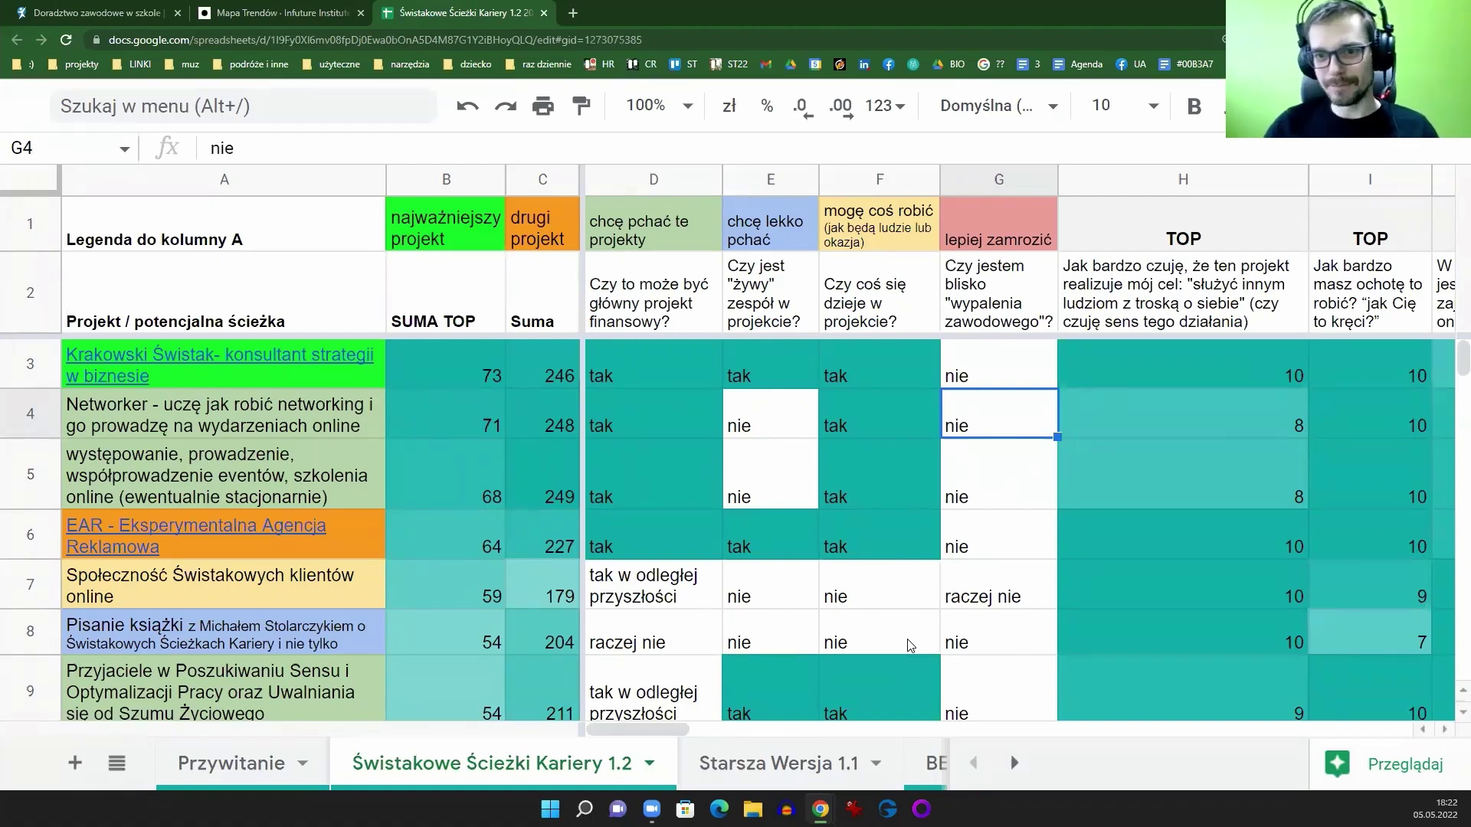
Step: Select column A and restore the document title and menus with Ctrl+Shift+F
{"action": "left_click", "coordinate": [224, 181]}
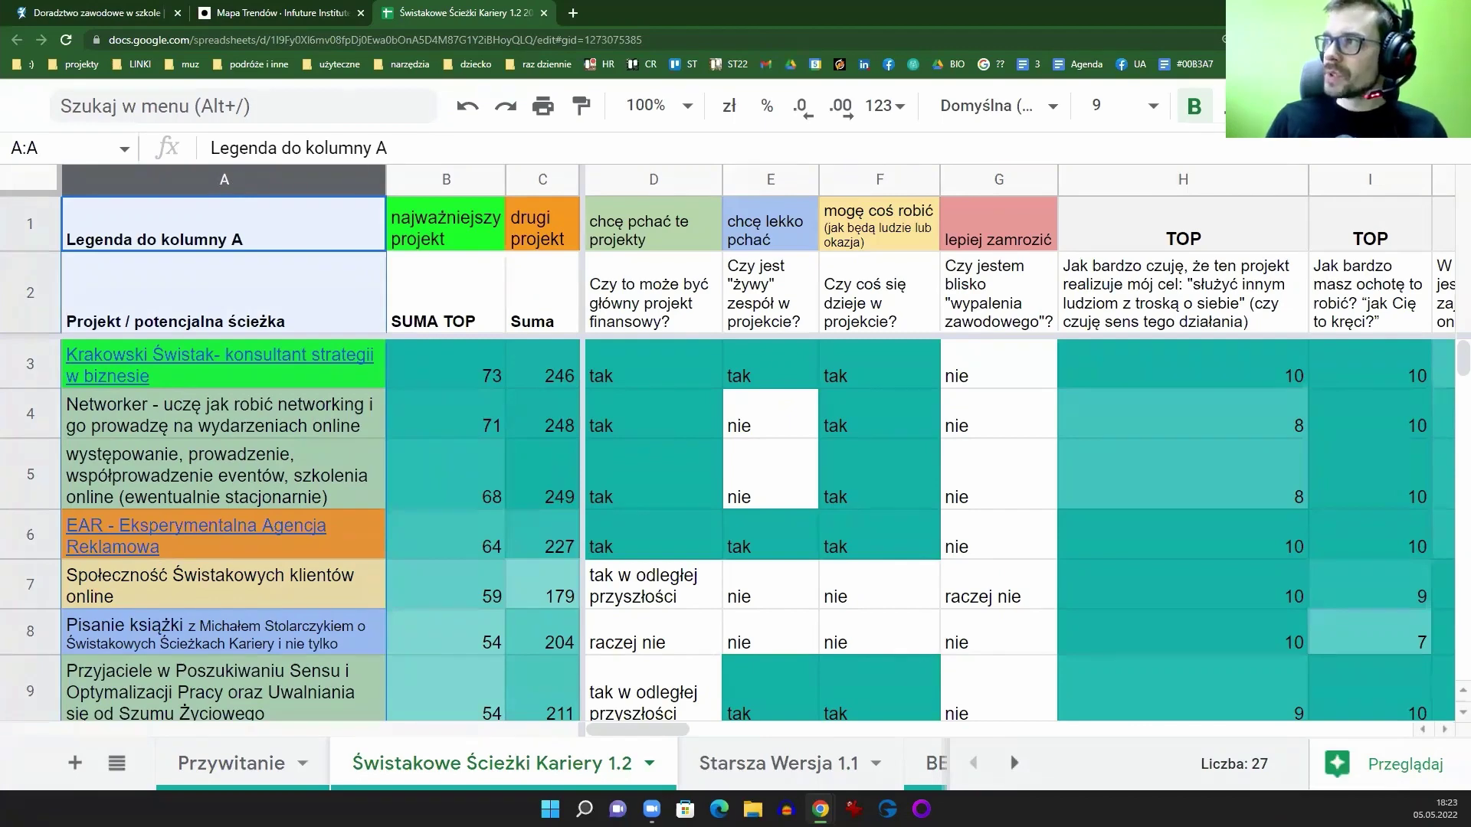
{"action": "key", "text": "ctrl+shift+f"}
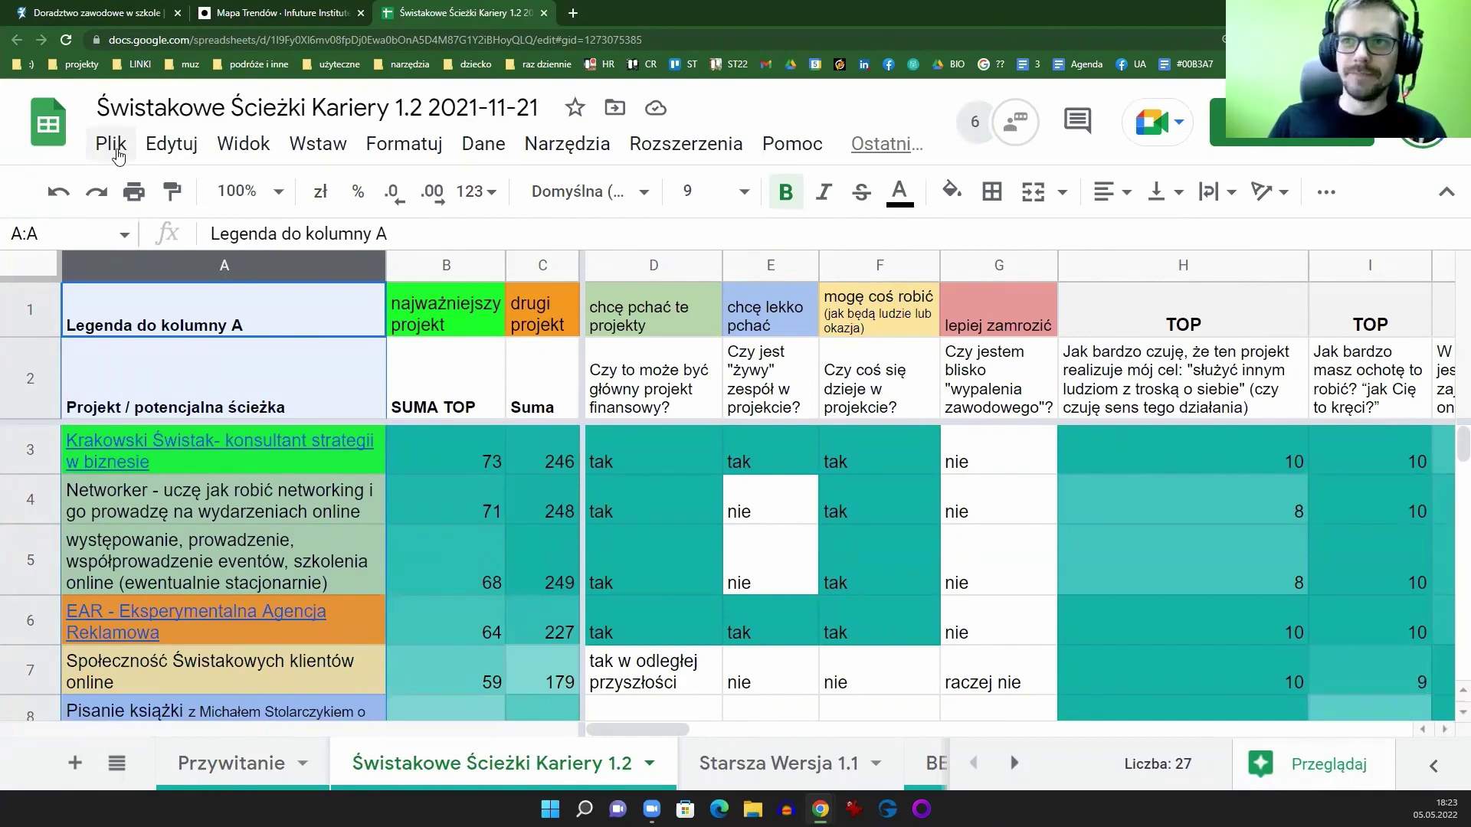
{"action": "left_click", "coordinate": [115, 148]}
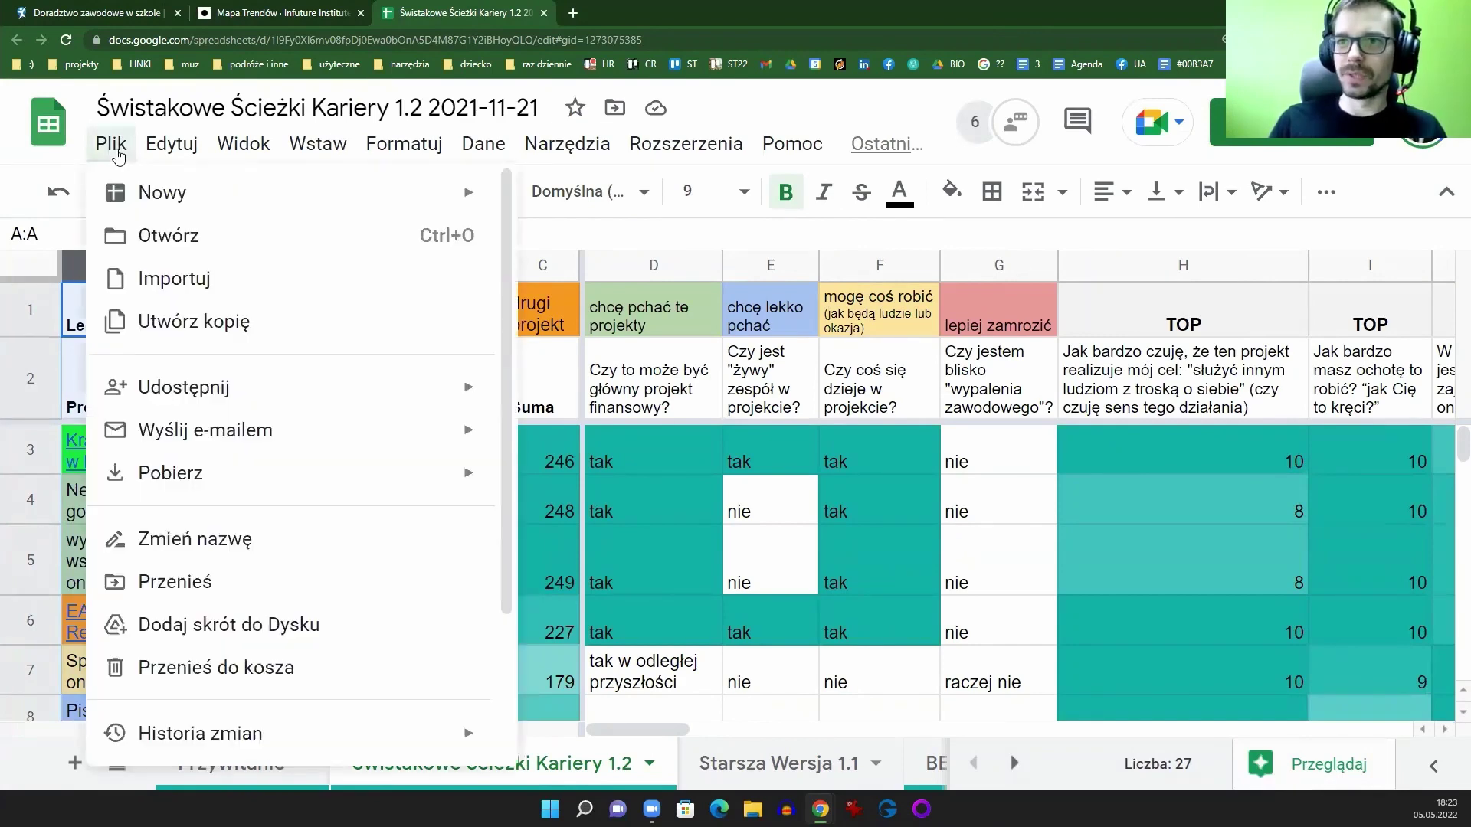
{"action": "left_click", "coordinate": [205, 337]}
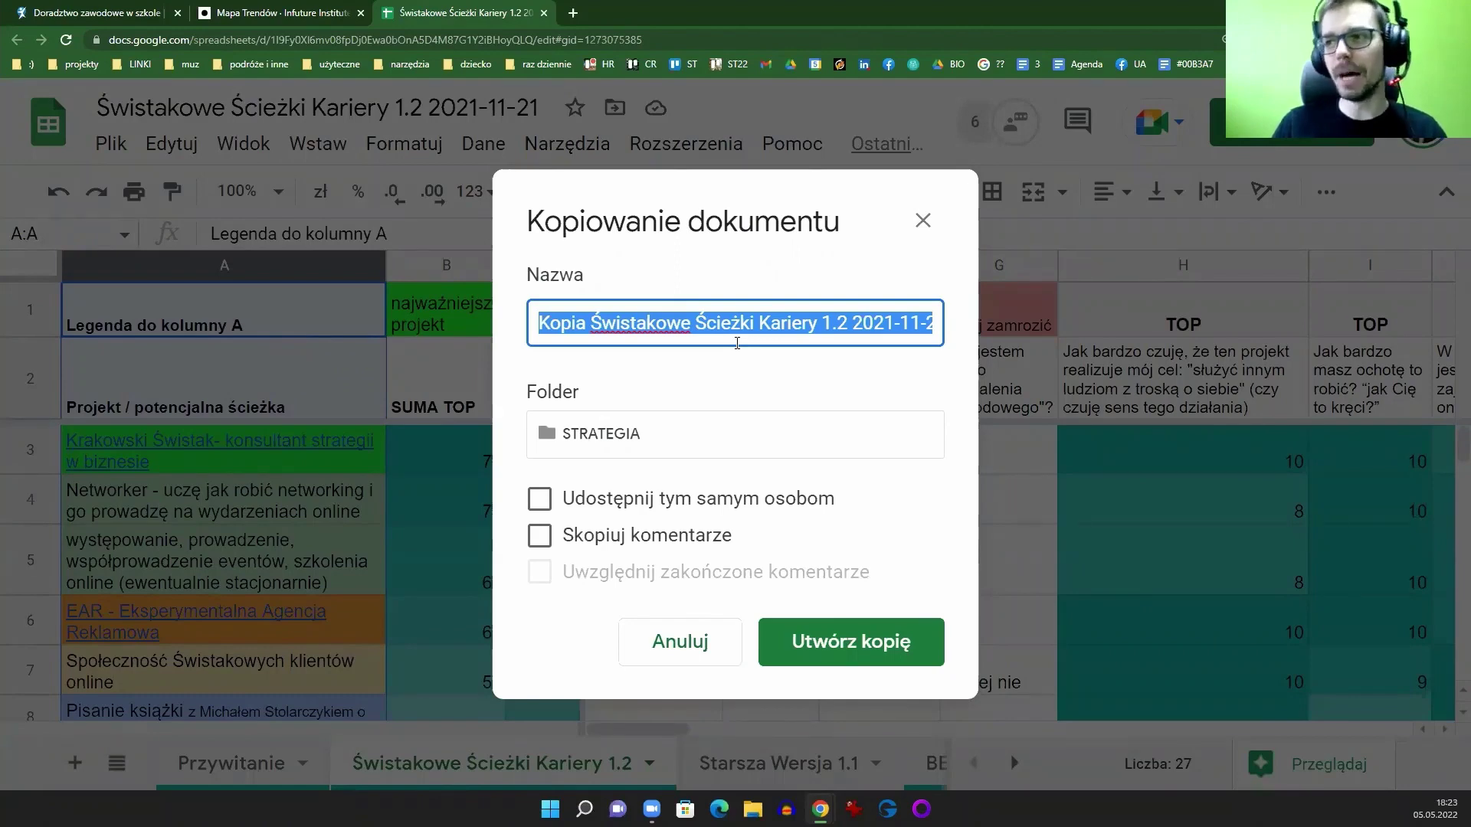
{"action": "left_click", "coordinate": [673, 656]}
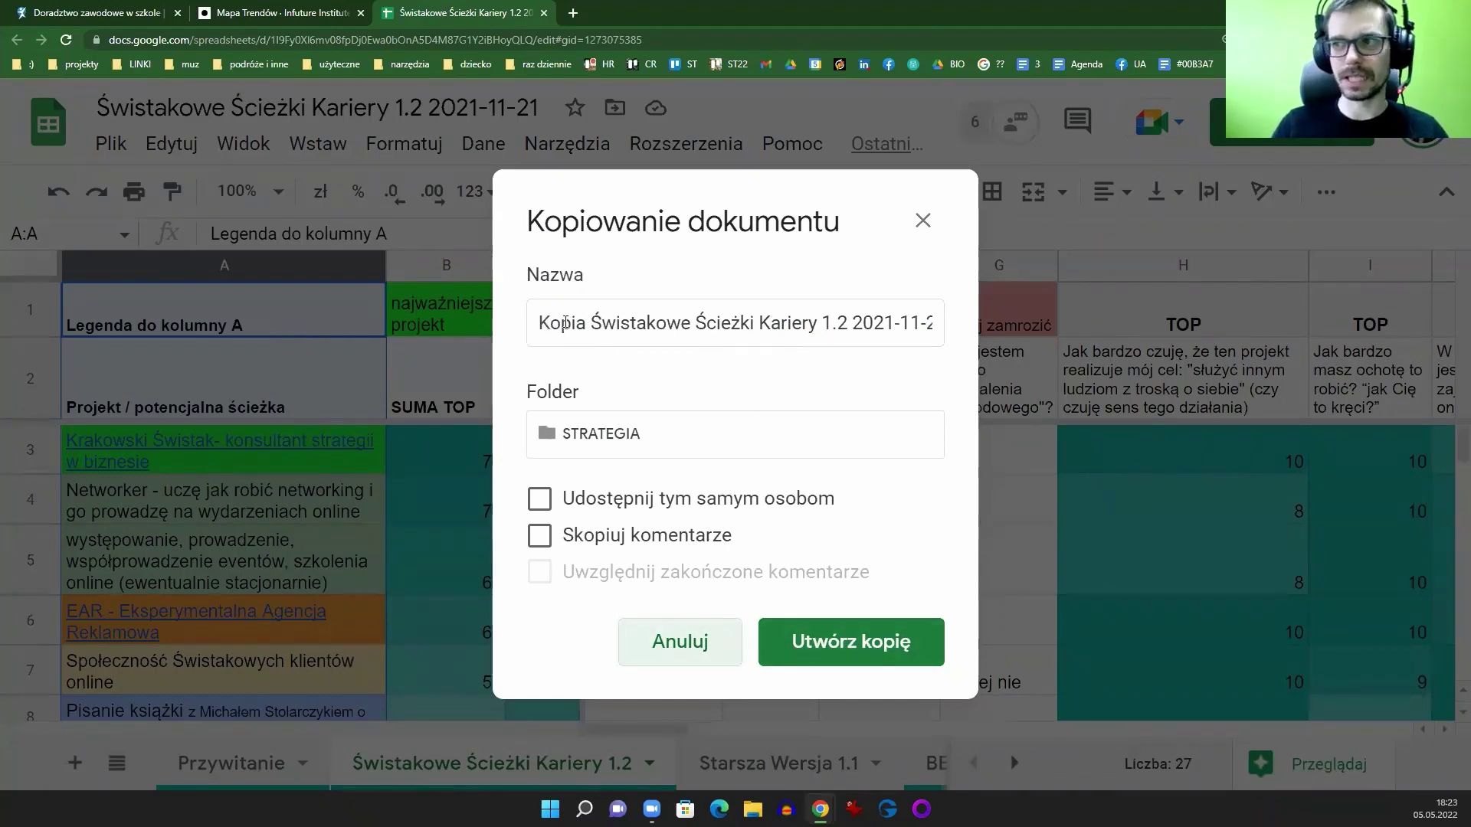
{"action": "left_click_drag", "start_coordinate": [574, 328], "coordinate": [526, 326]}
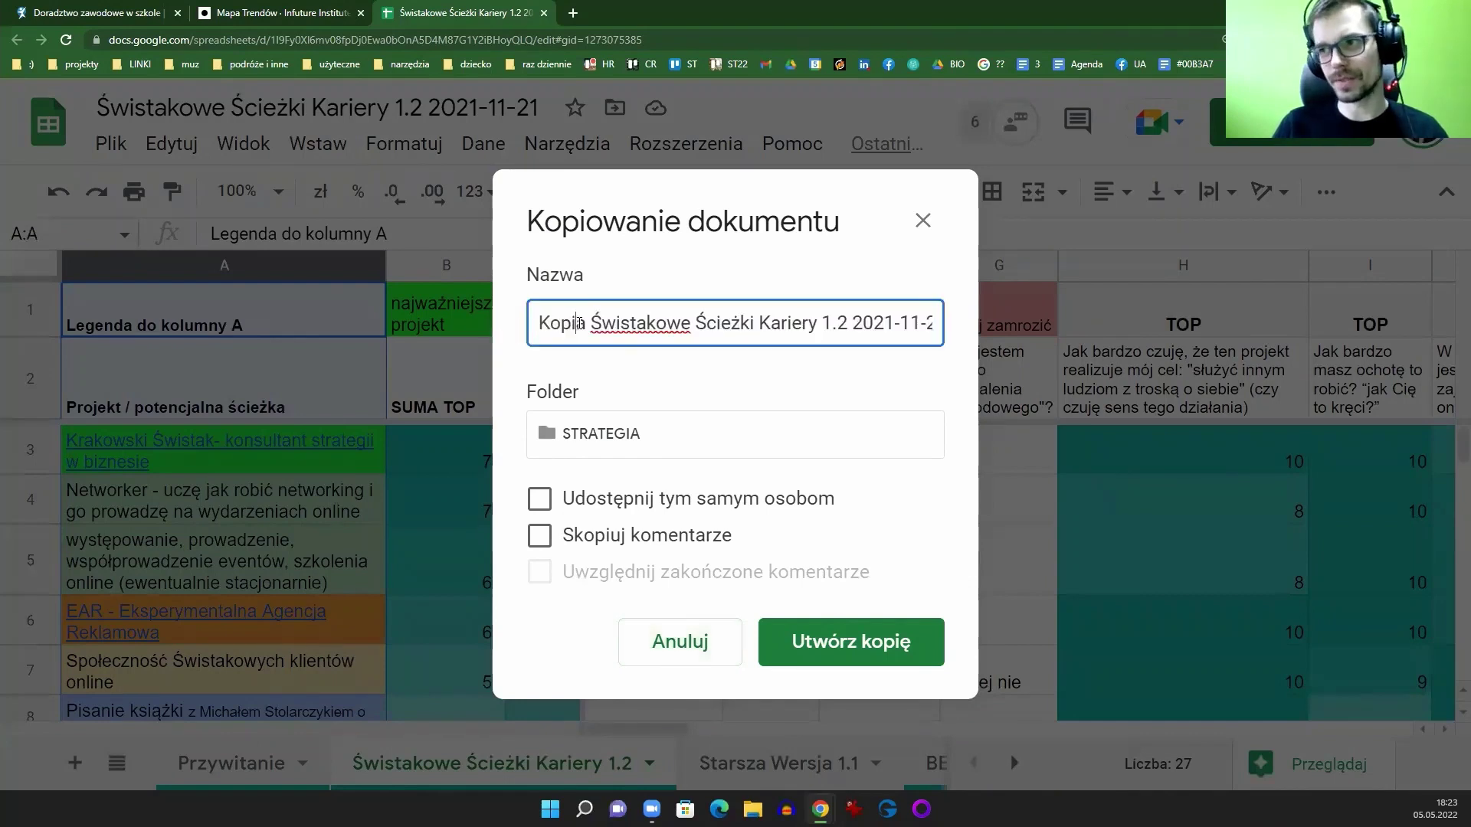
{"action": "double_click", "coordinate": [536, 318]}
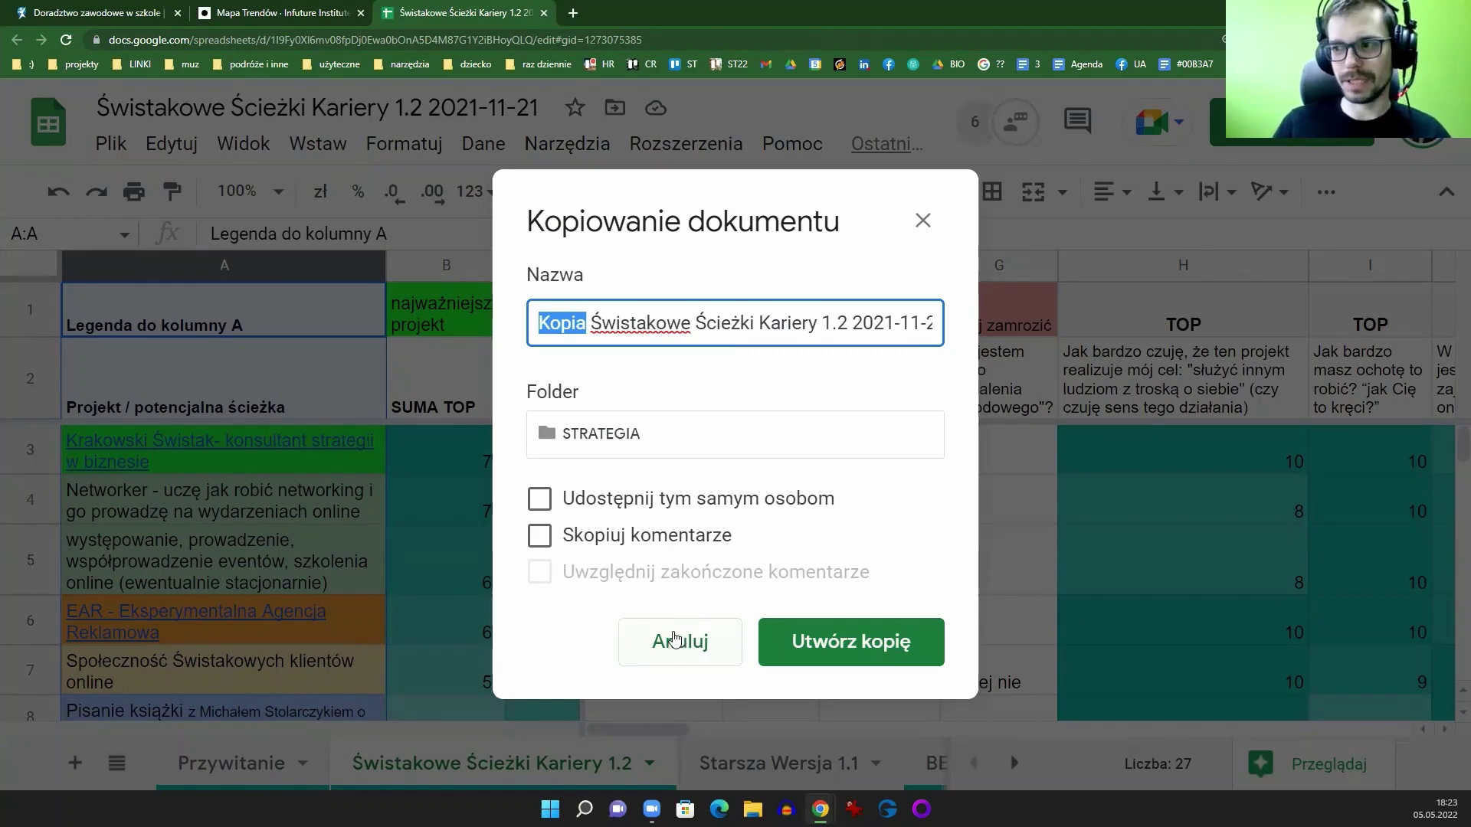
{"action": "left_click", "coordinate": [682, 651]}
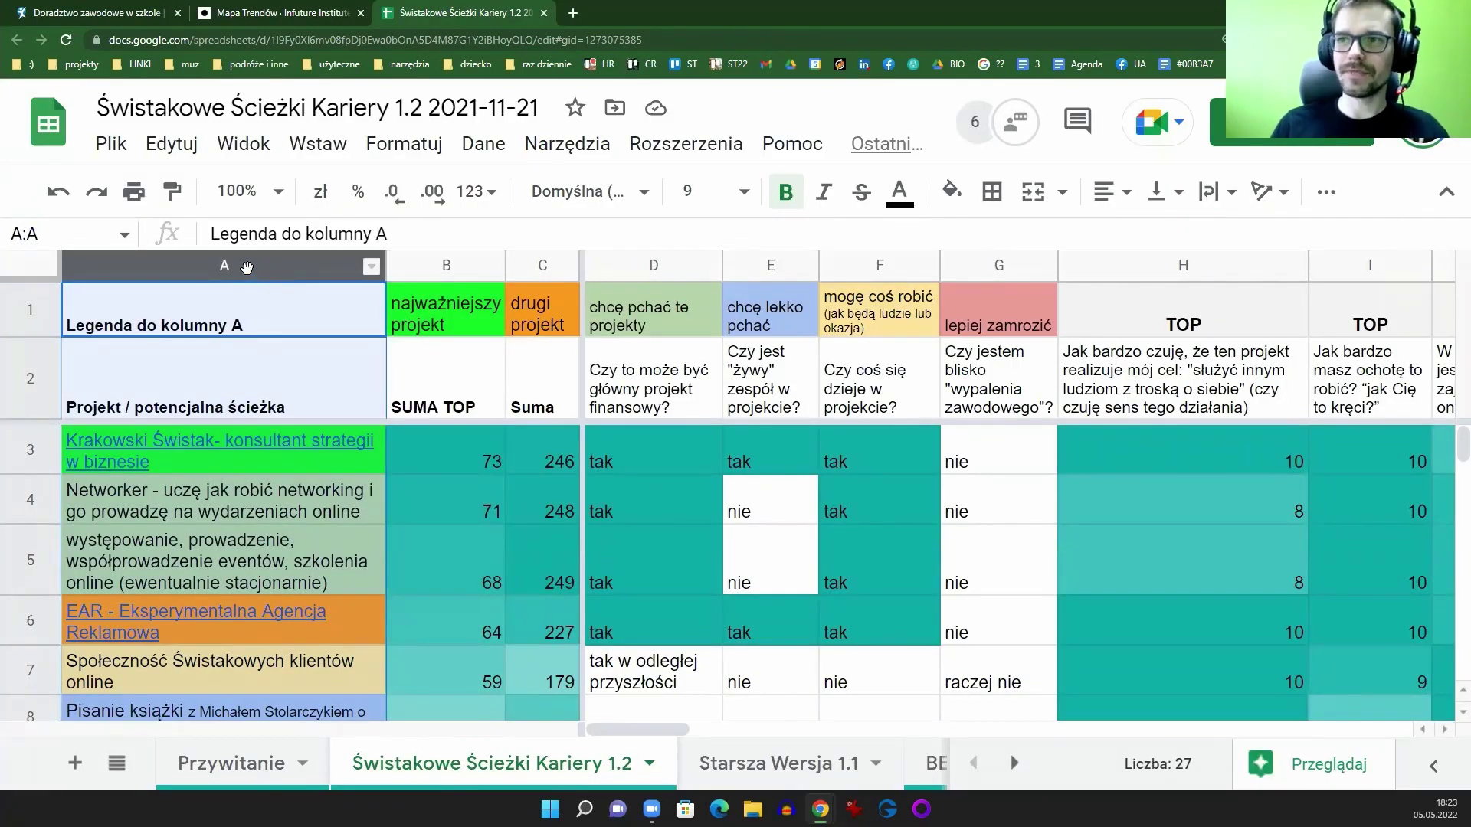
Step: Hide the menu bar, then point out the legend in row 1, the row 2 questions and column A
{"action": "left_click", "coordinate": [1447, 192]}
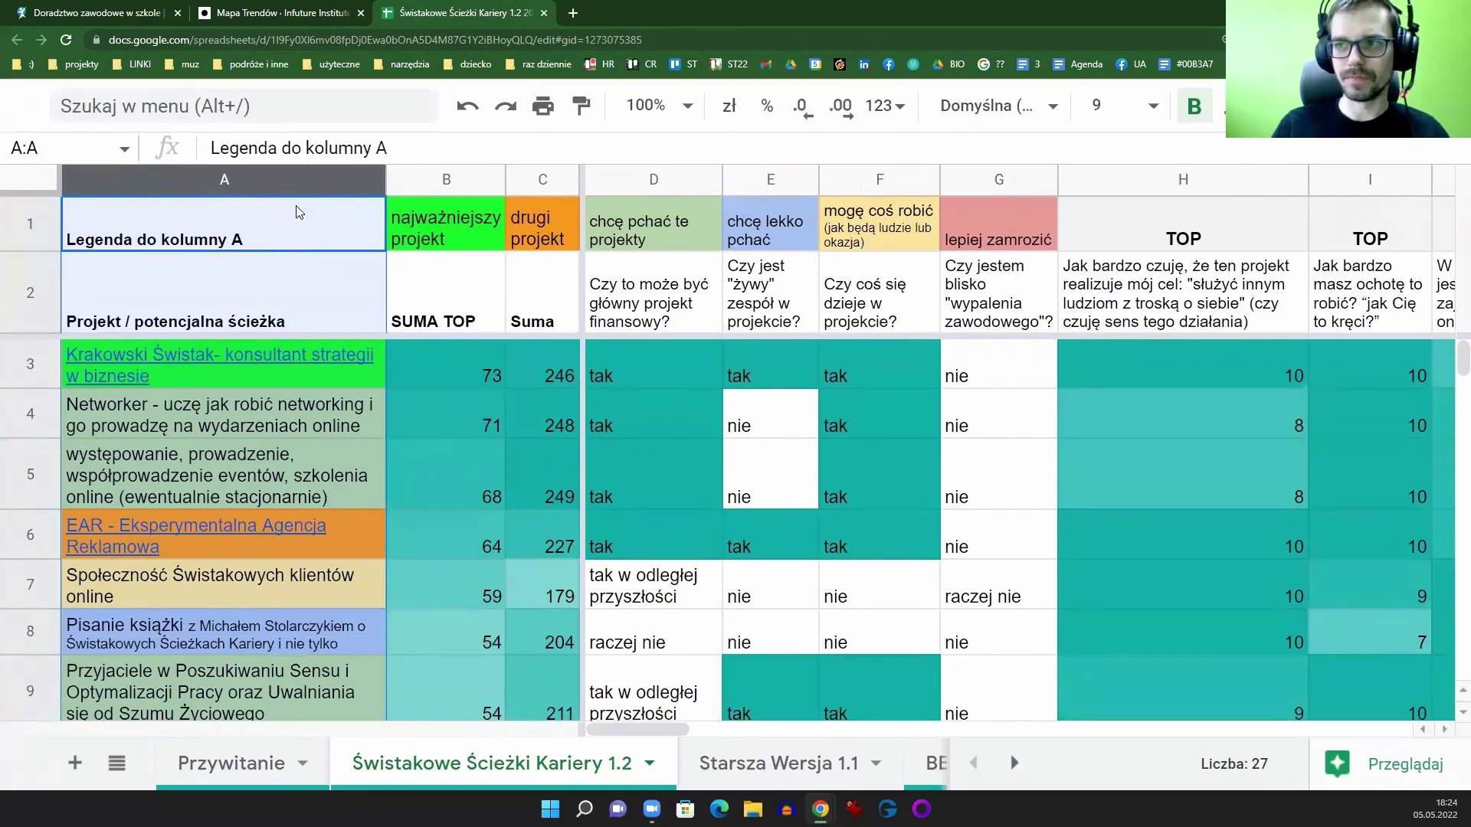
{"action": "left_click", "coordinate": [267, 426]}
{"action": "left_click", "coordinate": [254, 232]}
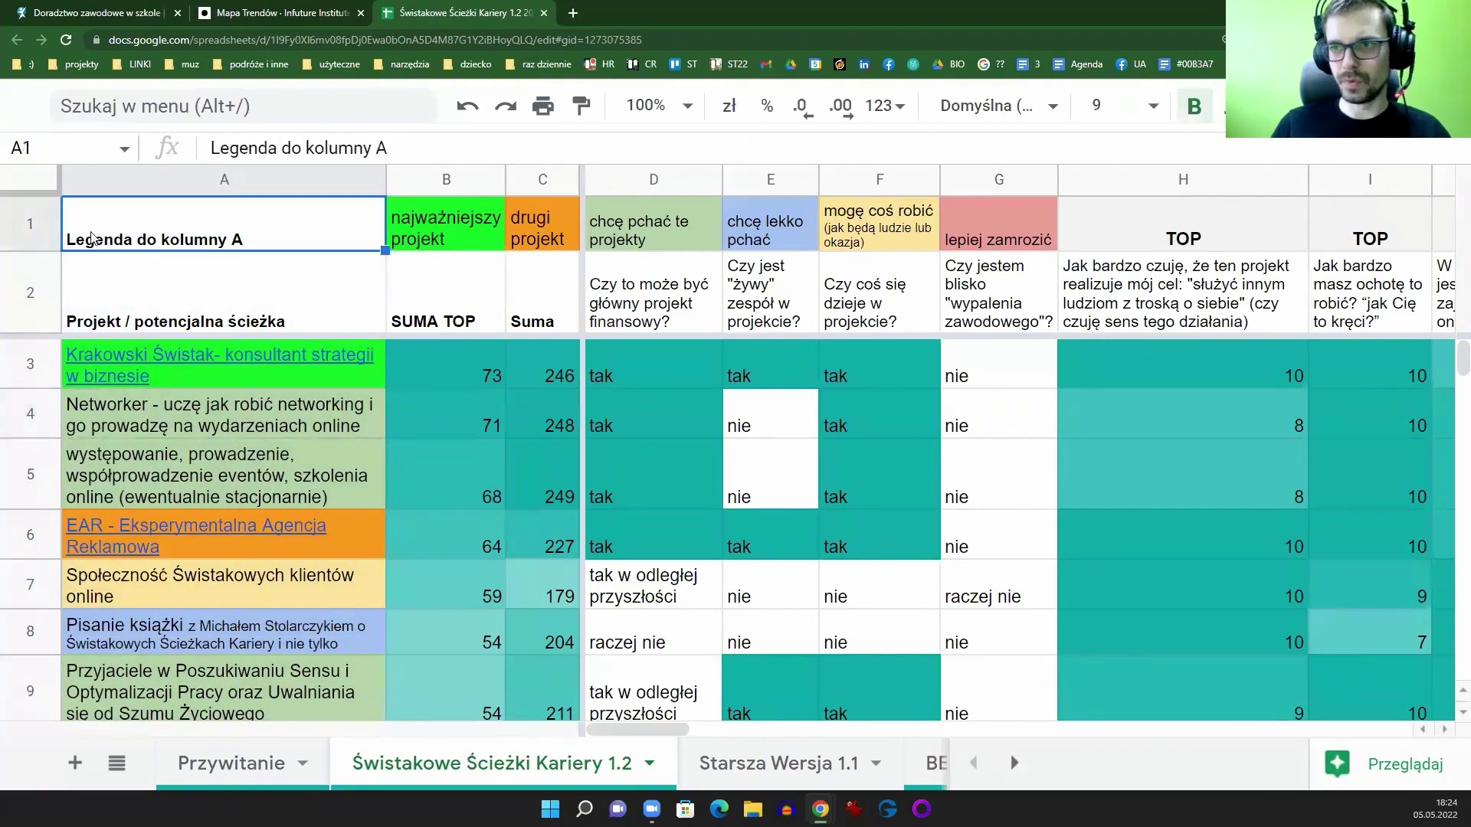
{"action": "left_click", "coordinate": [35, 228]}
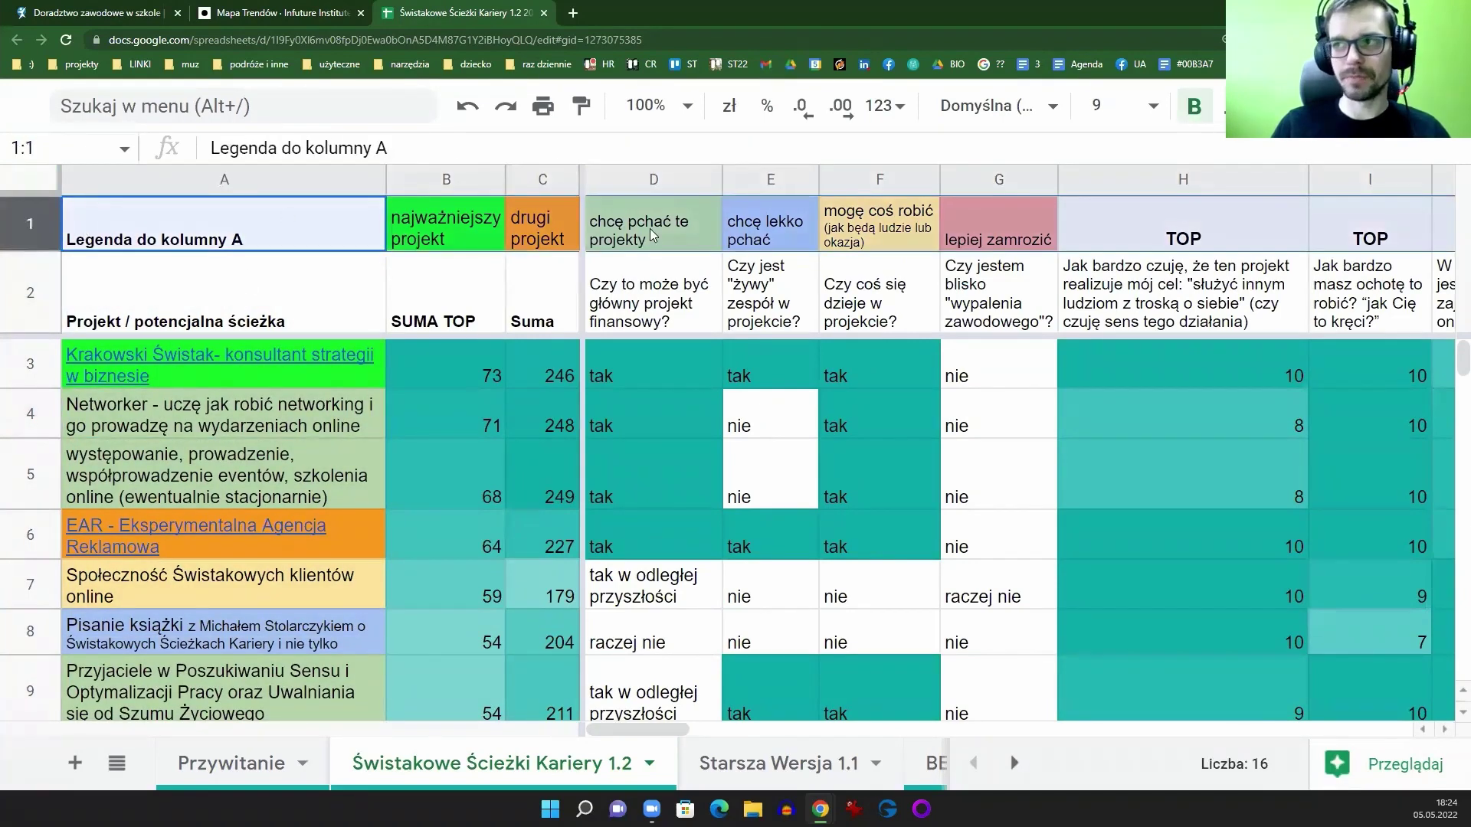
{"action": "left_click", "coordinate": [16, 303]}
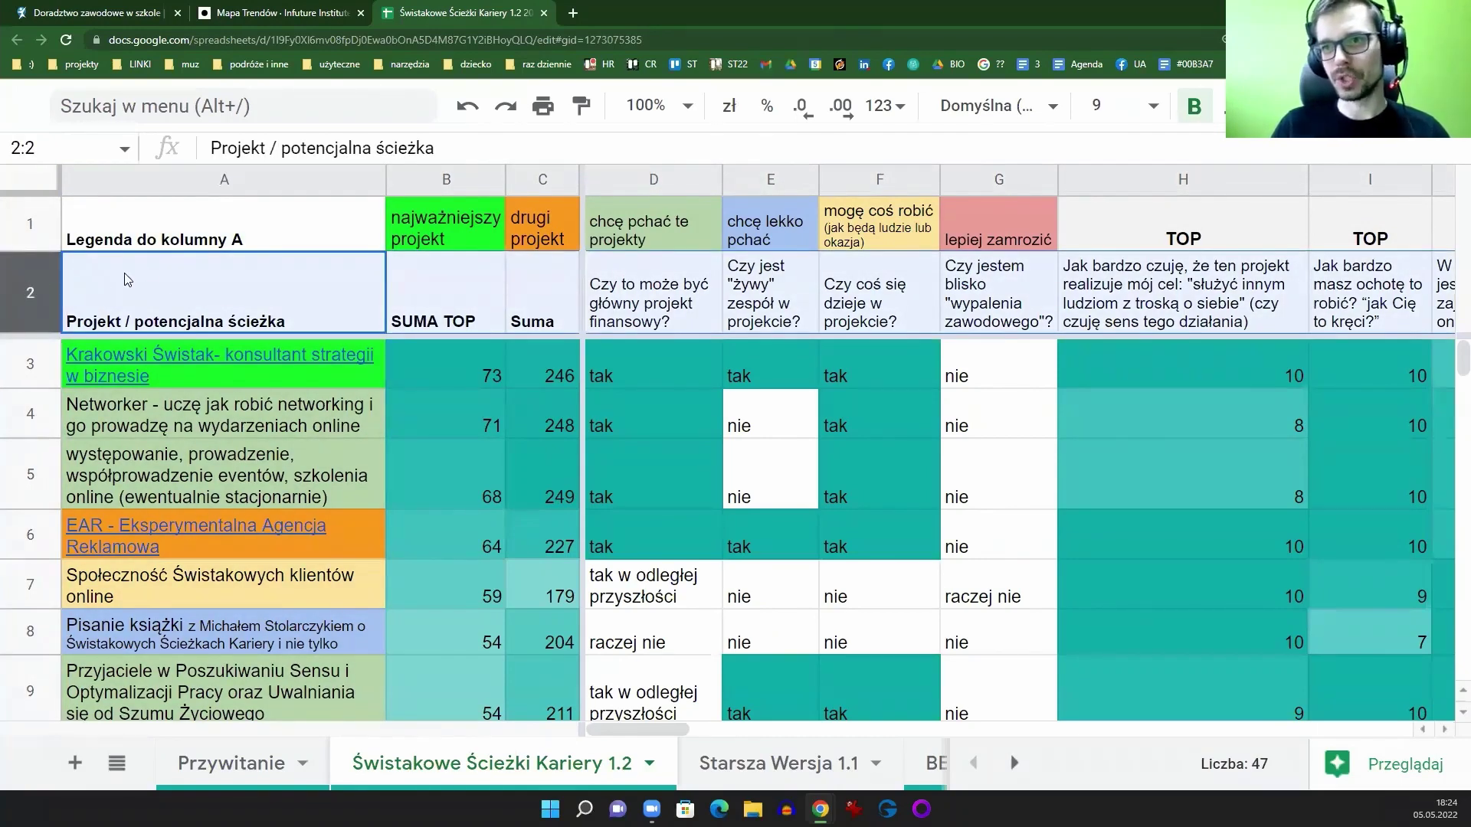
{"action": "left_click", "coordinate": [196, 182]}
{"action": "left_click", "coordinate": [192, 301]}
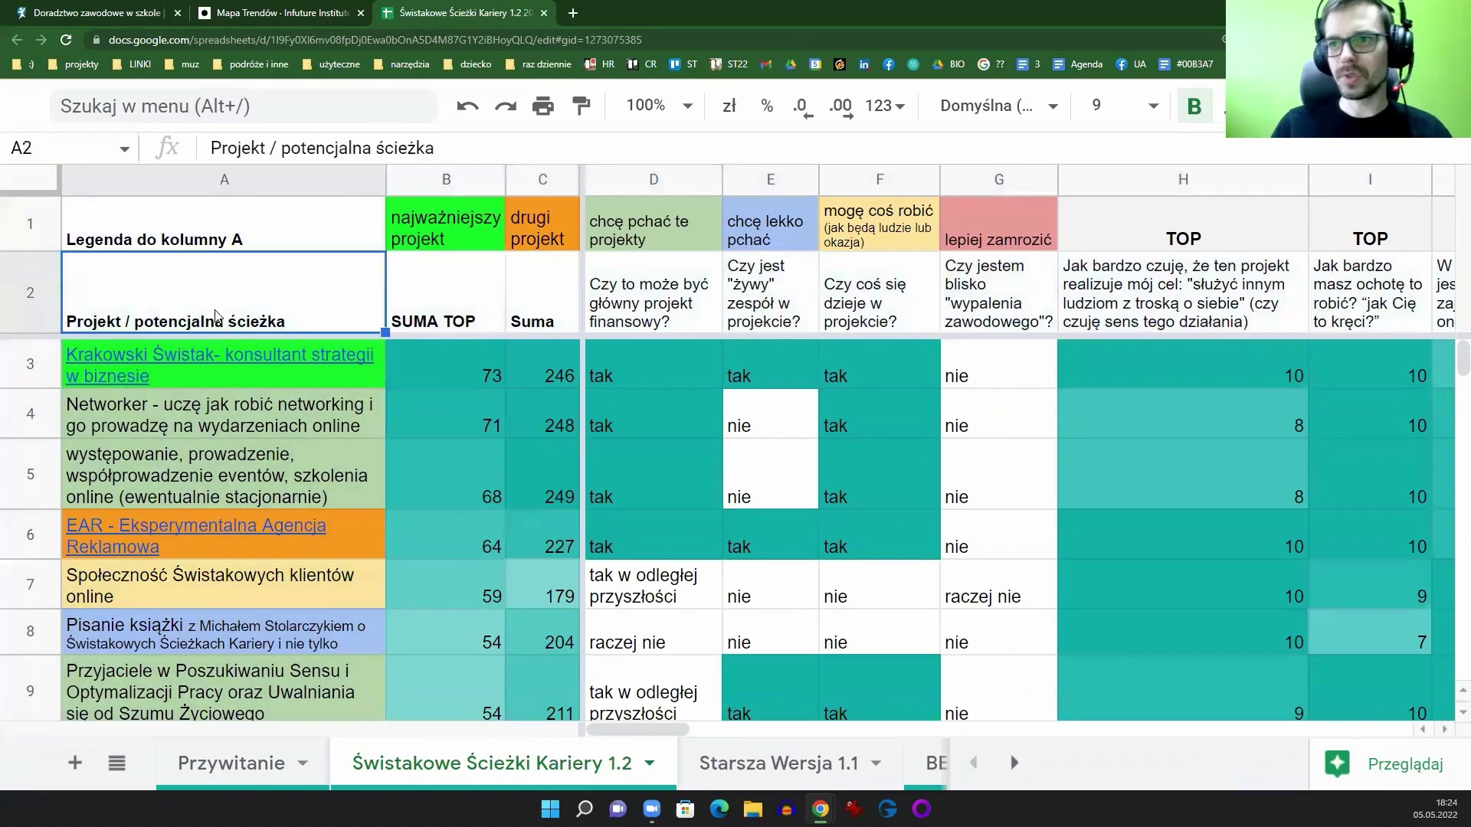
{"action": "left_click", "coordinate": [220, 182]}
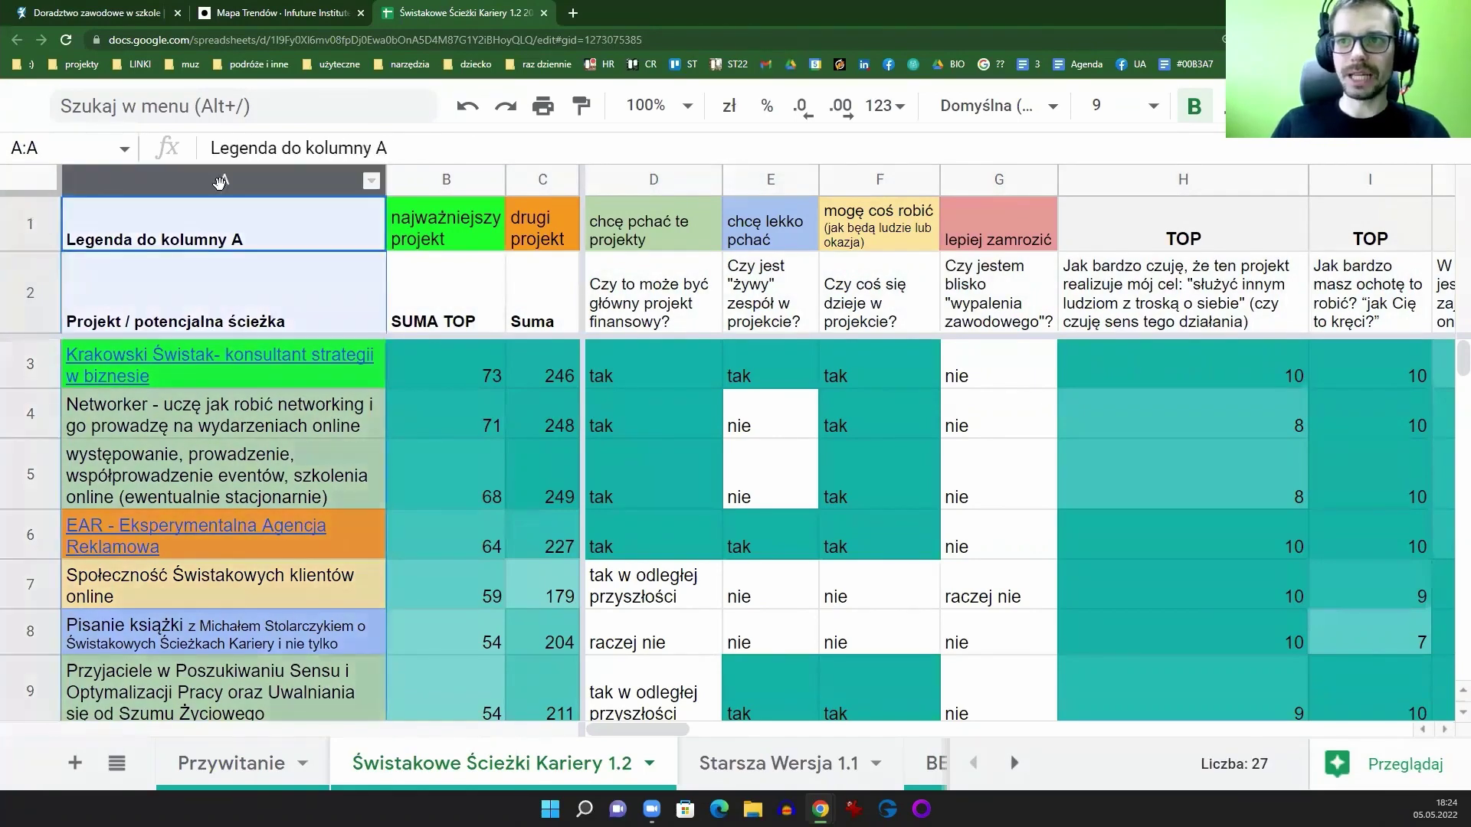
{"action": "left_click", "coordinate": [215, 307]}
Step: Scroll the sheet and highlight category labels B1:G1 and the project description in A5
{"action": "scroll", "coordinate": [248, 326], "scroll_direction": "down", "scroll_amount": 3}
{"action": "scroll", "coordinate": [245, 383], "scroll_direction": "down", "scroll_amount": 6}
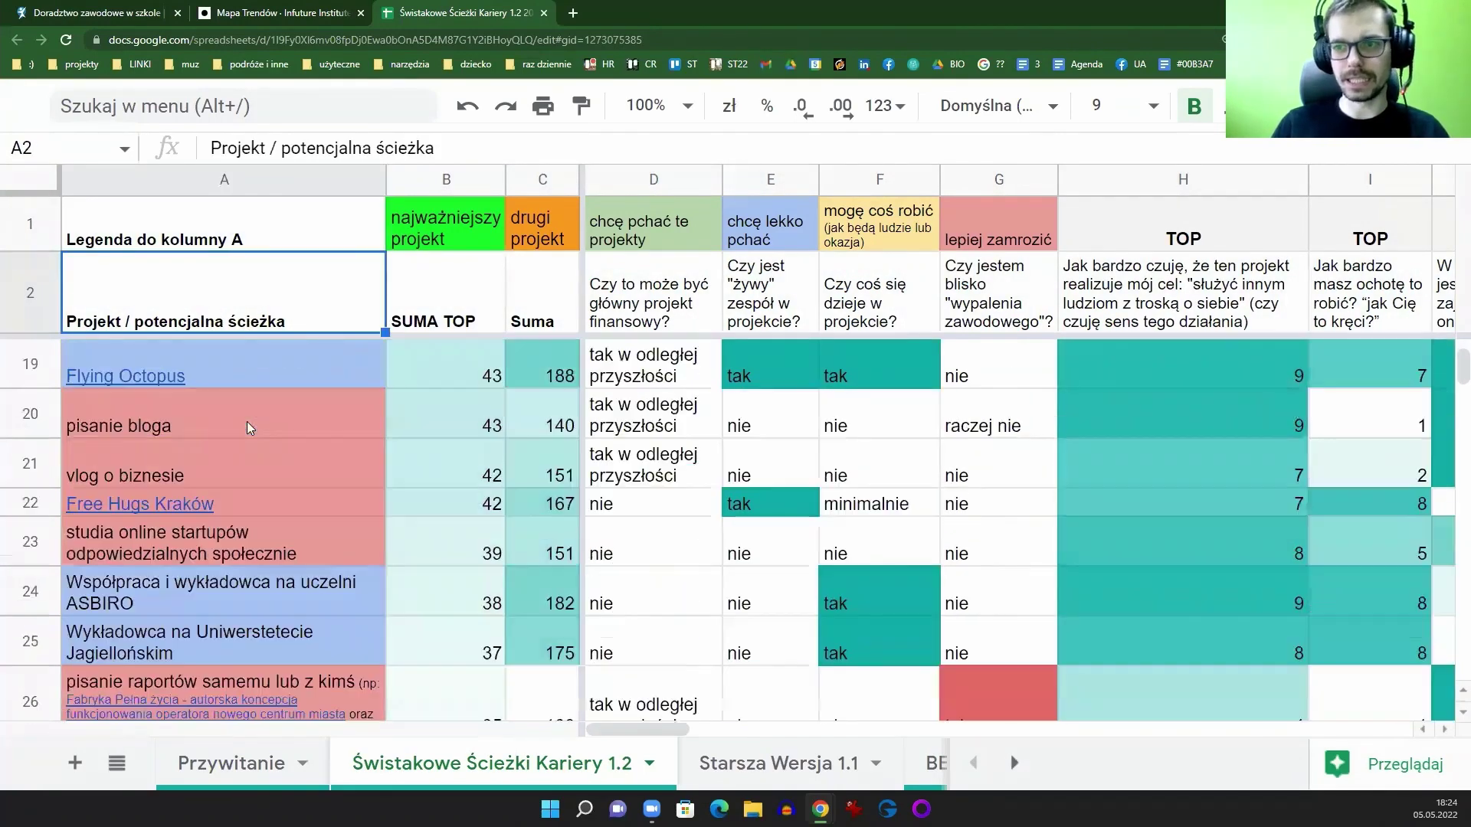
{"action": "scroll", "coordinate": [294, 534], "scroll_direction": "up", "scroll_amount": 3}
{"action": "scroll", "coordinate": [293, 534], "scroll_direction": "up", "scroll_amount": 7}
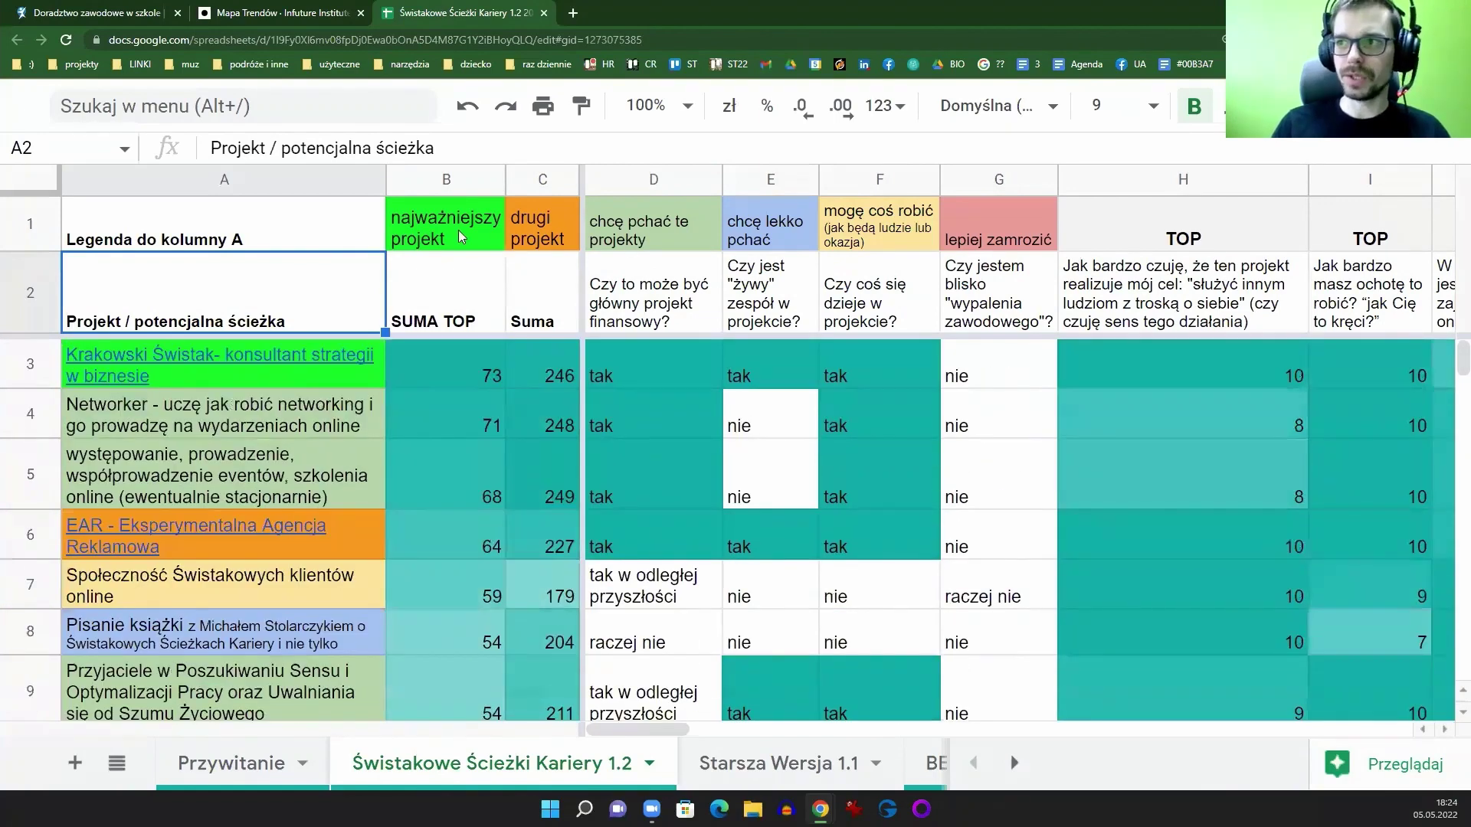
{"action": "left_click_drag", "start_coordinate": [463, 233], "coordinate": [989, 226]}
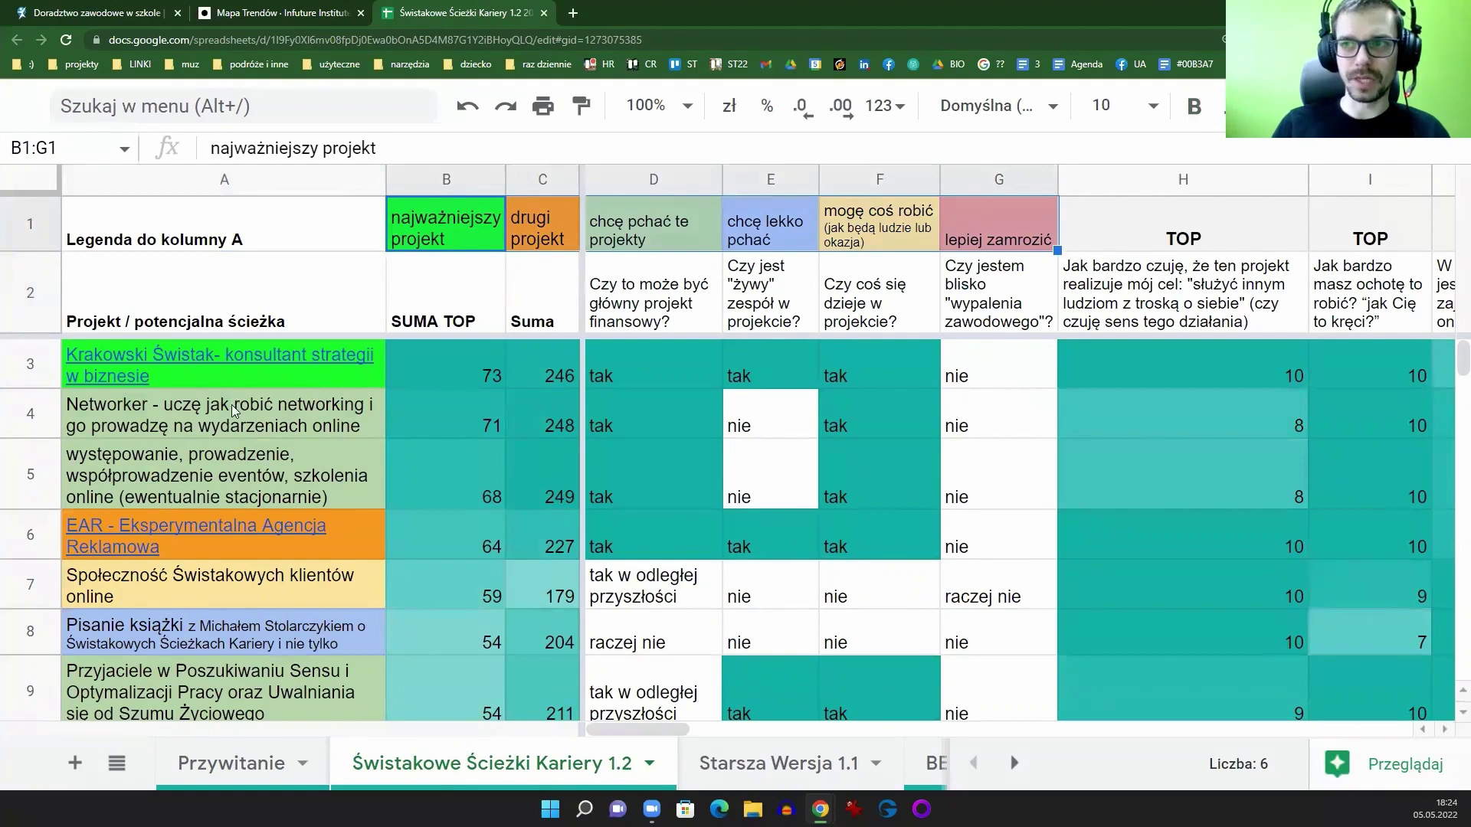
{"action": "left_click", "coordinate": [237, 450]}
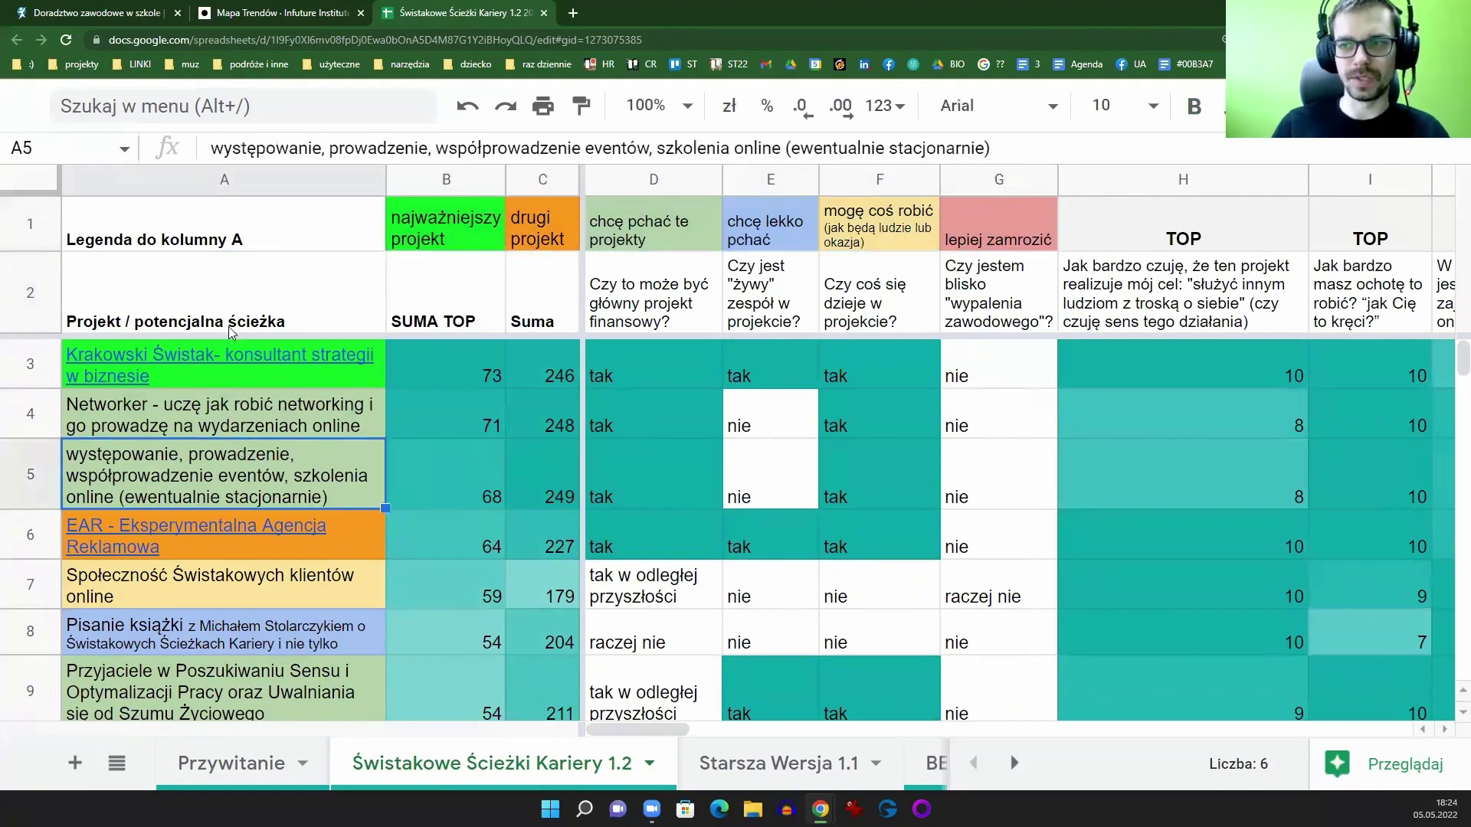
{"action": "left_click", "coordinate": [234, 175]}
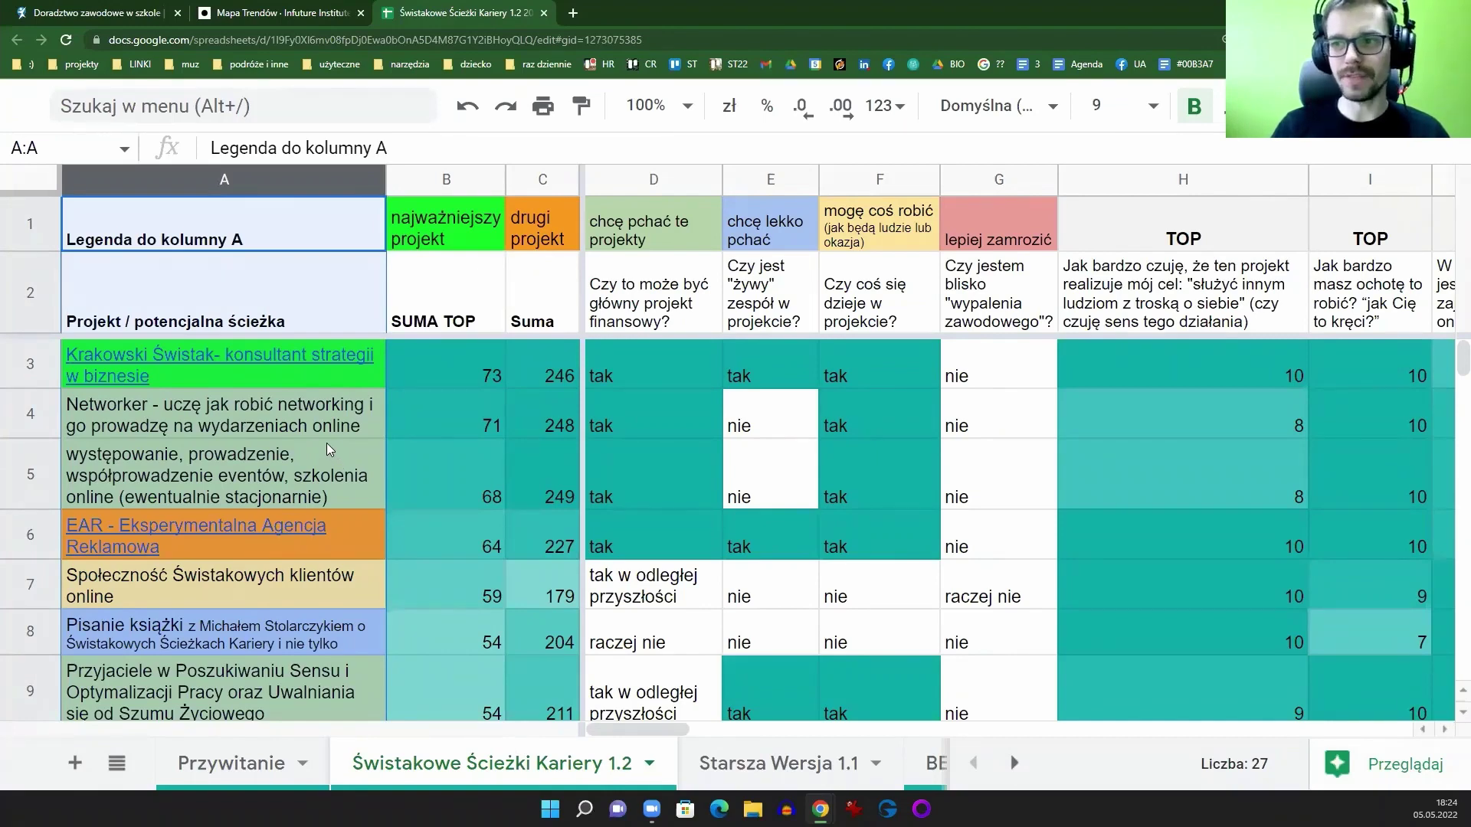
{"action": "scroll", "coordinate": [326, 443], "scroll_direction": "down", "scroll_amount": 10}
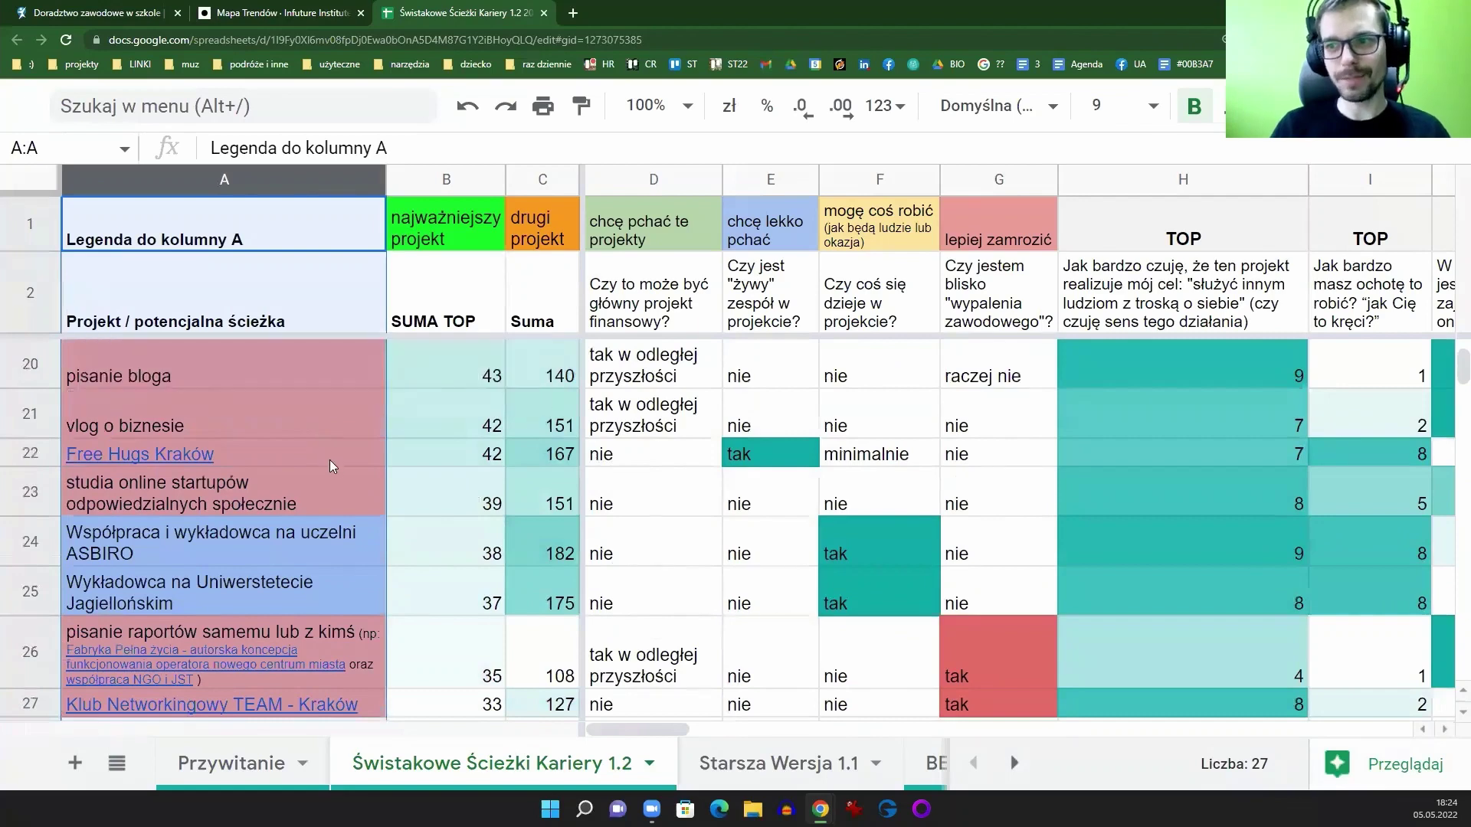
{"action": "scroll", "coordinate": [329, 460], "scroll_direction": "down", "scroll_amount": 1}
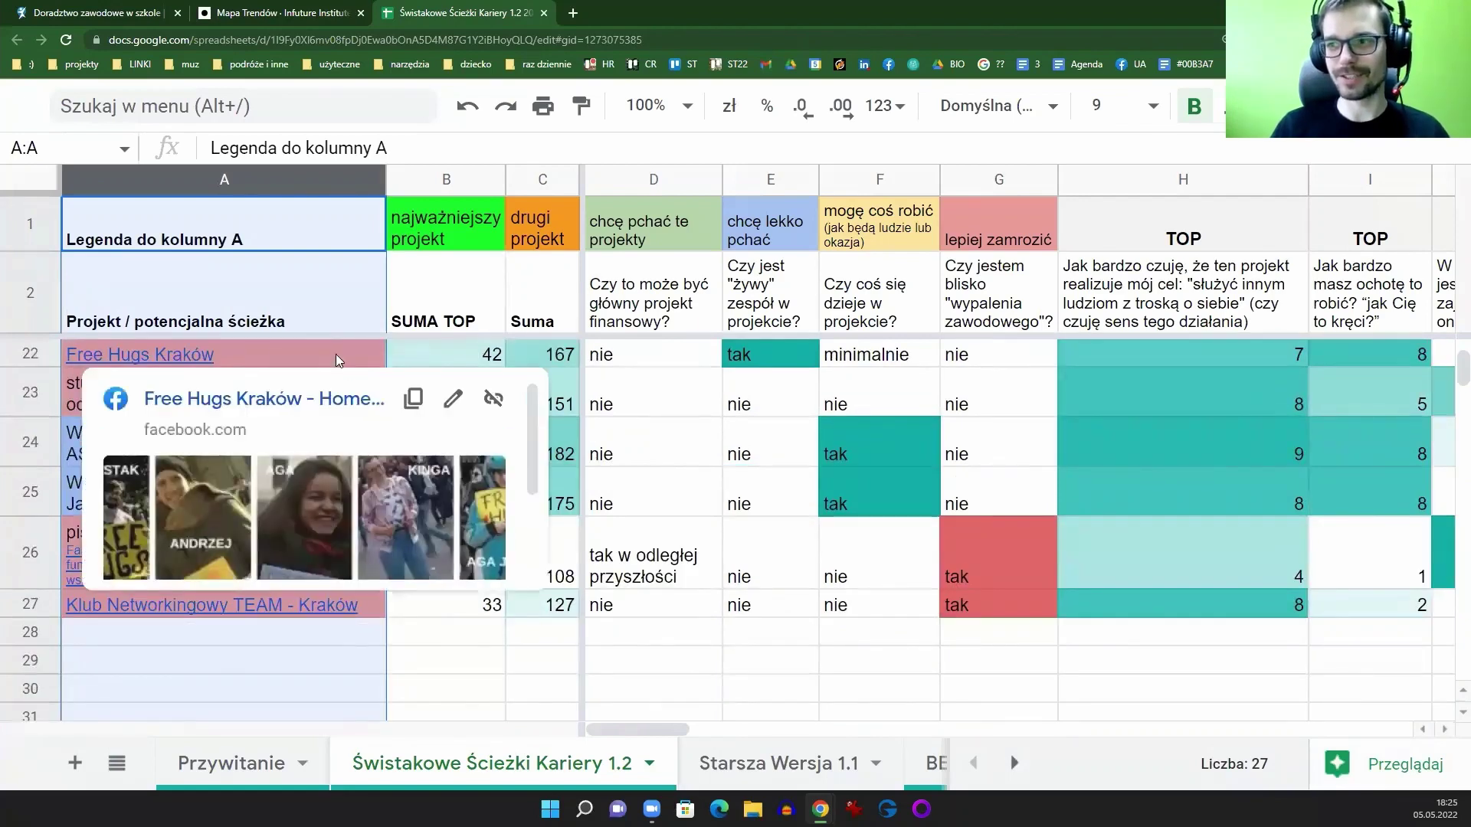
{"action": "left_click", "coordinate": [35, 605]}
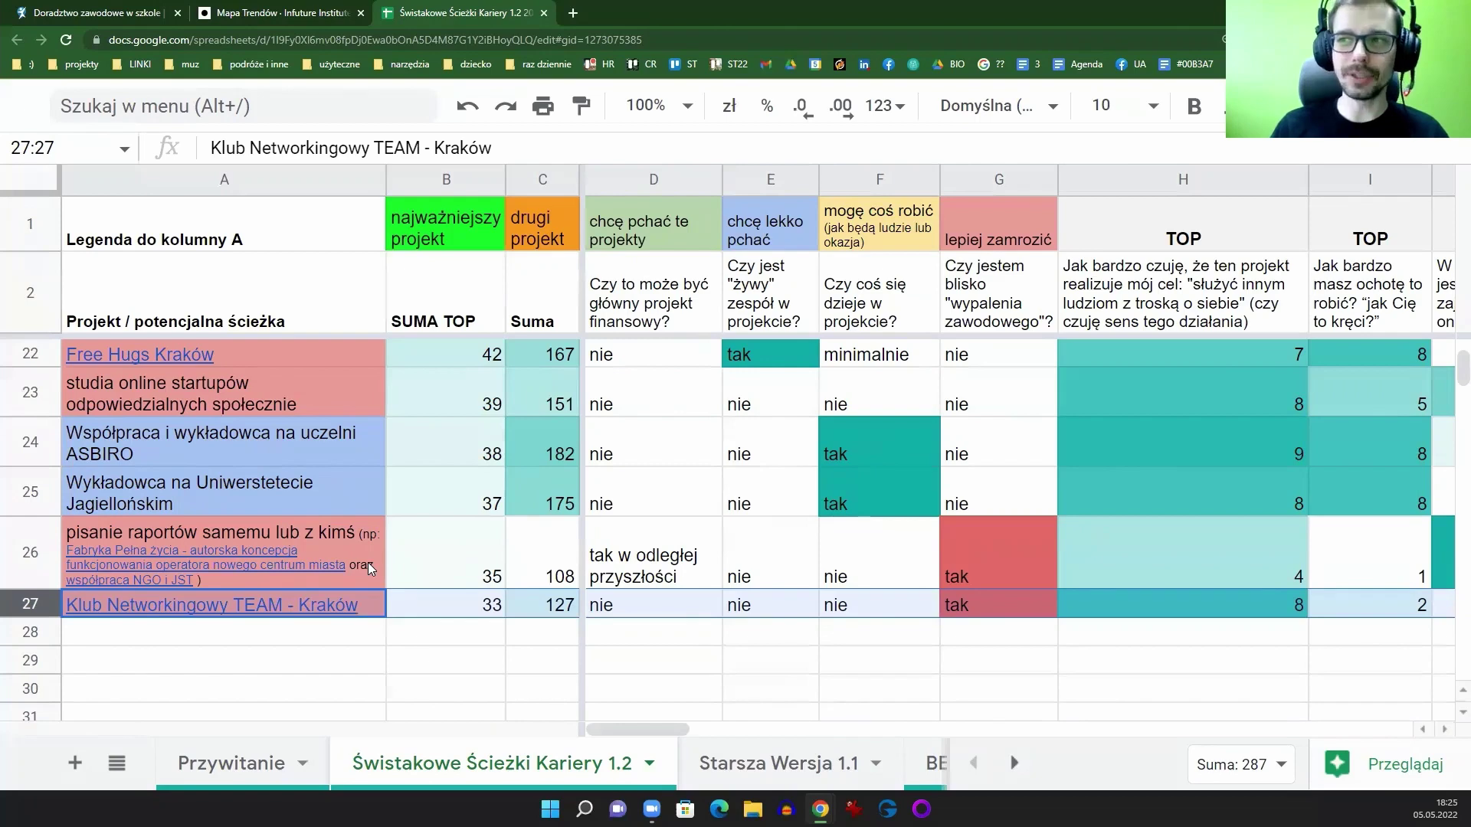
{"action": "scroll", "coordinate": [368, 563], "scroll_direction": "up", "scroll_amount": 10}
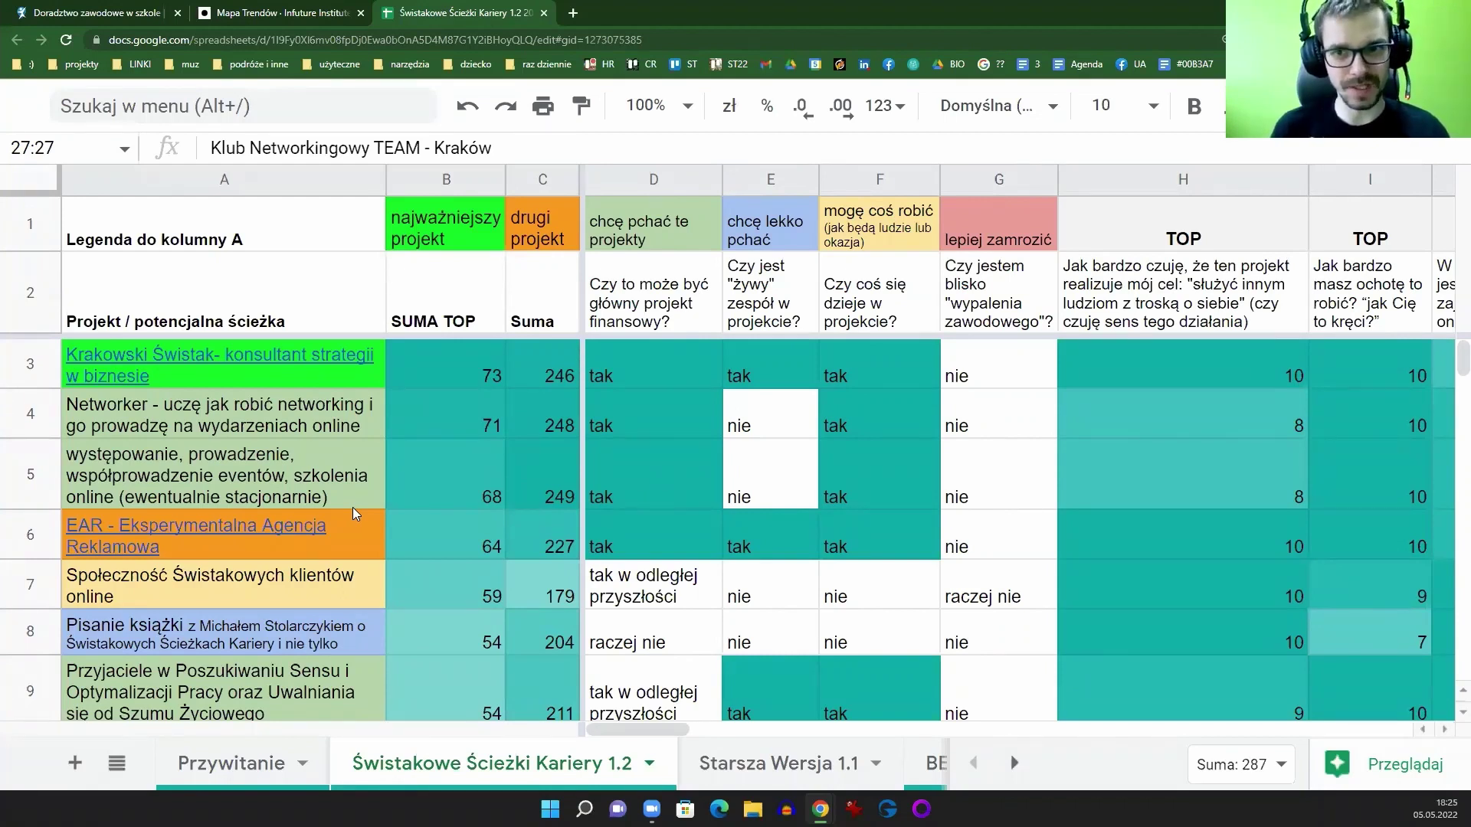
Step: Switch to the Mapa Karier site and highlight its 680 professions claim
{"action": "left_click", "coordinate": [68, 15]}
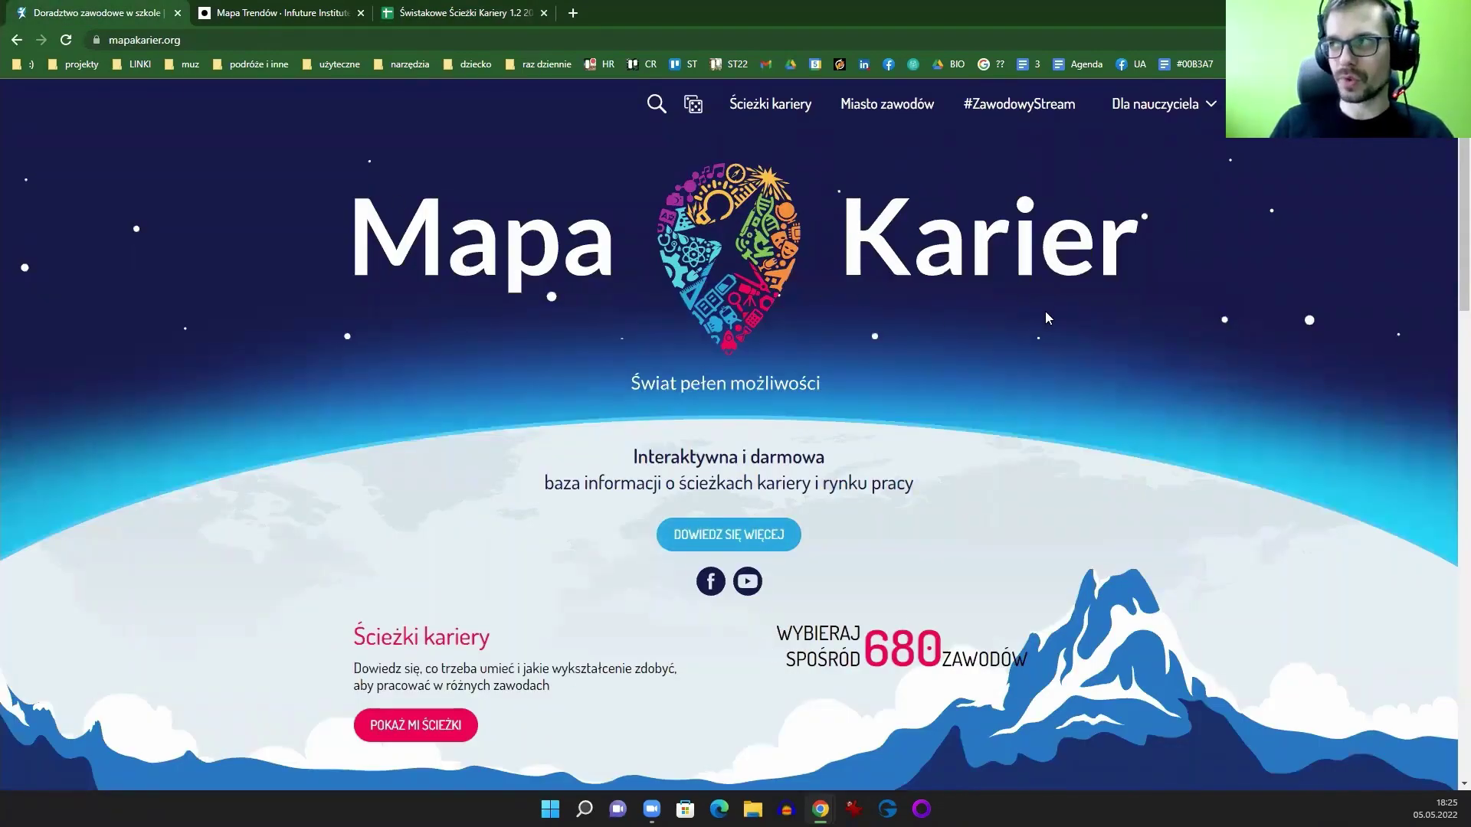
{"action": "scroll", "coordinate": [812, 317], "scroll_direction": "down", "scroll_amount": 5}
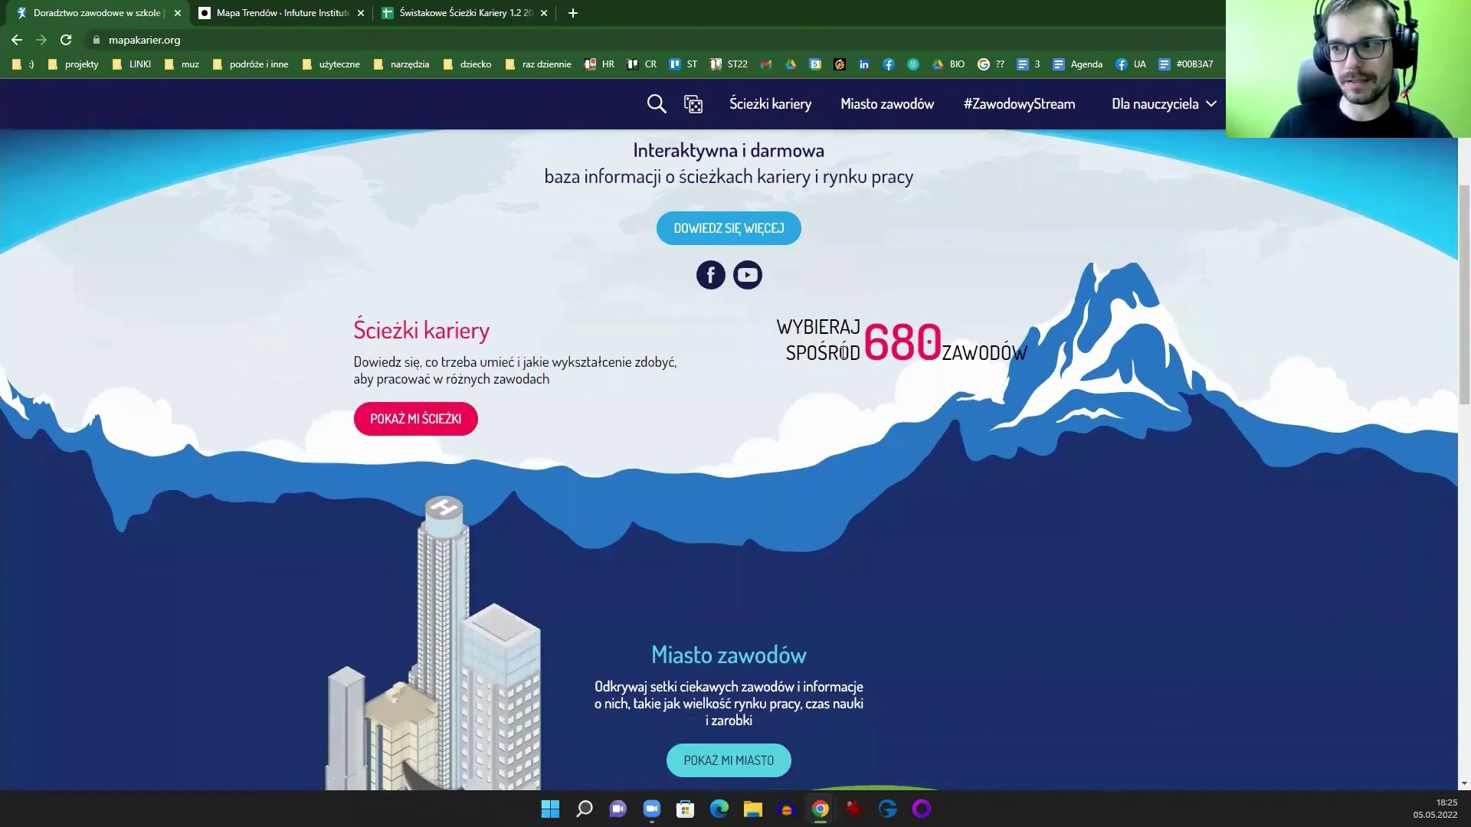
{"action": "scroll", "coordinate": [675, 502], "scroll_direction": "down", "scroll_amount": 5}
{"action": "scroll", "coordinate": [922, 590], "scroll_direction": "up", "scroll_amount": 9}
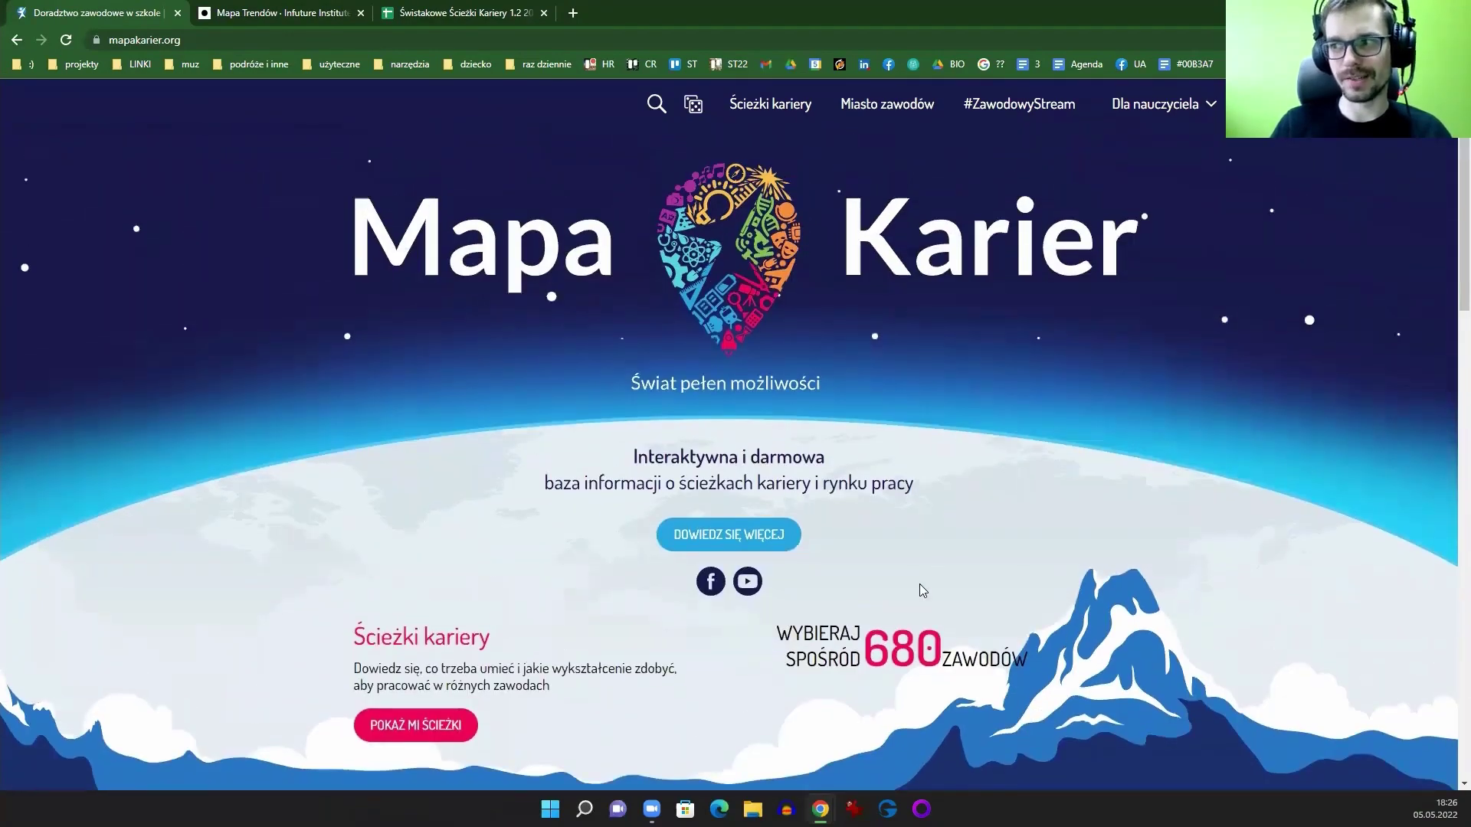
{"action": "left_click_drag", "start_coordinate": [773, 660], "coordinate": [1031, 645]}
{"action": "left_click", "coordinate": [1047, 648]}
Step: Point out the mapakarier.org address and open the Ścieżki kariery list
{"action": "left_click", "coordinate": [169, 39]}
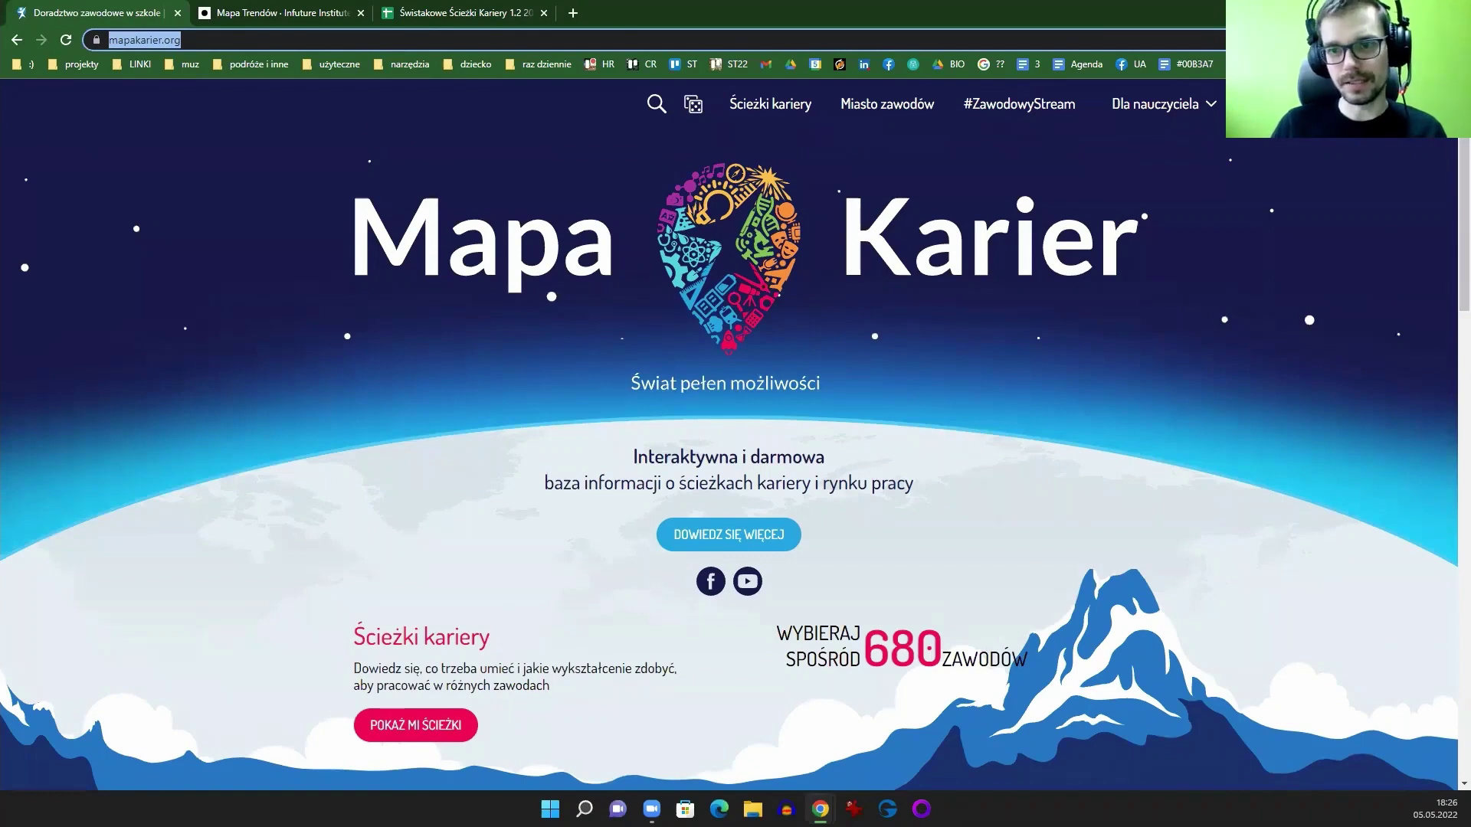
{"action": "key", "text": "Escape"}
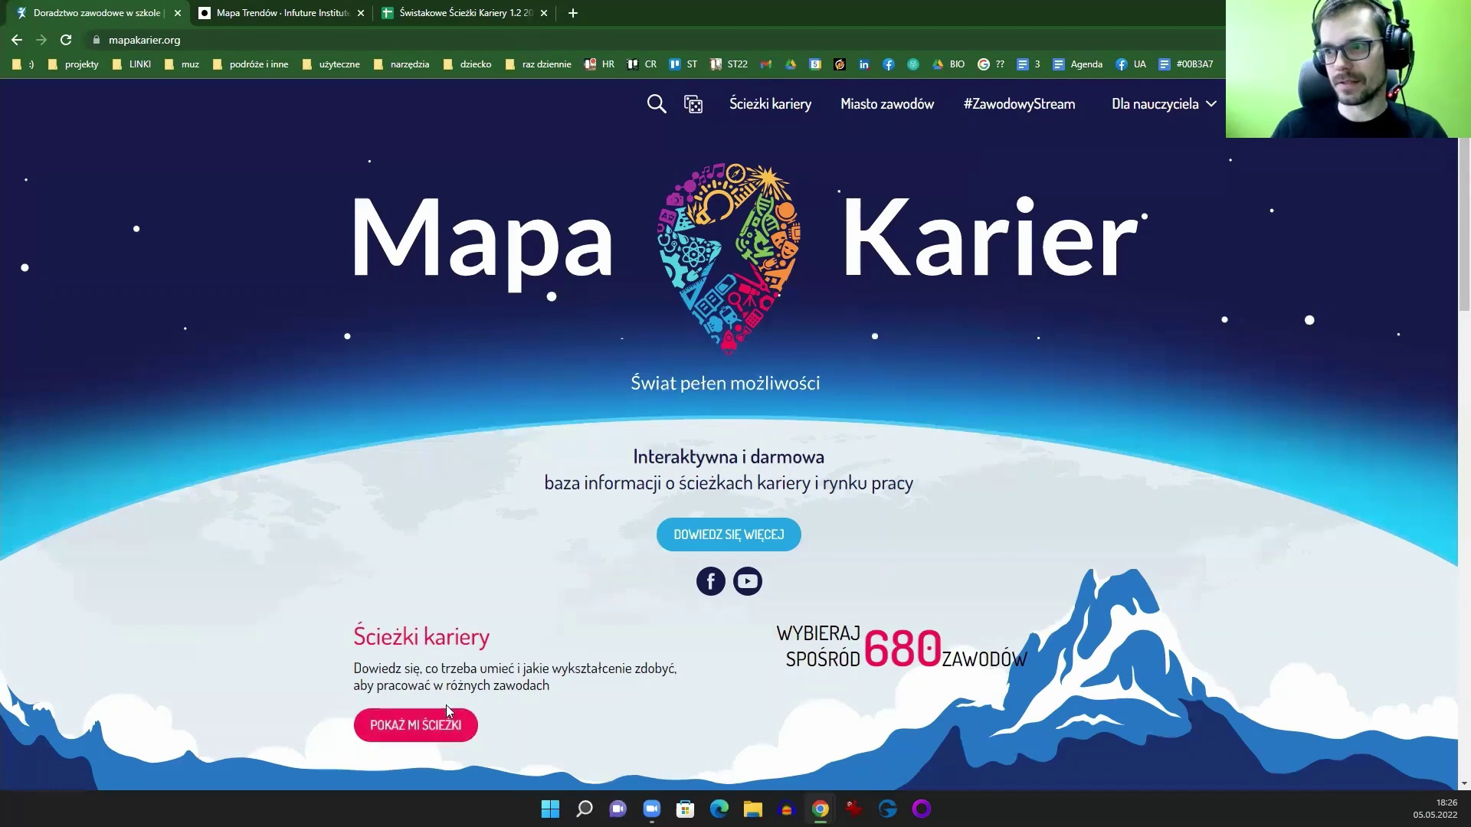
{"action": "left_click", "coordinate": [744, 113]}
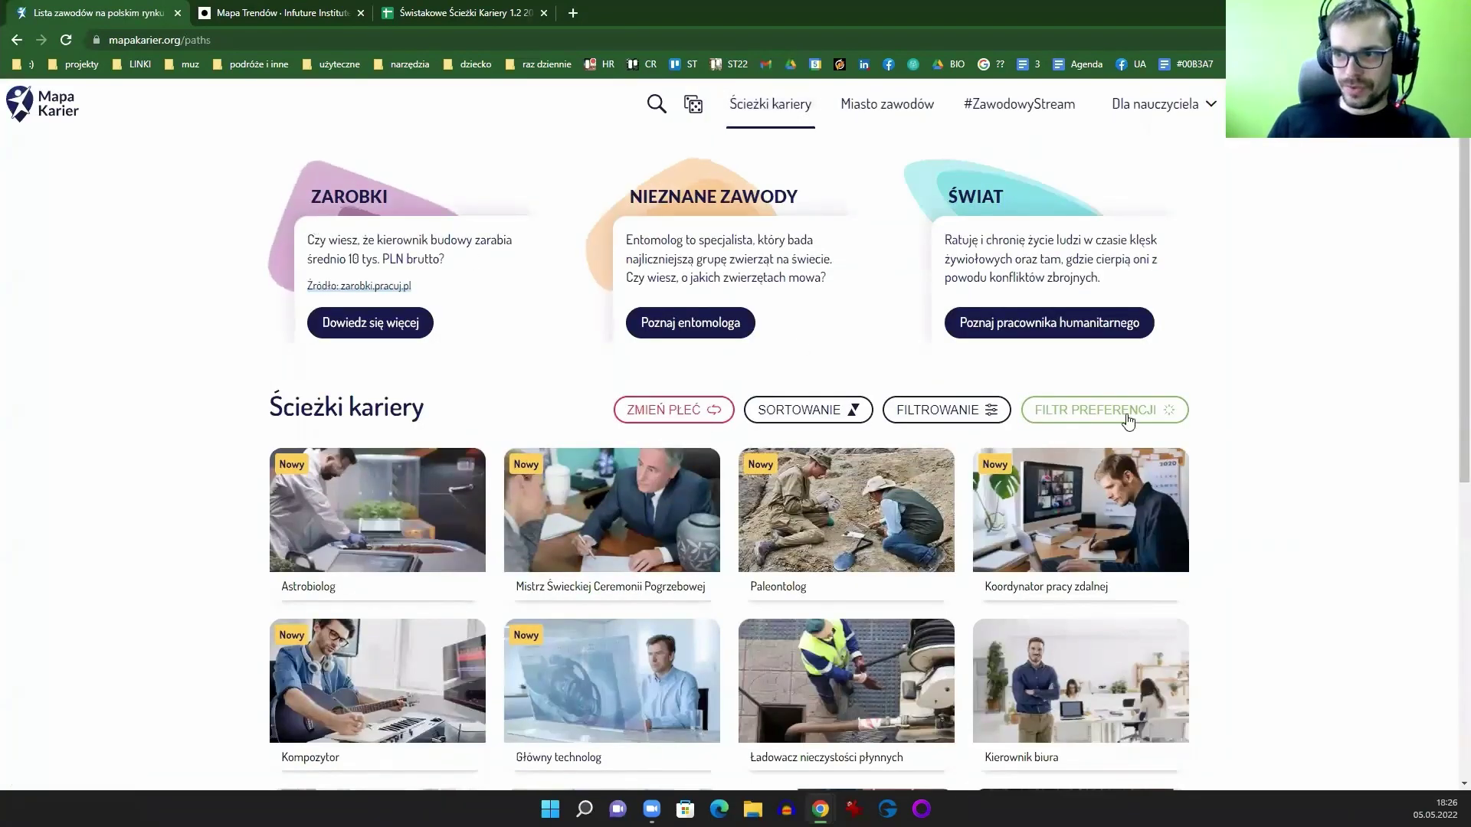
{"action": "scroll", "coordinate": [1341, 406], "scroll_direction": "down", "scroll_amount": 3}
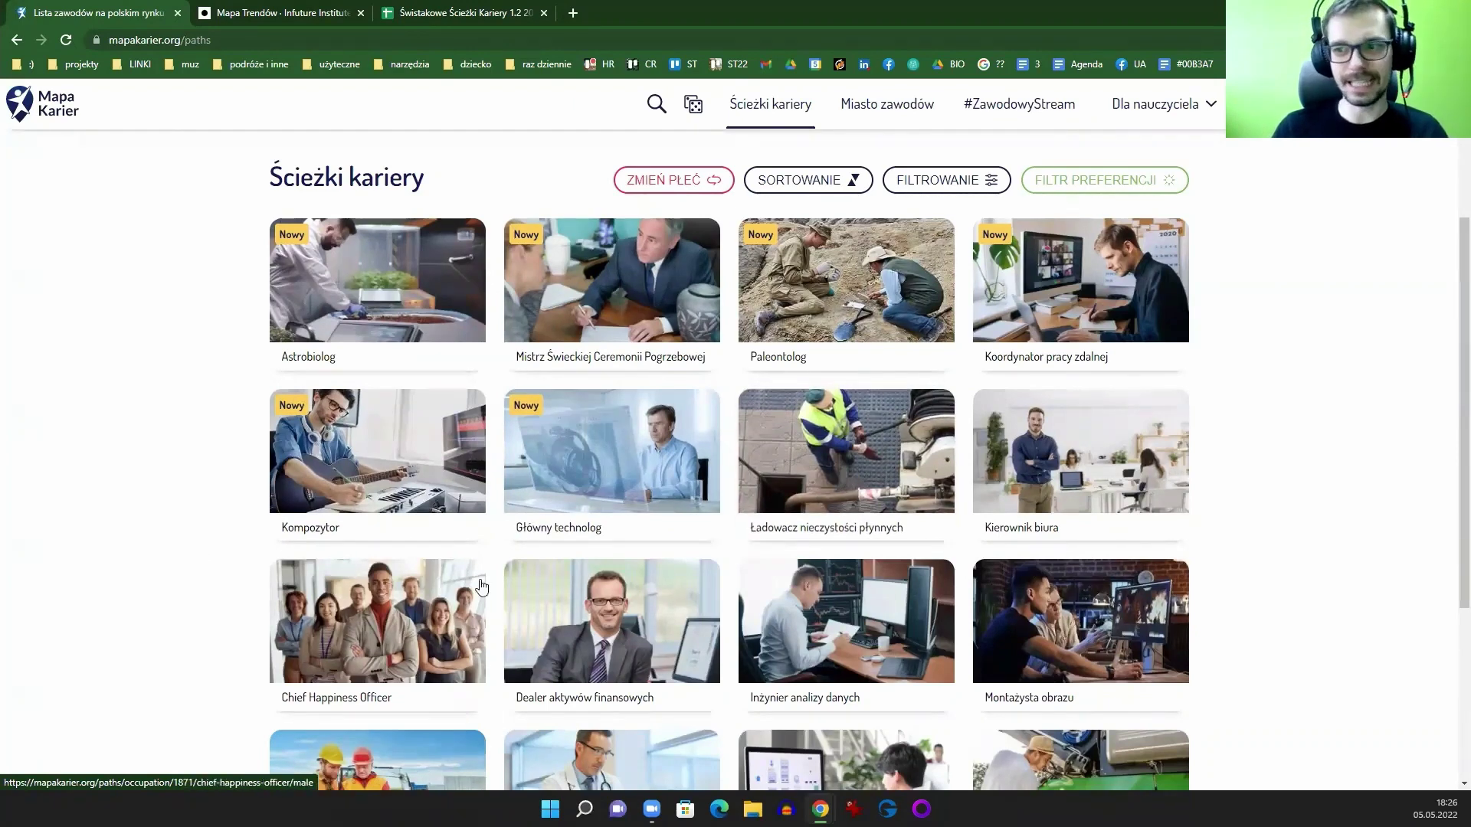
{"action": "scroll", "coordinate": [1267, 493], "scroll_direction": "up", "scroll_amount": 3}
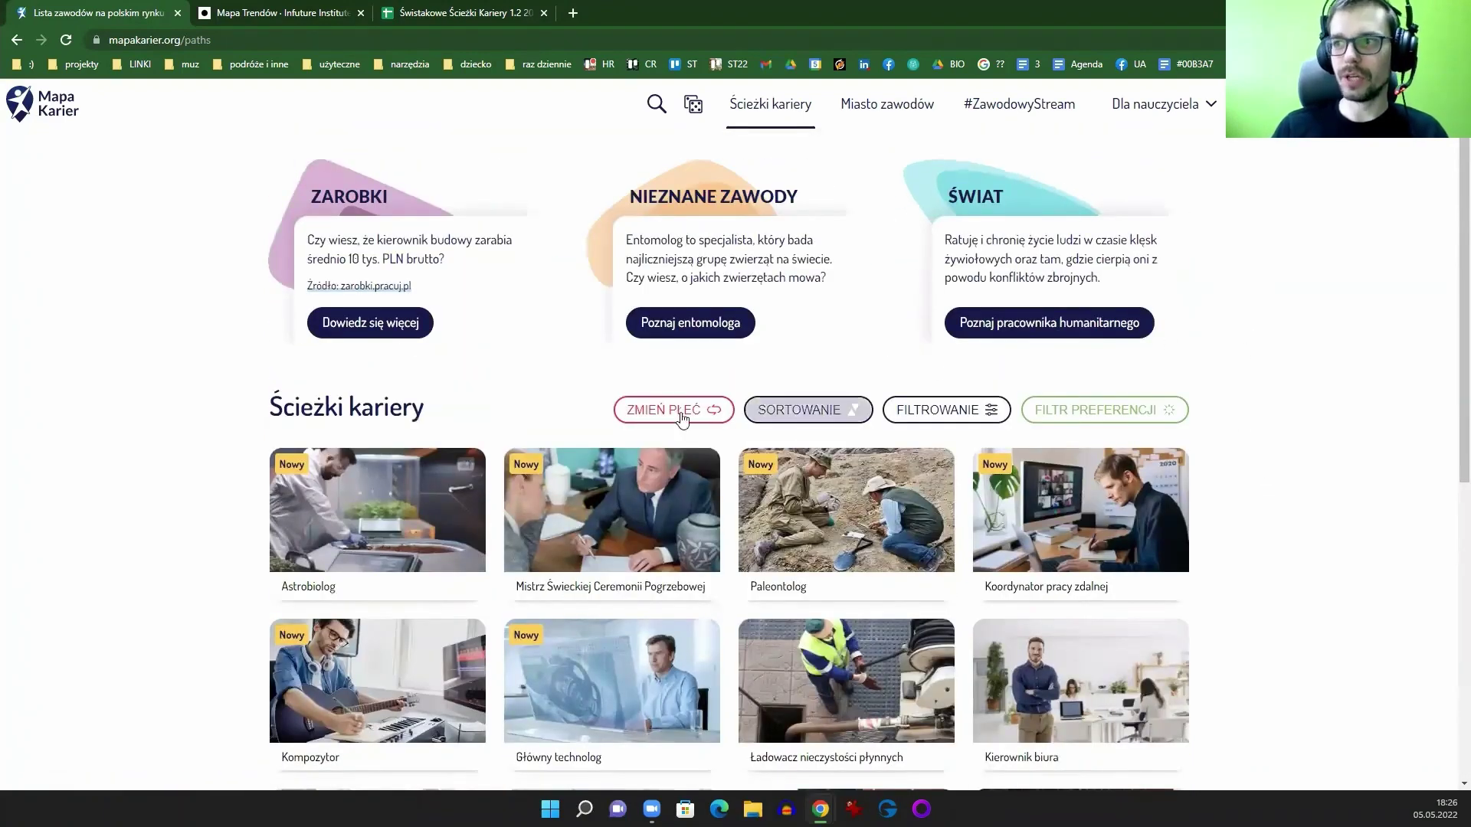
{"action": "left_click", "coordinate": [666, 410]}
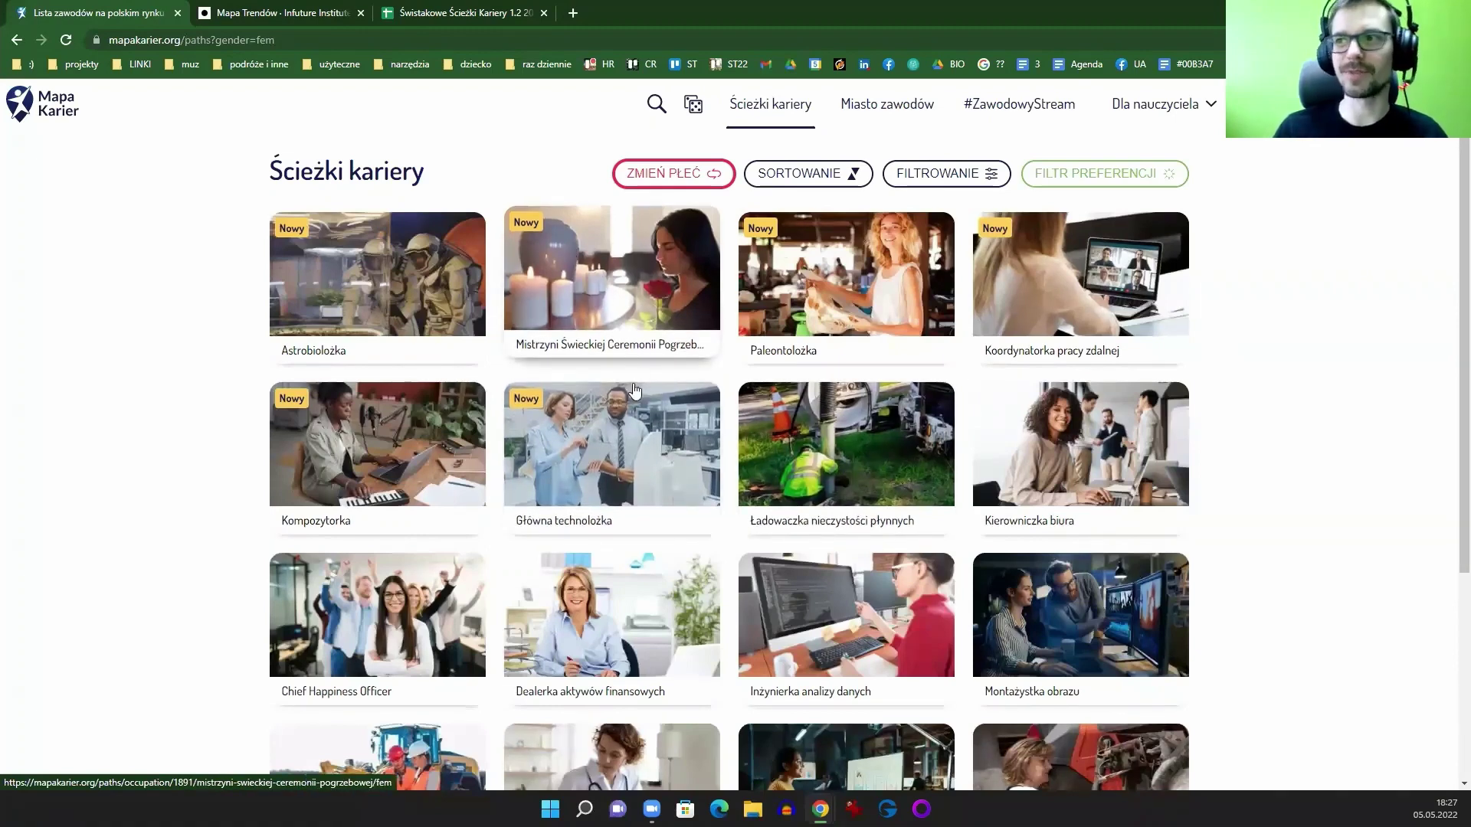
{"action": "scroll", "coordinate": [1284, 485], "scroll_direction": "down", "scroll_amount": 4}
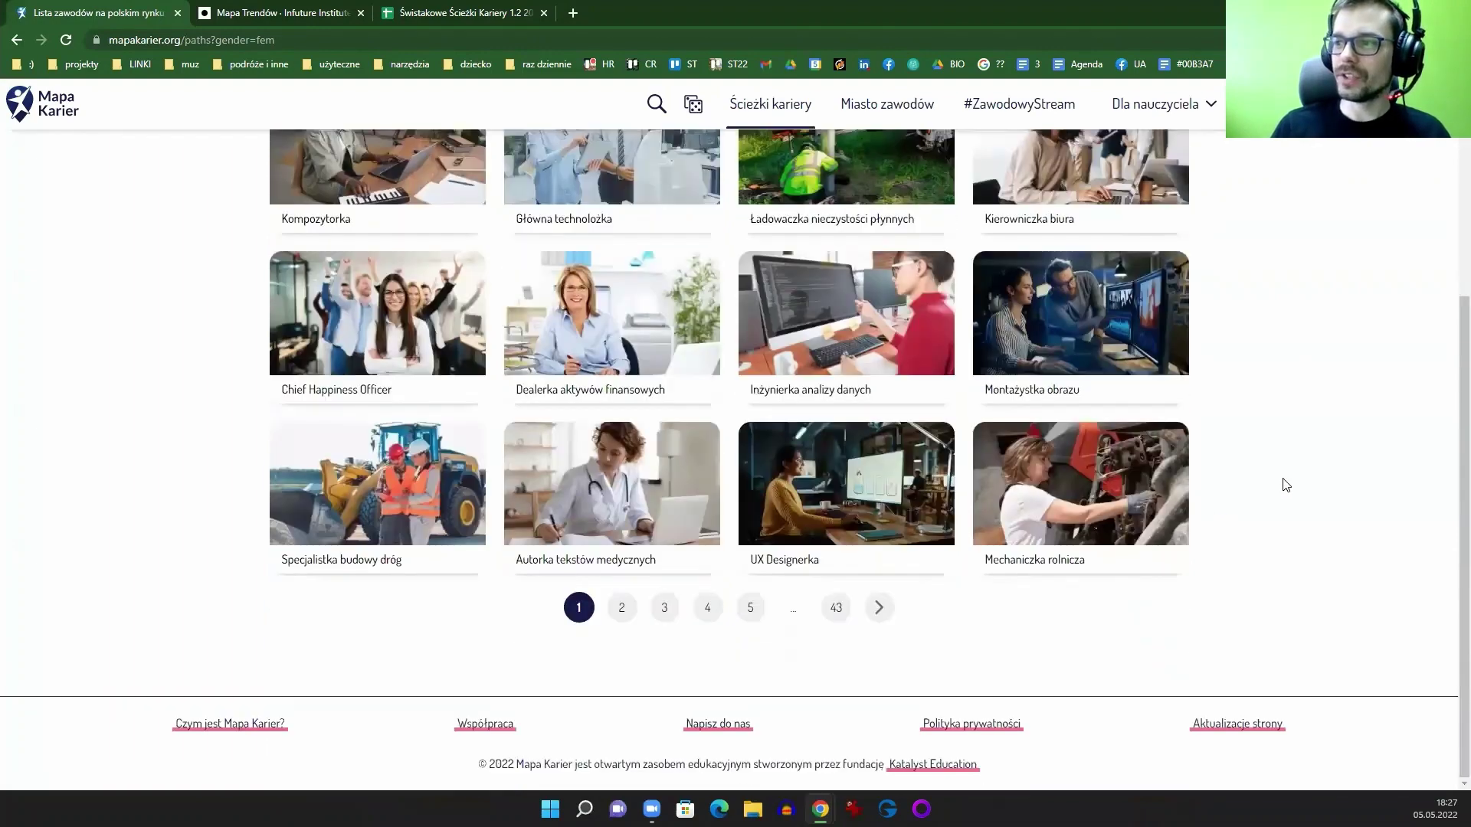
{"action": "scroll", "coordinate": [469, 562], "scroll_direction": "up", "scroll_amount": 4}
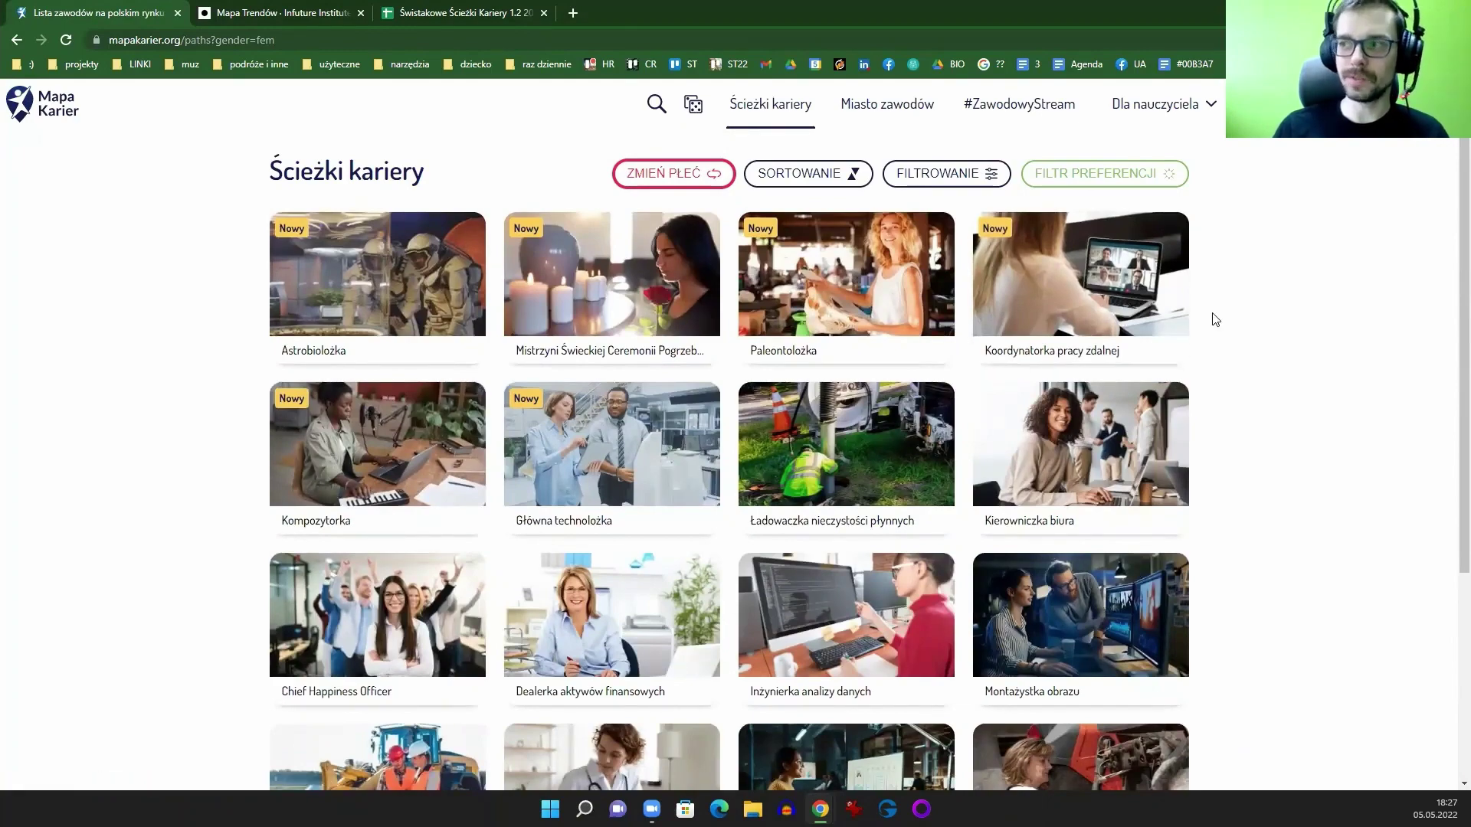
{"action": "scroll", "coordinate": [842, 613], "scroll_direction": "down", "scroll_amount": 4}
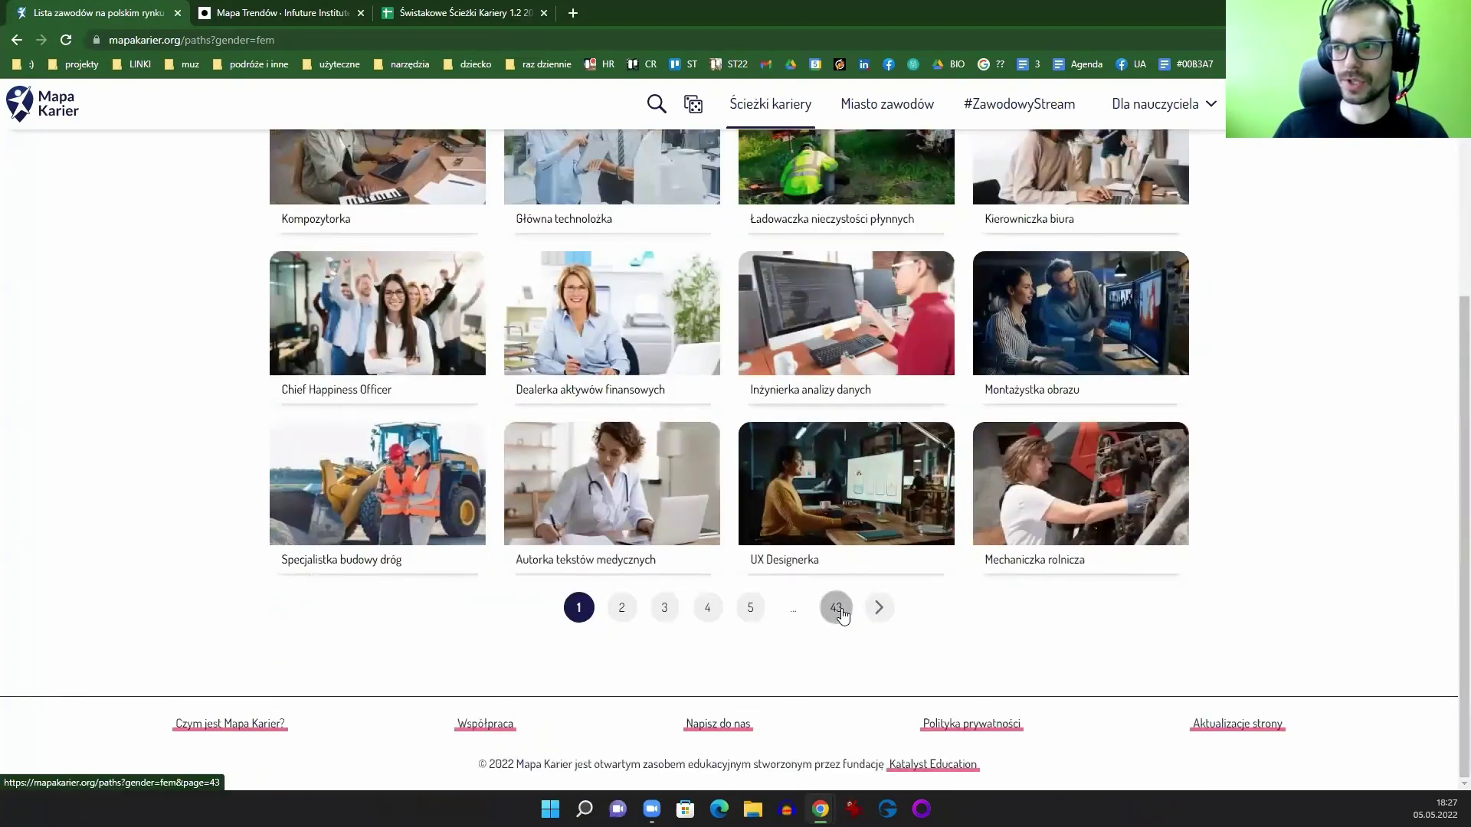
{"action": "scroll", "coordinate": [839, 609], "scroll_direction": "up", "scroll_amount": 4}
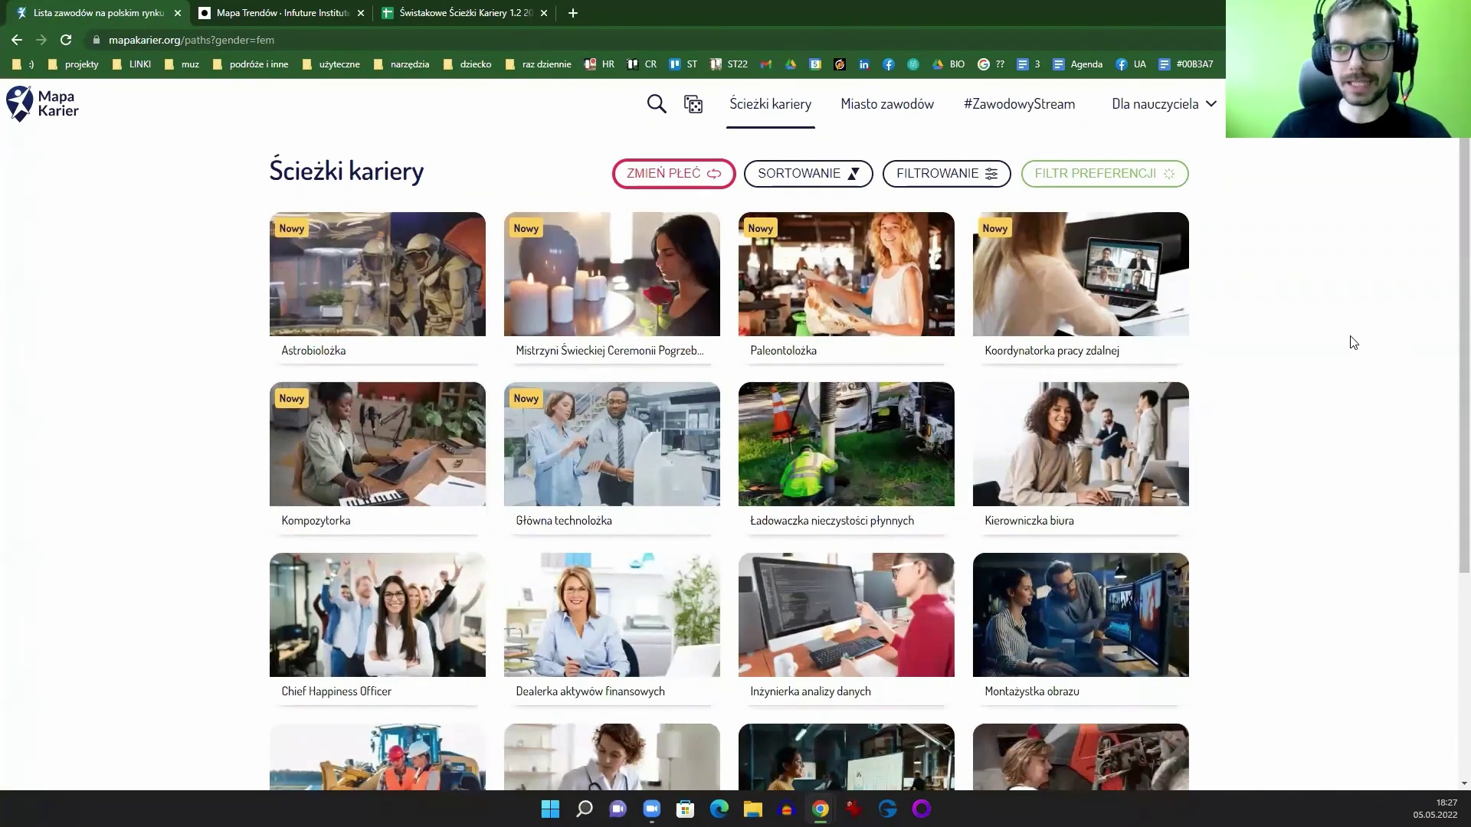
Step: Open the Mistrzyni Świeckiej Ceremonii Pogrzebowej profile and scroll through its description
{"action": "left_click", "coordinate": [573, 295]}
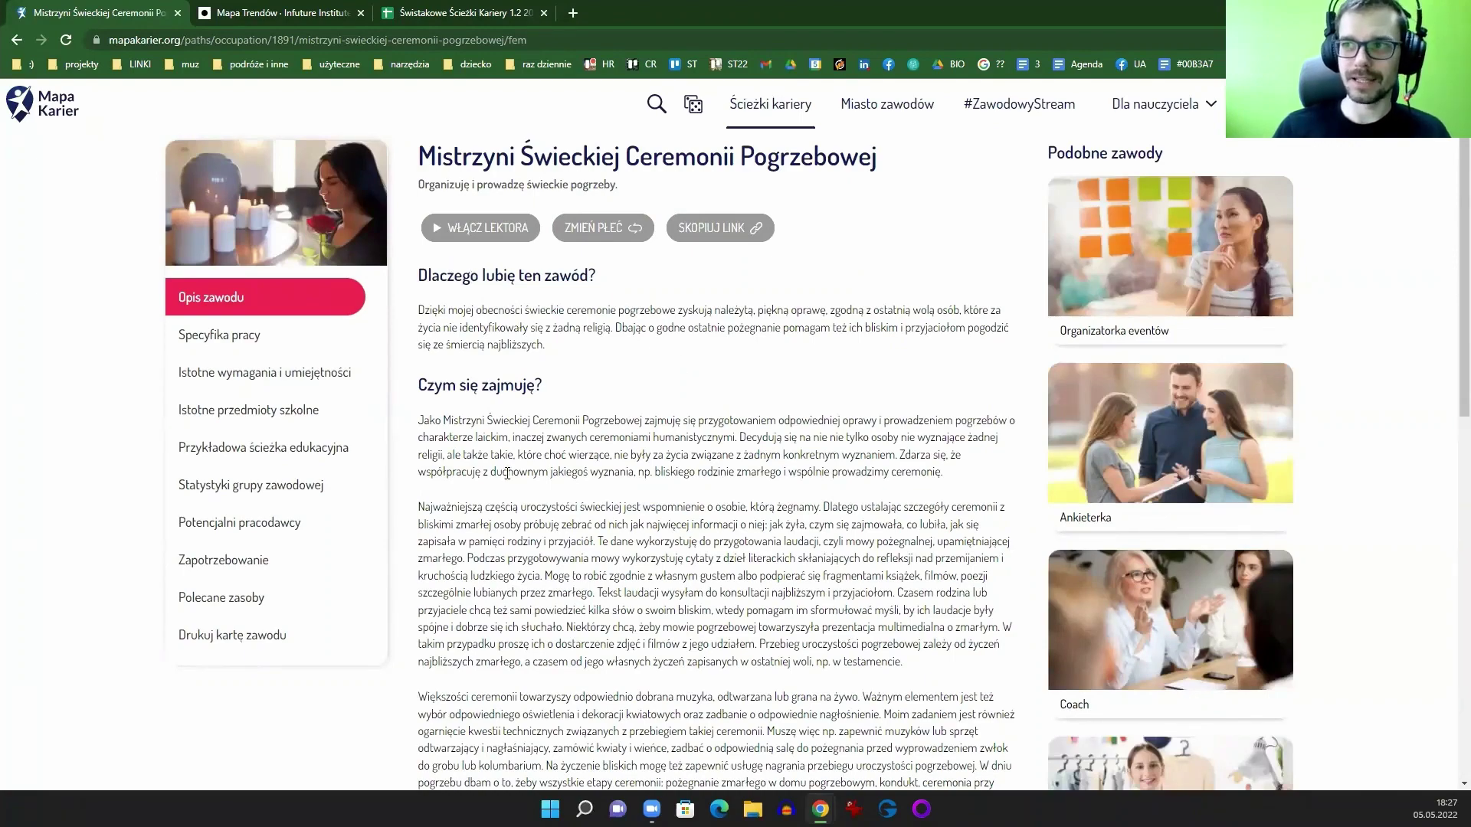
{"action": "scroll", "coordinate": [526, 476], "scroll_direction": "down", "scroll_amount": 2}
{"action": "scroll", "coordinate": [525, 476], "scroll_direction": "down", "scroll_amount": 8}
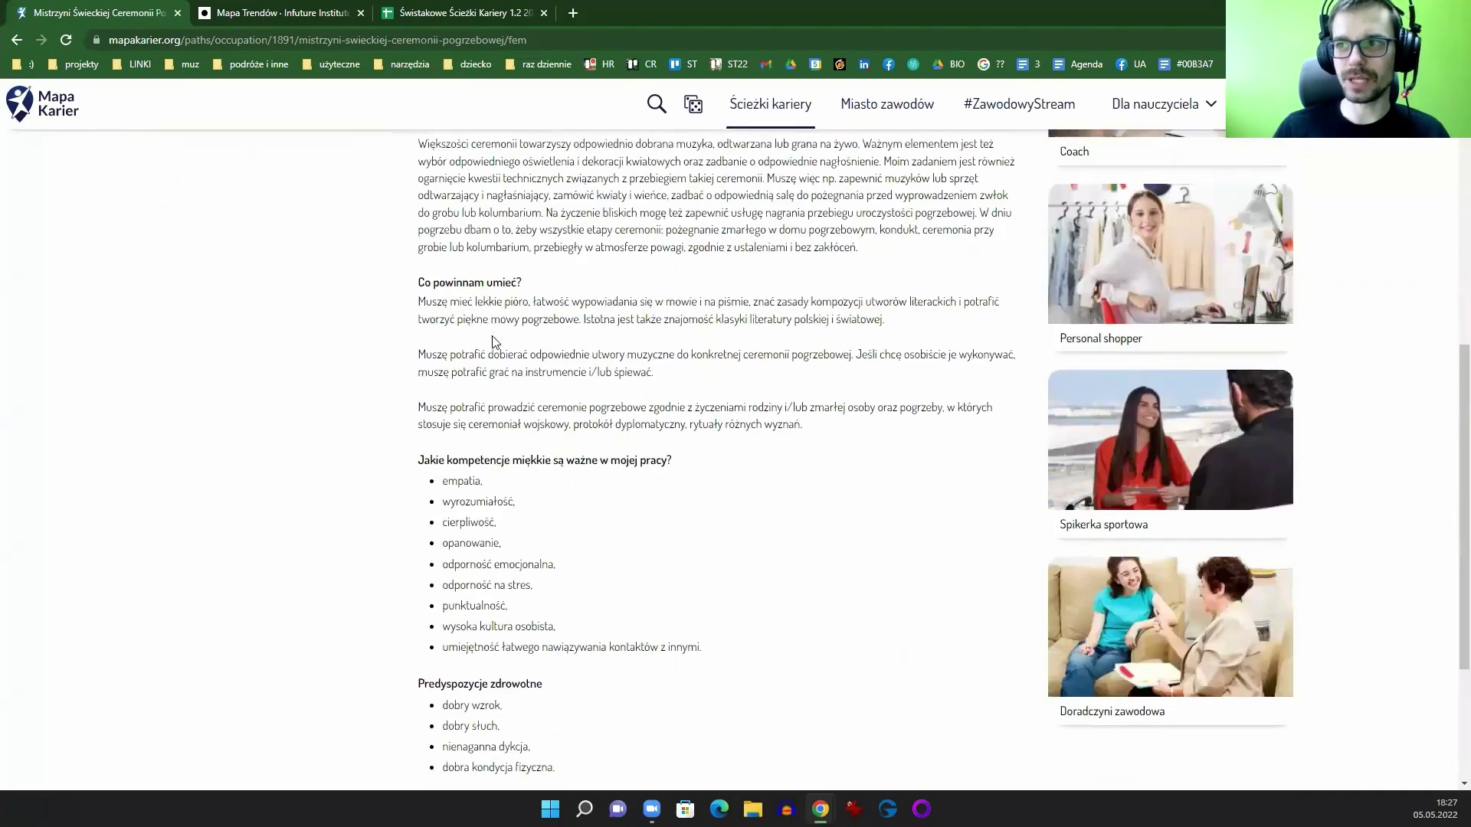
{"action": "scroll", "coordinate": [476, 326], "scroll_direction": "down", "scroll_amount": 1}
{"action": "scroll", "coordinate": [490, 429], "scroll_direction": "up", "scroll_amount": 10}
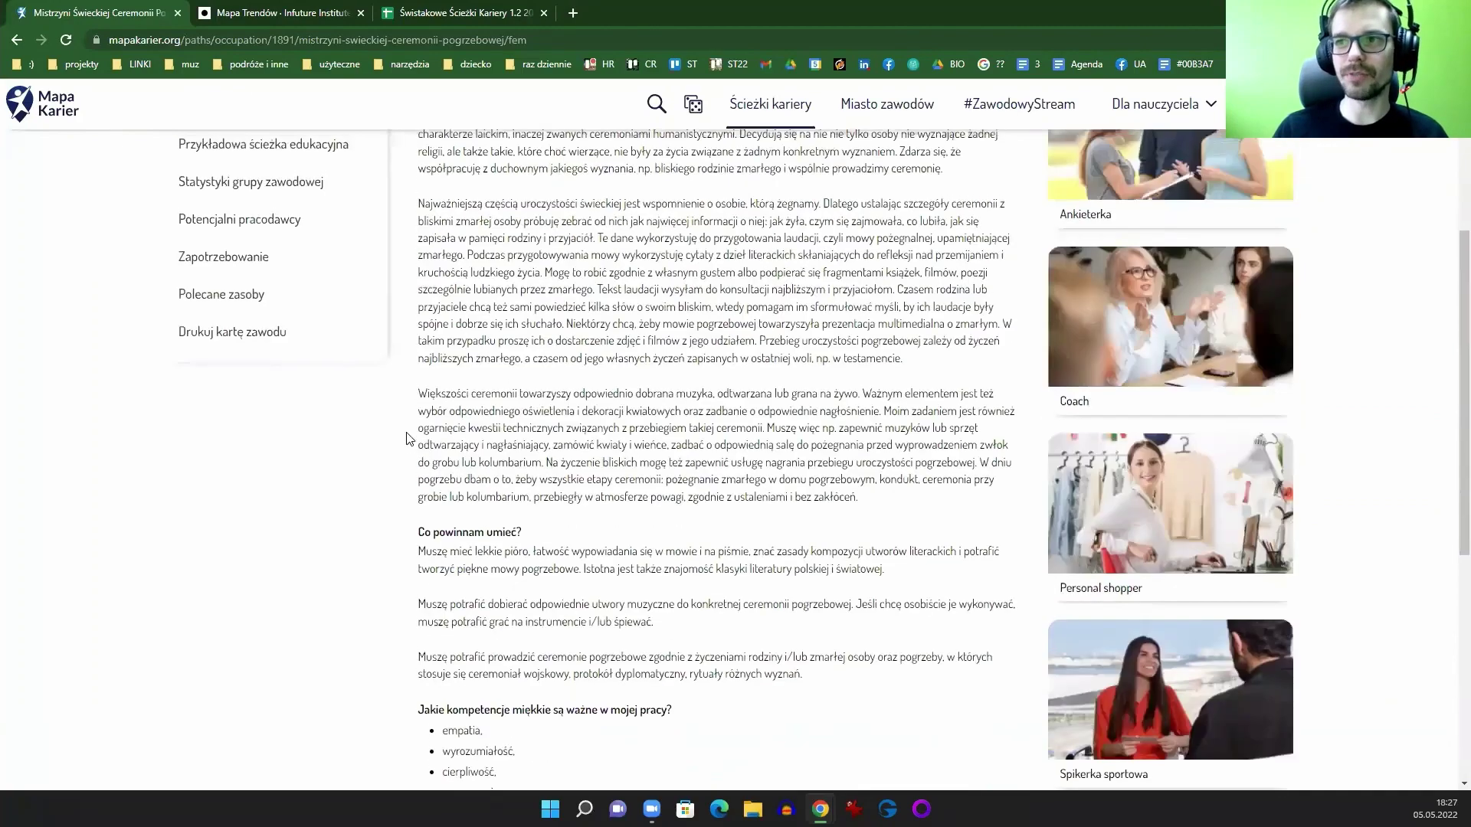
Step: Browse each profile section, from work specifics and requirements through resources to the printable card
{"action": "left_click", "coordinate": [232, 343]}
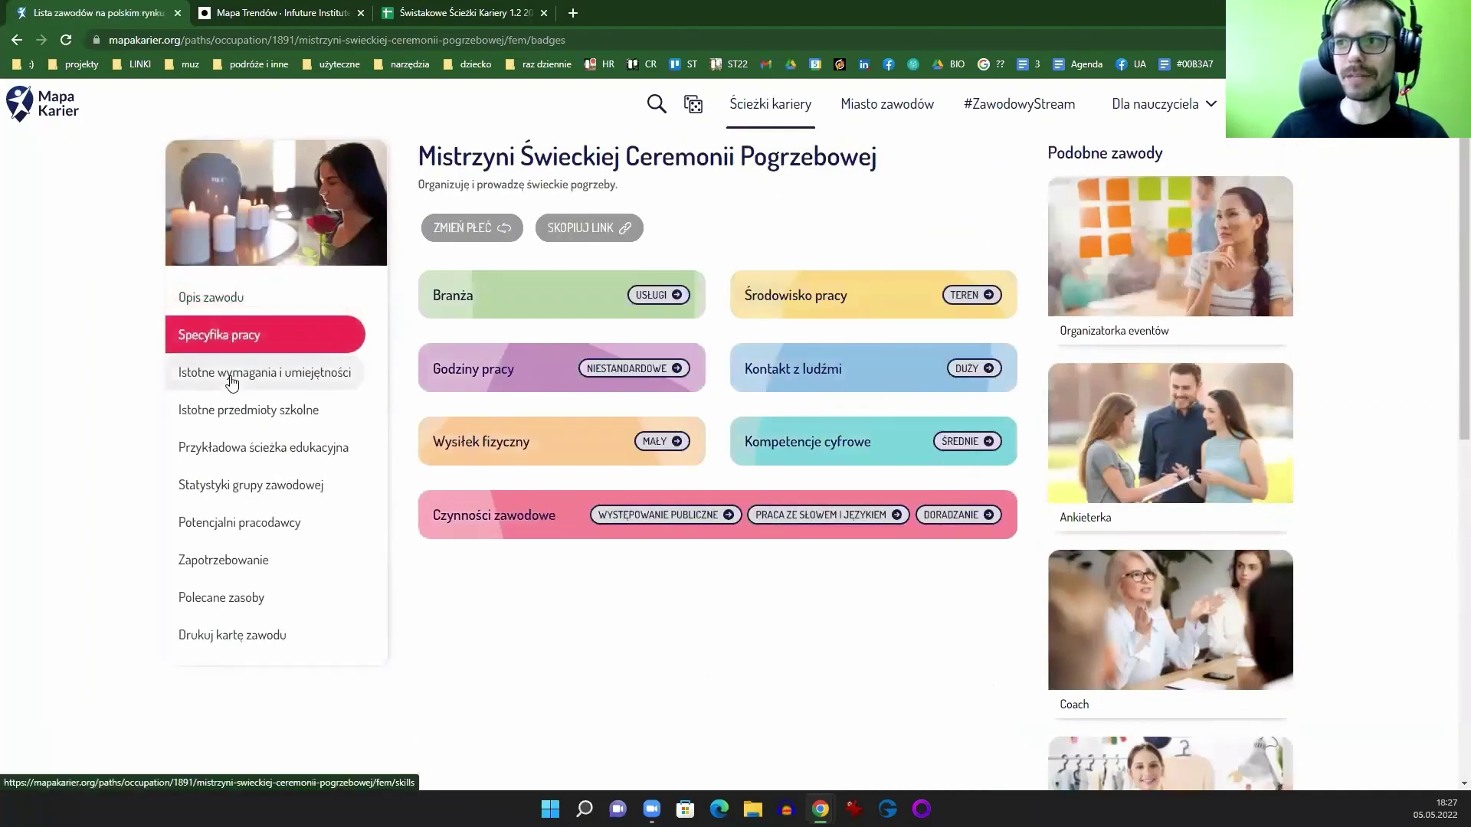
{"action": "left_click", "coordinate": [230, 376]}
{"action": "left_click", "coordinate": [229, 412]}
{"action": "left_click", "coordinate": [234, 448]}
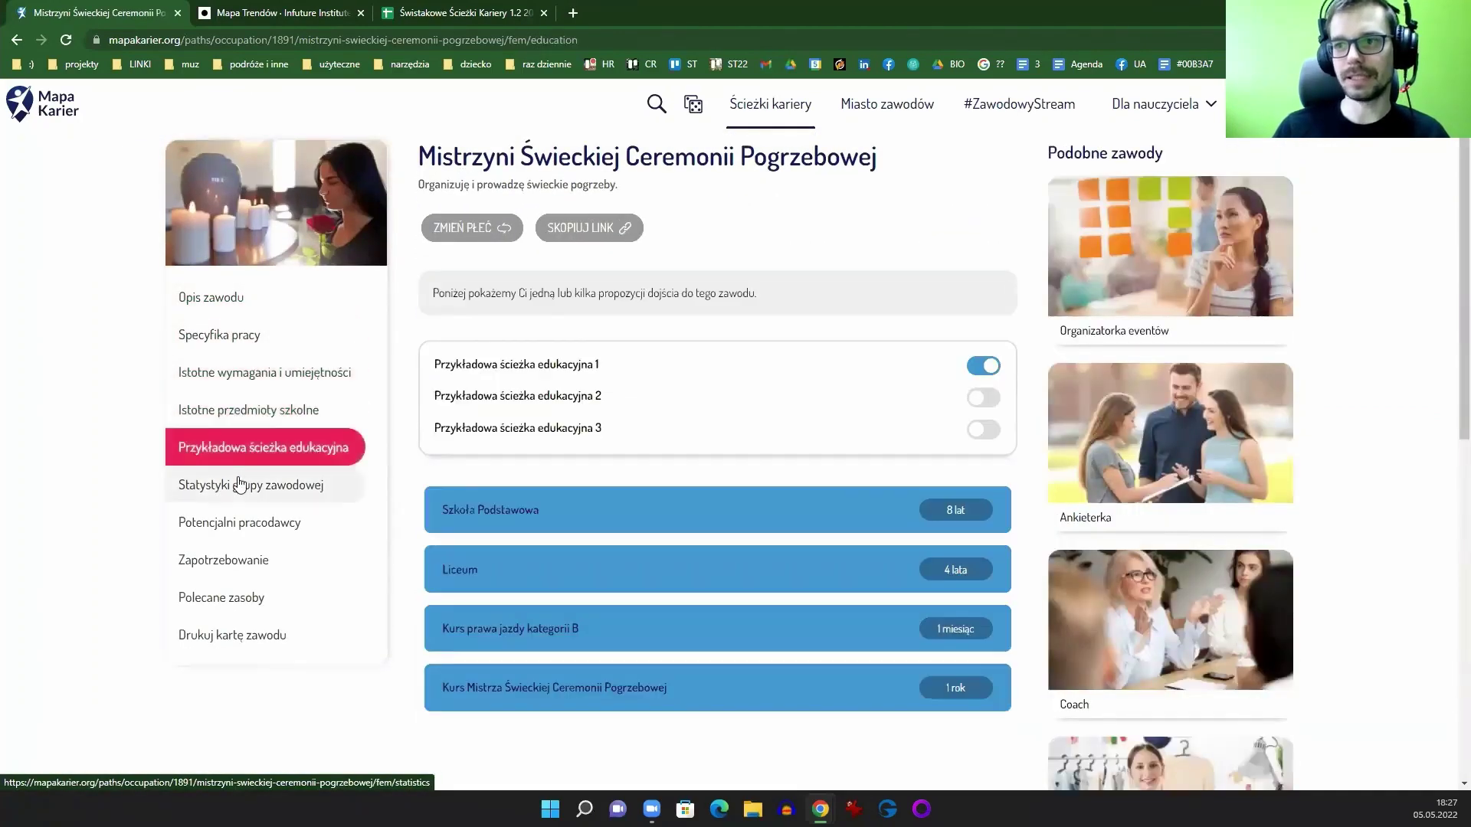
{"action": "left_click", "coordinate": [237, 484]}
{"action": "left_click", "coordinate": [248, 524]}
{"action": "left_click", "coordinate": [245, 562]}
{"action": "left_click", "coordinate": [245, 599]}
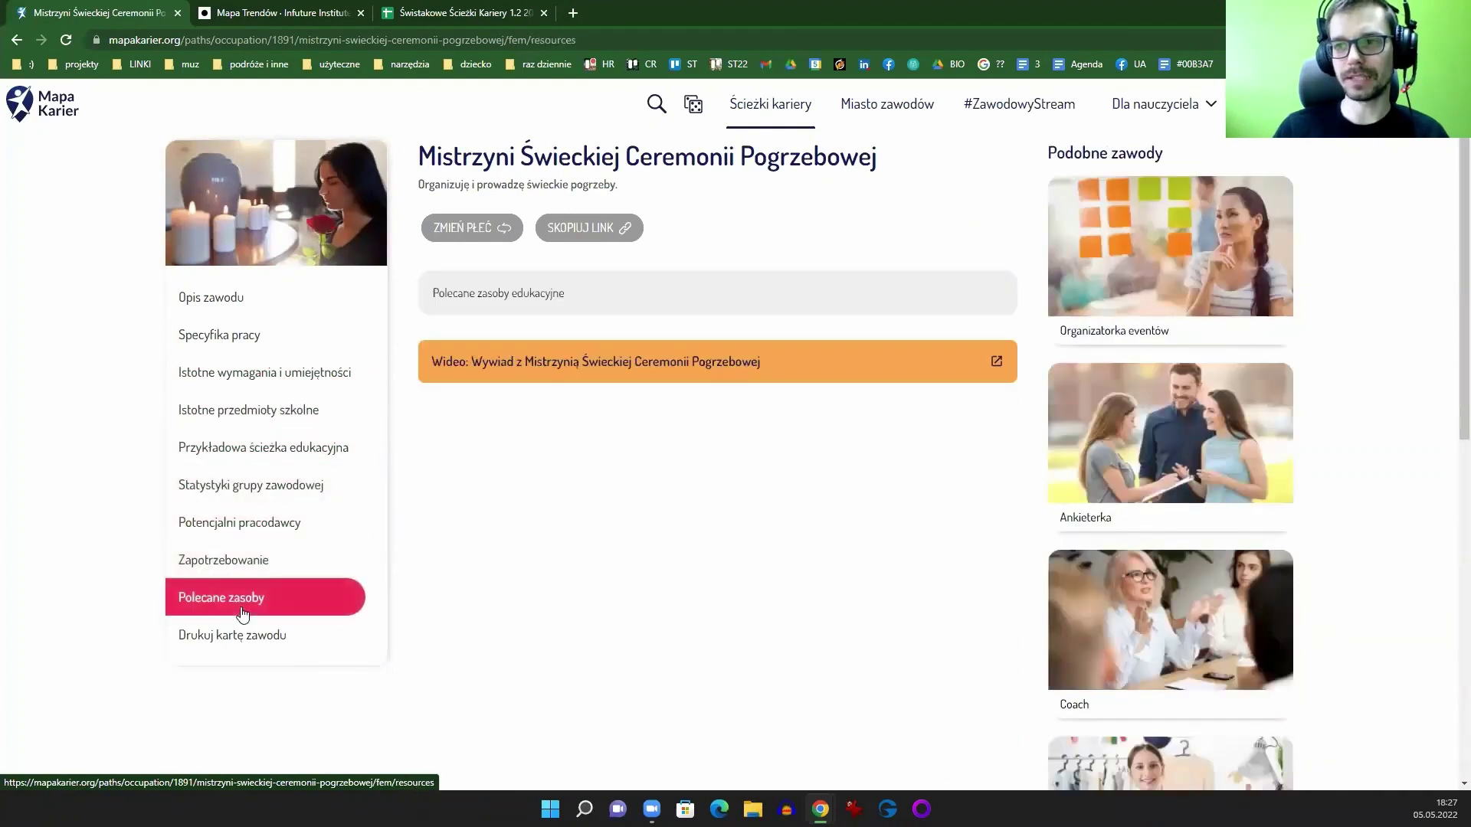
{"action": "left_click", "coordinate": [246, 644]}
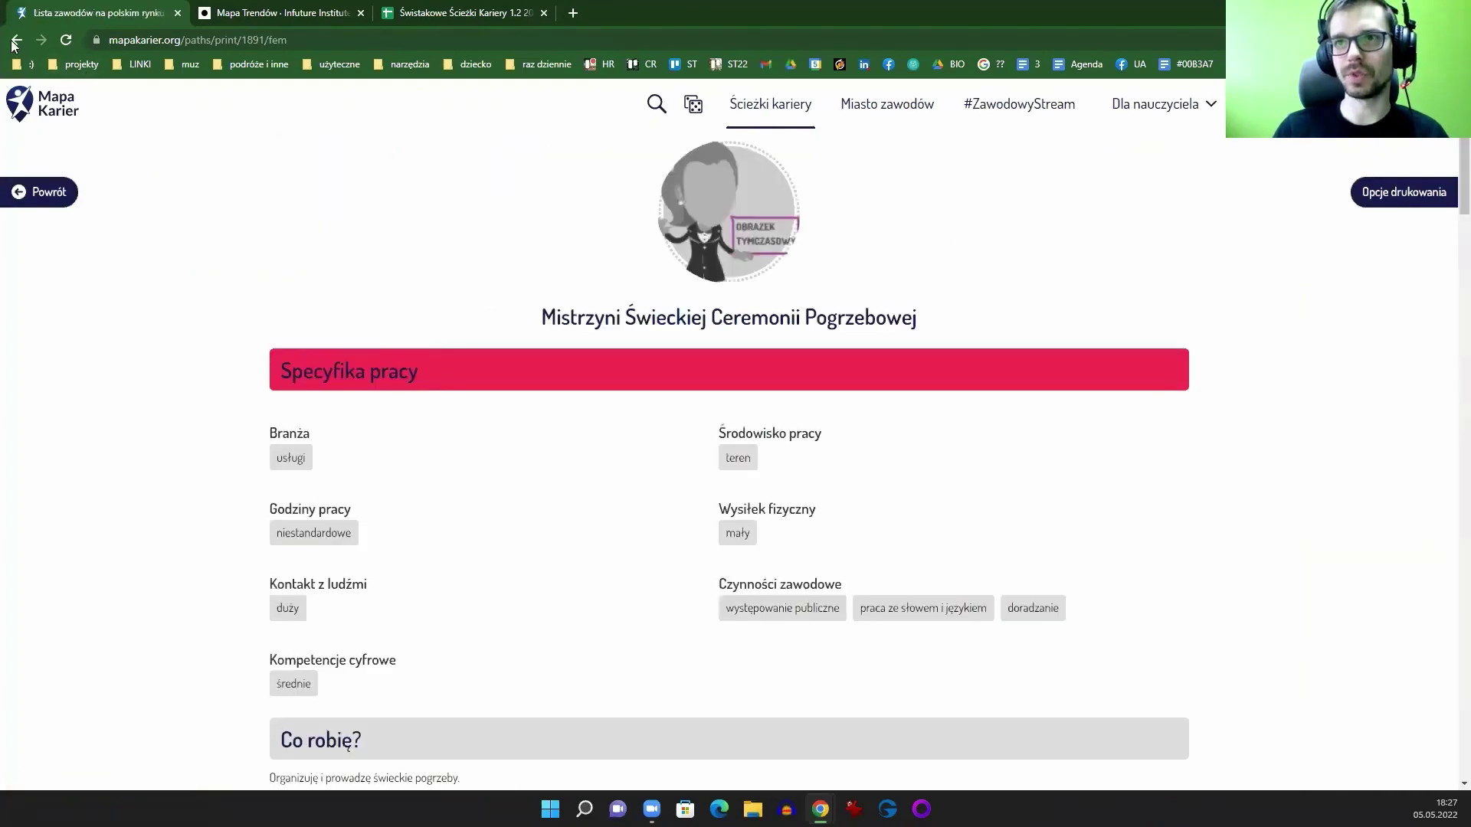
Step: Leave the printable card and return to the Opis zawodu description
{"action": "left_click", "coordinate": [16, 42]}
{"action": "left_click", "coordinate": [218, 299]}
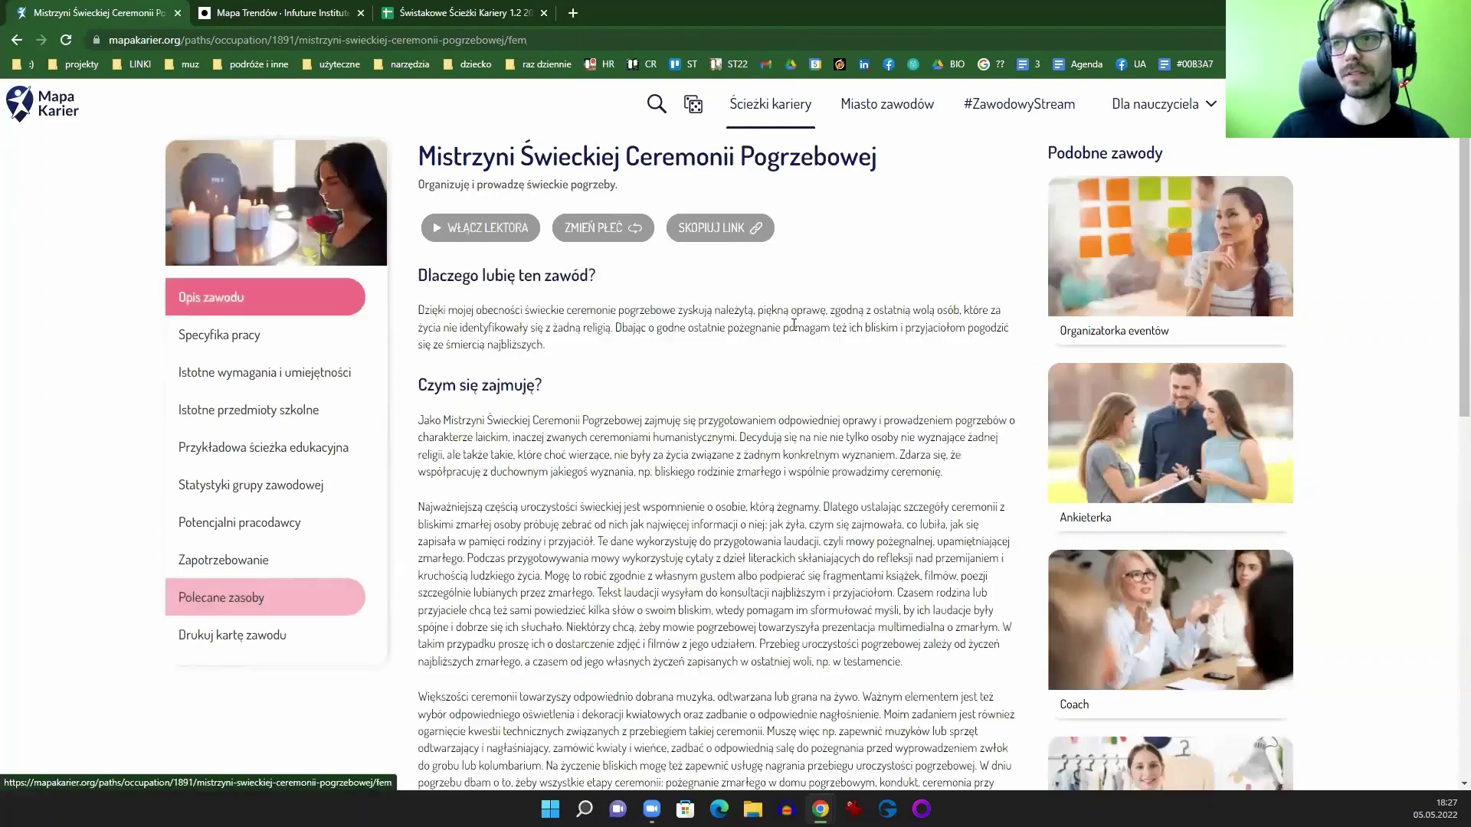
{"action": "scroll", "coordinate": [563, 412], "scroll_direction": "down", "scroll_amount": 7}
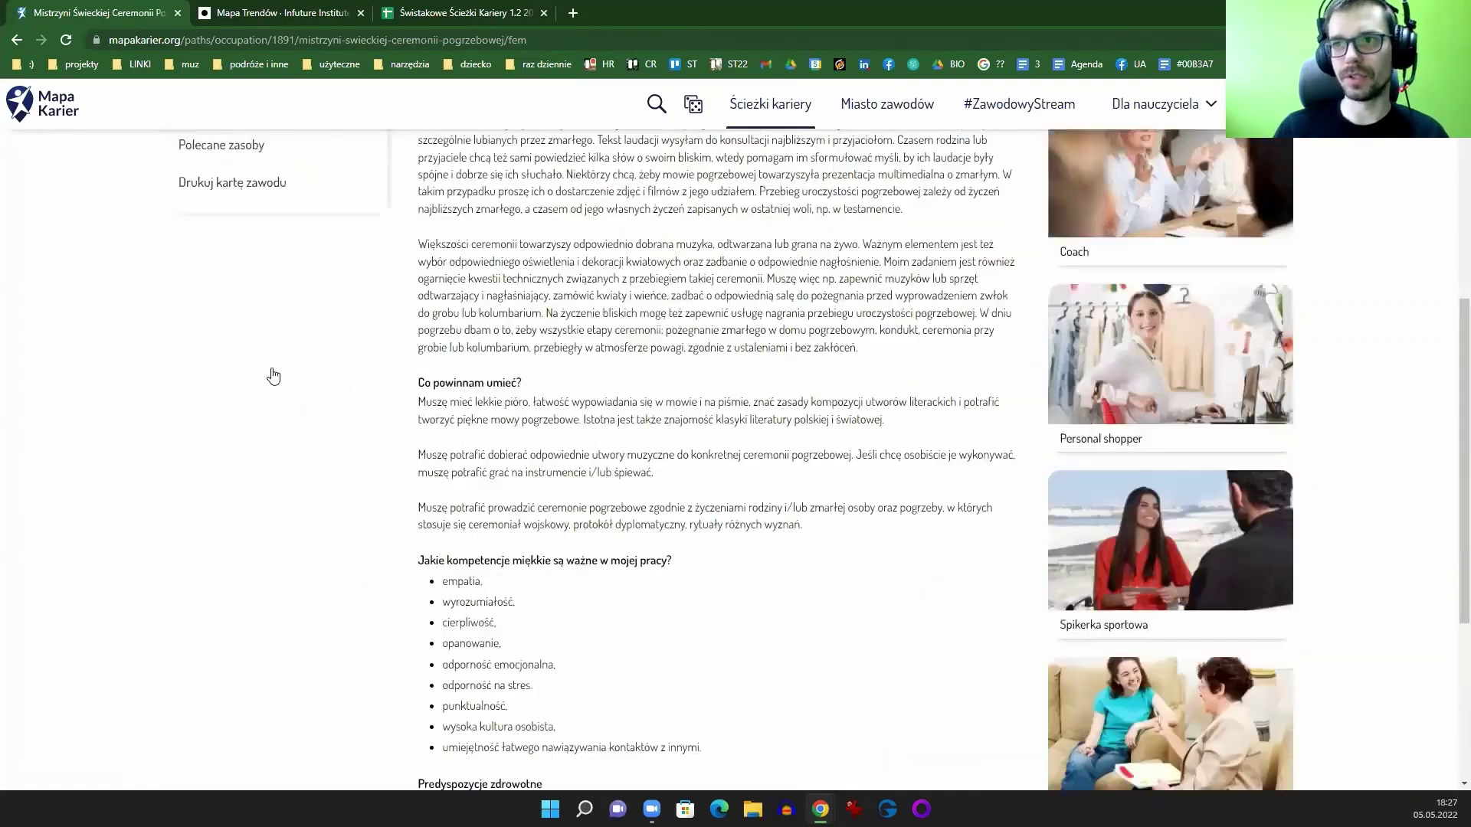
{"action": "scroll", "coordinate": [538, 294], "scroll_direction": "up", "scroll_amount": 7}
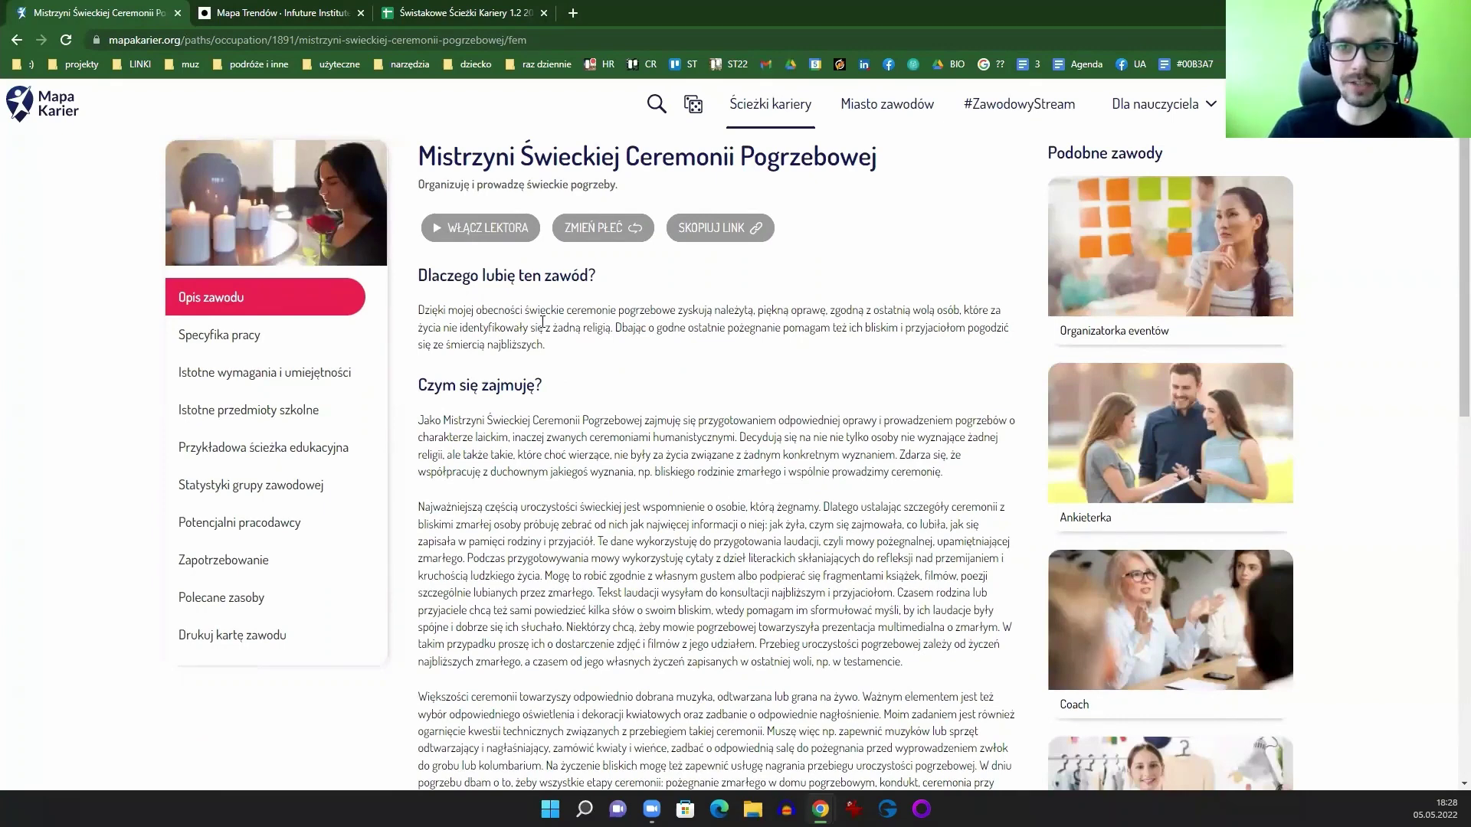
Step: Compare with column A of the scoring spreadsheet, then highlight the occupation name on the profile
{"action": "key", "text": "ctrl+3"}
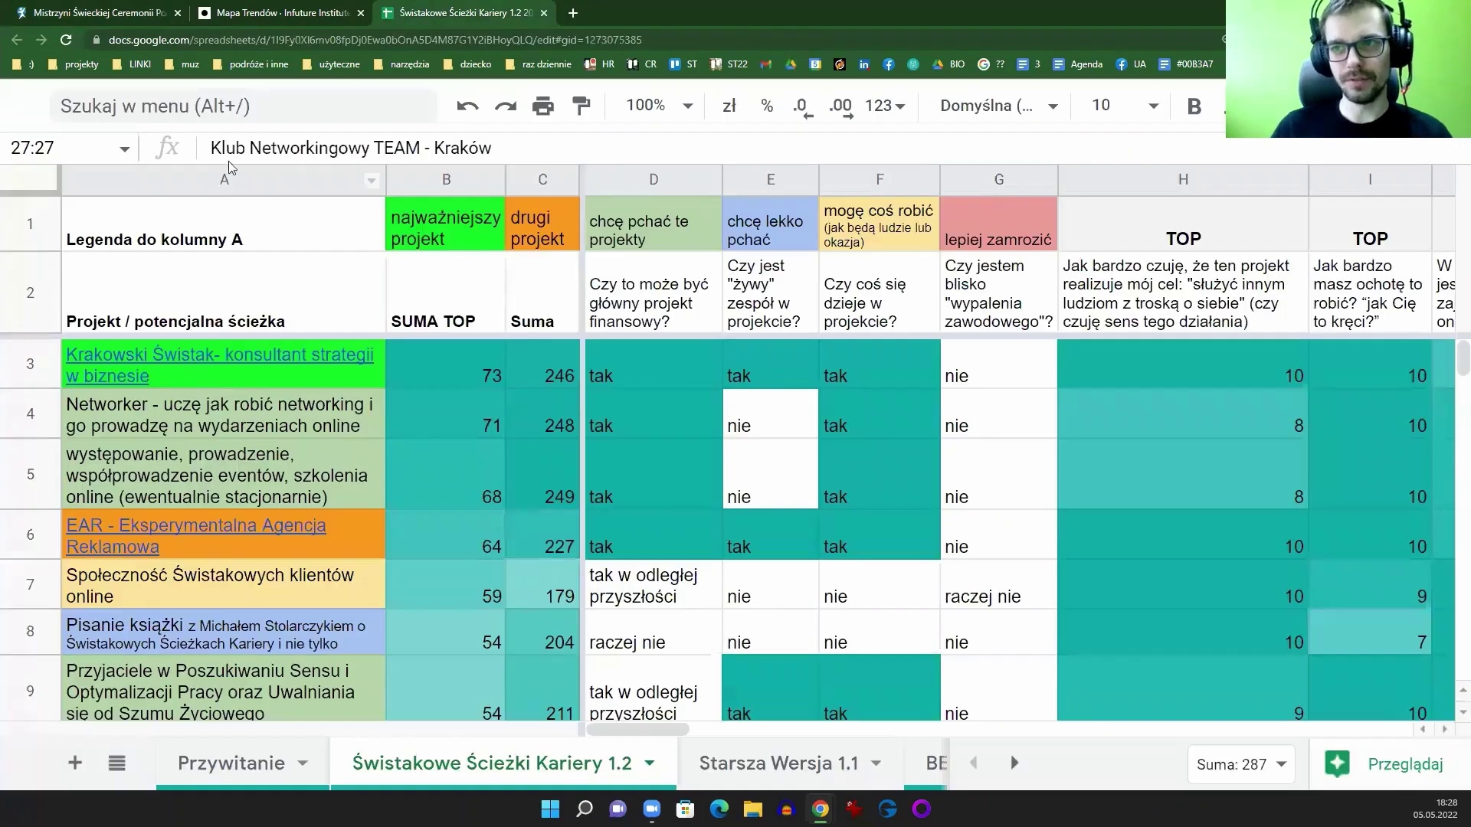
{"action": "left_click", "coordinate": [224, 180]}
{"action": "left_click", "coordinate": [150, 17]}
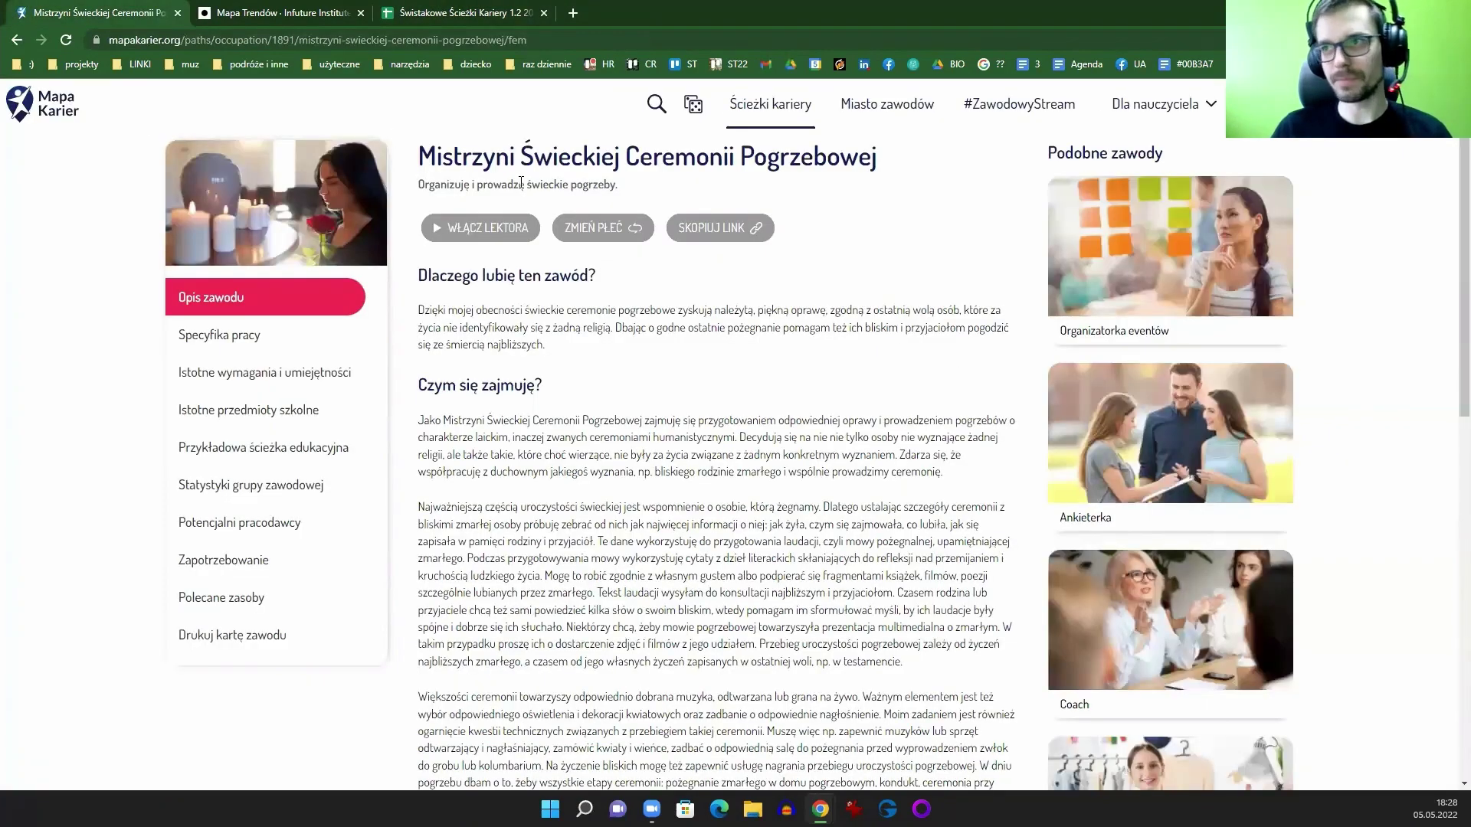
{"action": "left_click_drag", "start_coordinate": [495, 156], "coordinate": [809, 156]}
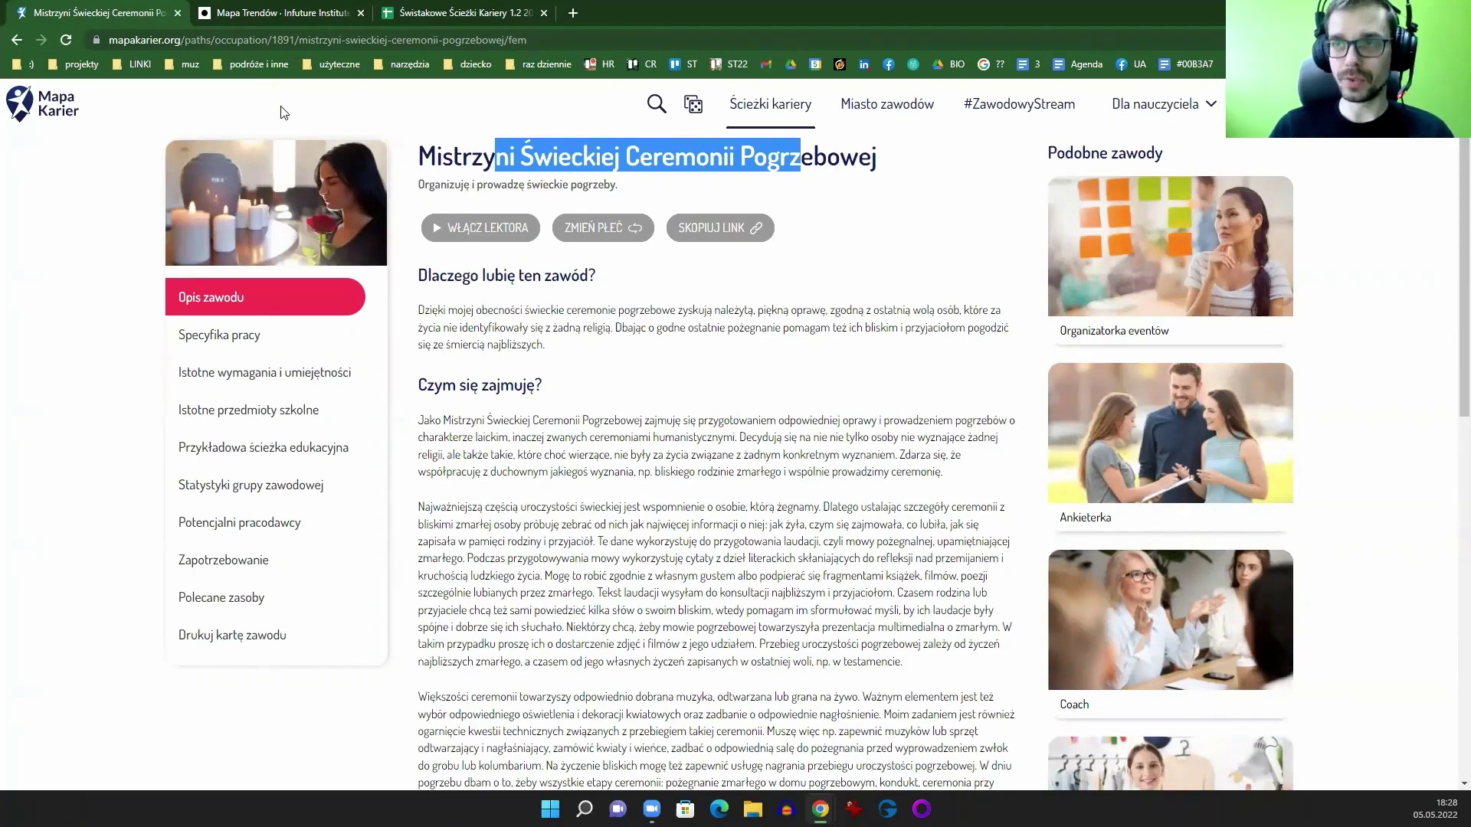
Step: Step back through all the viewed sections to the occupation description
{"action": "left_click", "coordinate": [17, 42]}
{"action": "left_click", "coordinate": [17, 43]}
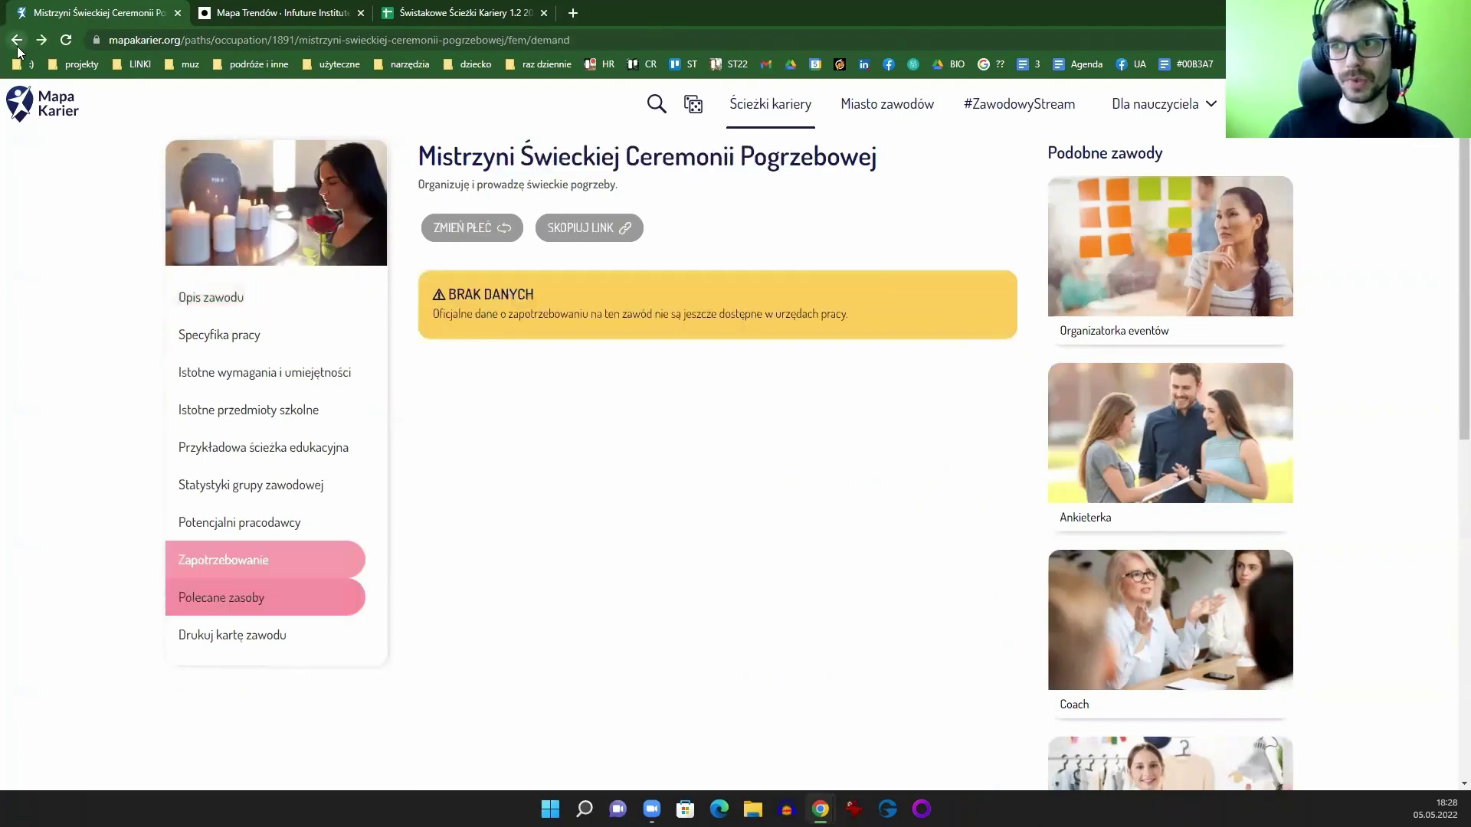
{"action": "left_click", "coordinate": [17, 42]}
{"action": "left_click", "coordinate": [17, 42]}
{"action": "left_click", "coordinate": [17, 44]}
{"action": "left_click", "coordinate": [17, 45]}
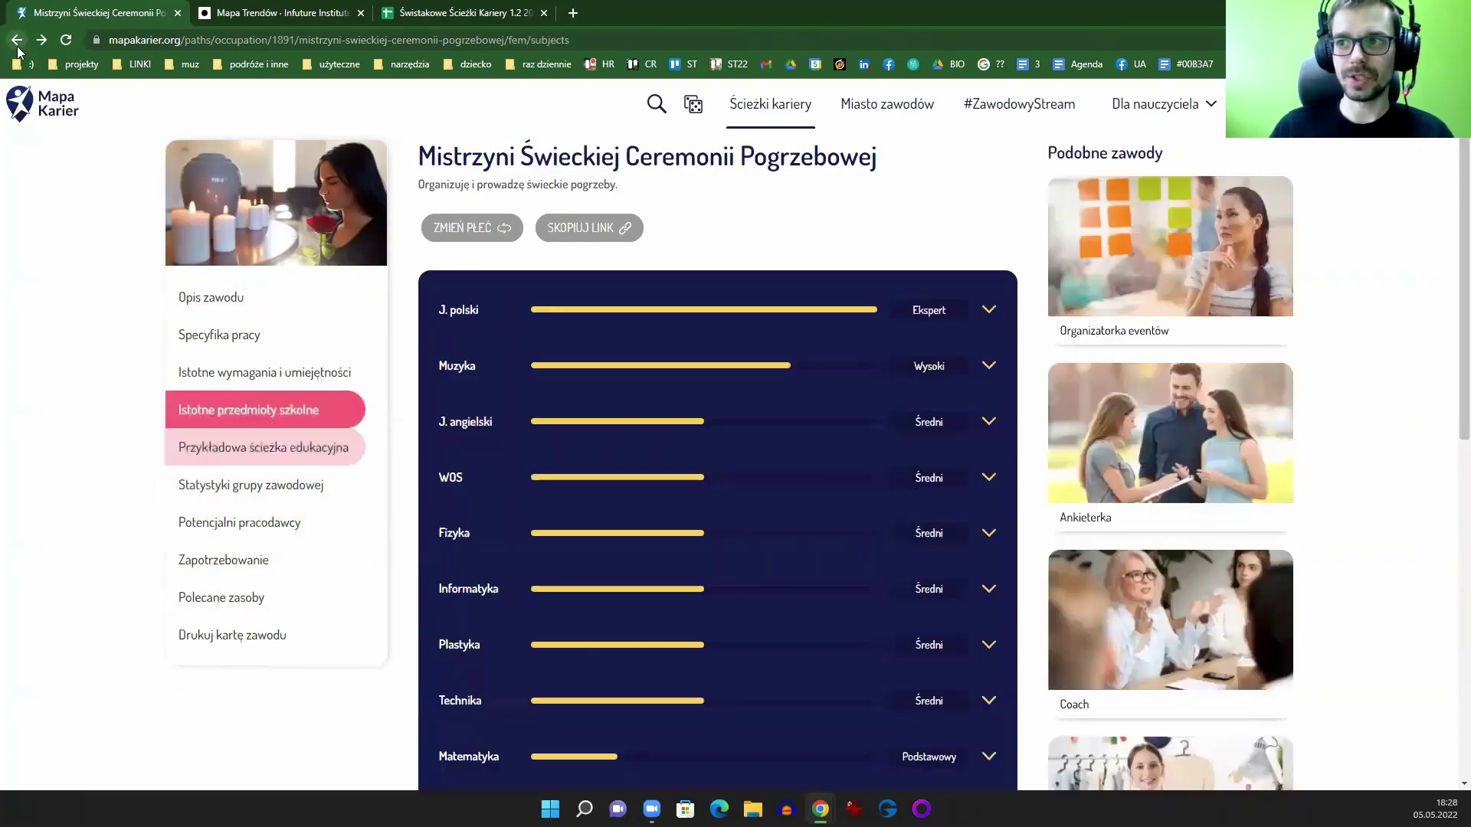
{"action": "left_click", "coordinate": [17, 44]}
{"action": "left_click", "coordinate": [17, 44]}
{"action": "left_click", "coordinate": [16, 44]}
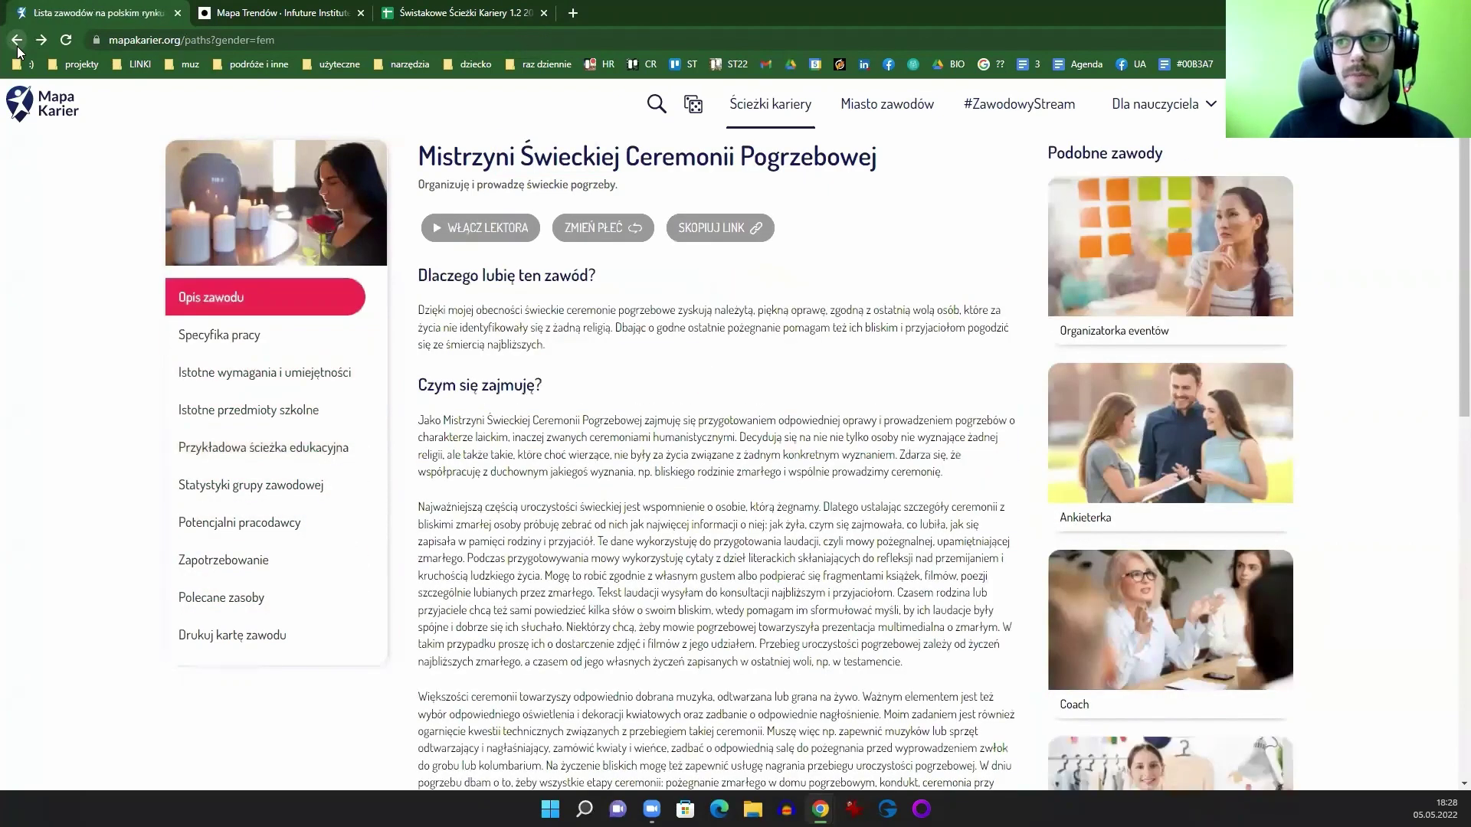
Step: Go back to the Mapa Karier home page, reload it and highlight the 681 occupations count
{"action": "left_click", "coordinate": [17, 44]}
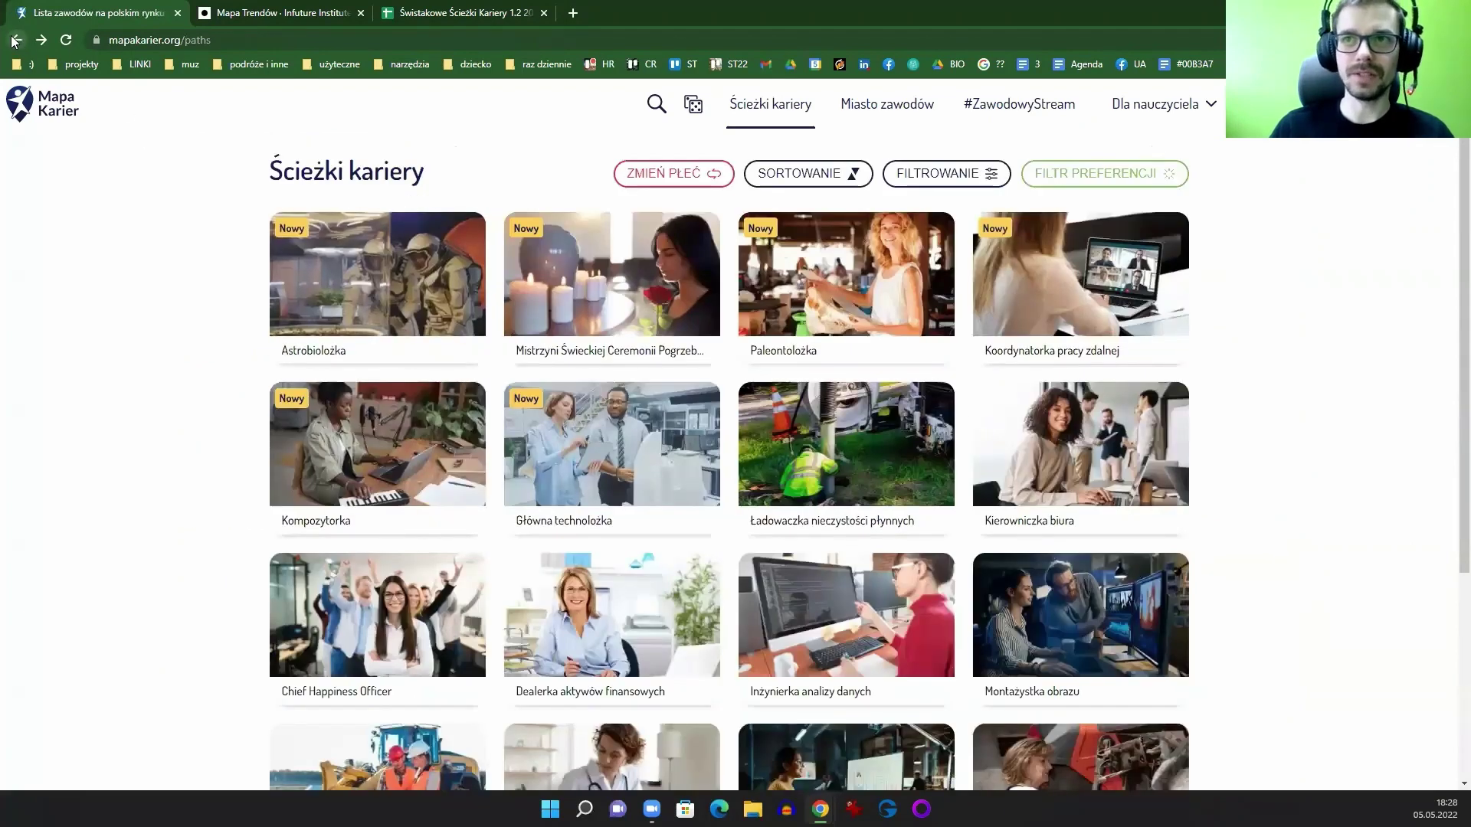
{"action": "left_click", "coordinate": [17, 40]}
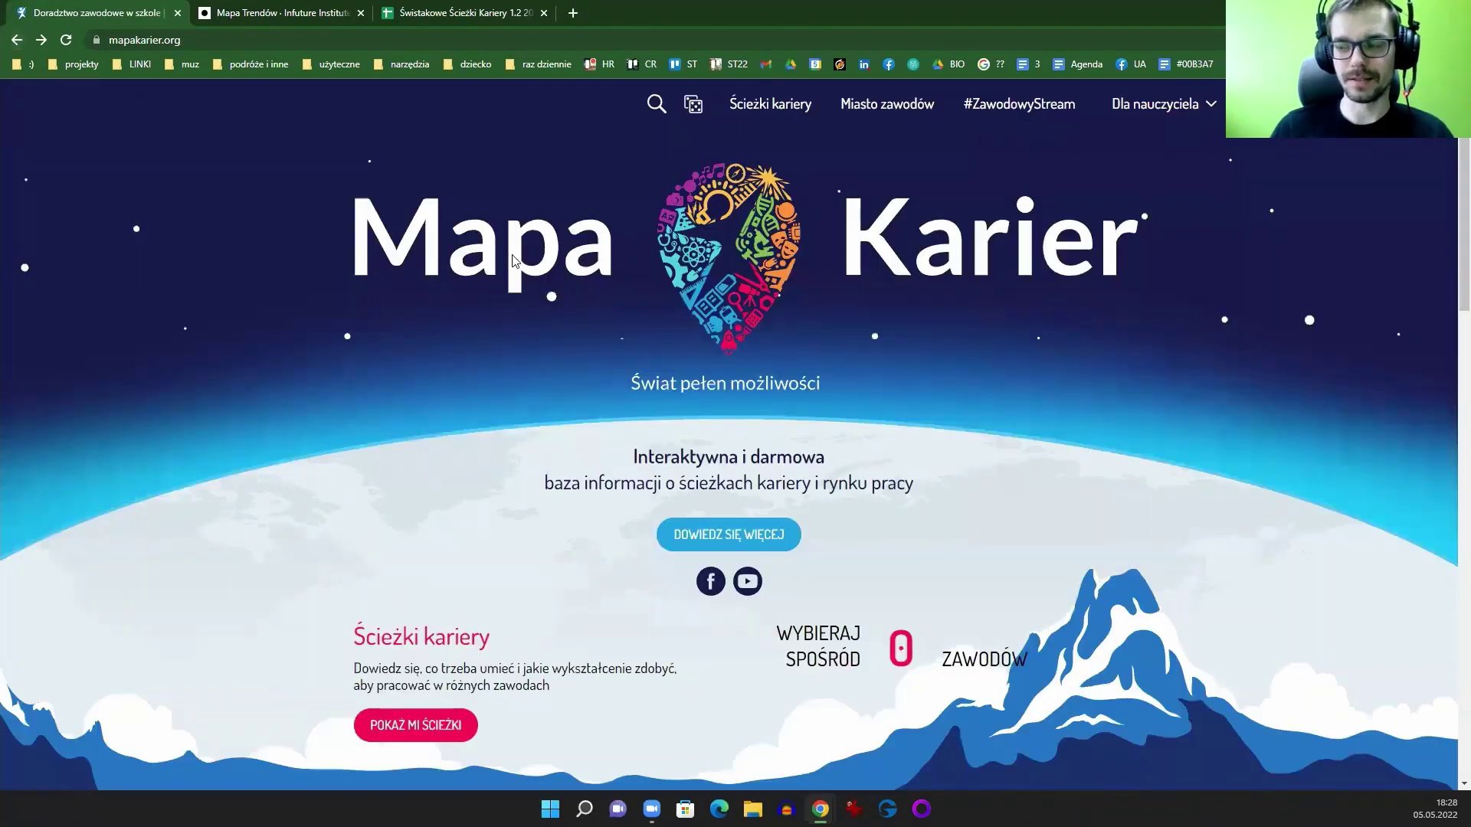
{"action": "left_click", "coordinate": [65, 42]}
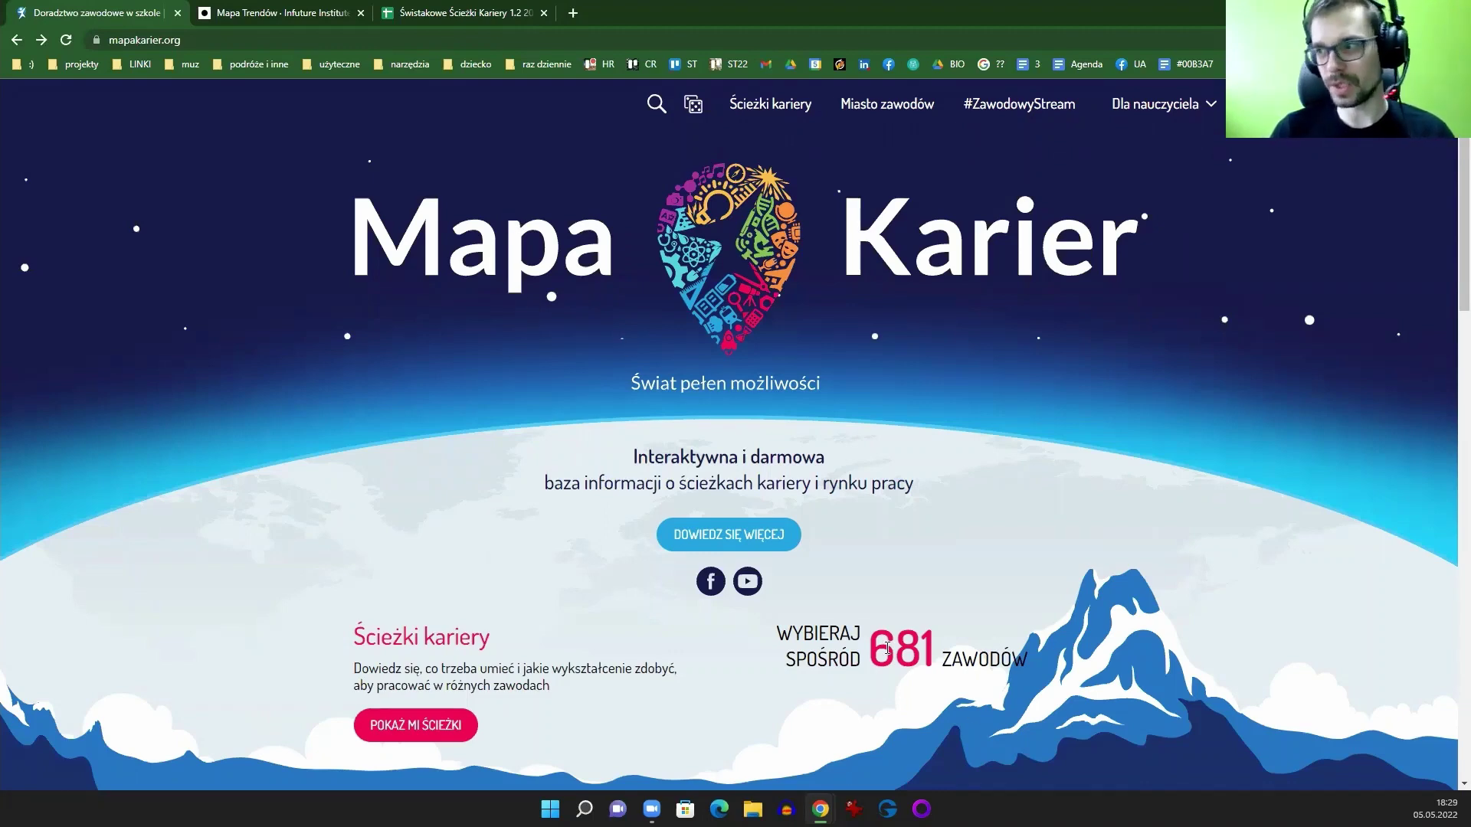
{"action": "left_click_drag", "start_coordinate": [887, 649], "coordinate": [982, 641]}
{"action": "left_click", "coordinate": [897, 530]}
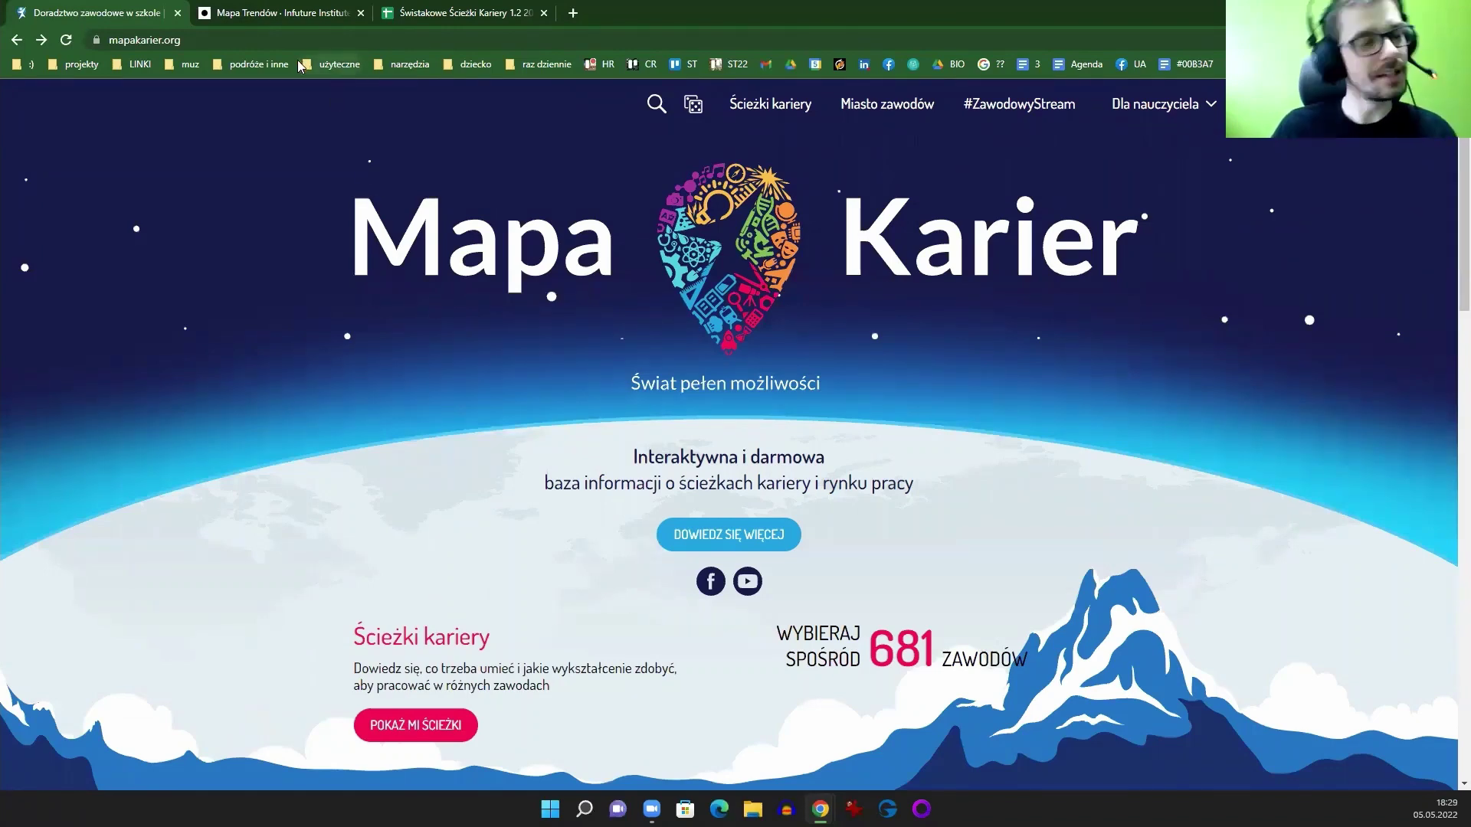
Step: Switch to the Mapa Trendów tab and scroll down to the 2022 megatrend wheel
{"action": "left_click", "coordinate": [288, 14]}
{"action": "right_click", "coordinate": [1128, 339]}
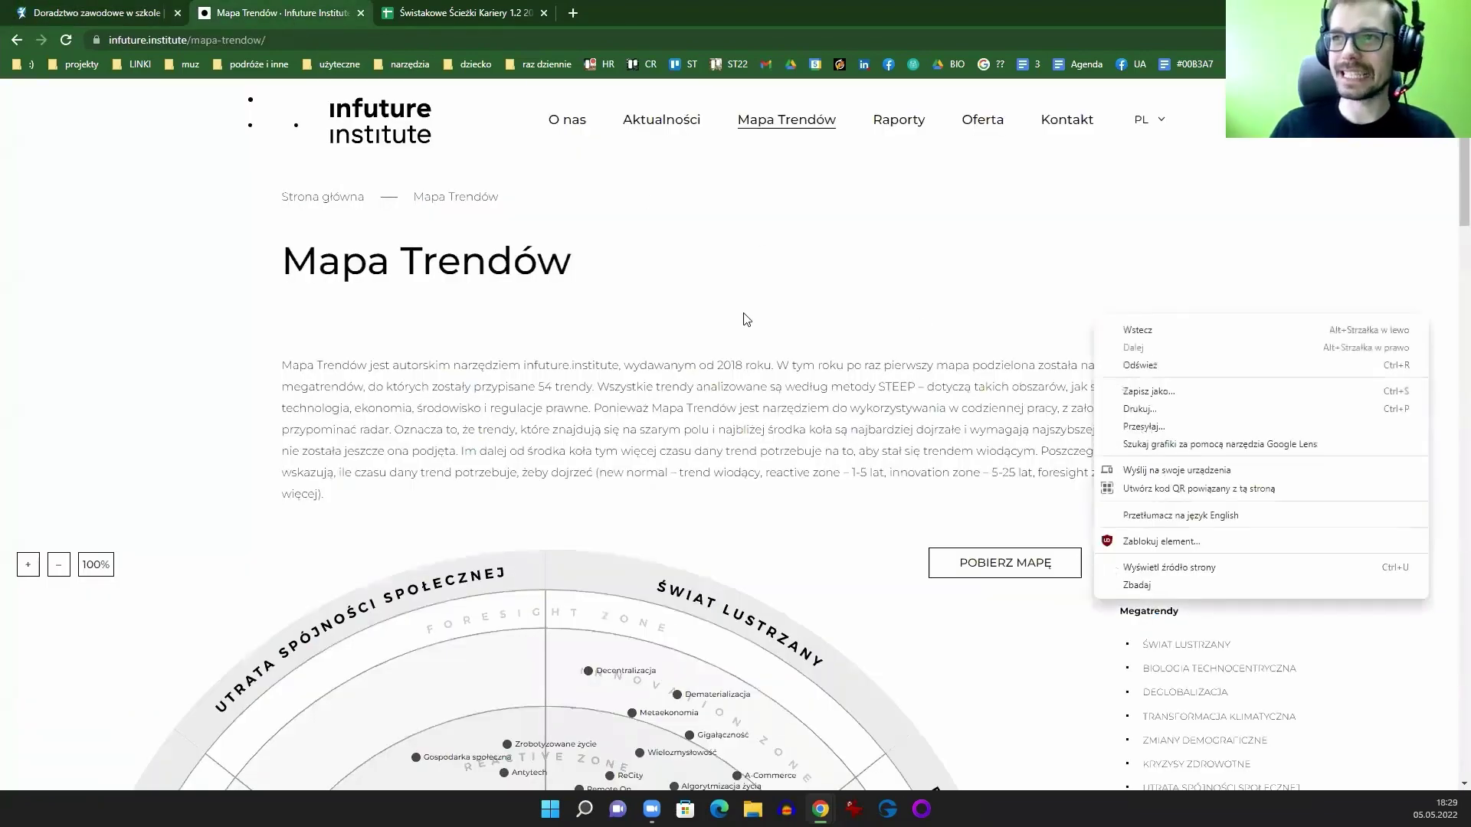
{"action": "left_click", "coordinate": [685, 285]}
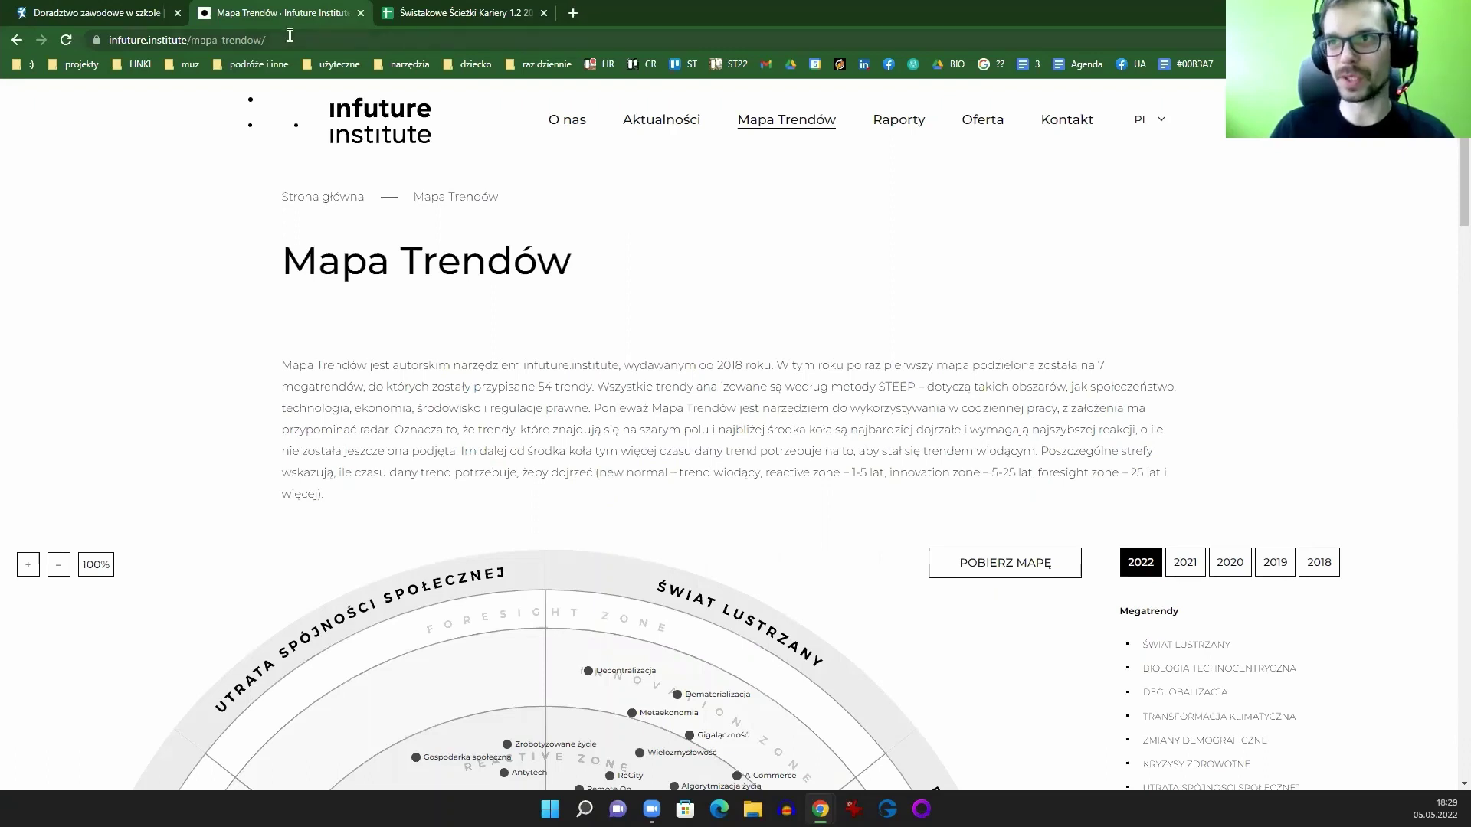
{"action": "left_click", "coordinate": [261, 42]}
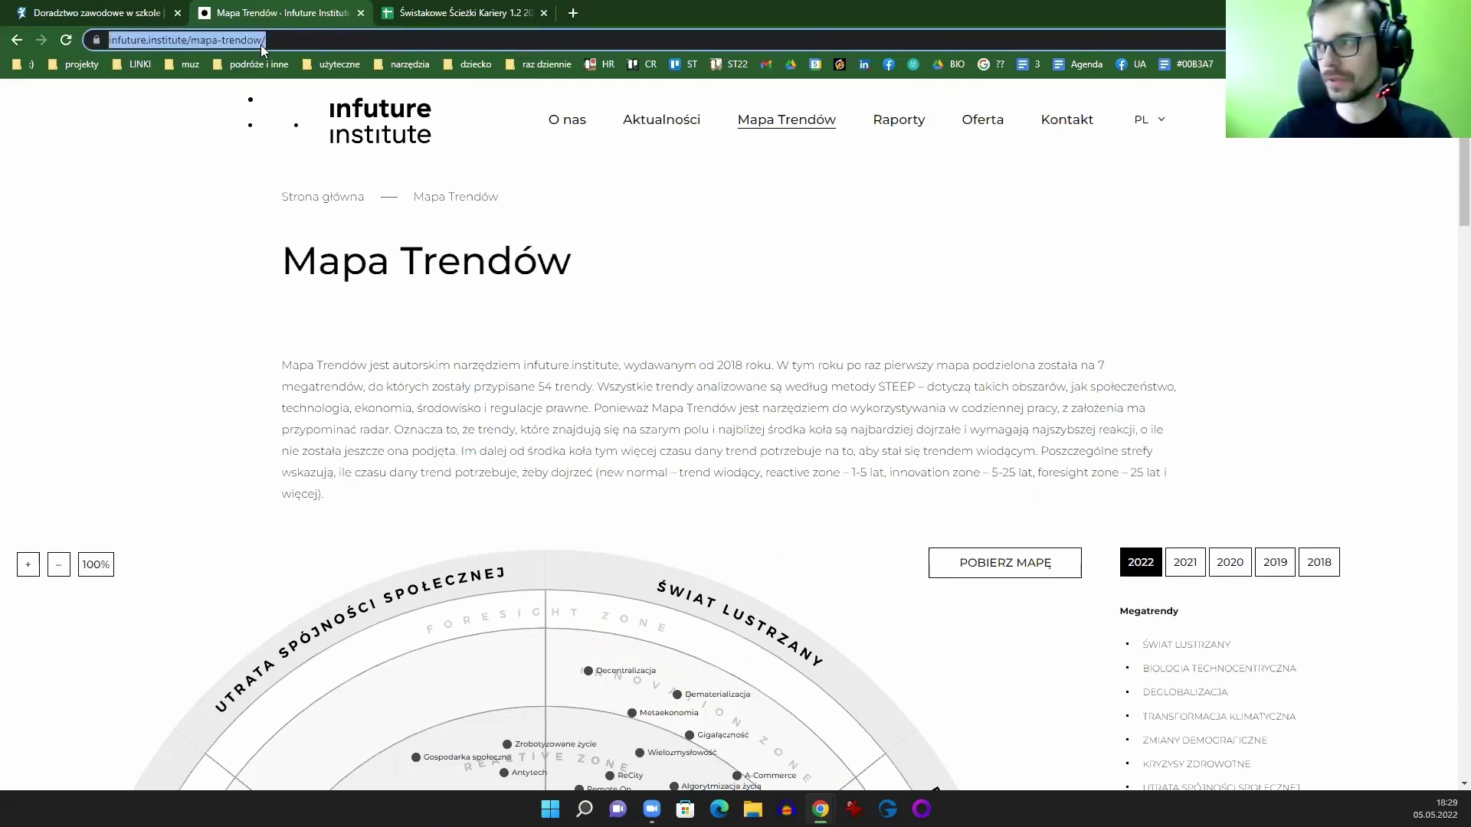
{"action": "key", "text": "Escape"}
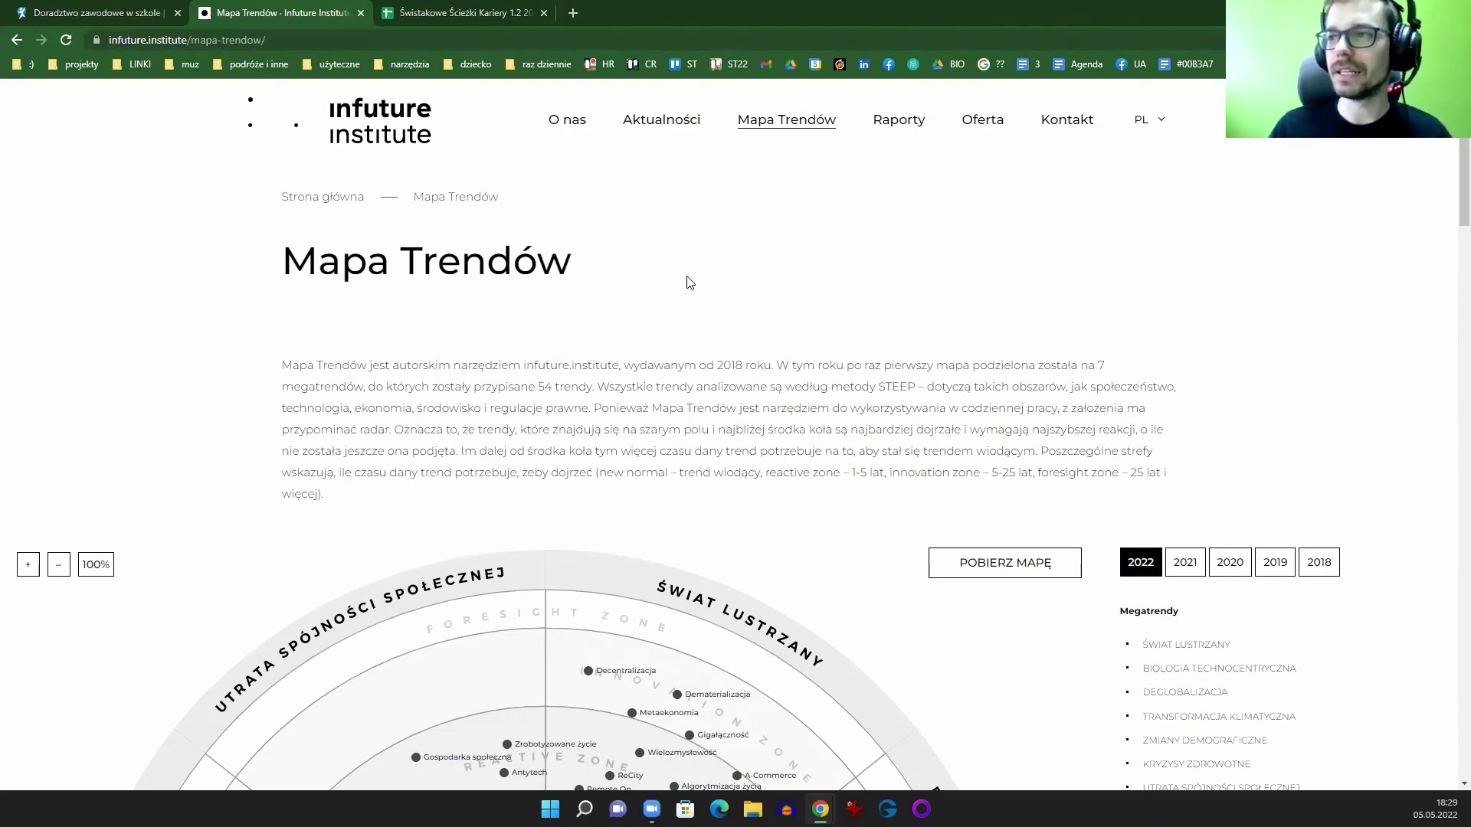
{"action": "scroll", "coordinate": [863, 313], "scroll_direction": "down", "scroll_amount": 4}
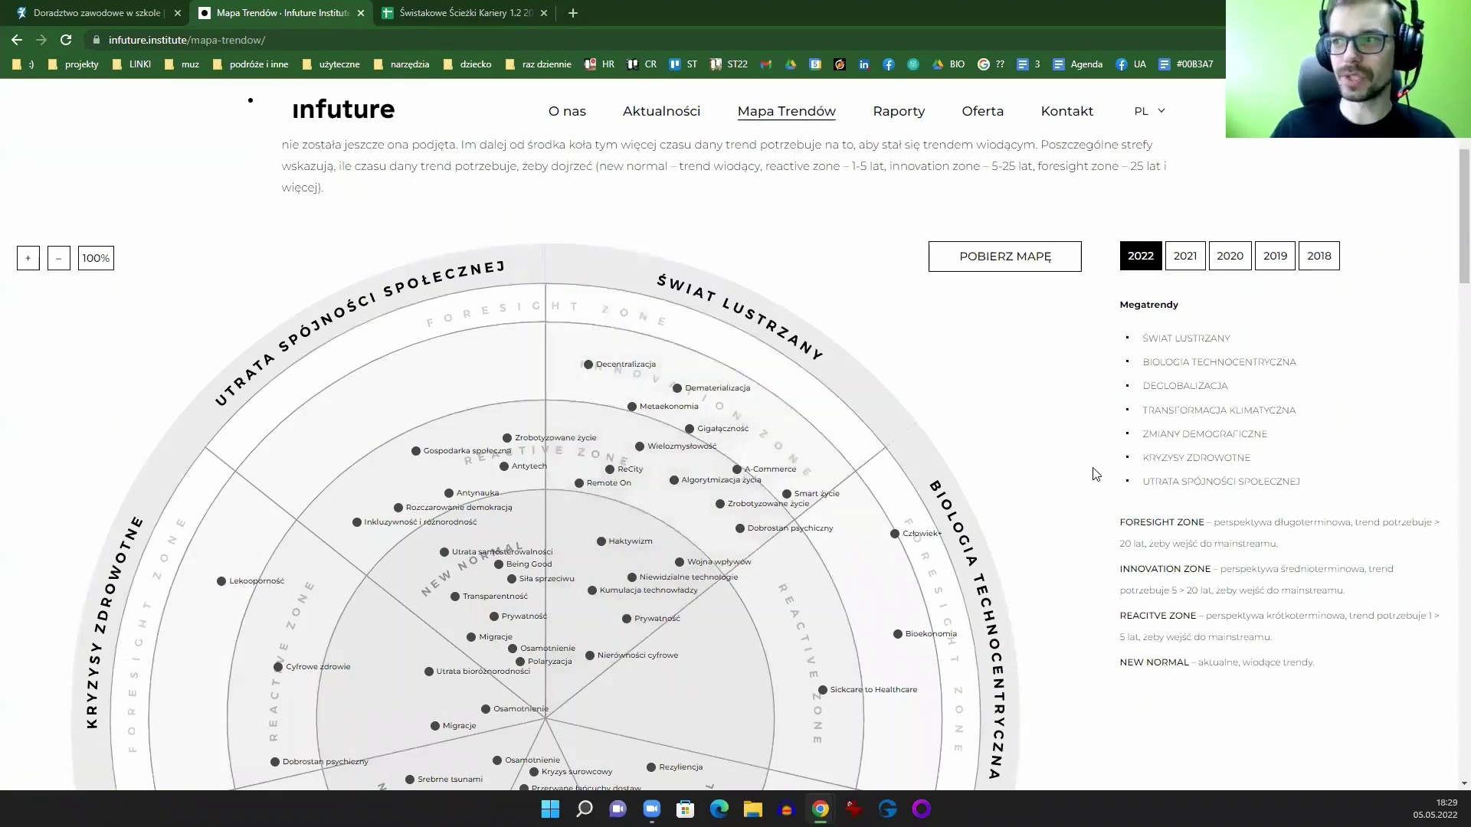
{"action": "left_click_drag", "start_coordinate": [1462, 274], "coordinate": [1462, 335]}
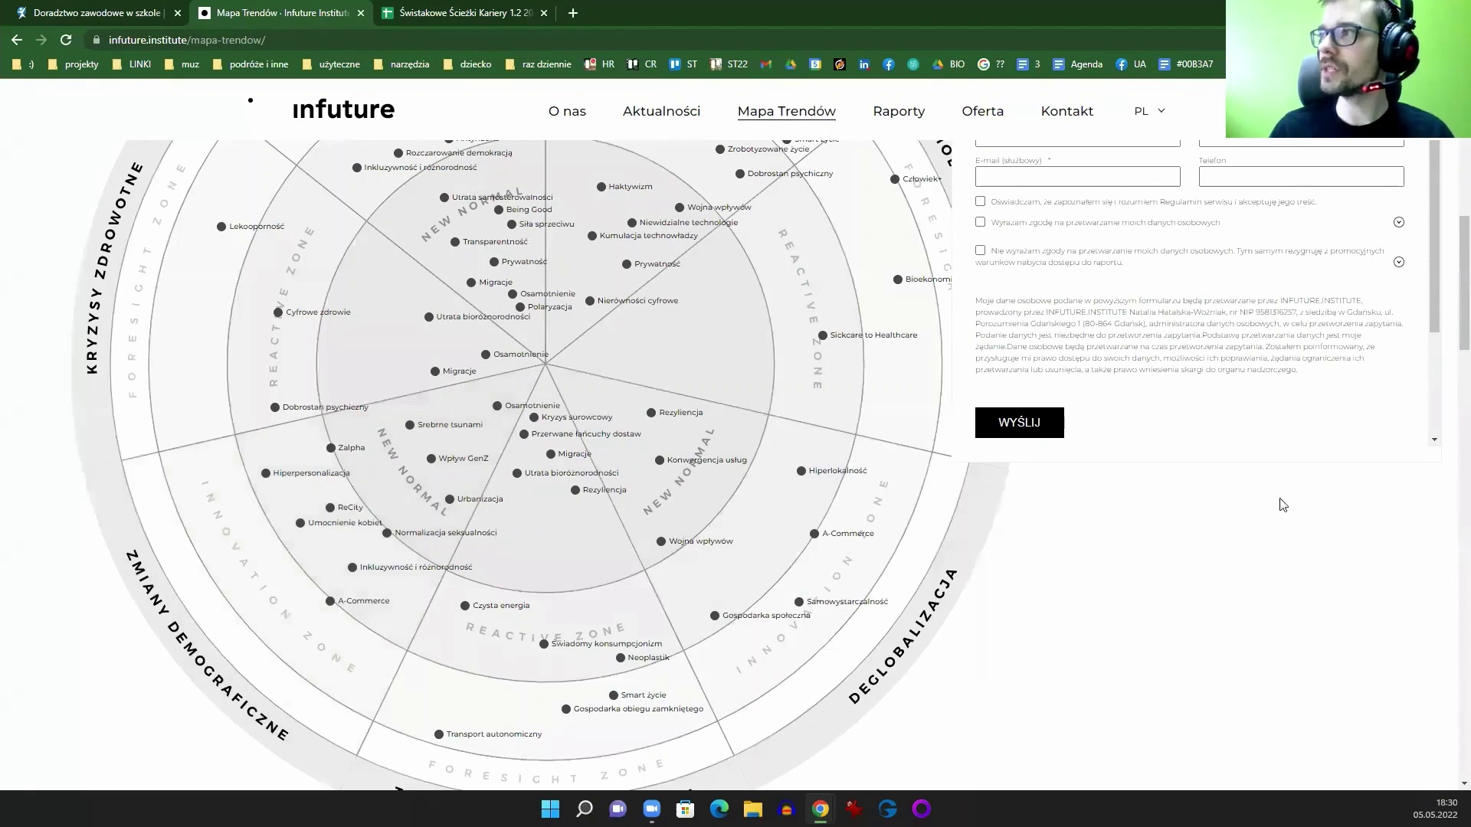
{"action": "scroll", "coordinate": [1282, 502], "scroll_direction": "up", "scroll_amount": 3}
{"action": "left_click", "coordinate": [1407, 152]}
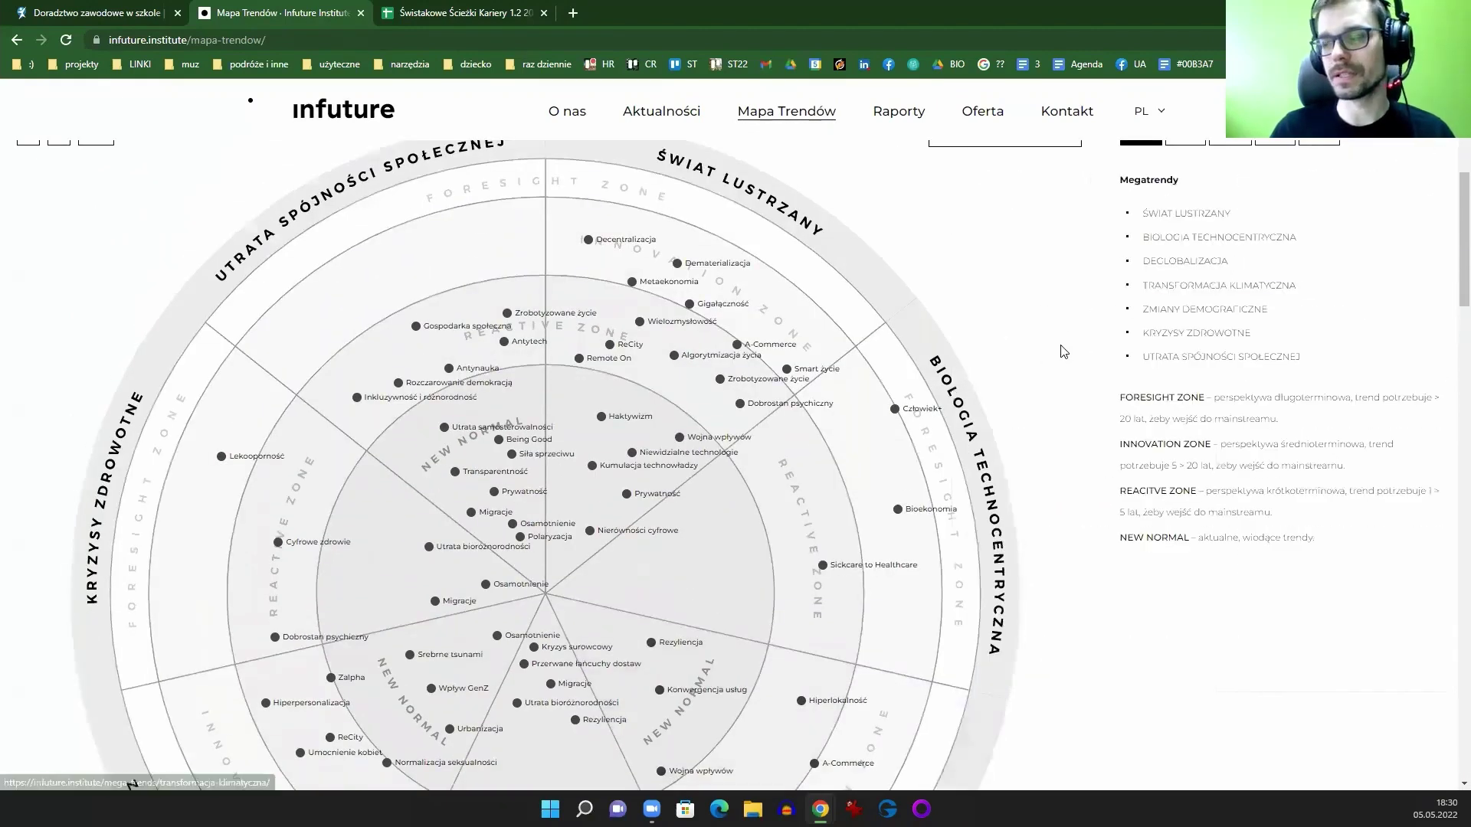
{"action": "scroll", "coordinate": [1130, 560], "scroll_direction": "down", "scroll_amount": 4}
{"action": "scroll", "coordinate": [1117, 560], "scroll_direction": "up", "scroll_amount": 2}
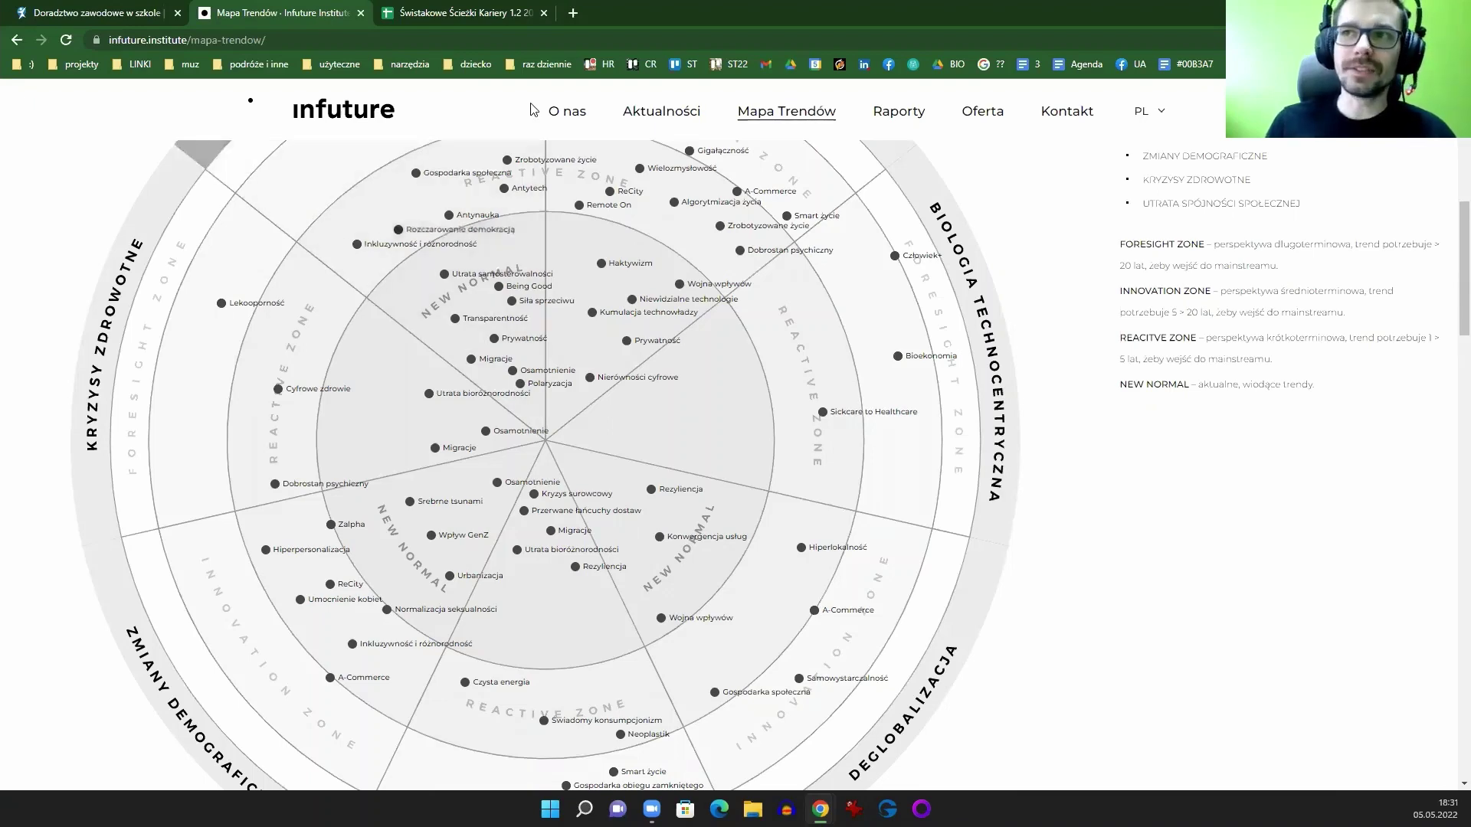
{"action": "left_click", "coordinate": [114, 16]}
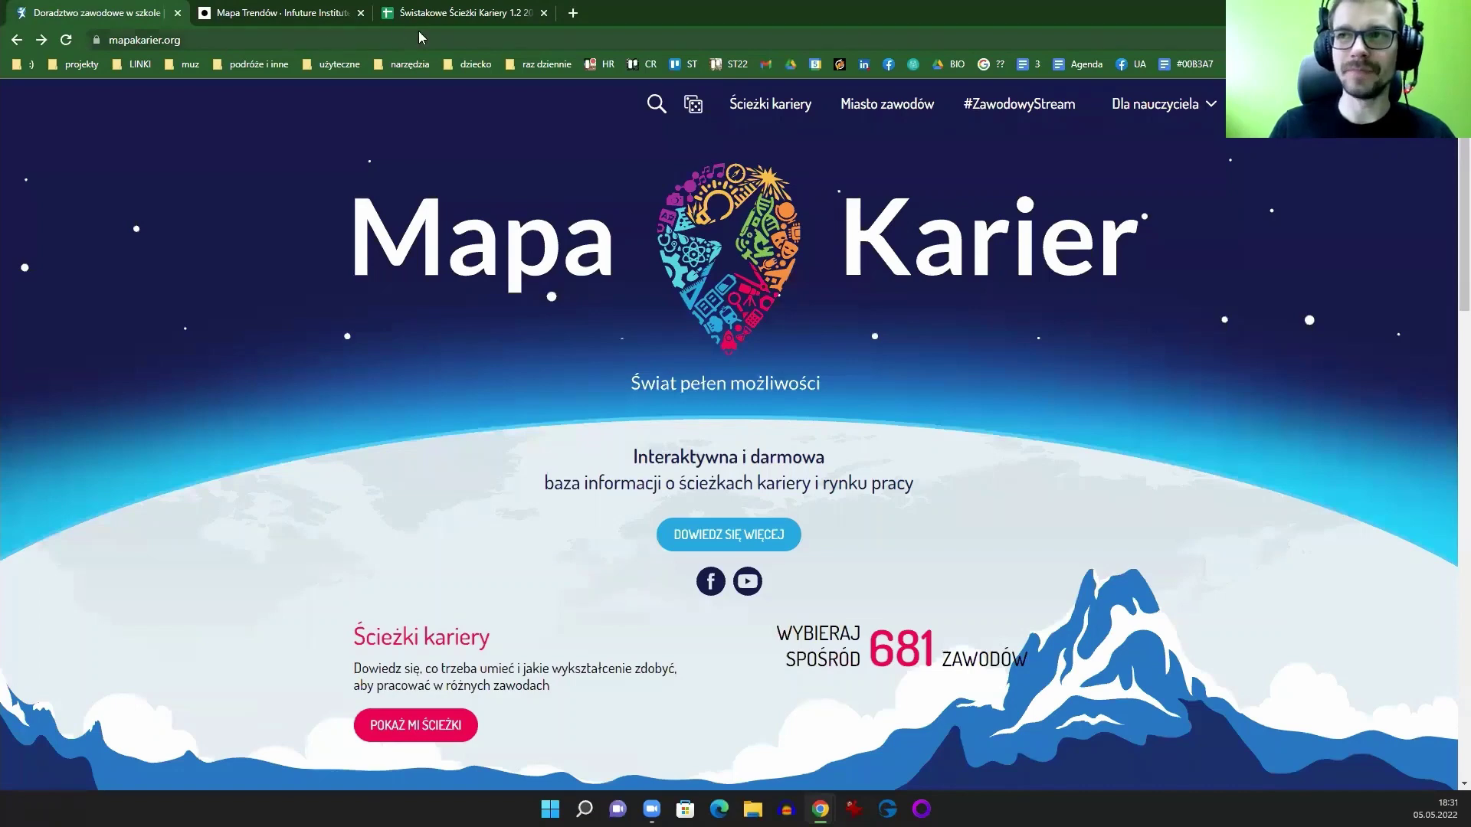
{"action": "left_click", "coordinate": [433, 10]}
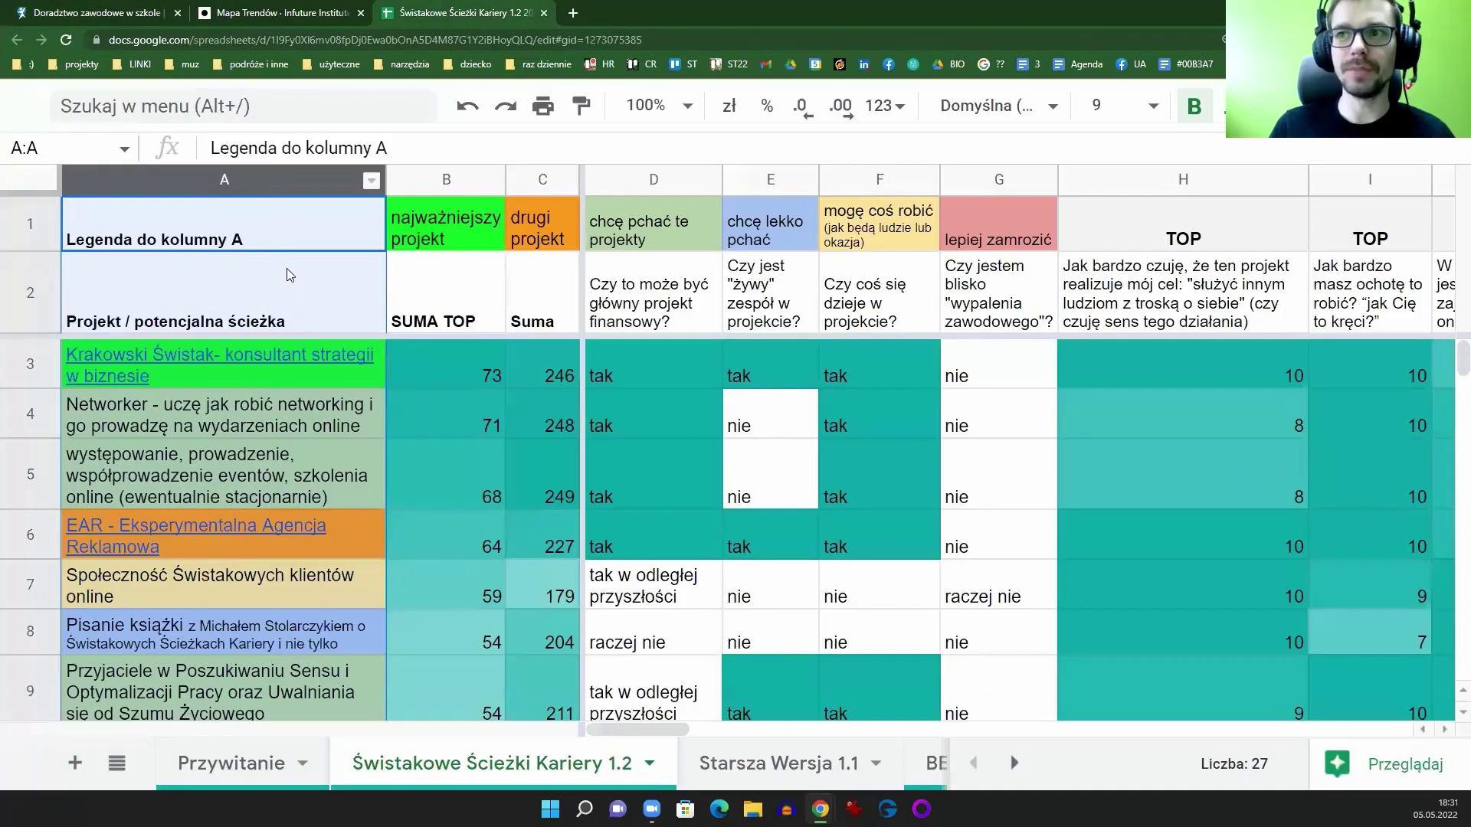
{"action": "left_click", "coordinate": [96, 15]}
{"action": "double_click", "coordinate": [878, 655]}
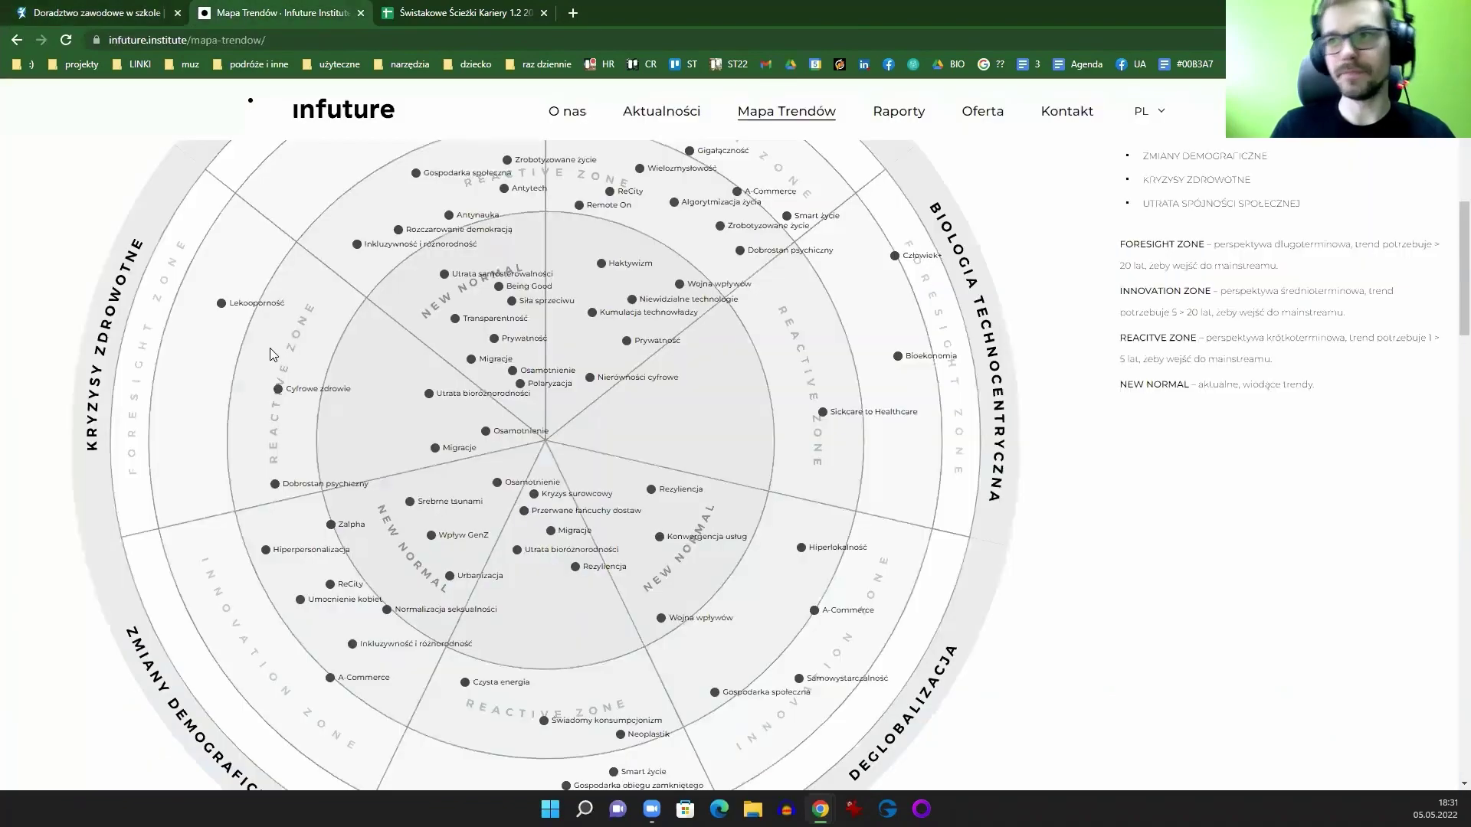
{"action": "left_click", "coordinate": [236, 14]}
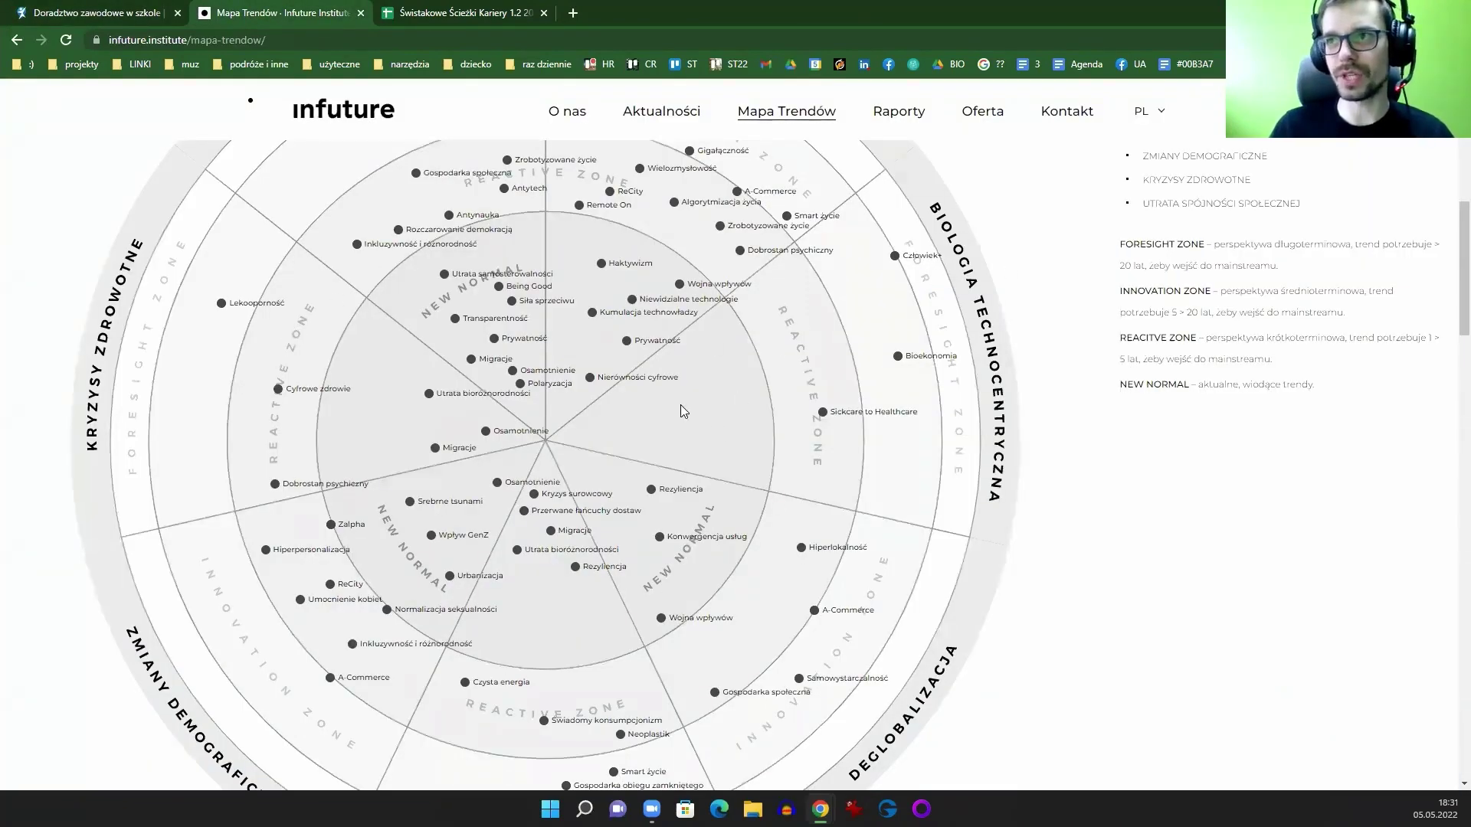
{"action": "scroll", "coordinate": [526, 357], "scroll_direction": "up", "scroll_amount": 5}
{"action": "scroll", "coordinate": [526, 357], "scroll_direction": "down", "scroll_amount": 5}
{"action": "scroll", "coordinate": [1067, 330], "scroll_direction": "up", "scroll_amount": 3}
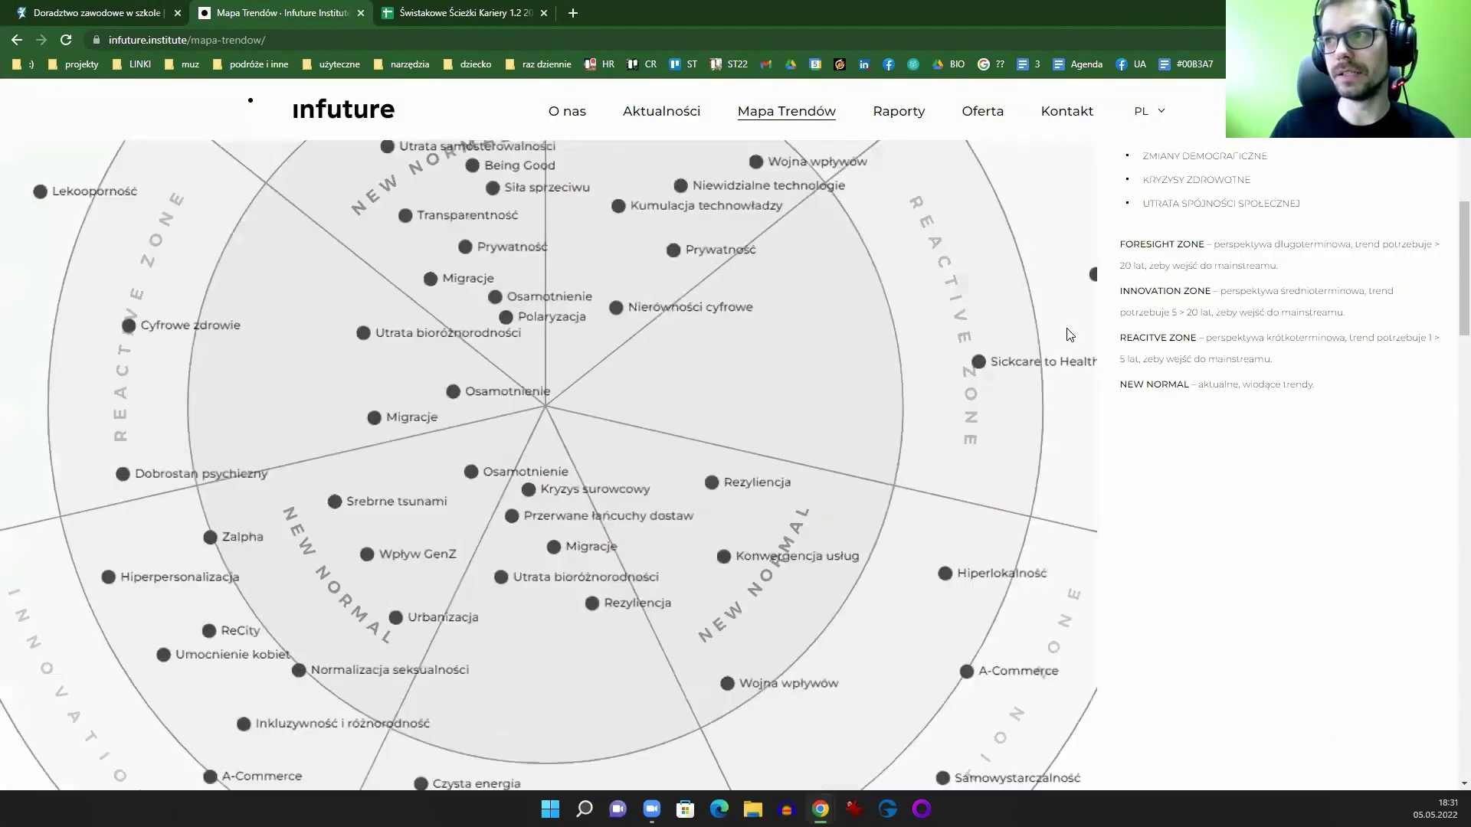
{"action": "scroll", "coordinate": [1073, 337], "scroll_direction": "down", "scroll_amount": 2}
{"action": "scroll", "coordinate": [1132, 493], "scroll_direction": "down", "scroll_amount": 5}
{"action": "right_click", "coordinate": [1281, 438]}
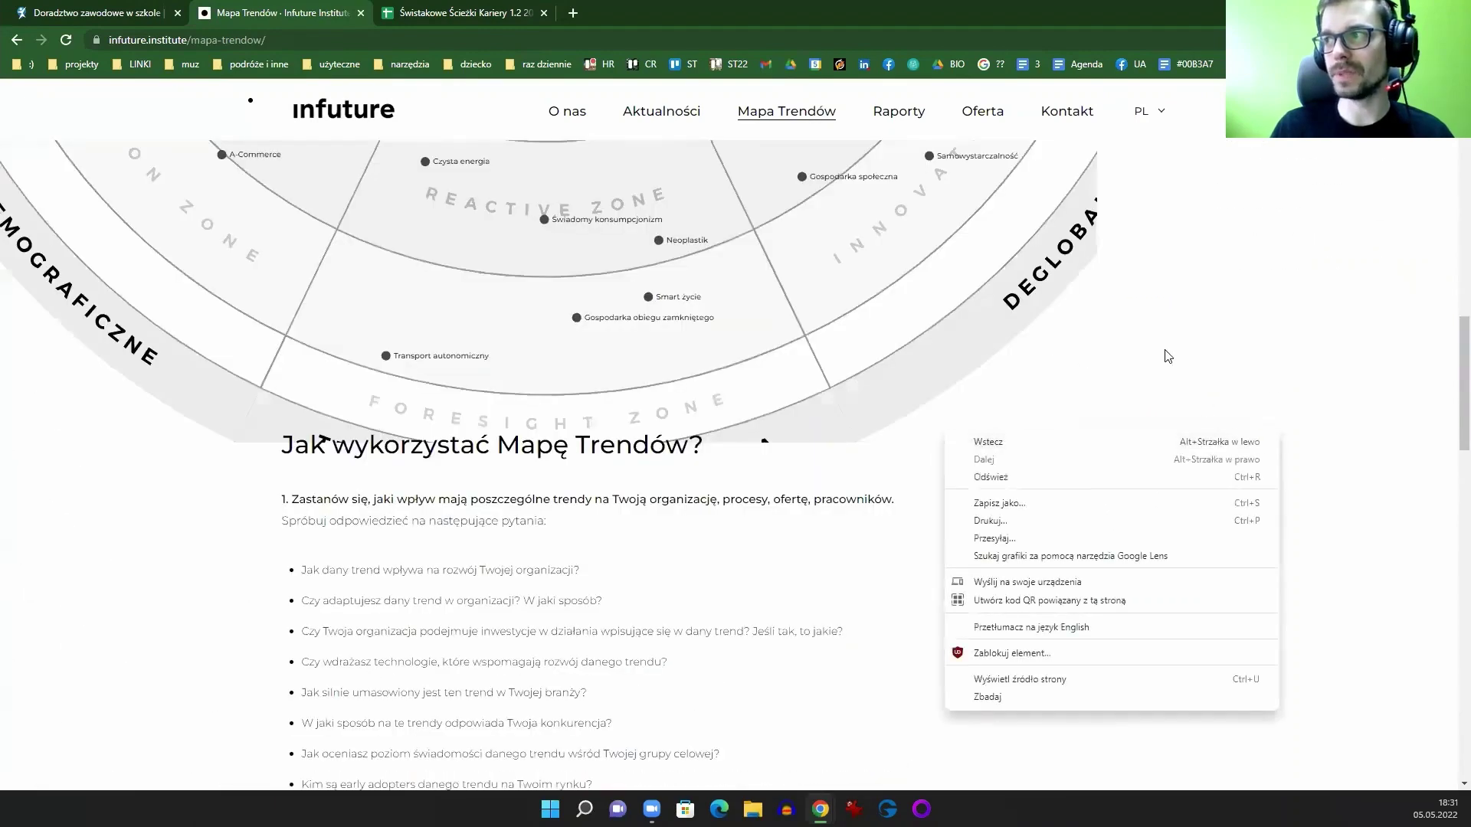
{"action": "left_click", "coordinate": [1226, 340]}
{"action": "scroll", "coordinate": [1226, 340], "scroll_direction": "up", "scroll_amount": 12}
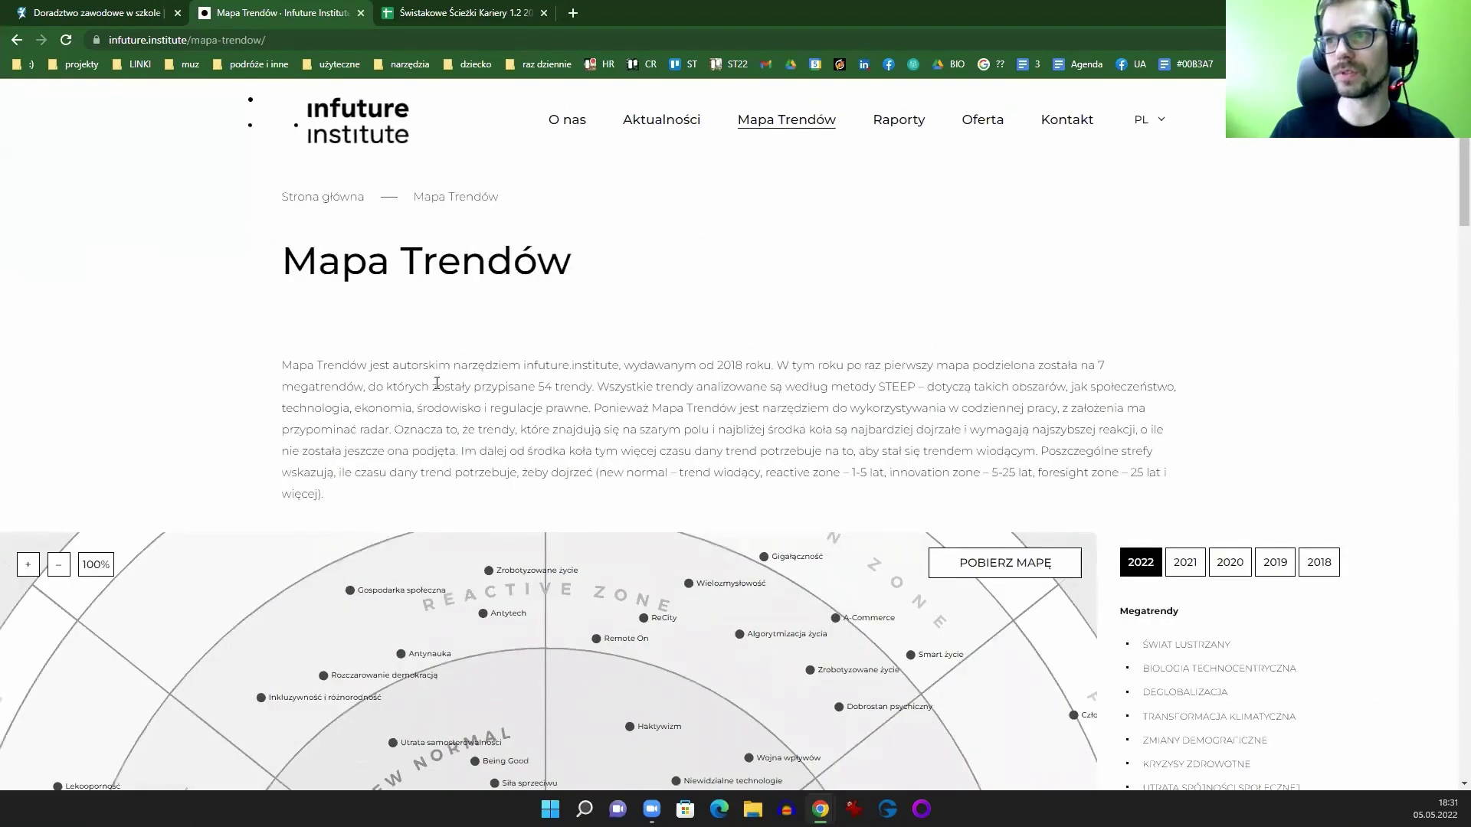
{"action": "scroll", "coordinate": [526, 627], "scroll_direction": "down", "scroll_amount": 3}
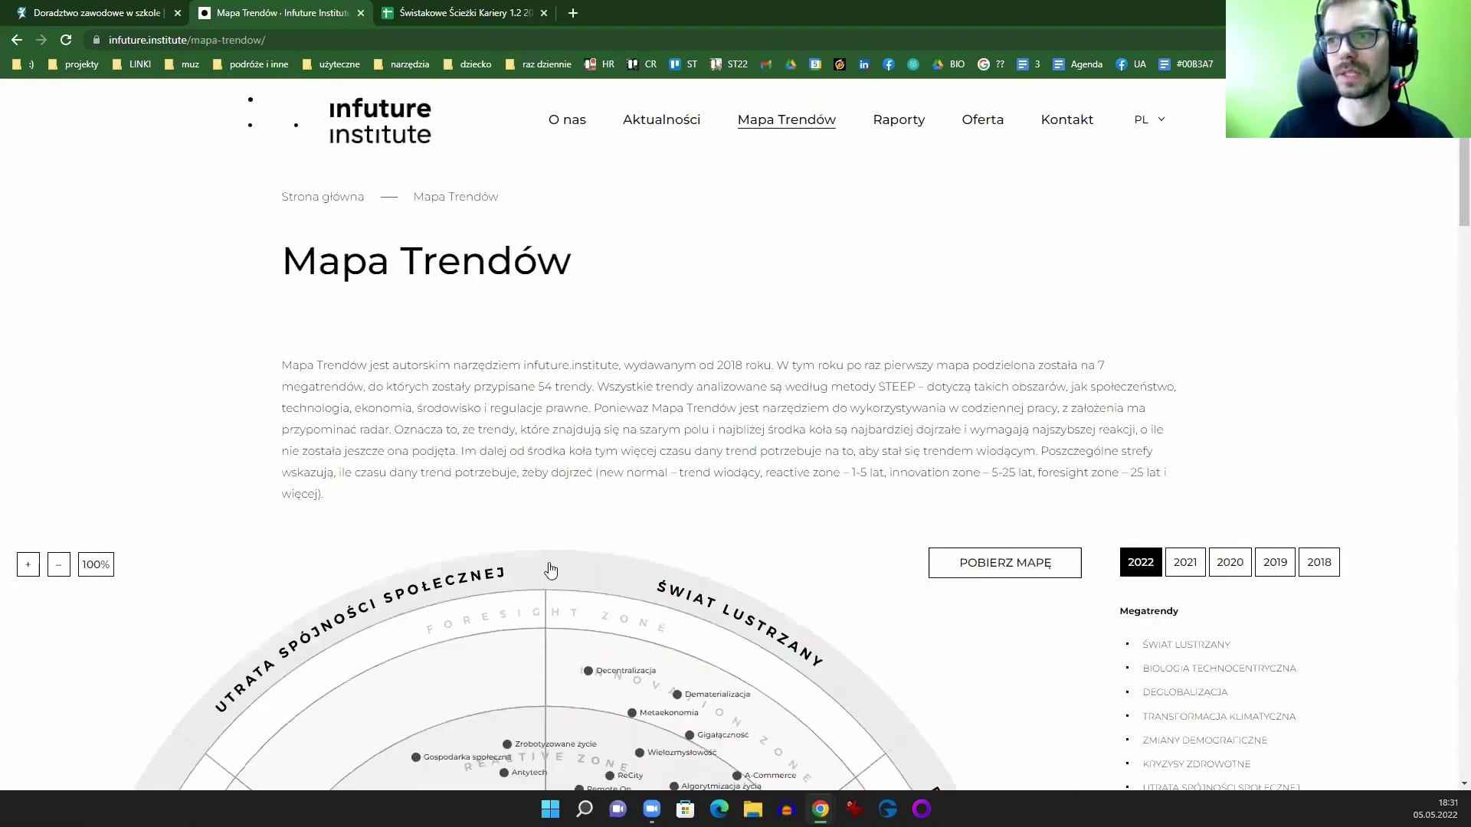
Step: Switch to the Świstakowe Ścieżki Kariery 1.2 sheet, scroll across the TOP columns and select SUMA TOP
{"action": "left_click", "coordinate": [458, 13]}
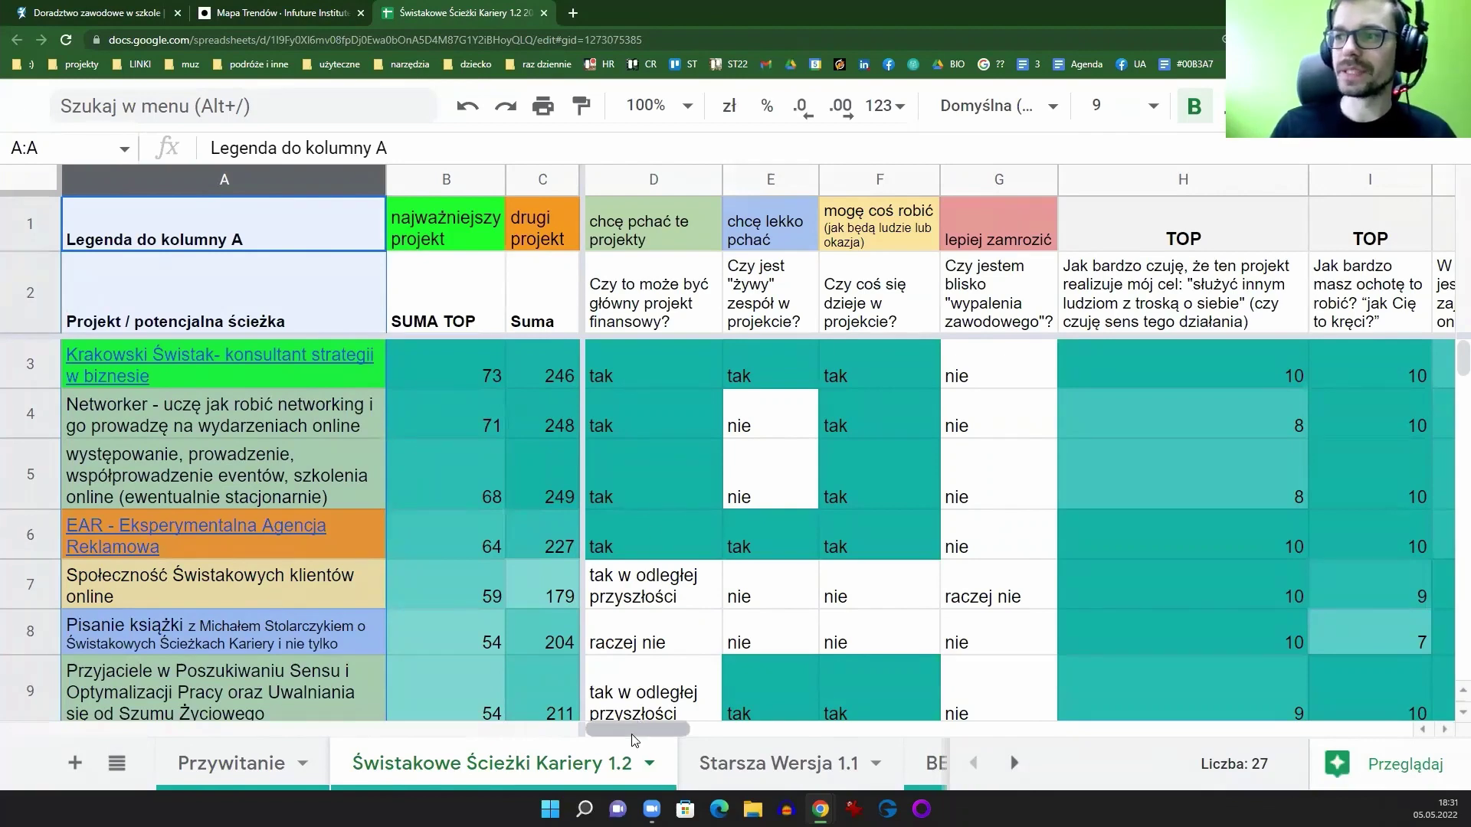
{"action": "left_click_drag", "start_coordinate": [632, 738], "coordinate": [617, 744]}
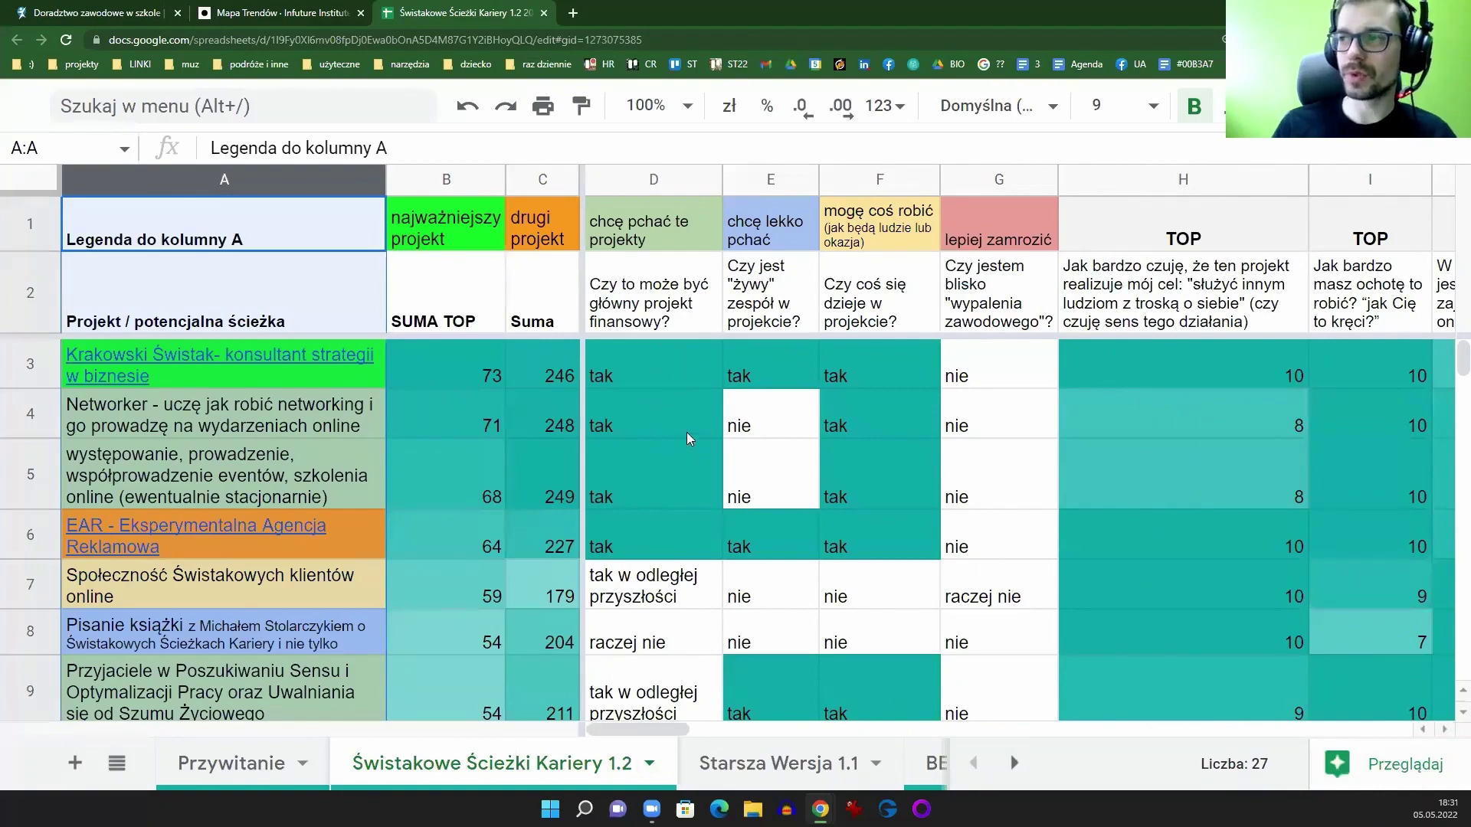
{"action": "left_click", "coordinate": [848, 728]}
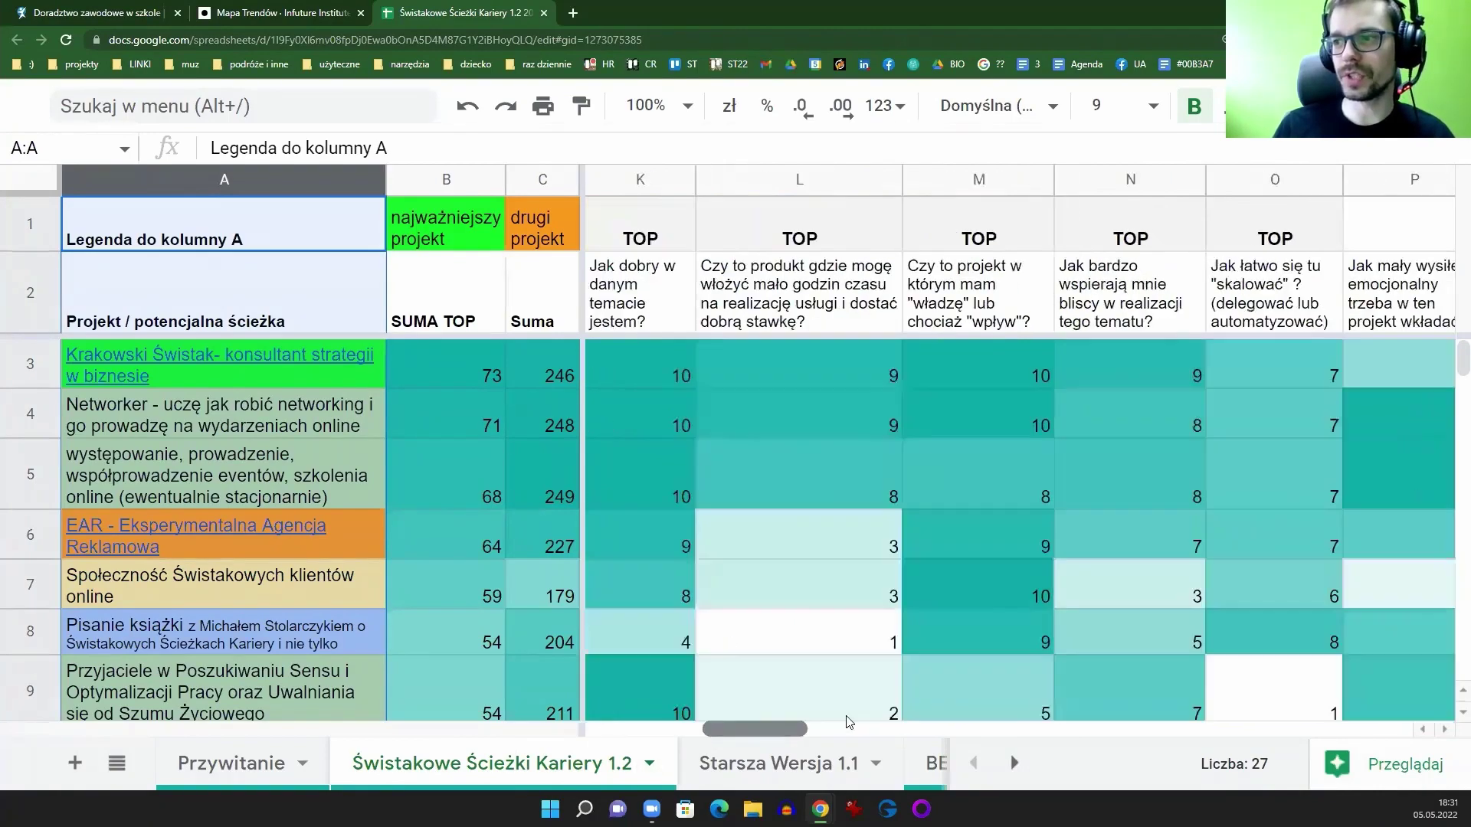
{"action": "left_click_drag", "start_coordinate": [747, 728], "coordinate": [471, 567]}
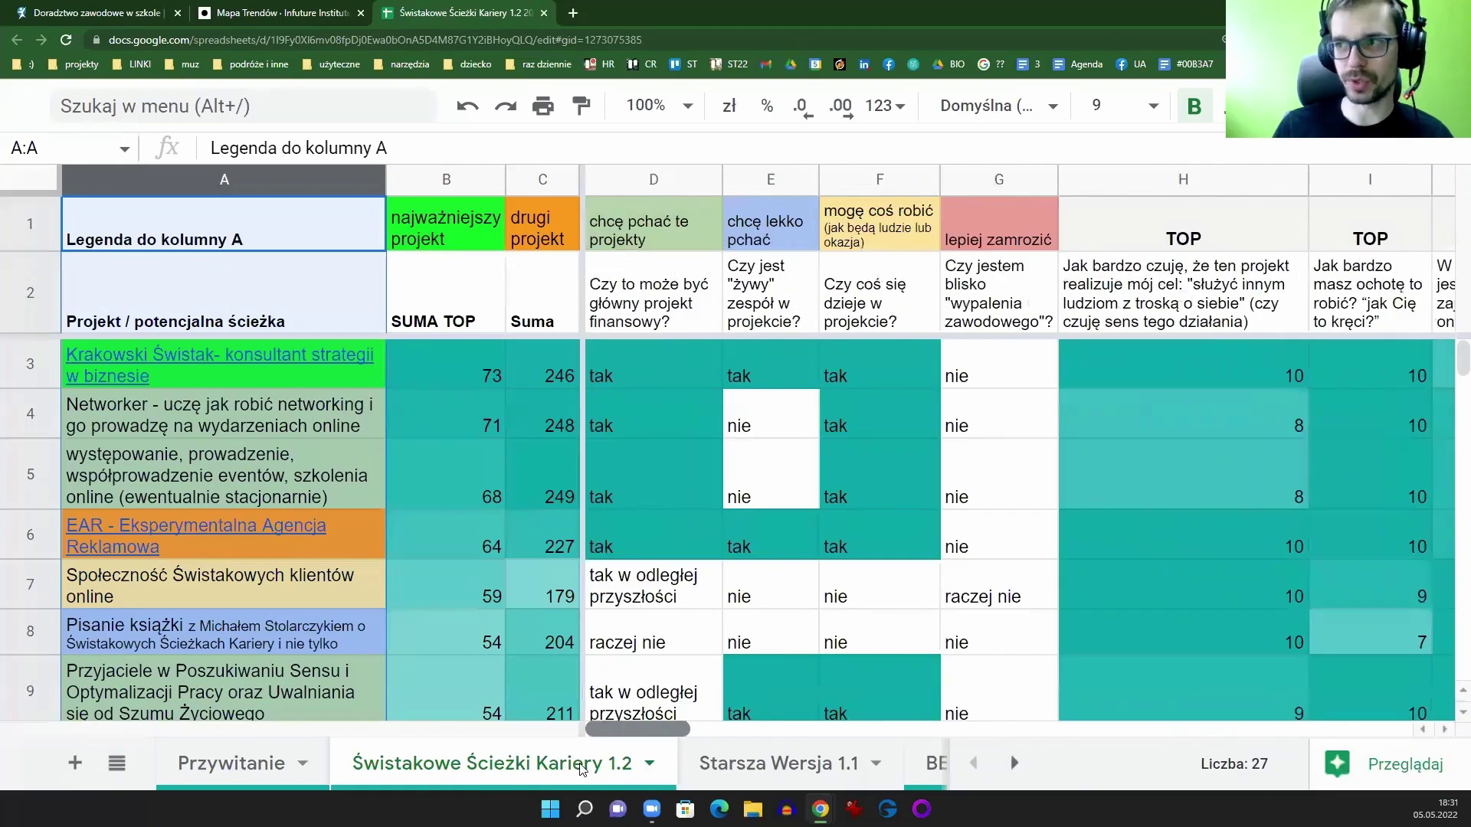
{"action": "left_click", "coordinate": [445, 180]}
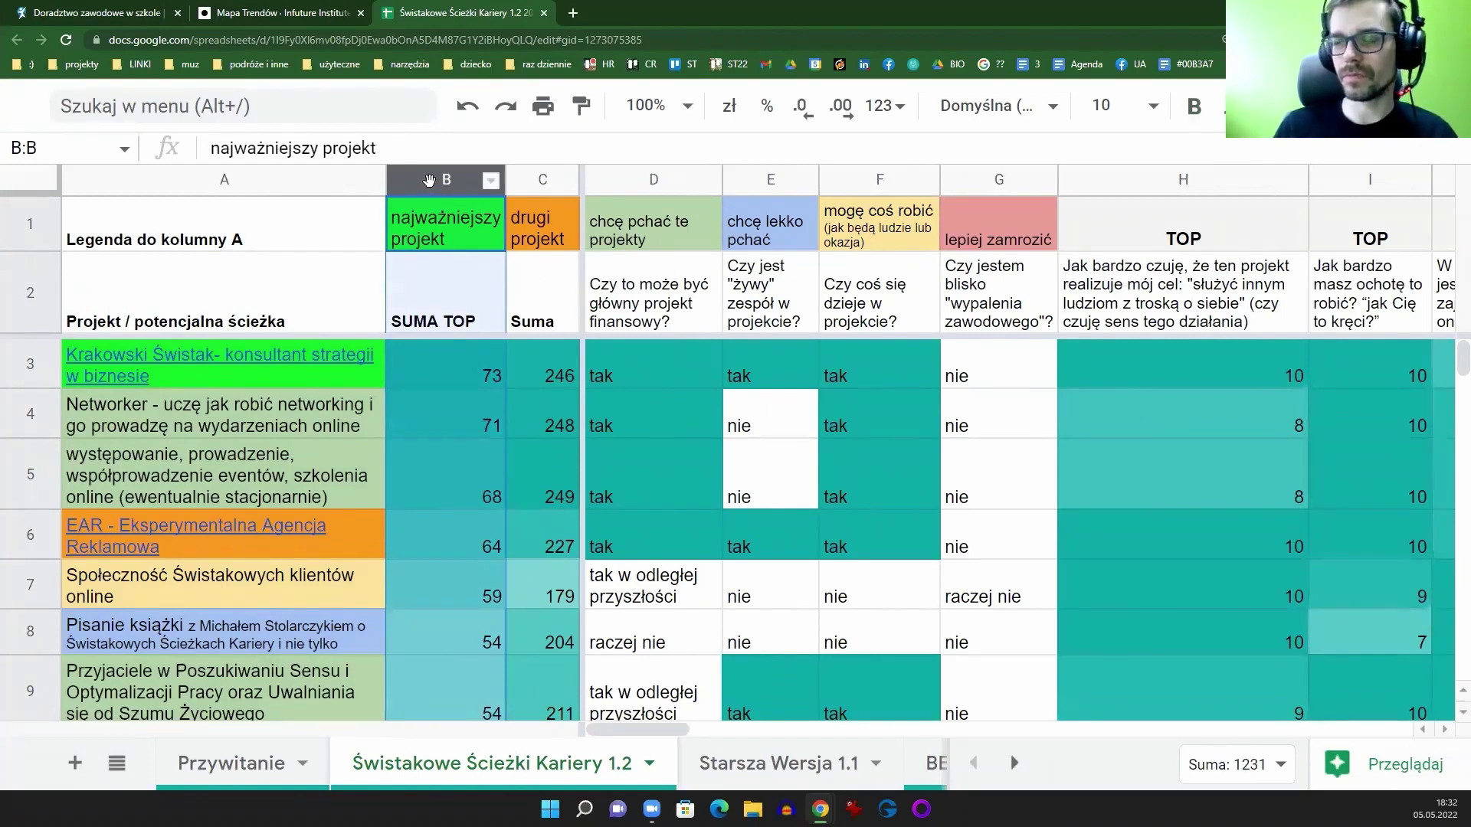
Step: Compare the SUMA TOP formulas in B3 and B7 with the Suma formula in C7
{"action": "left_click", "coordinate": [444, 307]}
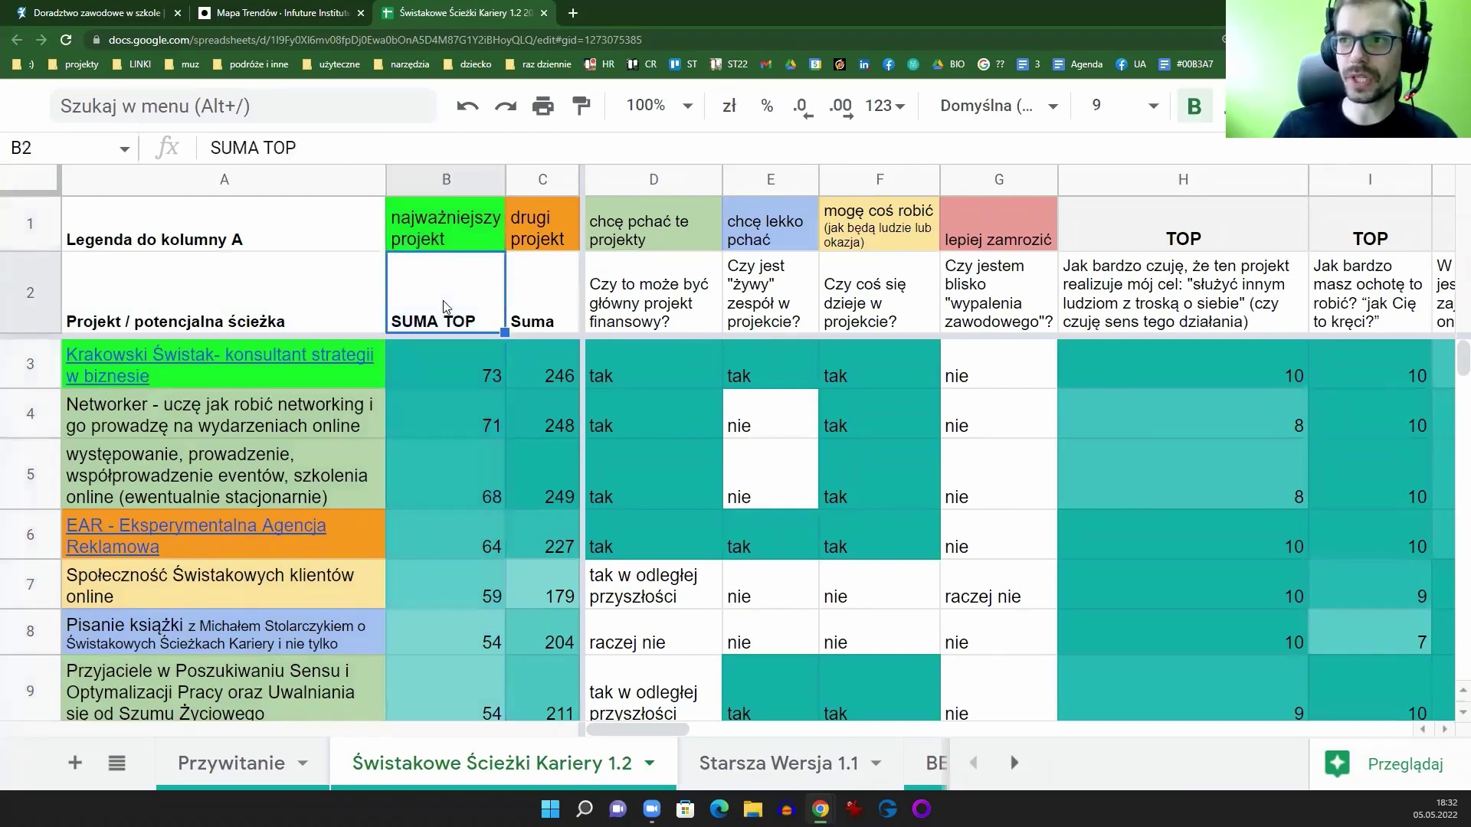
{"action": "left_click", "coordinate": [444, 390]}
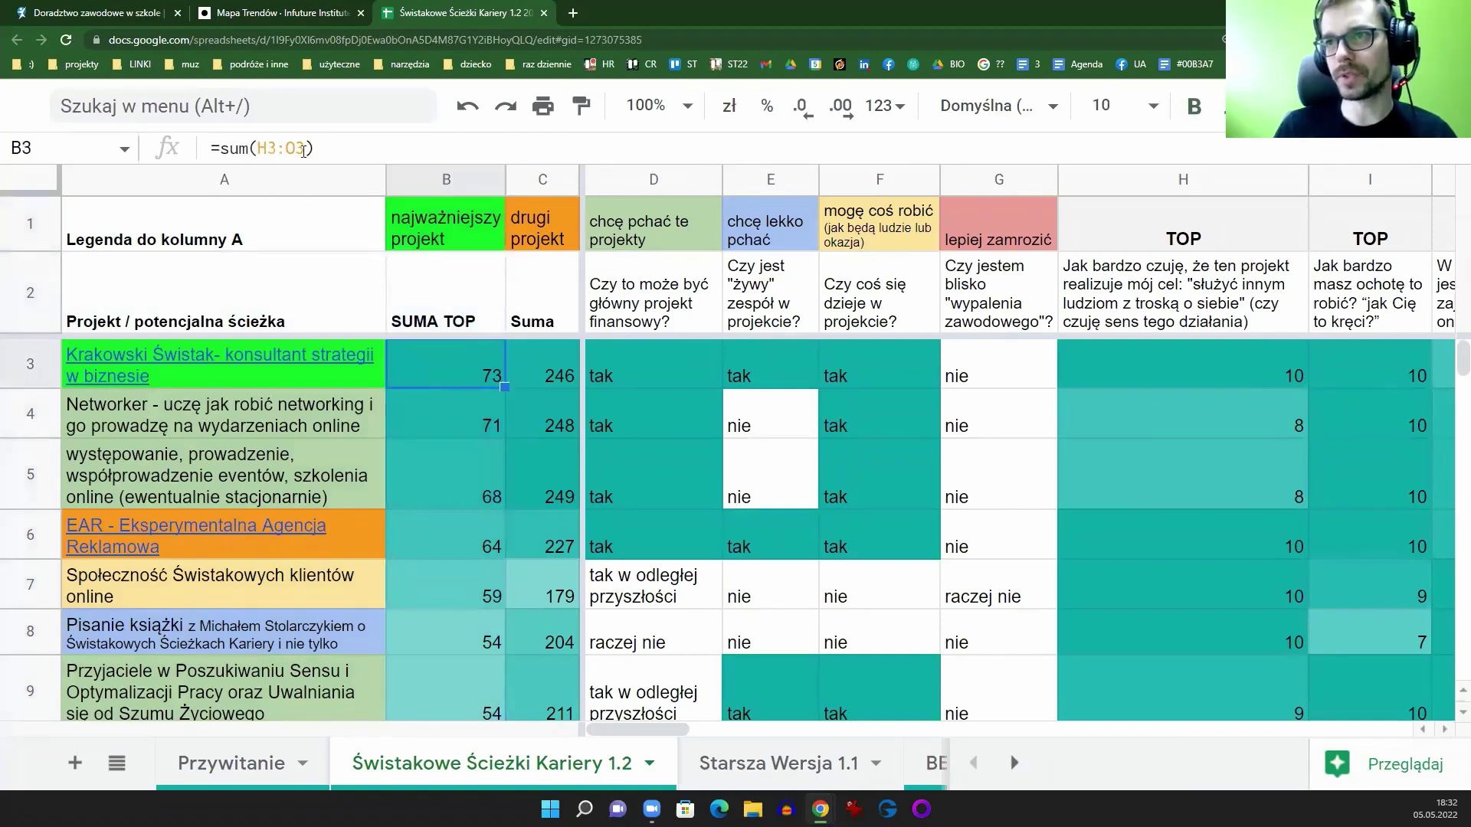
{"action": "left_click_drag", "start_coordinate": [686, 731], "coordinate": [829, 731]}
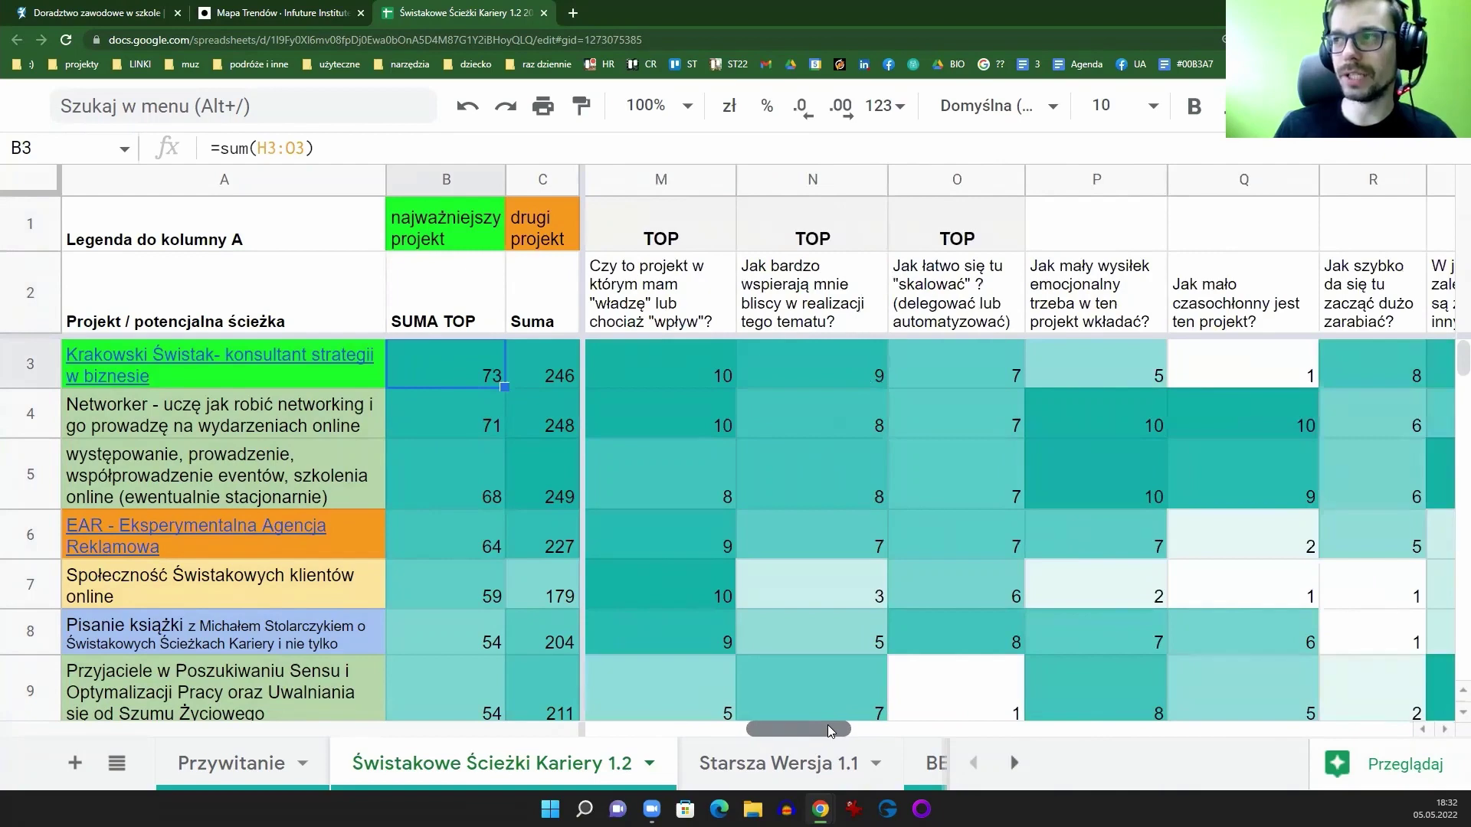
{"action": "left_click_drag", "start_coordinate": [815, 725], "coordinate": [655, 728]}
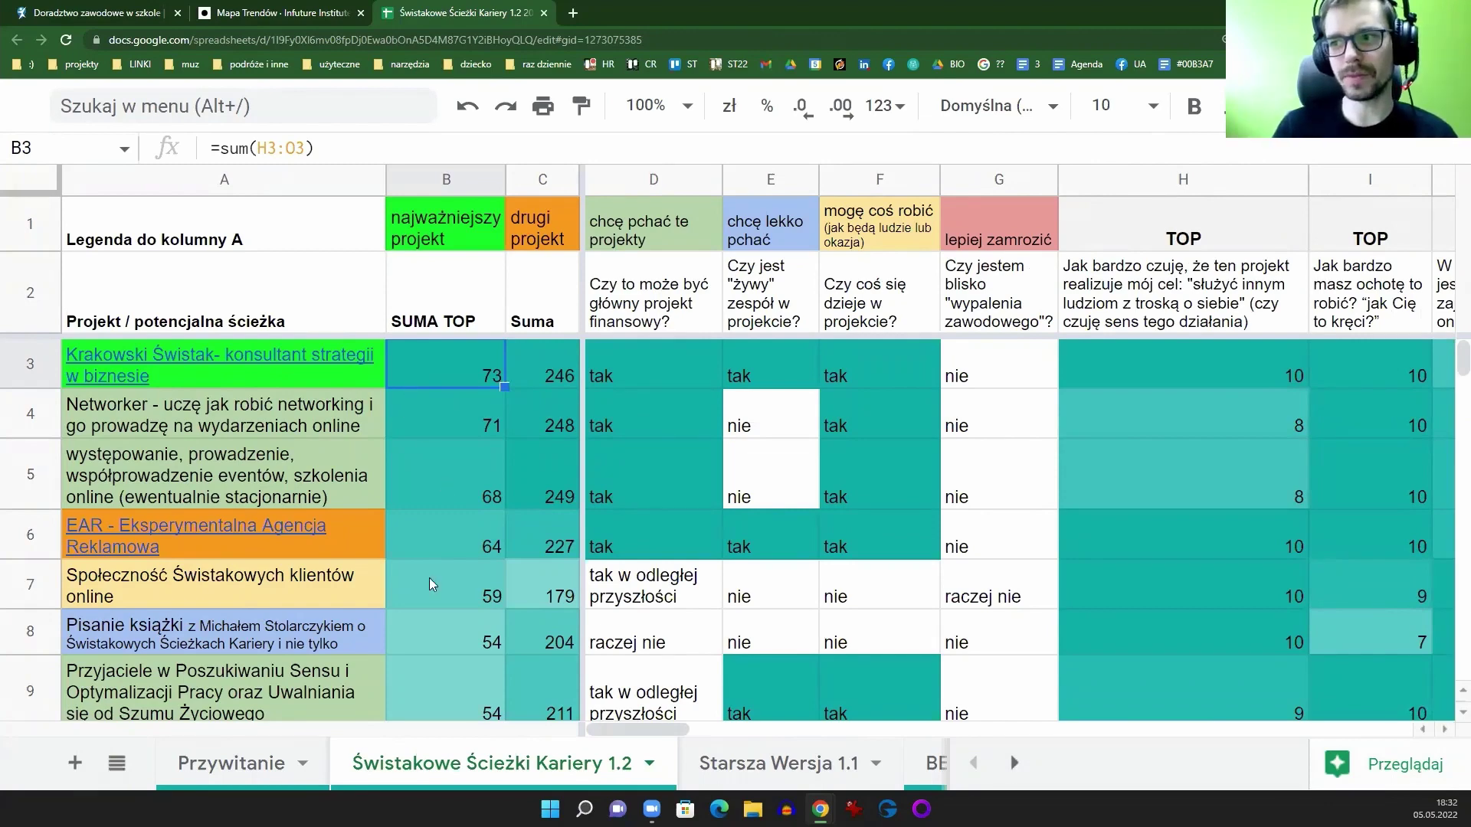
{"action": "left_click", "coordinate": [42, 587]}
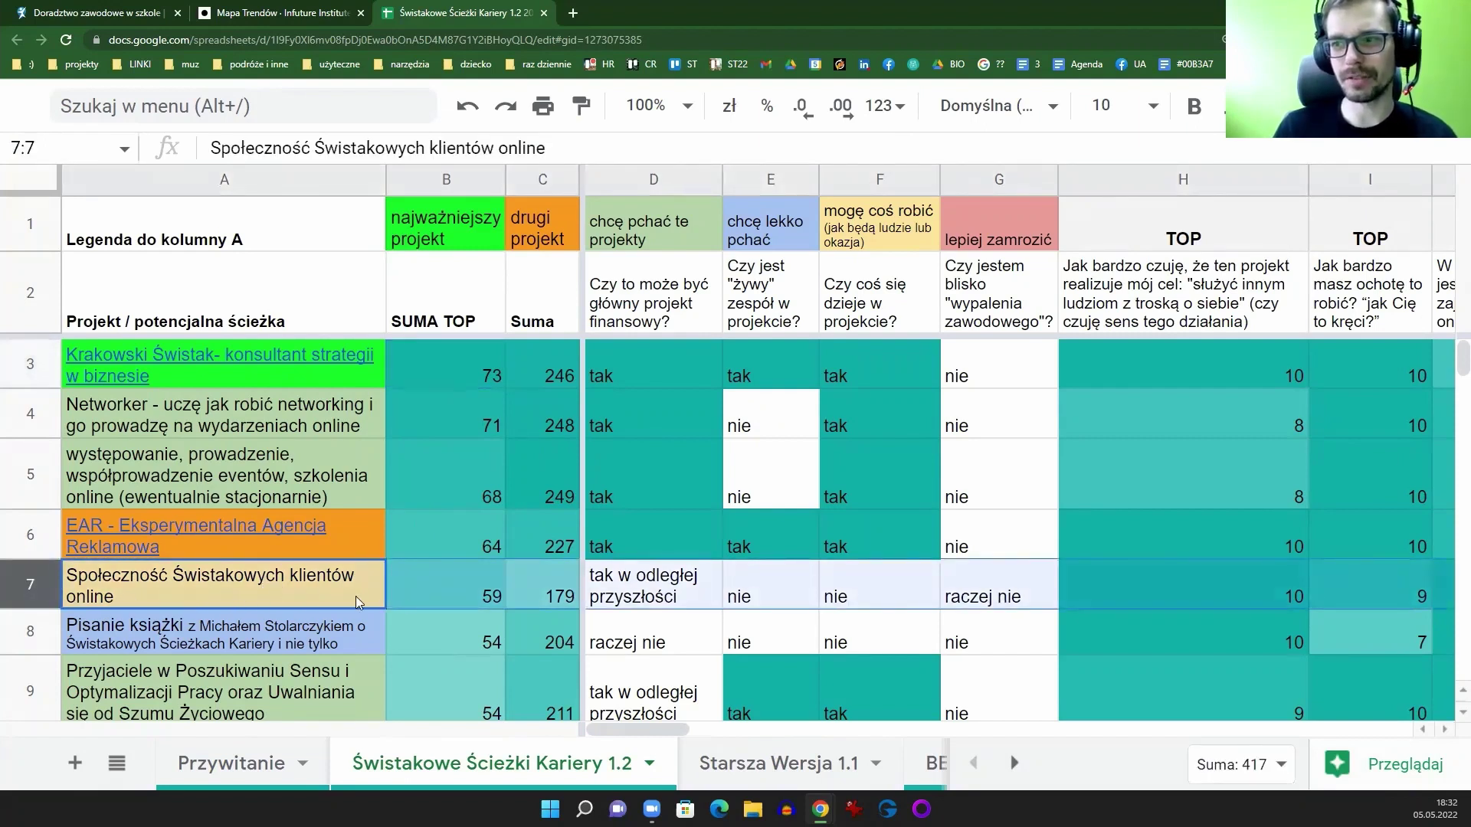
{"action": "left_click", "coordinate": [453, 591]}
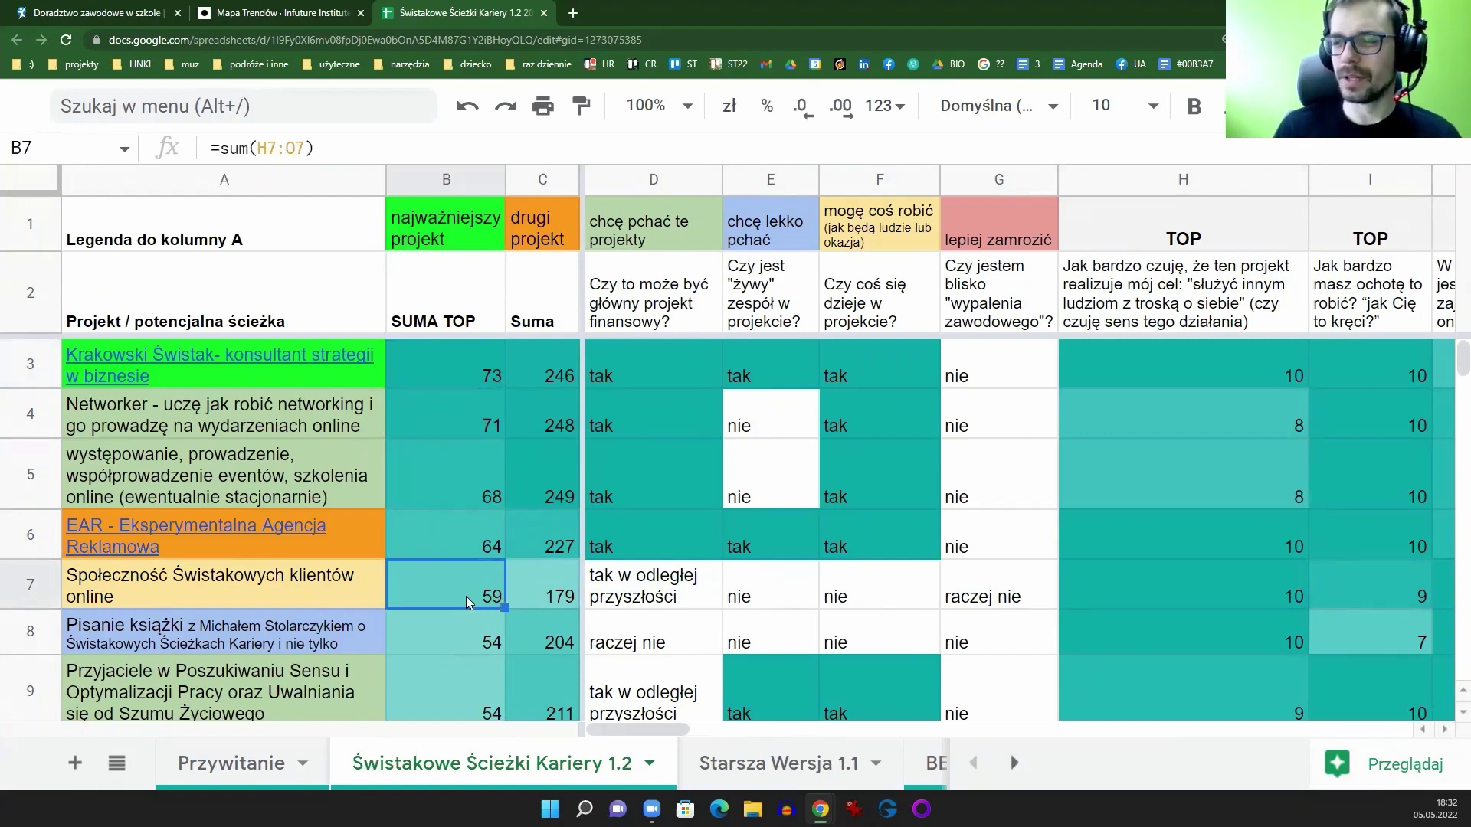
{"action": "left_click", "coordinate": [570, 591]}
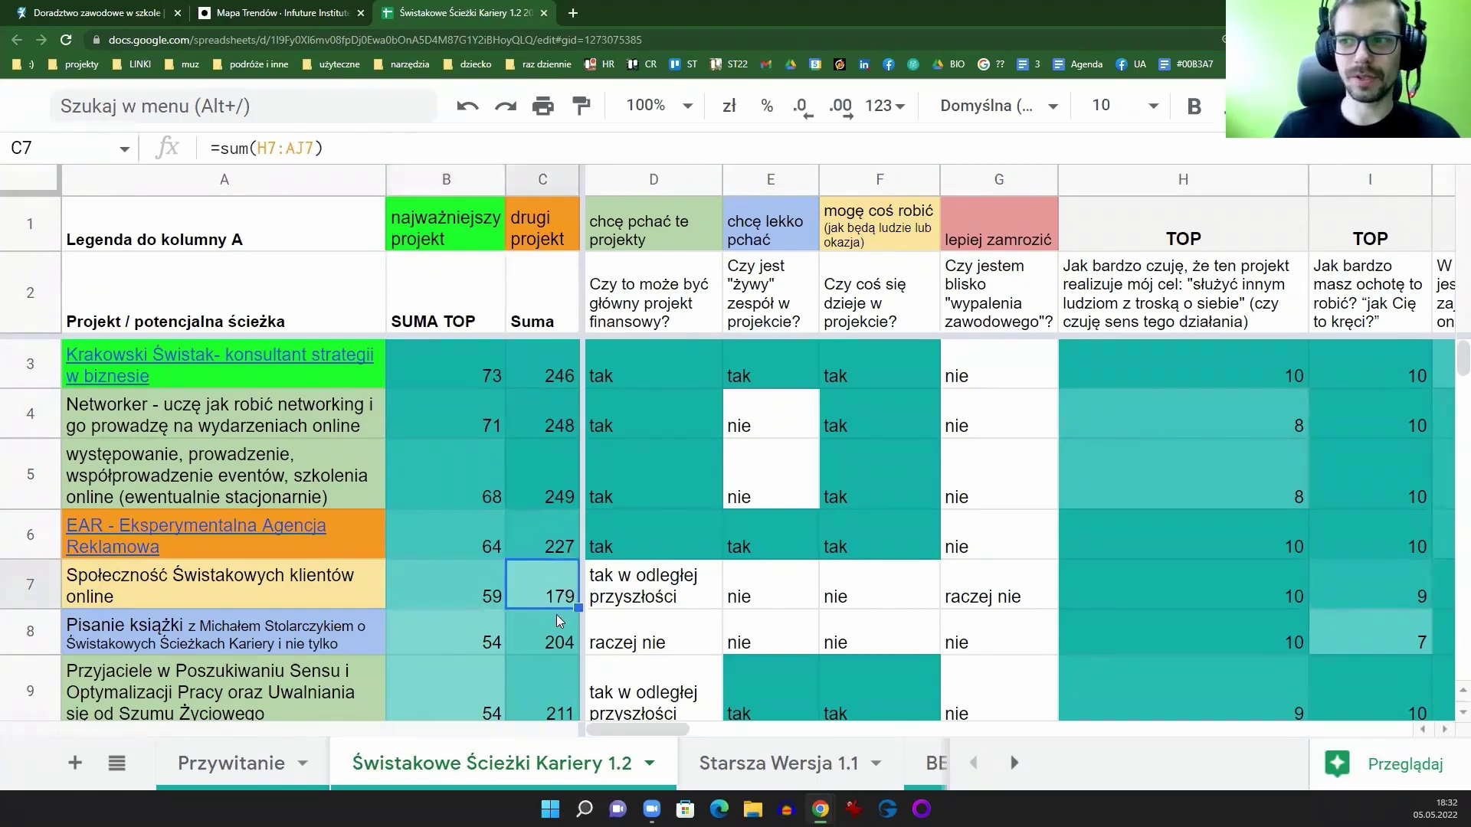
Step: Select the SUMA TOP column and bring back the title and menus with Ctrl+Shift+F
{"action": "scroll", "coordinate": [534, 600], "scroll_direction": "down", "scroll_amount": 1}
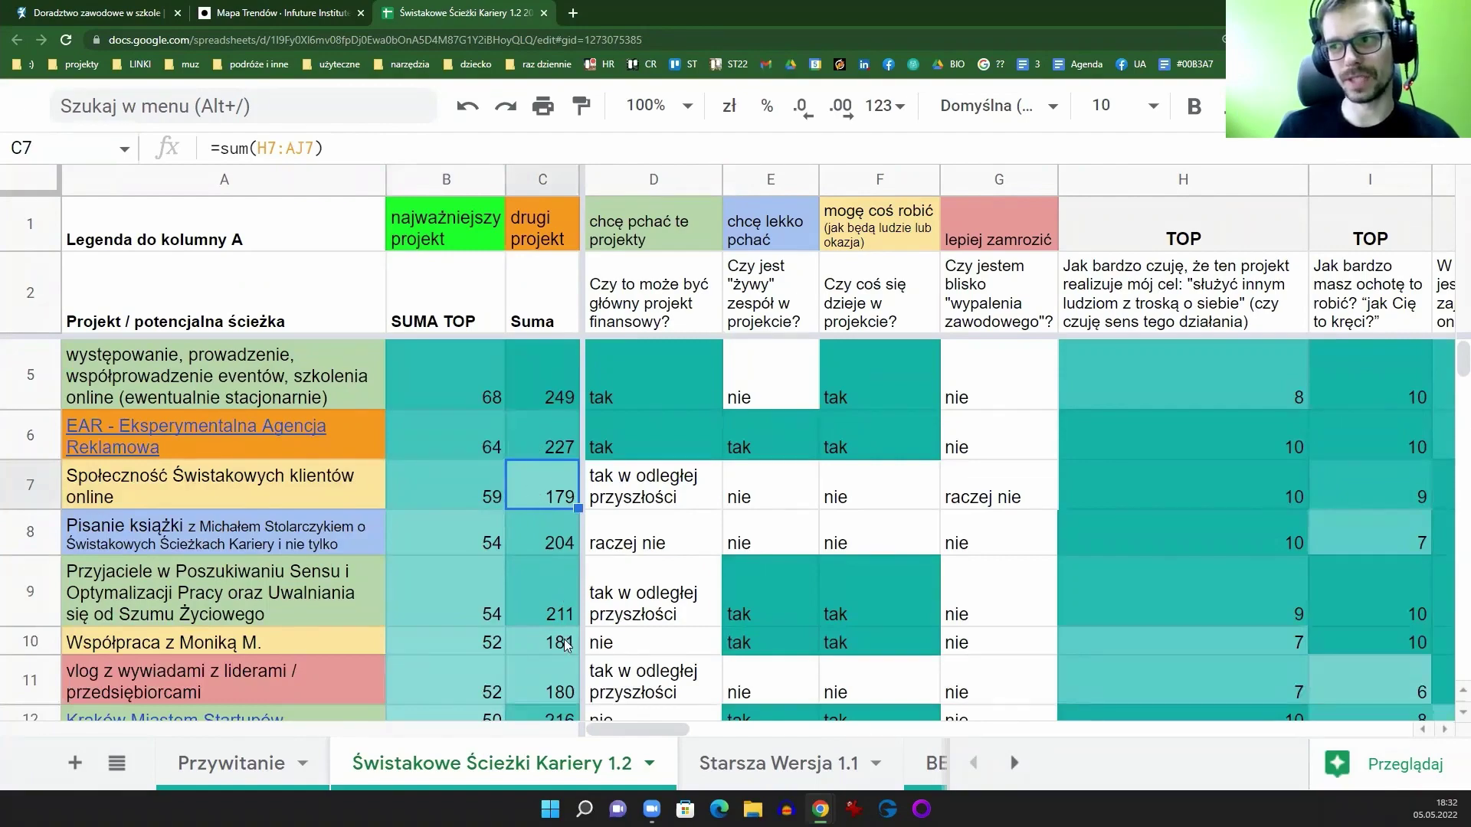
{"action": "scroll", "coordinate": [506, 485], "scroll_direction": "down", "scroll_amount": 5}
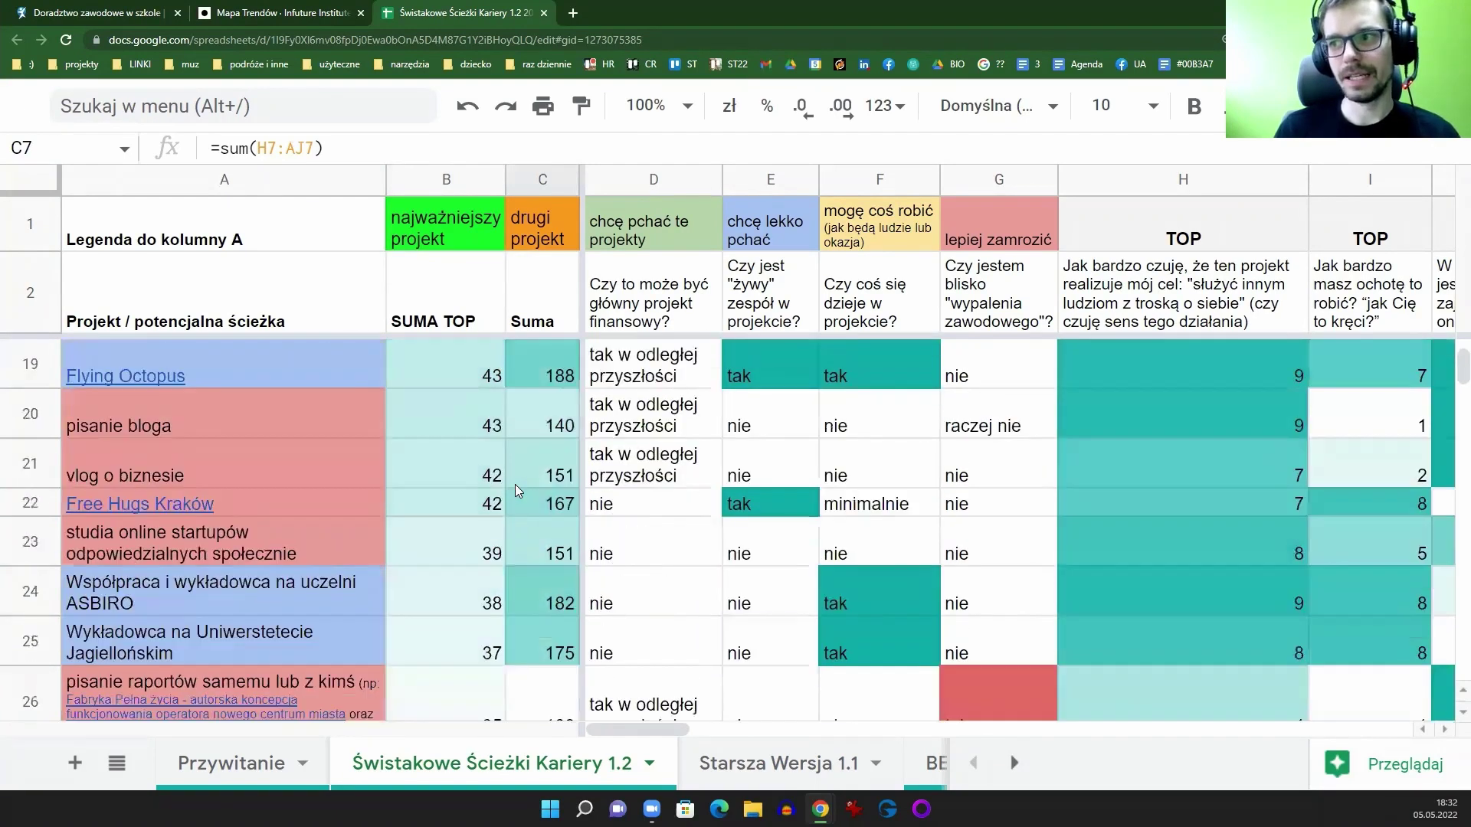
{"action": "scroll", "coordinate": [531, 523], "scroll_direction": "down", "scroll_amount": 2}
{"action": "scroll", "coordinate": [532, 521], "scroll_direction": "up", "scroll_amount": 7}
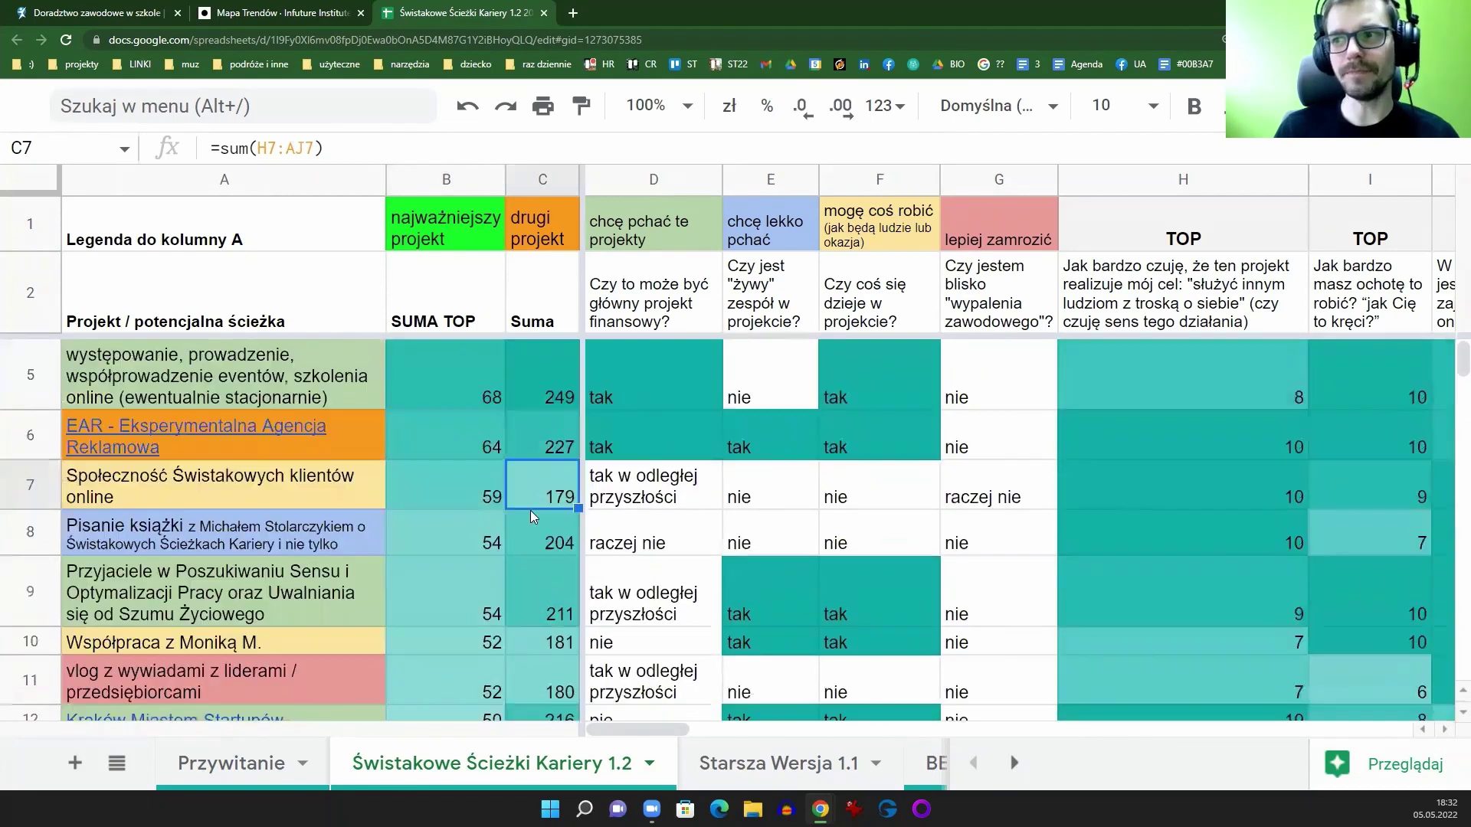
{"action": "scroll", "coordinate": [532, 520], "scroll_direction": "up", "scroll_amount": 1}
{"action": "left_click", "coordinate": [446, 179]}
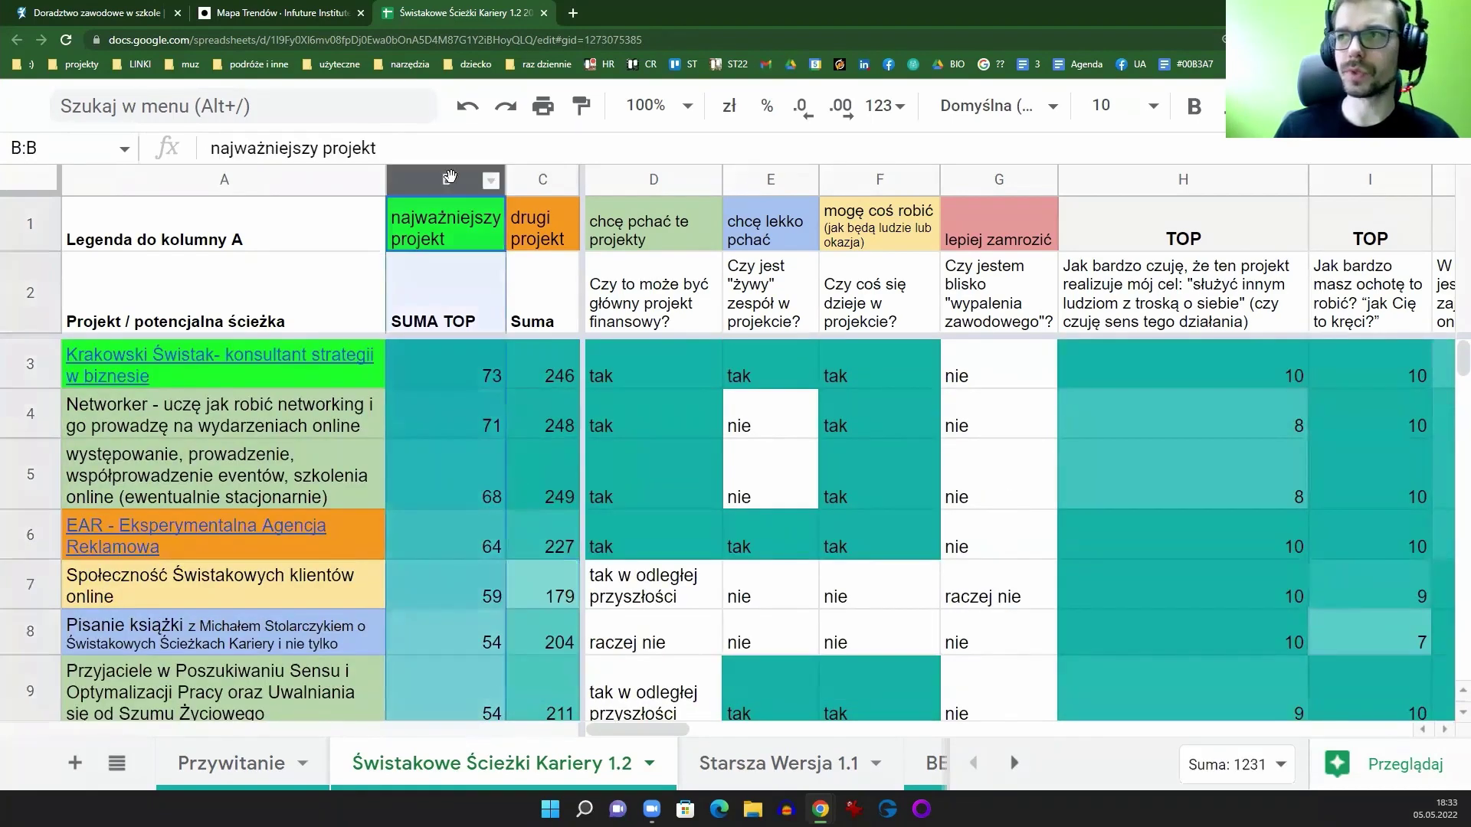
{"action": "key", "text": "ctrl+shift+f"}
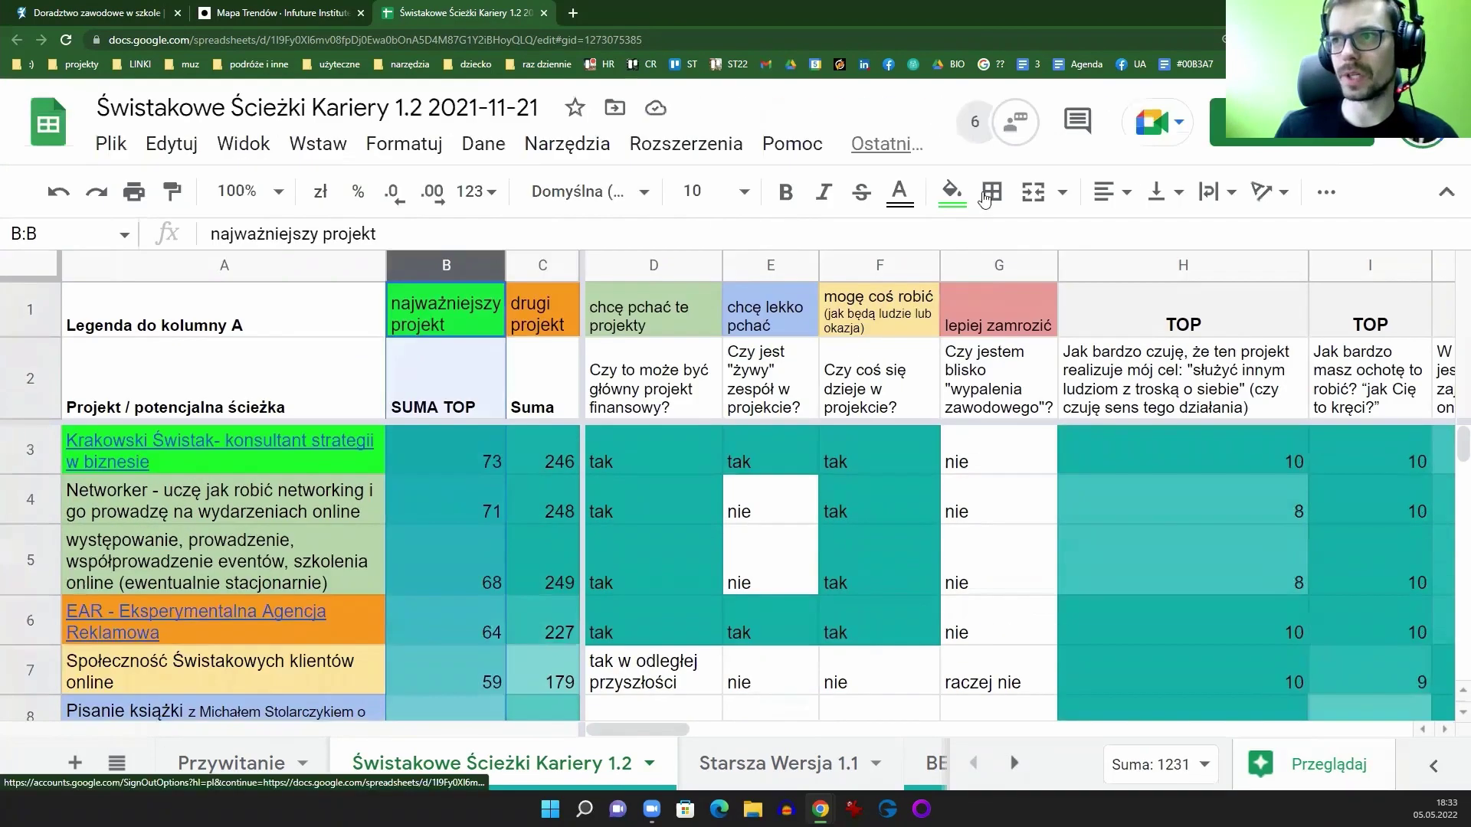
Step: Open the conditional formatting rules for column B, then close the panel
{"action": "left_click", "coordinate": [387, 146]}
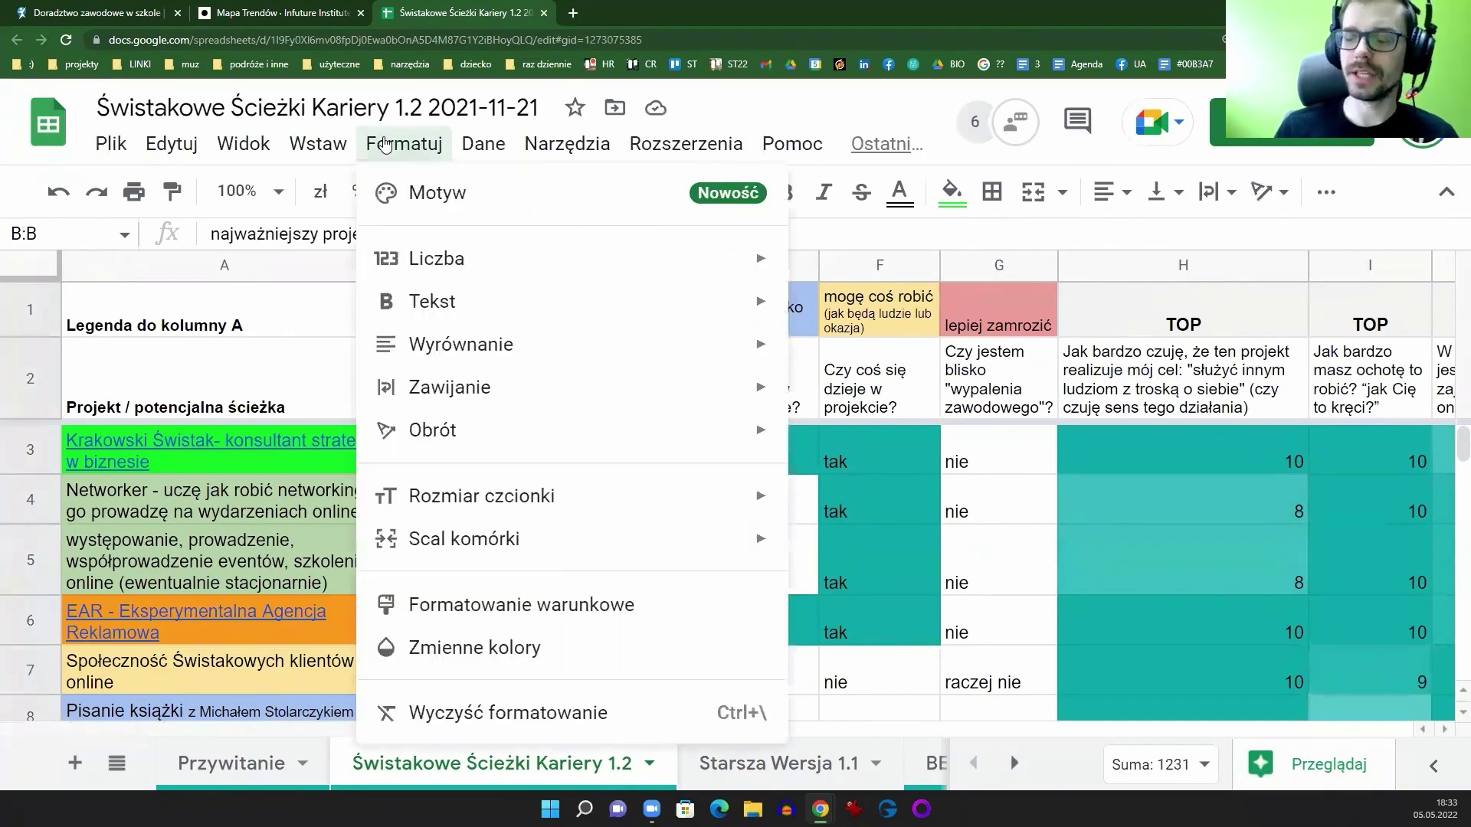
{"action": "left_click", "coordinate": [911, 109]}
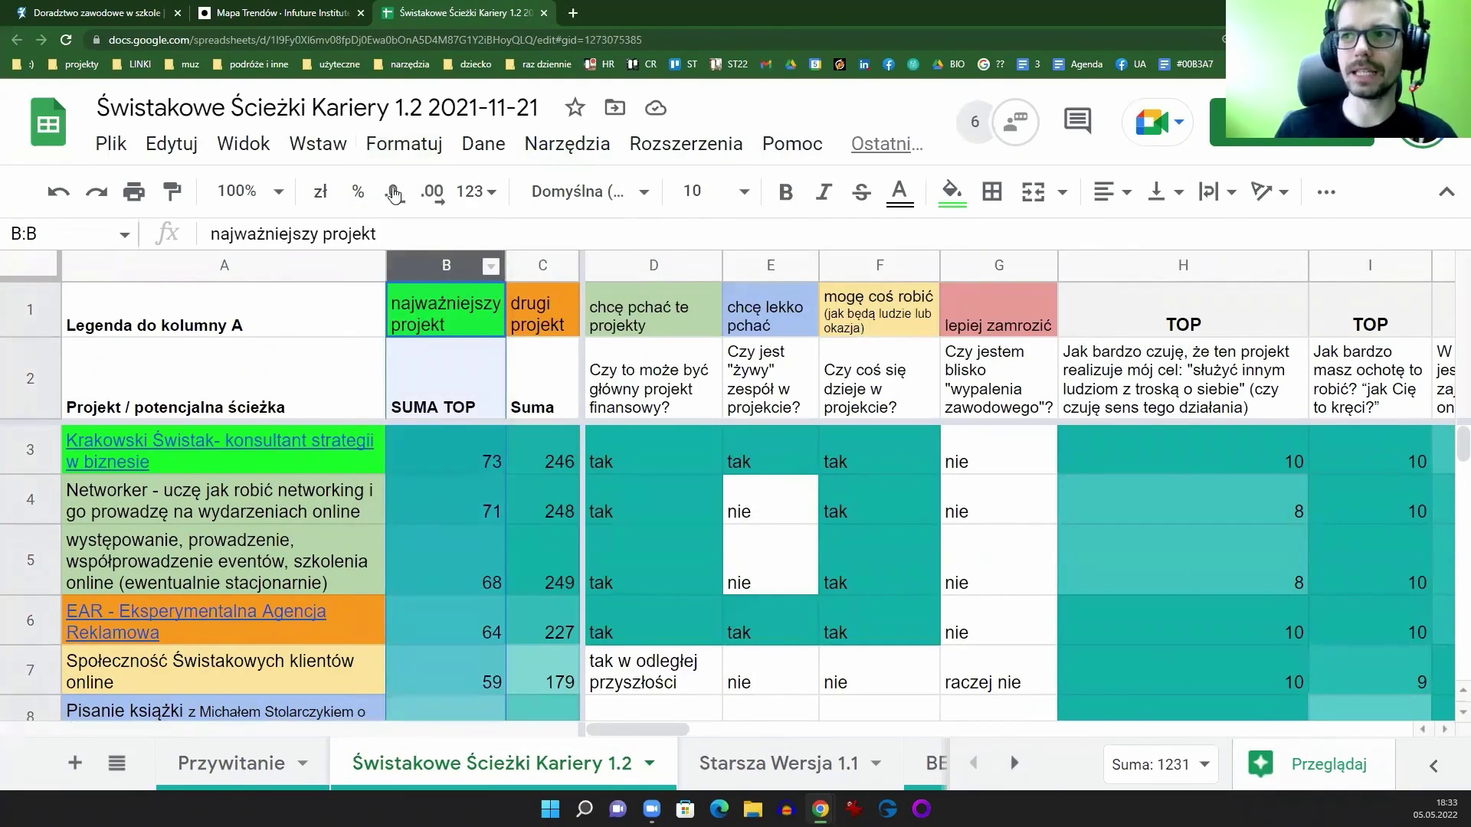
{"action": "left_click", "coordinate": [398, 156]}
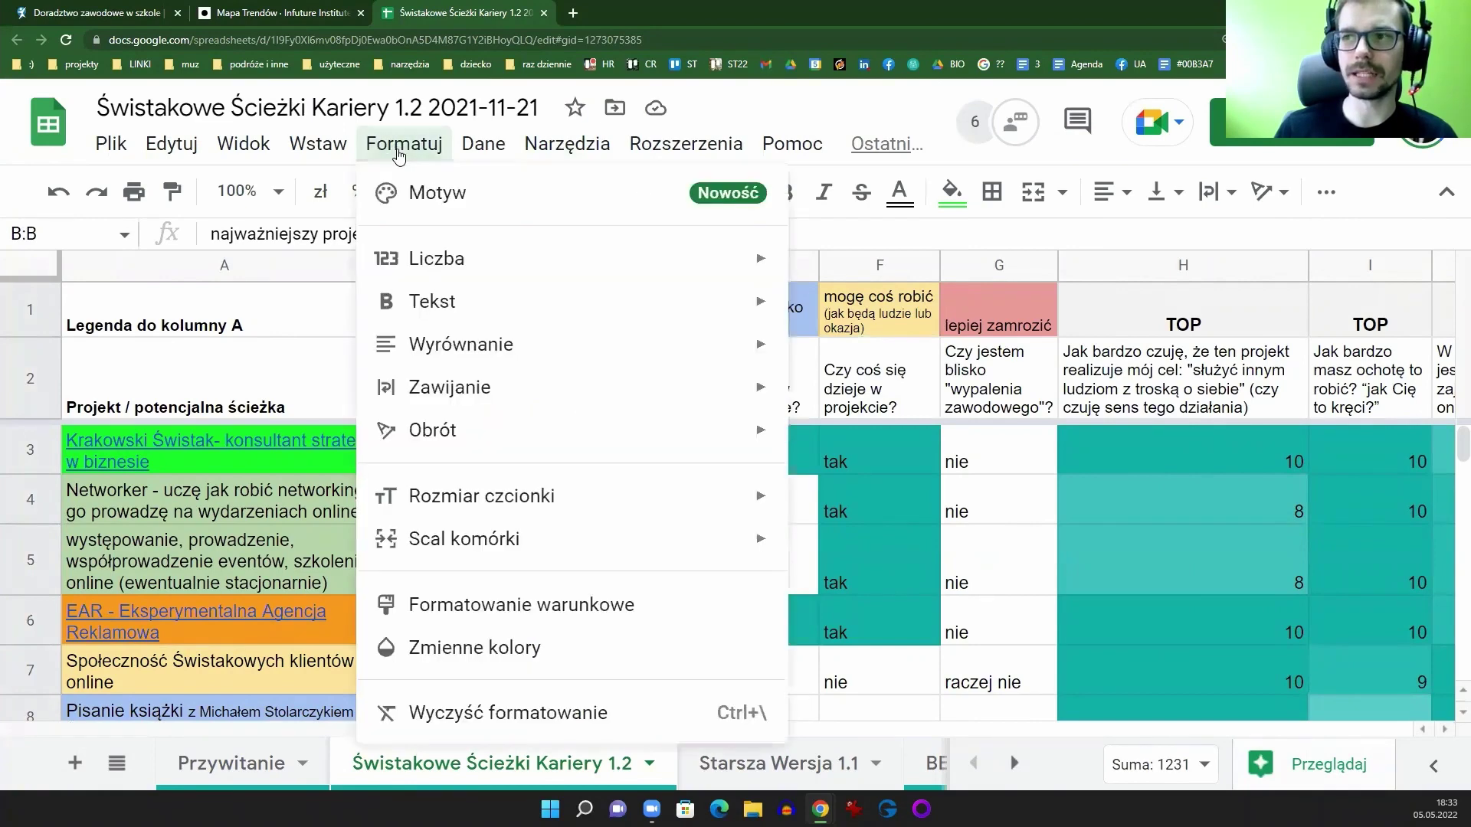
{"action": "left_click", "coordinate": [433, 606]}
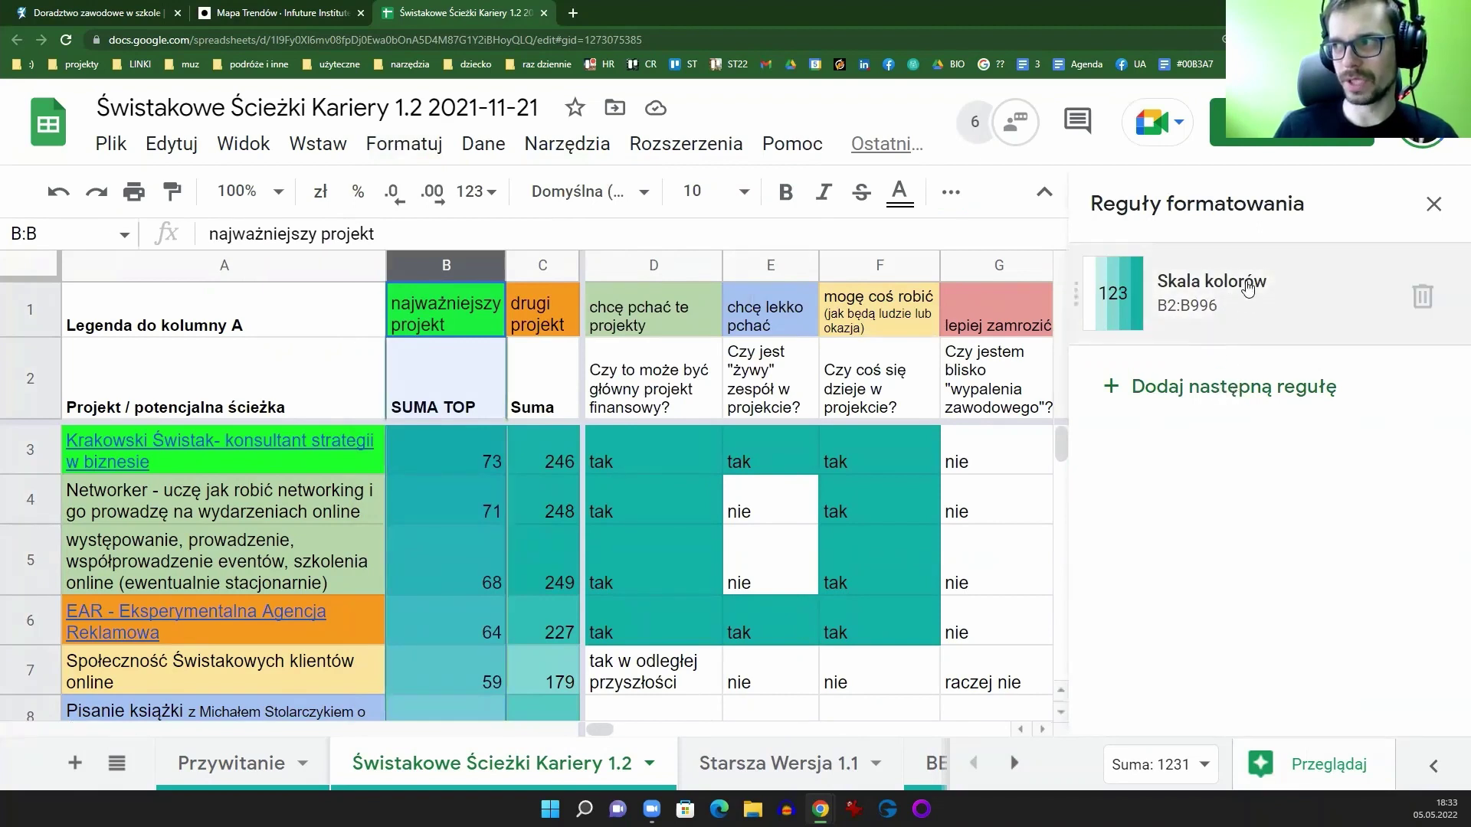
{"action": "left_click", "coordinate": [1226, 388]}
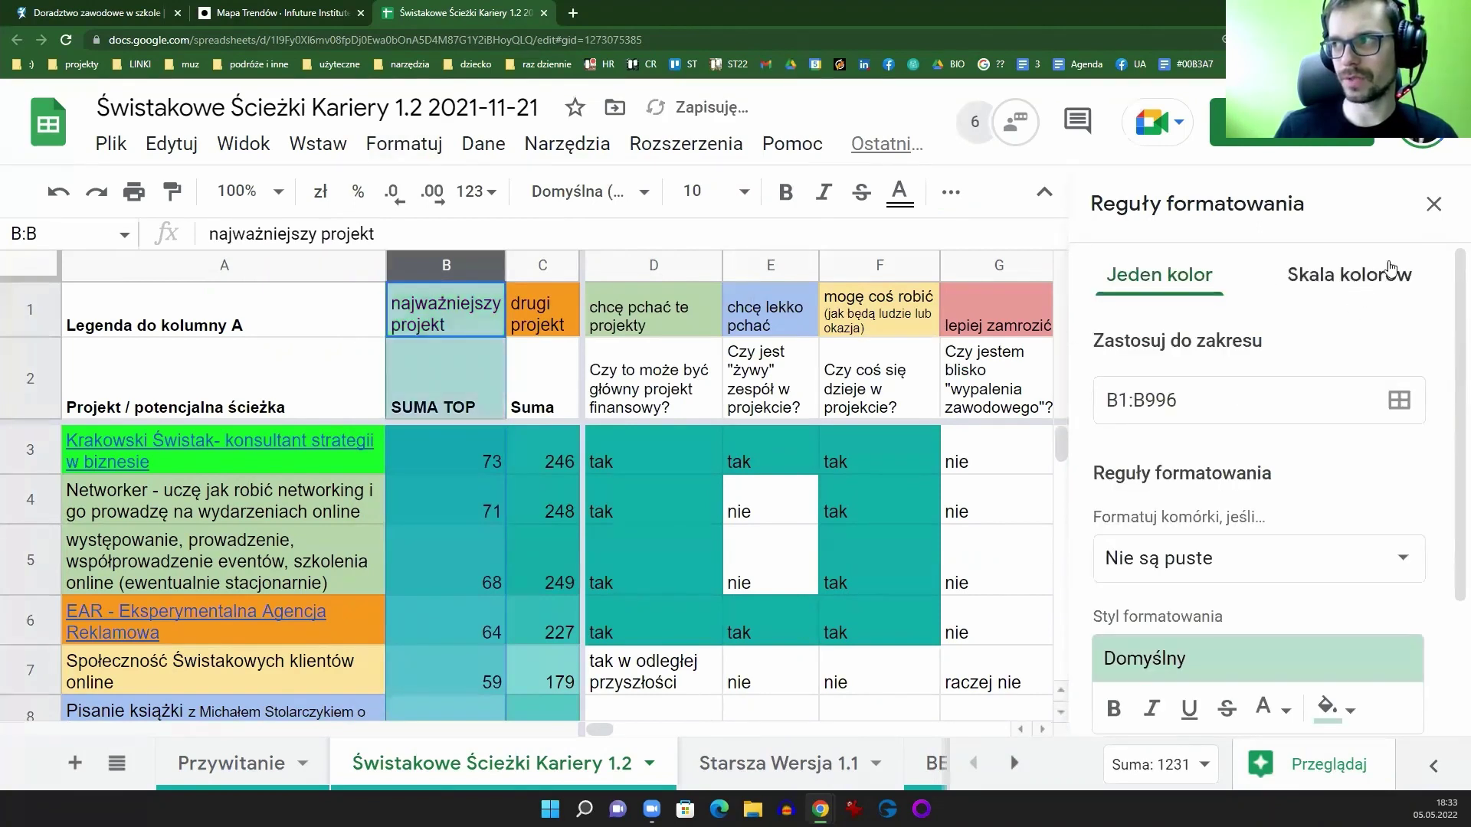
{"action": "left_click", "coordinate": [1430, 207]}
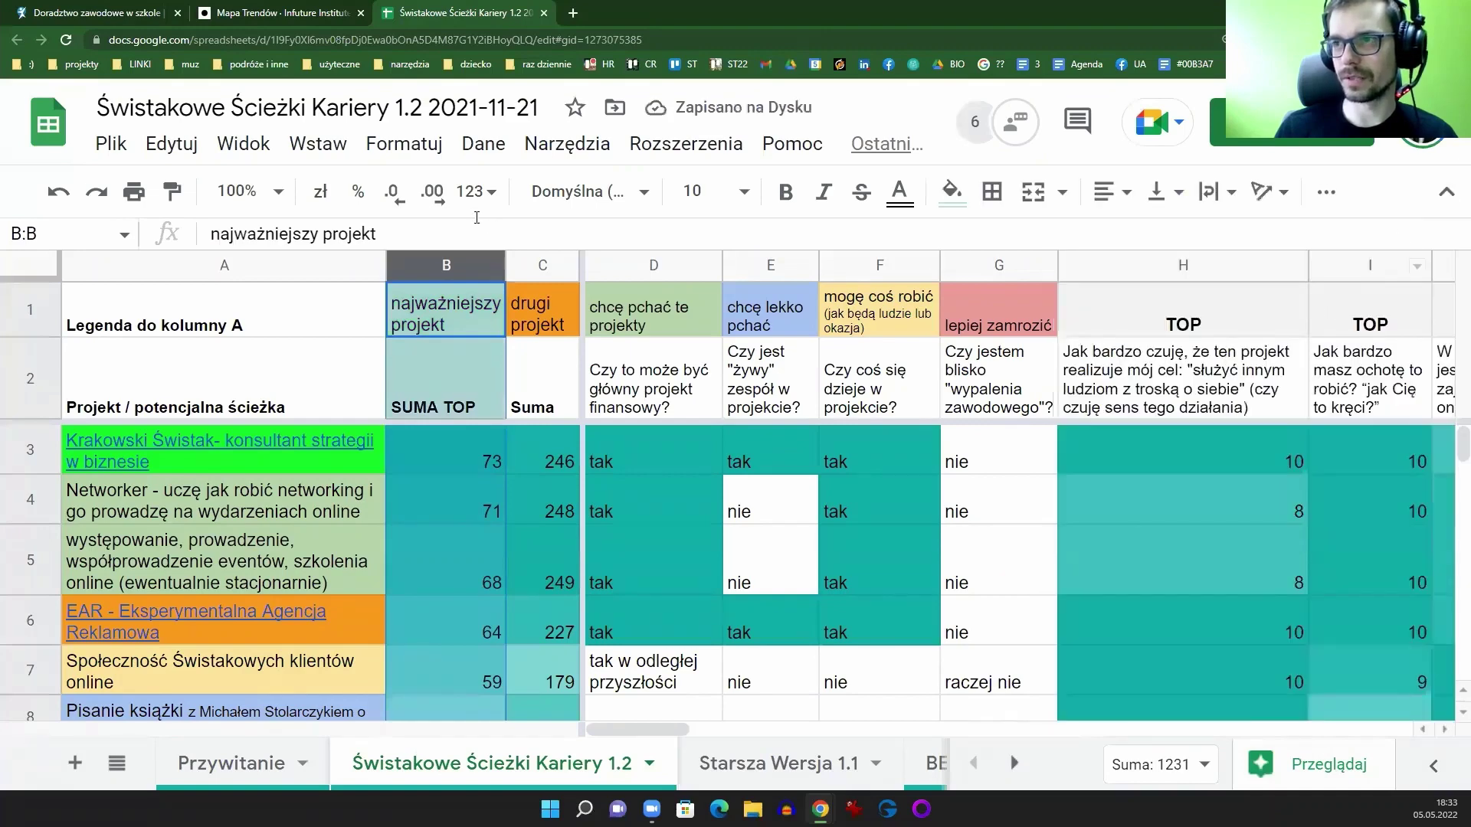
Step: Reopen conditional formatting and delete the 'Cell is not empty' rule
{"action": "left_click", "coordinate": [407, 146]}
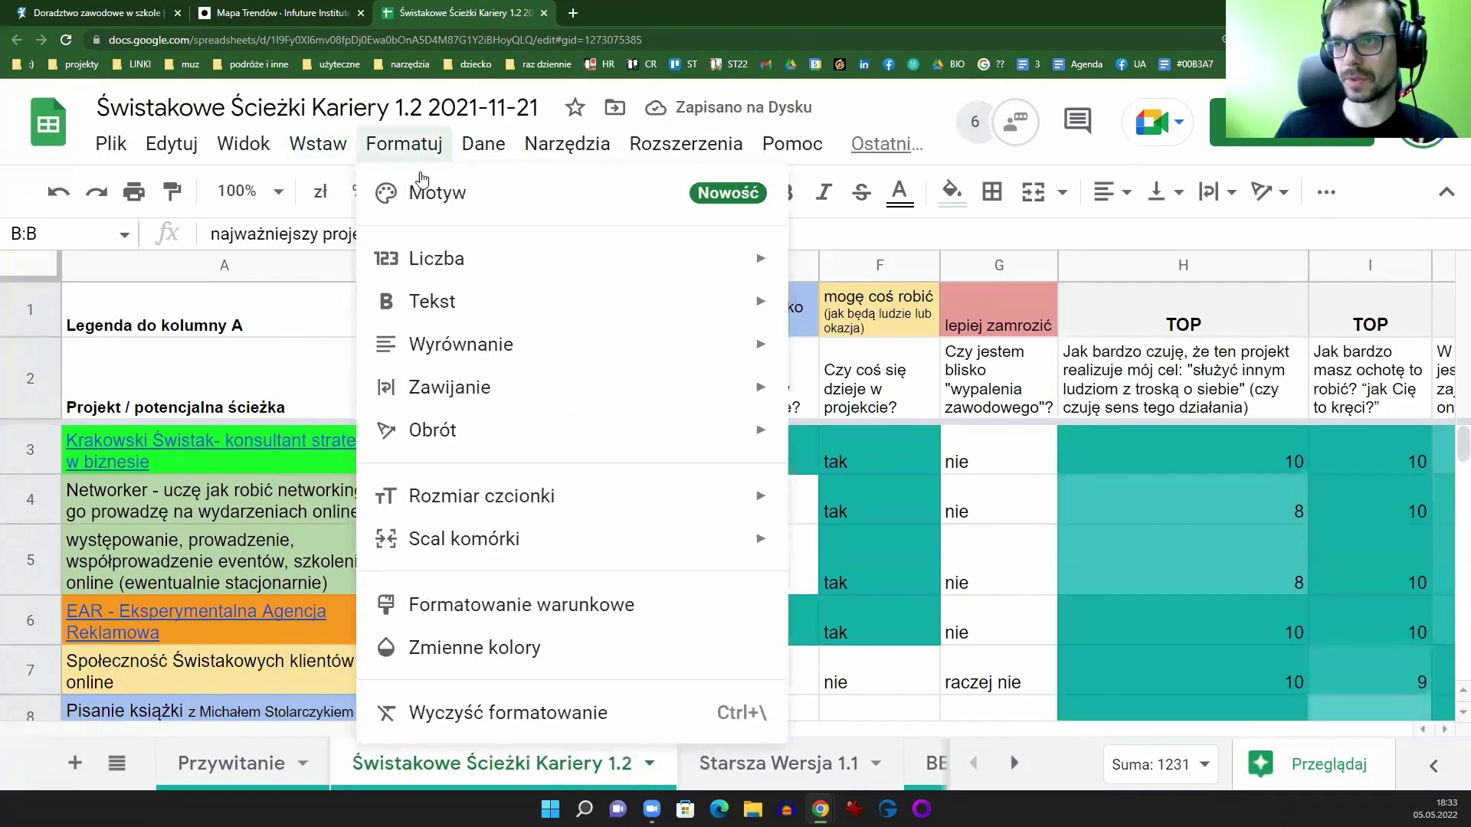
{"action": "left_click", "coordinate": [492, 618]}
{"action": "left_click", "coordinate": [1423, 399]}
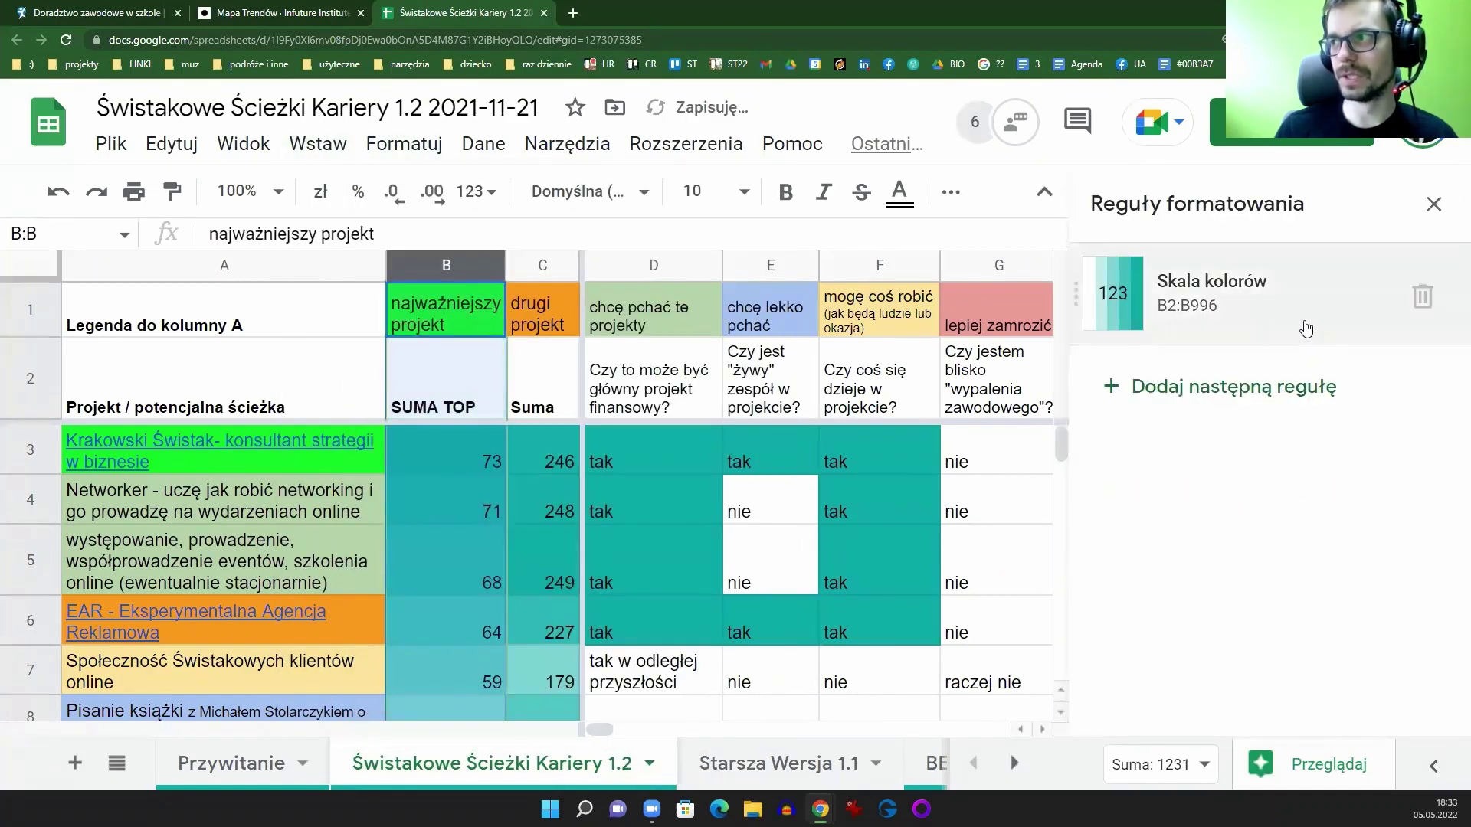
Step: Edit the column B colour scale to preview a red maximum colour
{"action": "left_click", "coordinate": [1306, 330]}
{"action": "scroll", "coordinate": [1343, 386], "scroll_direction": "down", "scroll_amount": 4}
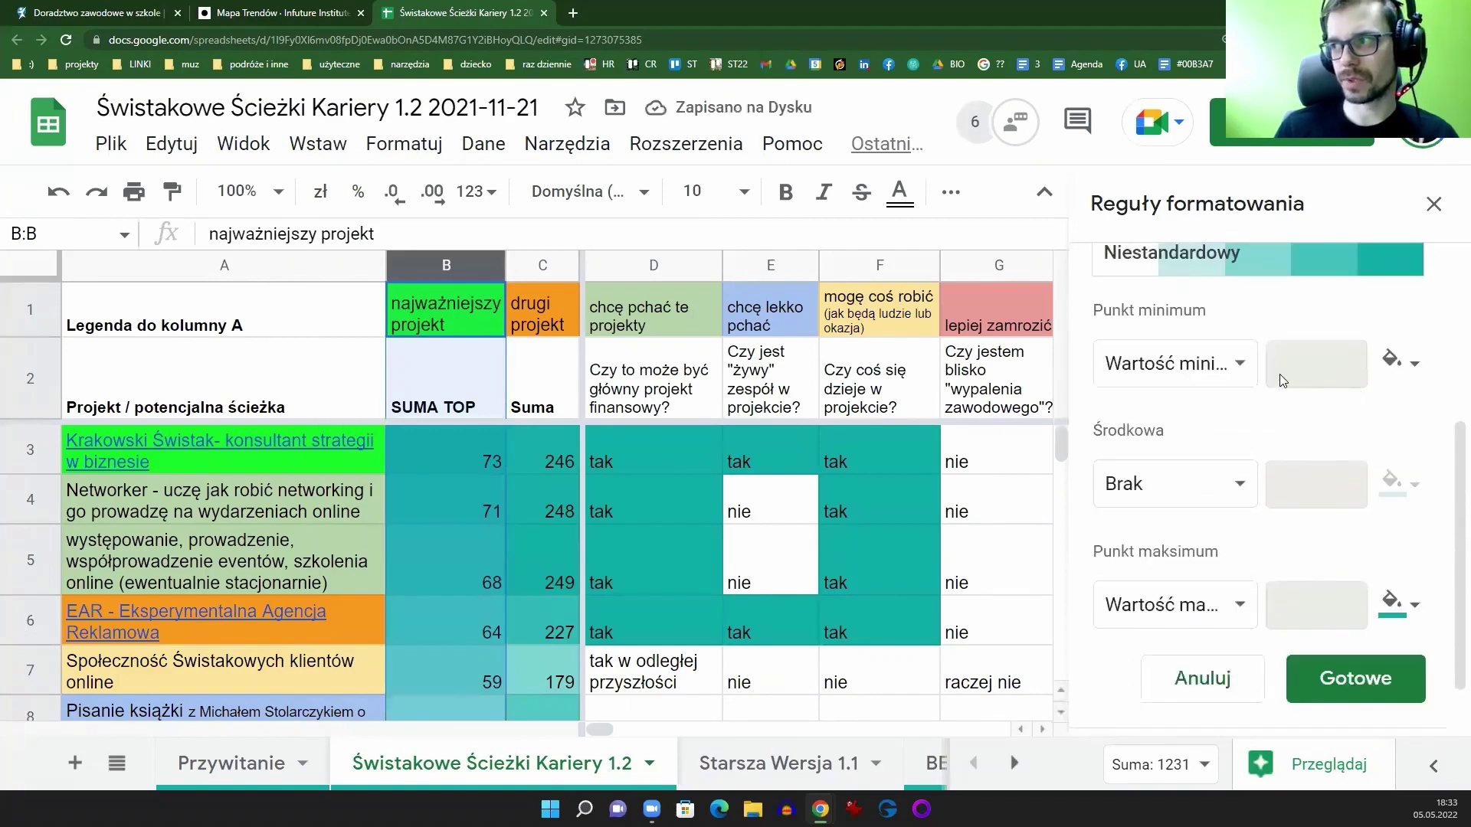
{"action": "left_click", "coordinate": [1388, 363]}
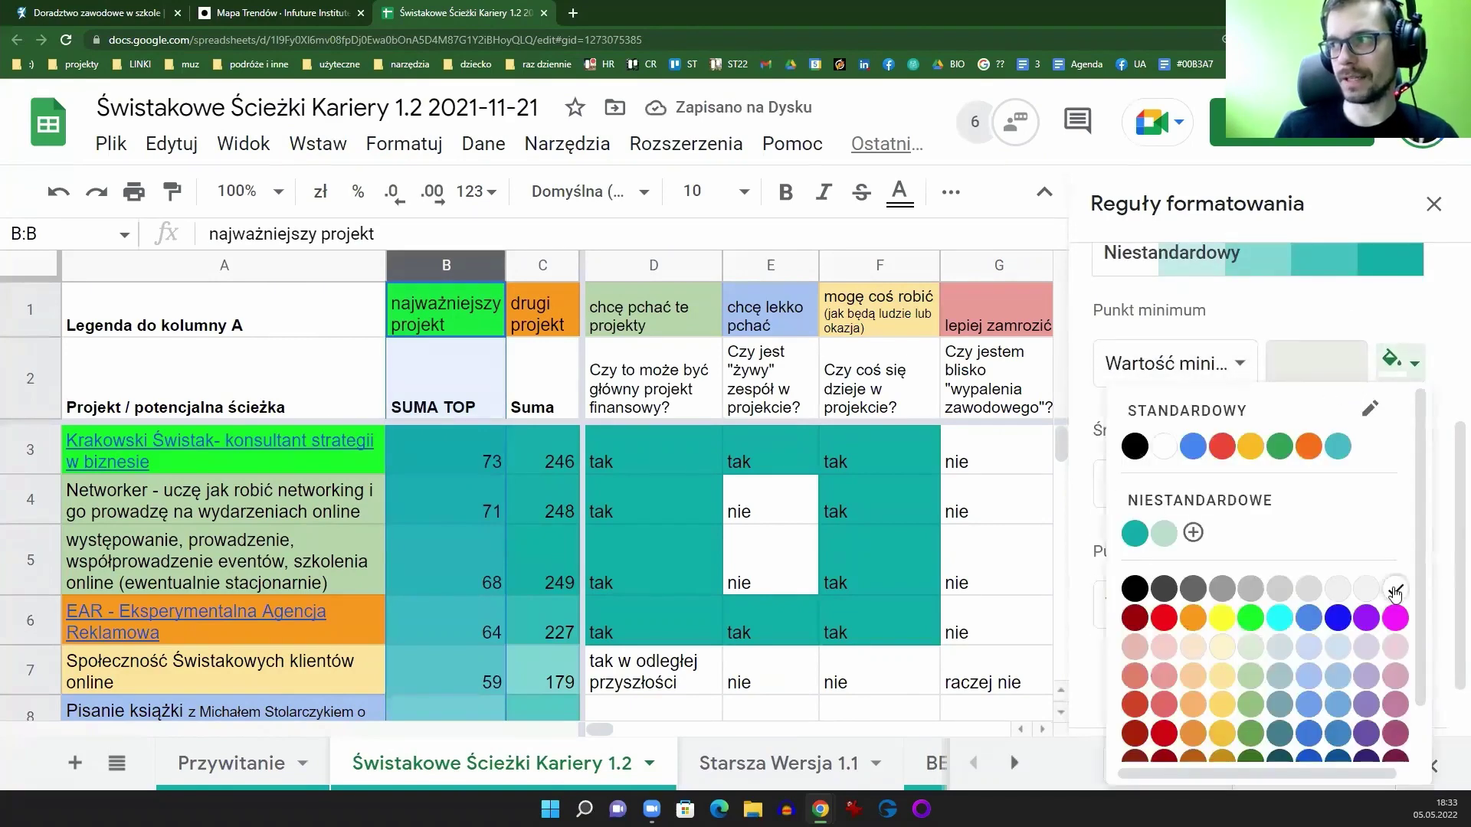
{"action": "left_click", "coordinate": [1413, 368]}
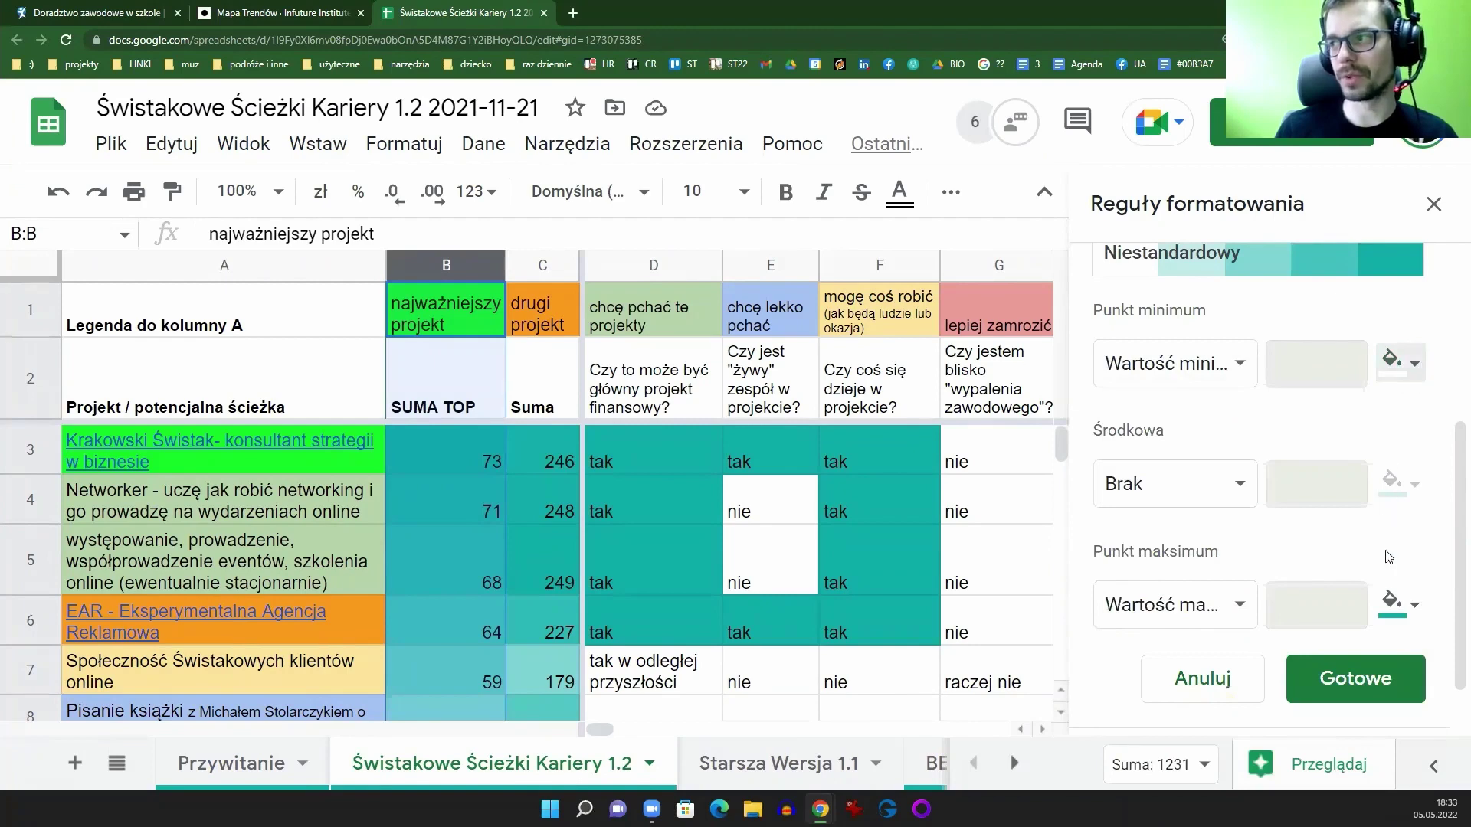
{"action": "left_click", "coordinate": [1395, 604]}
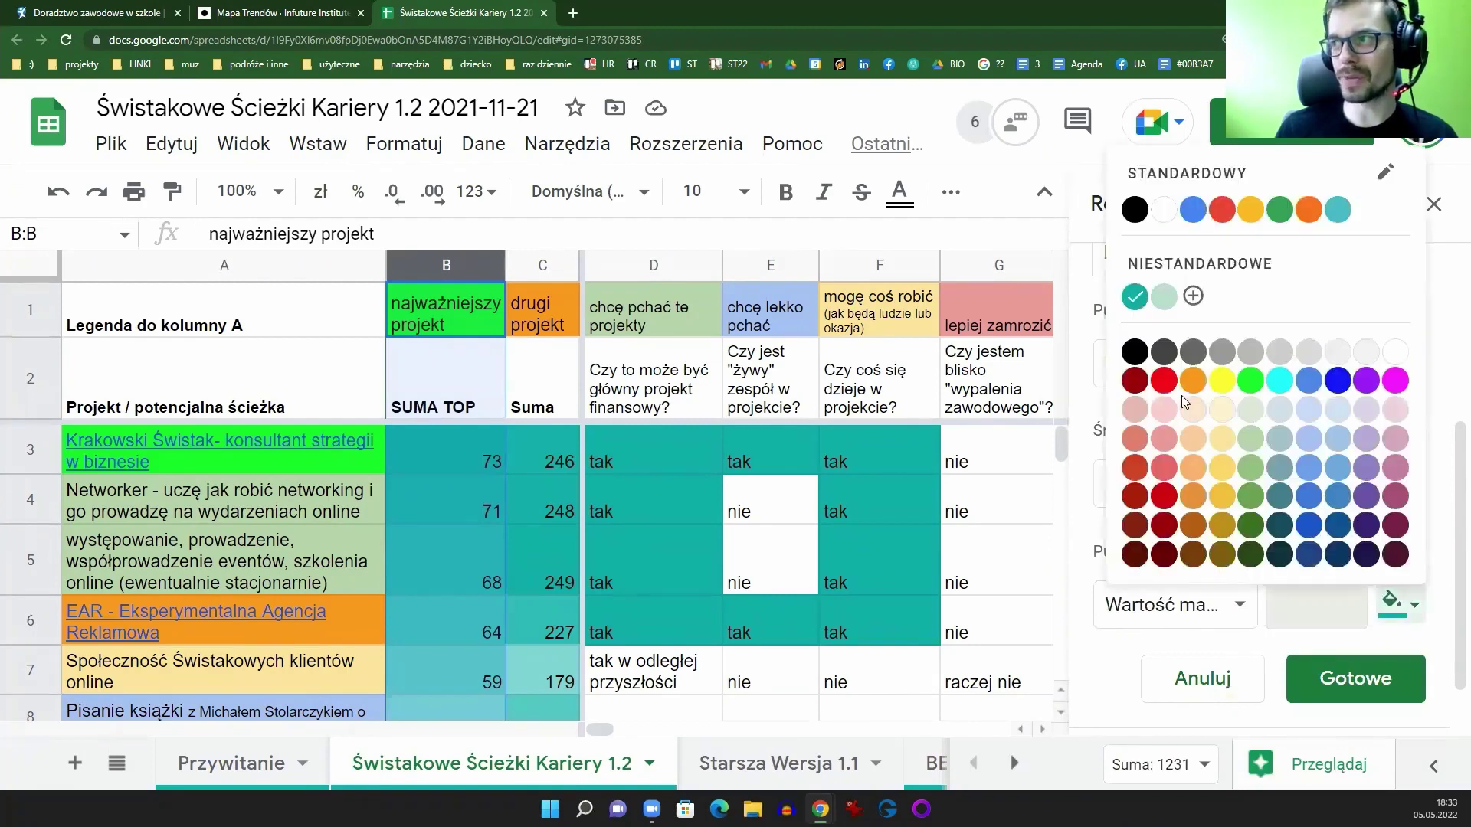
{"action": "left_click", "coordinate": [1164, 381]}
{"action": "scroll", "coordinate": [439, 542], "scroll_direction": "down", "scroll_amount": 10}
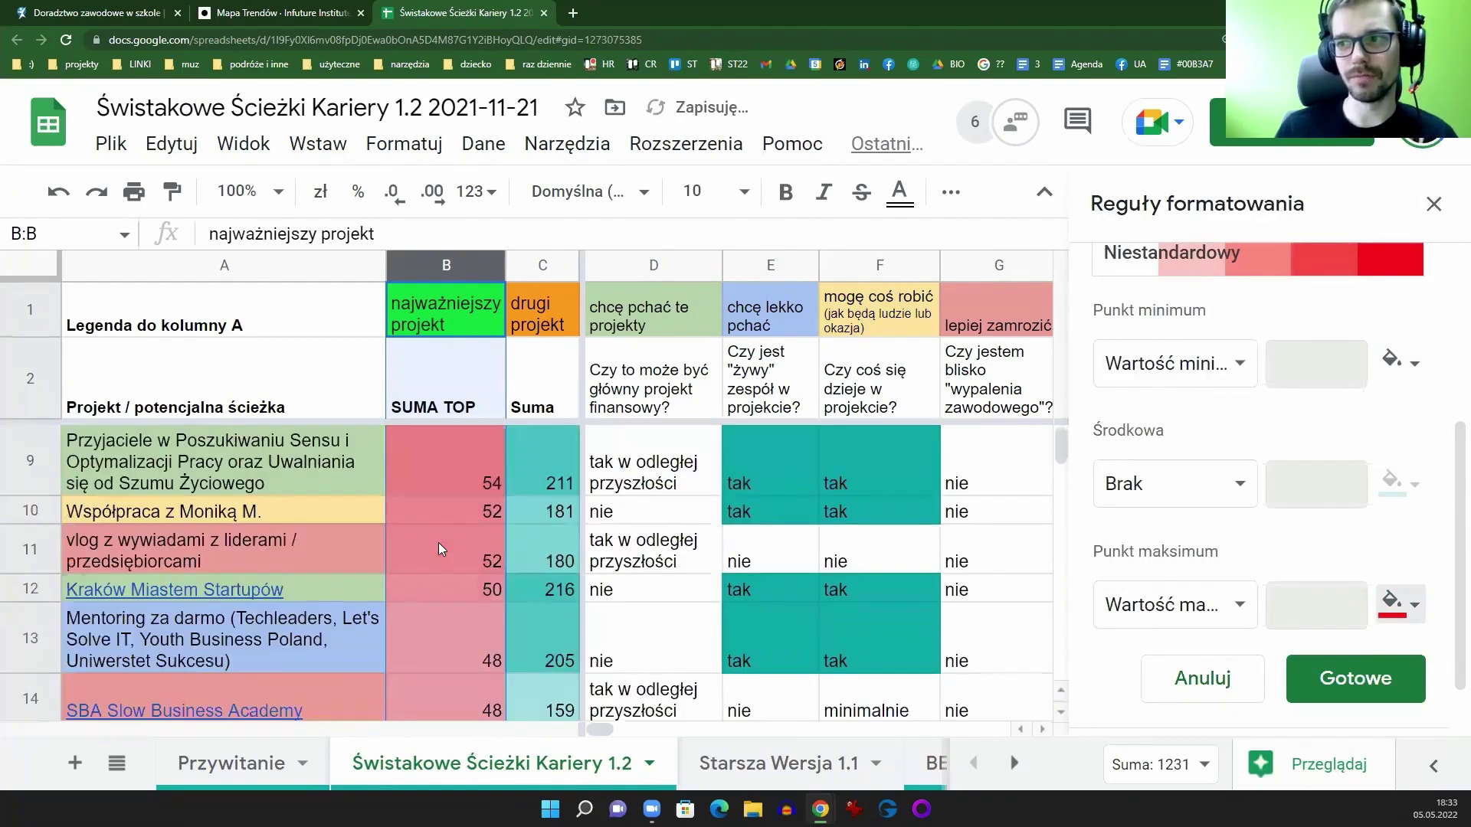
{"action": "scroll", "coordinate": [459, 582], "scroll_direction": "up", "scroll_amount": 3}
{"action": "scroll", "coordinate": [475, 611], "scroll_direction": "up", "scroll_amount": 5}
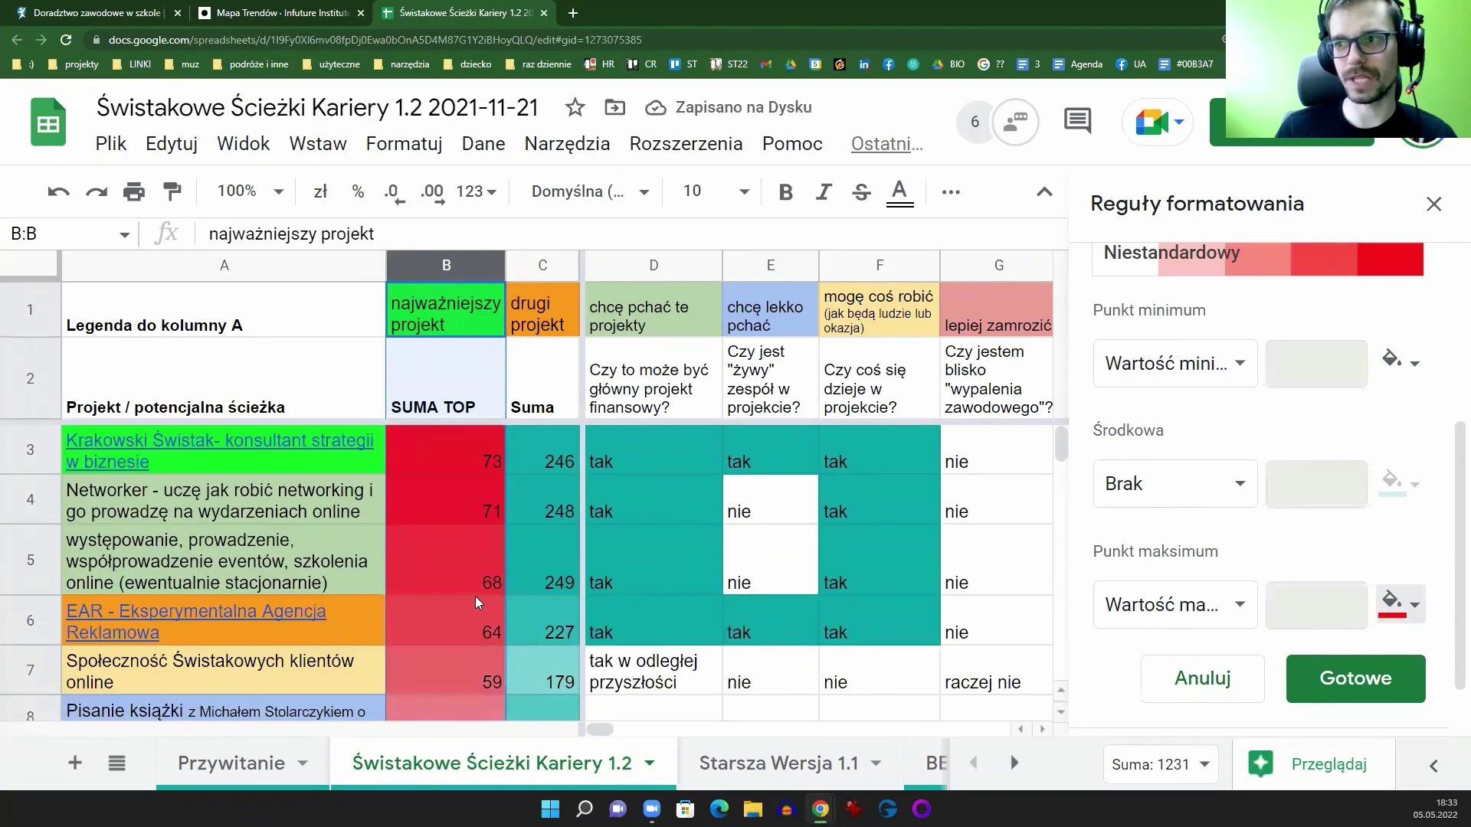
{"action": "scroll", "coordinate": [462, 509], "scroll_direction": "down", "scroll_amount": 10}
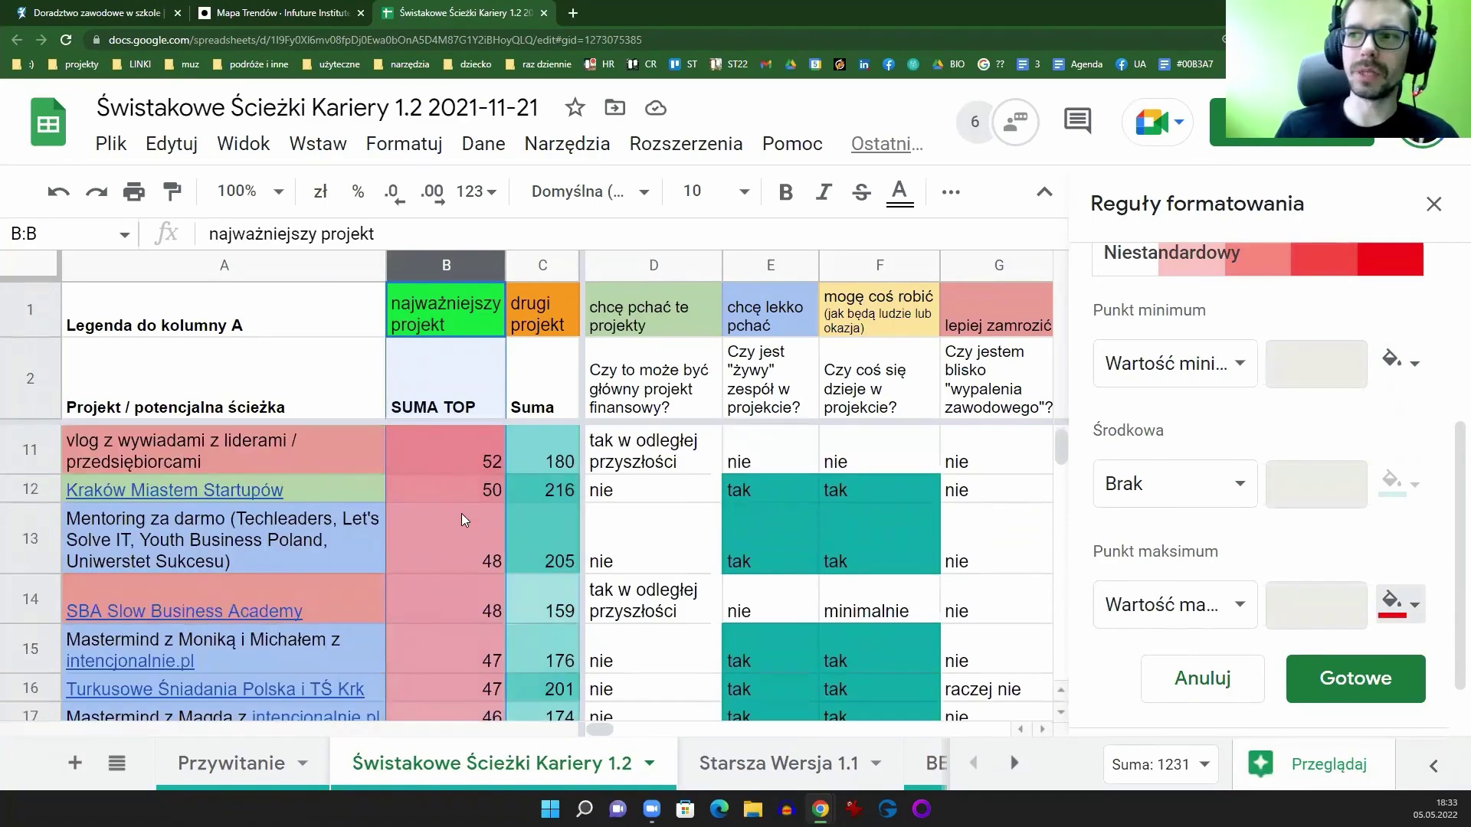
{"action": "scroll", "coordinate": [486, 542], "scroll_direction": "up", "scroll_amount": 10}
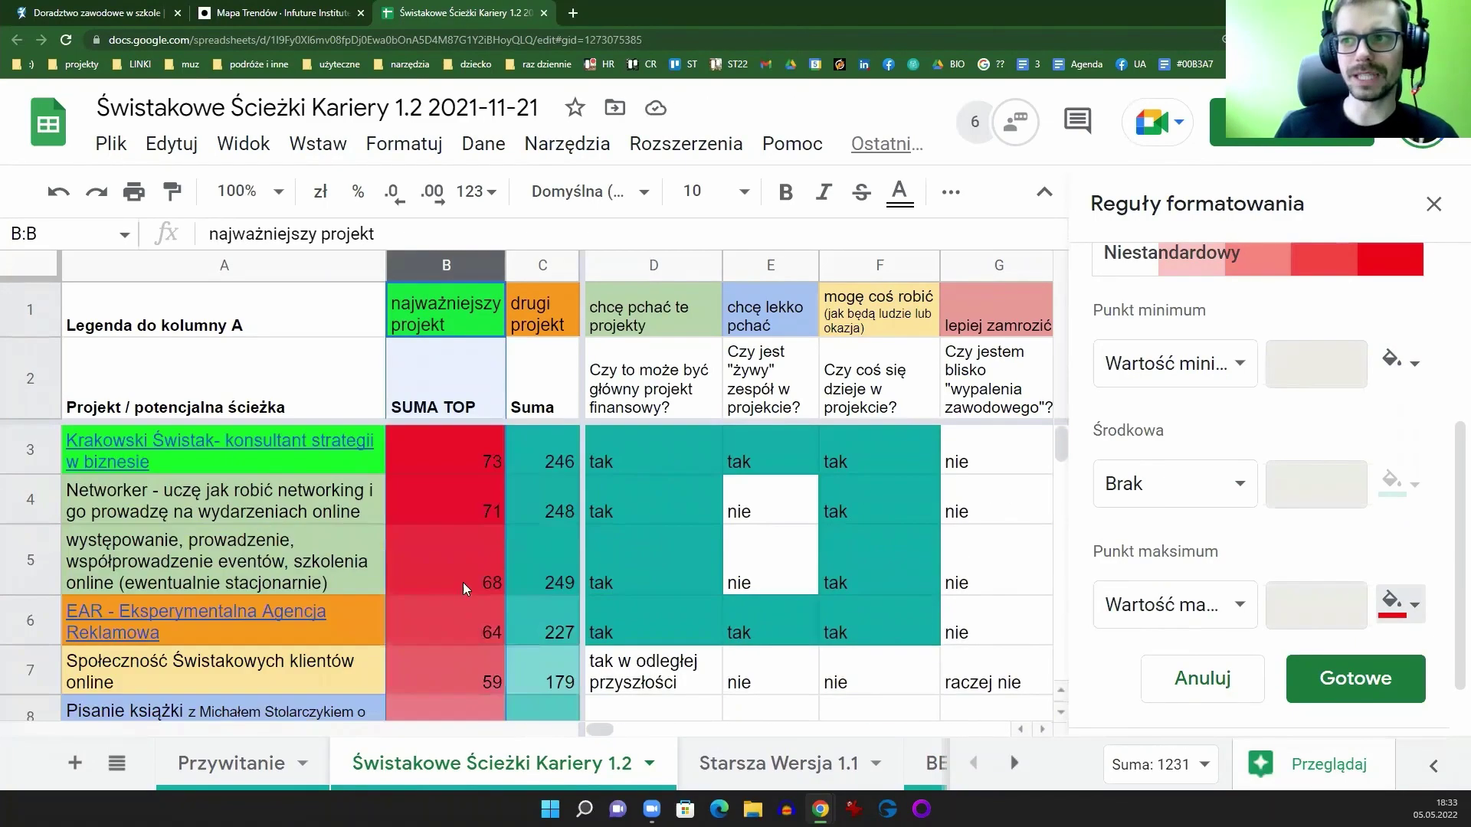
{"action": "scroll", "coordinate": [461, 524], "scroll_direction": "down", "scroll_amount": 10}
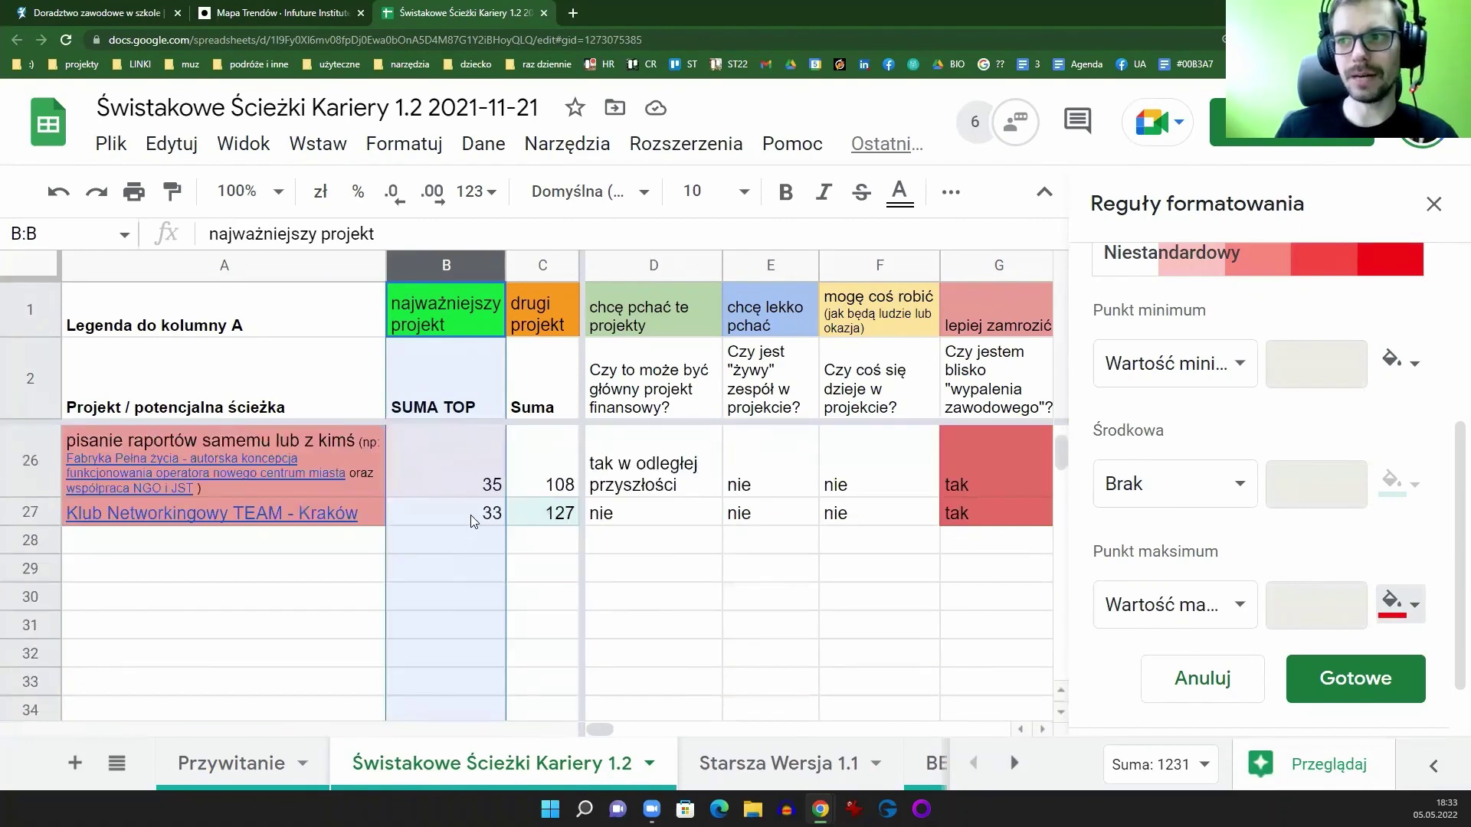
Step: Check SUMA TOP in B27, B5 and B3, then discard the red scale and close the rules
{"action": "left_click", "coordinate": [470, 515]}
{"action": "scroll", "coordinate": [482, 527], "scroll_direction": "up", "scroll_amount": 10}
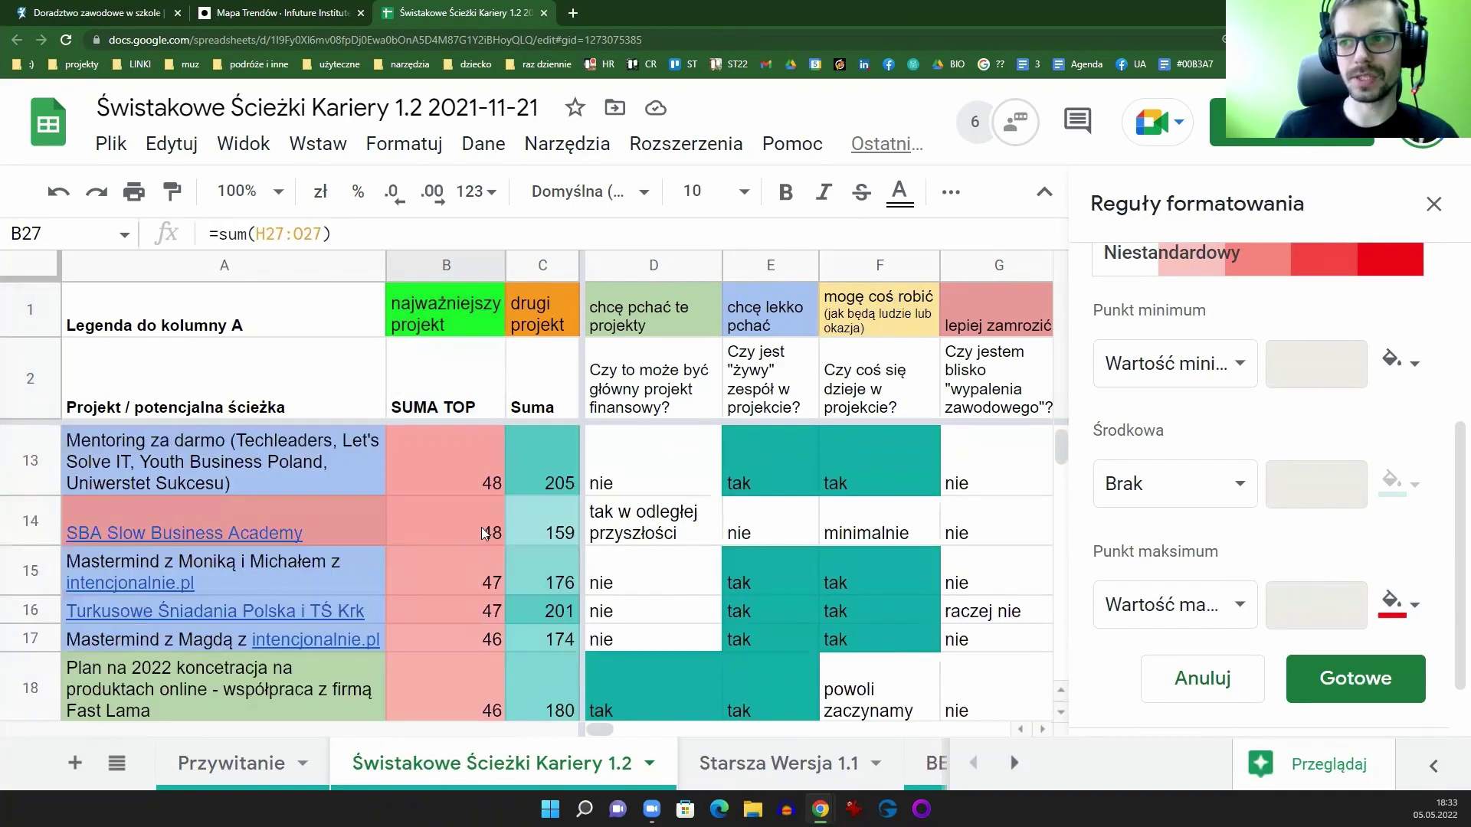
{"action": "left_click", "coordinate": [480, 456]}
{"action": "scroll", "coordinate": [478, 461], "scroll_direction": "up", "scroll_amount": 1}
{"action": "left_click", "coordinate": [475, 464]}
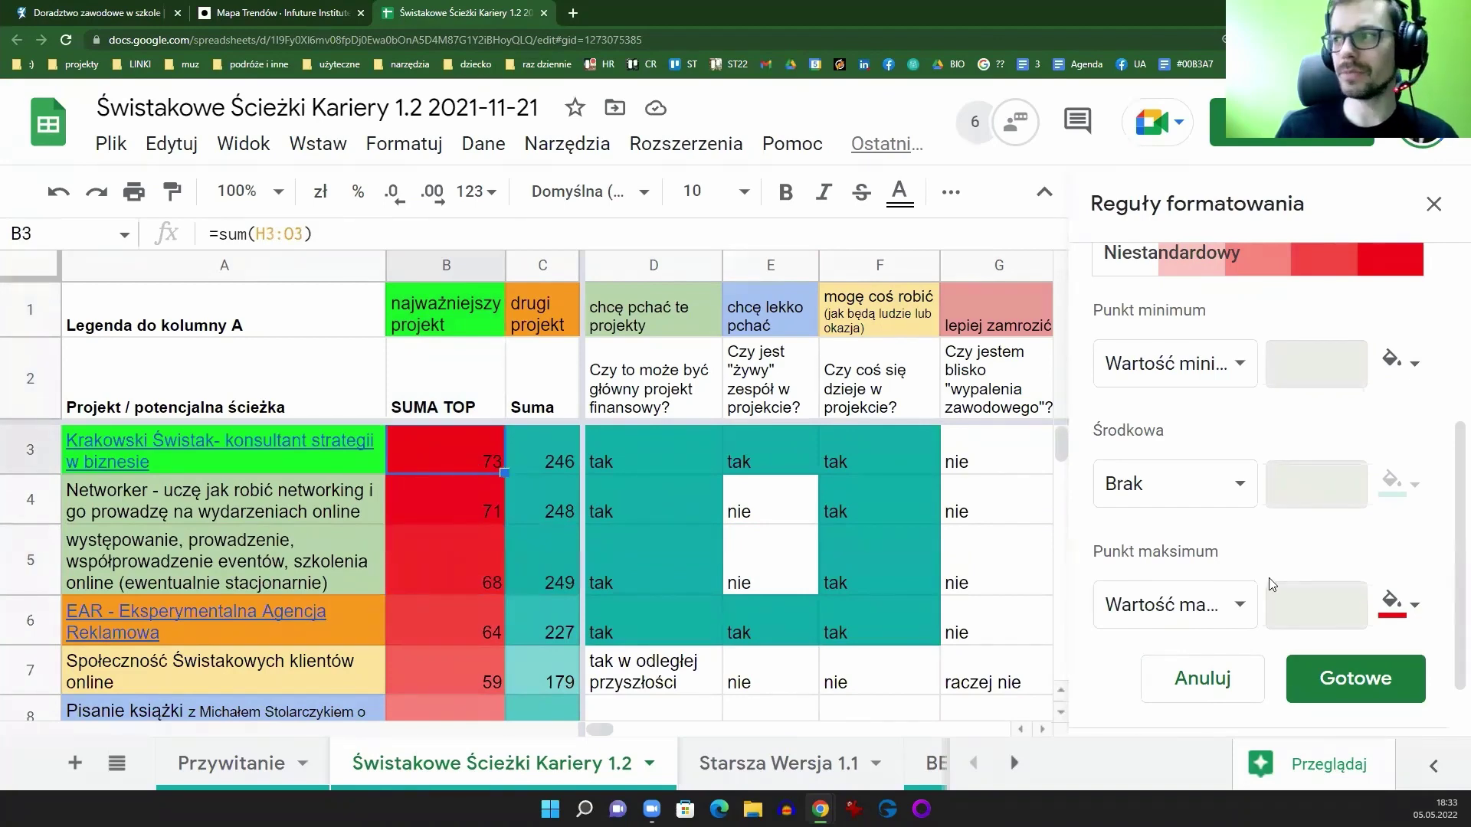
{"action": "left_click", "coordinate": [1199, 689]}
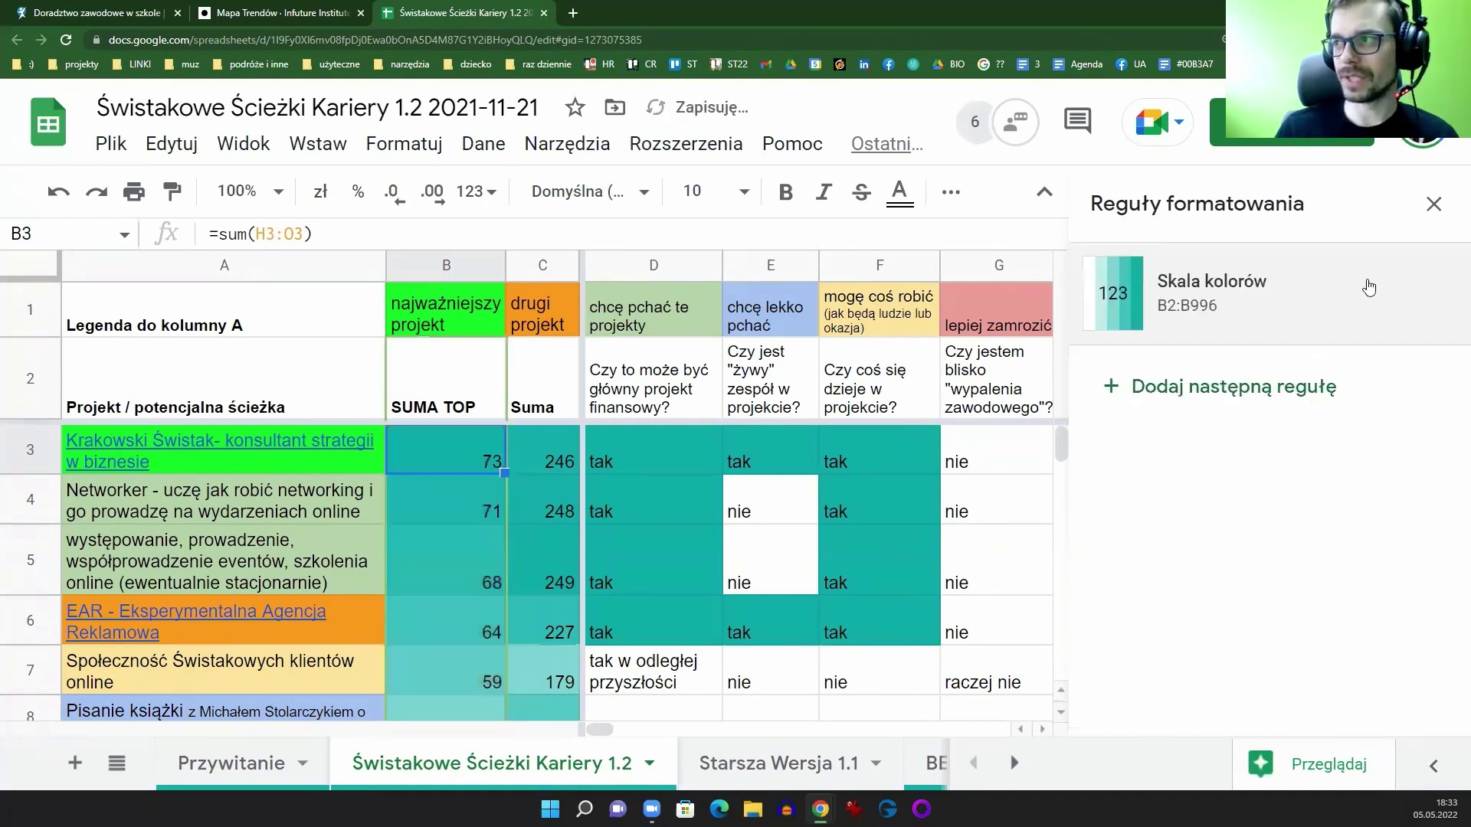
{"action": "left_click", "coordinate": [1434, 203]}
{"action": "scroll", "coordinate": [643, 729], "scroll_direction": "right", "scroll_amount": 3}
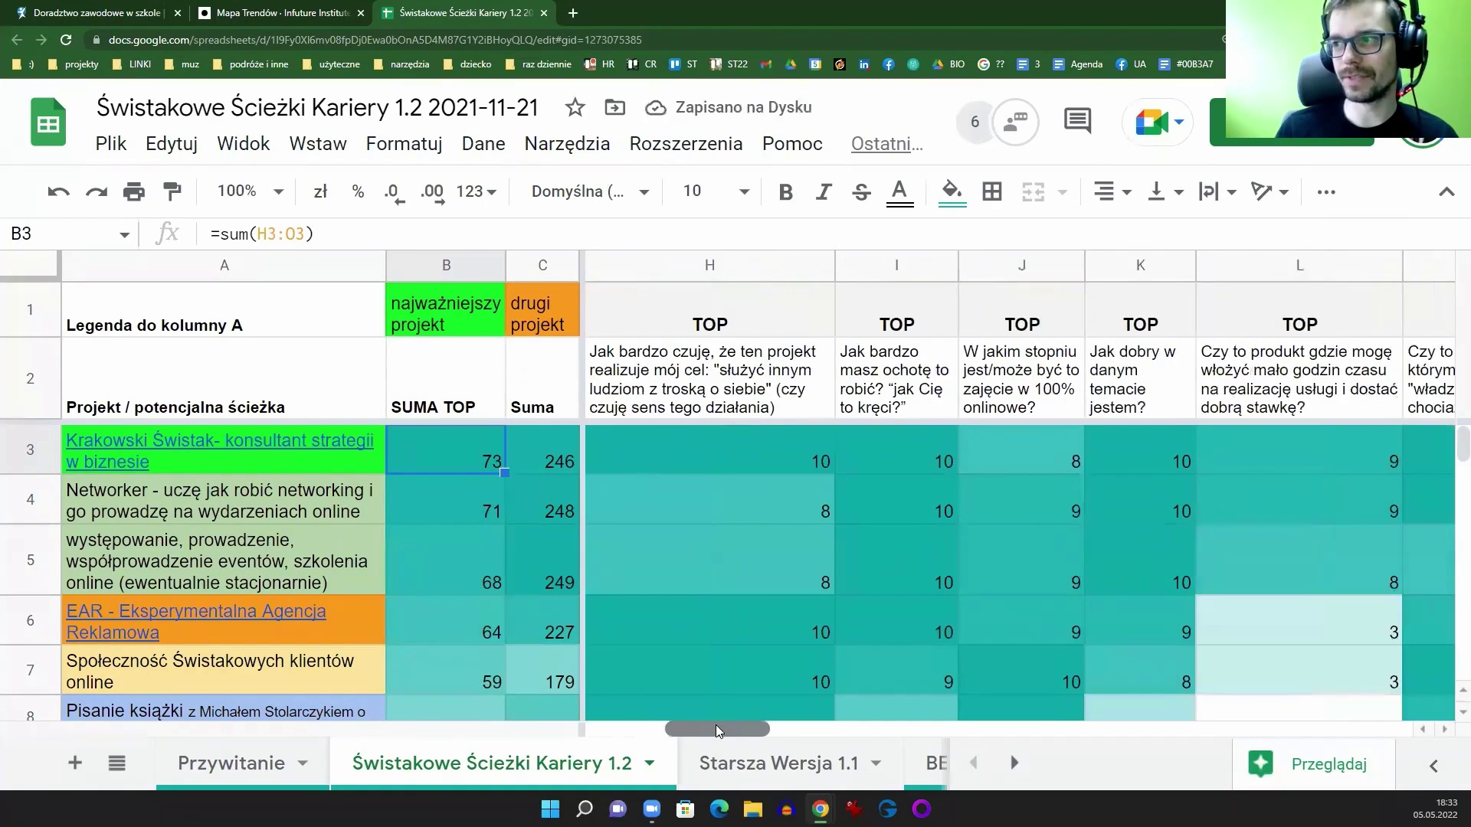
{"action": "scroll", "coordinate": [644, 729], "scroll_direction": "left", "scroll_amount": 3}
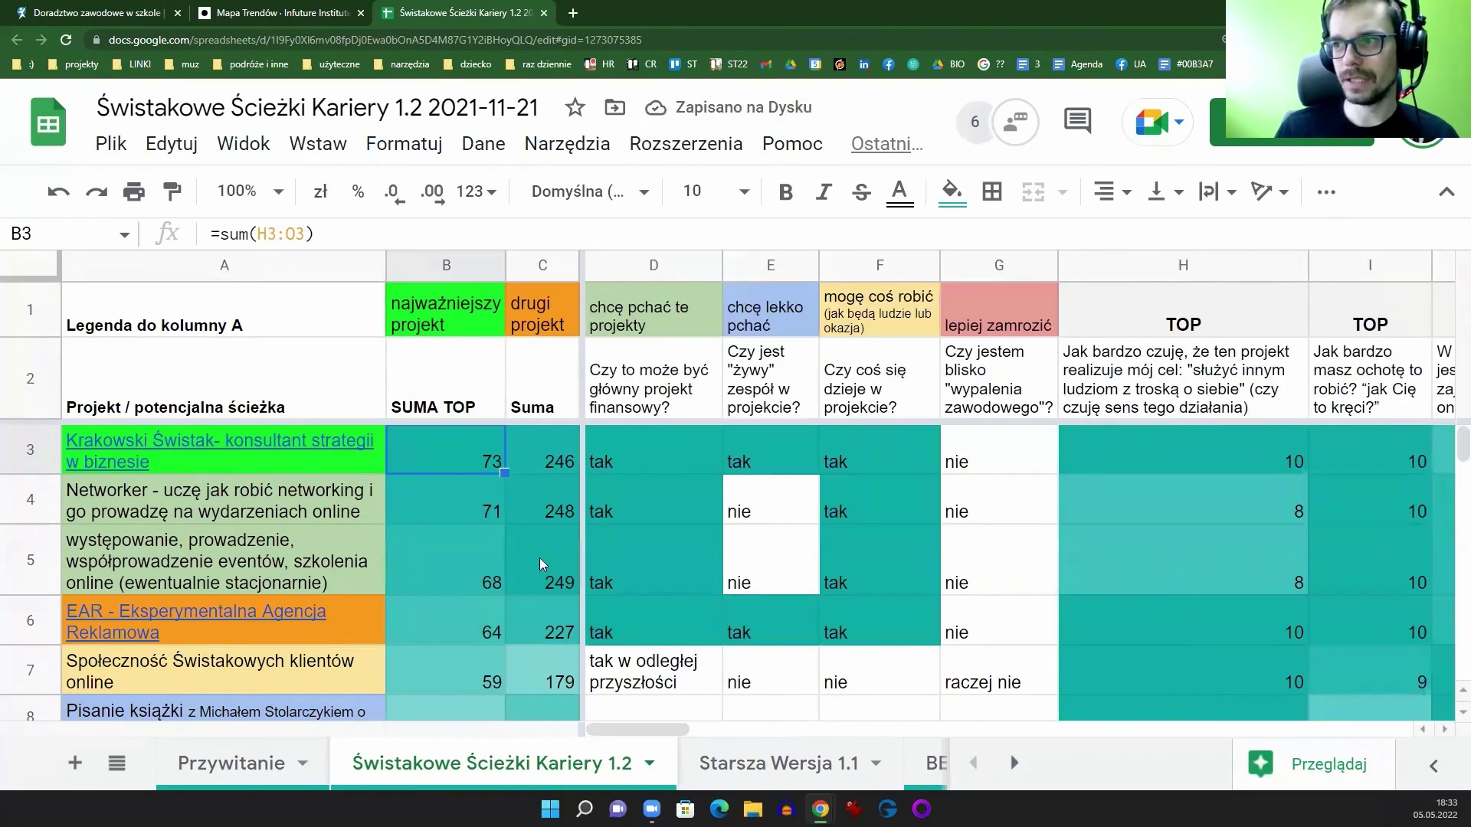
{"action": "left_click", "coordinate": [448, 265]}
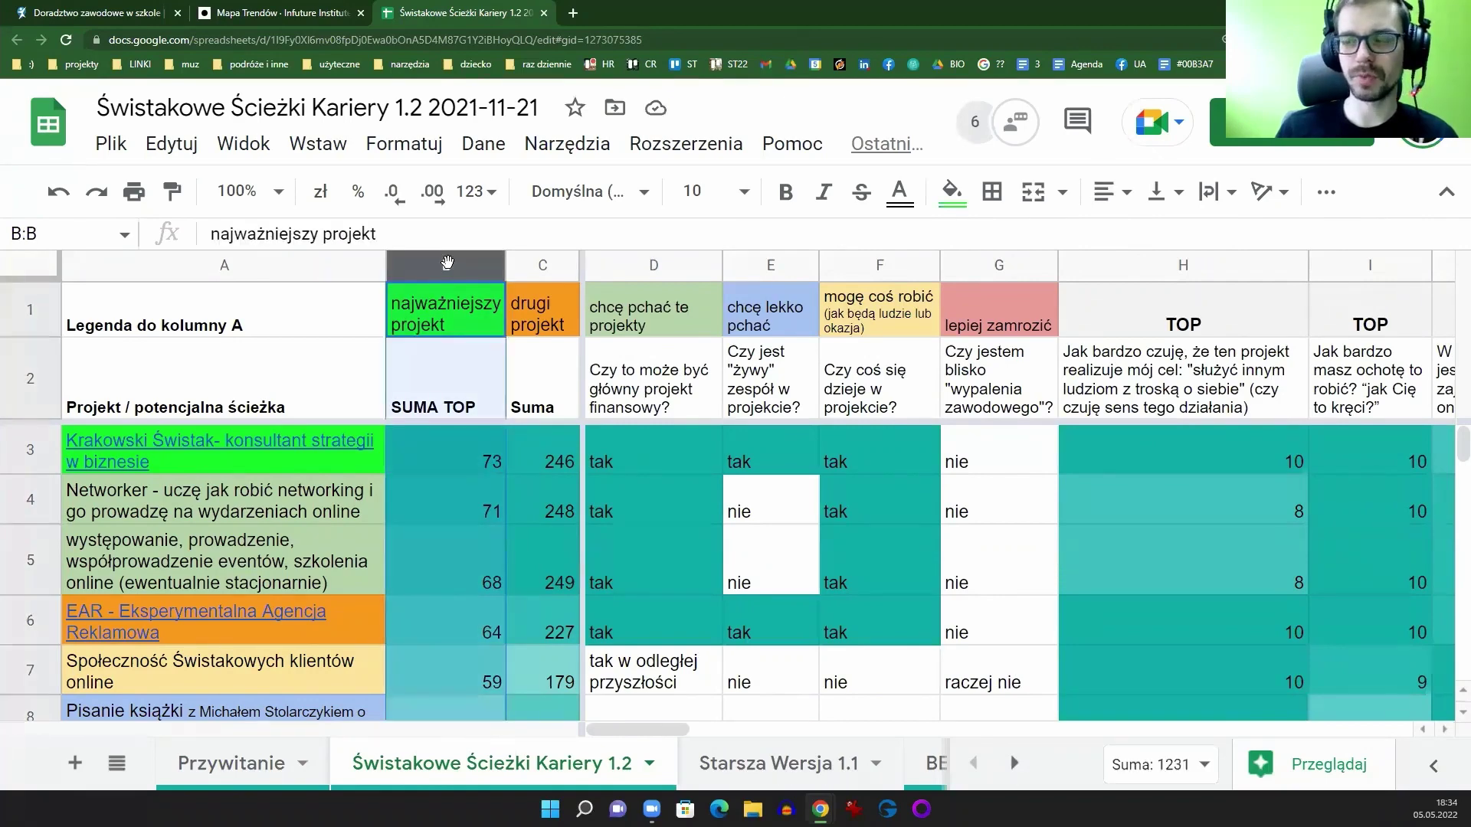
{"action": "left_click", "coordinate": [545, 266]}
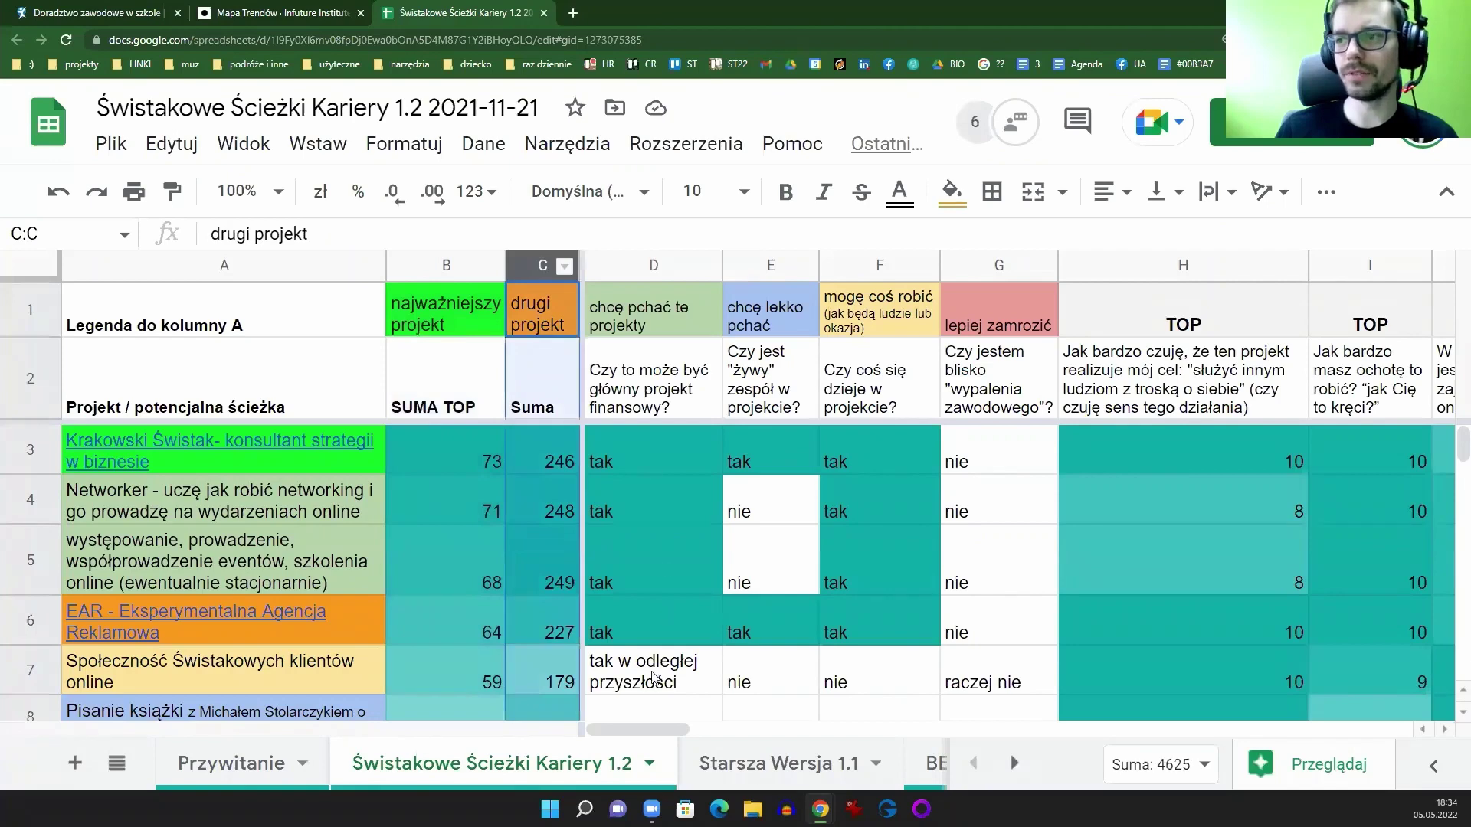
{"action": "left_click_drag", "start_coordinate": [631, 734], "coordinate": [669, 728]}
{"action": "left_click", "coordinate": [922, 264]}
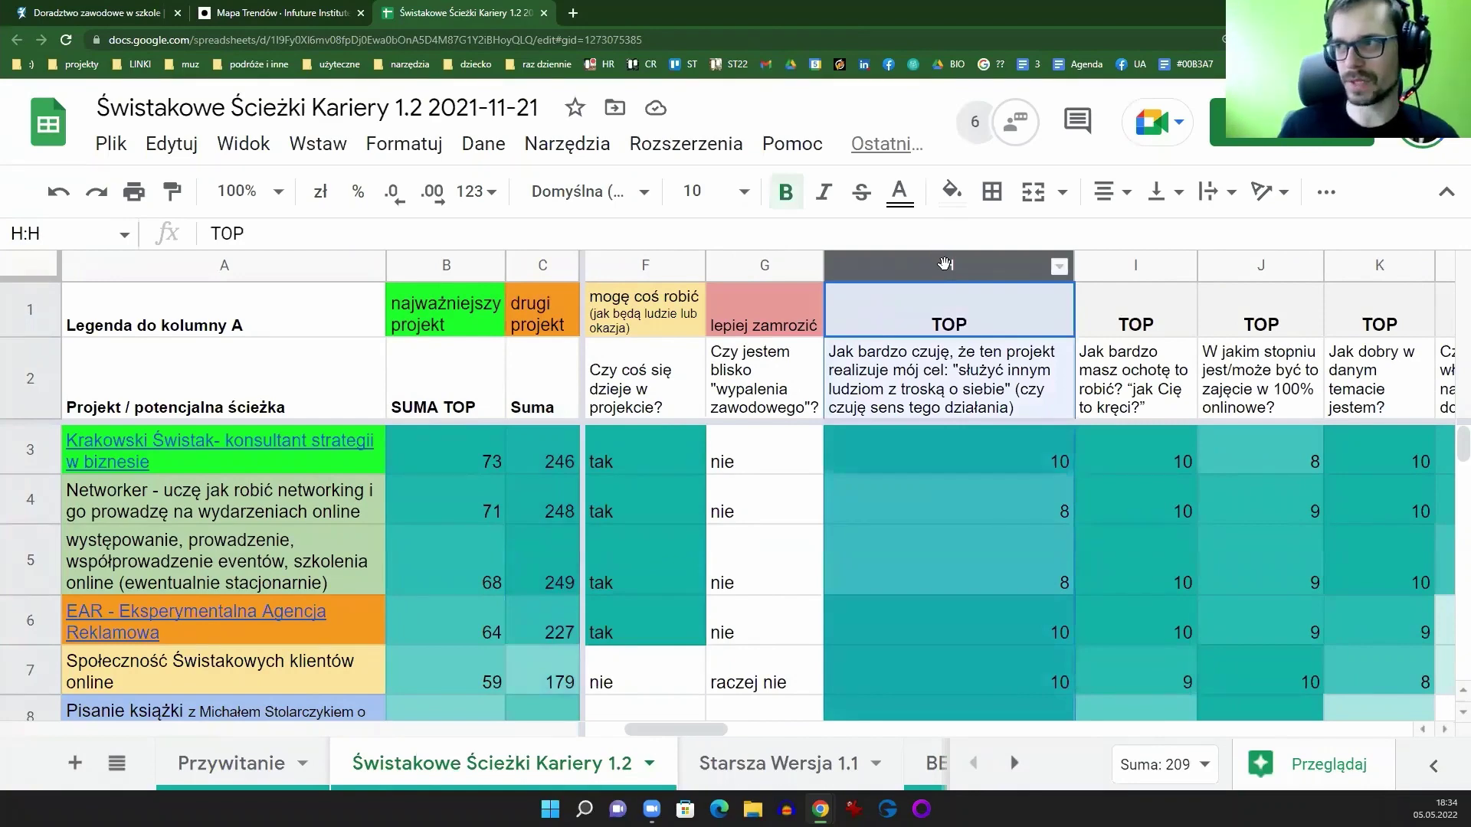
{"action": "key", "text": "shift+Right"}
{"action": "key", "text": "shift+Right"}
{"action": "key", "text": "shift+Right"}
{"action": "key", "text": "shift+Right"}
{"action": "key", "text": "shift+Right"}
{"action": "key", "text": "shift+Right"}
{"action": "key", "text": "shift+Right"}
{"action": "key", "text": "shift+Right"}
{"action": "key", "text": "shift+Right"}
{"action": "key", "text": "shift+Right"}
{"action": "key", "text": "shift+Right"}
{"action": "key", "text": "shift+Right"}
{"action": "key", "text": "shift+Right"}
{"action": "key", "text": "shift+Right"}
{"action": "key", "text": "shift+Right"}
{"action": "key", "text": "shift+Right"}
{"action": "key", "text": "shift+Right"}
{"action": "key", "text": "shift+Right"}
{"action": "key", "text": "shift+Right"}
{"action": "key", "text": "shift+Right"}
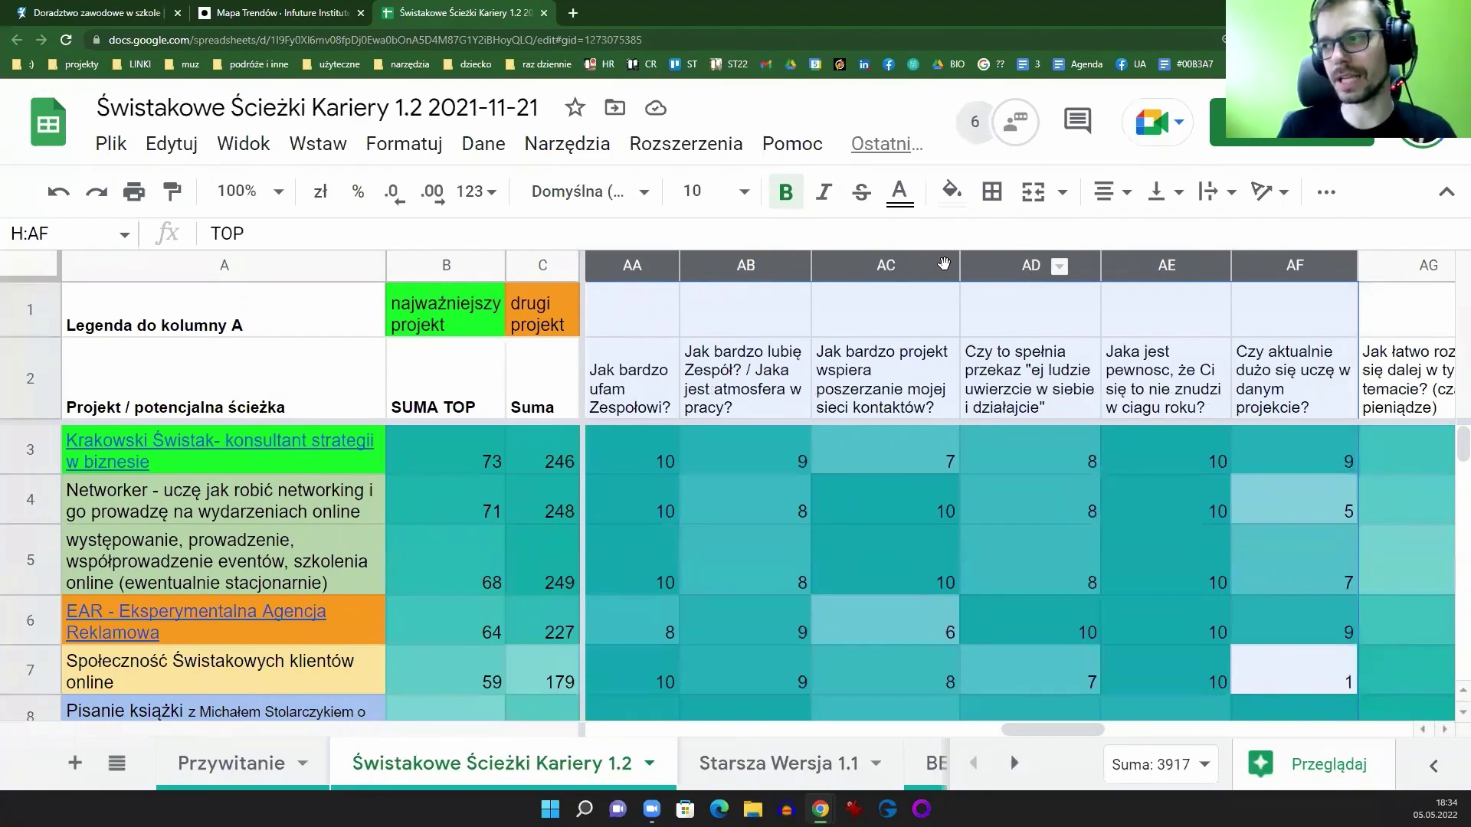
{"action": "key", "text": "shift+Left"}
{"action": "key", "text": "shift+Left"}
{"action": "key", "text": "shift+Left"}
{"action": "key", "text": "shift+Left"}
{"action": "key", "text": "shift+Left"}
{"action": "key", "text": "shift+Left"}
{"action": "key", "text": "shift+Left"}
{"action": "key", "text": "shift+Left"}
{"action": "key", "text": "shift+Left"}
{"action": "key", "text": "shift+Left"}
{"action": "key", "text": "shift+Left"}
{"action": "key", "text": "shift+Left"}
{"action": "key", "text": "shift+Left"}
{"action": "key", "text": "shift+Left"}
{"action": "key", "text": "shift+Left"}
{"action": "key", "text": "shift+Left"}
{"action": "key", "text": "shift+Left"}
{"action": "key", "text": "shift+Left"}
{"action": "key", "text": "shift+Left"}
{"action": "key", "text": "shift+Left"}
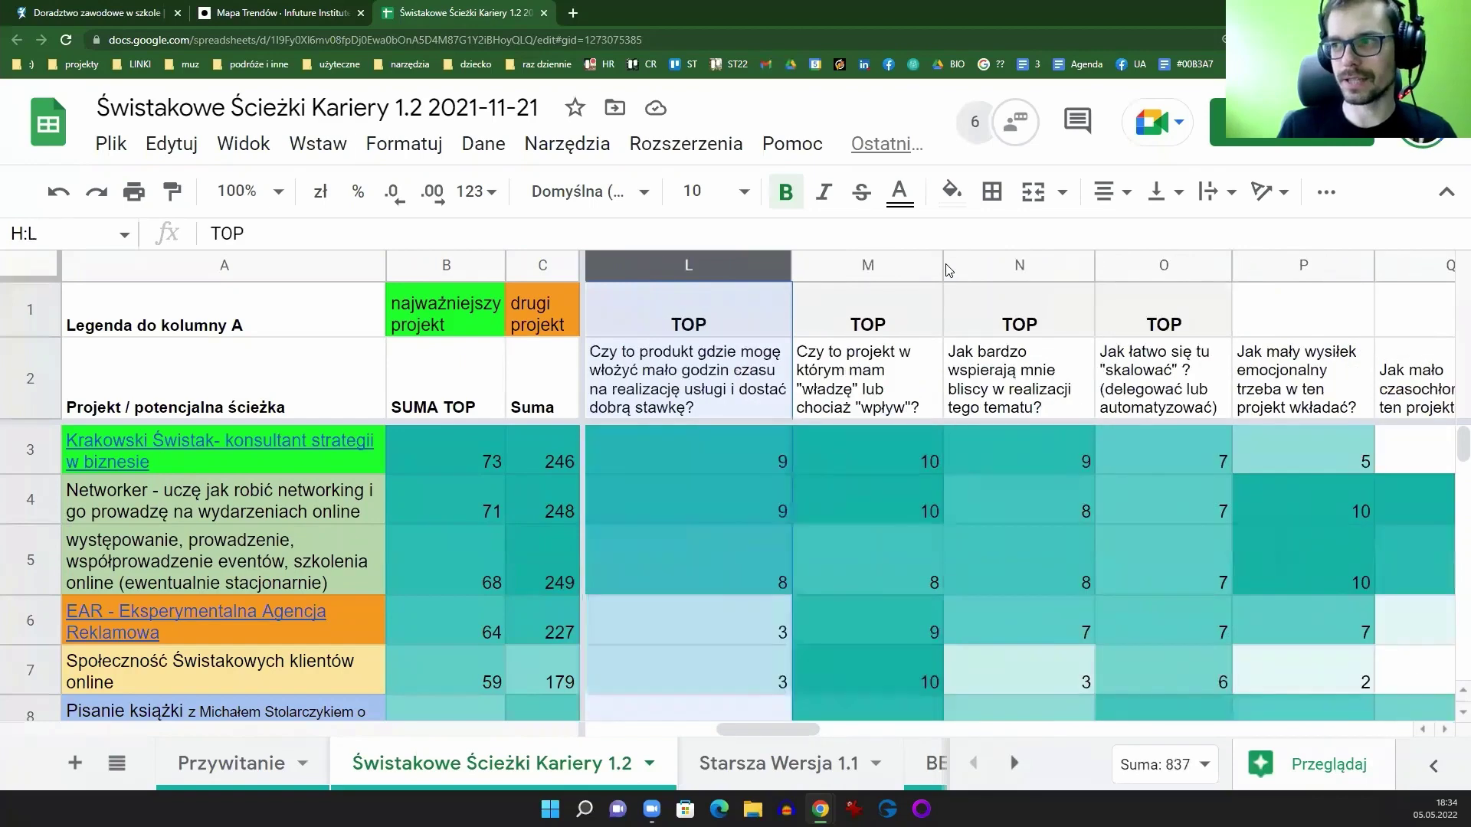
{"action": "key", "text": "shift+Left"}
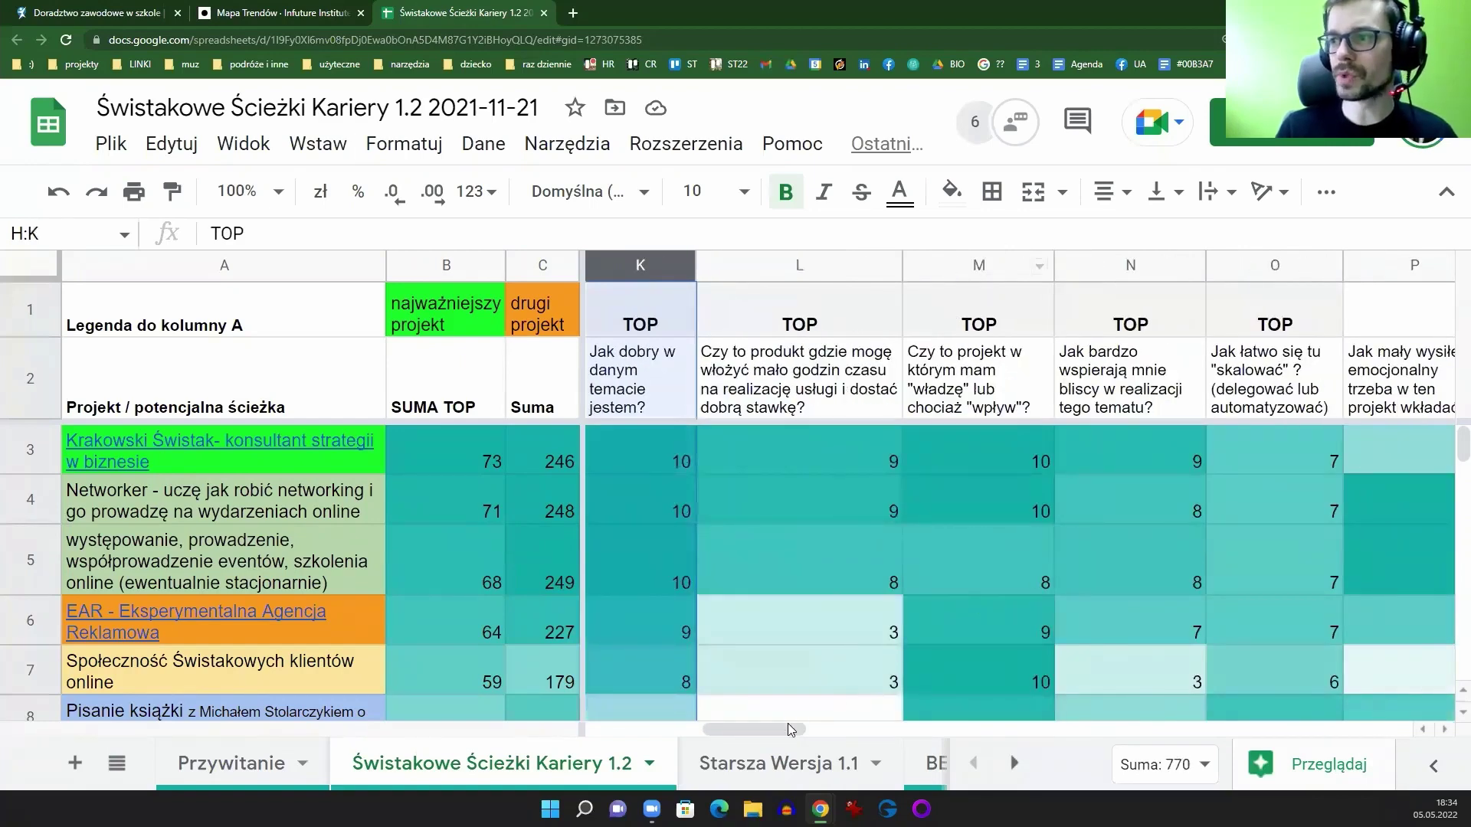
{"action": "left_click_drag", "start_coordinate": [789, 728], "coordinate": [656, 727]}
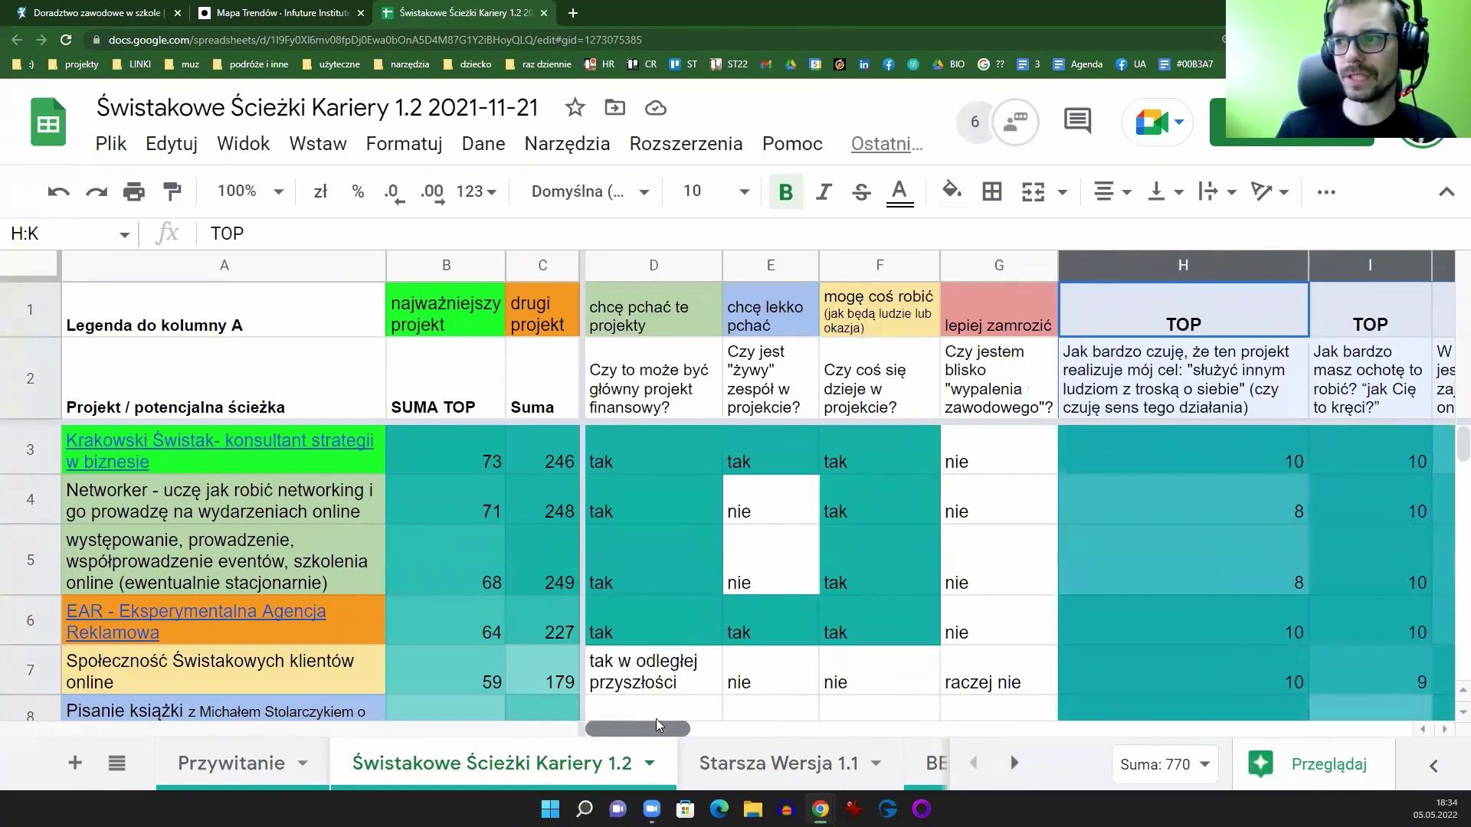
{"action": "left_click", "coordinate": [657, 262]}
{"action": "left_click", "coordinate": [666, 452]}
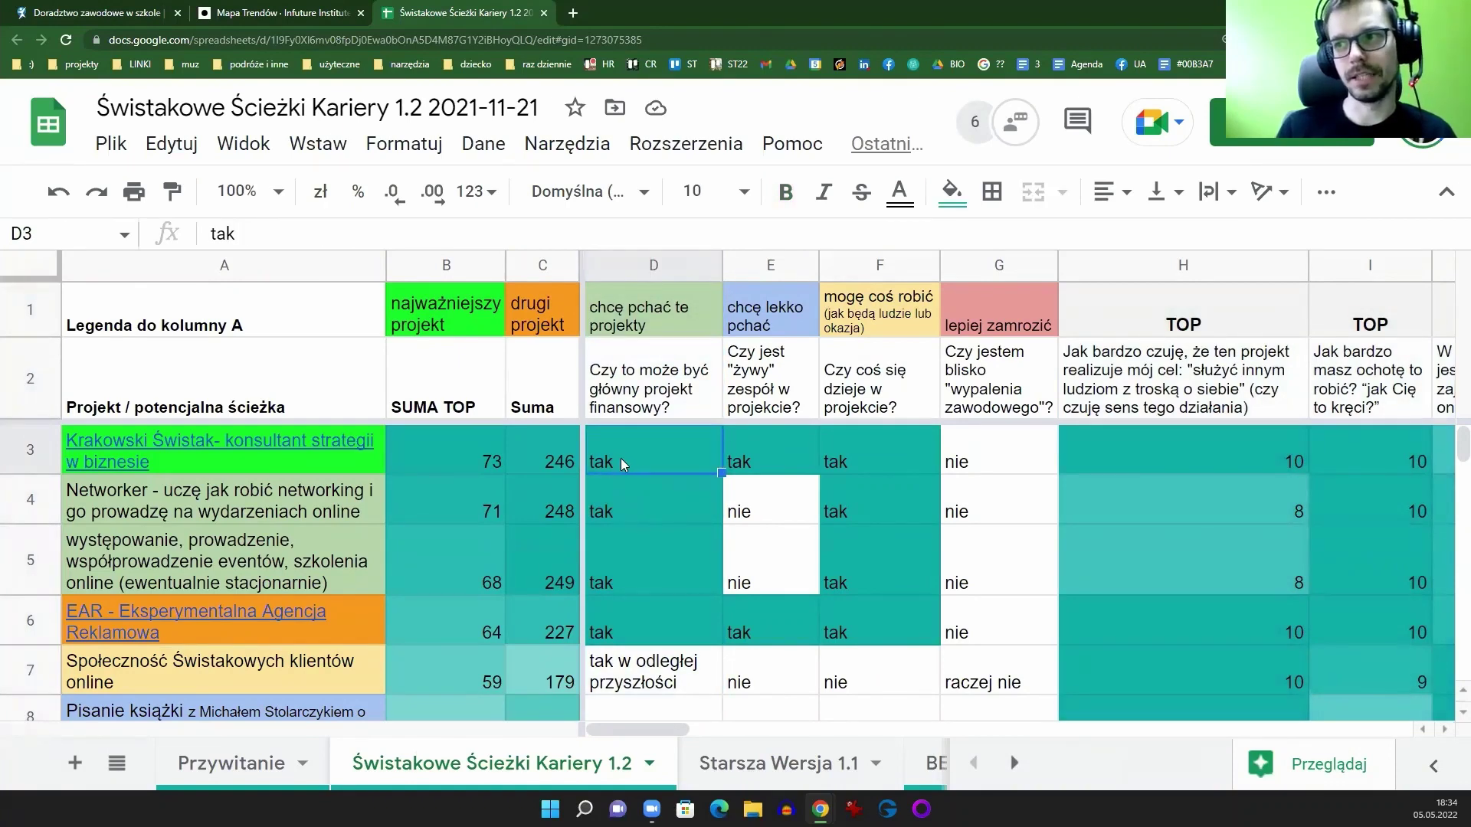
Step: Hide the menus, then inspect the SUMA TOP and Suma columns, cells B3 and H3, and question D2
{"action": "left_click", "coordinate": [1447, 192]}
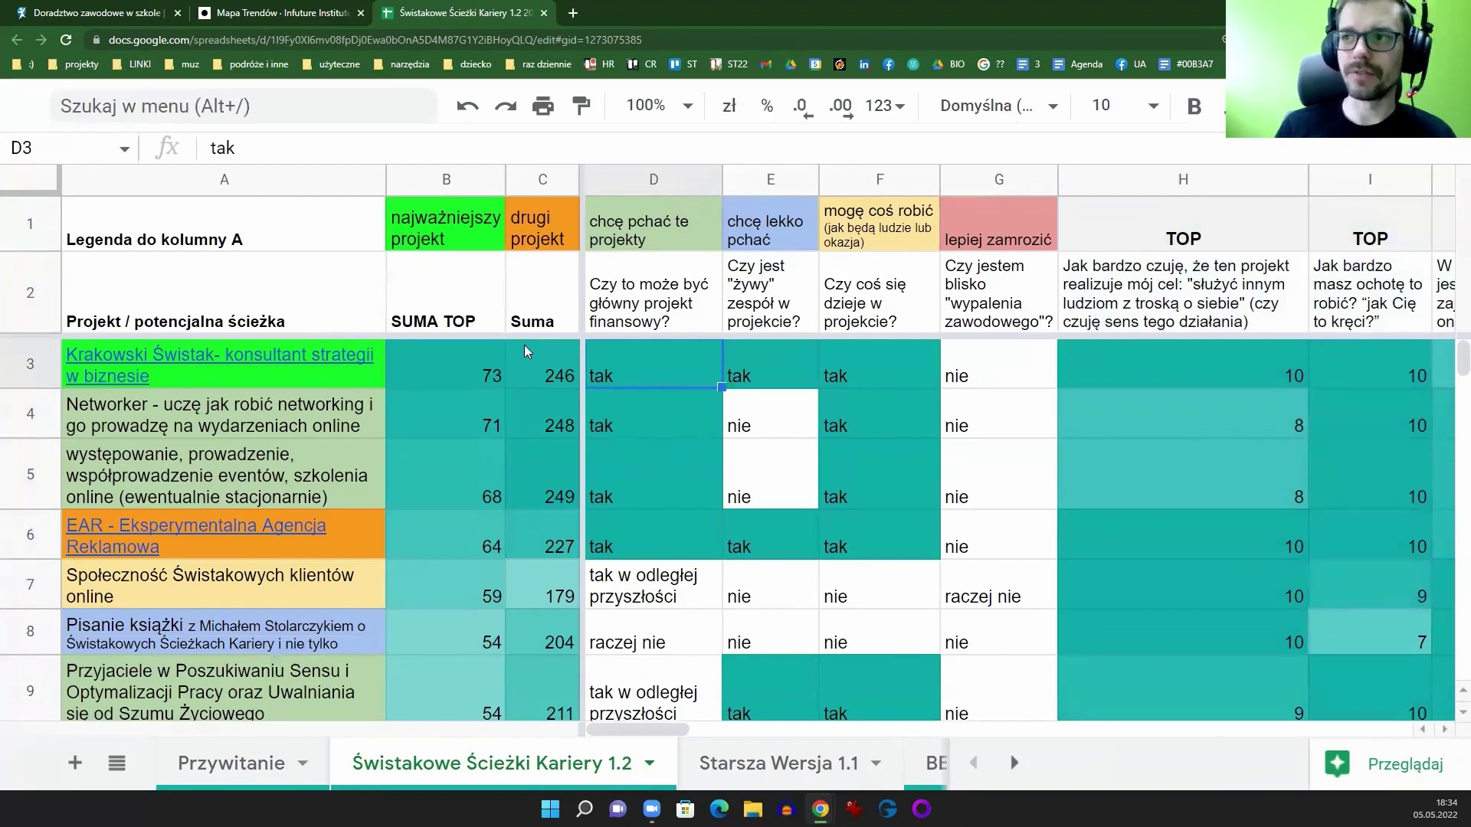
{"action": "left_click", "coordinate": [441, 180]}
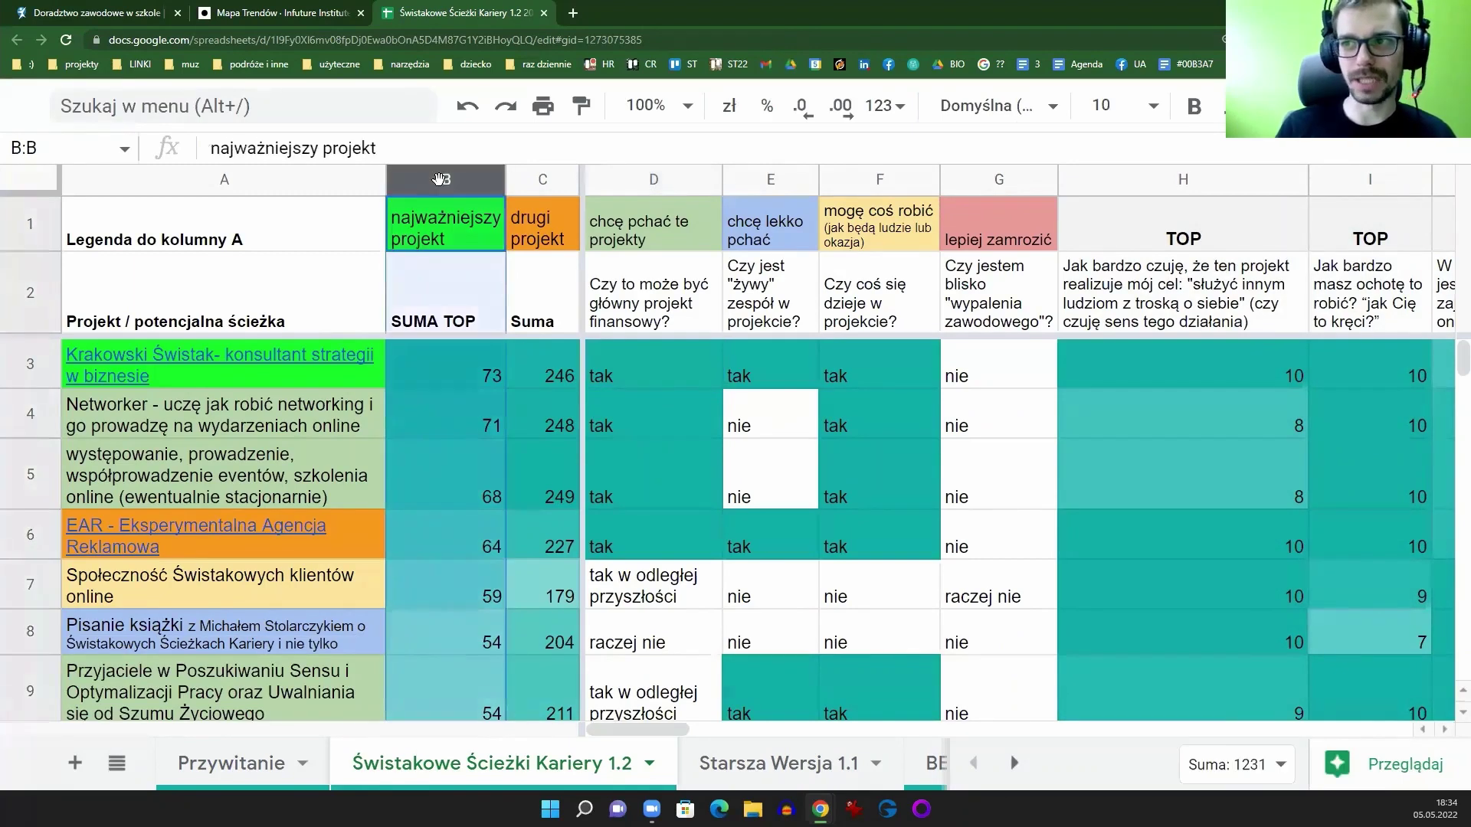
{"action": "left_click", "coordinate": [440, 369]}
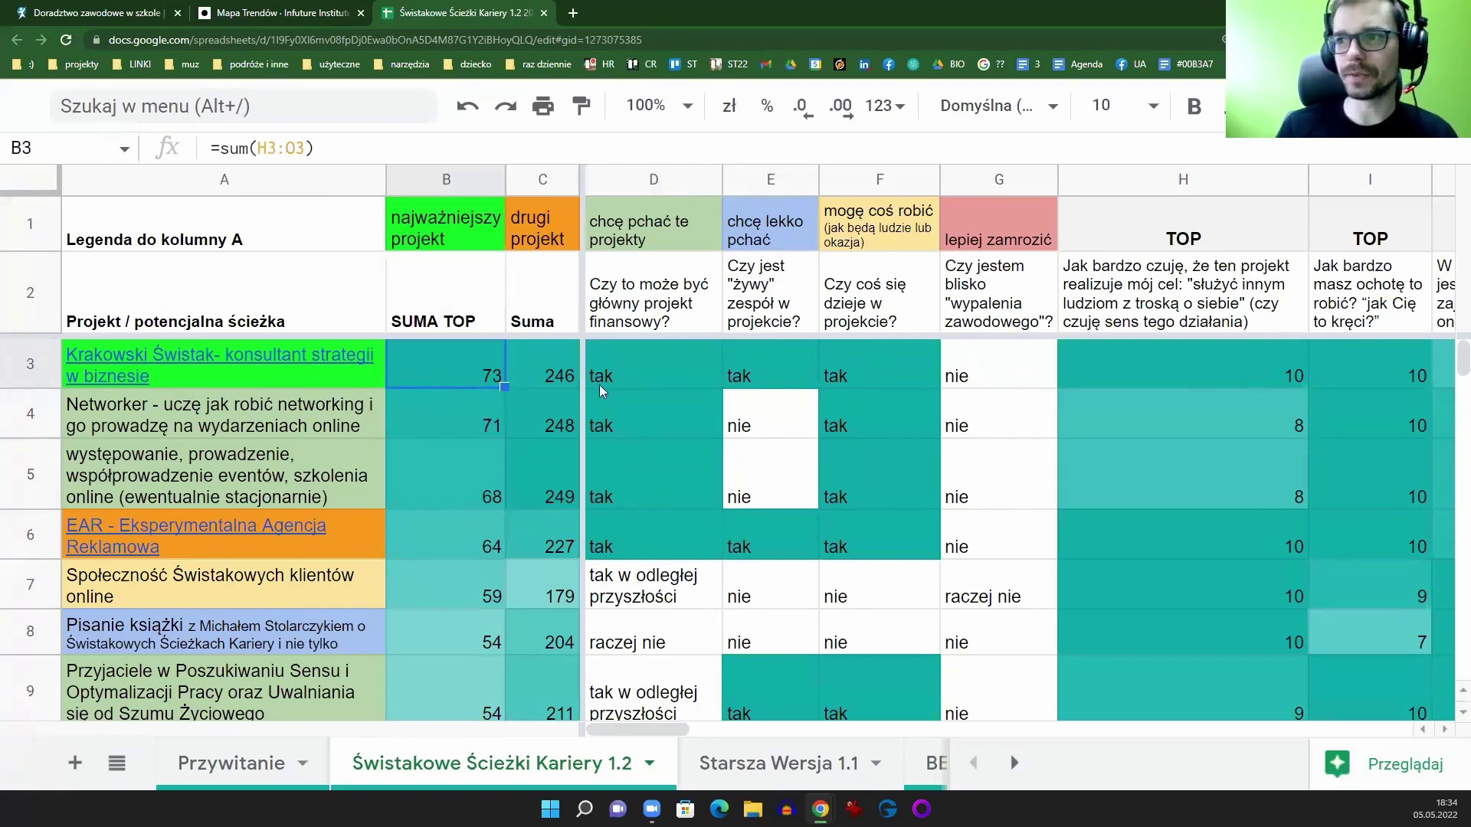
{"action": "left_click", "coordinate": [542, 181]}
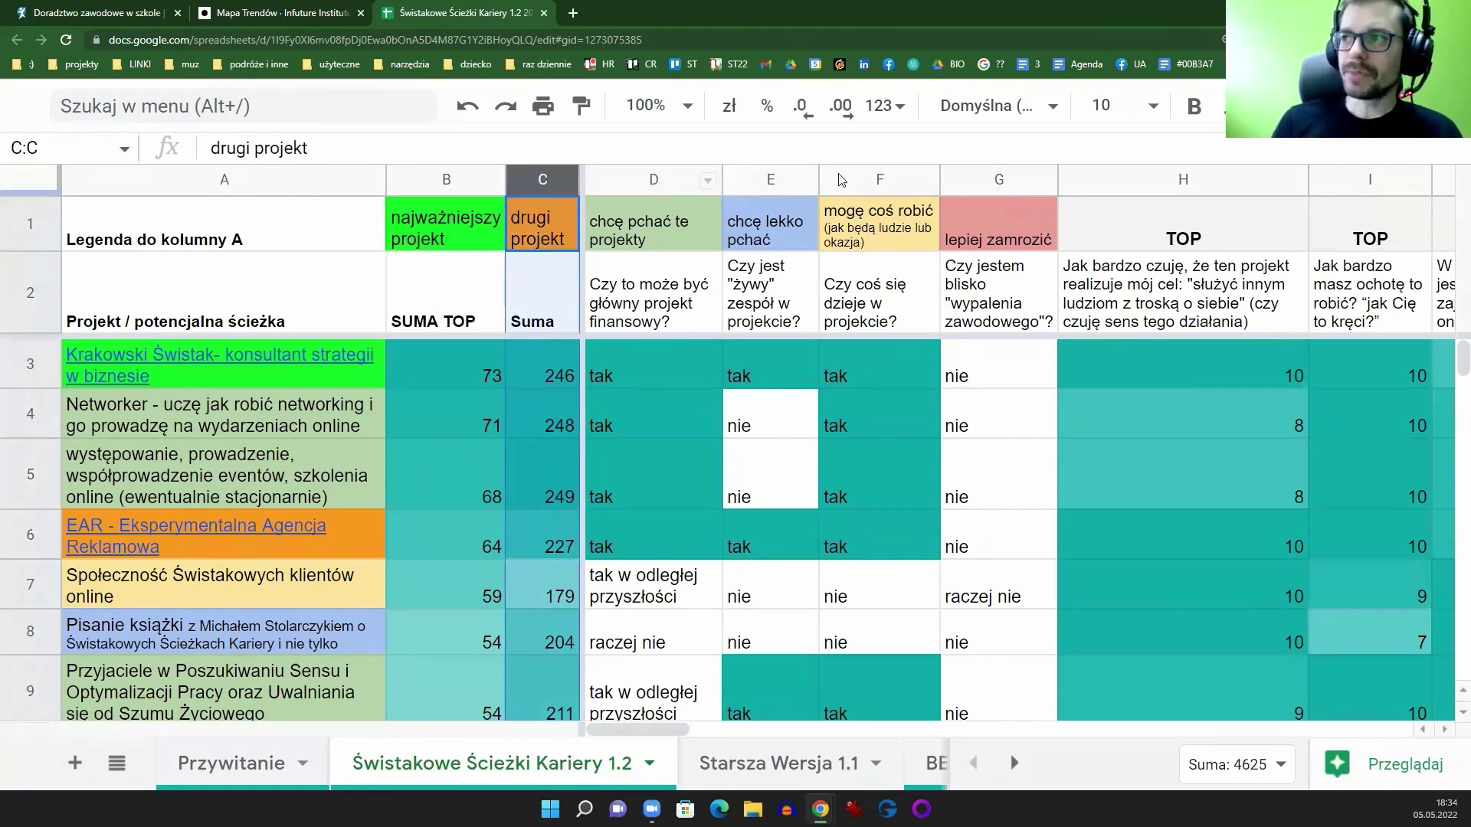
{"action": "left_click", "coordinate": [1078, 380]}
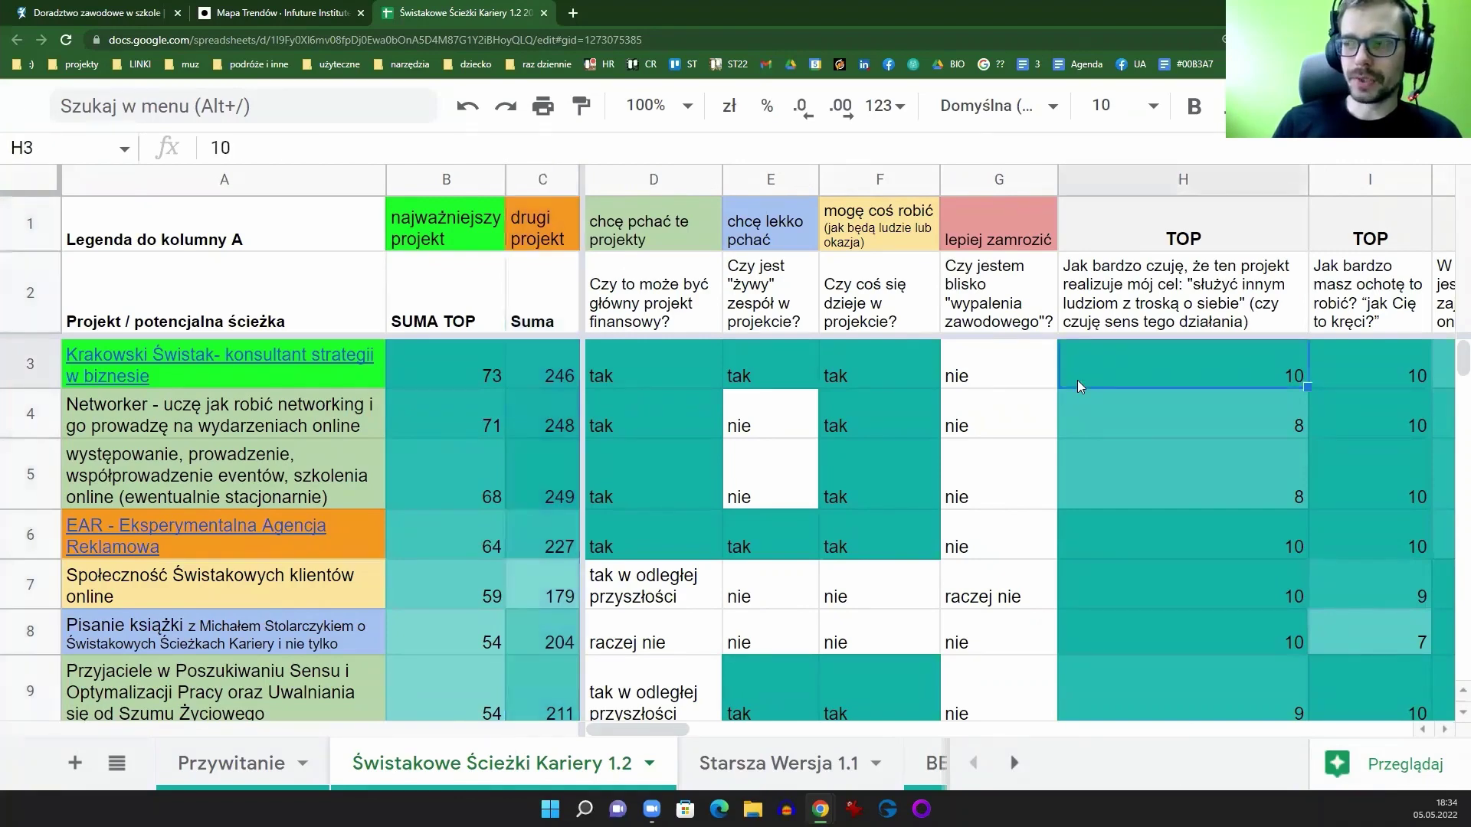
{"action": "left_click_drag", "start_coordinate": [640, 181], "coordinate": [1000, 201]}
{"action": "left_click", "coordinate": [677, 301]}
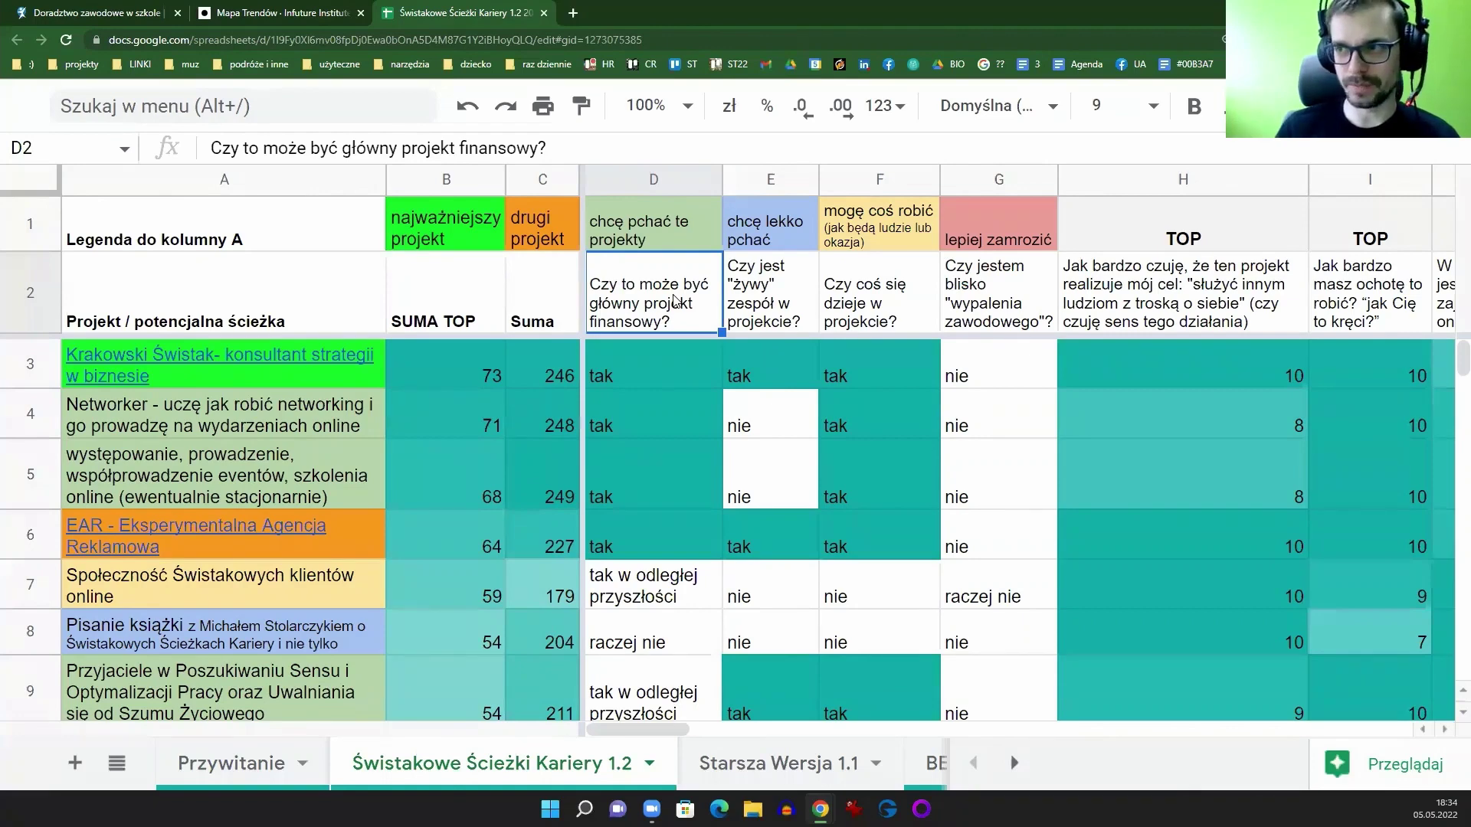
{"action": "left_click", "coordinate": [653, 178]}
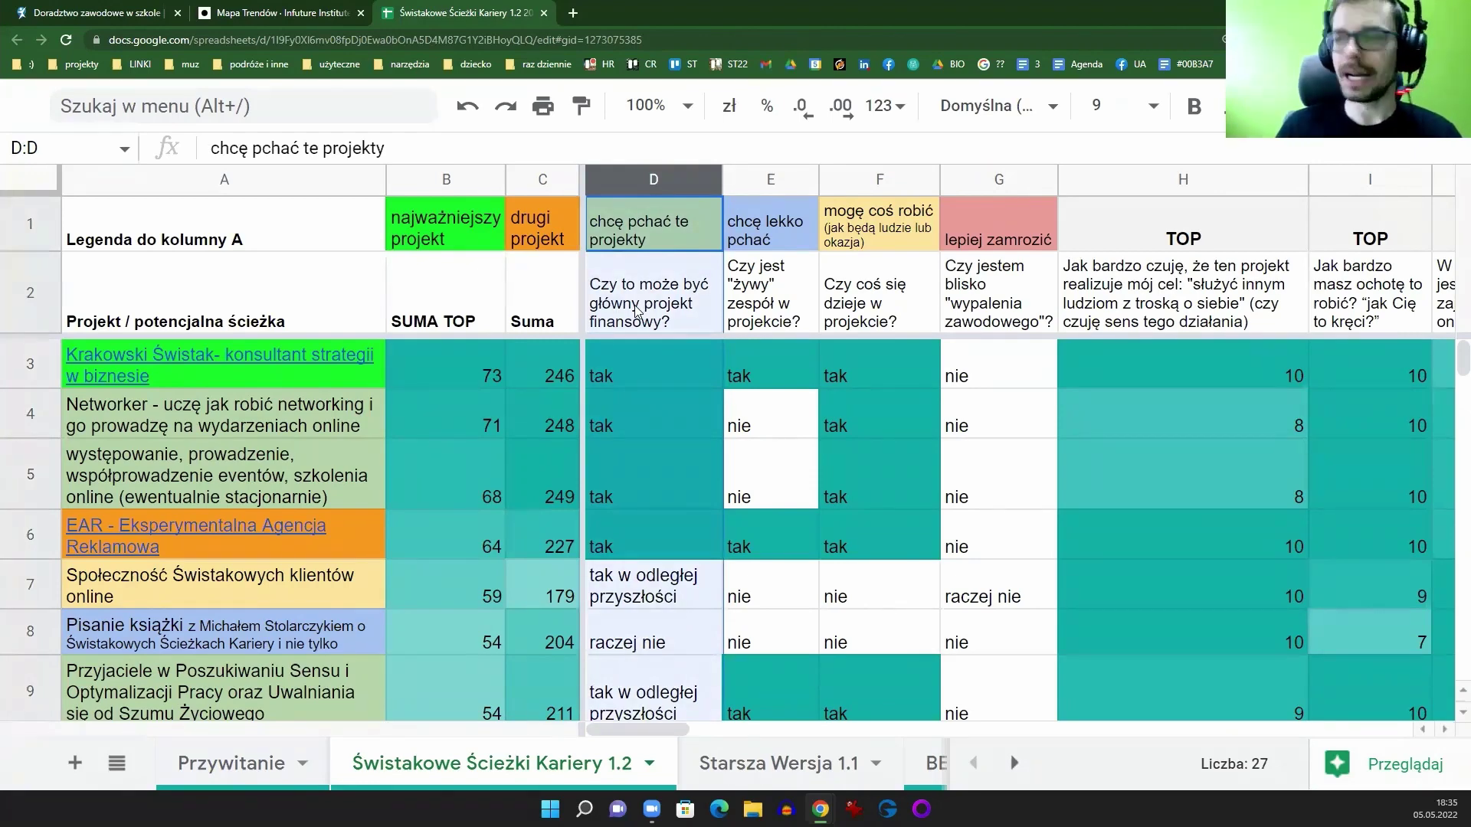
{"action": "scroll", "coordinate": [670, 322], "scroll_direction": "down", "scroll_amount": 5}
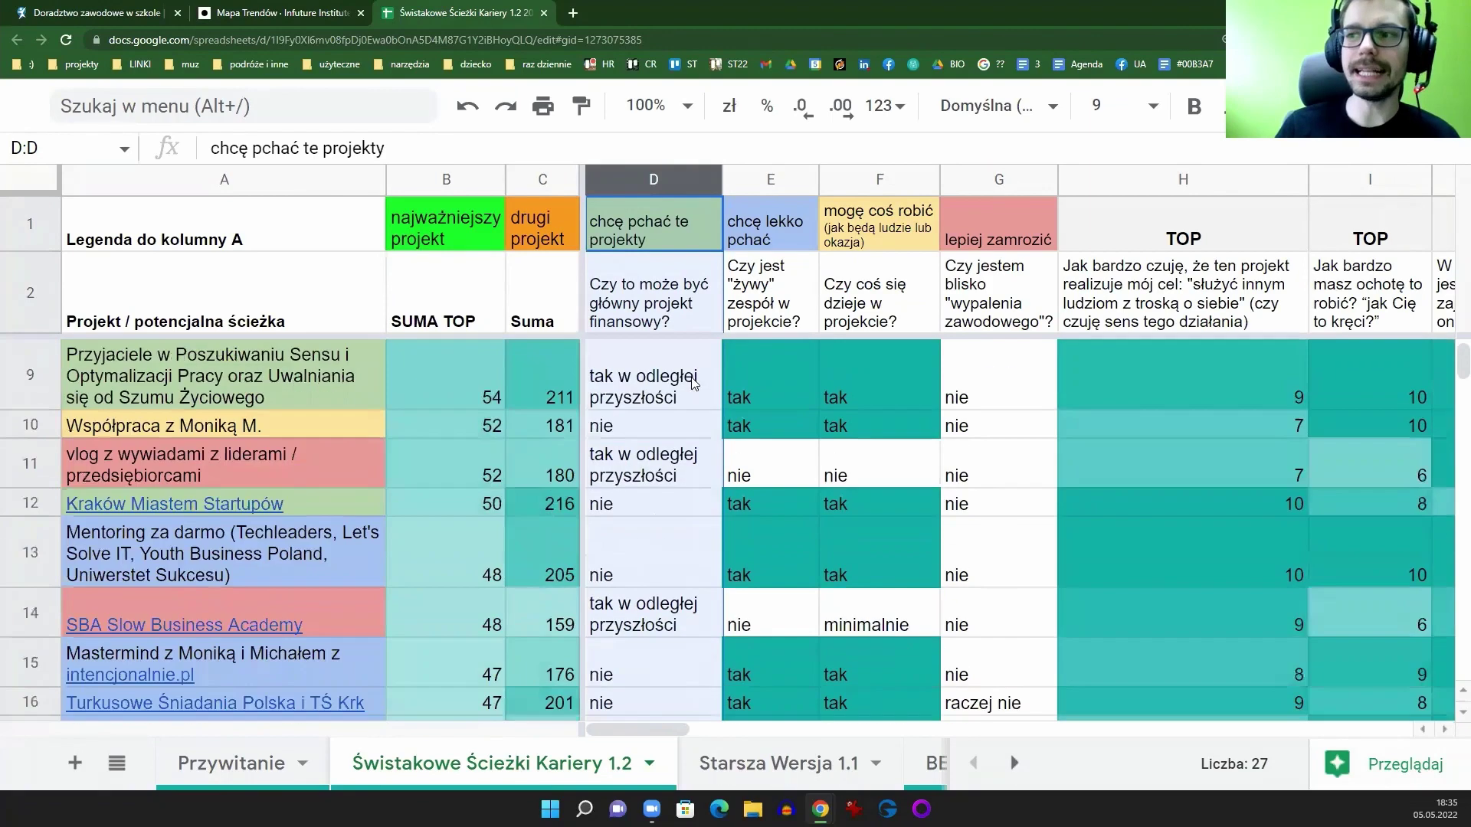
{"action": "scroll", "coordinate": [686, 528], "scroll_direction": "down", "scroll_amount": 2}
{"action": "scroll", "coordinate": [682, 490], "scroll_direction": "up", "scroll_amount": 8}
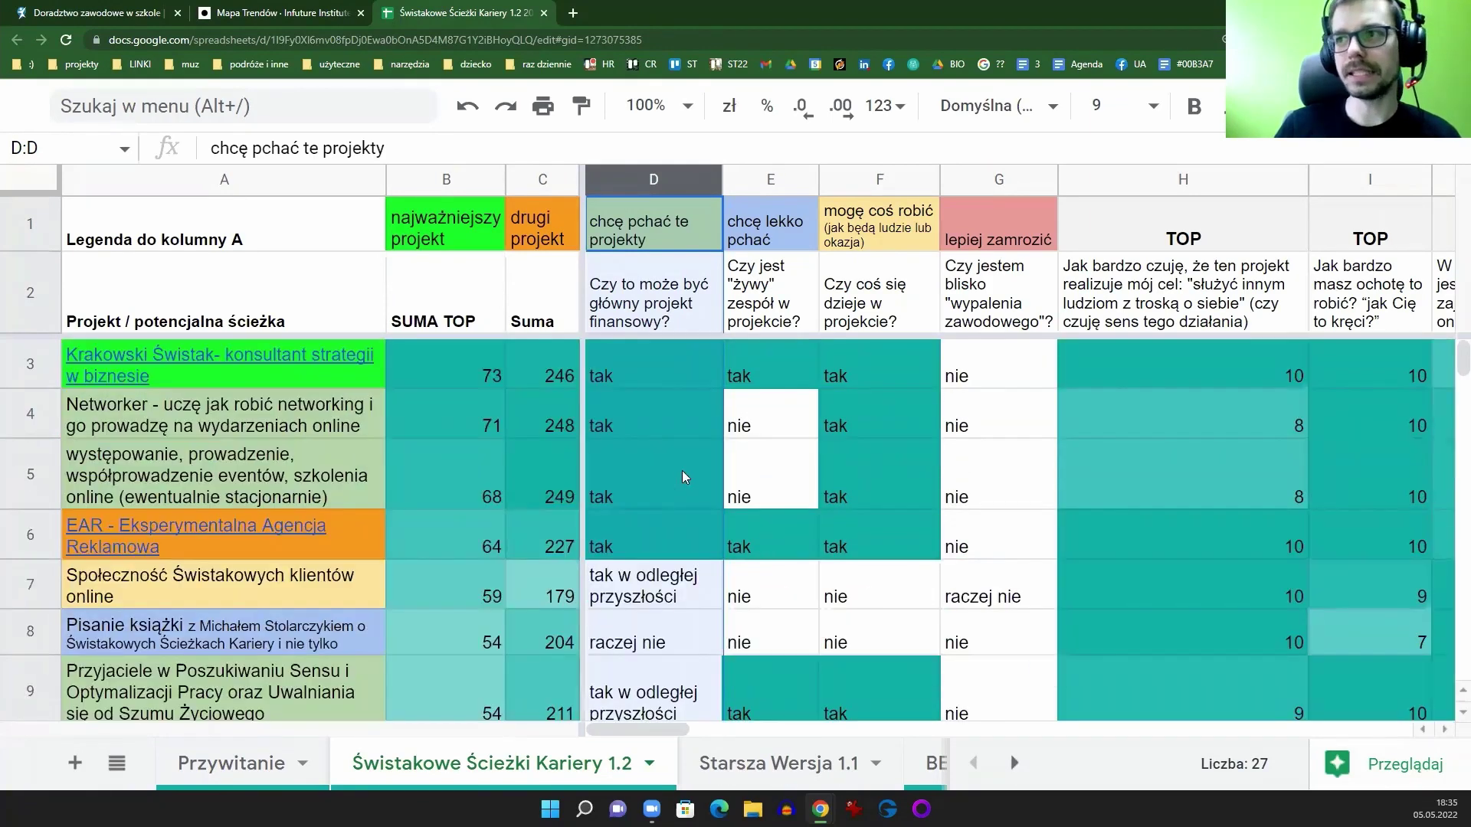
{"action": "left_click", "coordinate": [651, 293]}
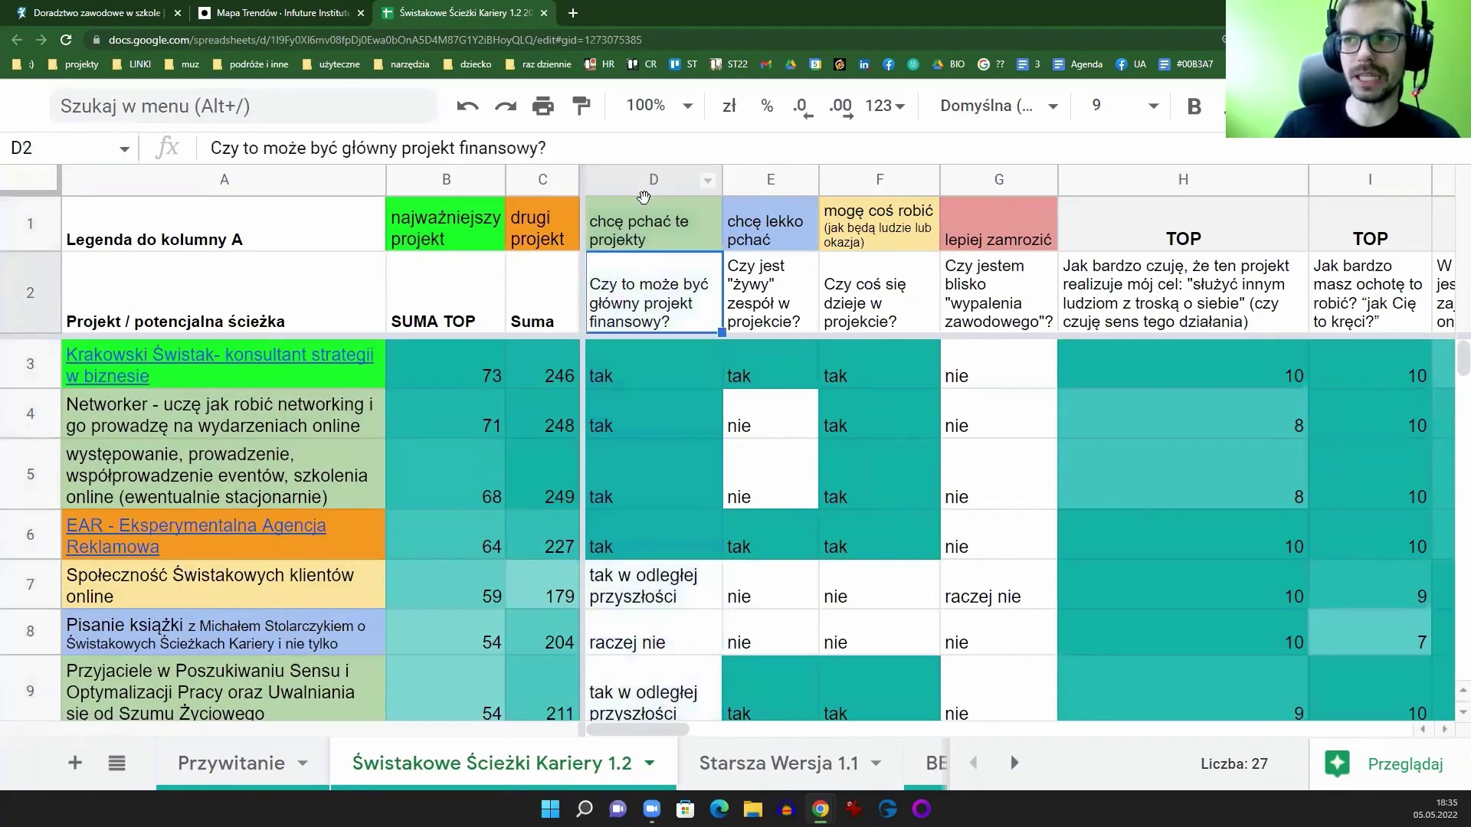
{"action": "left_click", "coordinate": [646, 182]}
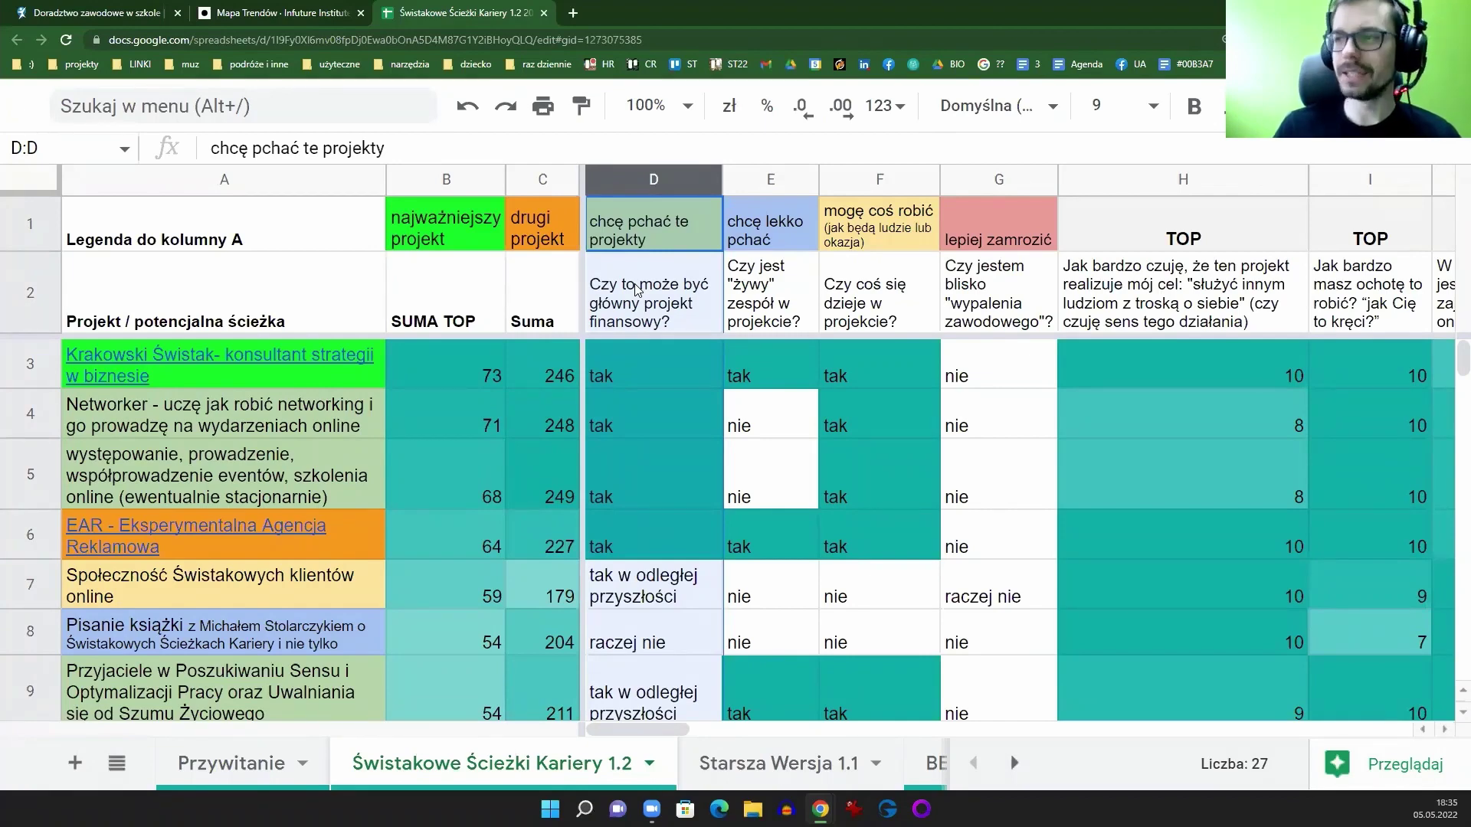
{"action": "scroll", "coordinate": [679, 501], "scroll_direction": "down", "scroll_amount": 10}
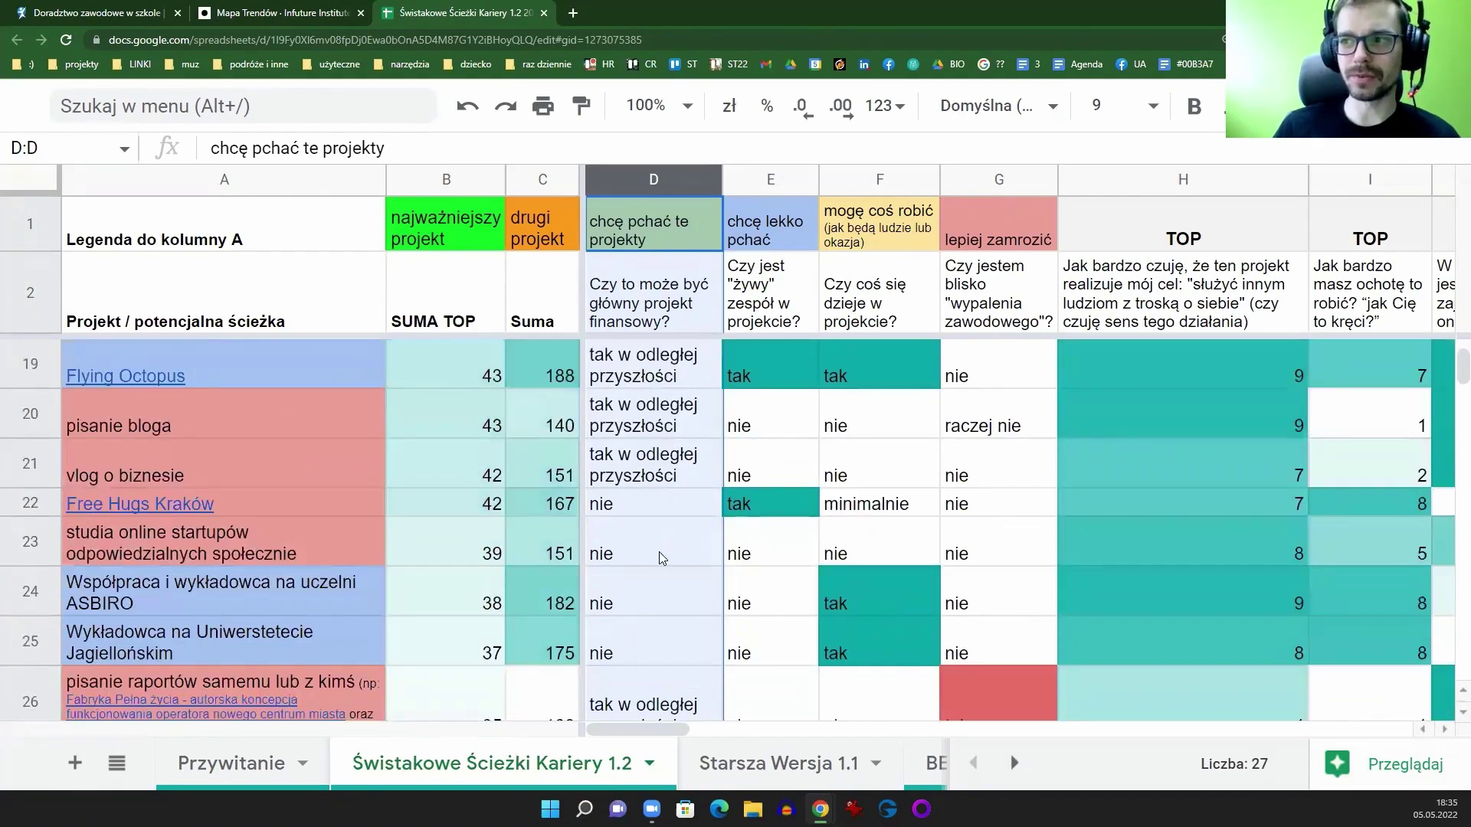
{"action": "scroll", "coordinate": [659, 551], "scroll_direction": "down", "scroll_amount": 4}
{"action": "scroll", "coordinate": [659, 552], "scroll_direction": "up", "scroll_amount": 14}
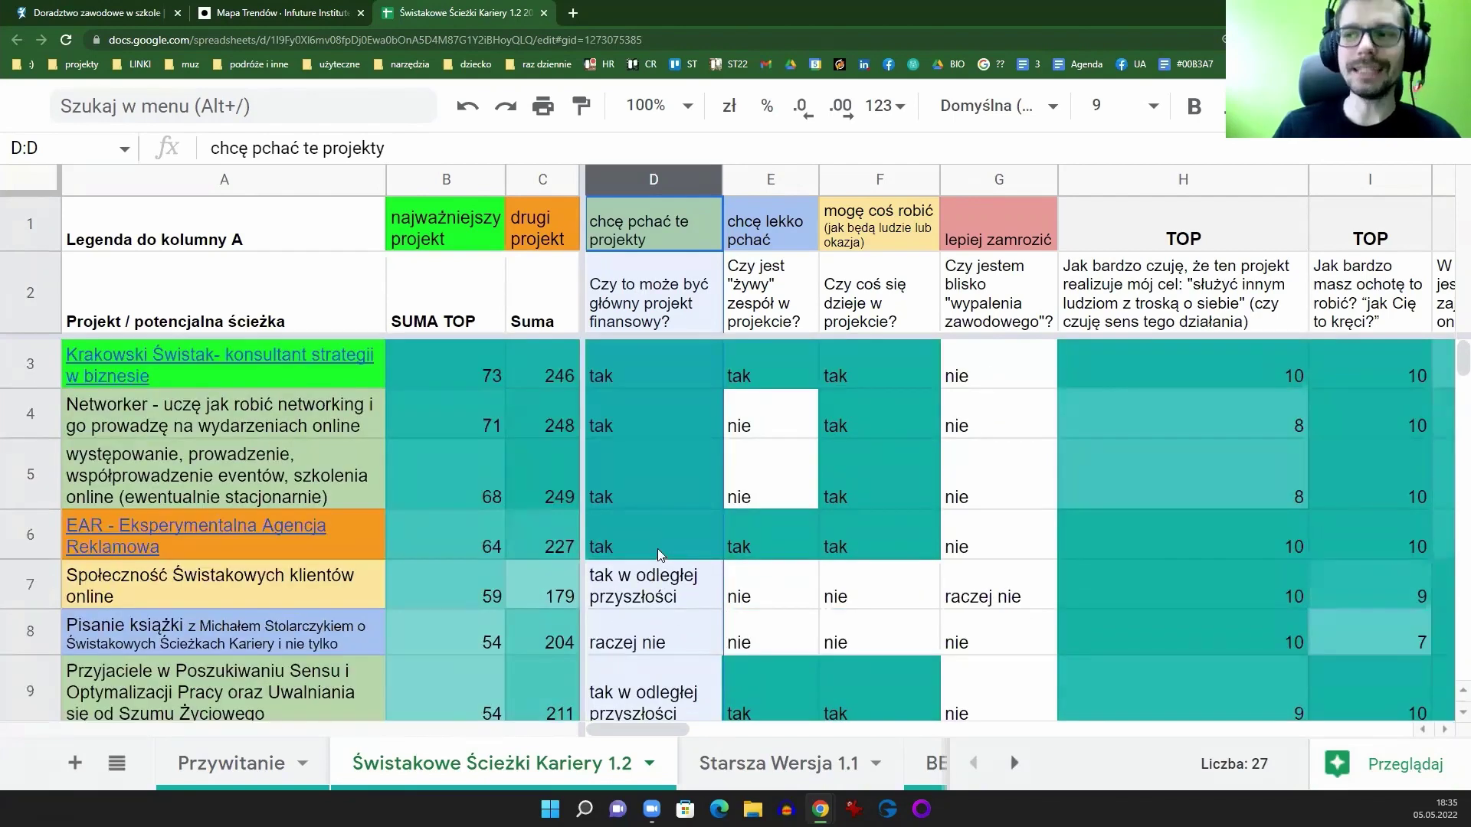
{"action": "scroll", "coordinate": [676, 520], "scroll_direction": "down", "scroll_amount": 9}
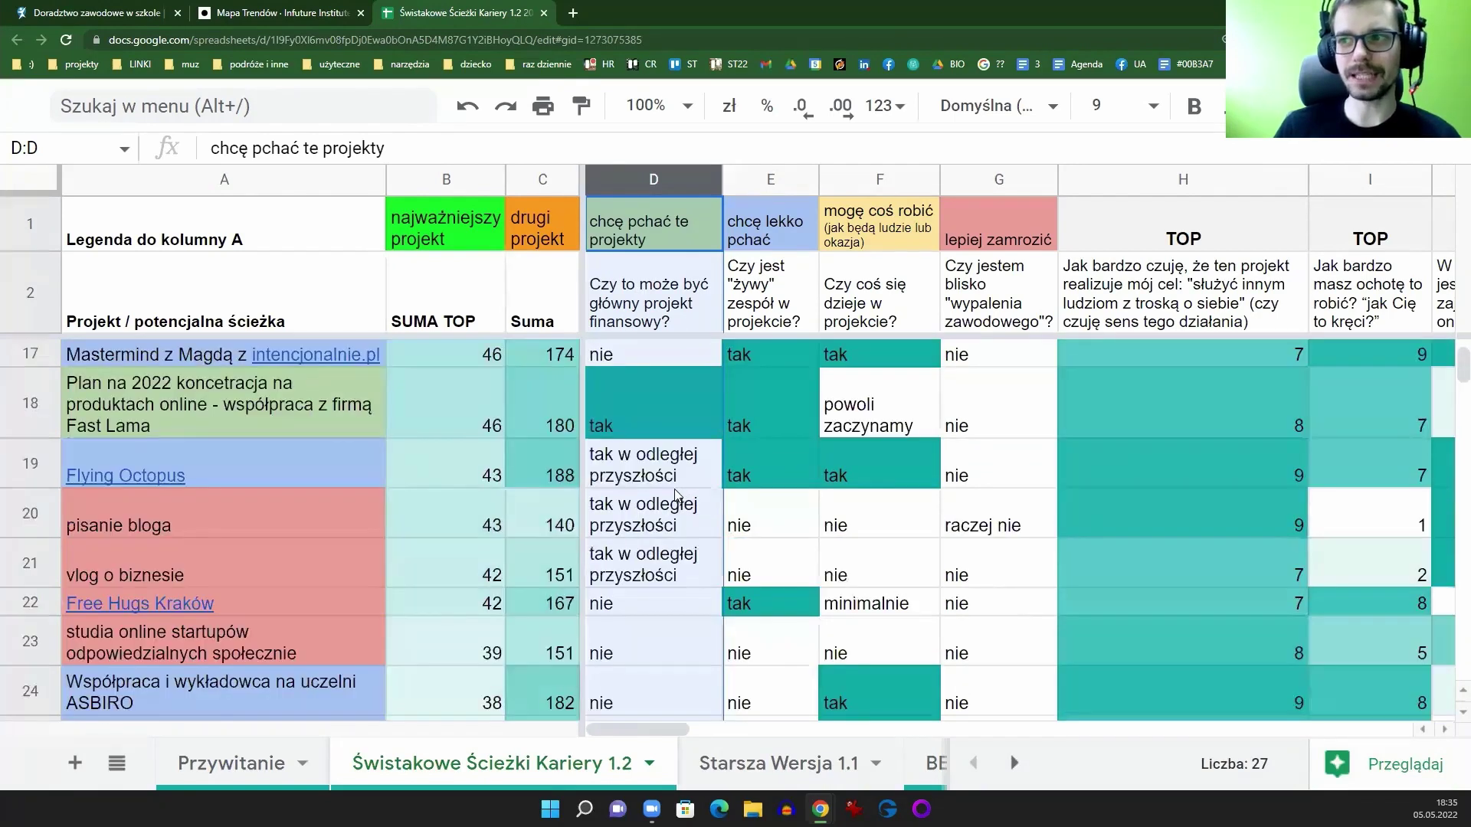
{"action": "scroll", "coordinate": [676, 495], "scroll_direction": "up", "scroll_amount": 9}
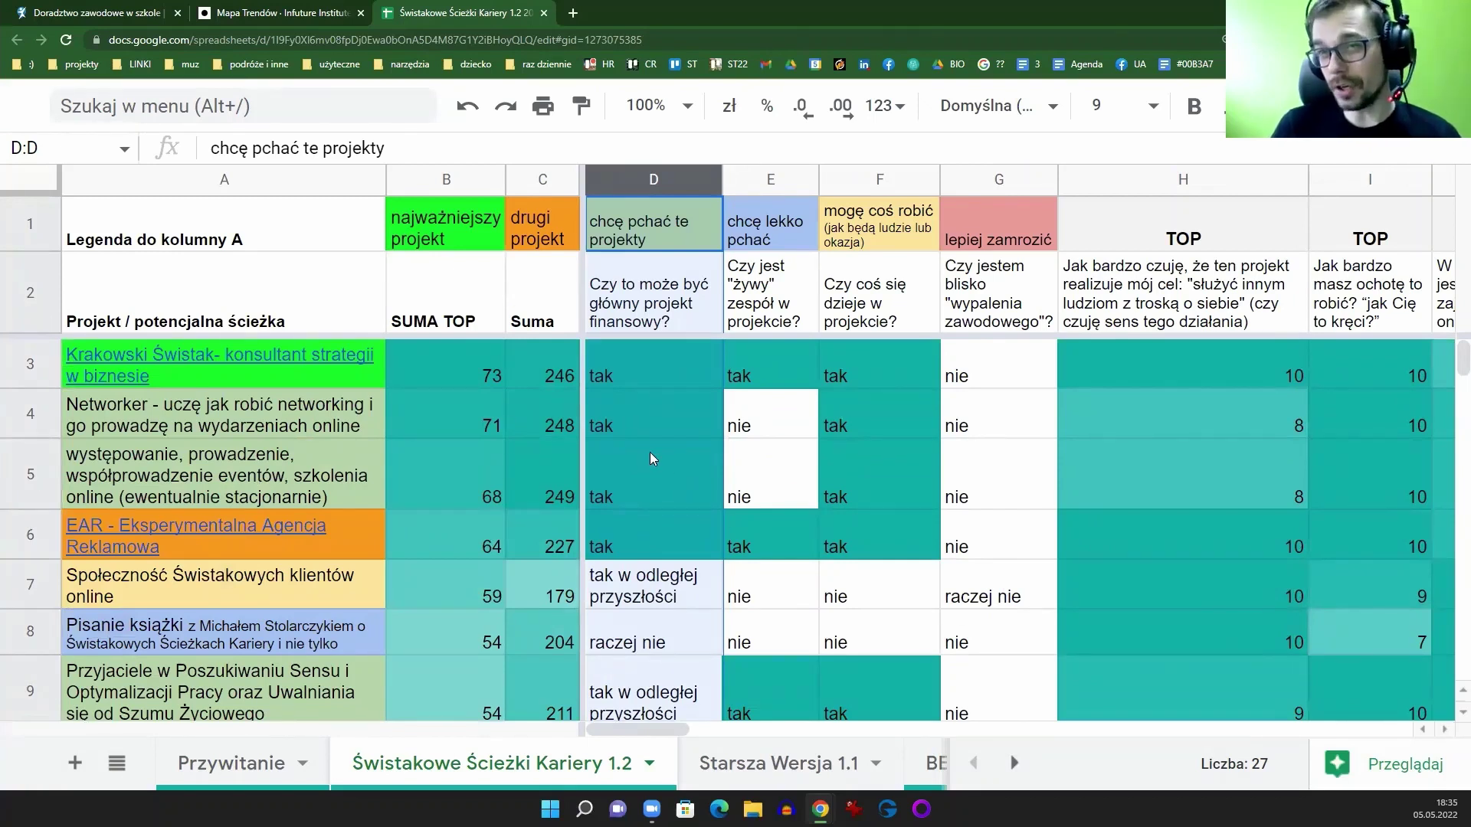
{"action": "left_click", "coordinate": [757, 178]}
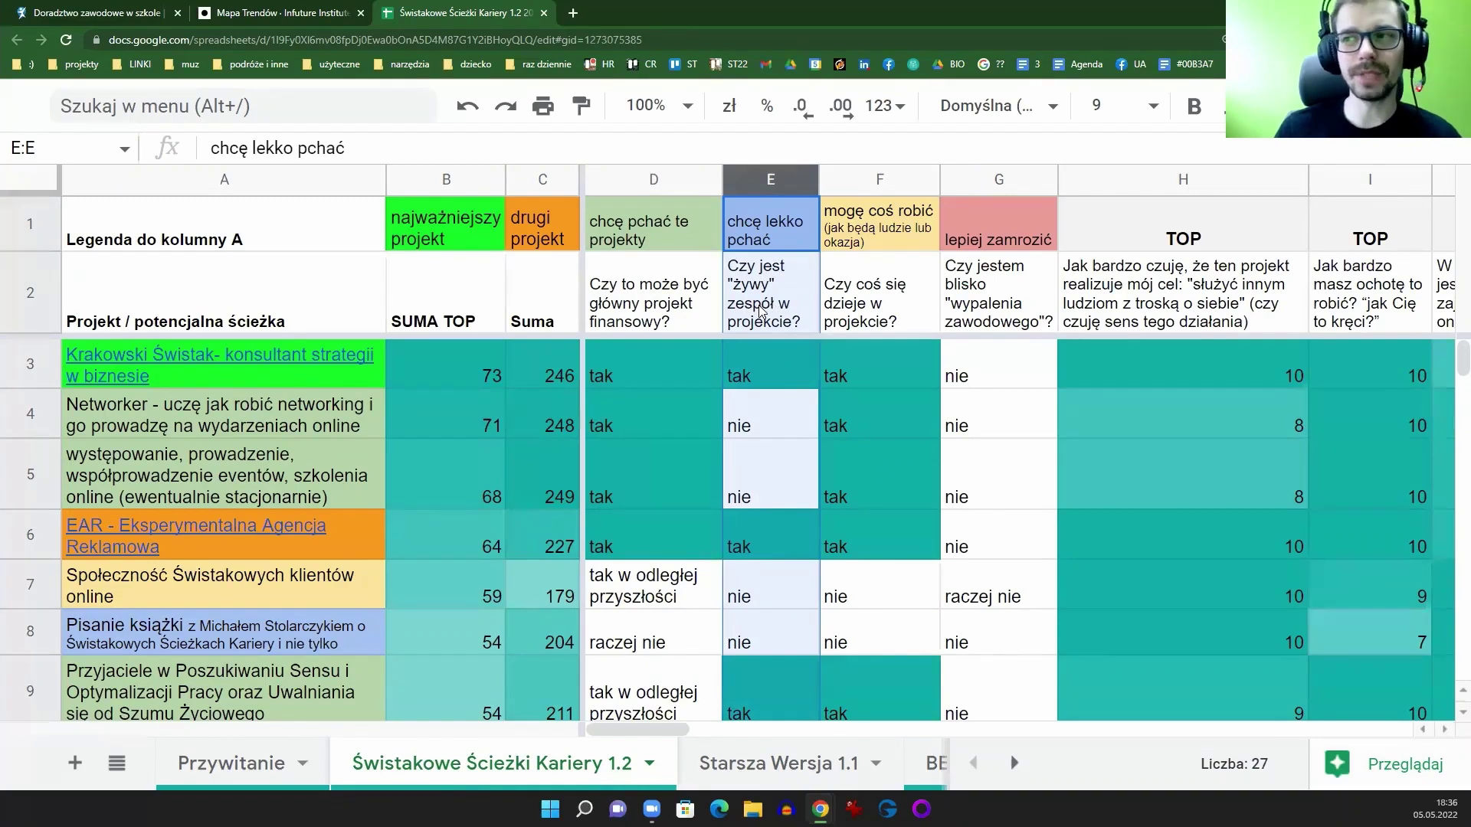
{"action": "scroll", "coordinate": [770, 353], "scroll_direction": "down", "scroll_amount": 6}
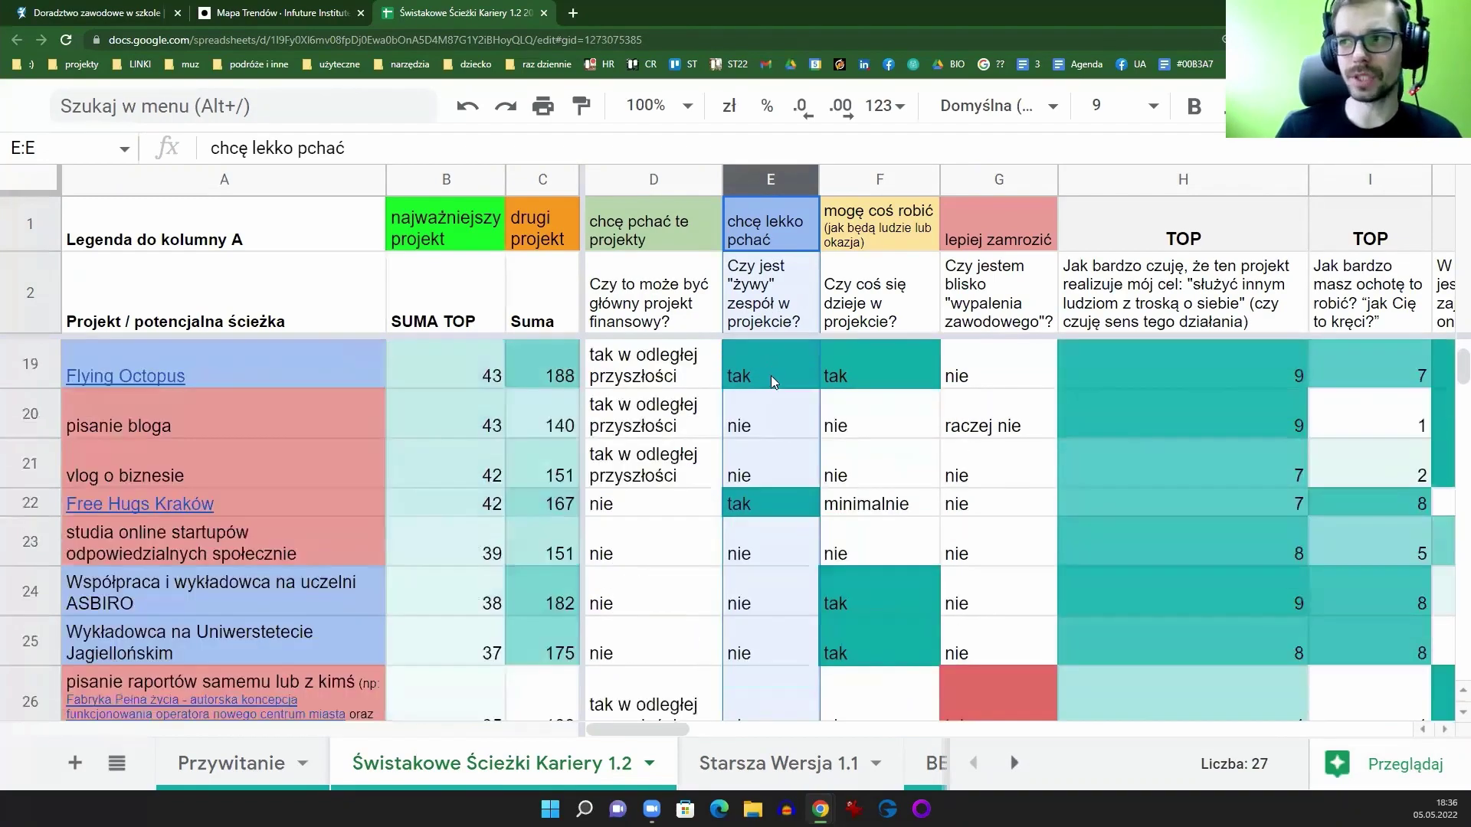
{"action": "scroll", "coordinate": [771, 375], "scroll_direction": "up", "scroll_amount": 4}
{"action": "scroll", "coordinate": [763, 442], "scroll_direction": "up", "scroll_amount": 2}
{"action": "scroll", "coordinate": [772, 429], "scroll_direction": "down", "scroll_amount": 8}
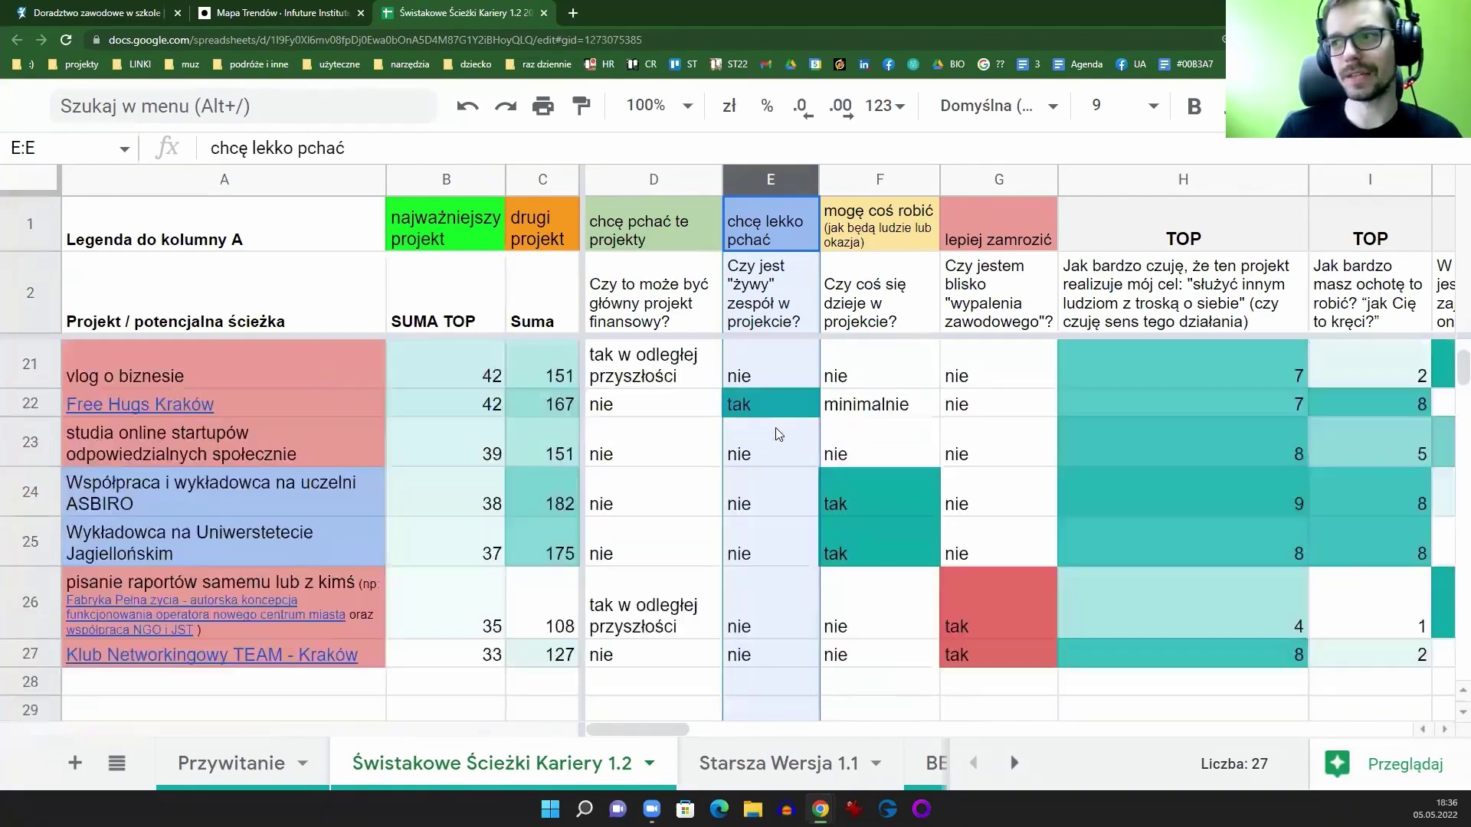
{"action": "scroll", "coordinate": [775, 428], "scroll_direction": "up", "scroll_amount": 8}
{"action": "left_click", "coordinate": [859, 182]}
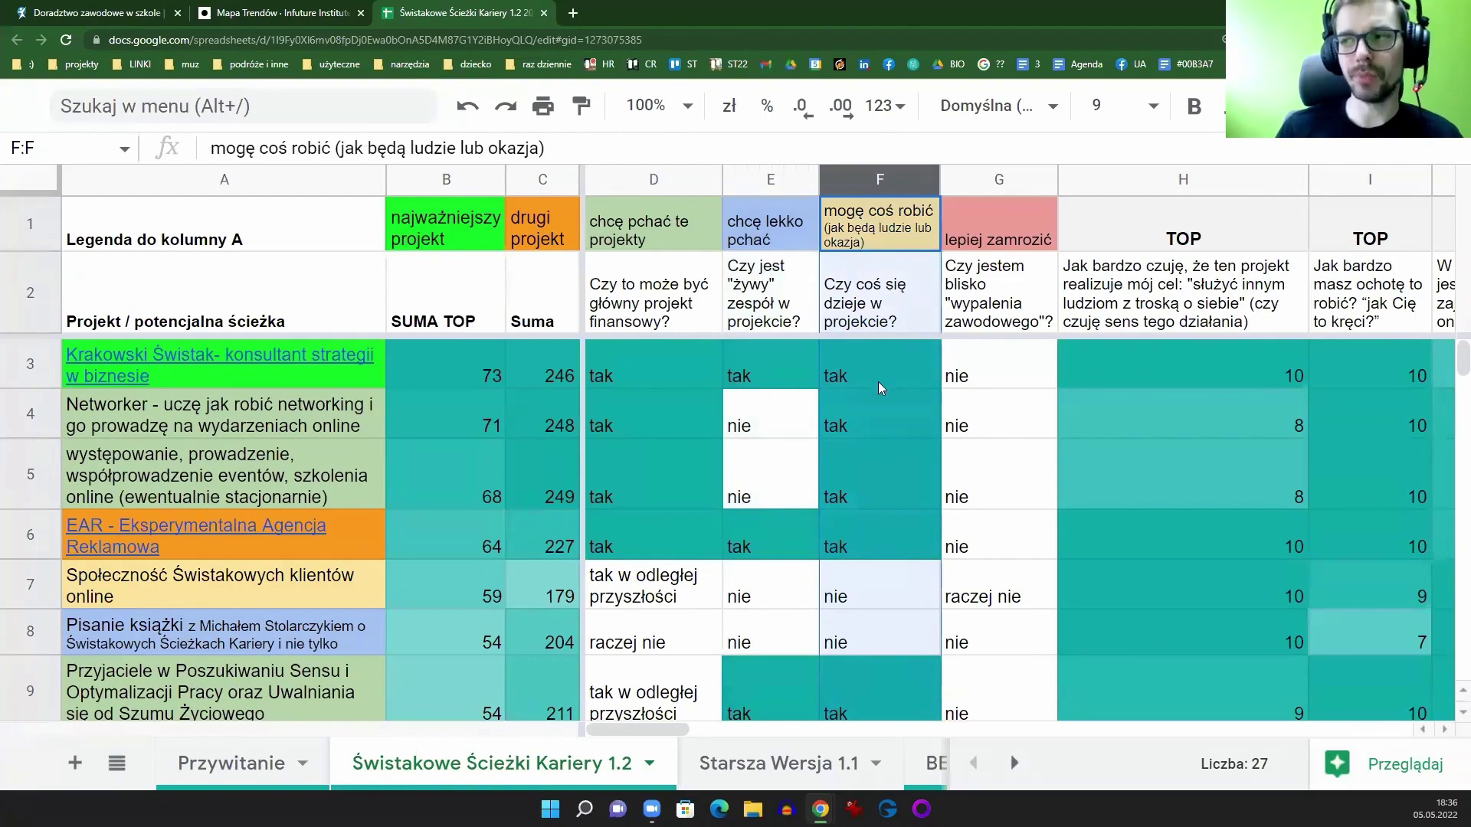
{"action": "scroll", "coordinate": [876, 381], "scroll_direction": "down", "scroll_amount": 3}
{"action": "scroll", "coordinate": [875, 381], "scroll_direction": "down", "scroll_amount": 3}
{"action": "scroll", "coordinate": [871, 456], "scroll_direction": "down", "scroll_amount": 3}
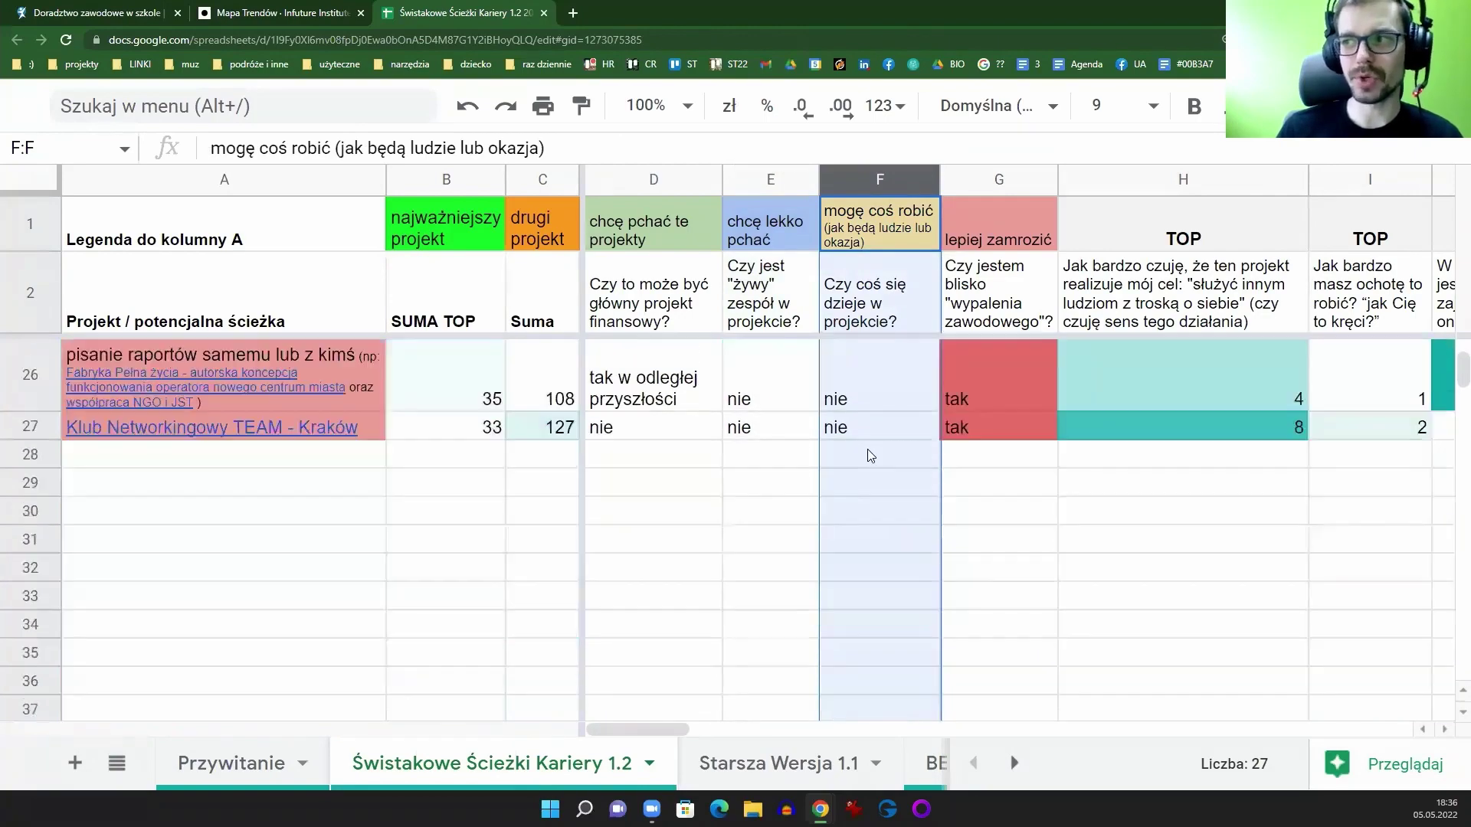
{"action": "scroll", "coordinate": [868, 457], "scroll_direction": "up", "scroll_amount": 4}
{"action": "scroll", "coordinate": [865, 459], "scroll_direction": "up", "scroll_amount": 5}
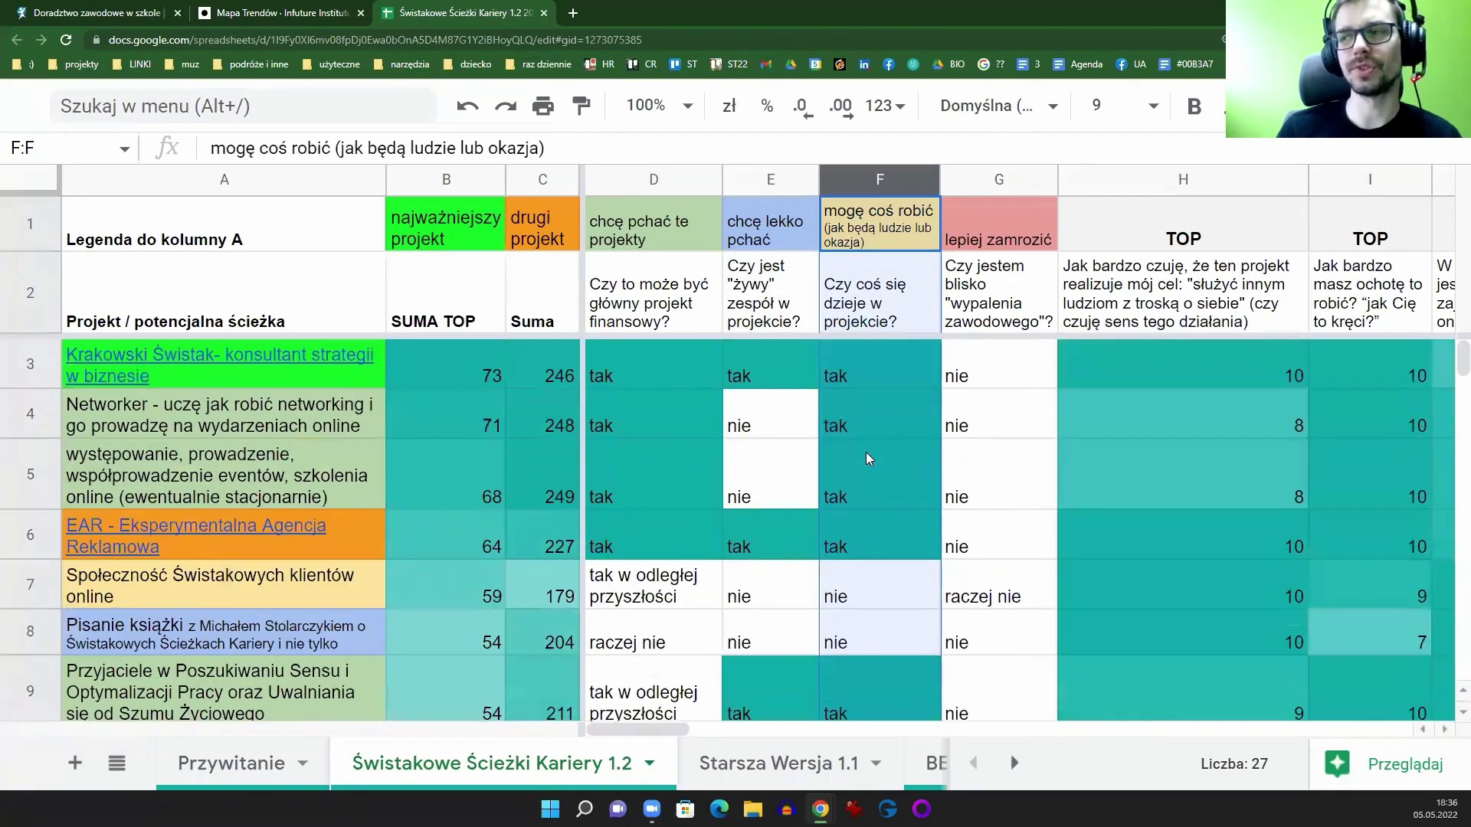
{"action": "left_click", "coordinate": [974, 179]}
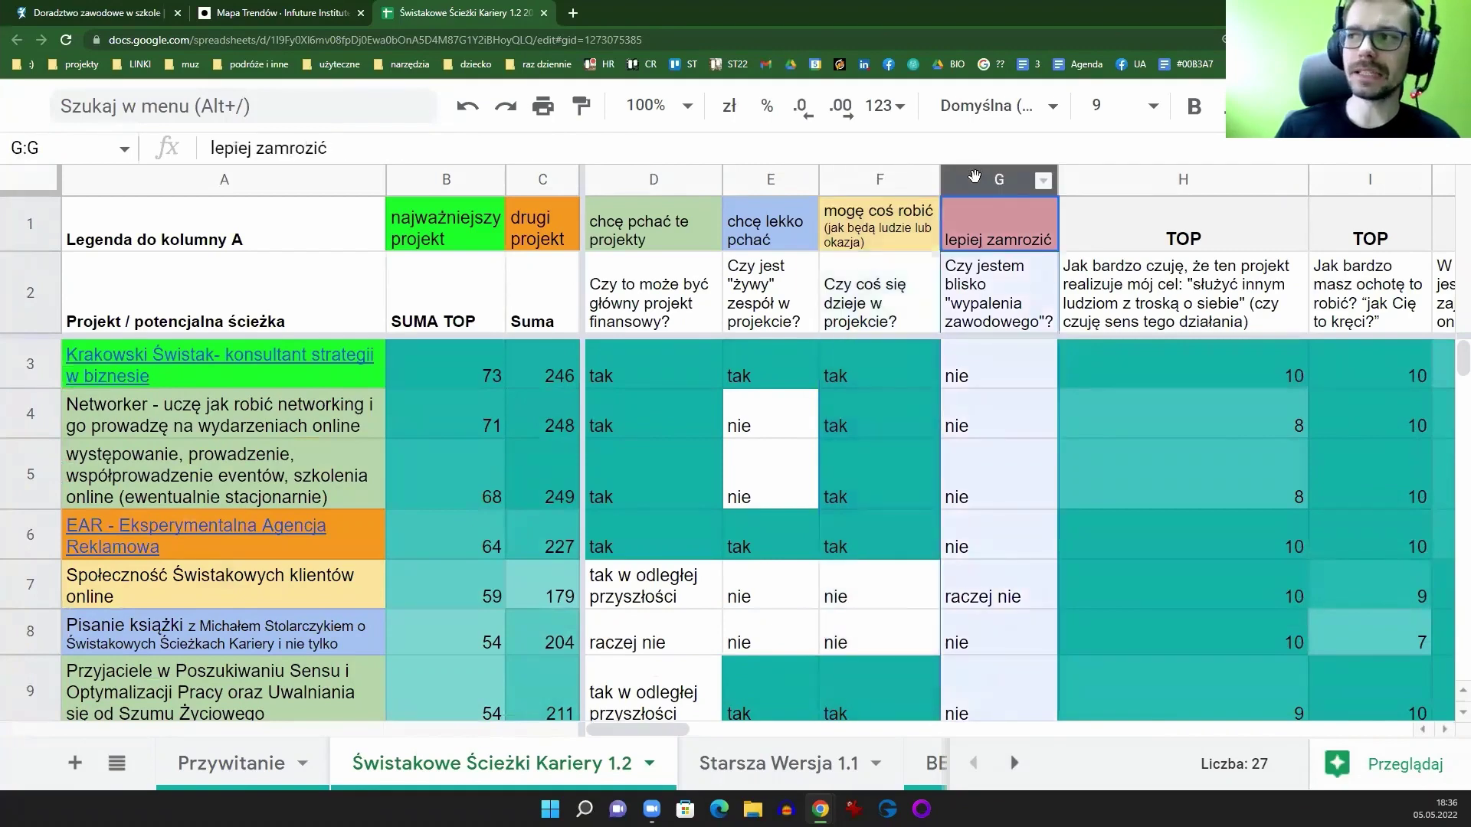
{"action": "scroll", "coordinate": [972, 388], "scroll_direction": "down", "scroll_amount": 7}
{"action": "scroll", "coordinate": [999, 417], "scroll_direction": "up", "scroll_amount": 5}
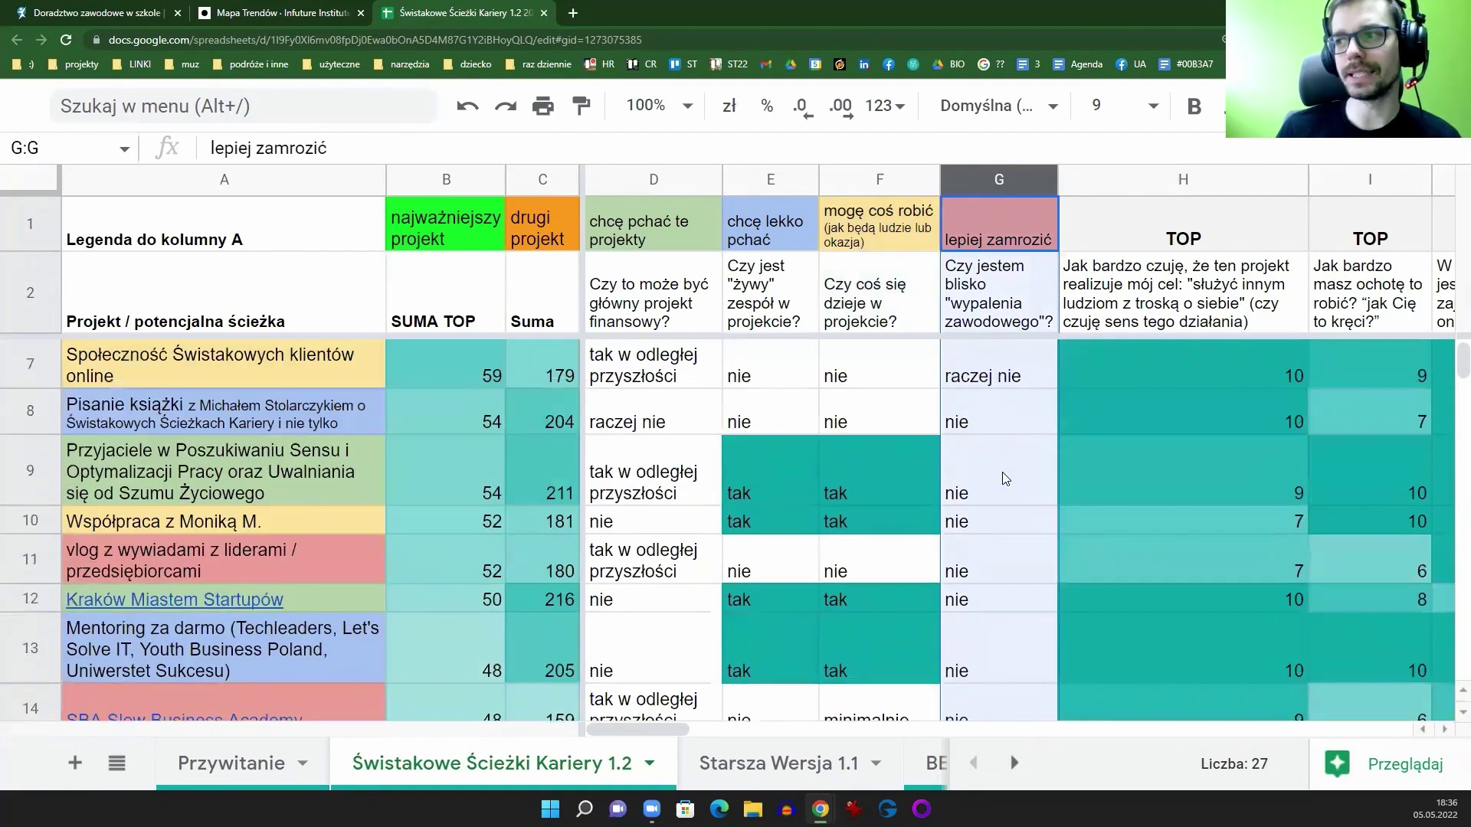
{"action": "scroll", "coordinate": [1006, 478], "scroll_direction": "up", "scroll_amount": 3}
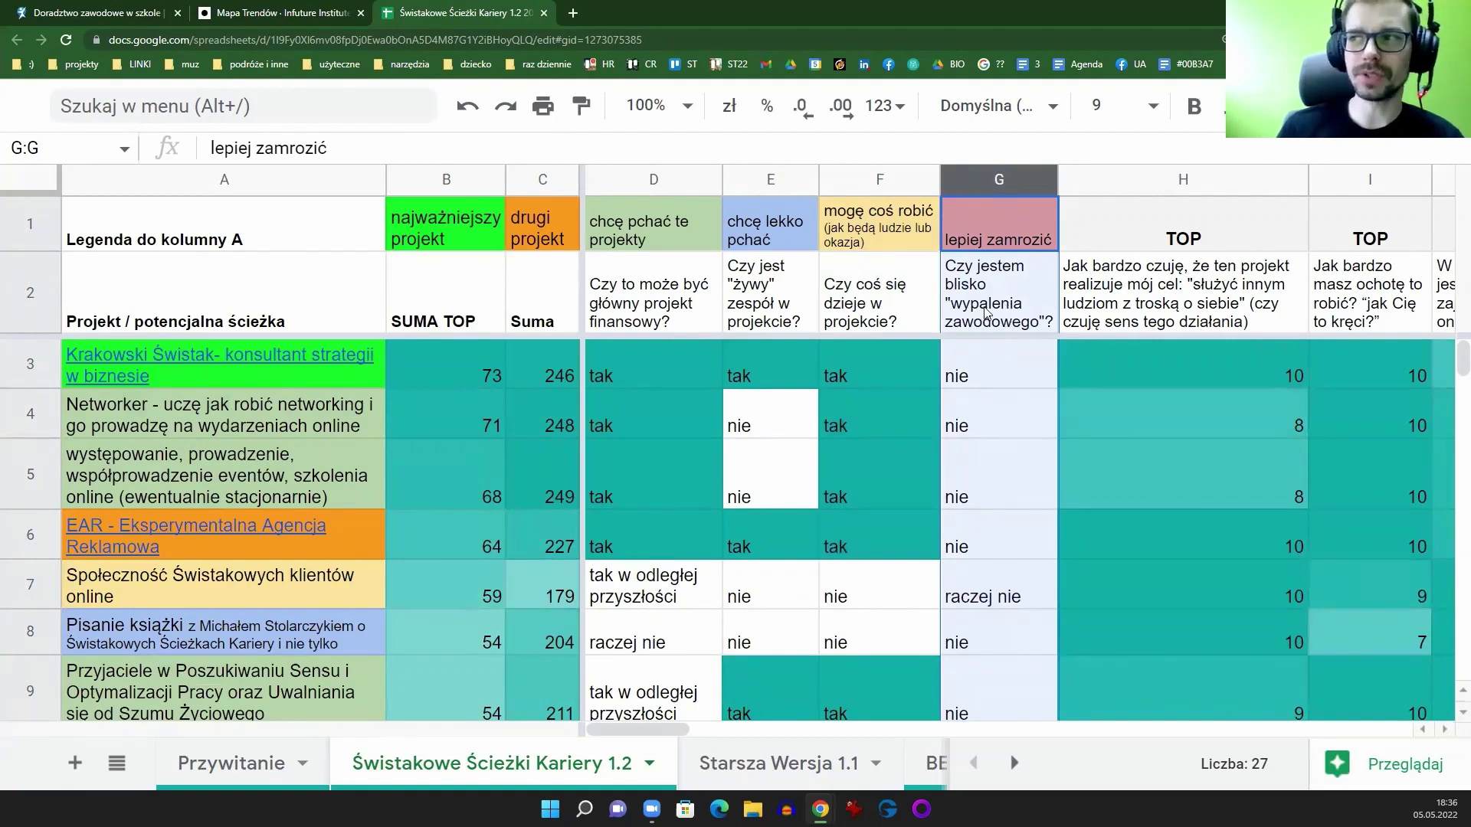
{"action": "scroll", "coordinate": [988, 318], "scroll_direction": "down", "scroll_amount": 8}
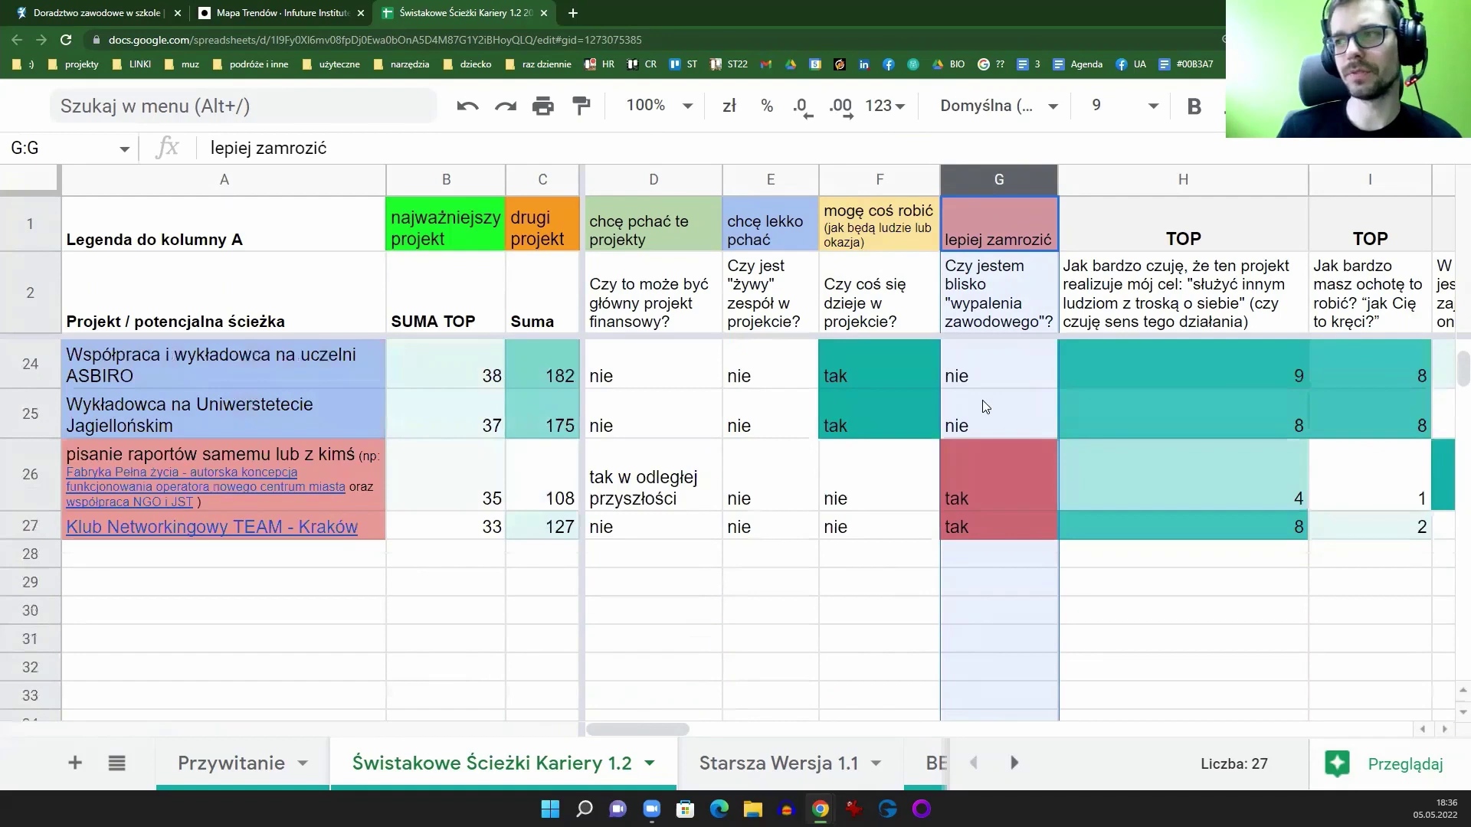
{"action": "scroll", "coordinate": [986, 406], "scroll_direction": "up", "scroll_amount": 8}
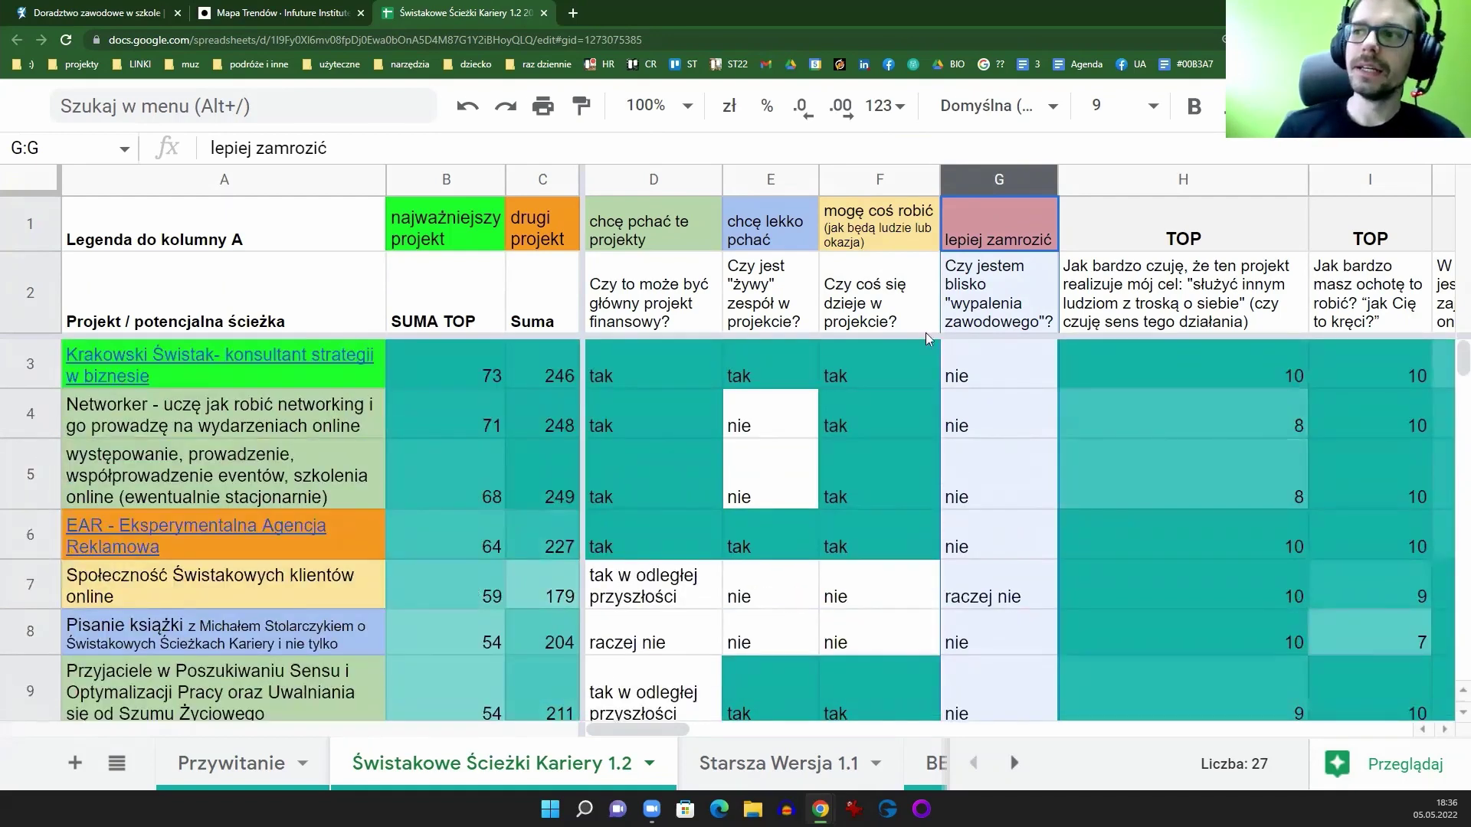
{"action": "left_click_drag", "start_coordinate": [672, 182], "coordinate": [996, 181]}
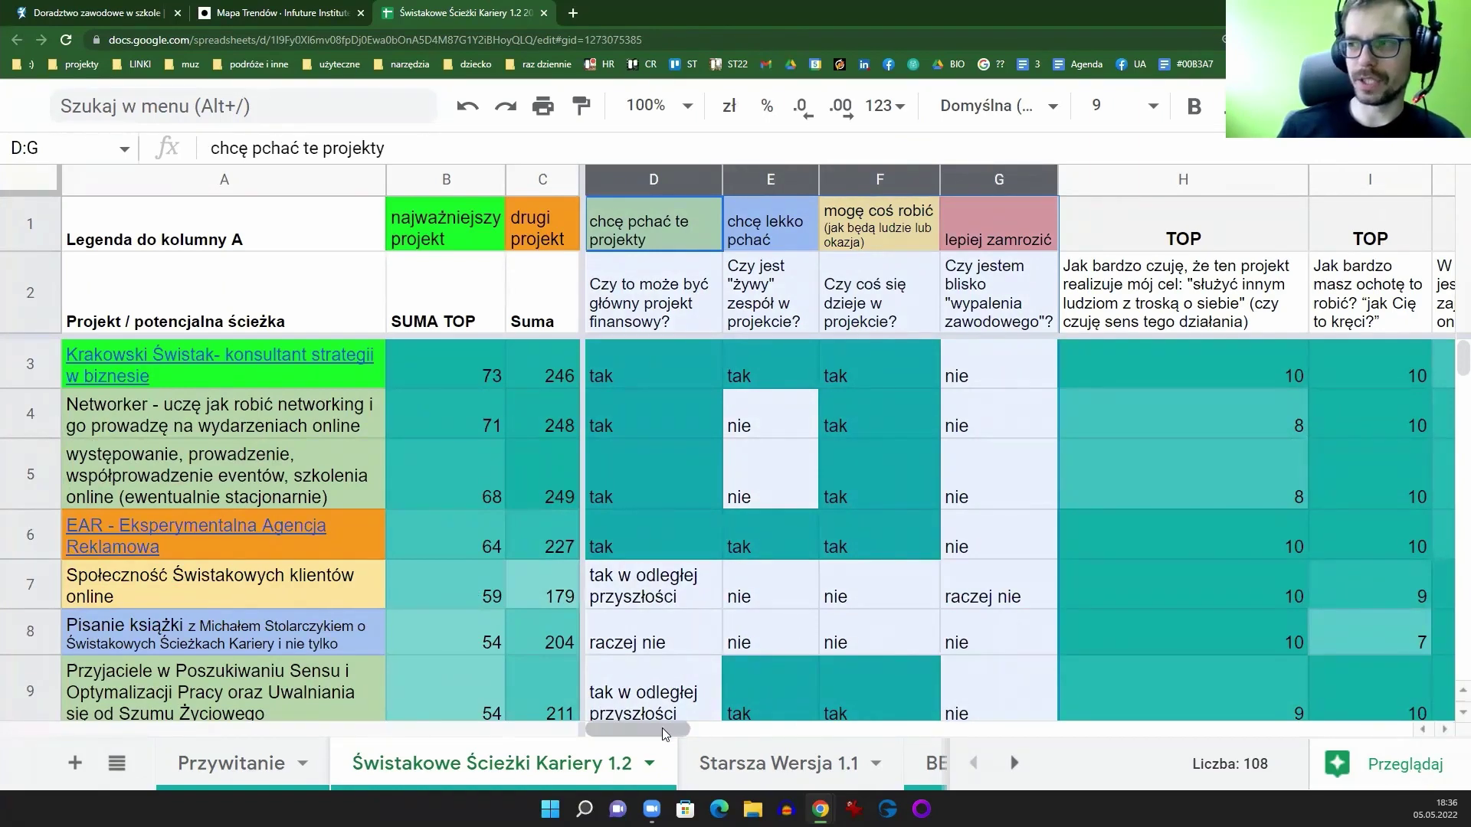
{"action": "left_click_drag", "start_coordinate": [662, 727], "coordinate": [695, 728]}
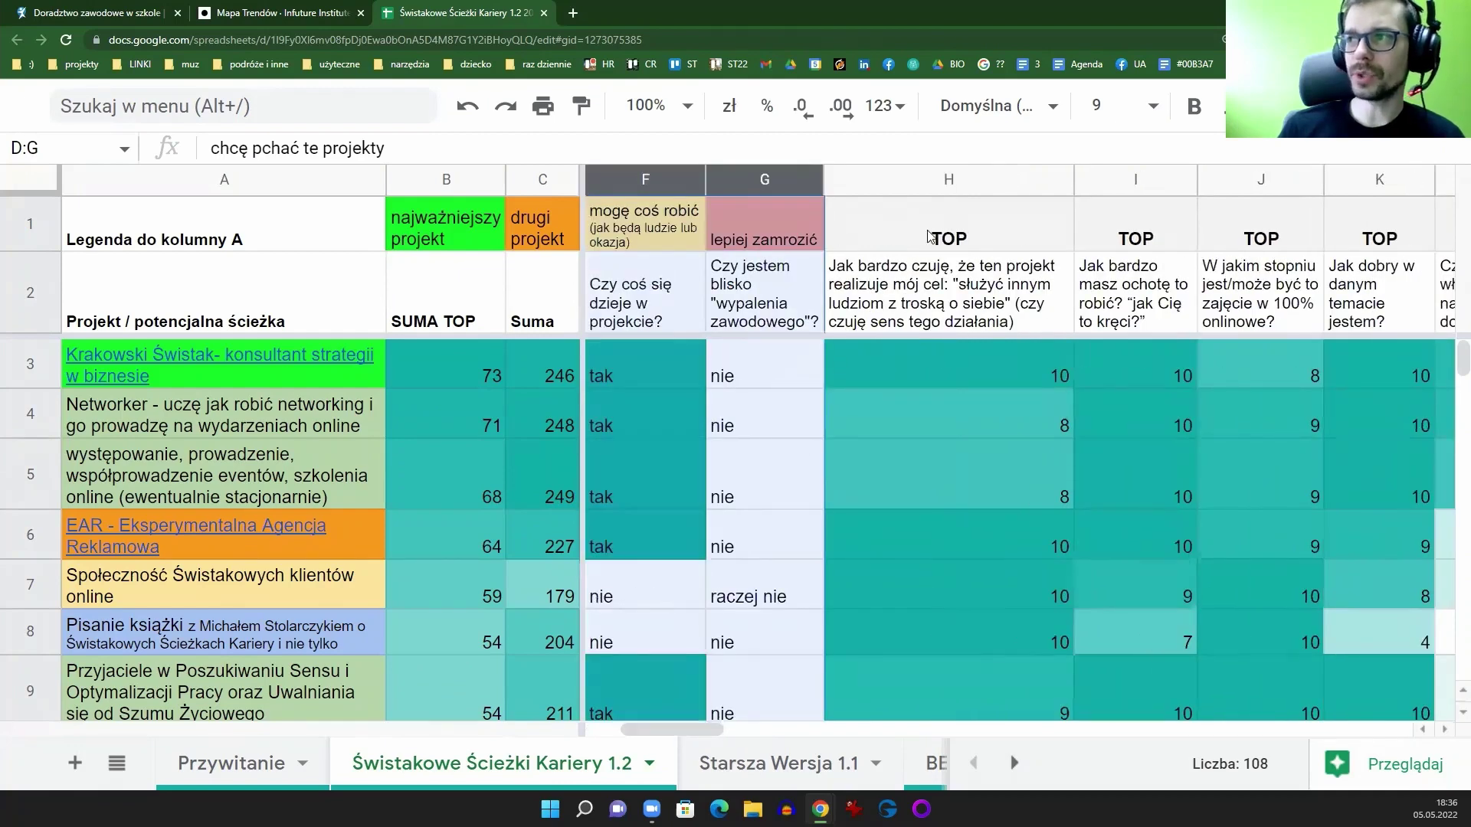
{"action": "left_click", "coordinate": [936, 181]}
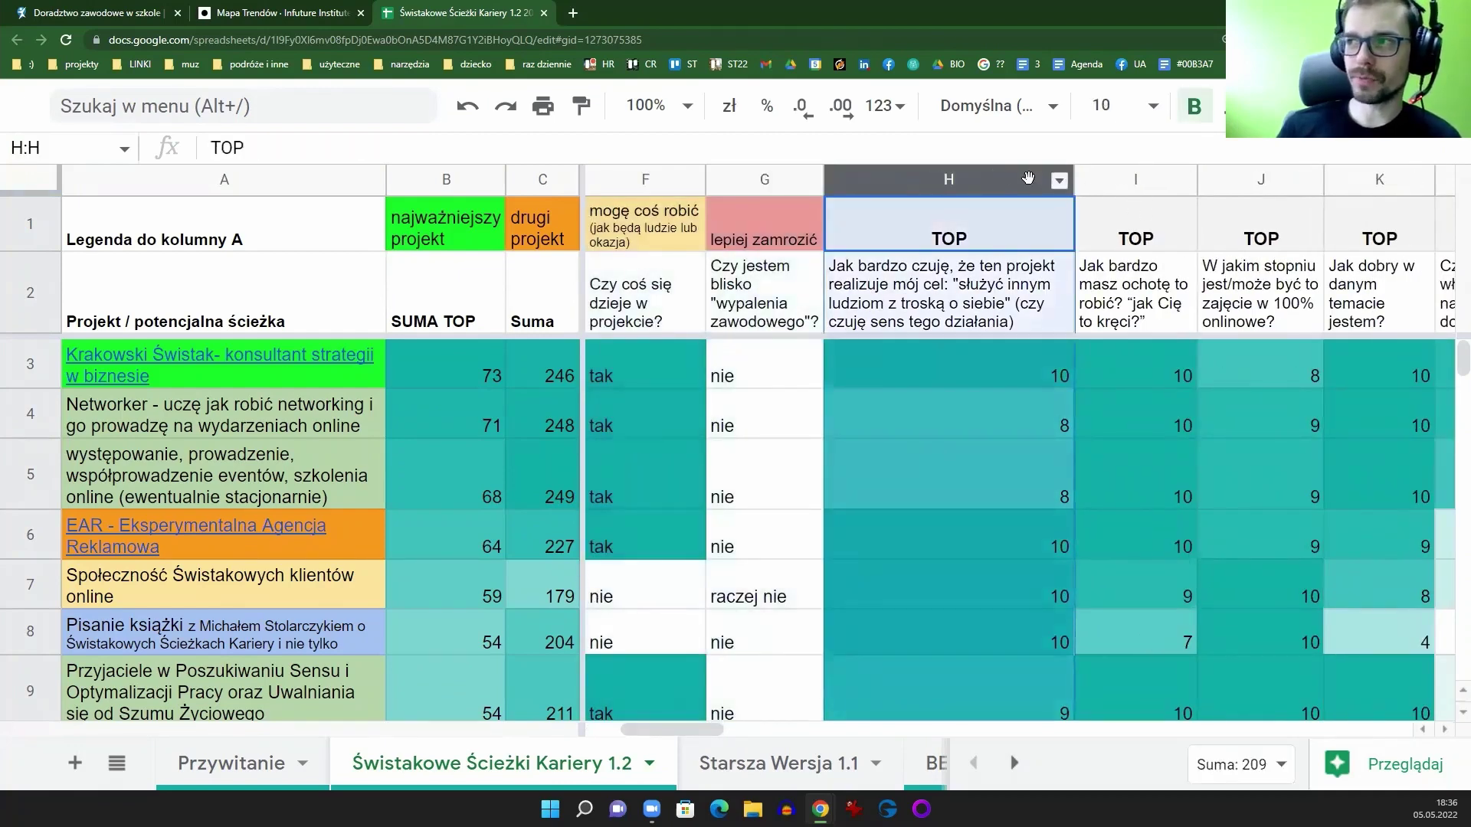
{"action": "left_click", "coordinate": [1135, 178]}
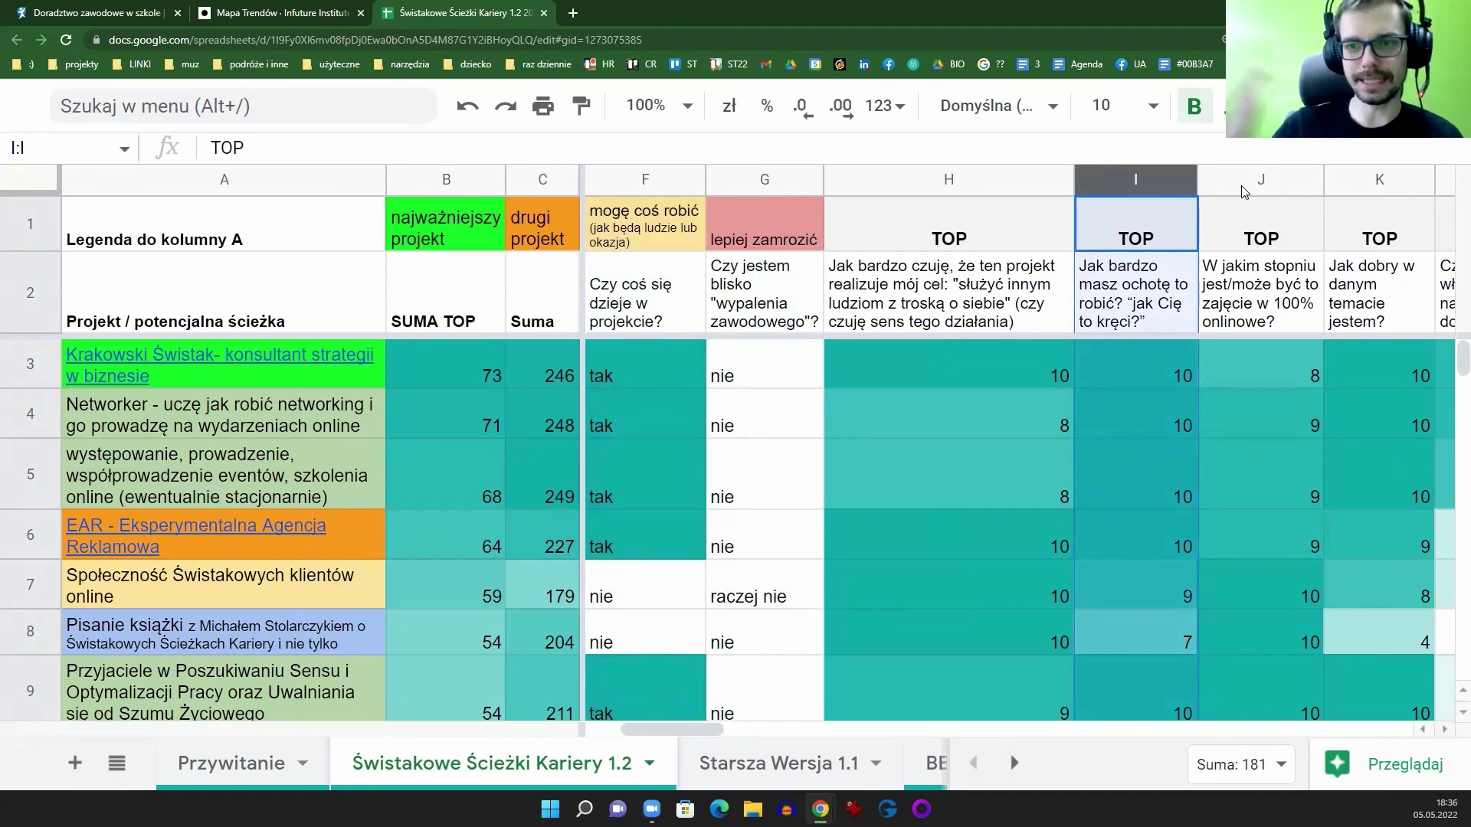
{"action": "left_click", "coordinate": [966, 292]}
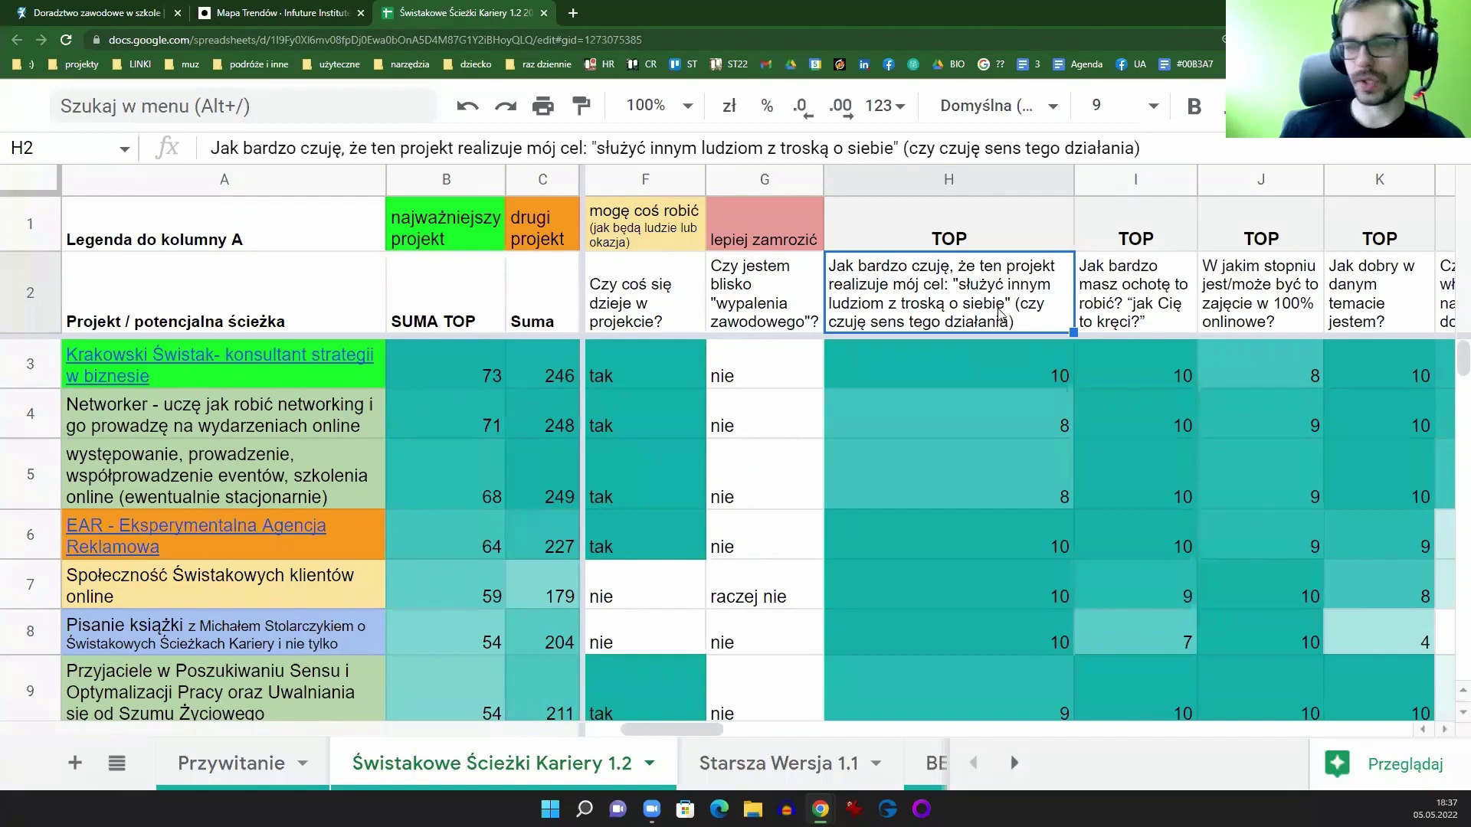
{"action": "left_click", "coordinate": [1120, 305]}
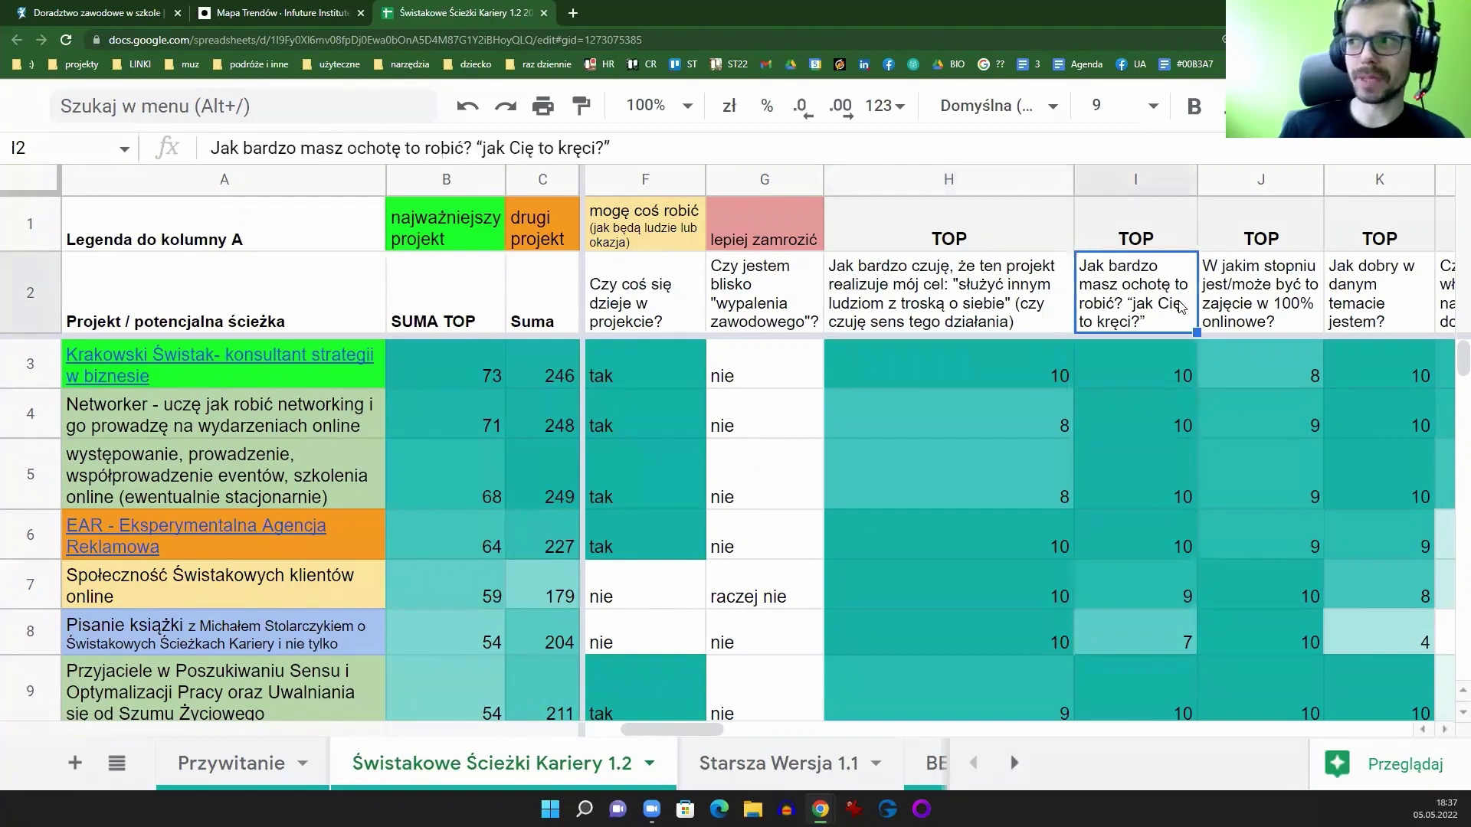
{"action": "left_click", "coordinate": [1224, 299]}
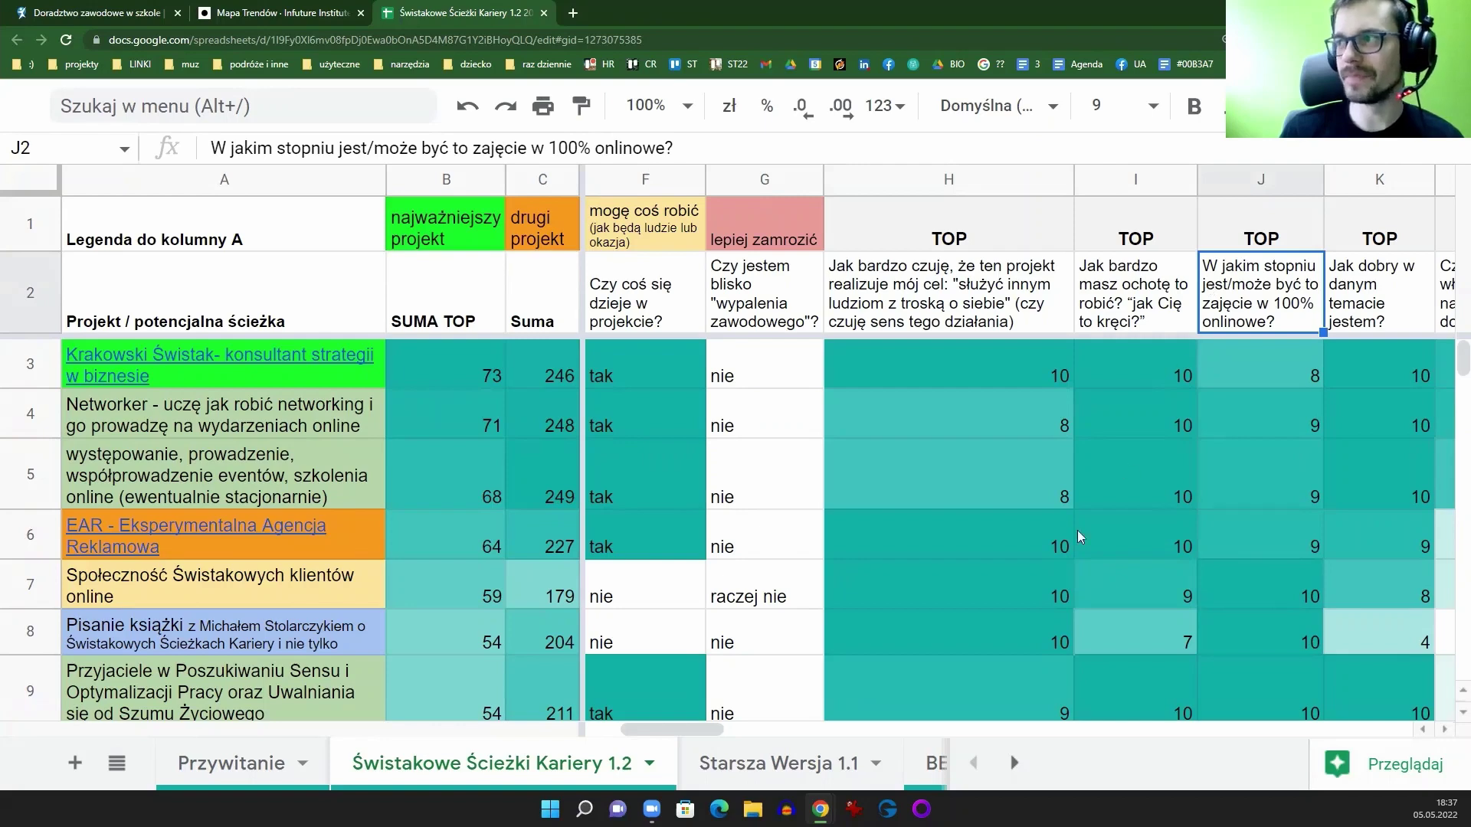
{"action": "left_click_drag", "start_coordinate": [710, 732], "coordinate": [742, 734]}
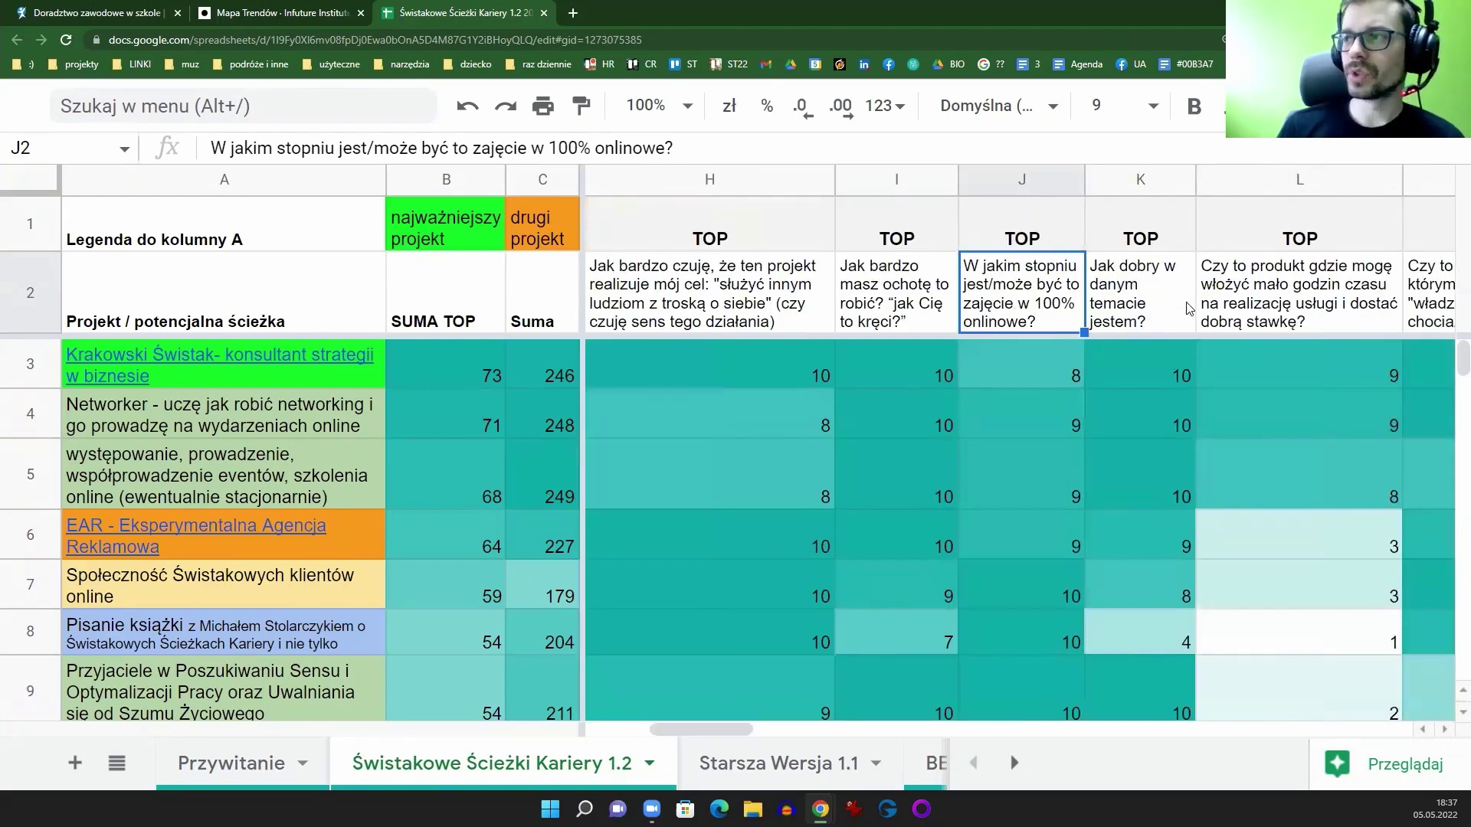
{"action": "left_click_drag", "start_coordinate": [696, 726], "coordinate": [719, 725]}
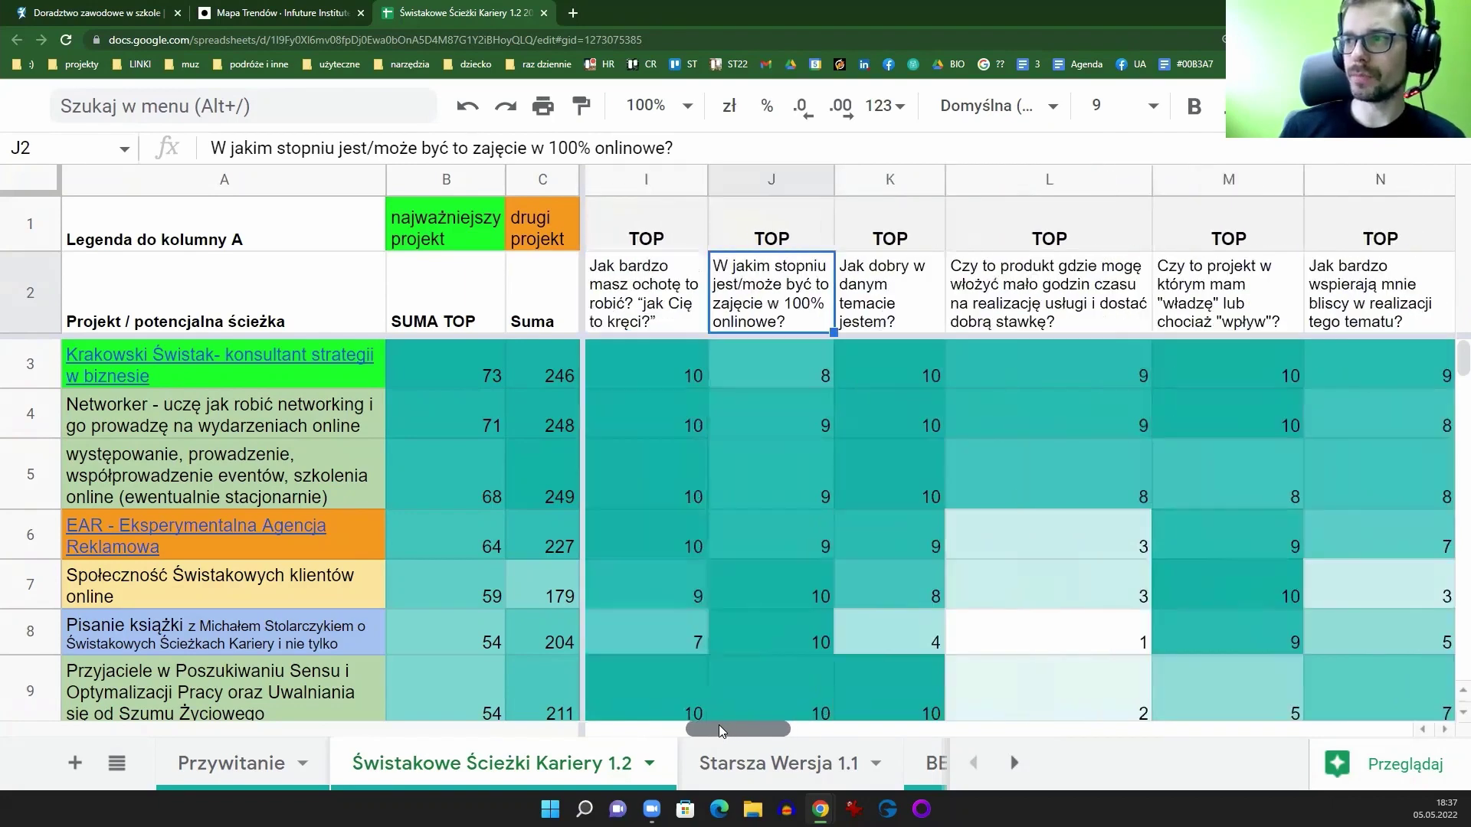
{"action": "left_click", "coordinate": [885, 287]}
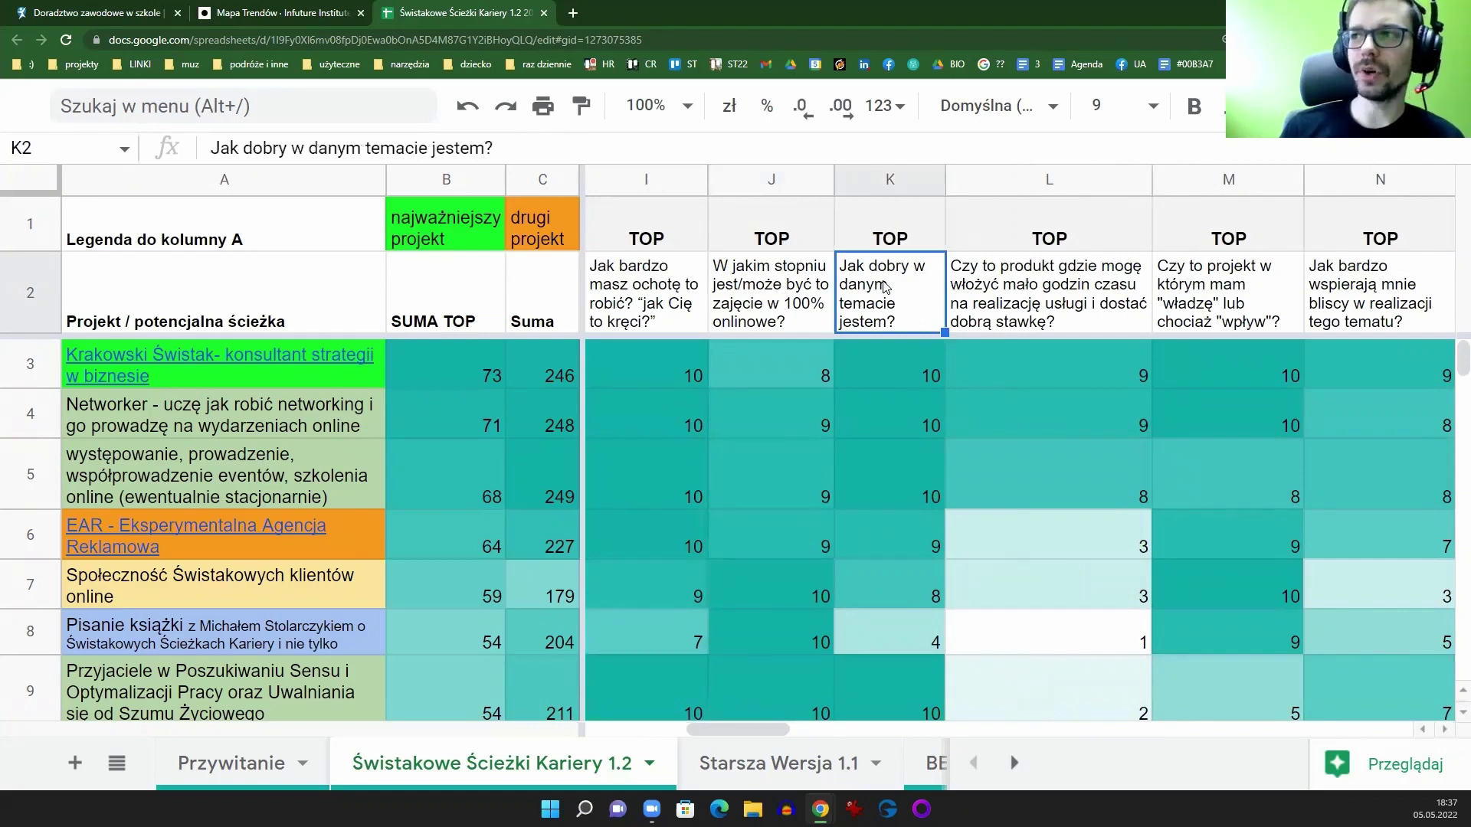
{"action": "left_click", "coordinate": [885, 188]}
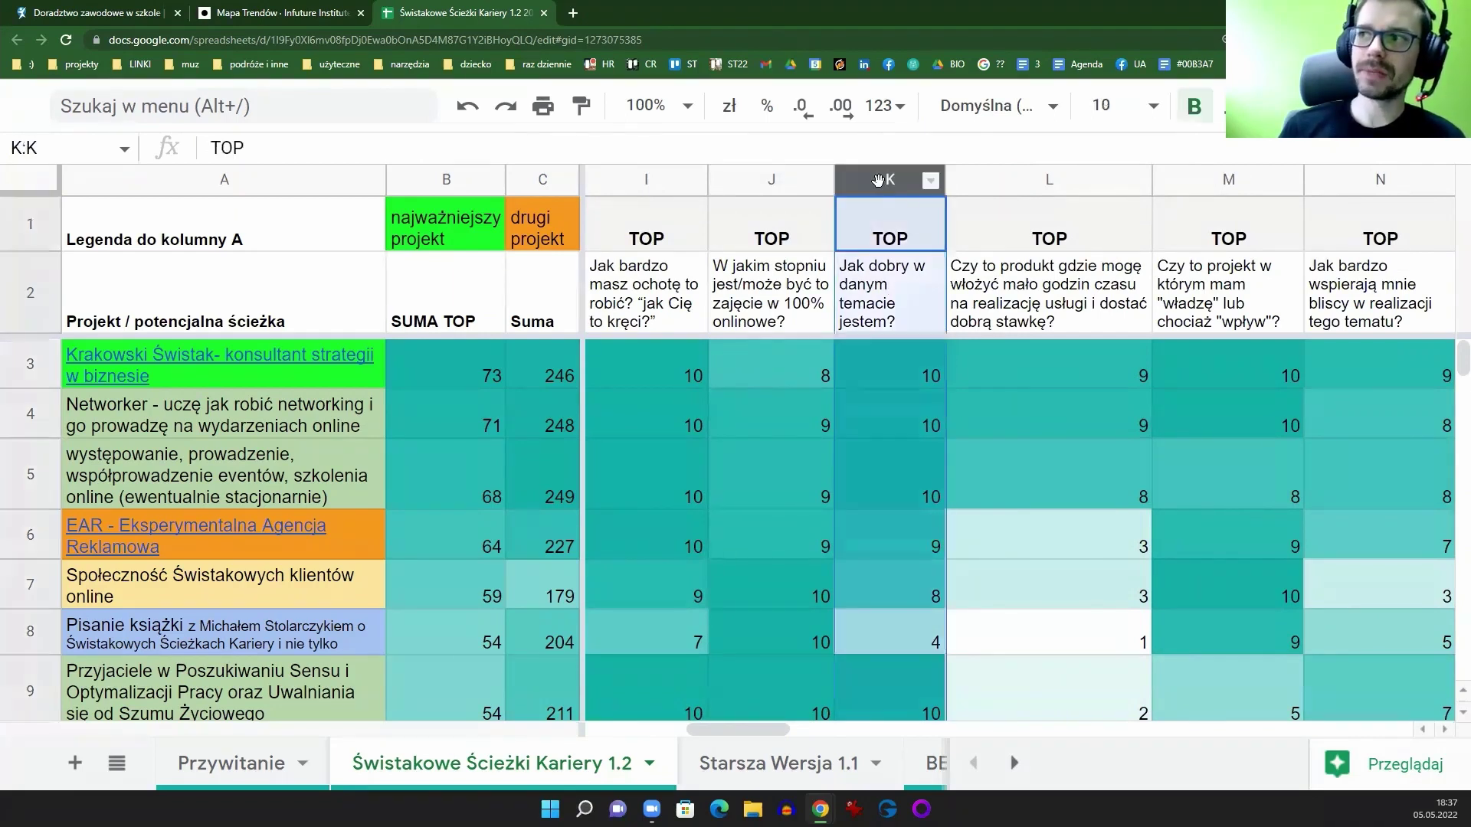
{"action": "left_click", "coordinate": [887, 291]}
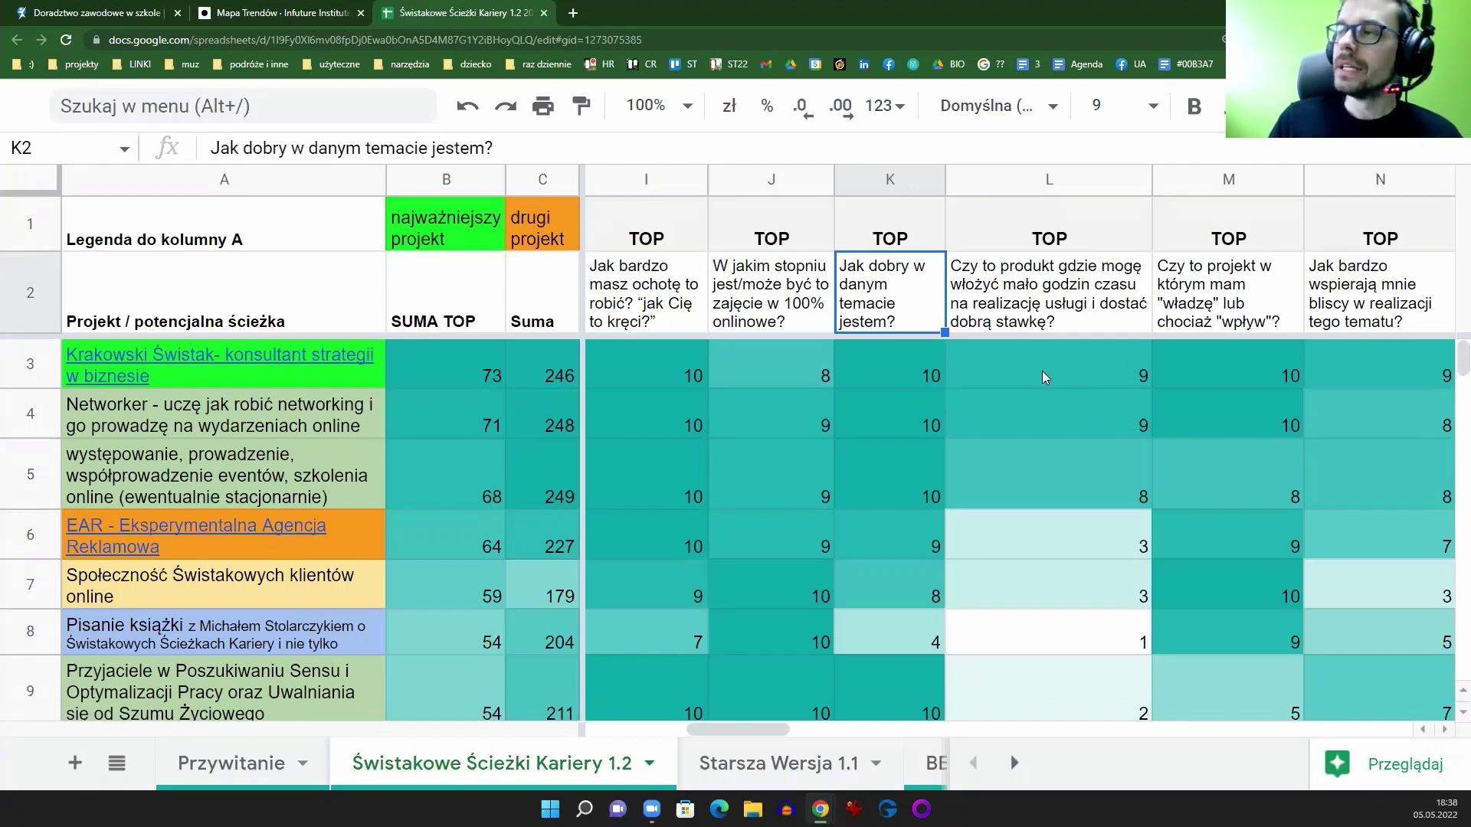
{"action": "left_click_drag", "start_coordinate": [755, 729], "coordinate": [1183, 724]}
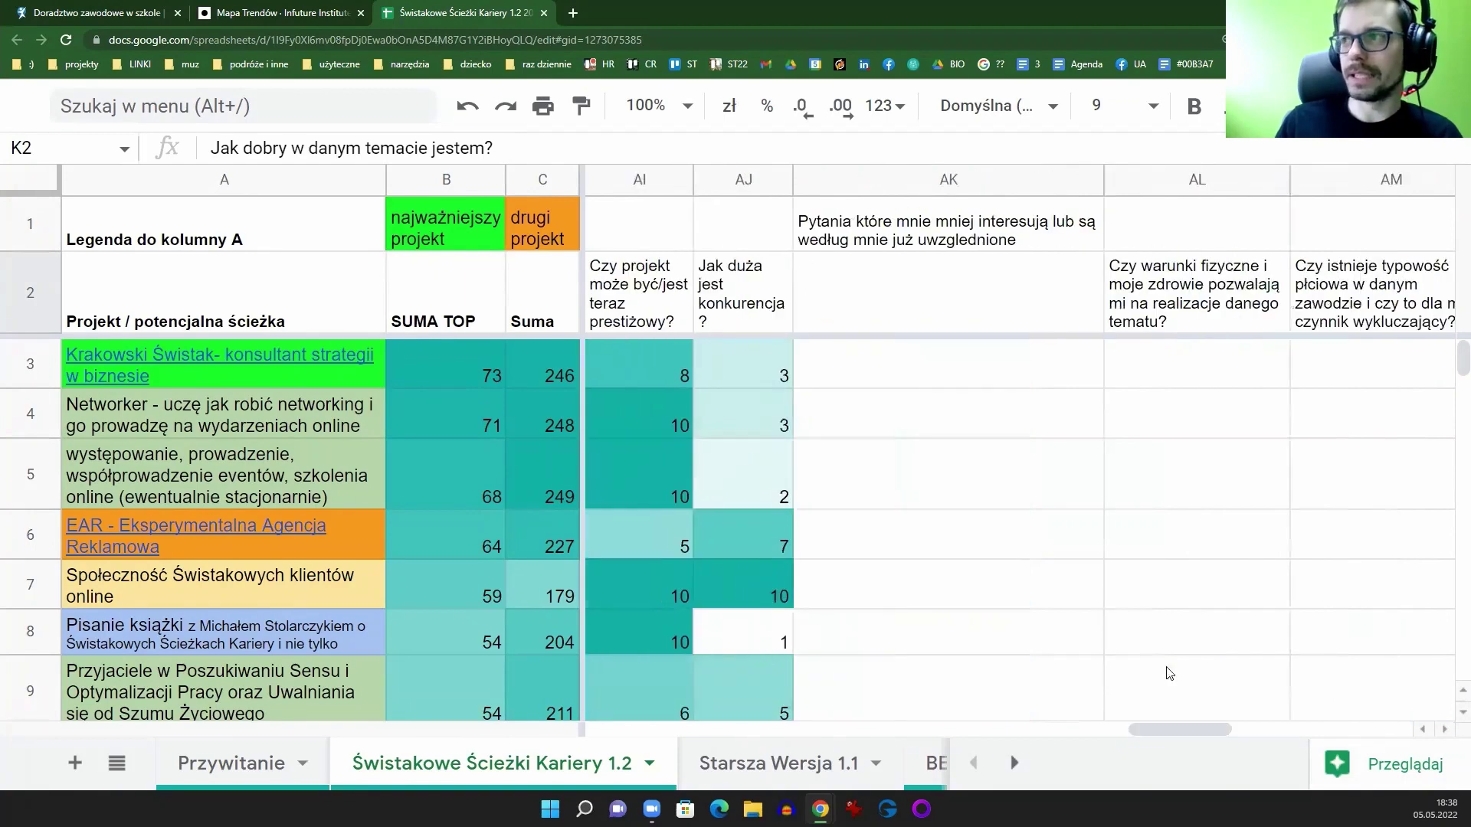
{"action": "left_click", "coordinate": [977, 190]}
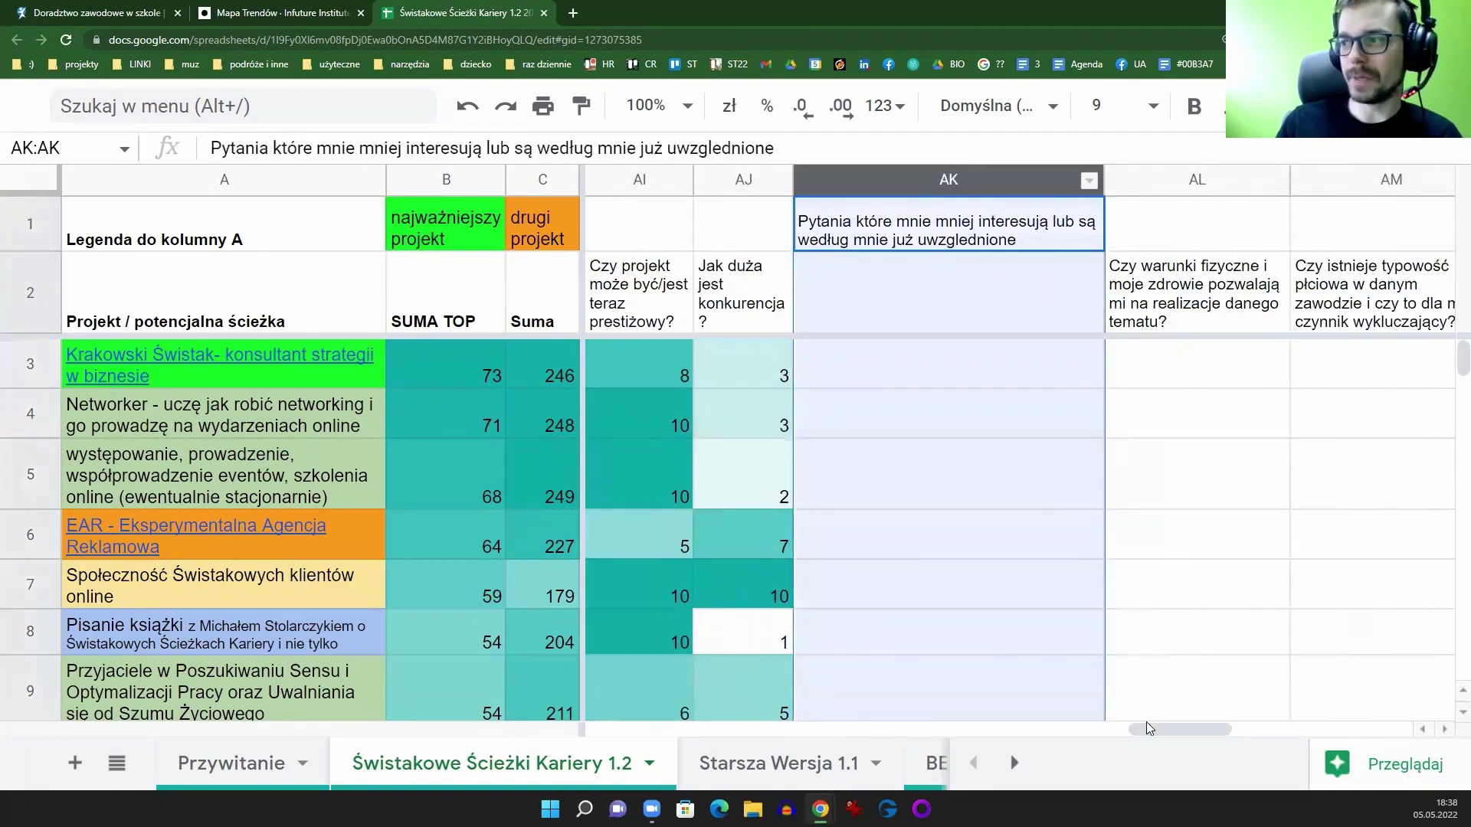
{"action": "left_click_drag", "start_coordinate": [1150, 724], "coordinate": [584, 741]}
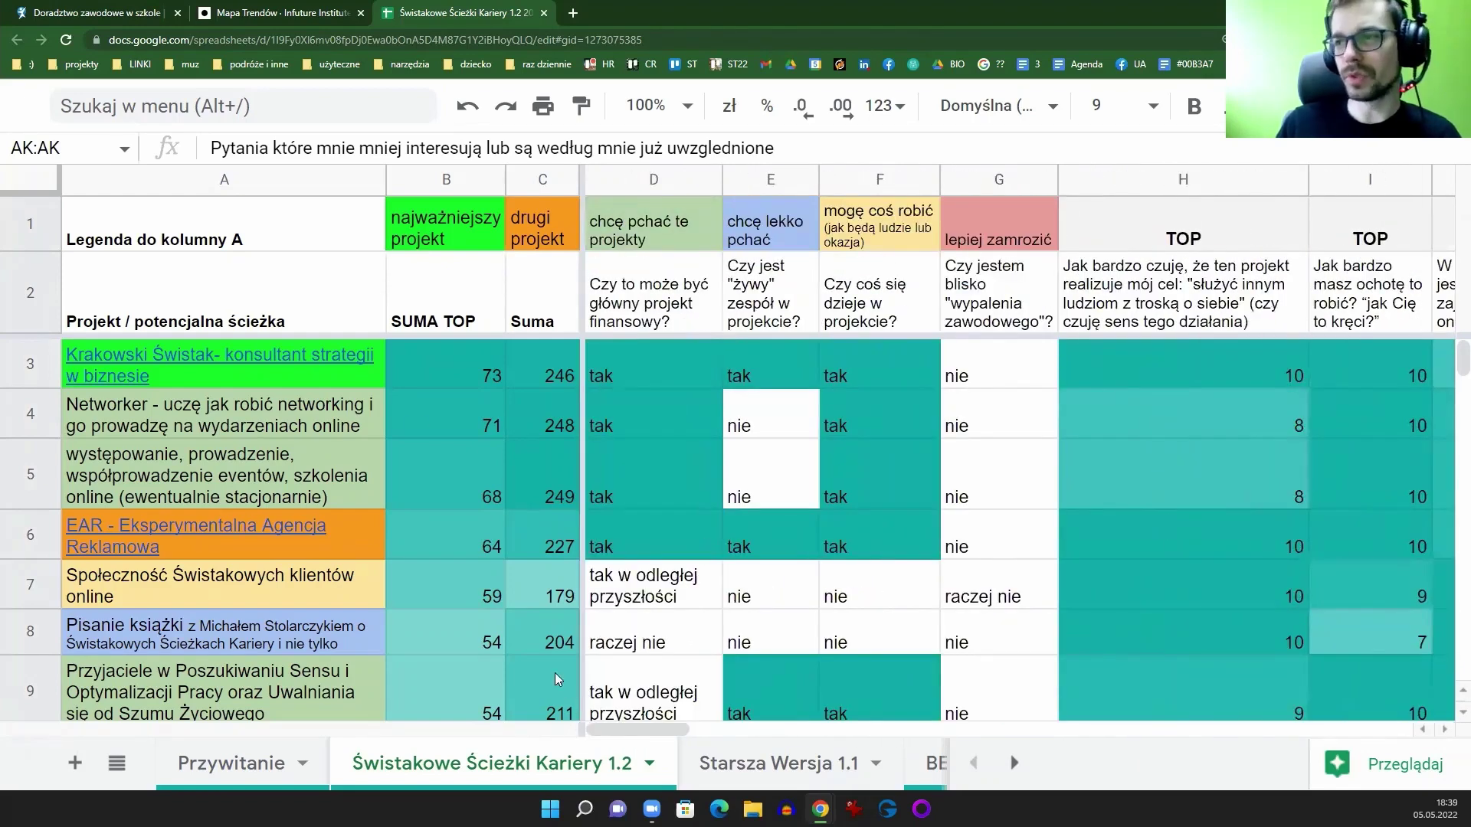
{"action": "left_click", "coordinate": [32, 302]}
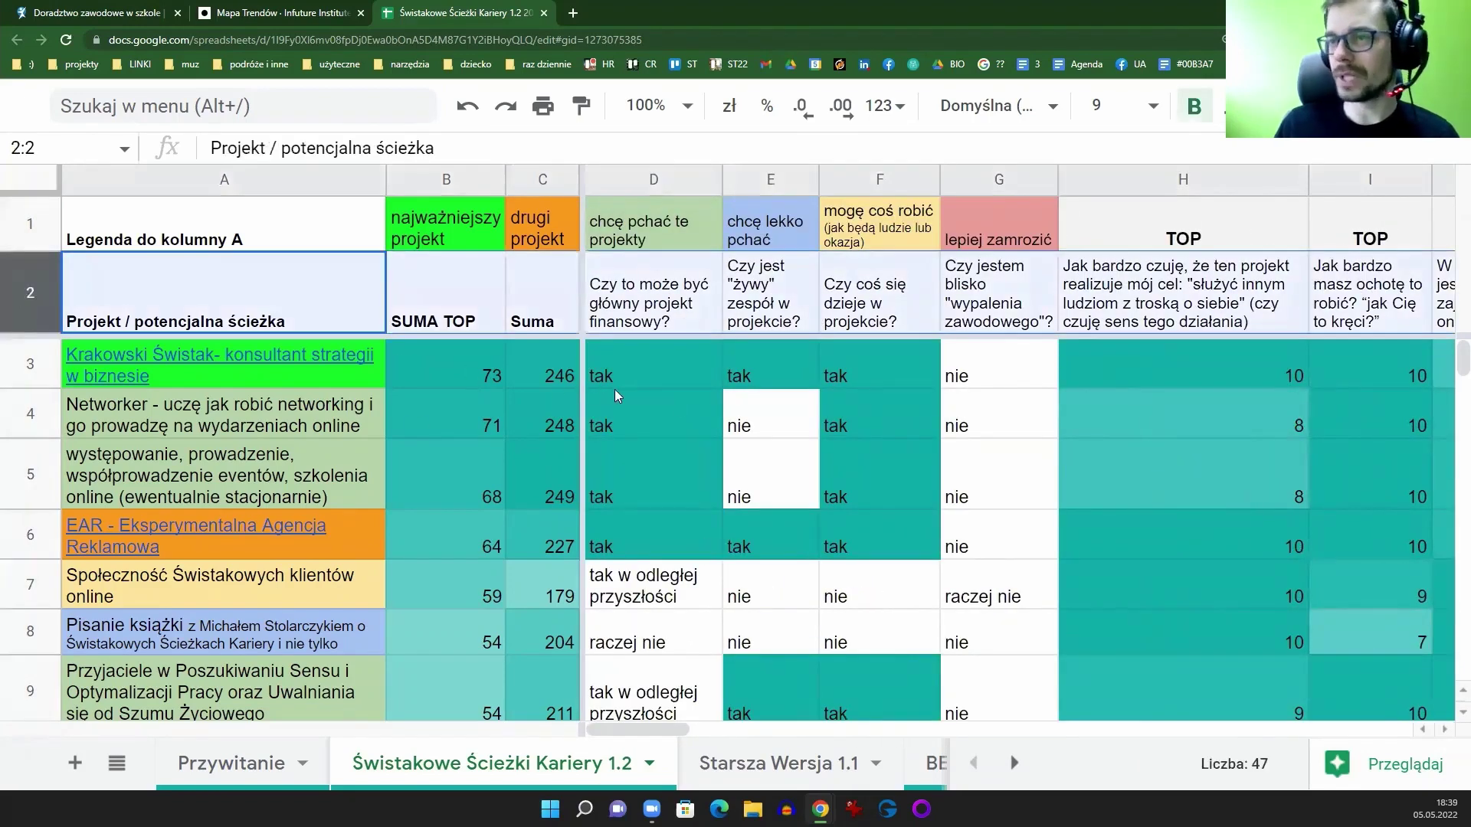
{"action": "left_click", "coordinate": [226, 183]}
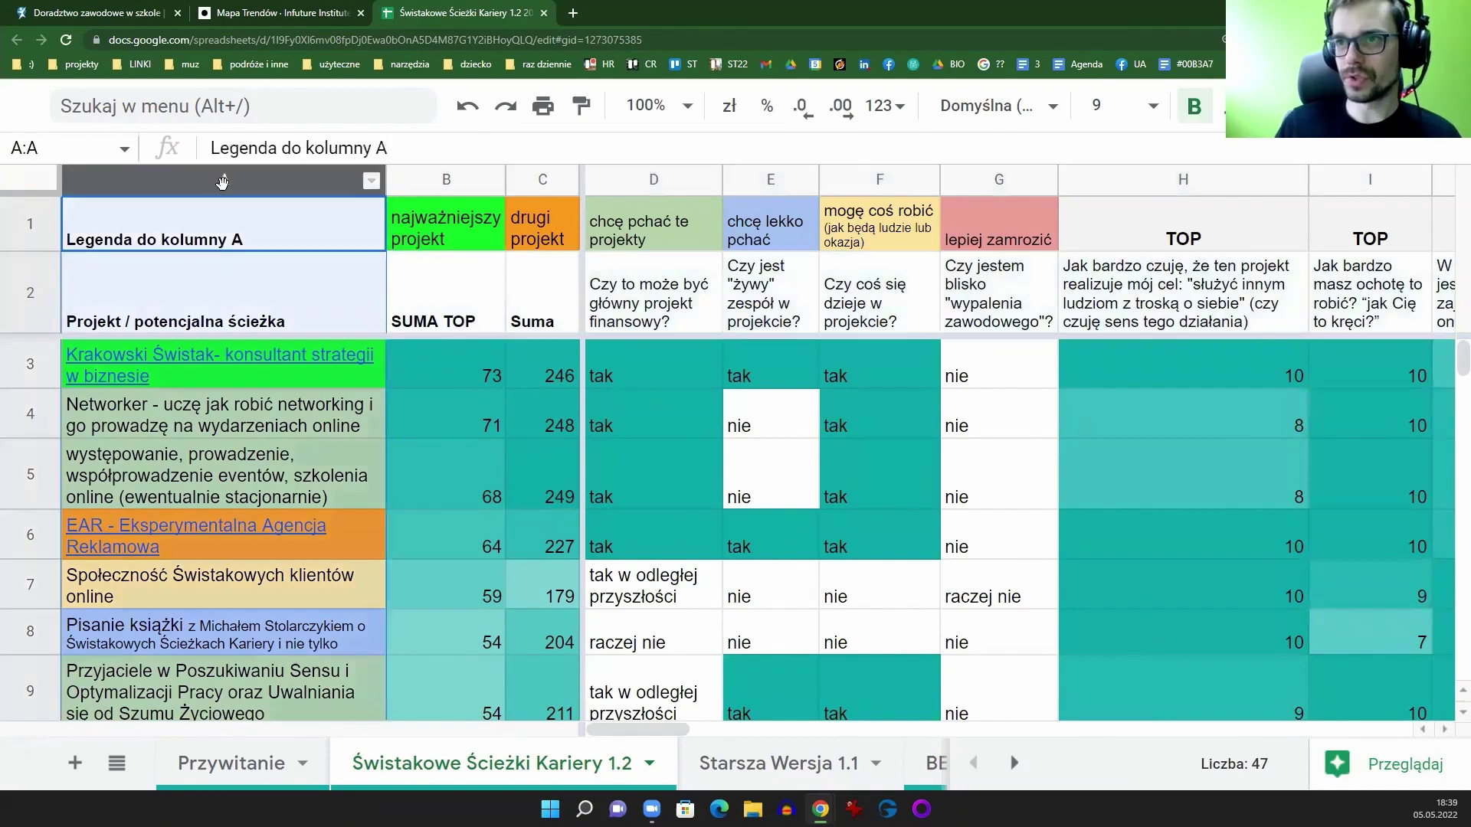
{"action": "left_click", "coordinate": [269, 380]}
{"action": "left_click", "coordinate": [276, 499], "text": "shift"}
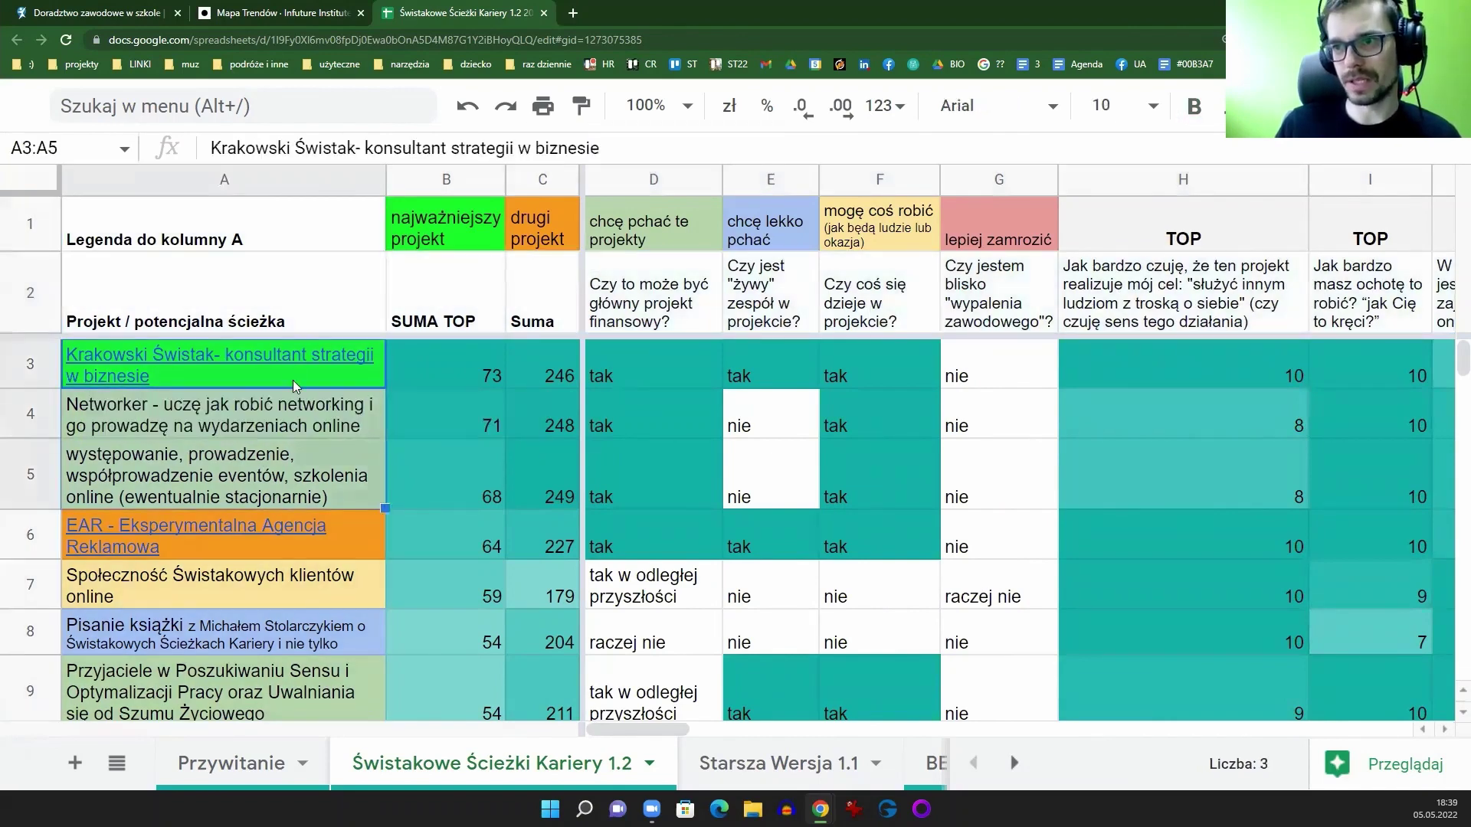
{"action": "left_click", "coordinate": [344, 385]}
{"action": "left_click", "coordinate": [400, 377]}
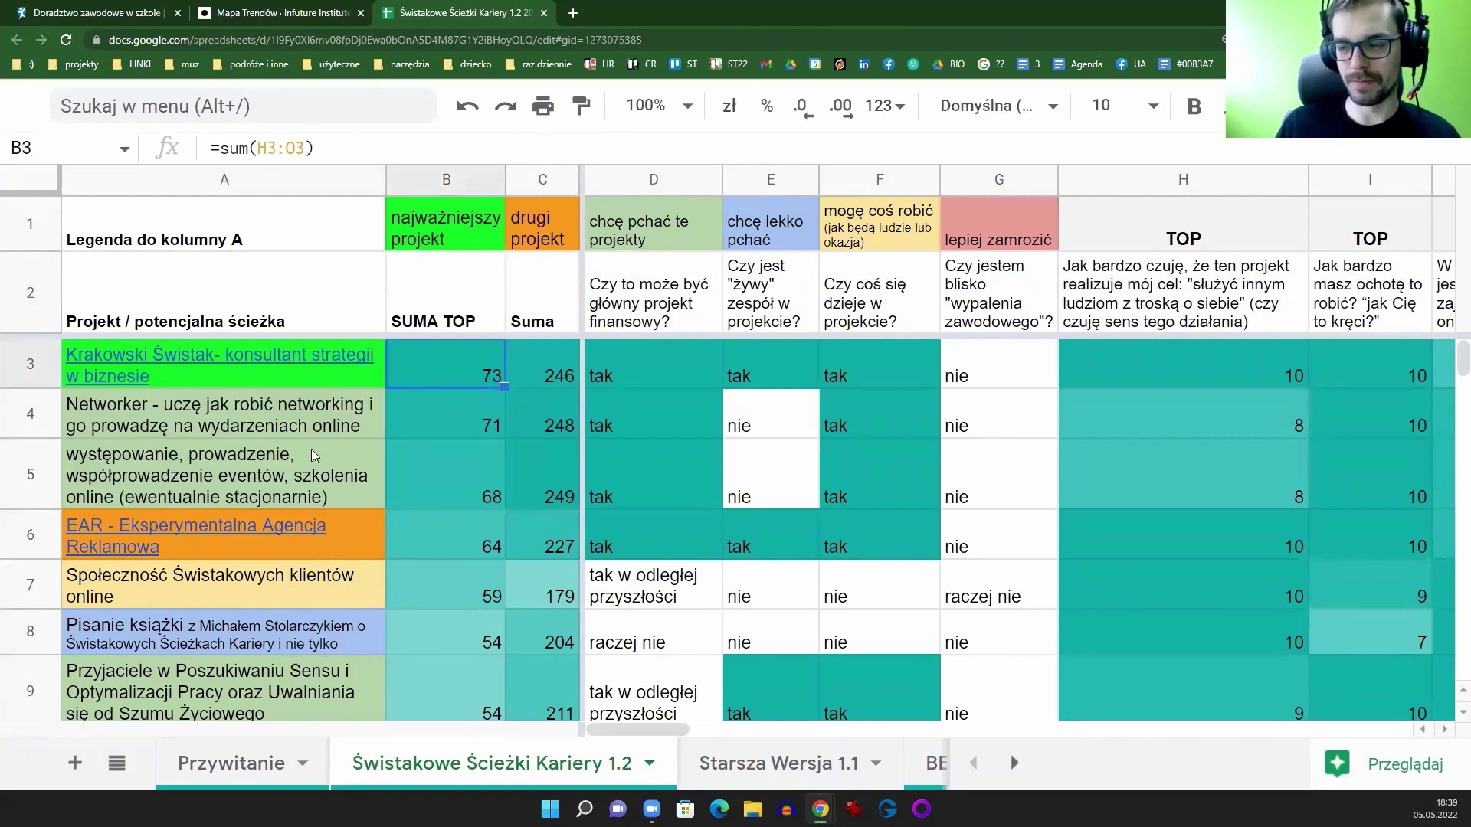
{"action": "left_click_drag", "start_coordinate": [327, 360], "coordinate": [310, 687]}
{"action": "key", "text": "Delete"}
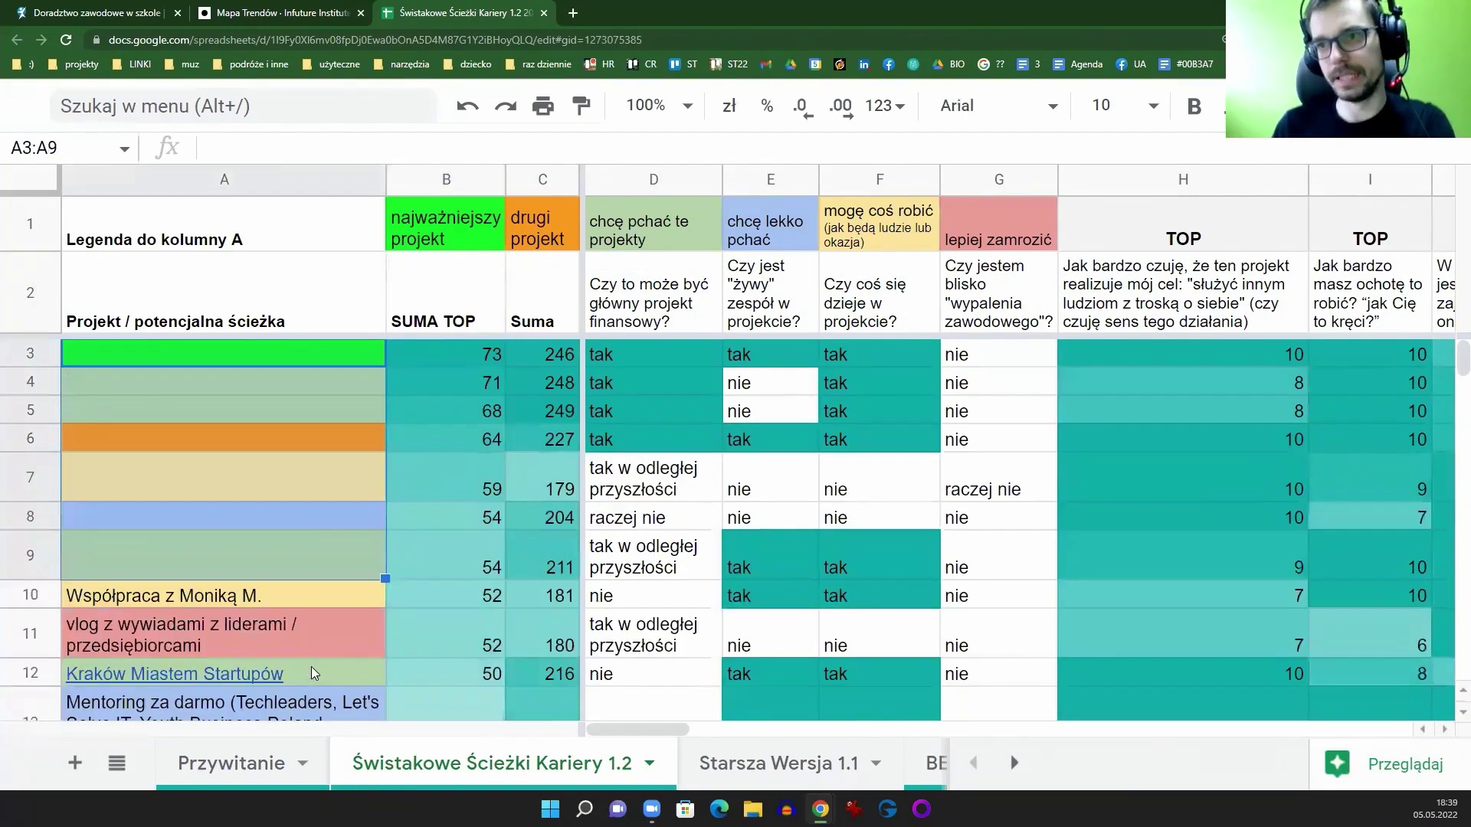
{"action": "key", "text": "ctrl+z"}
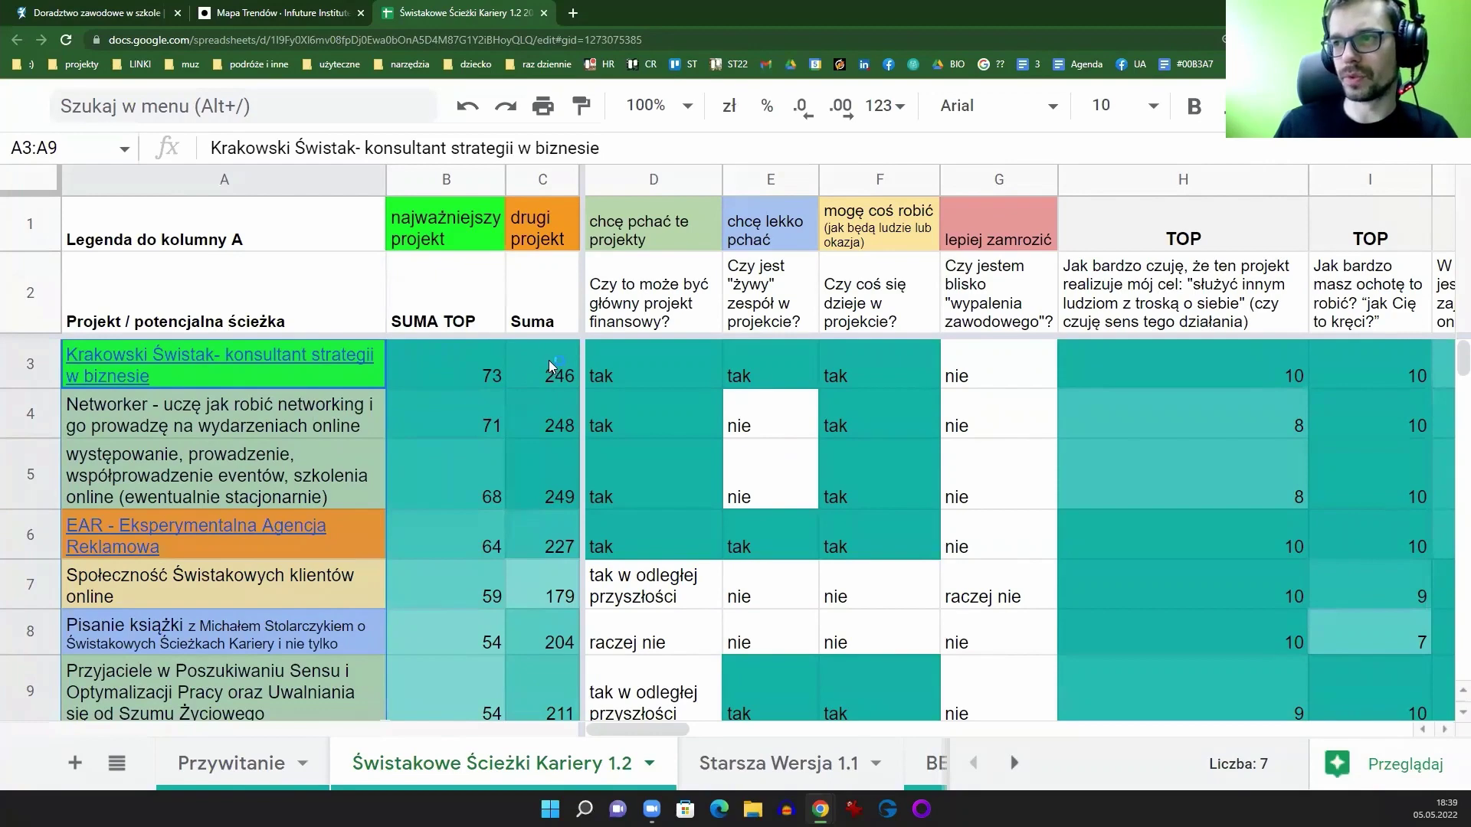
{"action": "left_click", "coordinate": [463, 318]}
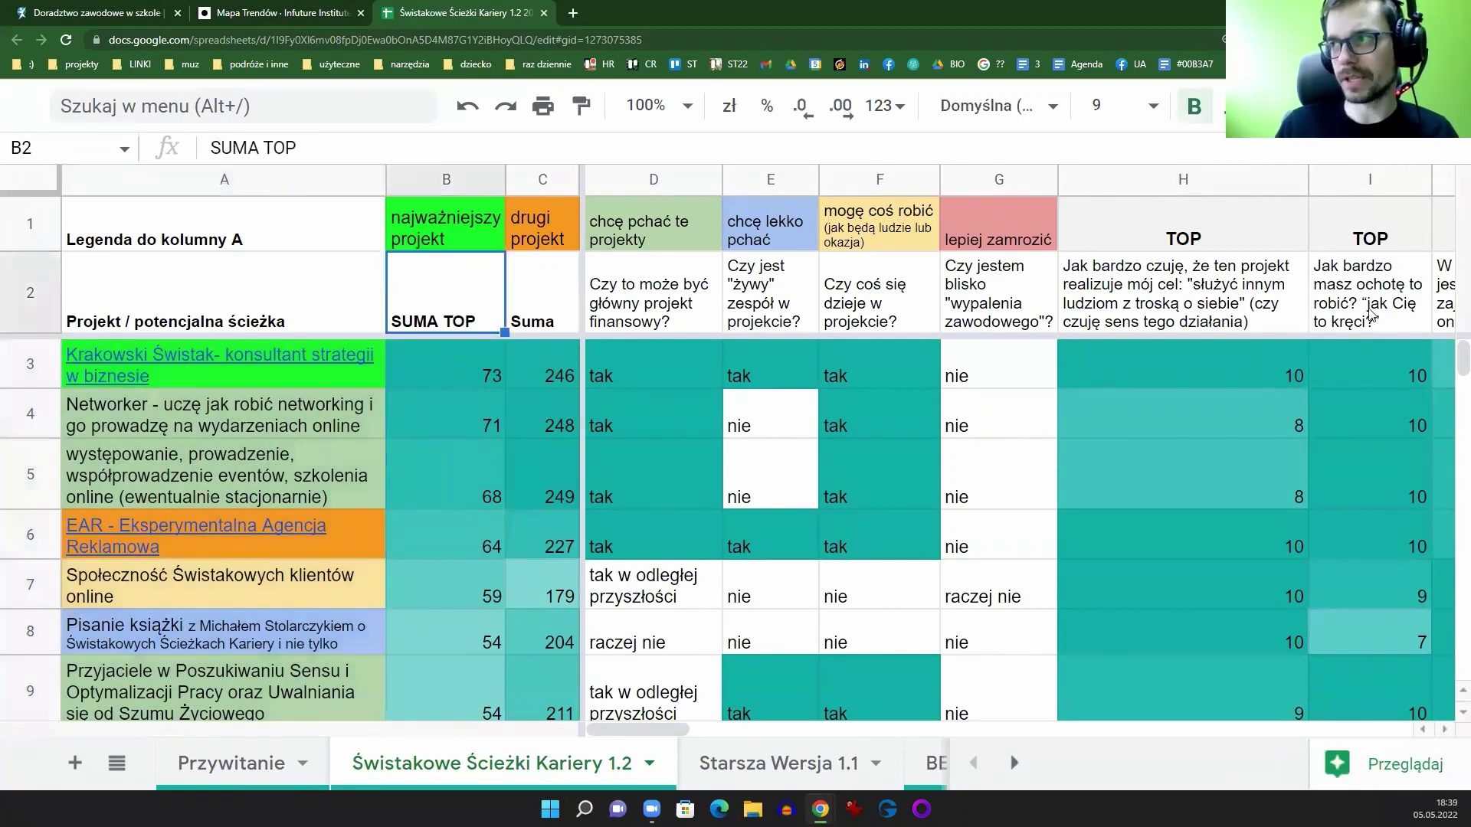
{"action": "left_click", "coordinate": [569, 385]}
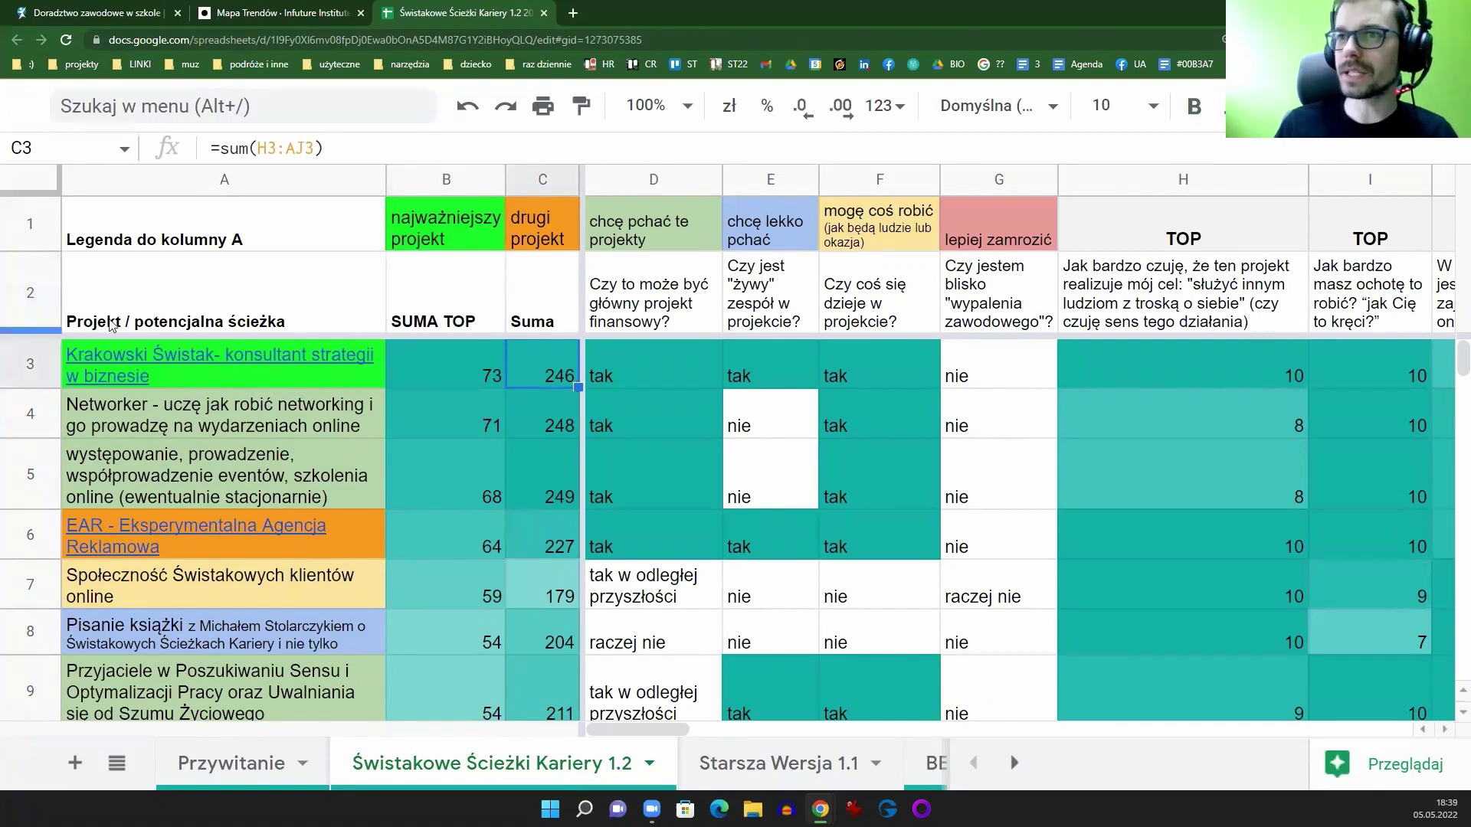
{"action": "left_click", "coordinate": [19, 307]}
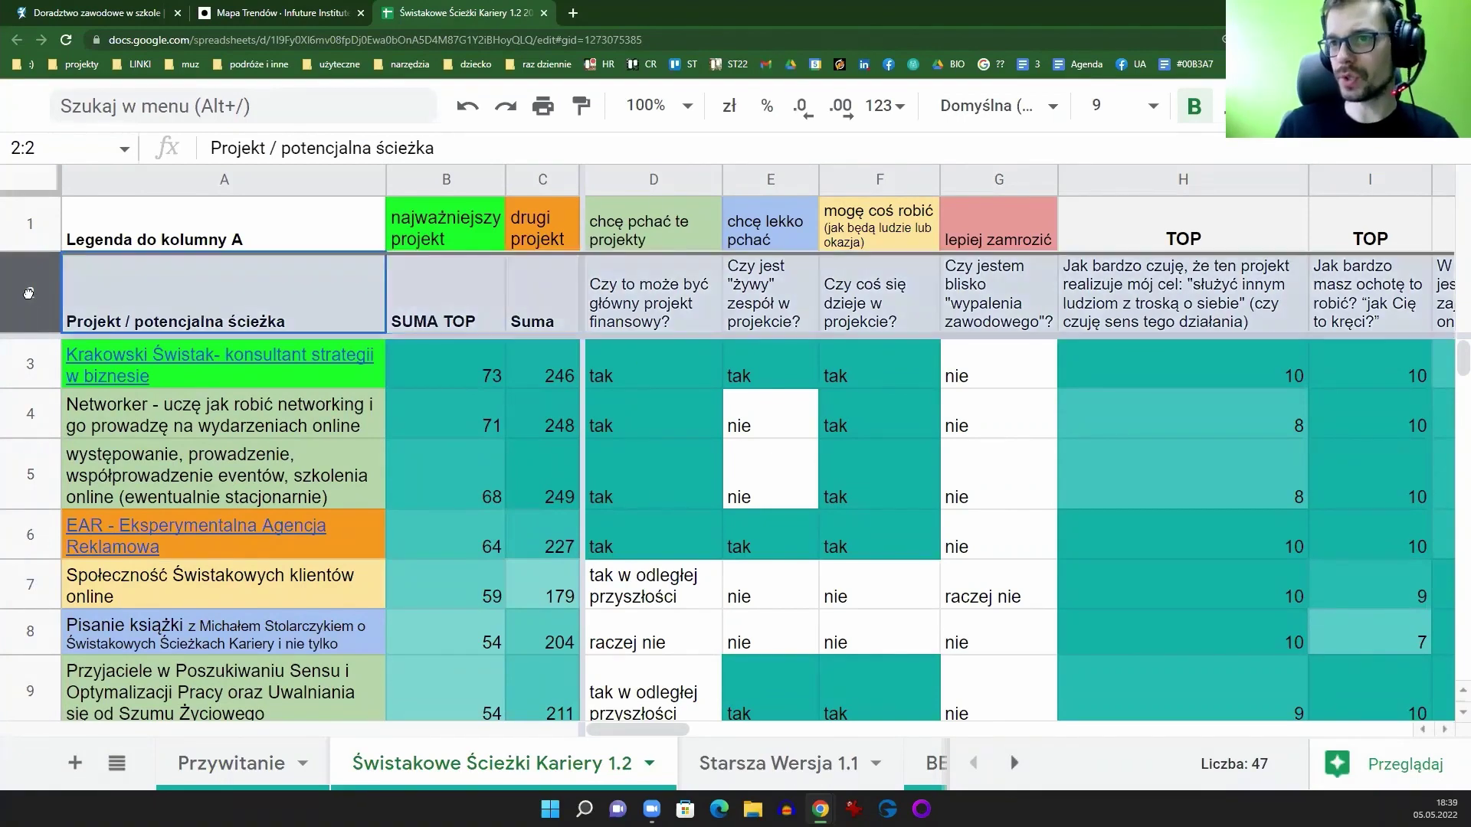
{"action": "left_click", "coordinate": [643, 305]}
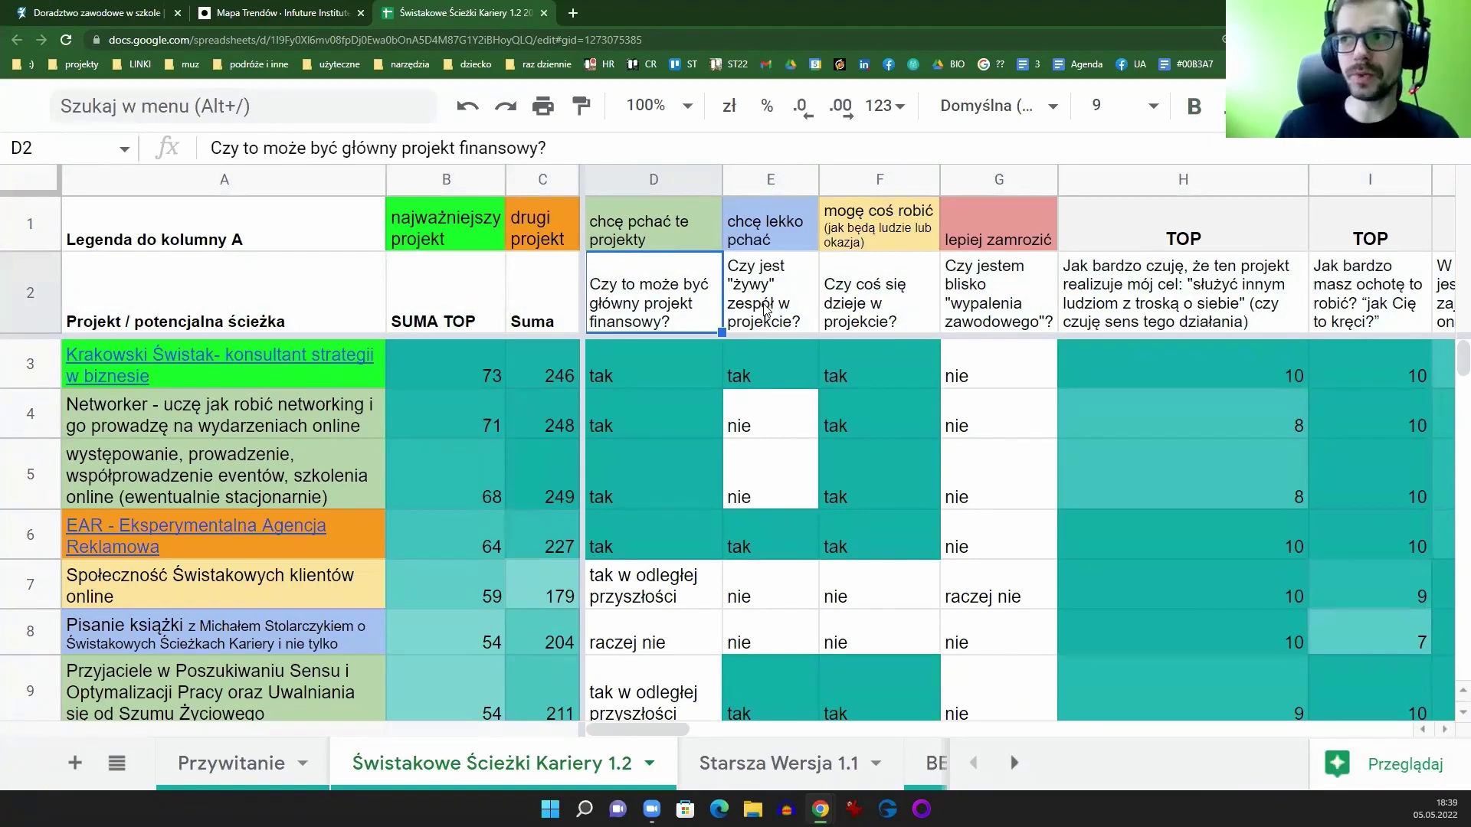
Step: Delete the live-team question in E2 and give F2's question a yellow fill
{"action": "left_click", "coordinate": [768, 313]}
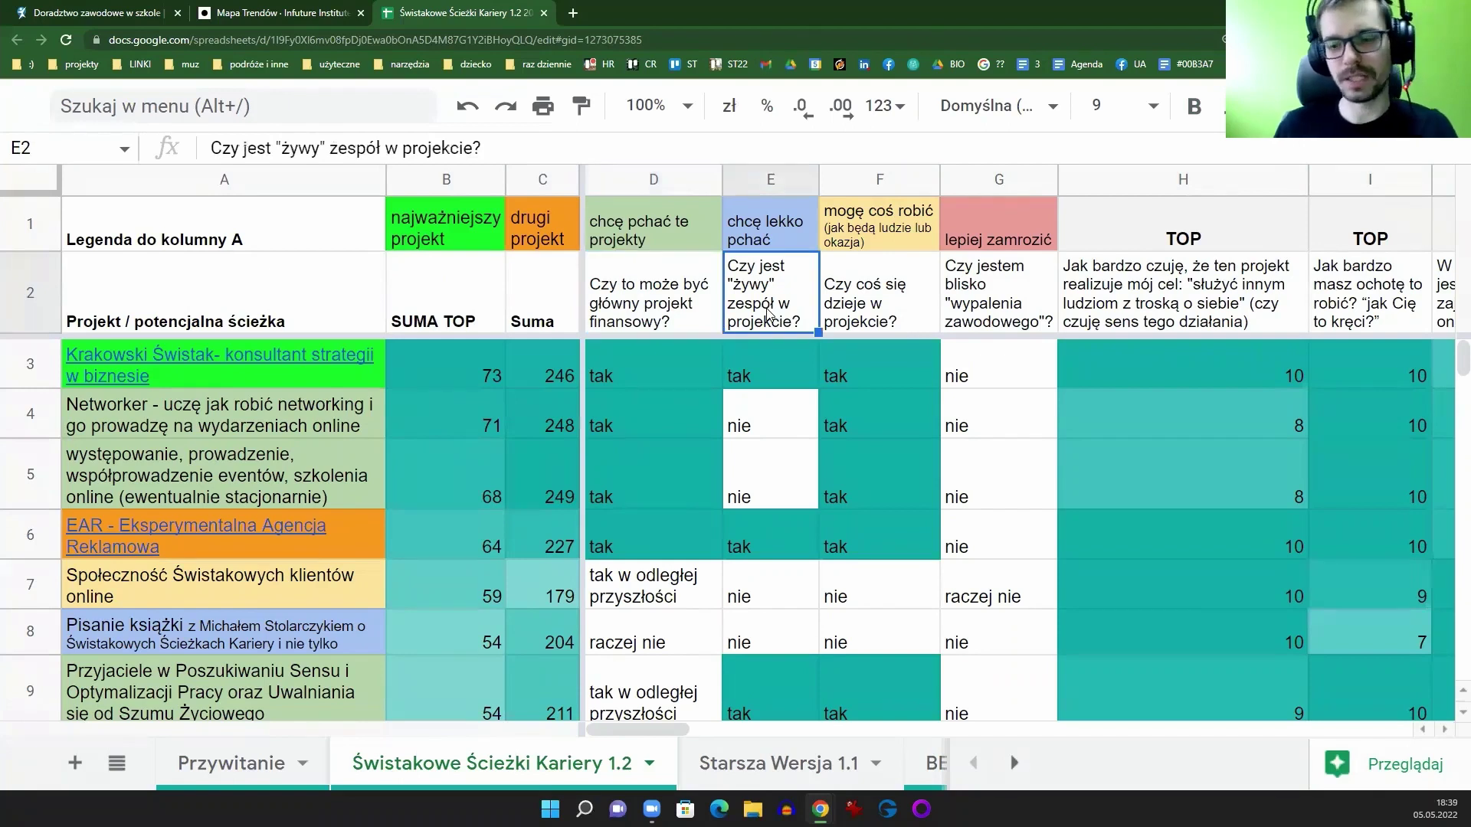
{"action": "key", "text": "Delete"}
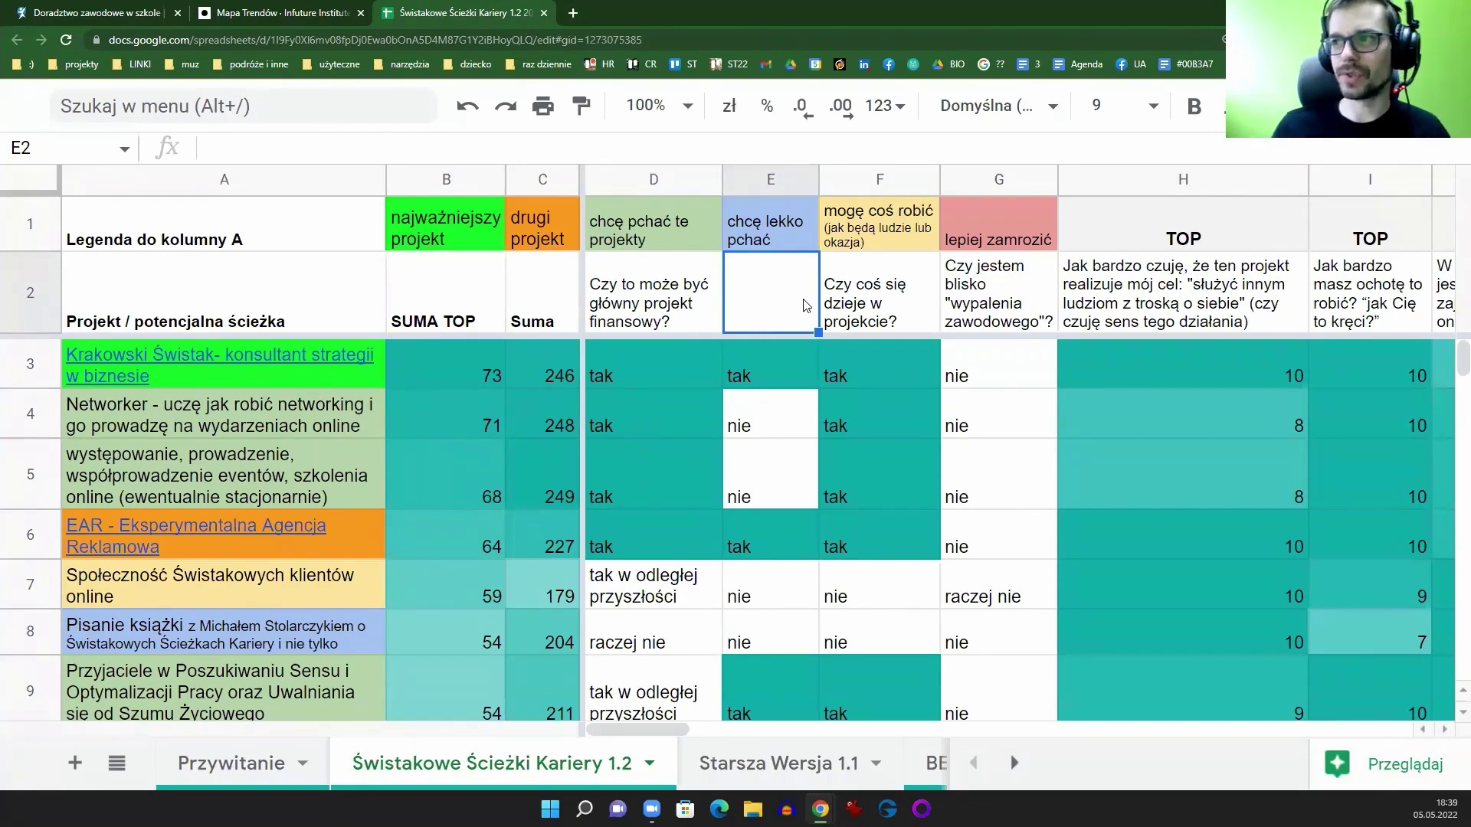
{"action": "left_click", "coordinate": [869, 304]}
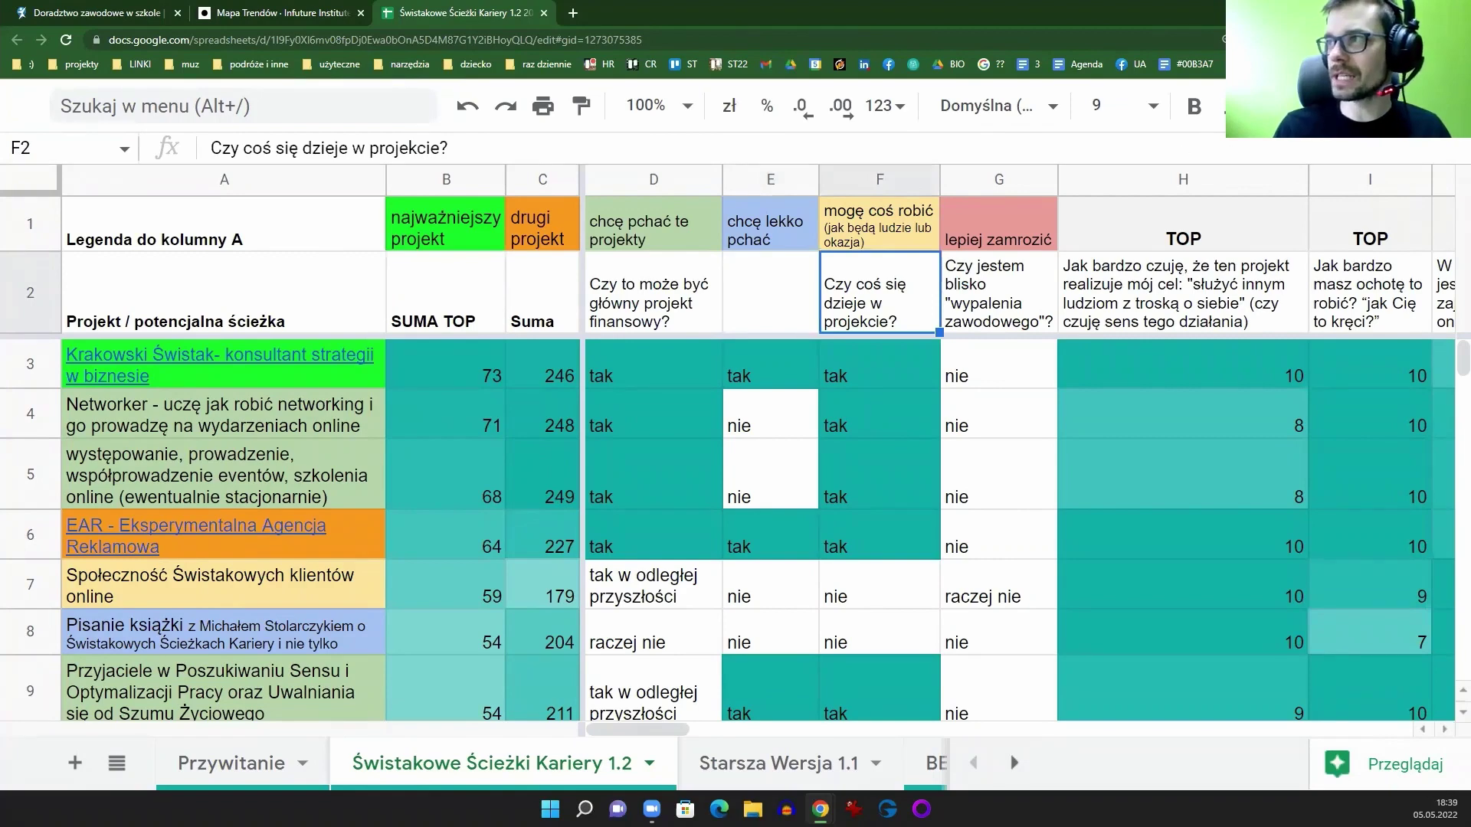
{"action": "left_click", "coordinate": [1356, 106]}
{"action": "left_click", "coordinate": [724, 155]}
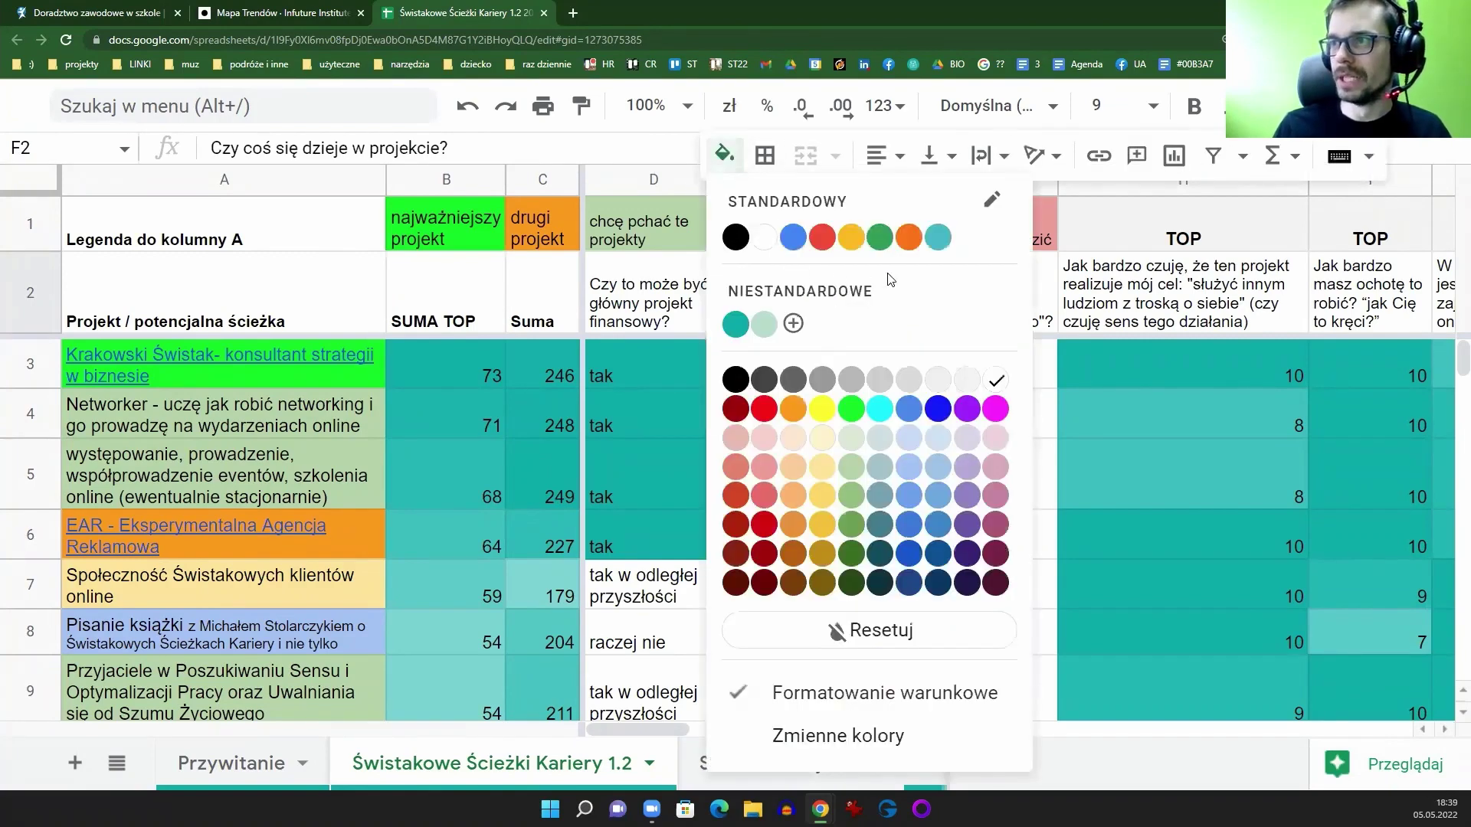
{"action": "left_click", "coordinate": [834, 406]}
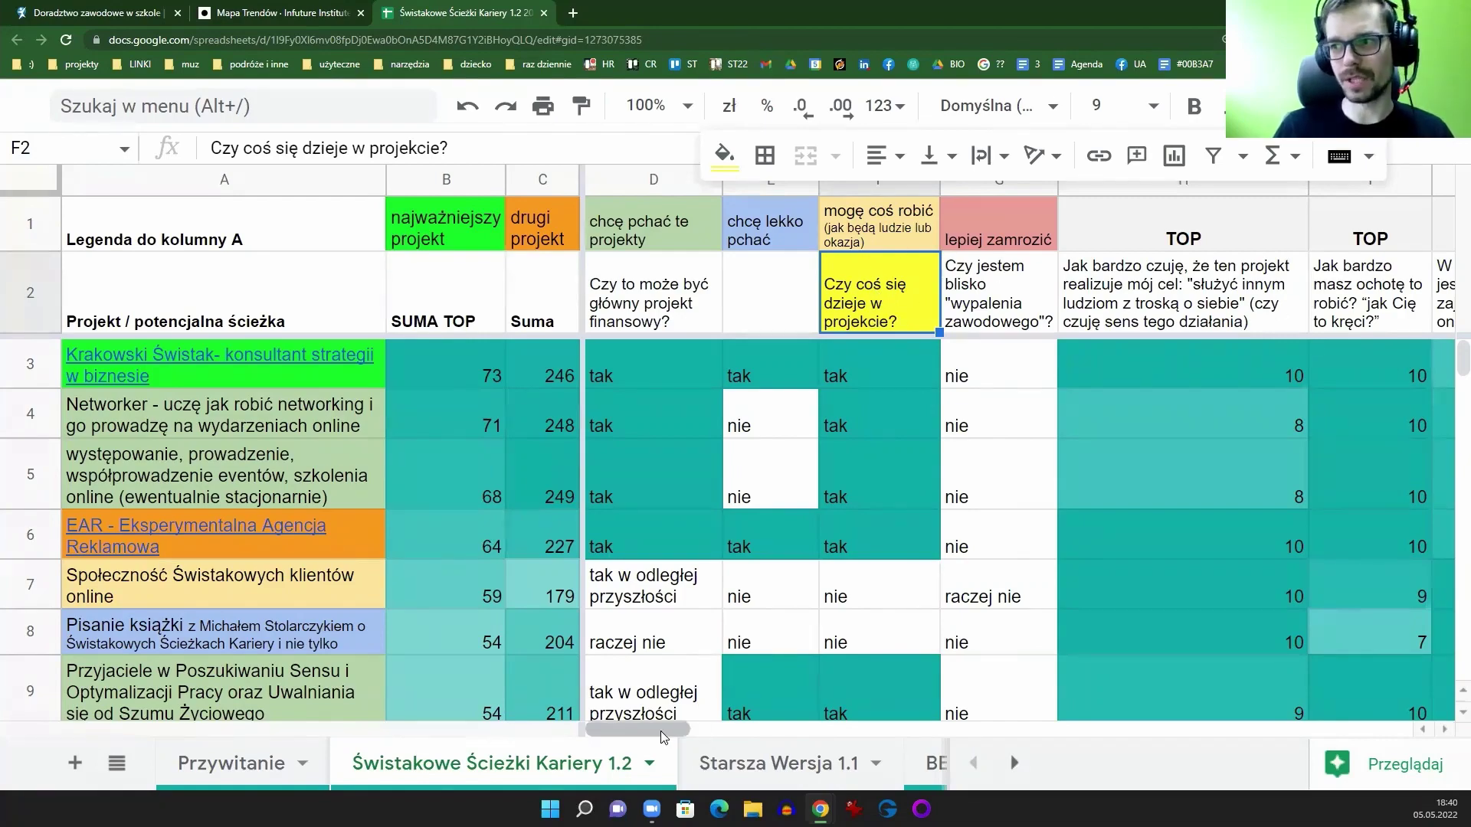
{"action": "left_click_drag", "start_coordinate": [675, 729], "coordinate": [624, 728]}
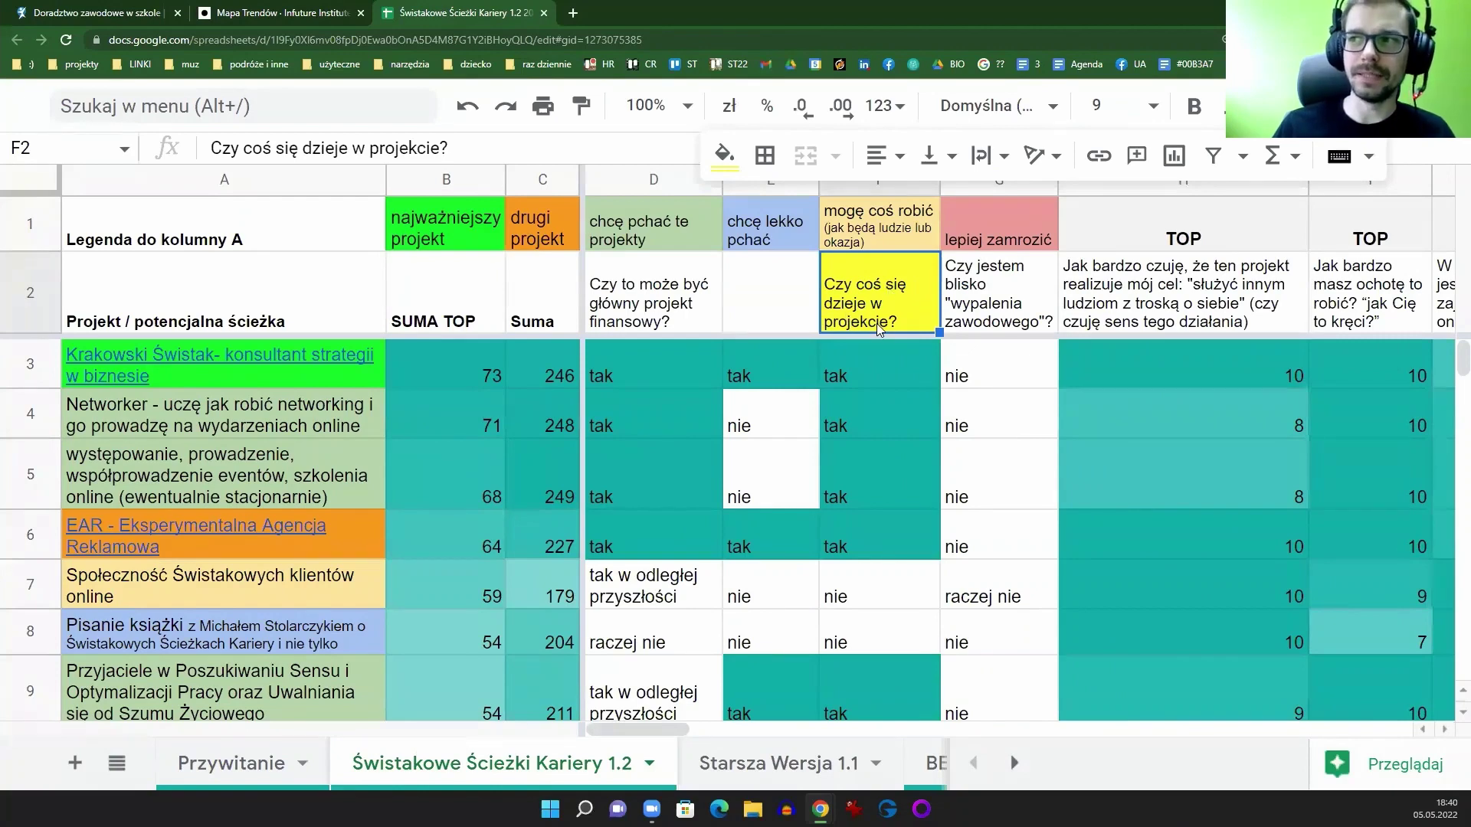
Step: Enter the question 'czy jest spójne z moją religią' in E2
{"action": "left_click", "coordinate": [793, 307]}
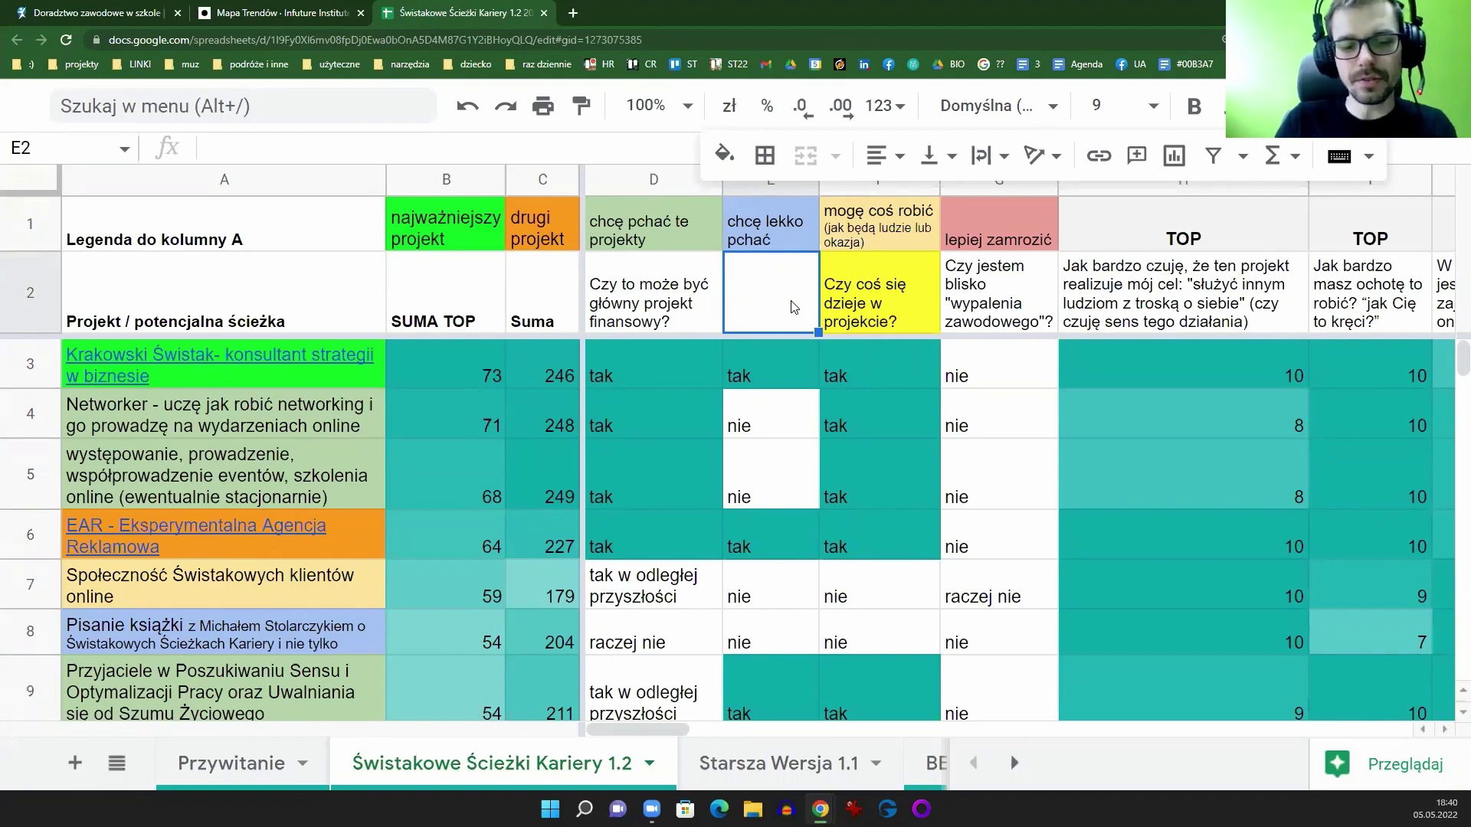
{"action": "type", "text": "czy jest to"}
{"action": "type", "text": "spó"}
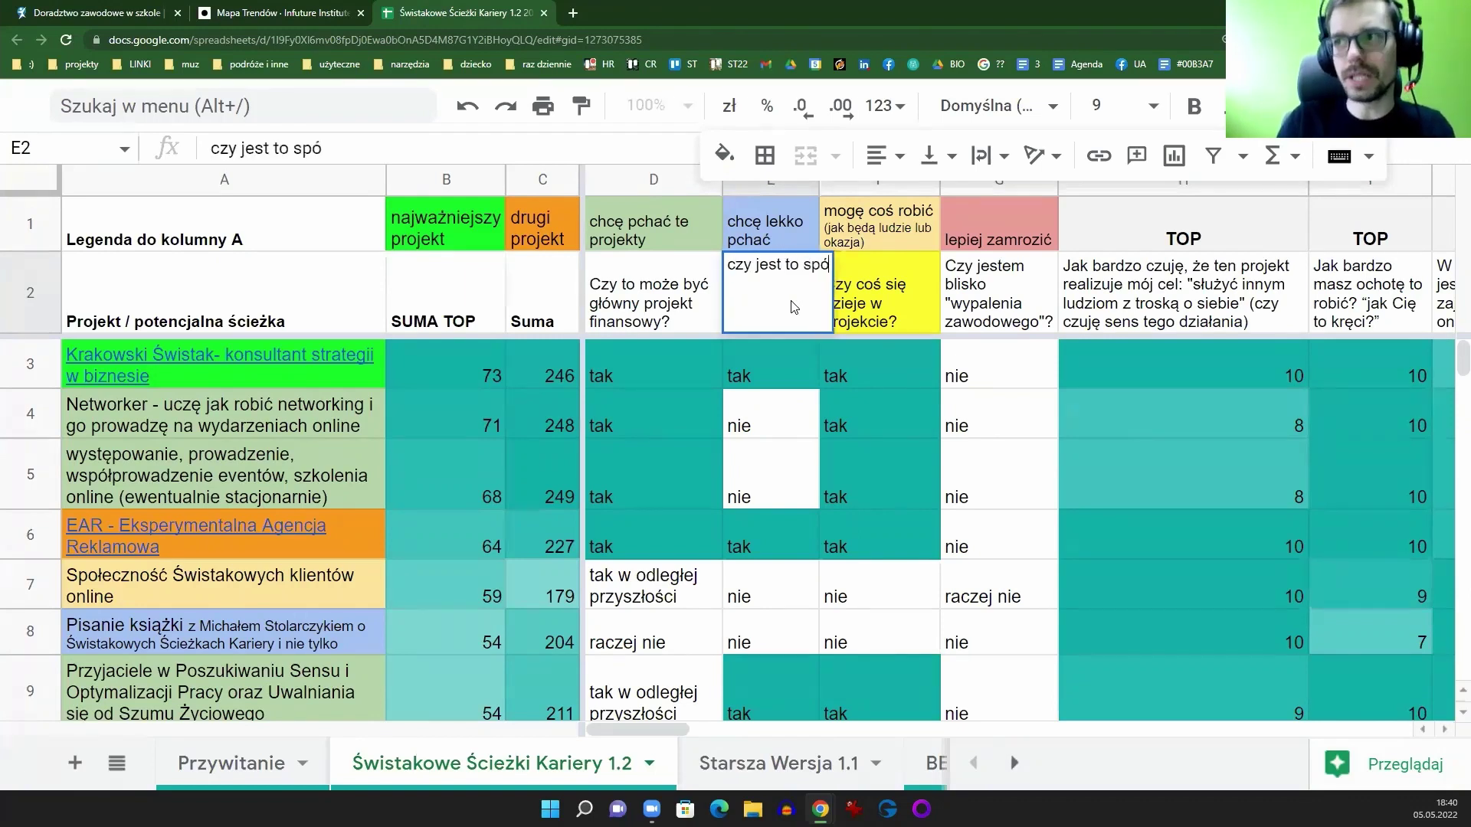
{"action": "type", "text": "jne z moją religią"}
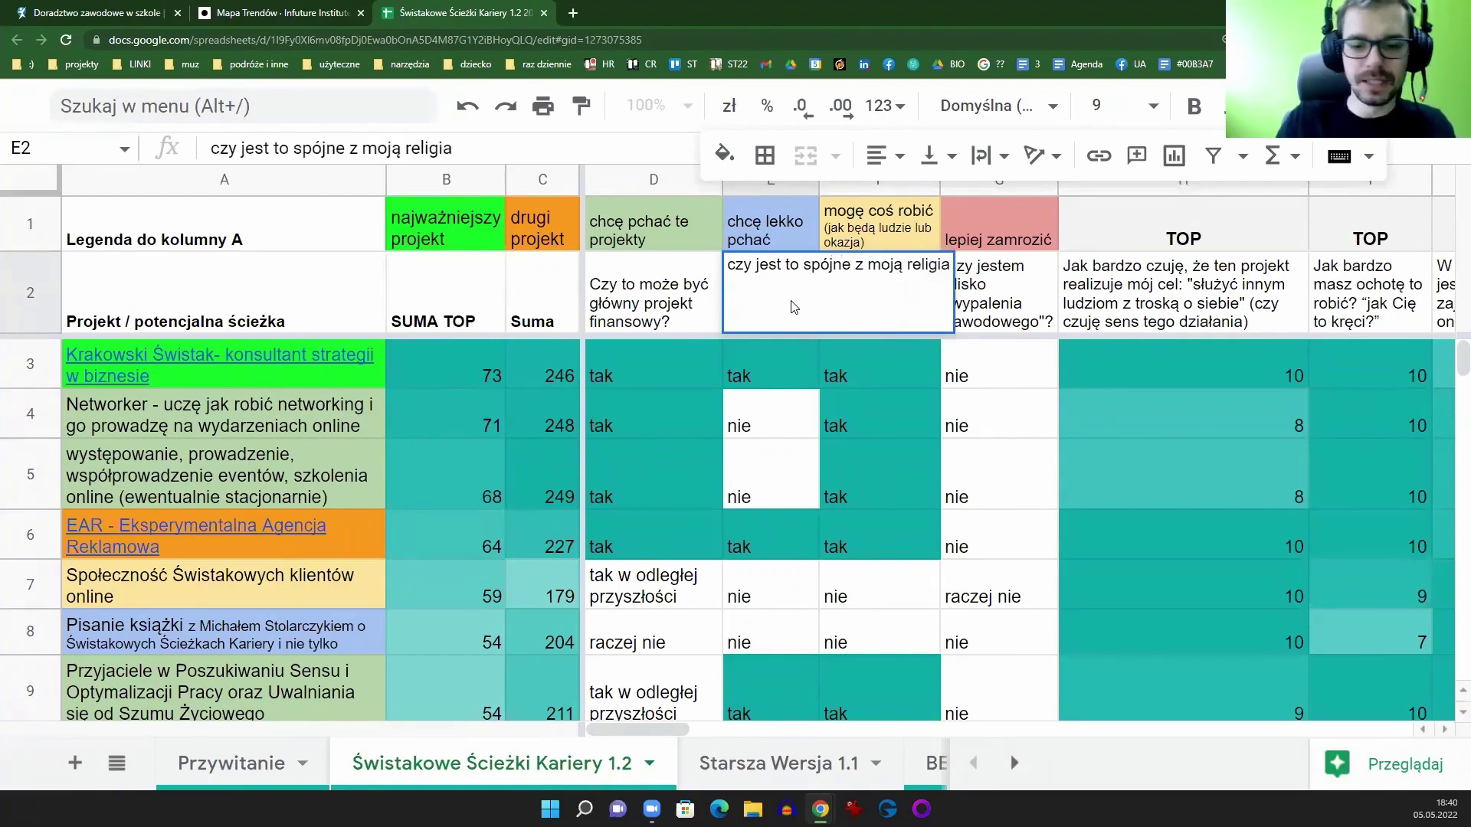
{"action": "key", "text": "Return"}
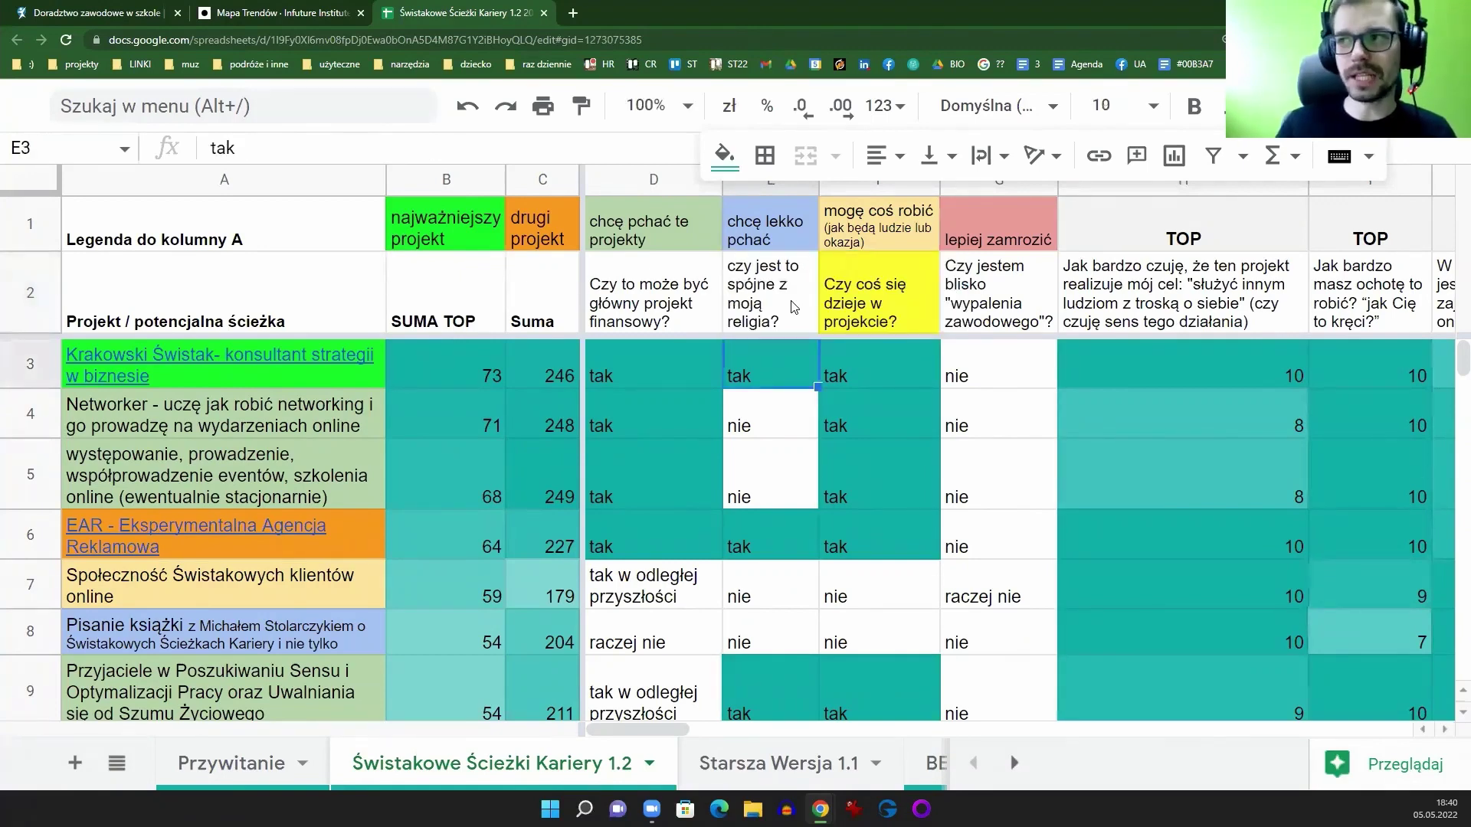
Step: Undo the edits so E2 again asks 'Czy jest "żywy" zespół w projekcie?'
{"action": "left_click", "coordinate": [794, 306]}
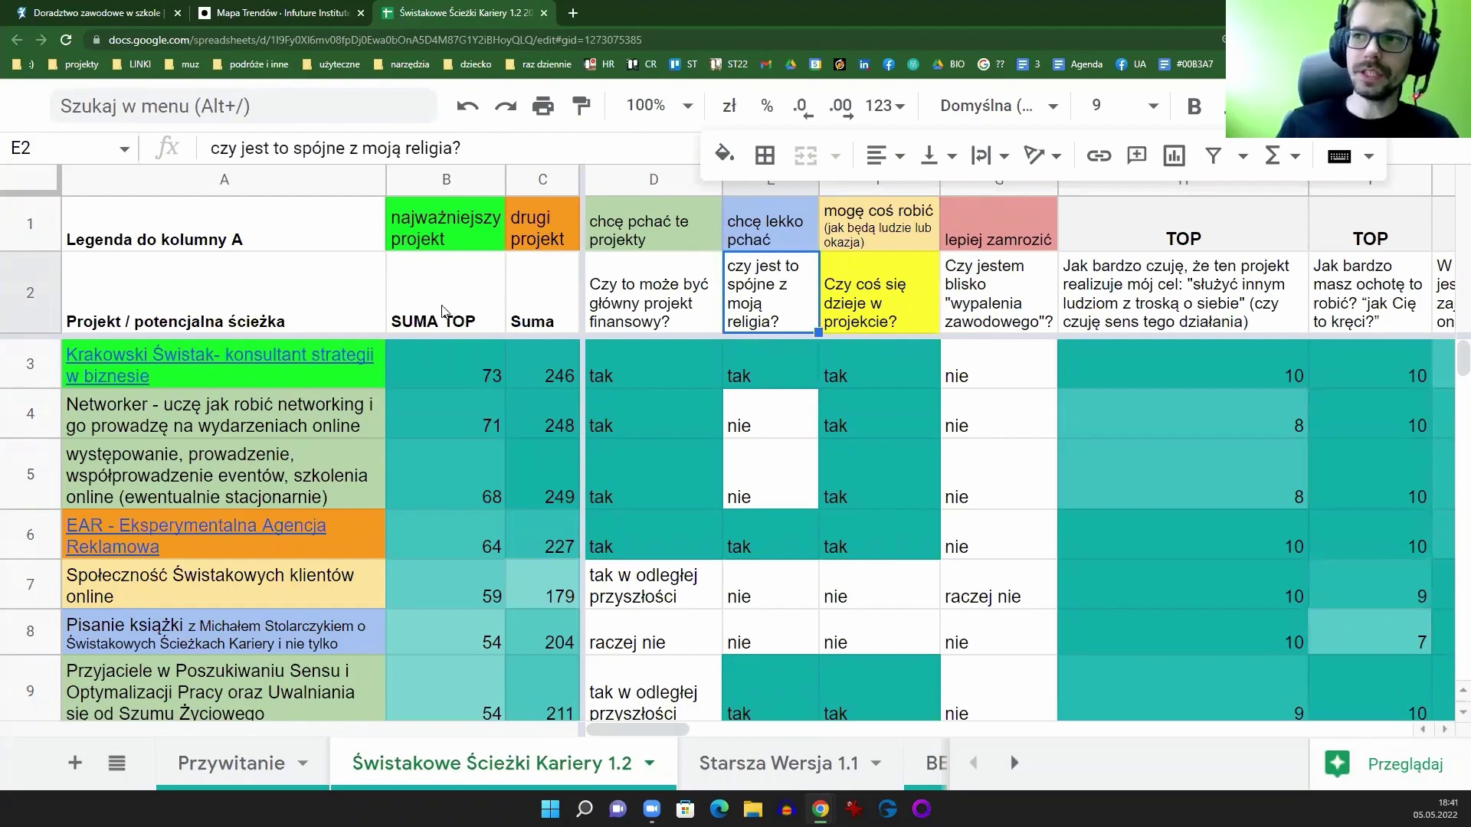
{"action": "left_click", "coordinate": [30, 293]}
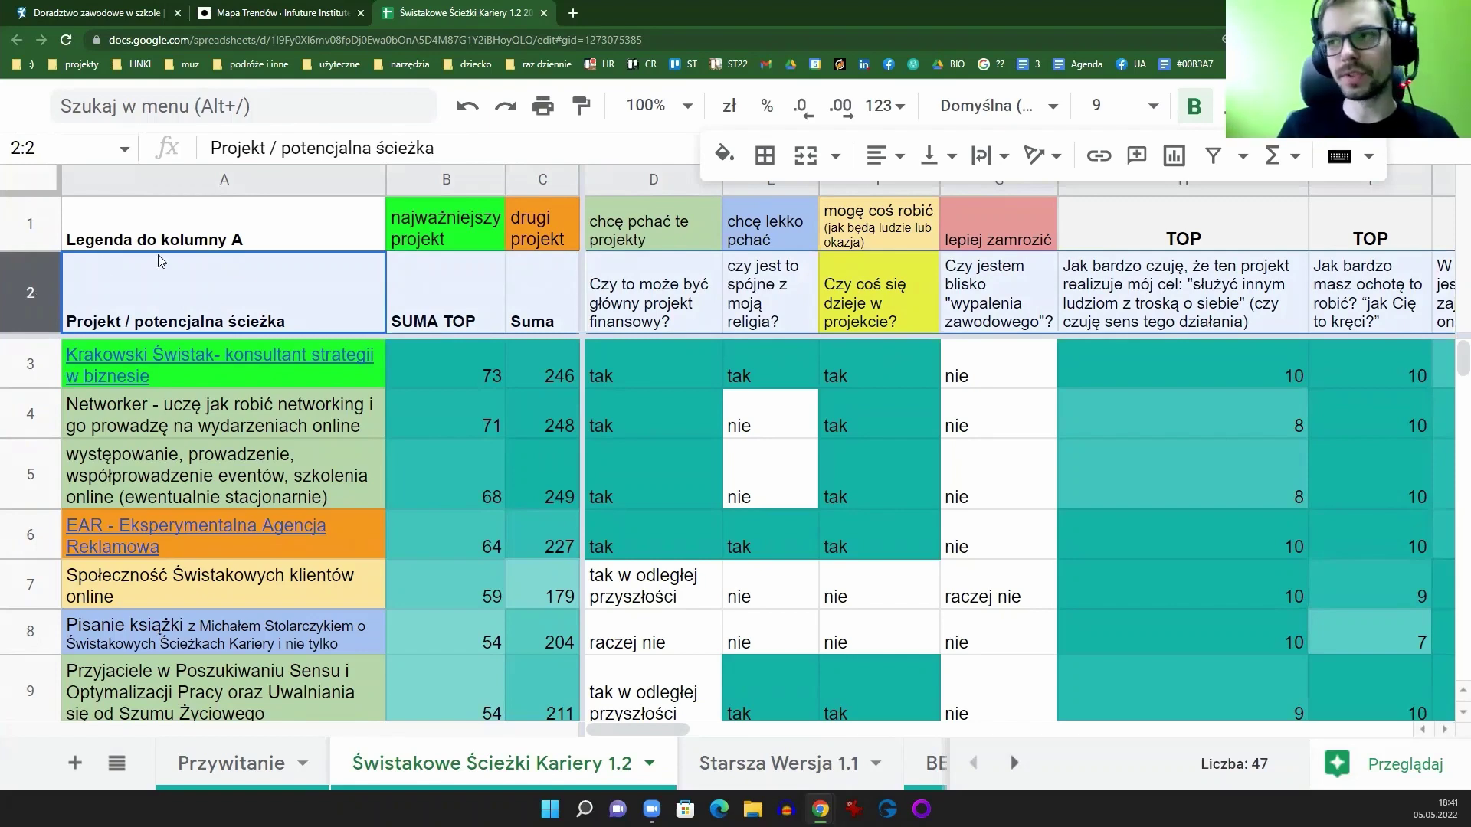
{"action": "left_click", "coordinate": [742, 308]}
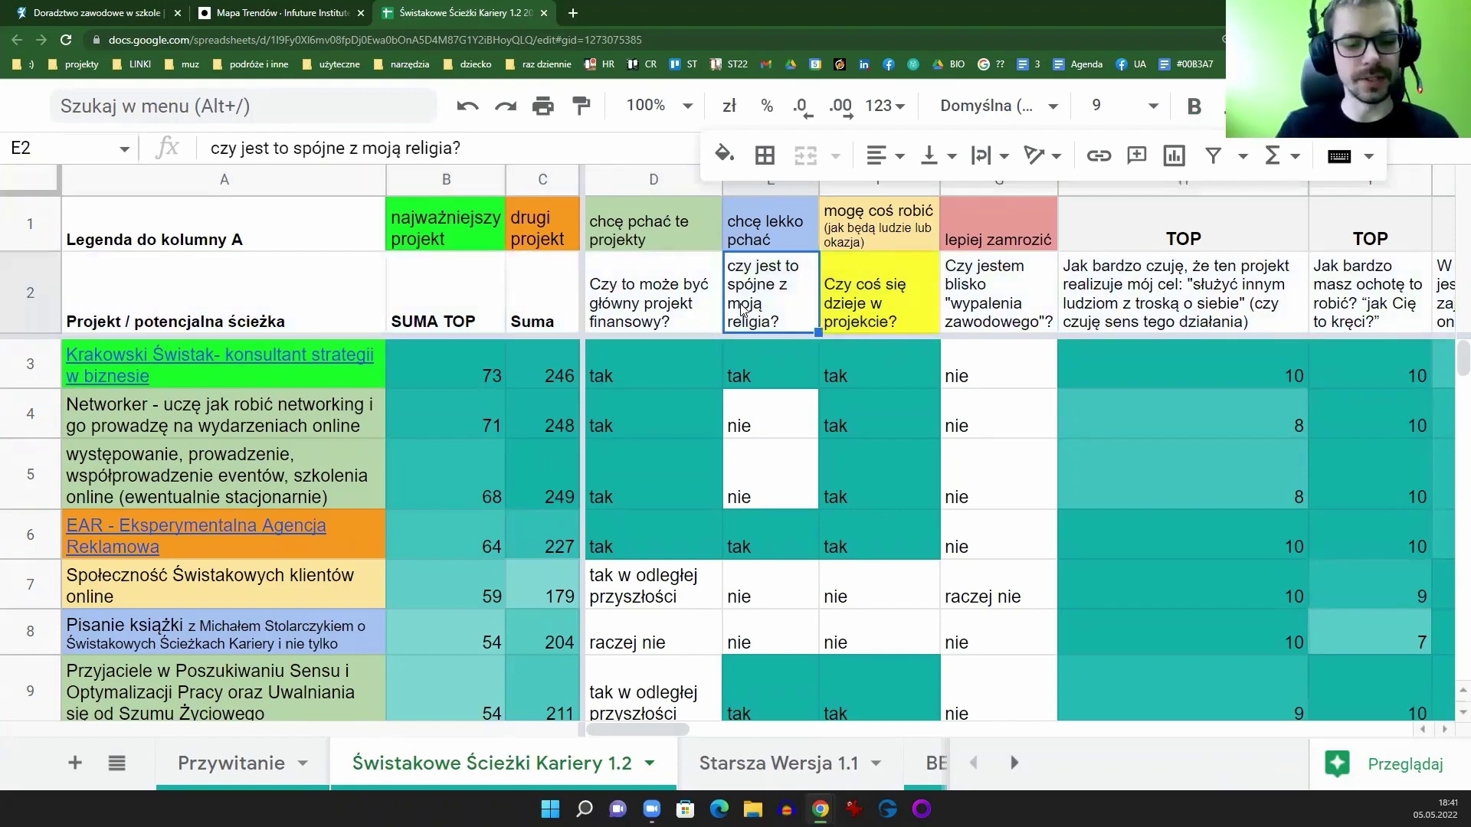
{"action": "key", "text": "ctrl+z"}
{"action": "key", "text": "ctrl+z"}
{"action": "key", "text": "ctrl+z"}
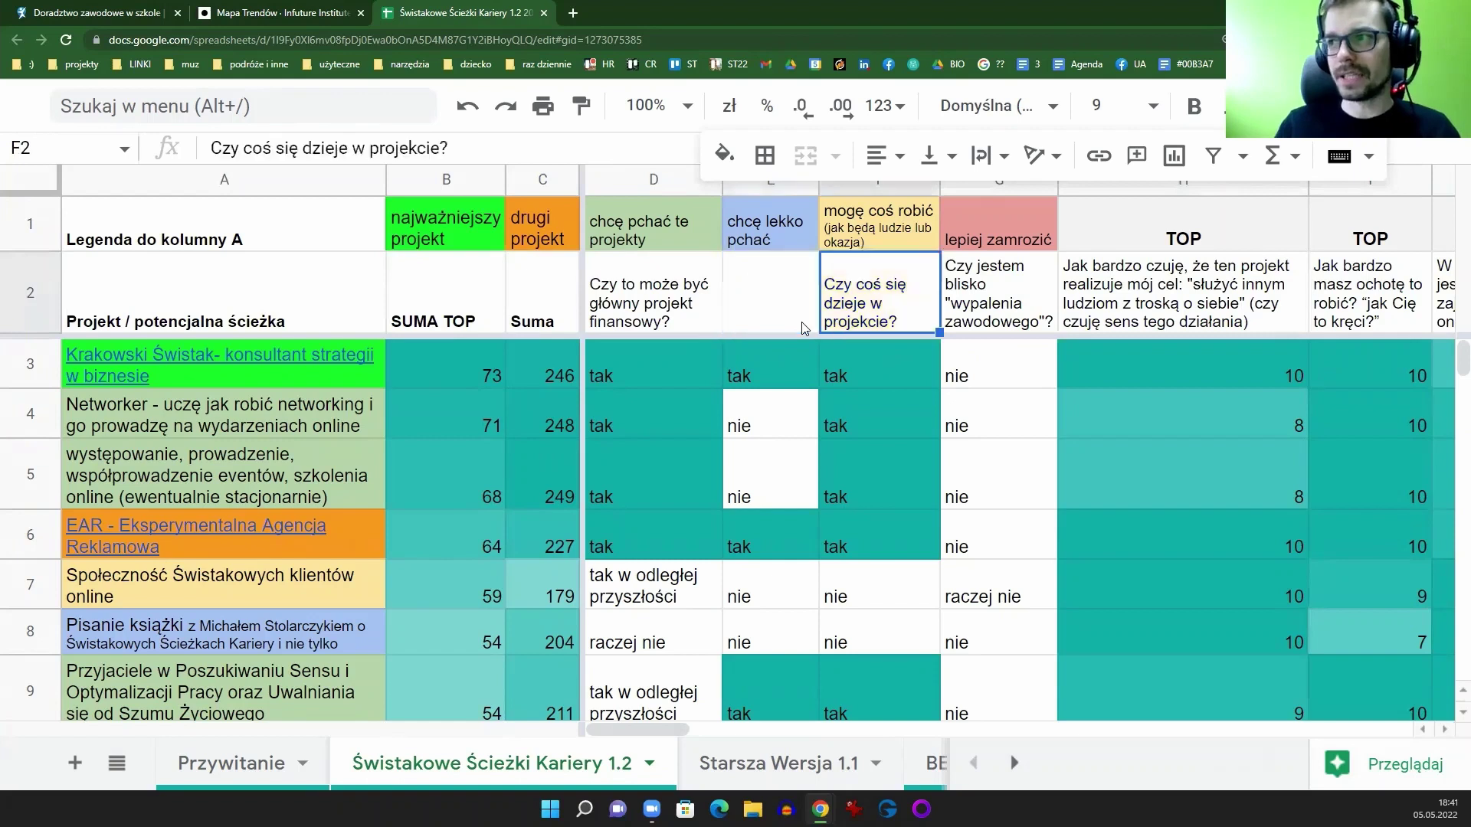
Step: Search Google Images for 'wartości' in a new tab
{"action": "left_click", "coordinate": [572, 13]}
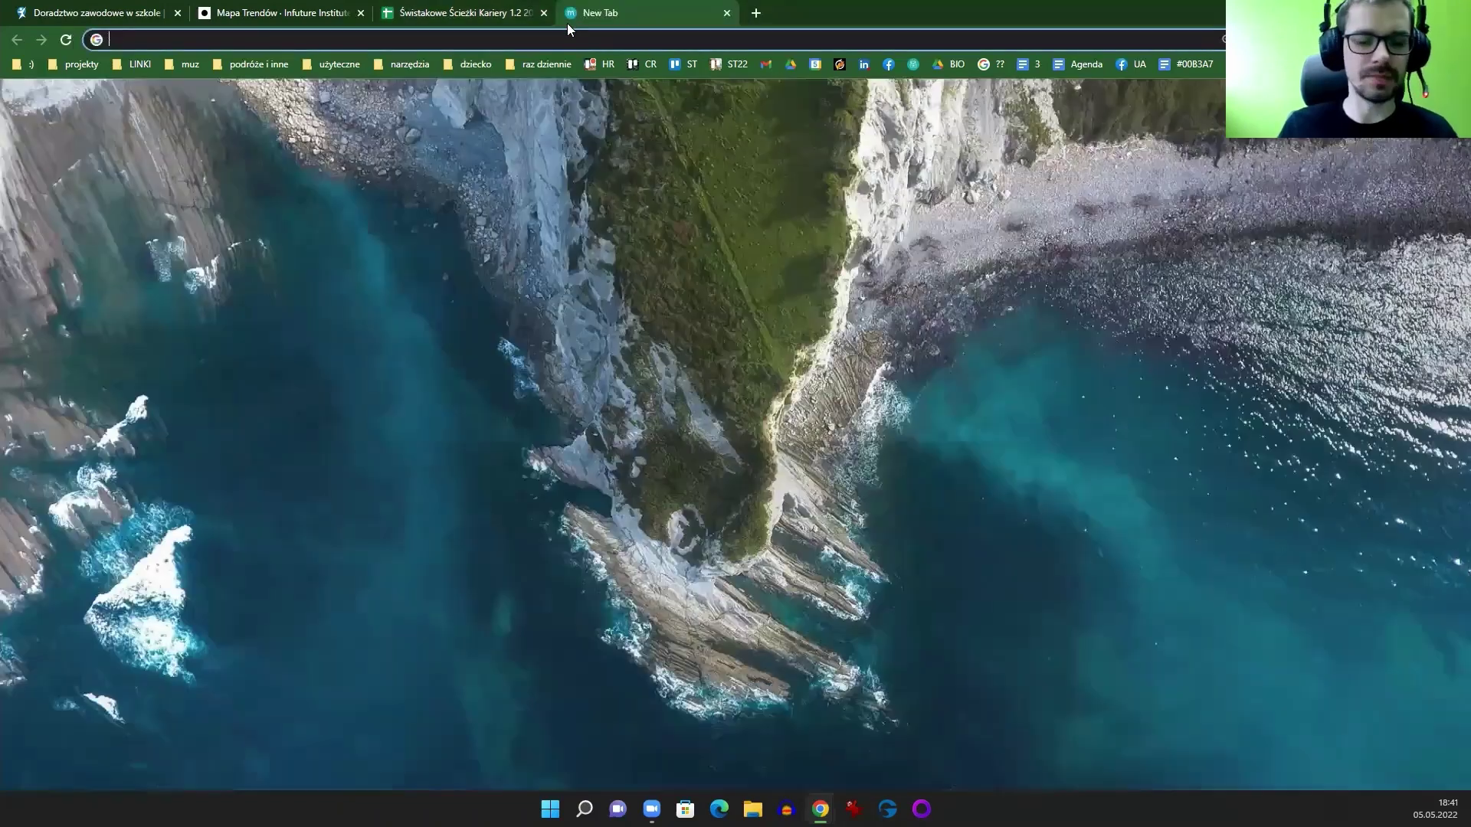
{"action": "type", "text": "wartości"}
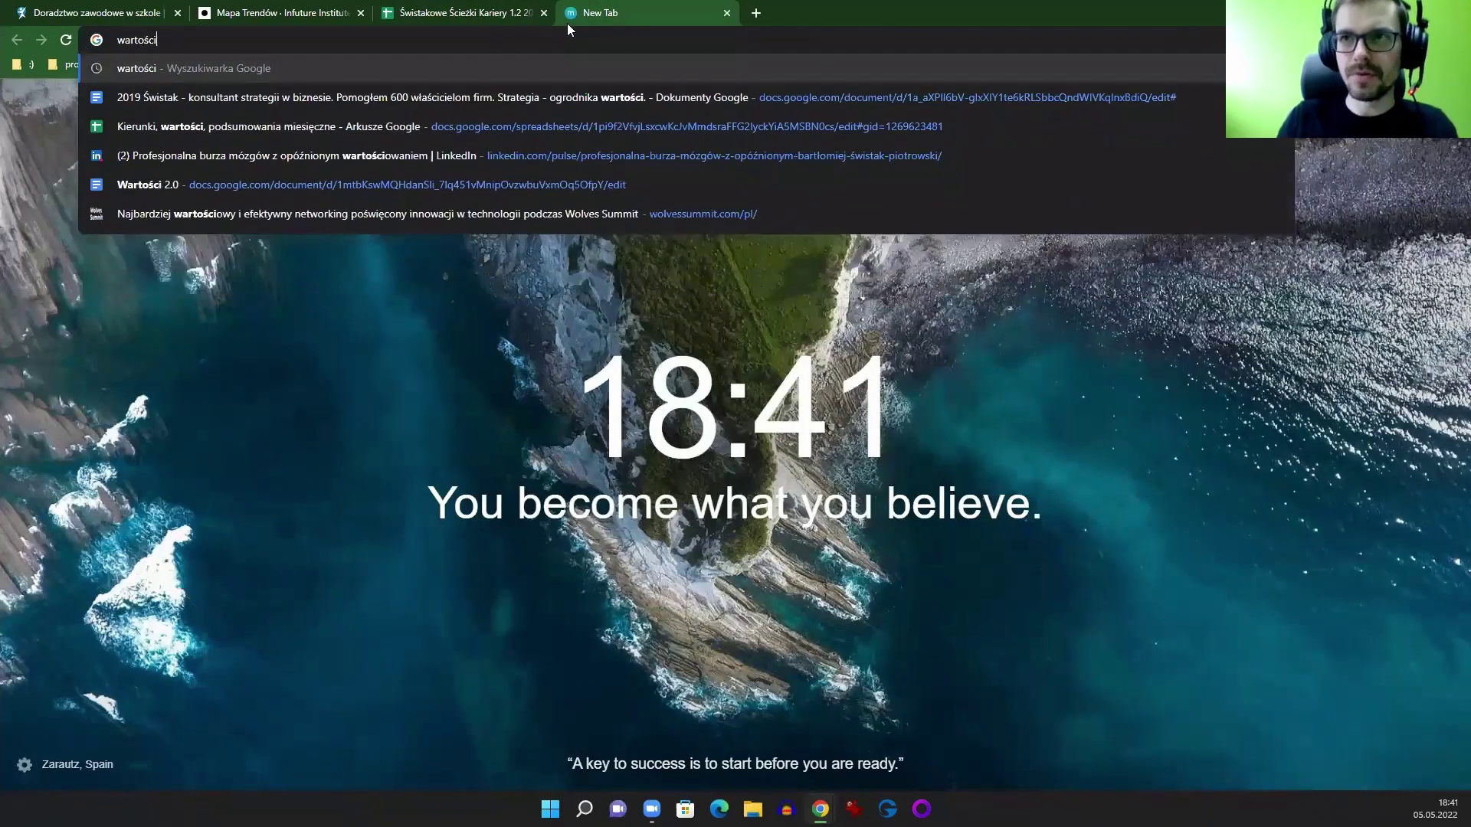
{"action": "key", "text": "Return"}
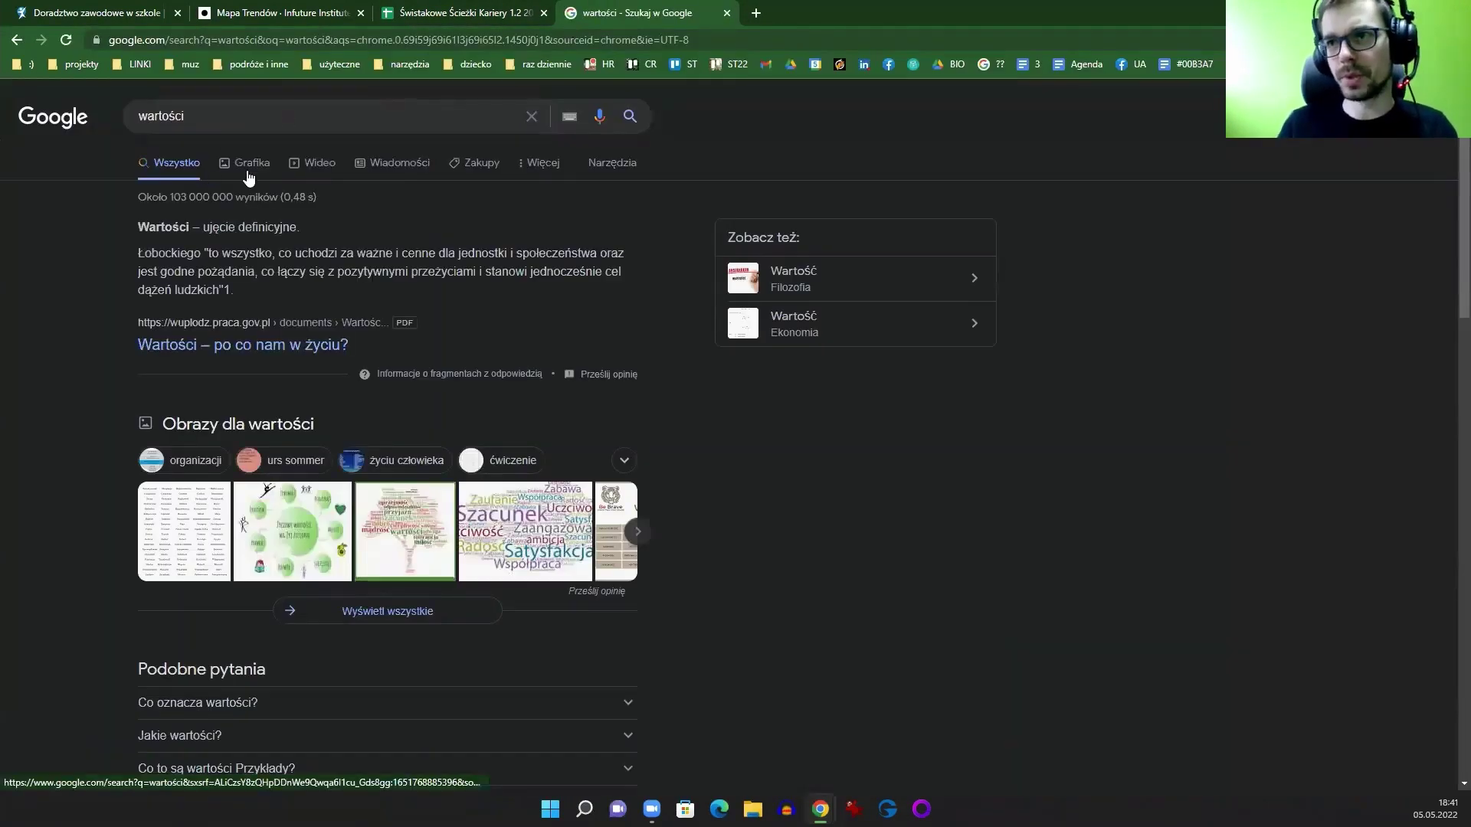
{"action": "left_click", "coordinate": [246, 172]}
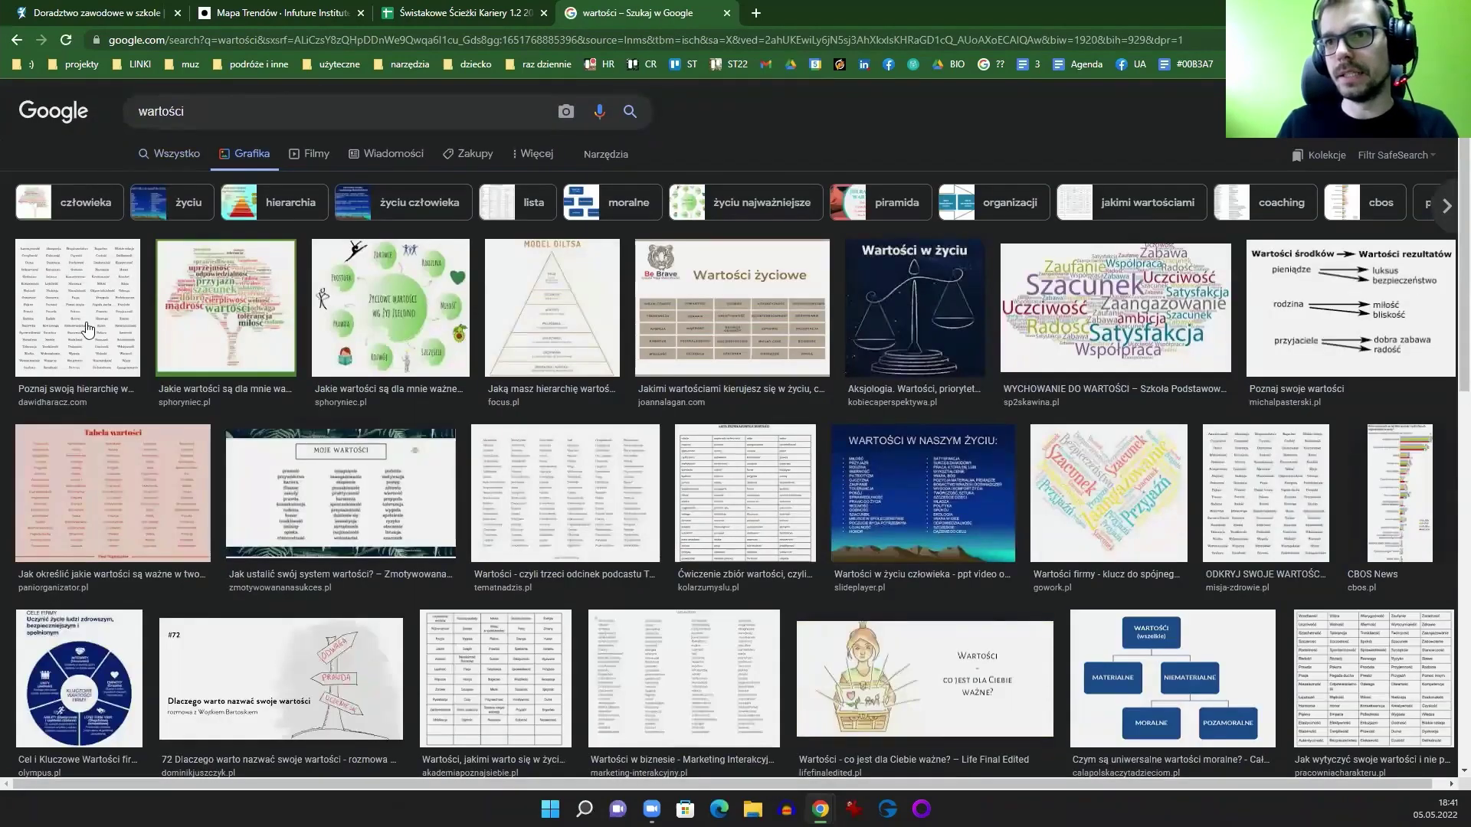
{"action": "scroll", "coordinate": [510, 162], "scroll_direction": "down", "scroll_amount": 2}
Step: Open the first values-list image (Autentyczność, Akceptacja…) in its own tab
{"action": "left_click", "coordinate": [76, 195]}
{"action": "right_click", "coordinate": [936, 239]}
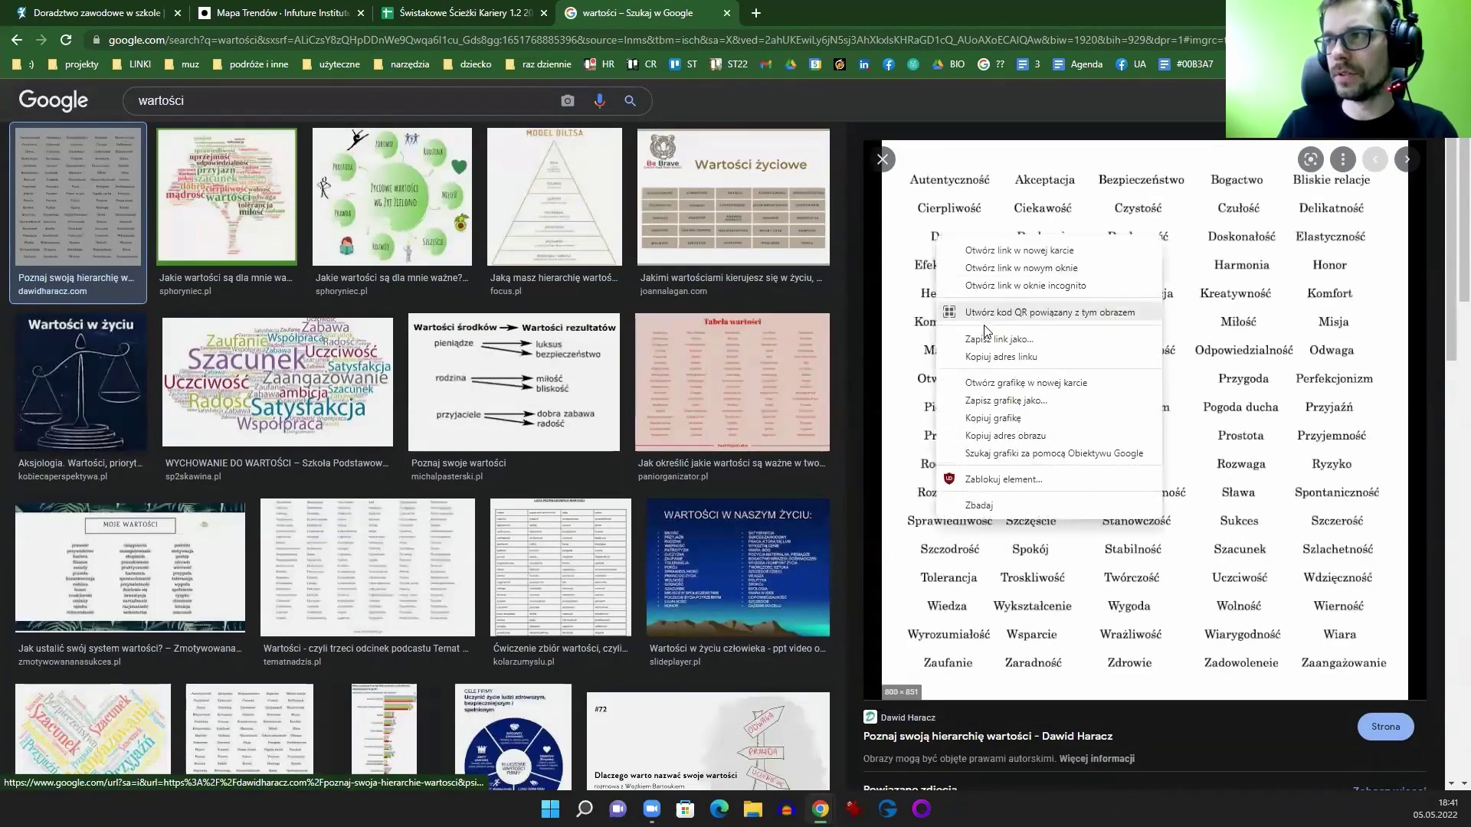
{"action": "left_click", "coordinate": [986, 385]}
{"action": "left_click", "coordinate": [835, 15]}
{"action": "left_click", "coordinate": [782, 39]}
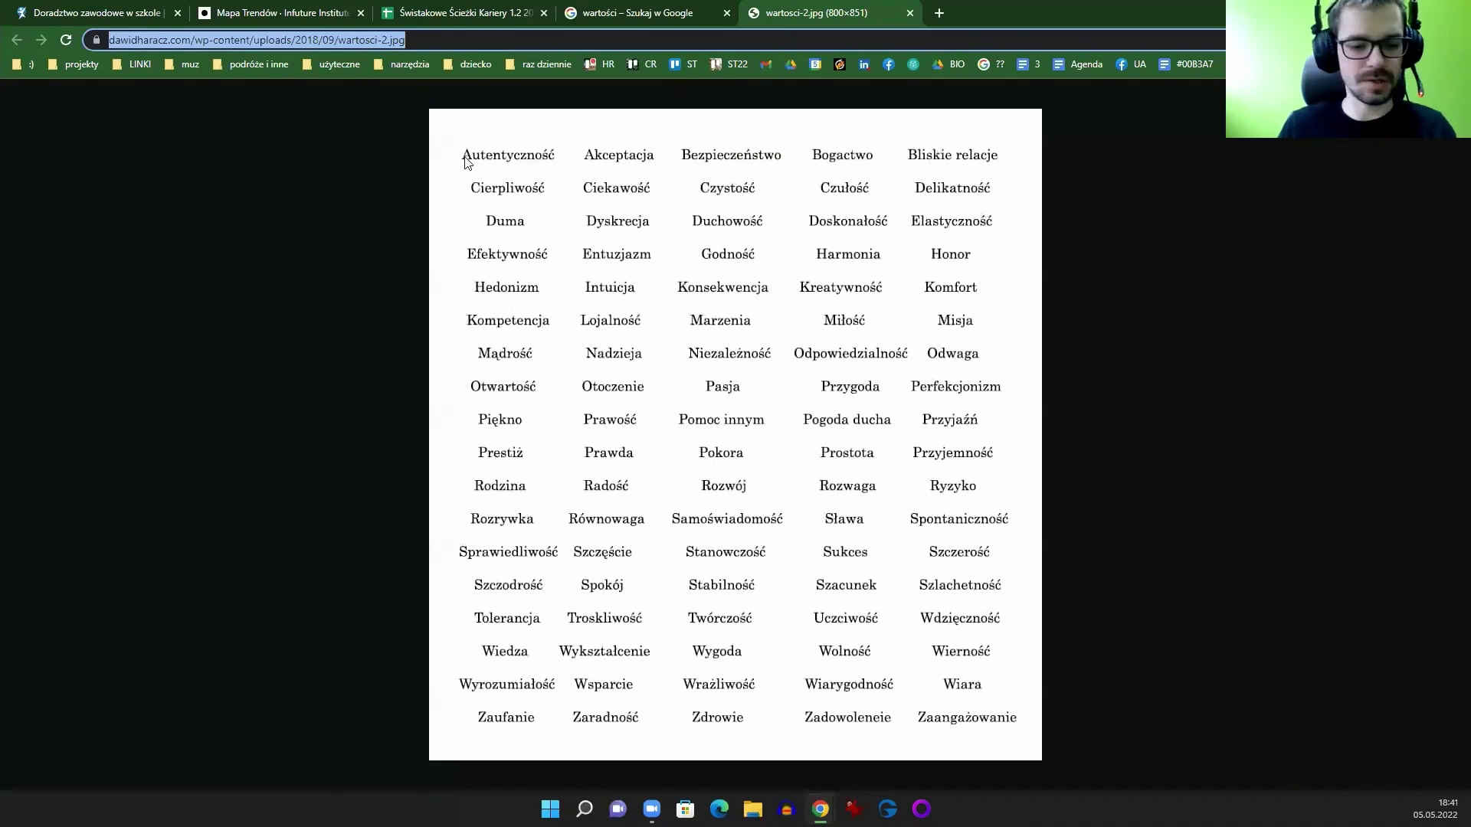
{"action": "key", "text": "BackSpace"}
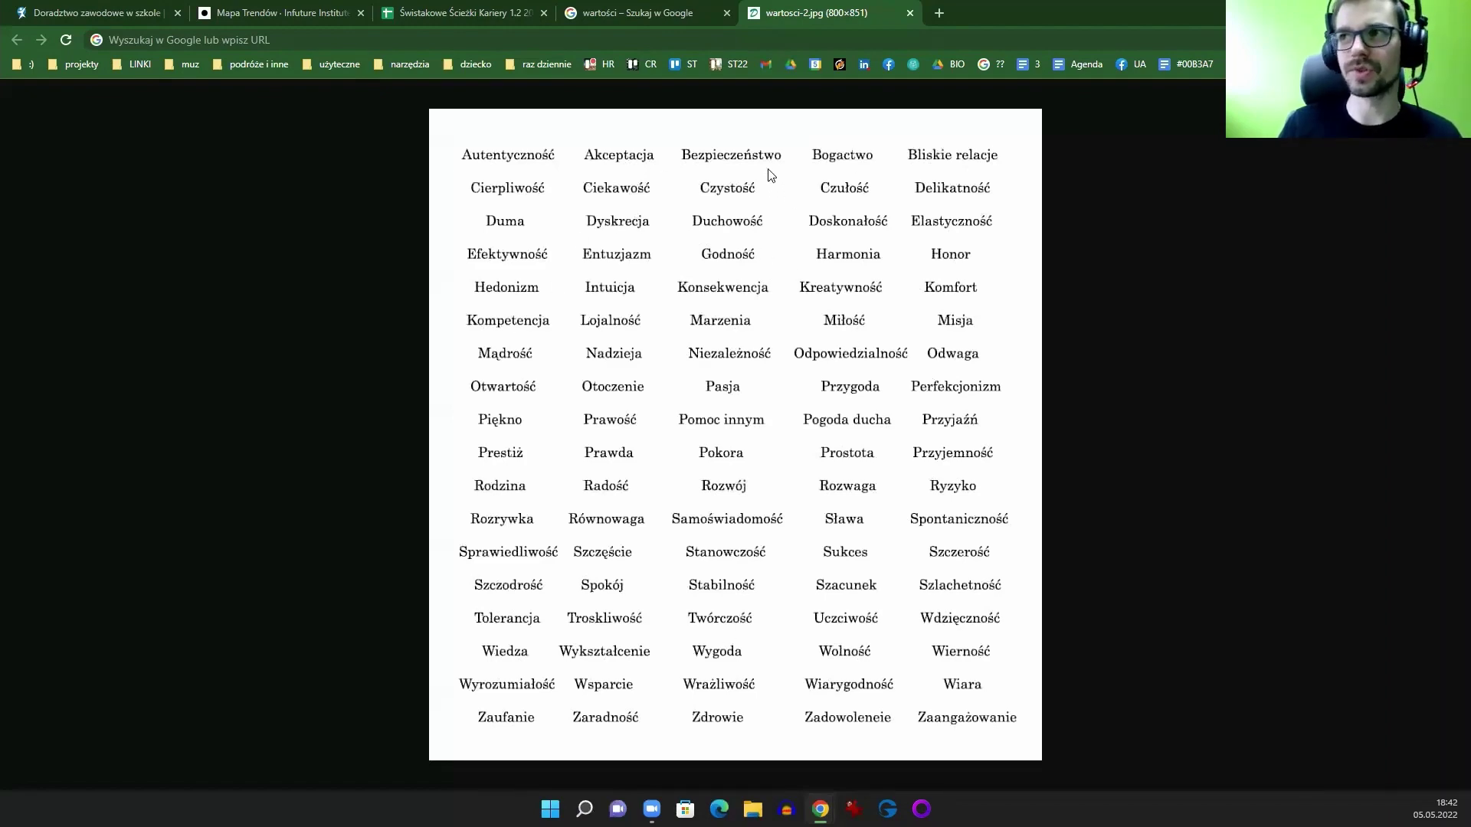
{"action": "left_click", "coordinate": [666, 13]}
Step: Close the image tabs and return to the Świstakowe Ścieżki Kariery 1.2 scoring sheet
{"action": "left_click", "coordinate": [728, 14]}
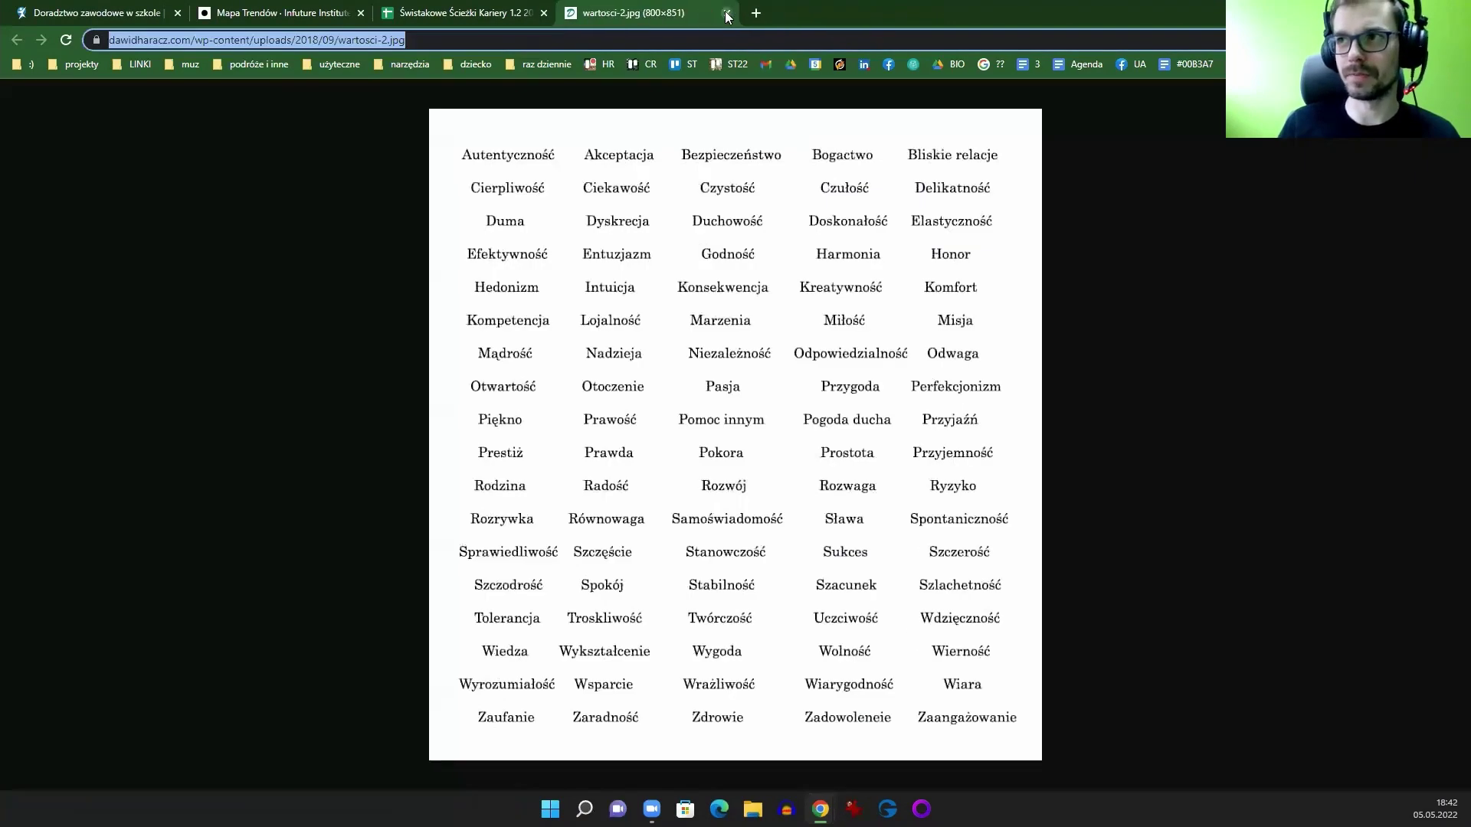
{"action": "left_click", "coordinate": [727, 14]}
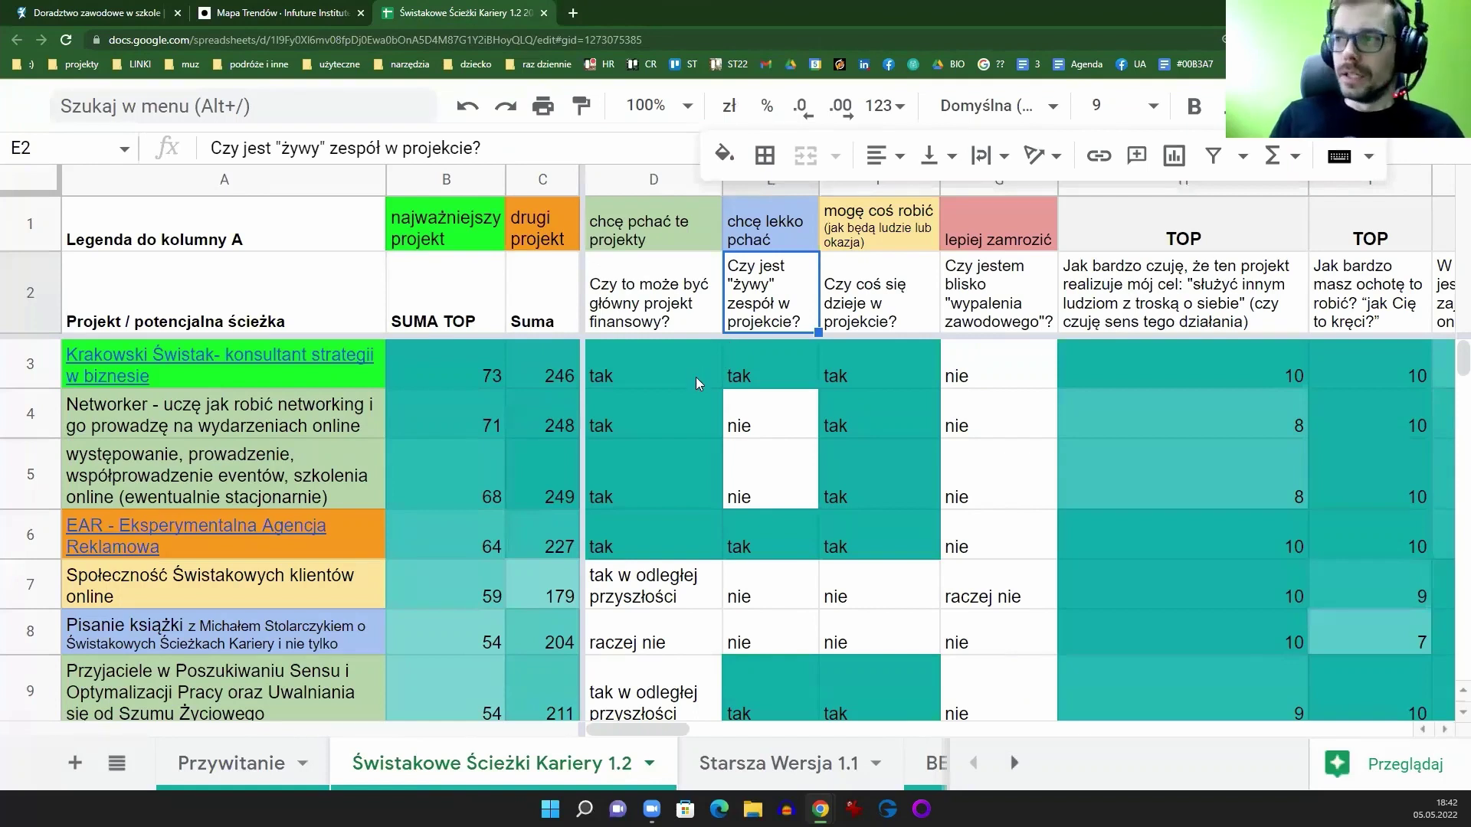
{"action": "left_click", "coordinate": [208, 188]}
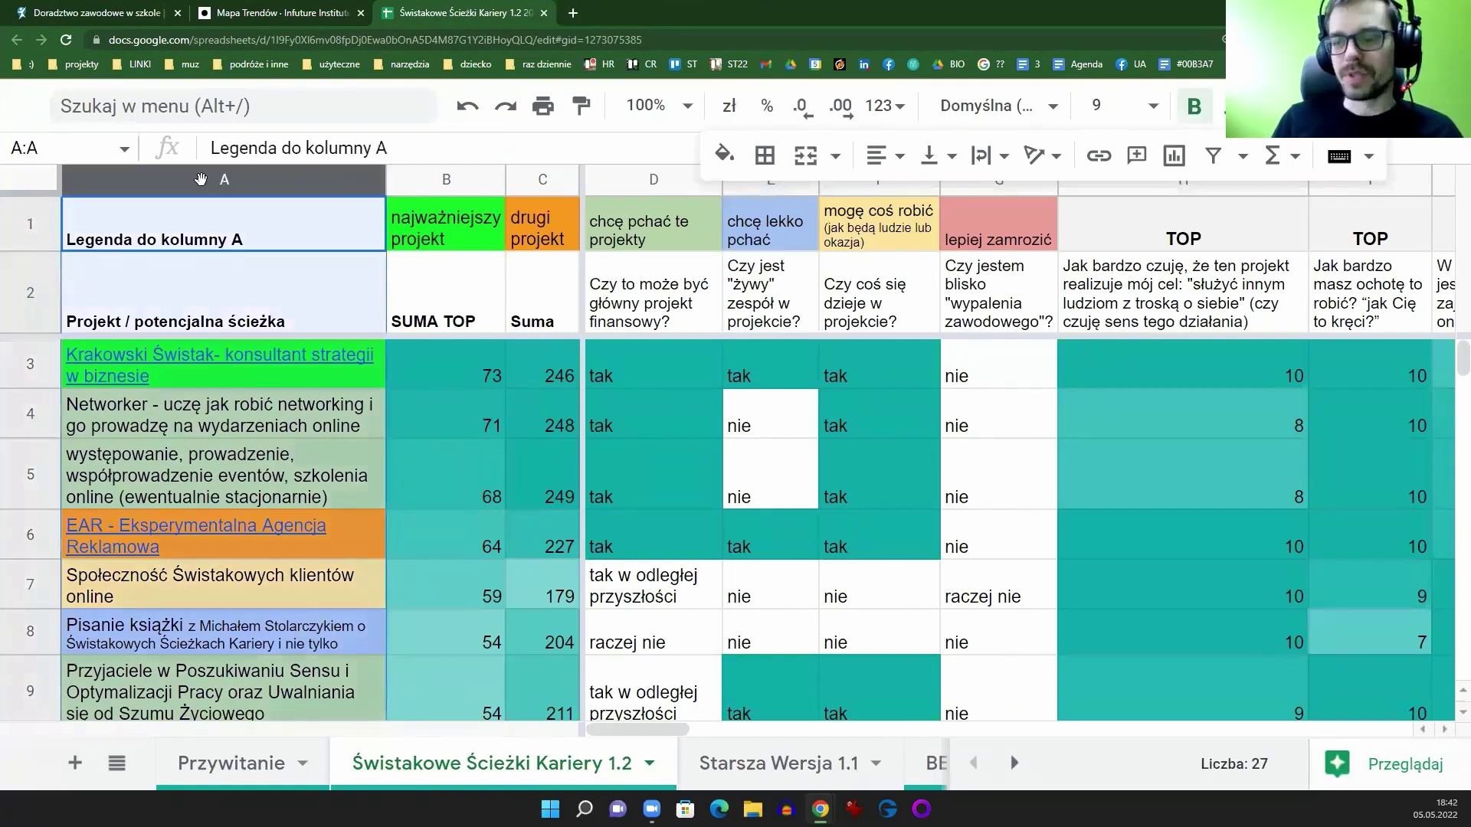
{"action": "left_click", "coordinate": [30, 293]}
{"action": "left_click_drag", "start_coordinate": [640, 730], "coordinate": [712, 728]}
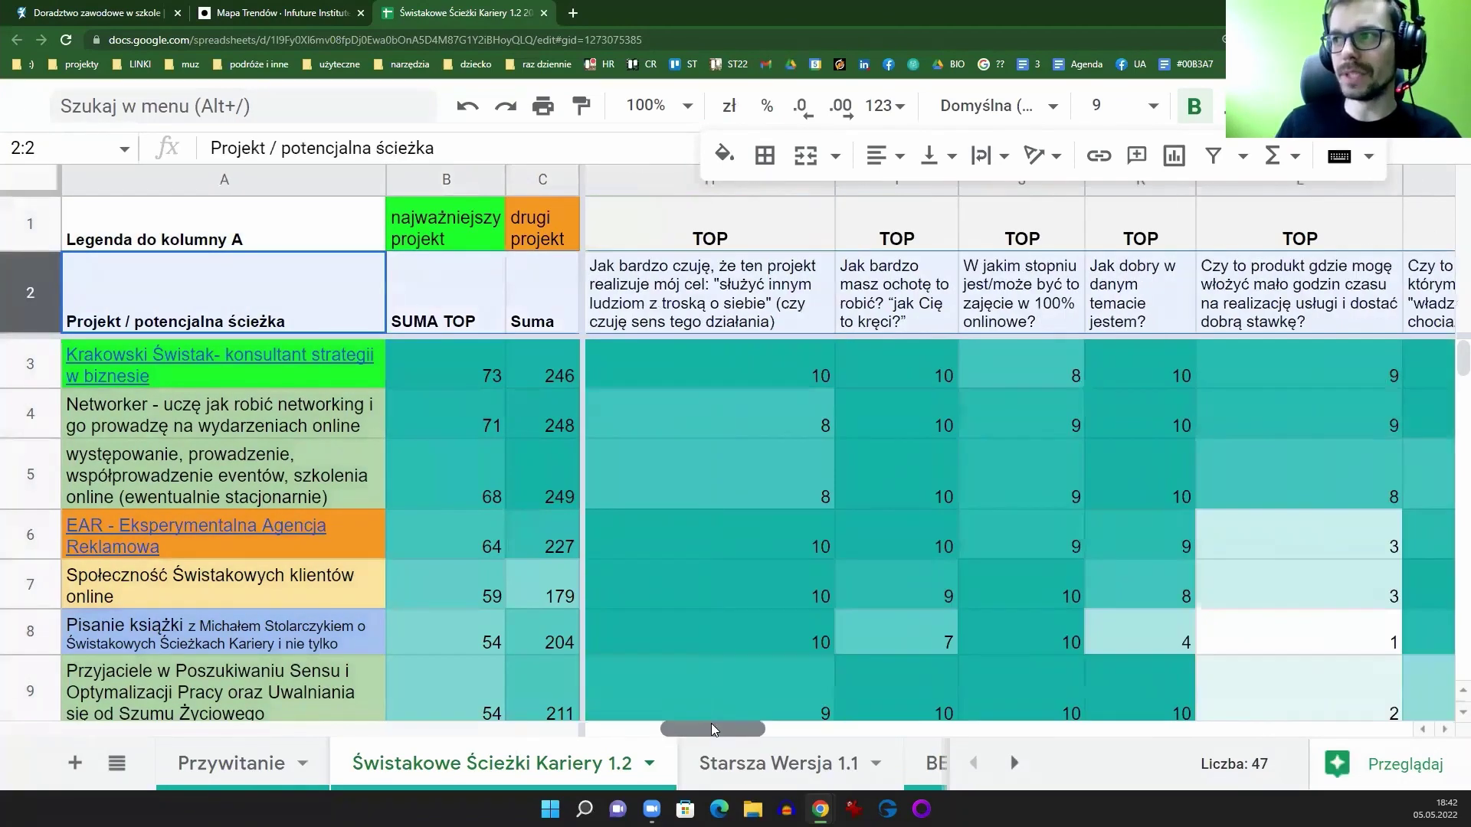
Step: Move the 100% online column J before column I, then undo to restore the order
{"action": "left_click", "coordinate": [917, 446]}
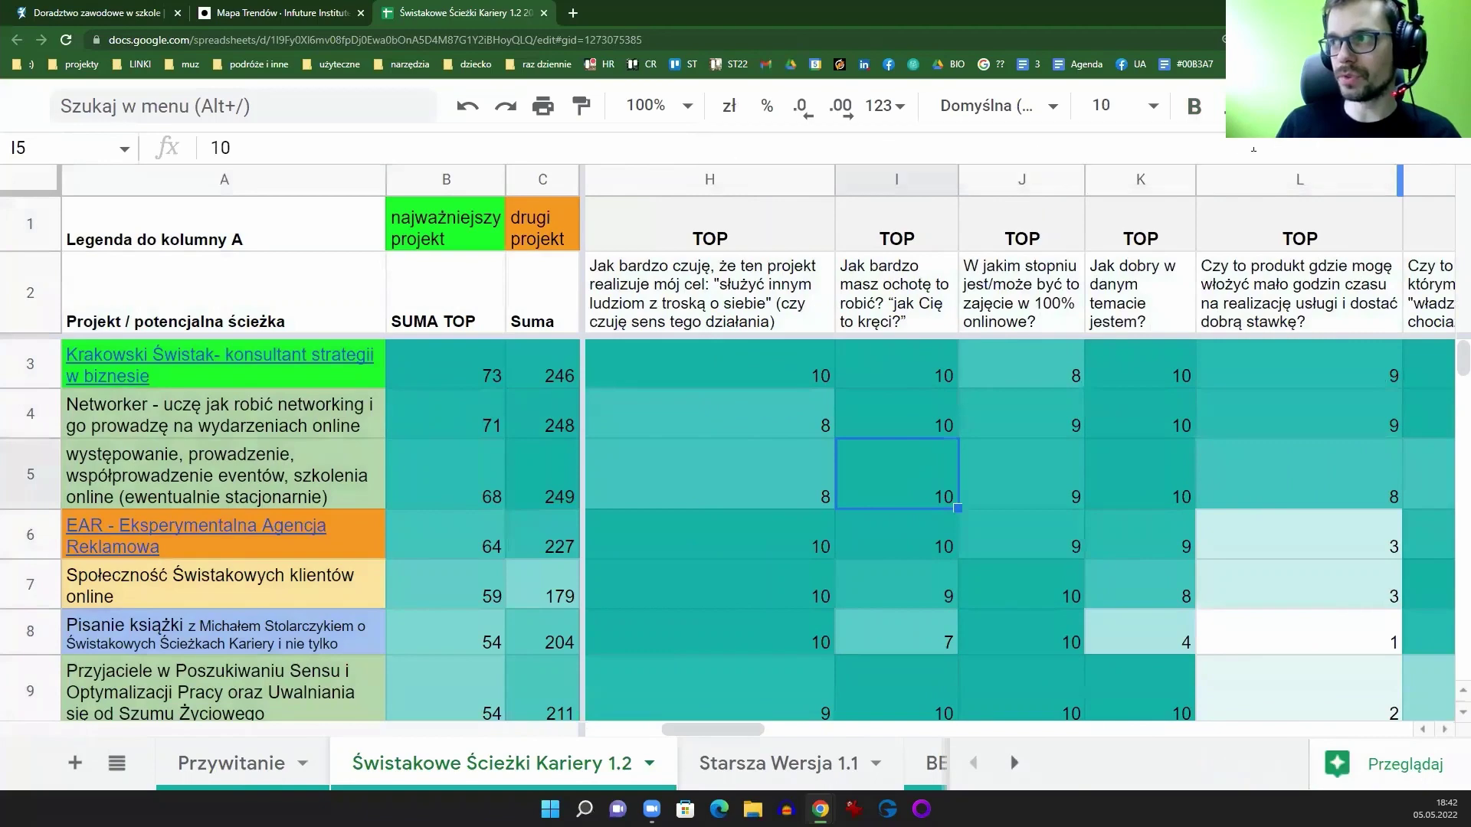
{"action": "left_click", "coordinate": [1015, 181]}
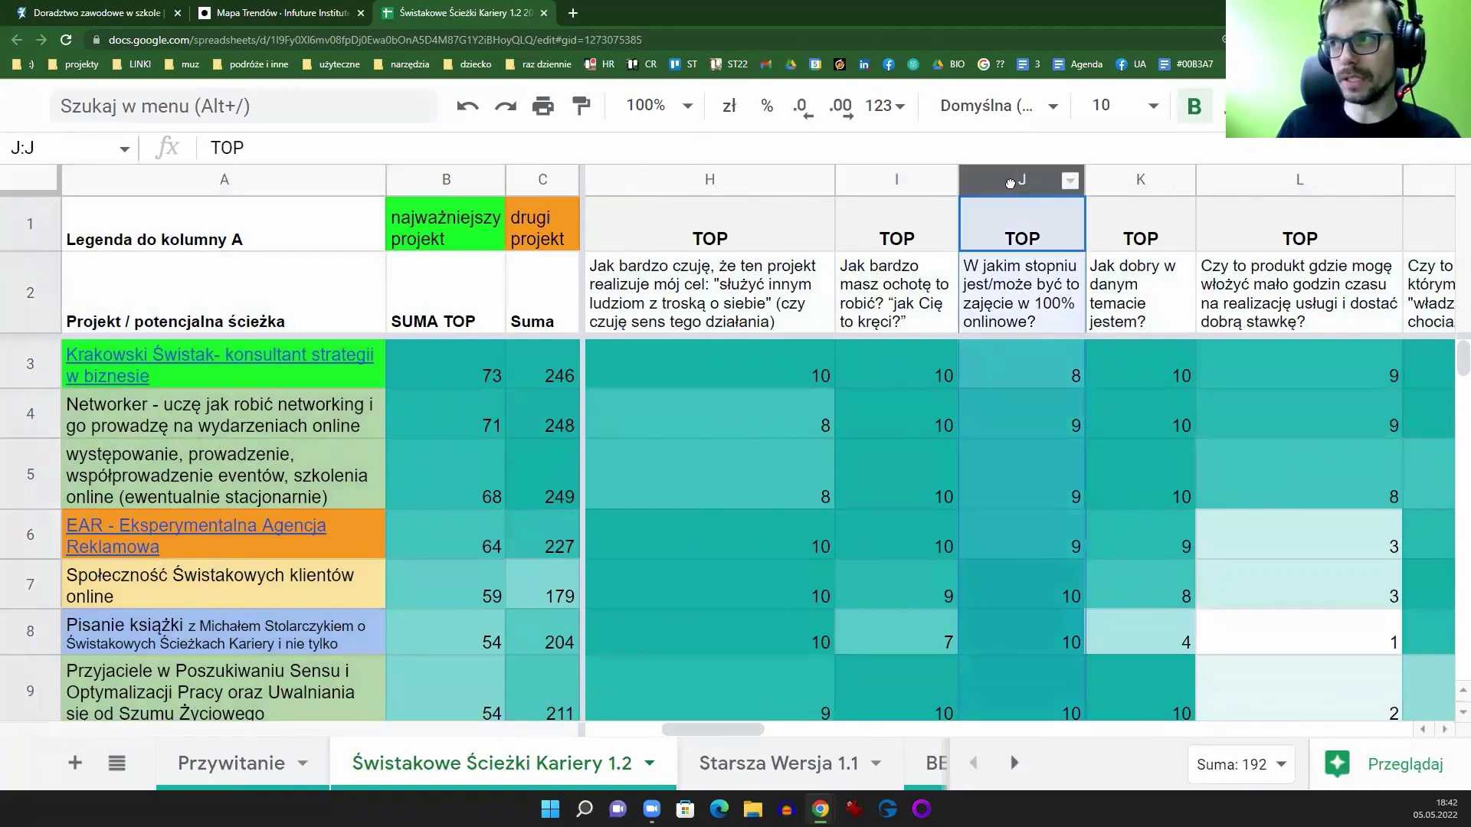
{"action": "left_click_drag", "start_coordinate": [1010, 181], "coordinate": [1085, 187]}
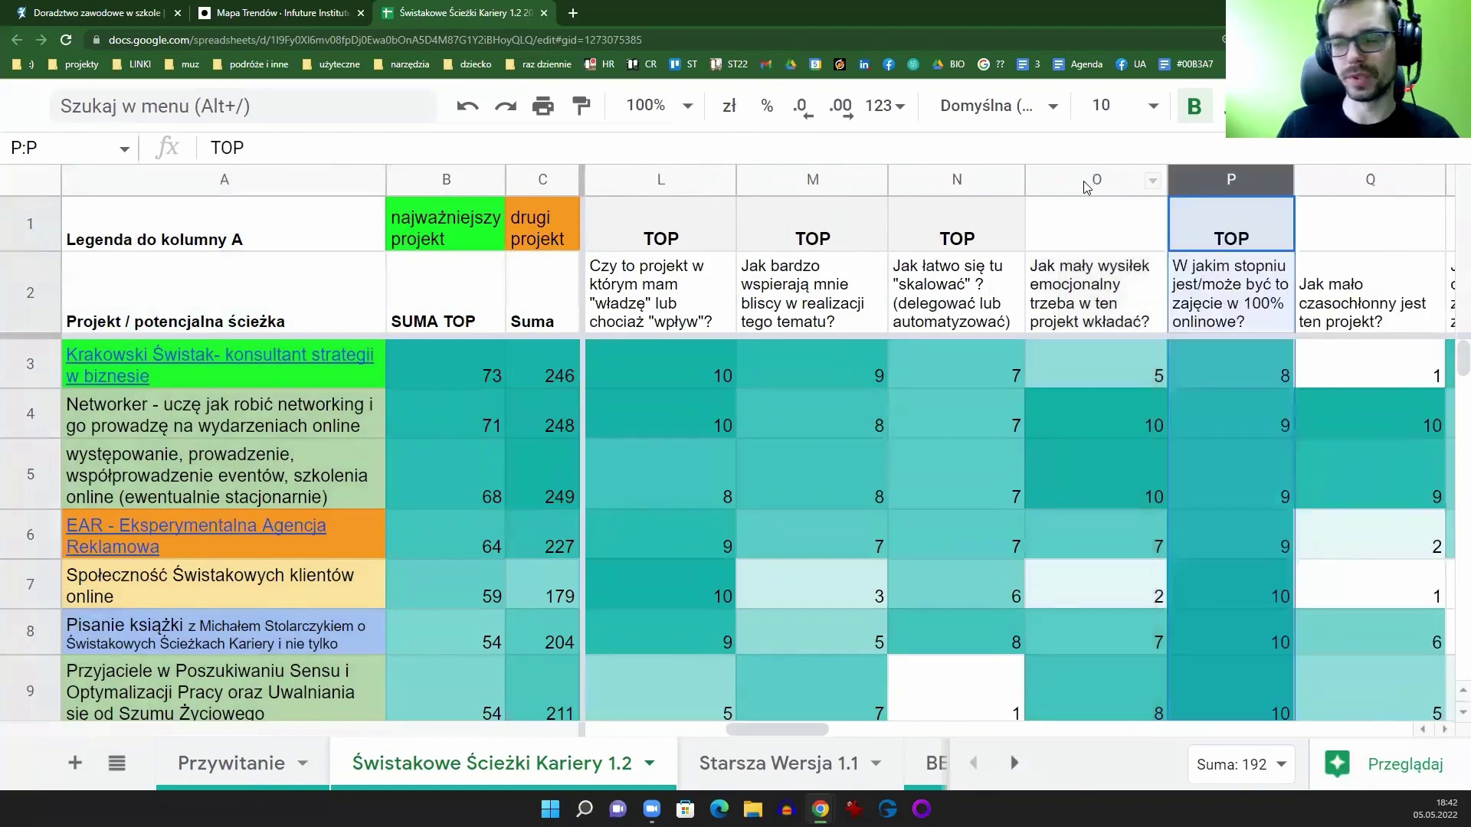
{"action": "key", "text": "ctrl+z"}
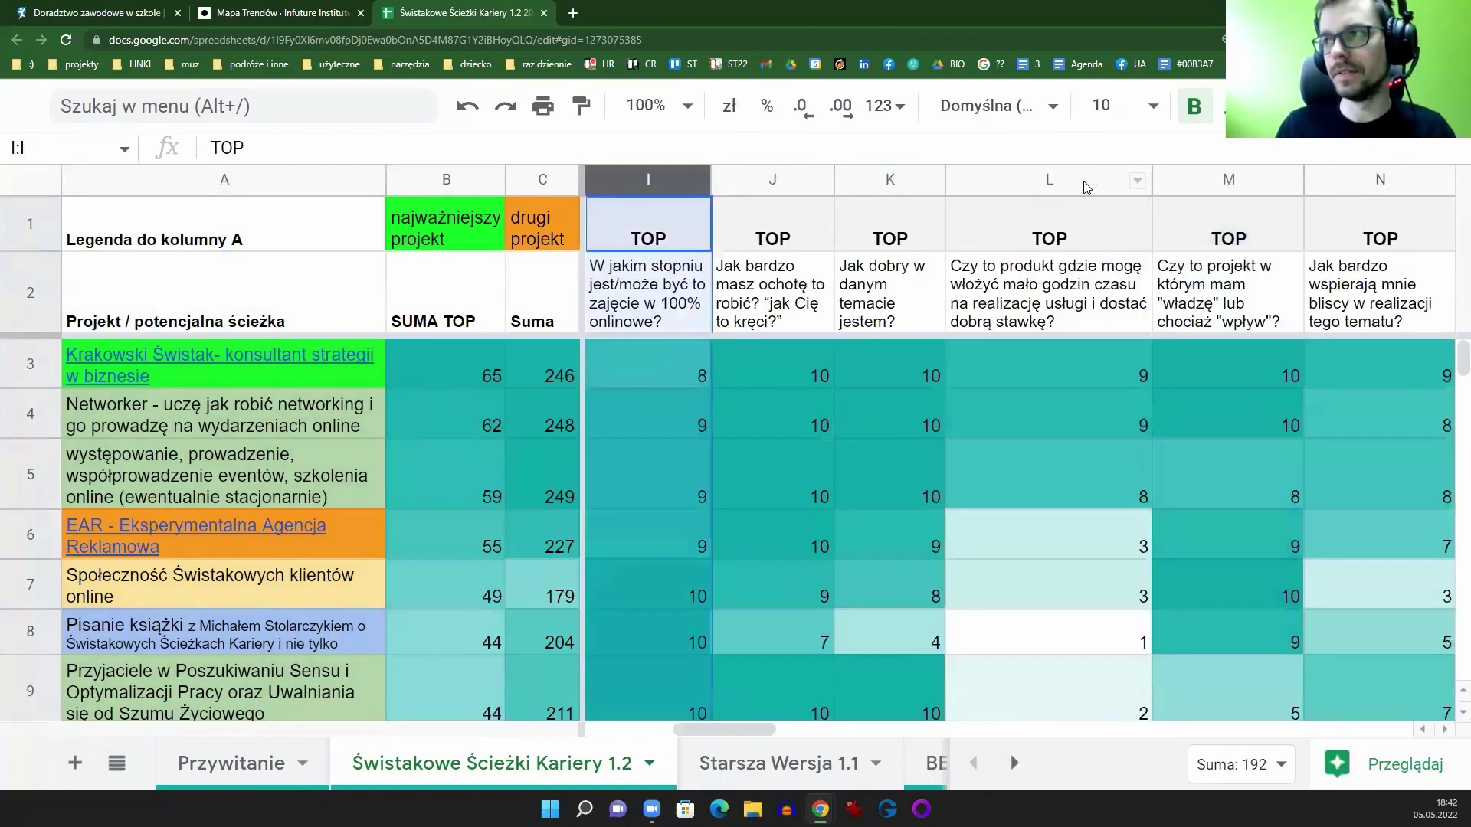
{"action": "key", "text": "ctrl+z"}
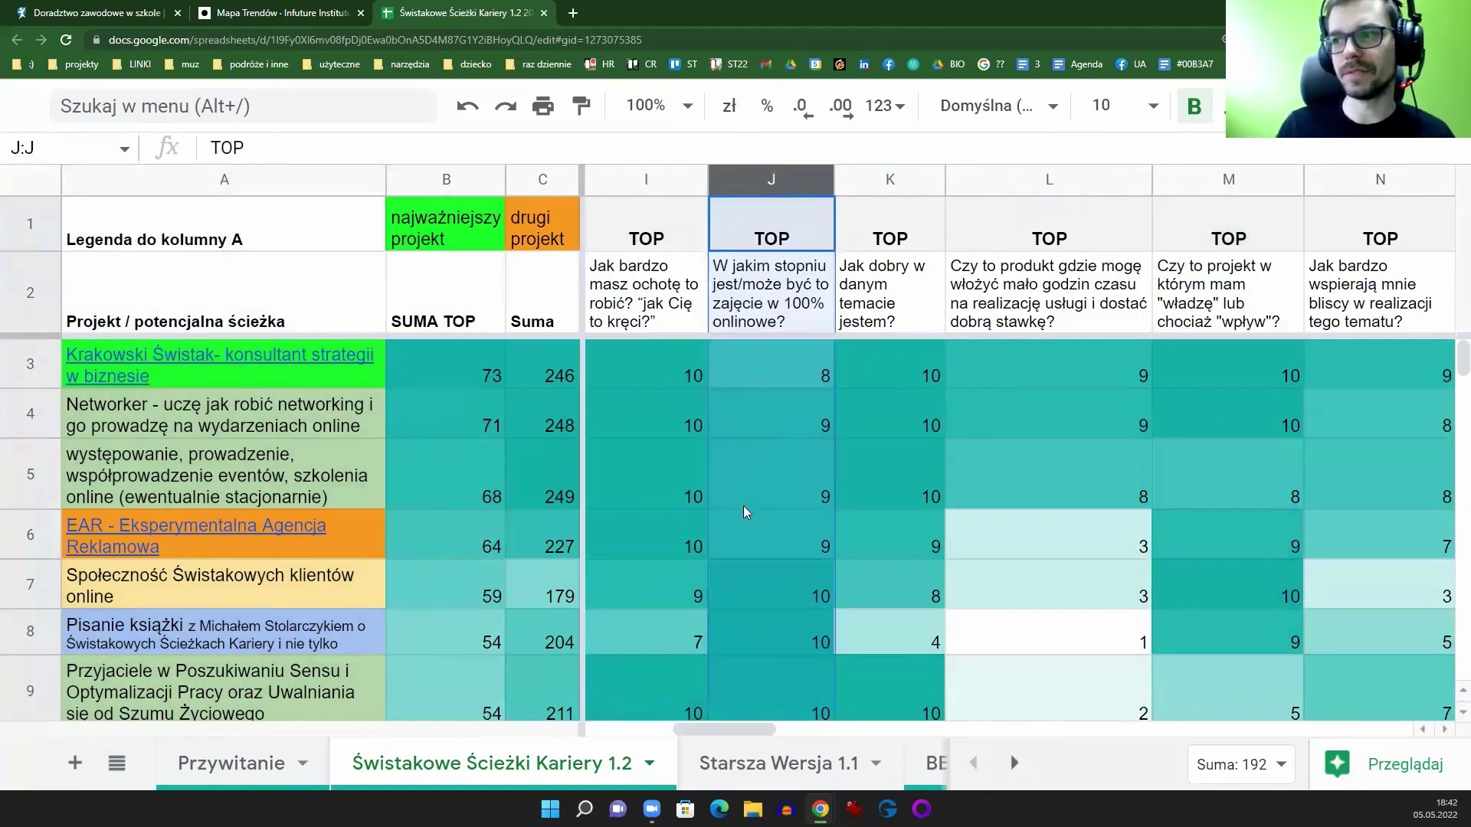
Step: Inspect the TOP label in O1 and the scalability and emotional-effort columns O and P
{"action": "left_click", "coordinate": [744, 505]}
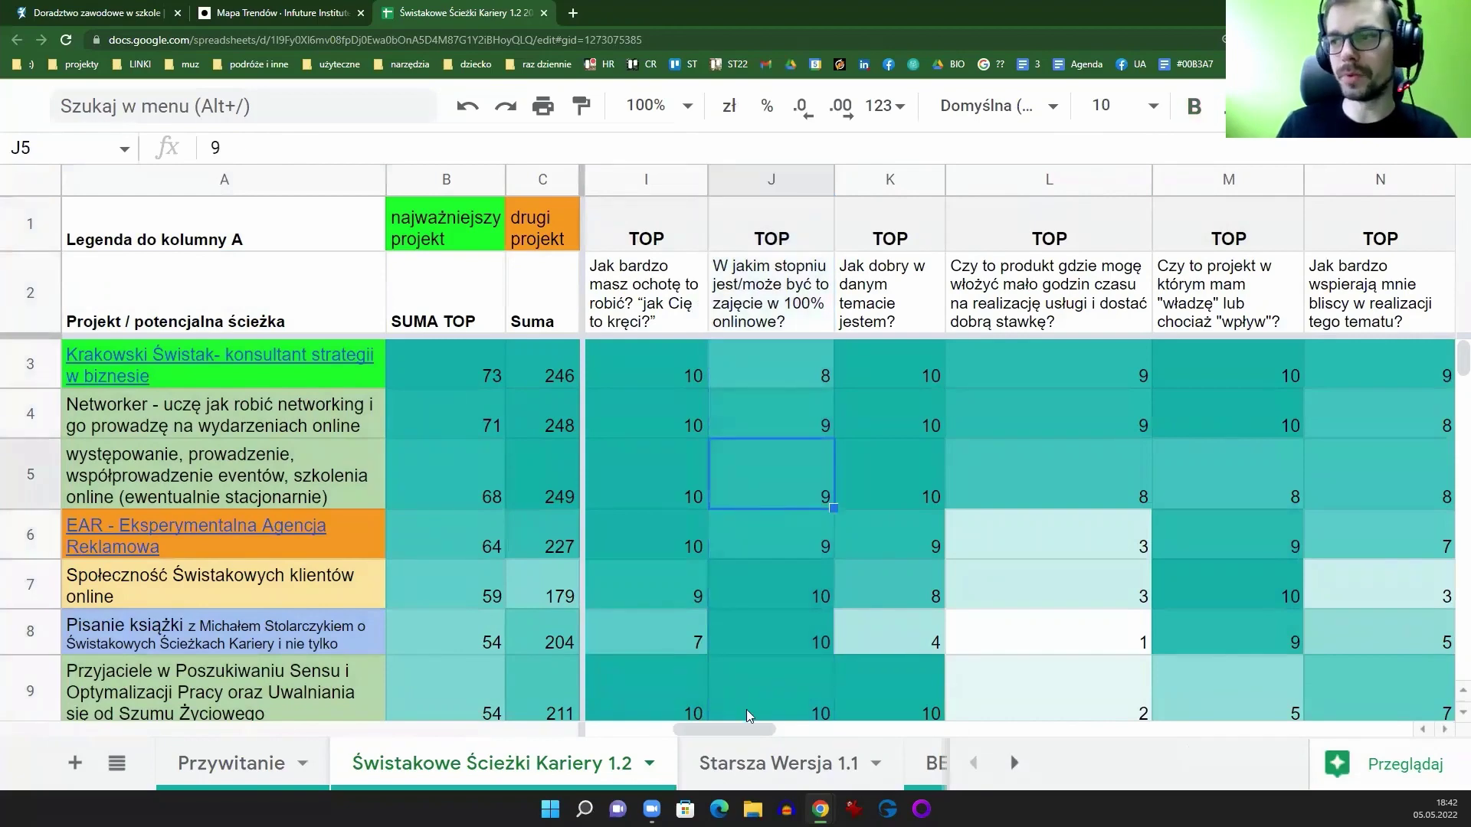
{"action": "left_click_drag", "start_coordinate": [744, 728], "coordinate": [807, 736]}
{"action": "left_click", "coordinate": [1150, 242]}
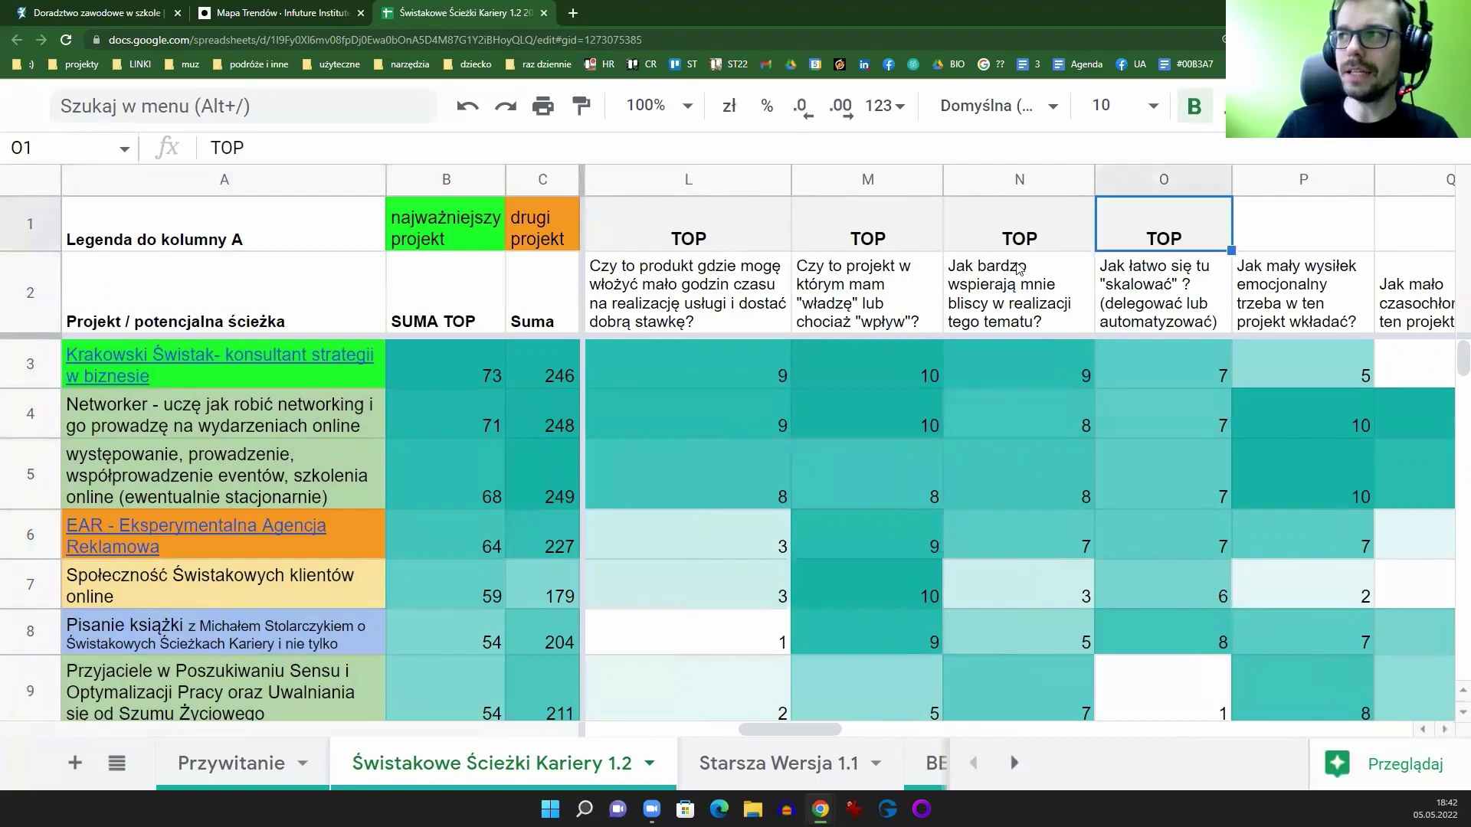
{"action": "right_click", "coordinate": [1150, 244]}
{"action": "left_click", "coordinate": [1002, 298]}
{"action": "left_click", "coordinate": [1155, 180]}
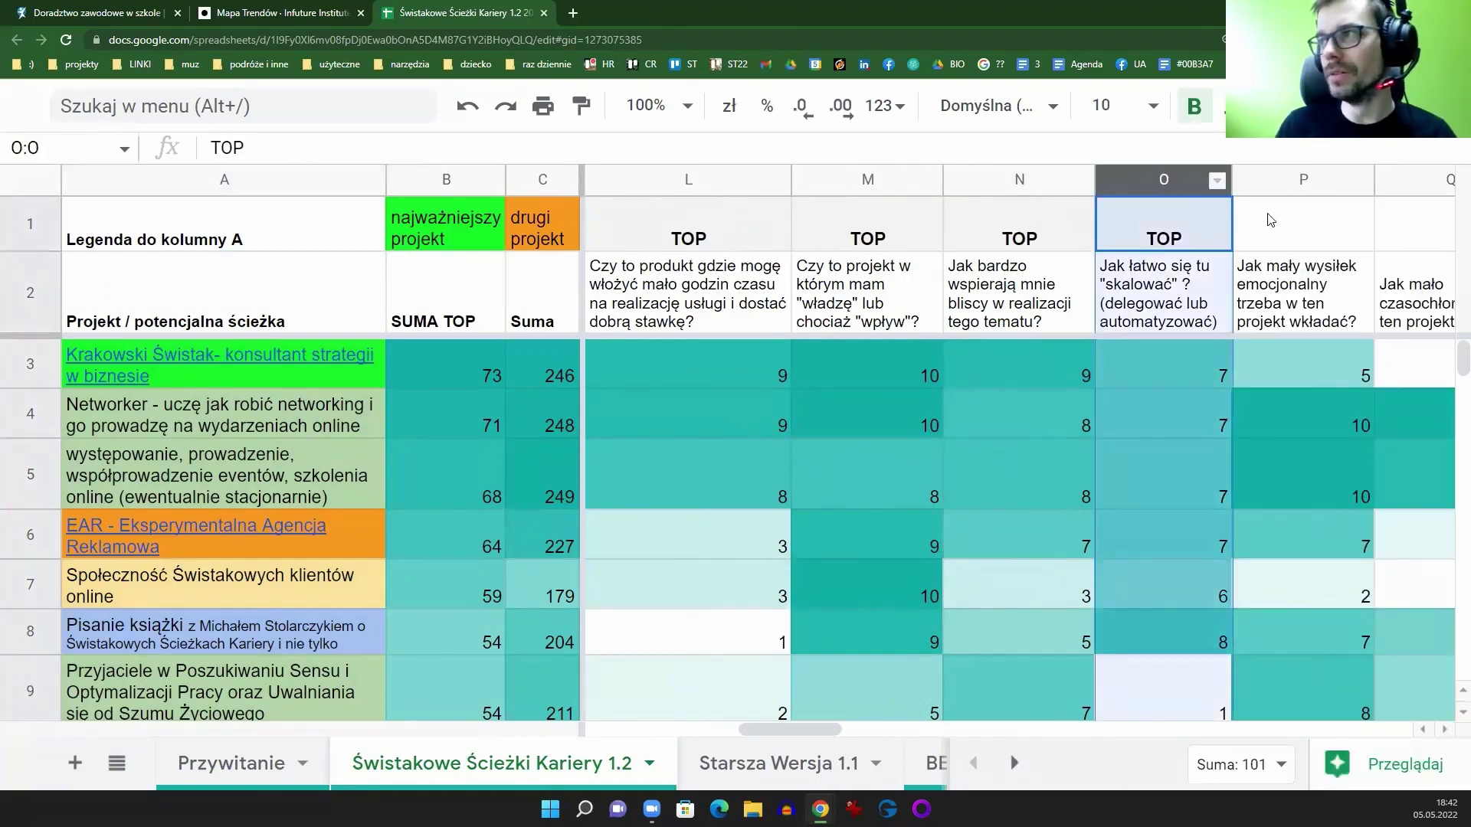
{"action": "left_click", "coordinate": [1276, 179]}
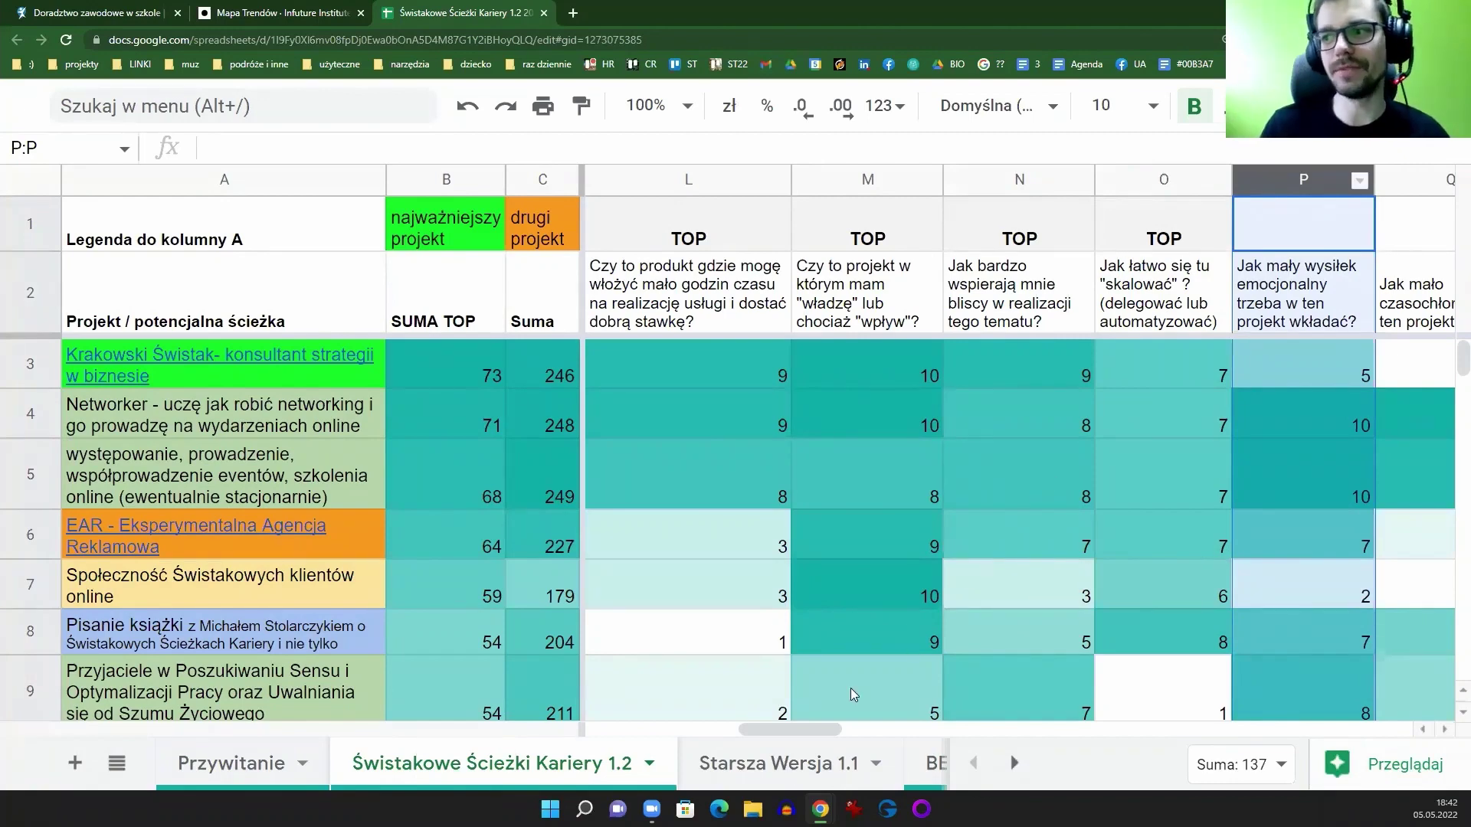
{"action": "left_click_drag", "start_coordinate": [744, 728], "coordinate": [603, 724]}
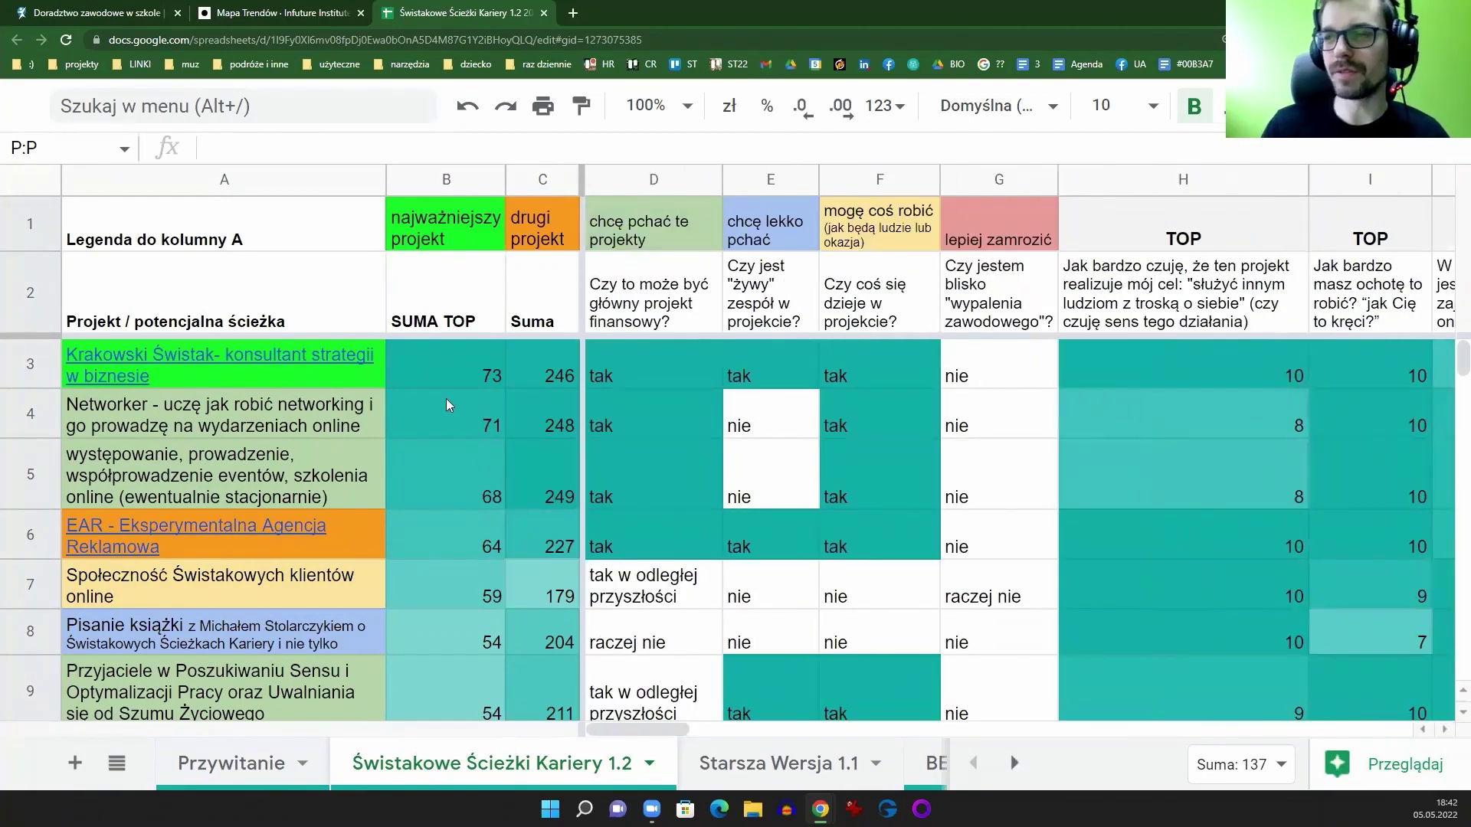
Step: Change B3's SUMA TOP formula to =sum(H3:P3), giving 78
{"action": "left_click", "coordinate": [411, 372]}
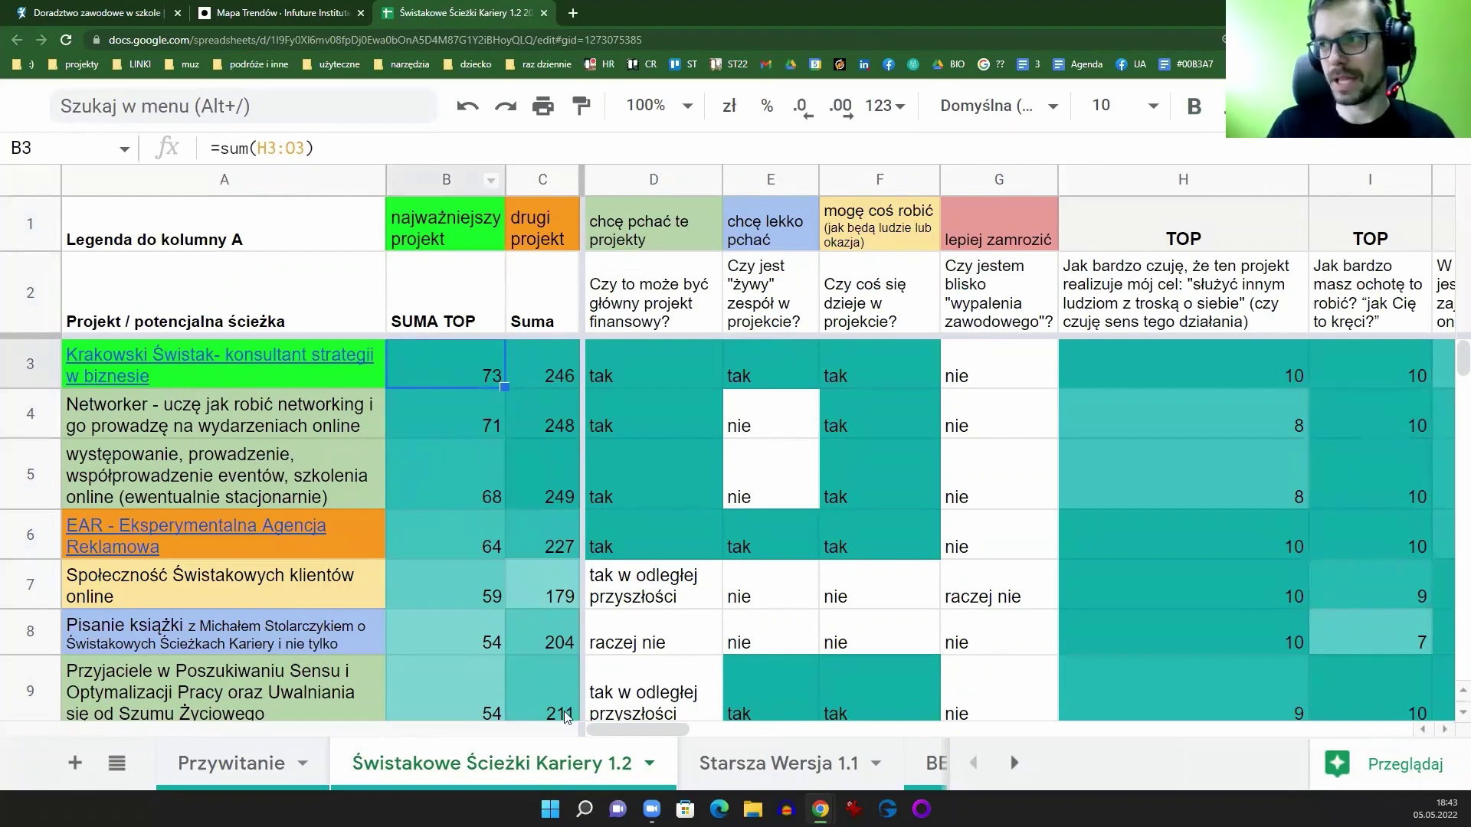
{"action": "left_click_drag", "start_coordinate": [649, 729], "coordinate": [648, 729]}
{"action": "left_click", "coordinate": [290, 147]}
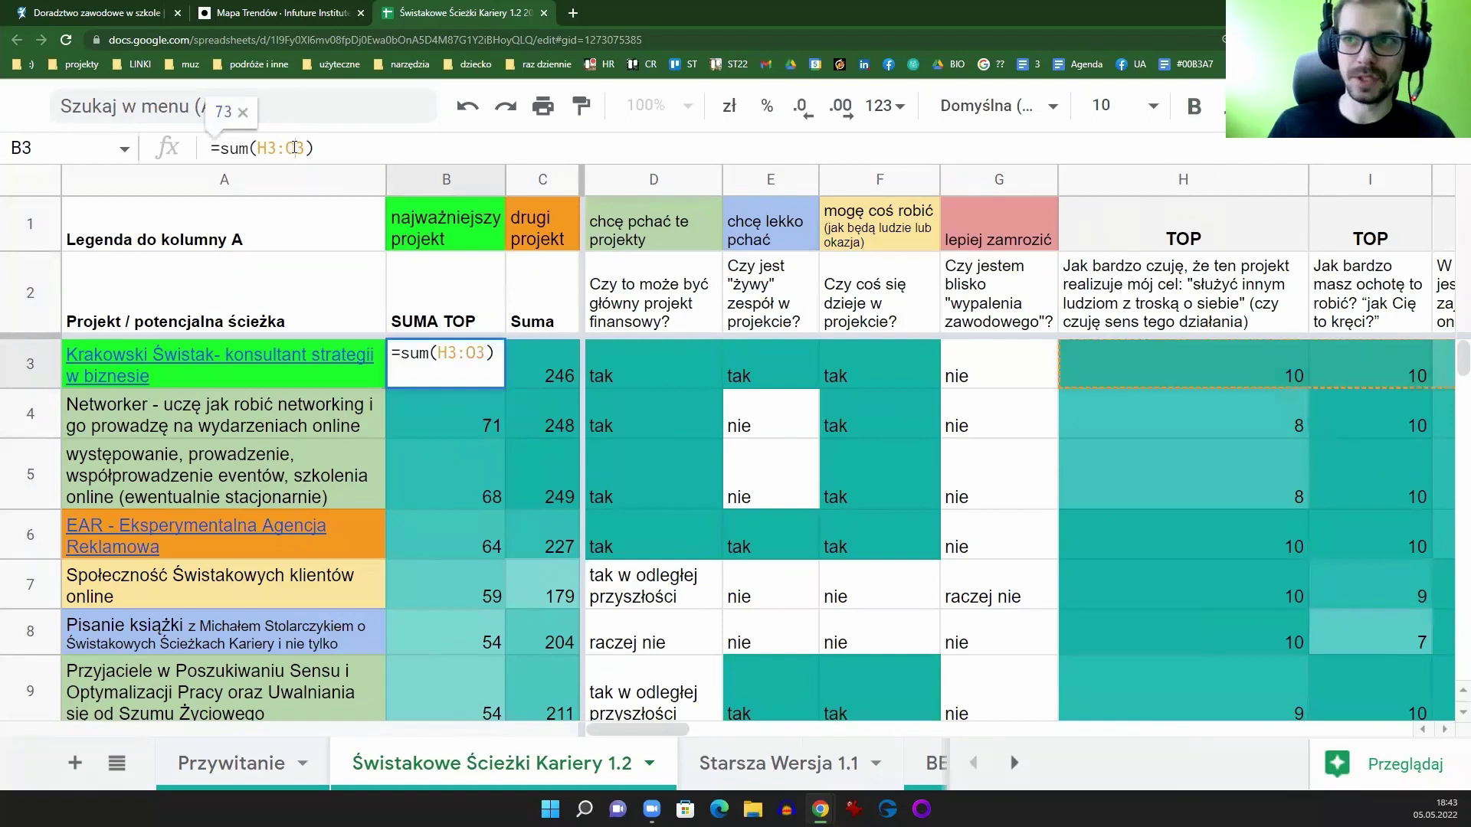
{"action": "type", "text": "P"}
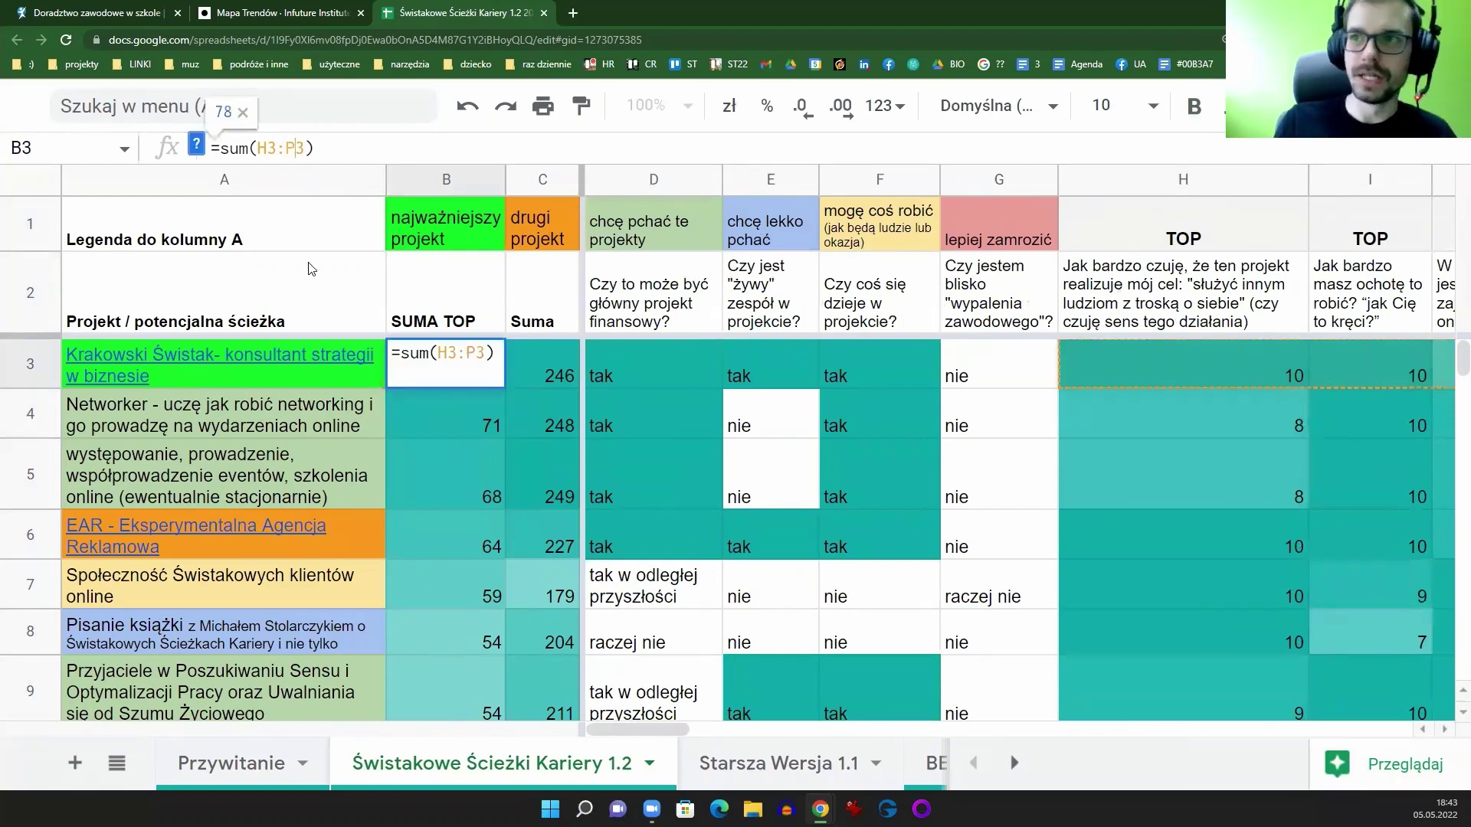
{"action": "key", "text": "Return"}
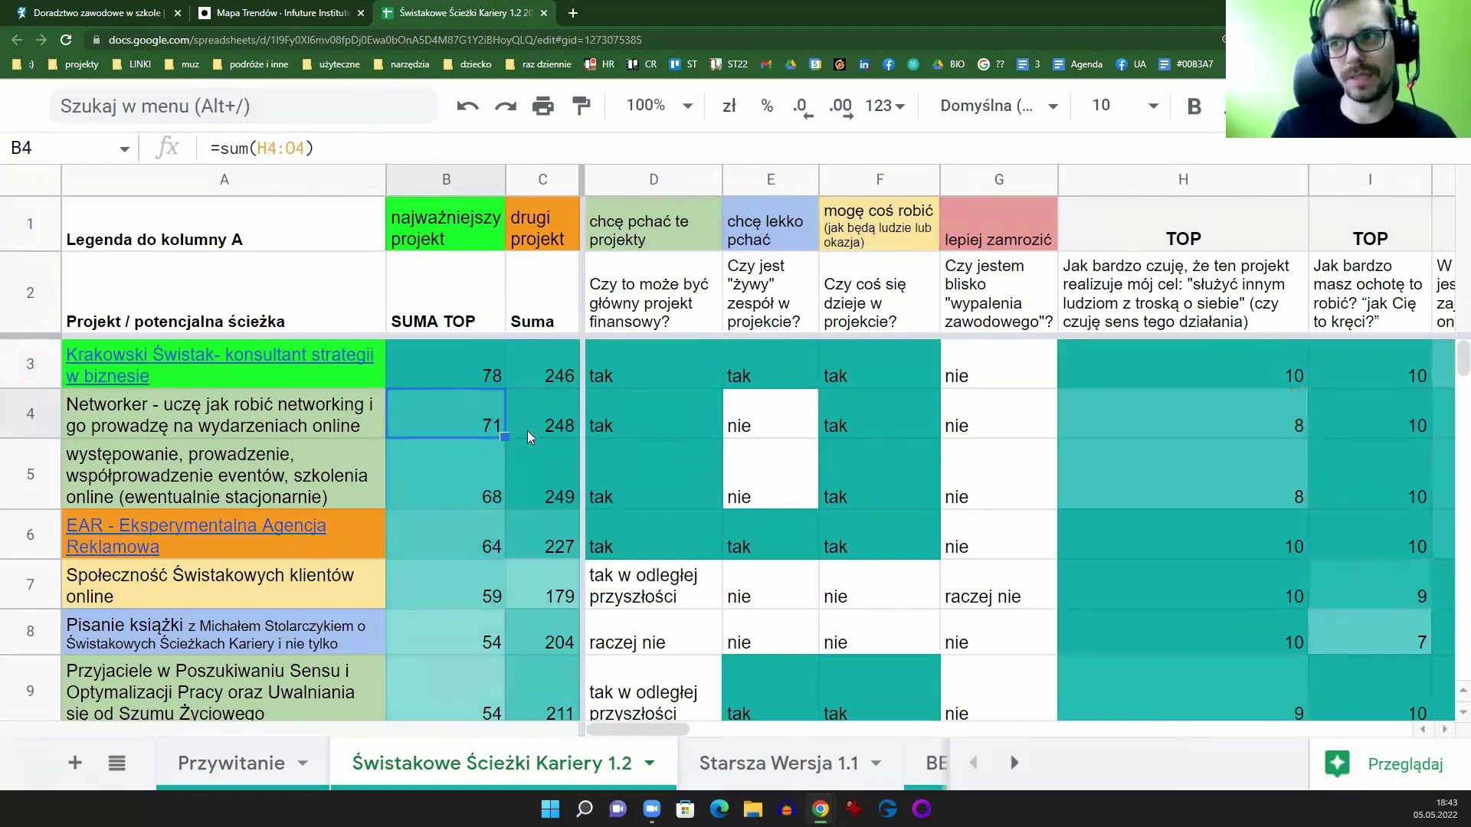
Step: Fill the B3 formula down to B27, check B4, then undo the fill
{"action": "left_click", "coordinate": [479, 379]}
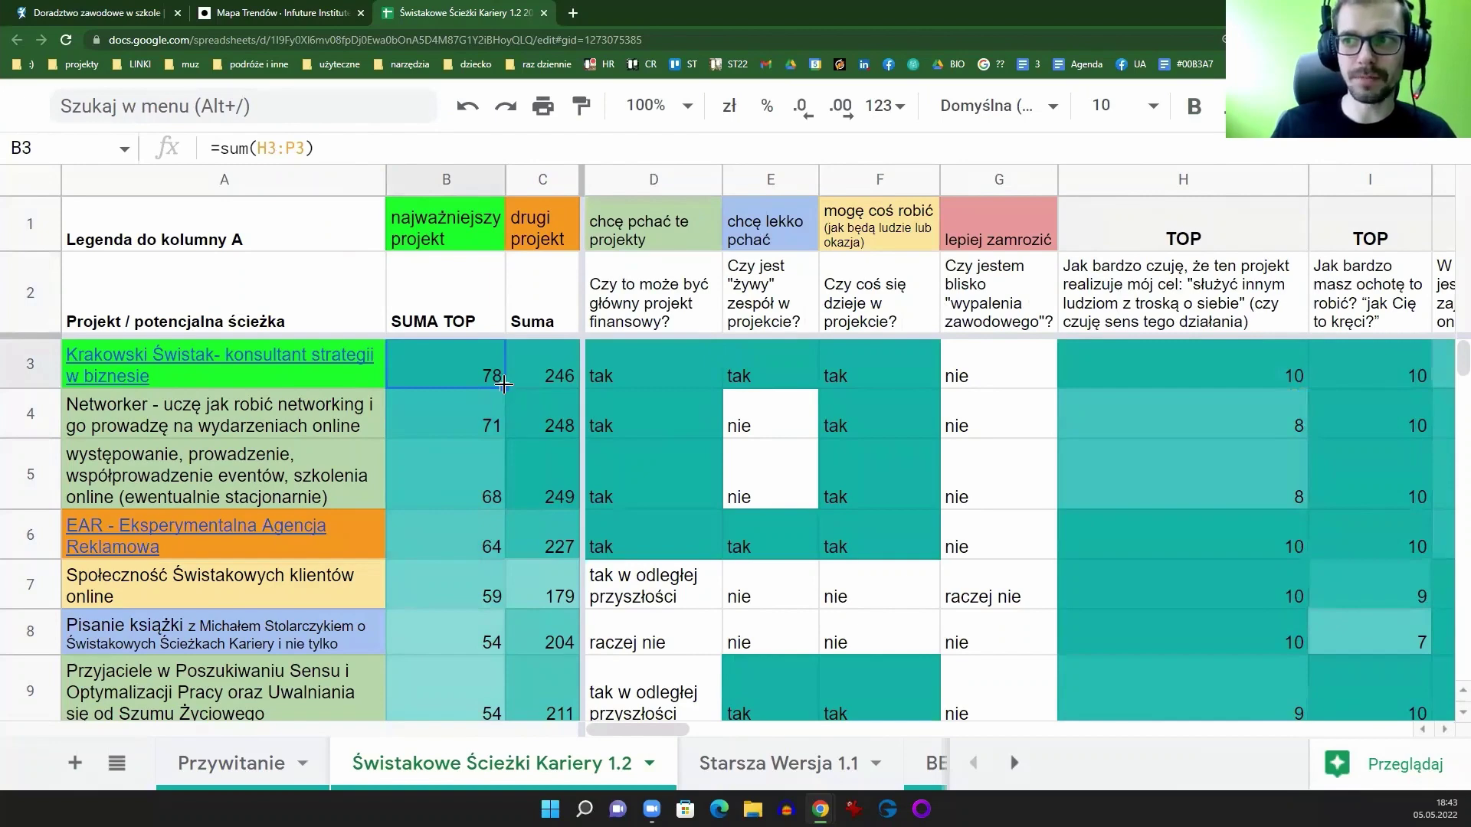
{"action": "left_click_drag", "start_coordinate": [504, 383], "coordinate": [494, 438]}
{"action": "scroll", "coordinate": [475, 530], "scroll_direction": "down", "scroll_amount": 8}
{"action": "scroll", "coordinate": [495, 552], "scroll_direction": "up", "scroll_amount": 5}
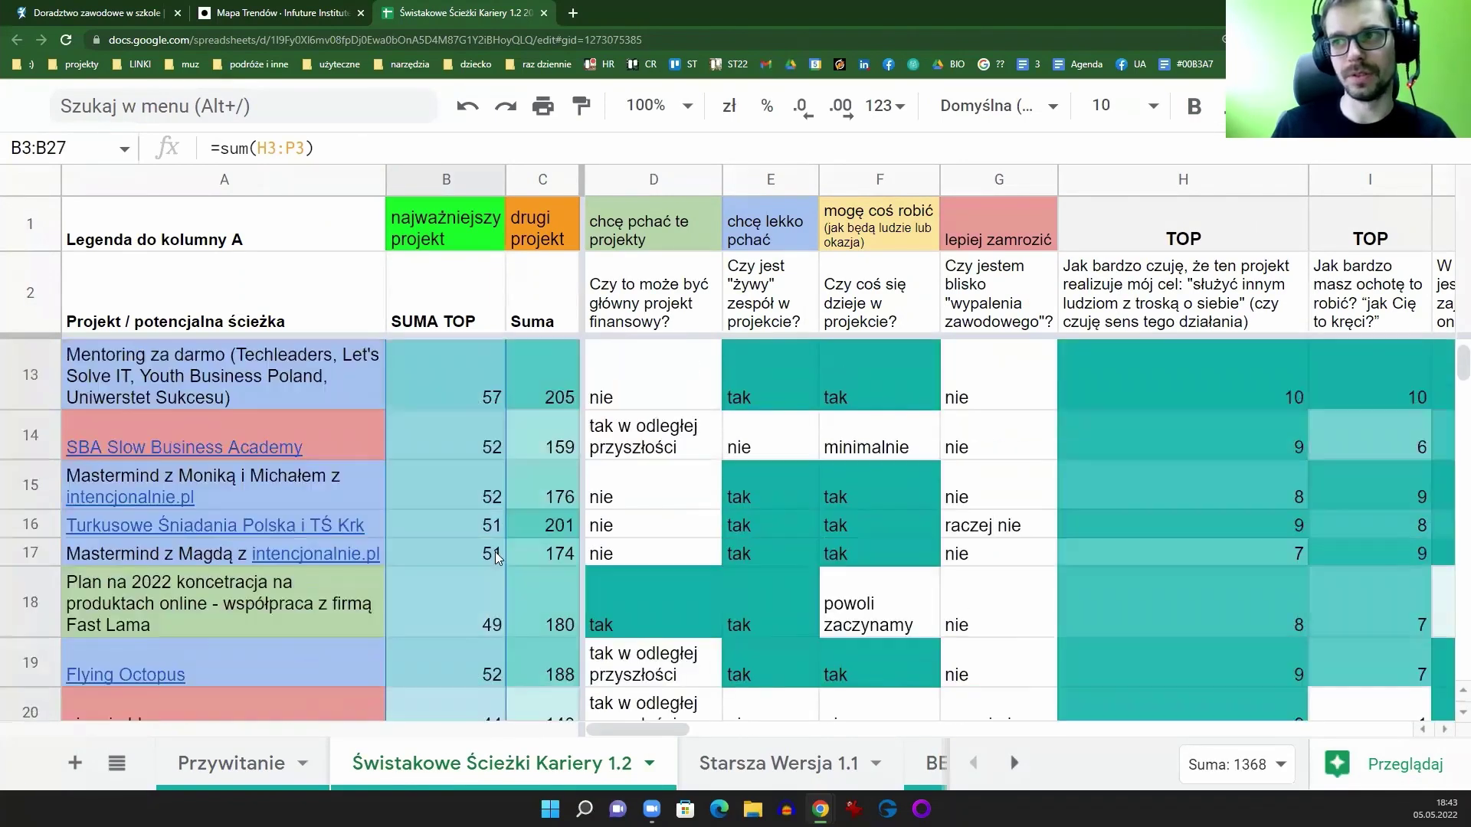
{"action": "scroll", "coordinate": [496, 558], "scroll_direction": "up", "scroll_amount": 4}
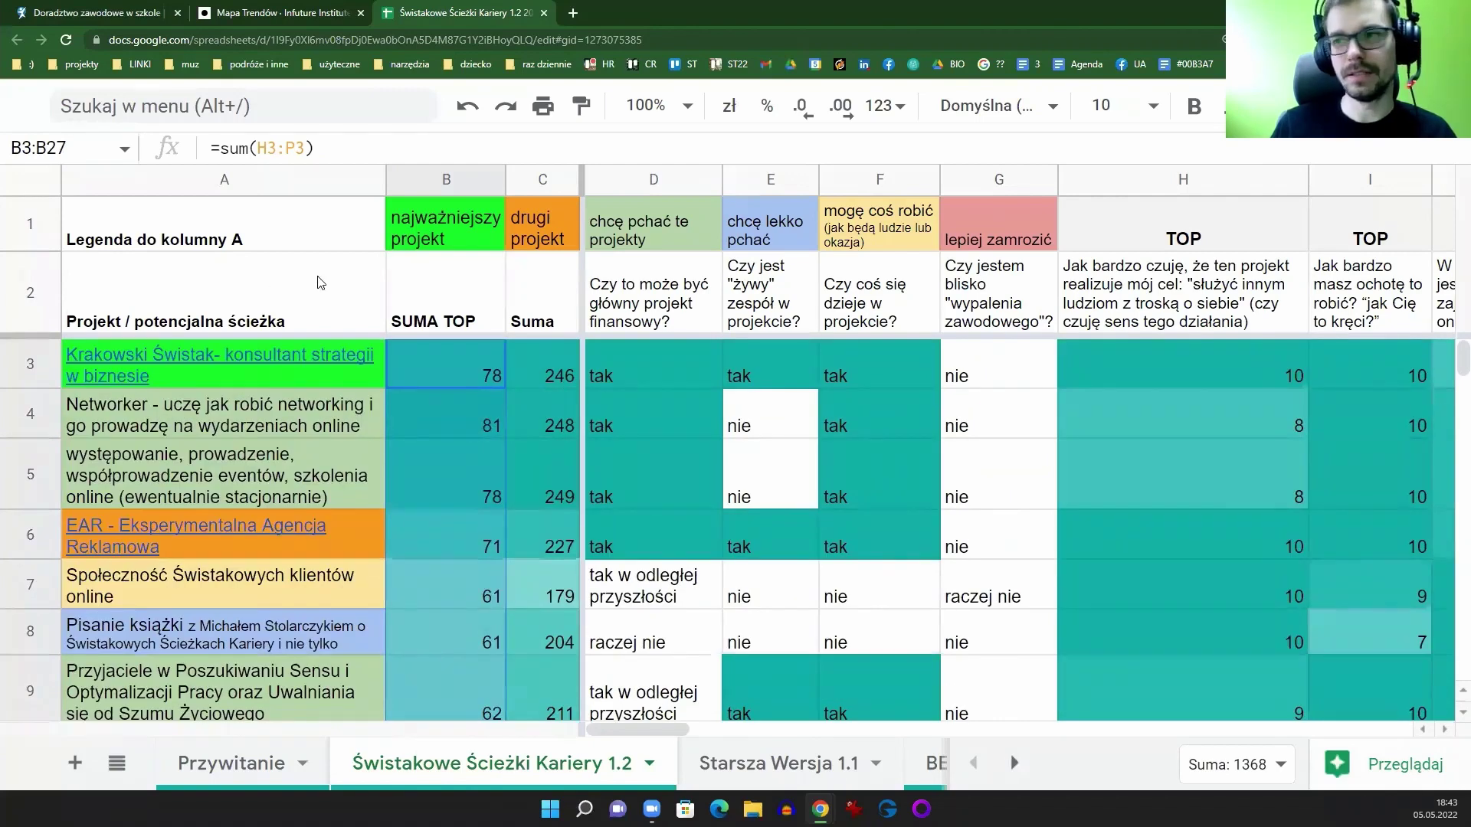
{"action": "left_click", "coordinate": [464, 414]}
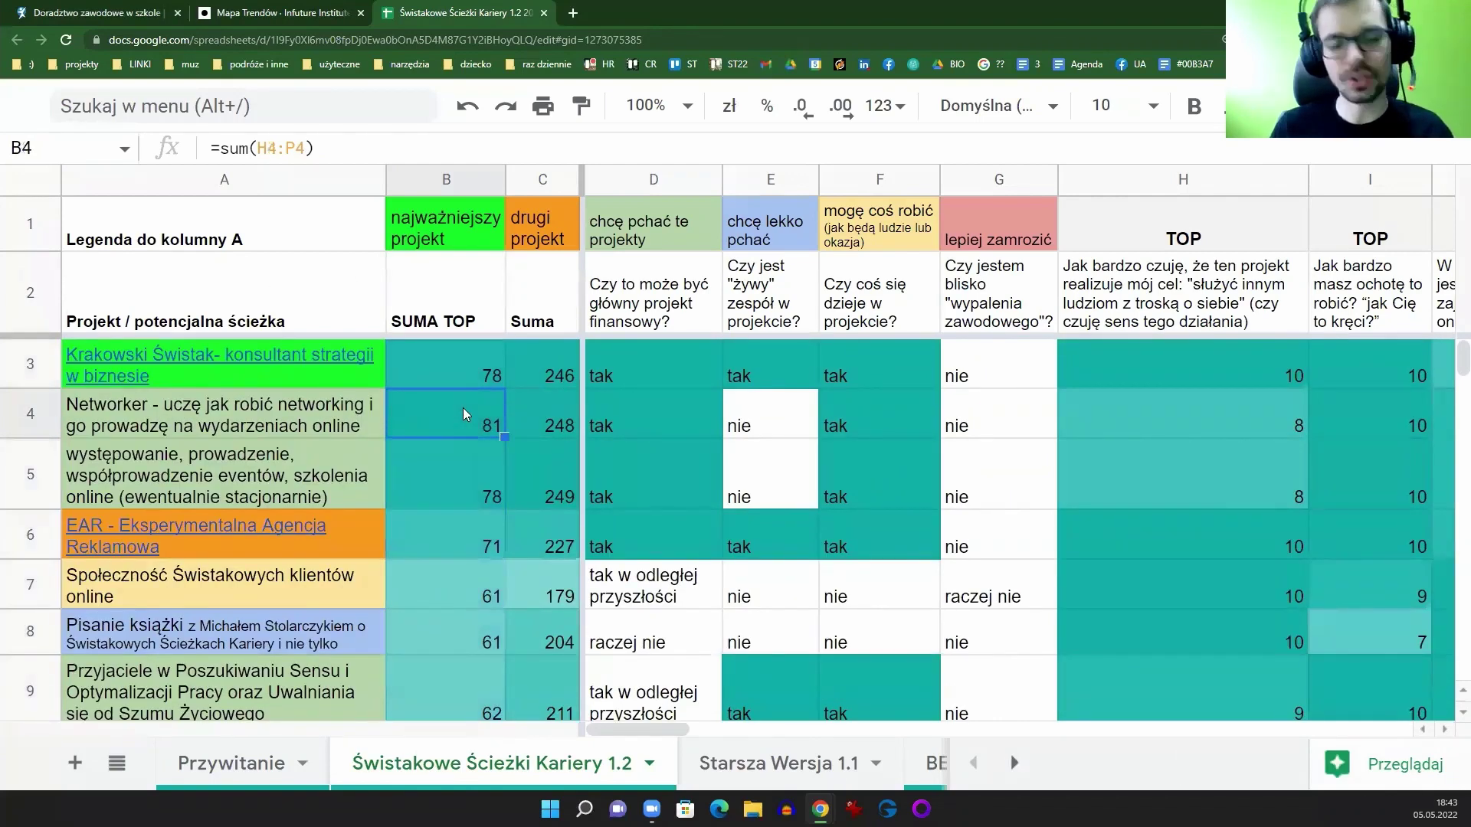
{"action": "key", "text": "ctrl+z"}
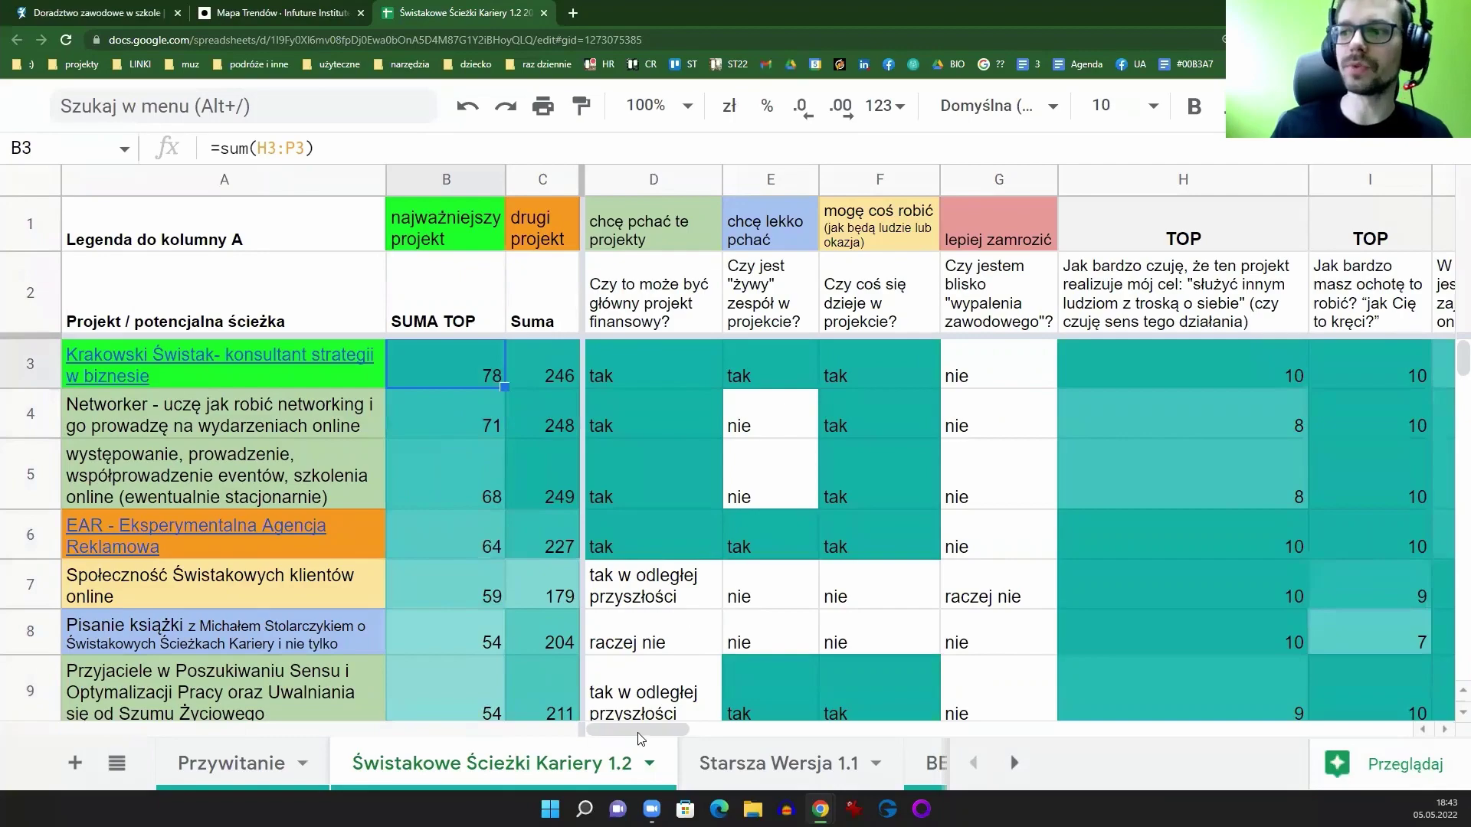
{"action": "left_click_drag", "start_coordinate": [648, 731], "coordinate": [663, 729]}
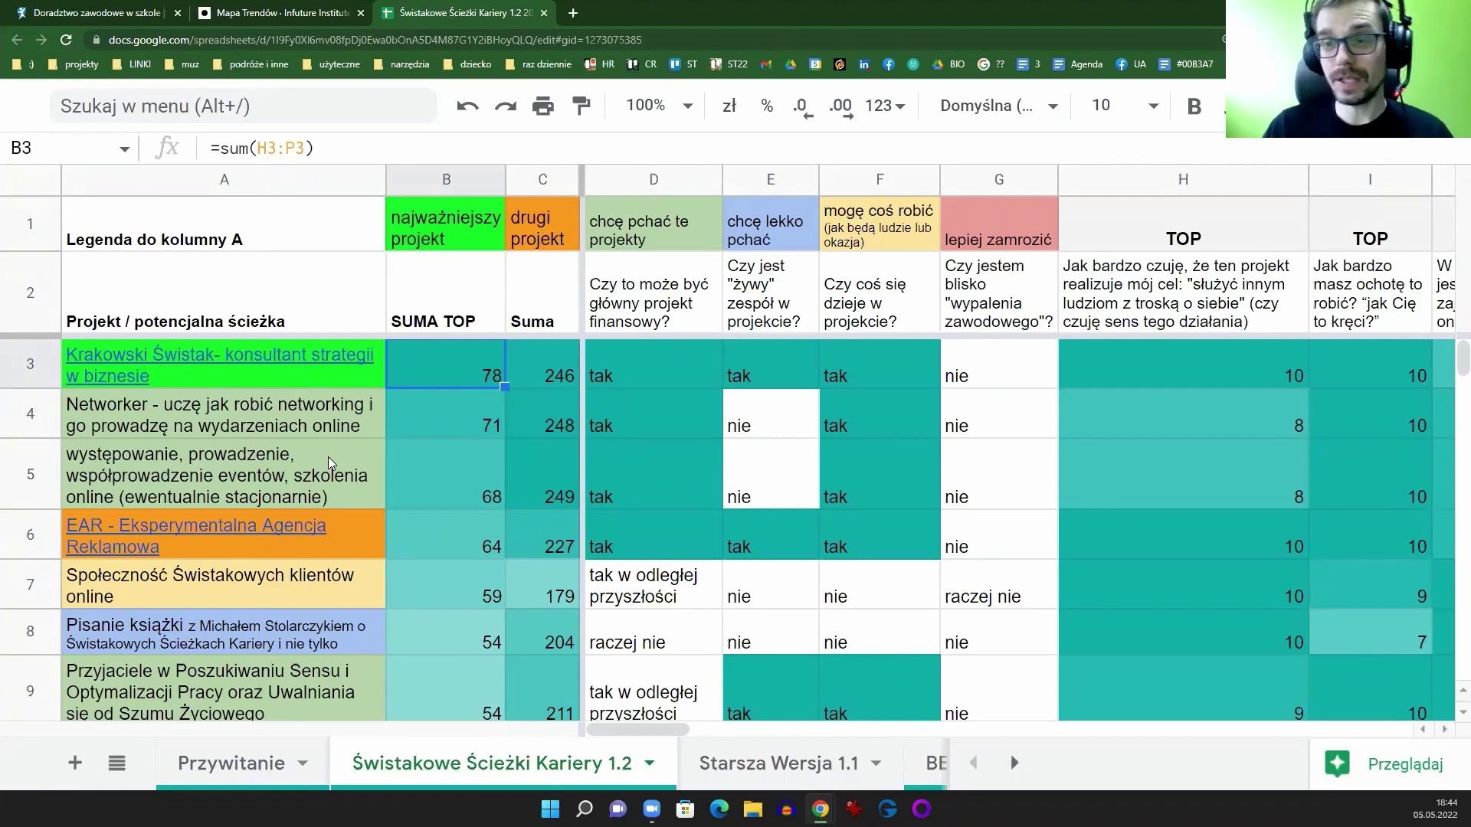
{"action": "left_click", "coordinate": [238, 179]}
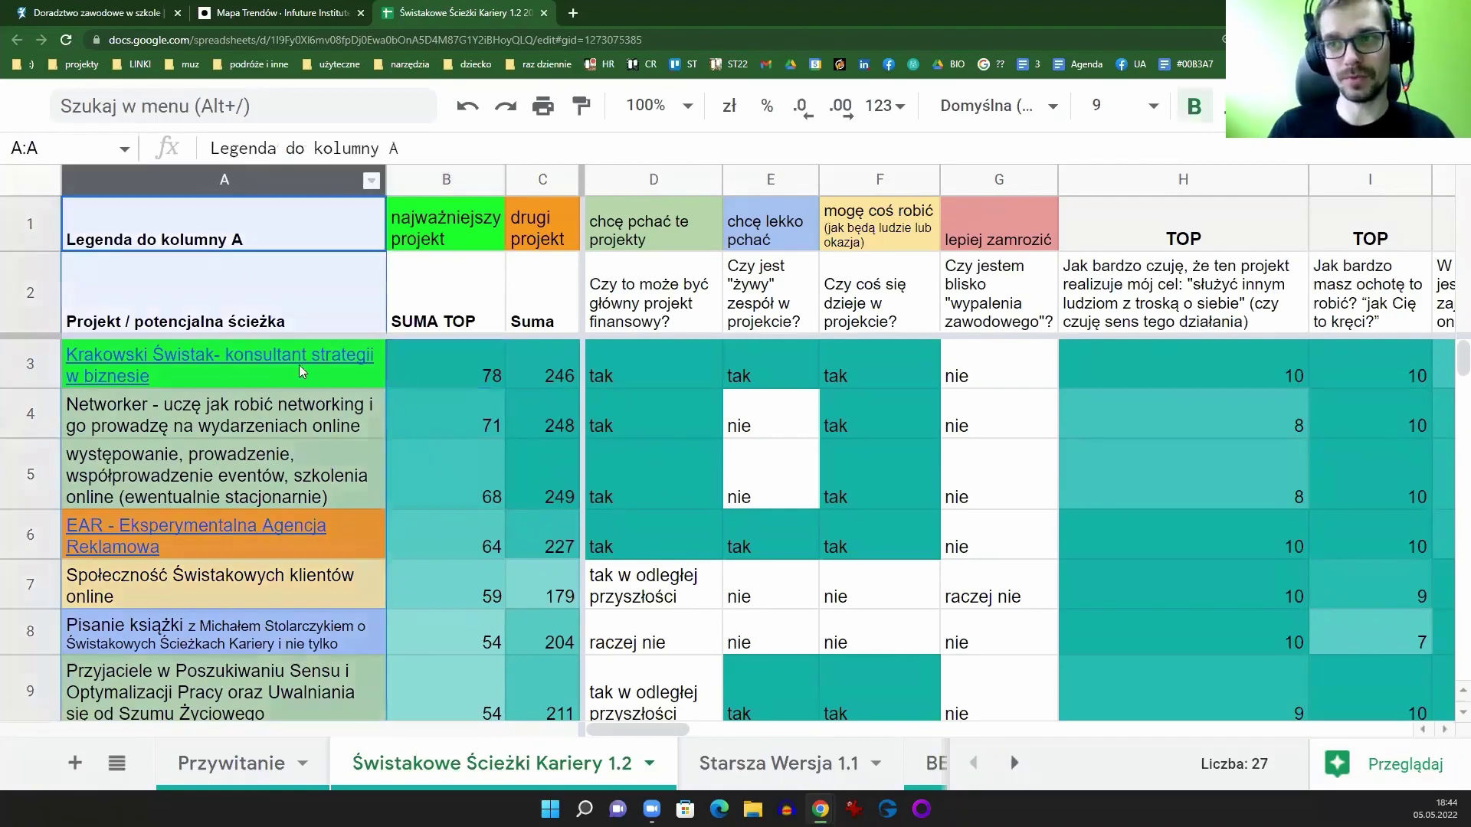
{"action": "left_click", "coordinate": [246, 377]}
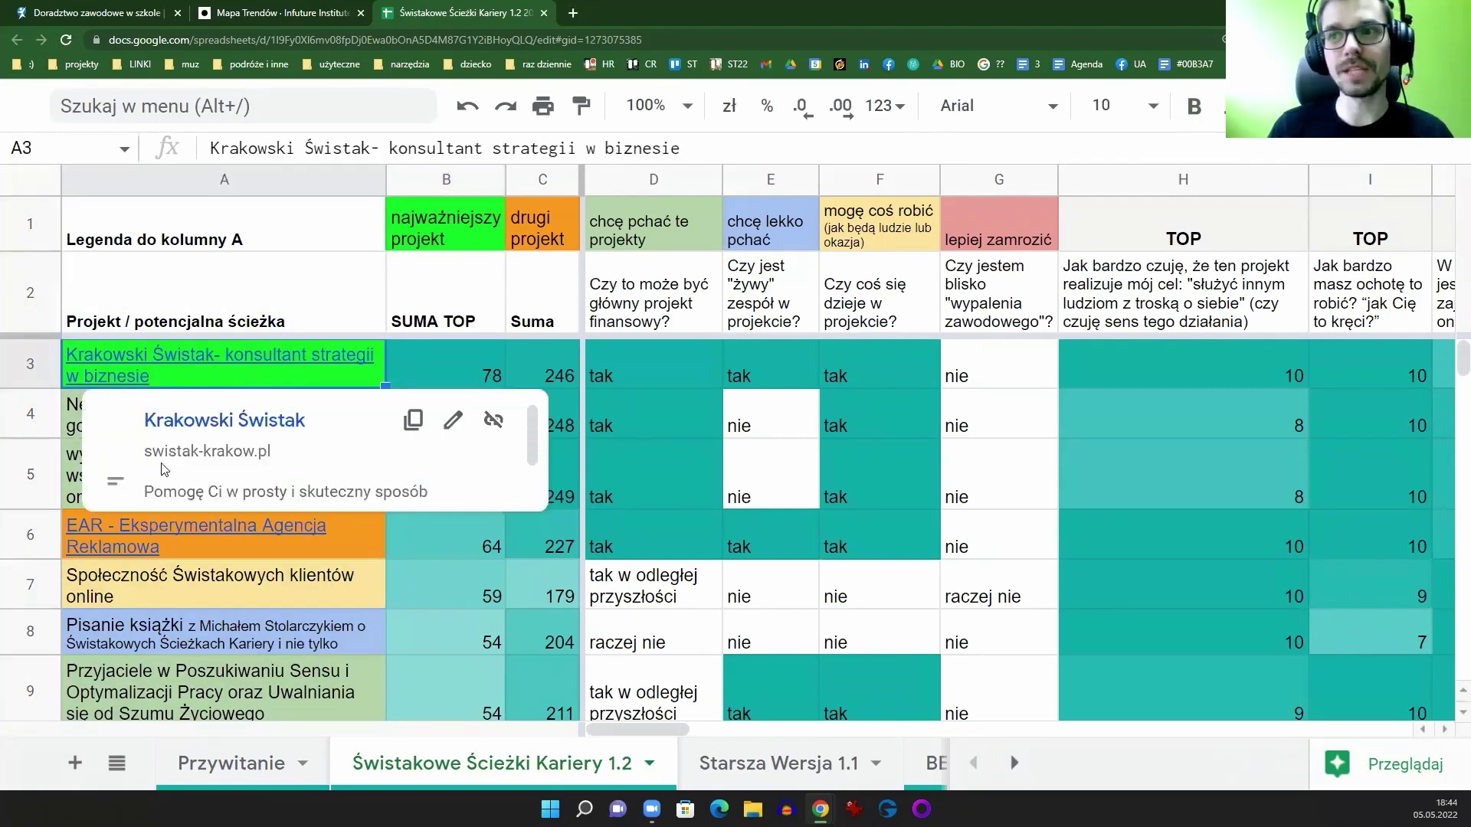
{"action": "left_click", "coordinate": [66, 427]}
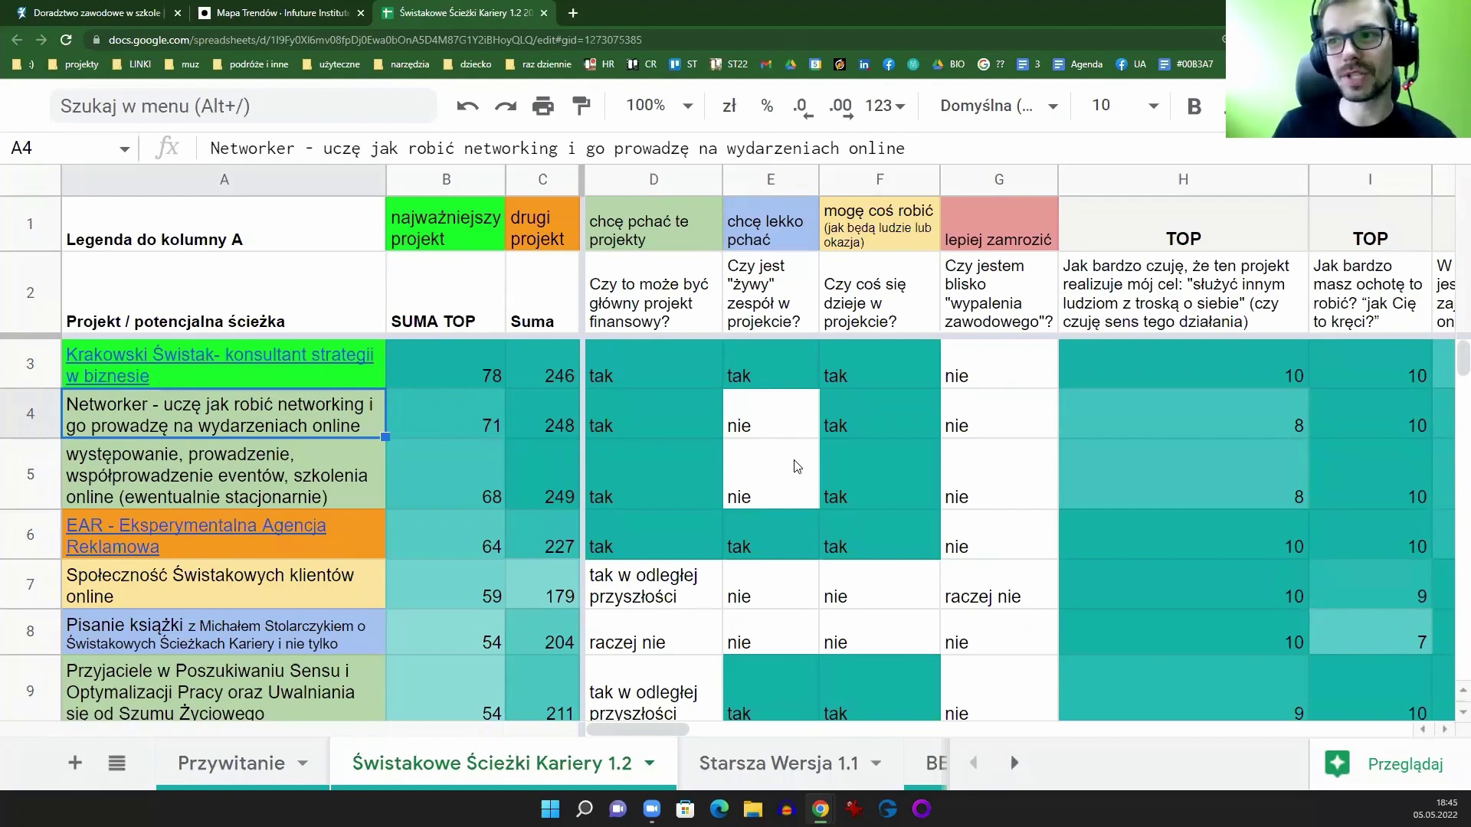
{"action": "left_click", "coordinate": [1164, 392]}
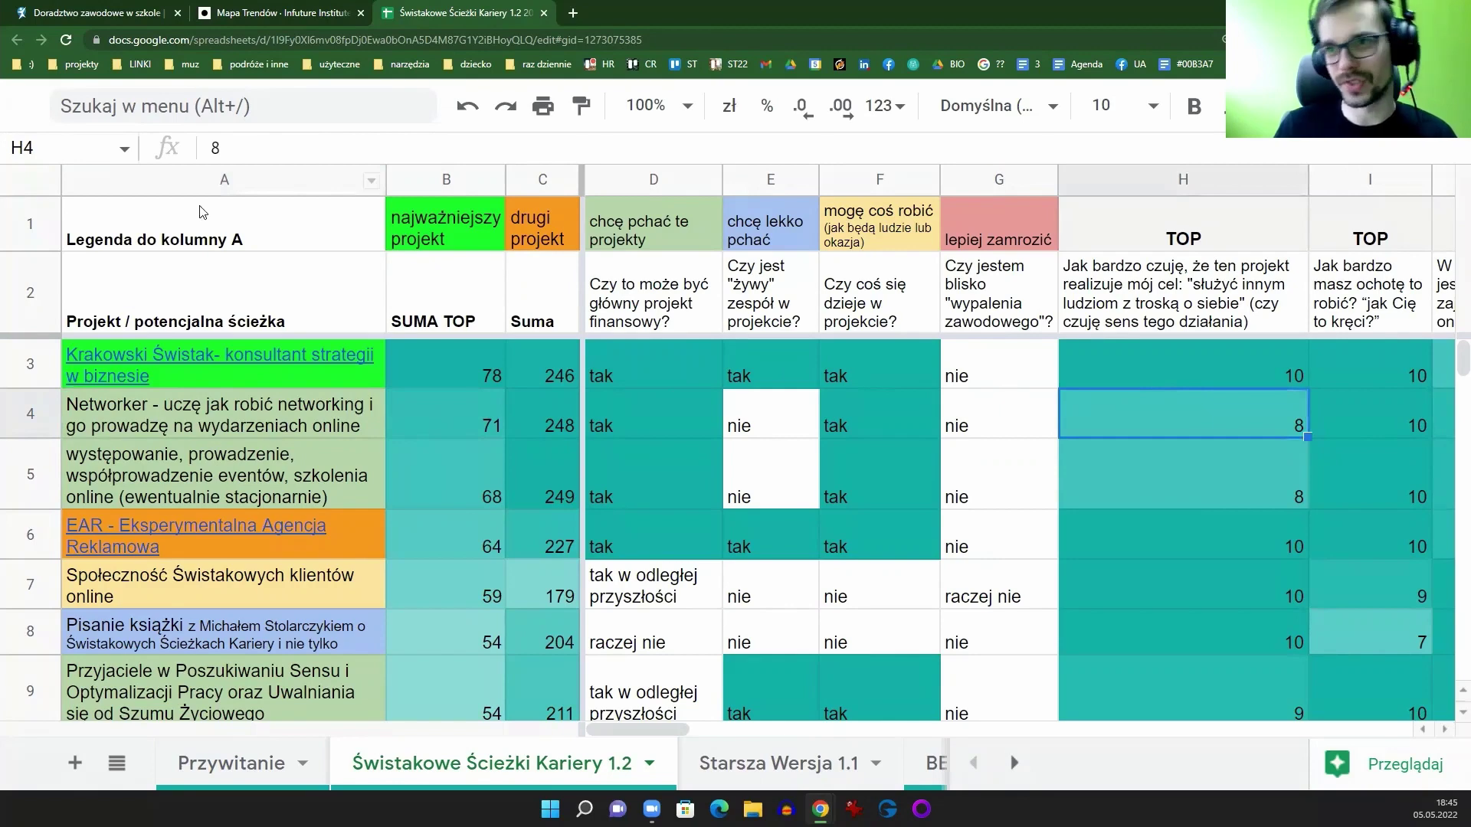
{"action": "left_click", "coordinate": [623, 360]}
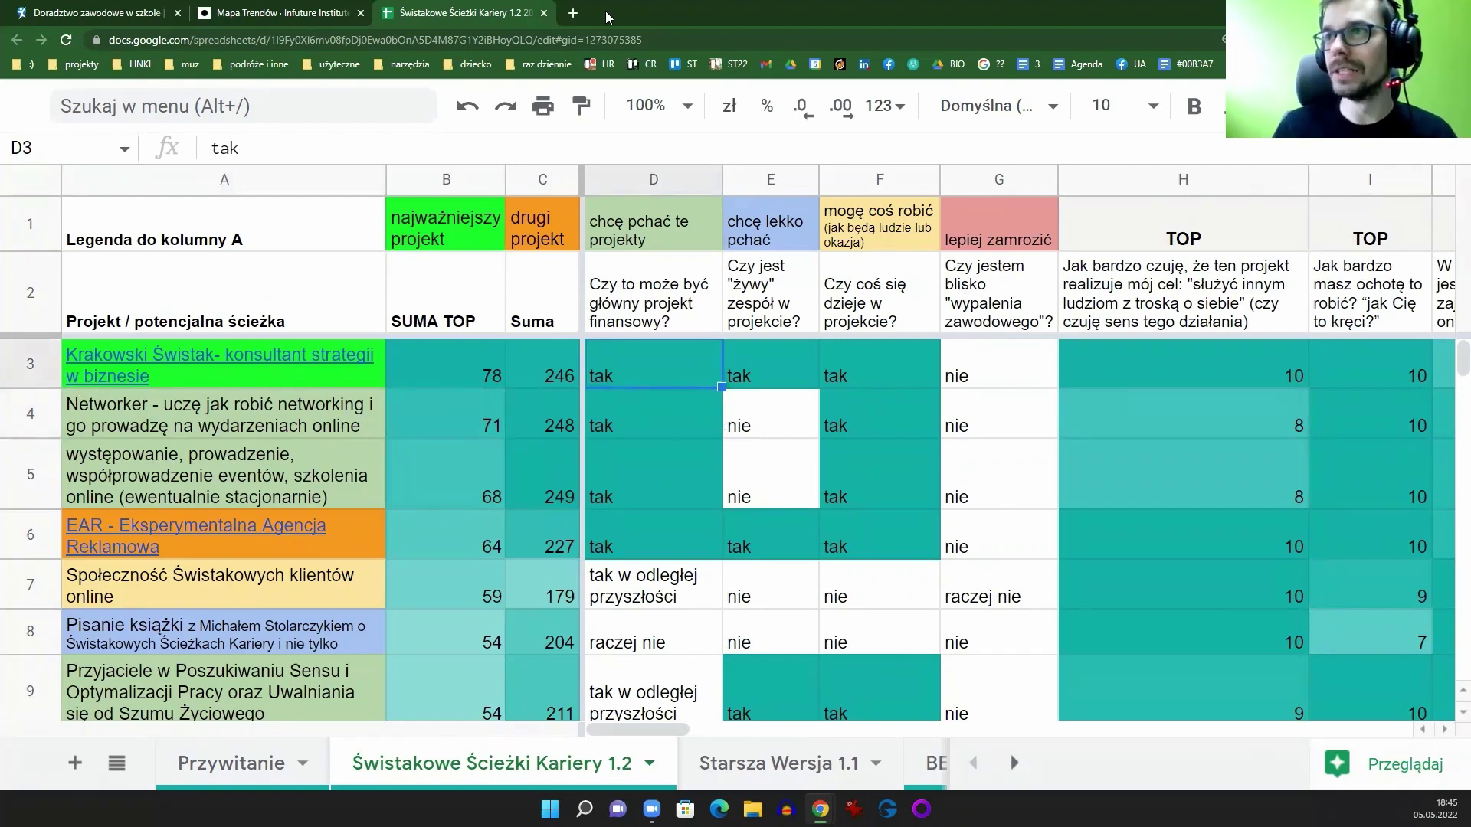
{"action": "left_click", "coordinate": [574, 12]}
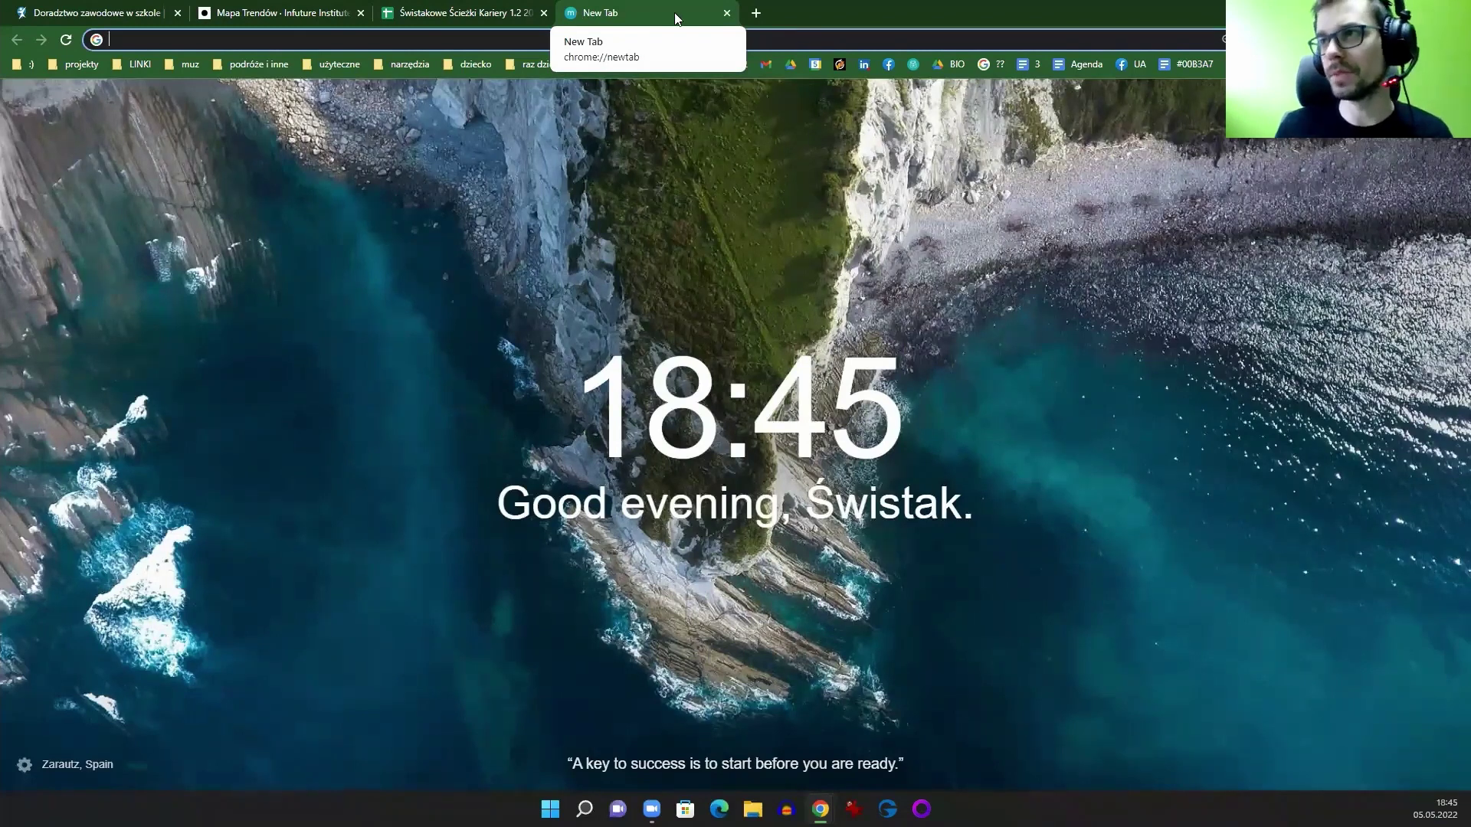
{"action": "left_click", "coordinate": [727, 13]}
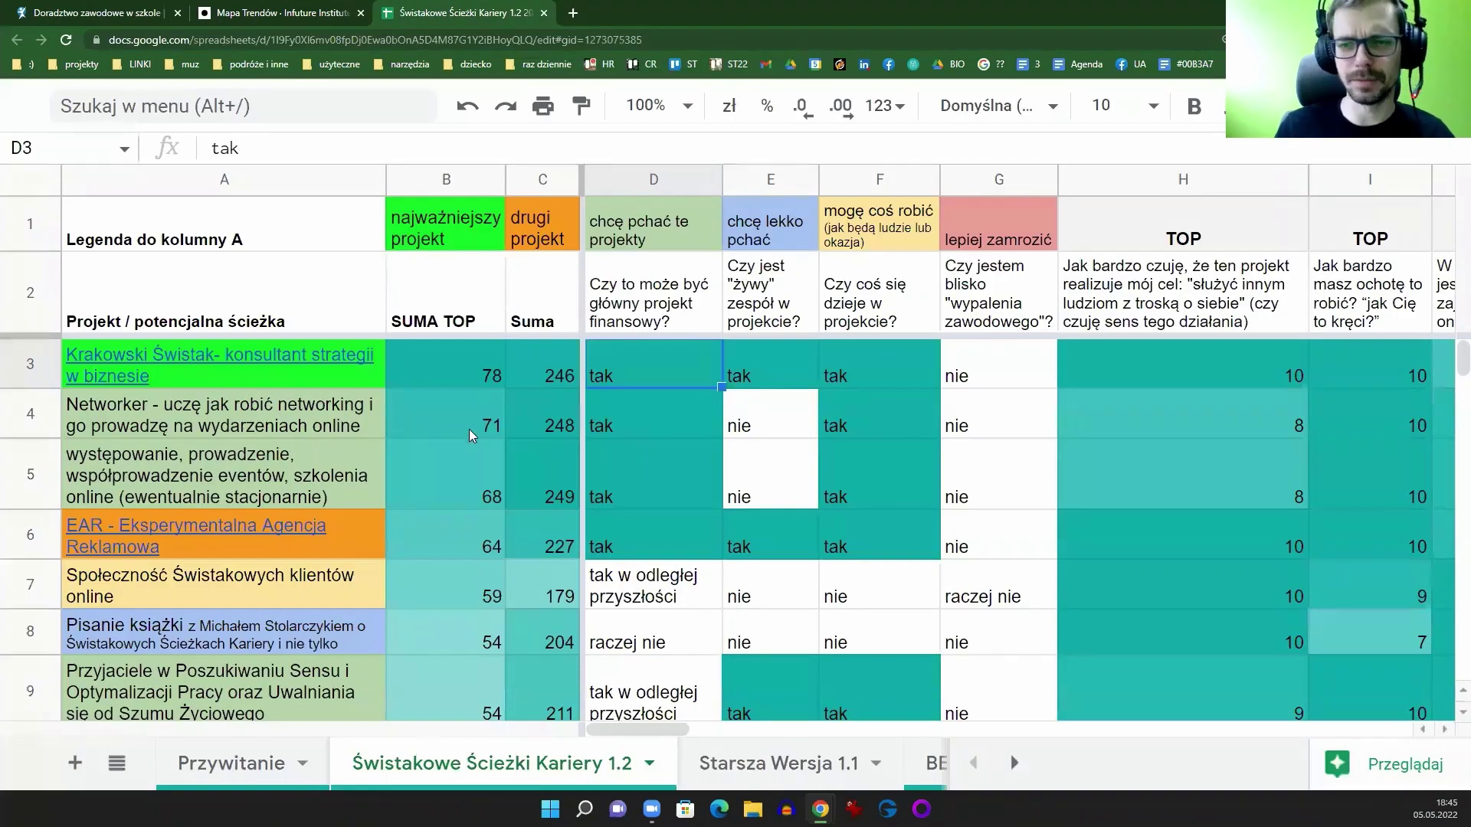
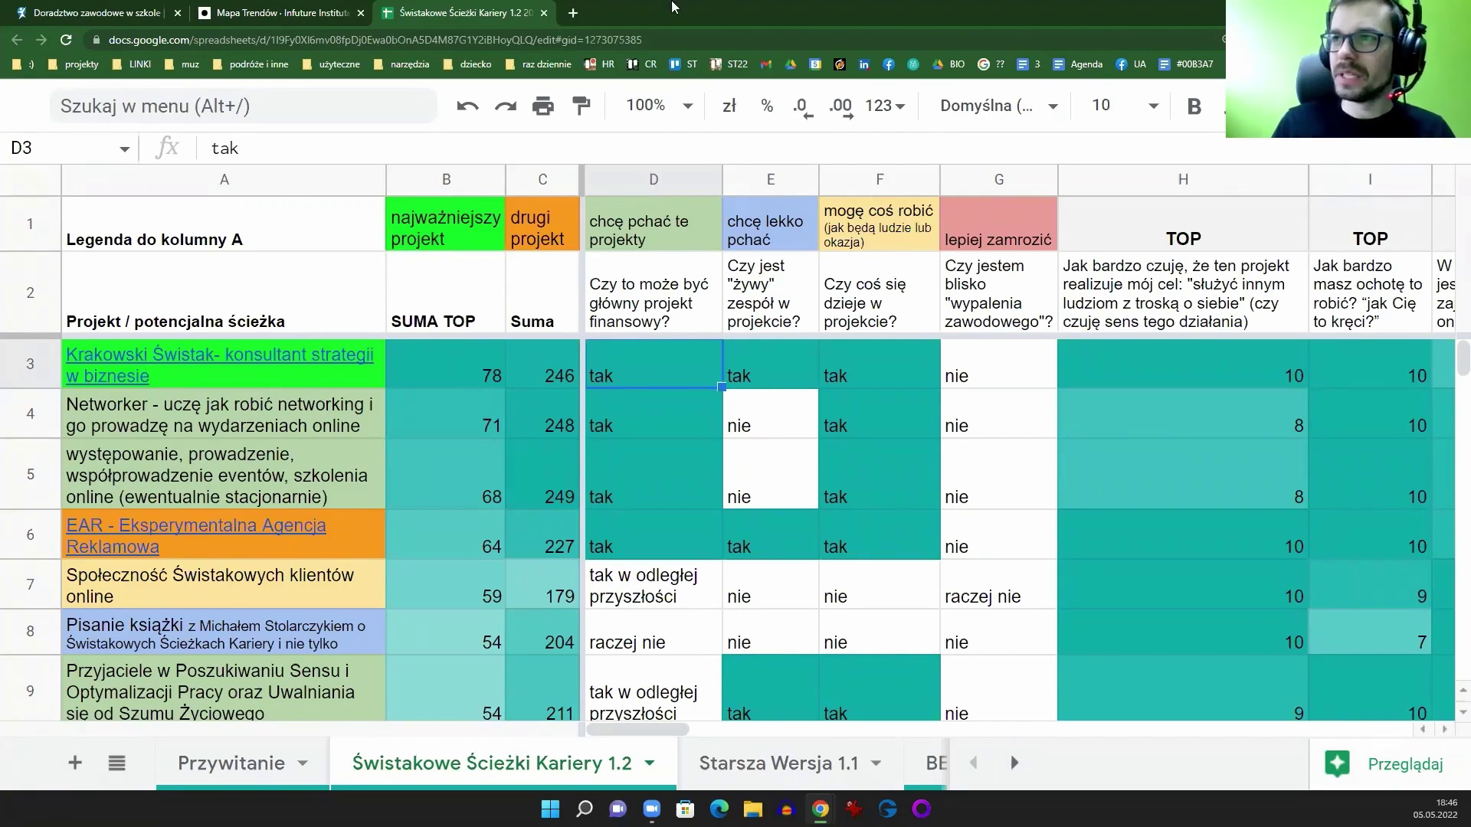
Step: Open the '5, 15, 25' spreadsheet from the address-bar suggestion in a new tab, then return to Świstakowe Ścieżki Kariery
{"action": "left_click", "coordinate": [575, 13]}
{"action": "type", "text": "5,"}
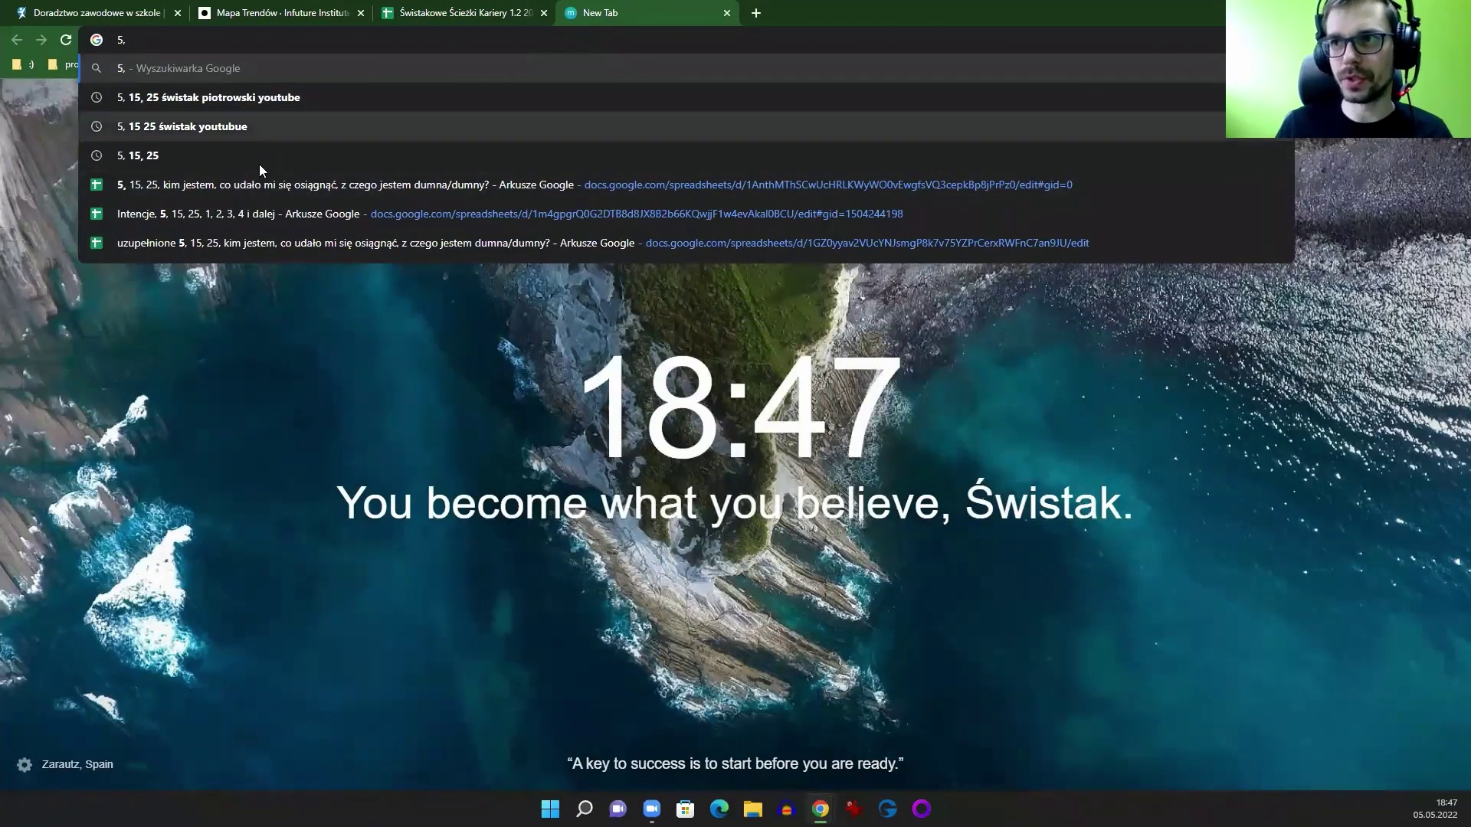
{"action": "left_click", "coordinate": [244, 186]}
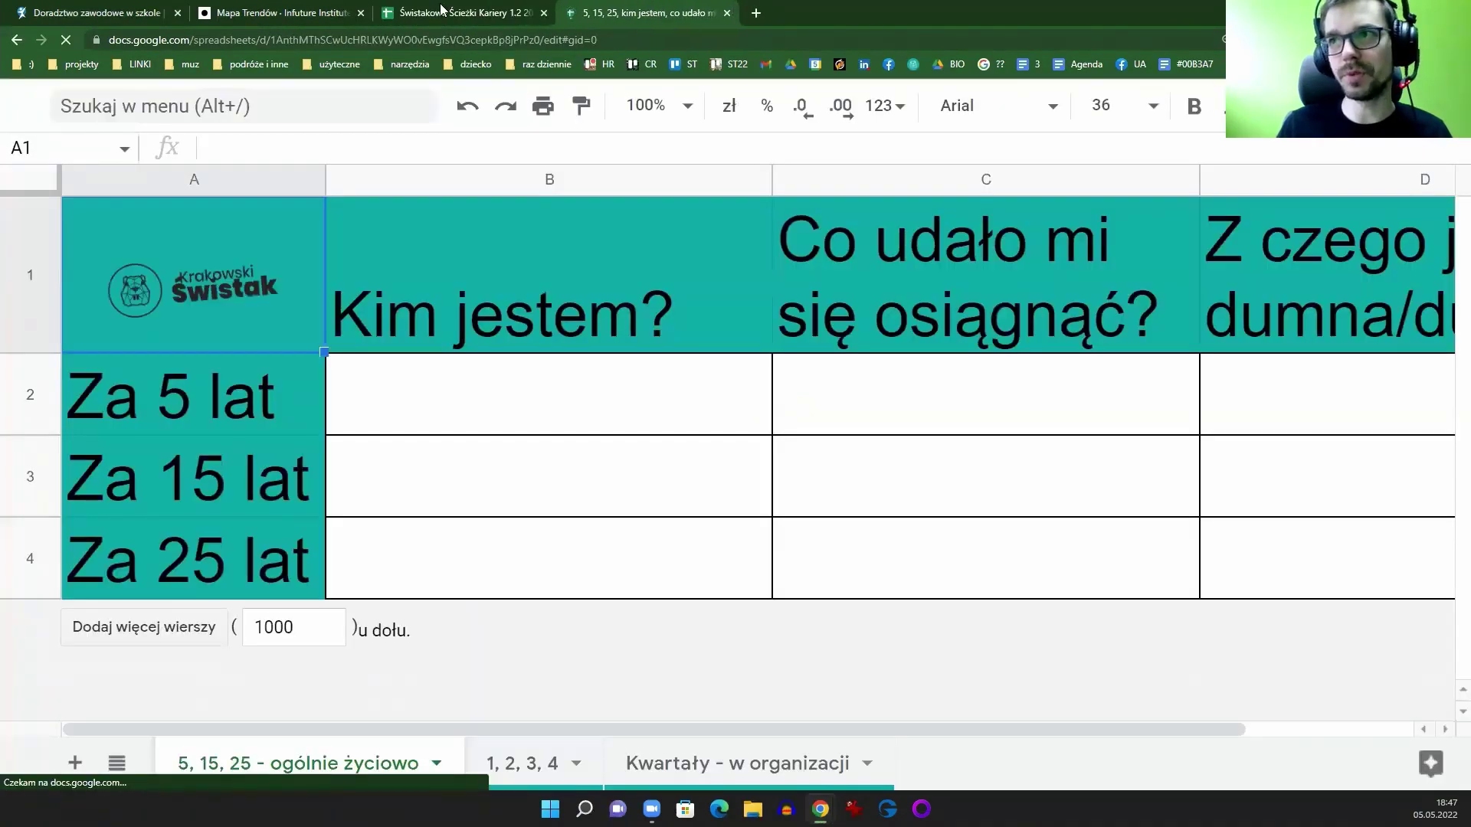
{"action": "key", "text": "ctrl+shift+Tab"}
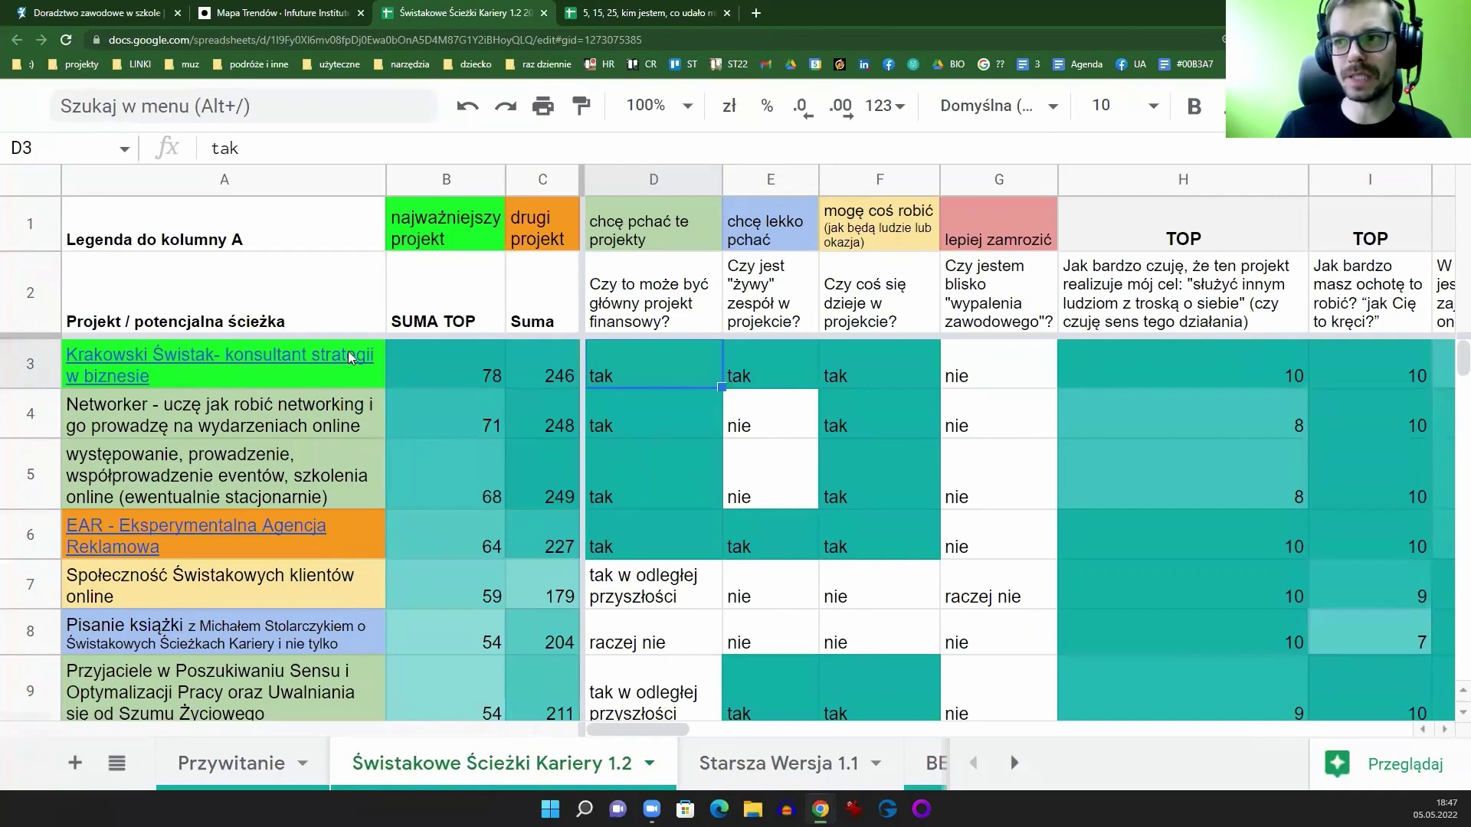
{"action": "left_click", "coordinate": [274, 184]}
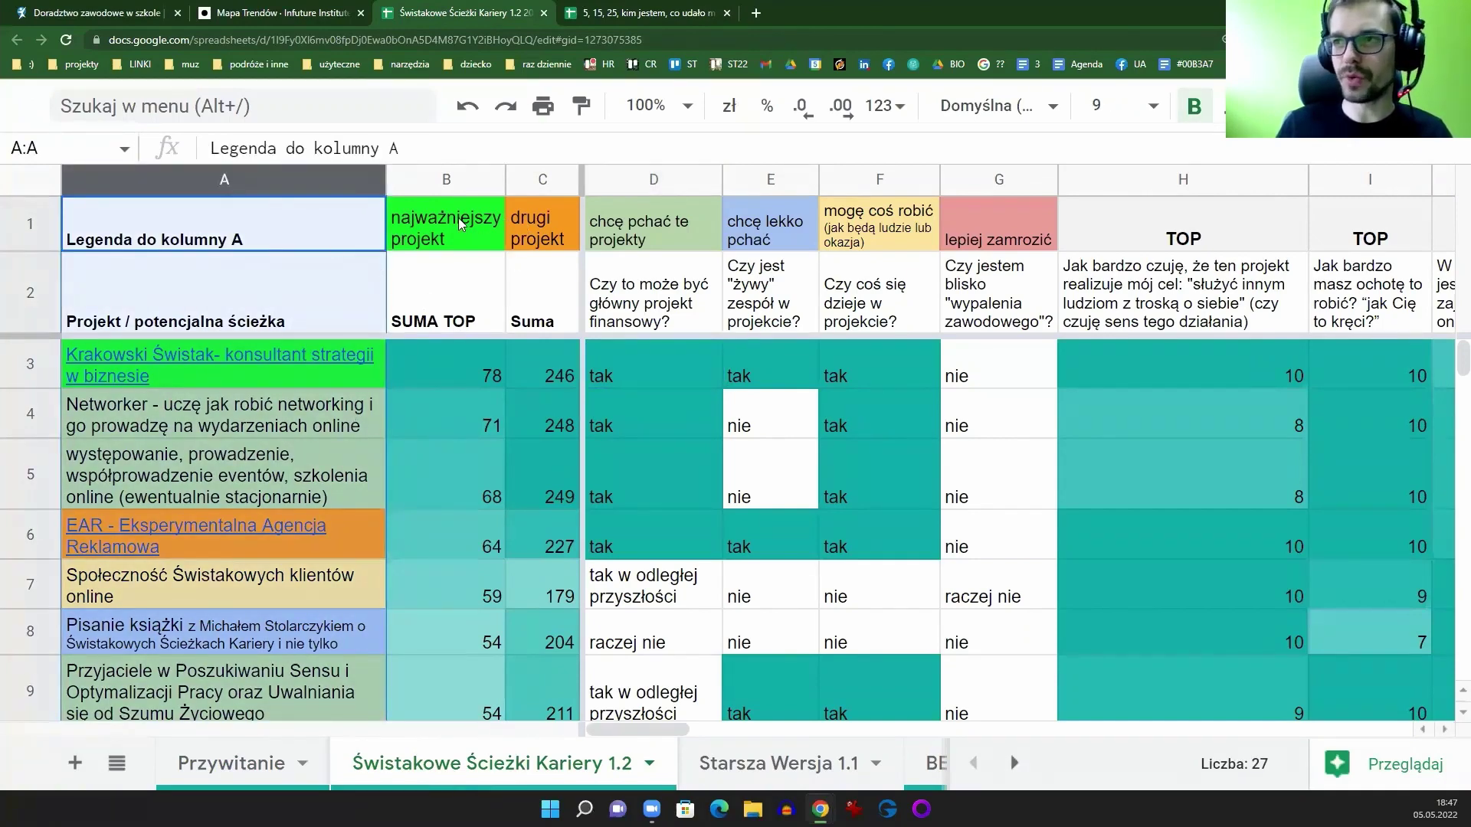
{"action": "left_click_drag", "start_coordinate": [463, 224], "coordinate": [469, 233]}
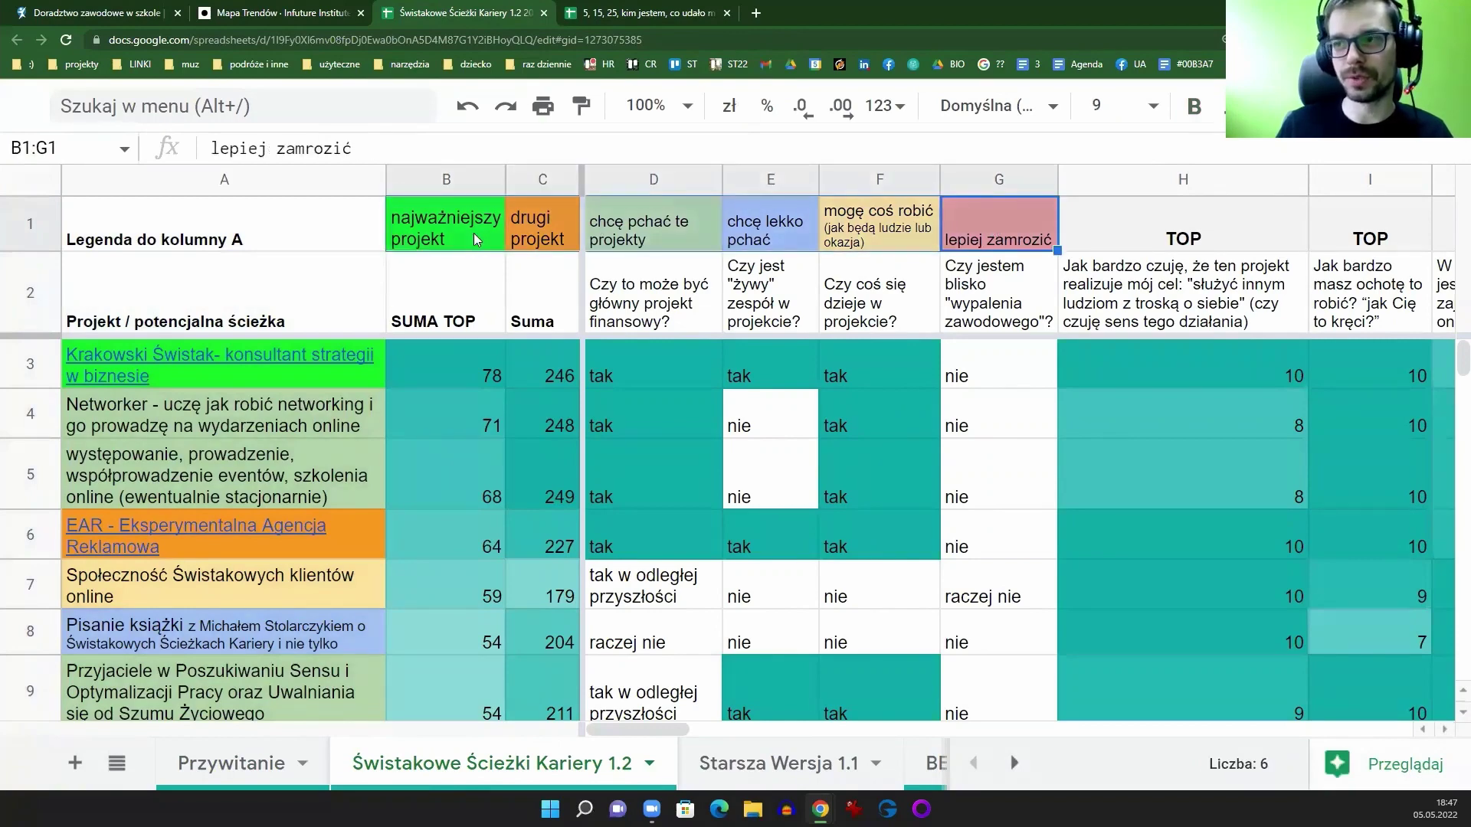
{"action": "left_click", "coordinate": [473, 233]}
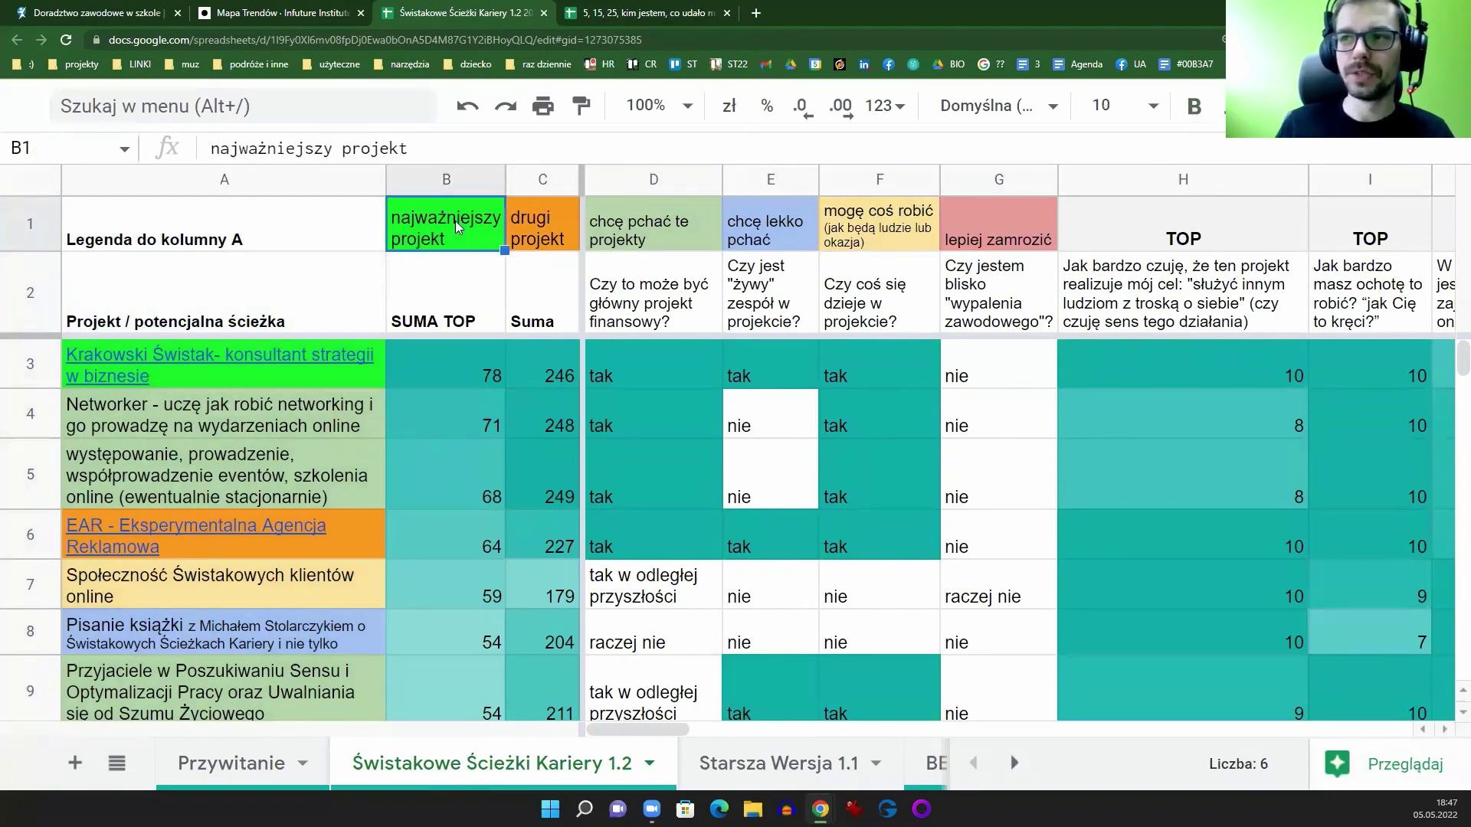
{"action": "left_click", "coordinate": [552, 222]}
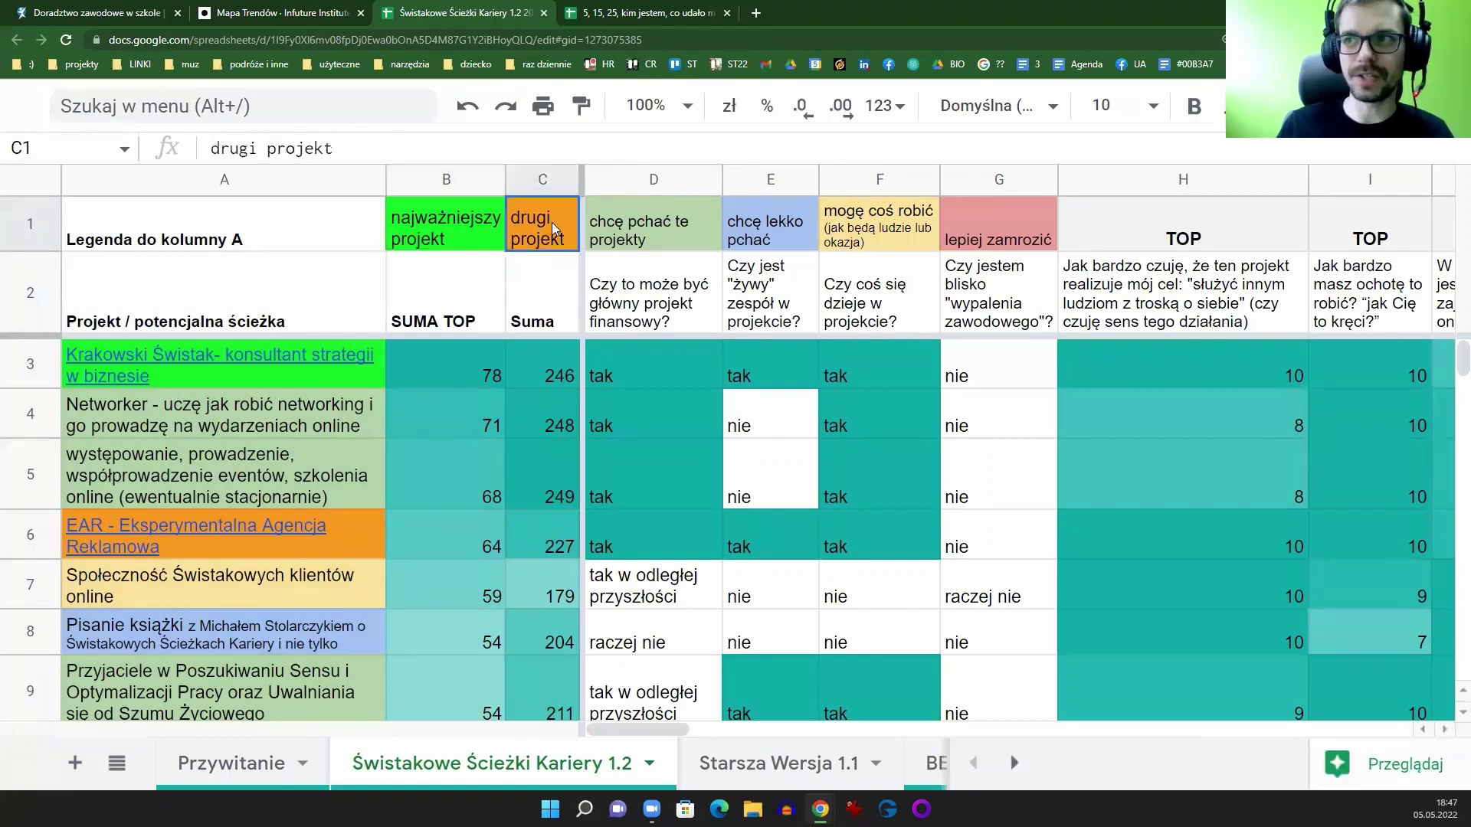
{"action": "left_click", "coordinate": [664, 230]}
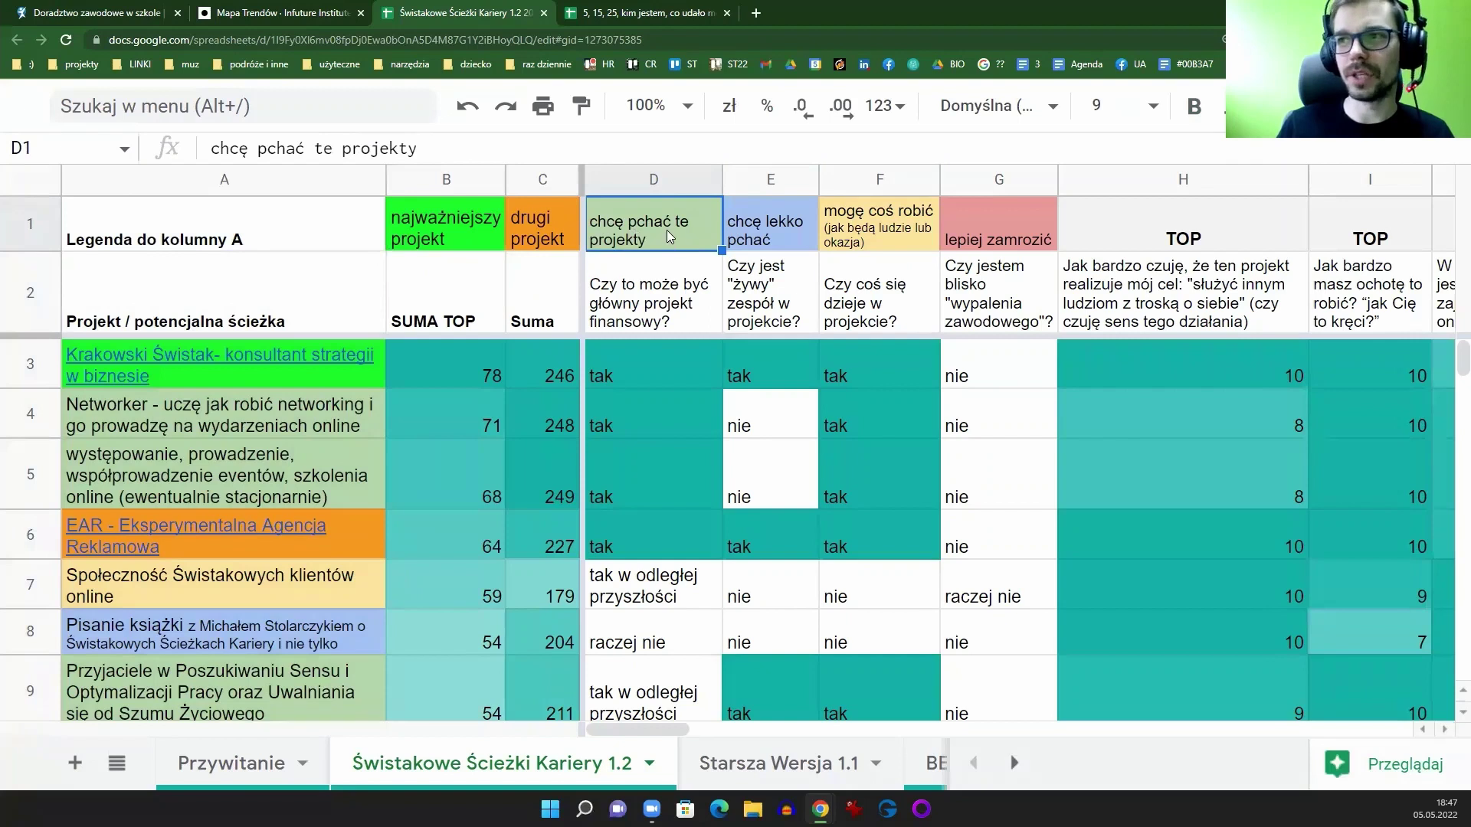
{"action": "left_click", "coordinate": [764, 225]}
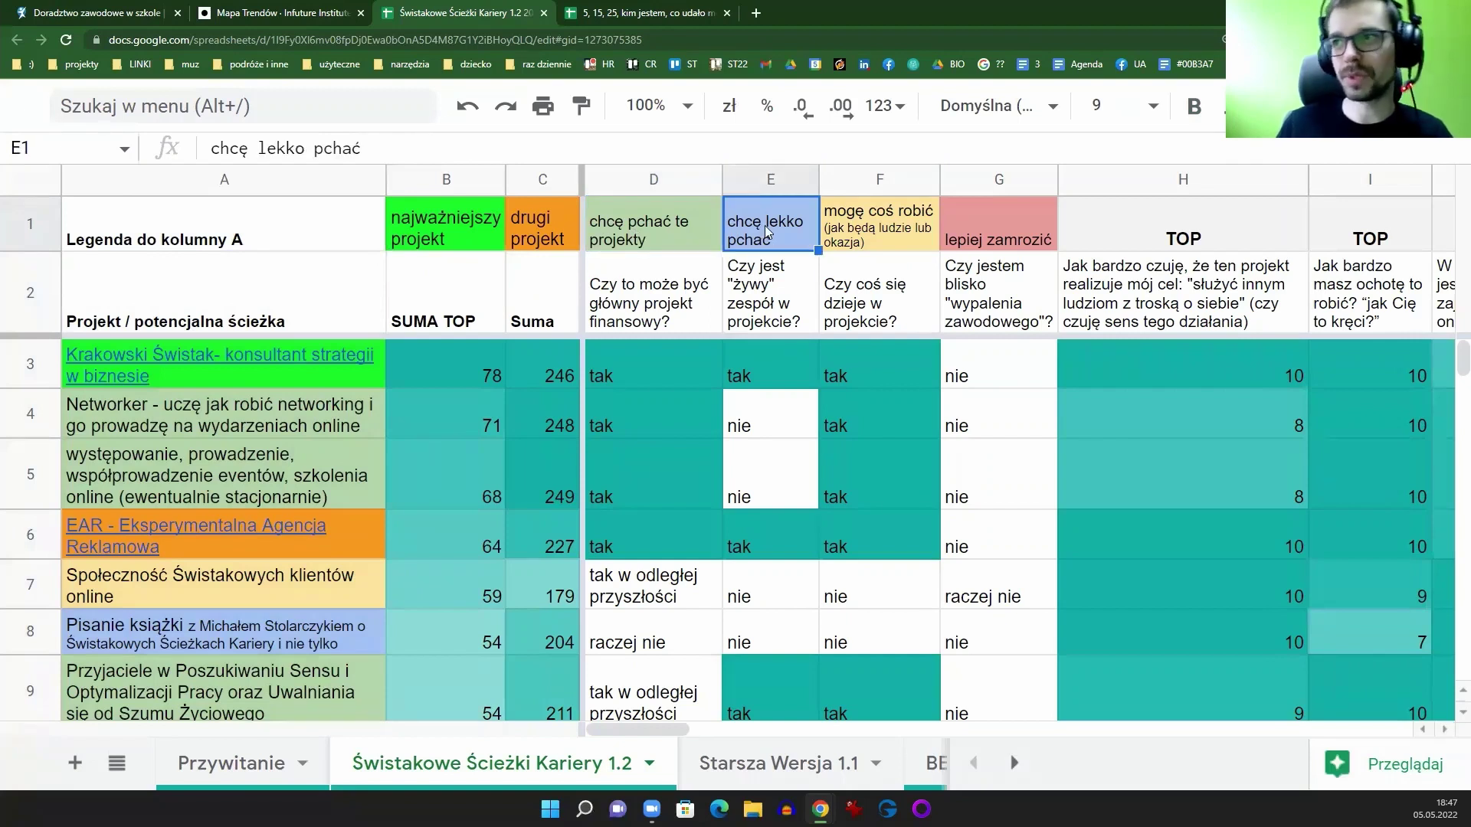
{"action": "left_click", "coordinate": [684, 231]}
{"action": "key", "text": "Right"}
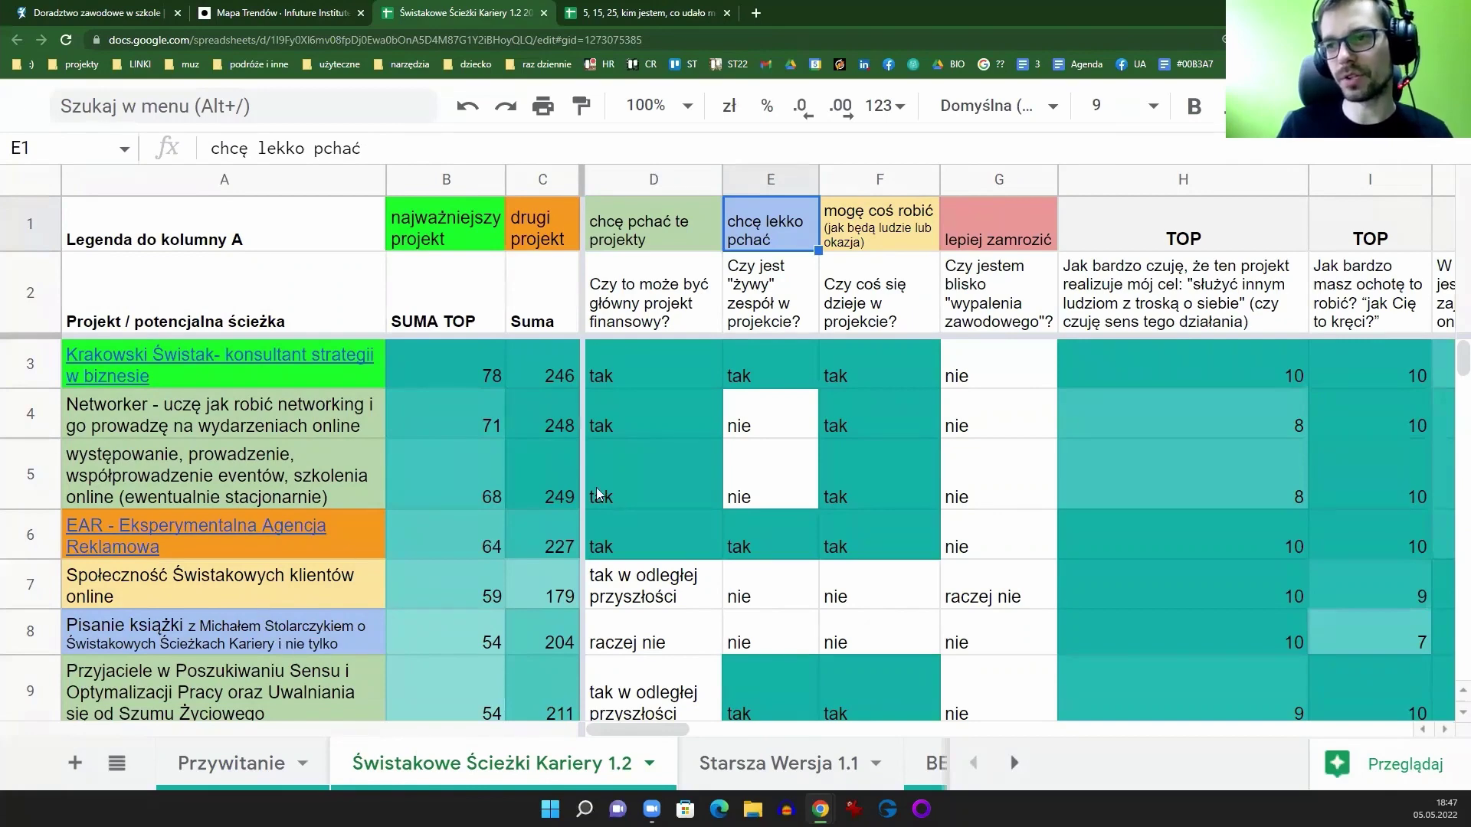
{"action": "left_click", "coordinate": [919, 216]}
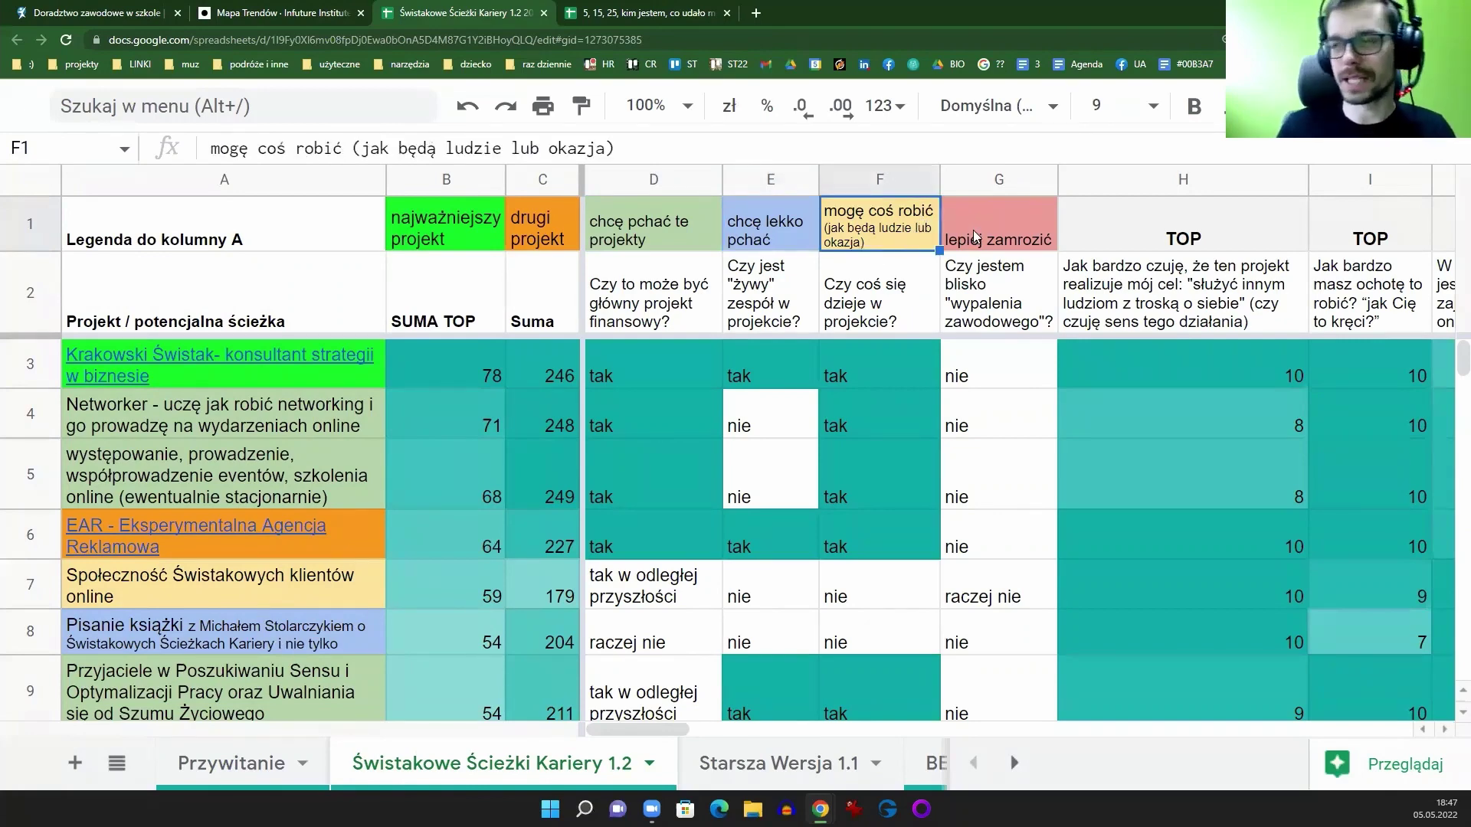
{"action": "left_click", "coordinate": [977, 237]}
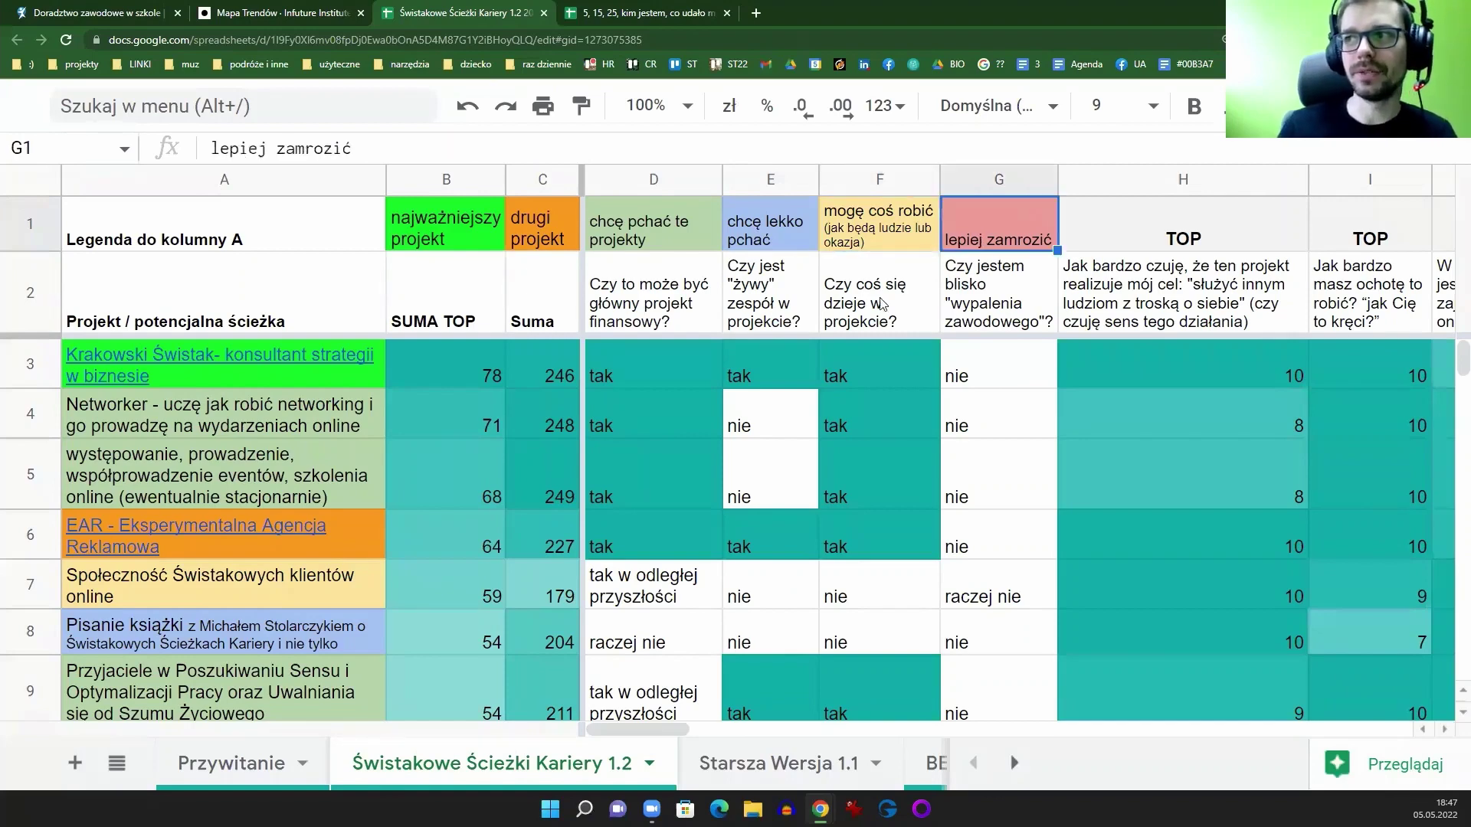
{"action": "left_click", "coordinate": [245, 188]}
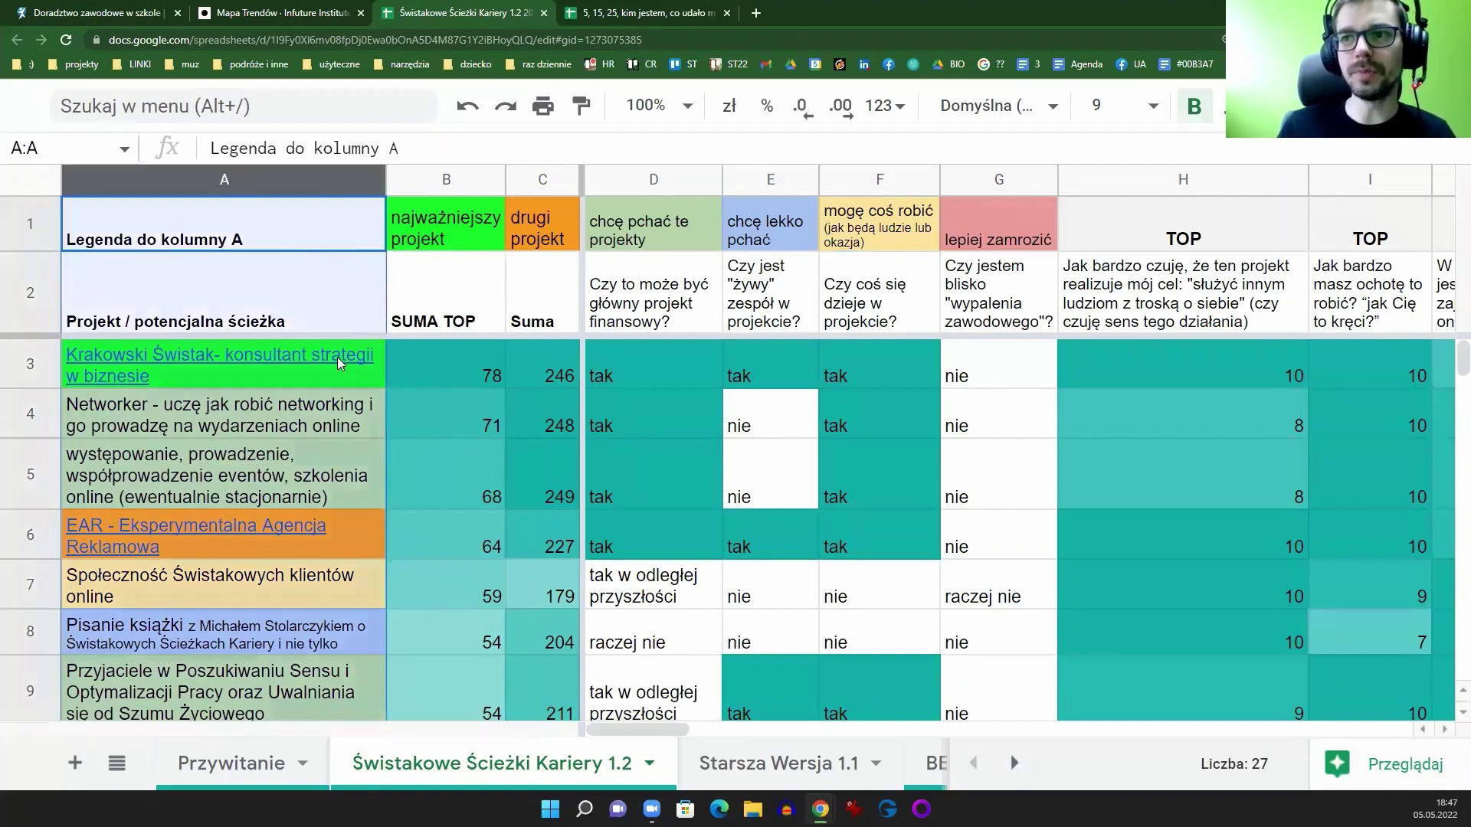
{"action": "scroll", "coordinate": [337, 355], "scroll_direction": "down", "scroll_amount": 5}
{"action": "scroll", "coordinate": [425, 541], "scroll_direction": "up", "scroll_amount": 5}
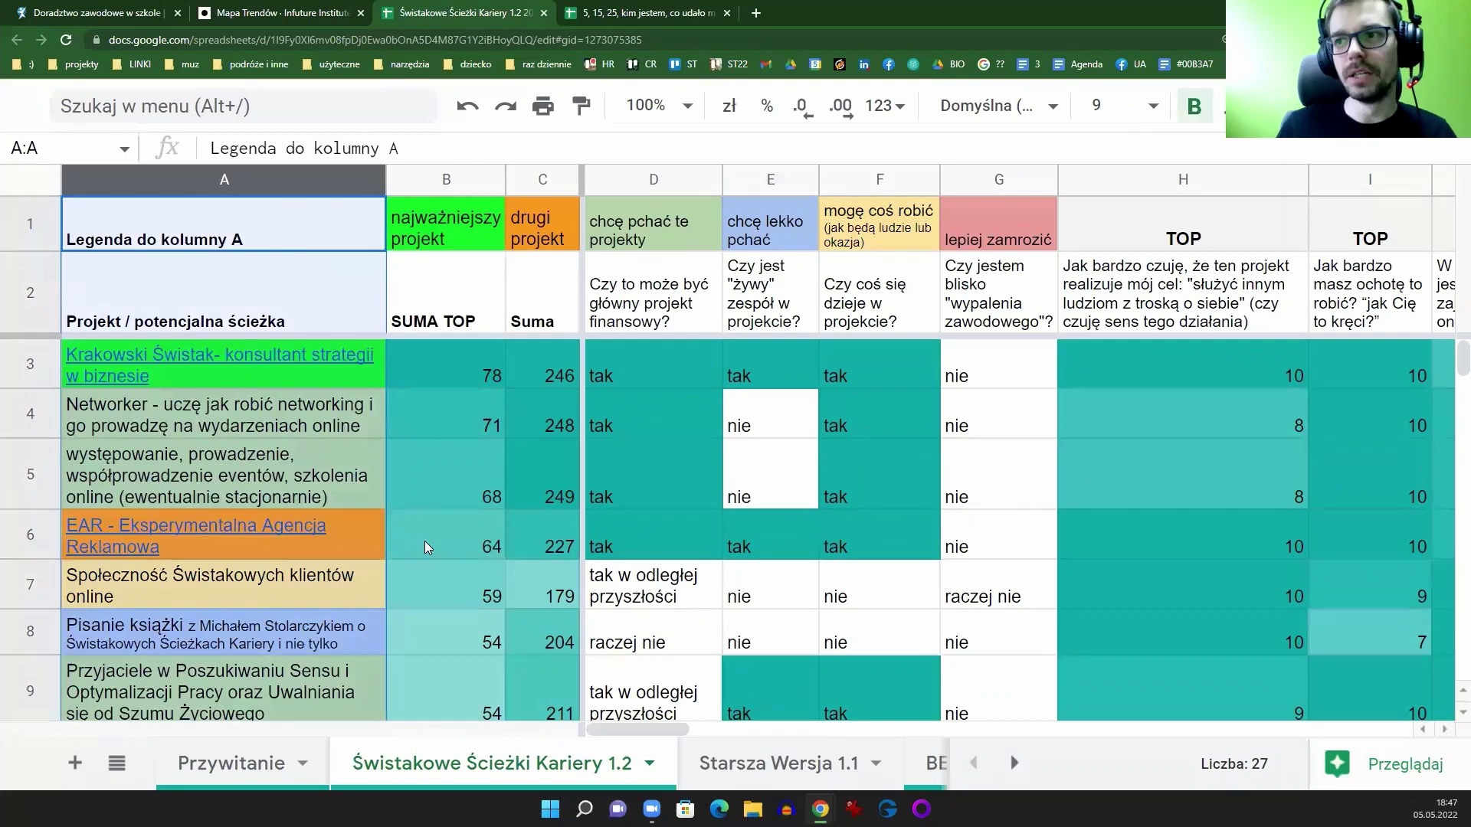
{"action": "left_click", "coordinate": [380, 464]}
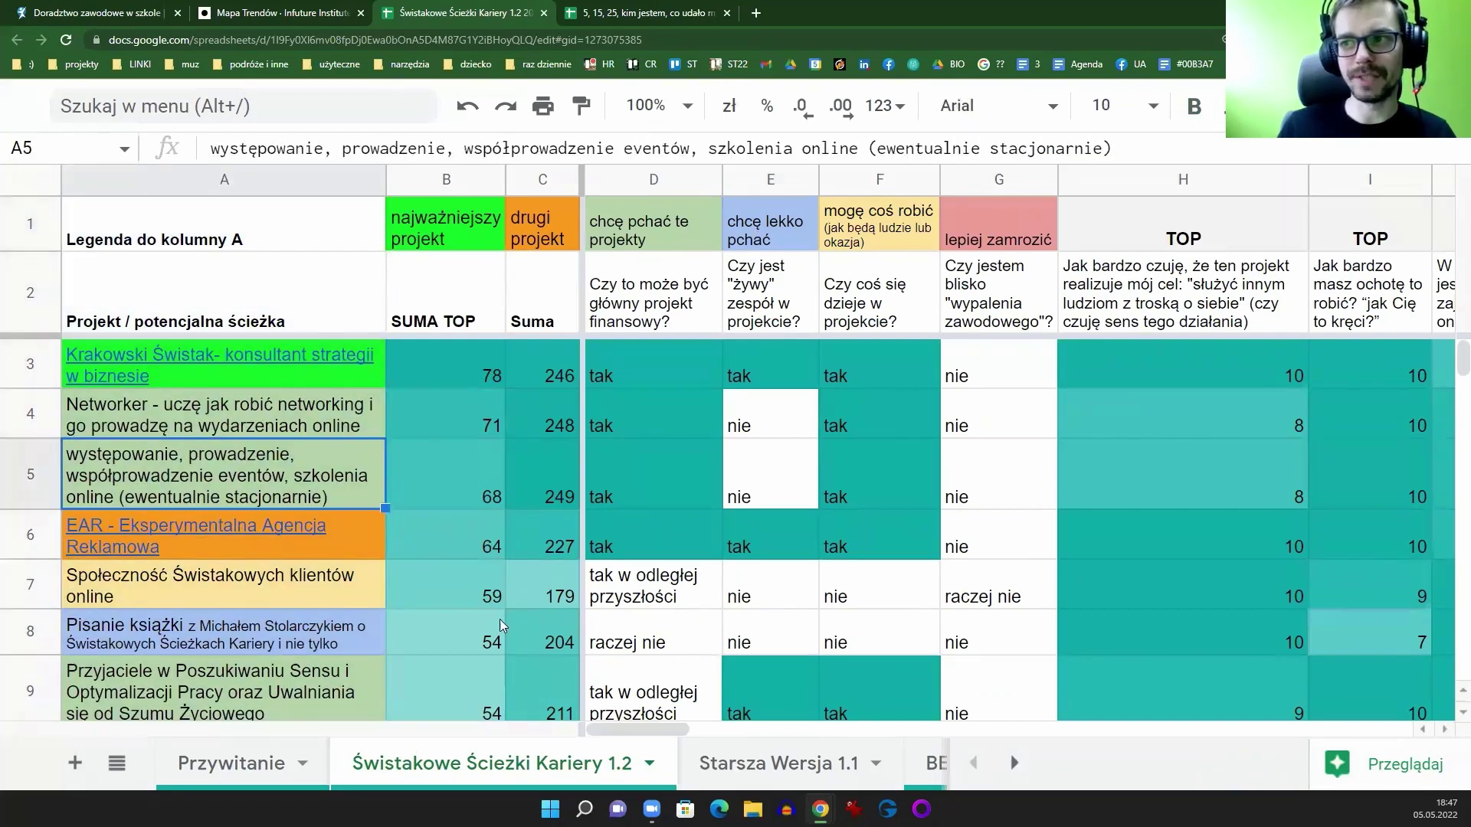
{"action": "scroll", "coordinate": [206, 504], "scroll_direction": "down", "scroll_amount": 3}
{"action": "scroll", "coordinate": [209, 506], "scroll_direction": "down", "scroll_amount": 3}
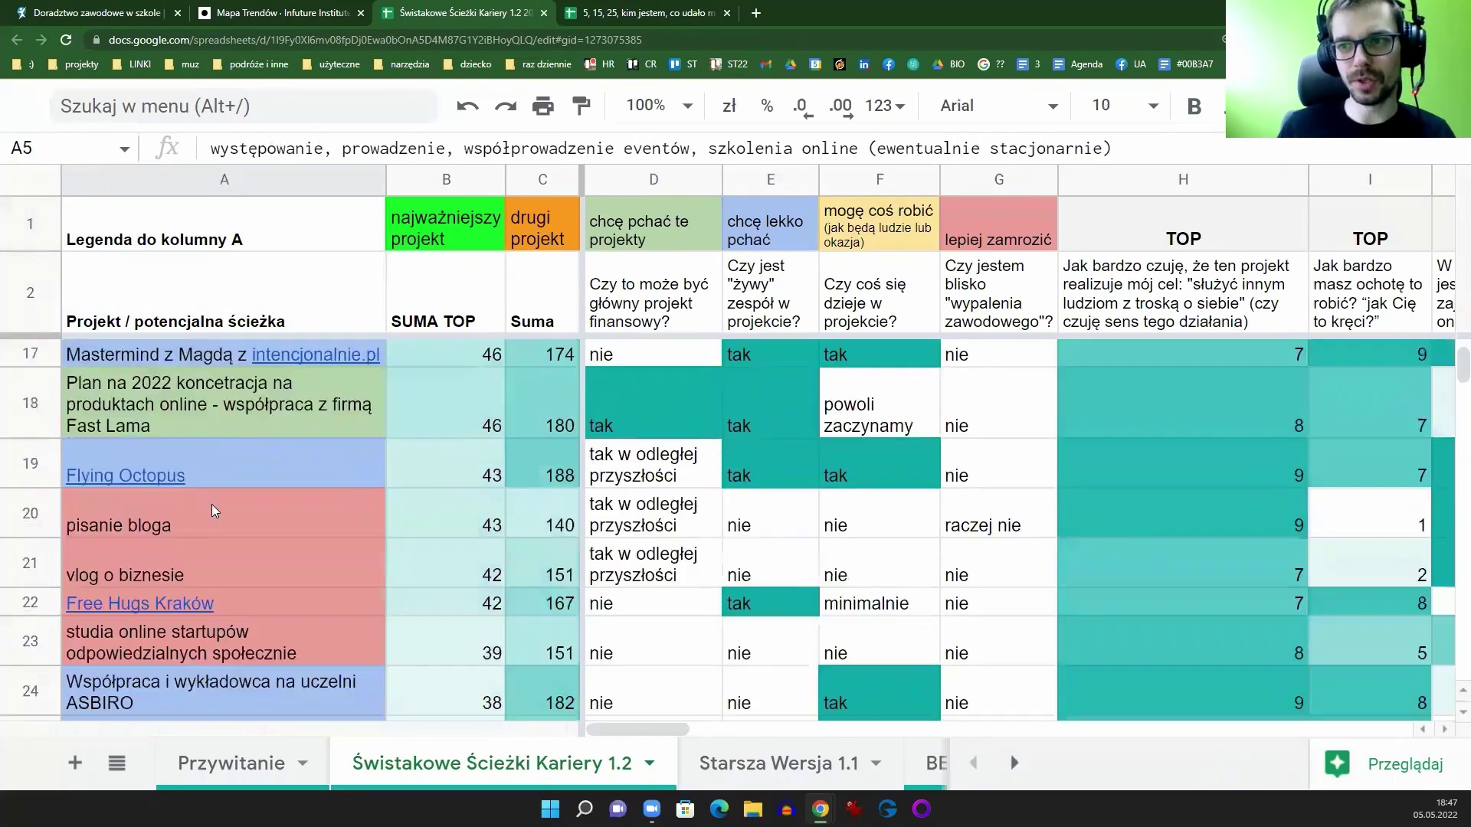
{"action": "scroll", "coordinate": [435, 426], "scroll_direction": "up", "scroll_amount": 6}
{"action": "left_click", "coordinate": [491, 183]}
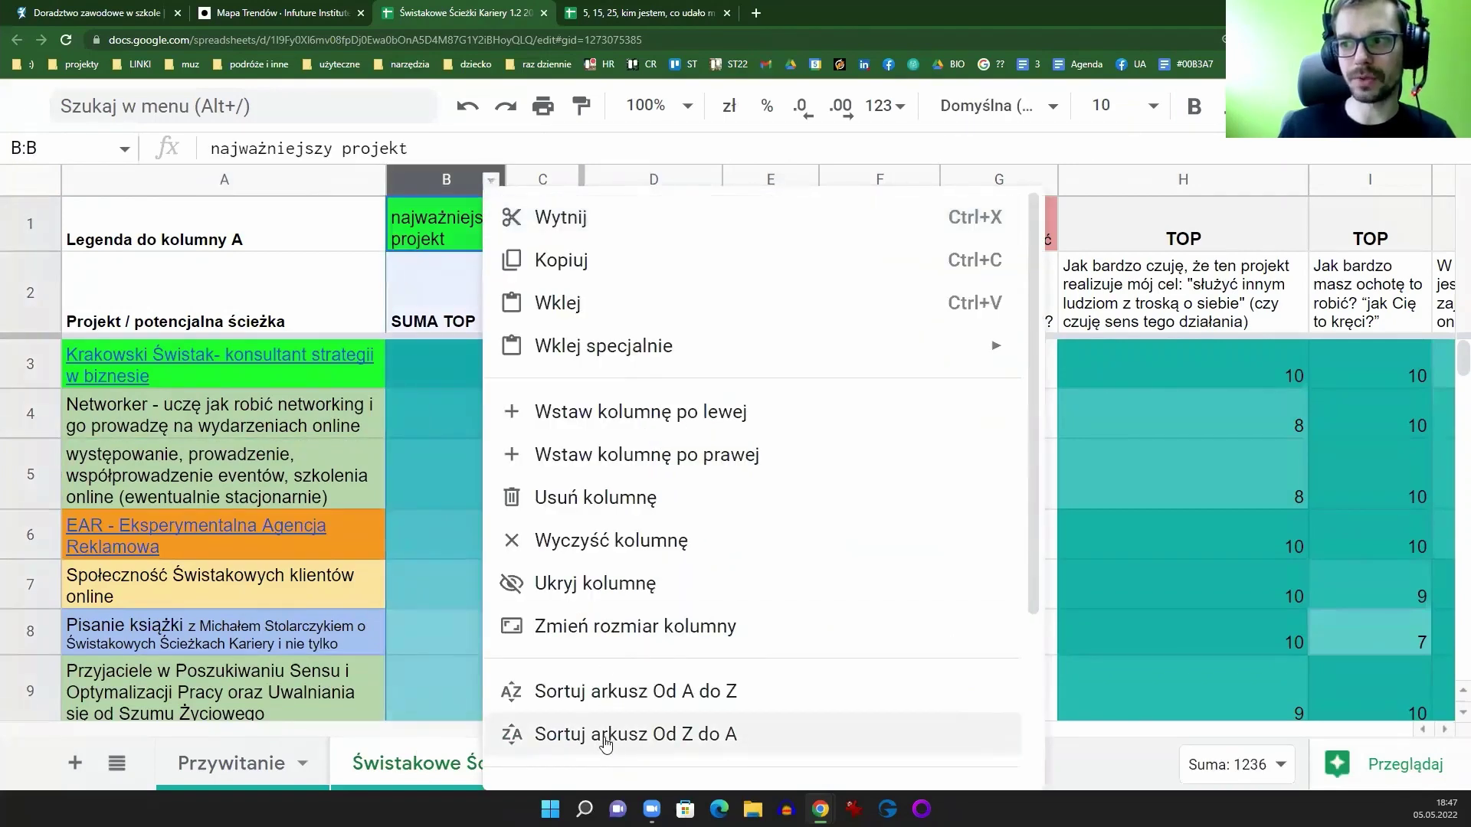
{"action": "left_click", "coordinate": [603, 699]}
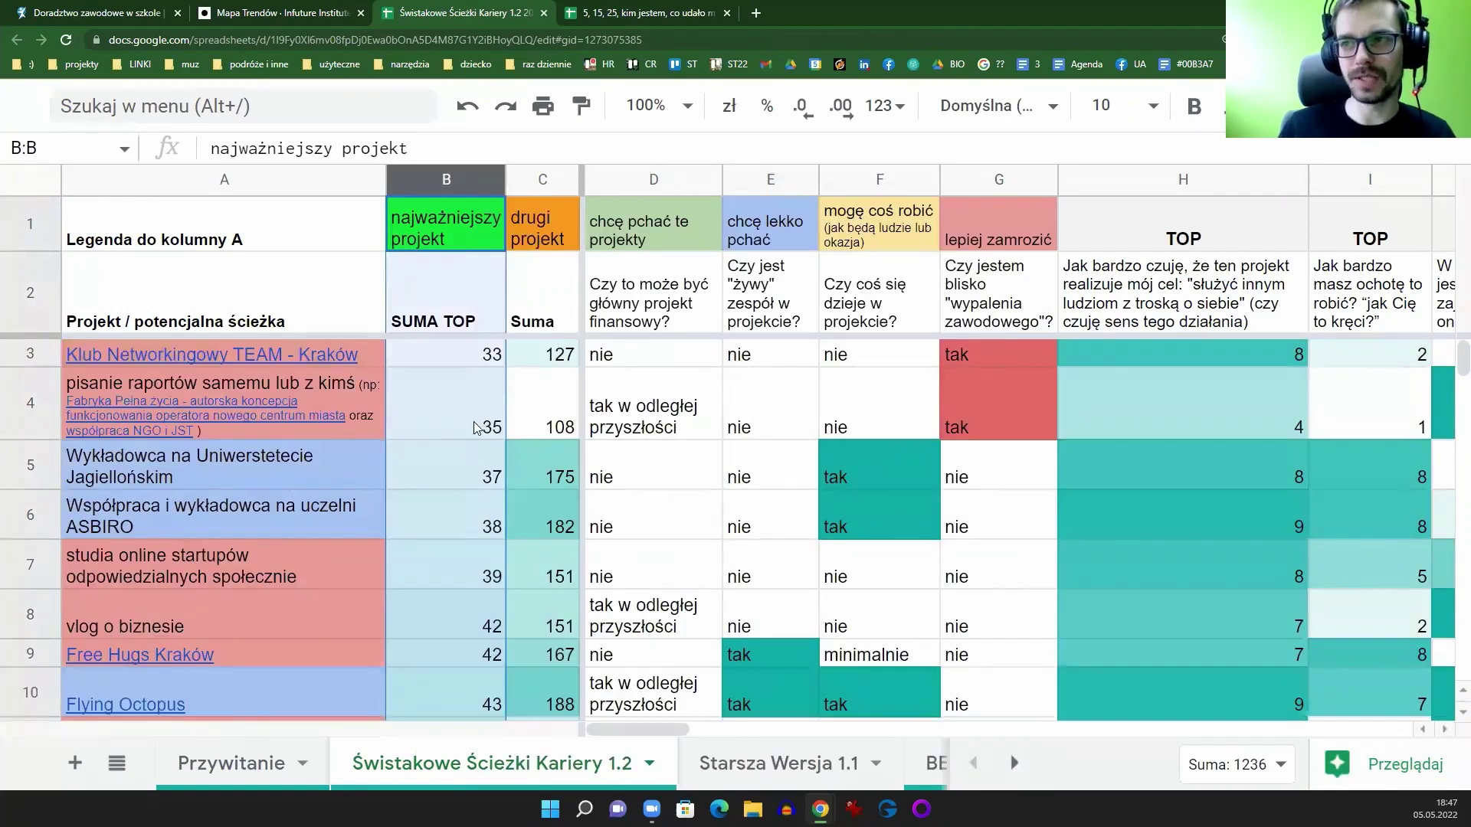
{"action": "left_click", "coordinate": [491, 181]}
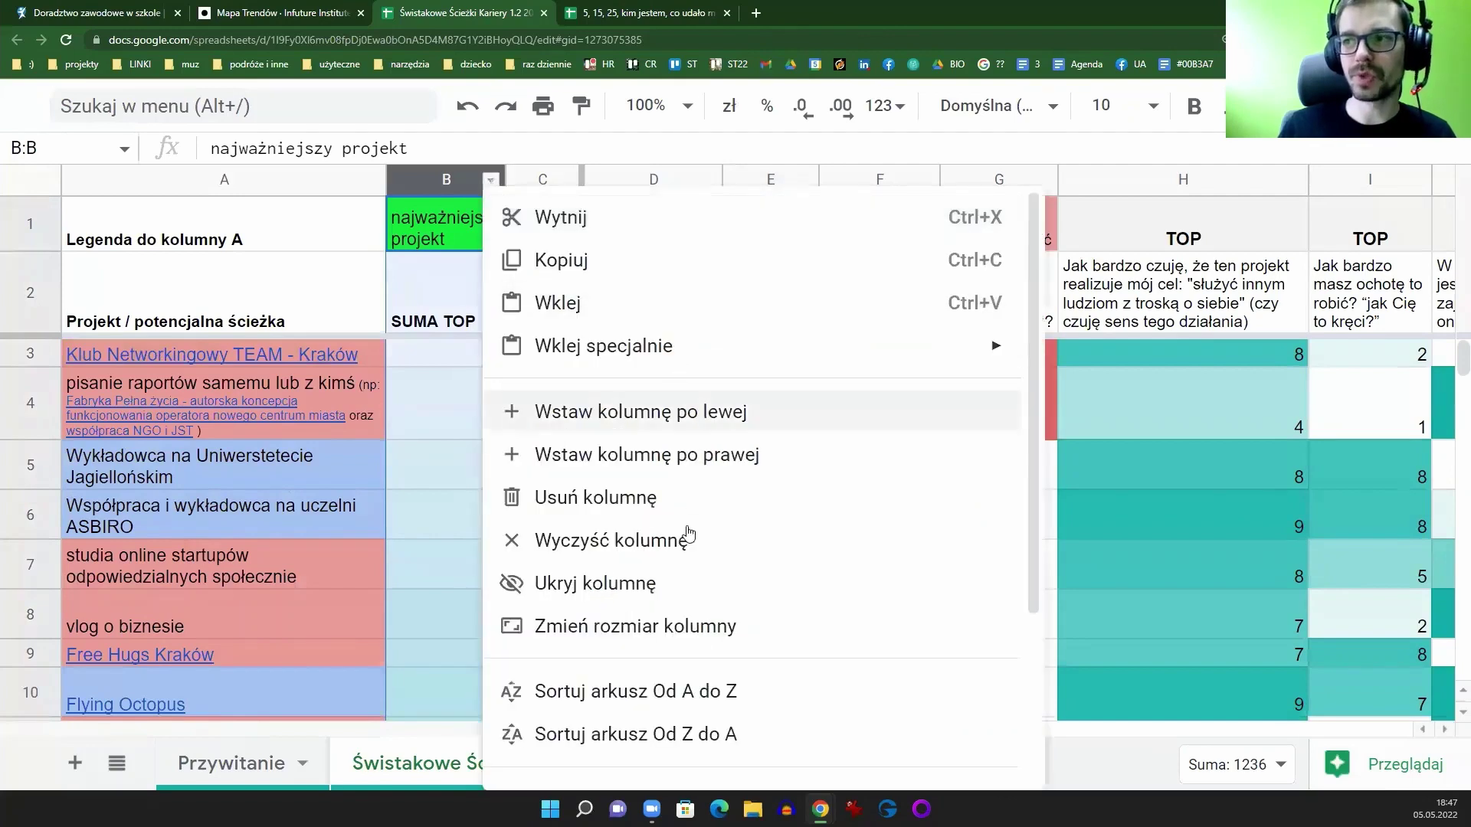
{"action": "left_click", "coordinate": [641, 734]}
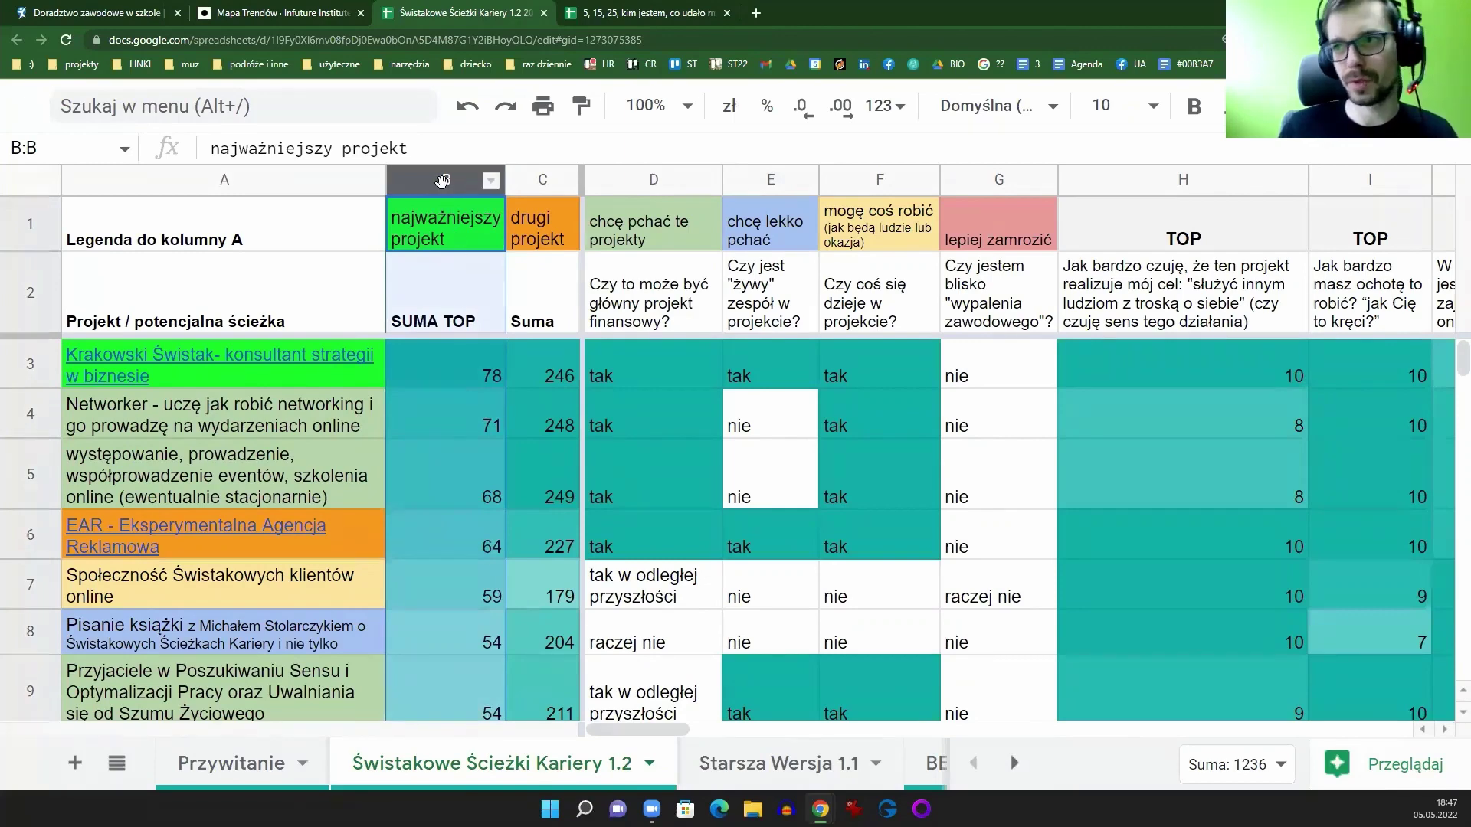
Step: Inspect the Suma column, the SUMA TOP formula in B3 and the D7 answer
{"action": "left_click", "coordinate": [544, 179]}
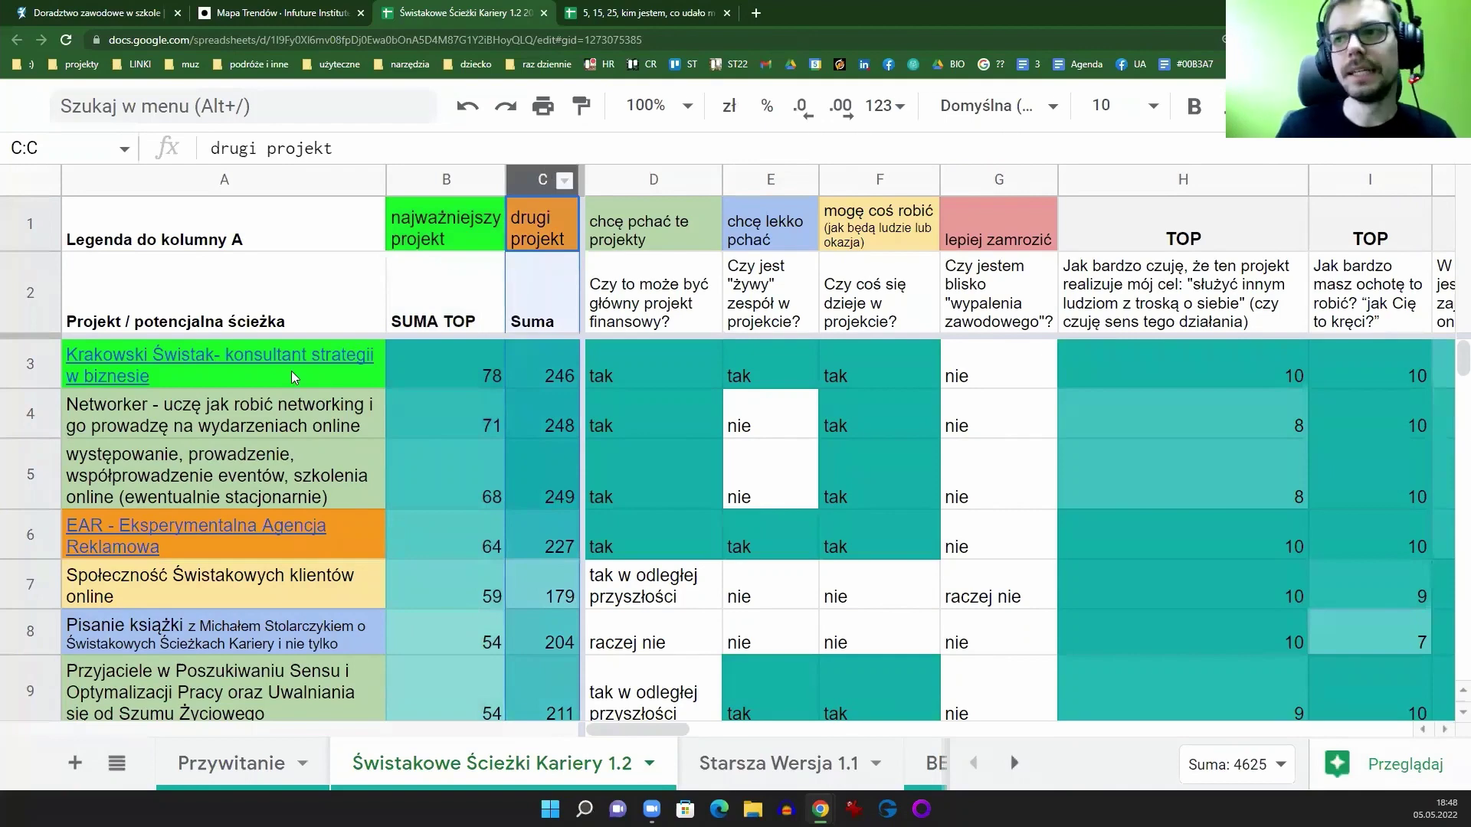
{"action": "left_click", "coordinate": [205, 385]}
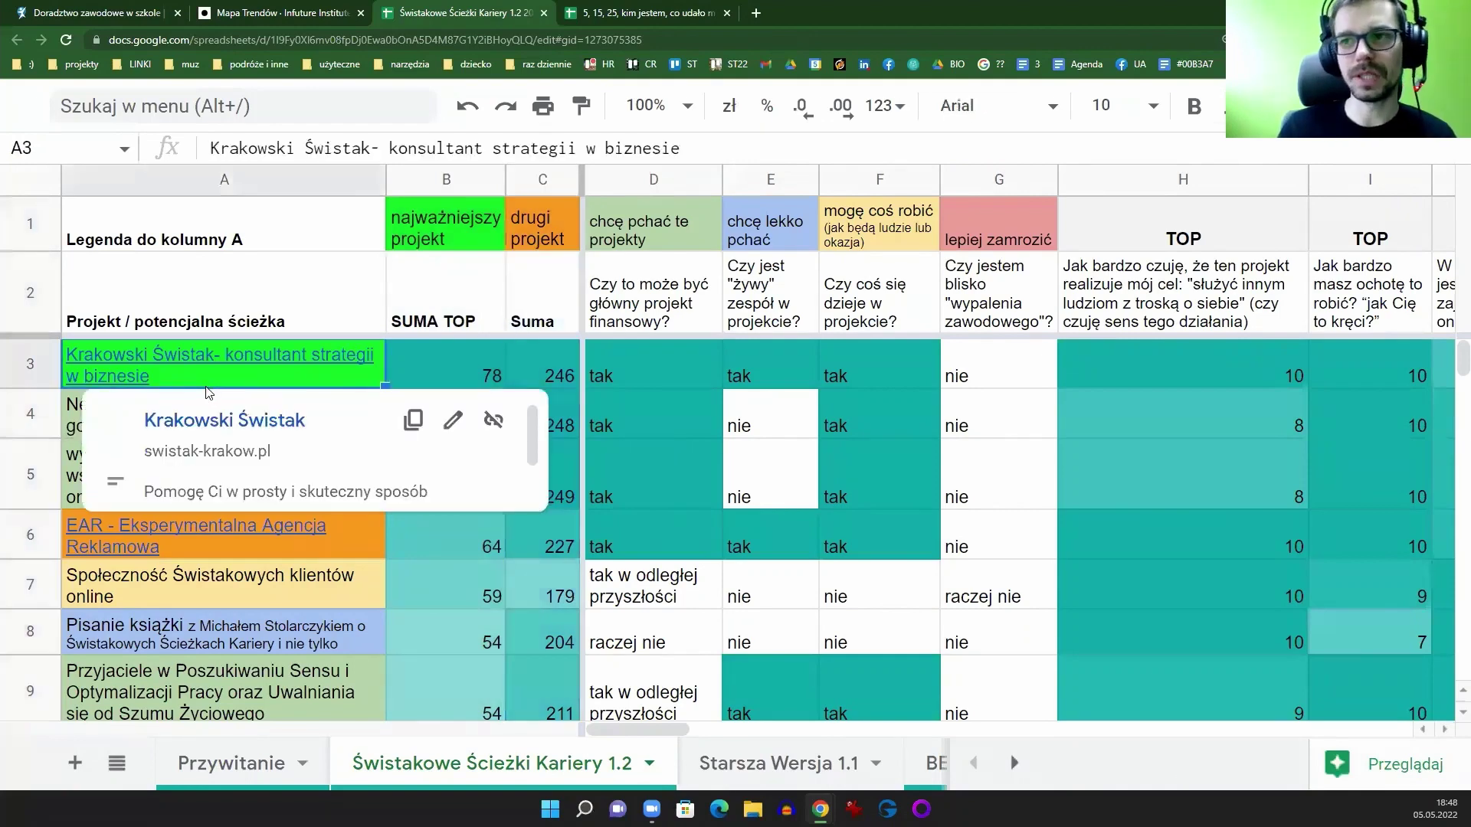
{"action": "left_click", "coordinate": [420, 383]}
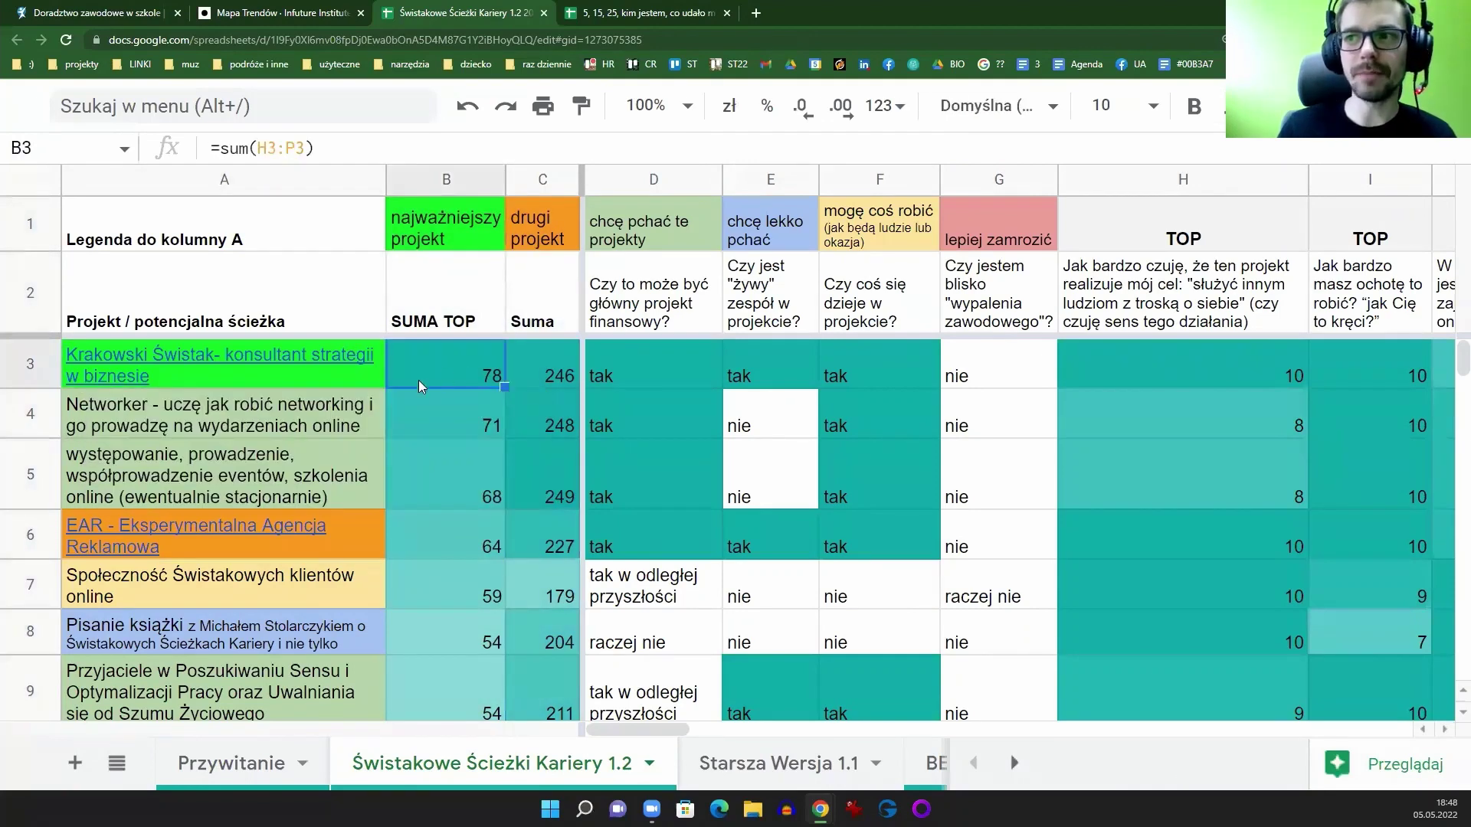
{"action": "left_click", "coordinate": [276, 431]}
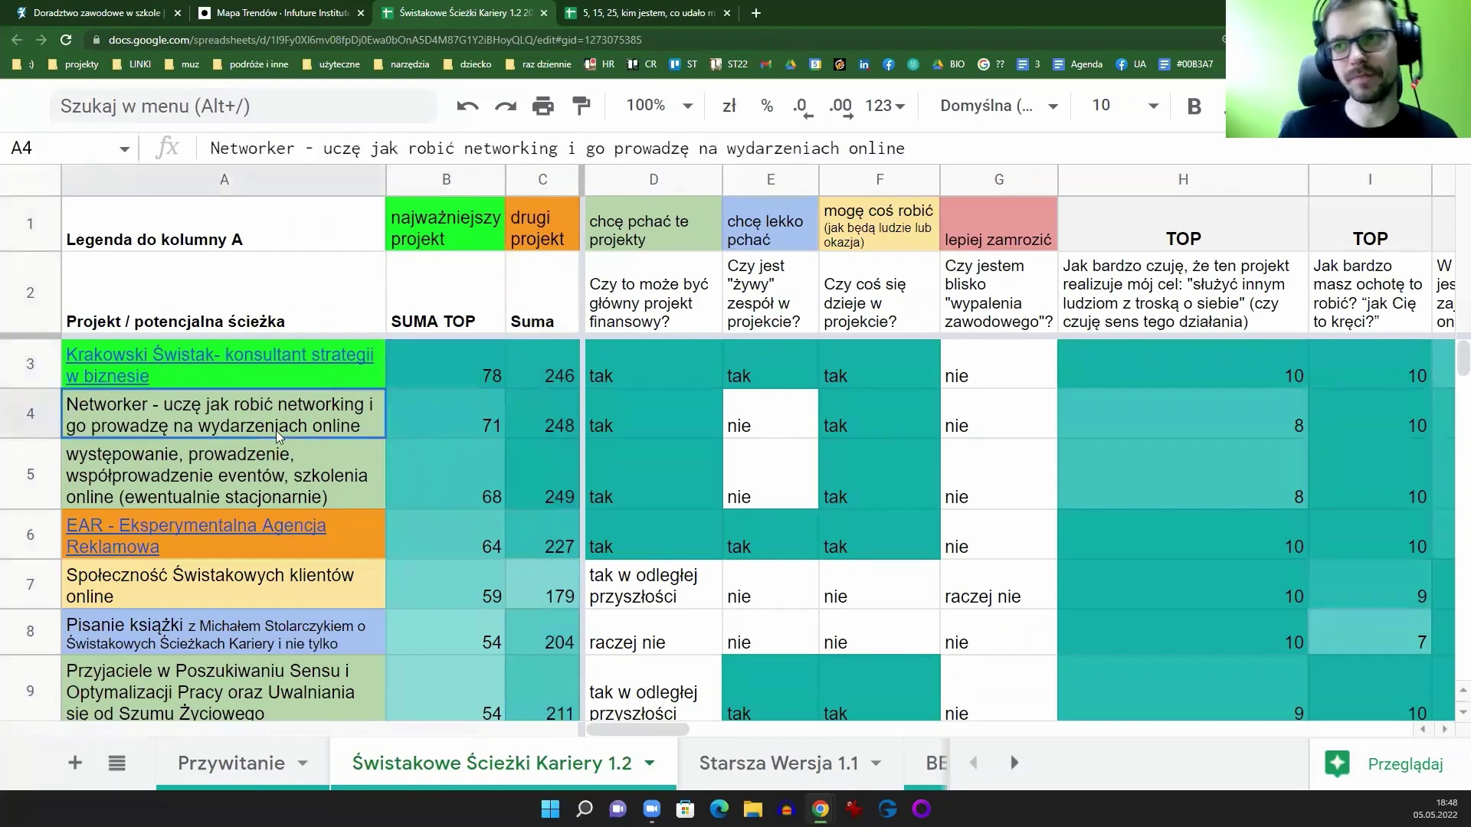
{"action": "left_click", "coordinate": [295, 367]}
{"action": "left_click", "coordinate": [429, 364]}
{"action": "scroll", "coordinate": [297, 458], "scroll_direction": "down", "scroll_amount": 2}
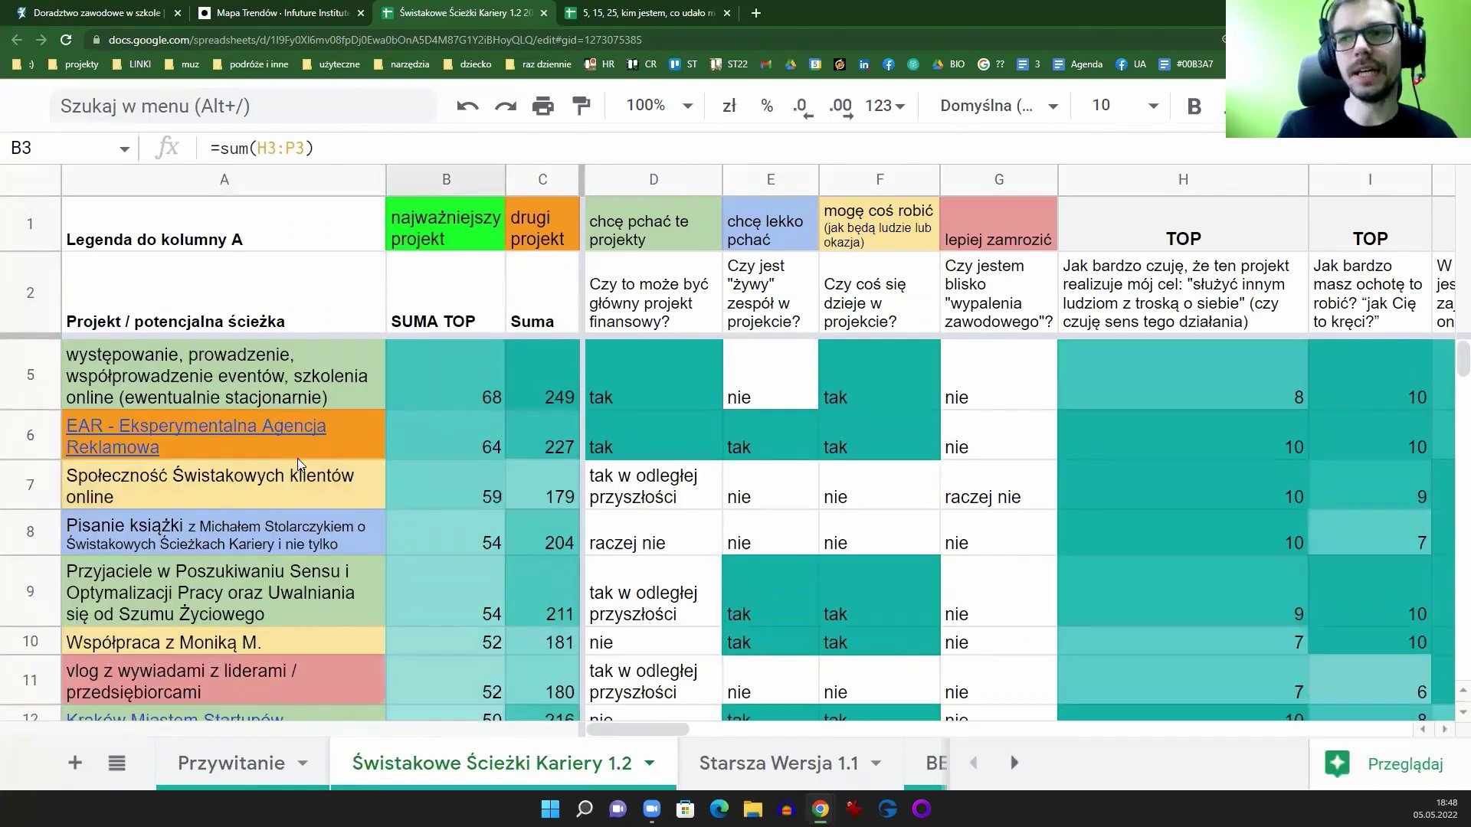
{"action": "mouse_move", "coordinate": [297, 458]}
{"action": "left_click", "coordinate": [596, 491]}
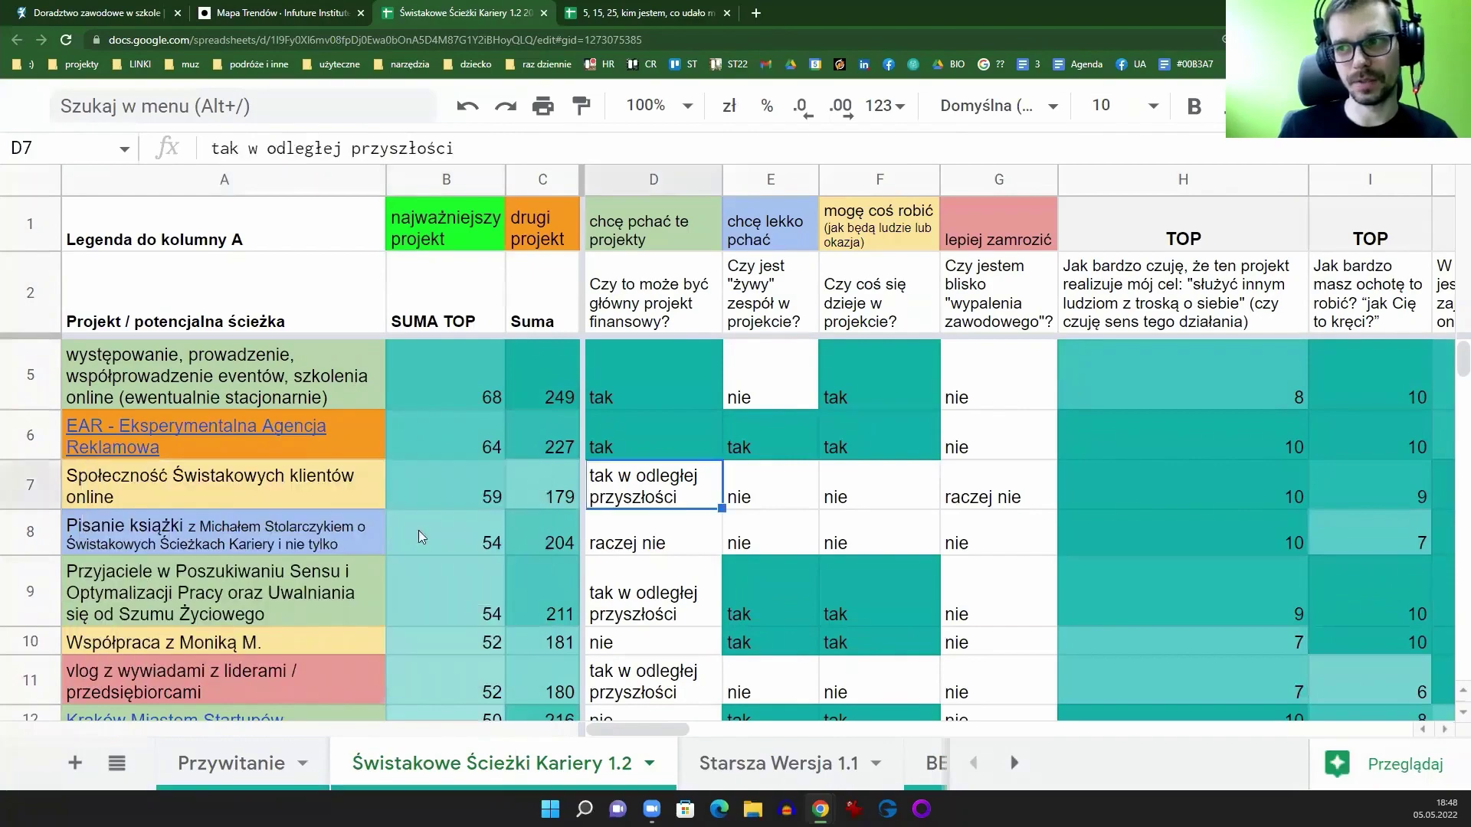
{"action": "scroll", "coordinate": [249, 584], "scroll_direction": "down", "scroll_amount": 5}
{"action": "scroll", "coordinate": [264, 583], "scroll_direction": "down", "scroll_amount": 5}
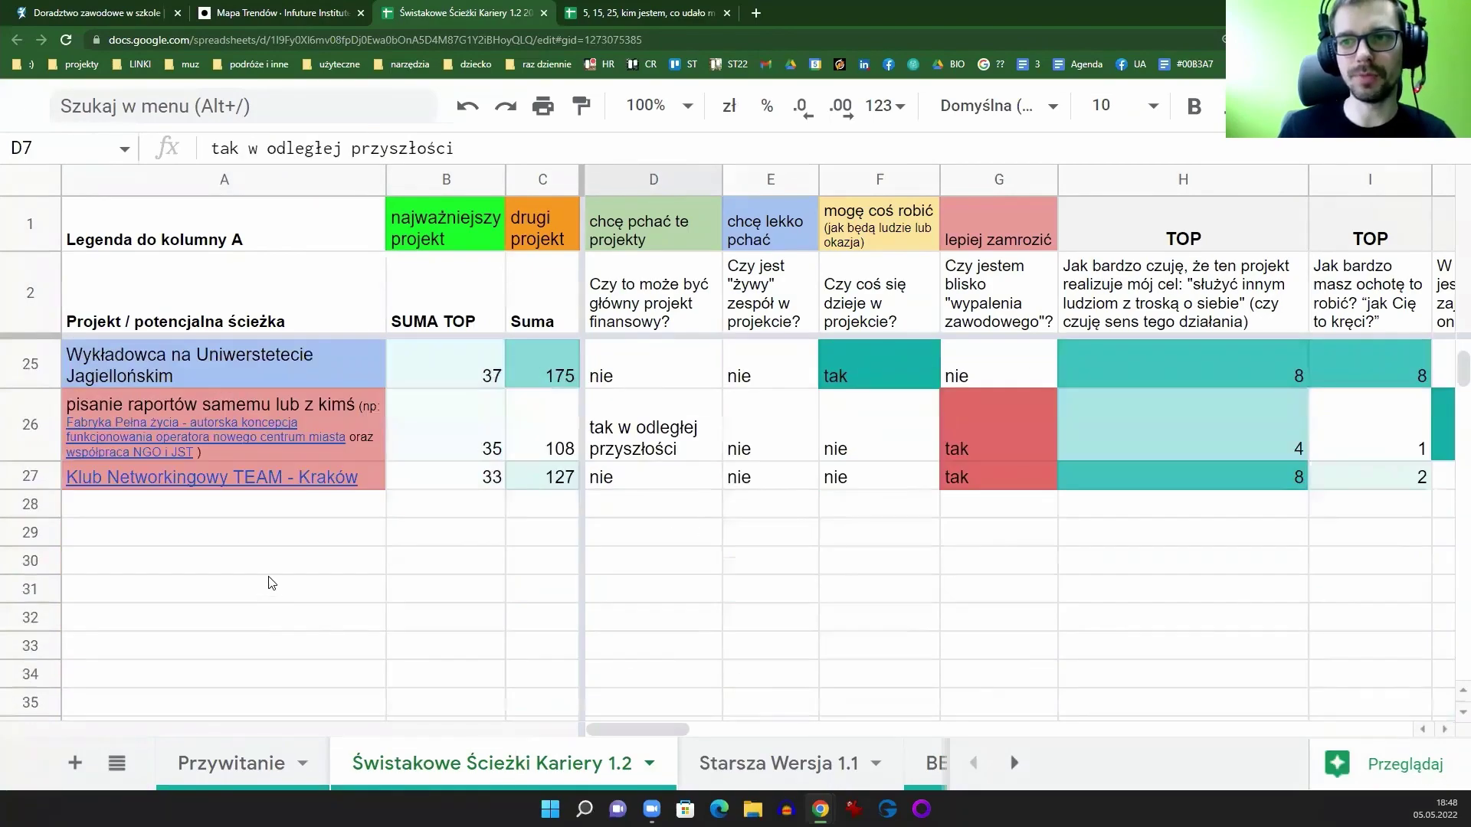
{"action": "scroll", "coordinate": [270, 582], "scroll_direction": "up", "scroll_amount": 10}
{"action": "mouse_move", "coordinate": [316, 528]}
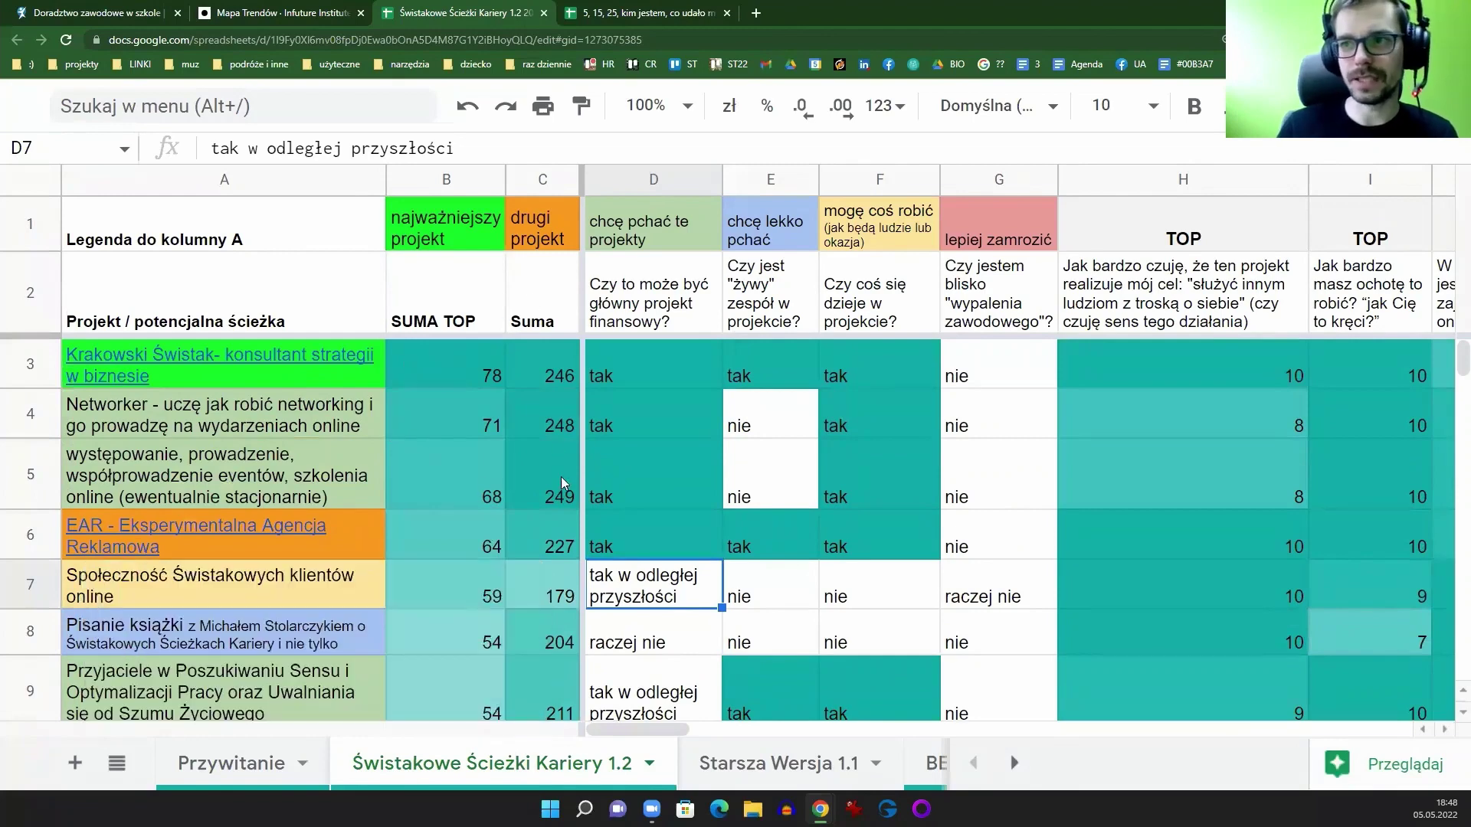
Step: Preview the EAR and Networker project links, then switch to the 5, 15, 25 spreadsheet
{"action": "left_click", "coordinate": [223, 381]}
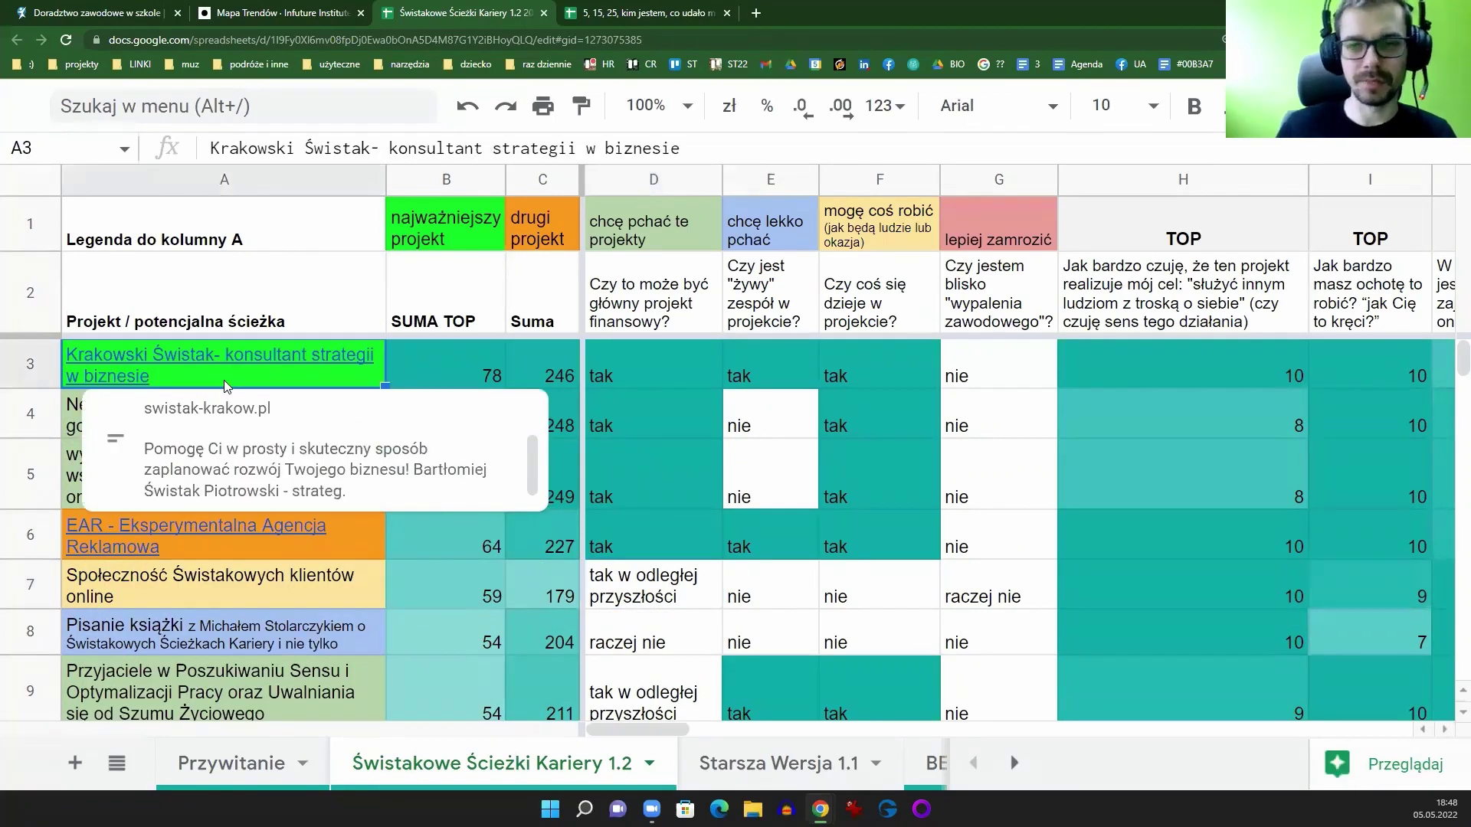
{"action": "left_click", "coordinate": [352, 537]}
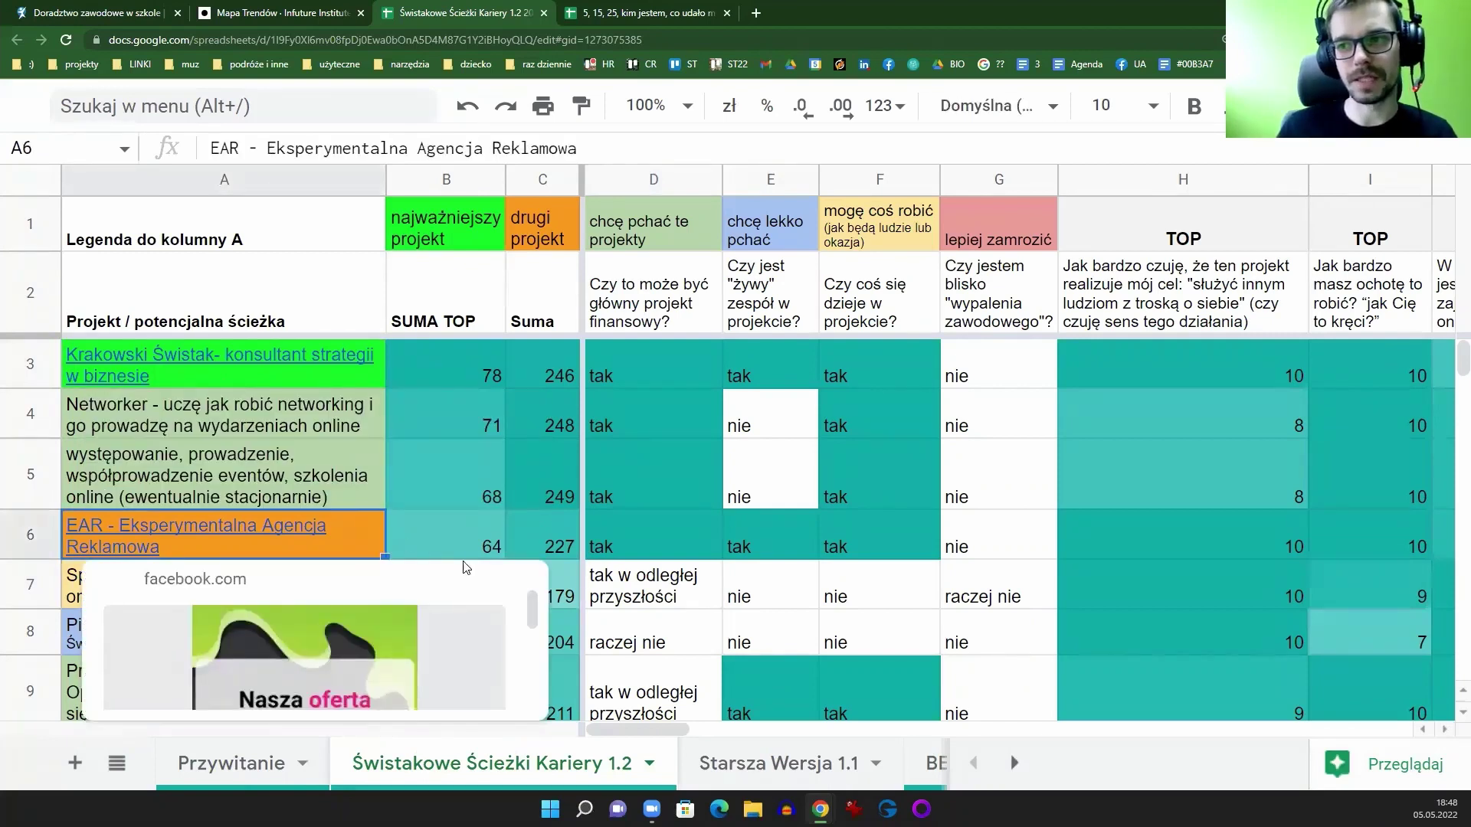
{"action": "left_click_drag", "start_coordinate": [532, 612], "coordinate": [536, 685]}
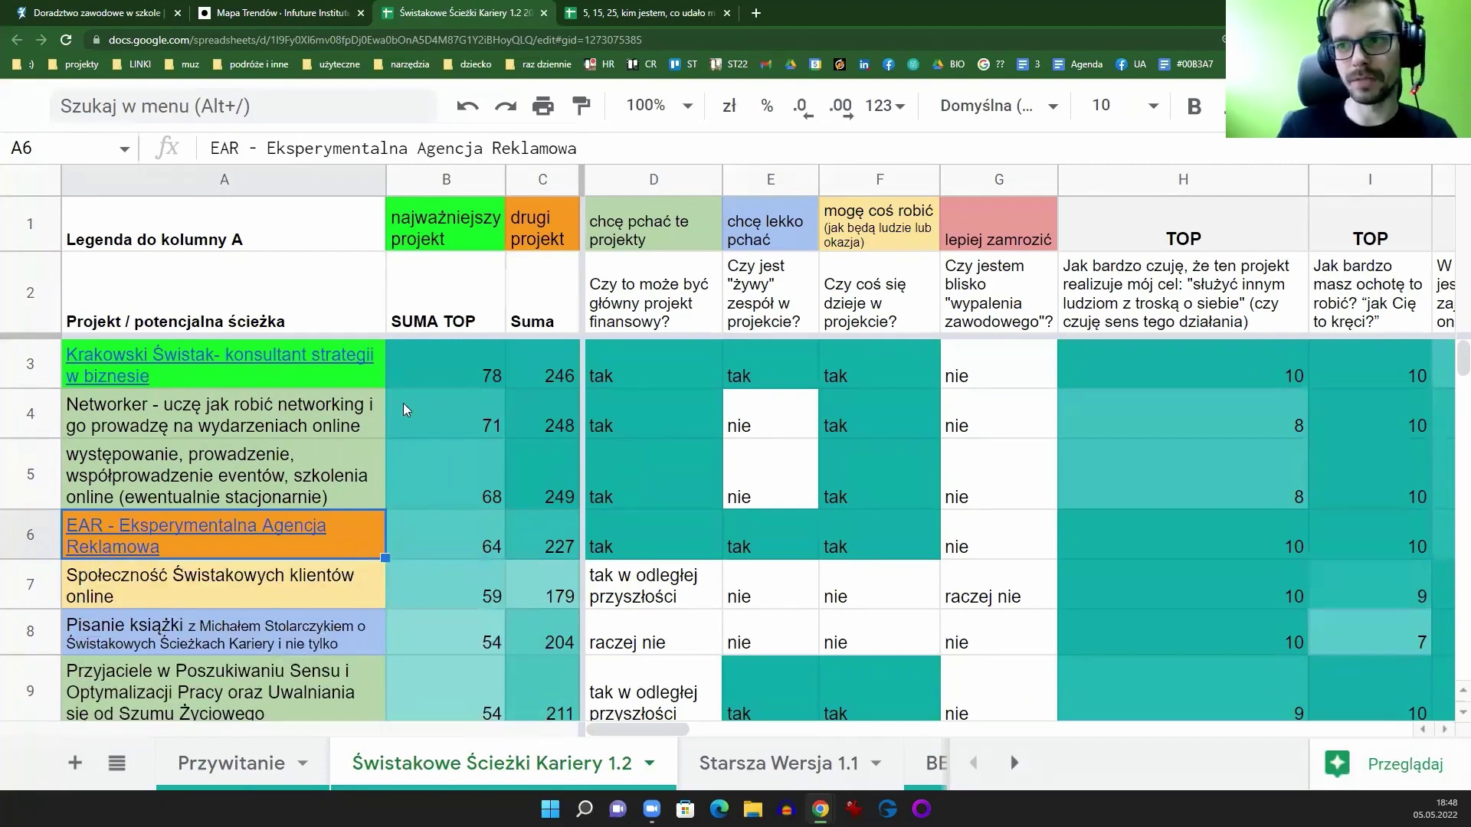
{"action": "left_click", "coordinate": [351, 379]}
{"action": "left_click", "coordinate": [359, 539]}
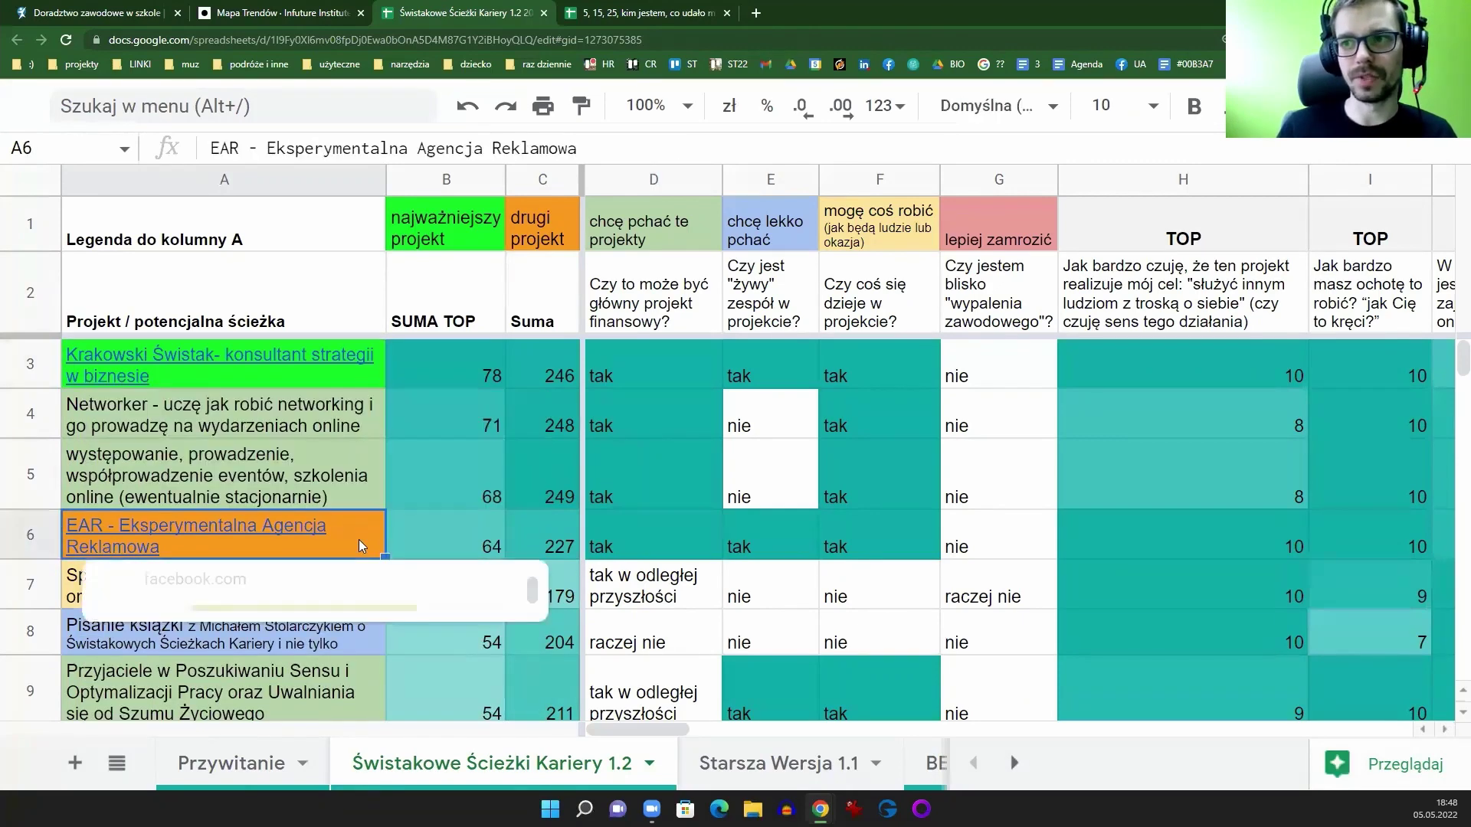
{"action": "left_click_drag", "start_coordinate": [319, 427], "coordinate": [337, 494]}
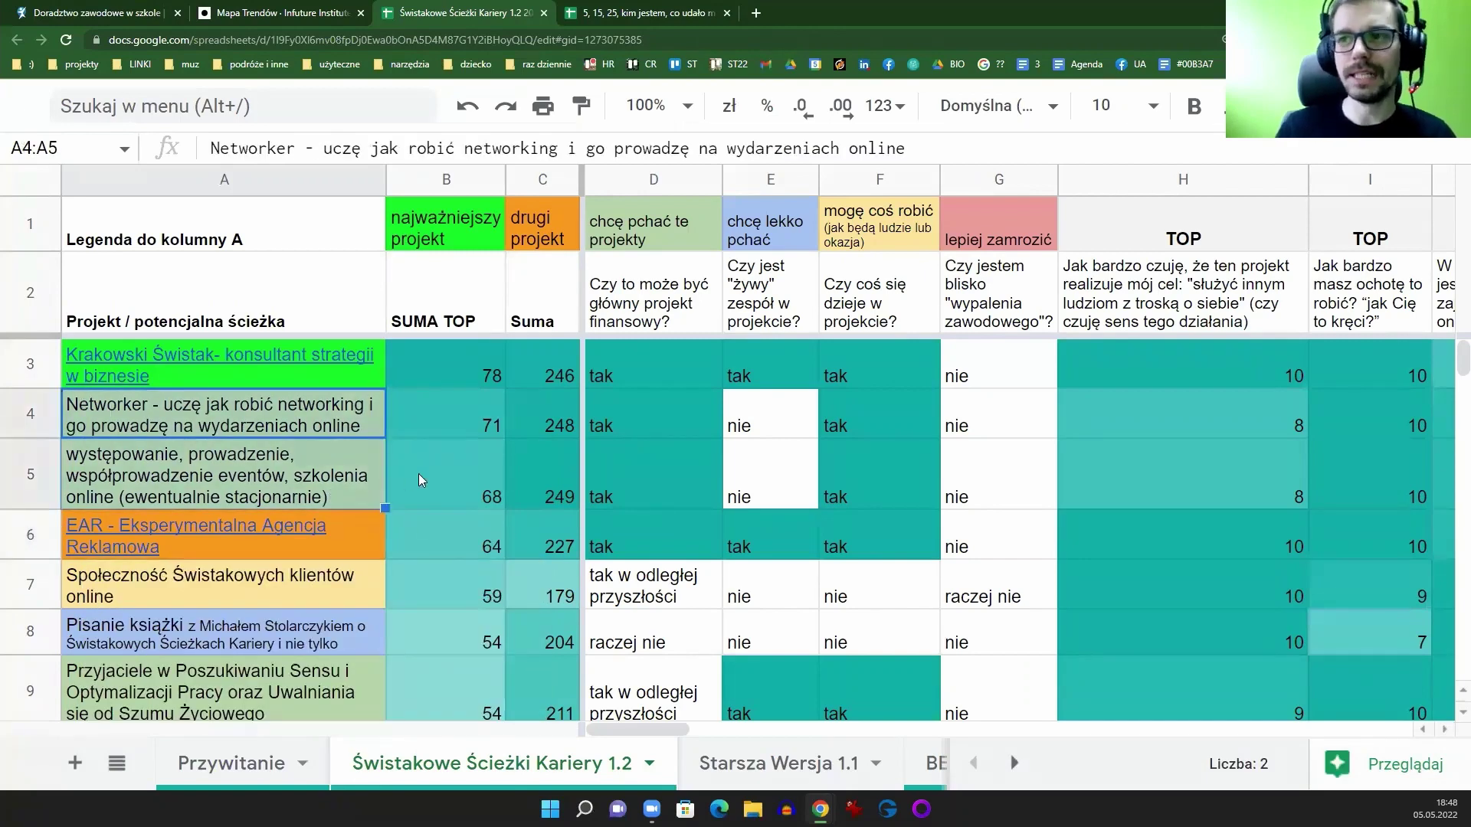
{"action": "left_click", "coordinate": [610, 8]}
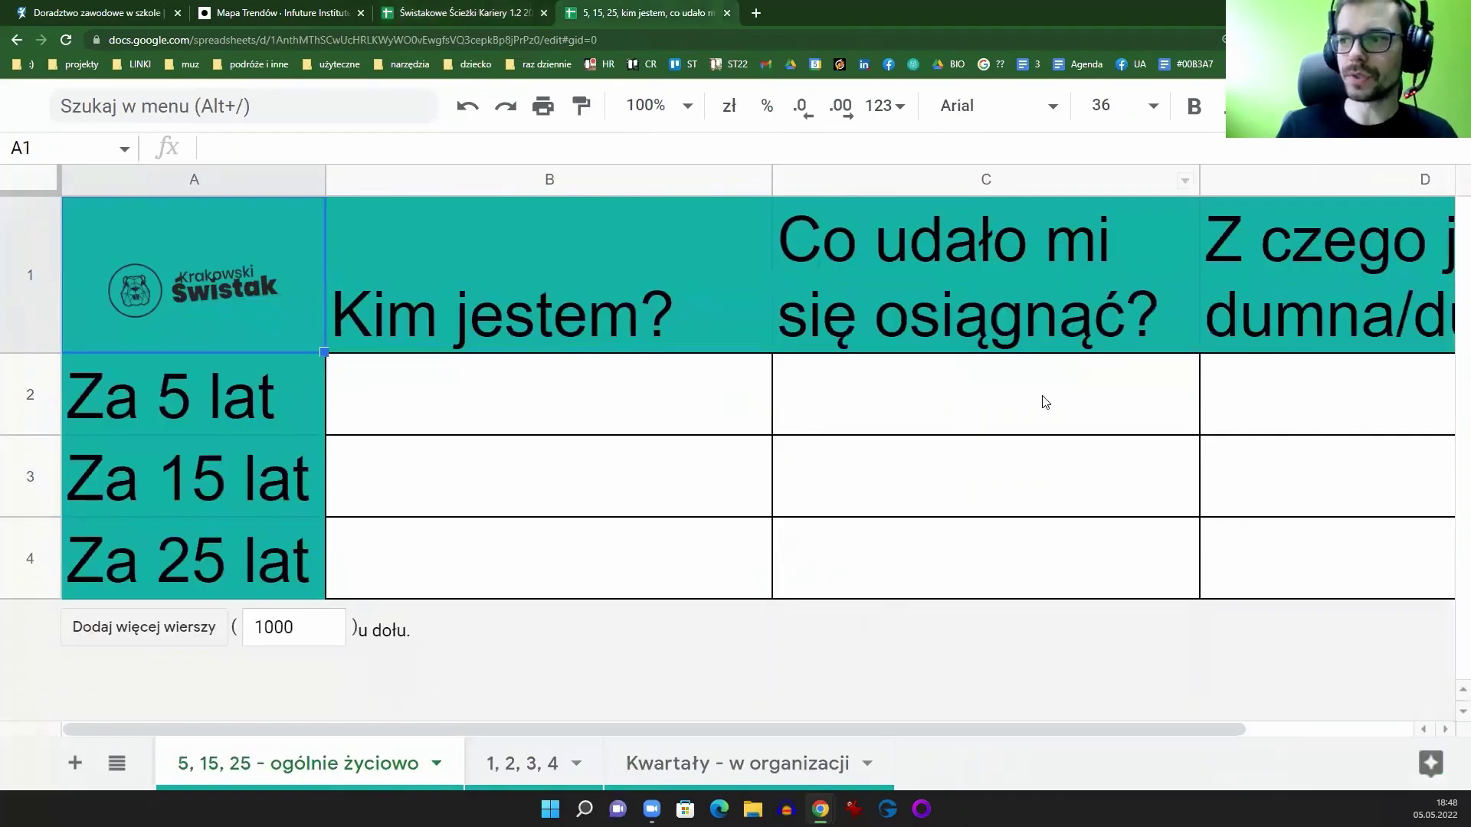
Step: Zoom the browser page out to 150% so the whole table fits
{"action": "left_click", "coordinate": [1454, 39]}
{"action": "left_click", "coordinate": [1353, 186]}
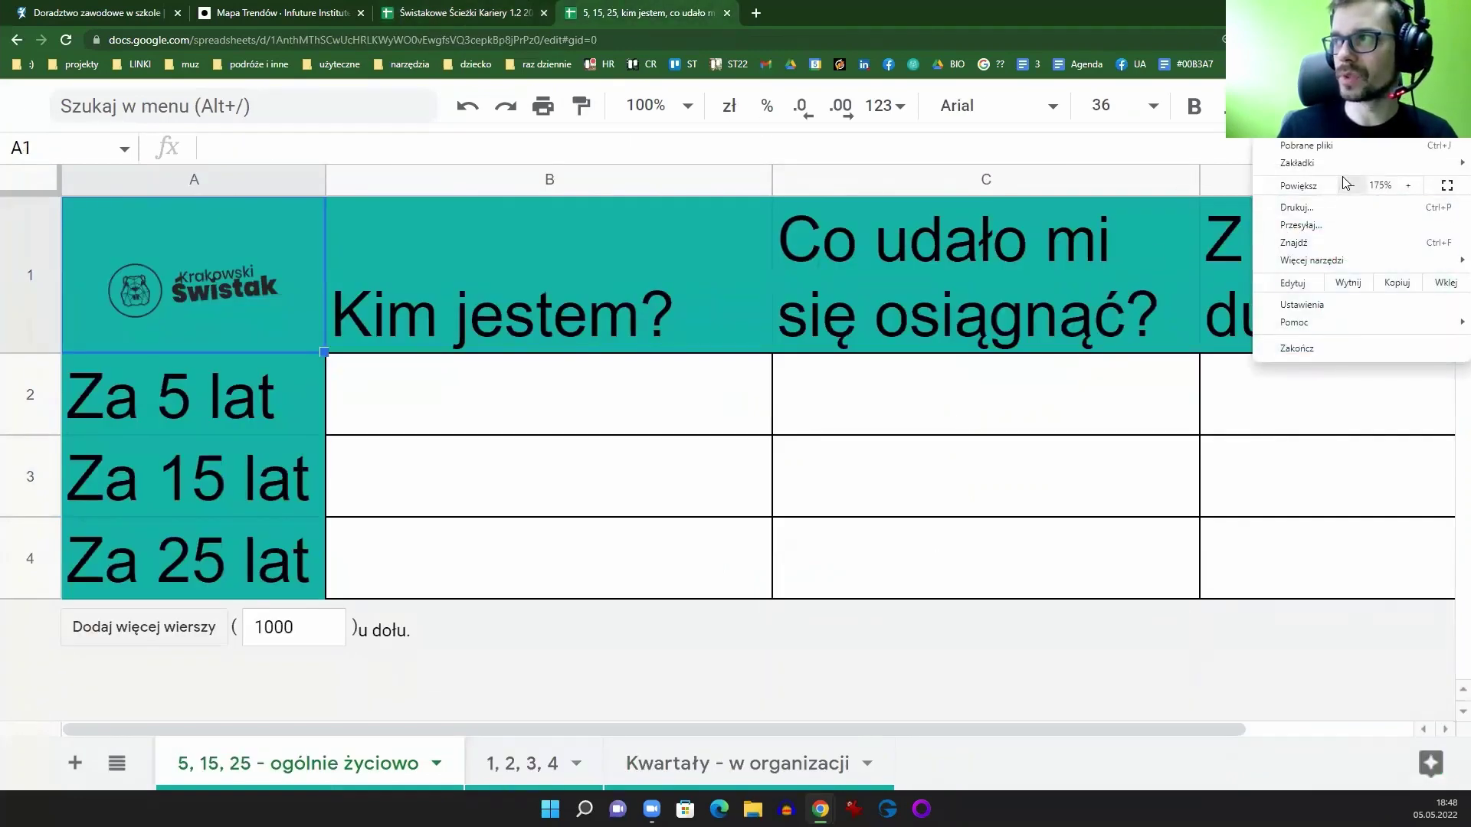
{"action": "left_click", "coordinate": [434, 39]}
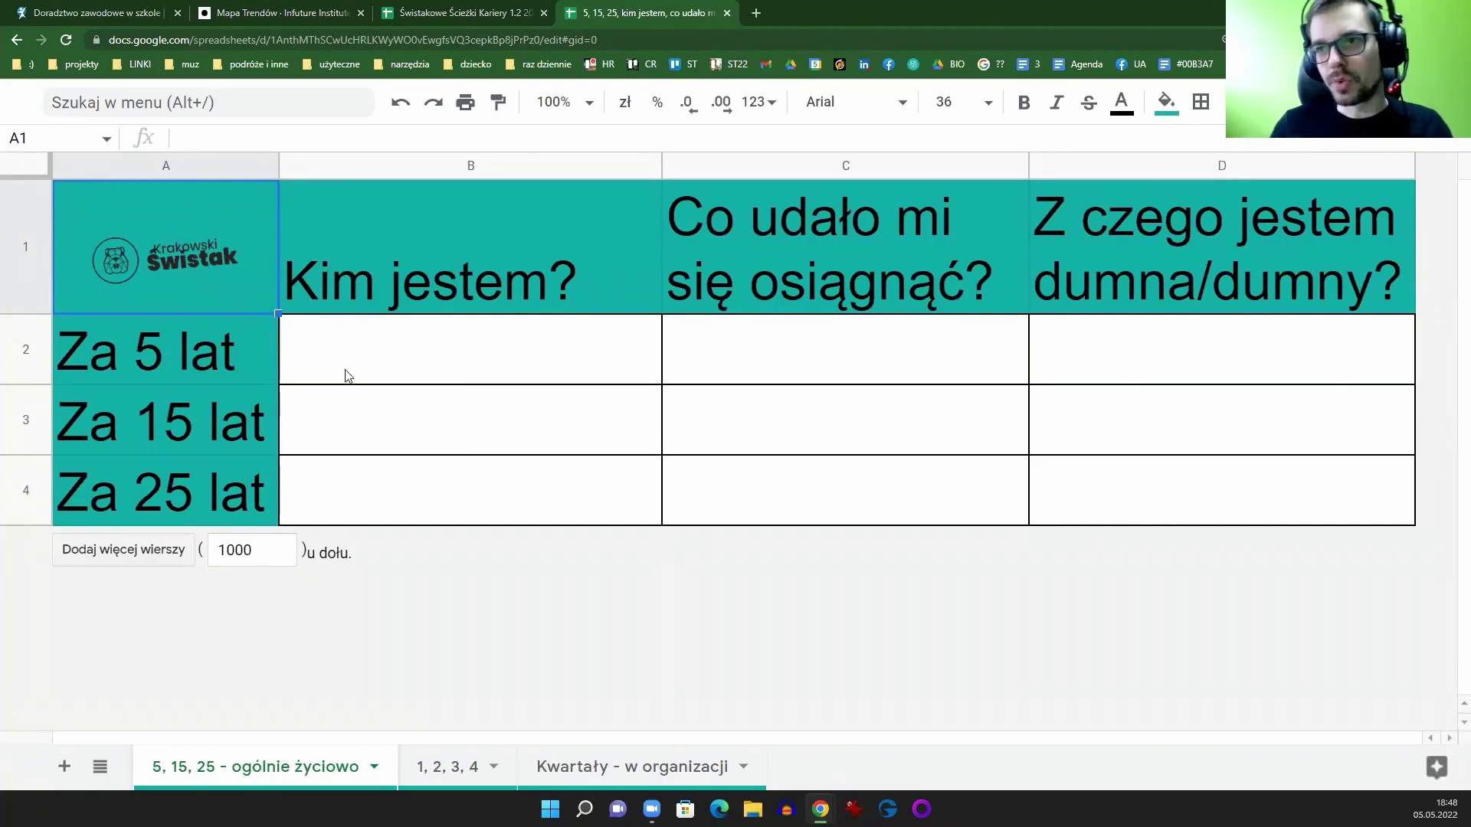
Step: Go over the Za 5/15/25 lat rows, the three question headers and the empty answer cells
{"action": "left_click", "coordinate": [175, 360]}
{"action": "left_click", "coordinate": [172, 423]}
{"action": "left_click", "coordinate": [154, 494]}
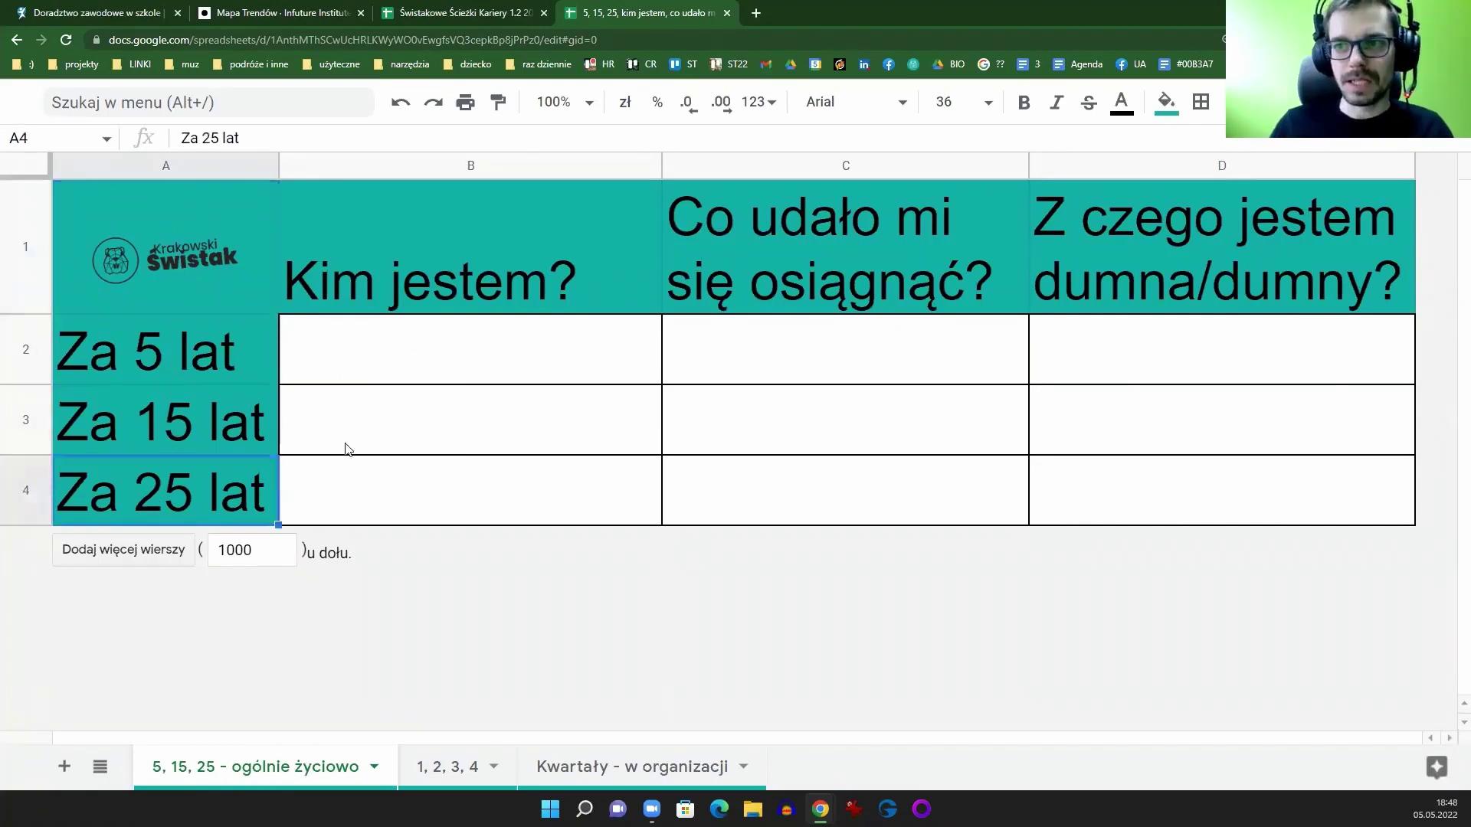
{"action": "left_click", "coordinate": [495, 263]}
{"action": "left_click", "coordinate": [828, 264]}
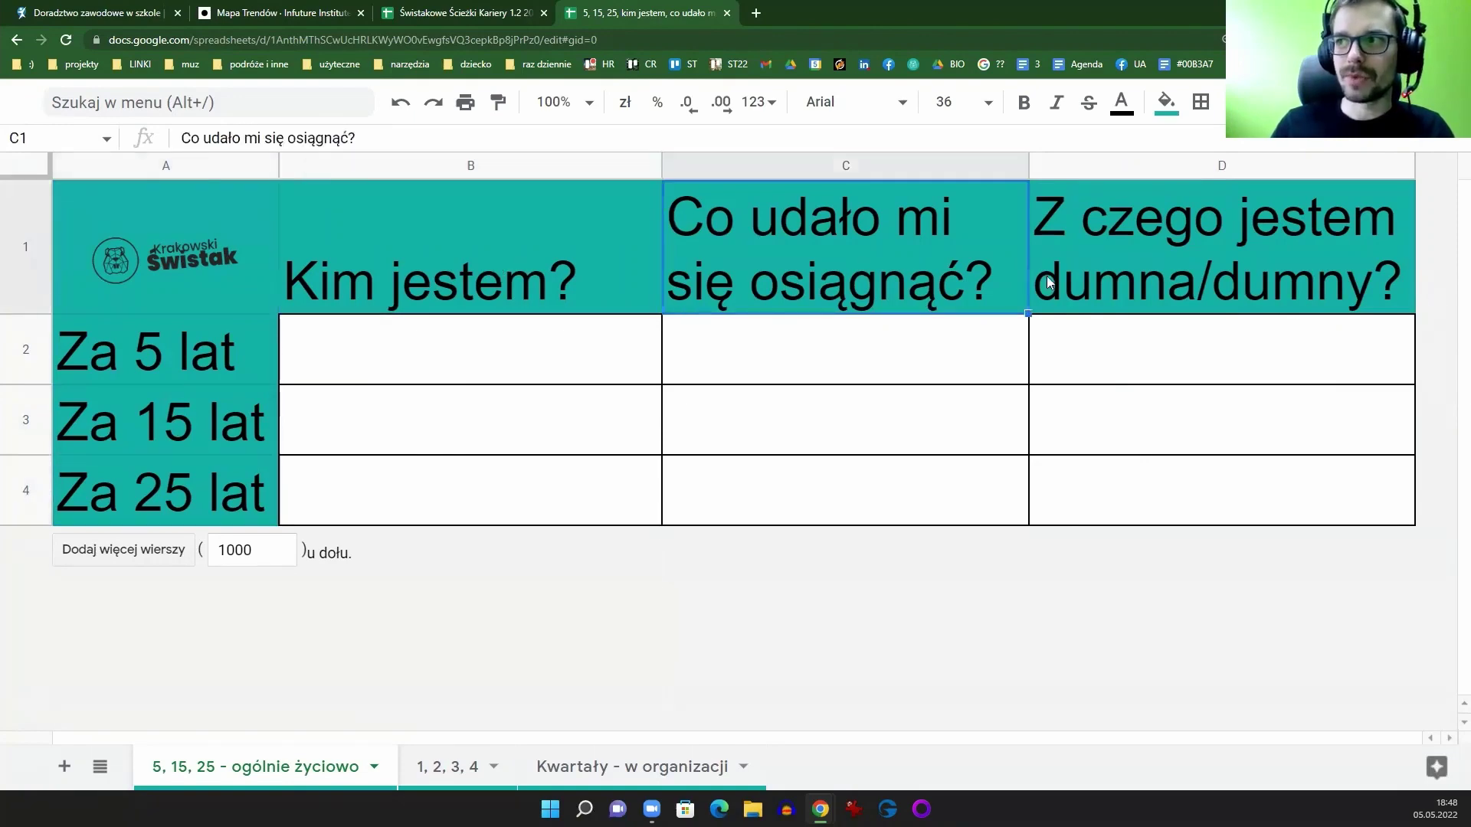
{"action": "left_click", "coordinate": [1141, 264]}
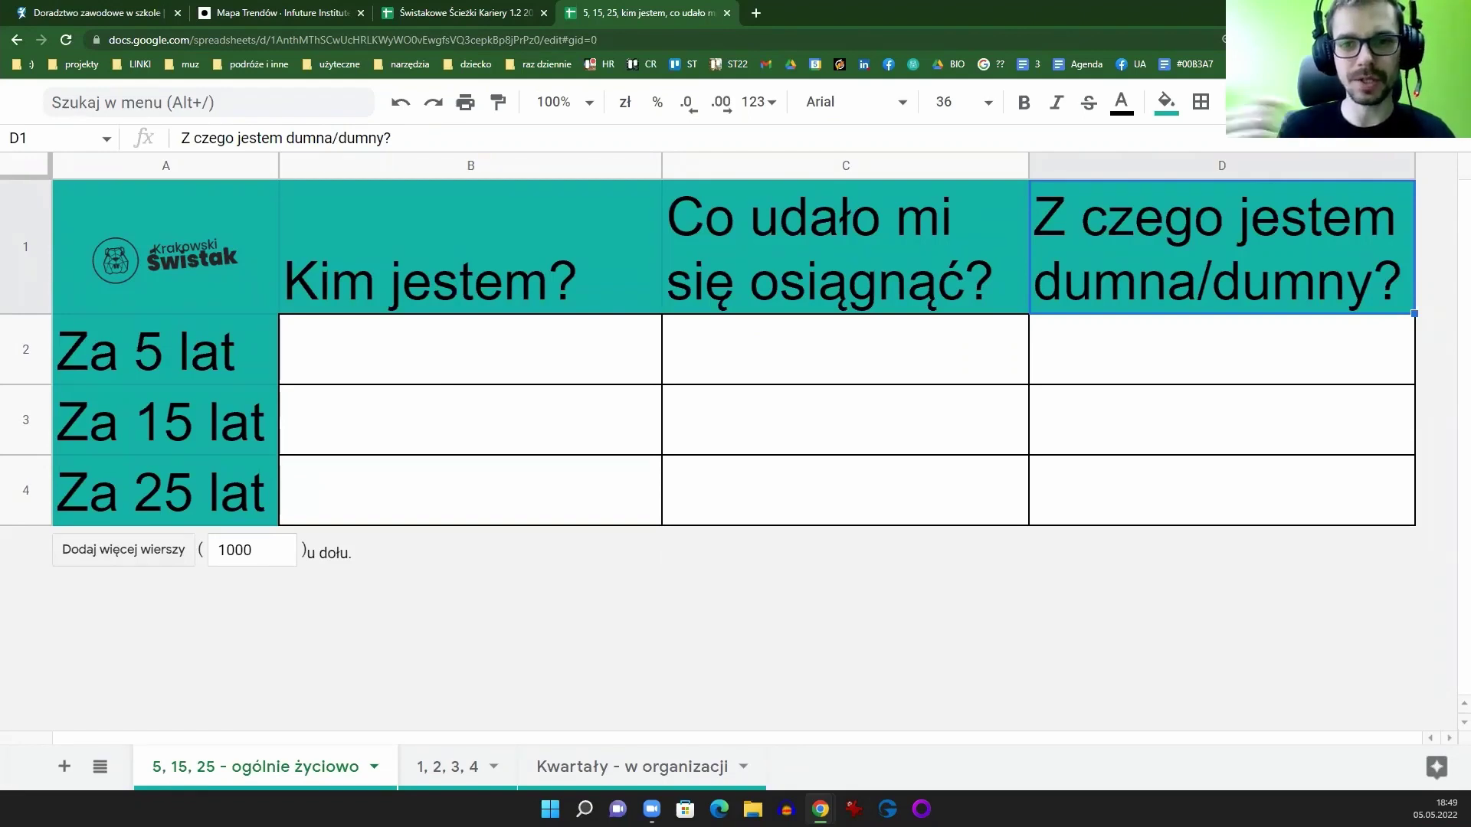
{"action": "left_click", "coordinate": [417, 330]}
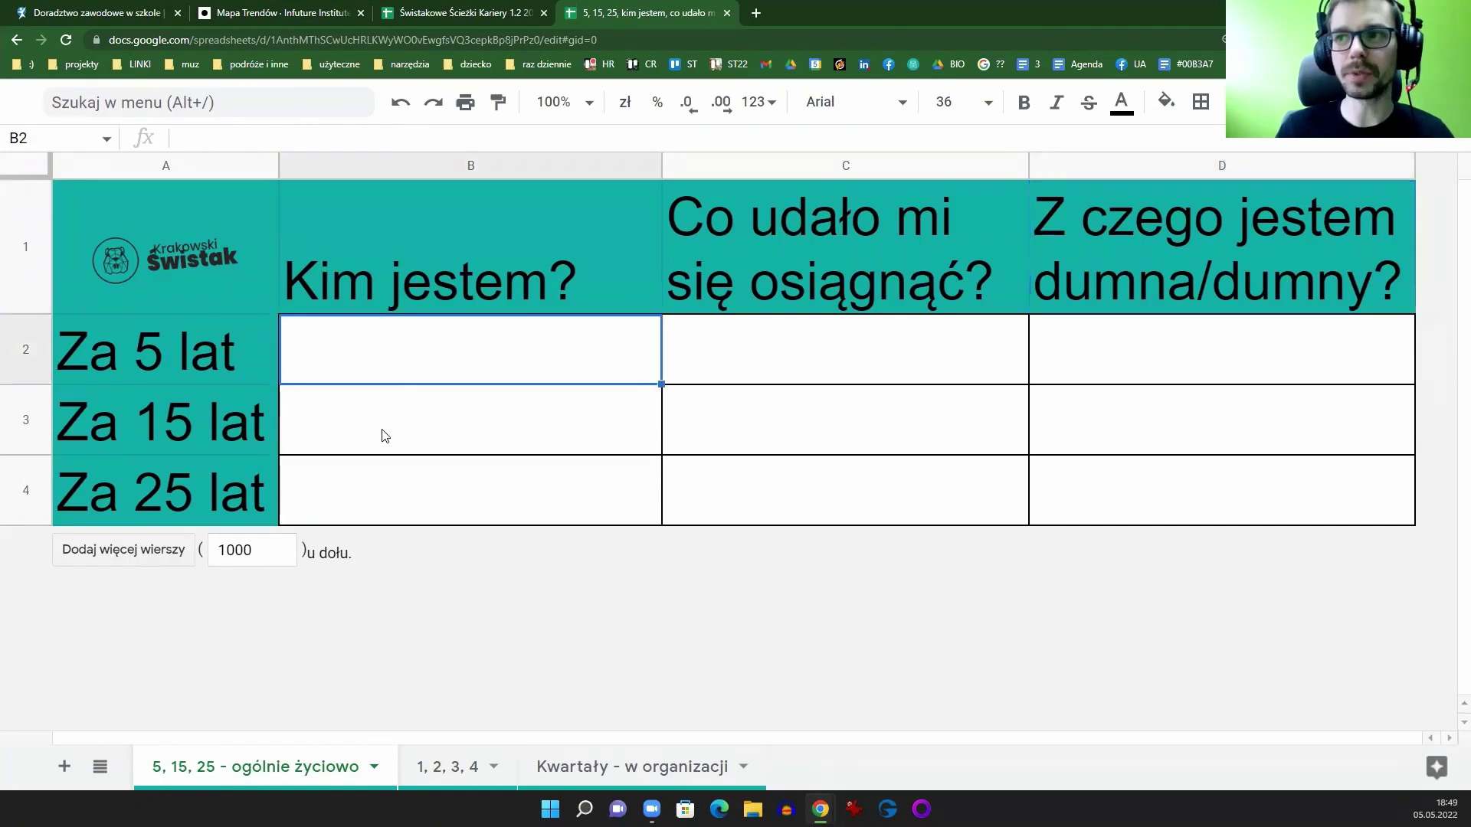
{"action": "left_click", "coordinate": [376, 435]}
{"action": "left_click", "coordinate": [192, 379]}
{"action": "left_click", "coordinate": [177, 429]}
{"action": "left_click", "coordinate": [174, 497]}
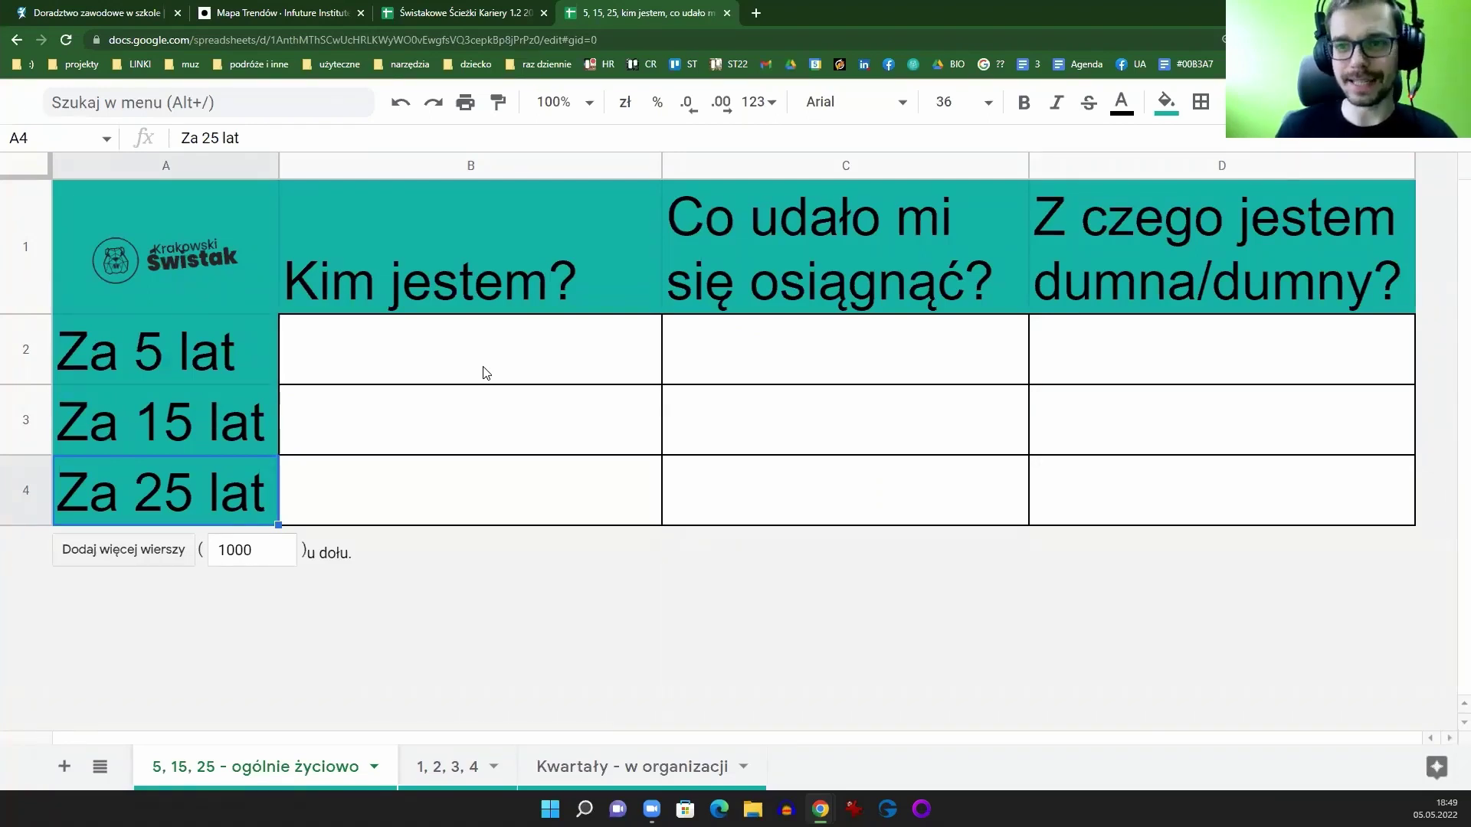
Step: Browse the '1, 2, 3, 4' and 'Kwartały - w organizacji' sheets, ending on the Świstakowe Ścieżki Kariery 1.2 tab
{"action": "left_click", "coordinate": [447, 776]}
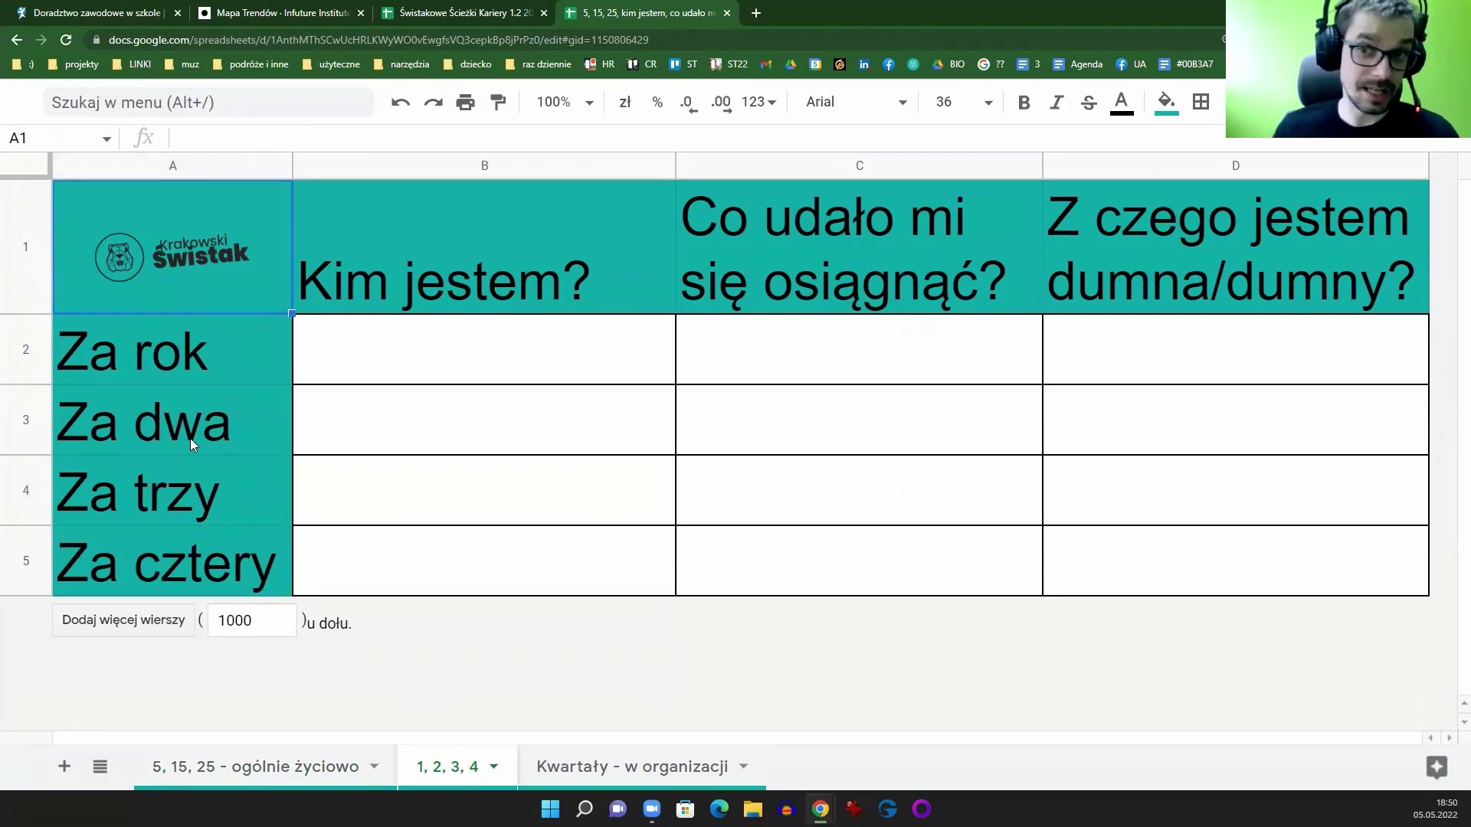
{"action": "left_click", "coordinate": [546, 774]}
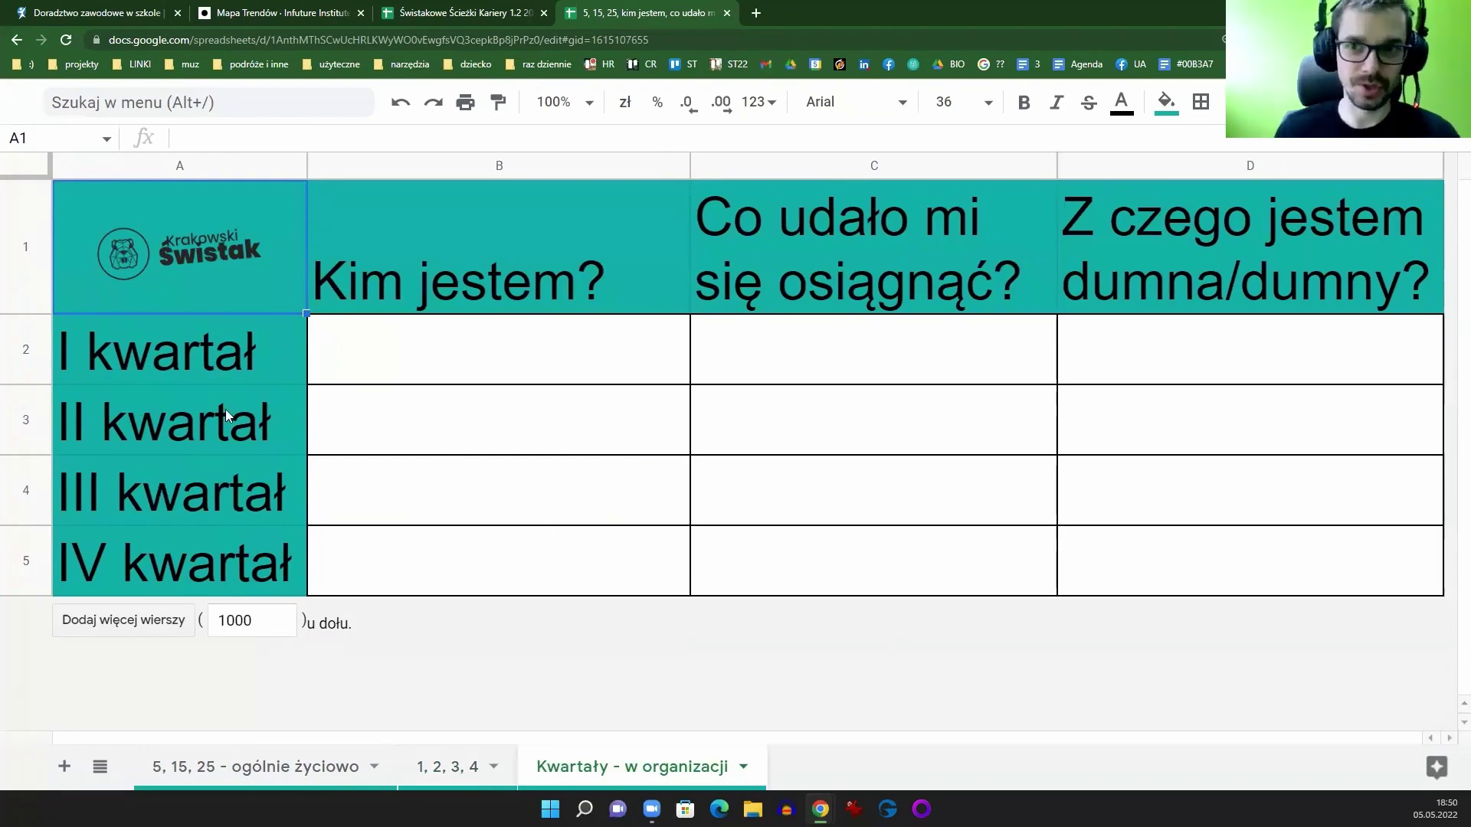
{"action": "left_click", "coordinate": [360, 772]}
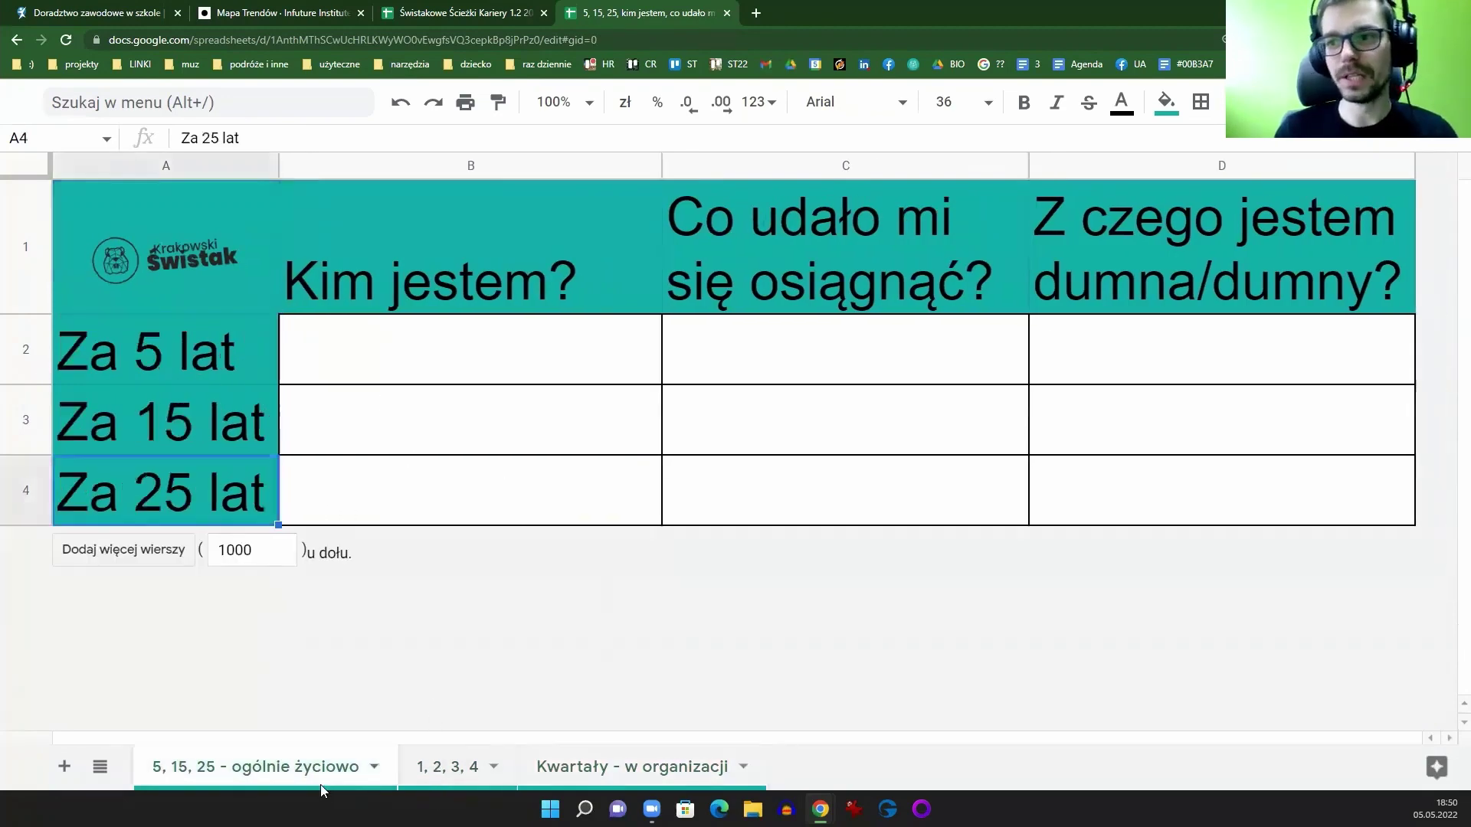
{"action": "left_click", "coordinate": [429, 12]}
{"action": "left_click", "coordinate": [639, 10]}
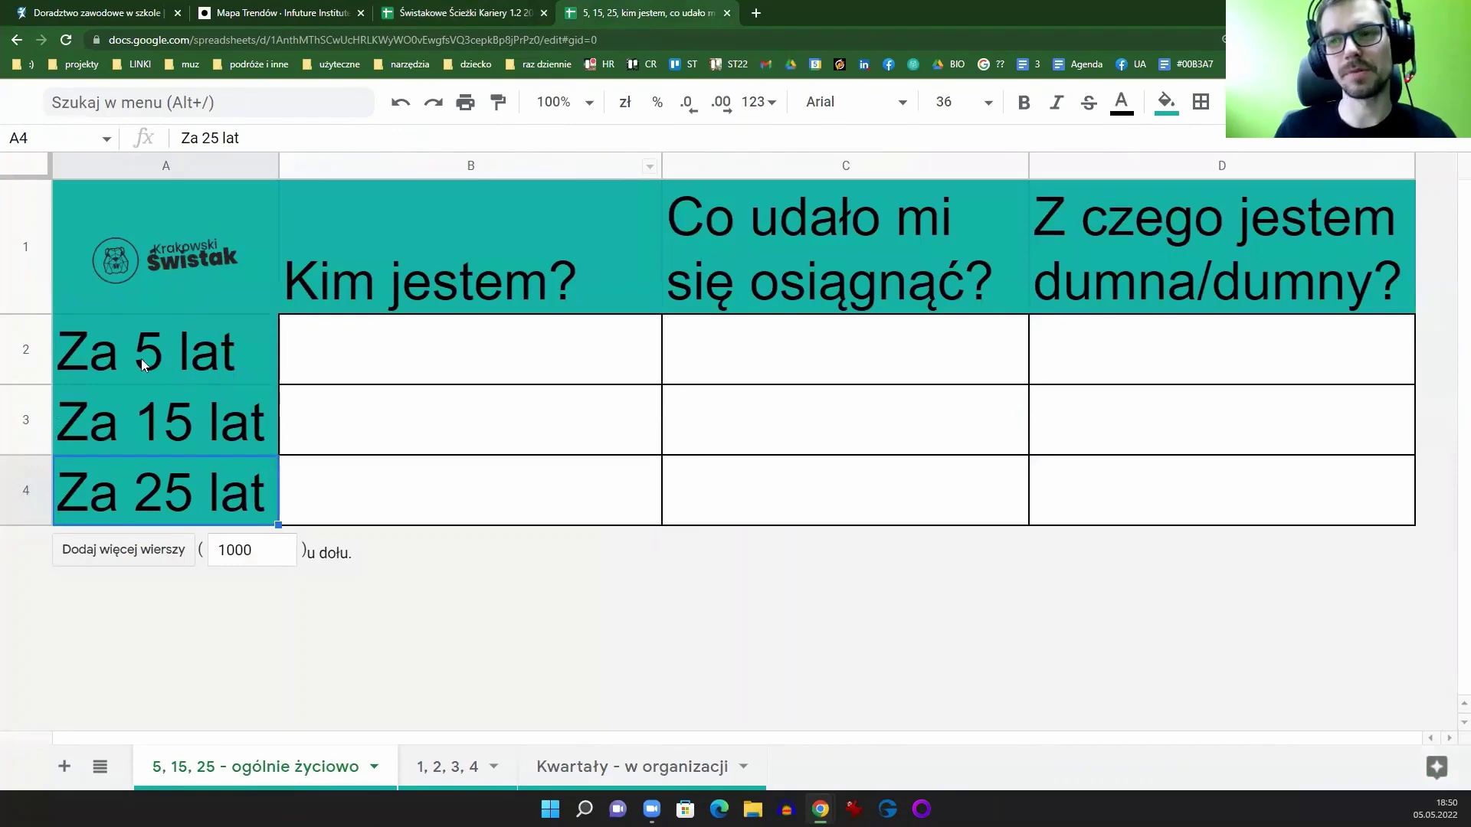
{"action": "left_click", "coordinate": [458, 772]}
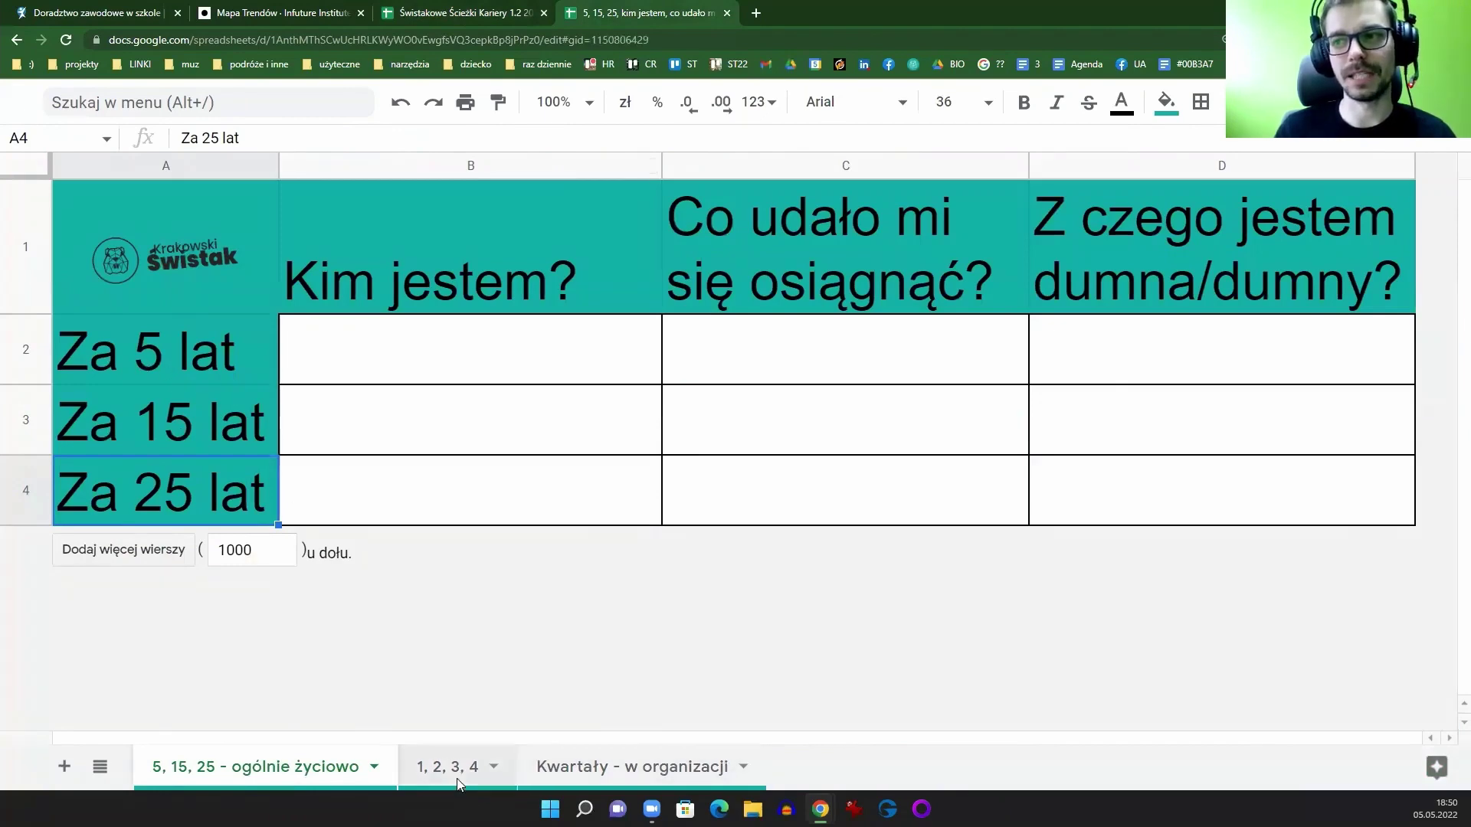
{"action": "left_click", "coordinate": [655, 770]}
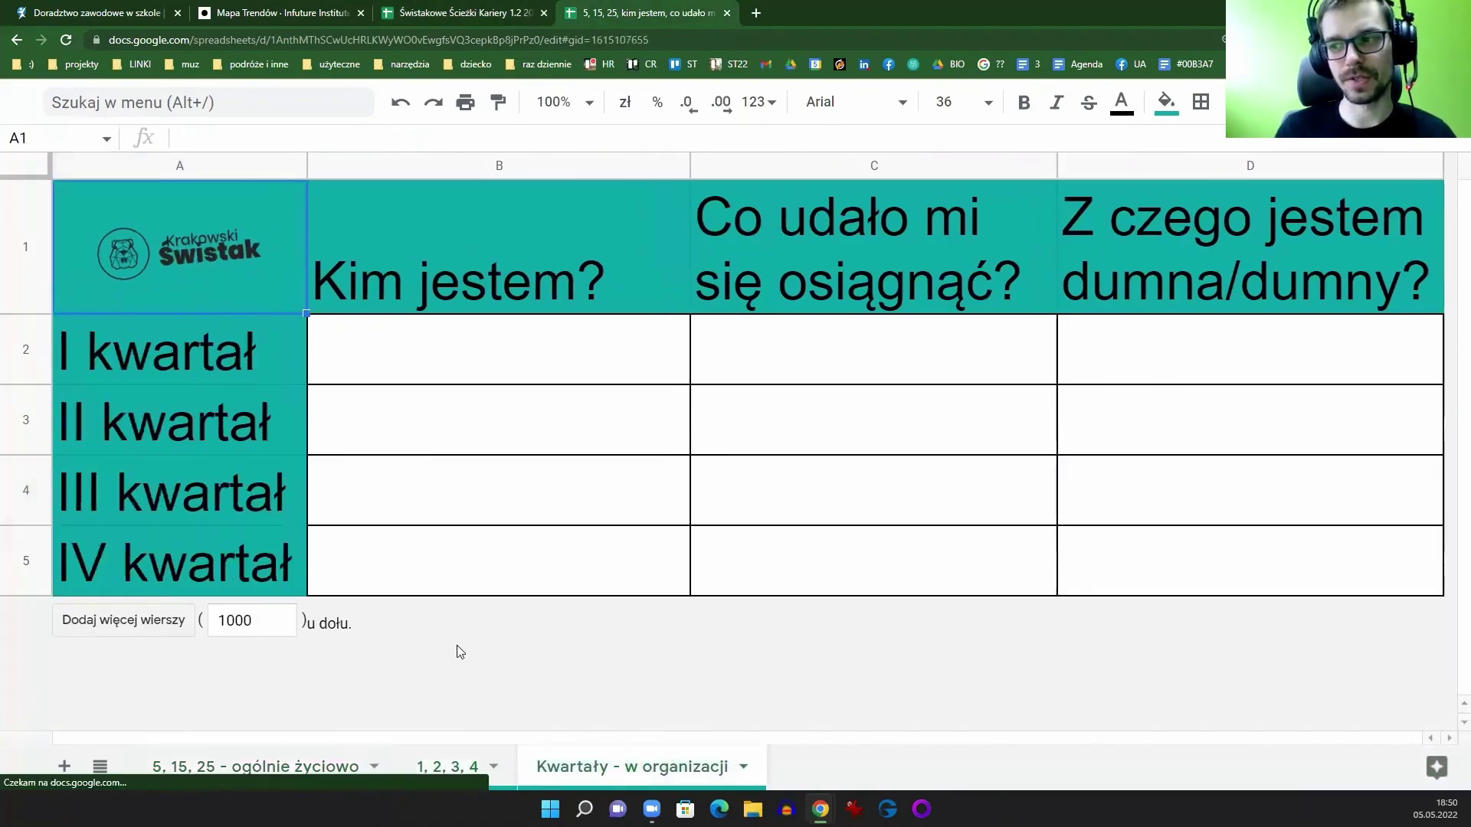
{"action": "left_click", "coordinate": [288, 778]}
{"action": "left_click", "coordinate": [464, 11]}
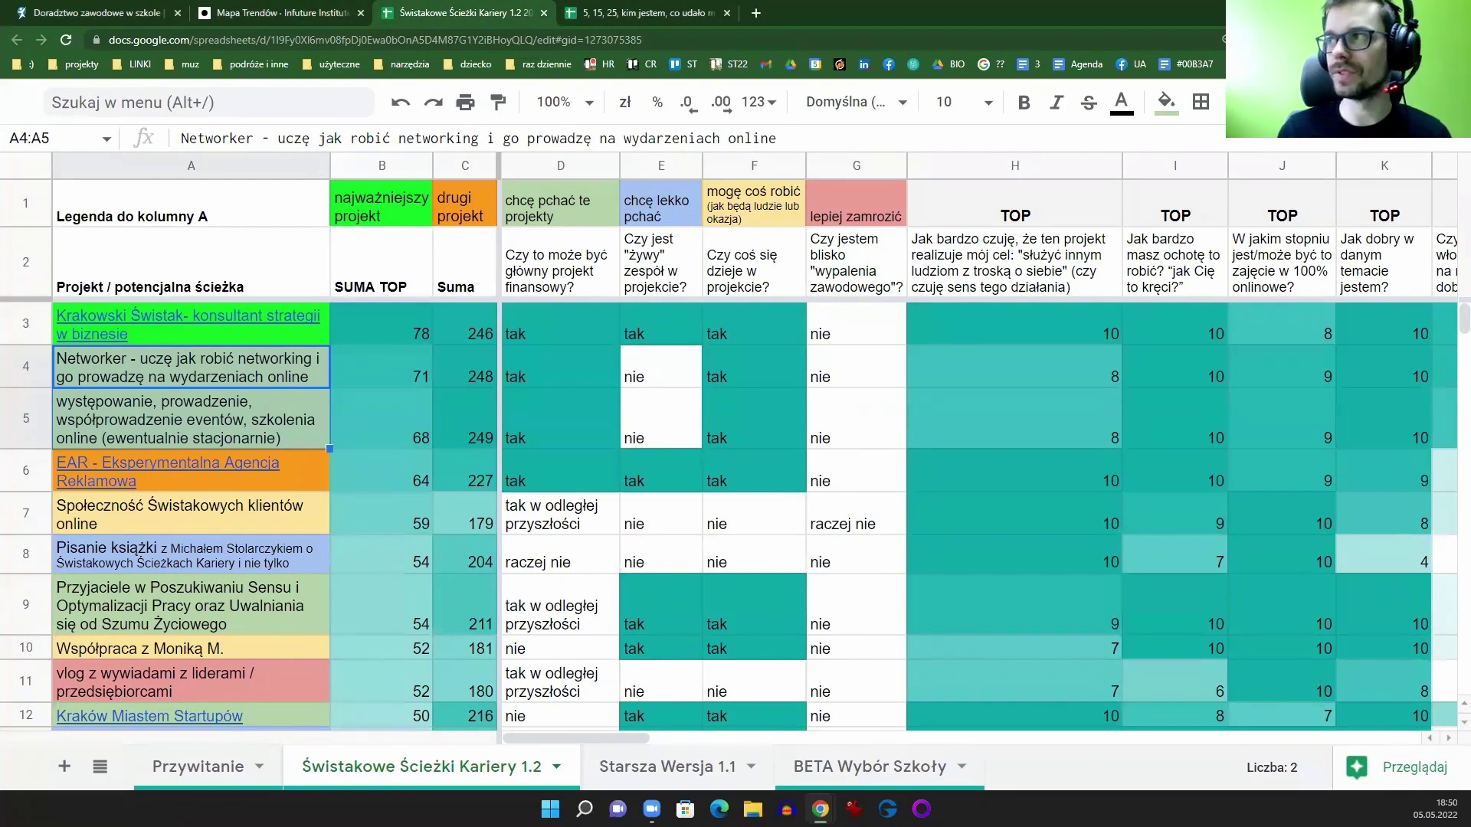
Step: Duplicate the spreadsheet via Plik > Utwórz kopię and open the copy's Świstakowe Ścieżki Kariery 1.2 sheet
{"action": "key", "text": "ctrl+shift+f"}
{"action": "left_click", "coordinate": [95, 135]}
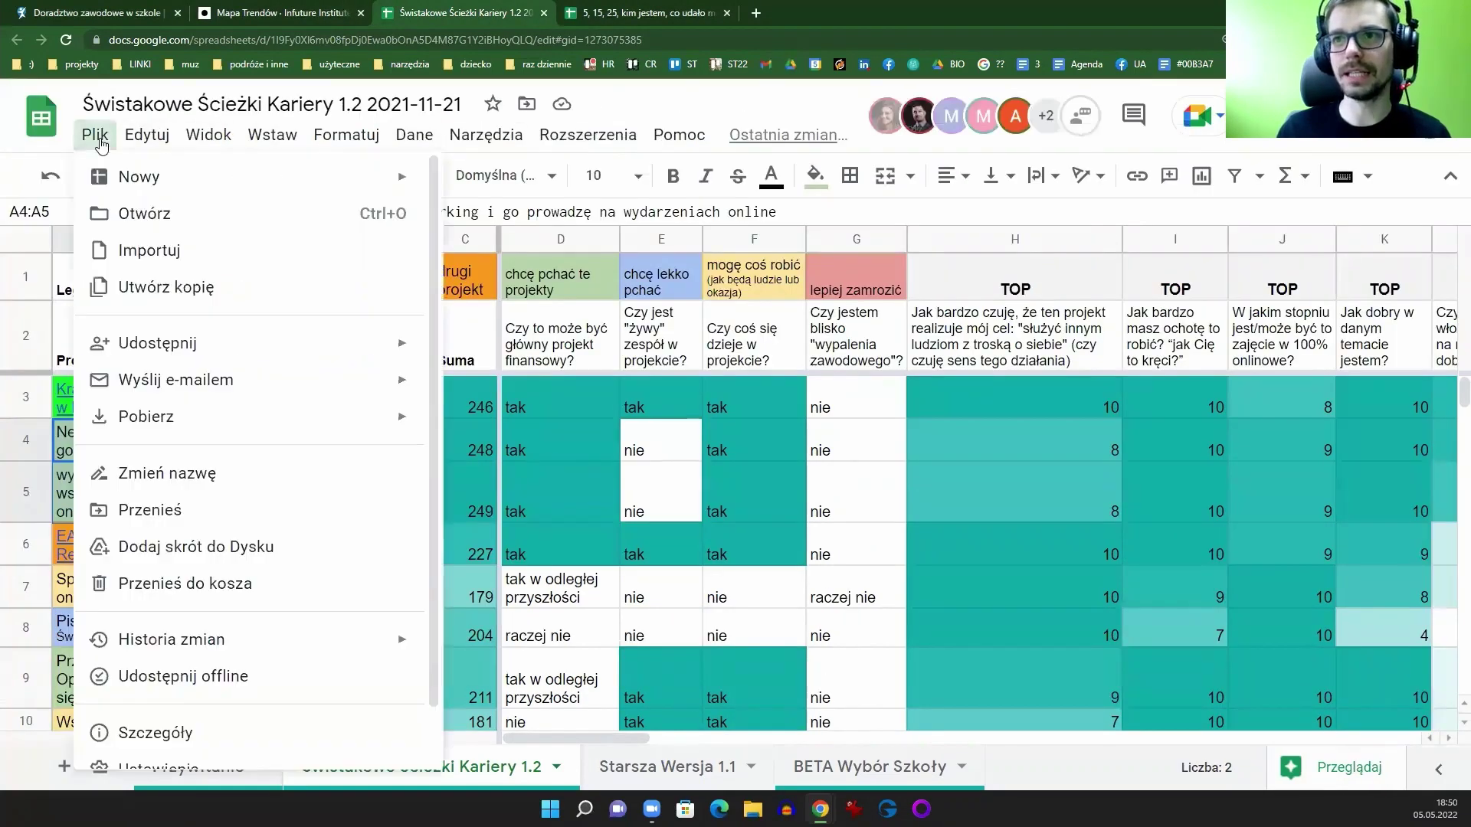
{"action": "left_click", "coordinate": [229, 299]}
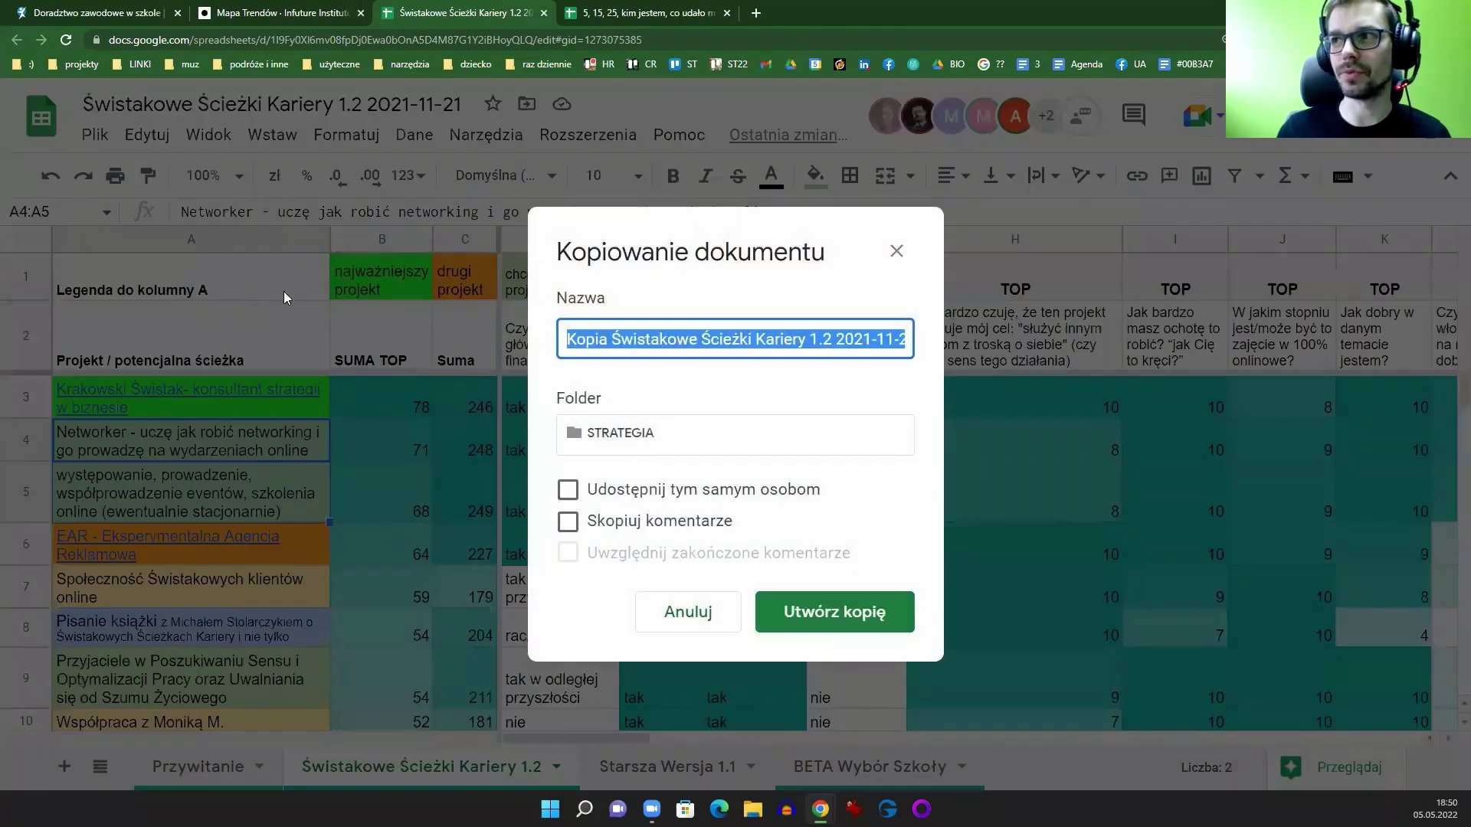
{"action": "left_click", "coordinate": [778, 633]}
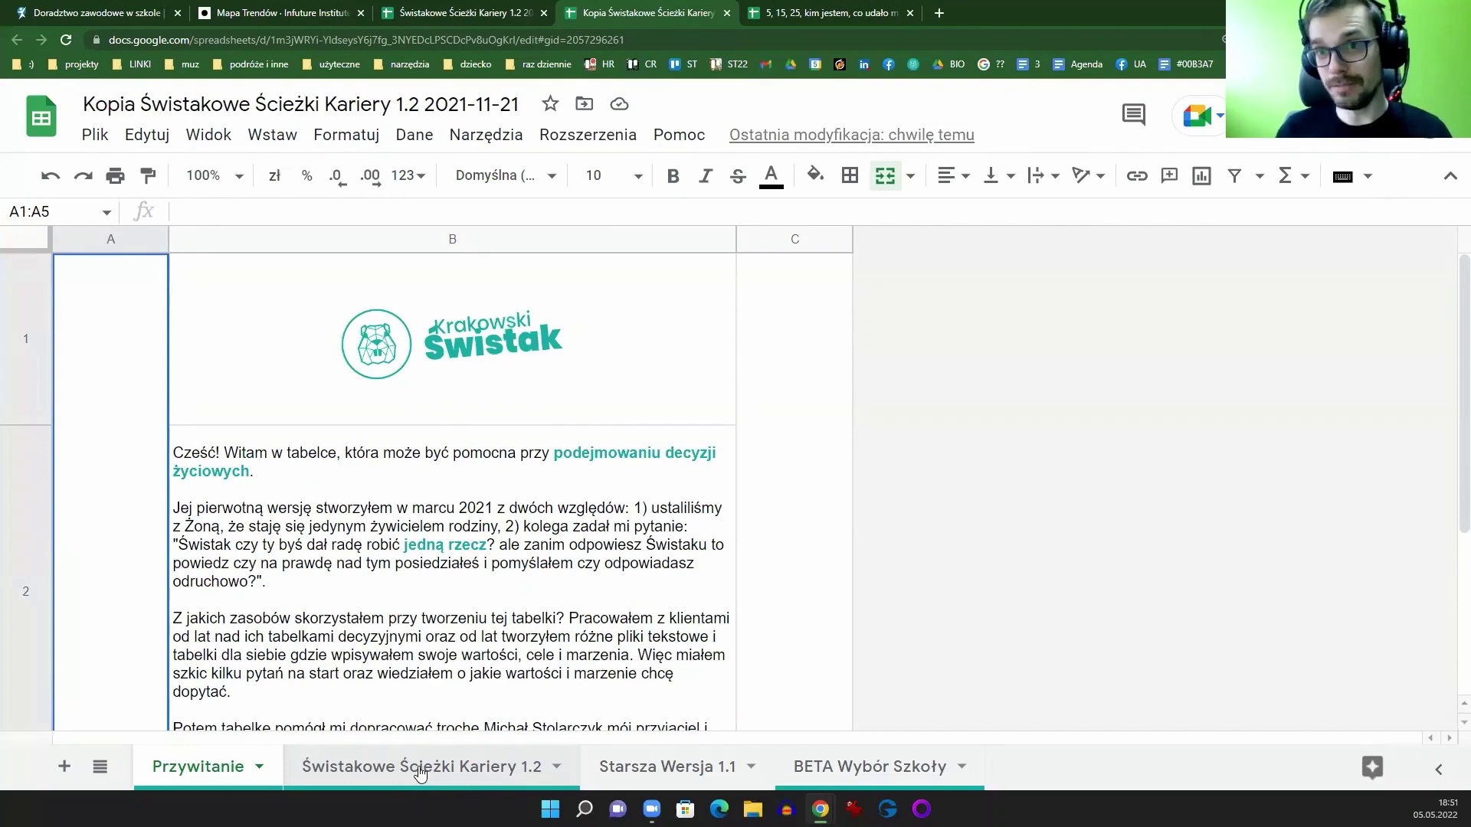
{"action": "left_click", "coordinate": [420, 774]}
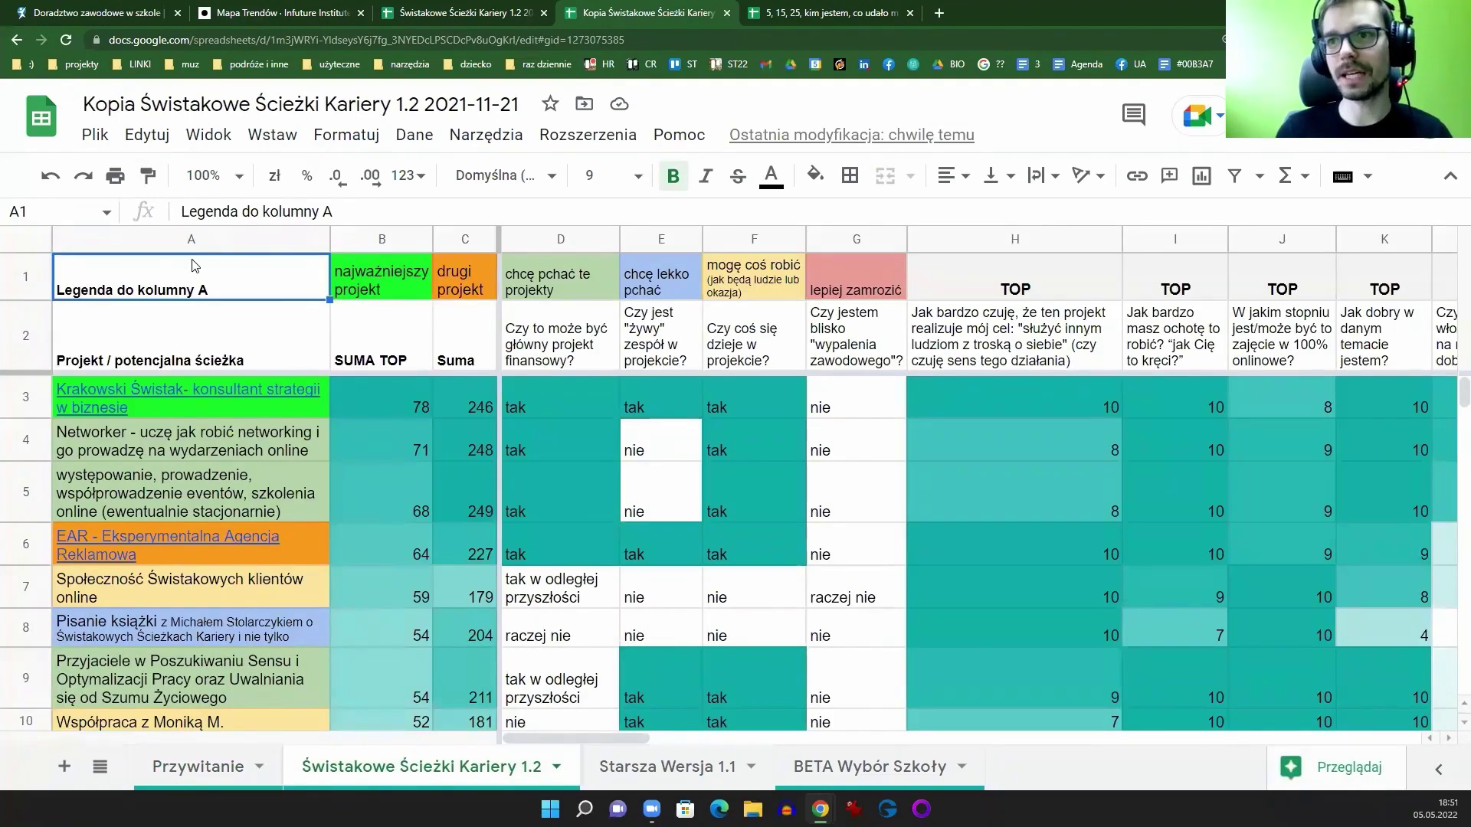
{"action": "left_click", "coordinate": [164, 390]}
{"action": "left_click_drag", "start_coordinate": [195, 514], "coordinate": [157, 712]}
{"action": "key", "text": "Delete"}
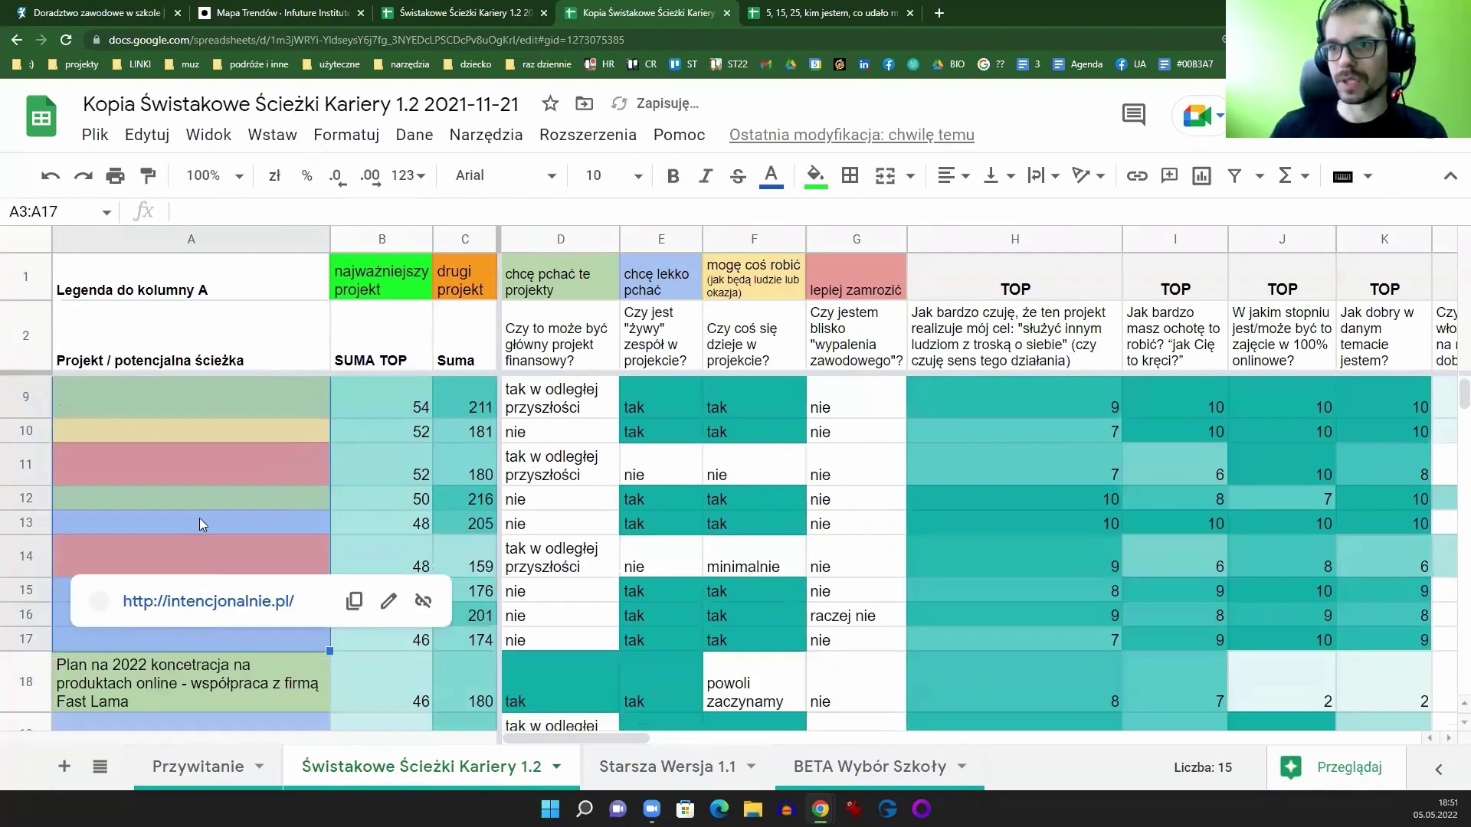
{"action": "scroll", "coordinate": [460, 536], "scroll_direction": "up", "scroll_amount": 3}
{"action": "left_click", "coordinate": [816, 175]}
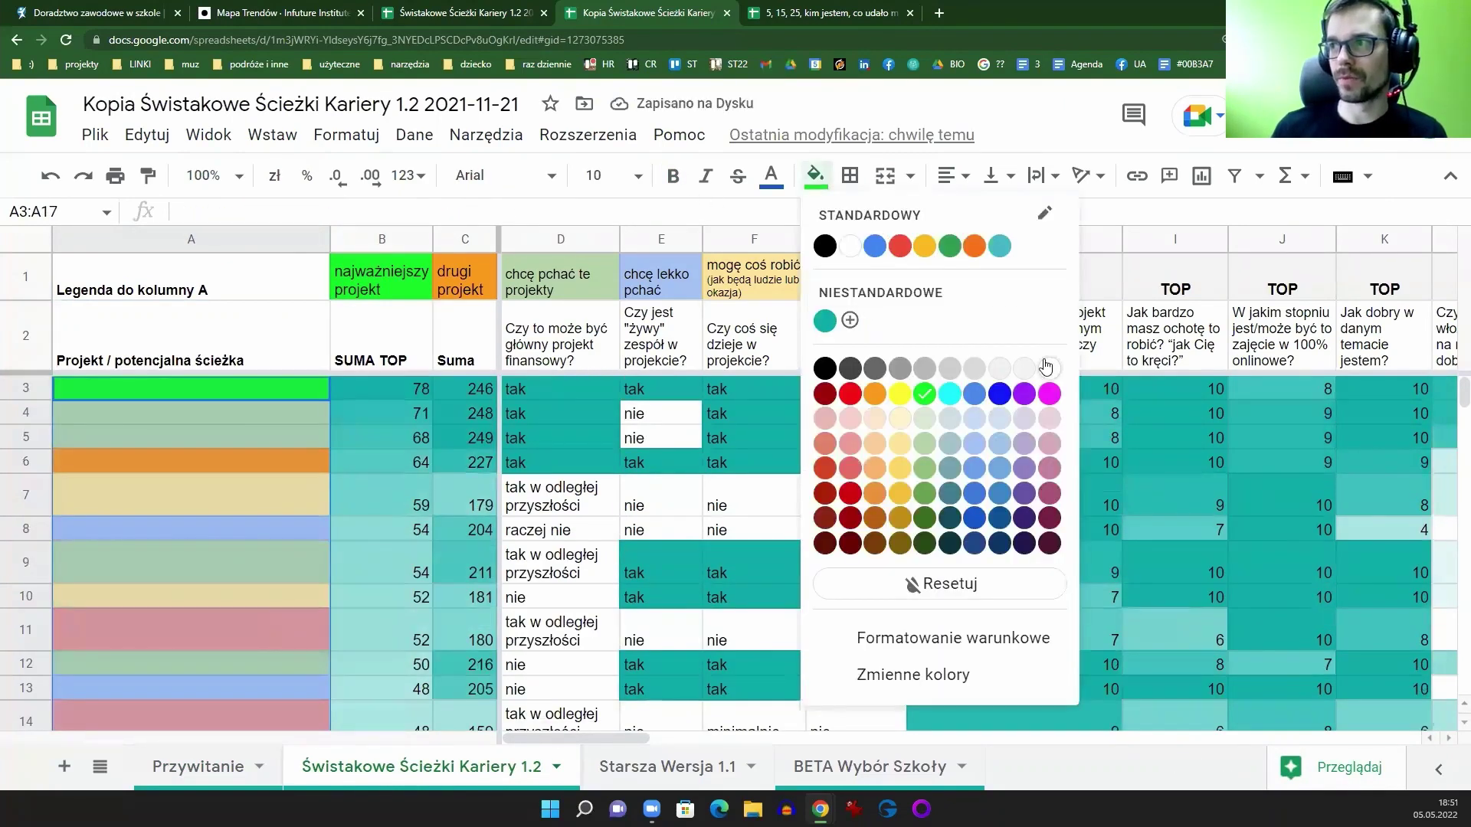
{"action": "left_click", "coordinate": [1017, 368]}
{"action": "scroll", "coordinate": [365, 547], "scroll_direction": "down", "scroll_amount": 4}
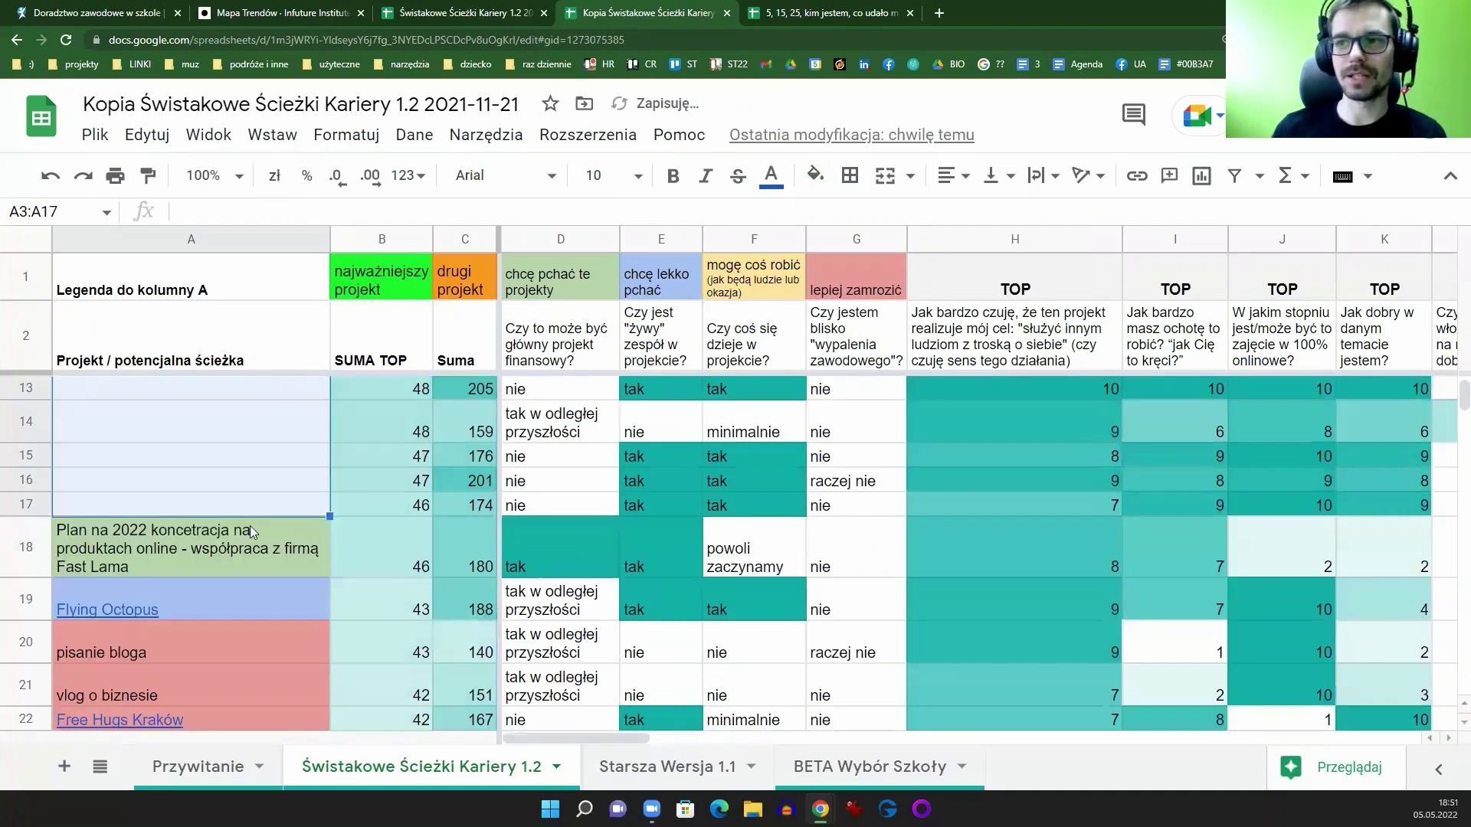
{"action": "left_click", "coordinate": [304, 485]}
{"action": "scroll", "coordinate": [305, 494], "scroll_direction": "up", "scroll_amount": 4}
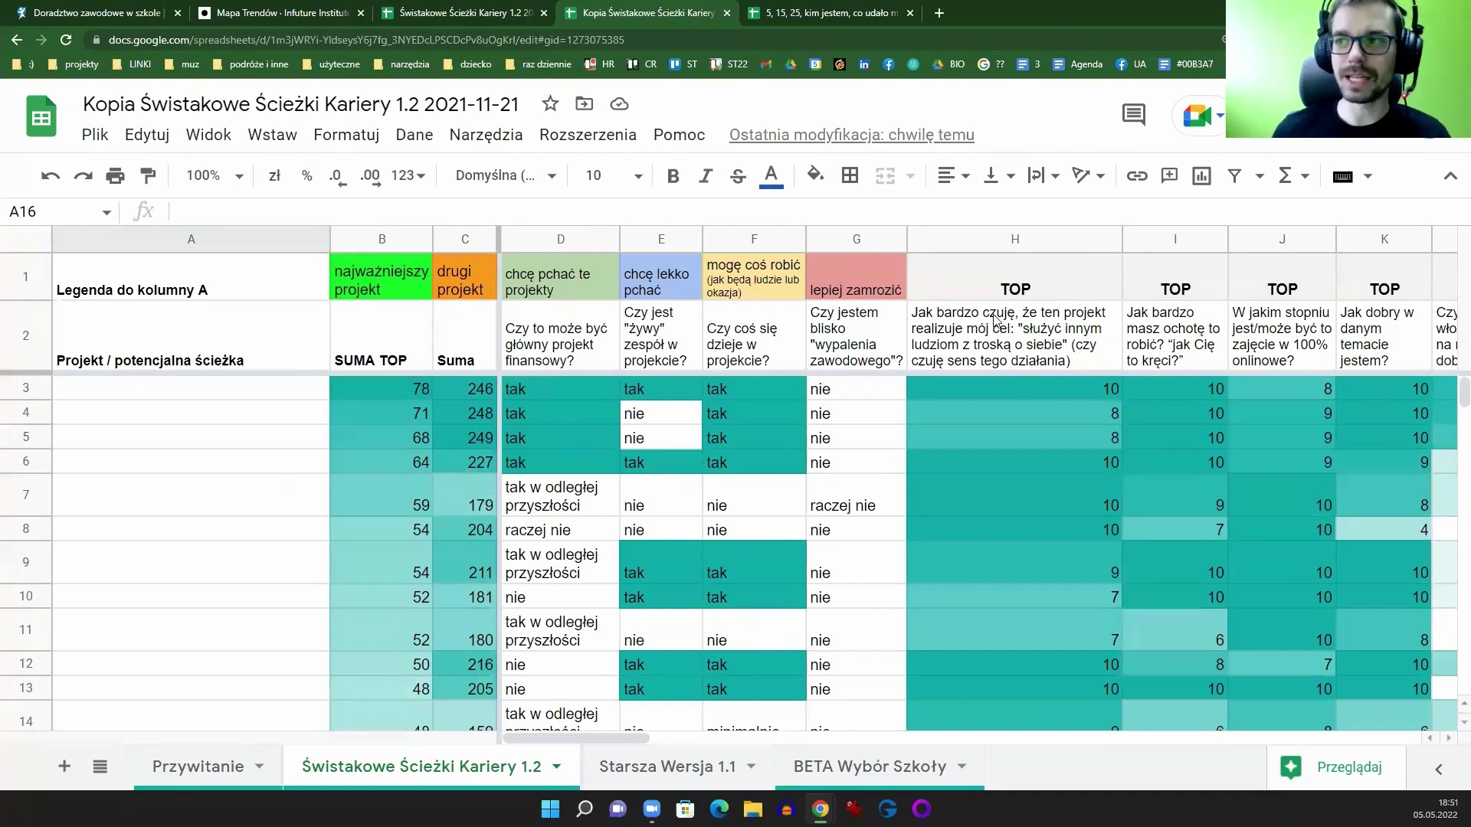
{"action": "left_click", "coordinate": [1015, 239]}
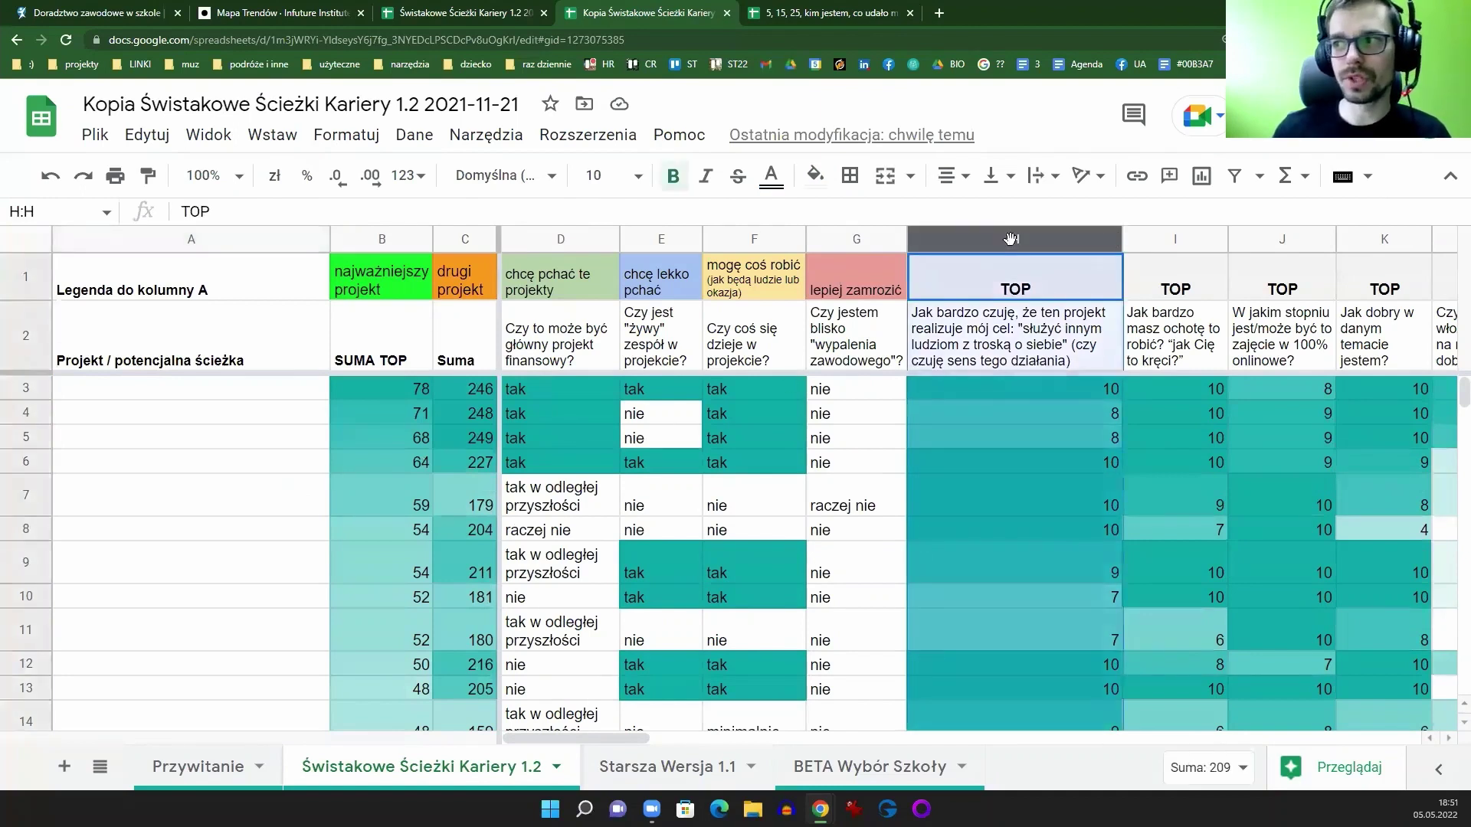
{"action": "left_click", "coordinate": [383, 240]}
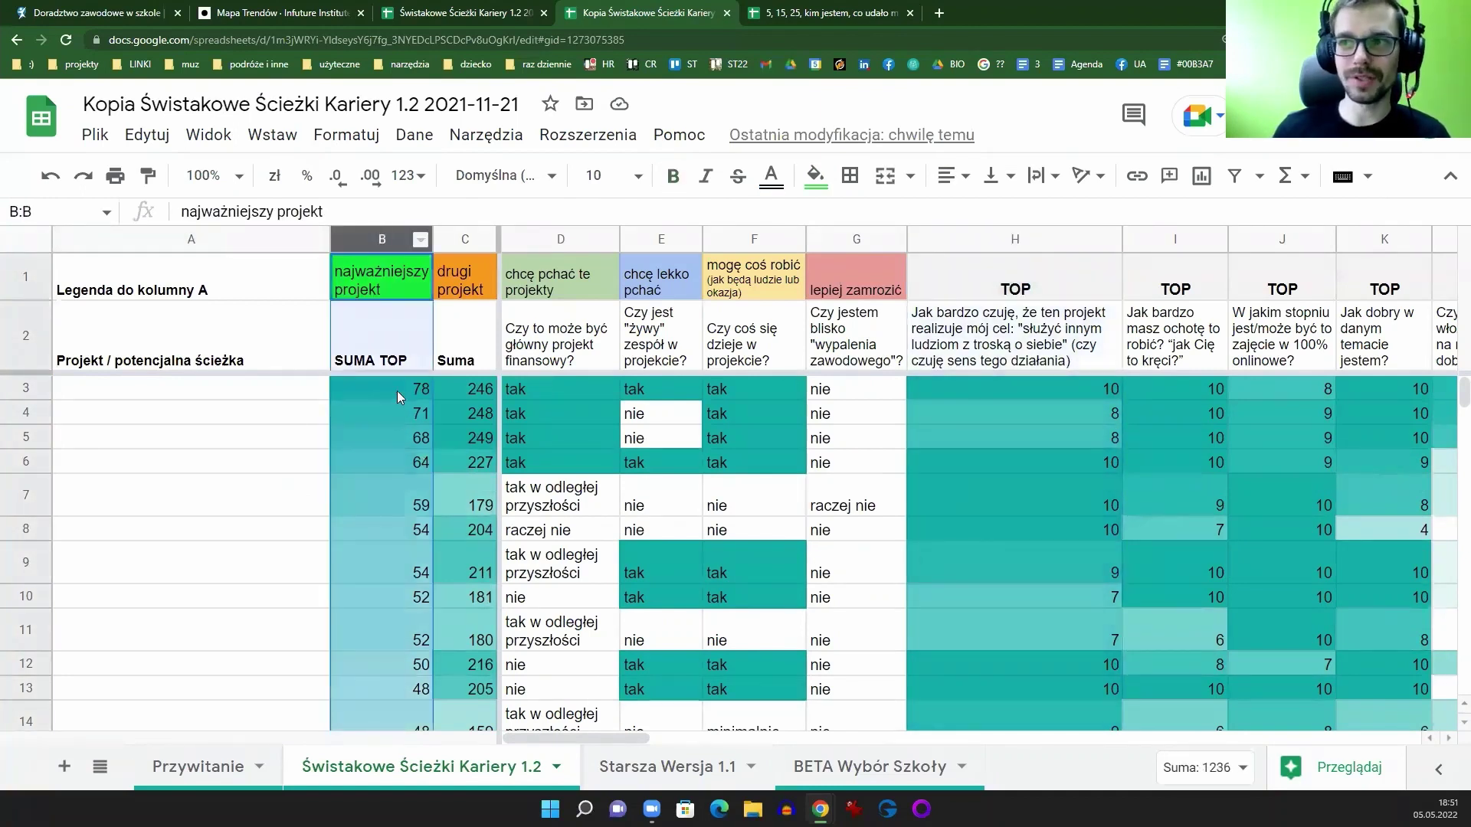
{"action": "left_click", "coordinate": [997, 389]}
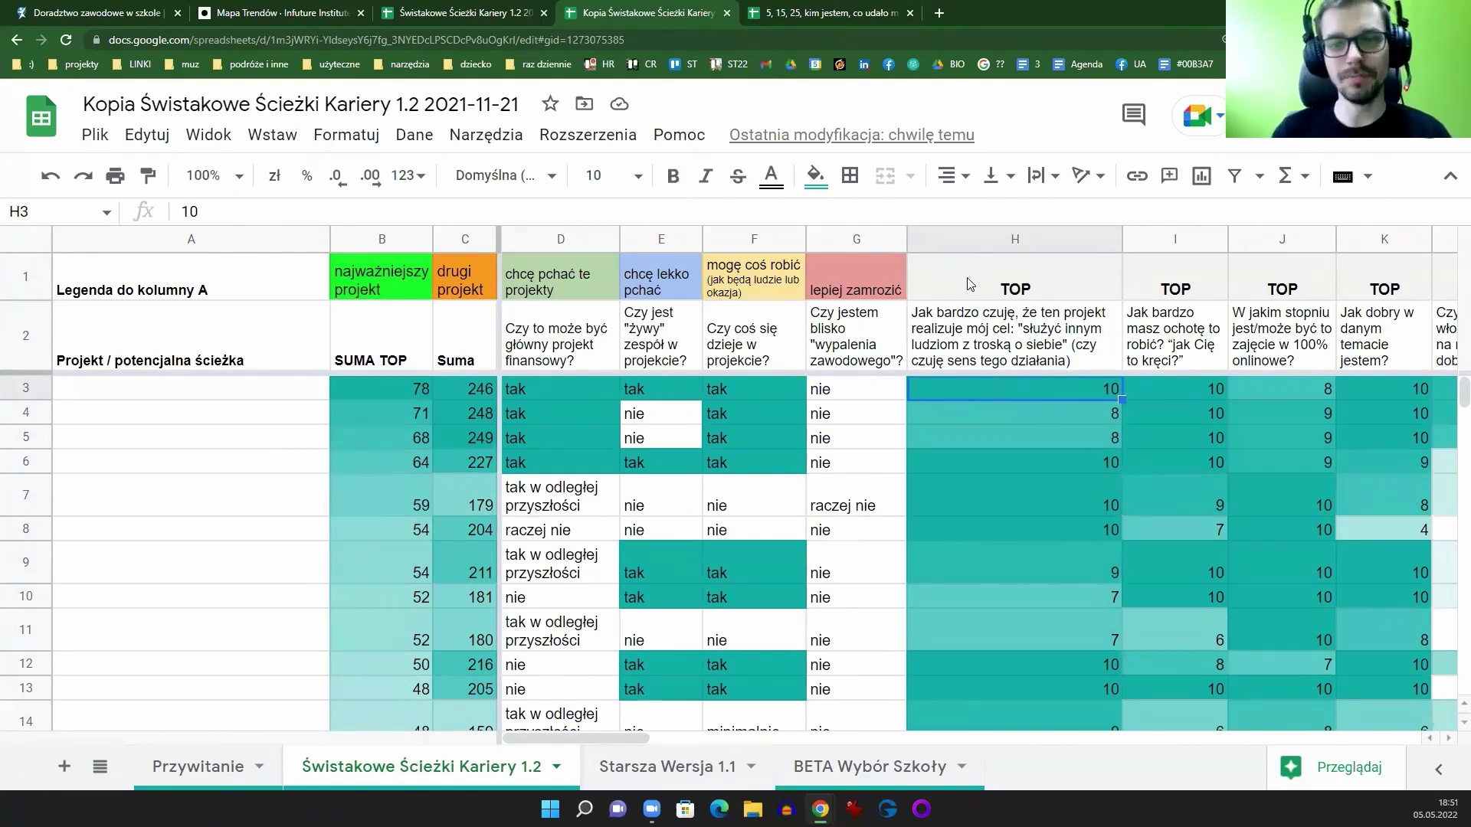
{"action": "left_click", "coordinate": [372, 396]}
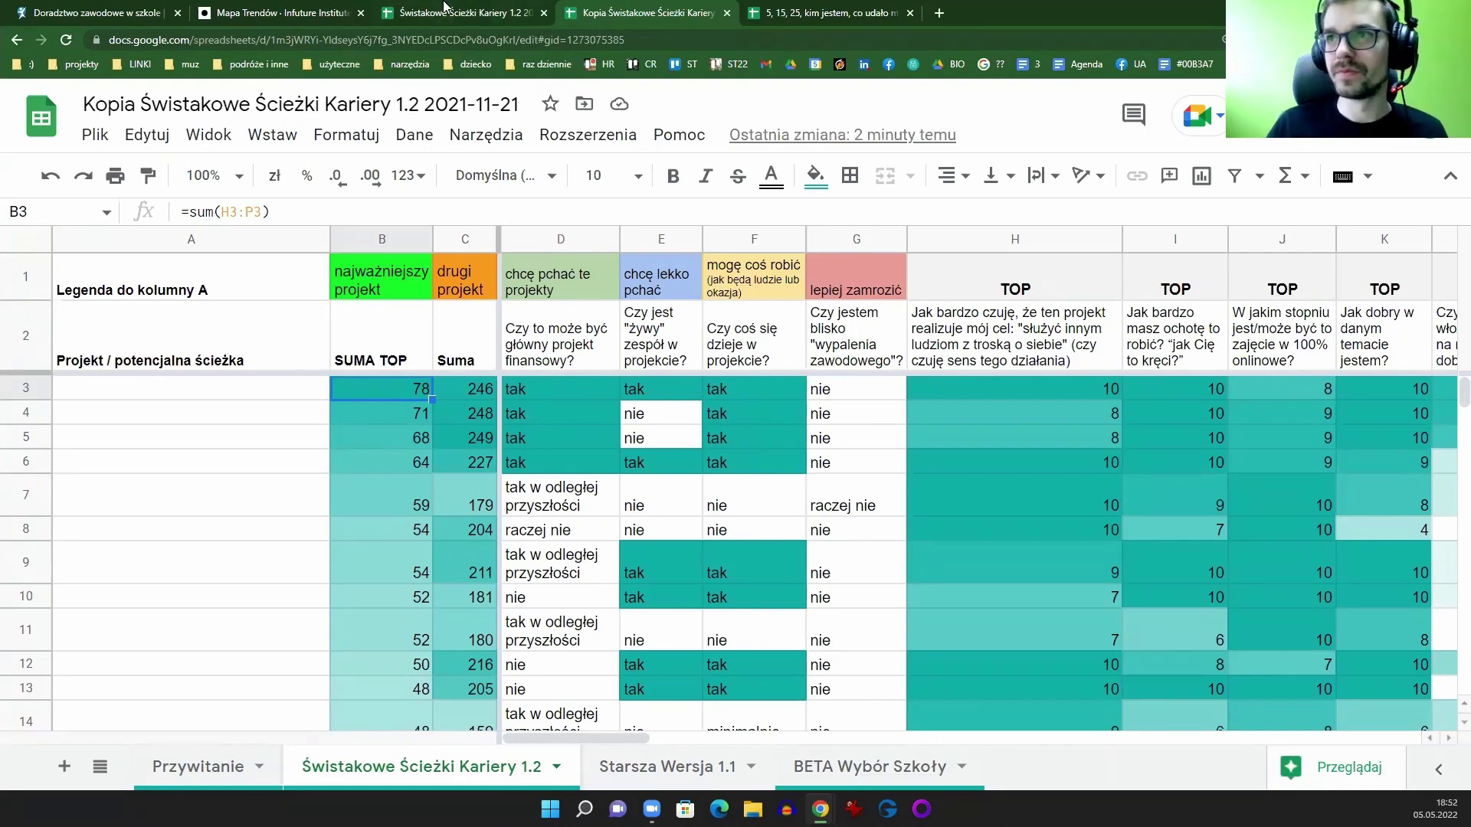
Step: Close the Kopia spreadsheet tab and switch to the mapakarier.org tab
{"action": "left_click", "coordinate": [444, 13]}
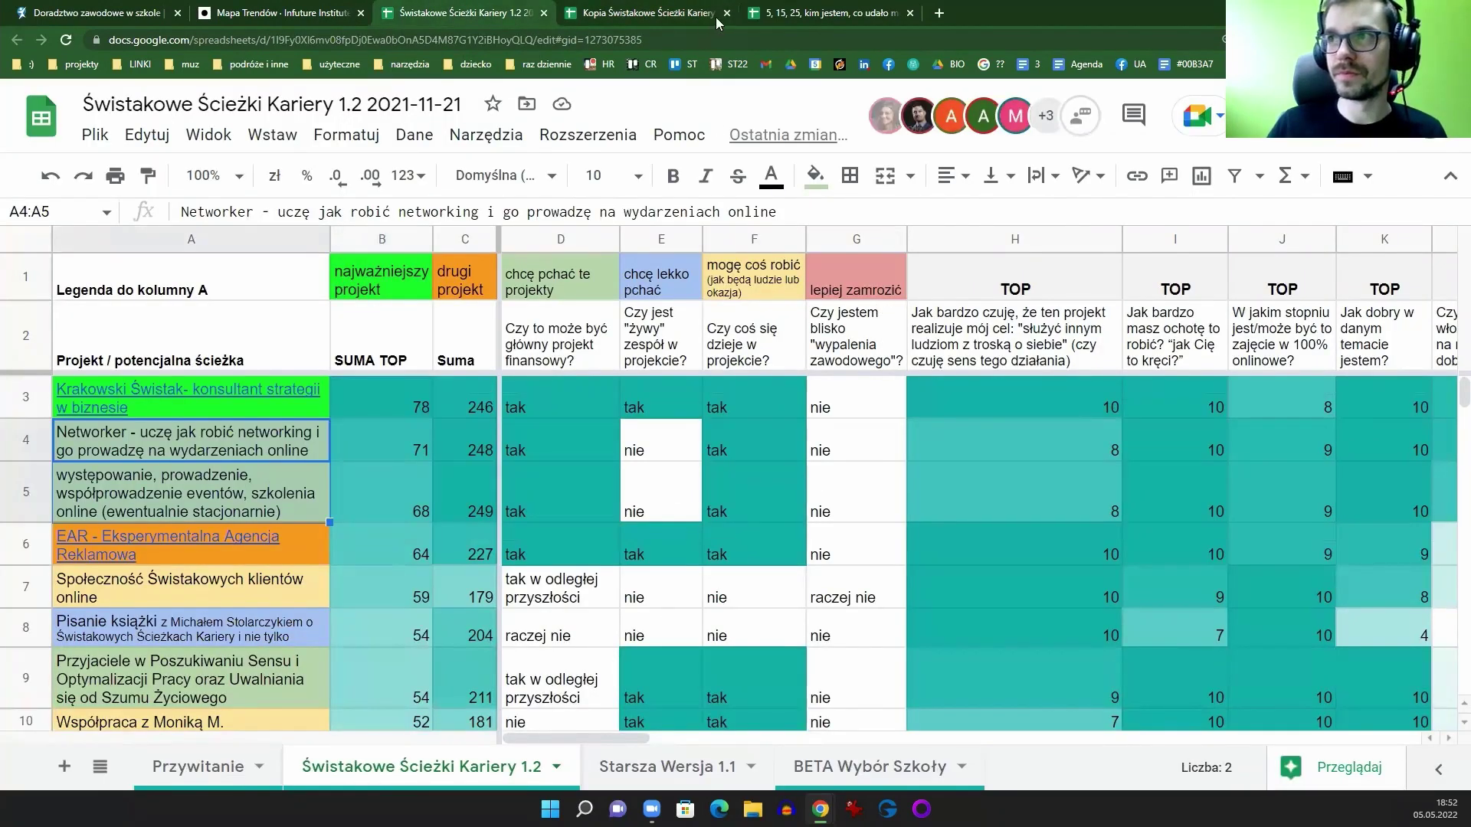
{"action": "left_click", "coordinate": [726, 13]}
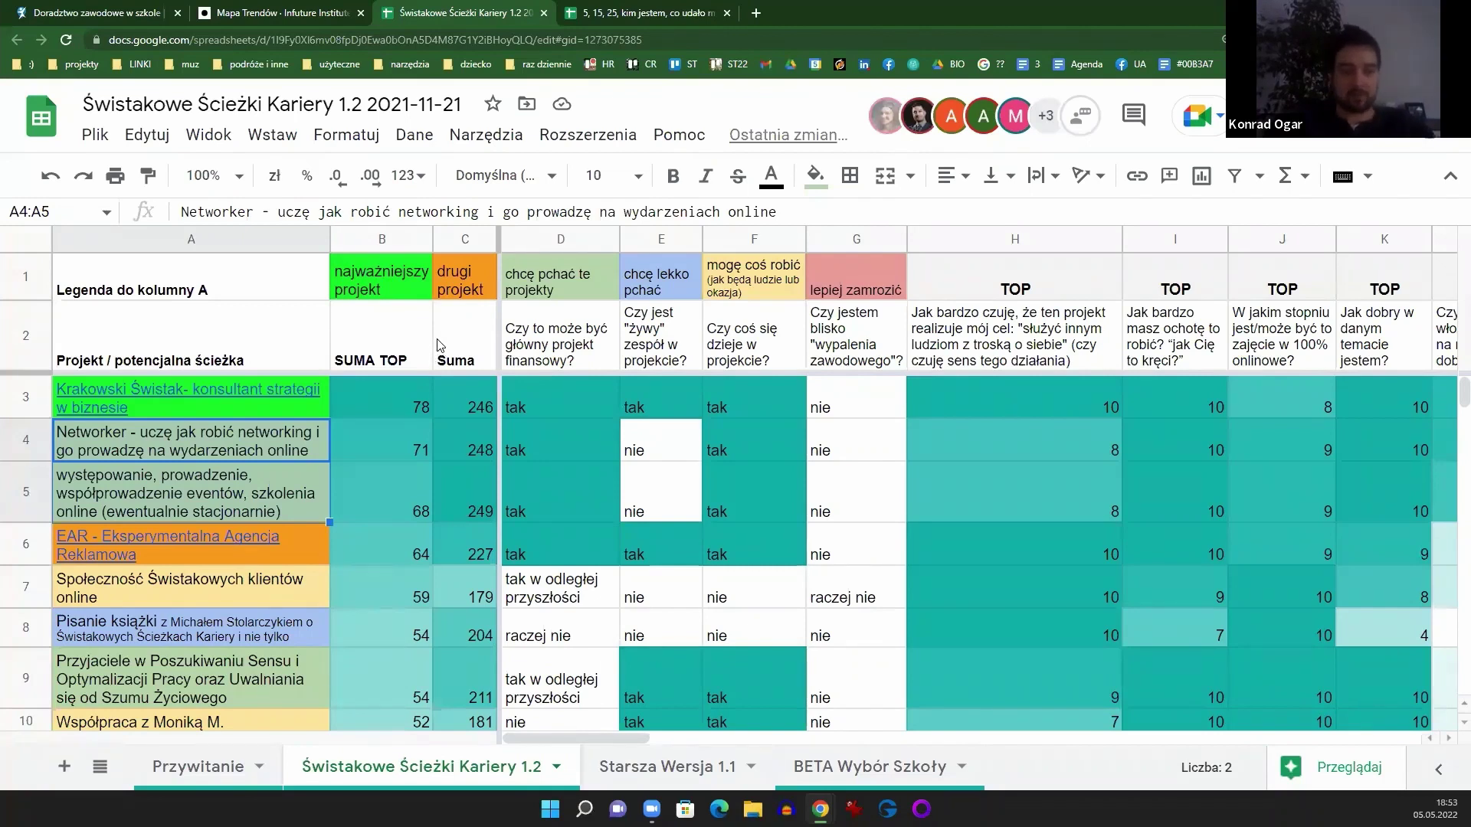
{"action": "left_click", "coordinate": [144, 15]}
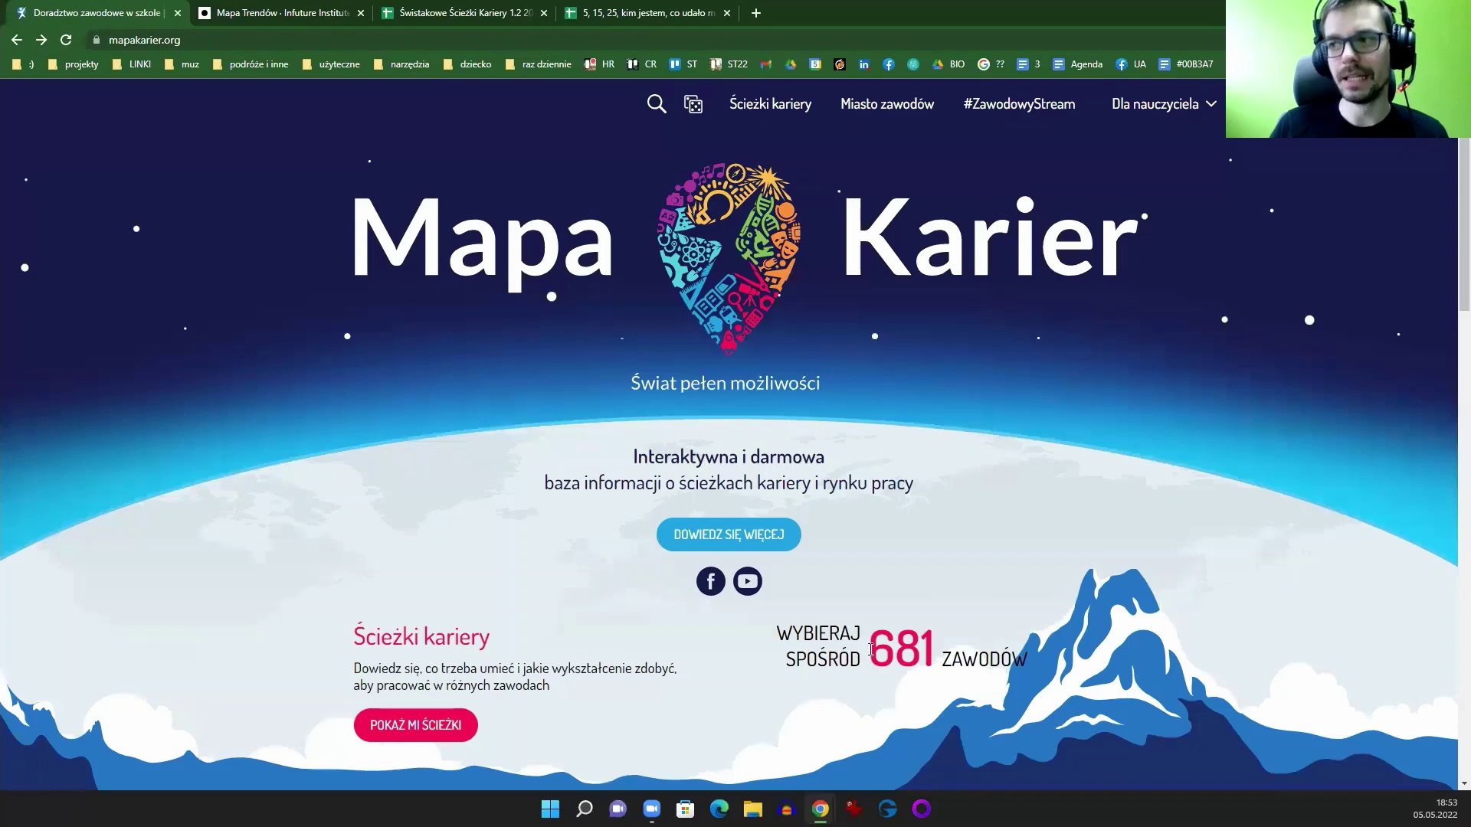
Step: Highlight the 681 professions counter on Mapa Karier, then return to the Świstakowe Ścieżki Kariery tab
{"action": "left_click_drag", "start_coordinate": [871, 649], "coordinate": [937, 650]}
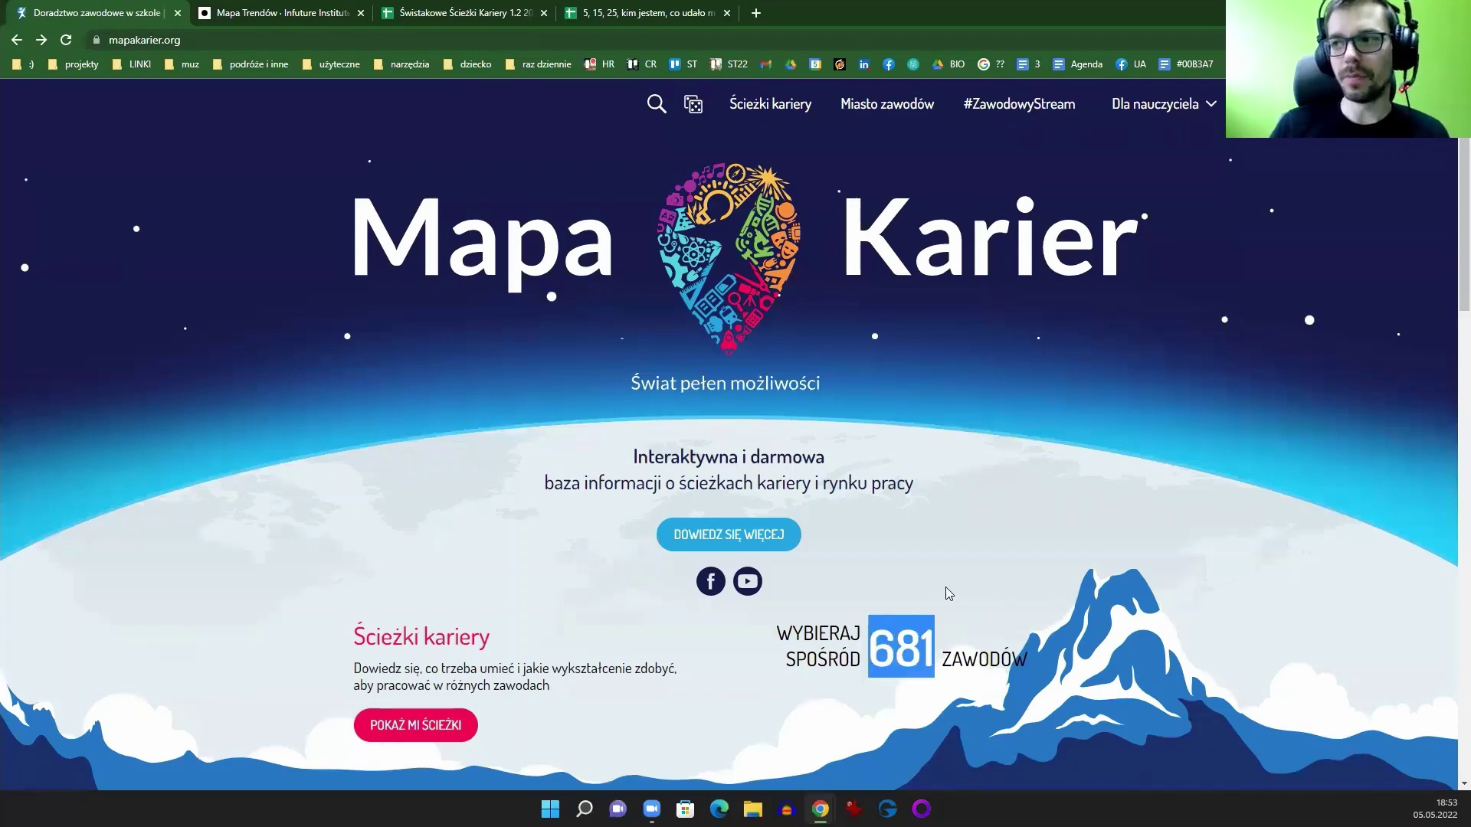
{"action": "left_click_drag", "start_coordinate": [889, 644], "coordinate": [938, 651]}
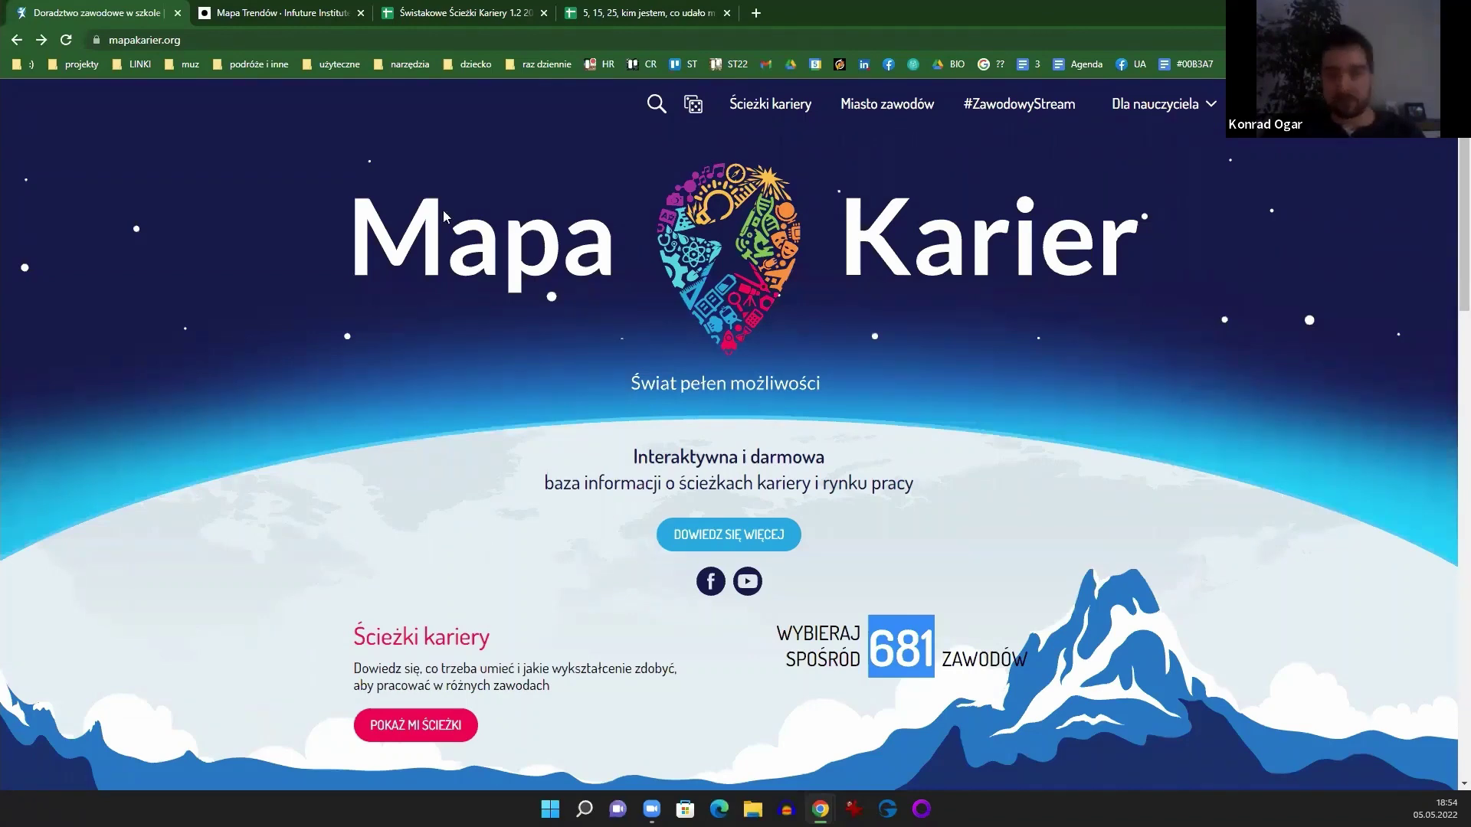
{"action": "left_click", "coordinate": [506, 19]}
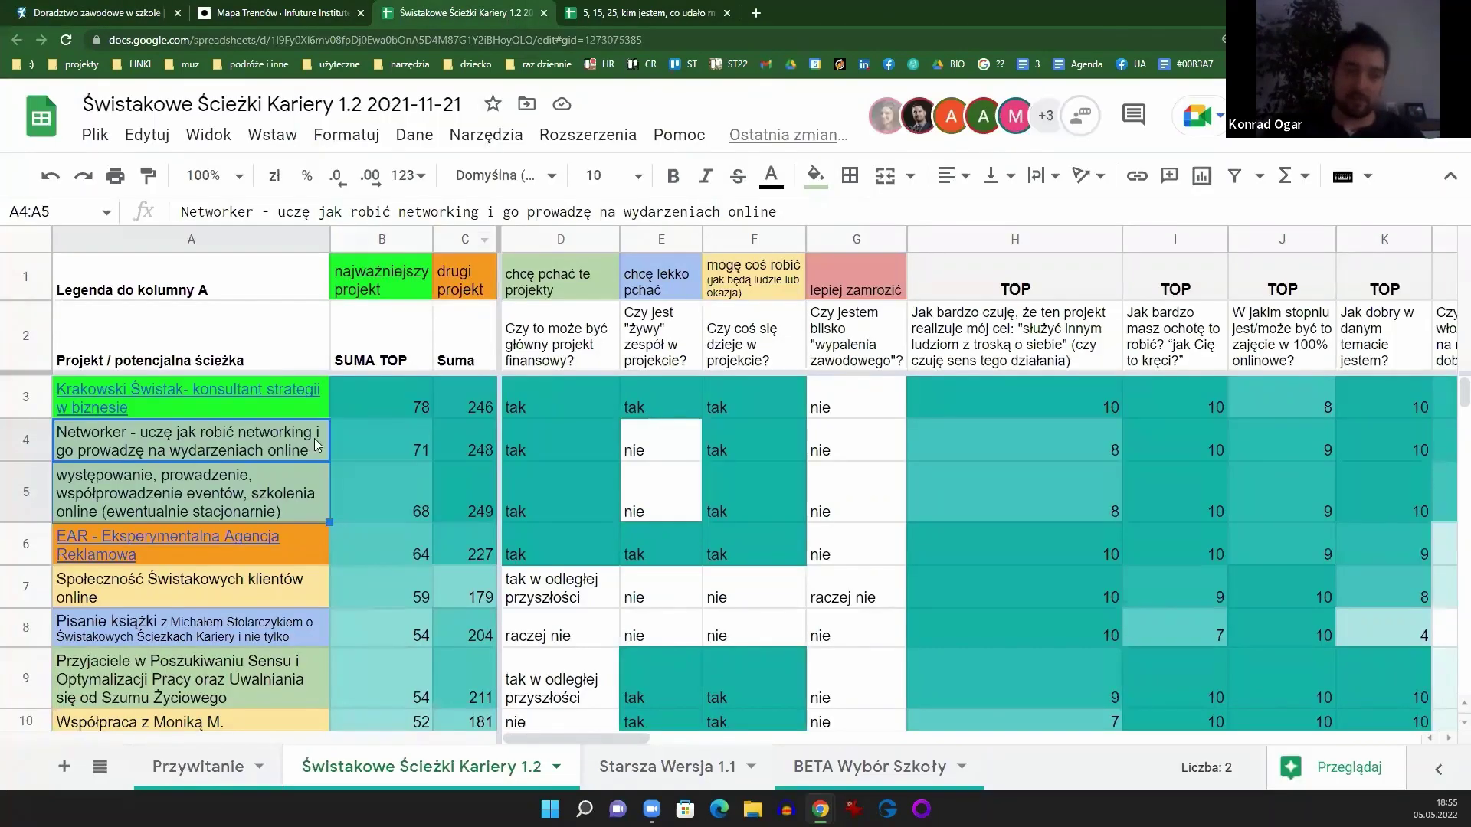
{"action": "left_click", "coordinate": [188, 452]}
{"action": "left_click", "coordinate": [184, 490]}
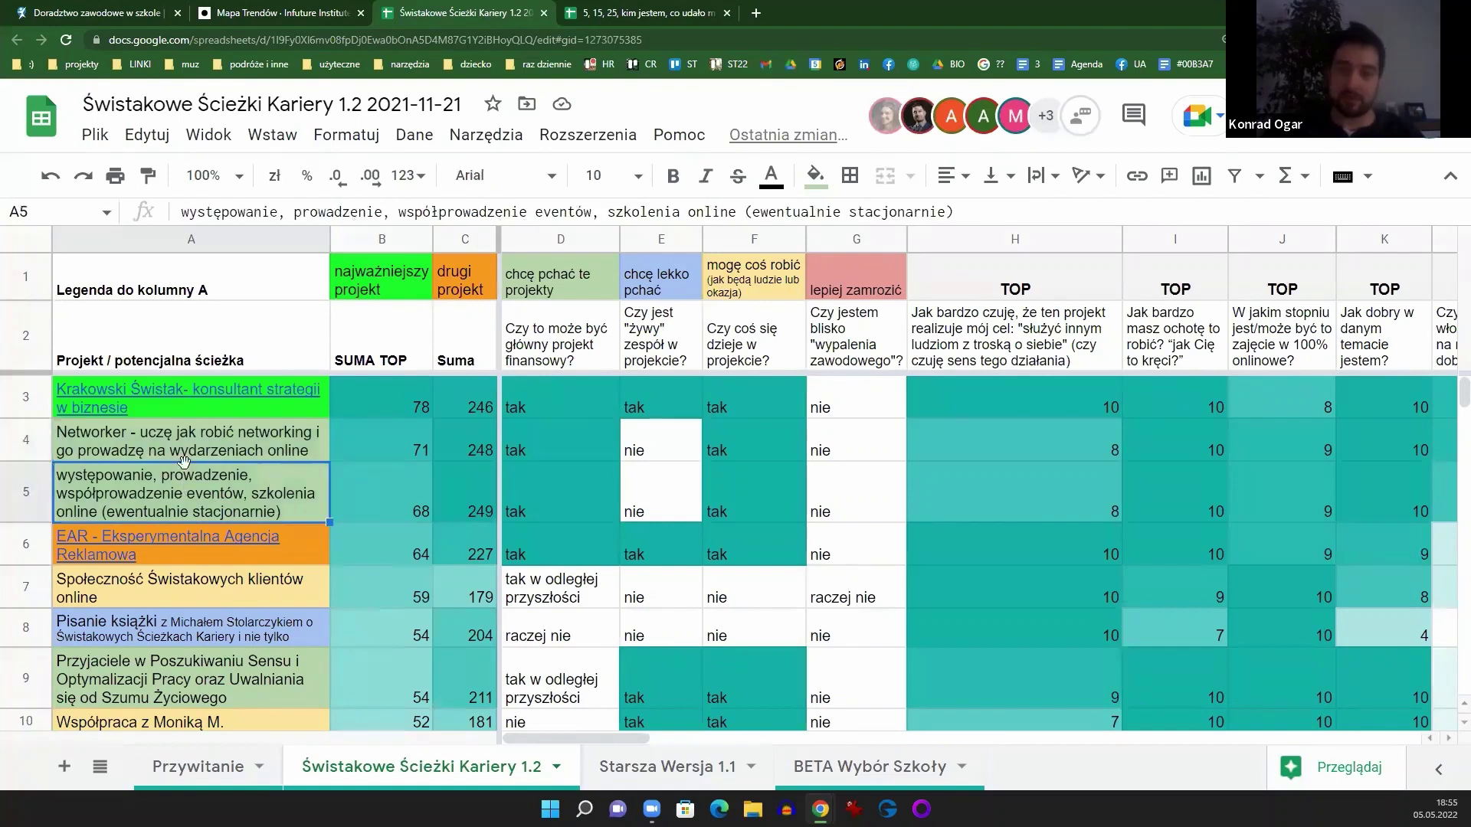
{"action": "left_click", "coordinate": [188, 456]}
{"action": "left_click", "coordinate": [222, 494]}
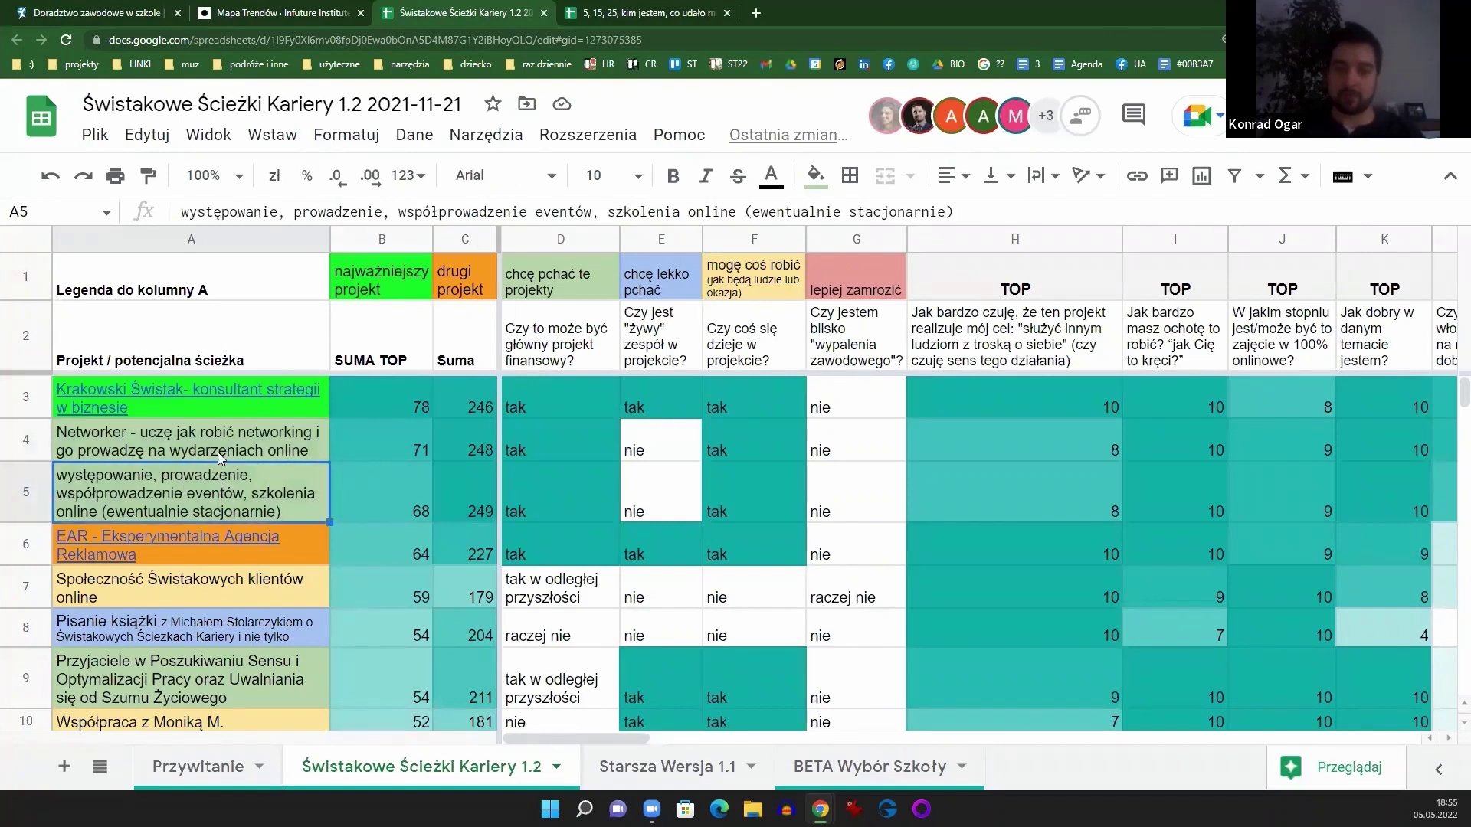
{"action": "left_click", "coordinate": [203, 456]}
{"action": "left_click", "coordinate": [203, 468]}
{"action": "left_click", "coordinate": [201, 458]}
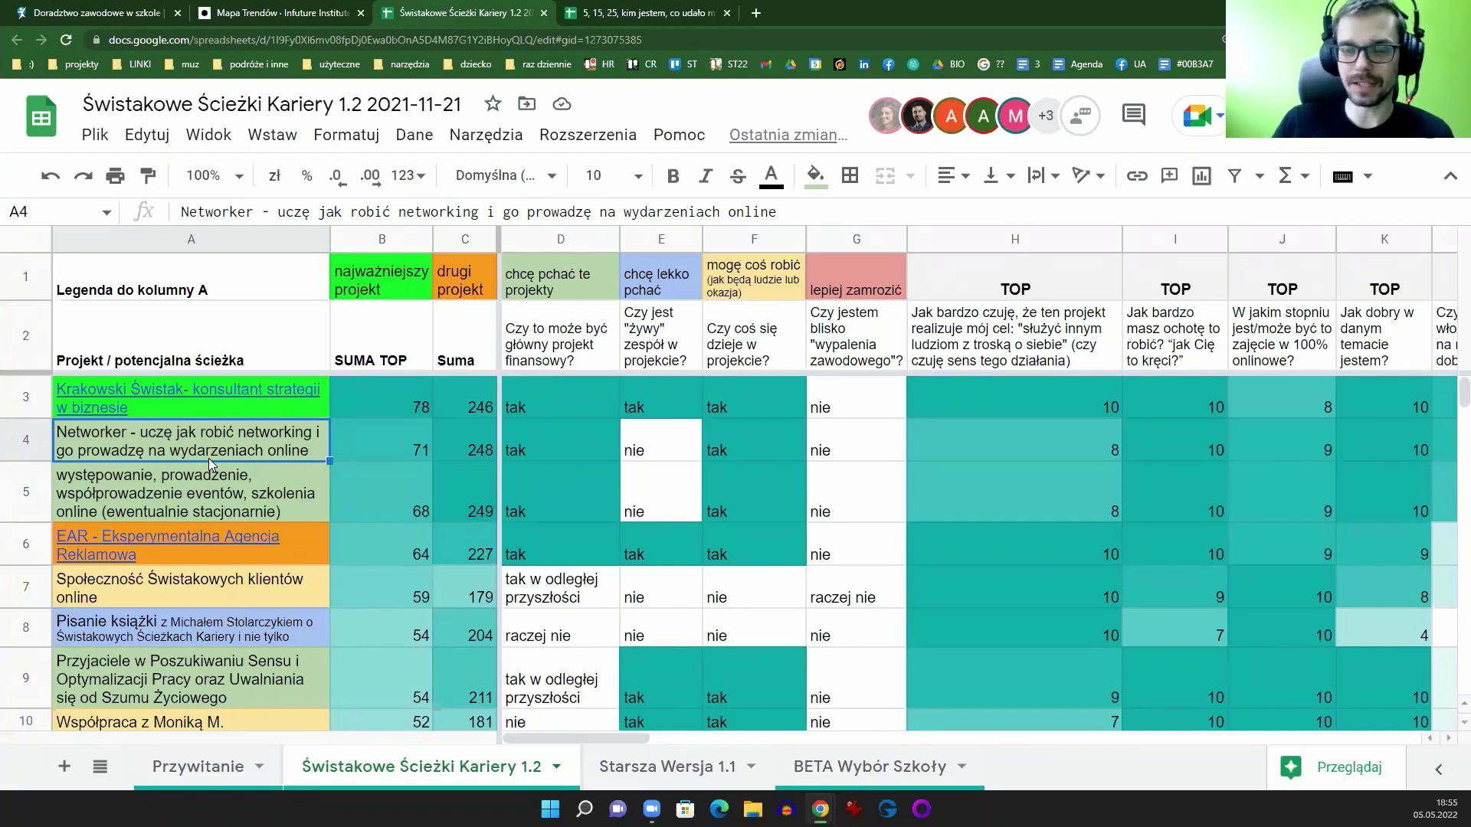
{"action": "double_click", "coordinate": [169, 444]}
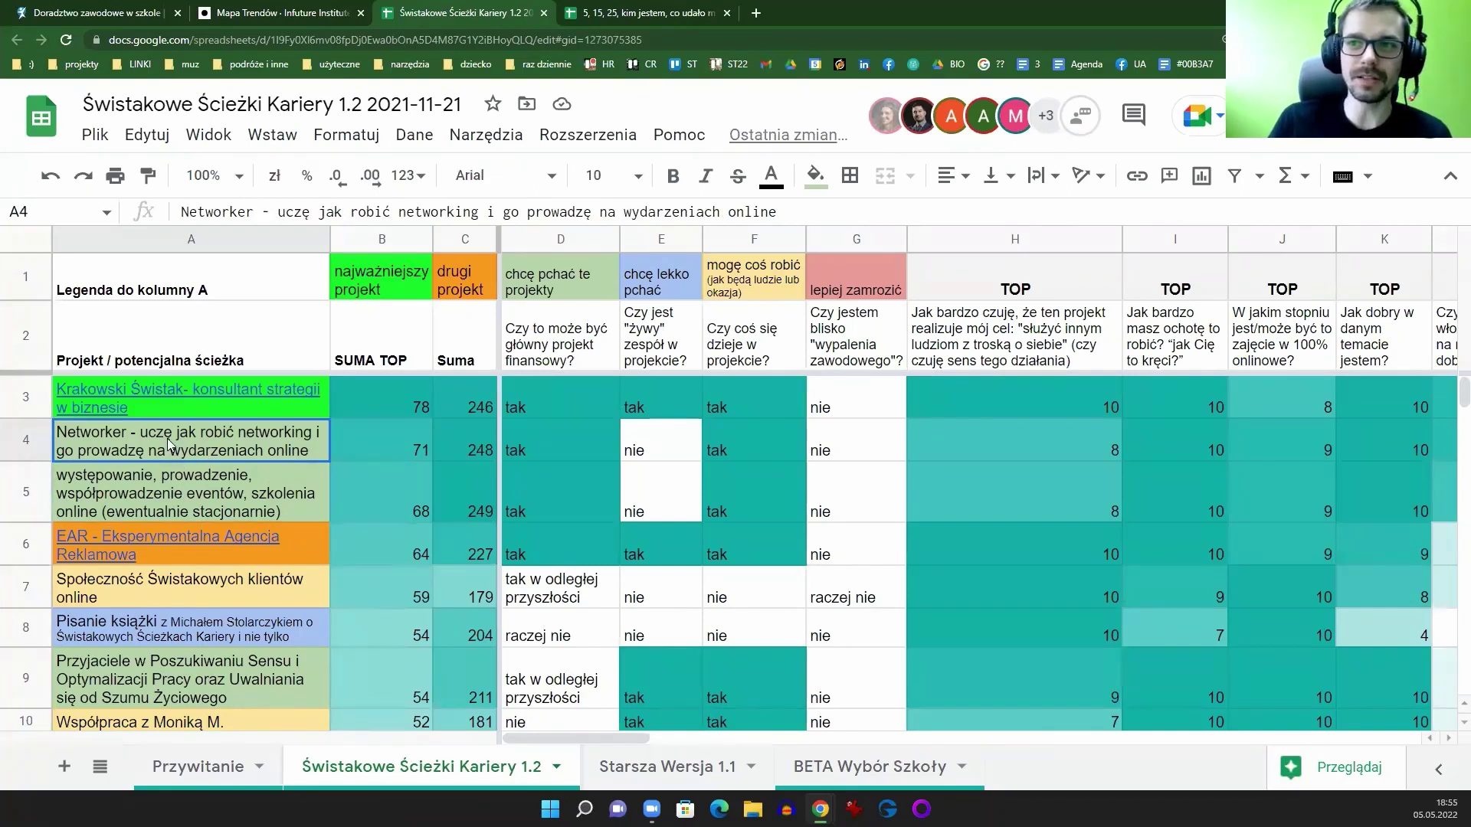
{"action": "key", "text": "Escape"}
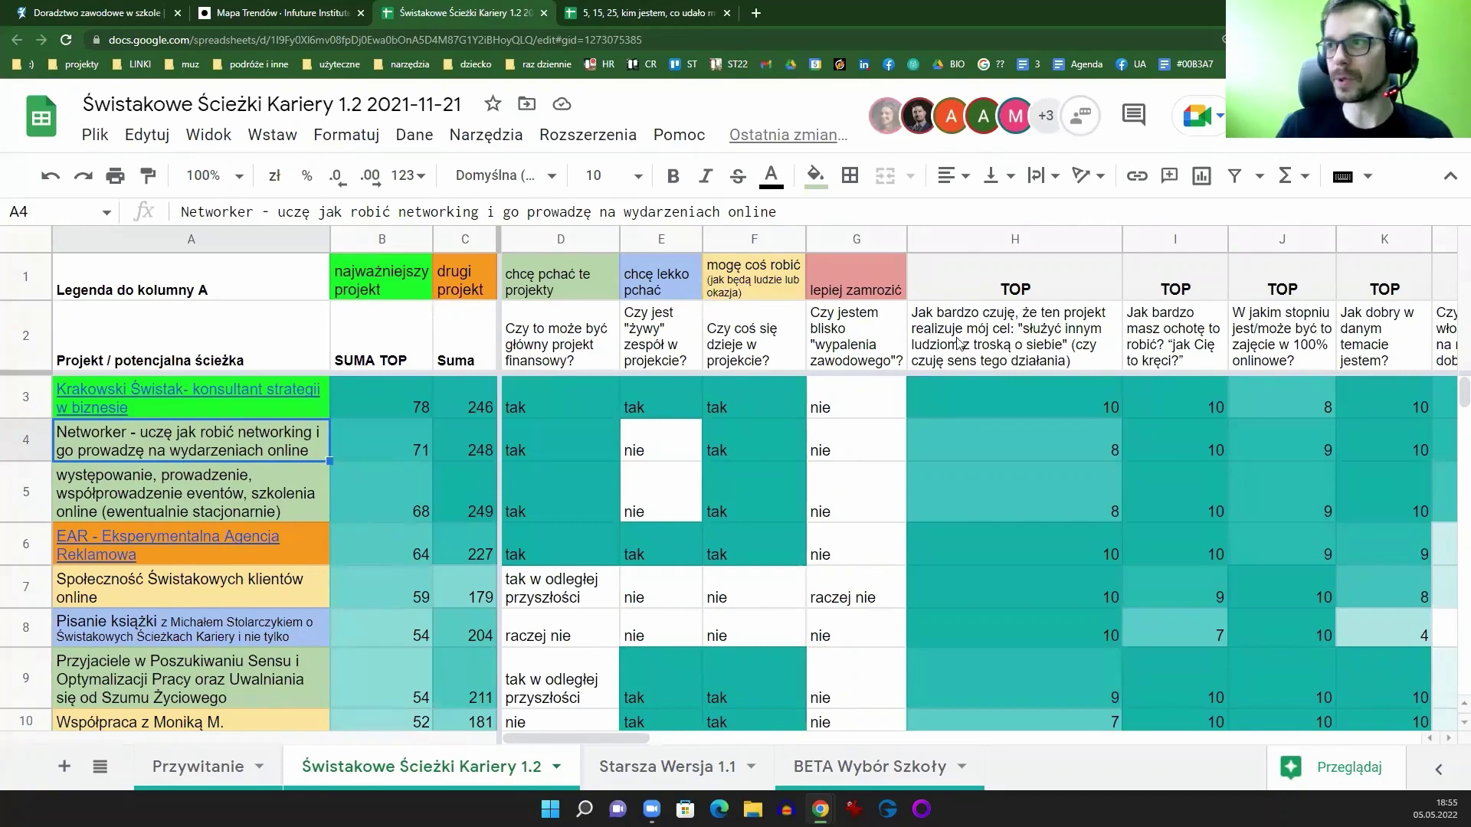
{"action": "left_click", "coordinate": [965, 242]}
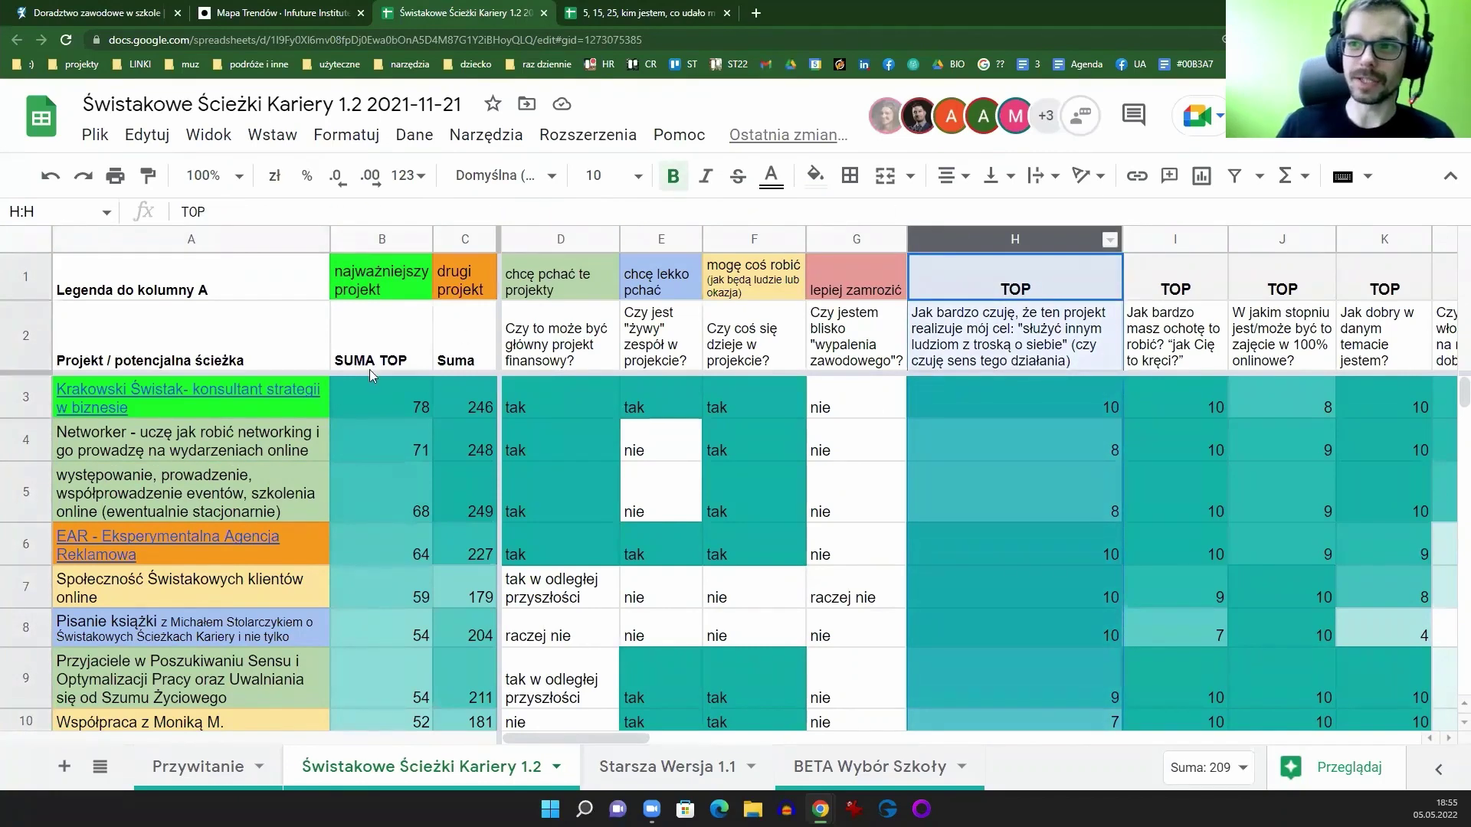
{"action": "left_click", "coordinate": [225, 472]}
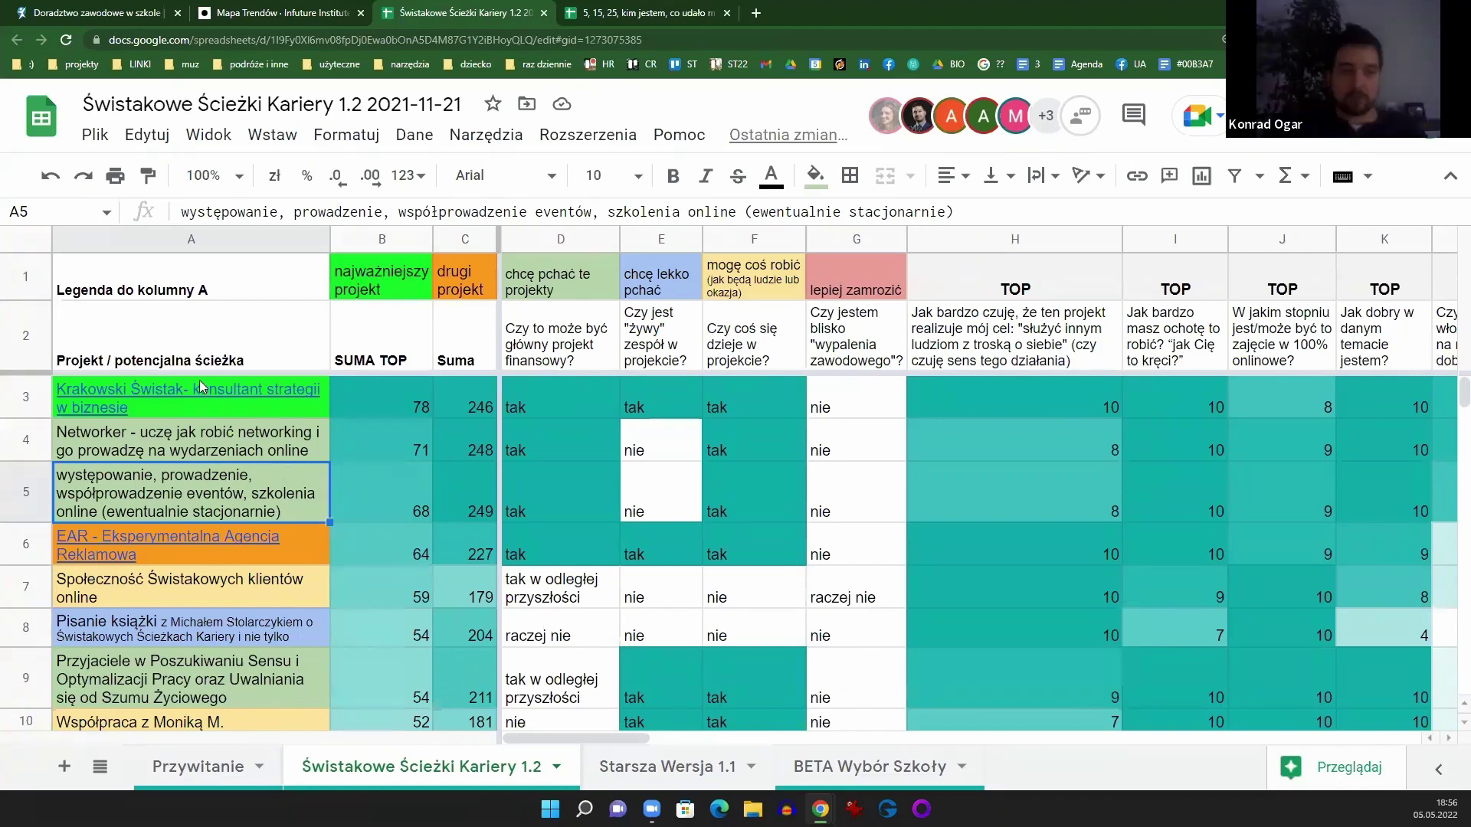
{"action": "mouse_move", "coordinate": [202, 387]}
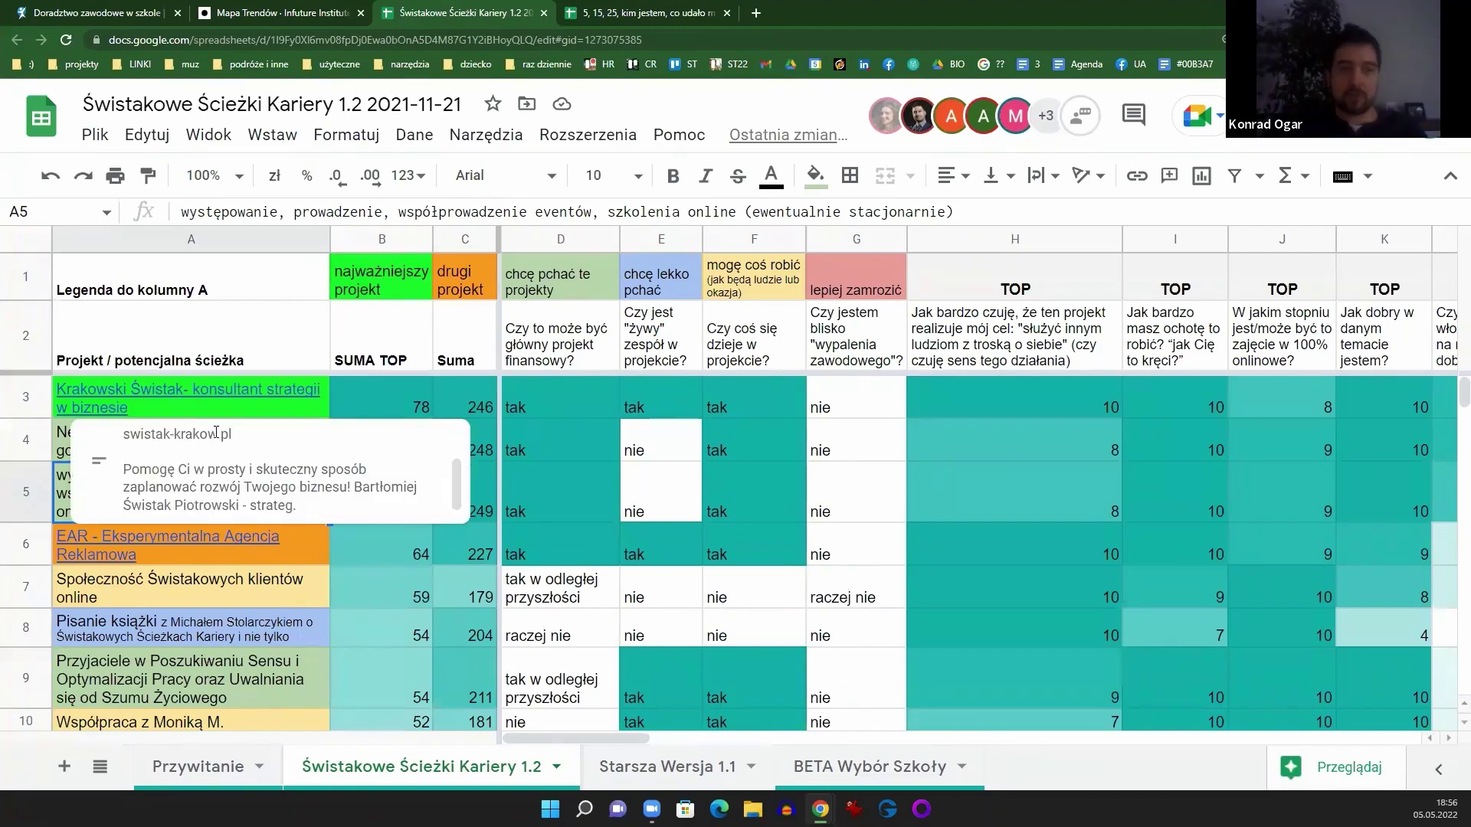
{"action": "left_click", "coordinate": [65, 447]}
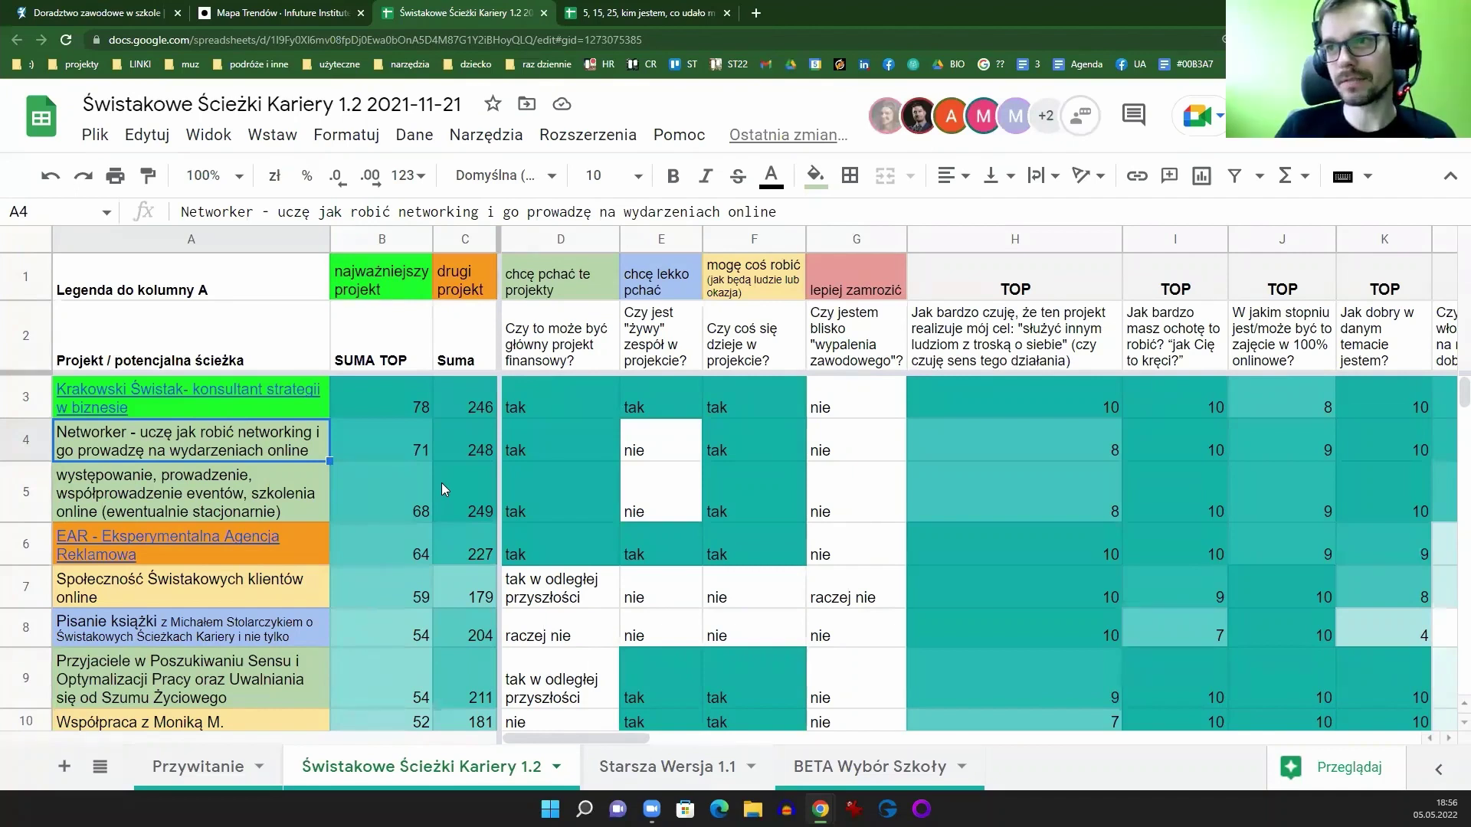
Step: Insert a narrow column B headed 'ocena własna projektu', with the header moved to B2
{"action": "right_click", "coordinate": [234, 240]}
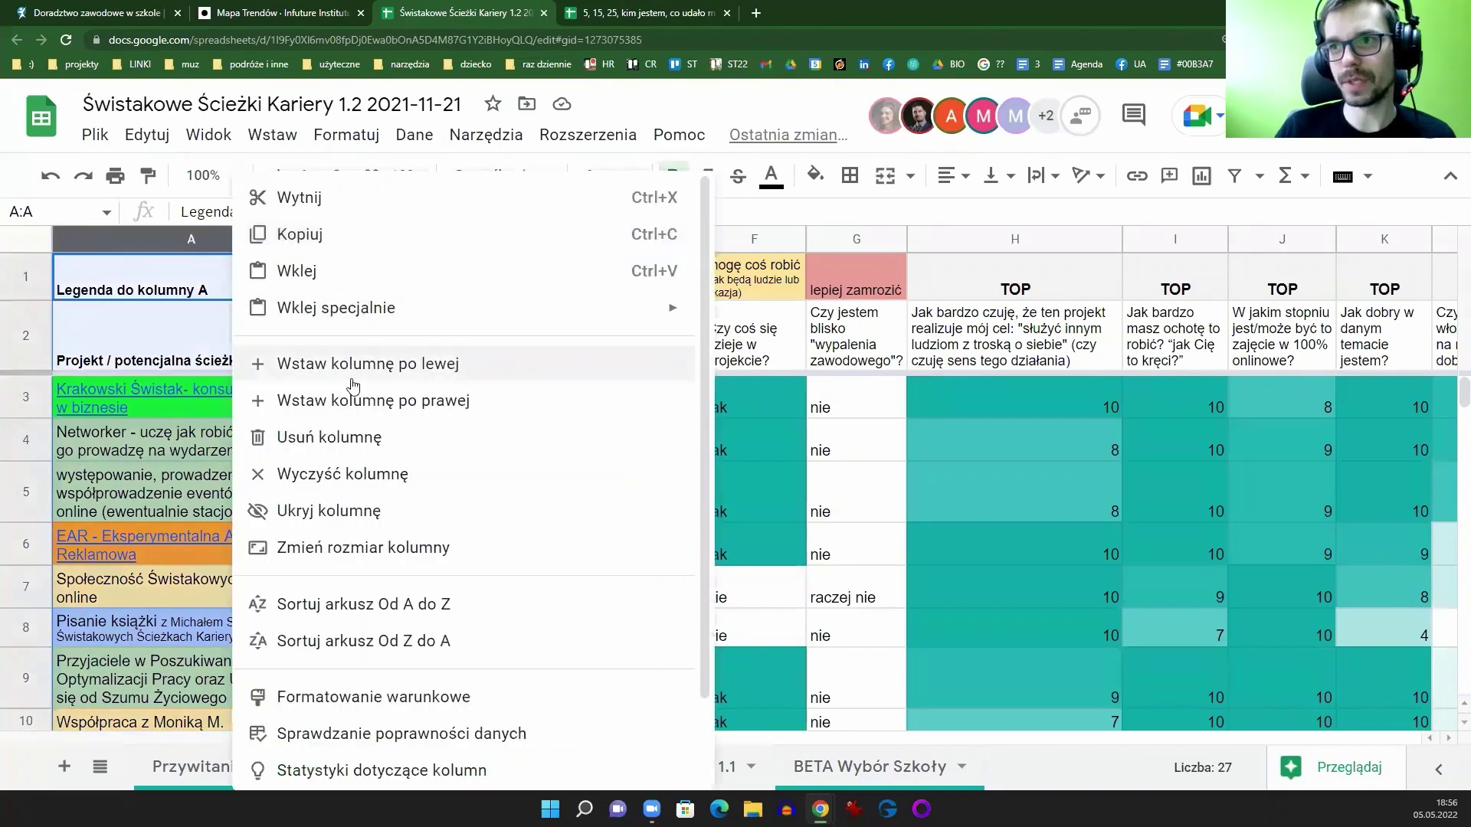
{"action": "left_click", "coordinate": [348, 400]}
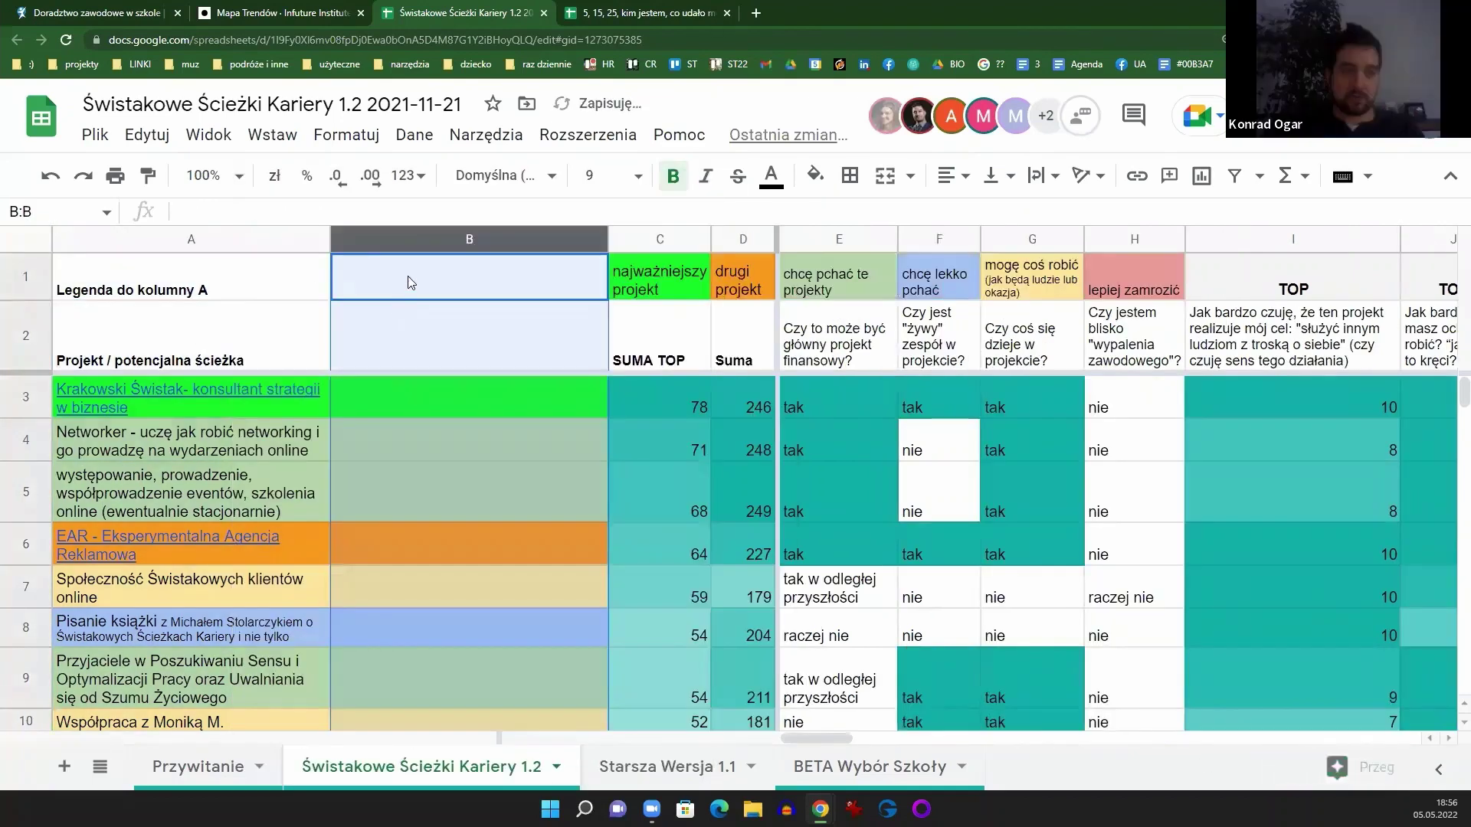
{"action": "left_click", "coordinate": [410, 283]}
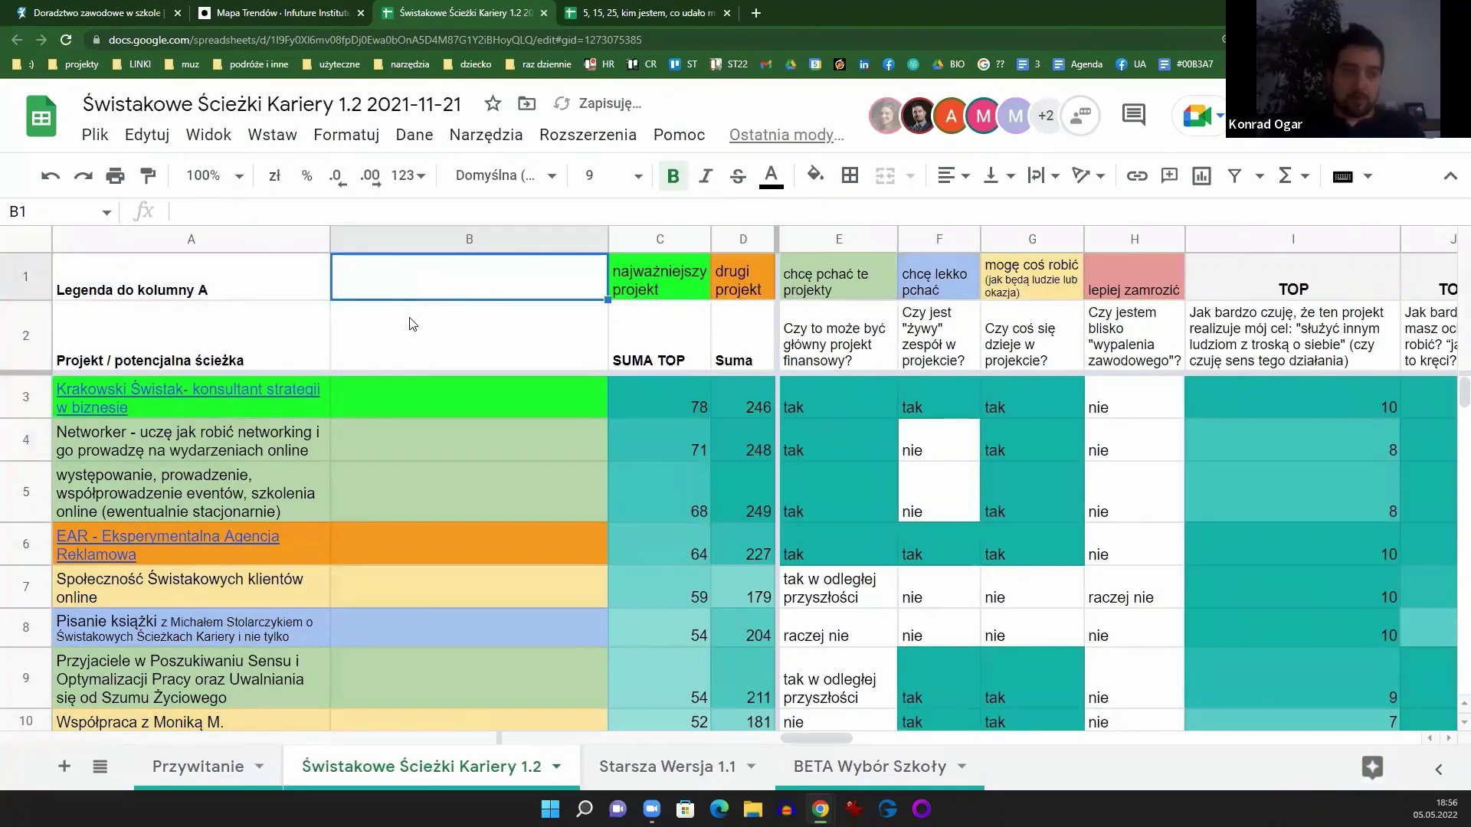
{"action": "type", "text": "ocena"}
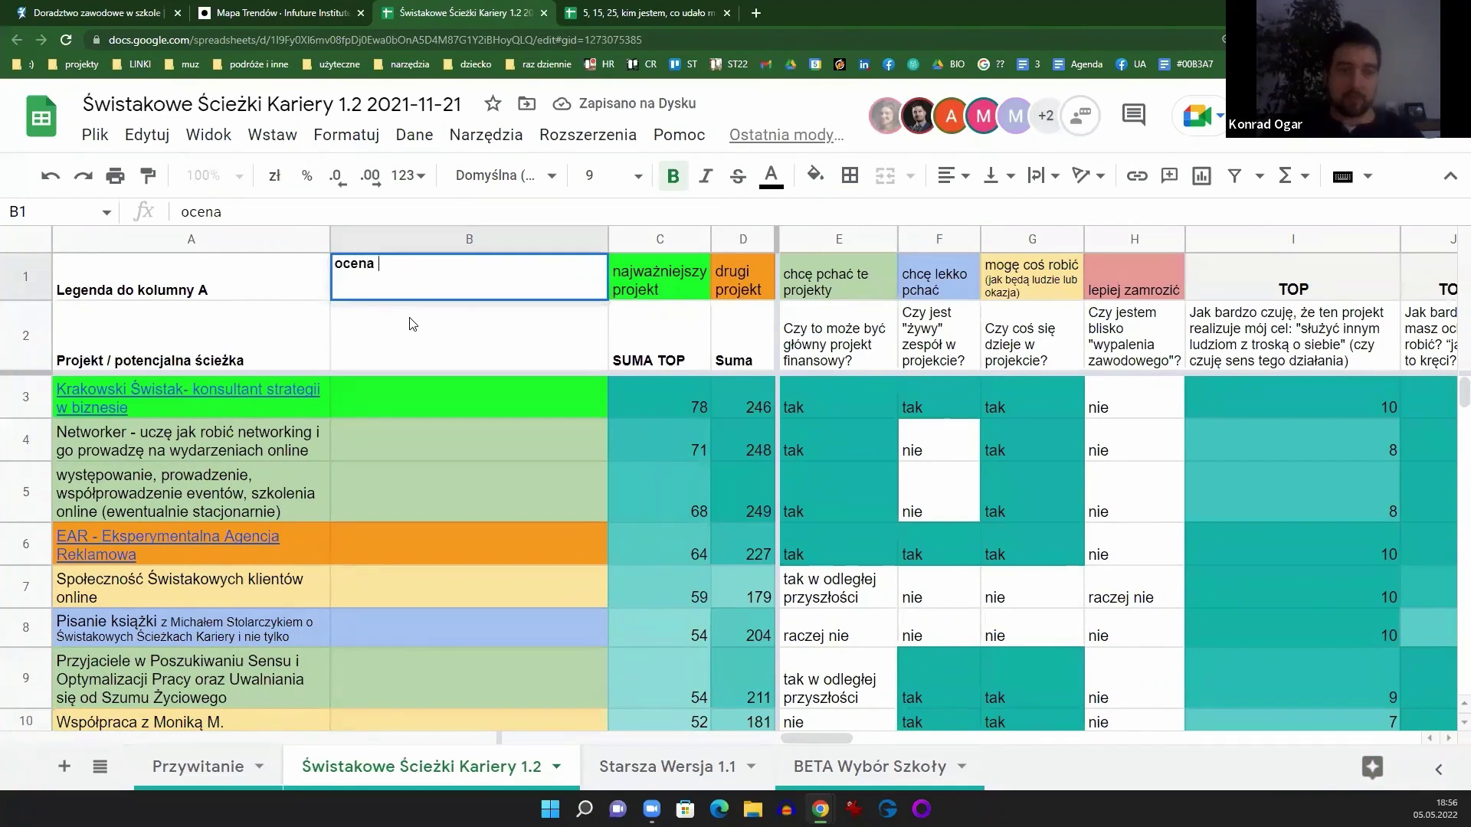
{"action": "type", "text": " własna"}
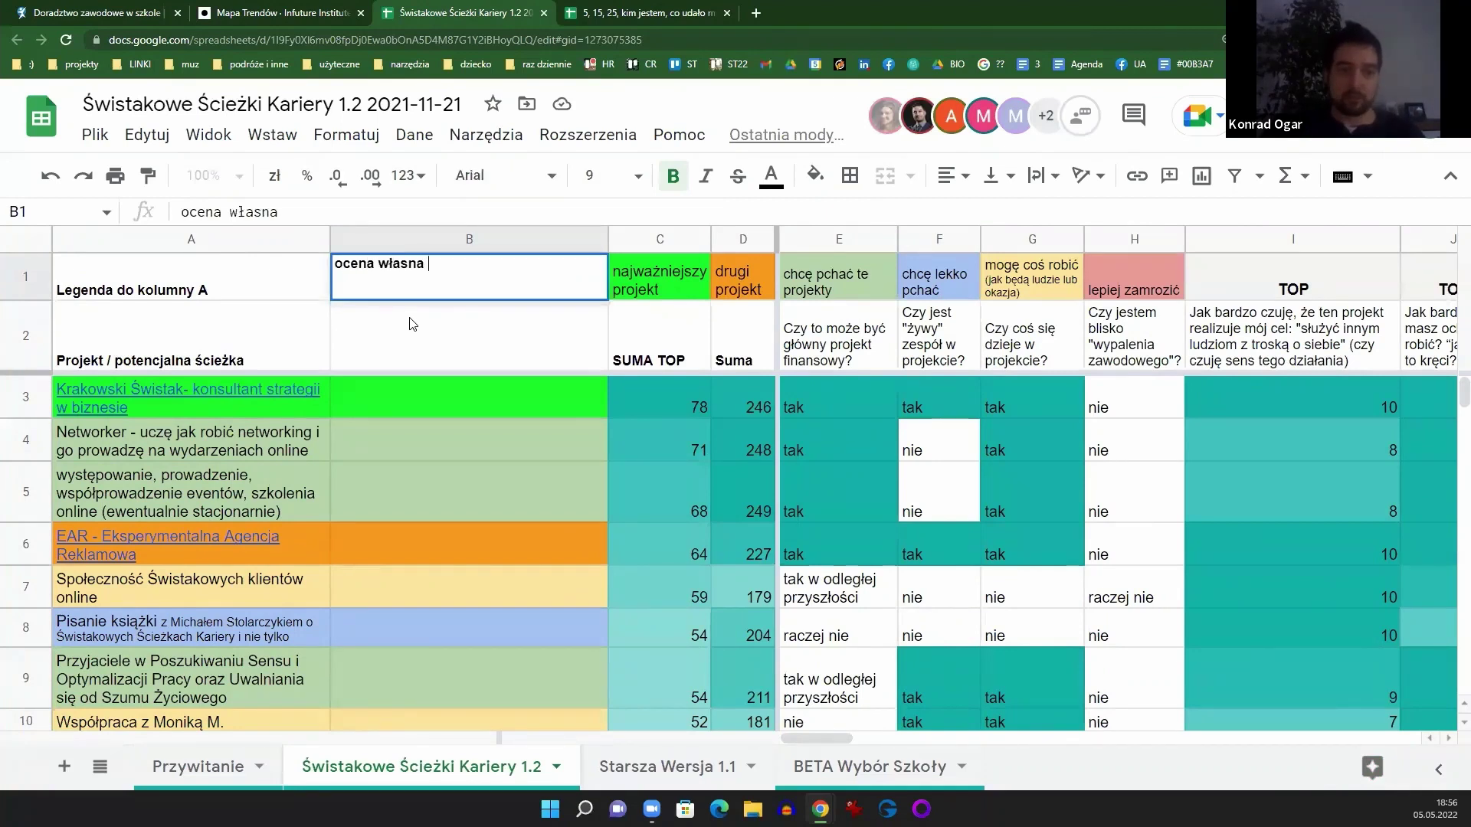
{"action": "type", "text": " projektu"}
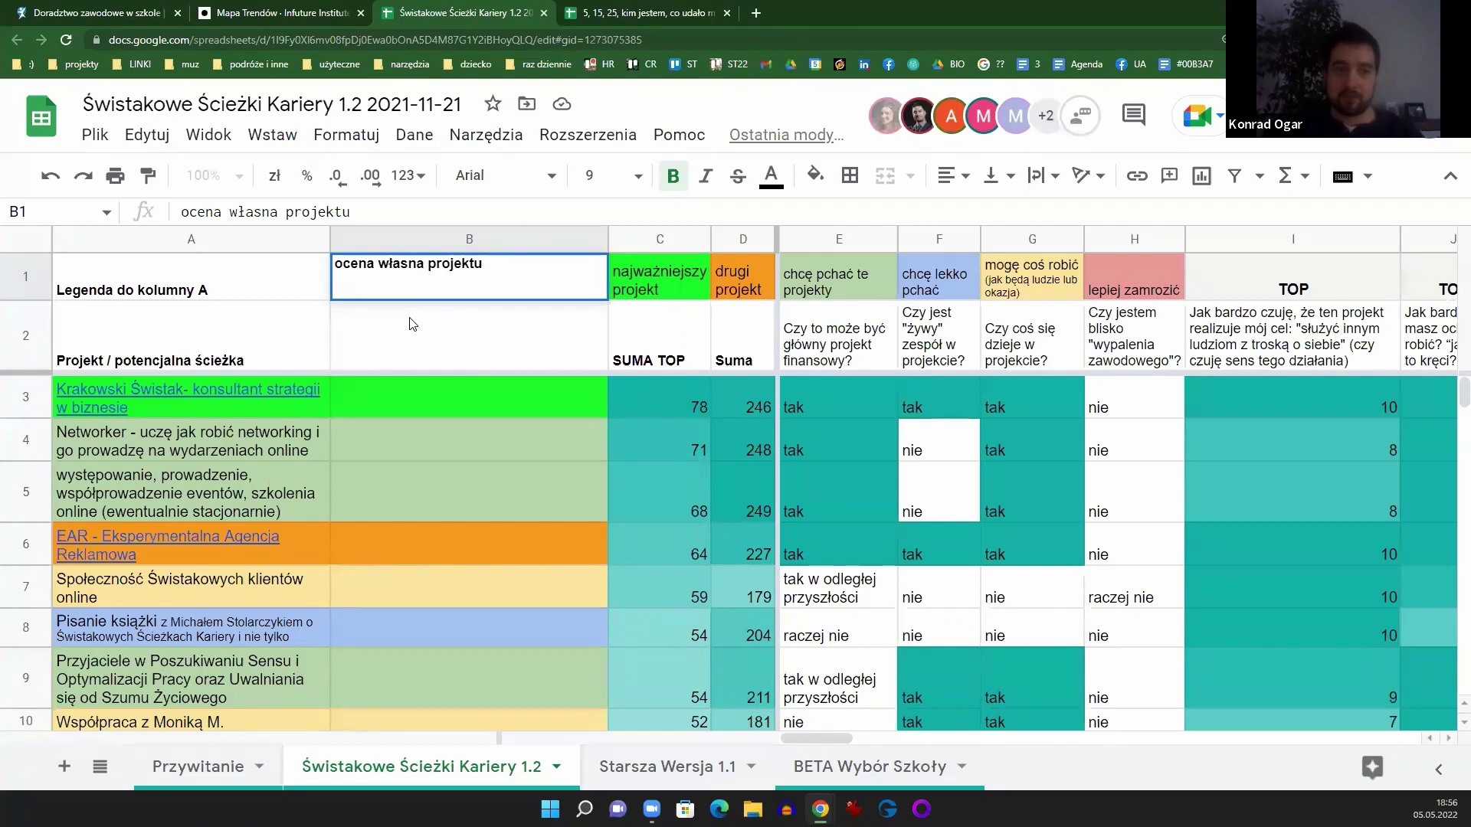
{"action": "key", "text": "Return"}
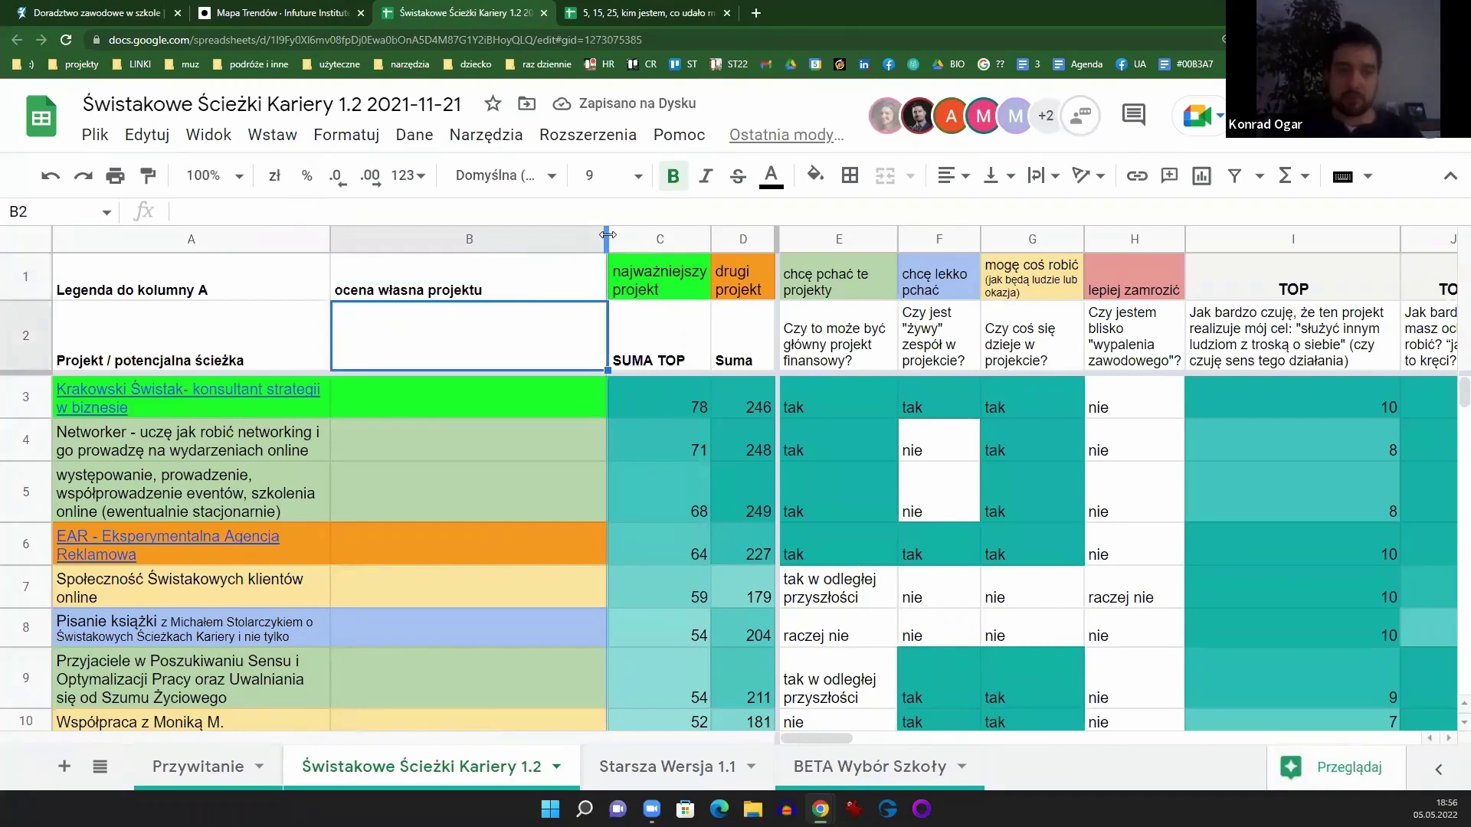
{"action": "left_click_drag", "start_coordinate": [608, 235], "coordinate": [439, 239]}
{"action": "left_click", "coordinate": [438, 239]}
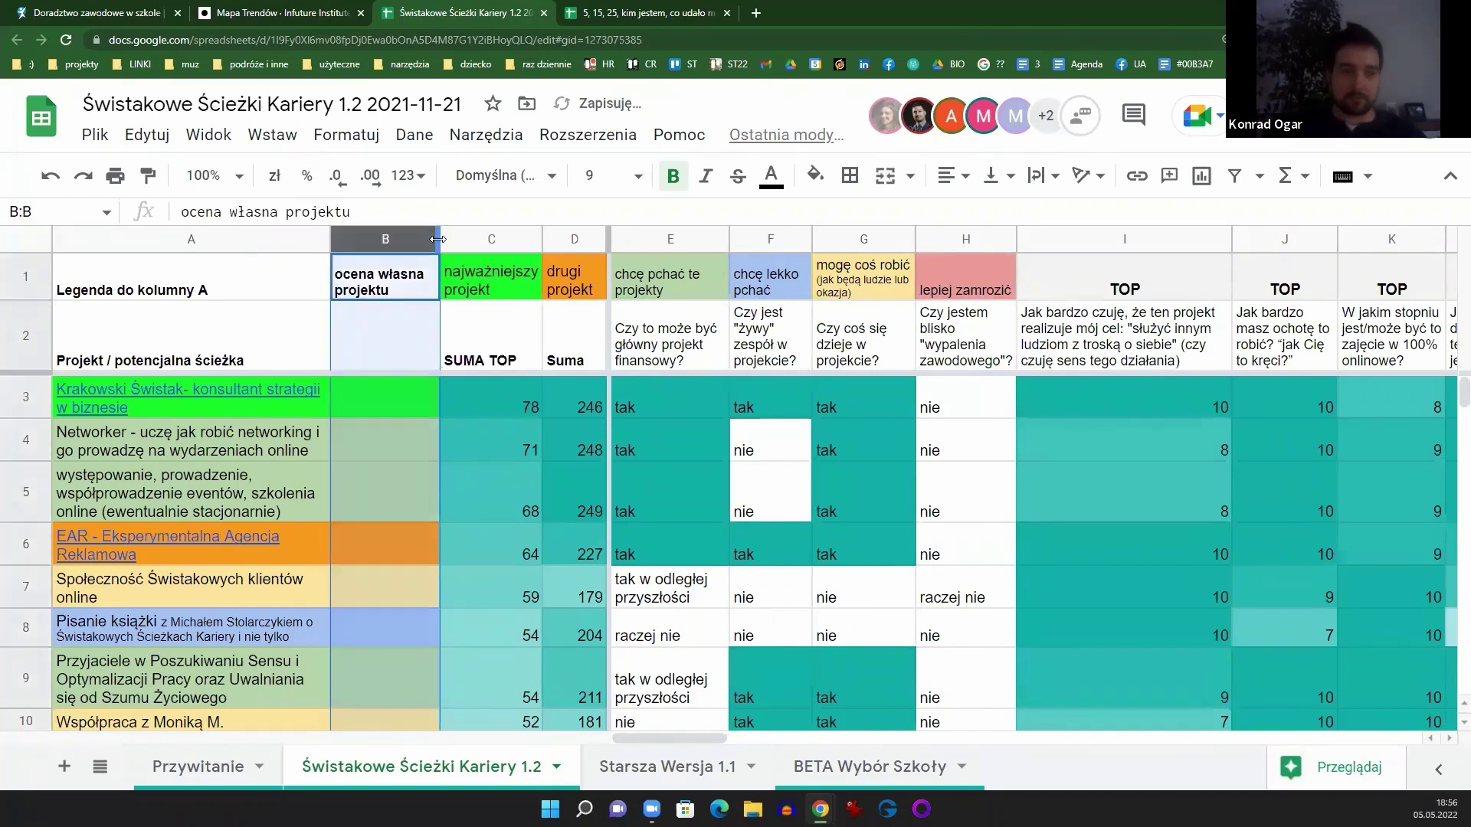
{"action": "left_click", "coordinate": [399, 308]}
{"action": "left_click", "coordinate": [397, 282]}
{"action": "left_click_drag", "start_coordinate": [439, 300], "coordinate": [382, 351]}
{"action": "left_click_drag", "start_coordinate": [439, 240], "coordinate": [427, 241]}
Step: Rank the first project 1 in B3 and the EAR project 2 in B6
{"action": "left_click", "coordinate": [405, 413]}
{"action": "type", "text": "1"}
{"action": "left_click", "coordinate": [361, 532]}
{"action": "type", "text": "2"}
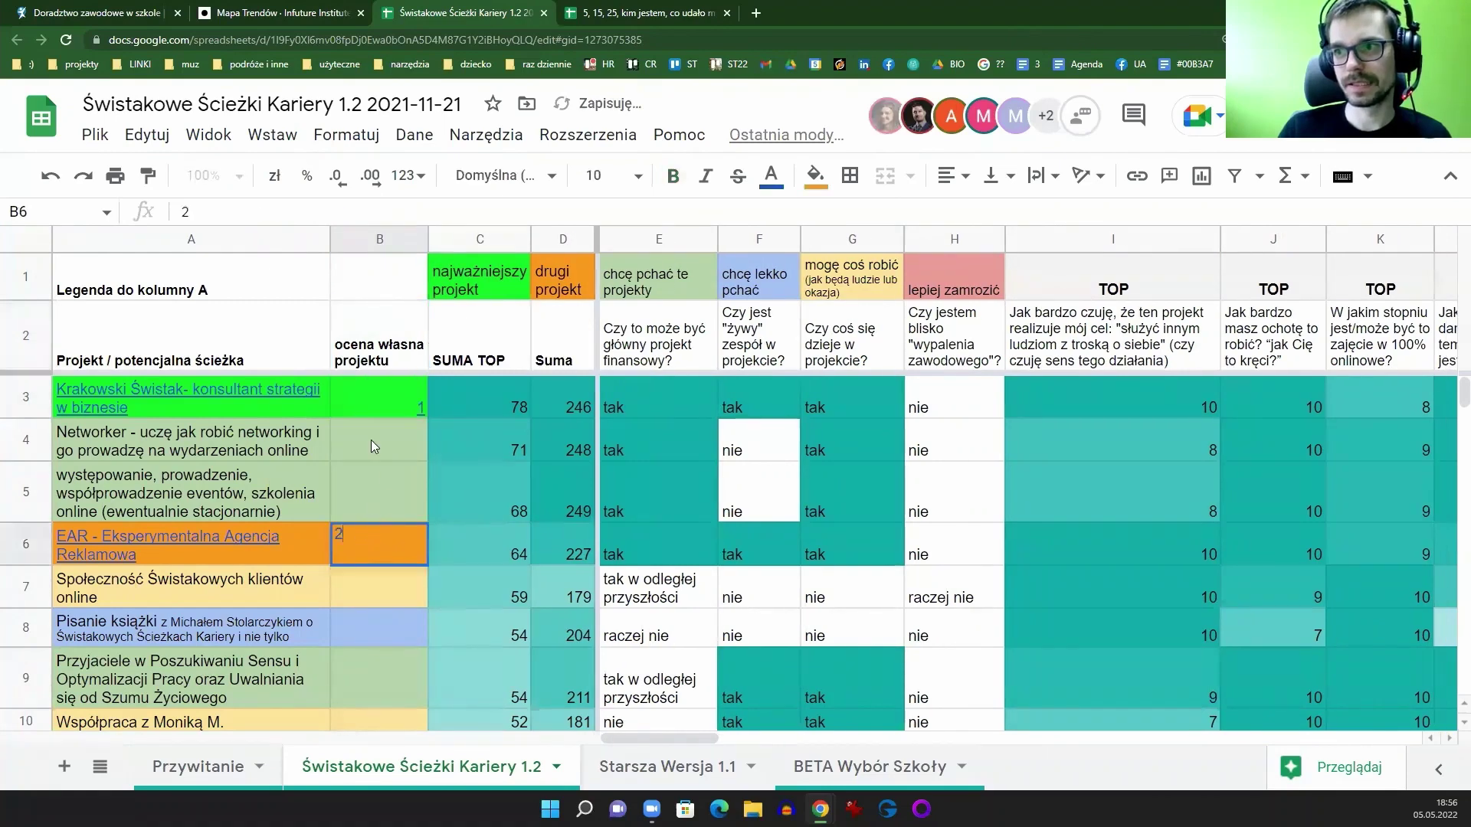
{"action": "left_click", "coordinate": [371, 442]}
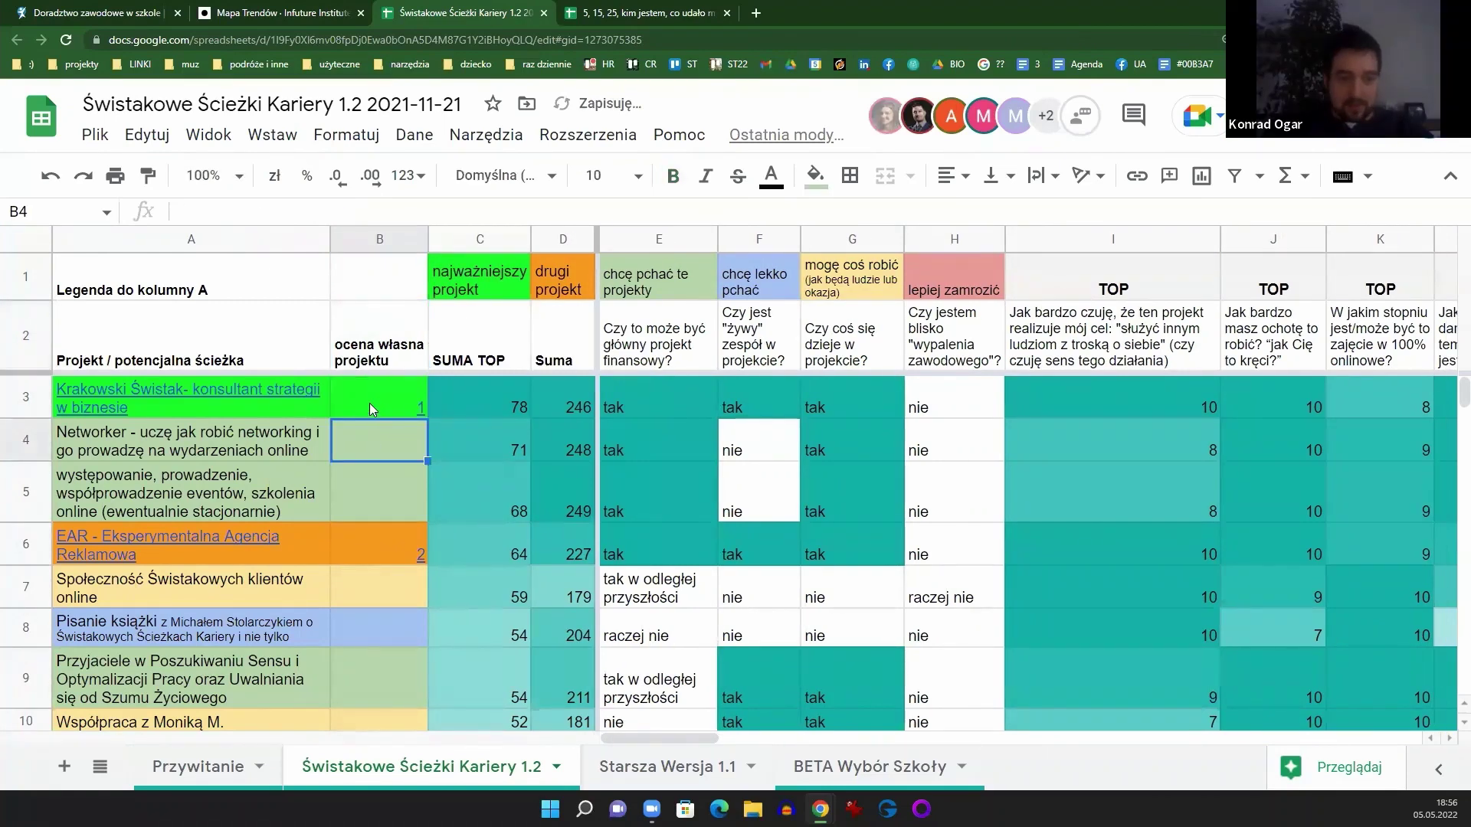
Step: Set the fill colour of B3:B27 to none, removing the red and blue colouring
{"action": "left_click_drag", "start_coordinate": [369, 404], "coordinate": [367, 599]}
{"action": "scroll", "coordinate": [377, 495], "scroll_direction": "down", "scroll_amount": 1}
{"action": "scroll", "coordinate": [378, 497], "scroll_direction": "down", "scroll_amount": 6}
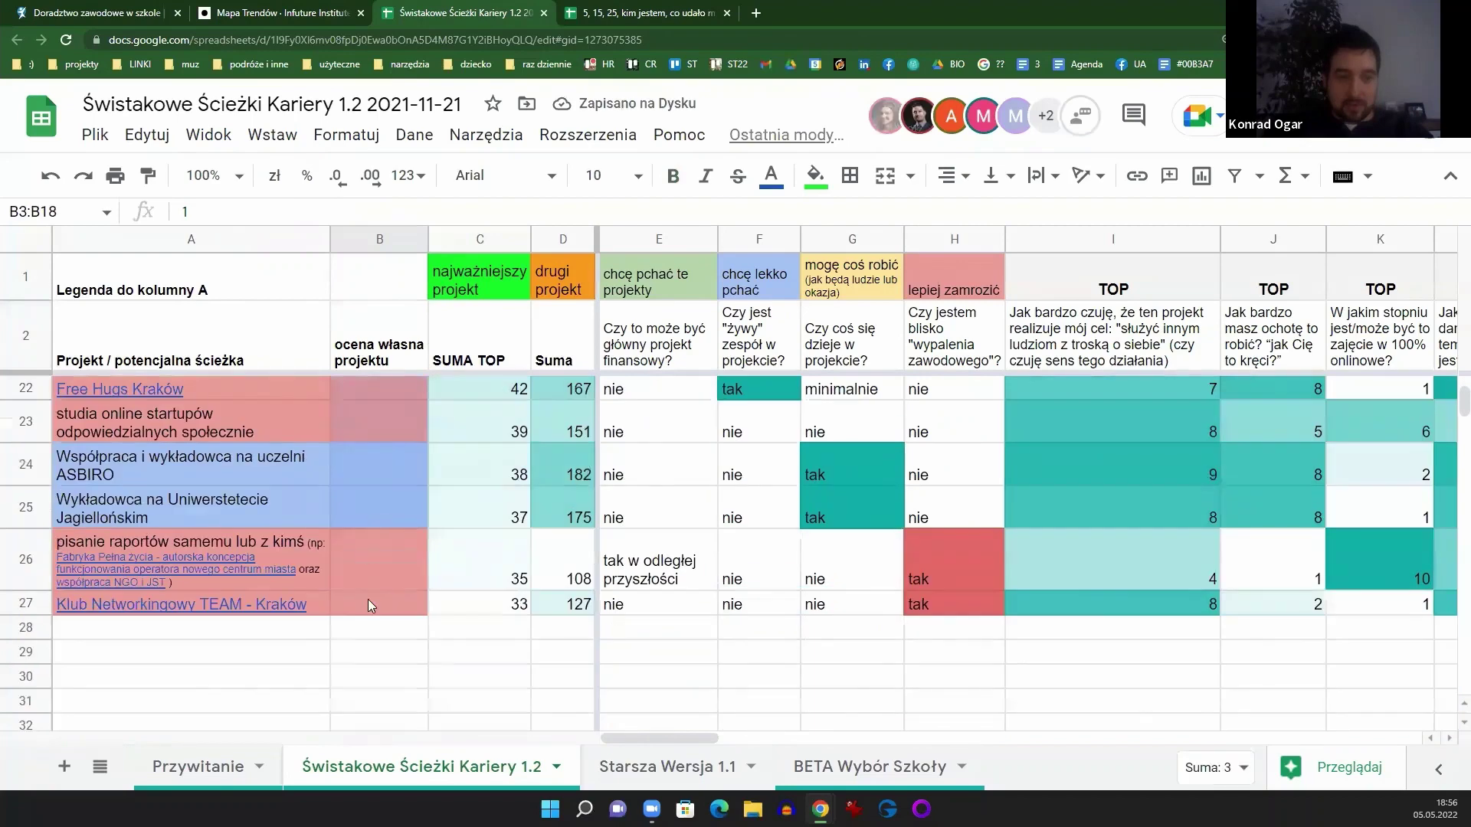
{"action": "left_click", "coordinate": [829, 187]}
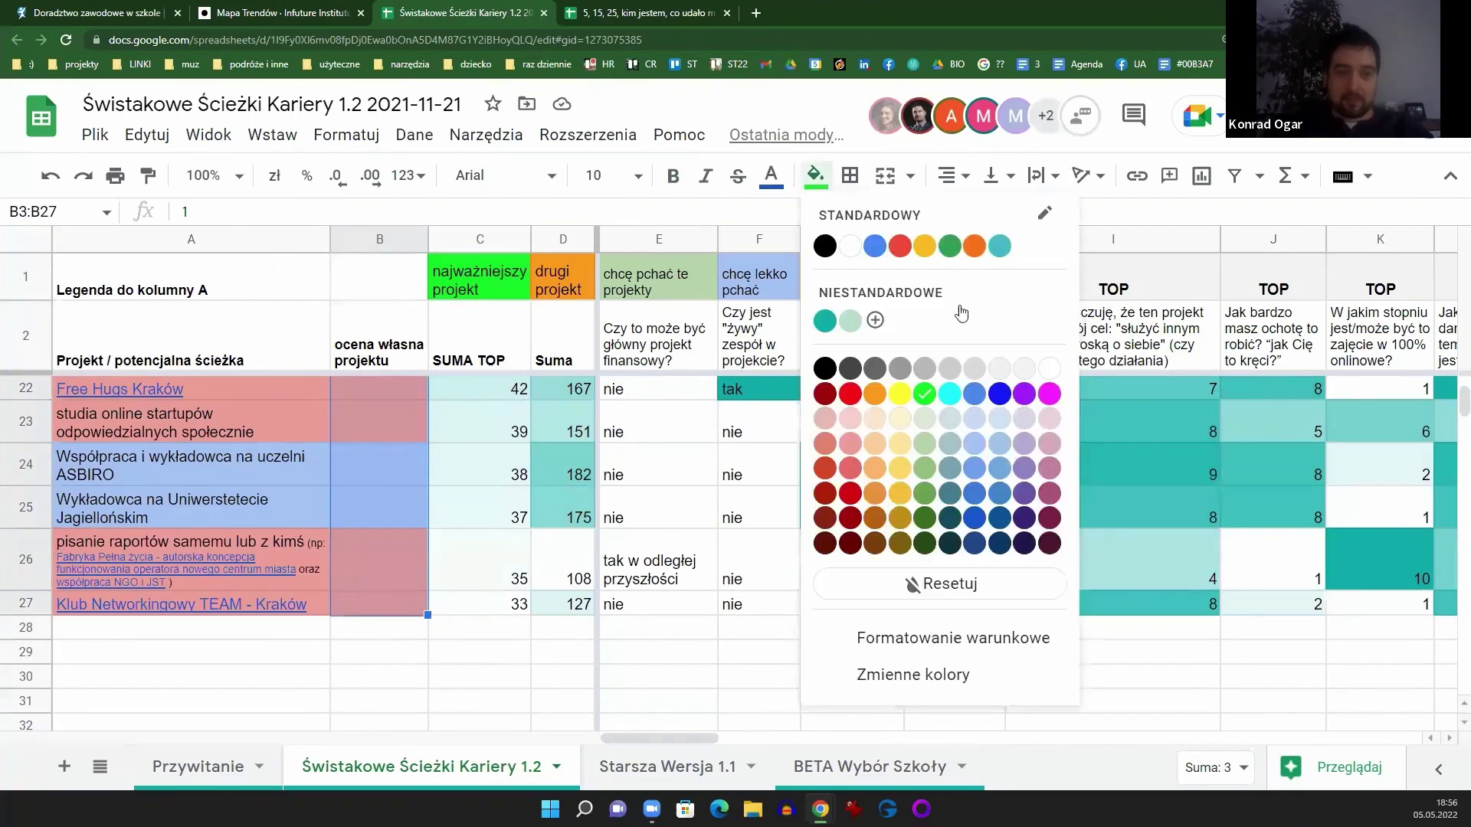
{"action": "left_click", "coordinate": [1028, 374]}
{"action": "scroll", "coordinate": [361, 529], "scroll_direction": "up", "scroll_amount": 3}
{"action": "scroll", "coordinate": [362, 528], "scroll_direction": "up", "scroll_amount": 5}
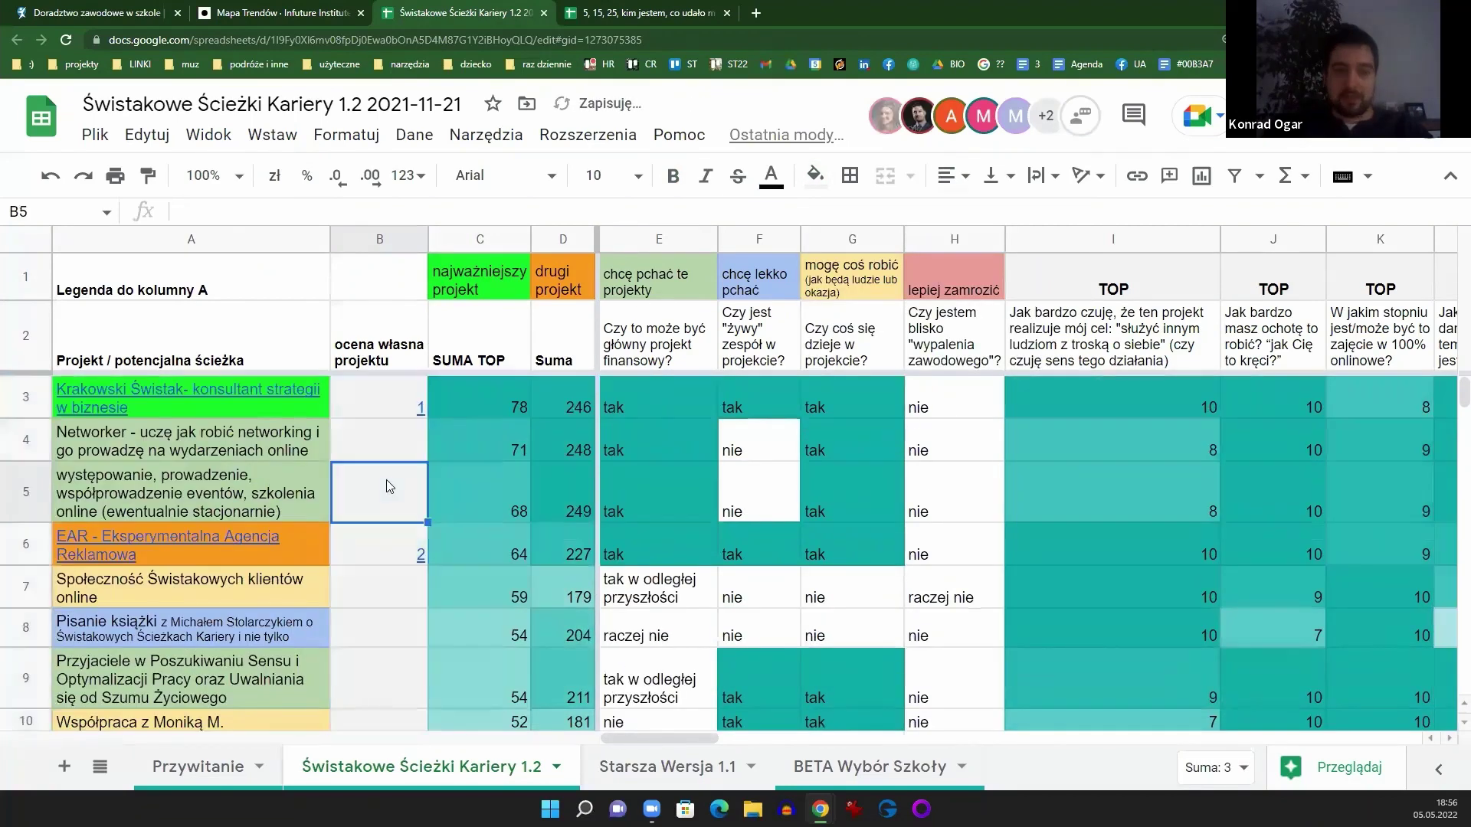
Step: Clear all remaining formatting from B3:B27 with Formatuj > Wyczyść formatowanie
{"action": "left_click_drag", "start_coordinate": [377, 504], "coordinate": [407, 459]}
{"action": "scroll", "coordinate": [388, 636], "scroll_direction": "down", "scroll_amount": 1}
{"action": "scroll", "coordinate": [388, 636], "scroll_direction": "down", "scroll_amount": 7}
{"action": "left_click", "coordinate": [414, 135]}
{"action": "mouse_move", "coordinate": [346, 135]}
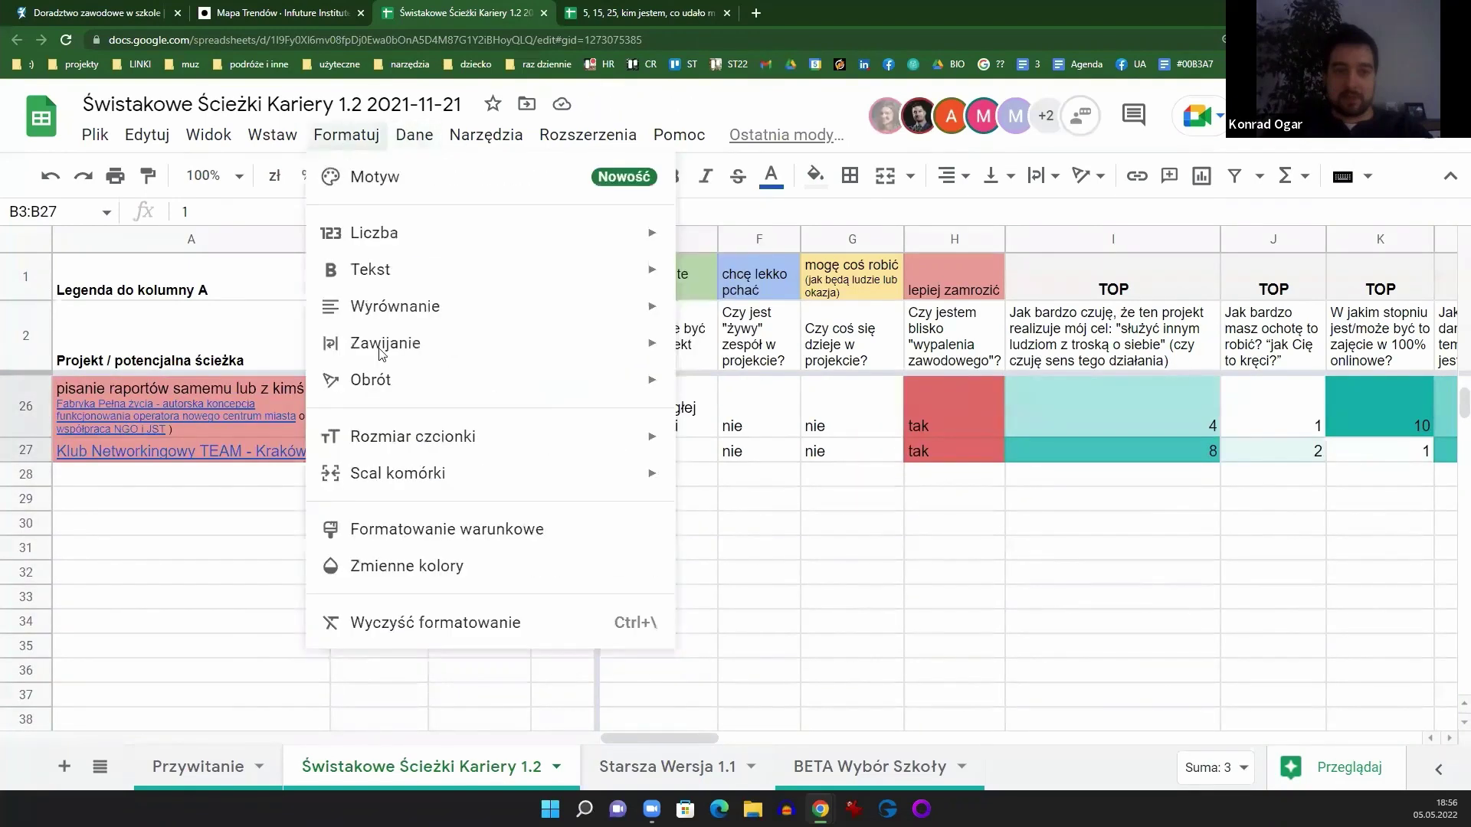
{"action": "left_click", "coordinate": [393, 630]}
{"action": "scroll", "coordinate": [394, 632], "scroll_direction": "up", "scroll_amount": 8}
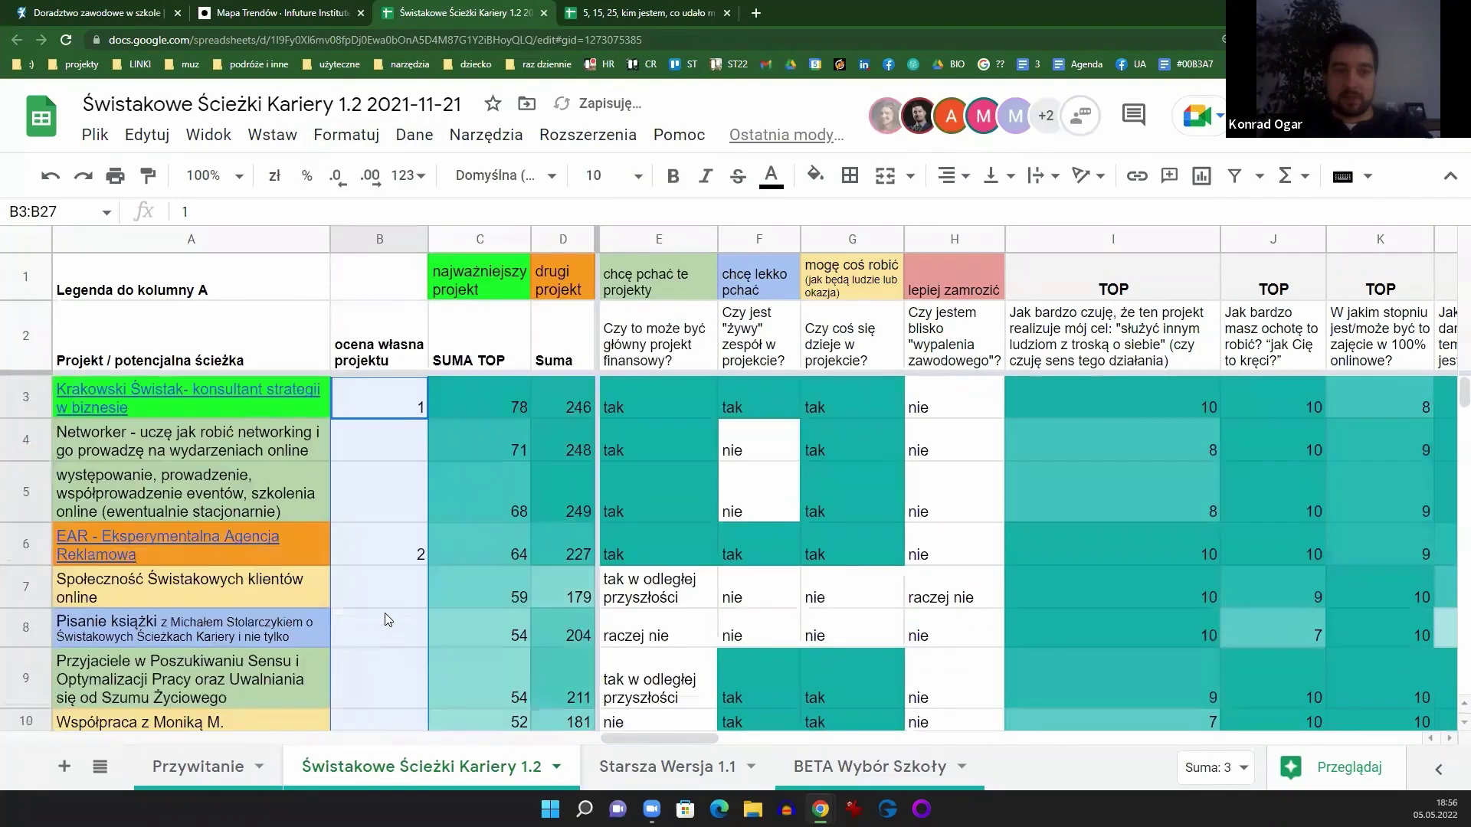
{"action": "left_click", "coordinate": [397, 465]}
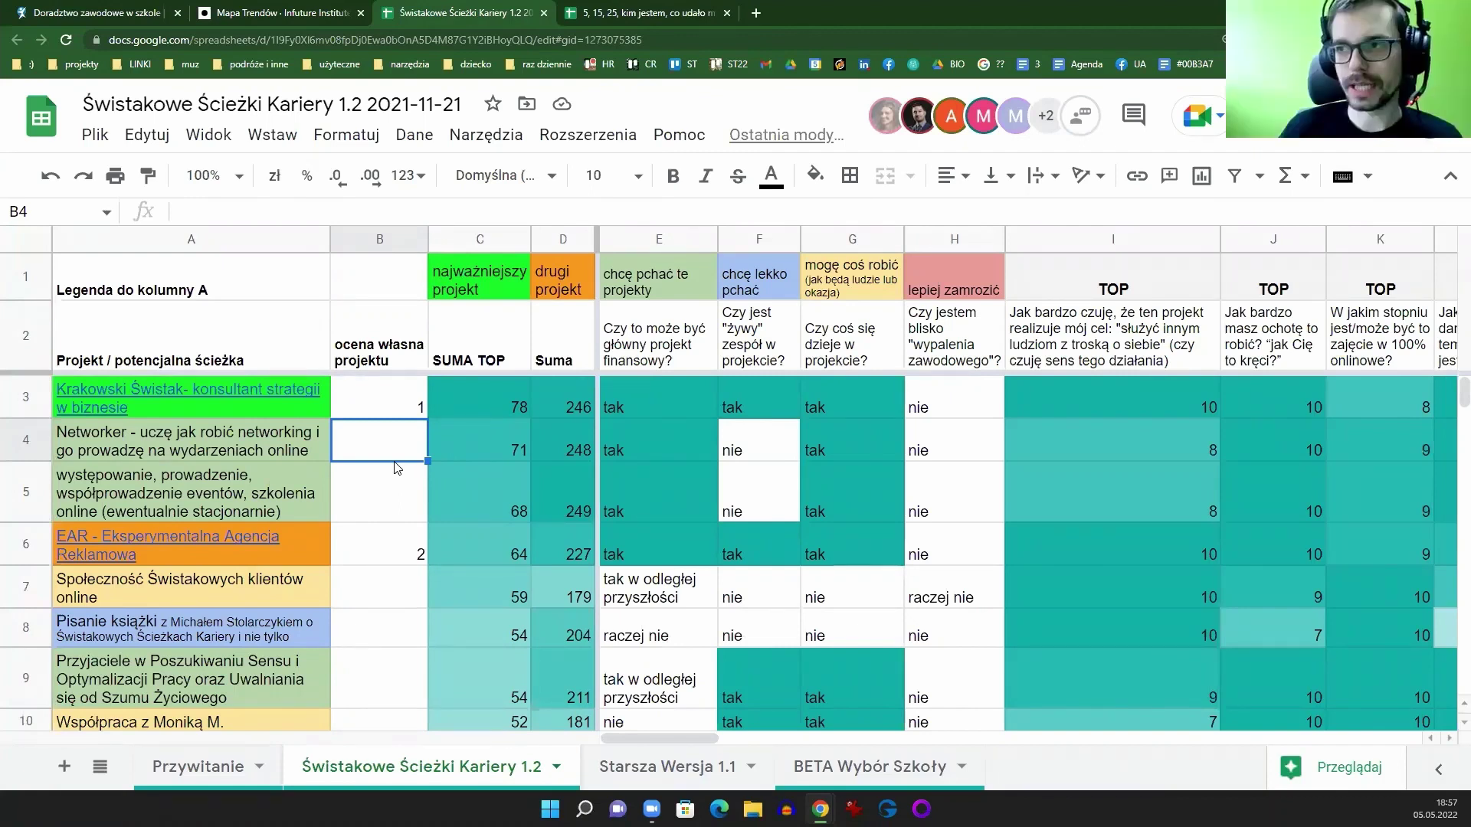
{"action": "left_click", "coordinate": [509, 331]}
{"action": "left_click", "coordinate": [480, 242]}
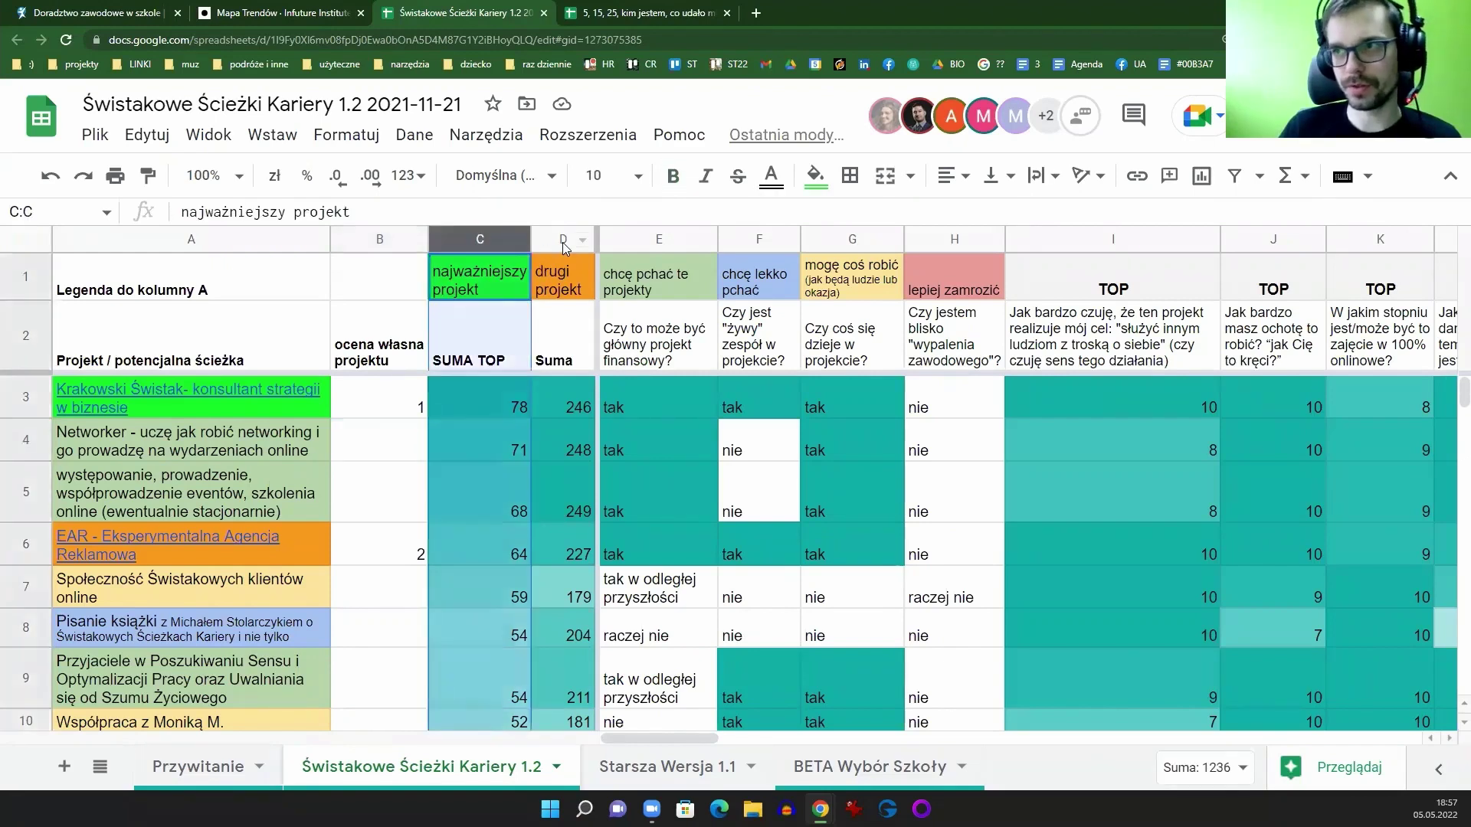
{"action": "left_click", "coordinate": [563, 242]}
{"action": "left_click", "coordinate": [490, 240]}
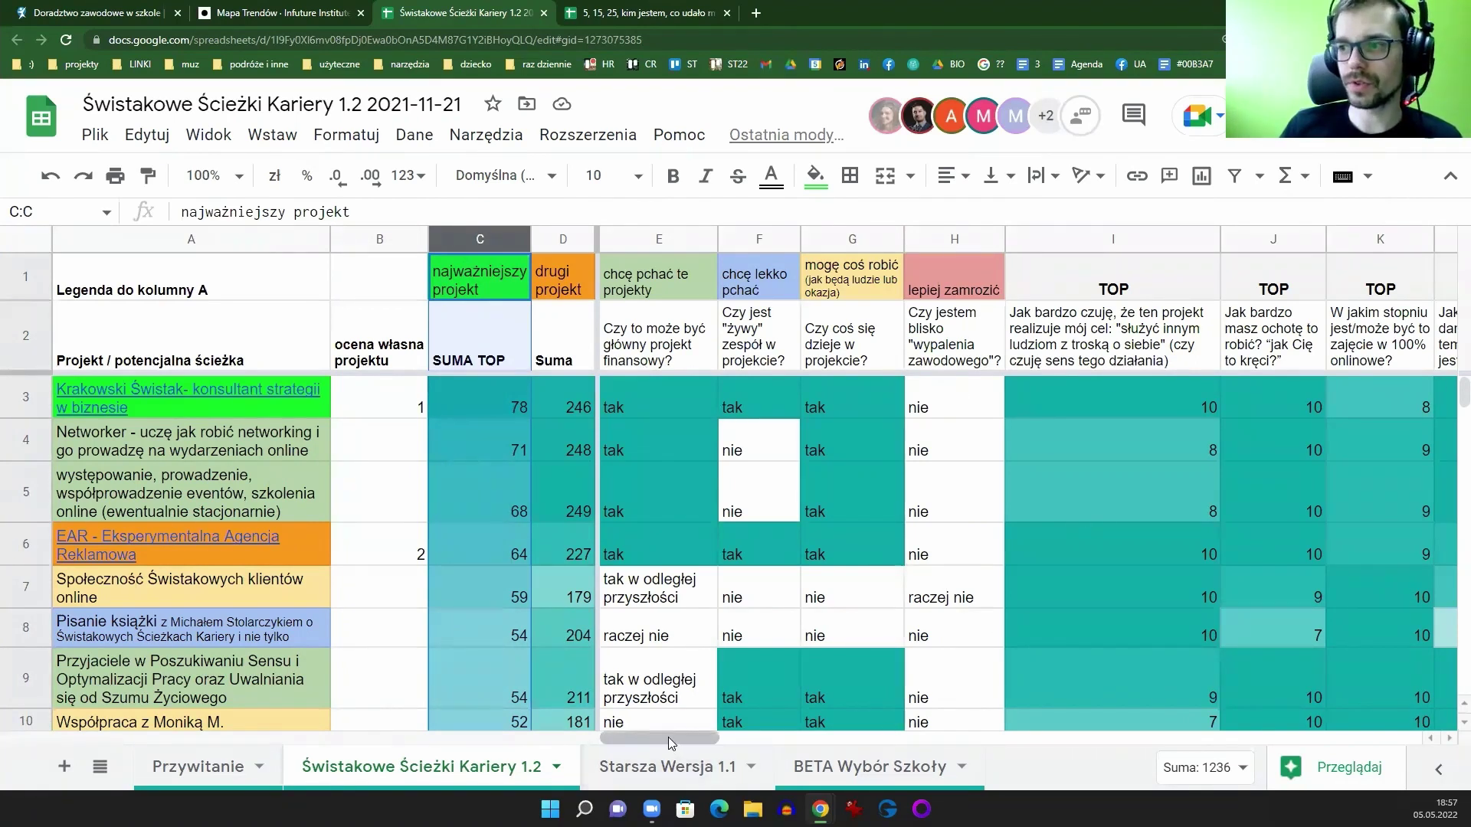
{"action": "left_click", "coordinate": [369, 476]}
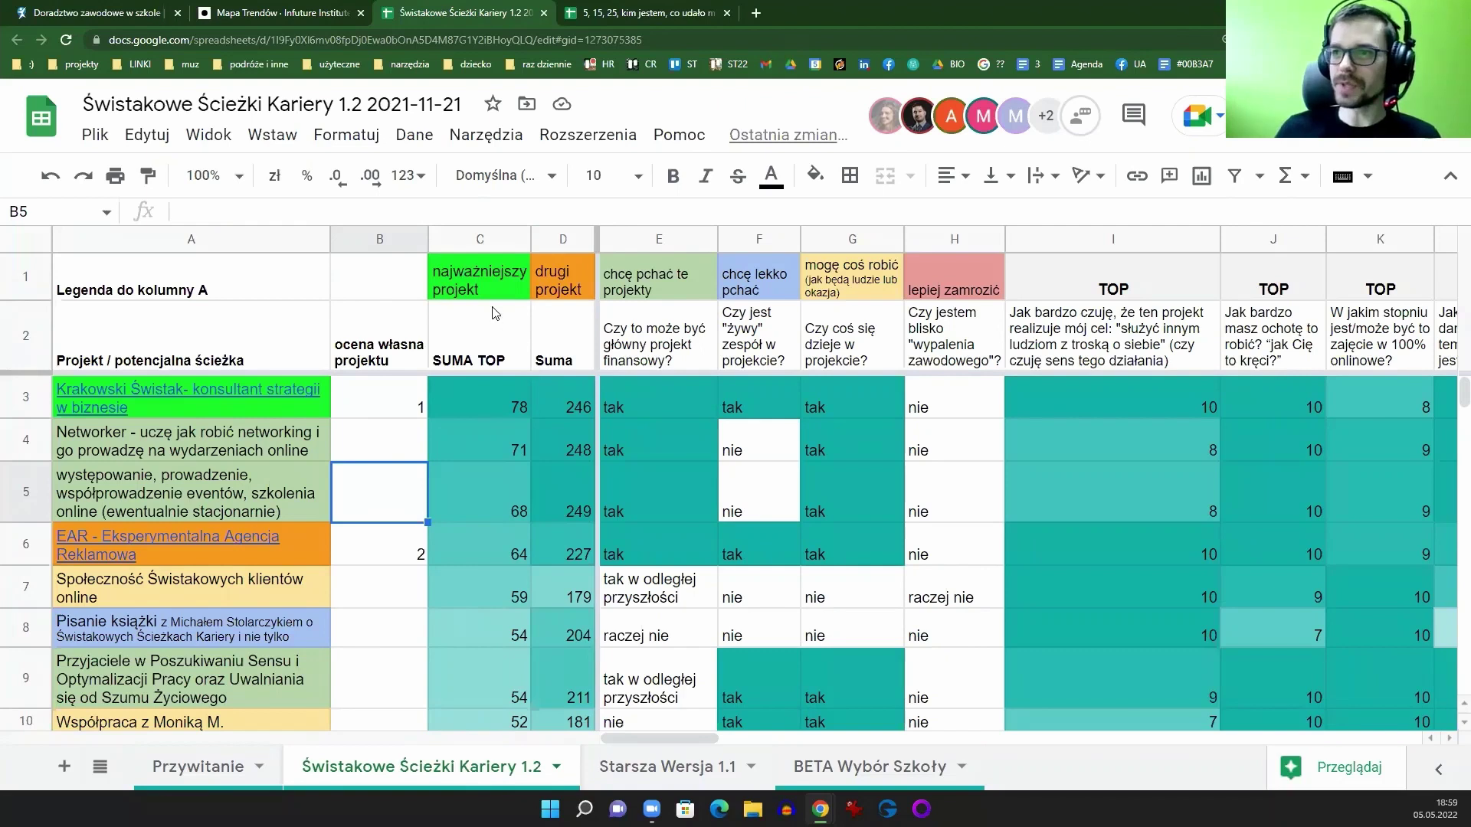
Step: Narrow column B and change the title's version number to 1.3
{"action": "left_click", "coordinate": [406, 335]}
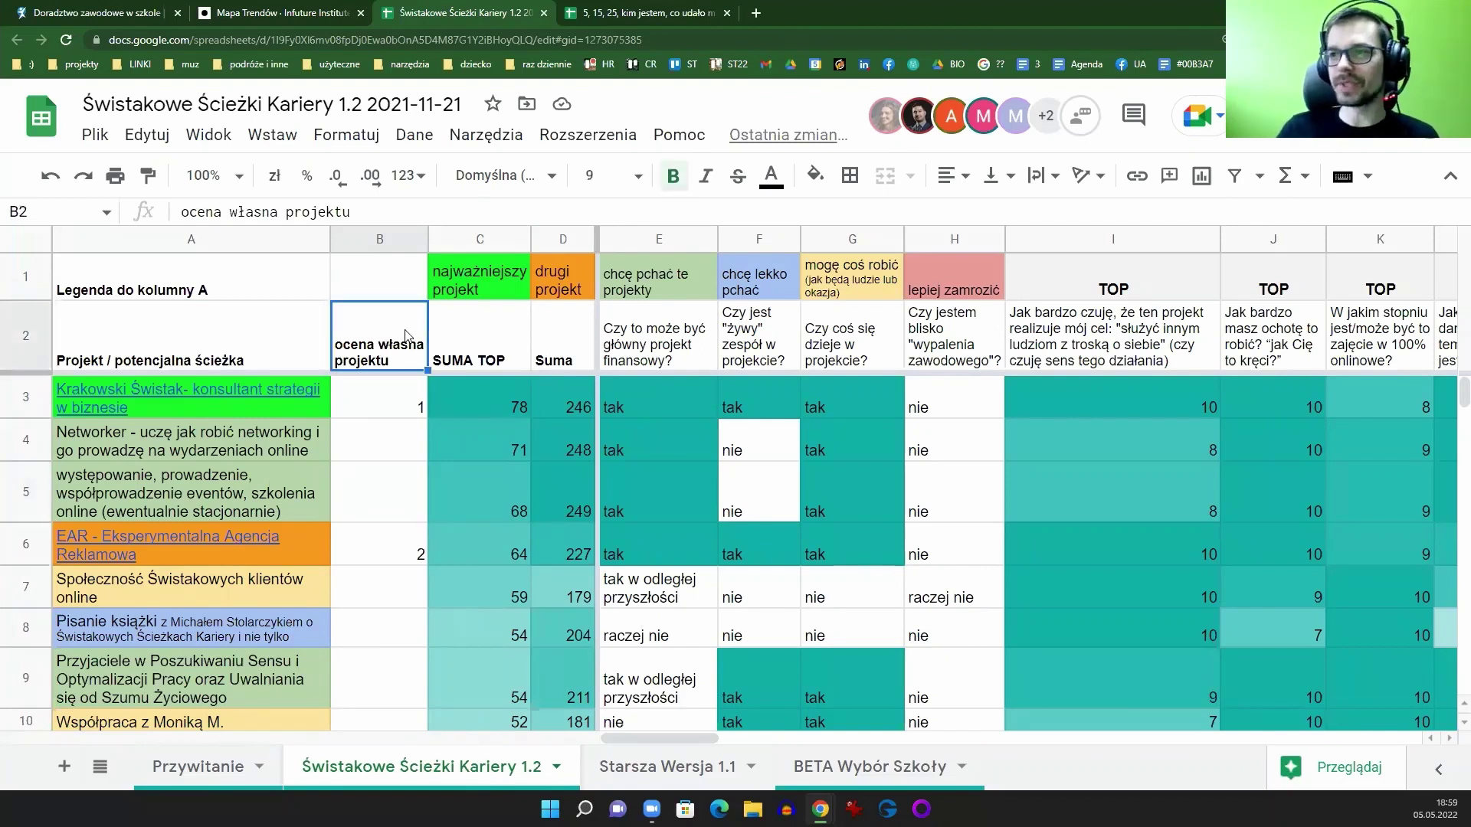
{"action": "left_click_drag", "start_coordinate": [427, 233], "coordinate": [396, 238]}
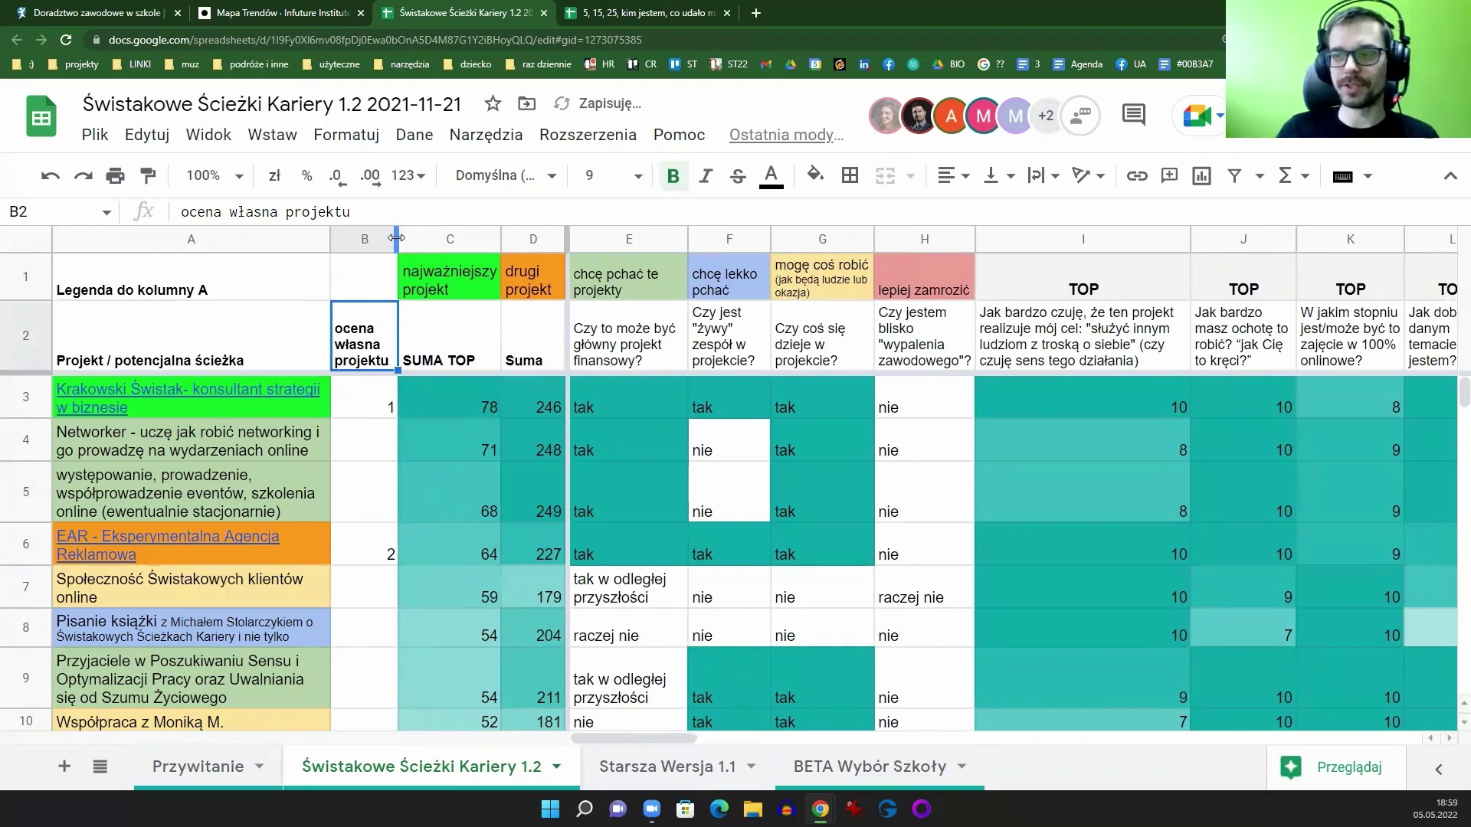
{"action": "left_click", "coordinate": [350, 105]}
{"action": "key", "text": "Delete"}
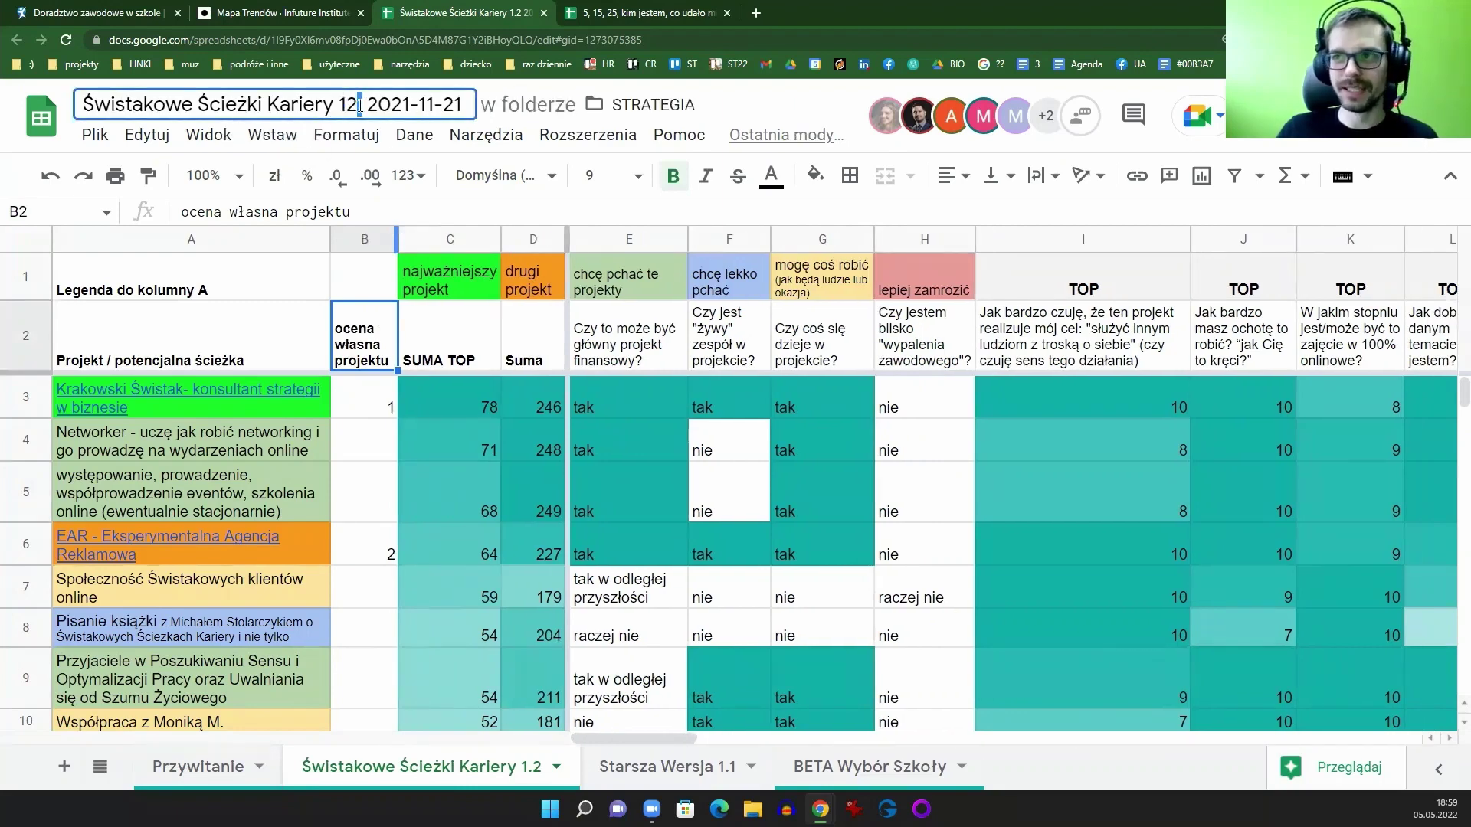
{"action": "key", "text": "Right"}
{"action": "type", "text": "."}
{"action": "type", "text": "."}
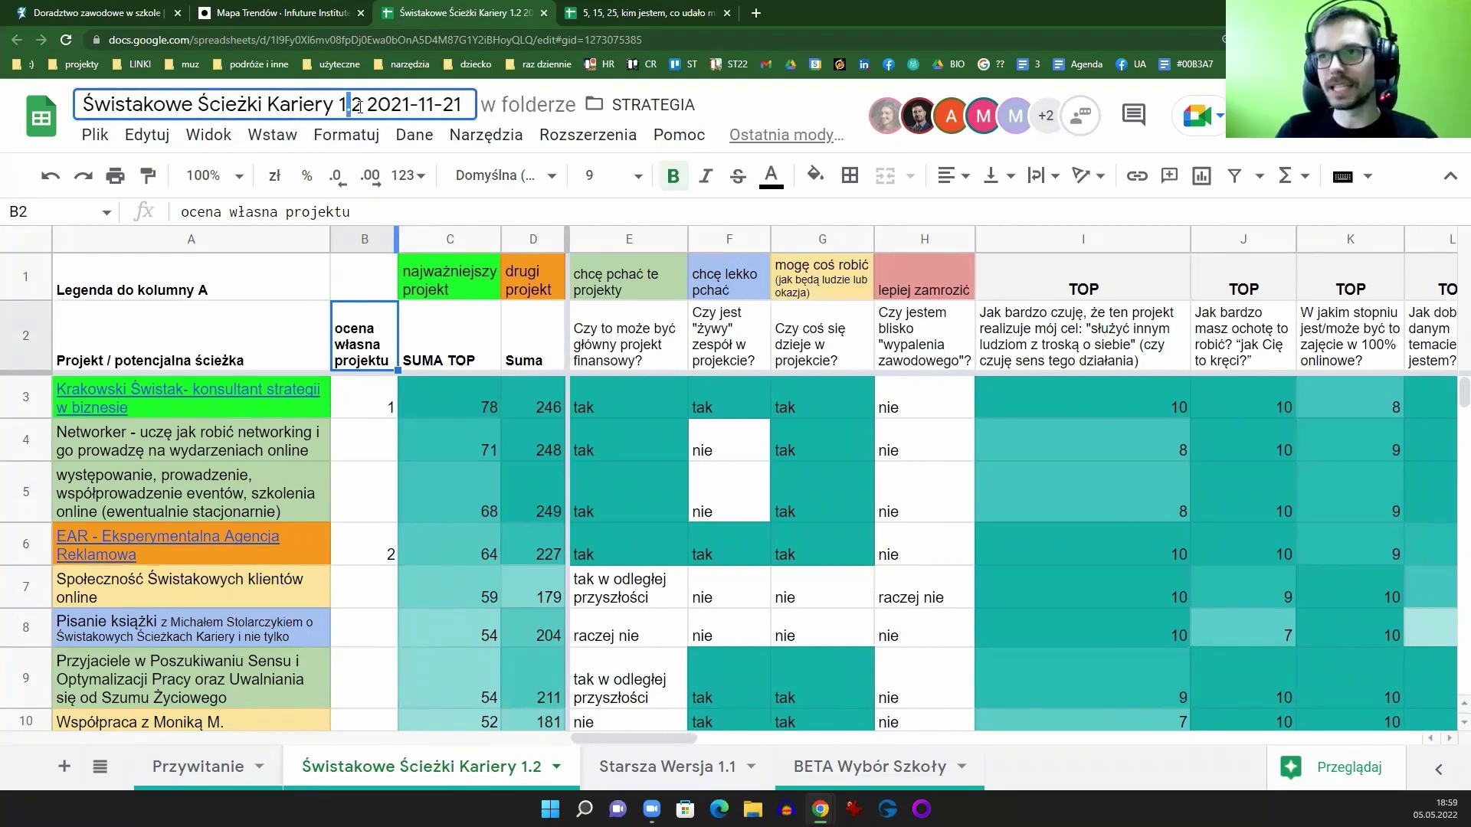
{"action": "left_click_drag", "start_coordinate": [360, 107], "coordinate": [356, 108]}
{"action": "type", "text": "3"}
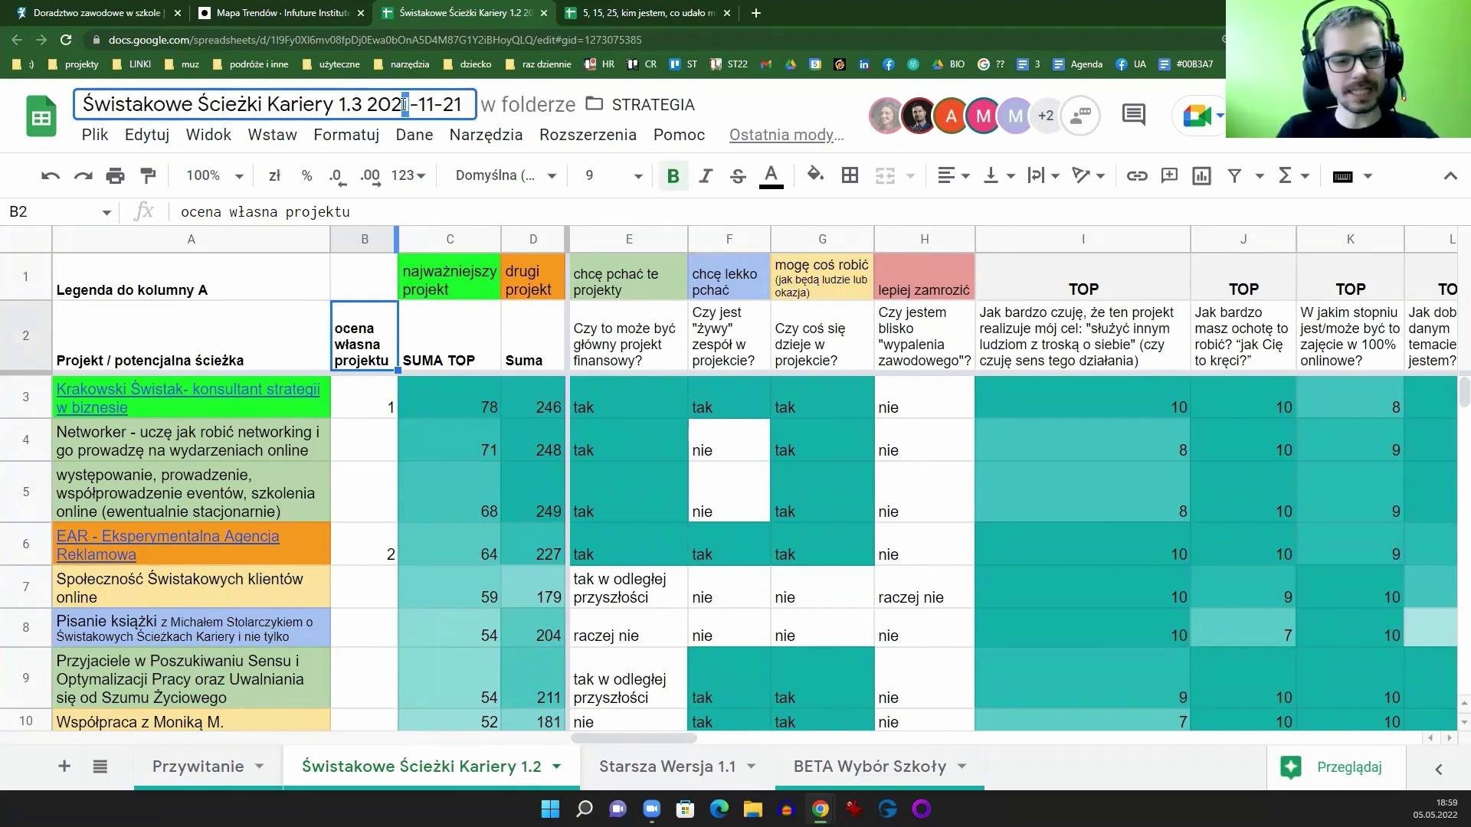
Step: Change the title's date to 2022-05-05 and confirm the new name
{"action": "left_click_drag", "start_coordinate": [404, 104], "coordinate": [512, 109]}
{"action": "type", "text": "2"}
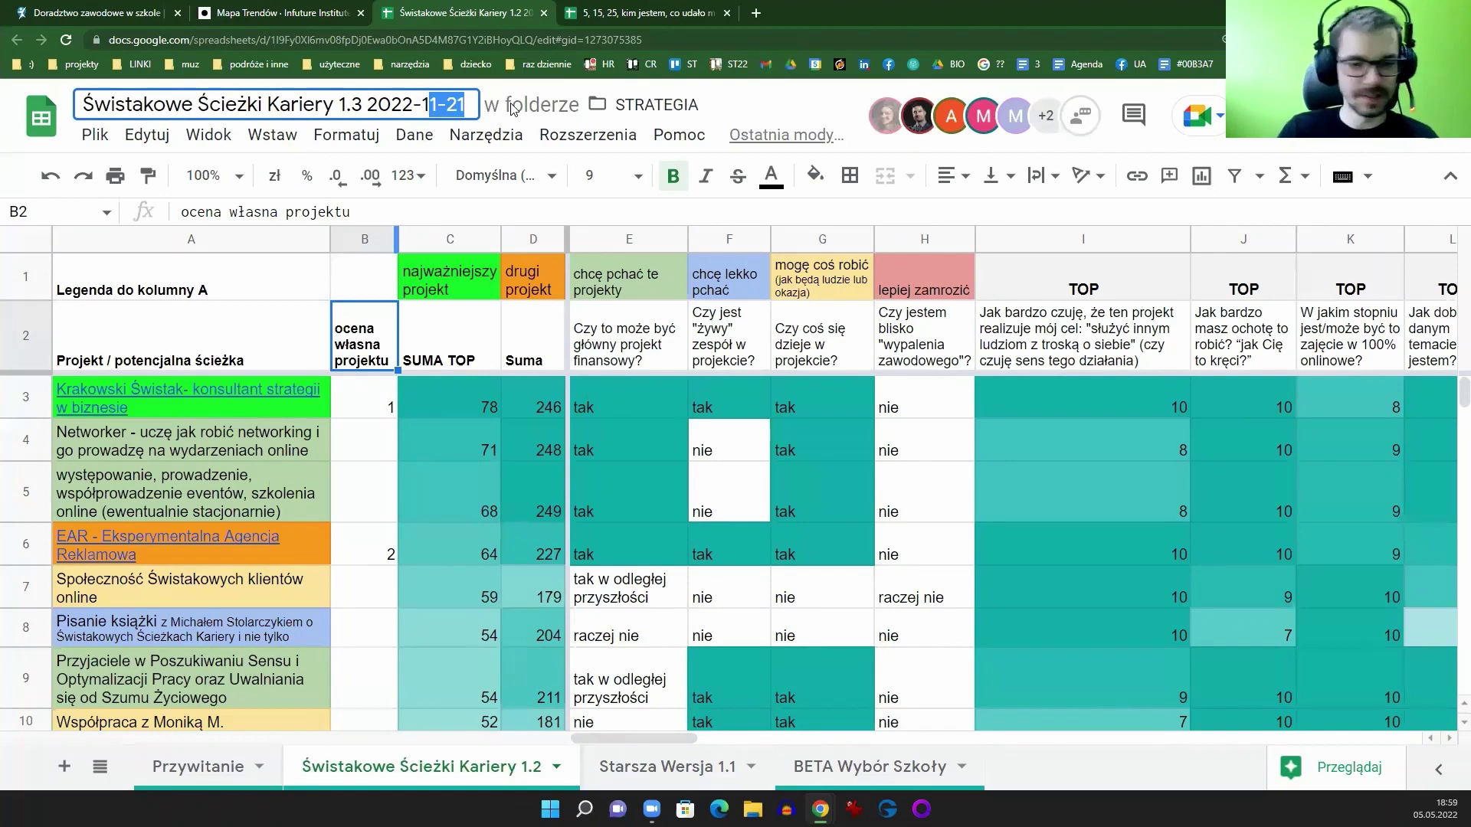
{"action": "key", "text": "BackSpace"}
{"action": "key", "text": "BackSpace"}
{"action": "type", "text": "0"}
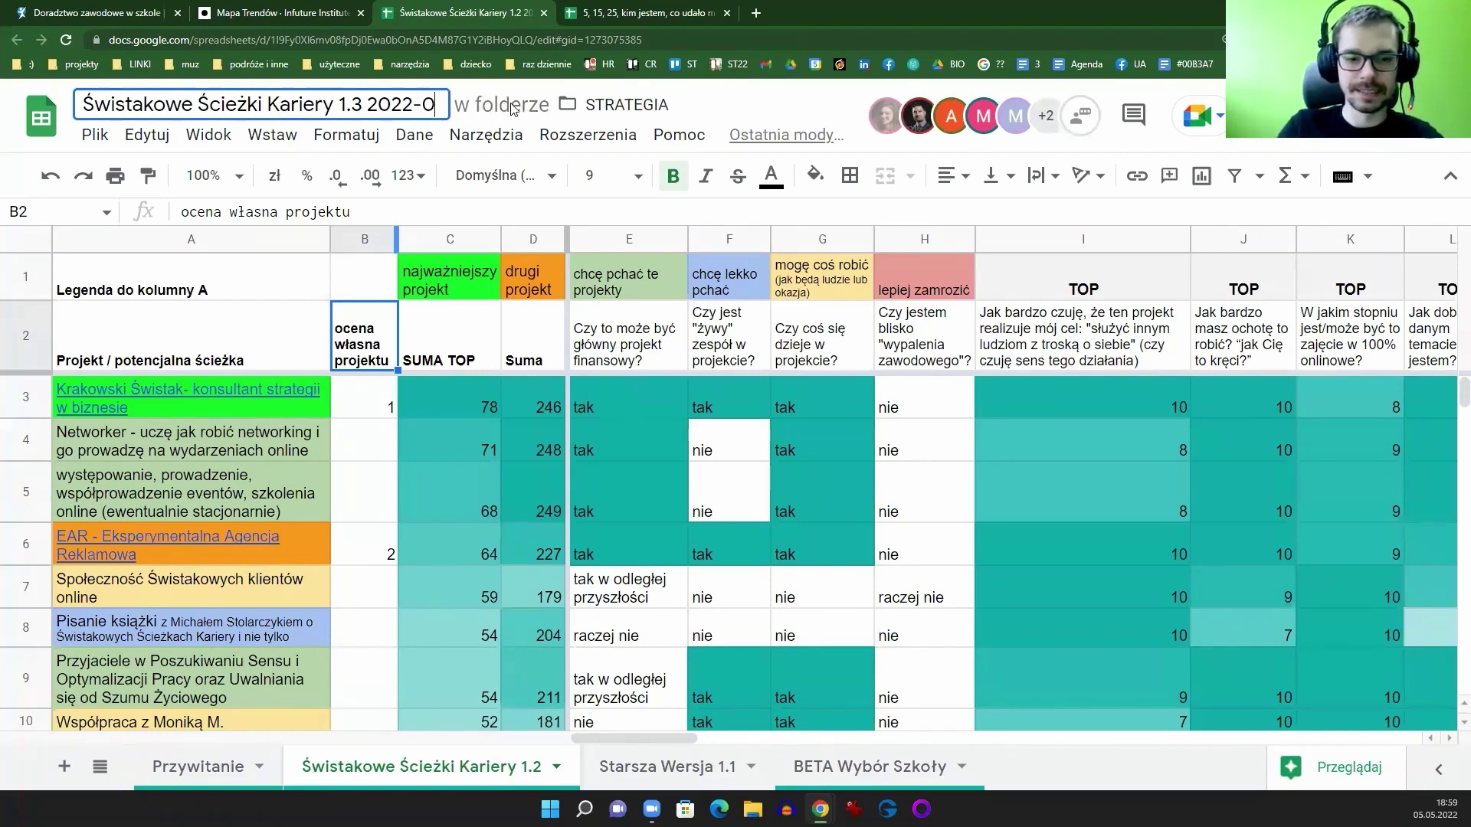
{"action": "type", "text": "5."}
{"action": "type", "text": "05"}
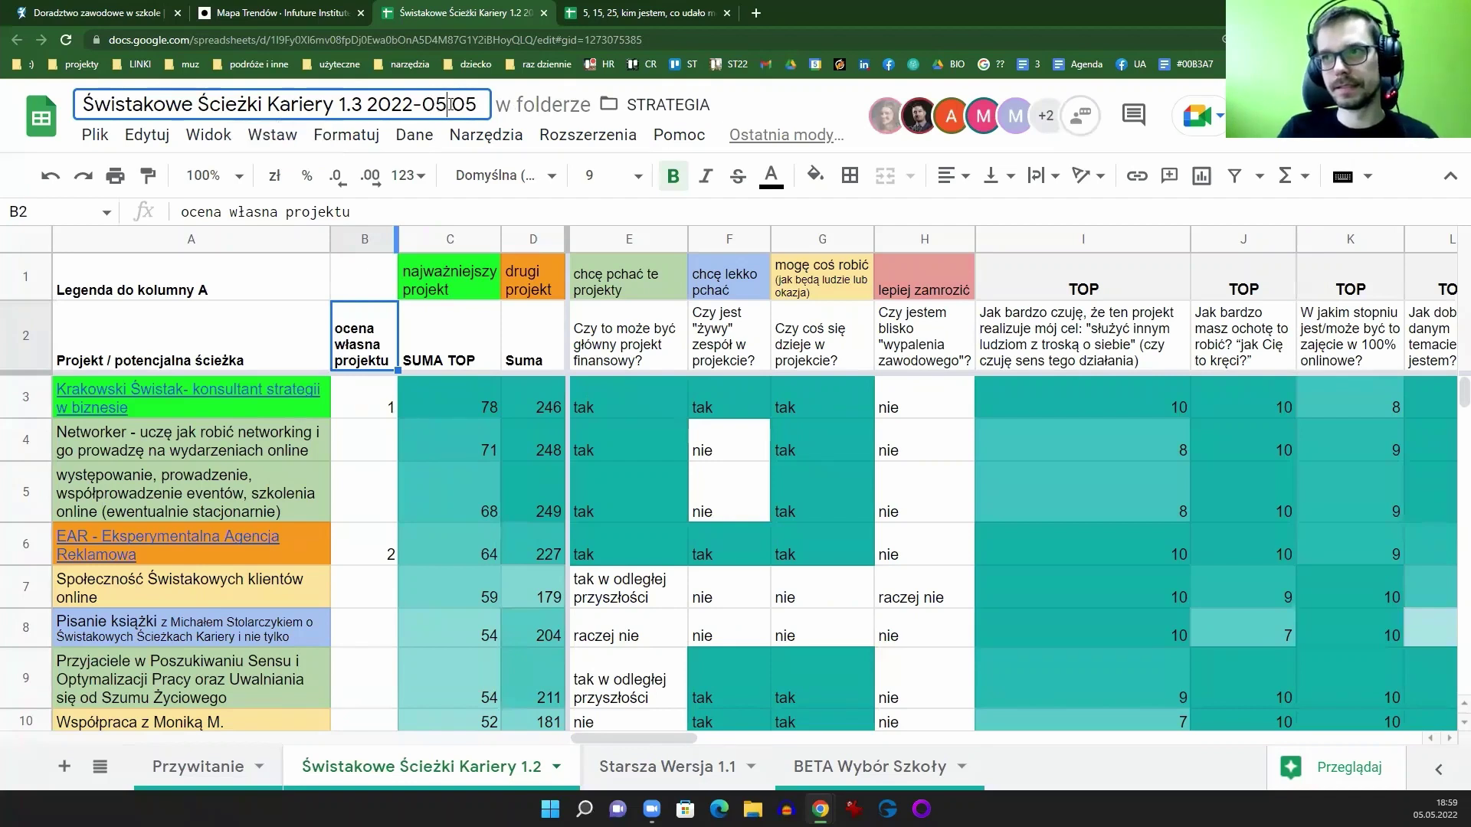
{"action": "type", "text": "-"}
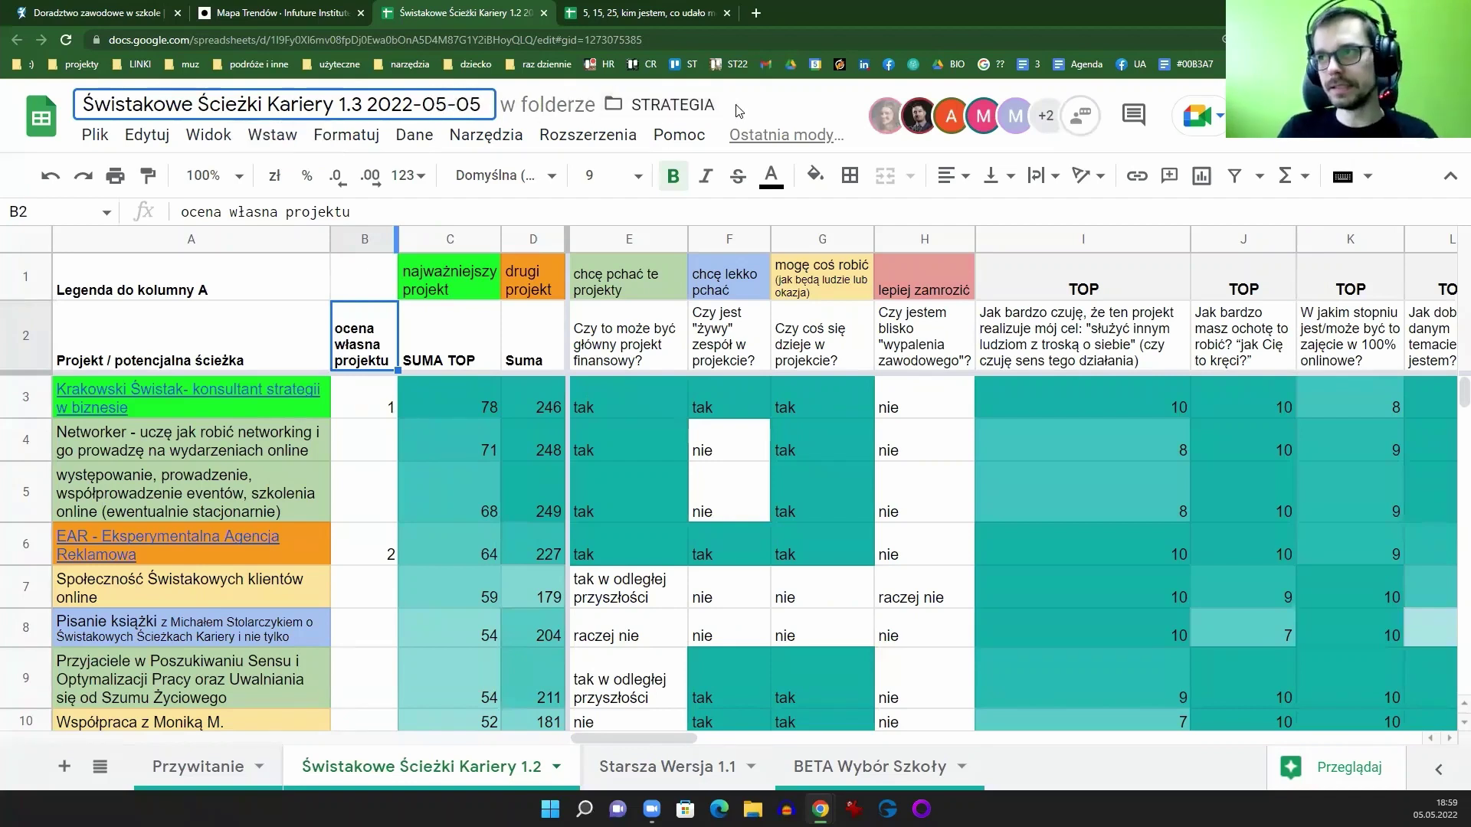
{"action": "left_click", "coordinate": [738, 111]}
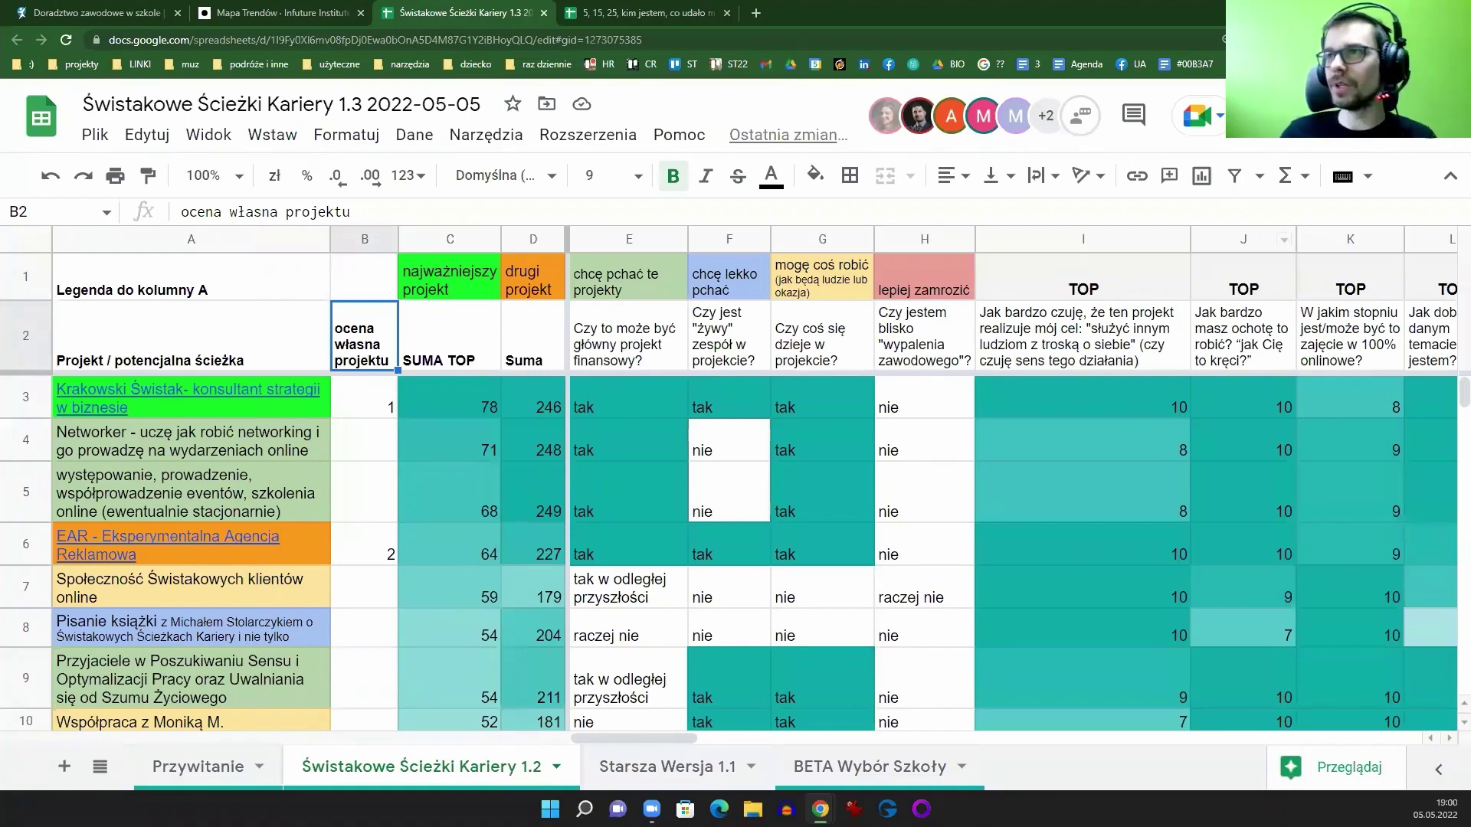
Step: Open the LinkedIn books-and-films article from a 'ksi' search in a new tab, then return to the sheet
{"action": "left_click", "coordinate": [756, 13]}
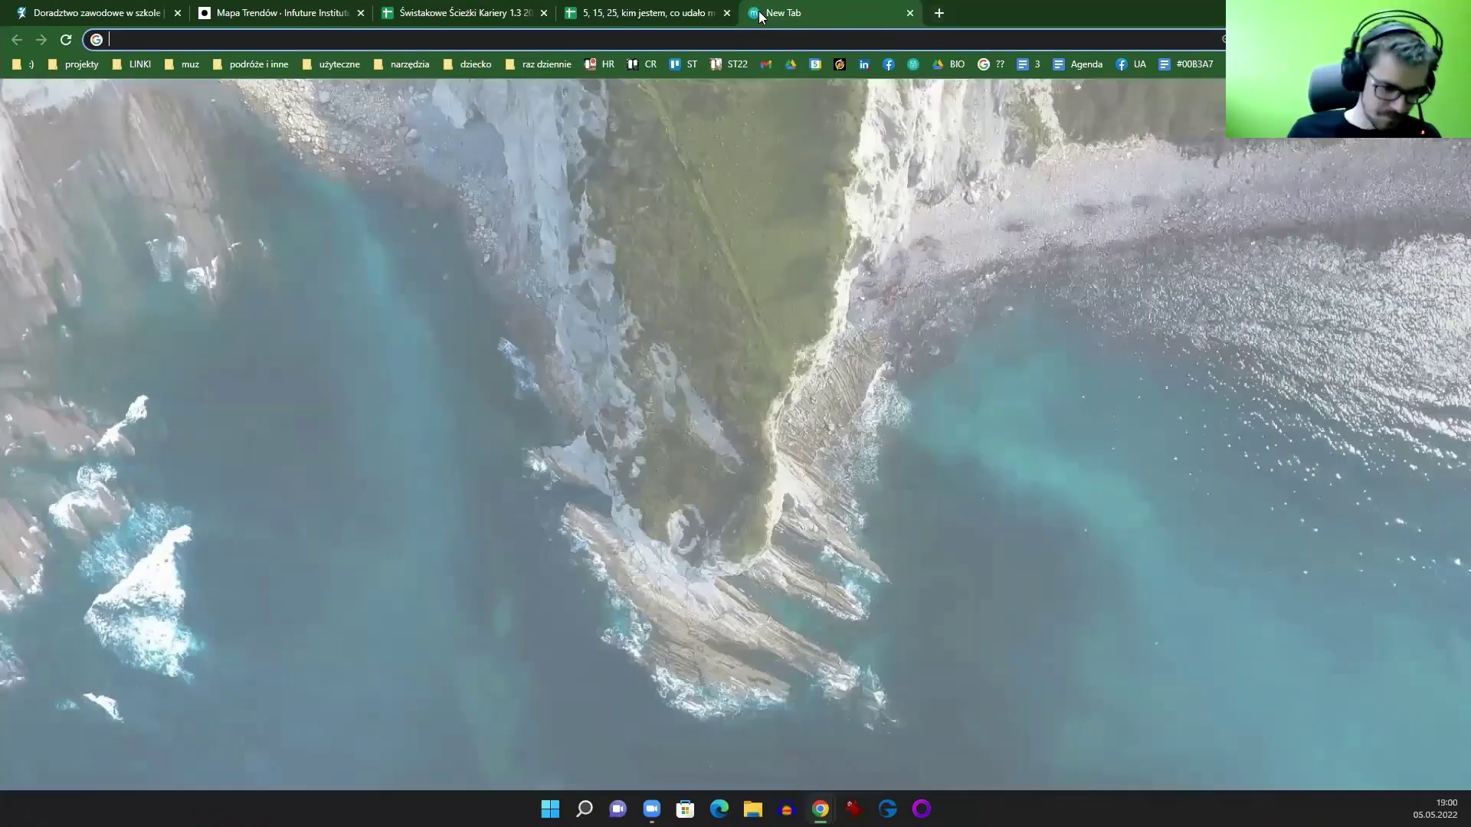
{"action": "type", "text": "ksi"}
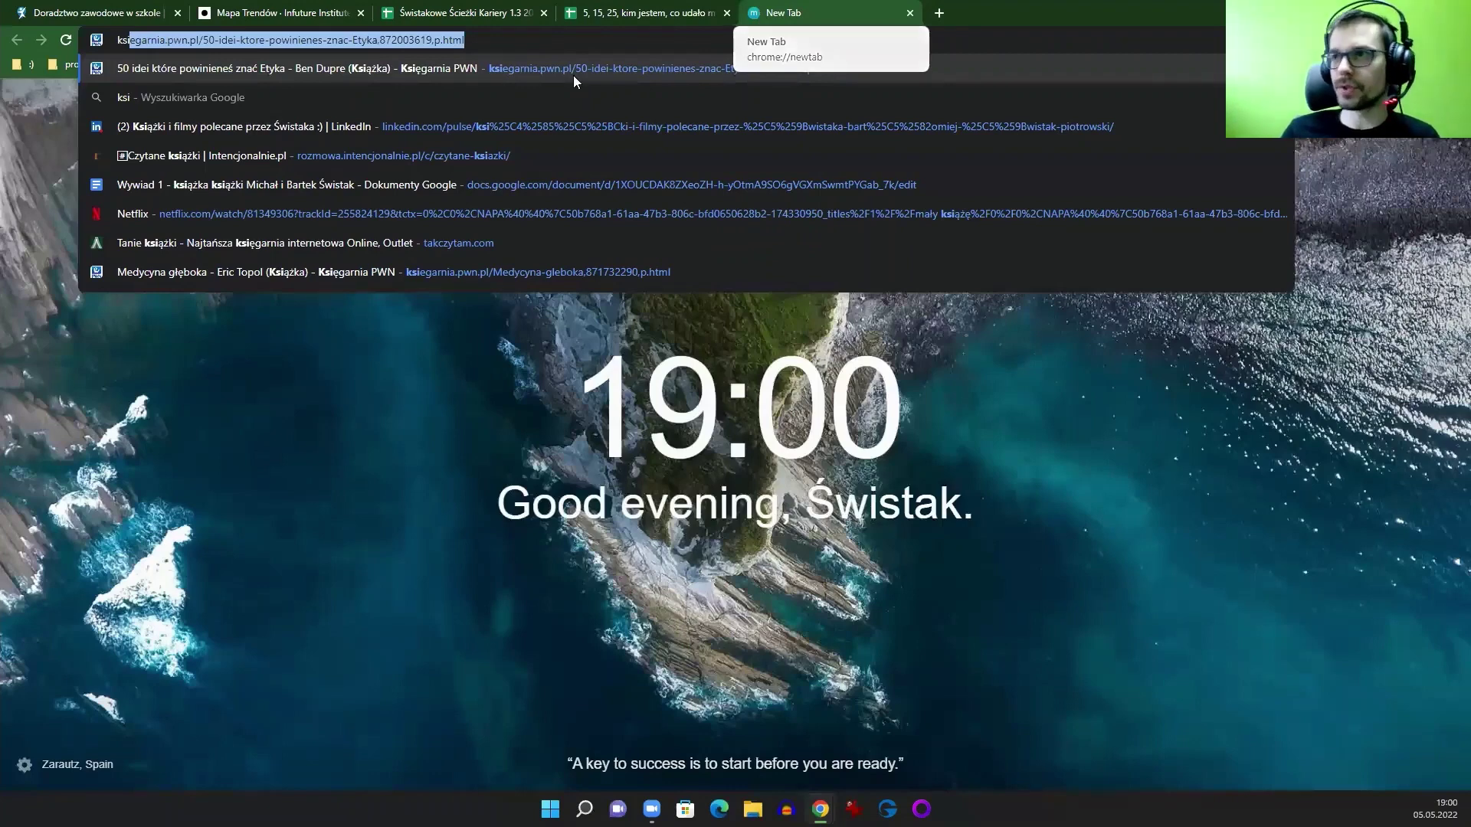
{"action": "left_click", "coordinate": [534, 125]}
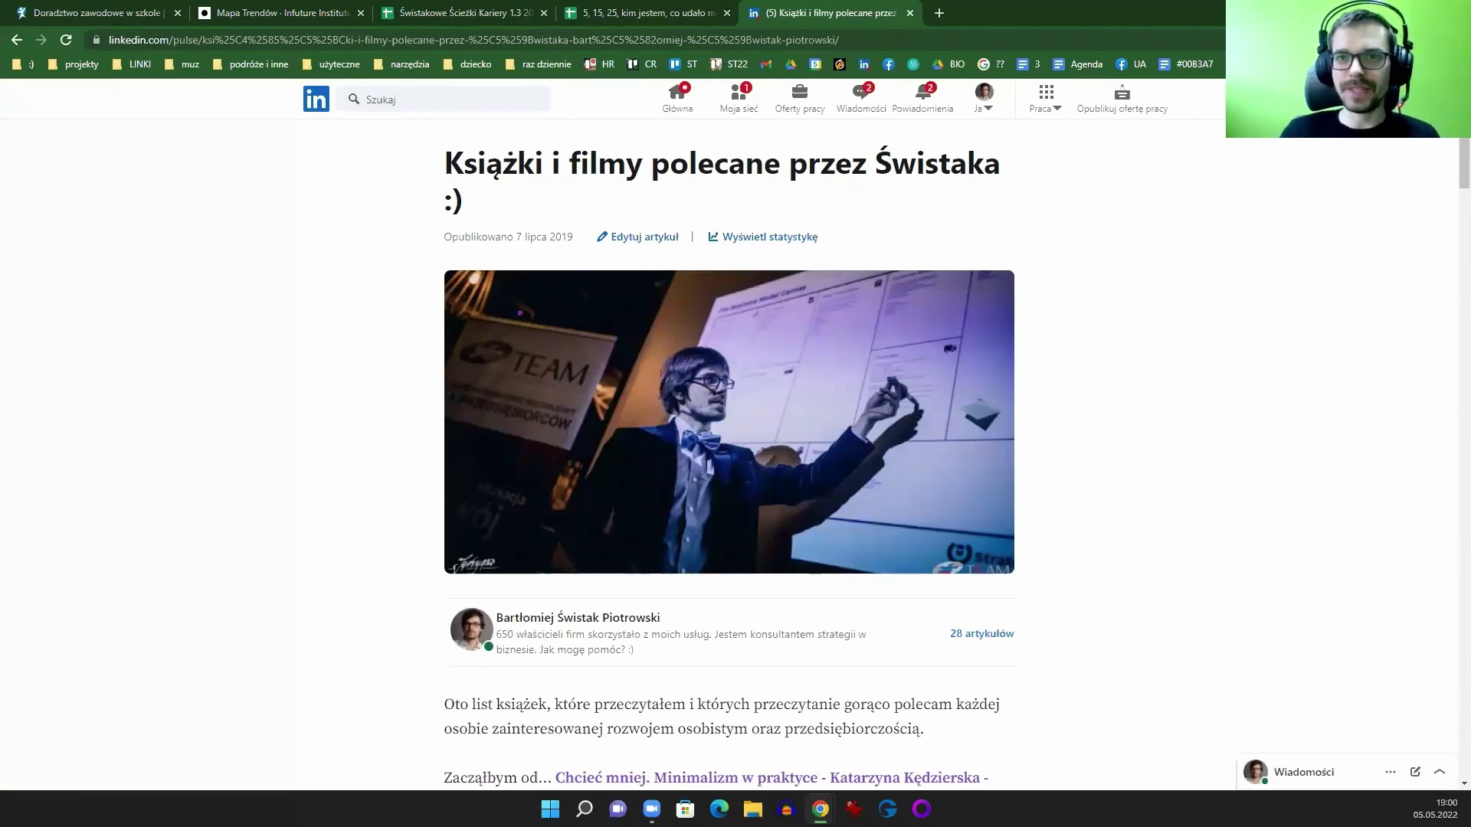
{"action": "left_click", "coordinate": [630, 16]}
{"action": "key", "text": "ctrl+shift+Tab"}
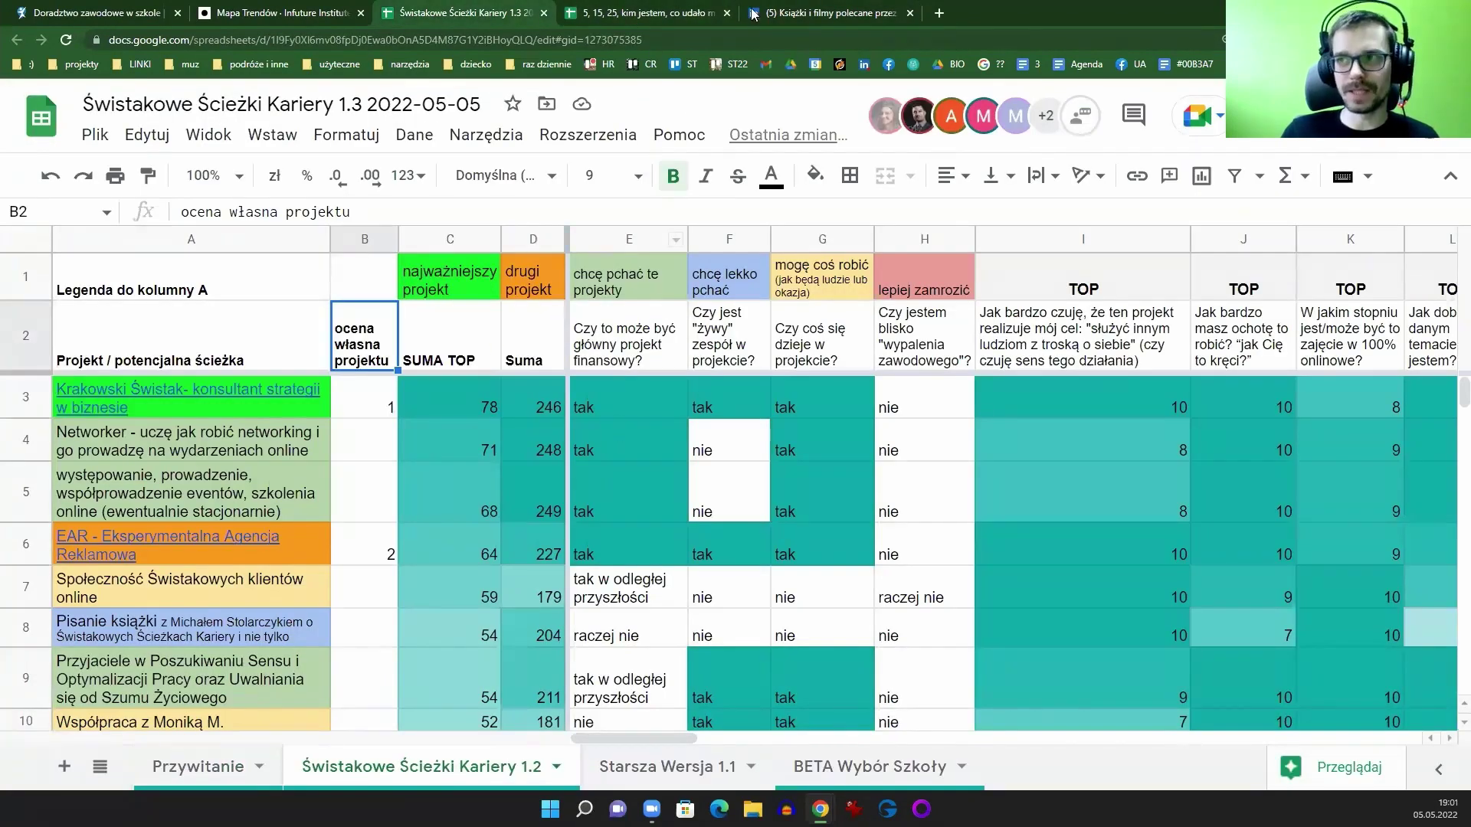
Step: Scroll through the LinkedIn recommended books and films article
{"action": "left_click", "coordinate": [755, 14]}
{"action": "scroll", "coordinate": [996, 348], "scroll_direction": "down", "scroll_amount": 10}
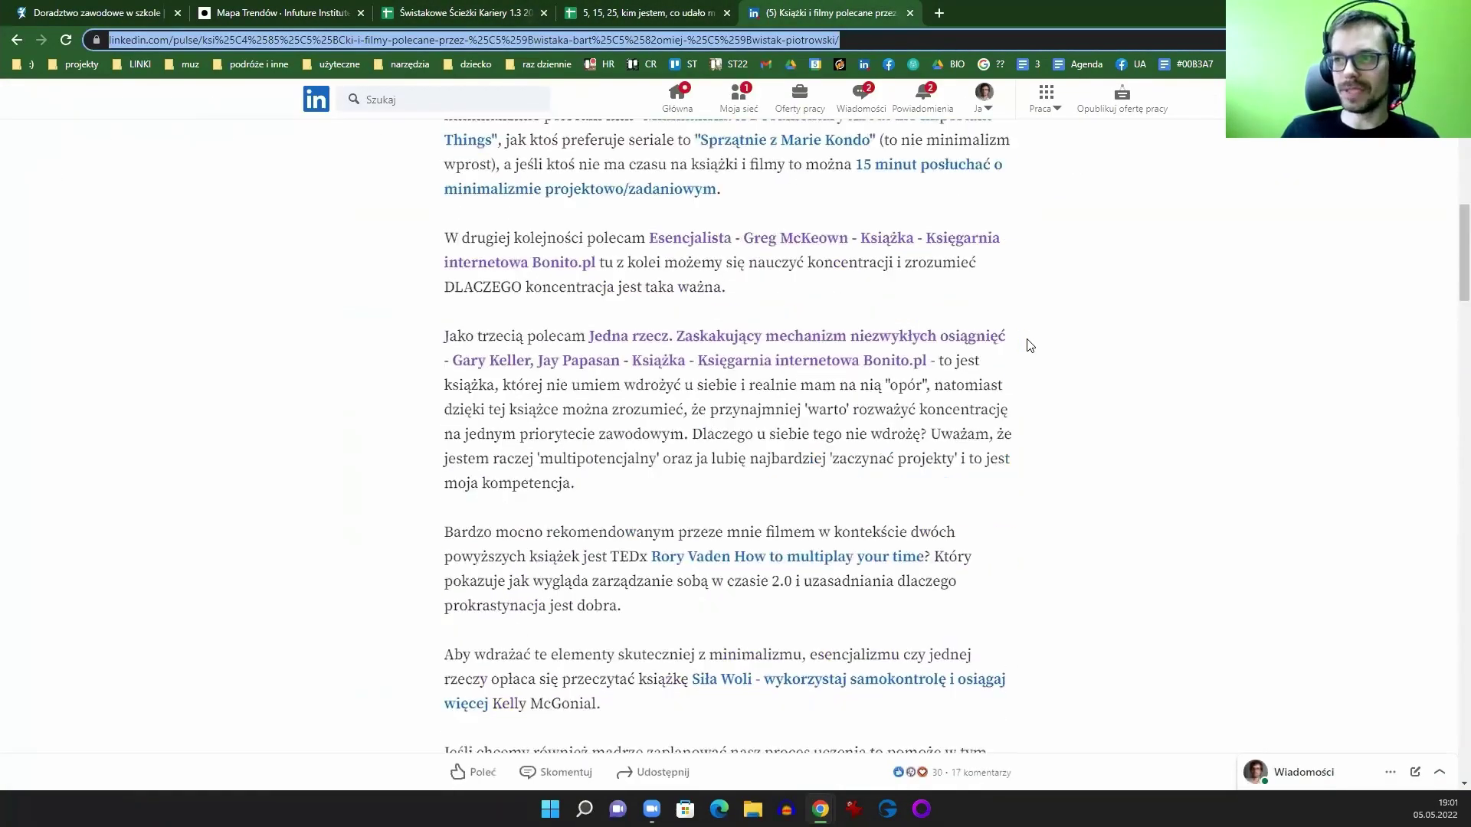
{"action": "scroll", "coordinate": [997, 368], "scroll_direction": "up", "scroll_amount": 6}
{"action": "scroll", "coordinate": [958, 368], "scroll_direction": "down", "scroll_amount": 4}
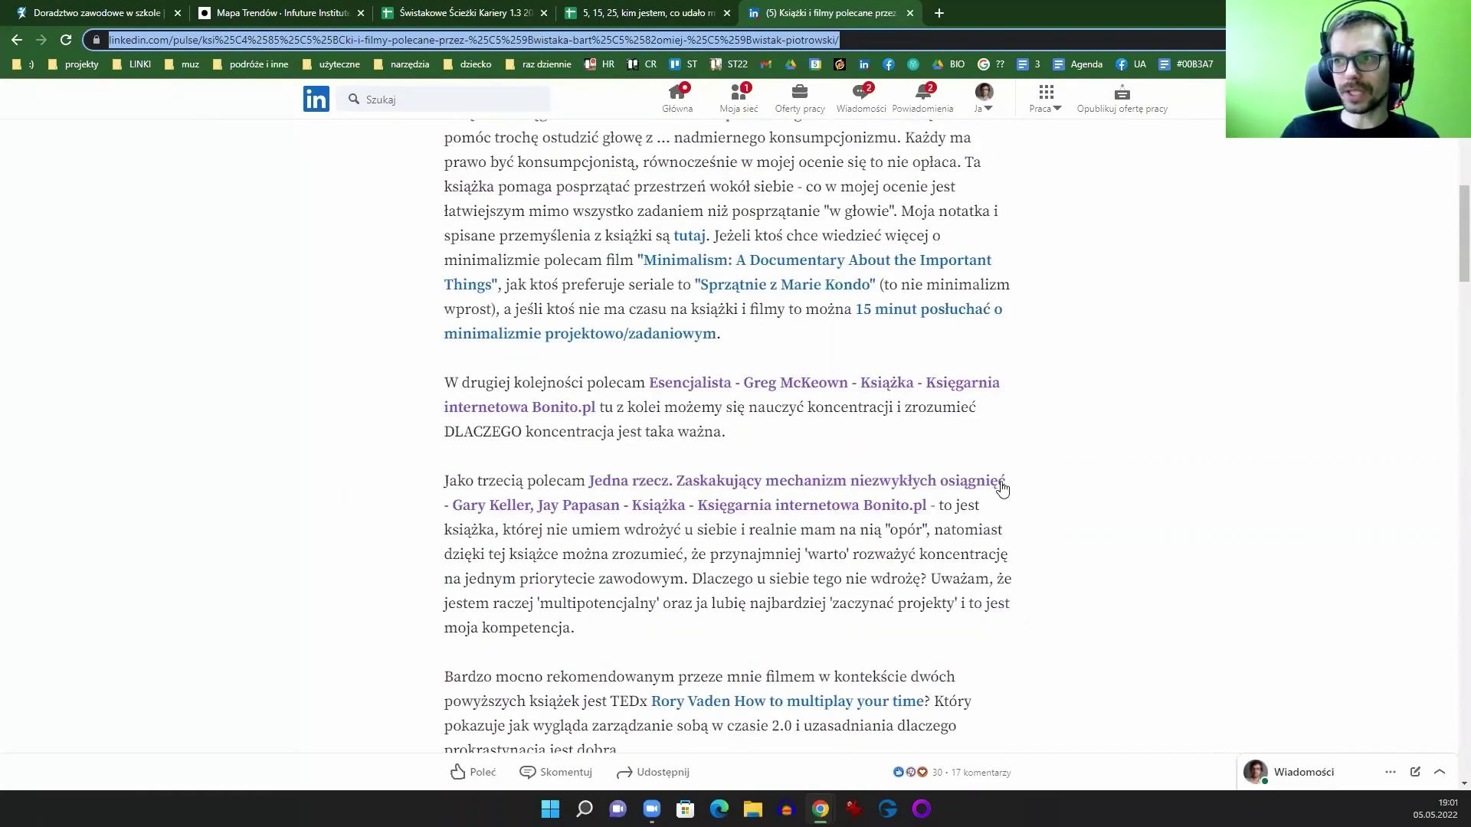
{"action": "scroll", "coordinate": [1101, 423], "scroll_direction": "down", "scroll_amount": 1}
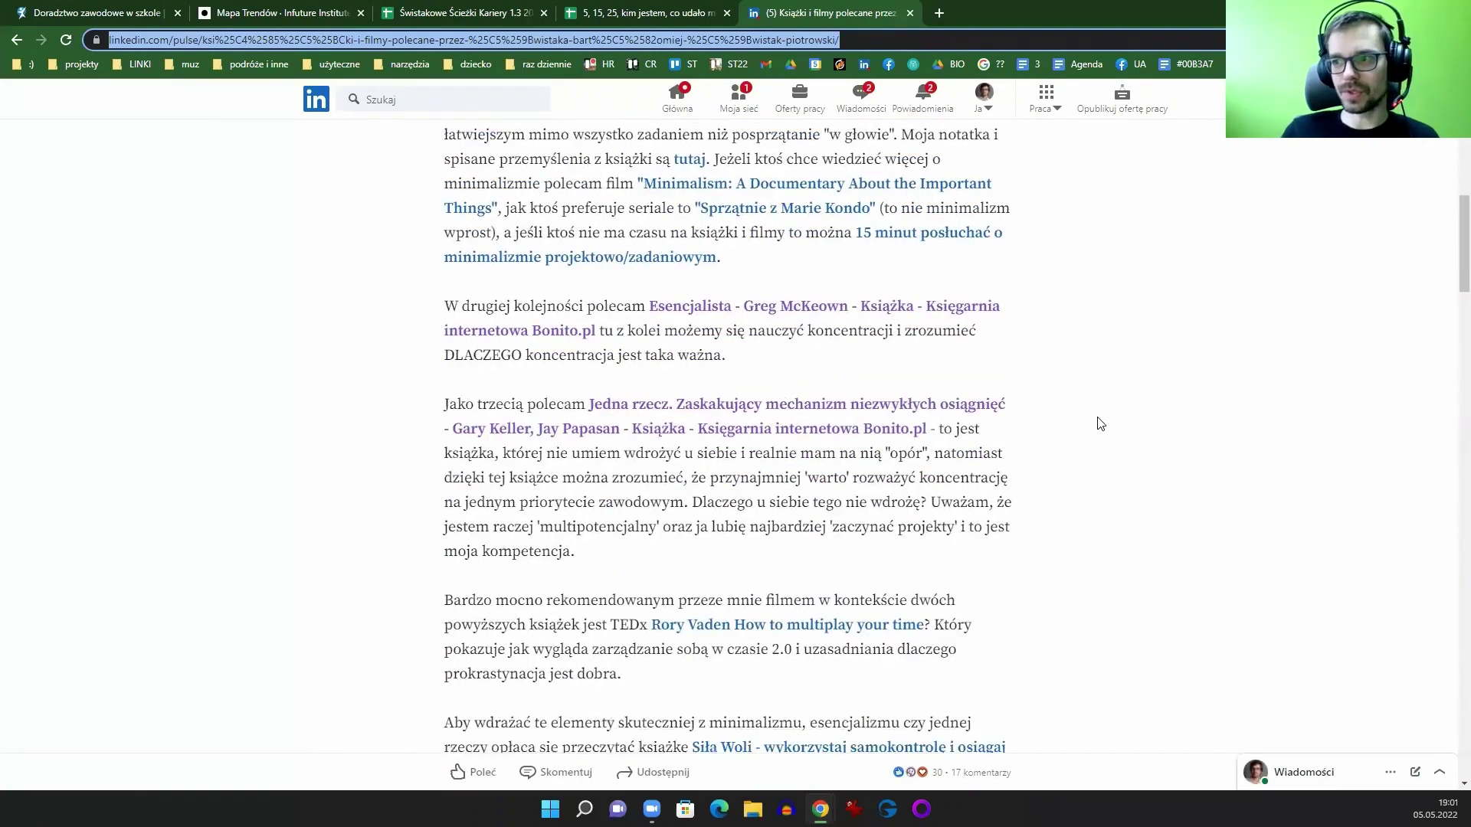
{"action": "scroll", "coordinate": [1101, 424], "scroll_direction": "down", "scroll_amount": 1}
{"action": "scroll", "coordinate": [1085, 413], "scroll_direction": "down", "scroll_amount": 3}
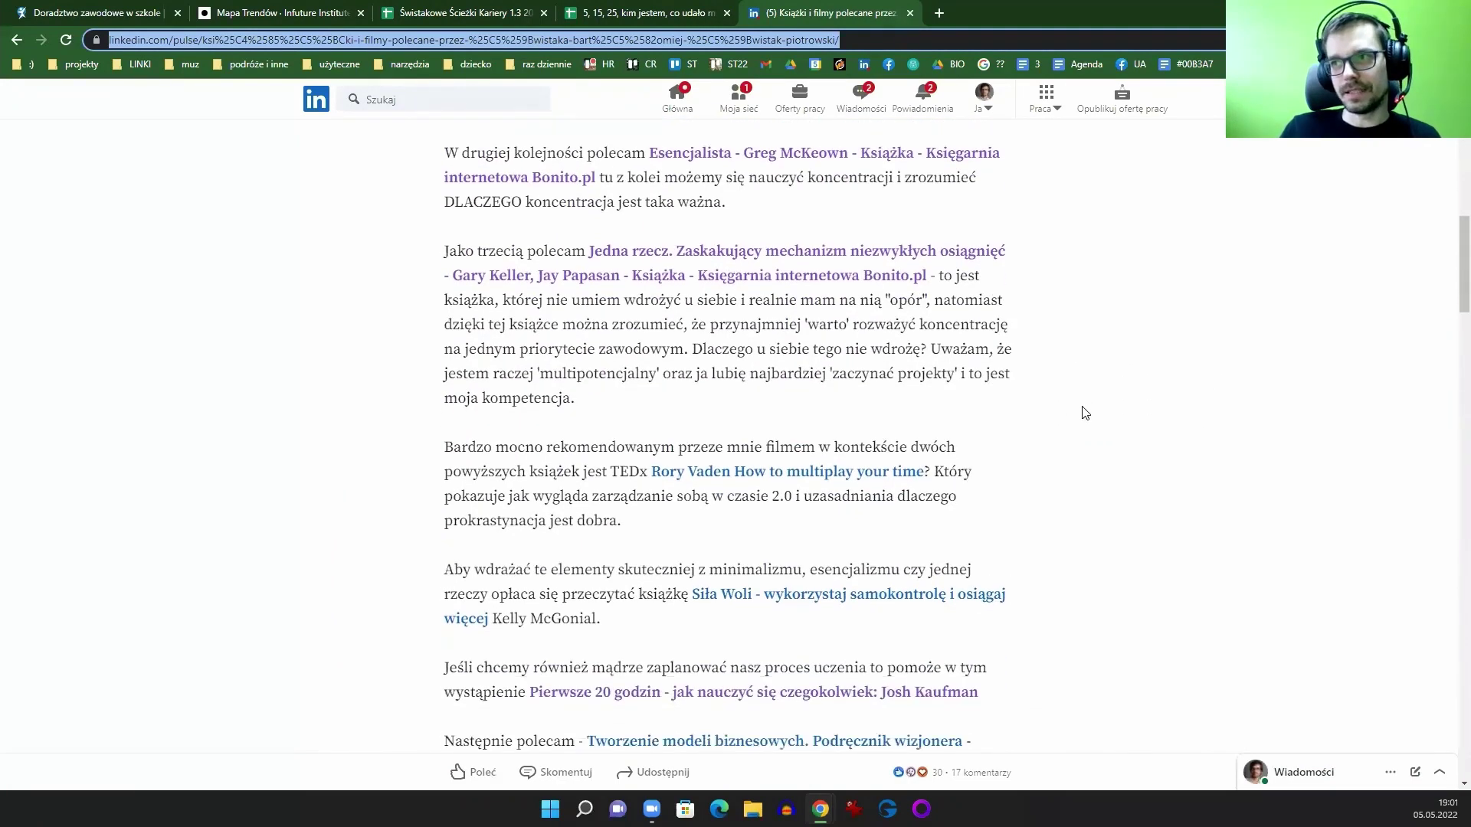
{"action": "scroll", "coordinate": [1086, 415], "scroll_direction": "down", "scroll_amount": 1}
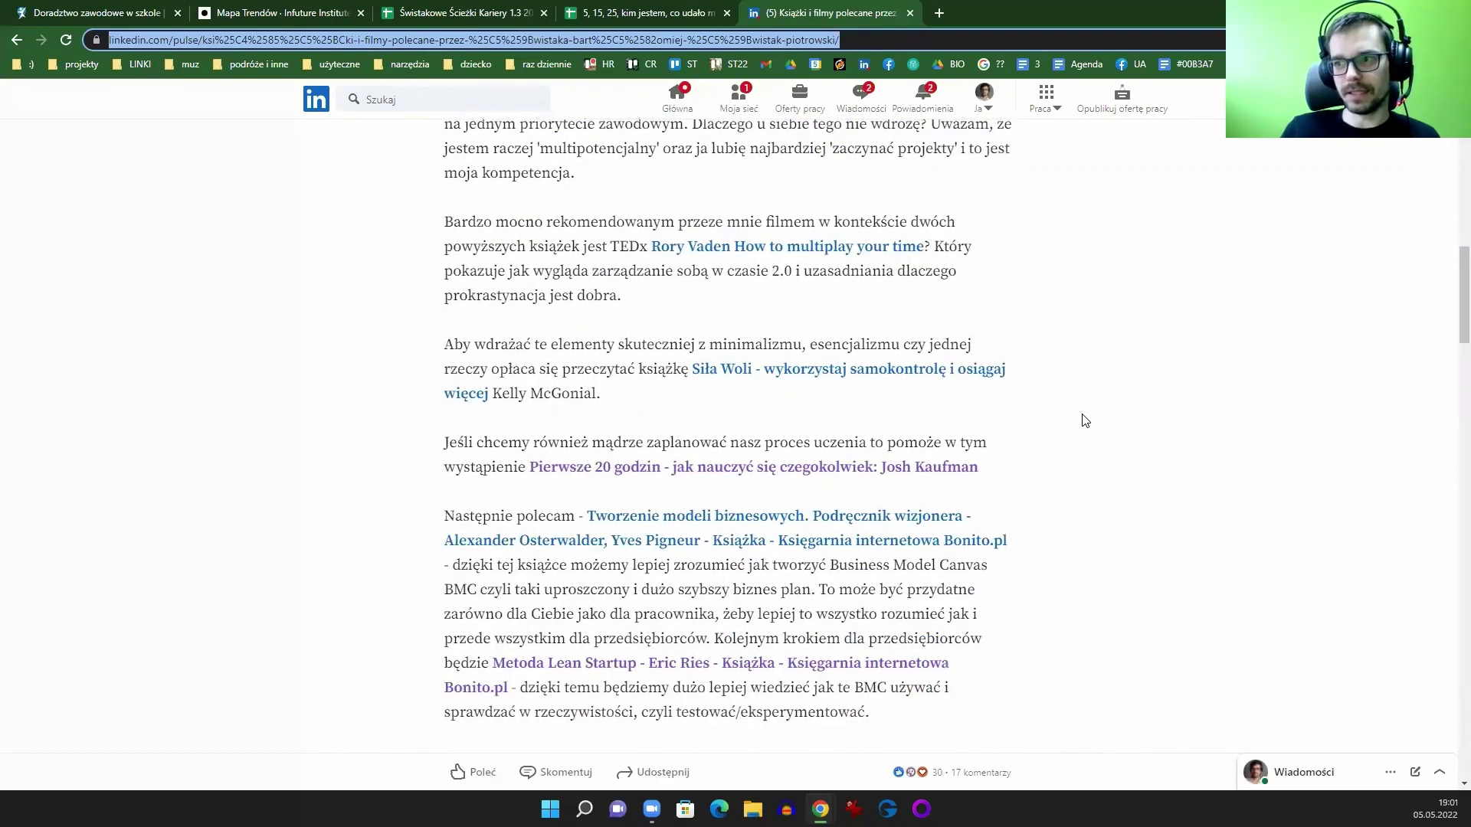
{"action": "scroll", "coordinate": [1037, 515], "scroll_direction": "down", "scroll_amount": 2}
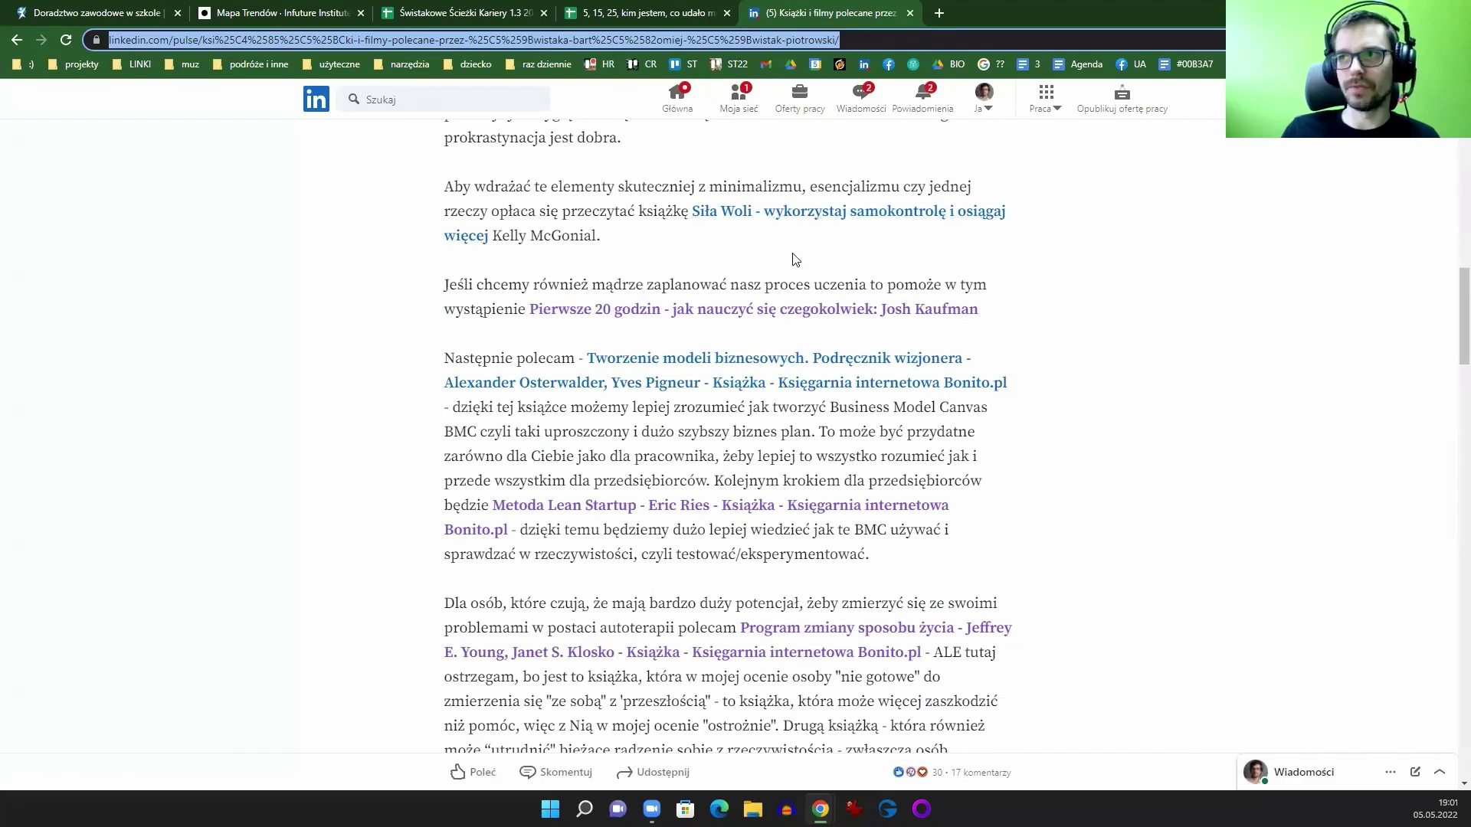
{"action": "scroll", "coordinate": [816, 460], "scroll_direction": "down", "scroll_amount": 13}
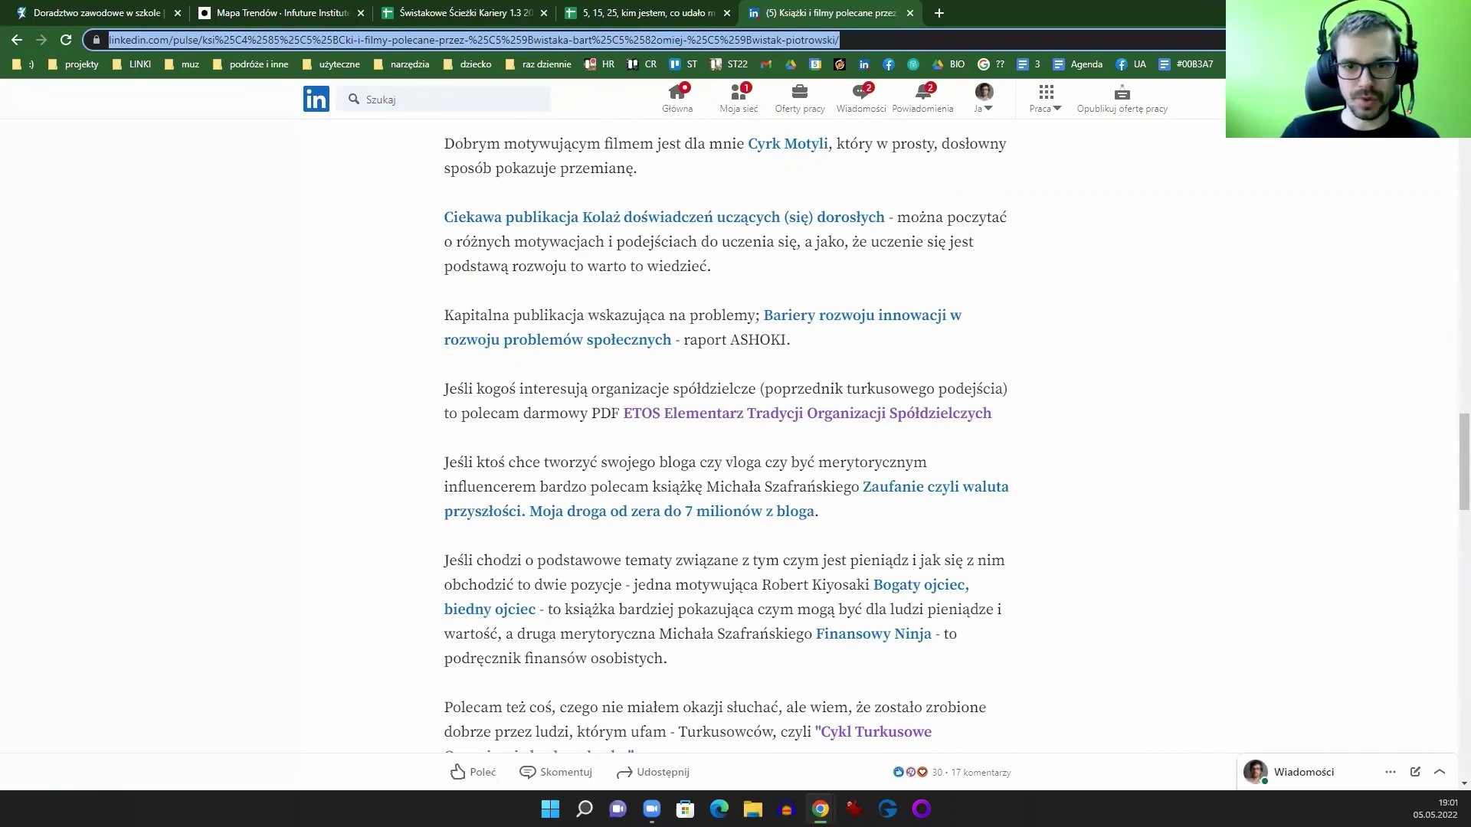
Step: Close the article tab and return to the Świstakowe Ścieżki Kariery sheet
{"action": "key", "text": "alt+Tab"}
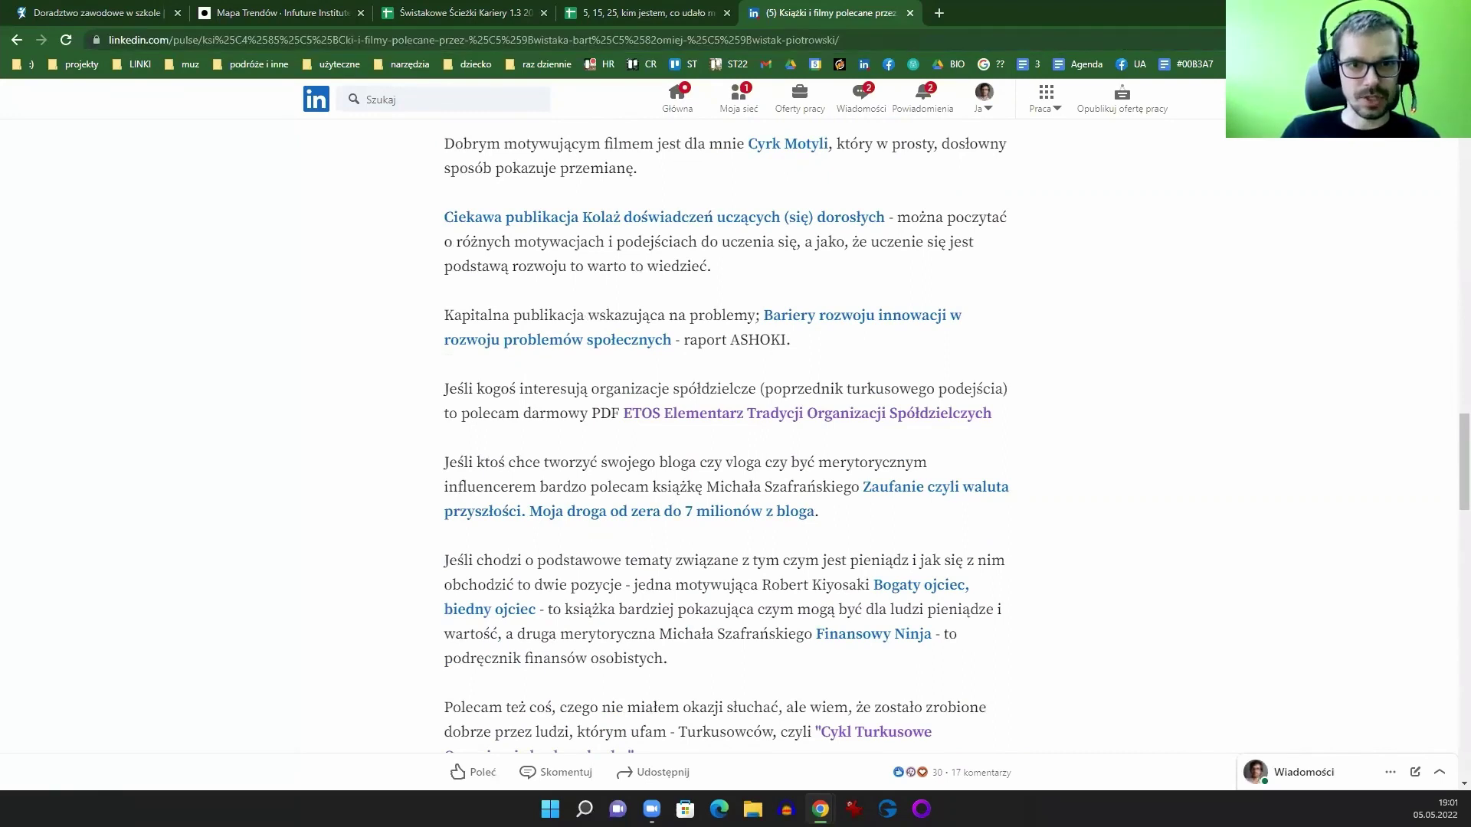
{"action": "left_click", "coordinate": [910, 12]}
{"action": "left_click_drag", "start_coordinate": [504, 9], "coordinate": [615, 22]}
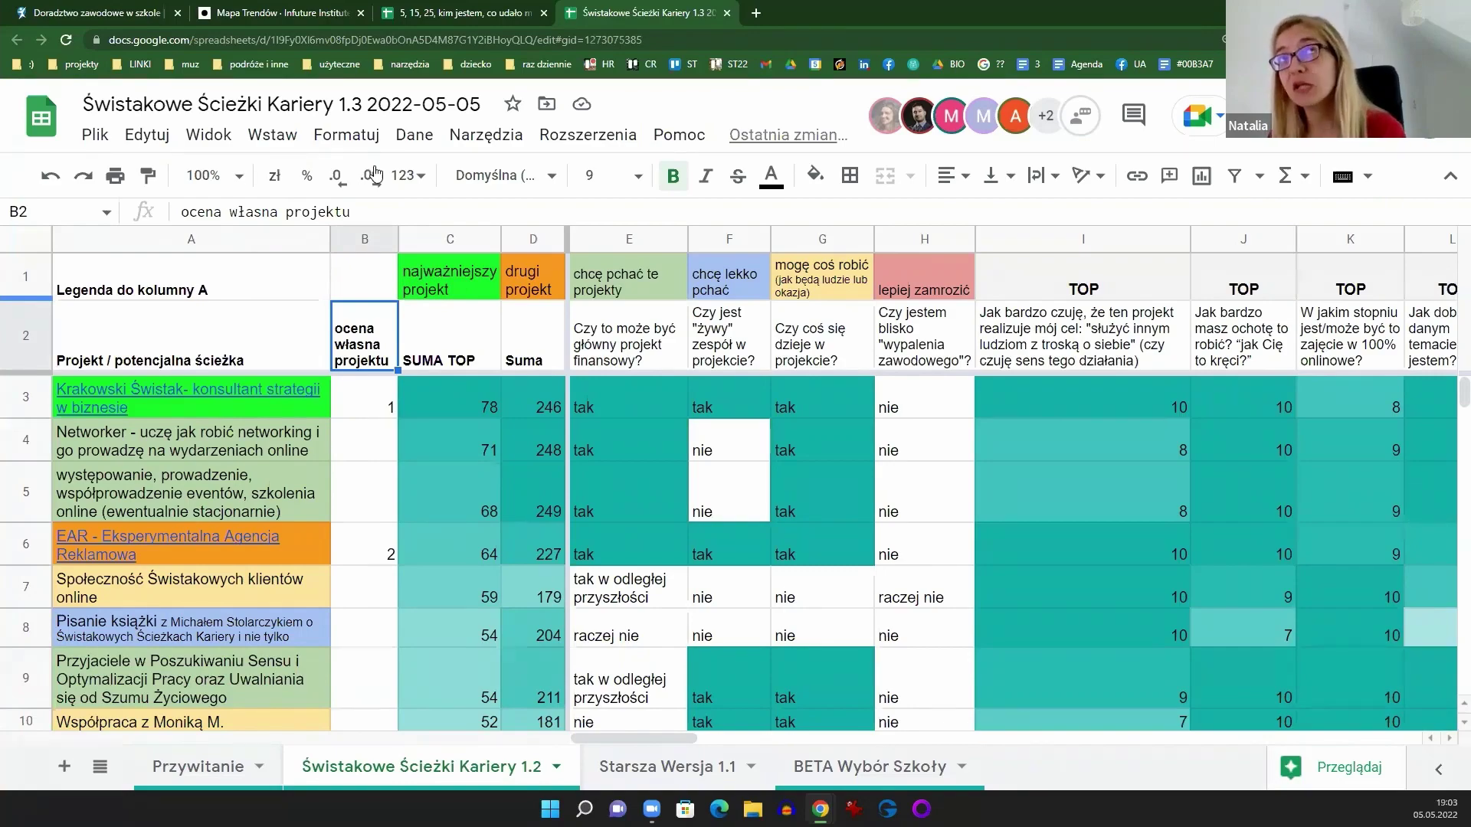
Step: Open the Docs document on Świstak's projects and life story from a 'projekty' search
{"action": "left_click", "coordinate": [756, 14]}
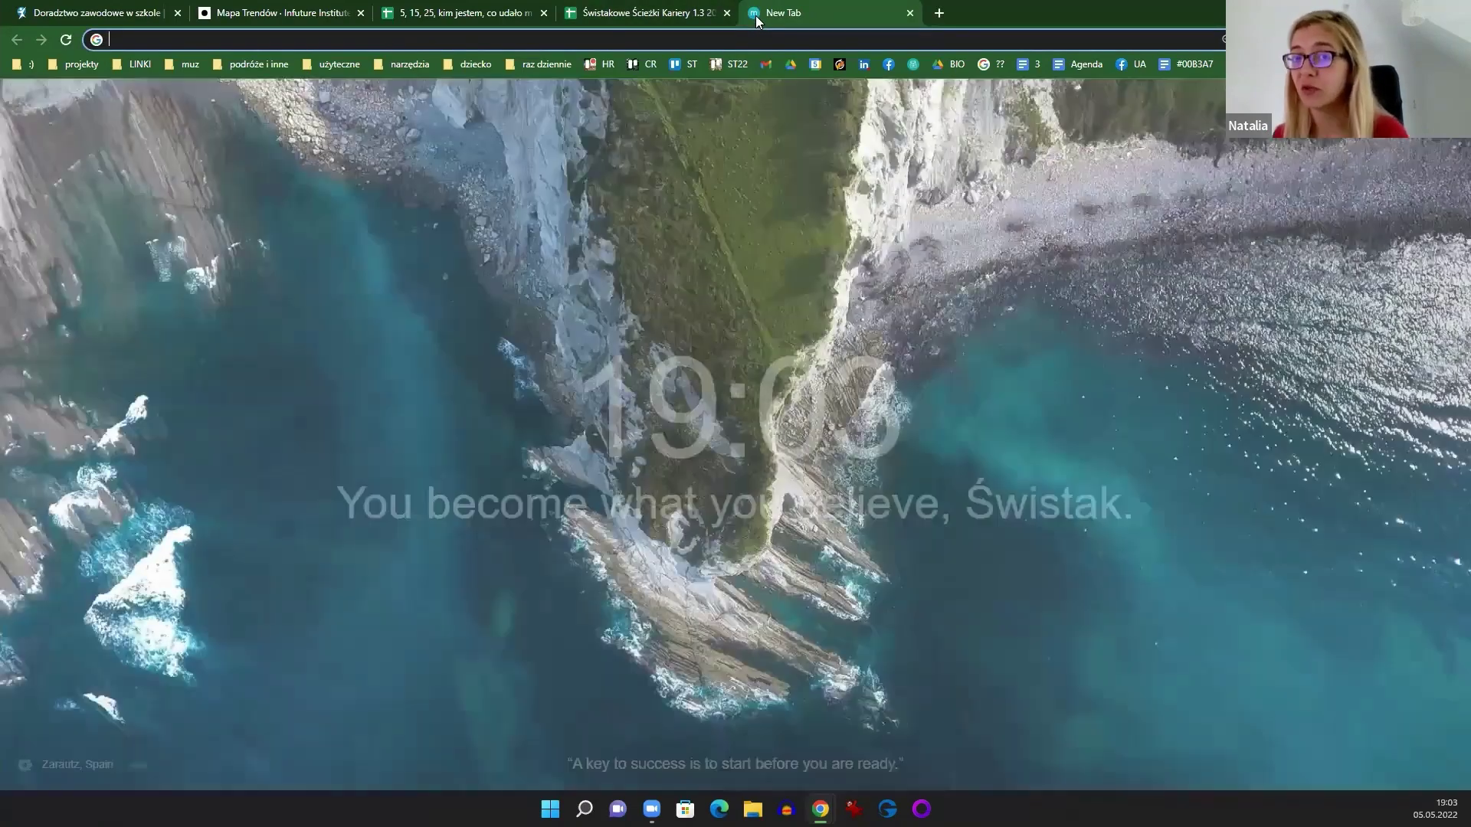
{"action": "type", "text": "projekty"}
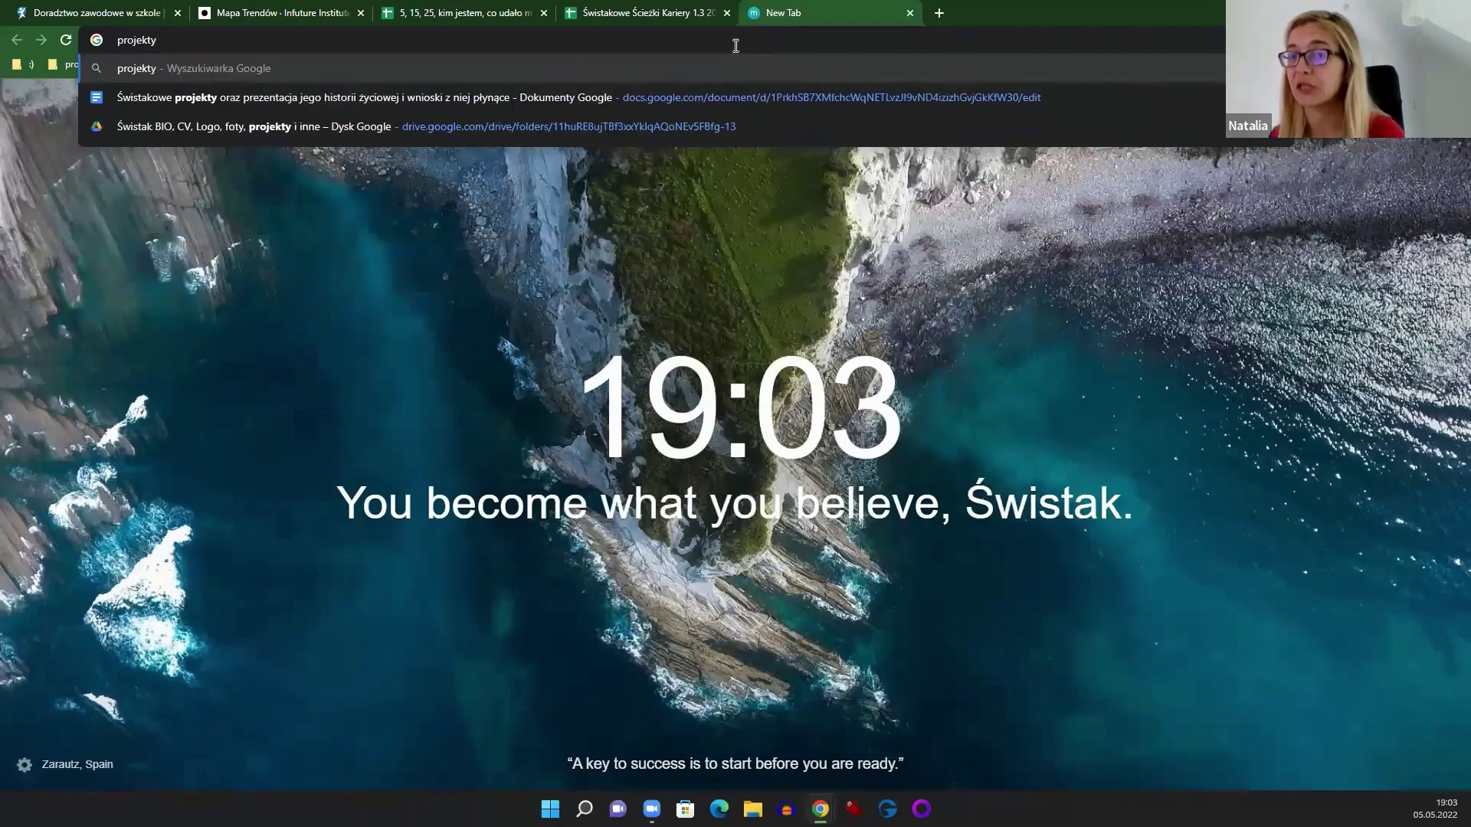
{"action": "key", "text": "Down"}
{"action": "key", "text": "Return"}
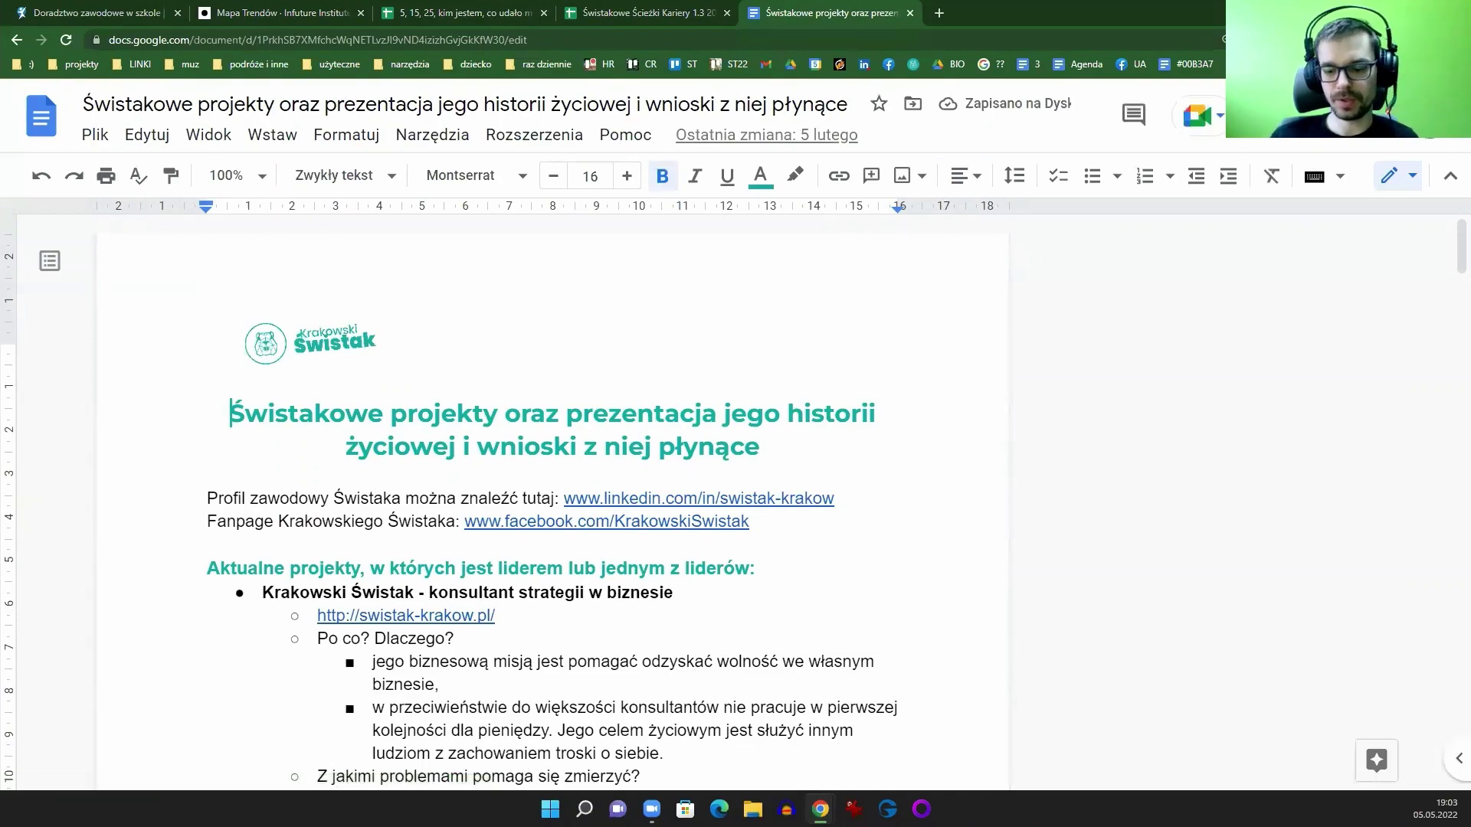
Step: Open the Drive folder Świstak BIO, CV, Logo, foty, projekty i inne from the bookmarks
{"action": "scroll", "coordinate": [631, 315], "scroll_direction": "down", "scroll_amount": 14}
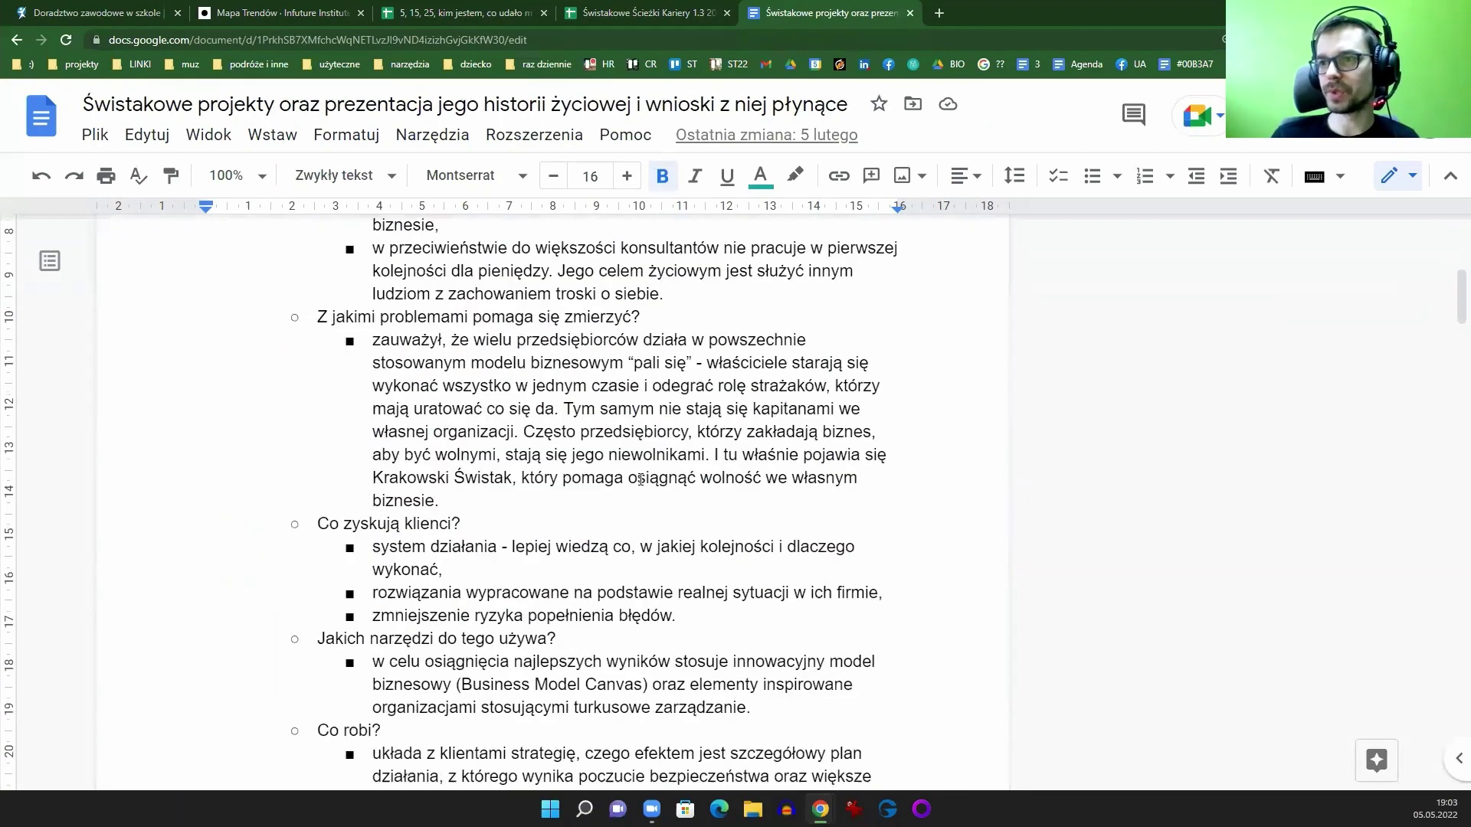
{"action": "scroll", "coordinate": [631, 316], "scroll_direction": "up", "scroll_amount": 14}
{"action": "left_click", "coordinate": [939, 13]}
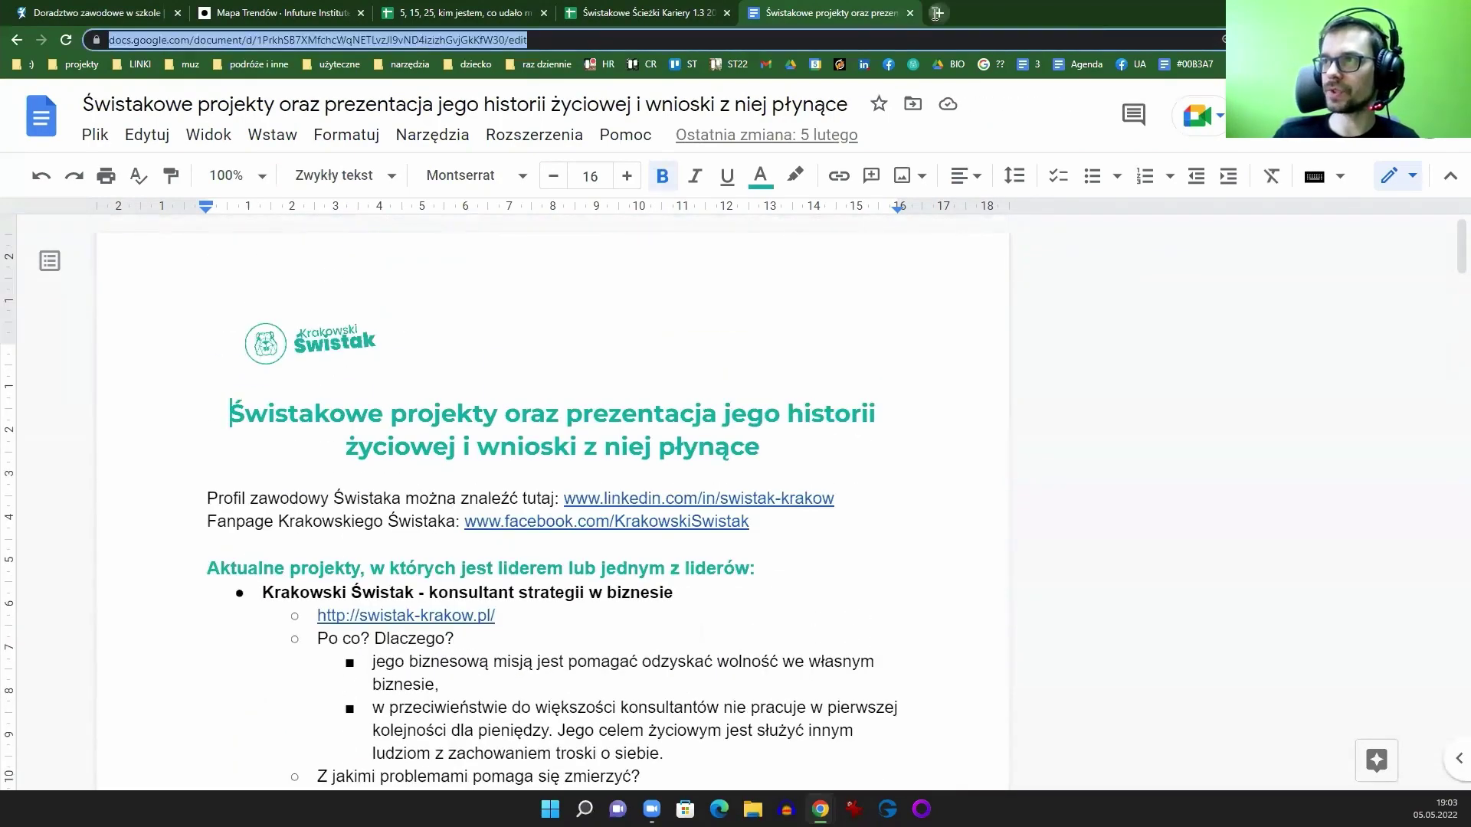
{"action": "left_click", "coordinate": [942, 64]}
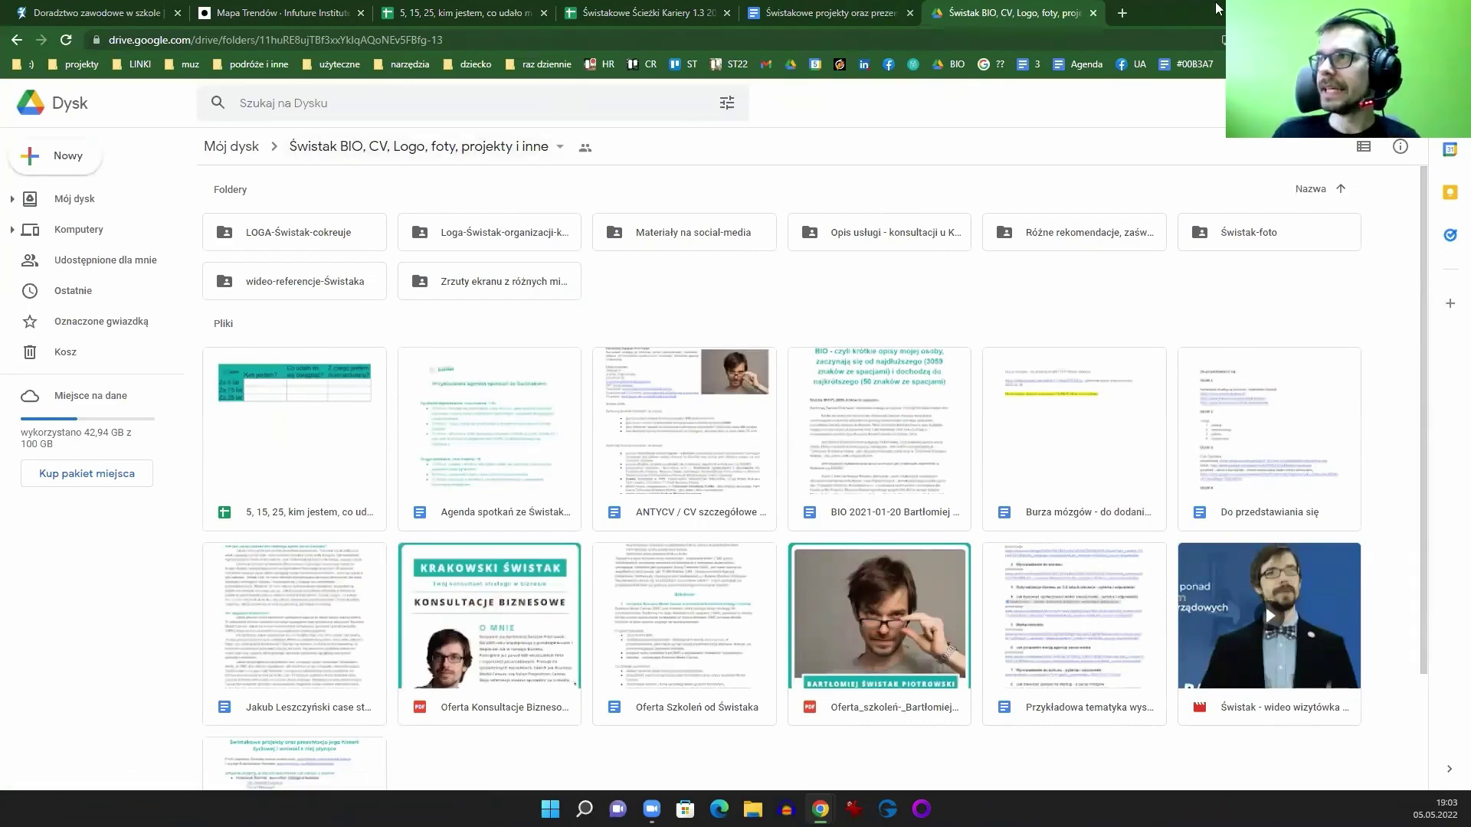
Step: Open the Canva deck 'Jaką drogę przeszedł pewien Świstak' from a 'droga' search
{"action": "left_click", "coordinate": [1123, 13]}
{"action": "type", "text": "droga"}
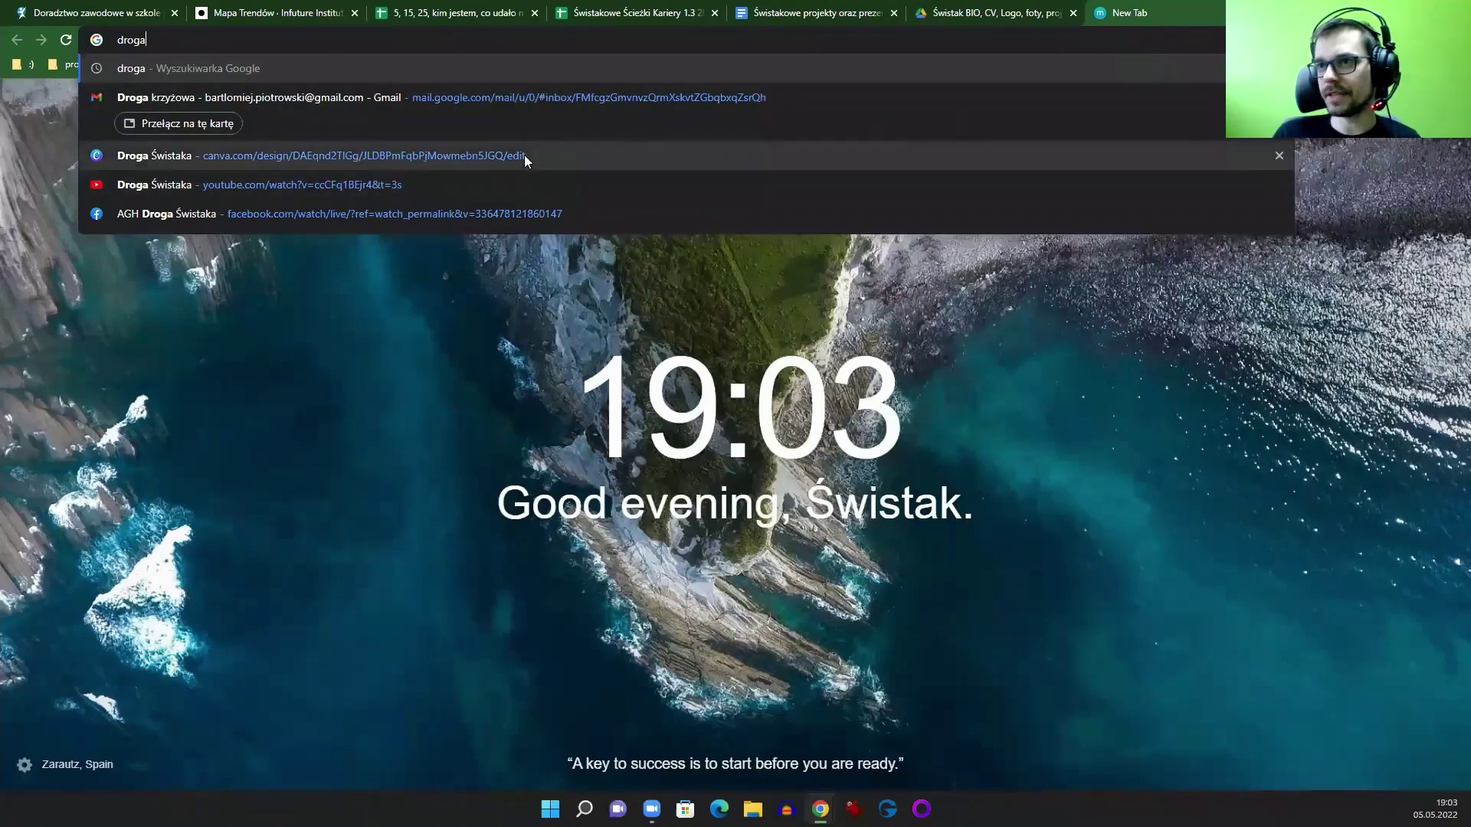
{"action": "left_click", "coordinate": [524, 154]}
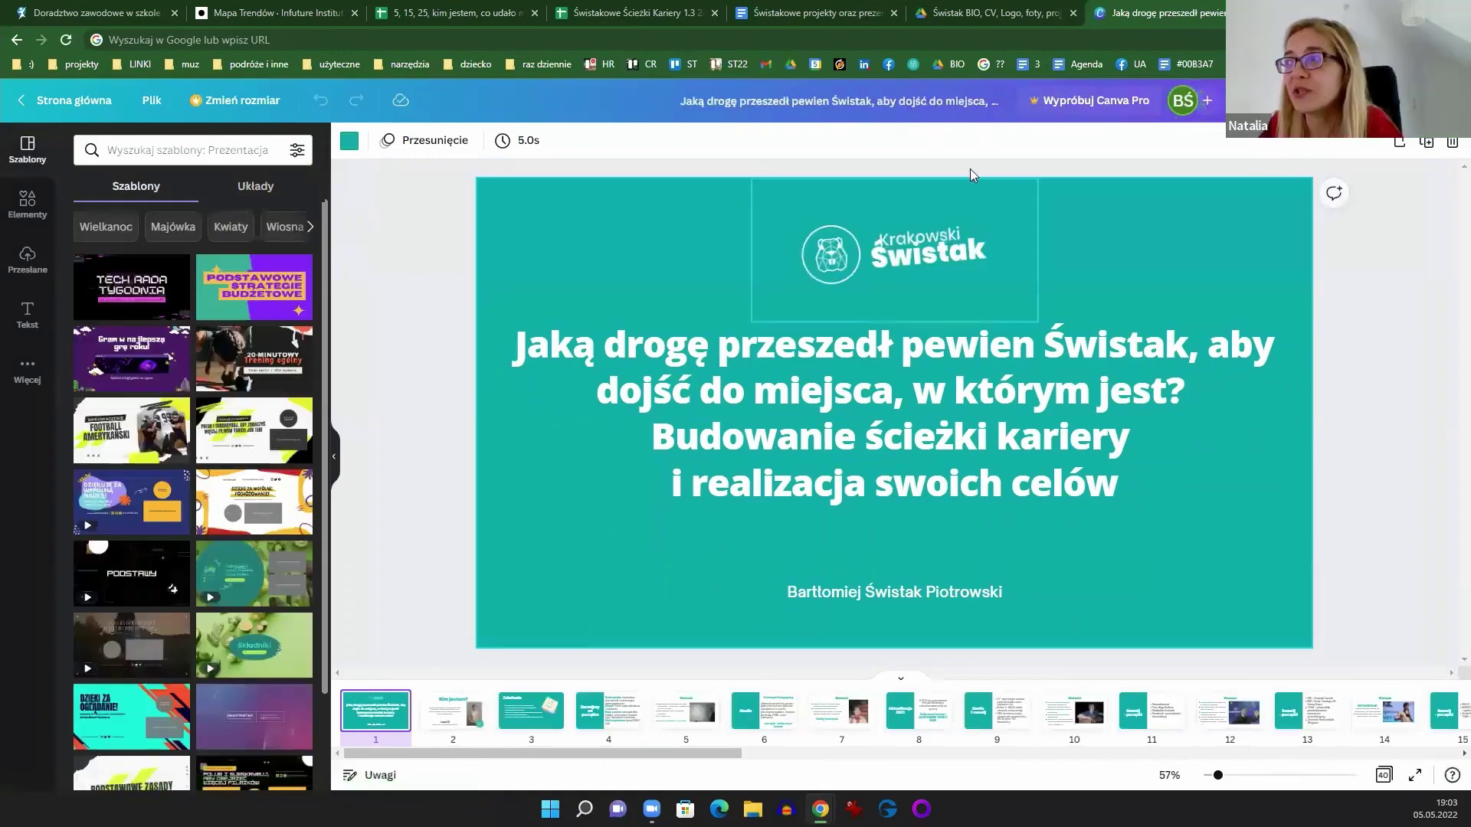
{"action": "left_click", "coordinate": [1131, 17]}
Step: Close the presentation, Drive folder and projects document tabs
{"action": "key", "text": "ctrl+w"}
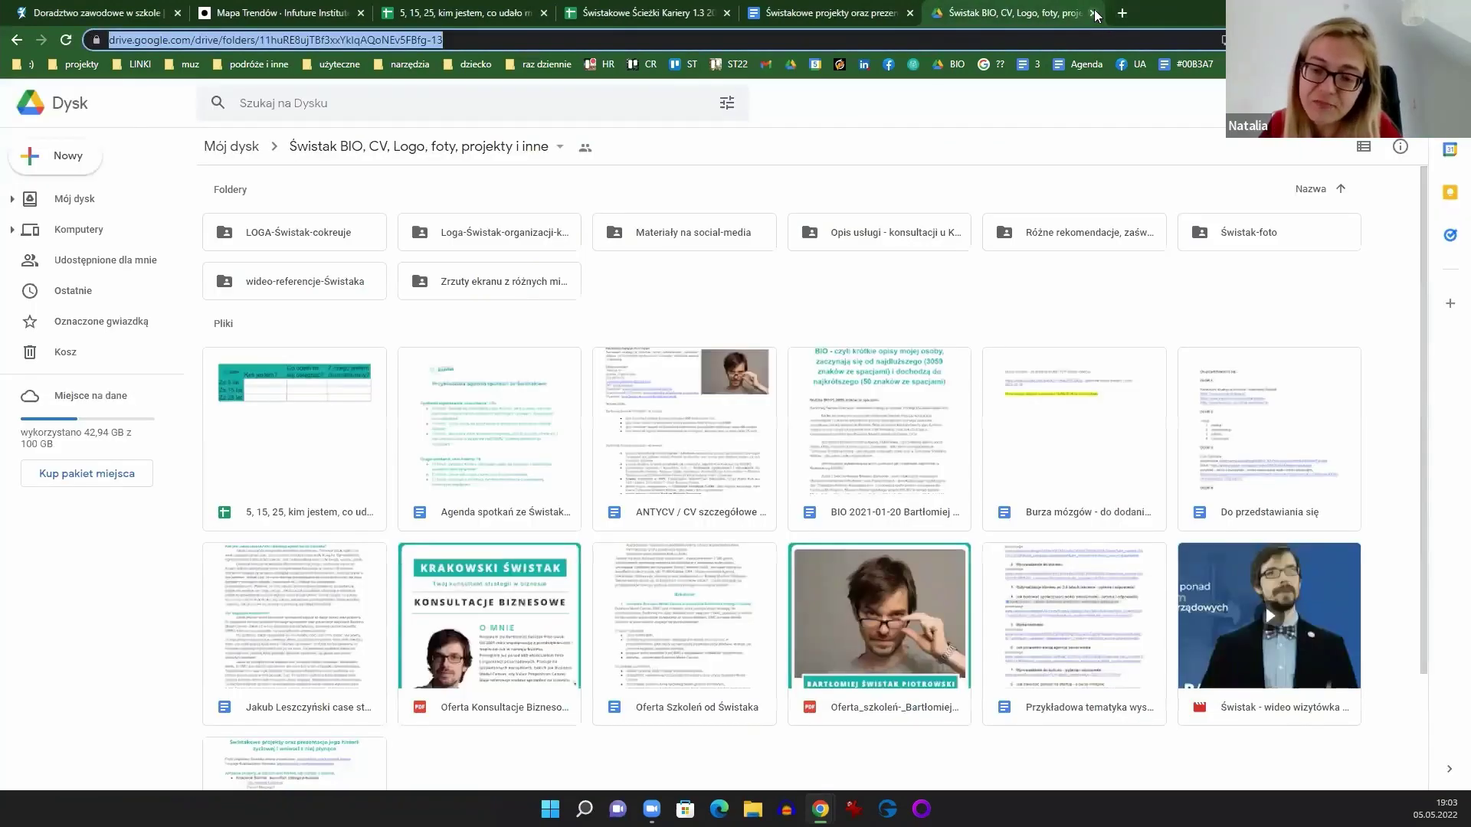
{"action": "left_click", "coordinate": [1072, 13]}
{"action": "left_click", "coordinate": [893, 13]}
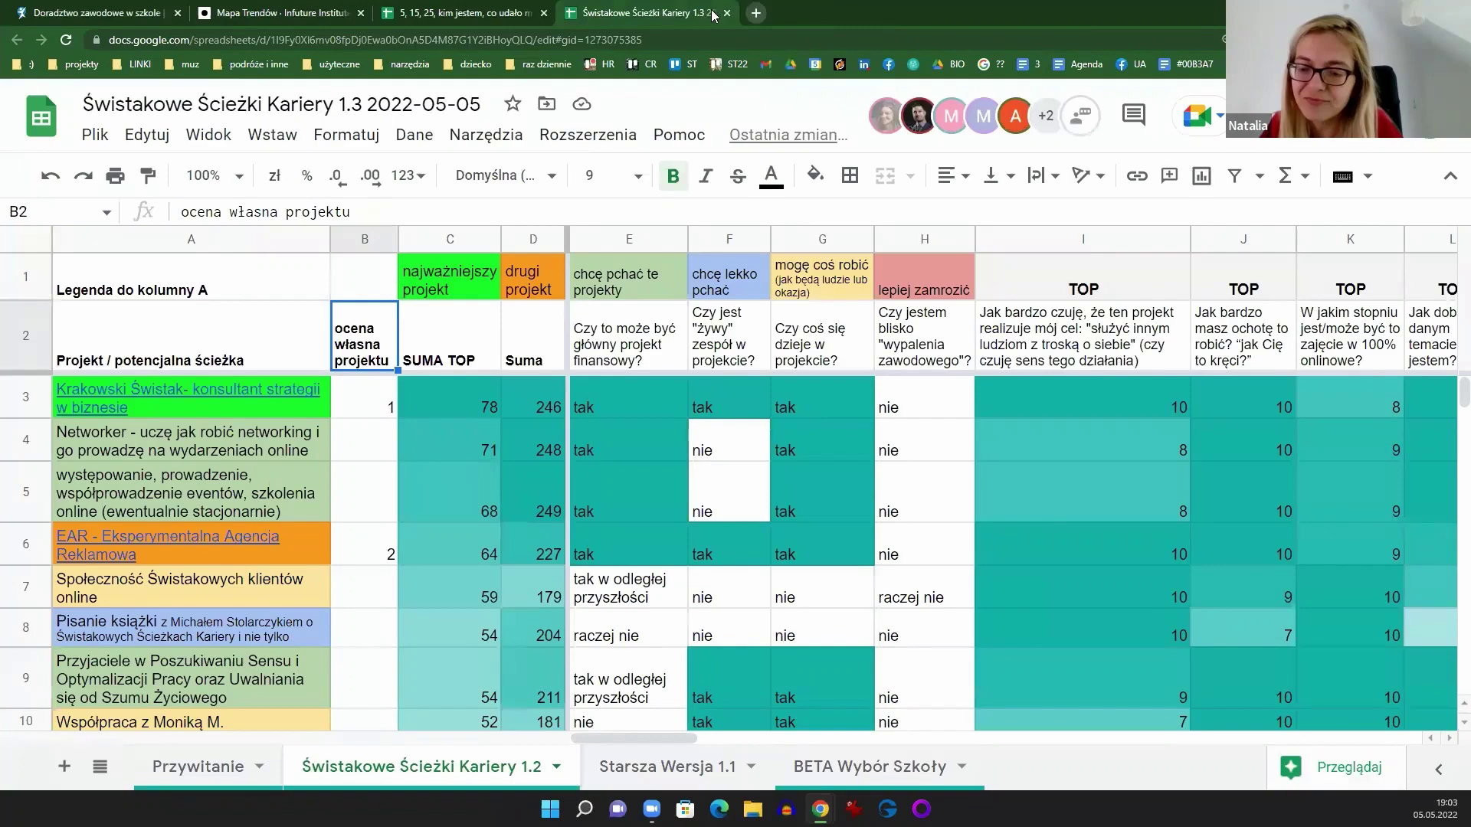
Step: Open the Gallup CliftonStrengths home page from a 'gallu' search in a new tab
{"action": "left_click", "coordinate": [757, 13]}
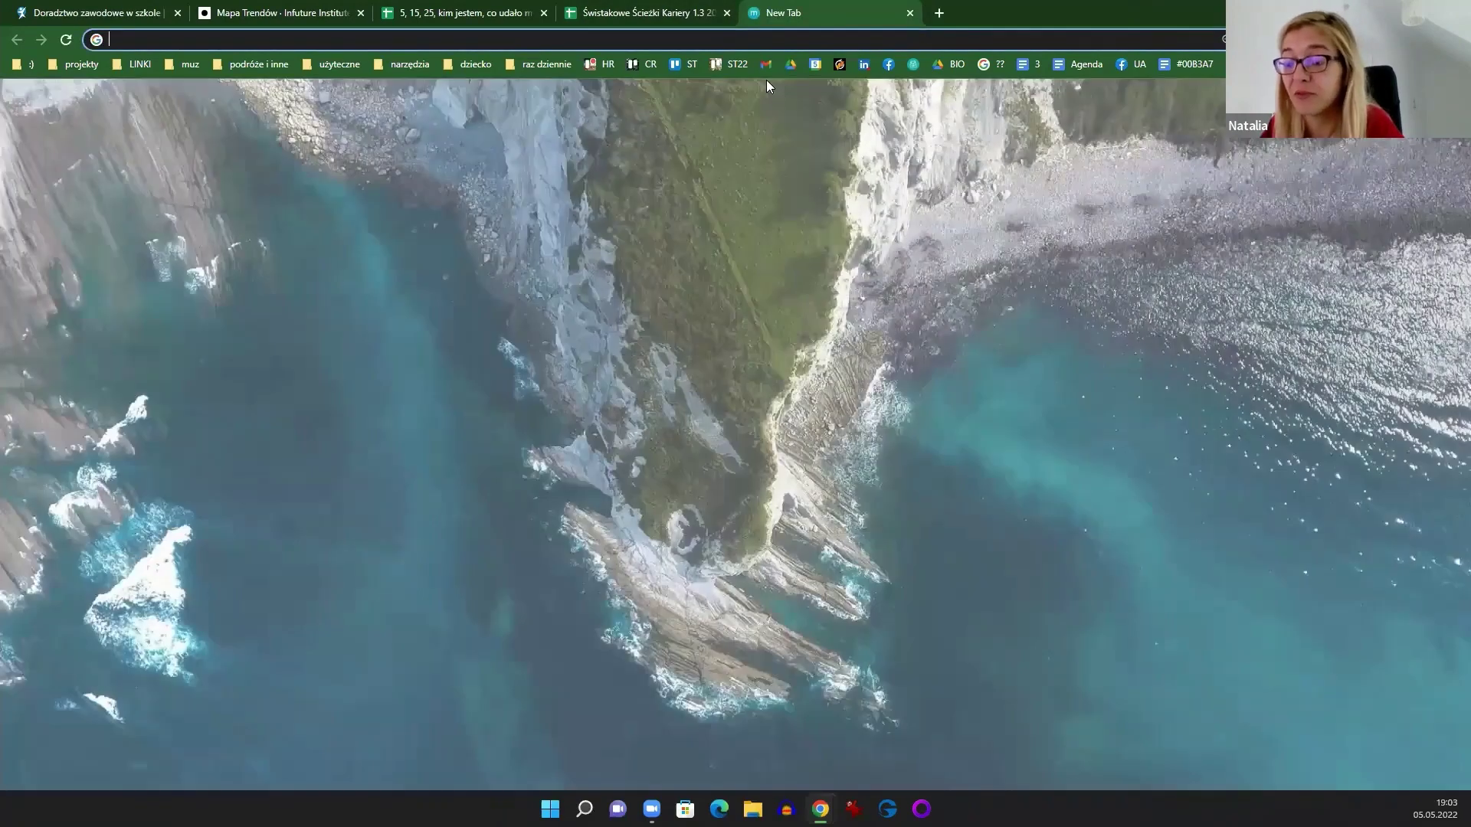
{"action": "type", "text": "int"}
{"action": "key", "text": "BackSpace"}
{"action": "key", "text": "BackSpace"}
{"action": "key", "text": "BackSpace"}
{"action": "key", "text": "BackSpace"}
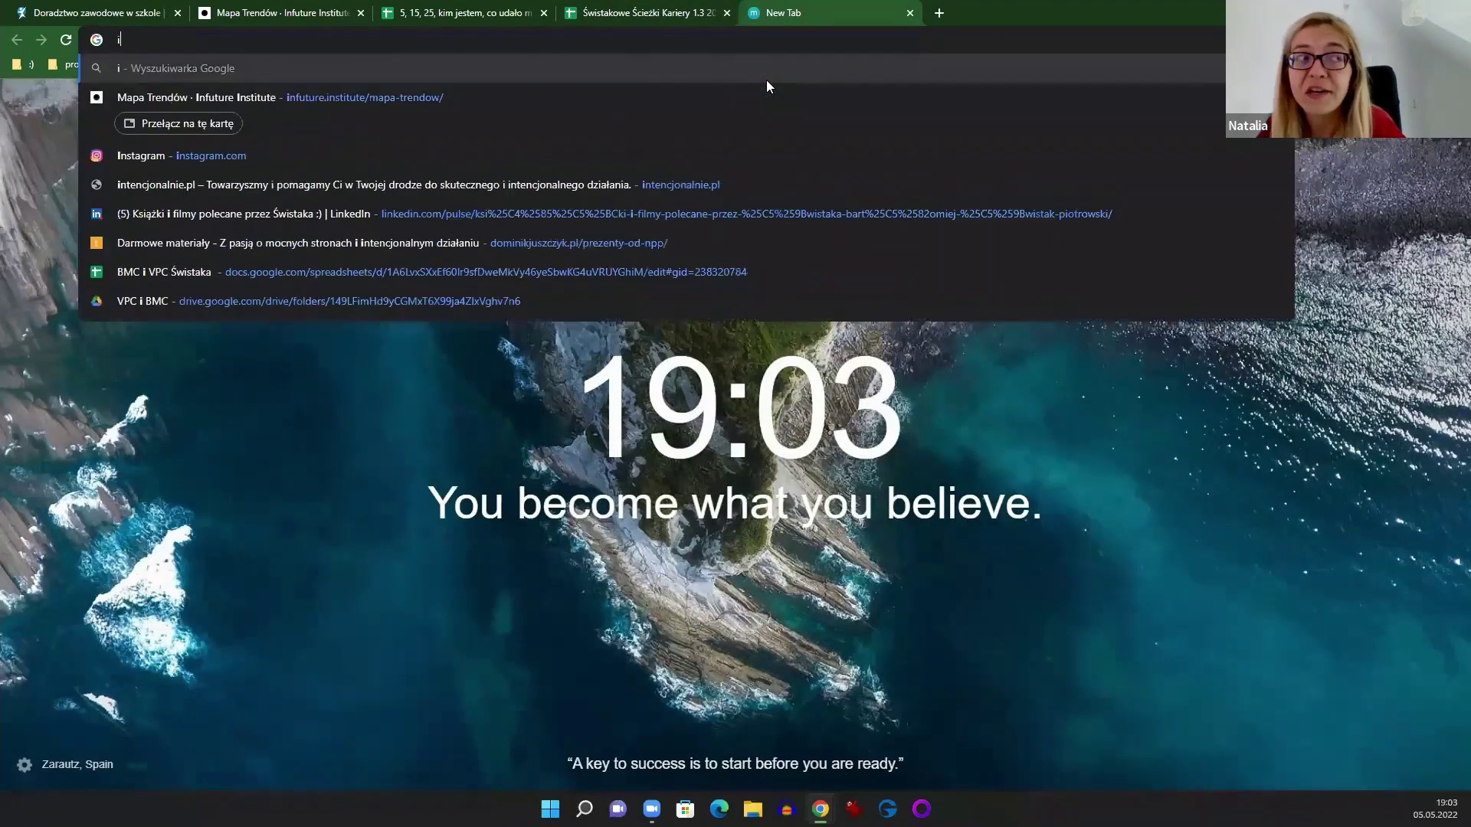
{"action": "type", "text": "gallu"}
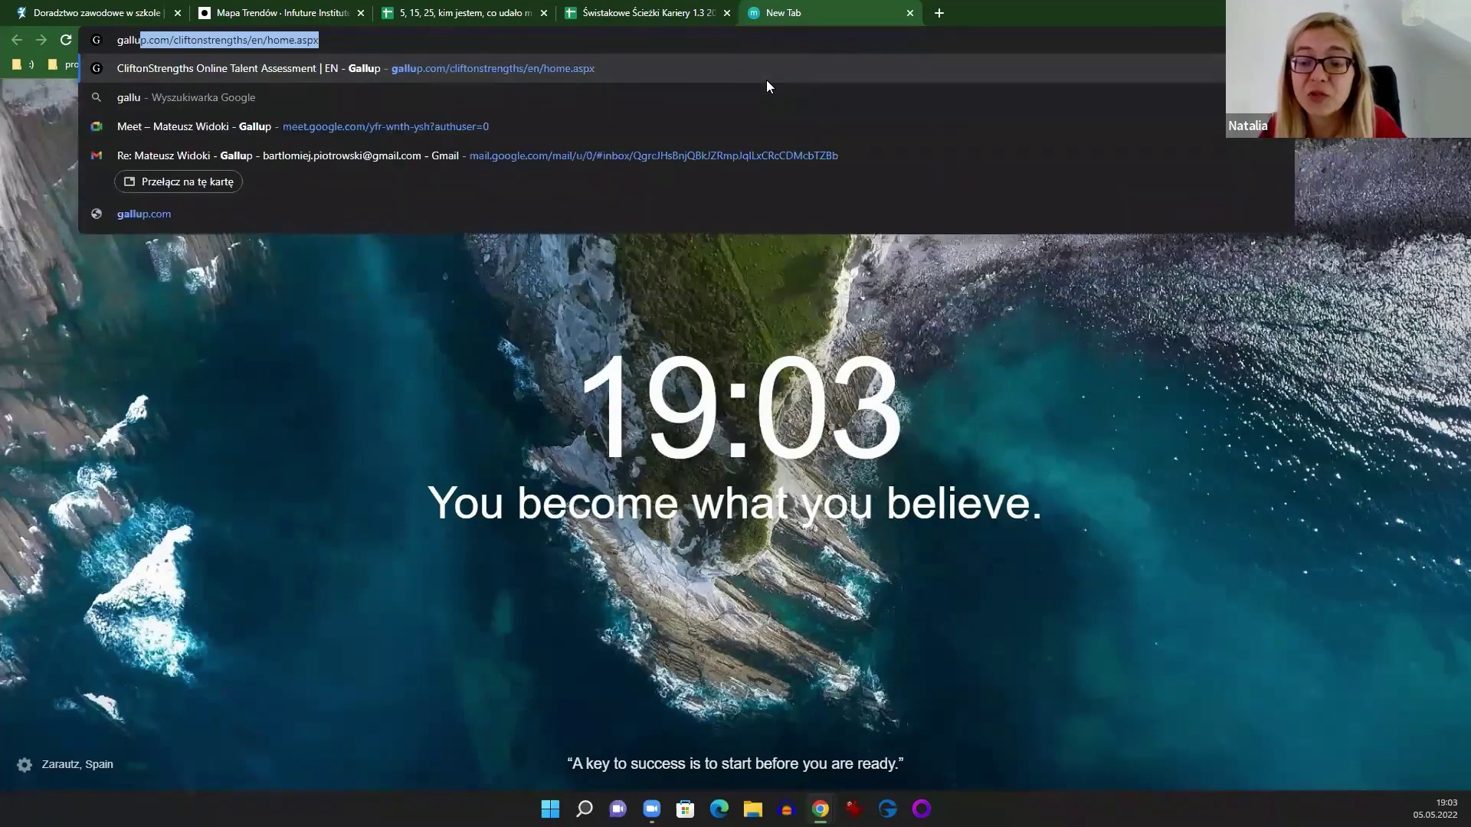
{"action": "key", "text": "Return"}
{"action": "left_click", "coordinate": [576, 43]}
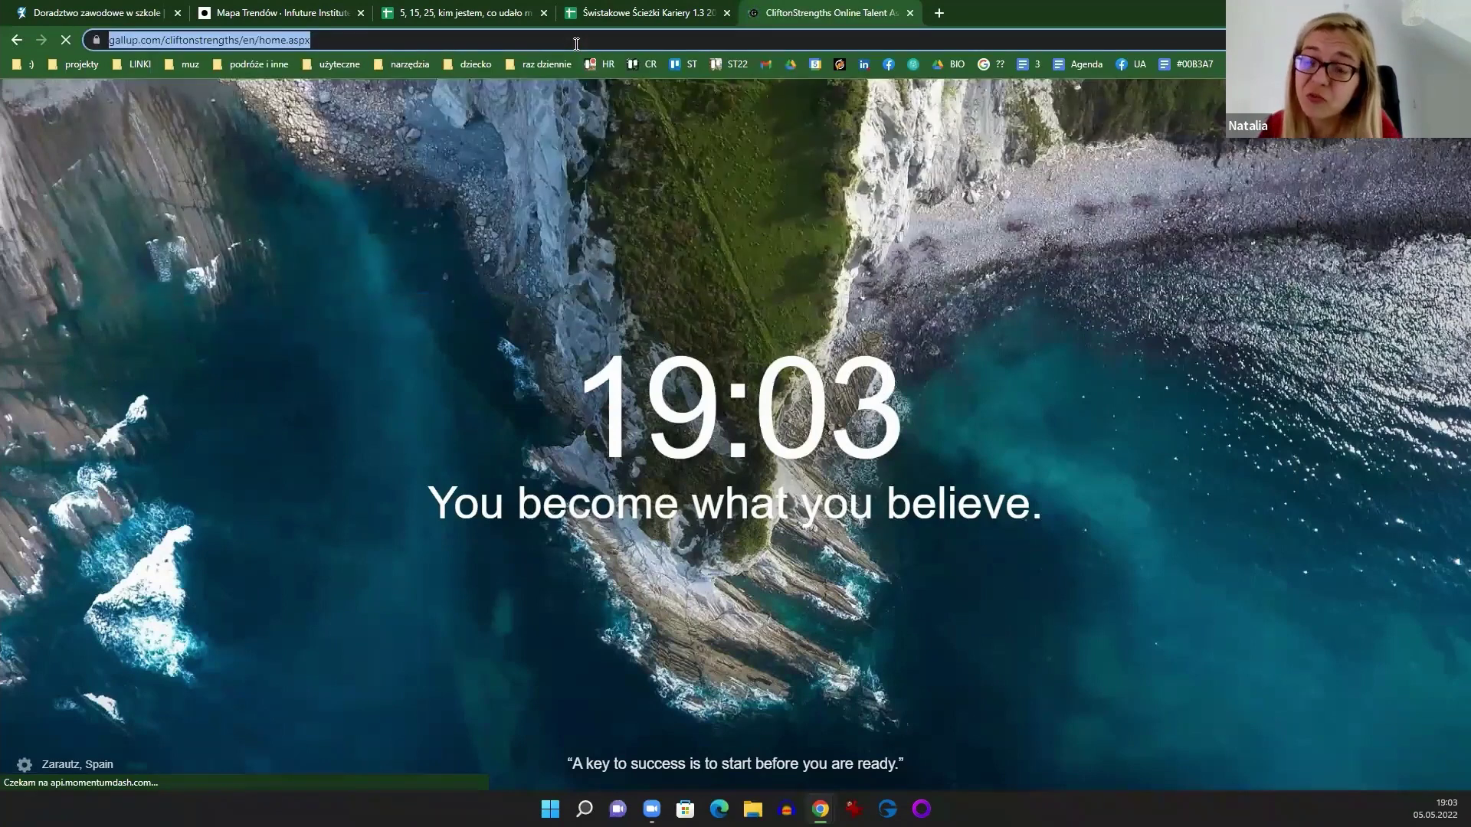
{"action": "key", "text": "Escape"}
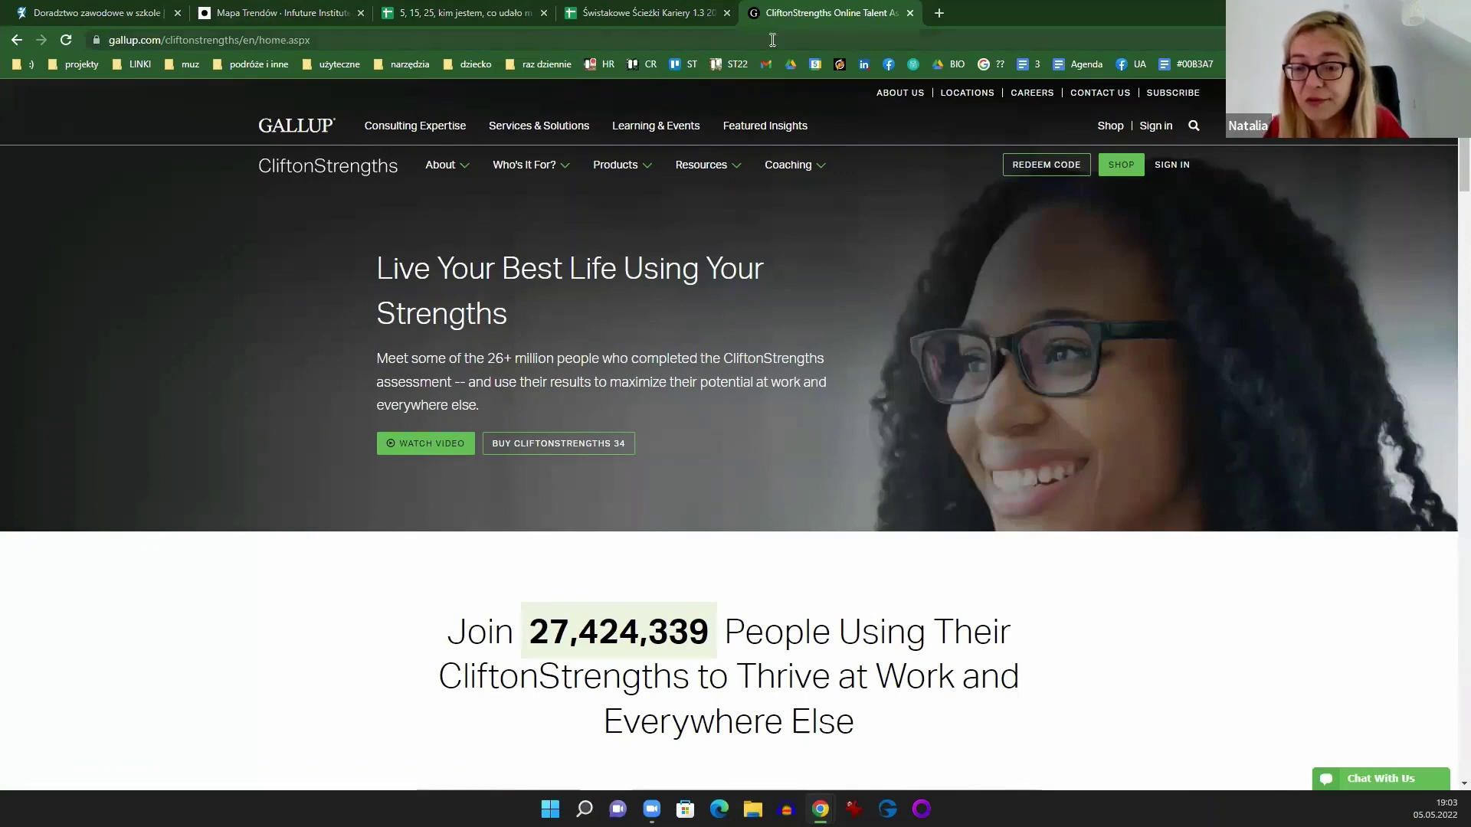
Step: Reopen the LinkedIn books article via 'ksi', then return to Gallup and minimise its chat
{"action": "left_click", "coordinate": [938, 13]}
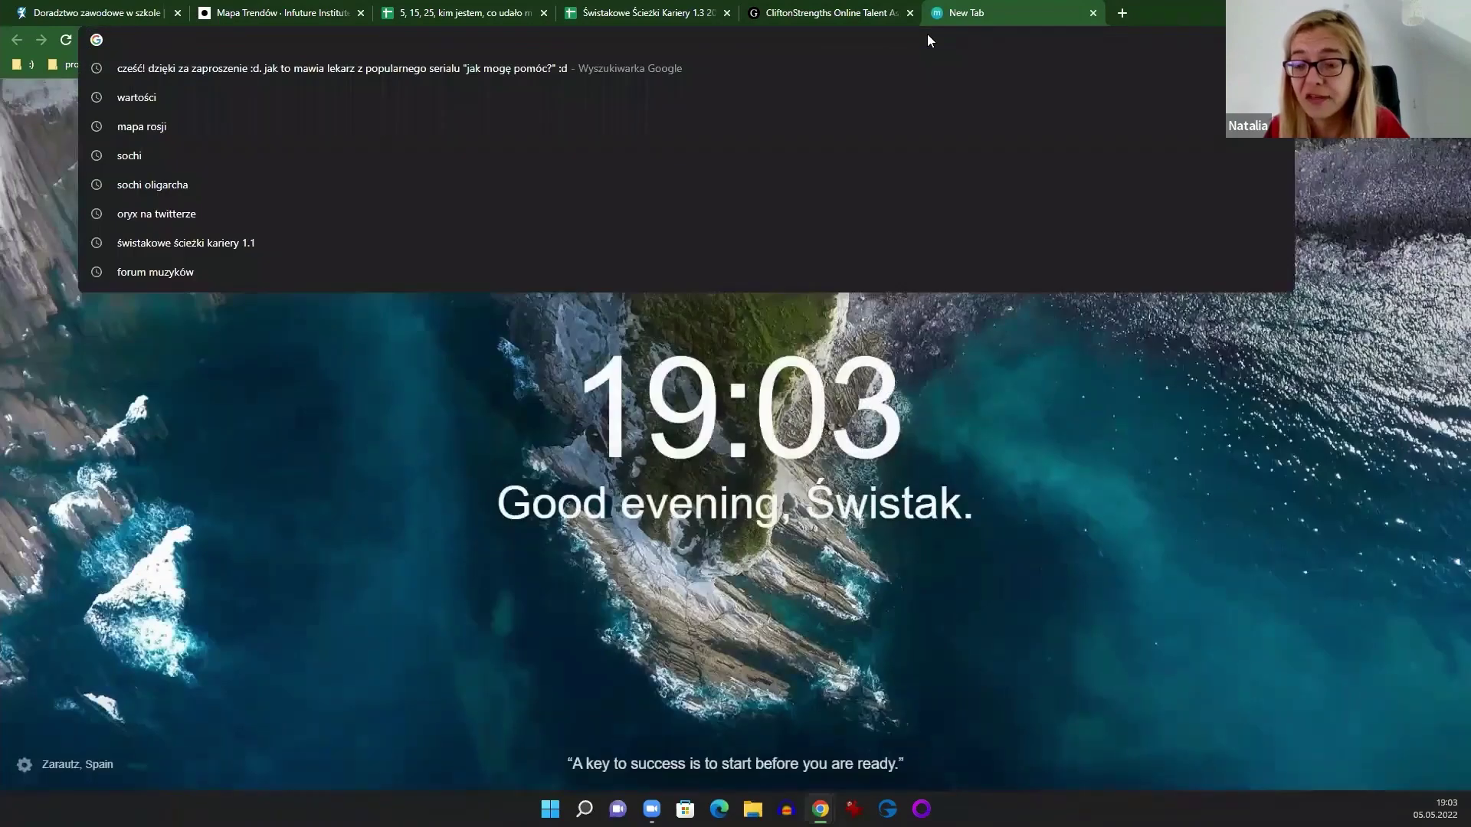
{"action": "type", "text": "ksi"}
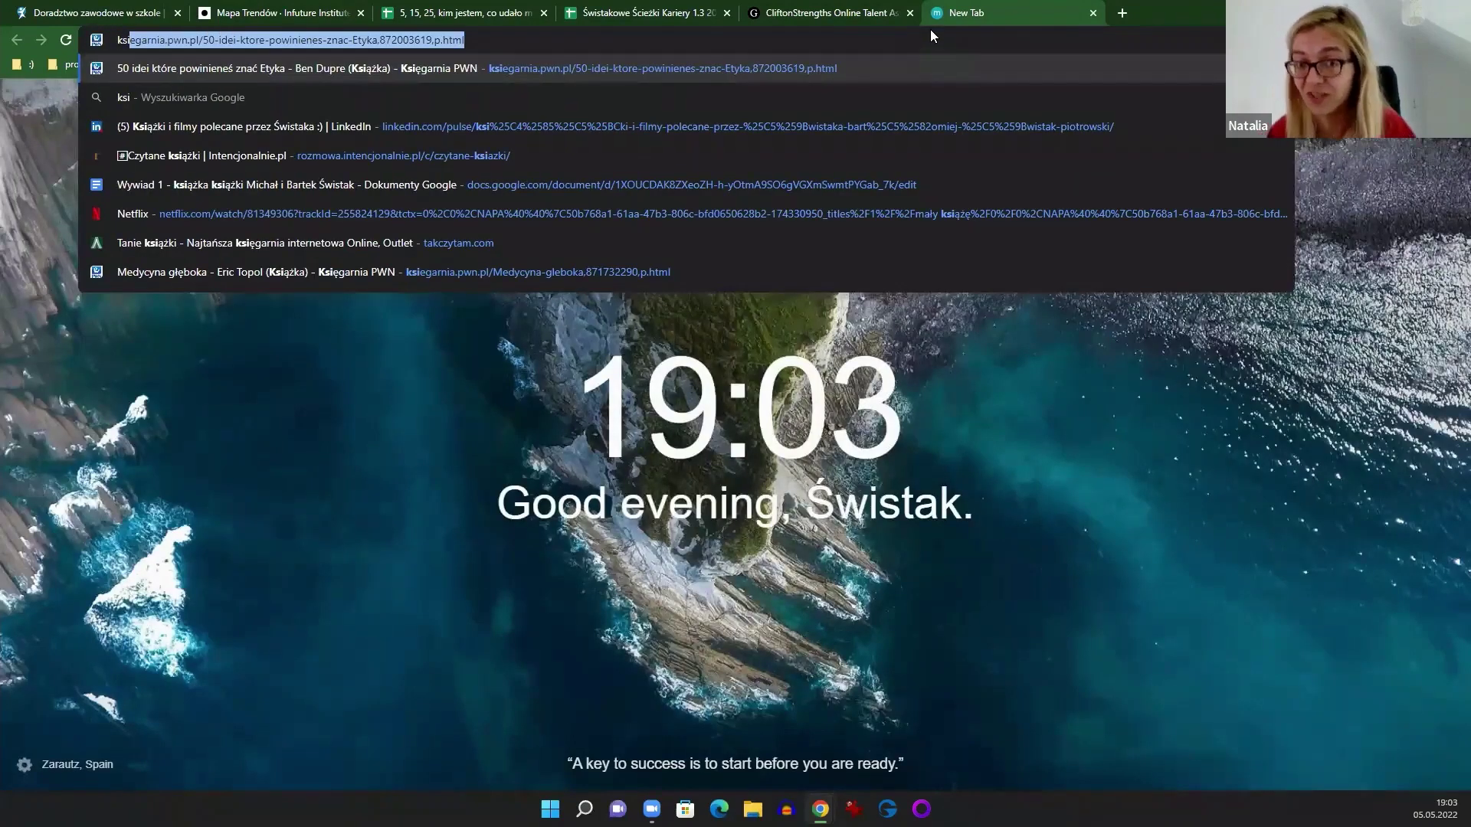
{"action": "left_click", "coordinate": [881, 126]}
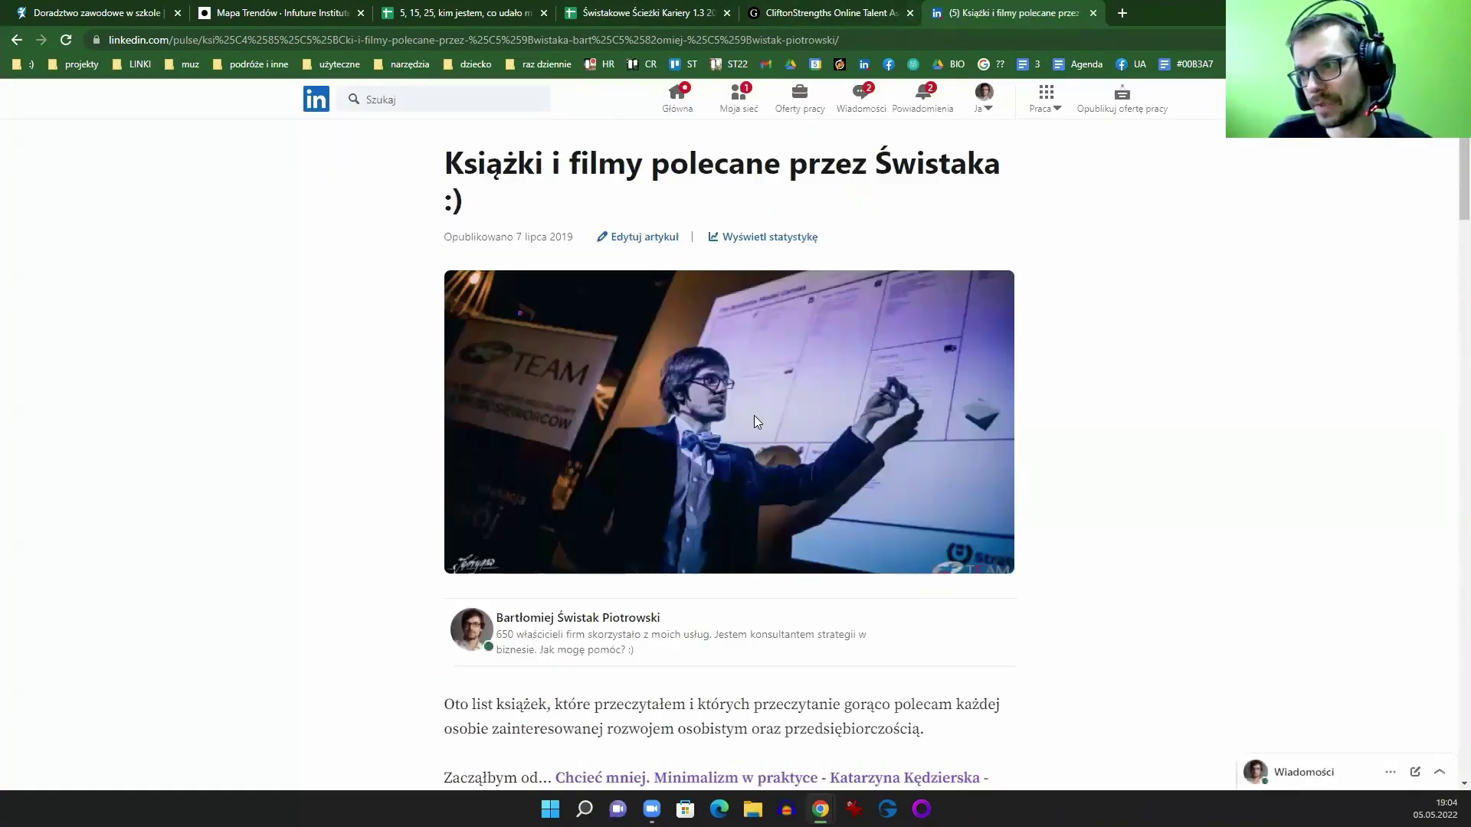
{"action": "scroll", "coordinate": [755, 418], "scroll_direction": "down", "scroll_amount": 4}
{"action": "left_click", "coordinate": [862, 10]}
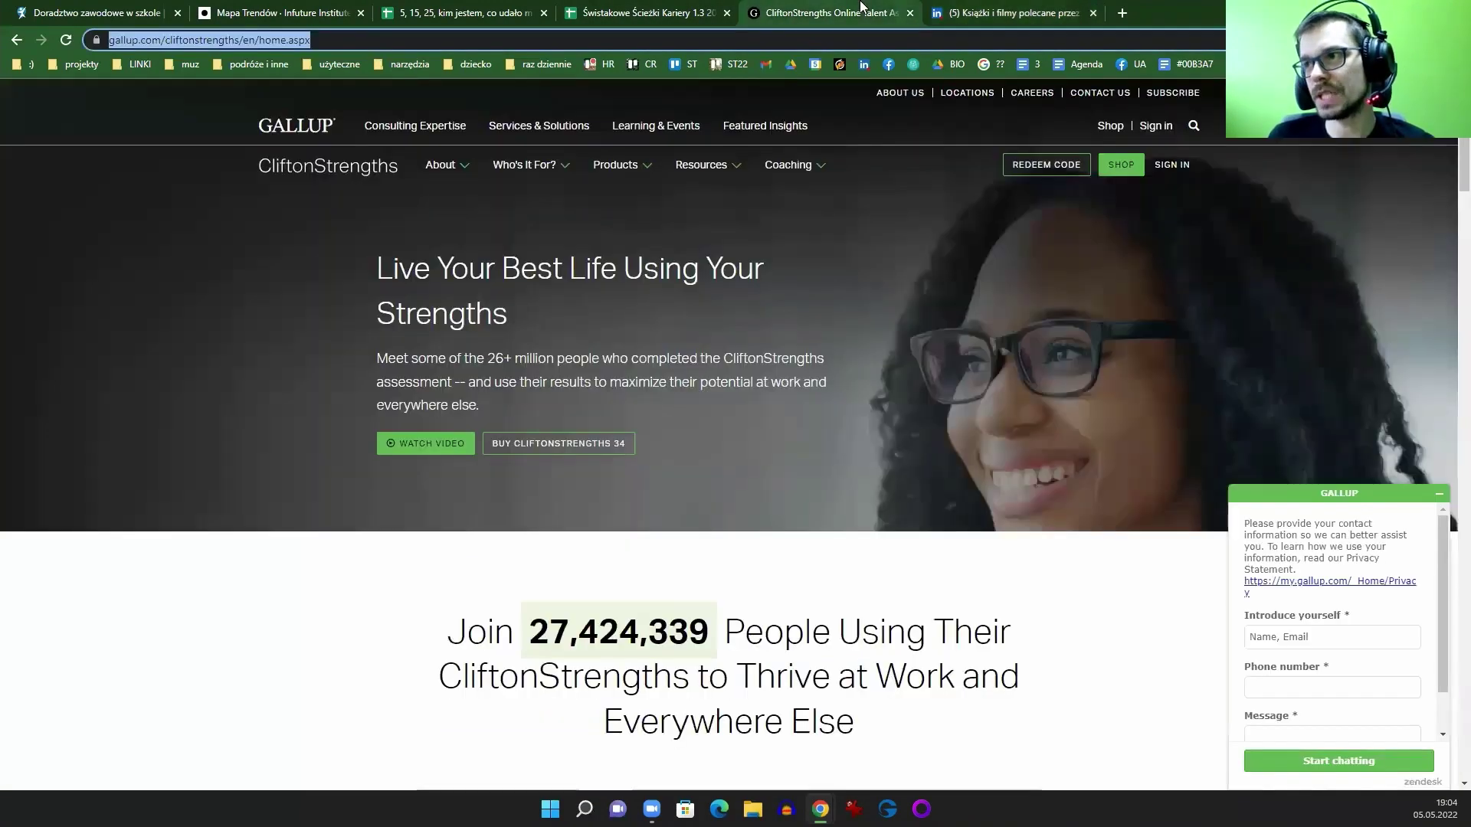
{"action": "left_click", "coordinate": [1440, 494]}
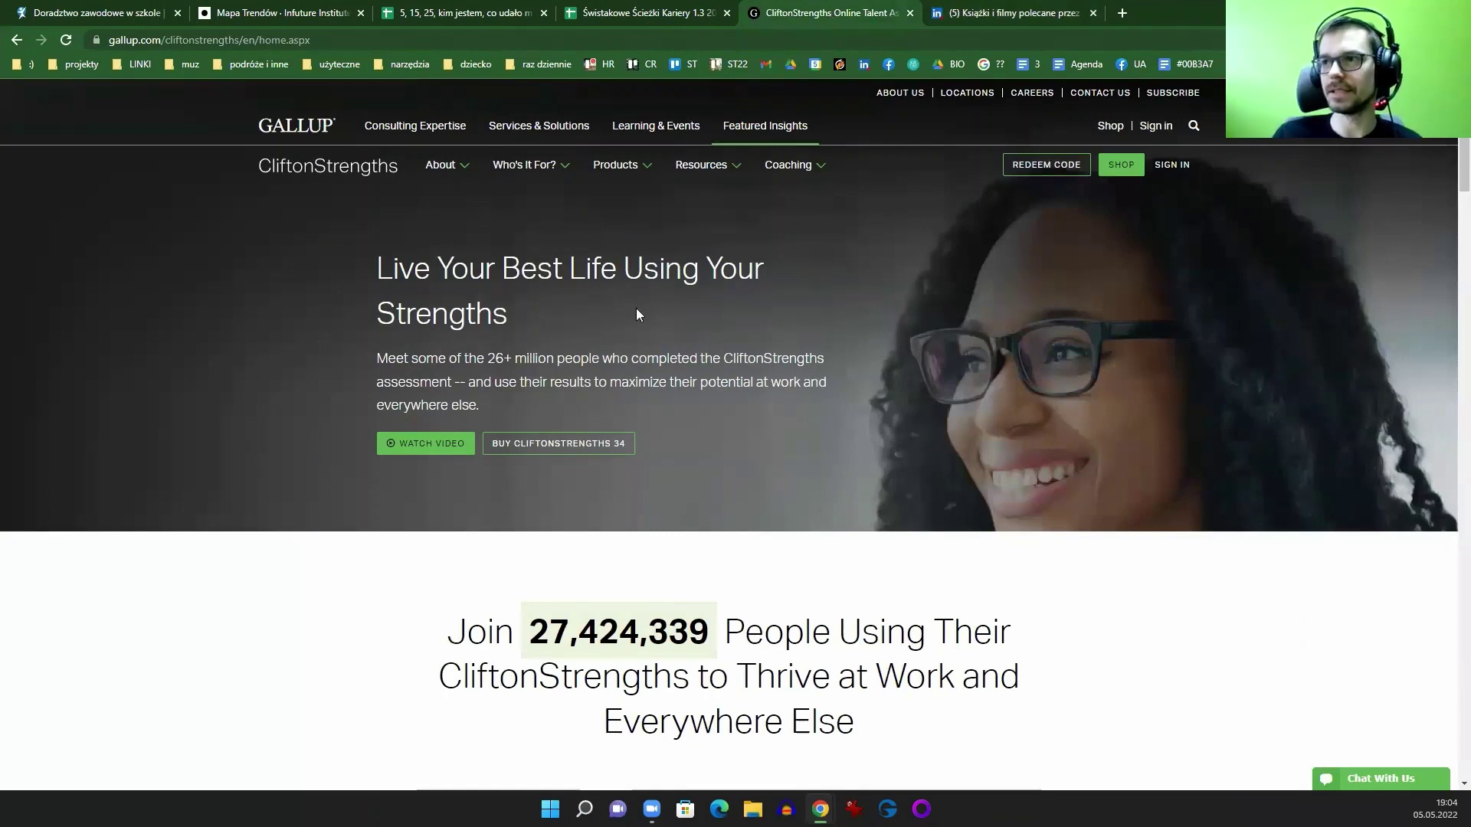
{"action": "scroll", "coordinate": [835, 387], "scroll_direction": "down", "scroll_amount": 3}
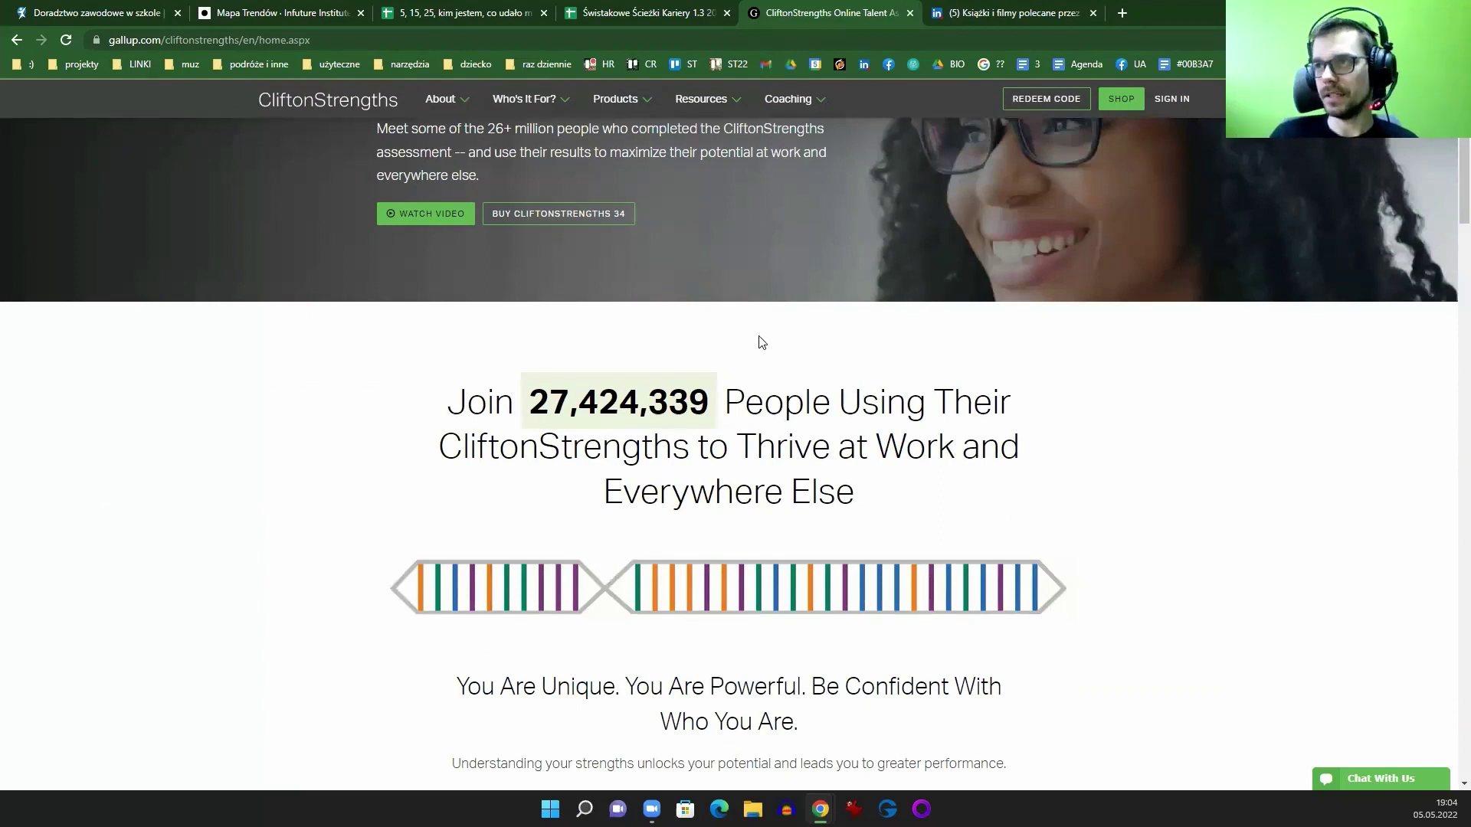
{"action": "left_click", "coordinate": [1123, 13]}
{"action": "left_click", "coordinate": [77, 65]}
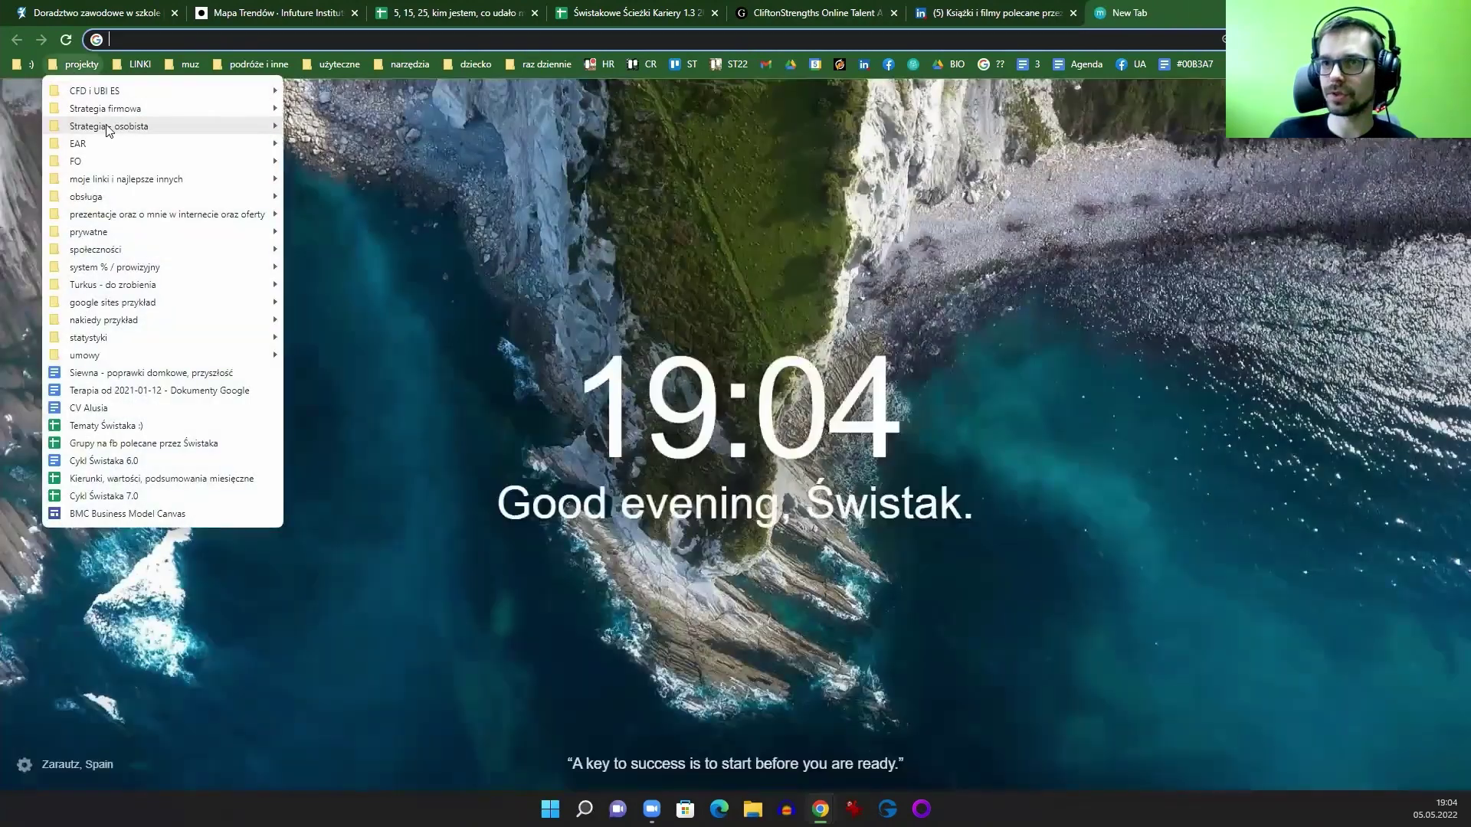
{"action": "mouse_move", "coordinate": [108, 129]}
{"action": "mouse_move", "coordinate": [197, 112]}
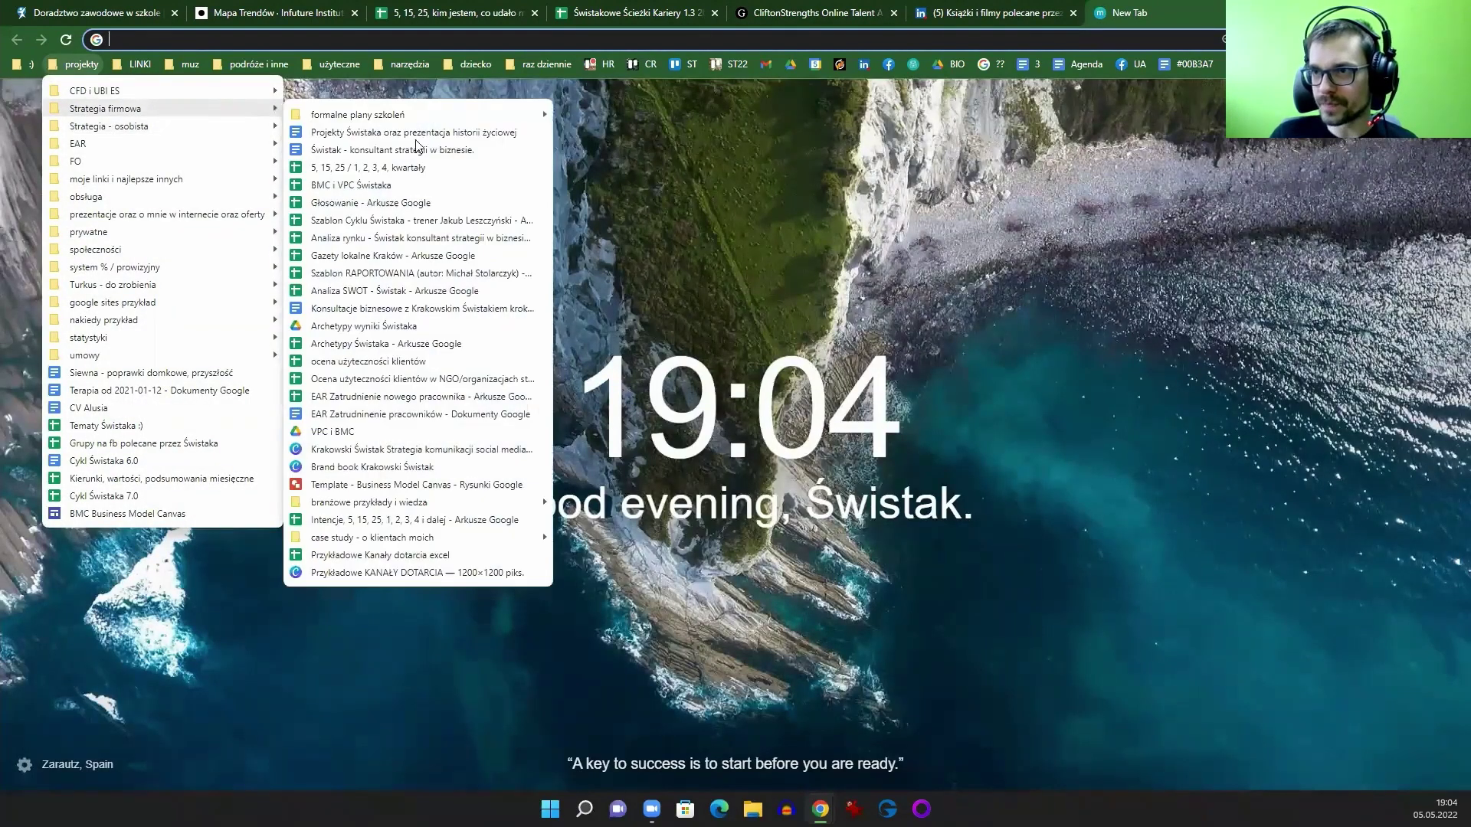
{"action": "left_click", "coordinate": [420, 220]}
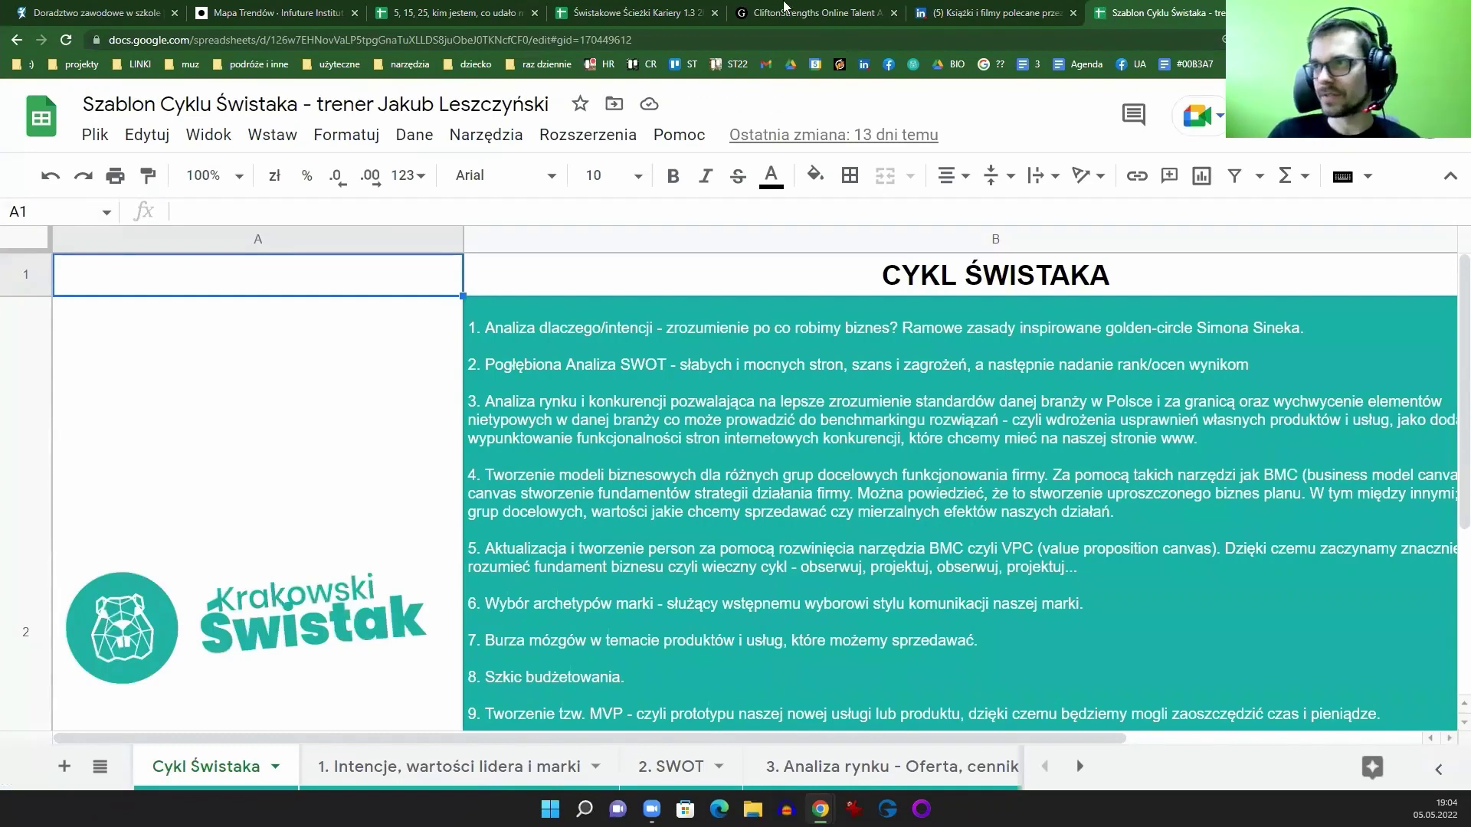
{"action": "left_click", "coordinate": [813, 13]}
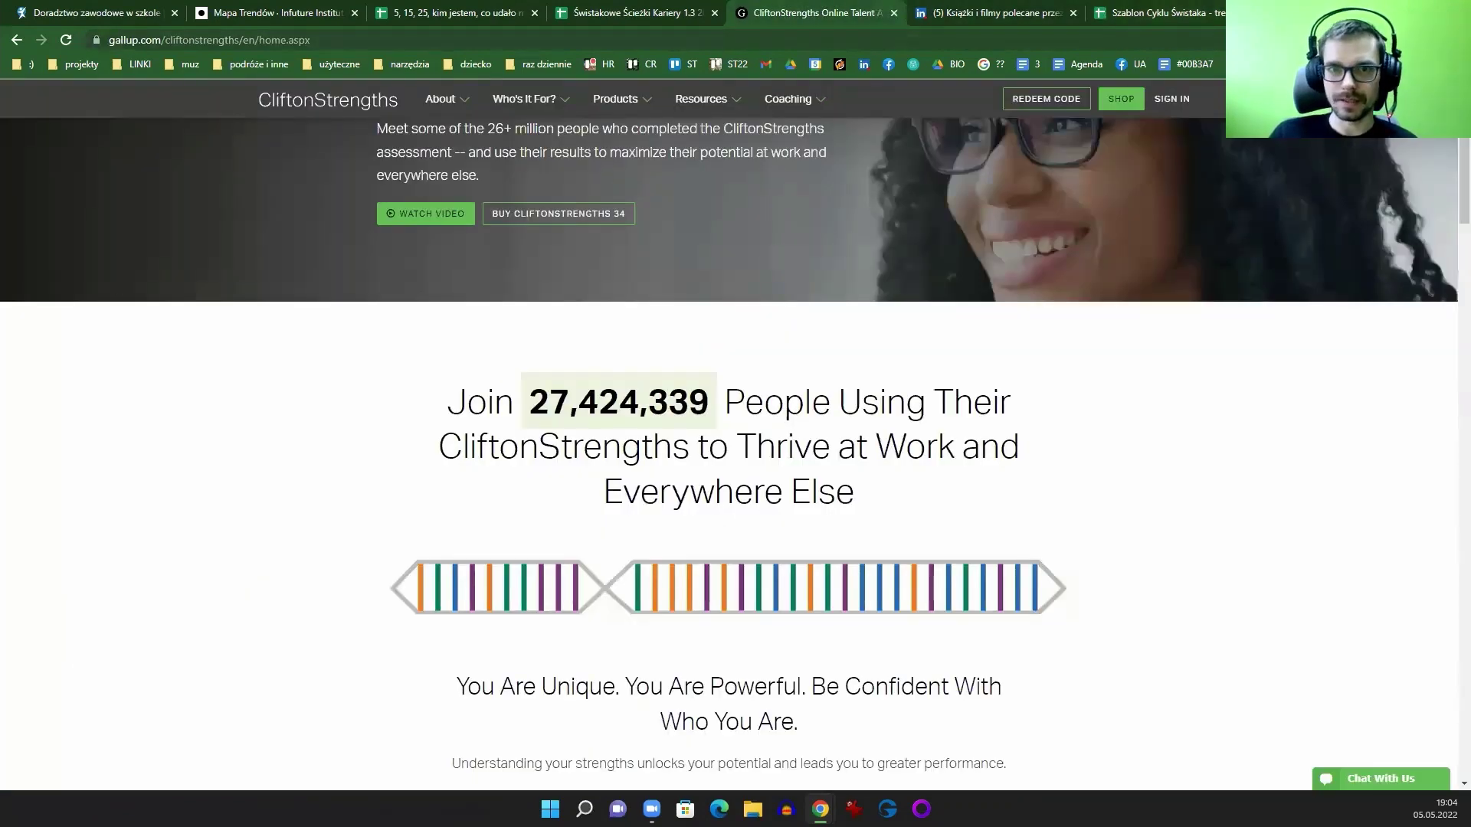
{"action": "left_click", "coordinate": [1163, 11]}
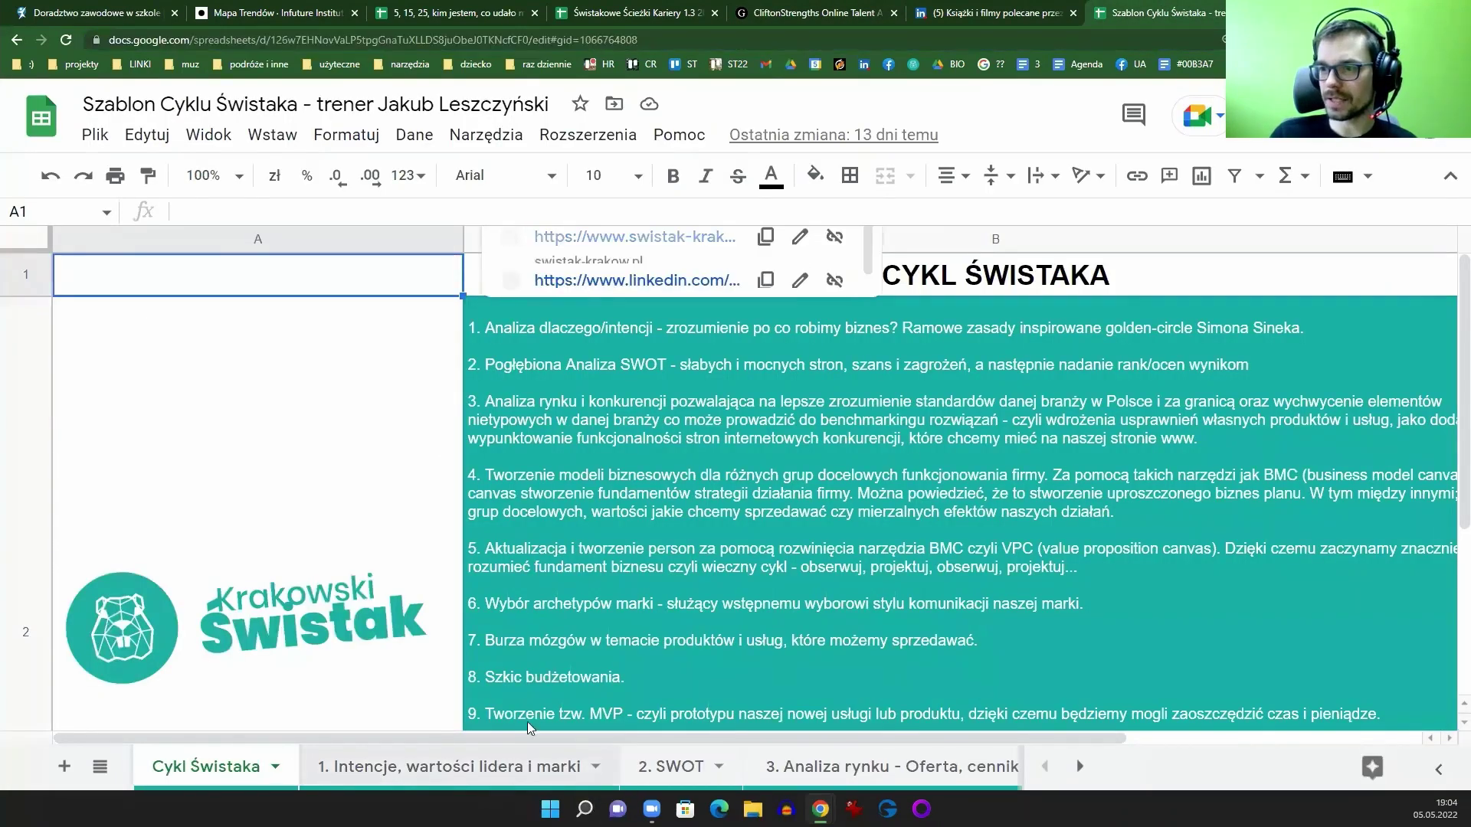
{"action": "left_click", "coordinate": [485, 760]}
{"action": "left_click_drag", "start_coordinate": [481, 741], "coordinate": [1186, 741]}
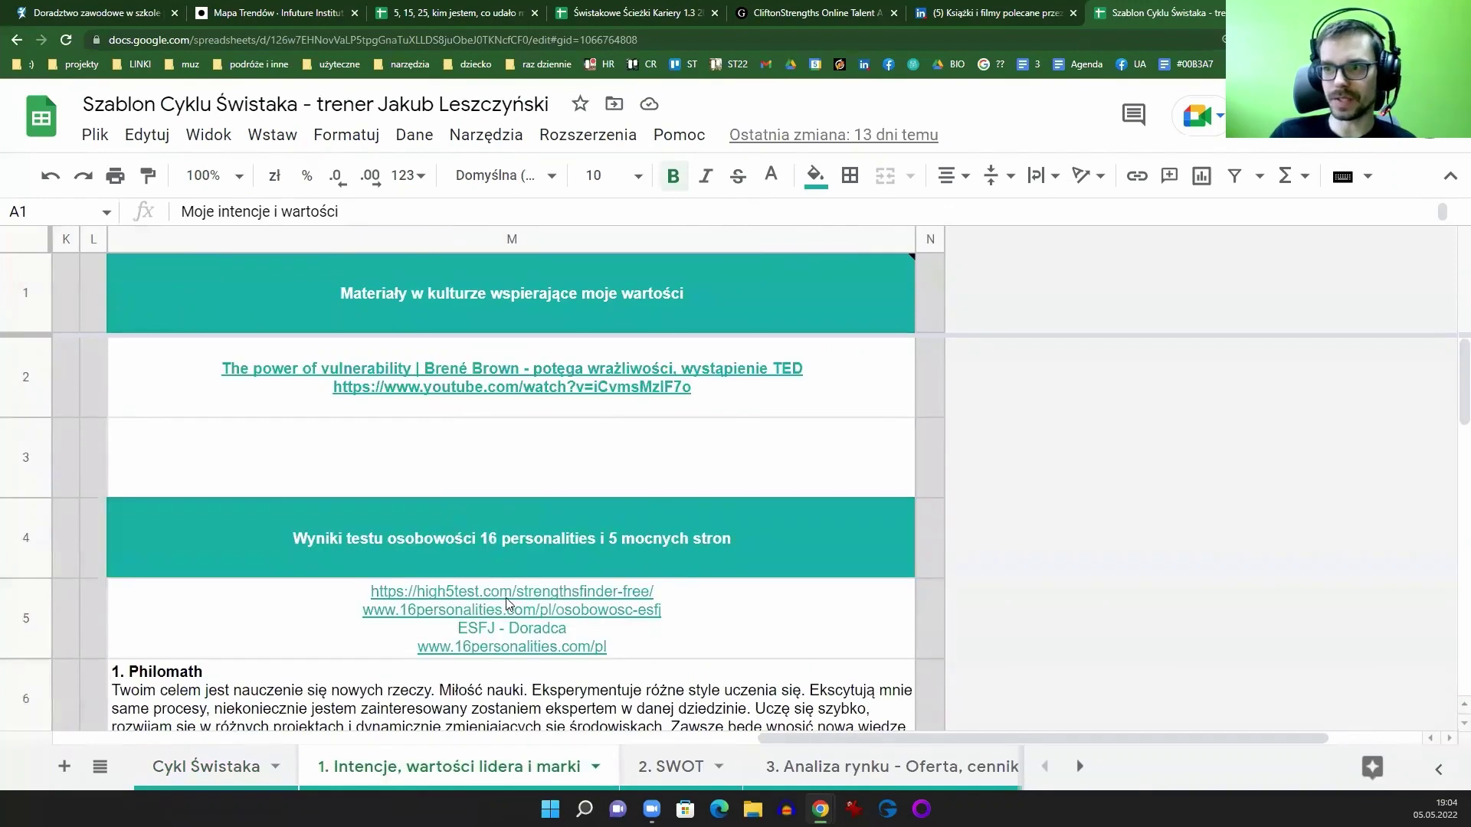
{"action": "left_click", "coordinate": [458, 604]}
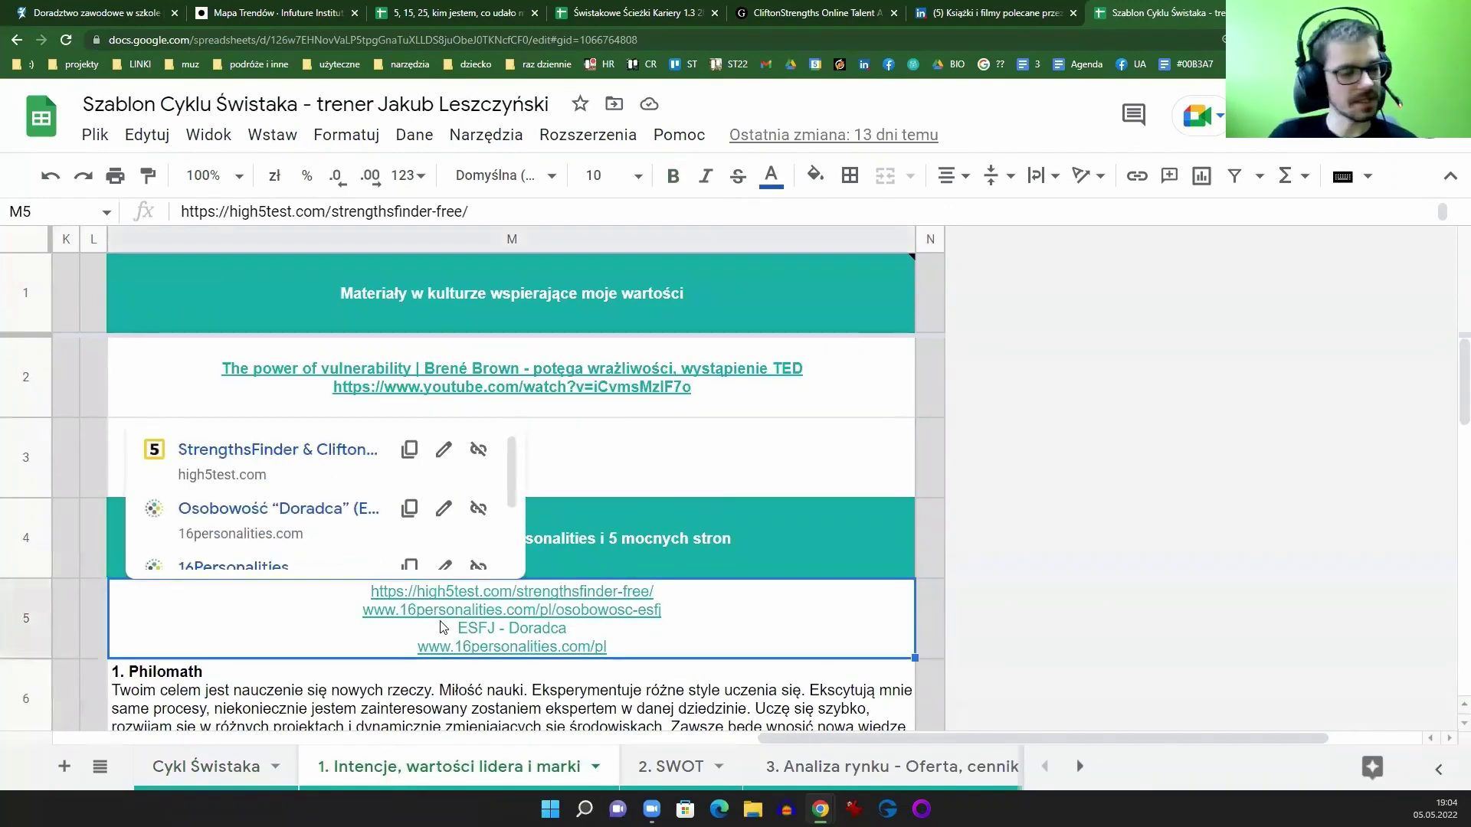
{"action": "scroll", "coordinate": [710, 617], "scroll_direction": "down", "scroll_amount": 10}
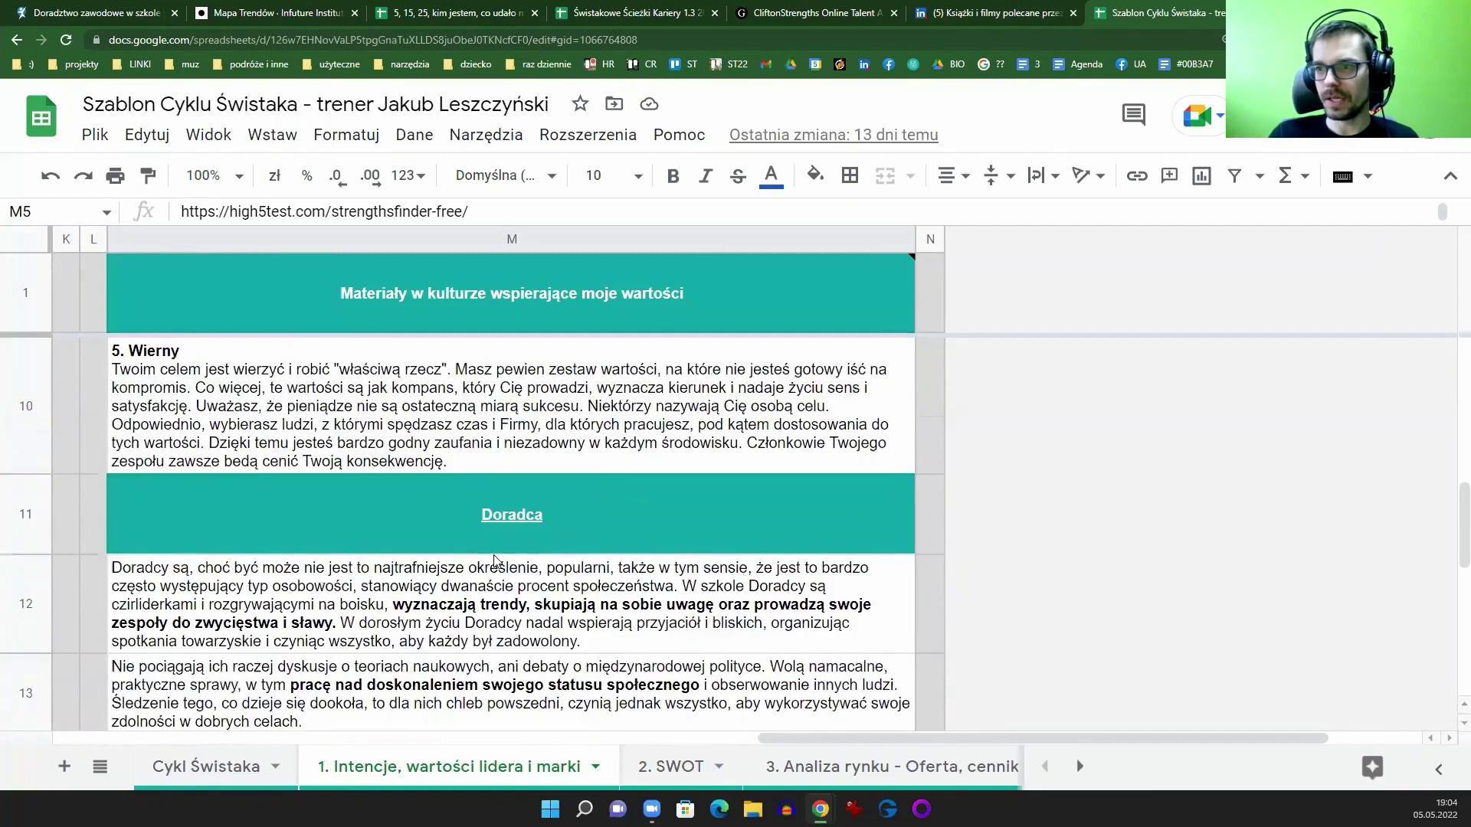
{"action": "scroll", "coordinate": [494, 533], "scroll_direction": "up", "scroll_amount": 3}
{"action": "left_click", "coordinate": [383, 561]}
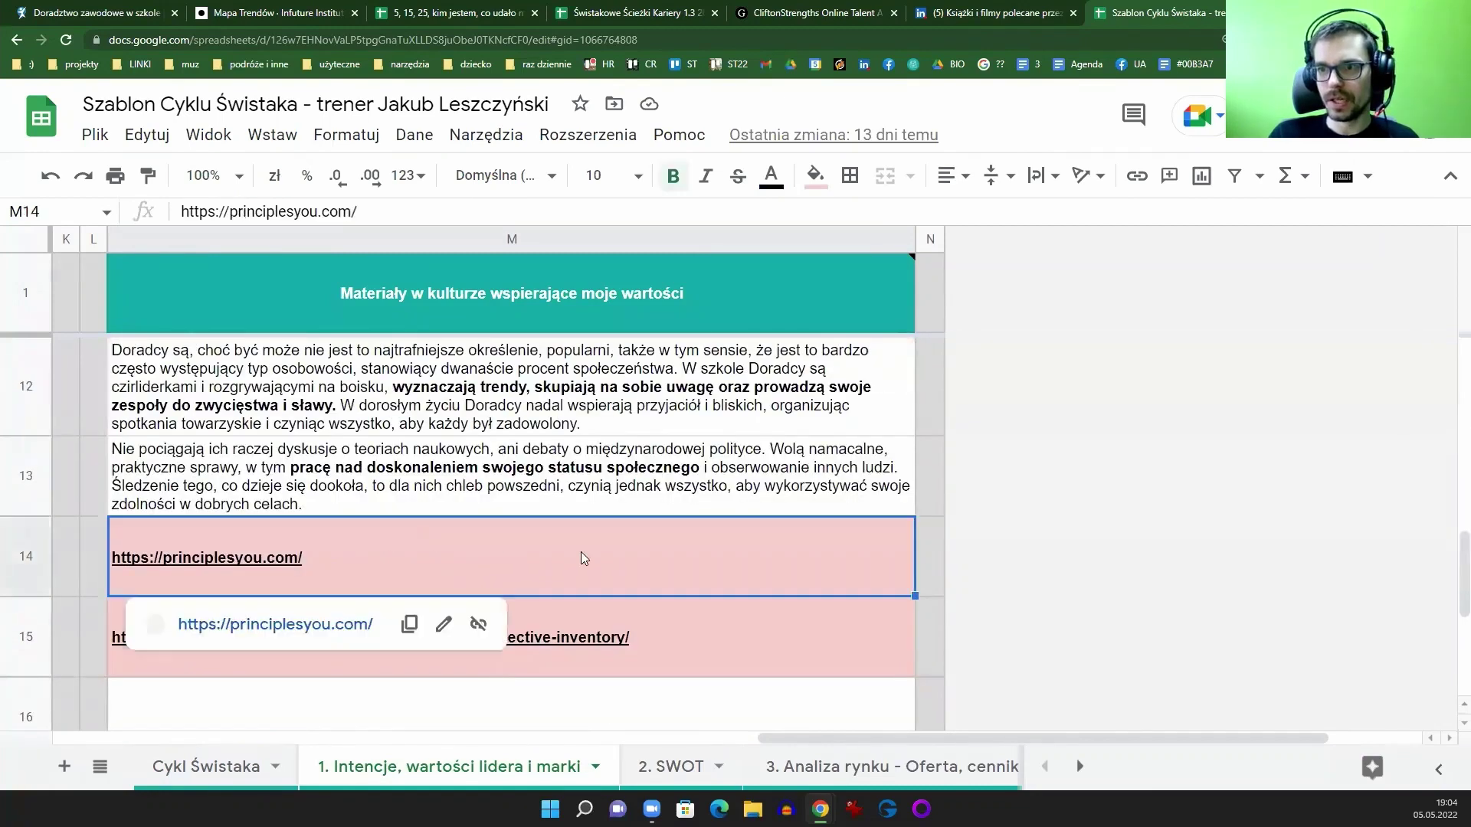
{"action": "left_click", "coordinate": [719, 625]}
{"action": "scroll", "coordinate": [722, 582], "scroll_direction": "down", "scroll_amount": 1}
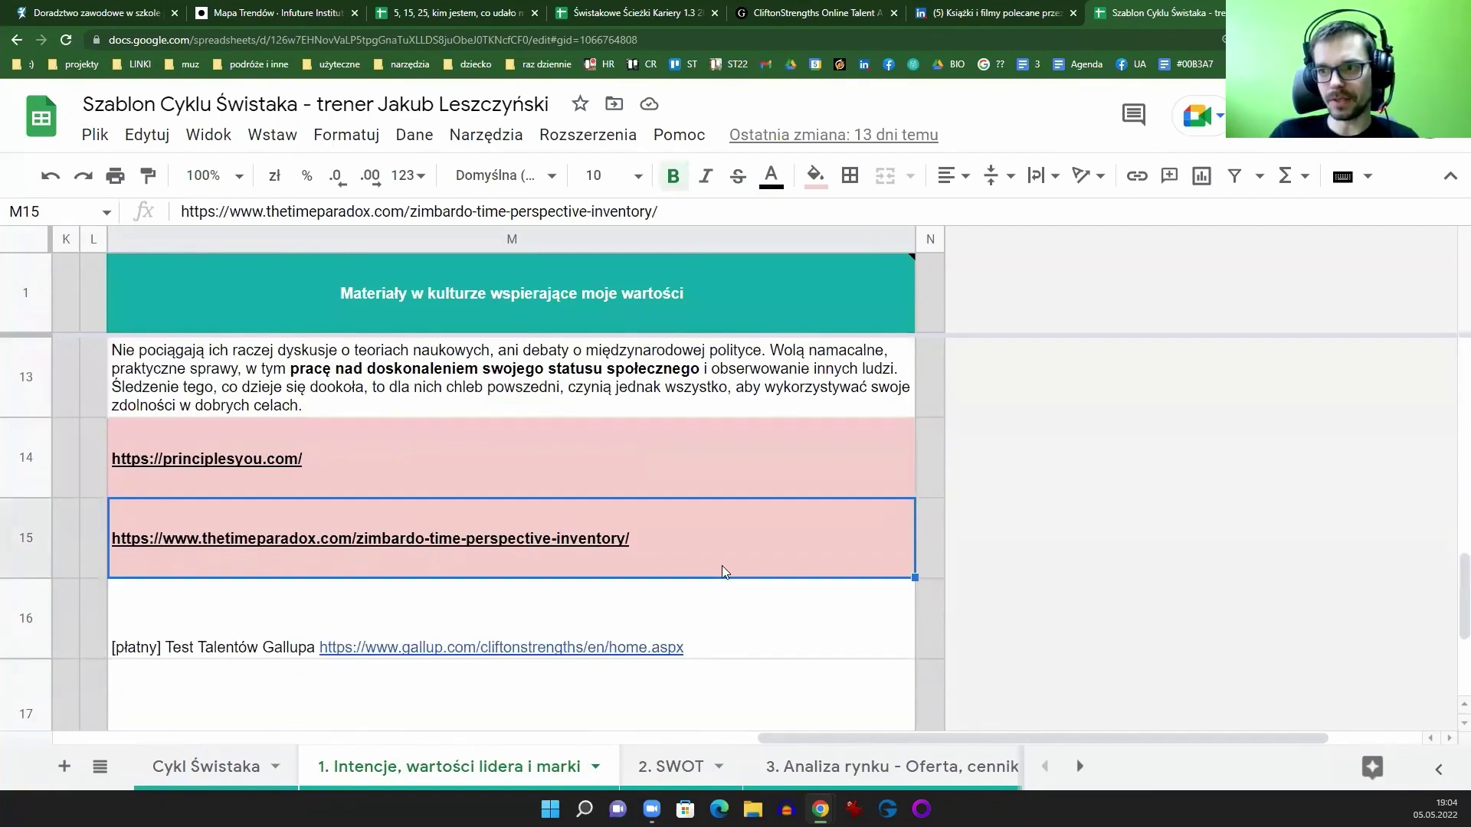
{"action": "left_click", "coordinate": [737, 637]}
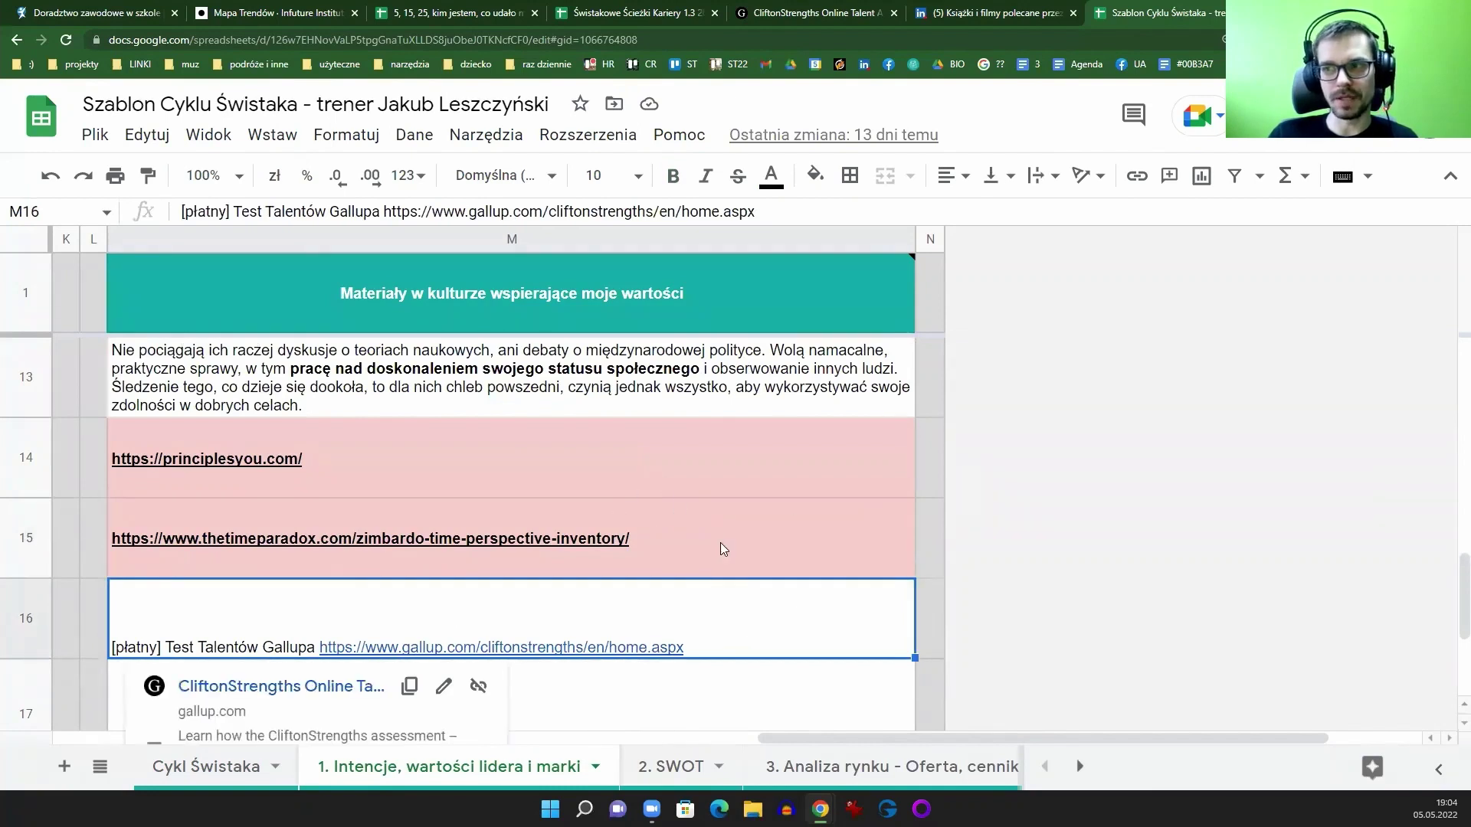
{"action": "mouse_move", "coordinate": [672, 529]}
{"action": "left_click", "coordinate": [661, 709]}
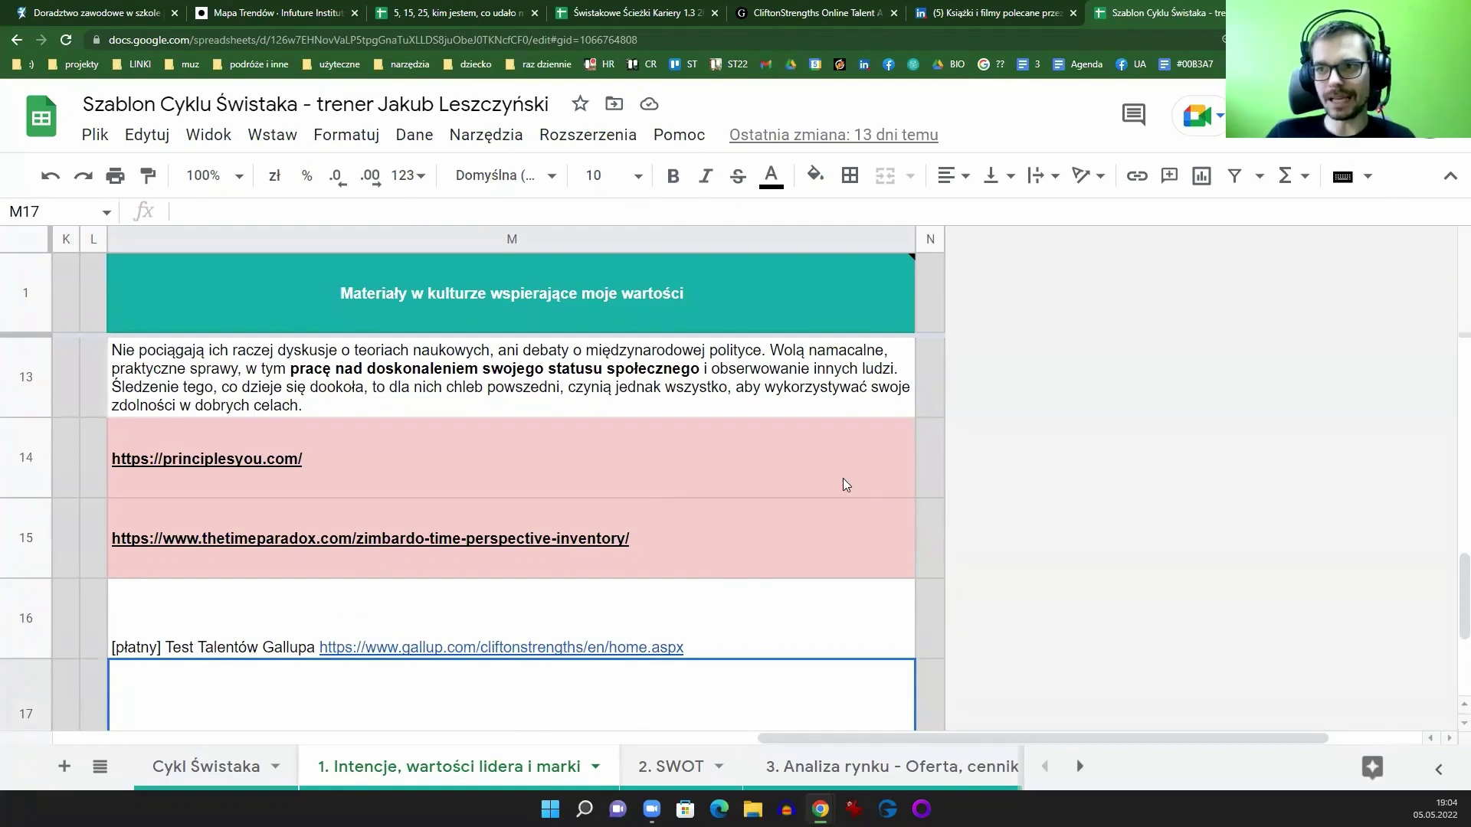
{"action": "mouse_move", "coordinate": [778, 472]}
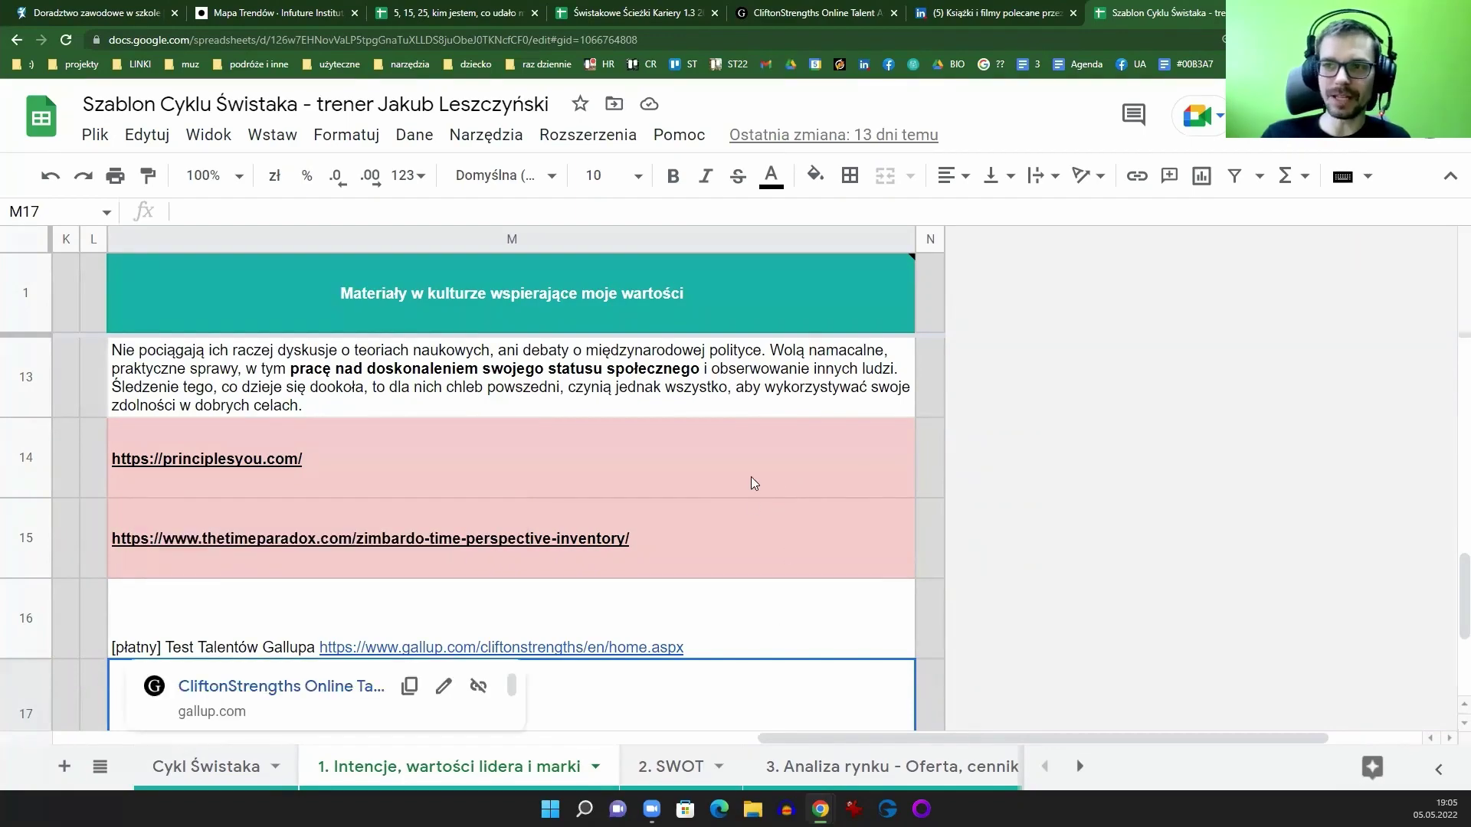
{"action": "scroll", "coordinate": [750, 486], "scroll_direction": "up", "scroll_amount": 5}
{"action": "scroll", "coordinate": [749, 490], "scroll_direction": "down", "scroll_amount": 8}
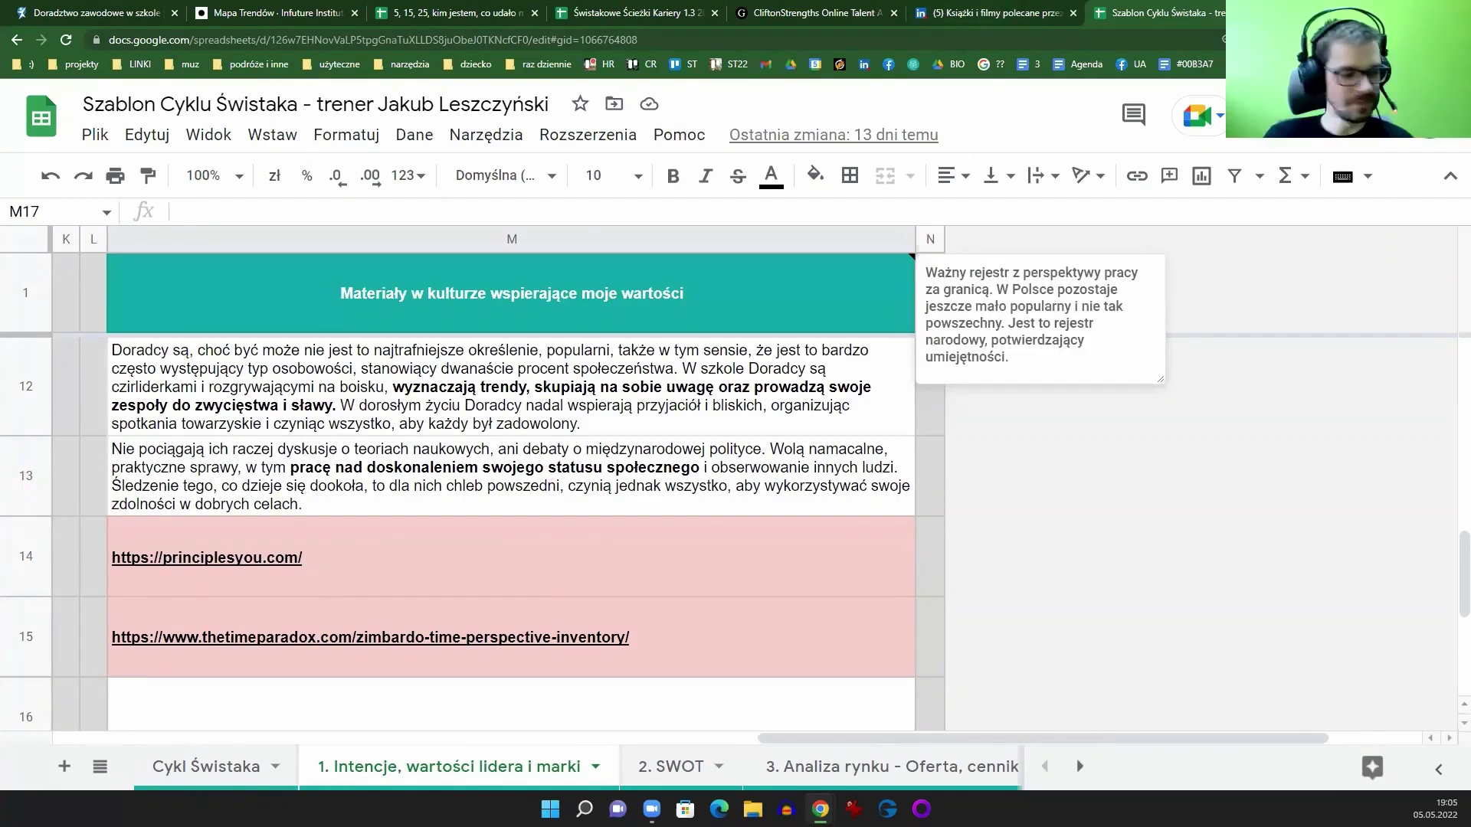
Step: Open the Darmowe materiały page via 'npp' and scroll to the Polish Gallup talent-name table
{"action": "left_click", "coordinate": [1212, 28]}
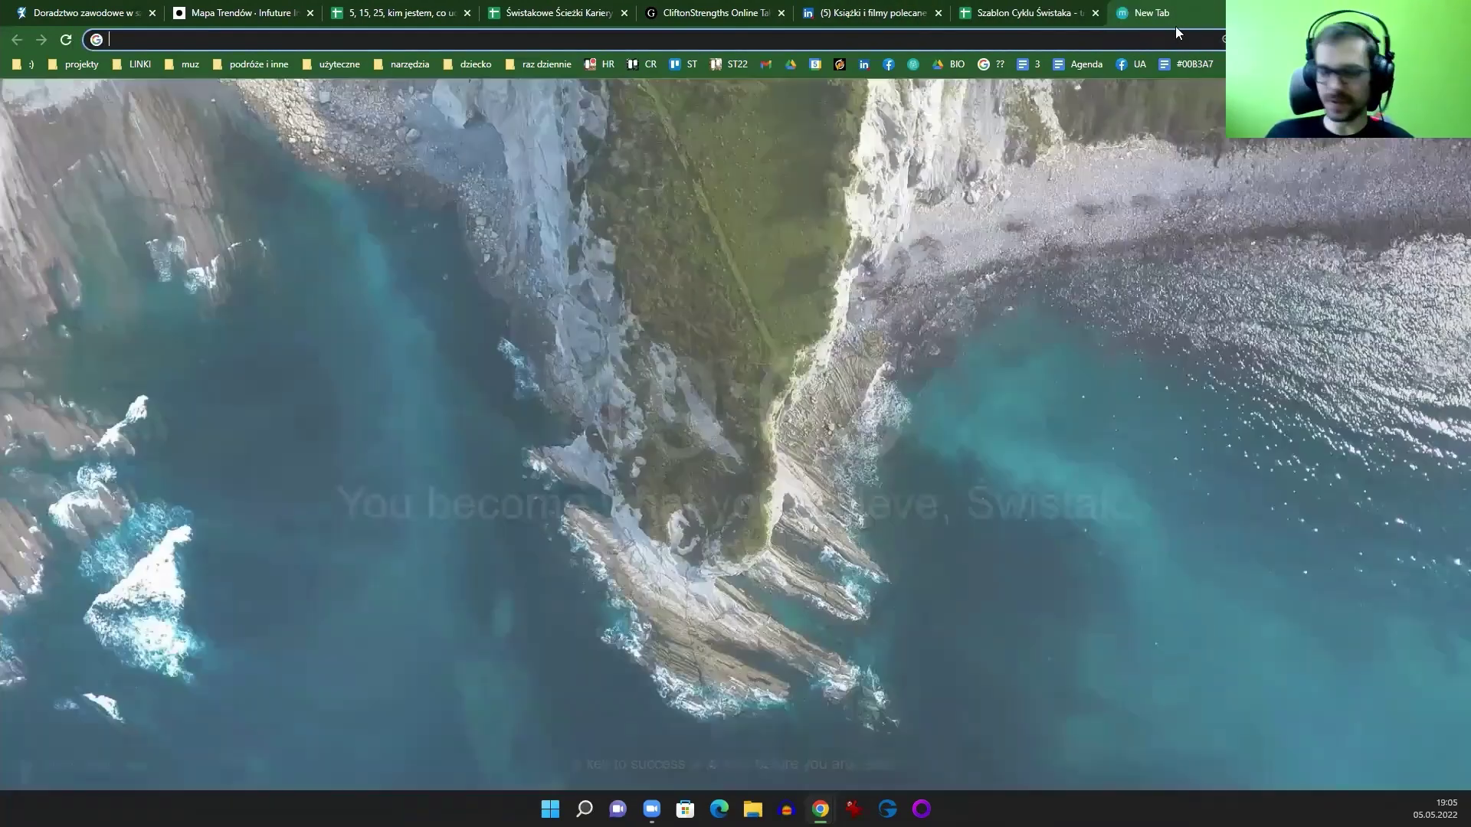
{"action": "type", "text": "npp"}
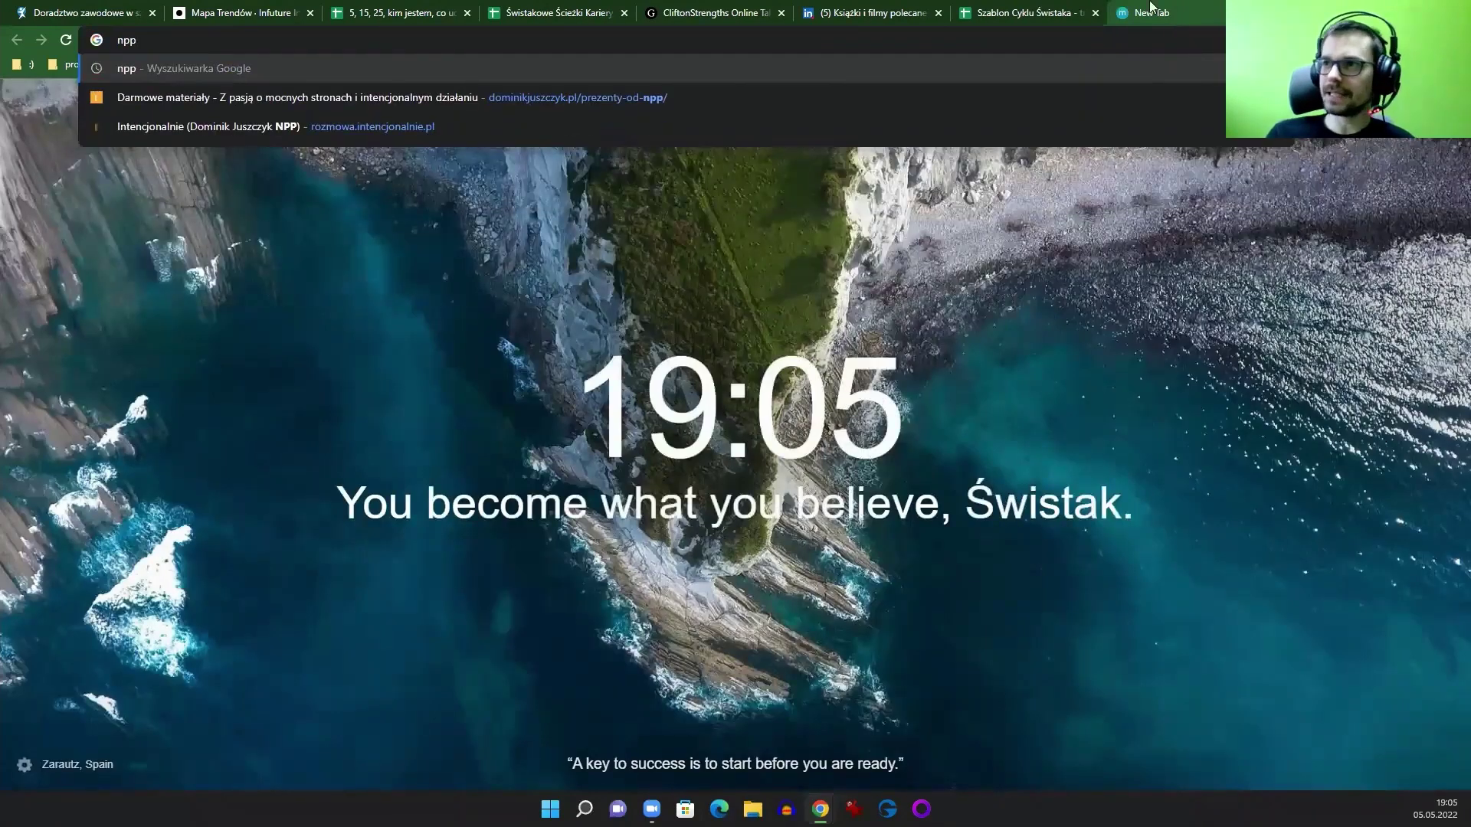
{"action": "left_click", "coordinate": [639, 88]}
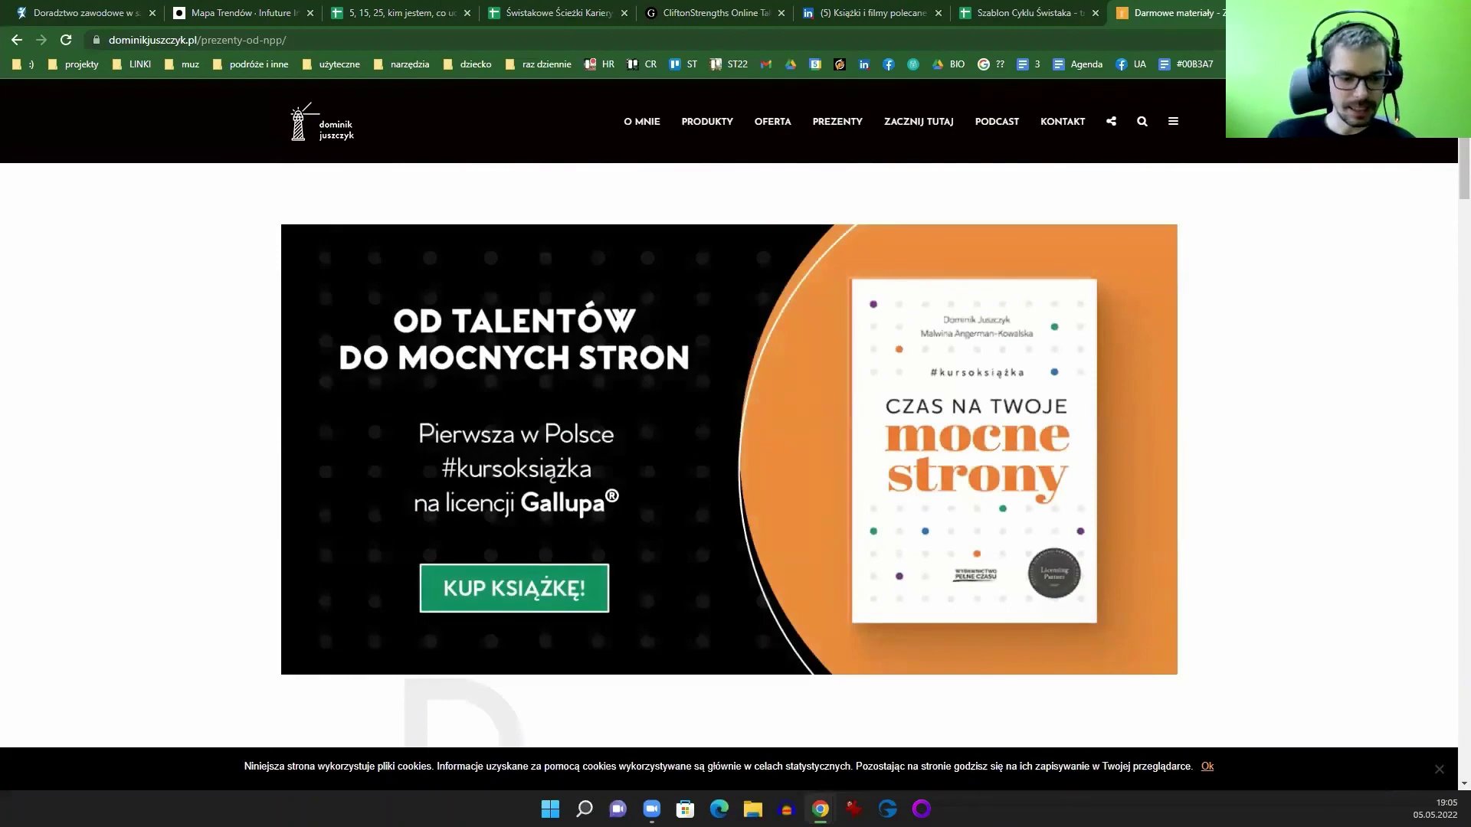
{"action": "scroll", "coordinate": [1072, 361], "scroll_direction": "down", "scroll_amount": 15}
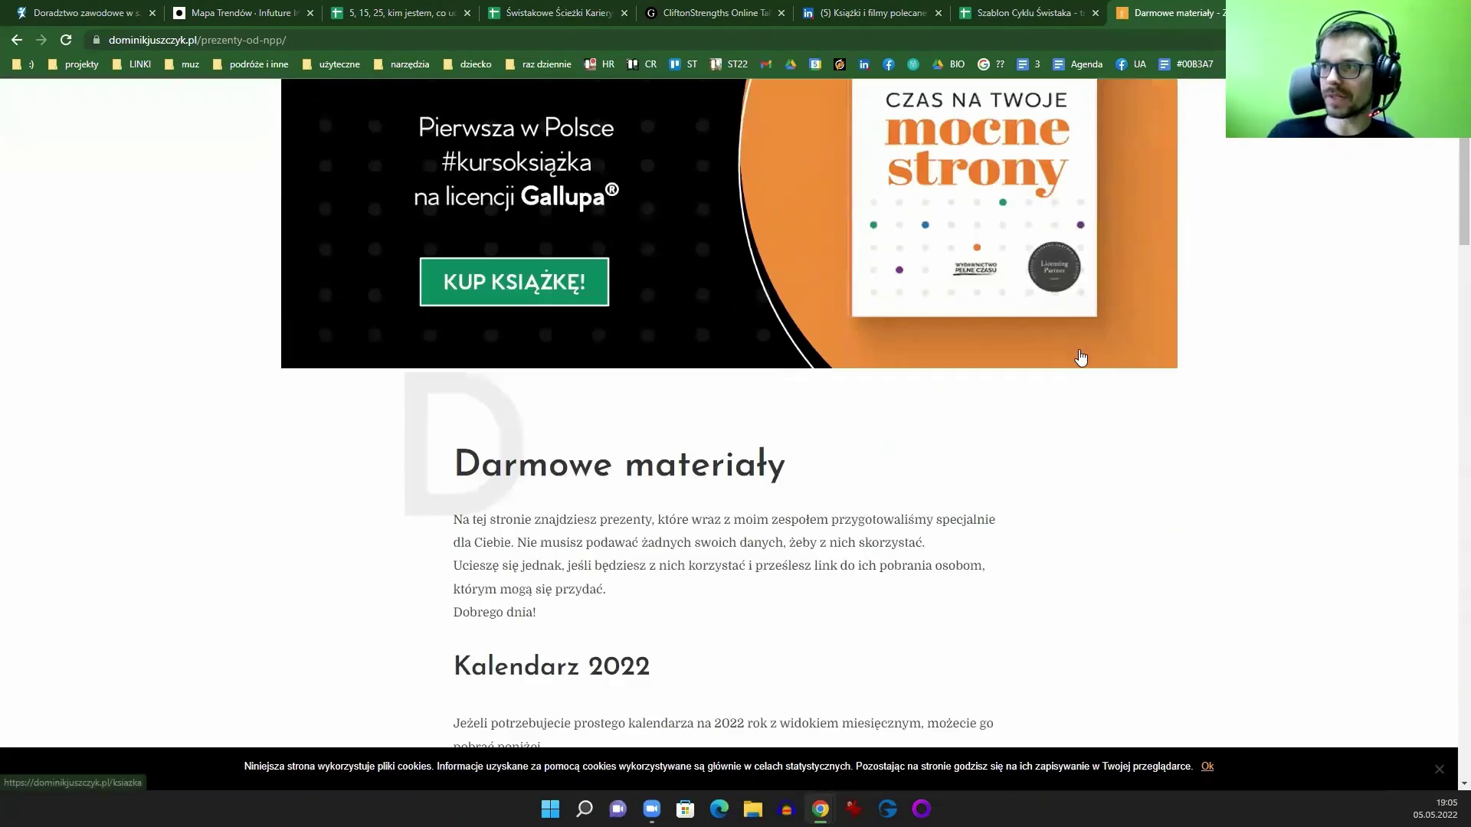
{"action": "scroll", "coordinate": [1070, 360], "scroll_direction": "down", "scroll_amount": 20}
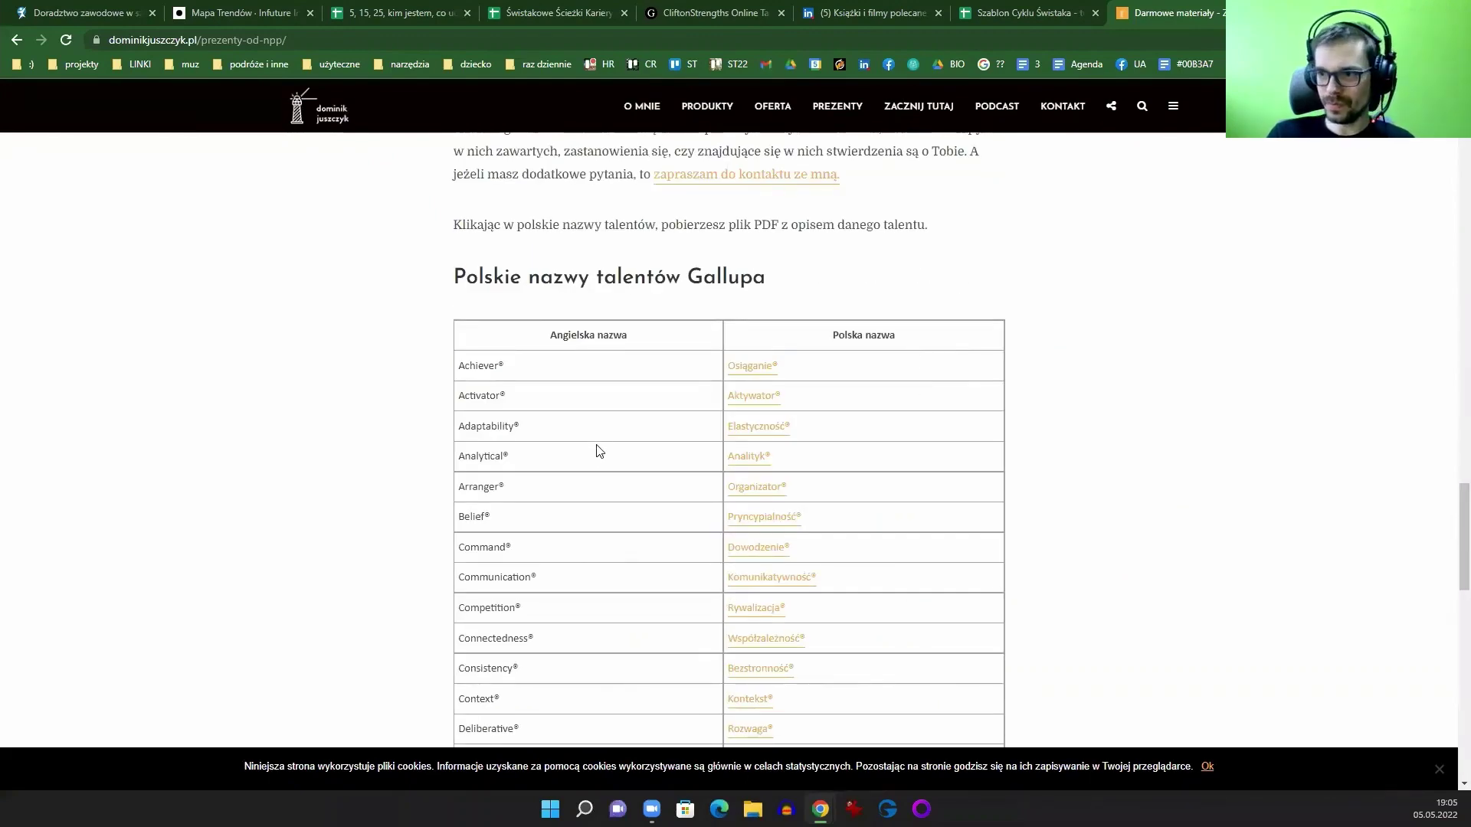
{"action": "left_click_drag", "start_coordinate": [483, 366], "coordinate": [611, 370]}
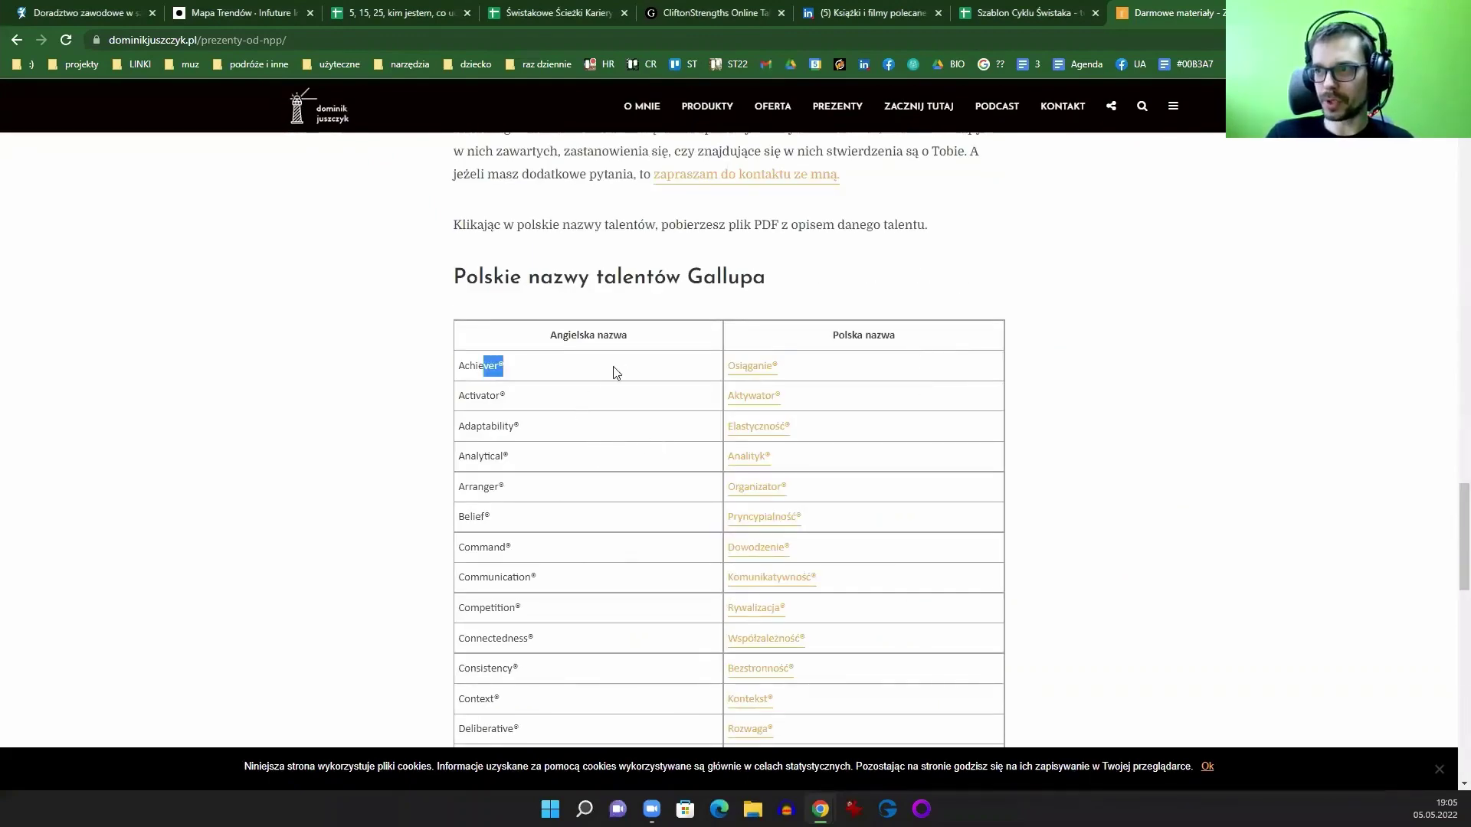
{"action": "scroll", "coordinate": [748, 463], "scroll_direction": "down", "scroll_amount": 3}
{"action": "scroll", "coordinate": [712, 467], "scroll_direction": "down", "scroll_amount": 5}
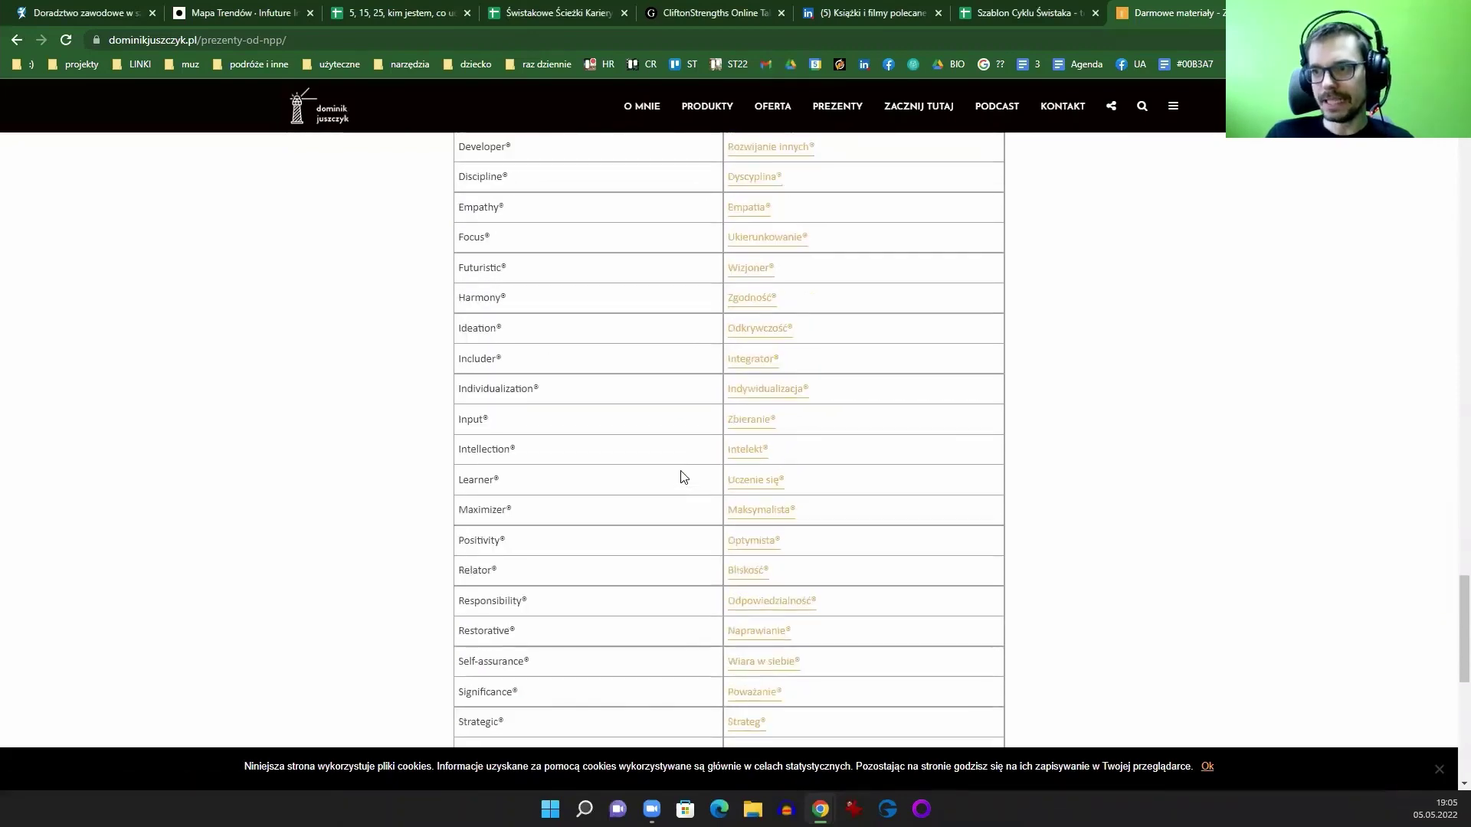
{"action": "scroll", "coordinate": [680, 463], "scroll_direction": "down", "scroll_amount": 1}
Step: Open the Maksymalista talent PDF and zoom it to 125%
{"action": "left_click", "coordinate": [759, 437]}
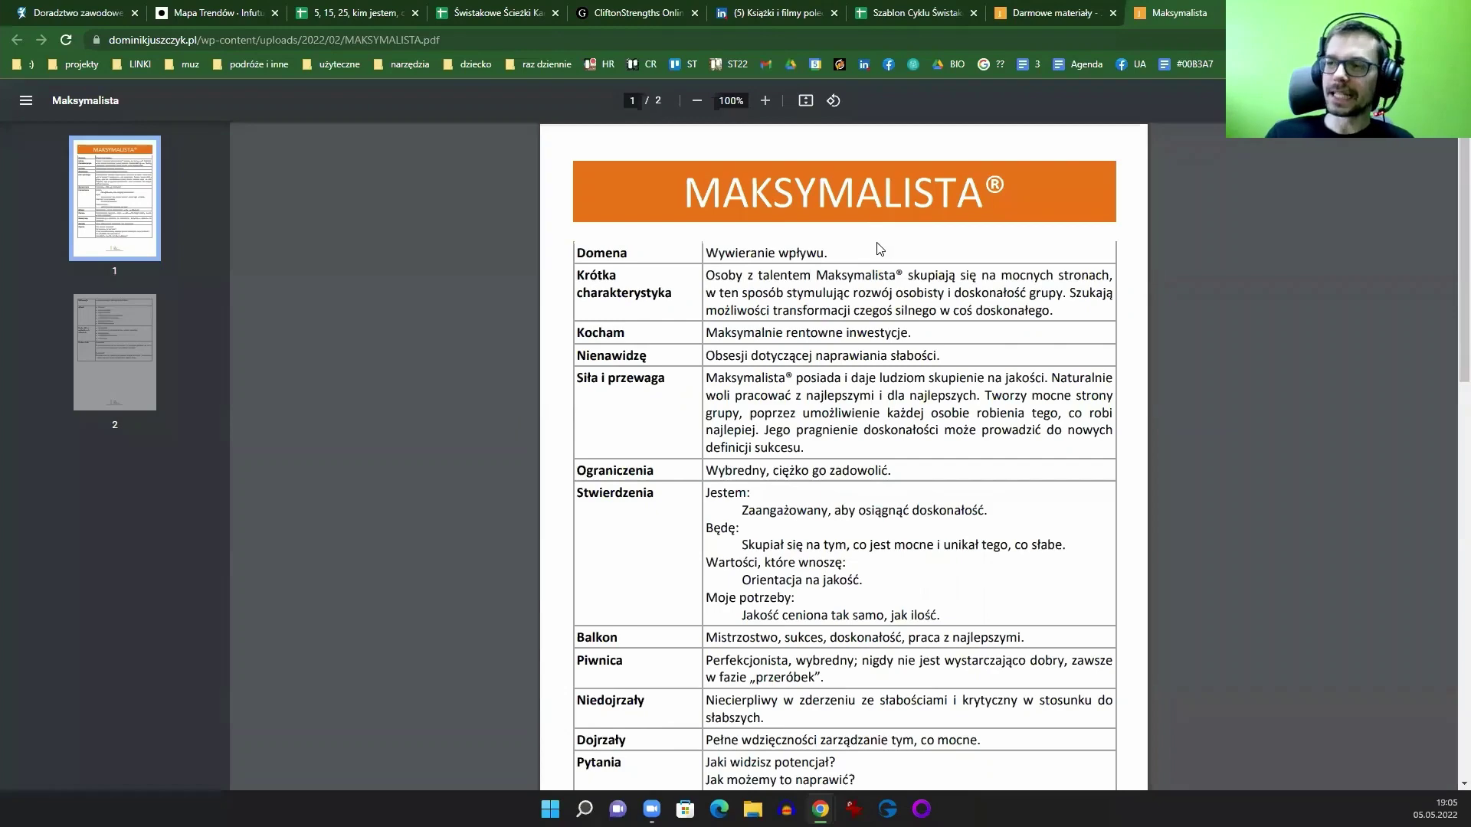
{"action": "left_click", "coordinate": [1453, 39]}
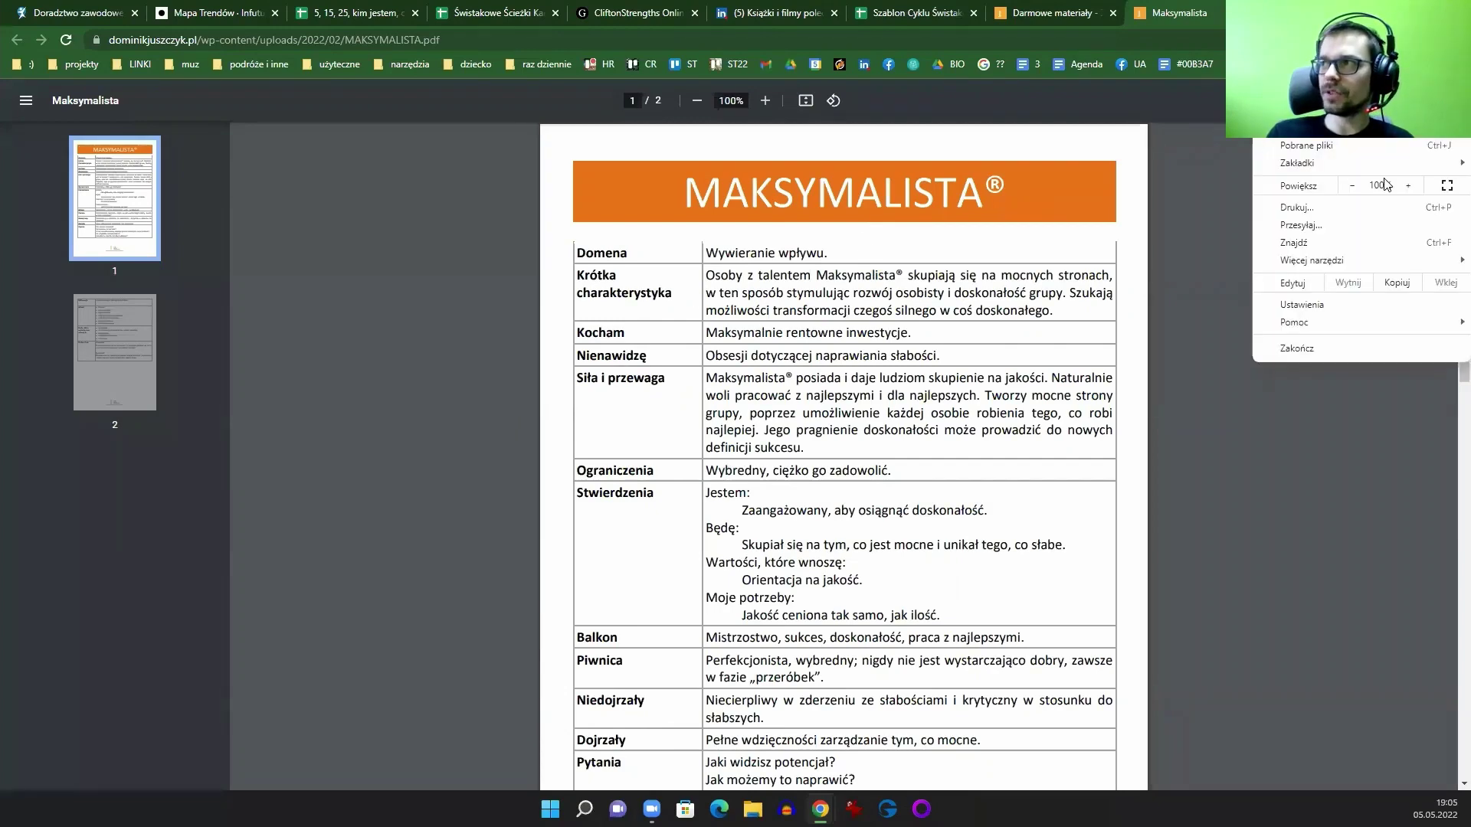
{"action": "left_click", "coordinate": [1427, 187]}
{"action": "left_click", "coordinate": [1426, 187]}
{"action": "left_click", "coordinate": [900, 433]}
{"action": "scroll", "coordinate": [900, 433], "scroll_direction": "down", "scroll_amount": 20}
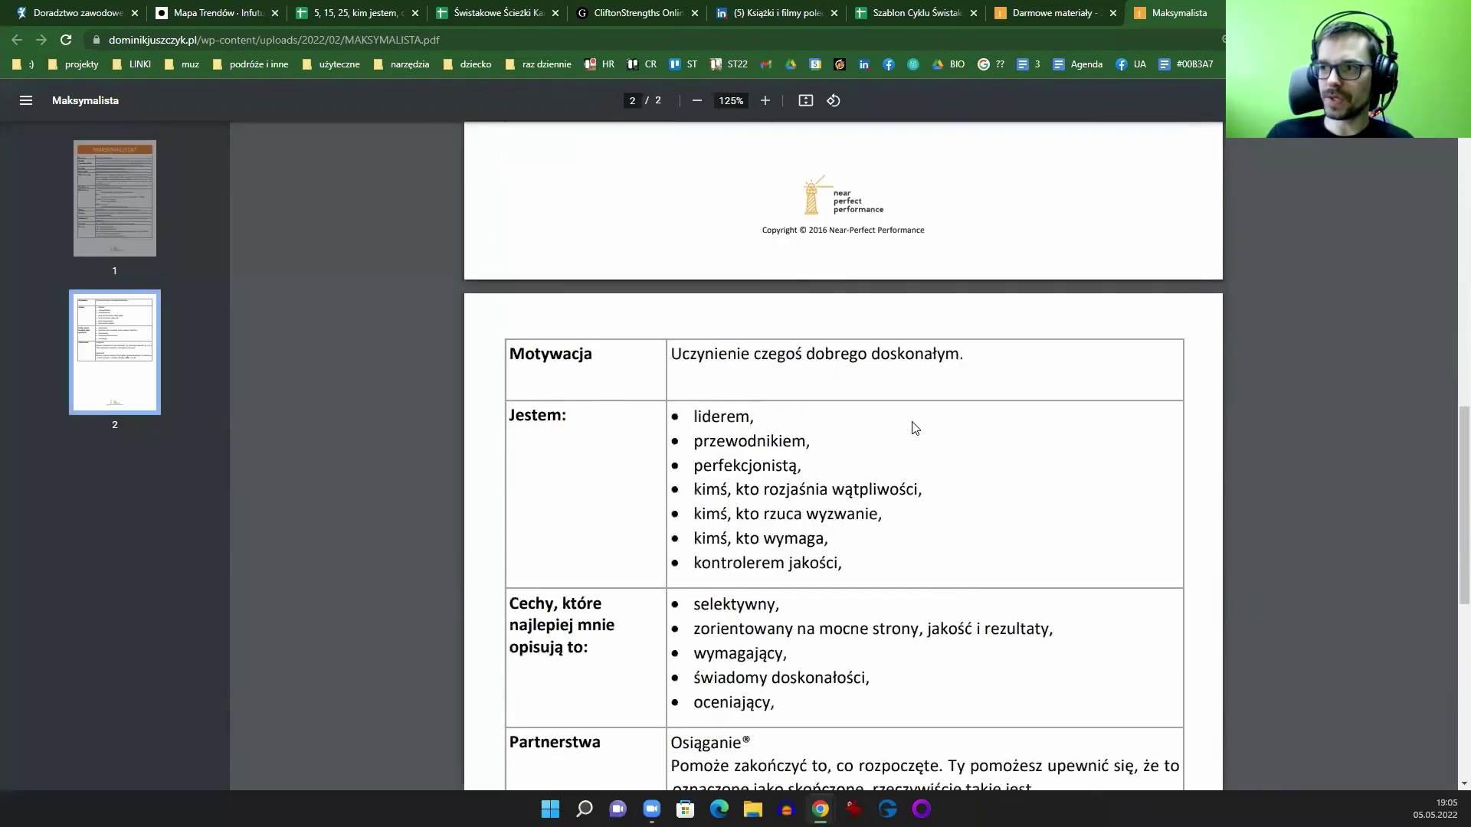
{"action": "scroll", "coordinate": [860, 512], "scroll_direction": "up", "scroll_amount": 17}
{"action": "scroll", "coordinate": [844, 445], "scroll_direction": "up", "scroll_amount": 3}
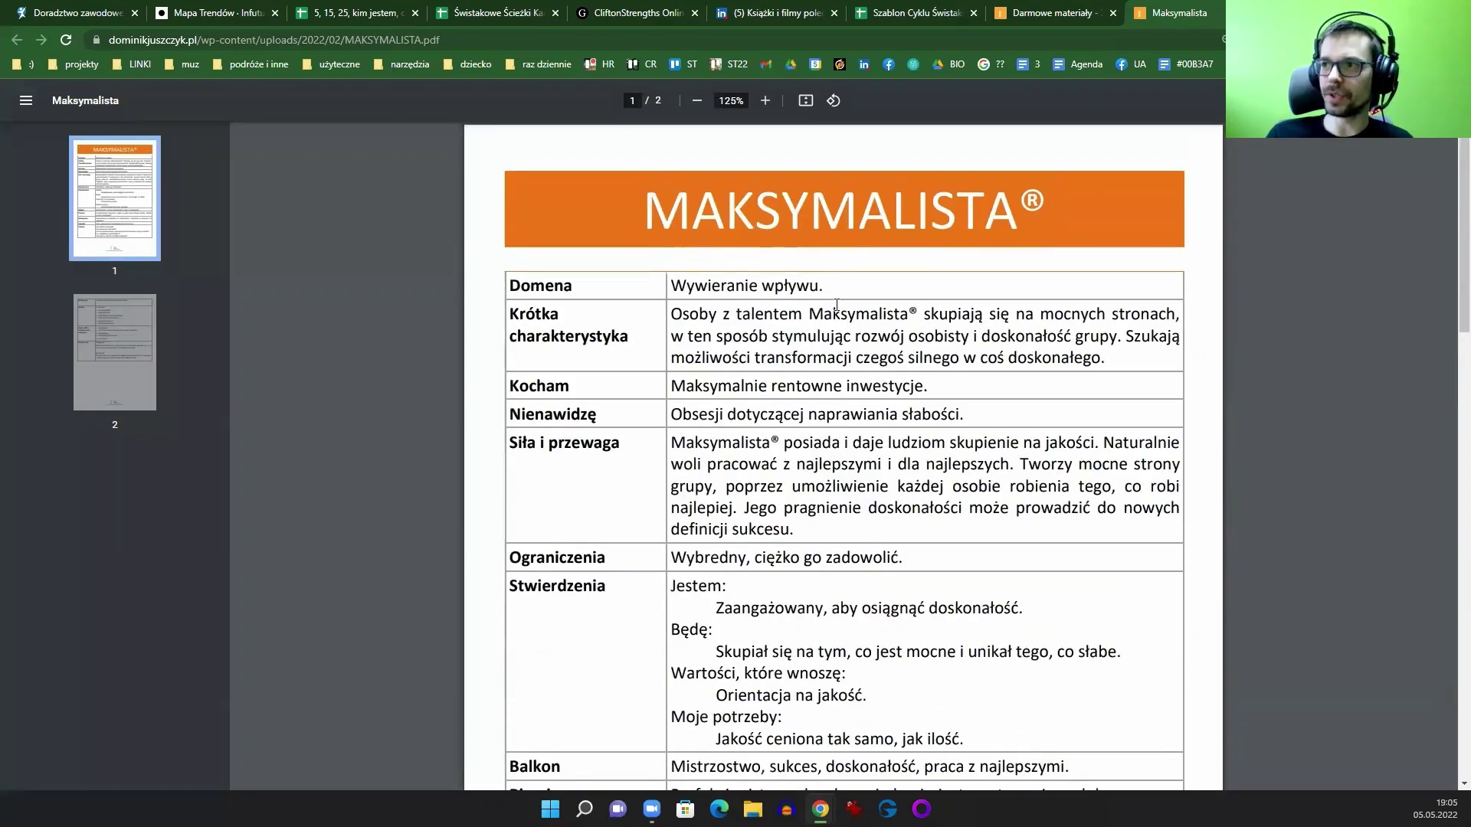
Step: Check the free materials page again, then scroll through the Maksymalista PDF
{"action": "left_click", "coordinate": [1062, 14]}
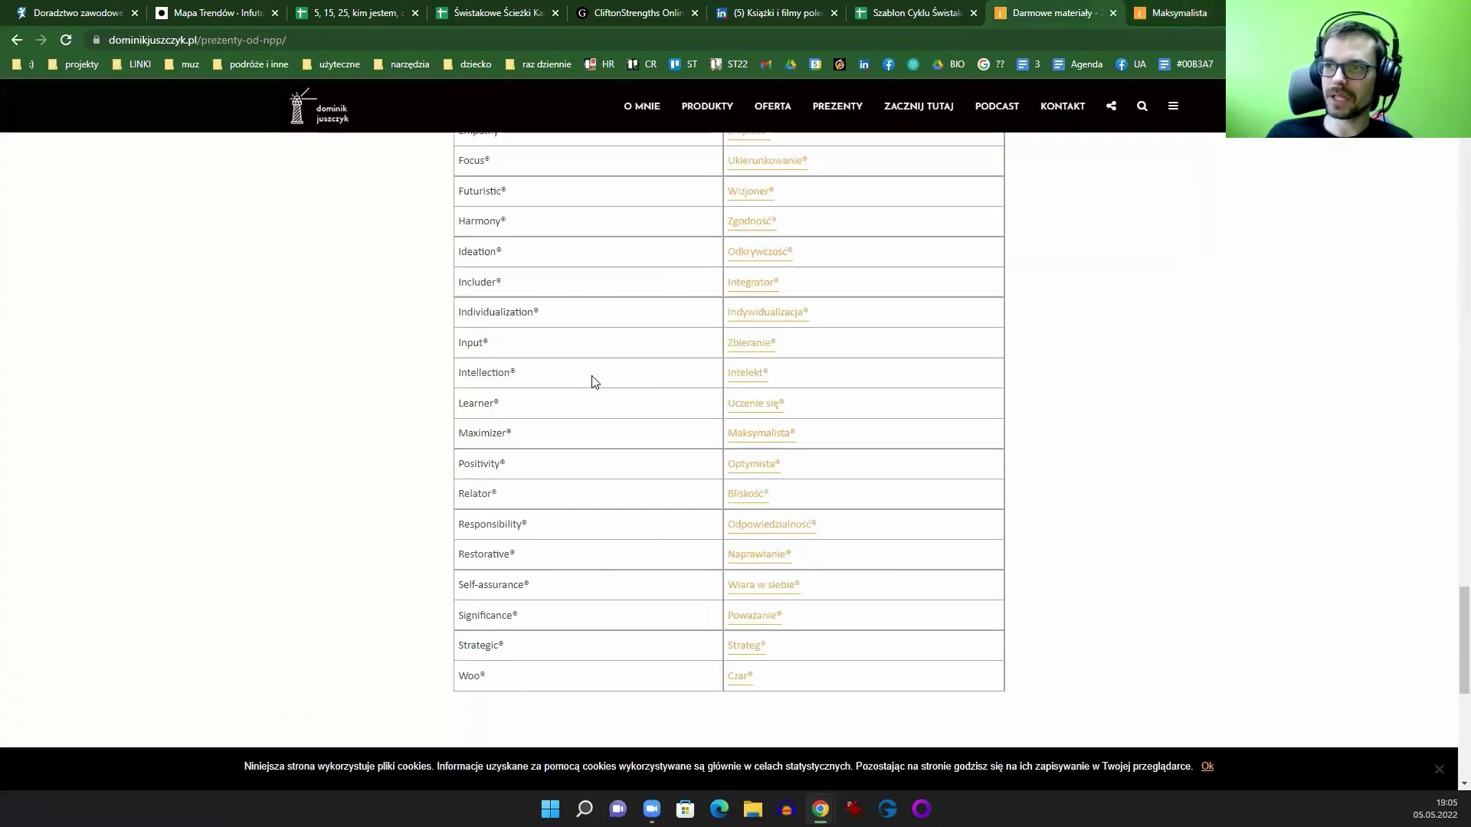
{"action": "scroll", "coordinate": [874, 424], "scroll_direction": "up", "scroll_amount": 9}
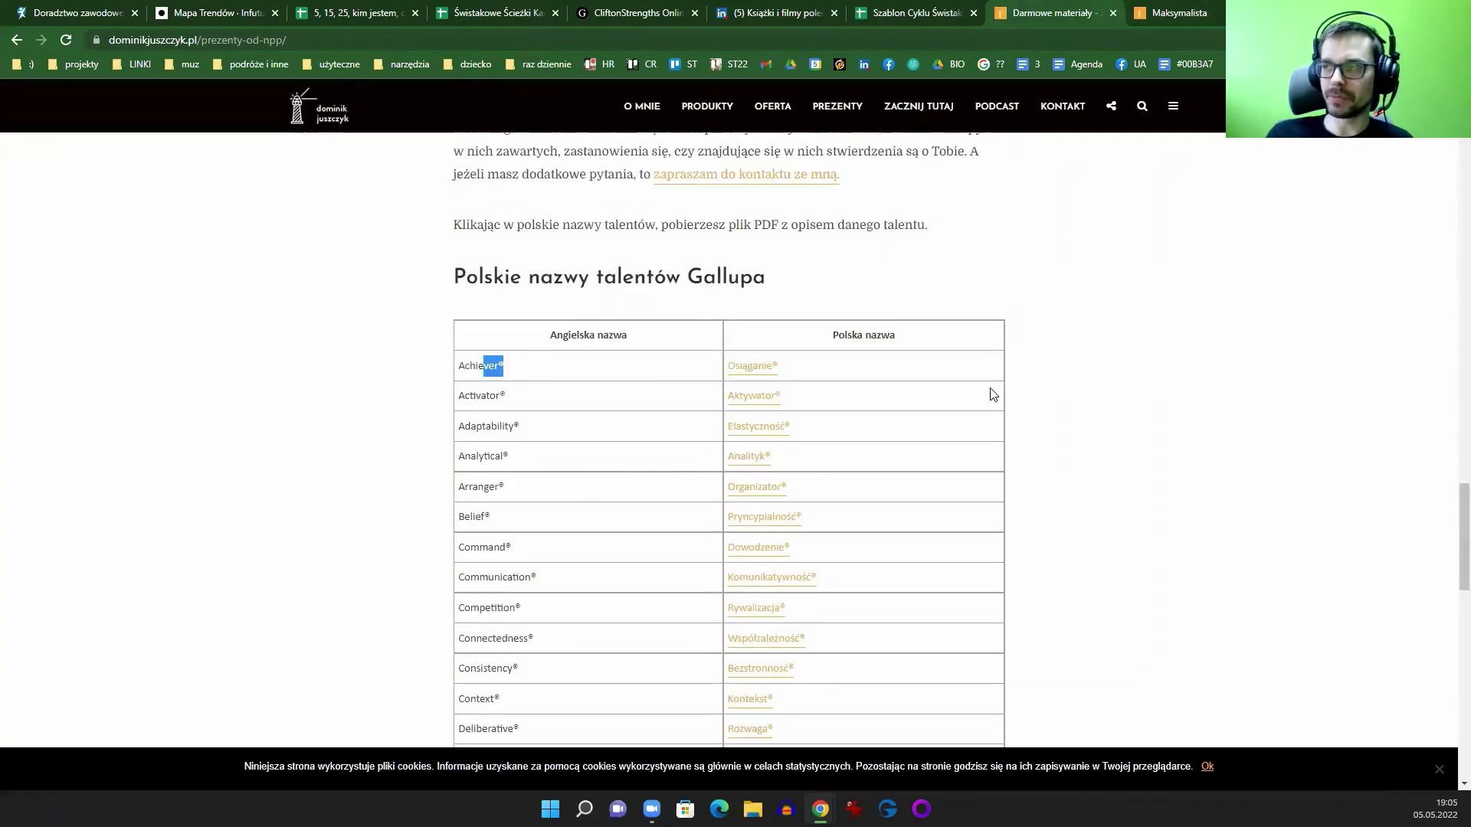
{"action": "scroll", "coordinate": [585, 532], "scroll_direction": "down", "scroll_amount": 10}
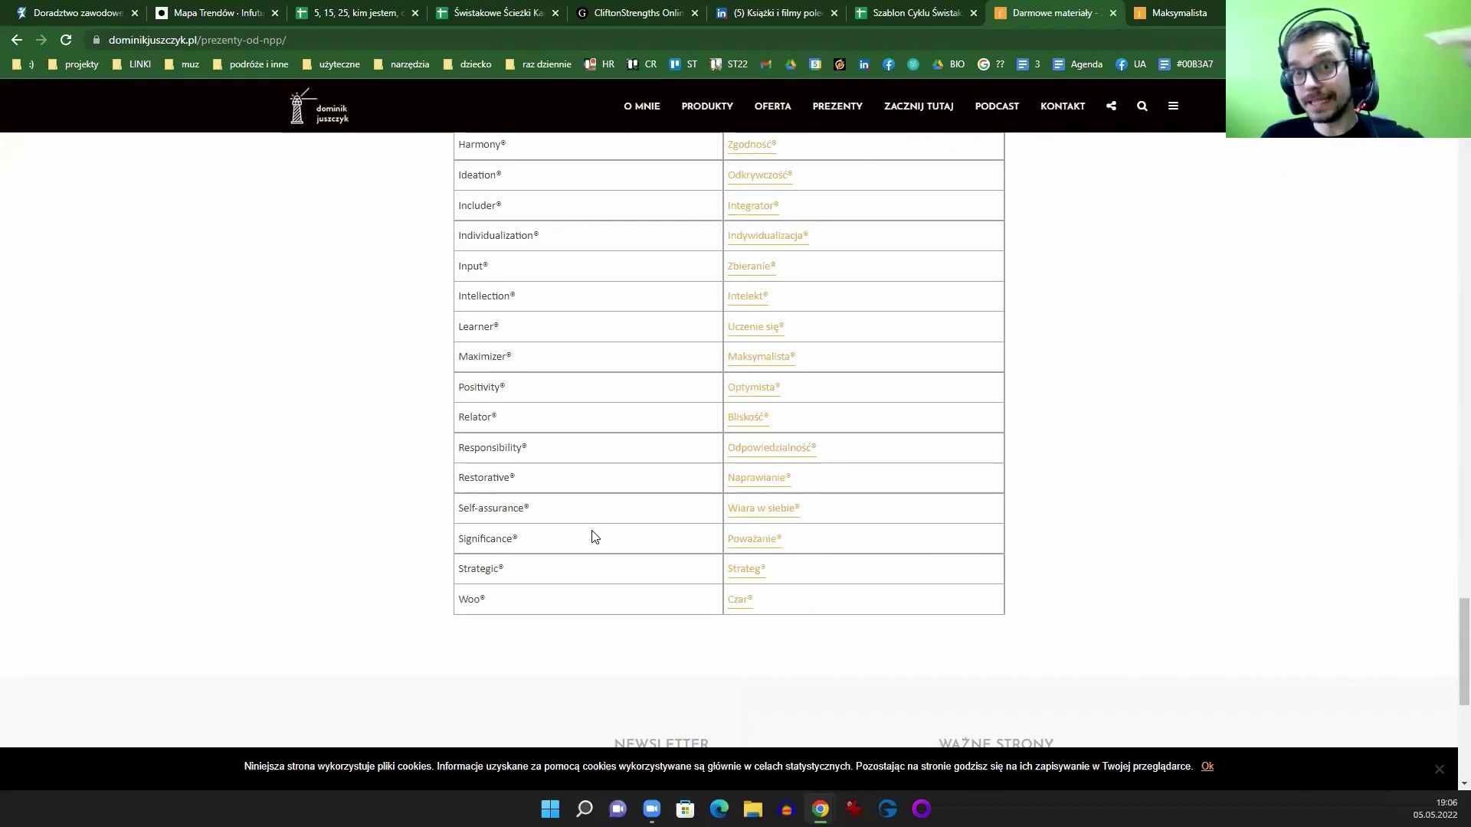
{"action": "left_click", "coordinate": [1178, 13]}
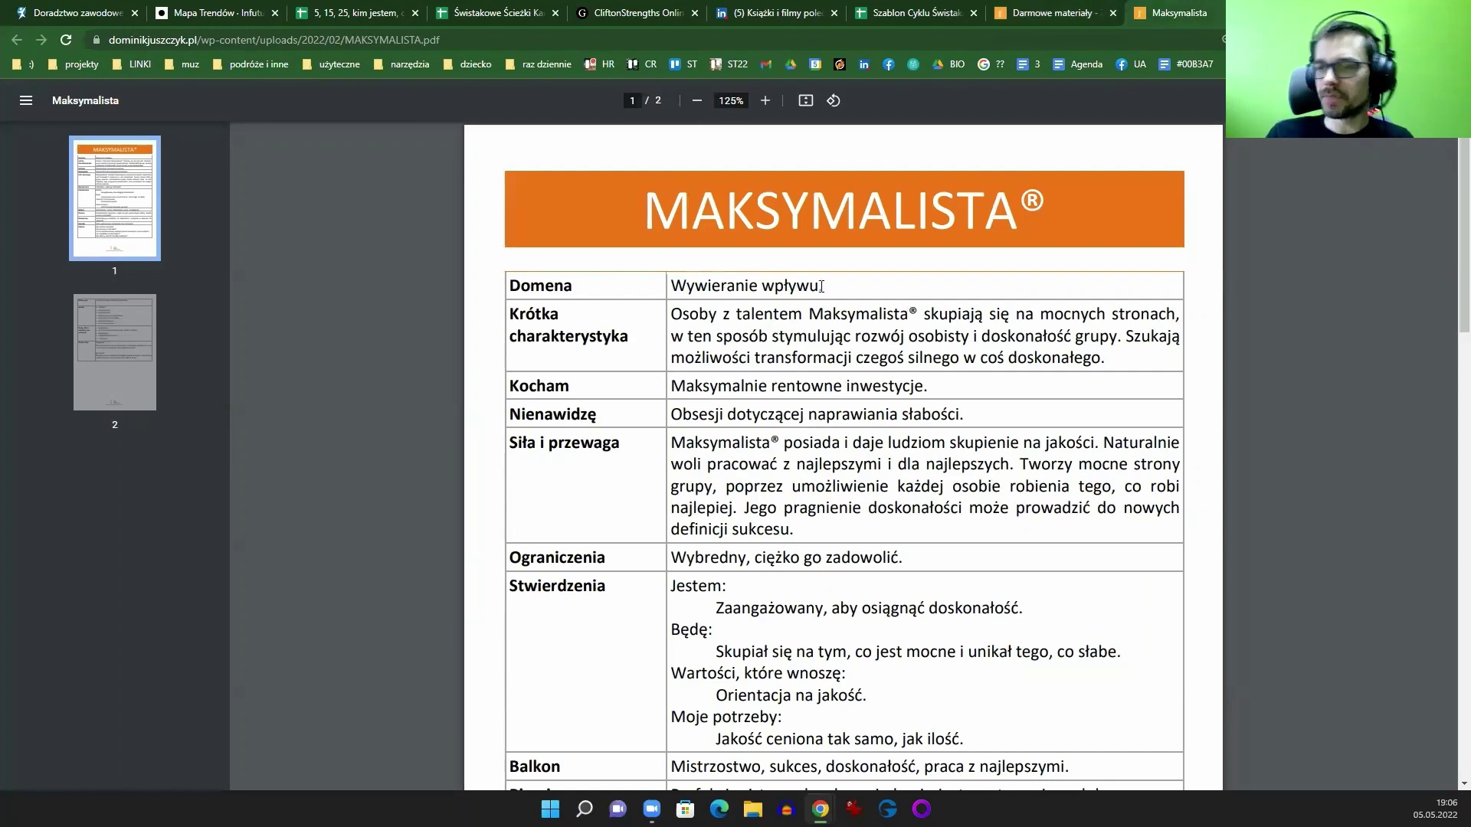
{"action": "scroll", "coordinate": [816, 344], "scroll_direction": "down", "scroll_amount": 7}
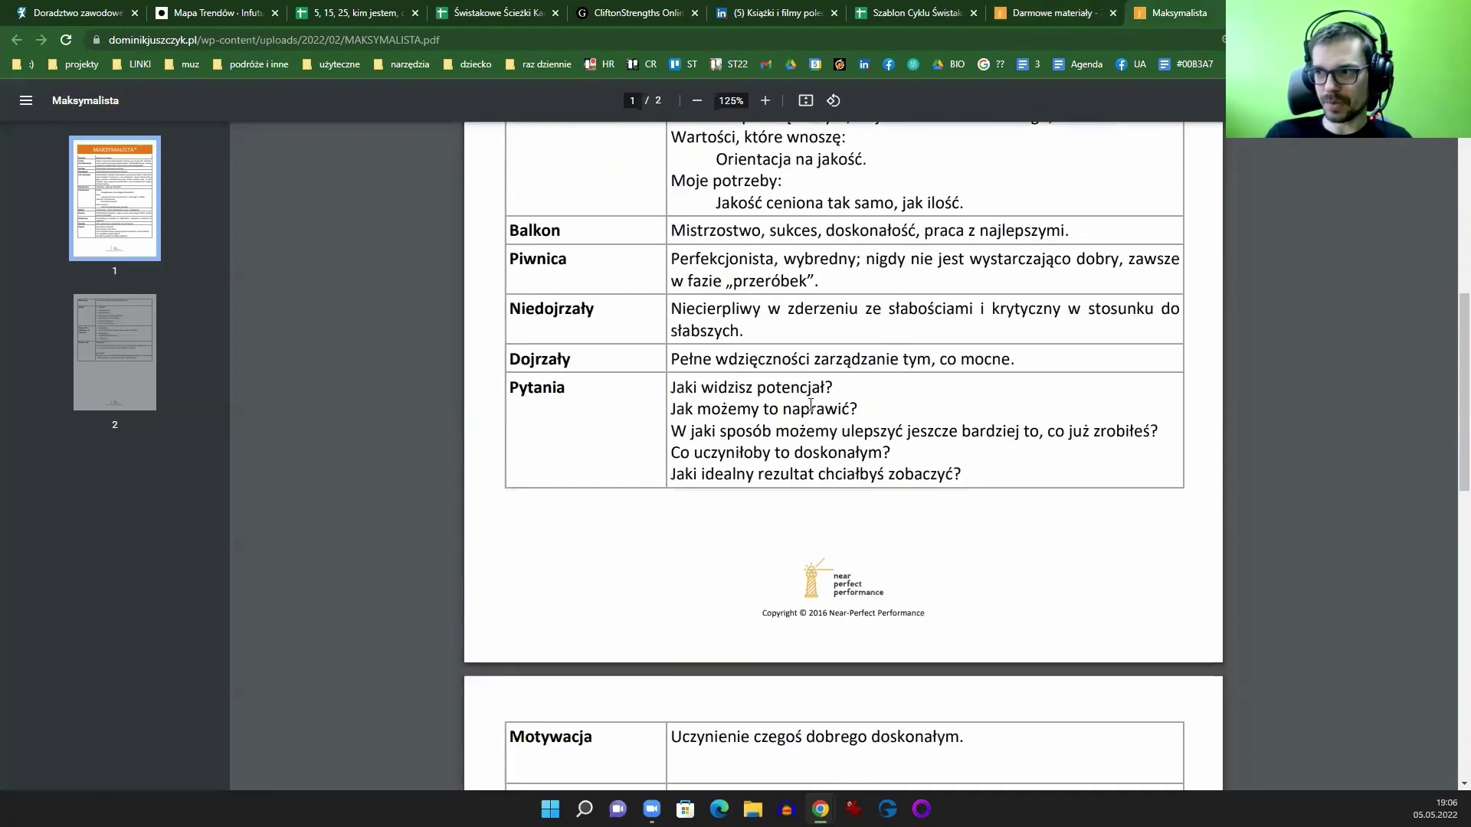
{"action": "scroll", "coordinate": [812, 407], "scroll_direction": "down", "scroll_amount": 3}
{"action": "scroll", "coordinate": [814, 398], "scroll_direction": "down", "scroll_amount": 5}
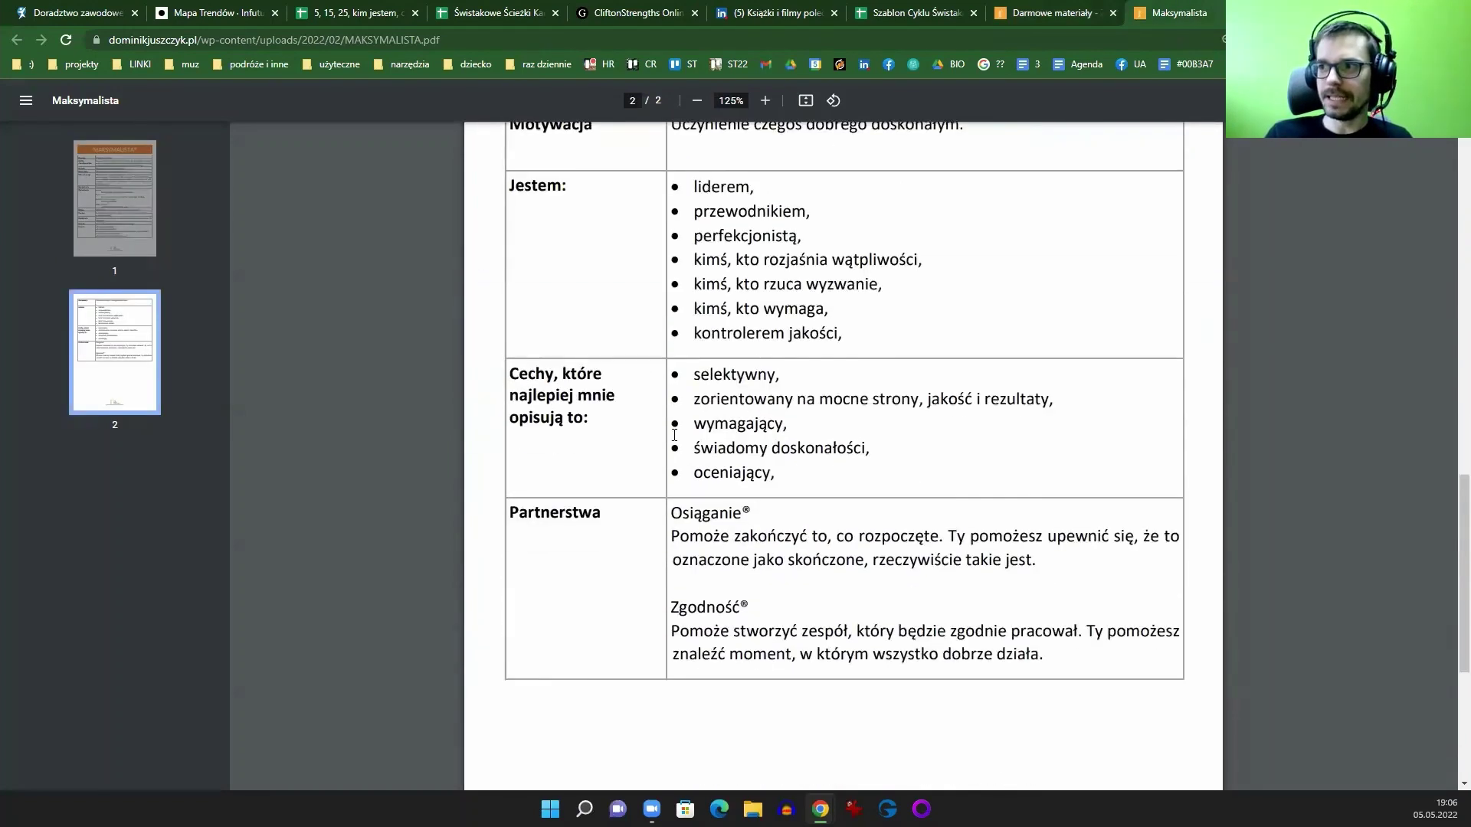
{"action": "scroll", "coordinate": [768, 593], "scroll_direction": "up", "scroll_amount": 15}
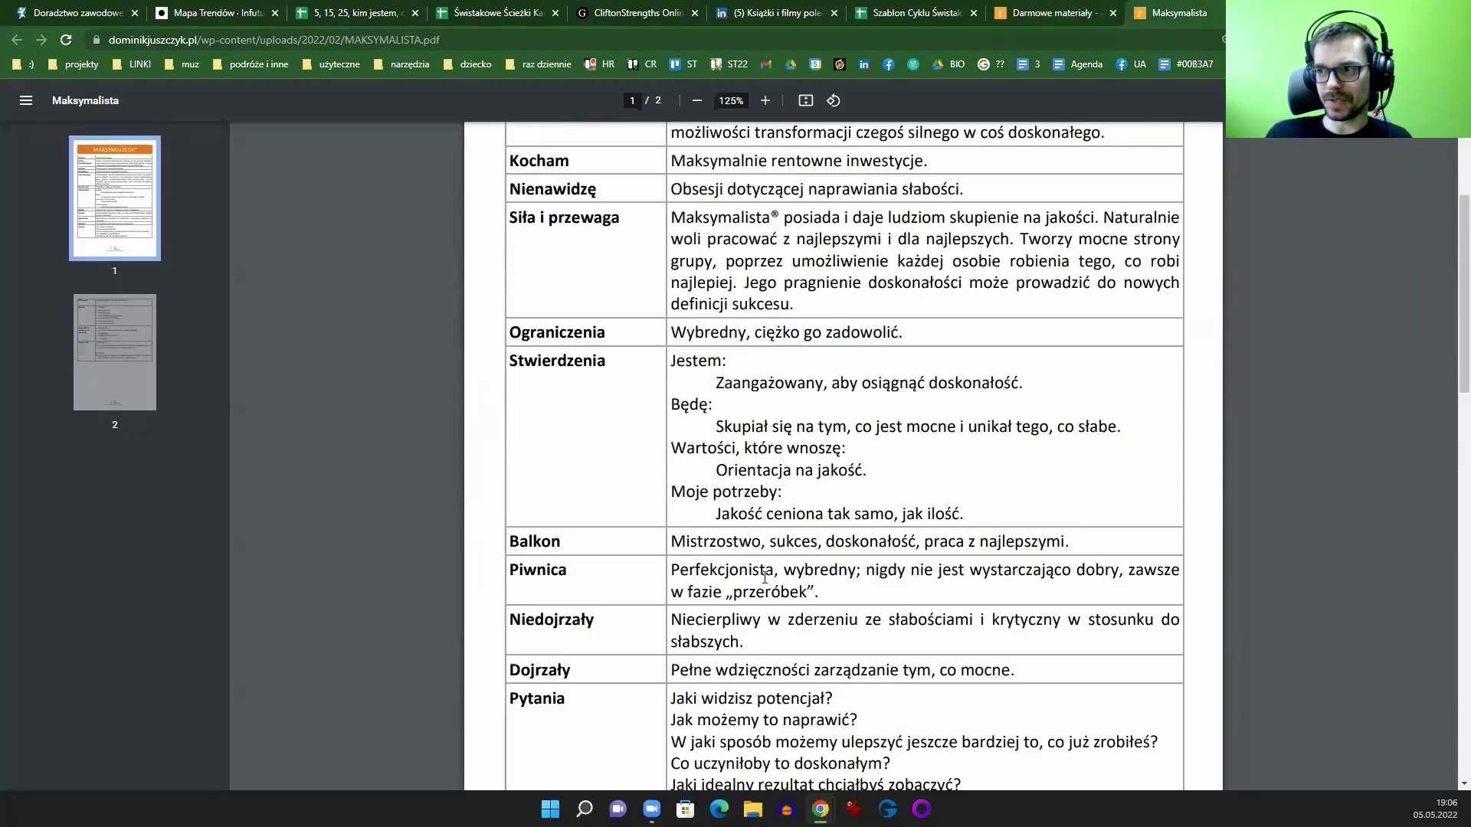
{"action": "scroll", "coordinate": [784, 615], "scroll_direction": "up", "scroll_amount": 1}
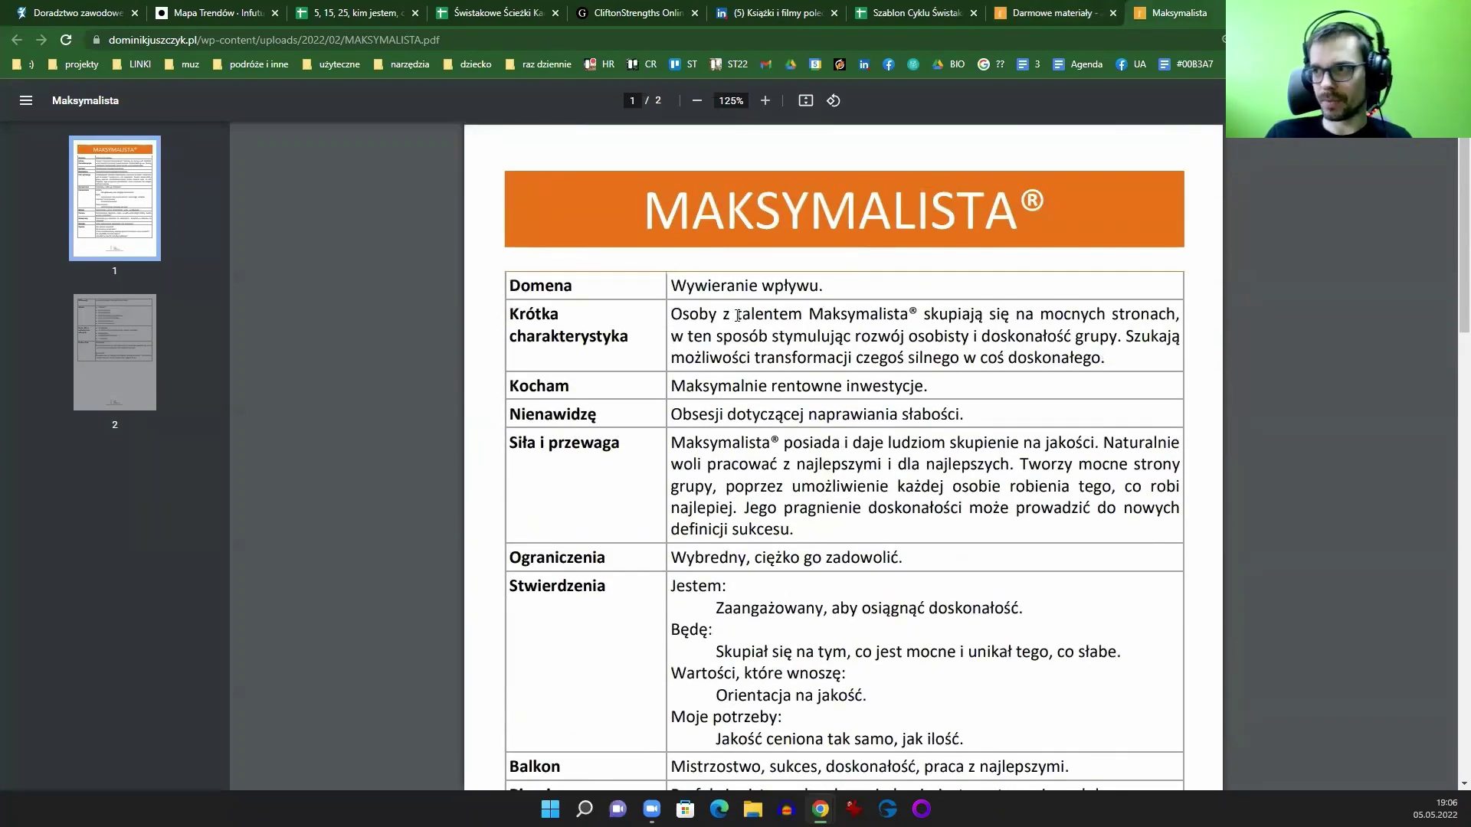
Step: Select the Domena, Balkon–Dojrzały, Niedojrzały and Piwnica description texts in the PDF
{"action": "left_click_drag", "start_coordinate": [688, 294], "coordinate": [817, 288]}
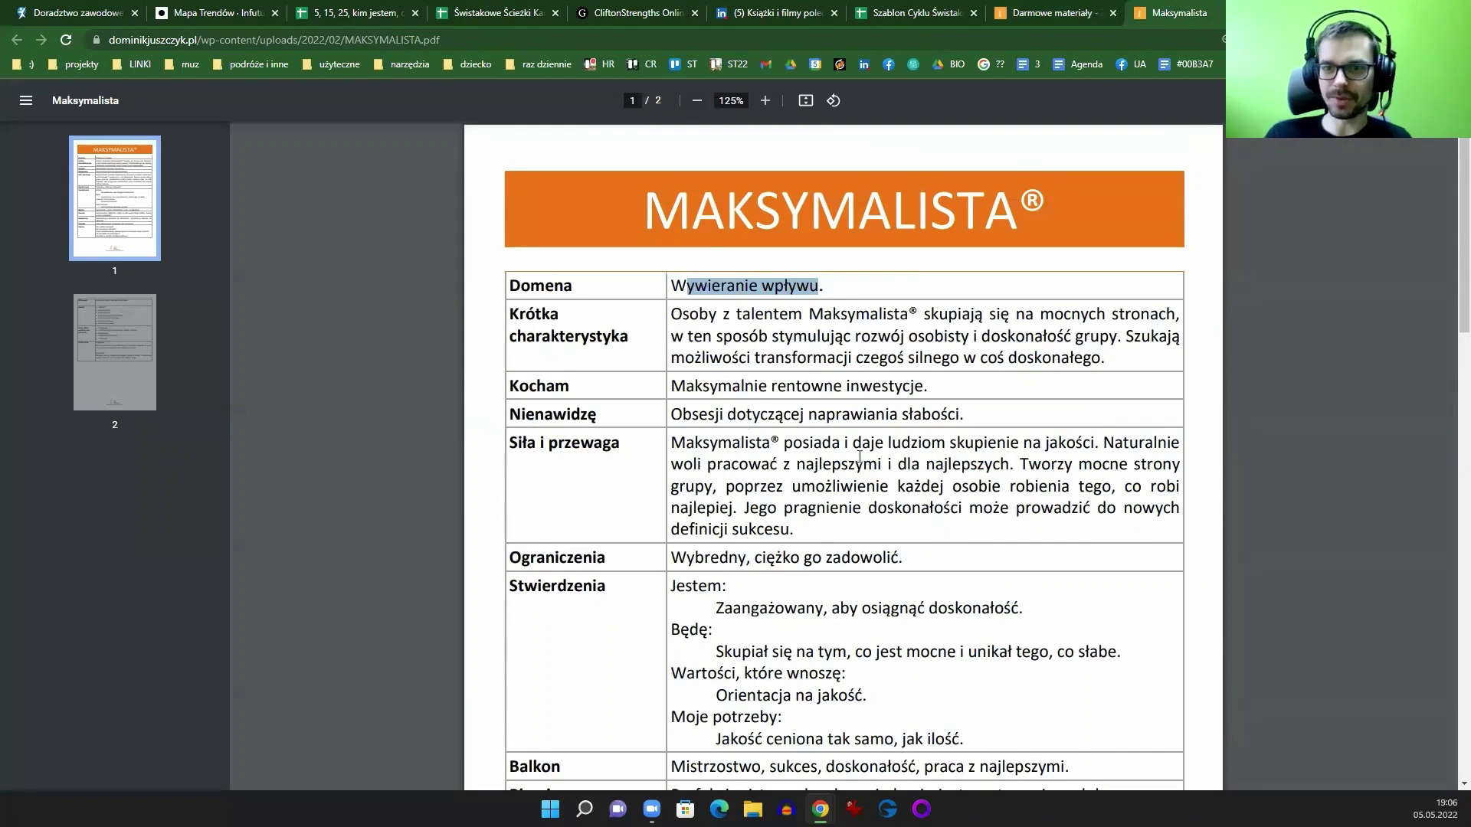
{"action": "scroll", "coordinate": [809, 415], "scroll_direction": "down", "scroll_amount": 5}
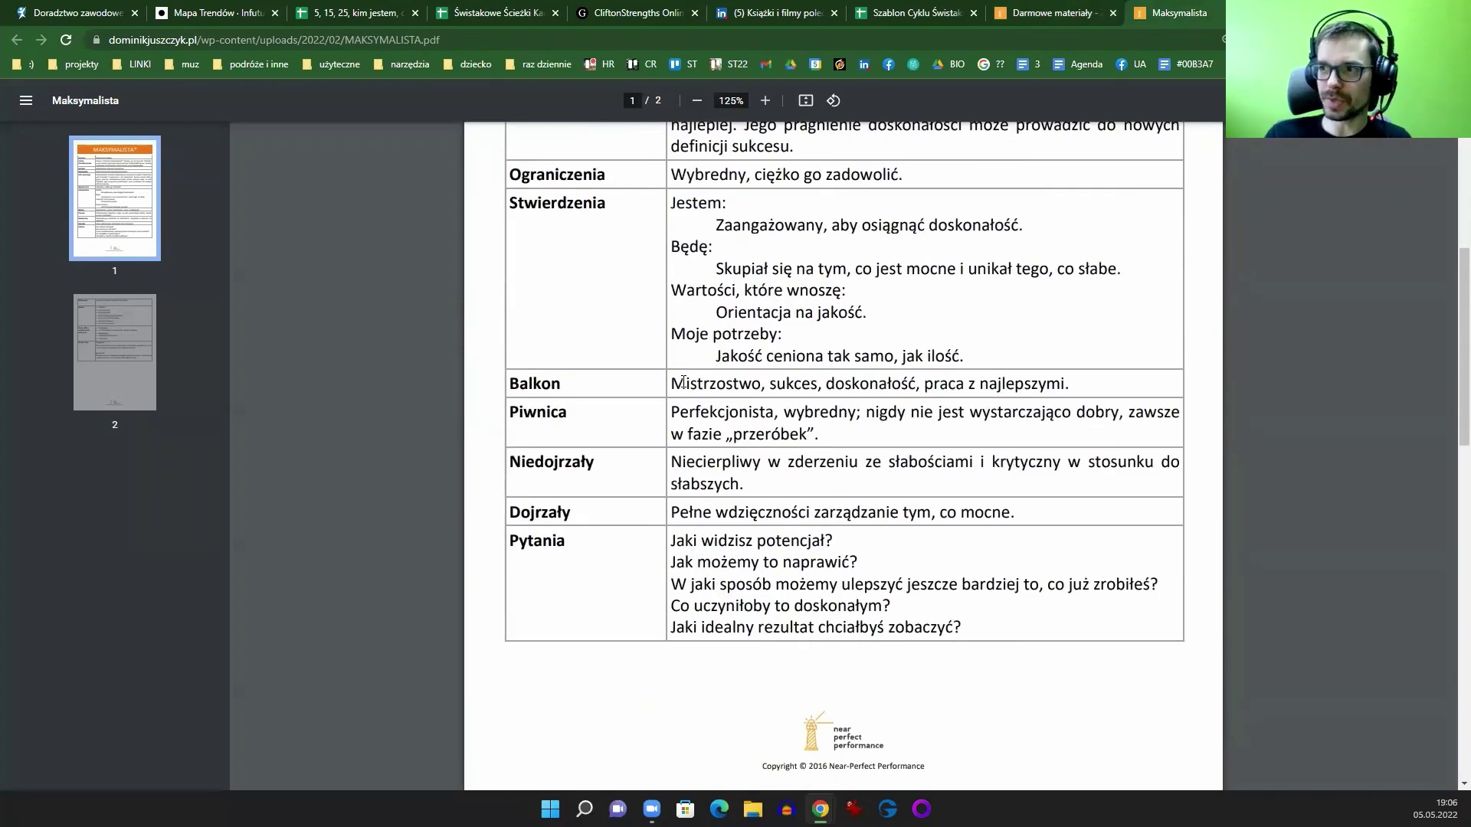
{"action": "left_click_drag", "start_coordinate": [682, 381], "coordinate": [775, 512]}
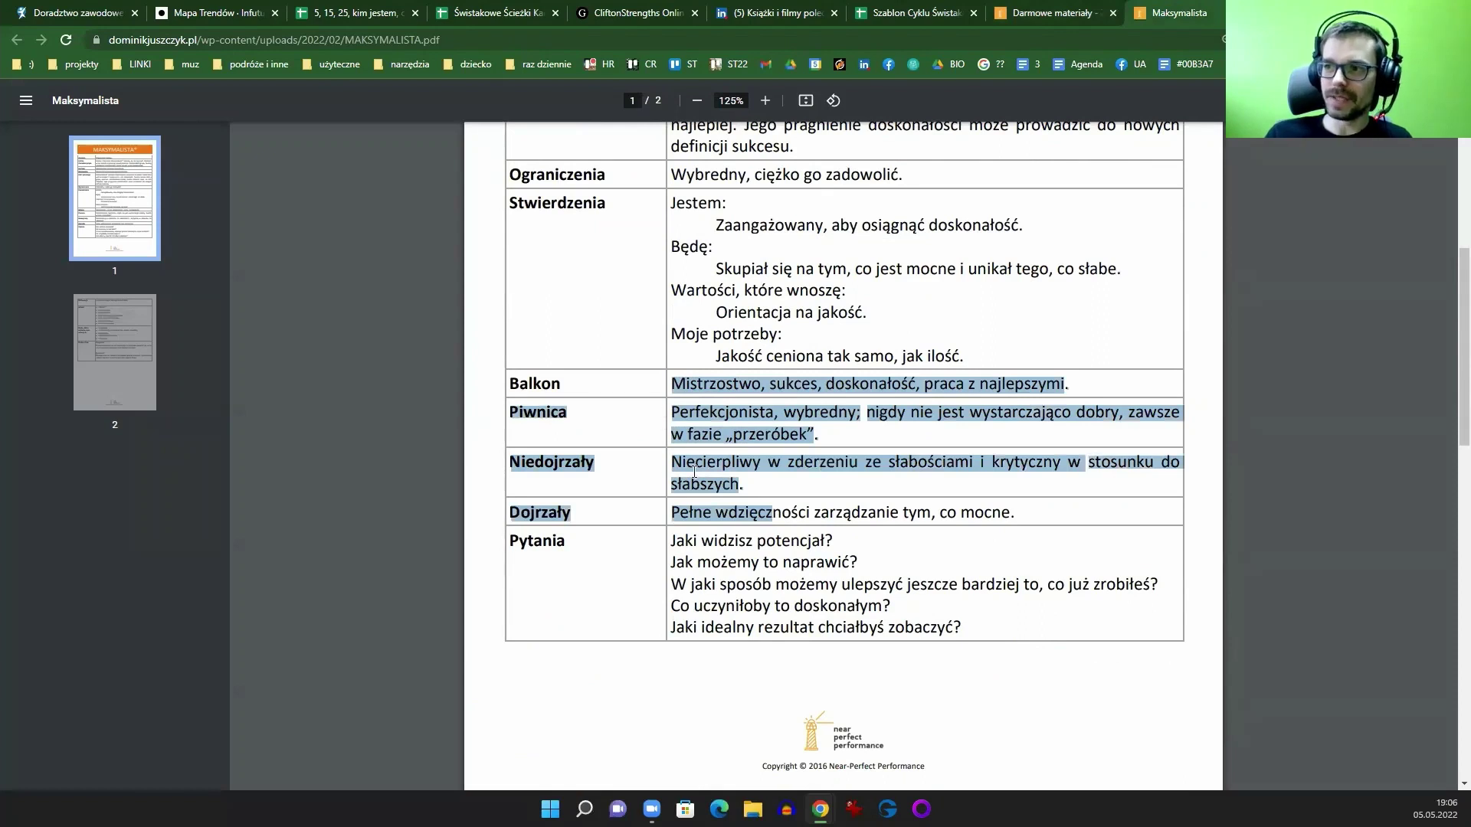
{"action": "left_click", "coordinate": [715, 477]}
{"action": "left_click_drag", "start_coordinate": [740, 483], "coordinate": [684, 463]}
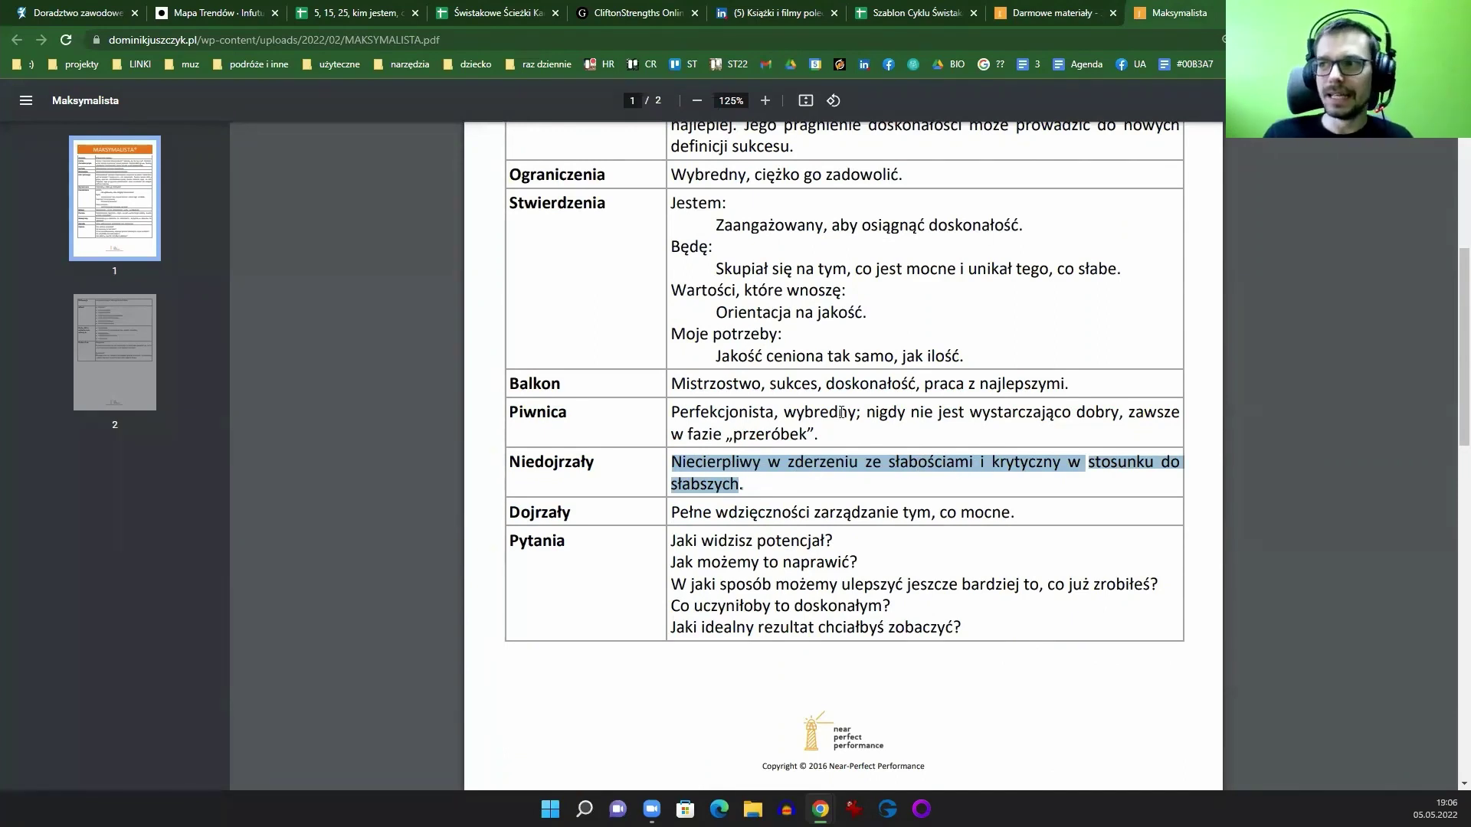
{"action": "left_click_drag", "start_coordinate": [832, 433], "coordinate": [673, 406]}
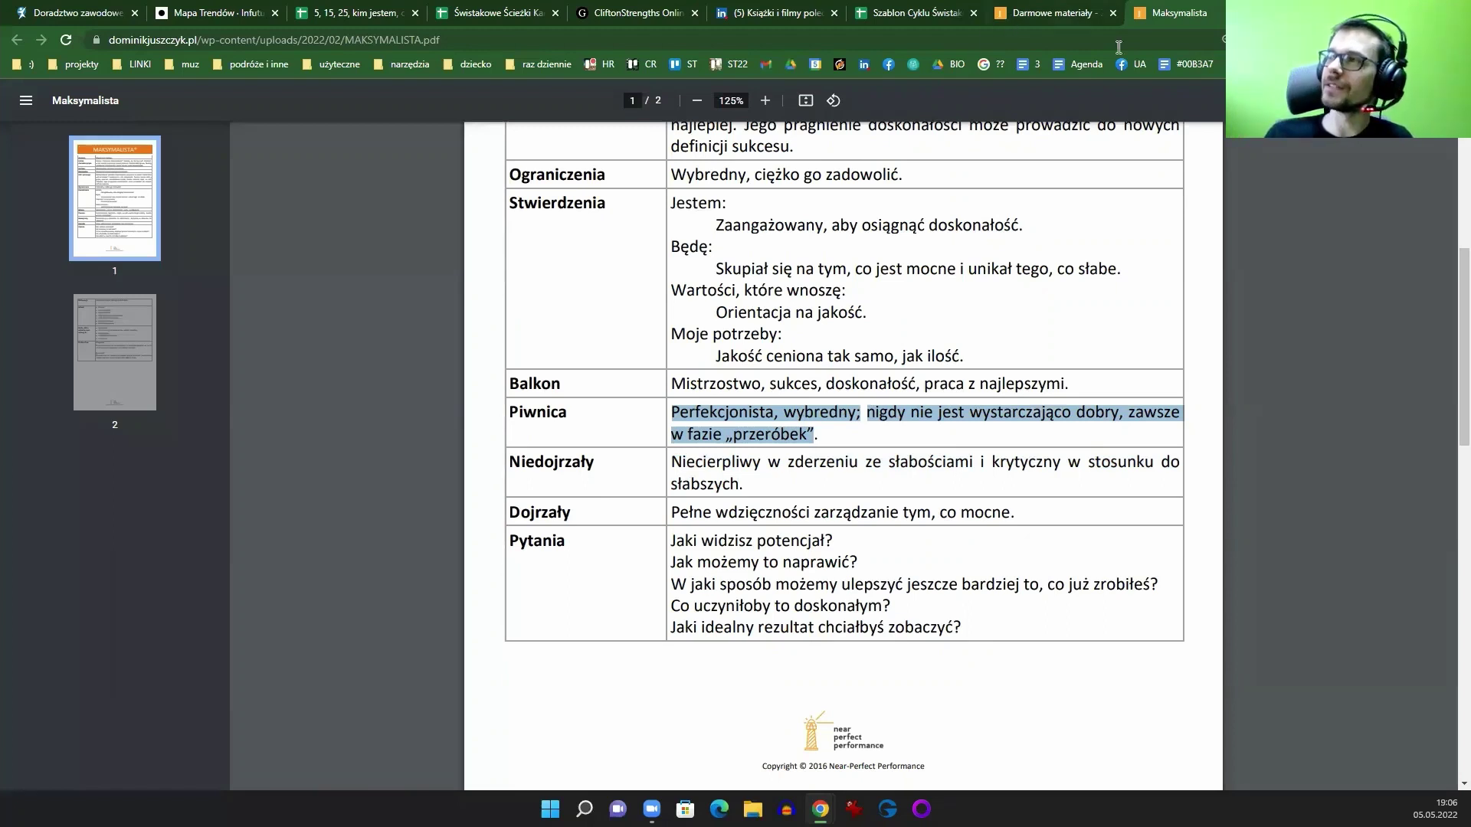
Step: Open the Aktywator post in the Z pasją o mocnych stronach Facebook group and scroll through it
{"action": "key", "text": "ctrl+t"}
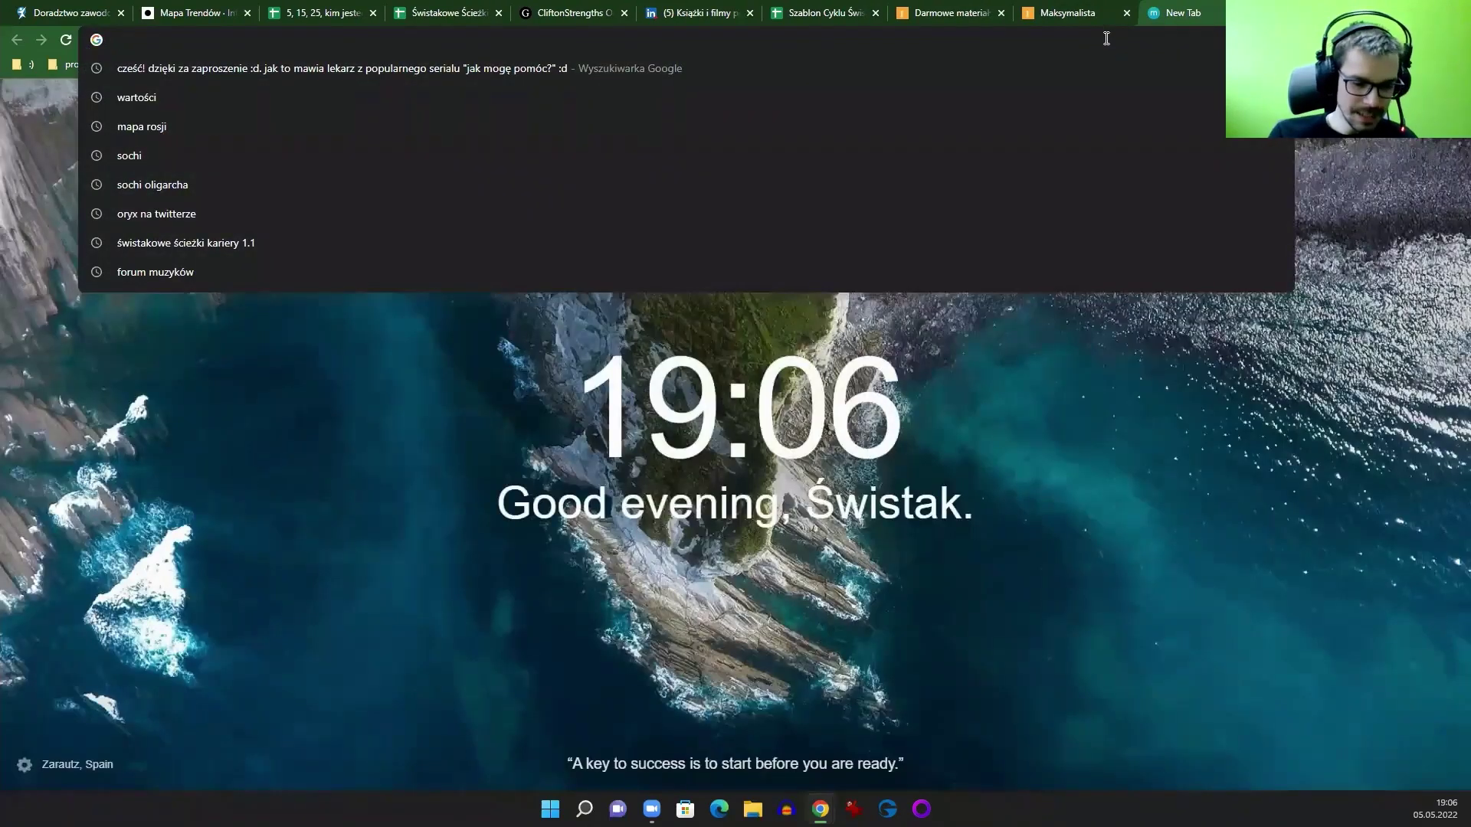
{"action": "type", "text": "z"}
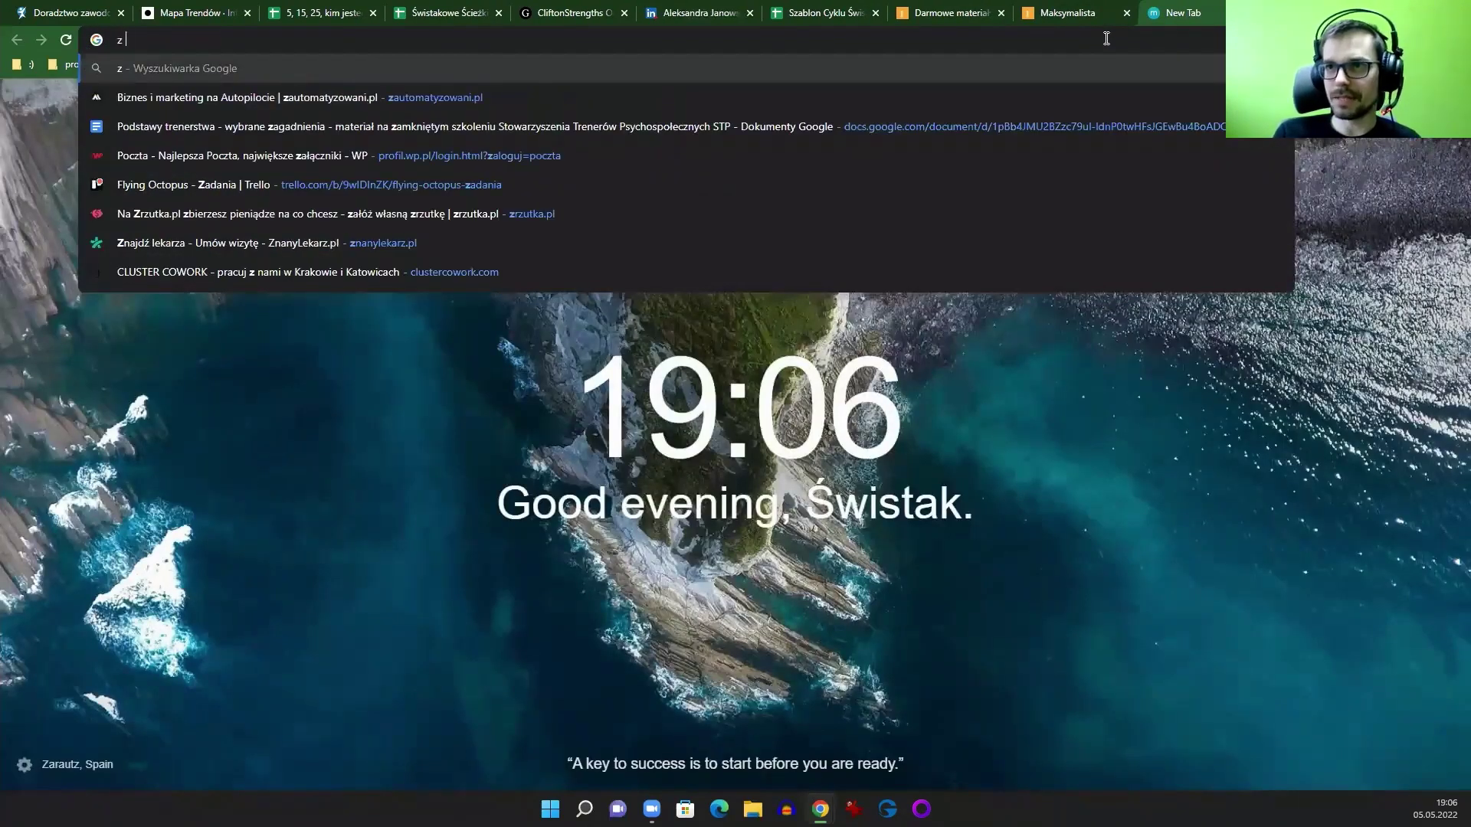
{"action": "type", "text": " pasją o"}
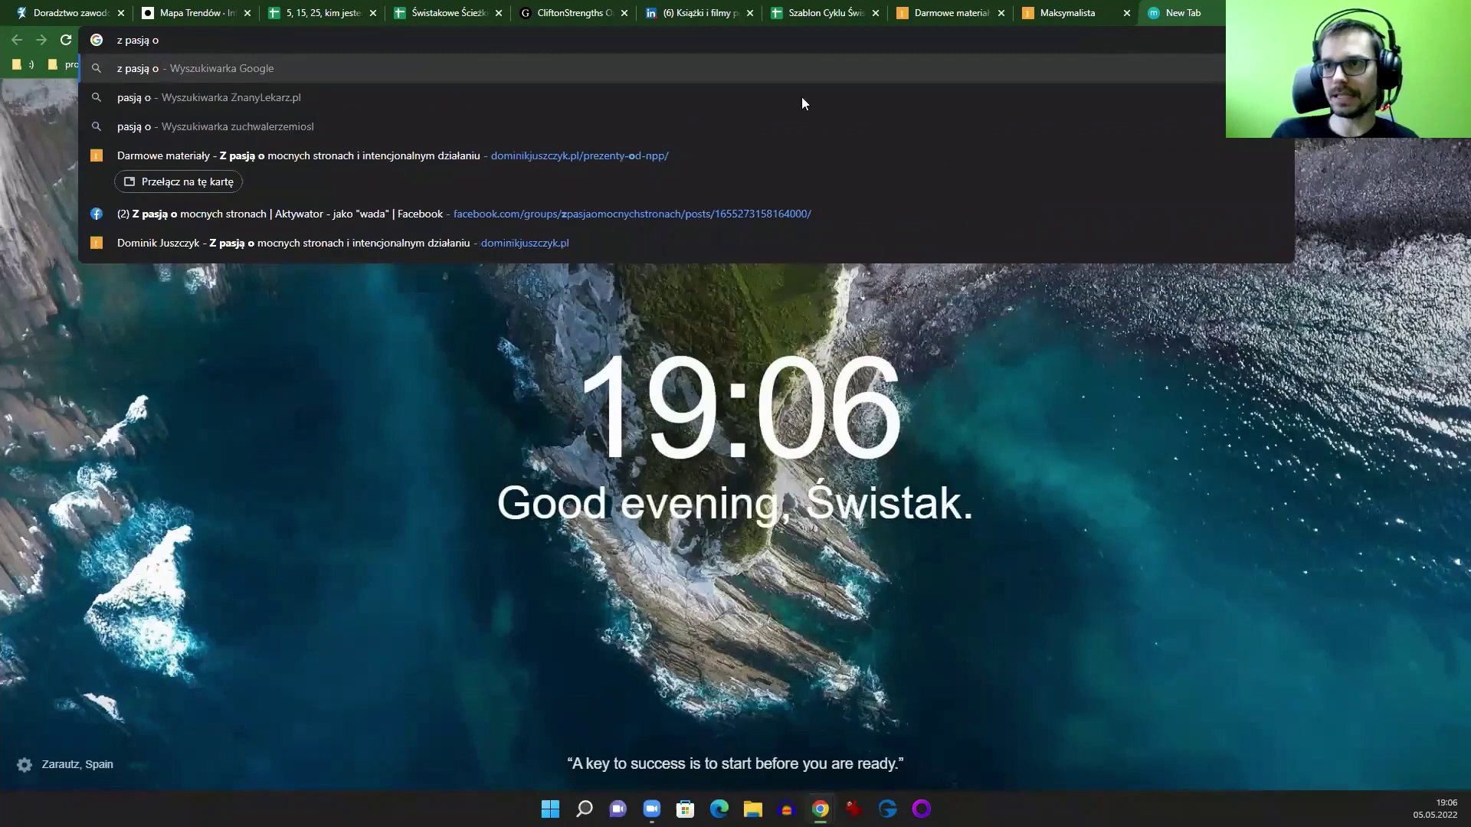
{"action": "left_click", "coordinate": [386, 204]}
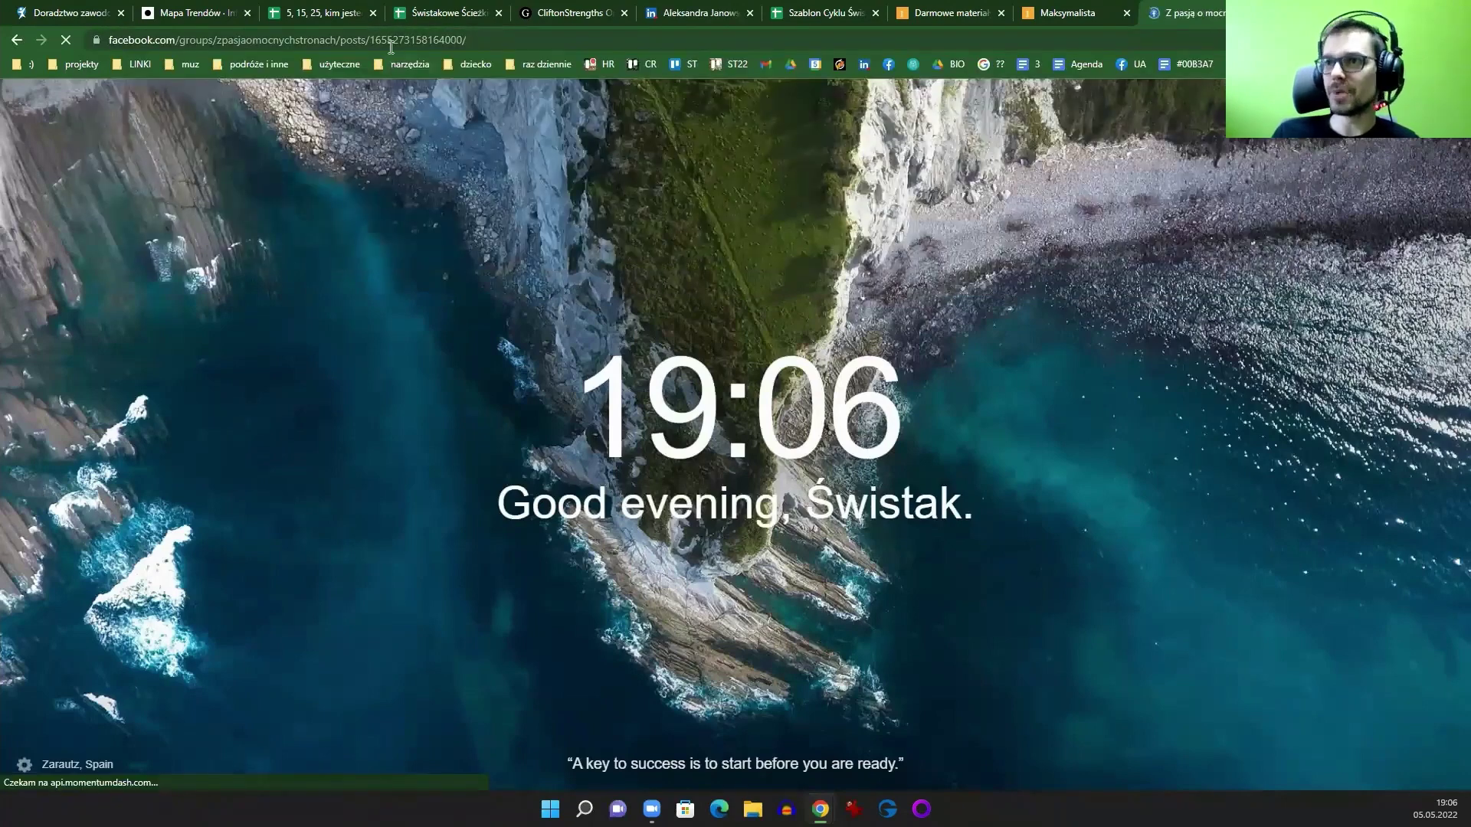
{"action": "left_click", "coordinate": [389, 45]}
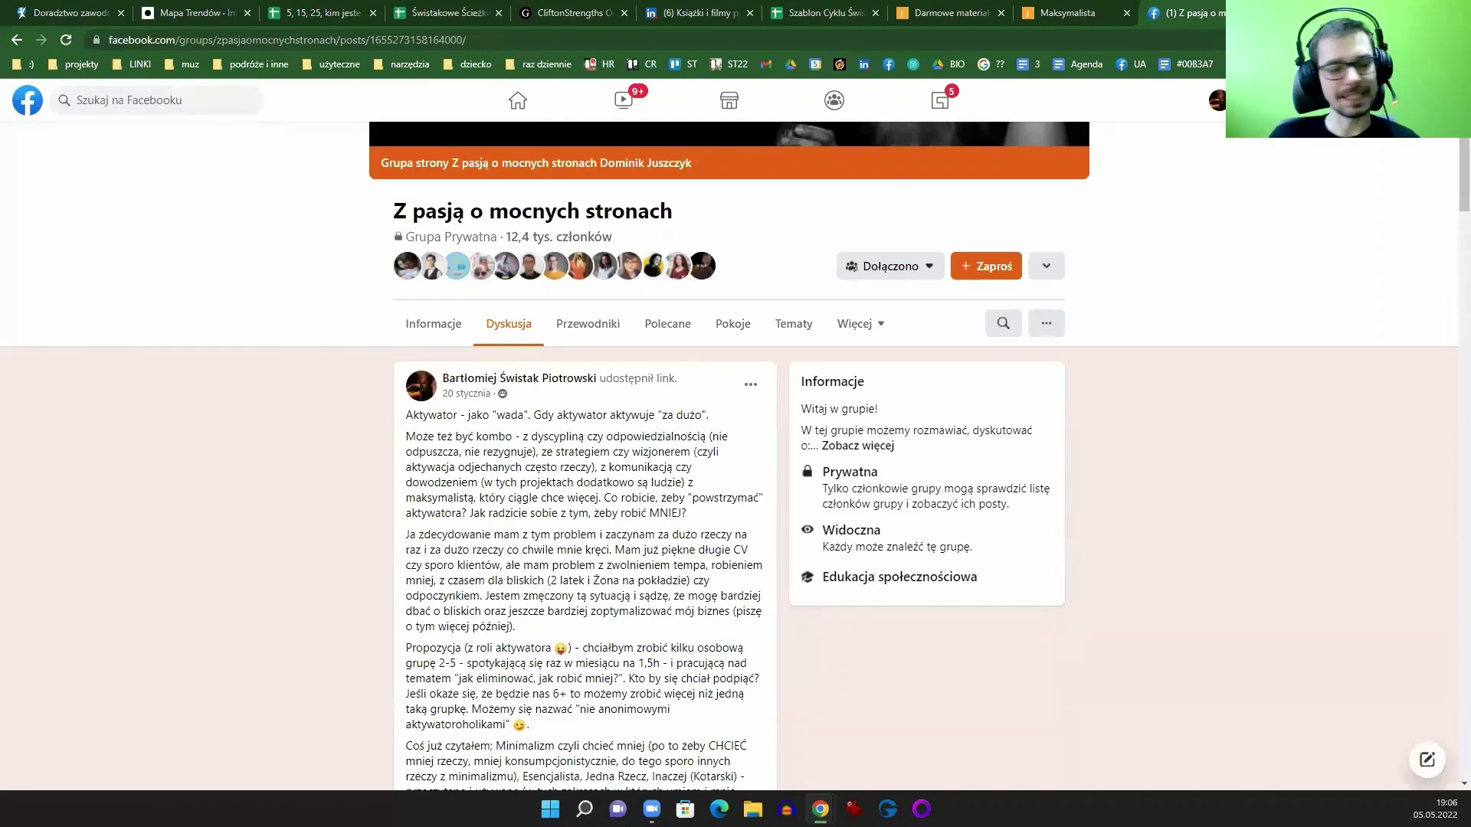
{"action": "scroll", "coordinate": [613, 430], "scroll_direction": "down", "scroll_amount": 15}
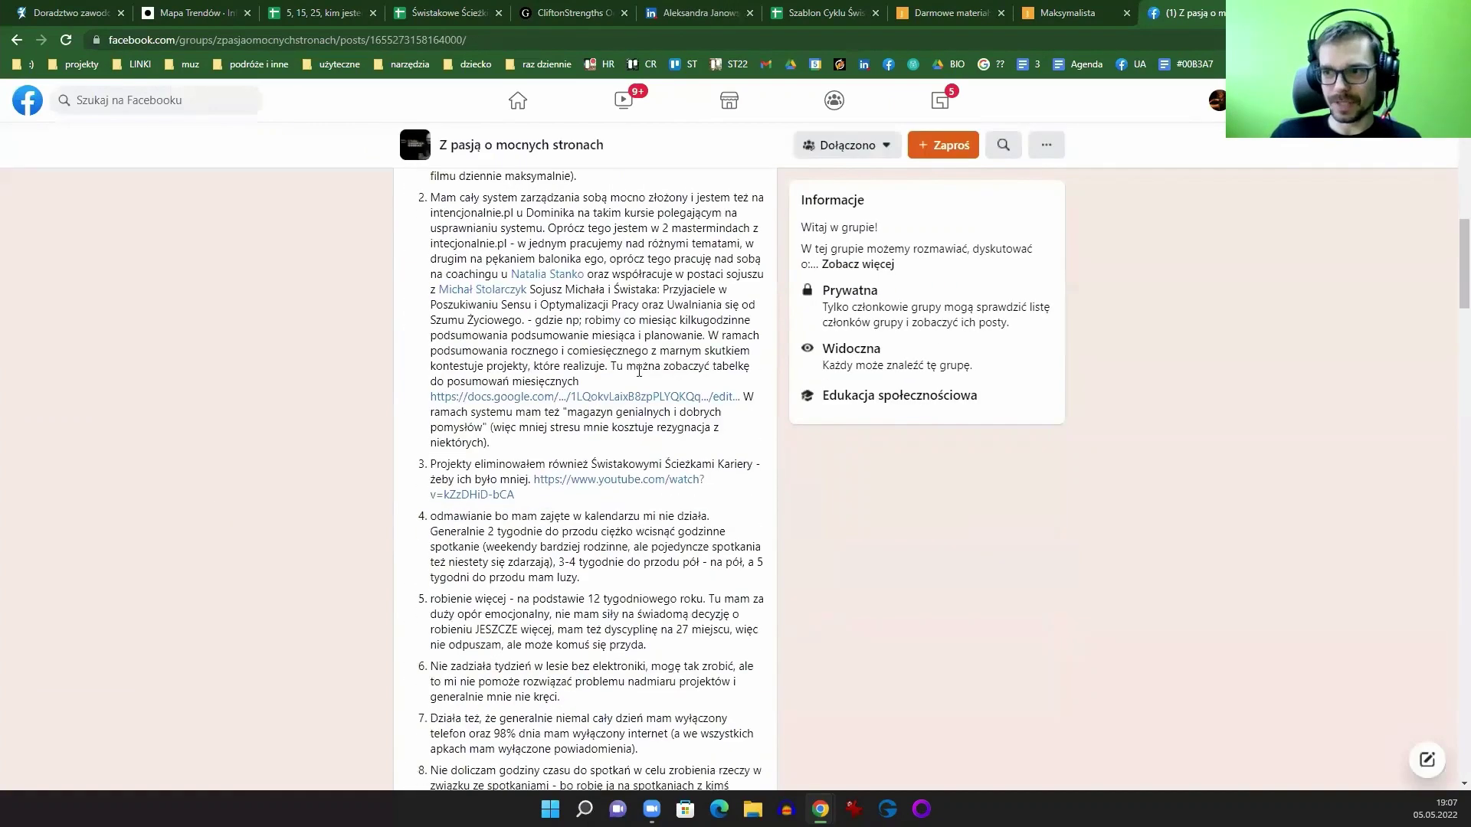
{"action": "scroll", "coordinate": [625, 384], "scroll_direction": "down", "scroll_amount": 15}
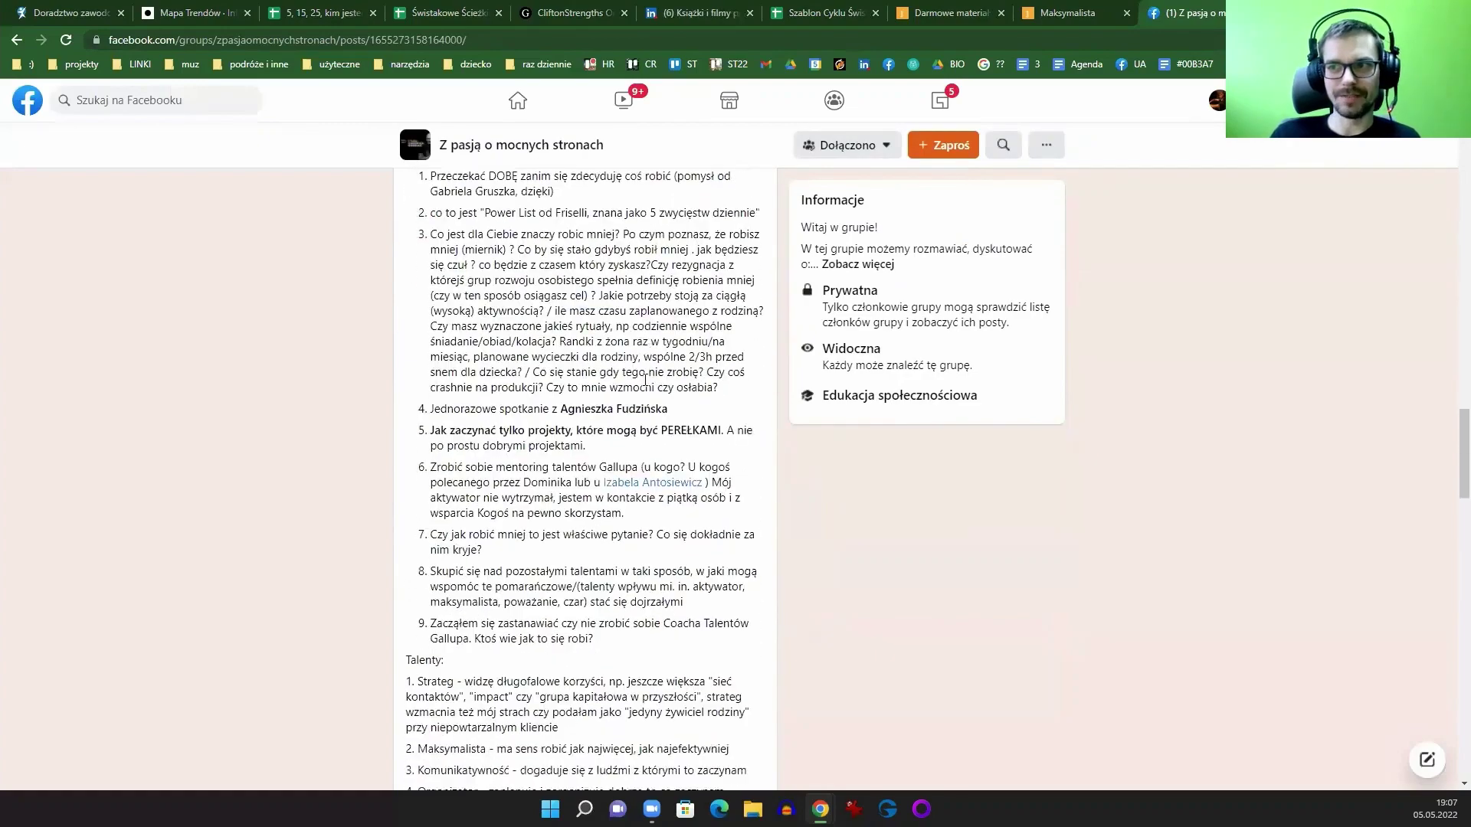
{"action": "scroll", "coordinate": [643, 375], "scroll_direction": "down", "scroll_amount": 15}
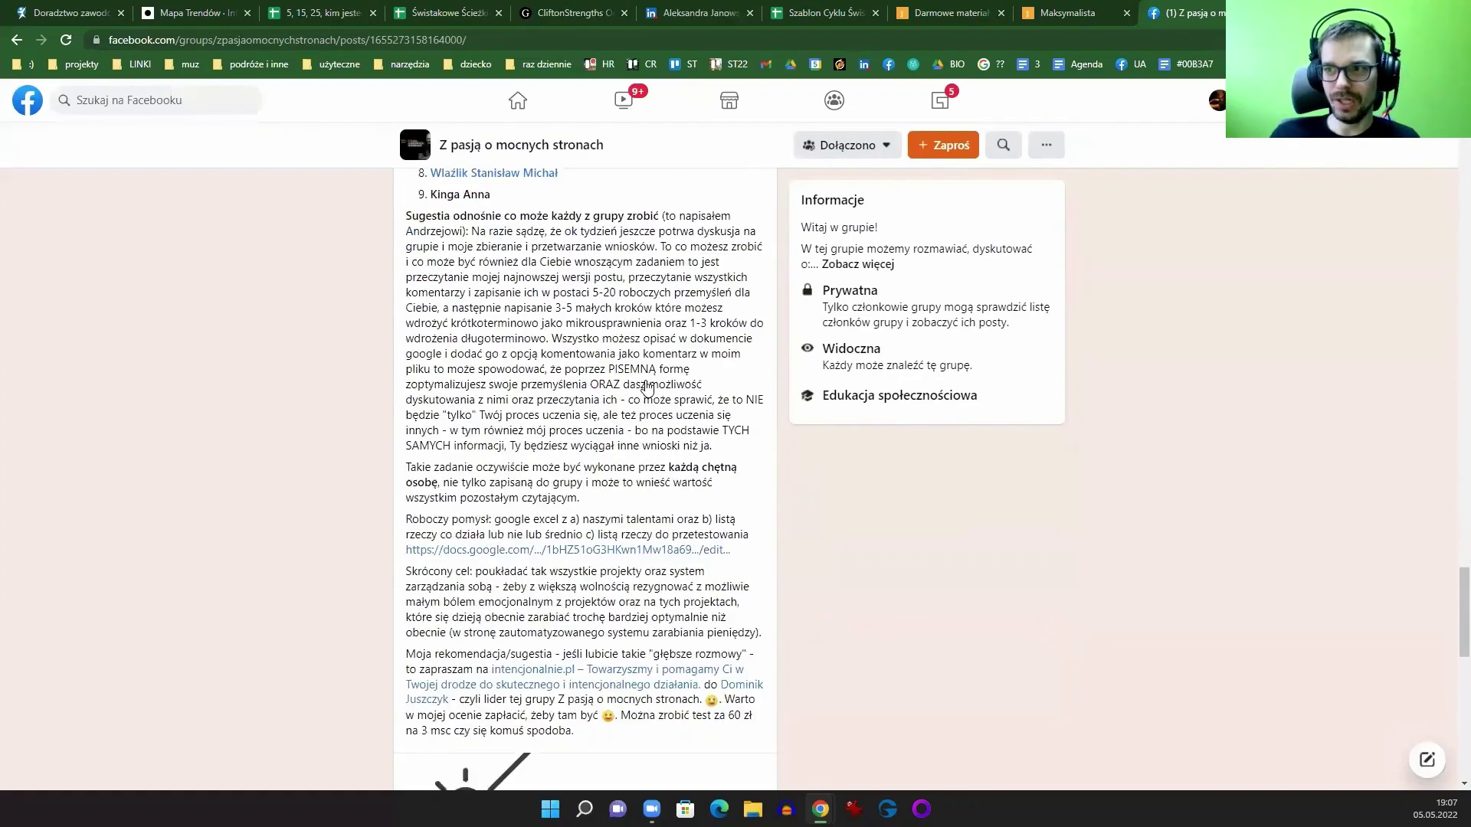
{"action": "scroll", "coordinate": [513, 377], "scroll_direction": "up", "scroll_amount": 20}
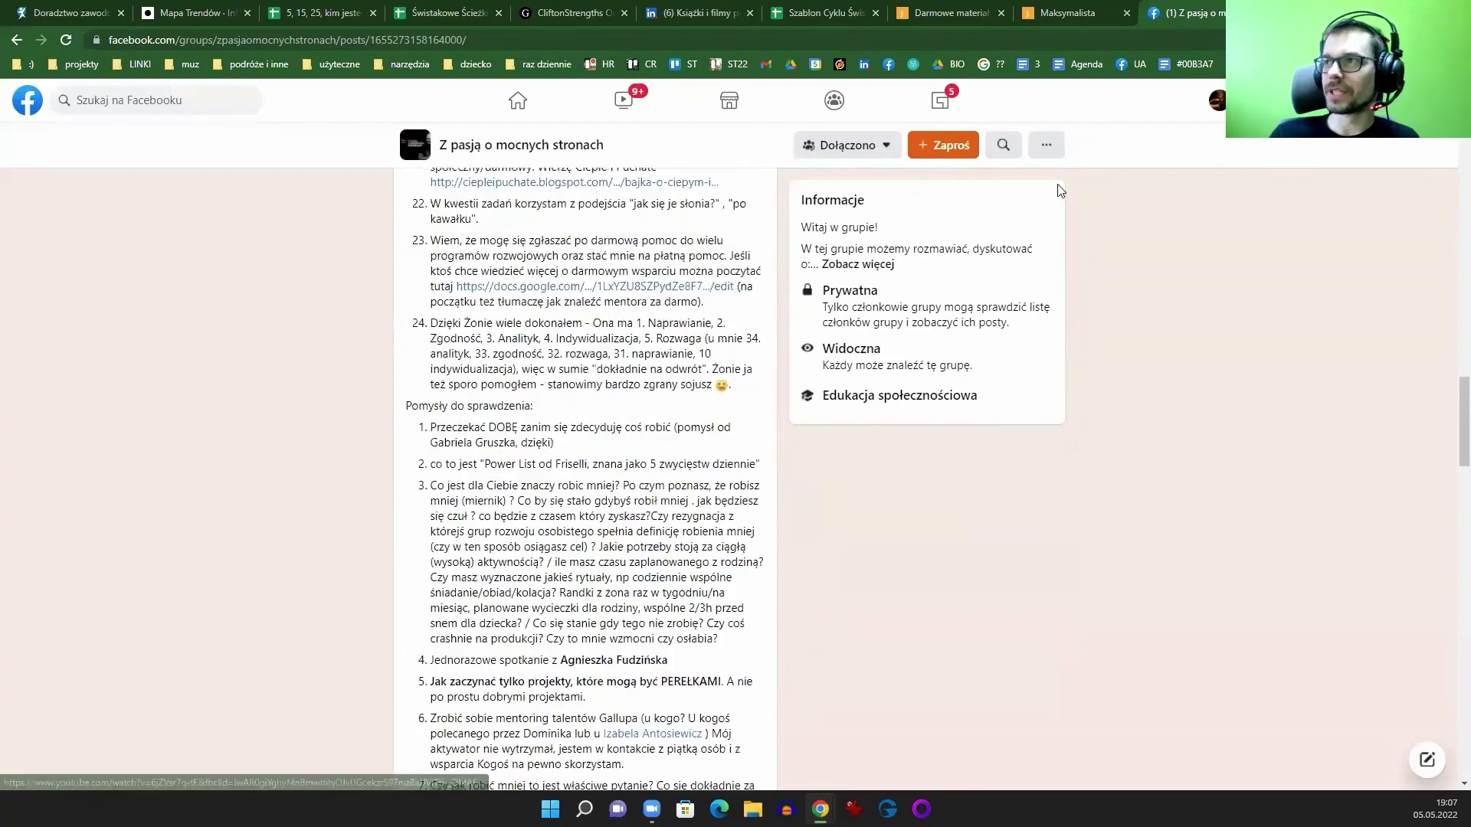
{"action": "scroll", "coordinate": [1220, 464], "scroll_direction": "up", "scroll_amount": 15}
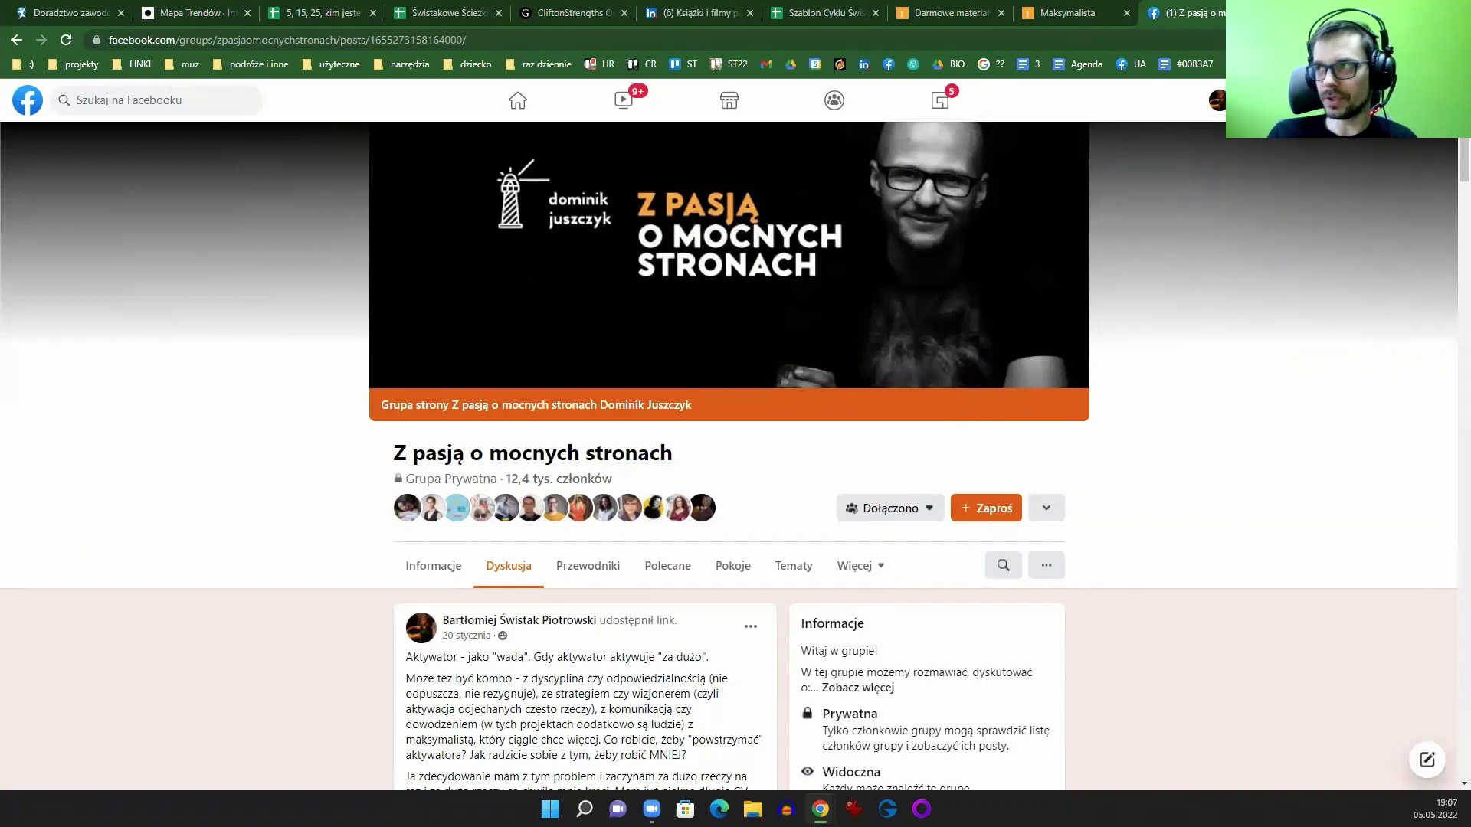
Step: Open intencjonalnie.pl from an 'intencj' search in a new tab
{"action": "key", "text": "ctrl+t"}
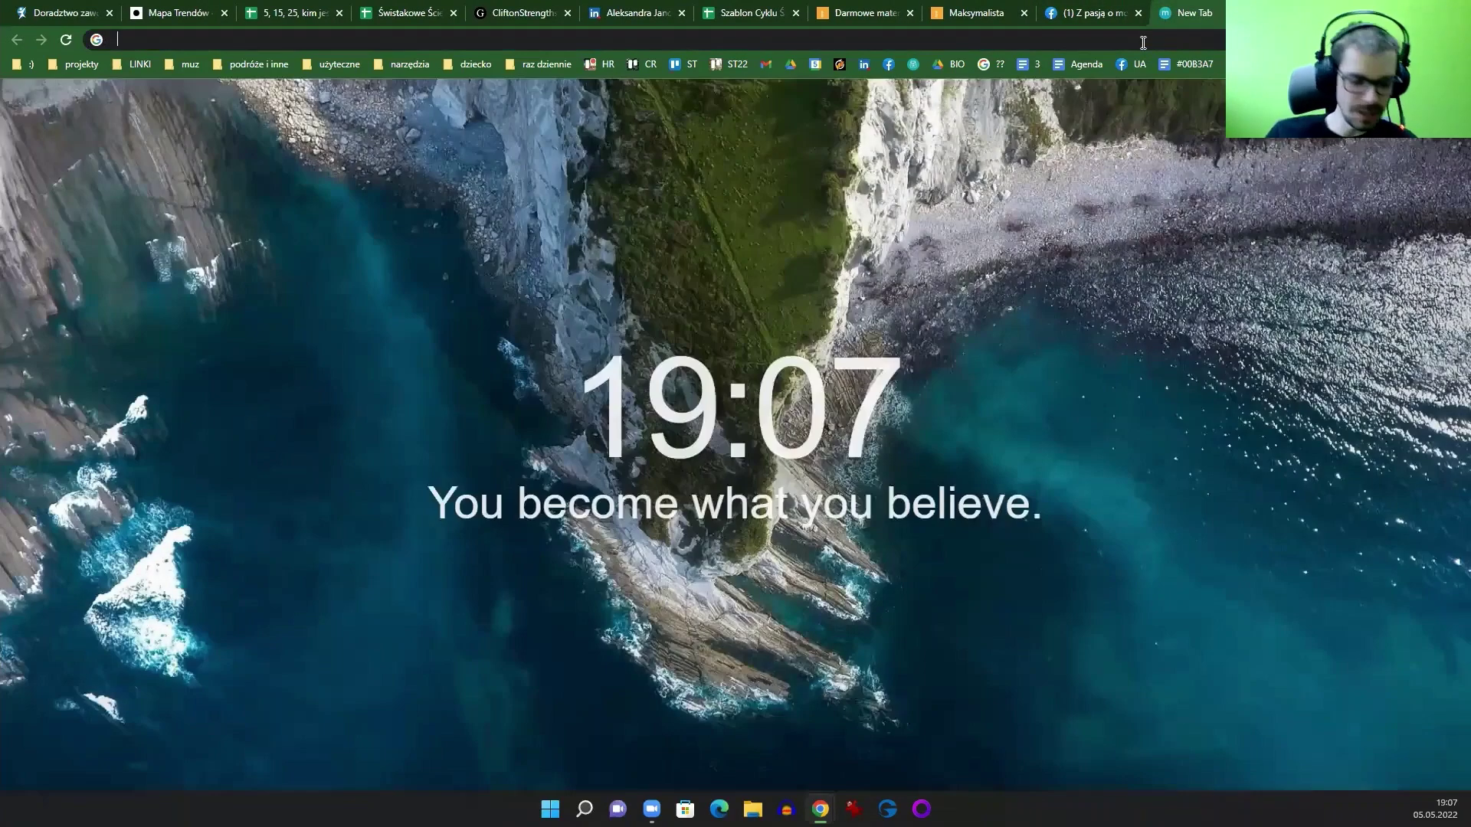
{"action": "left_click", "coordinate": [1143, 43]}
{"action": "type", "text": "intencj"}
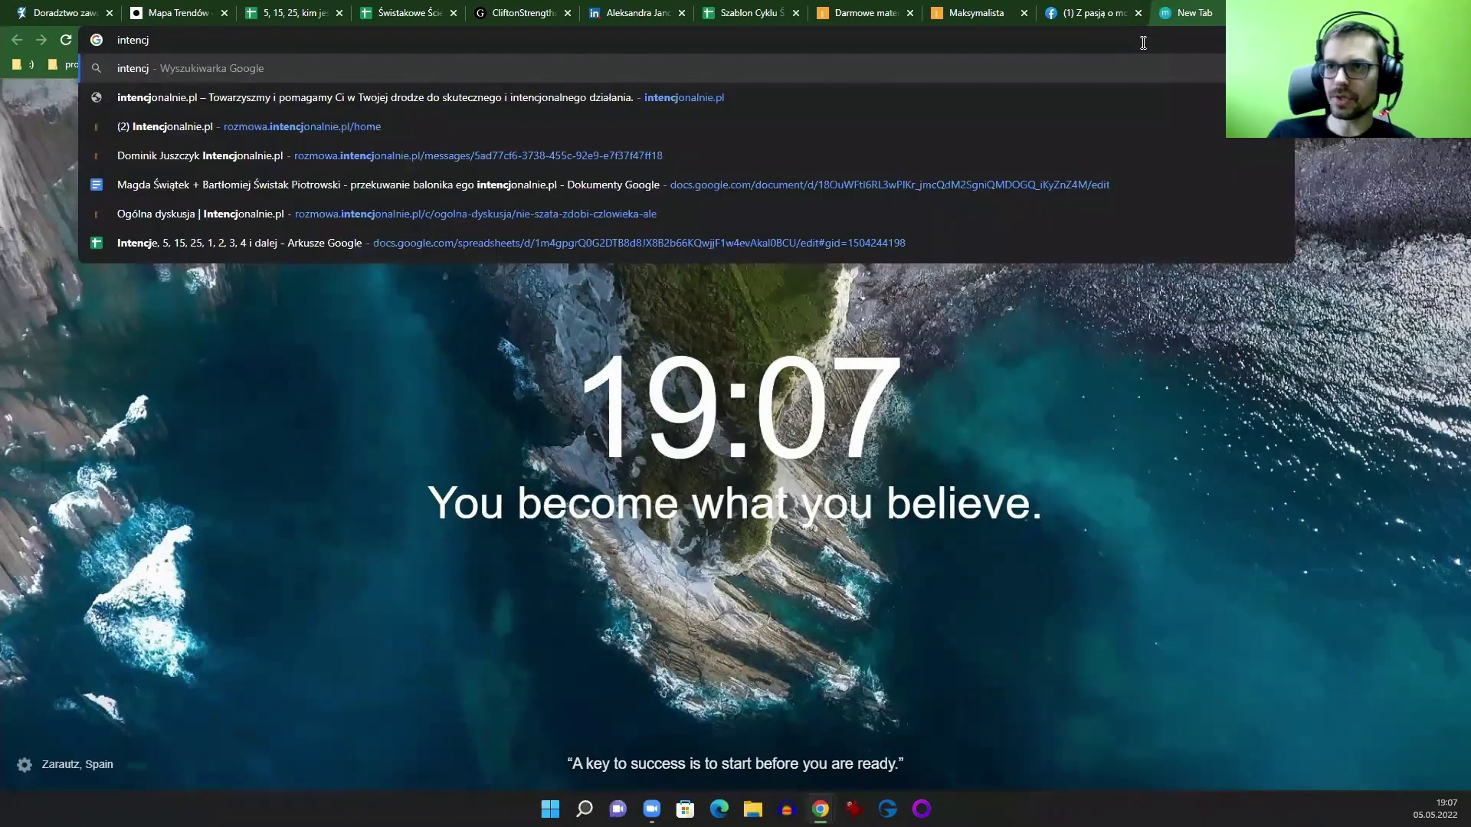
{"action": "left_click", "coordinate": [248, 103]}
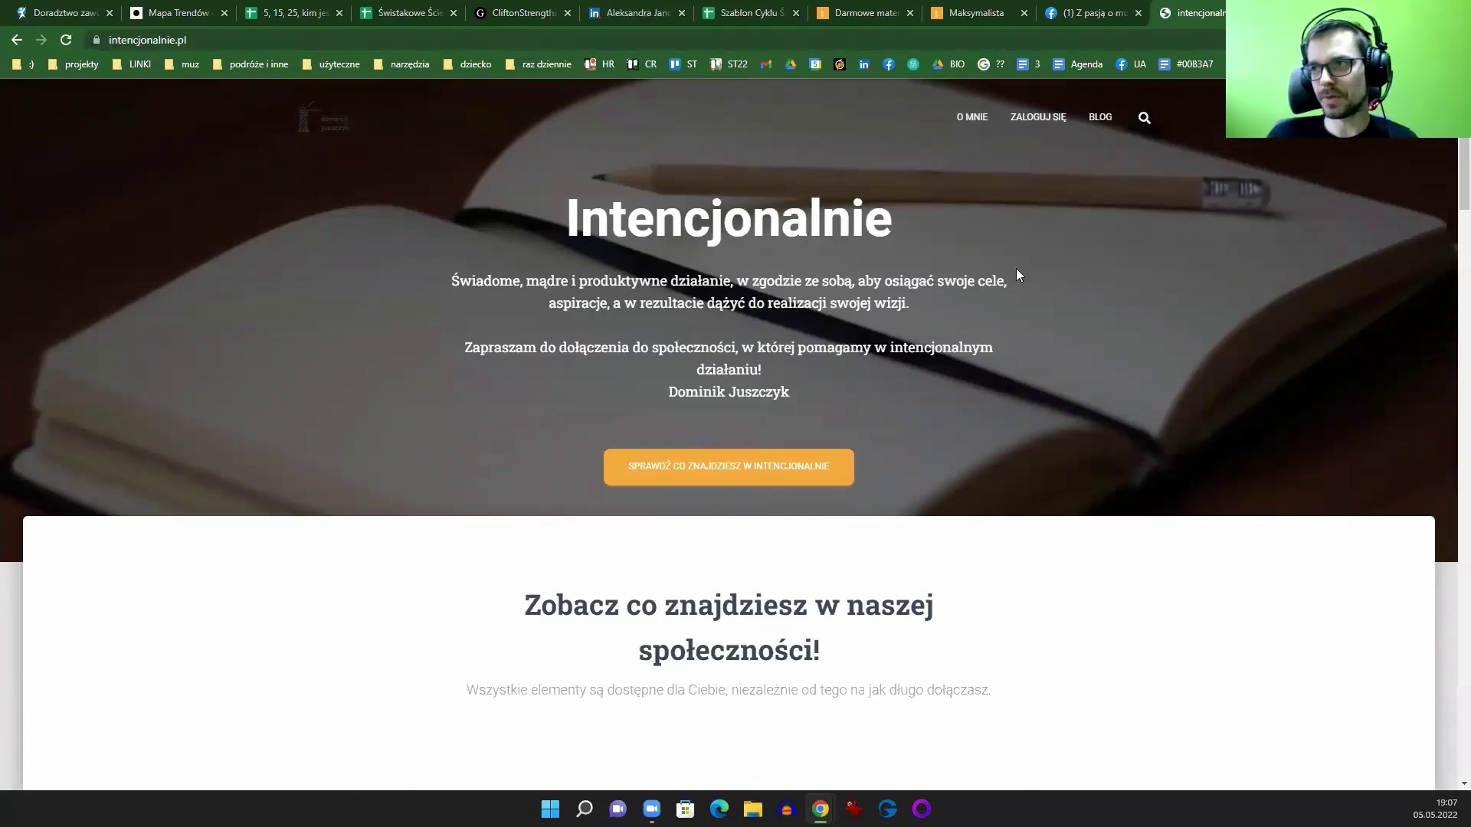
Step: Scroll to the membership plans and highlight the 12-month PLN 200 price
{"action": "scroll", "coordinate": [993, 392], "scroll_direction": "down", "scroll_amount": 15}
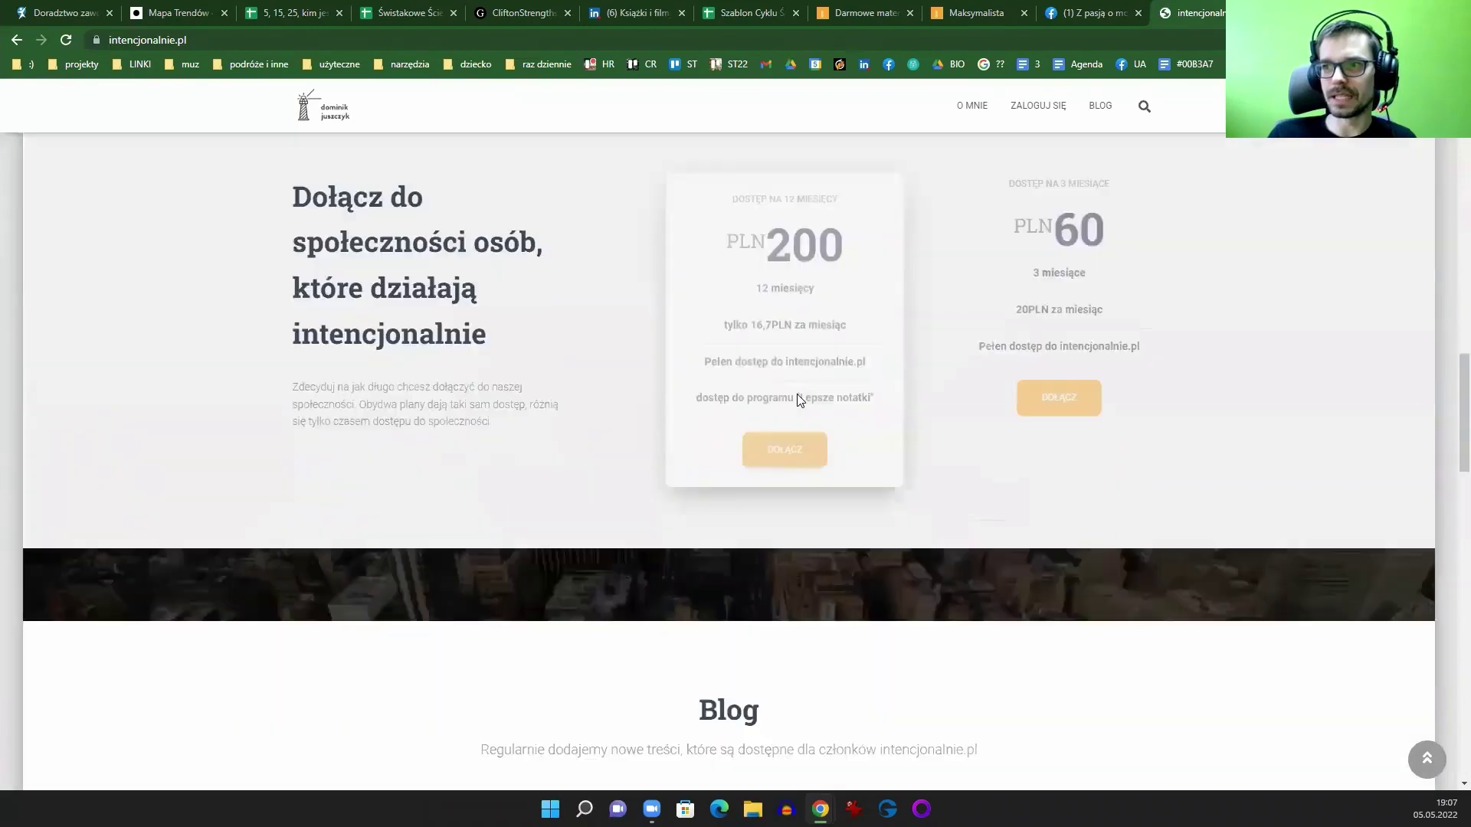
{"action": "scroll", "coordinate": [799, 399], "scroll_direction": "down", "scroll_amount": 3}
{"action": "scroll", "coordinate": [742, 387], "scroll_direction": "up", "scroll_amount": 5}
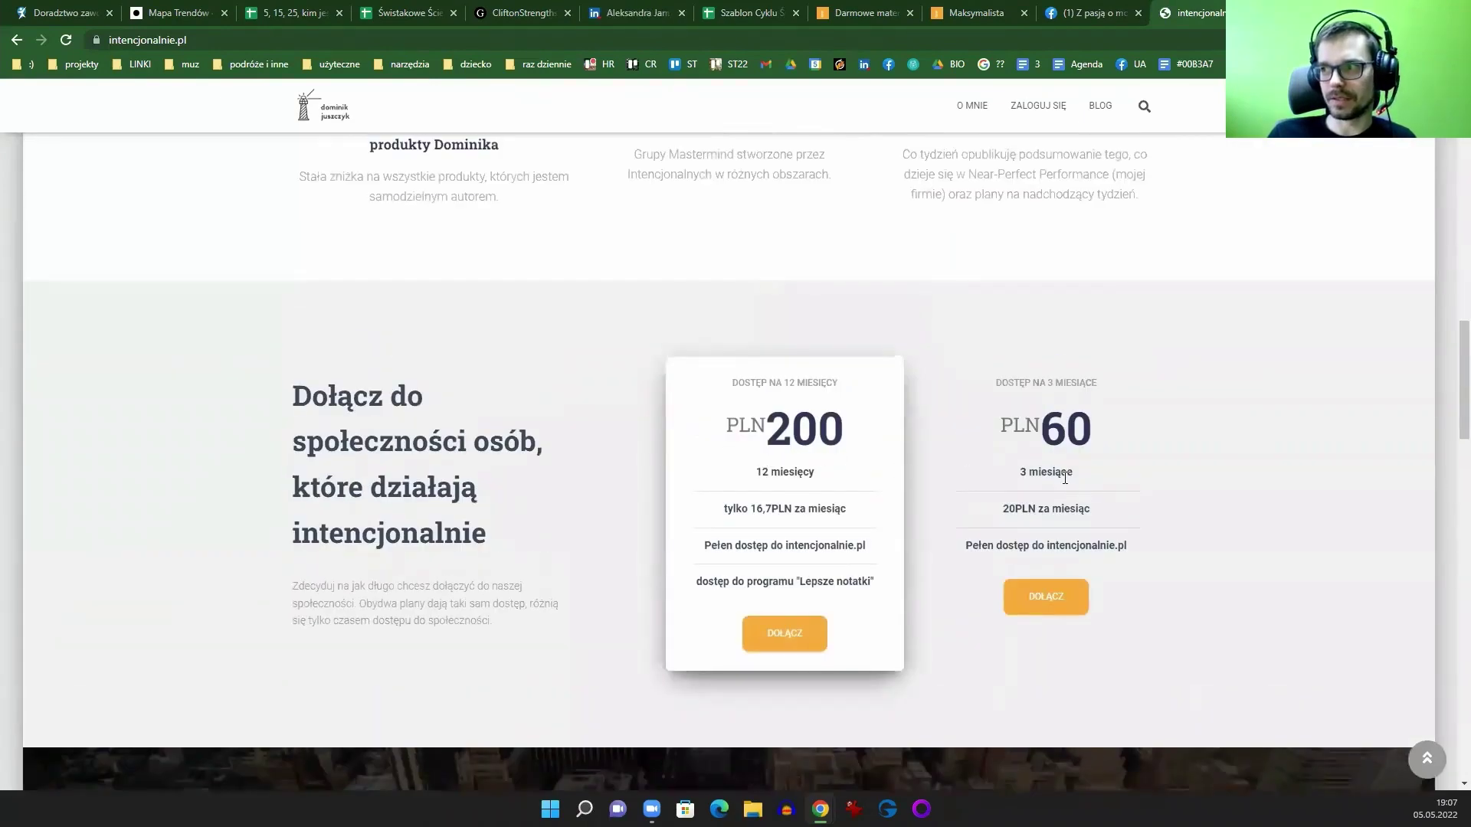
{"action": "left_click_drag", "start_coordinate": [768, 429], "coordinate": [829, 470]}
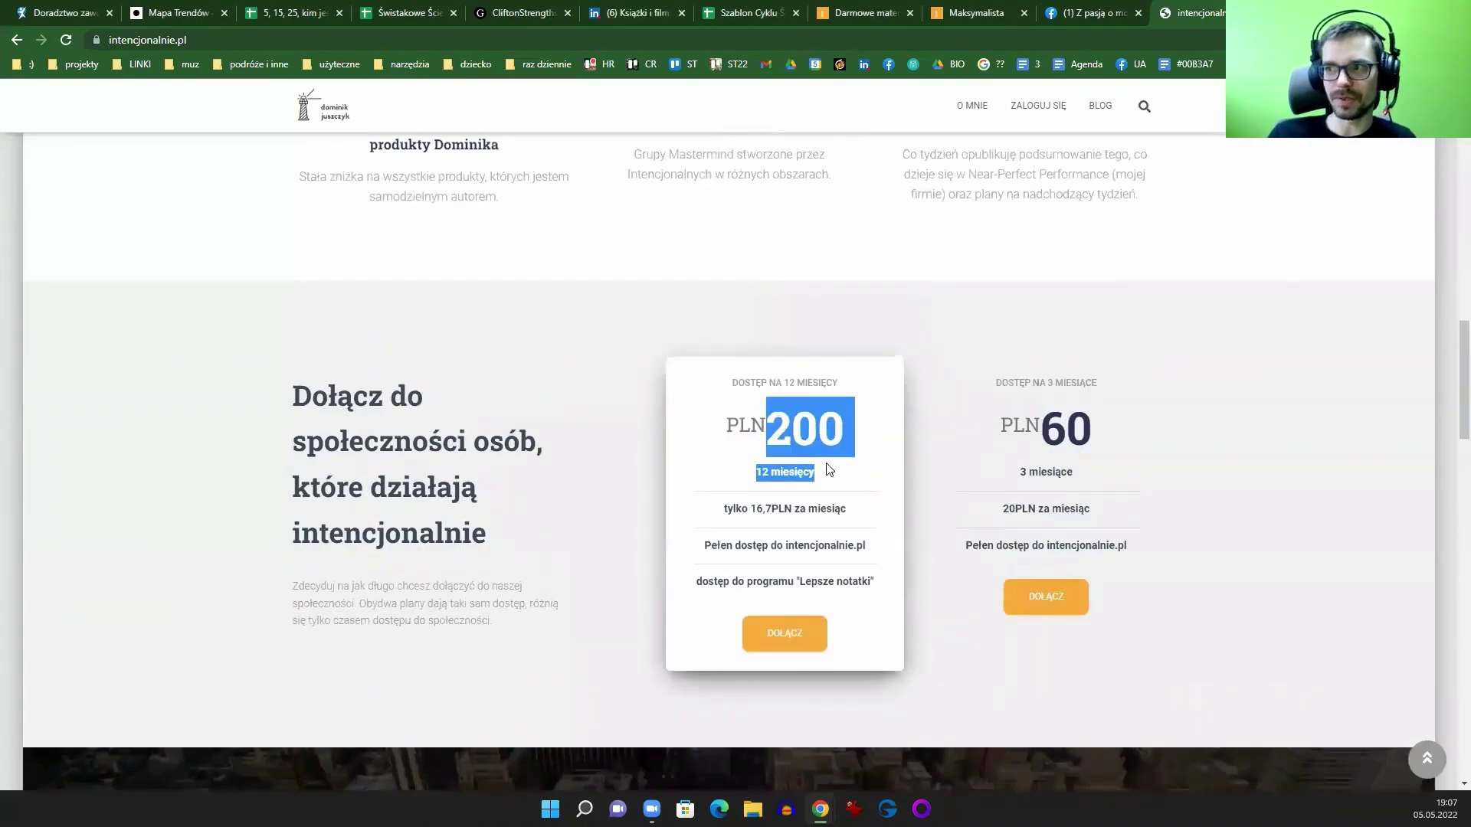
{"action": "left_click", "coordinate": [829, 470]}
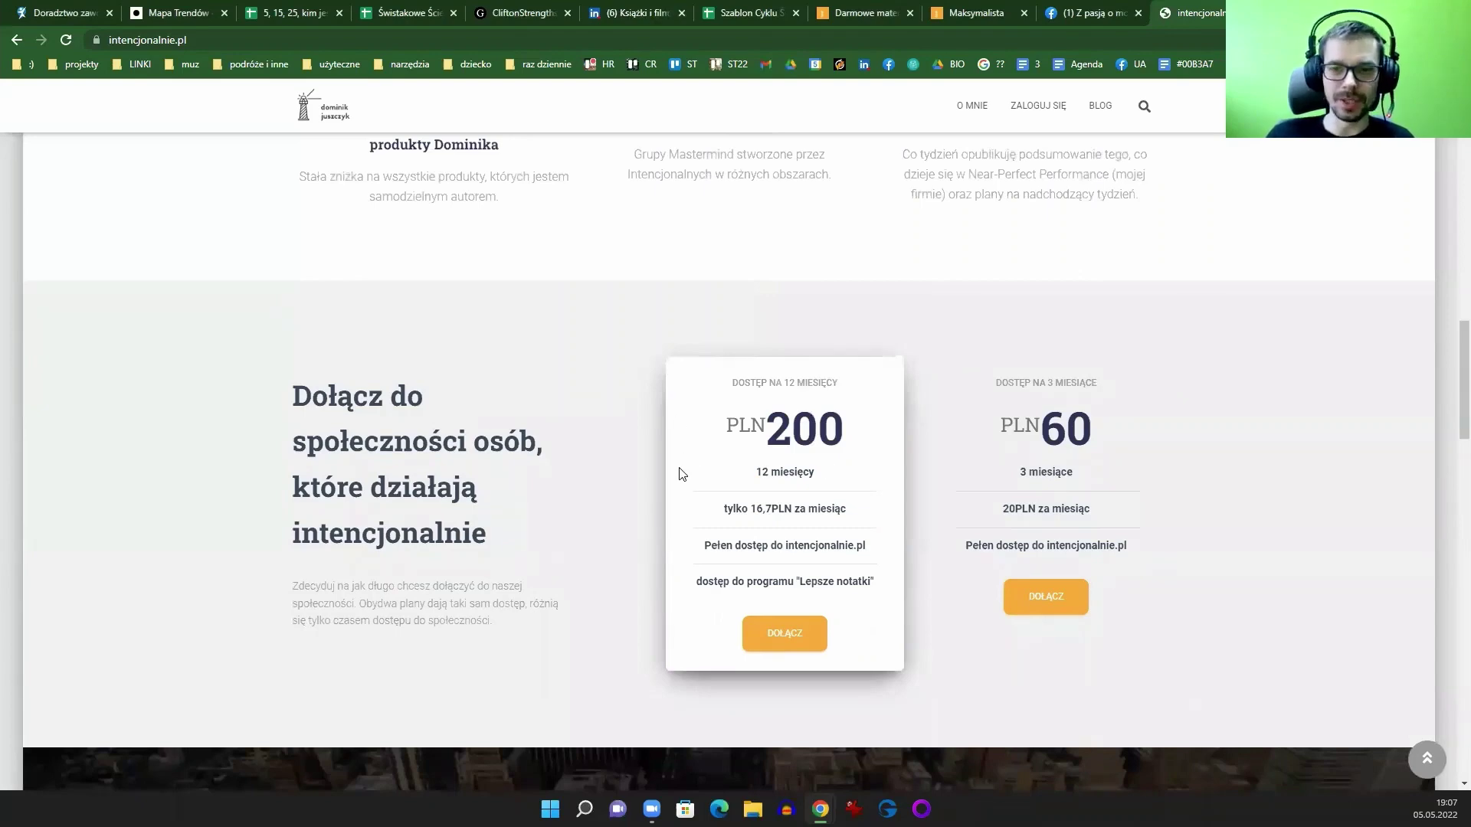
{"action": "scroll", "coordinate": [1160, 101], "scroll_direction": "up", "scroll_amount": 1}
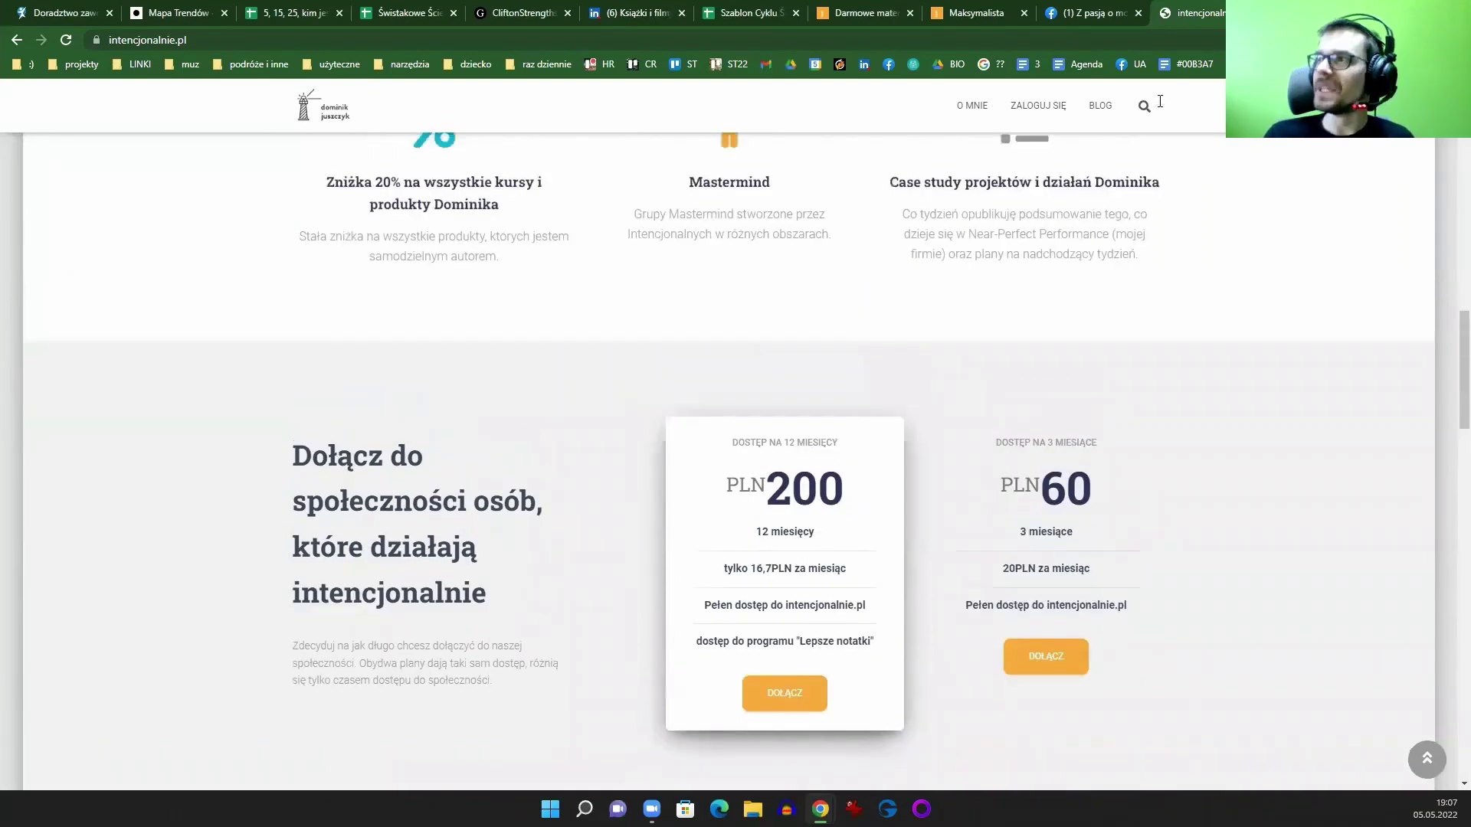
{"action": "scroll", "coordinate": [1160, 102], "scroll_direction": "up", "scroll_amount": 5}
Step: Scroll the Szablon Cyklu Świstaka sheet's column M to the top, then switch to the LinkedIn book-list article
{"action": "left_click", "coordinate": [735, 13]}
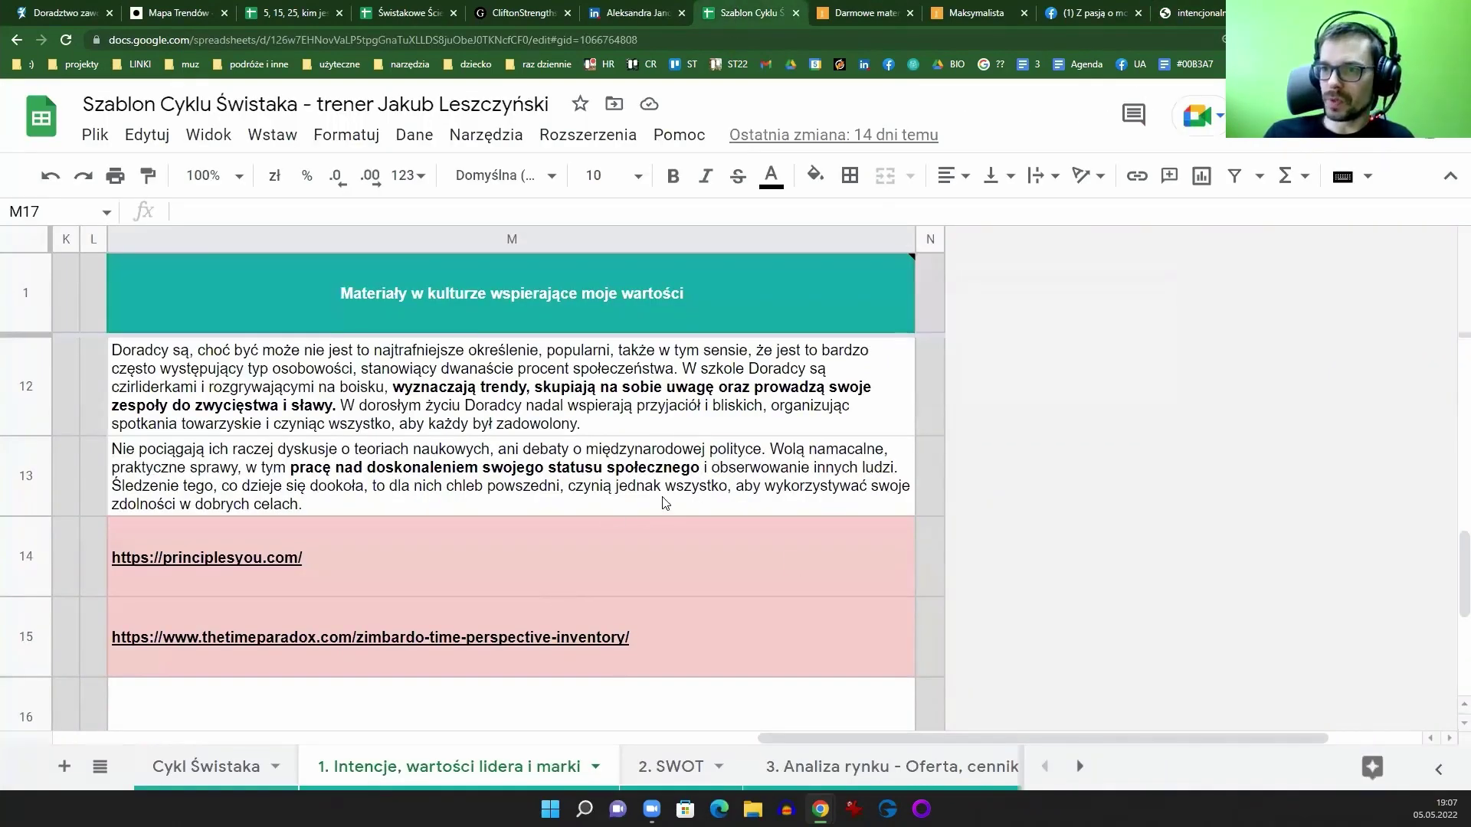
{"action": "scroll", "coordinate": [663, 504], "scroll_direction": "up", "scroll_amount": 10}
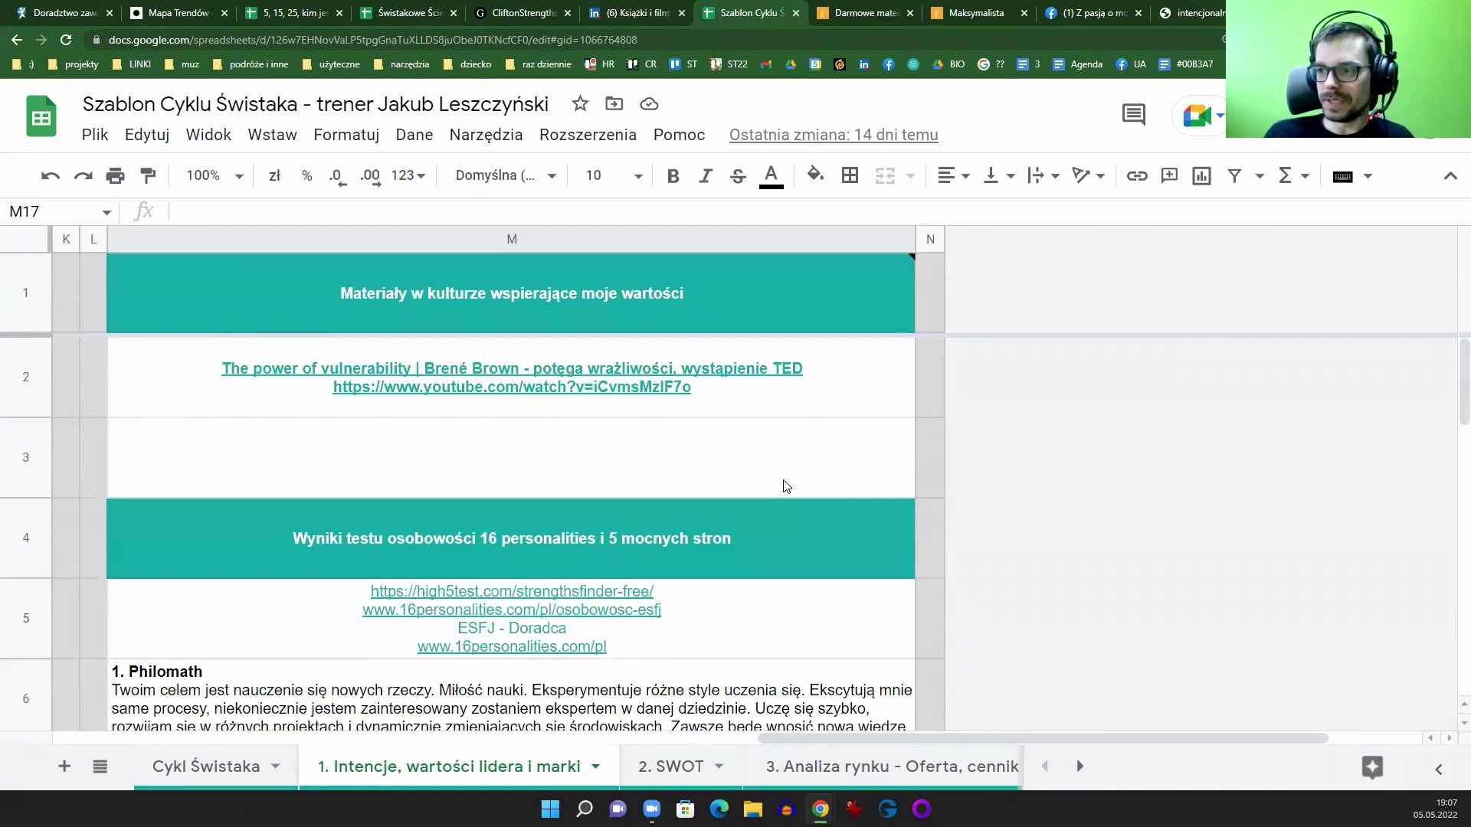
{"action": "left_click", "coordinate": [632, 12]}
{"action": "scroll", "coordinate": [740, 527], "scroll_direction": "down", "scroll_amount": 2}
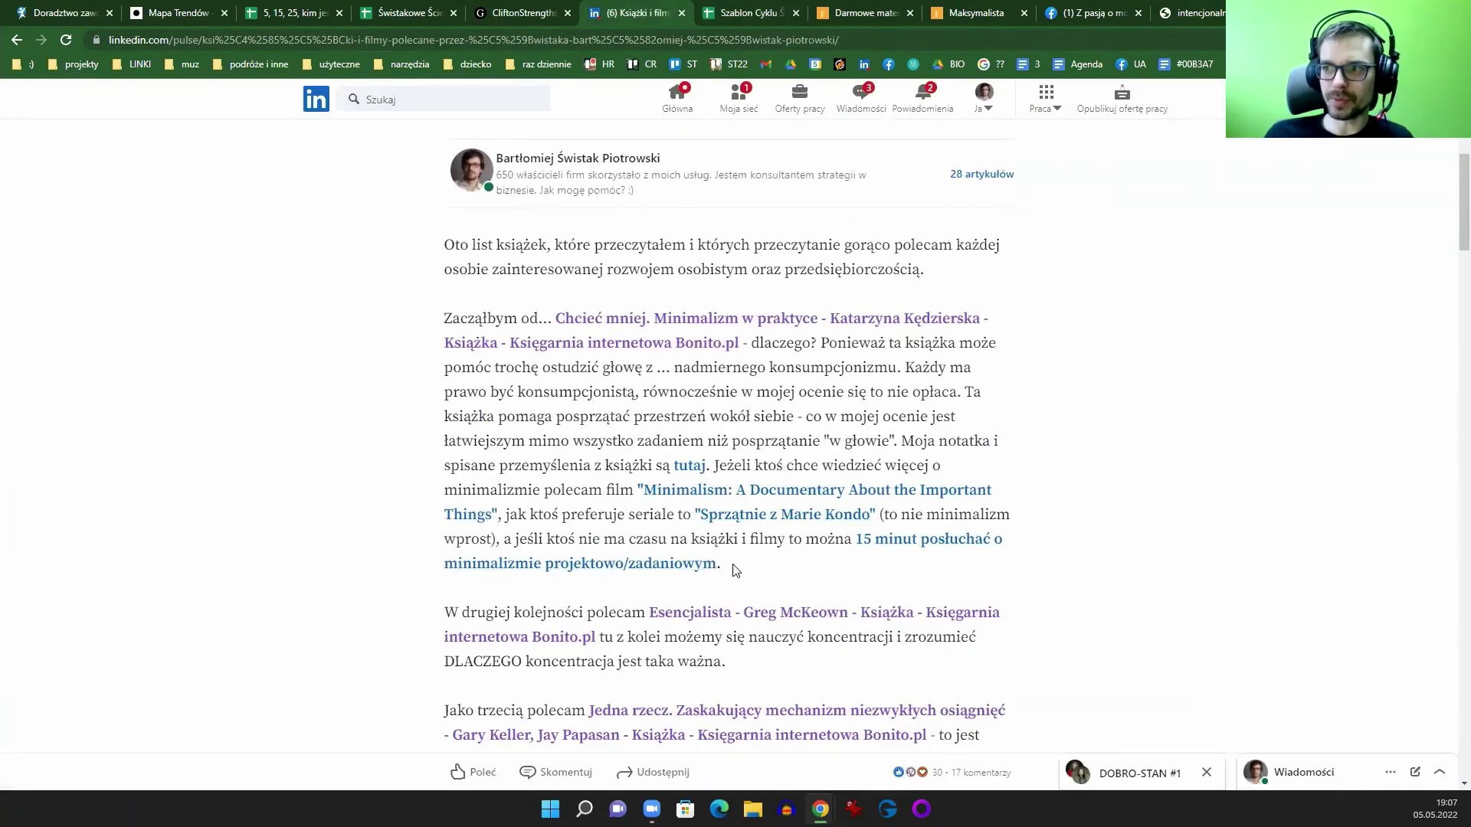
Step: Highlight the 'Zacząłbym od...' and 'W drugiej kolejności' book-recommendation paragraphs in the LinkedIn article
{"action": "left_click_drag", "start_coordinate": [445, 316], "coordinate": [737, 669]}
{"action": "left_click", "coordinate": [737, 670]}
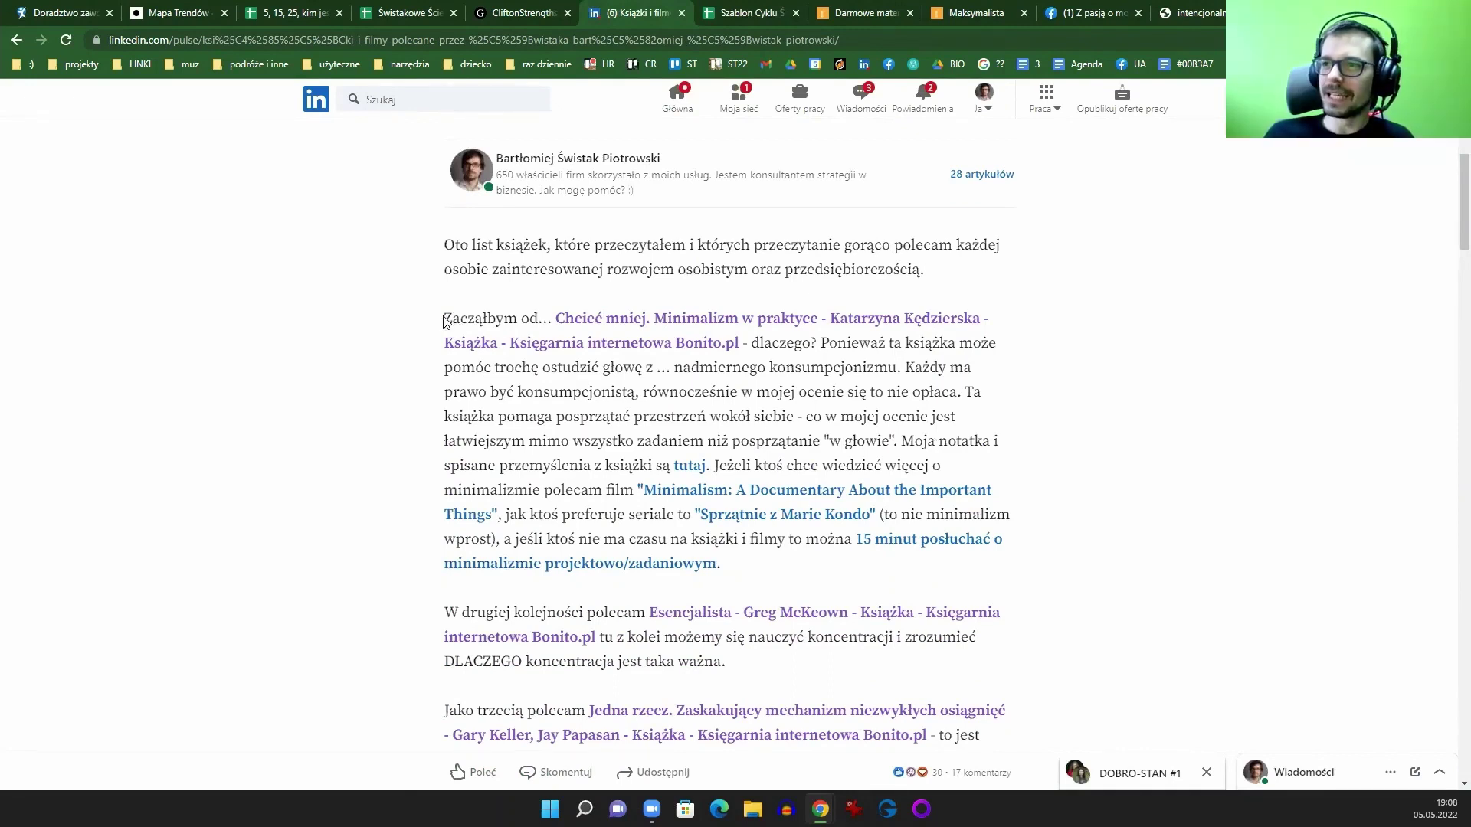
{"action": "left_click_drag", "start_coordinate": [444, 318], "coordinate": [794, 339]}
{"action": "left_click", "coordinate": [794, 339]}
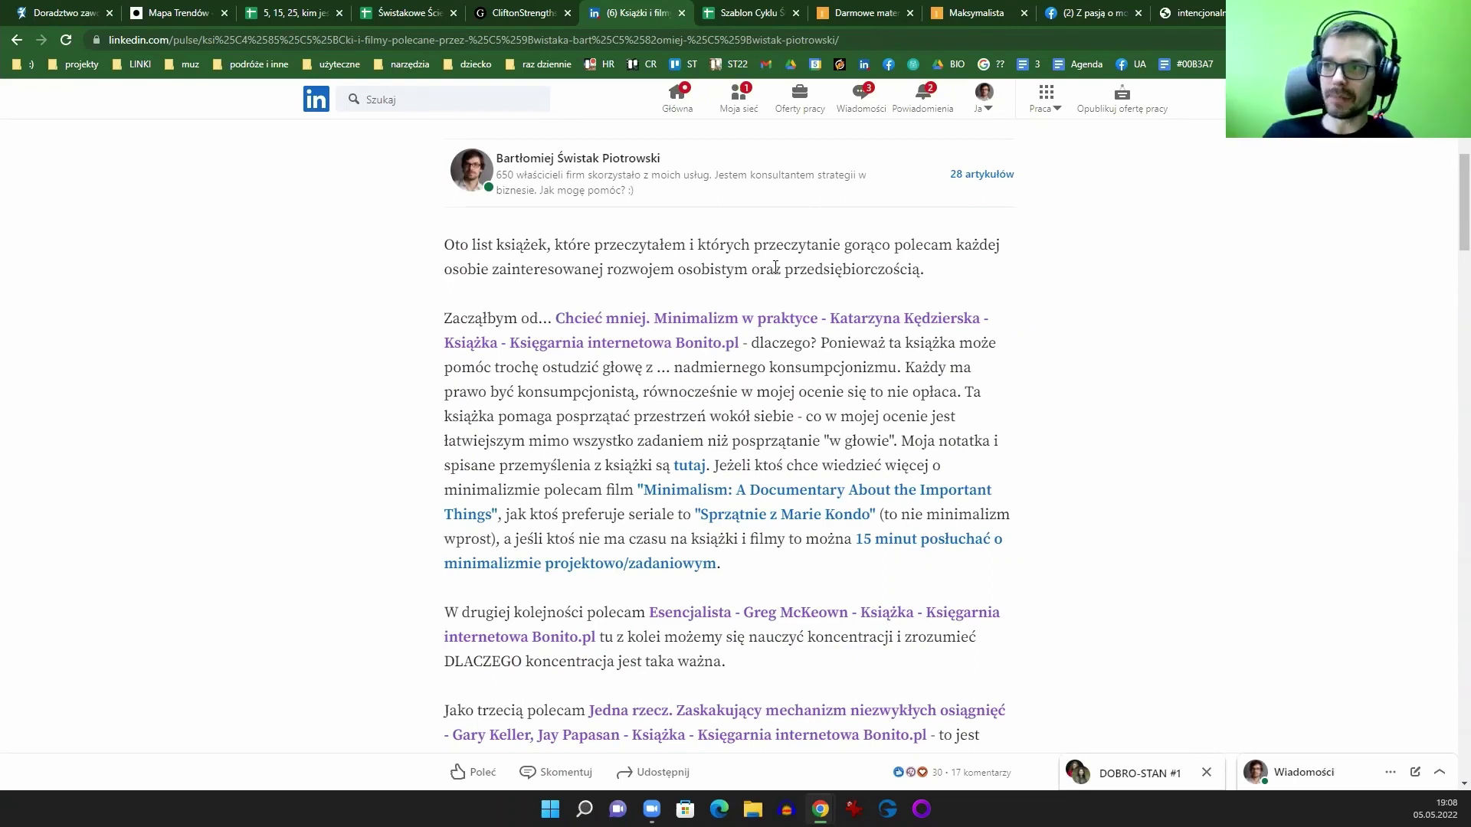
{"action": "left_click_drag", "start_coordinate": [724, 567], "coordinate": [434, 331]}
{"action": "scroll", "coordinate": [758, 440], "scroll_direction": "down", "scroll_amount": 2}
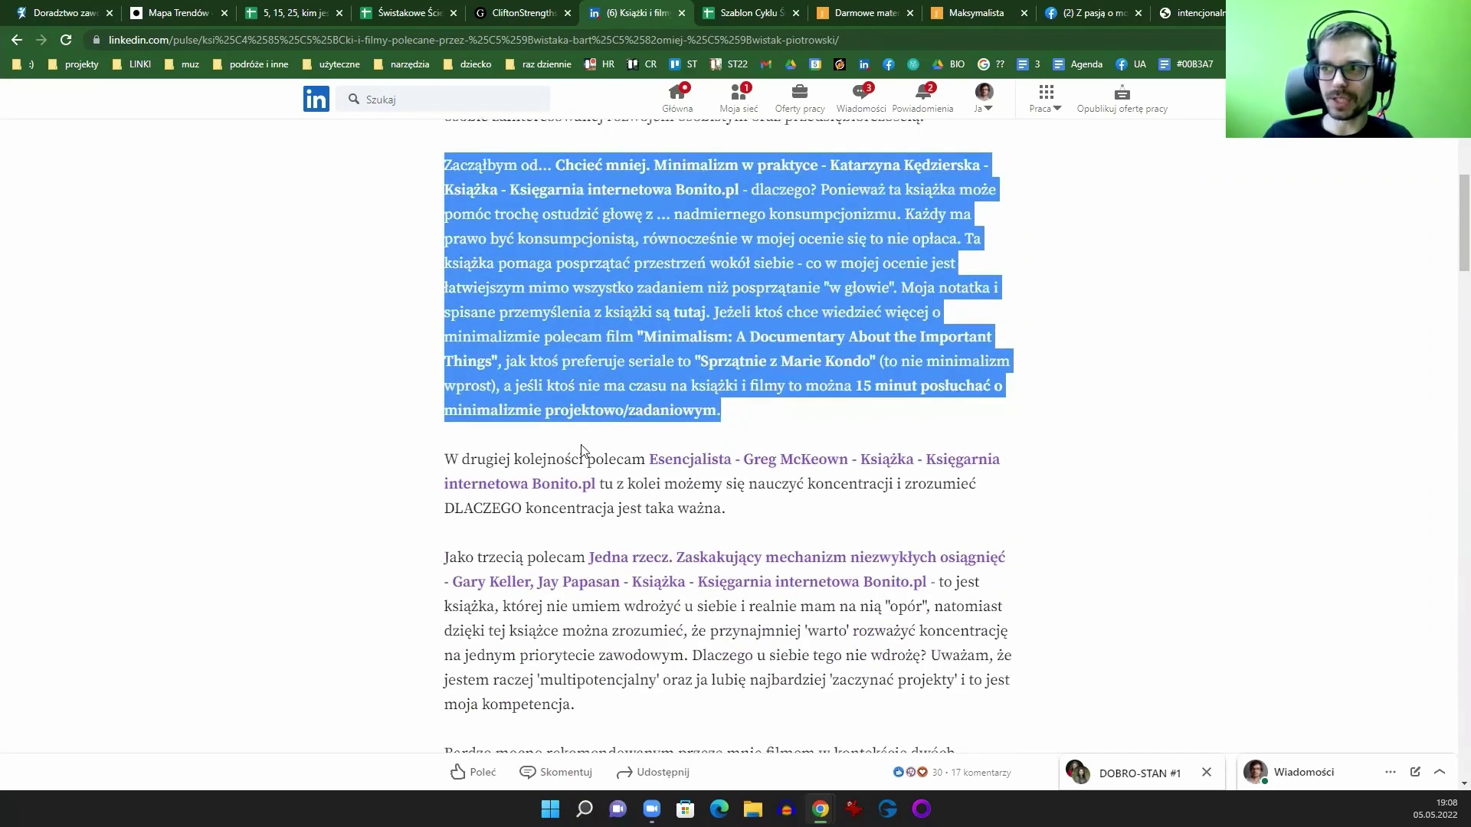
{"action": "left_click_drag", "start_coordinate": [447, 456], "coordinate": [784, 512]}
{"action": "left_click", "coordinate": [774, 517]}
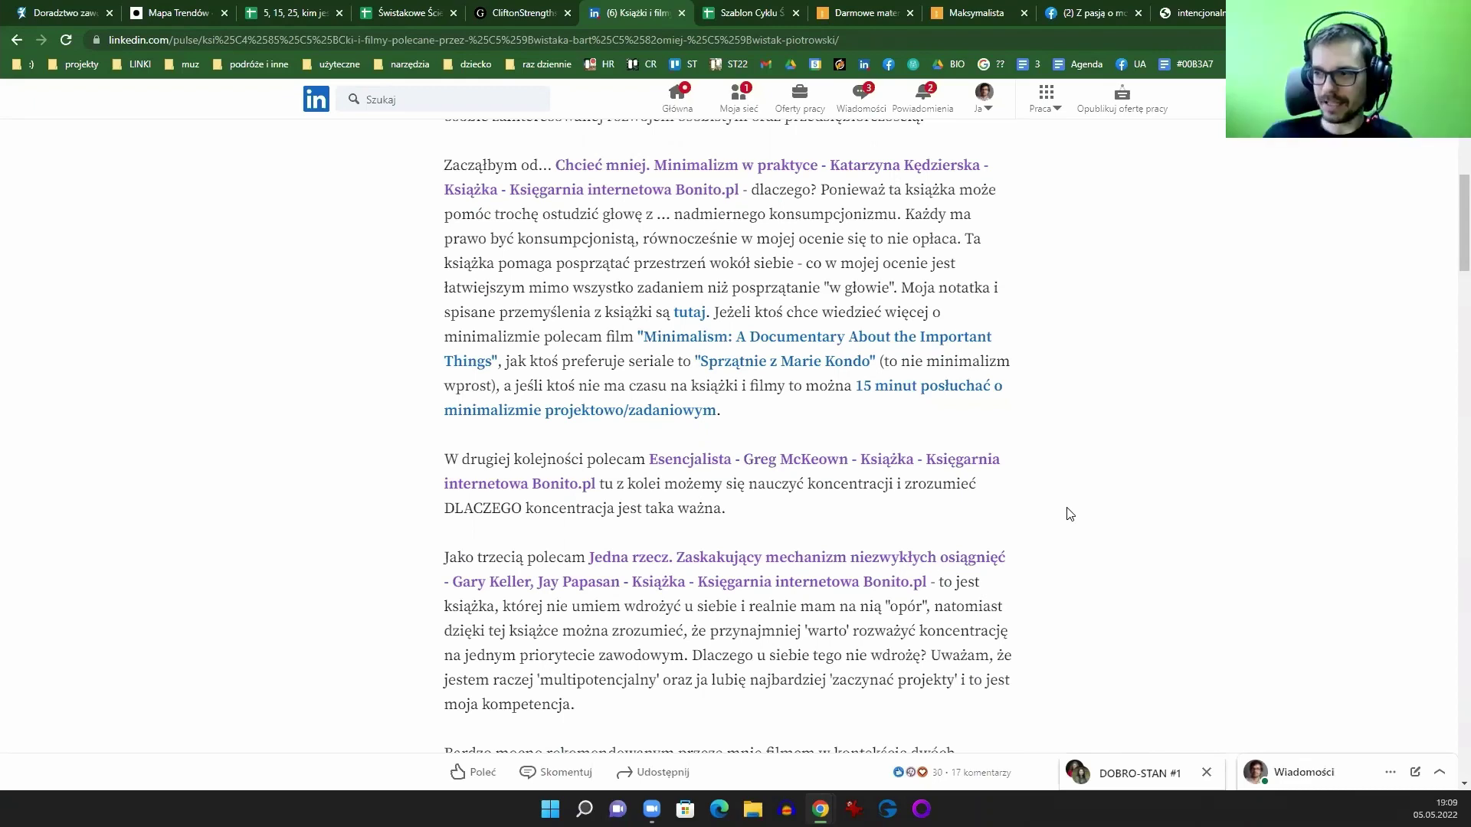
Step: Search the article for 'kotar' and open the Inaczej book link in a new tab
{"action": "scroll", "coordinate": [1052, 494], "scroll_direction": "down", "scroll_amount": 6}
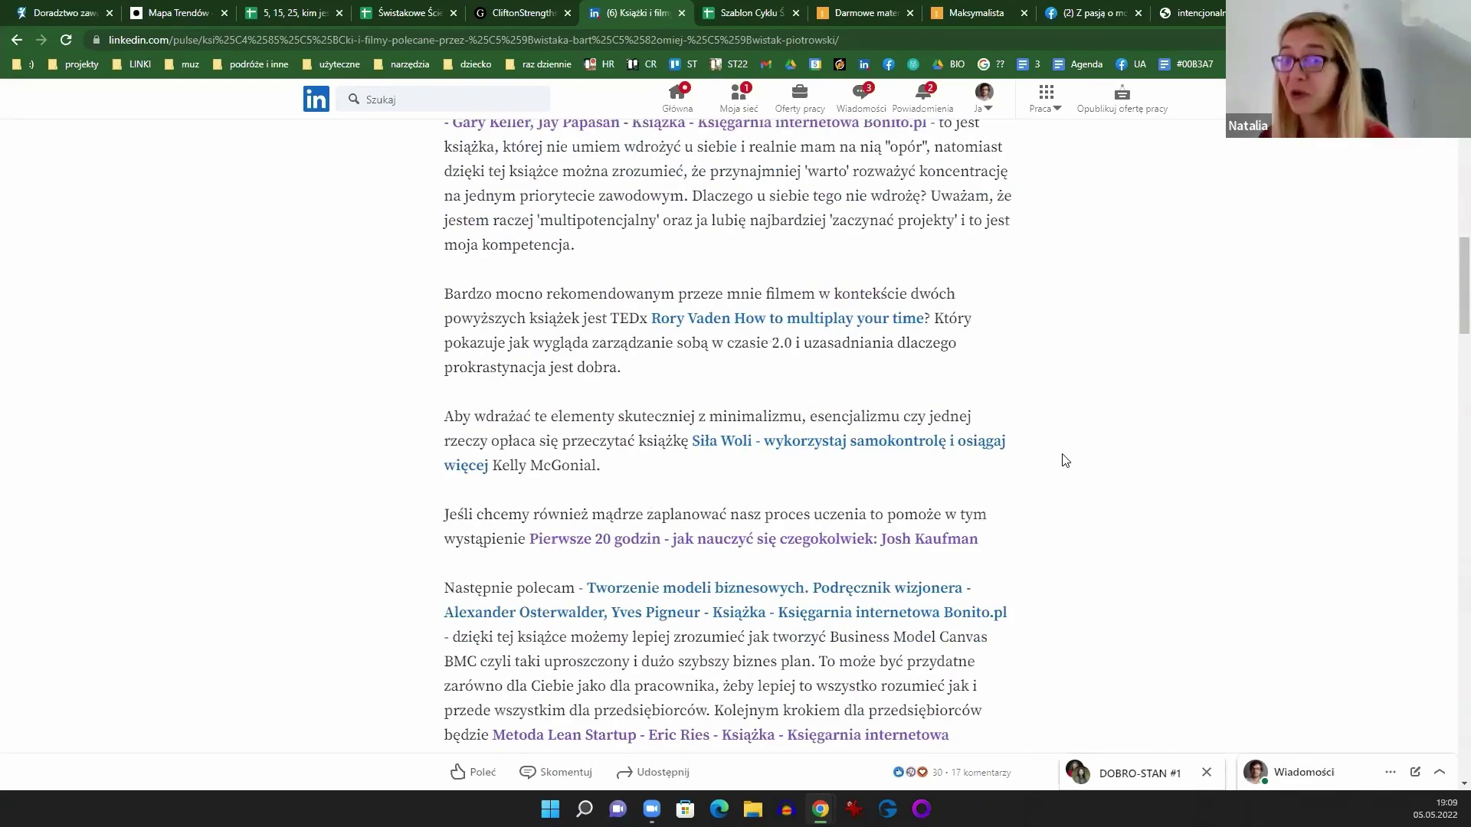
{"action": "key", "text": "ctrl+f"}
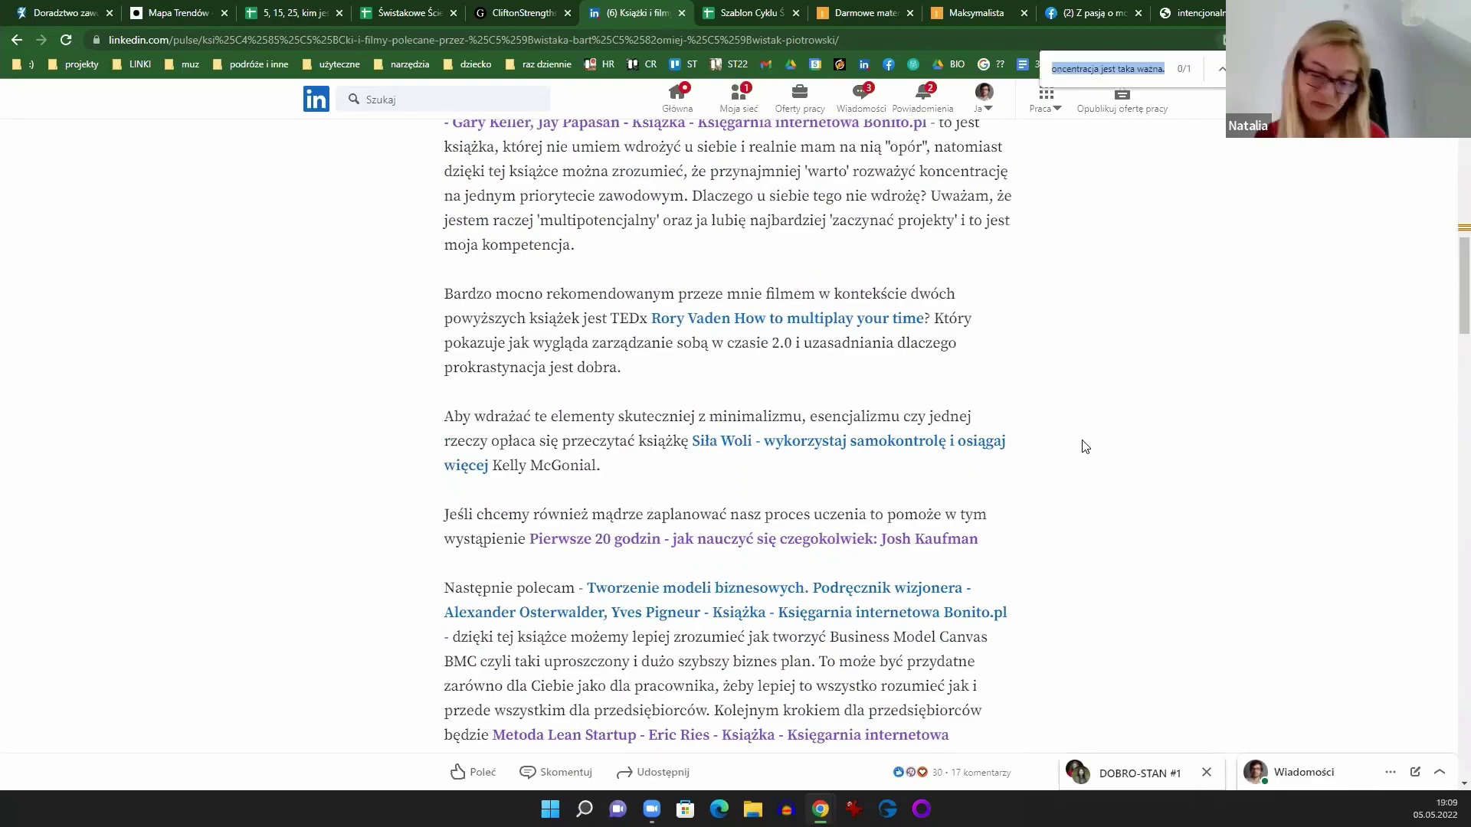
{"action": "type", "text": "kotar"}
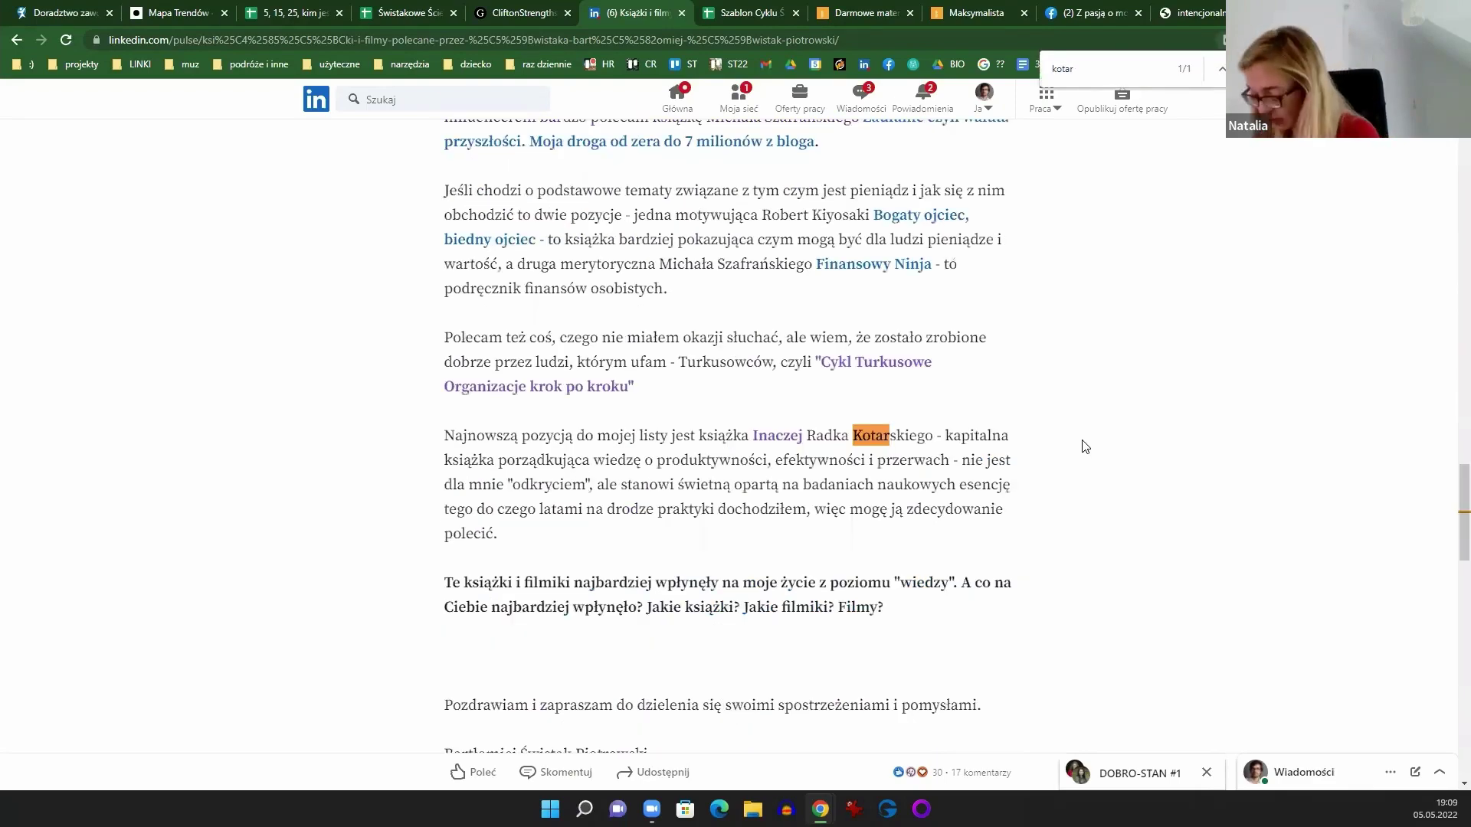
{"action": "scroll", "coordinate": [977, 426], "scroll_direction": "up", "scroll_amount": 10}
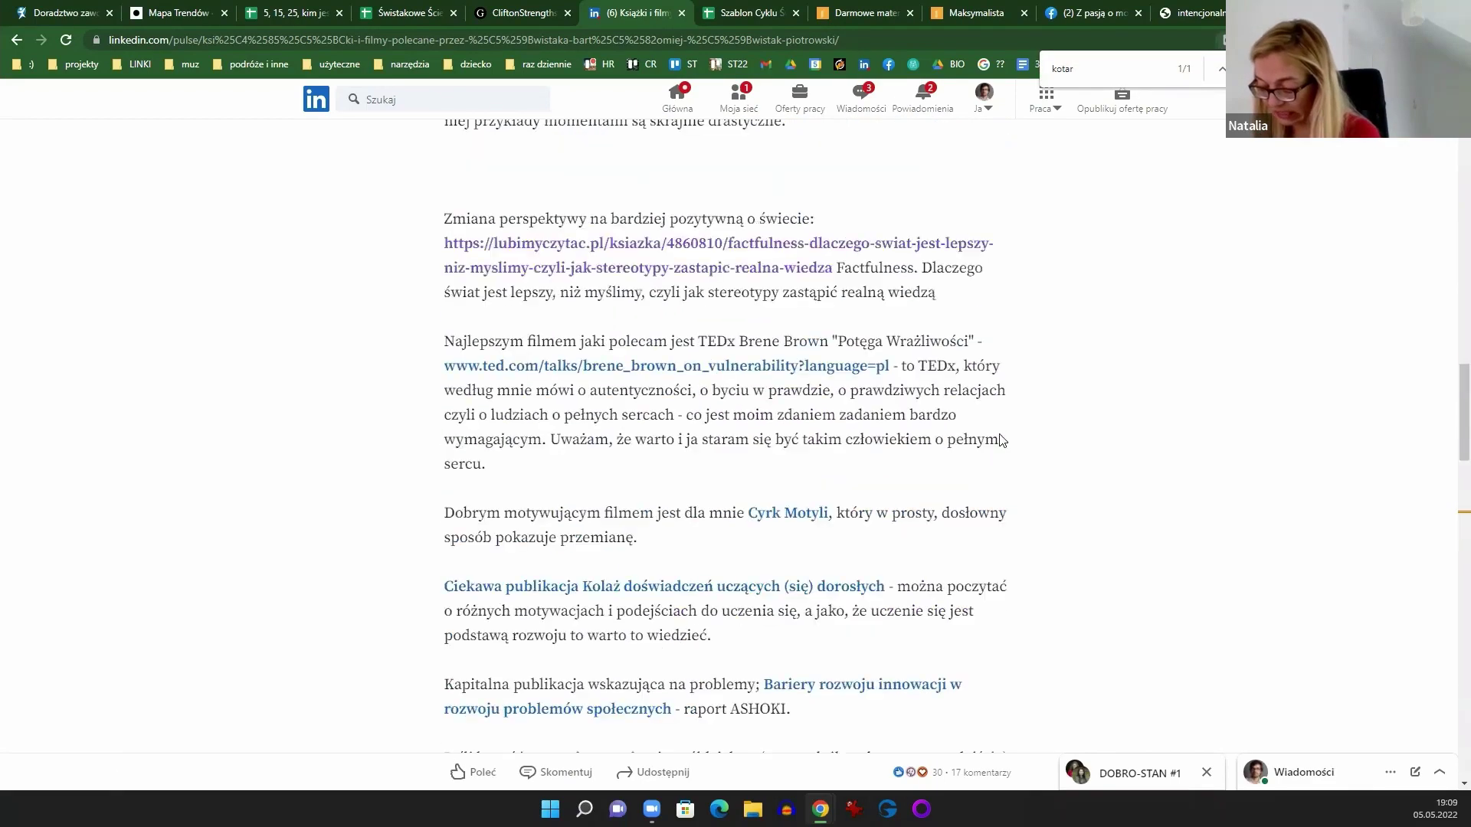
{"action": "scroll", "coordinate": [1043, 440], "scroll_direction": "up", "scroll_amount": 10}
{"action": "scroll", "coordinate": [1049, 452], "scroll_direction": "down", "scroll_amount": 15}
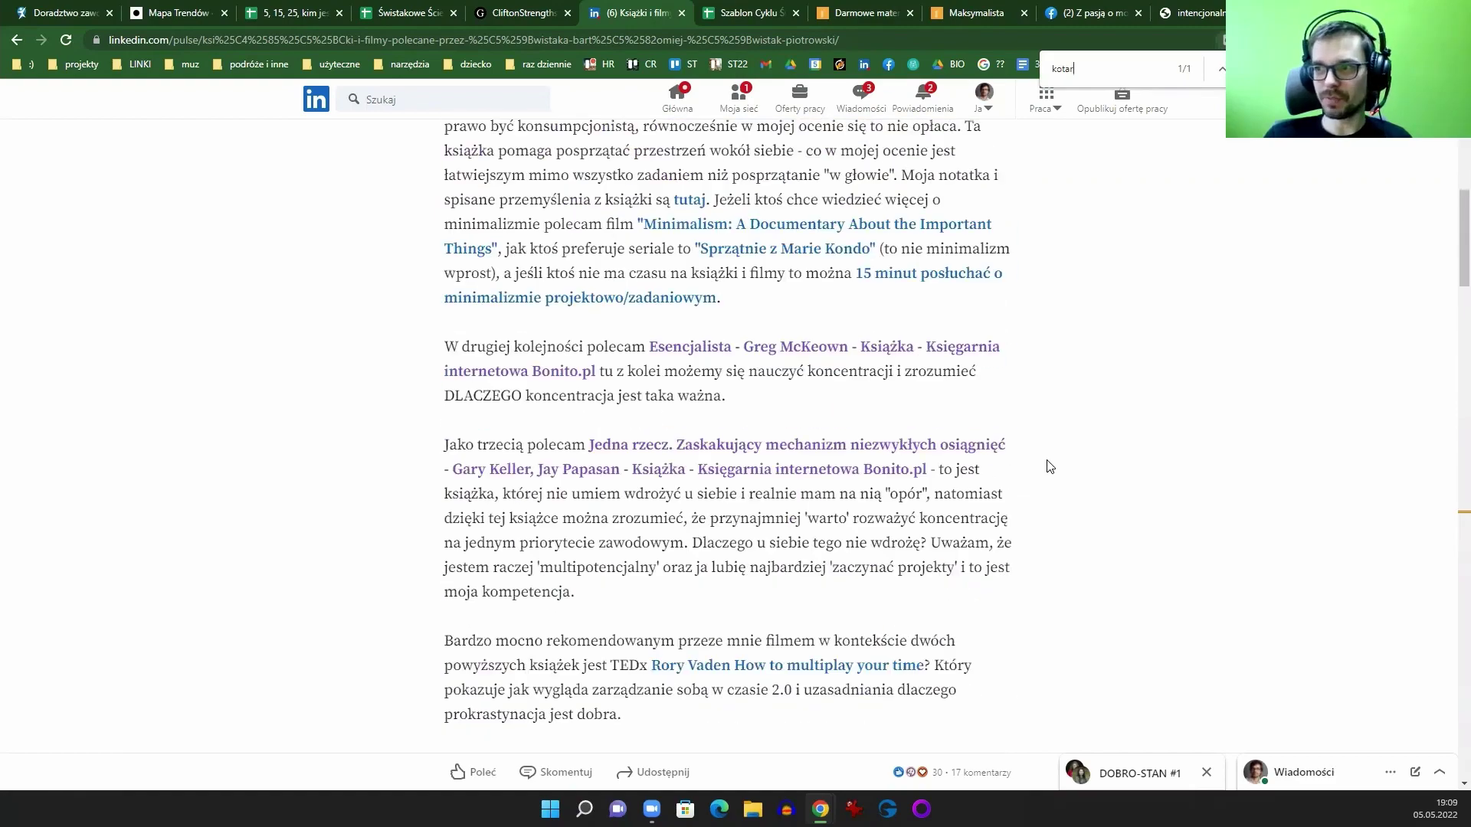
{"action": "scroll", "coordinate": [1056, 458], "scroll_direction": "down", "scroll_amount": 15}
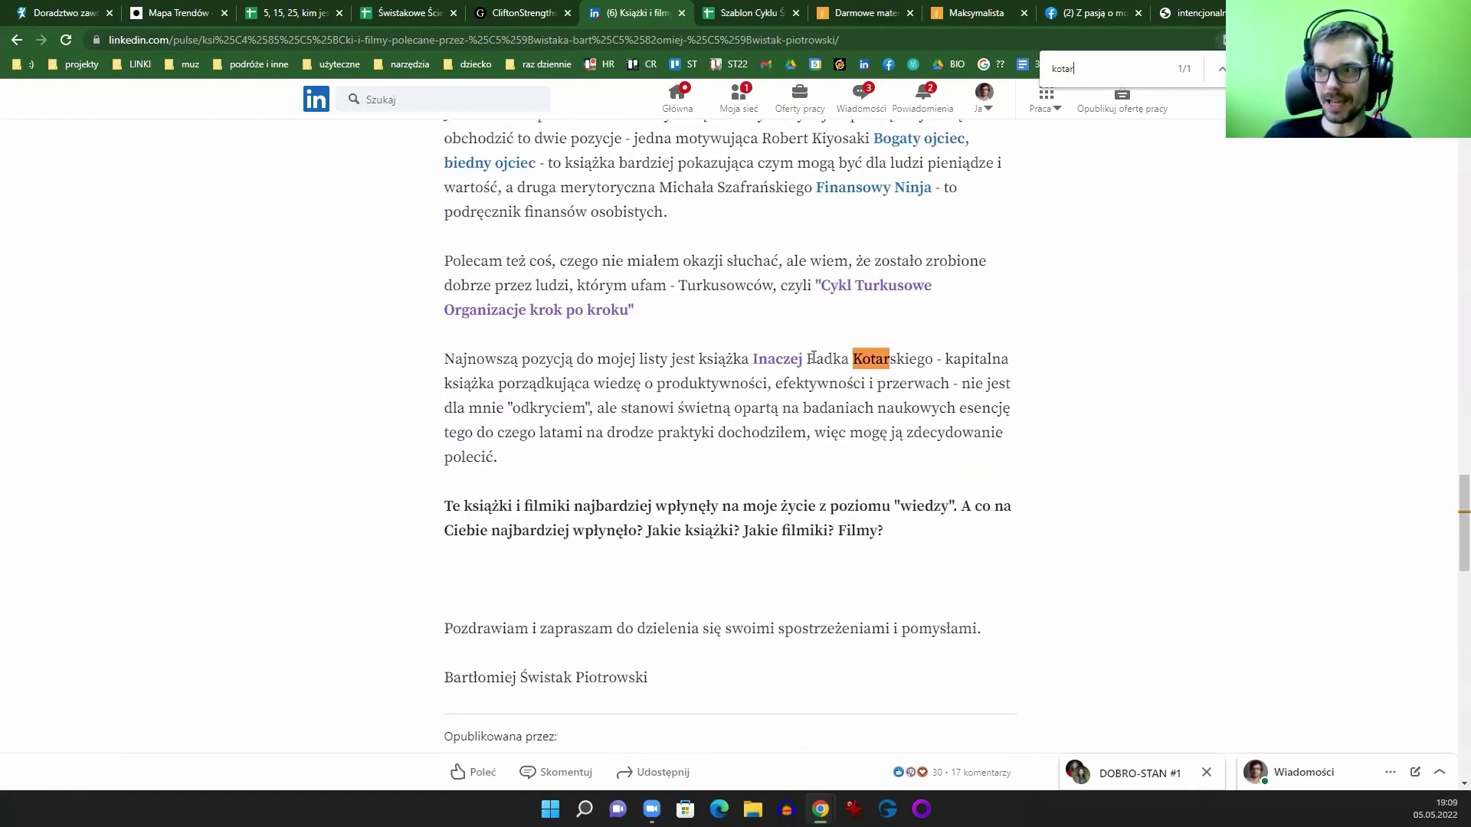
{"action": "right_click", "coordinate": [787, 367]}
{"action": "left_click", "coordinate": [843, 379]}
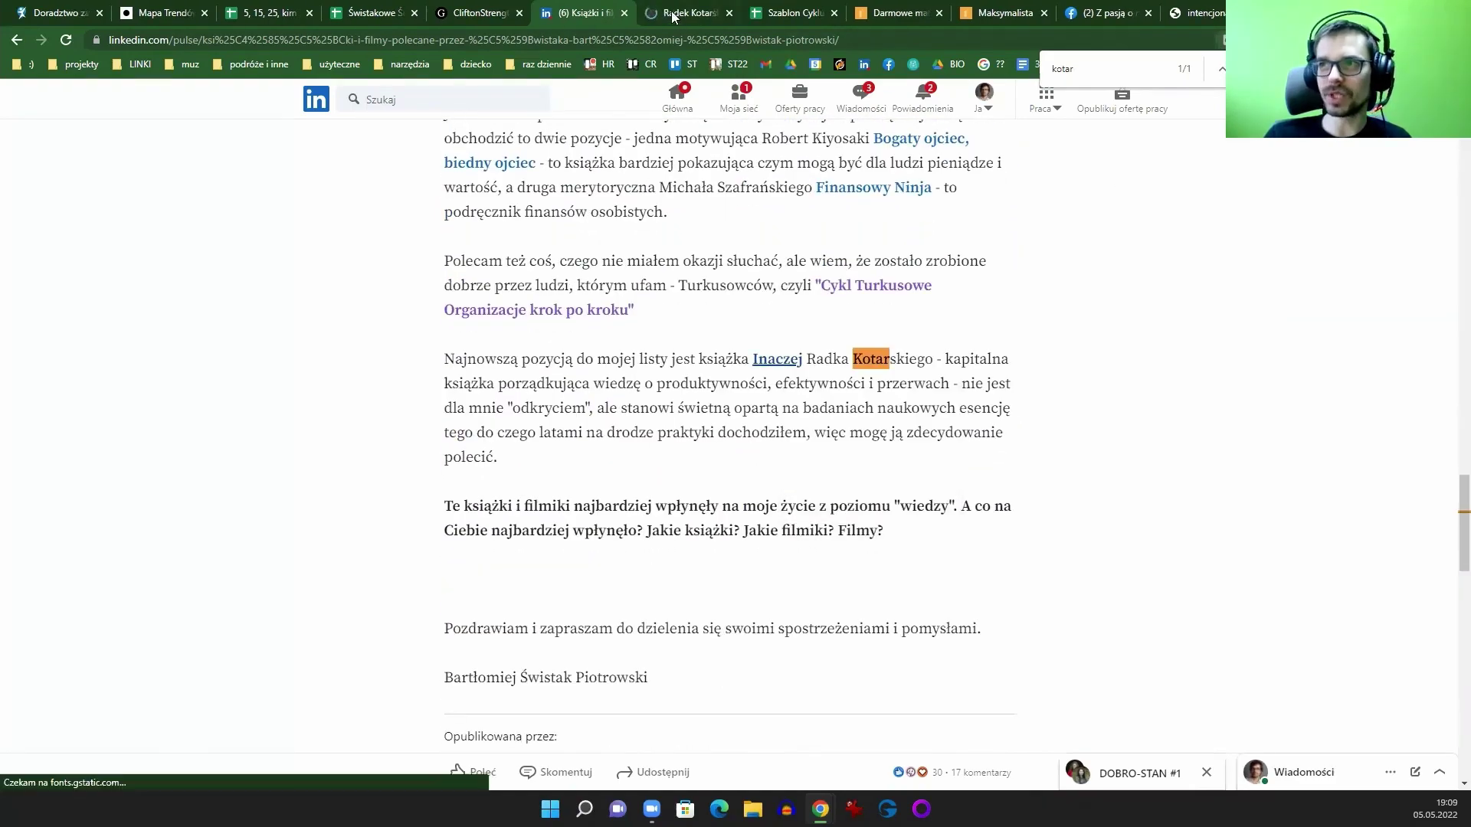
Step: Scroll the Inaczej book page to its table of contents and accept the site's cookies
{"action": "left_click", "coordinate": [694, 13]}
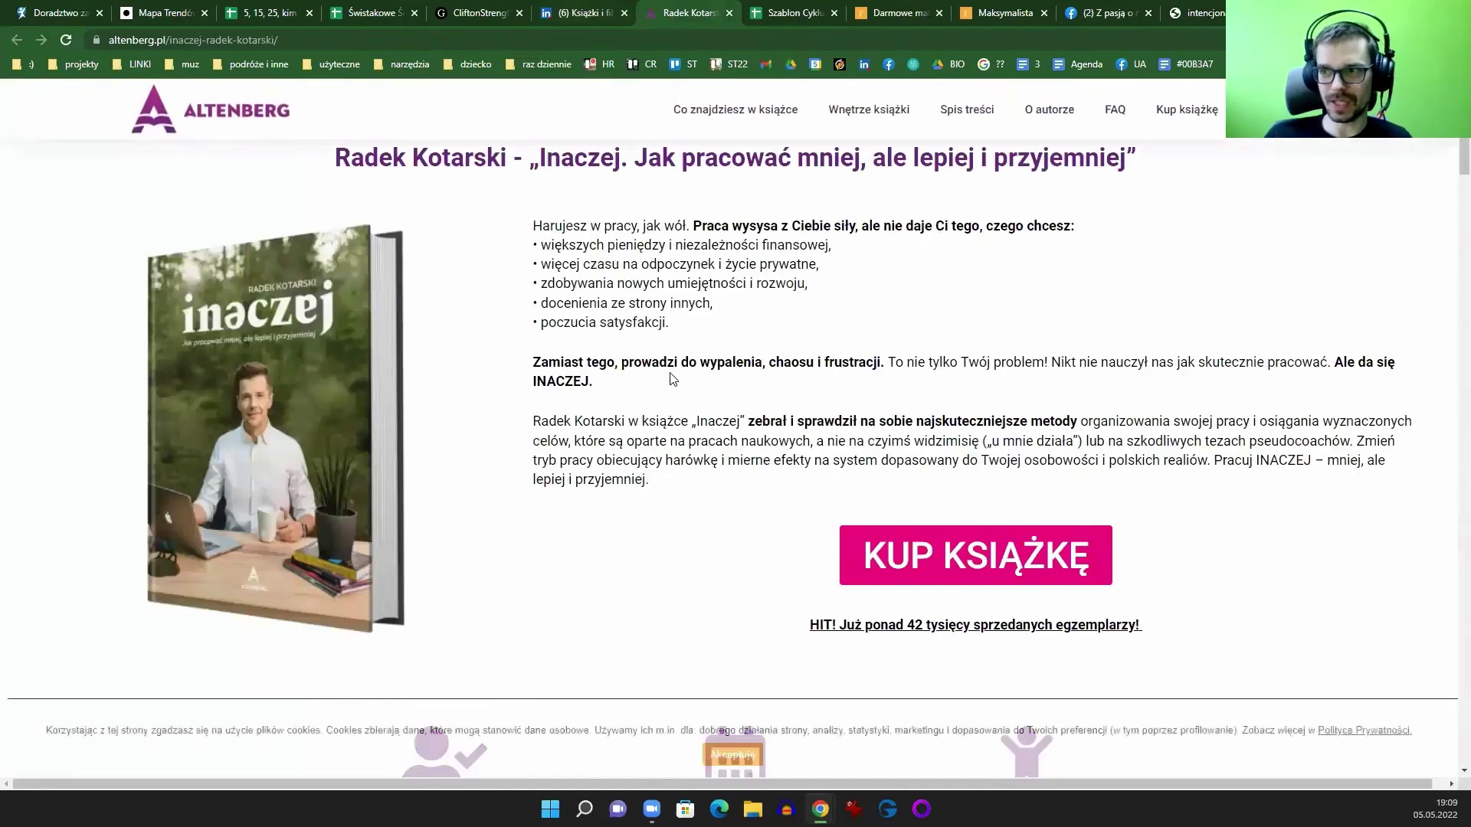
{"action": "scroll", "coordinate": [680, 381], "scroll_direction": "down", "scroll_amount": 6}
{"action": "scroll", "coordinate": [680, 381], "scroll_direction": "down", "scroll_amount": 10}
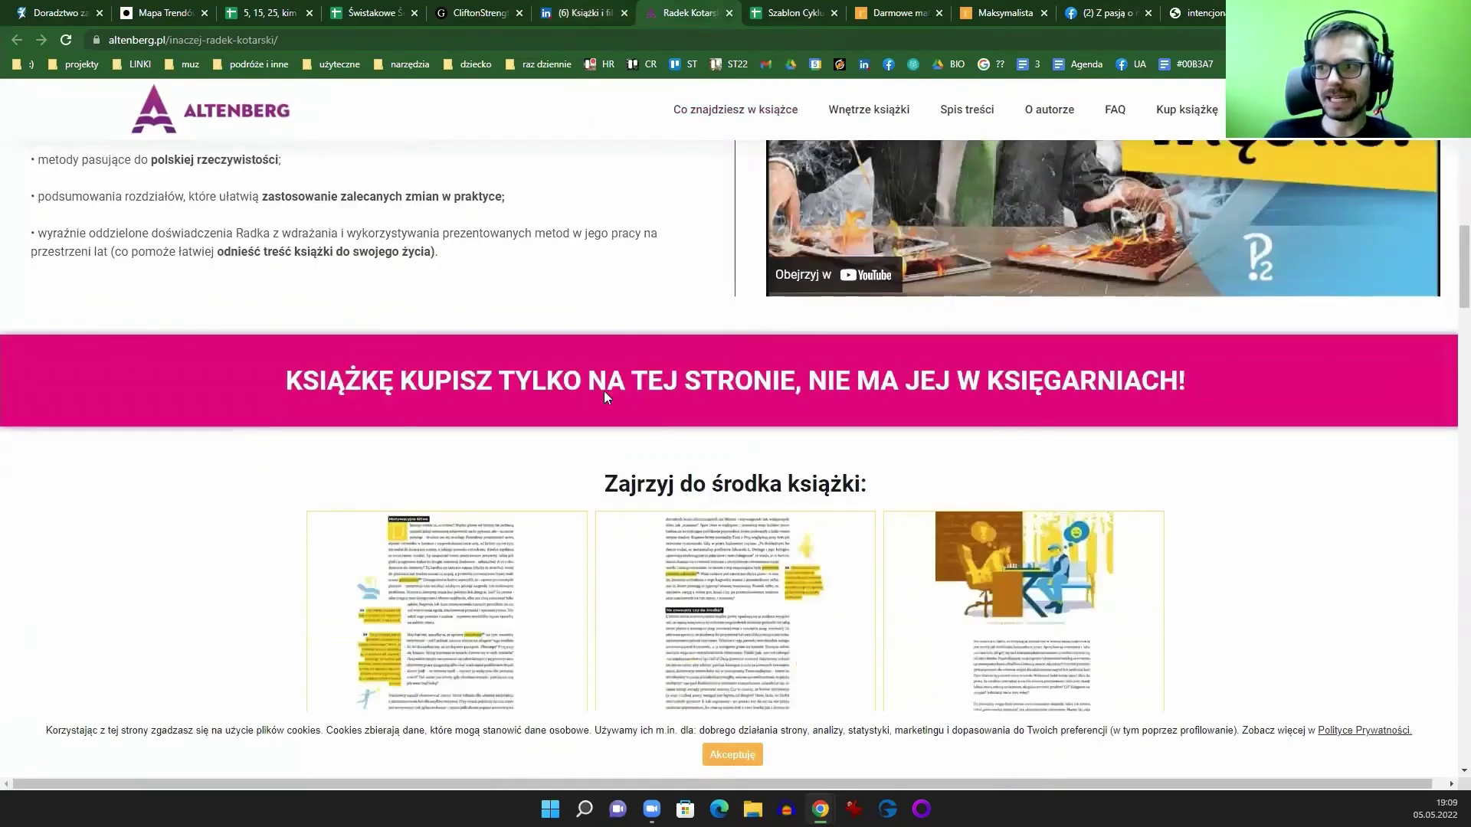
{"action": "scroll", "coordinate": [793, 473], "scroll_direction": "down", "scroll_amount": 12}
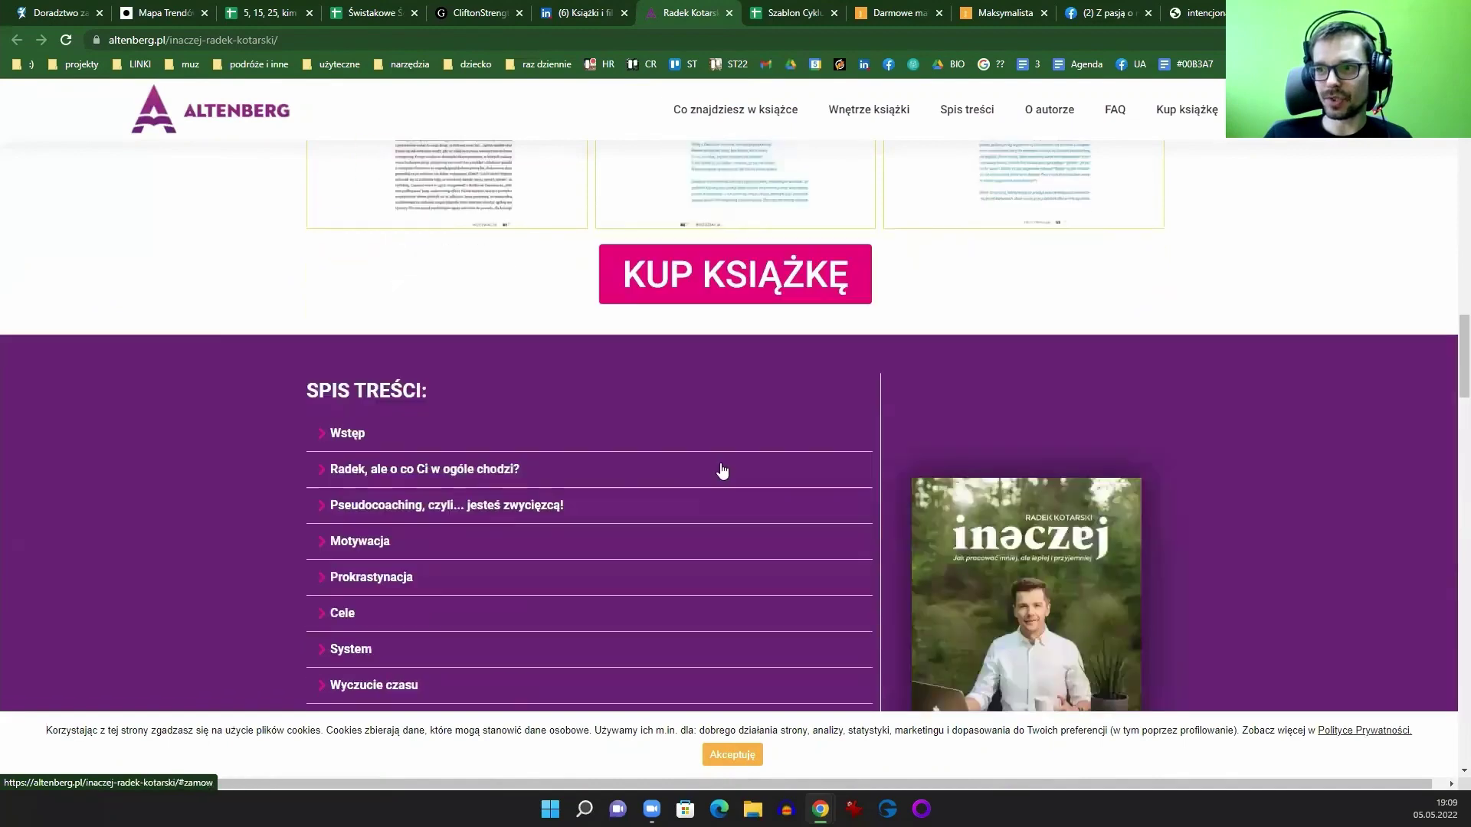
{"action": "scroll", "coordinate": [539, 406], "scroll_direction": "up", "scroll_amount": 2}
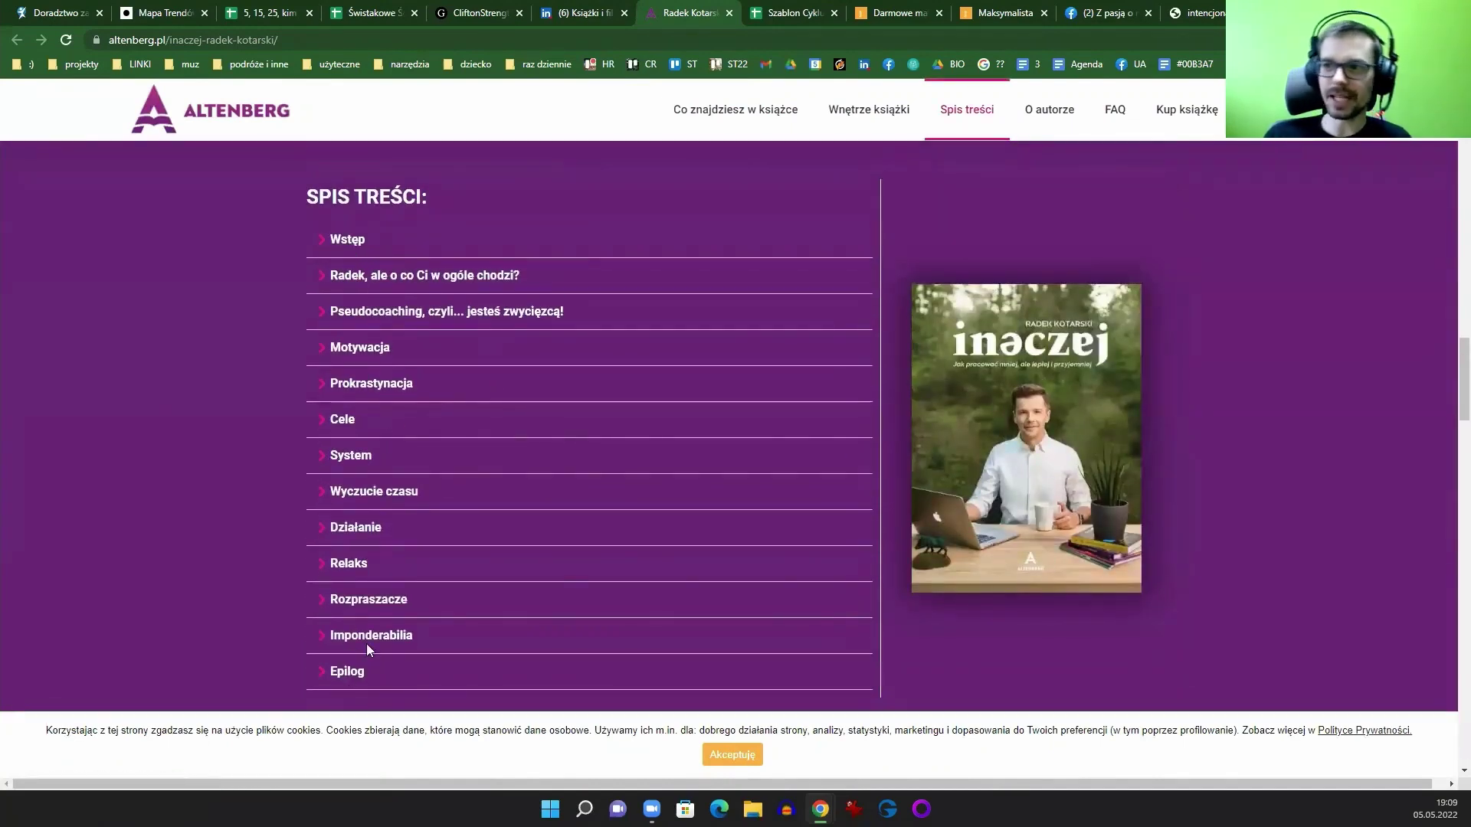
{"action": "left_click", "coordinate": [711, 768]}
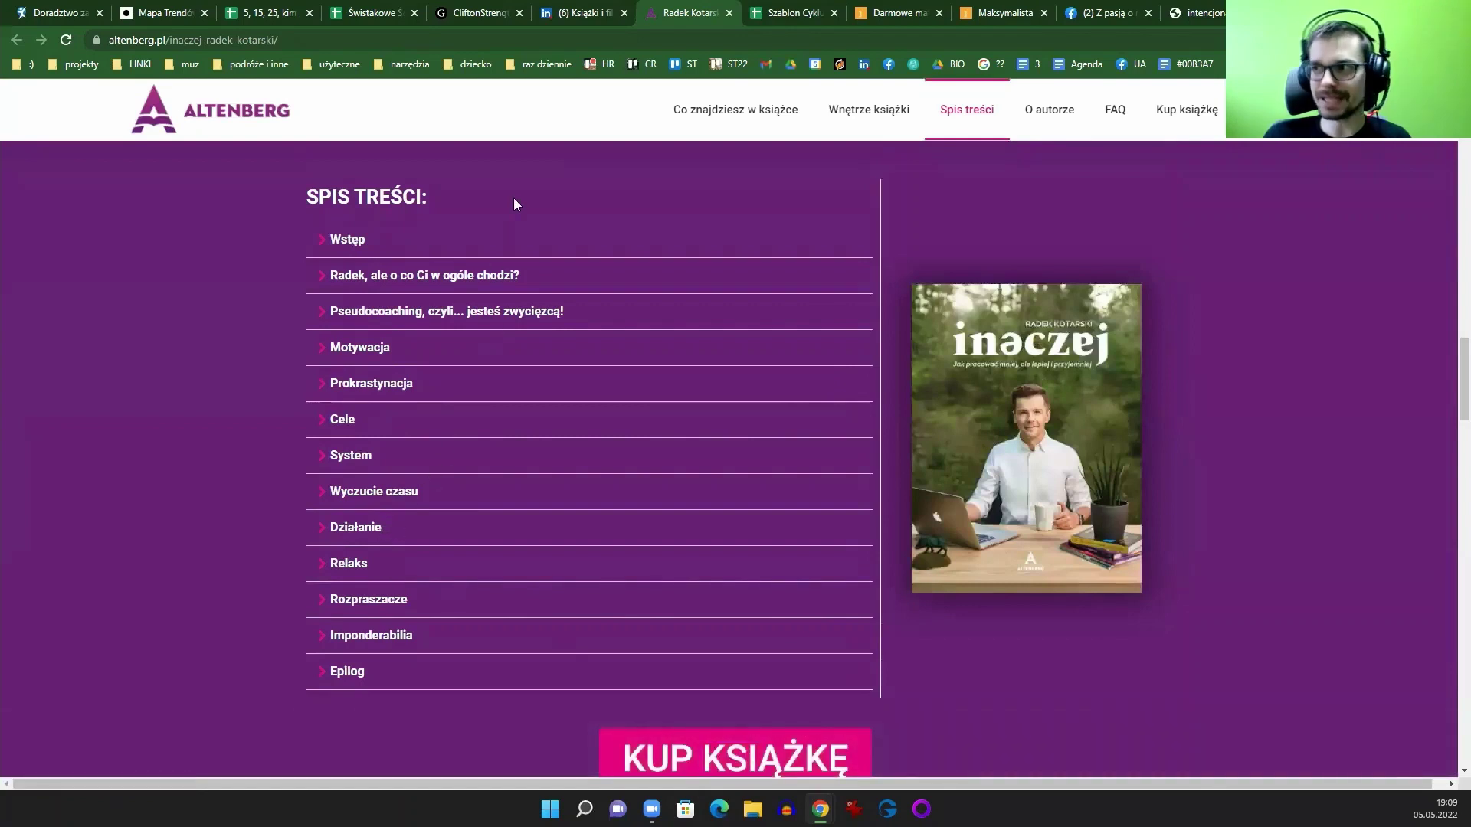
Step: Close all tabs to the right of the book page and briefly expand the Wstęp chapter description
{"action": "right_click", "coordinate": [689, 29]}
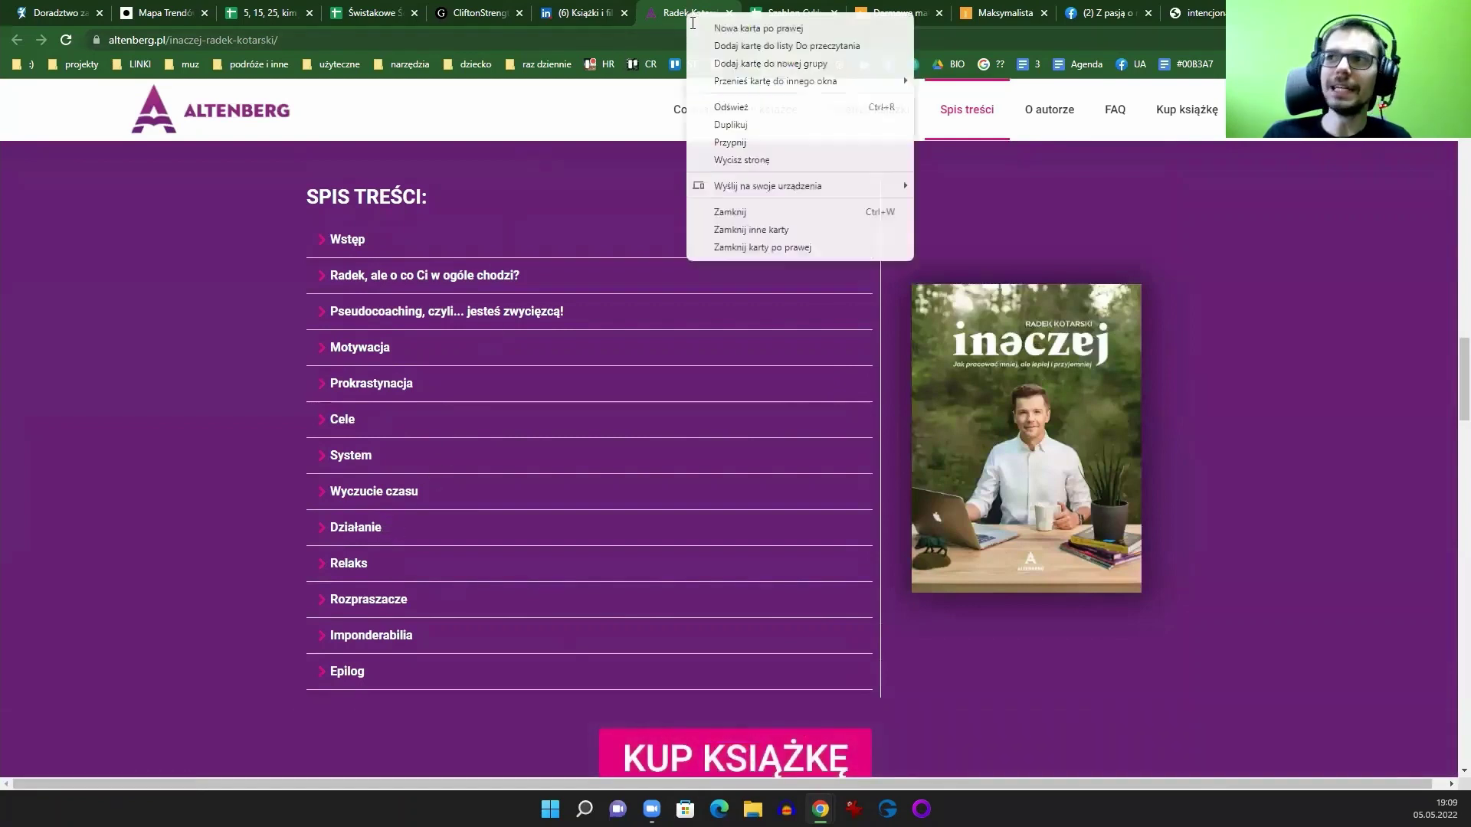
{"action": "left_click", "coordinate": [724, 247]}
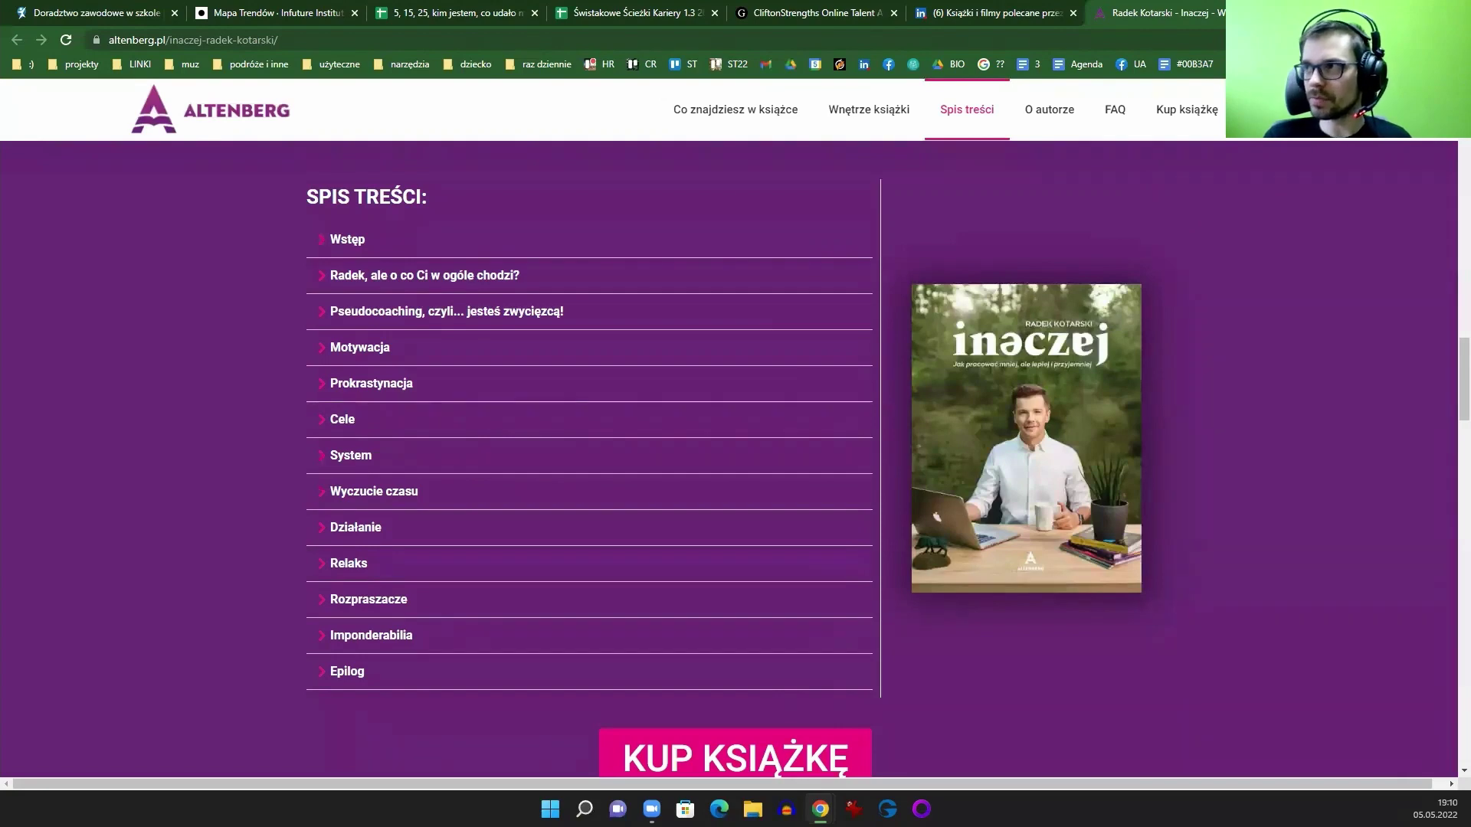
{"action": "key", "text": "ctrl+t"}
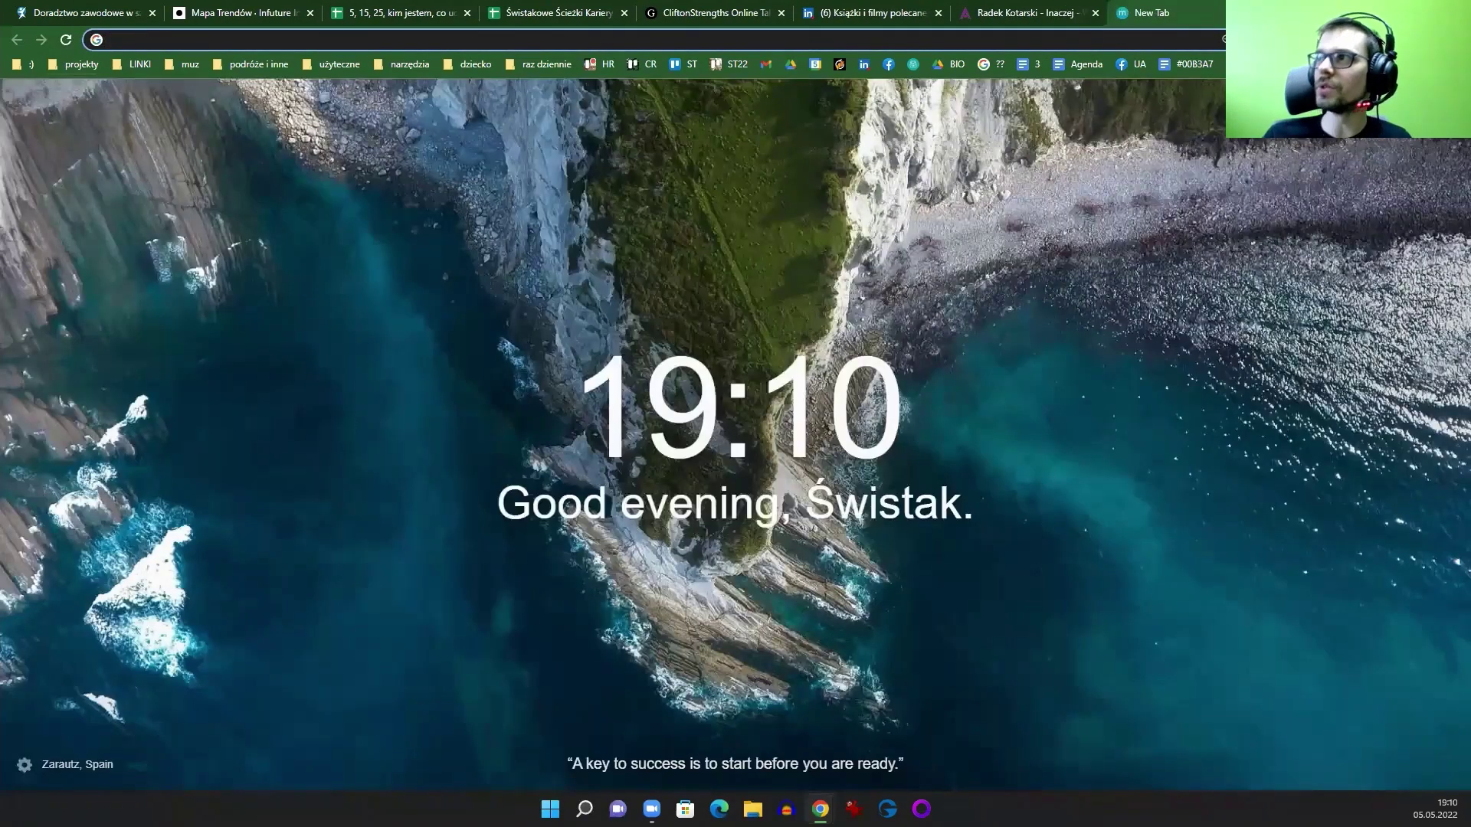
{"action": "key", "text": "ctrl+w"}
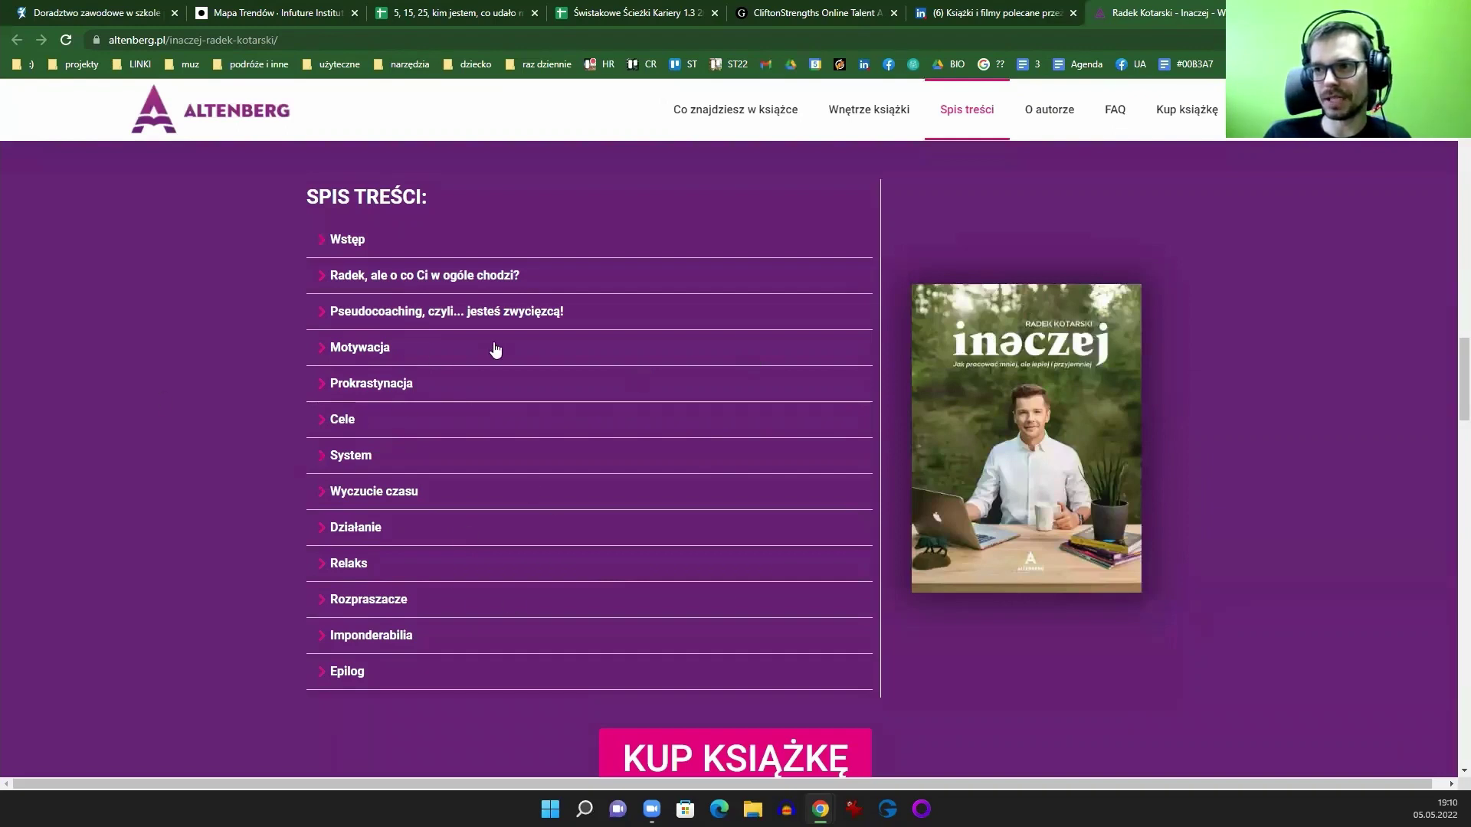
{"action": "left_click", "coordinate": [351, 243]}
{"action": "left_click", "coordinate": [351, 243]}
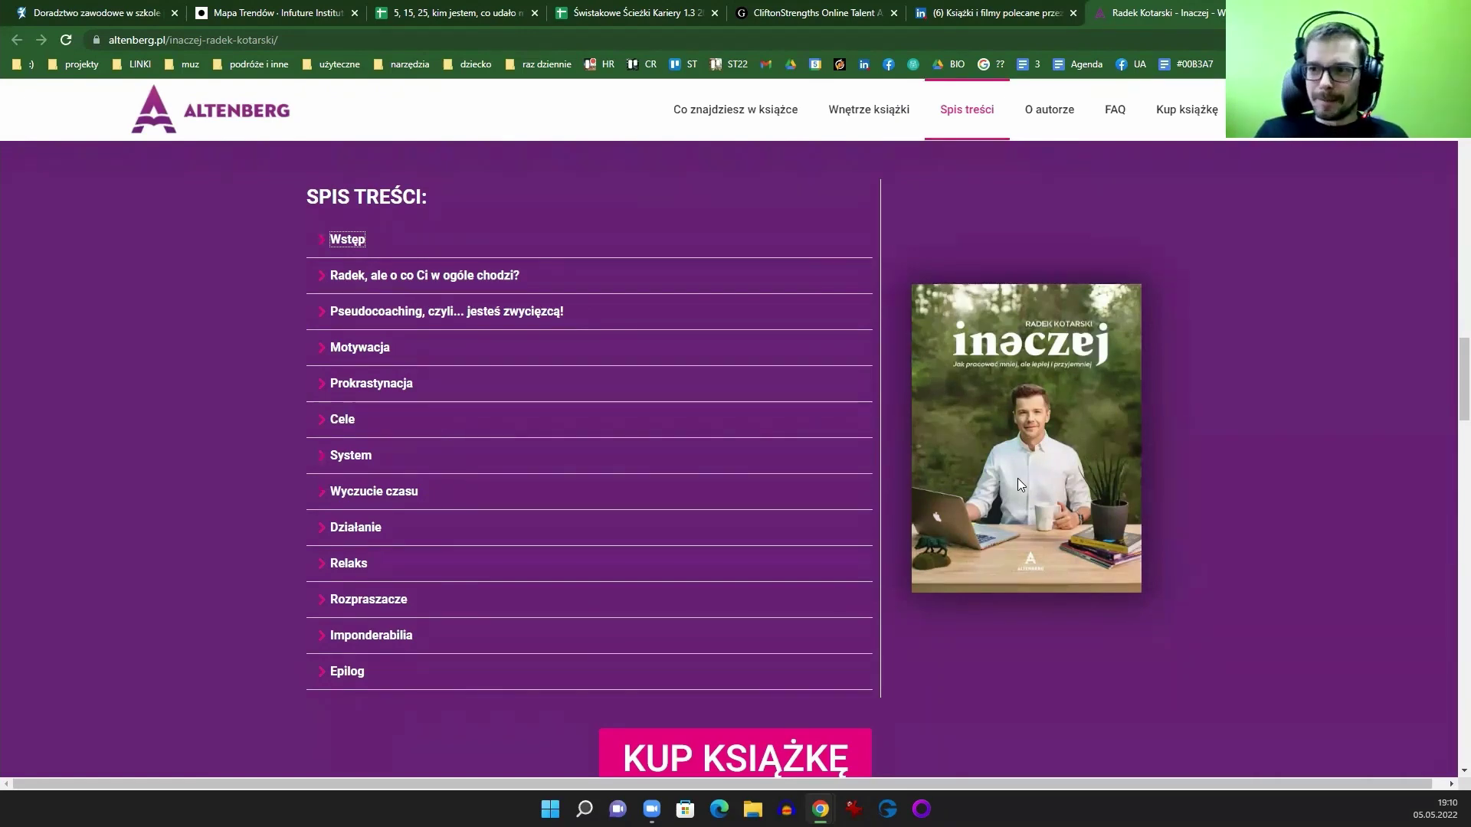
Step: Revisit the LinkedIn book-list article, CliftonStrengths page and Inaczej book page in turn
{"action": "left_click", "coordinate": [1007, 23]}
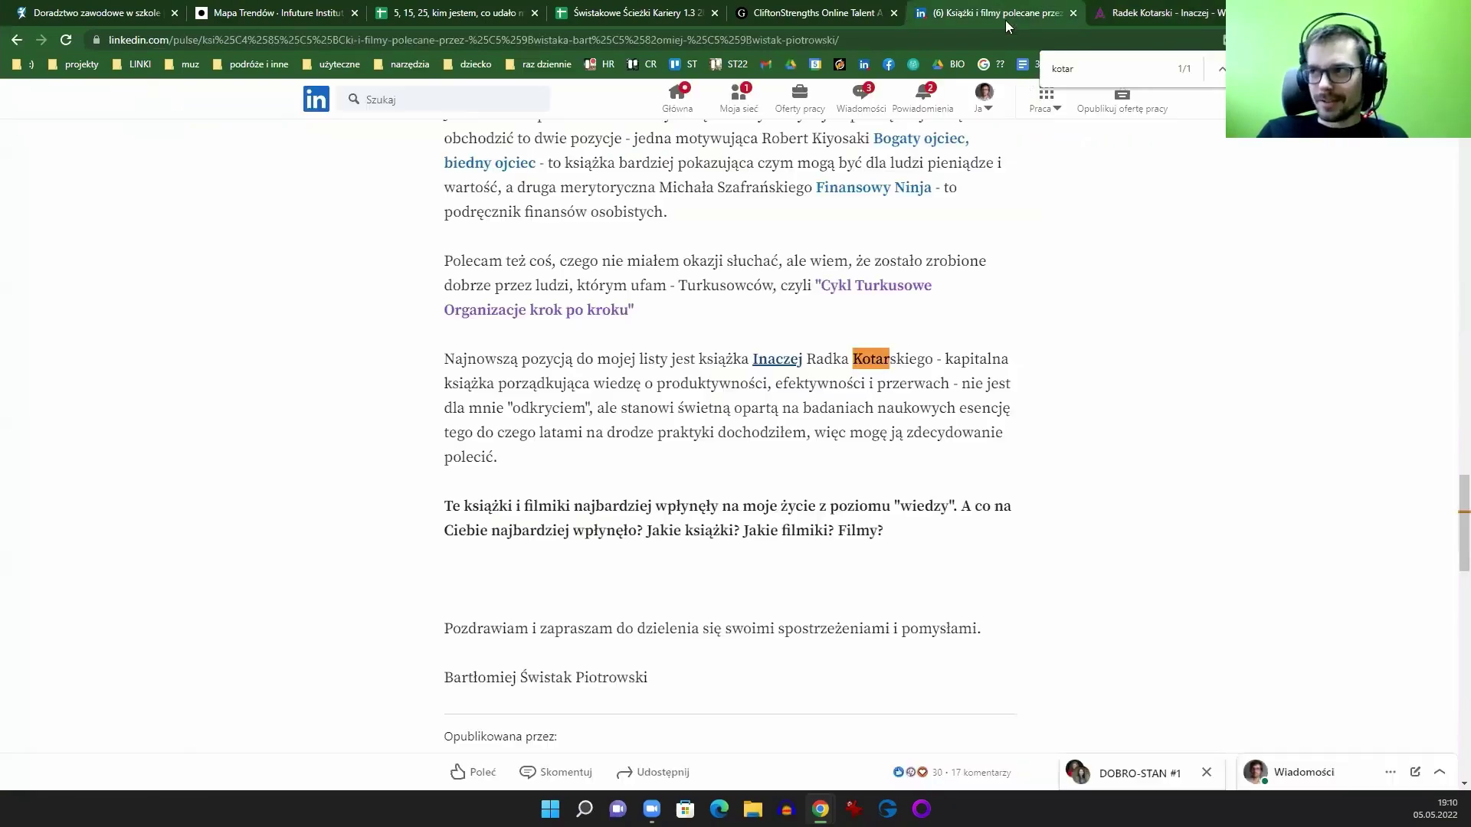
{"action": "scroll", "coordinate": [1428, 307], "scroll_direction": "up", "scroll_amount": 15}
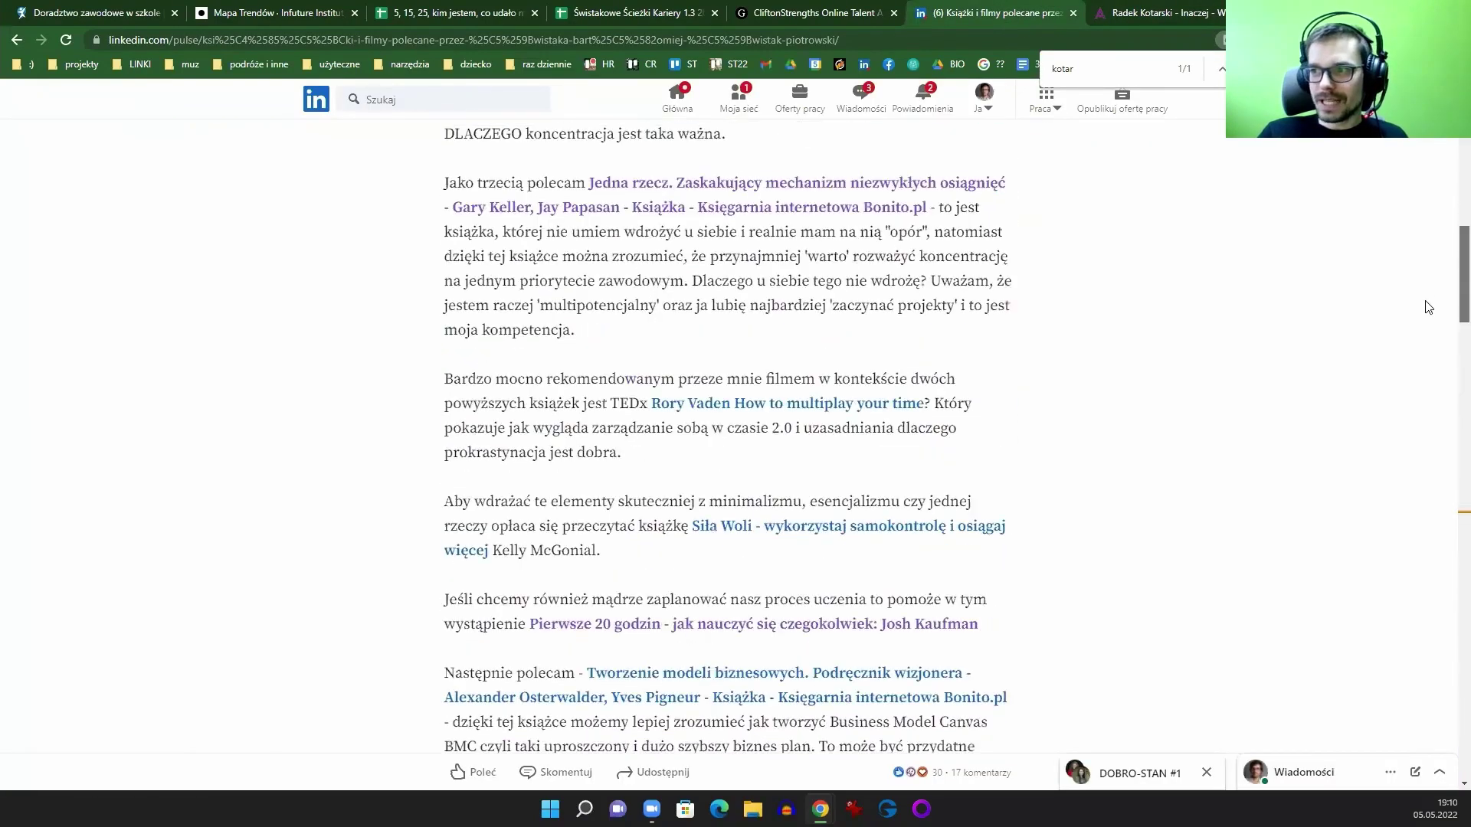
{"action": "scroll", "coordinate": [1428, 308], "scroll_direction": "up", "scroll_amount": 5}
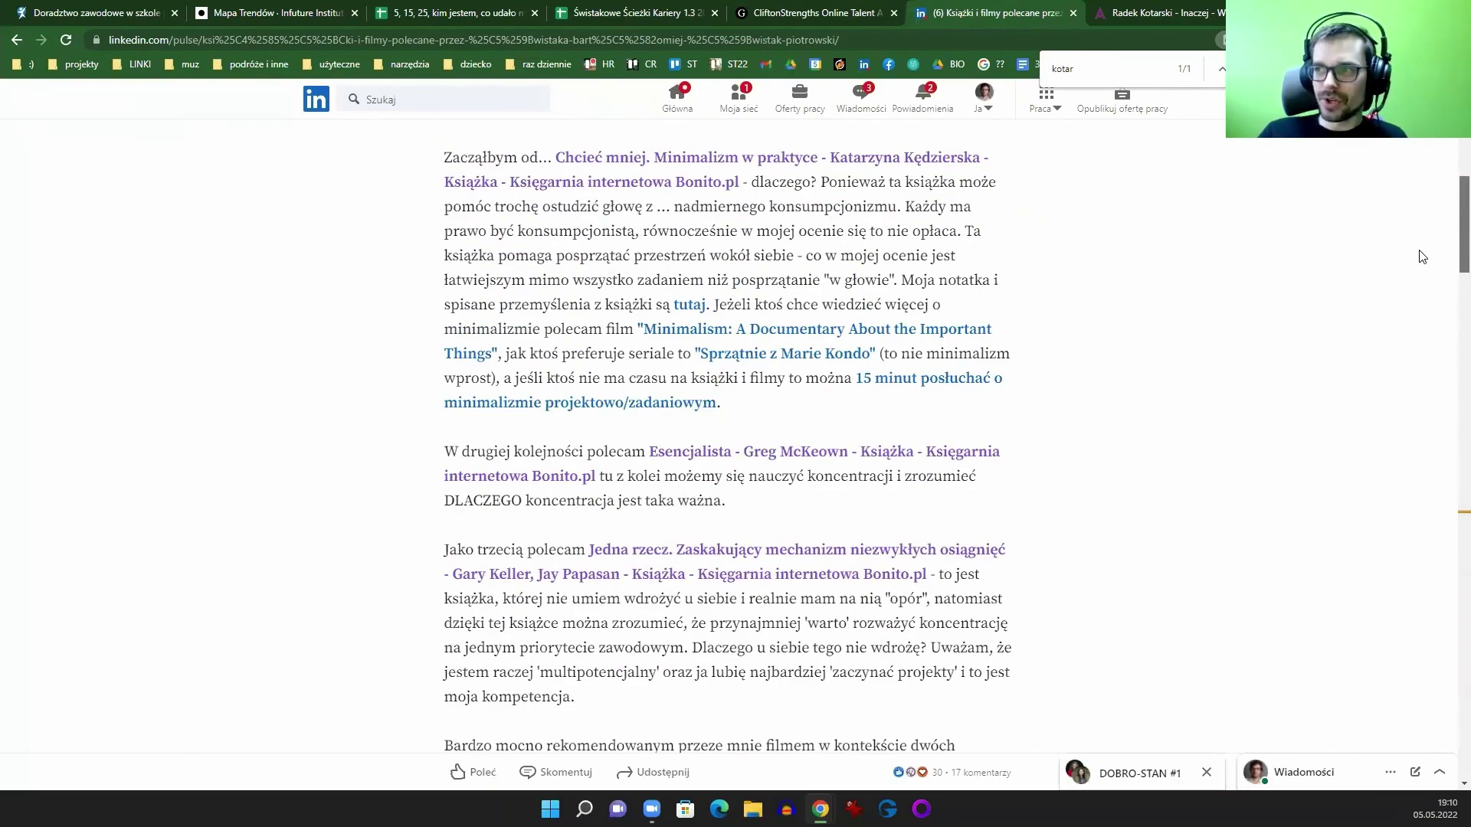
{"action": "scroll", "coordinate": [1422, 257], "scroll_direction": "down", "scroll_amount": 20}
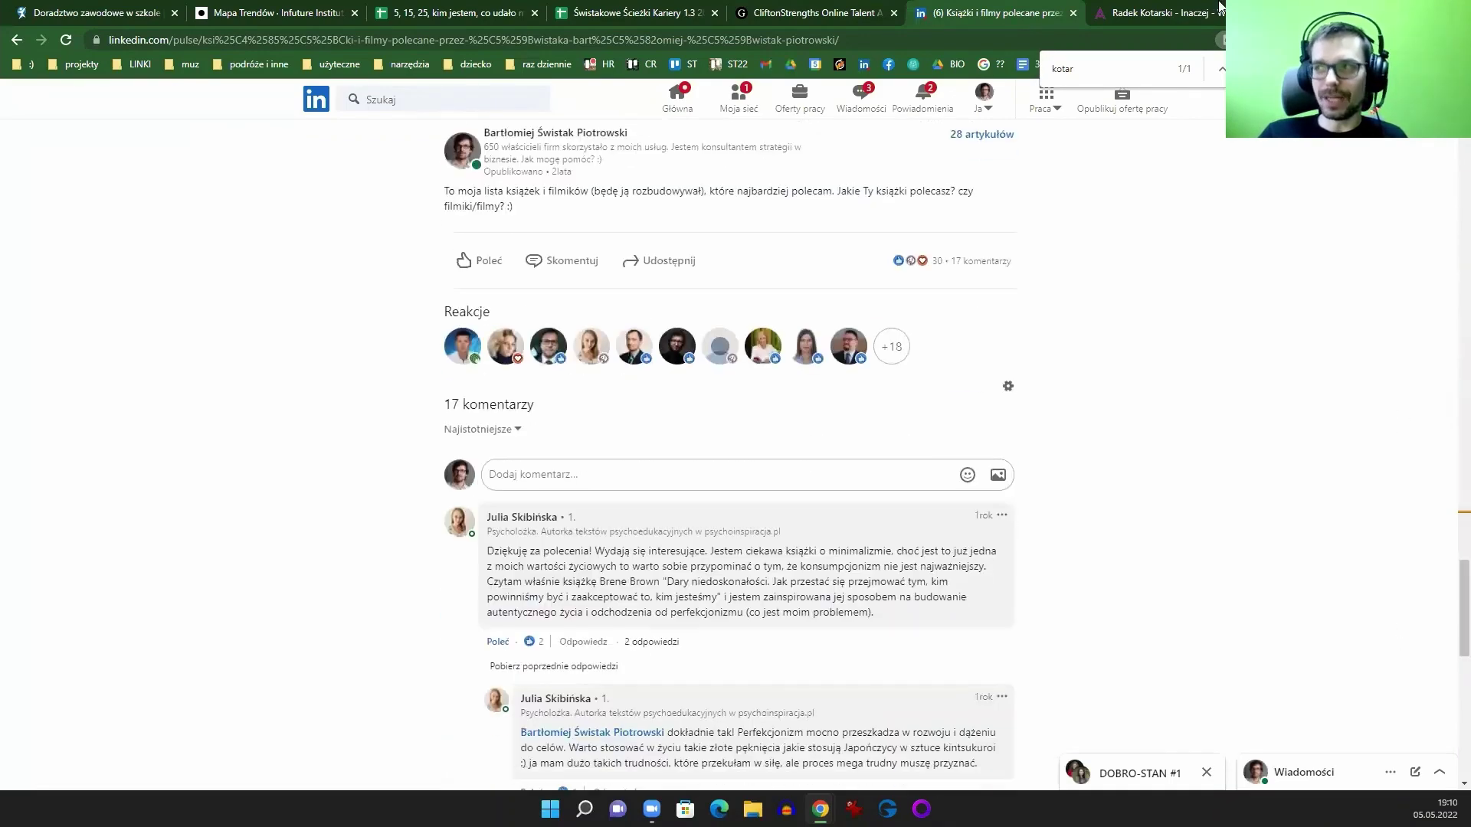
{"action": "left_click", "coordinate": [1175, 13]}
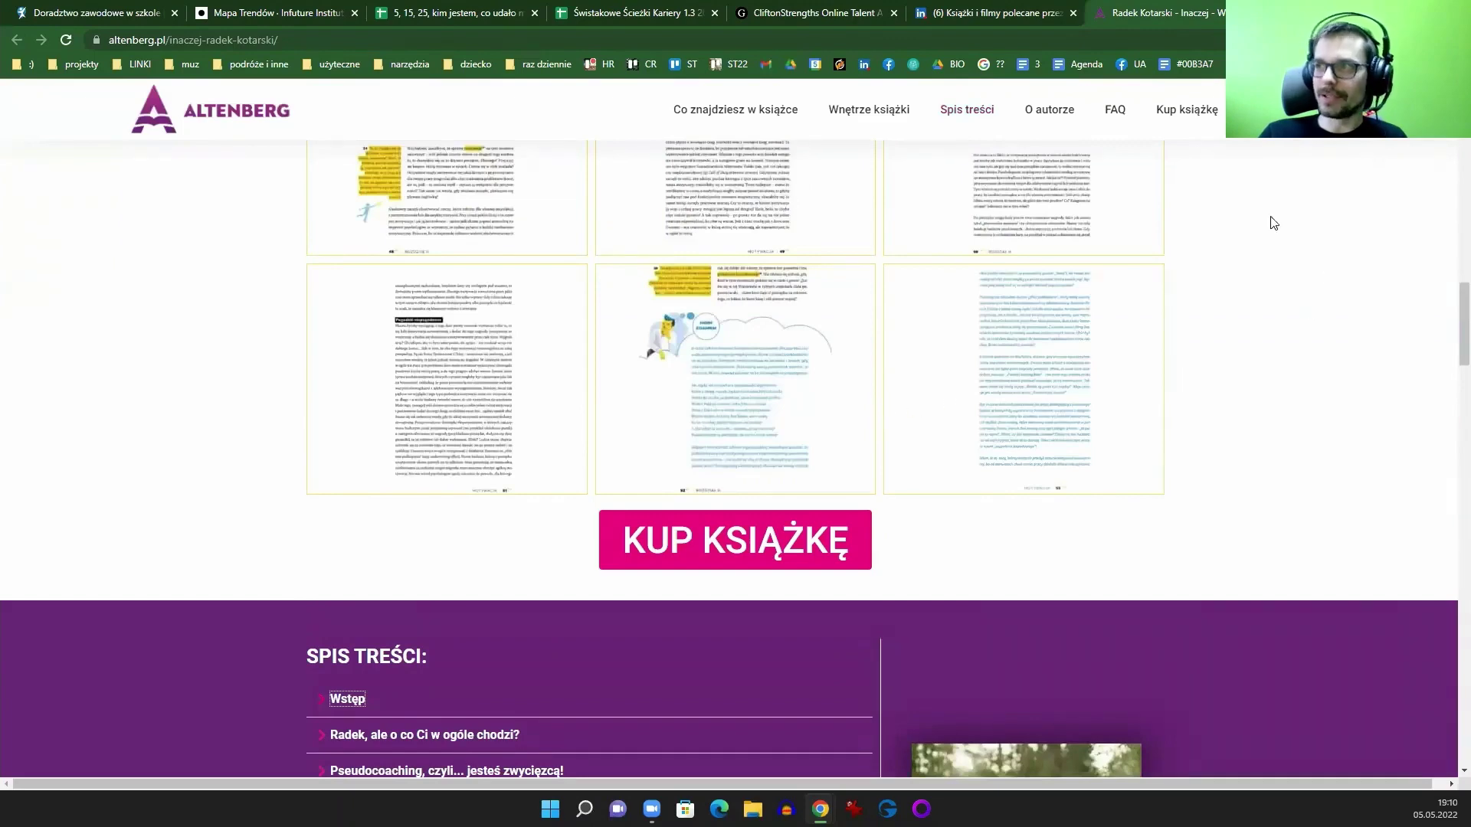
{"action": "left_click", "coordinate": [1040, 9]}
{"action": "left_click", "coordinate": [860, 12]}
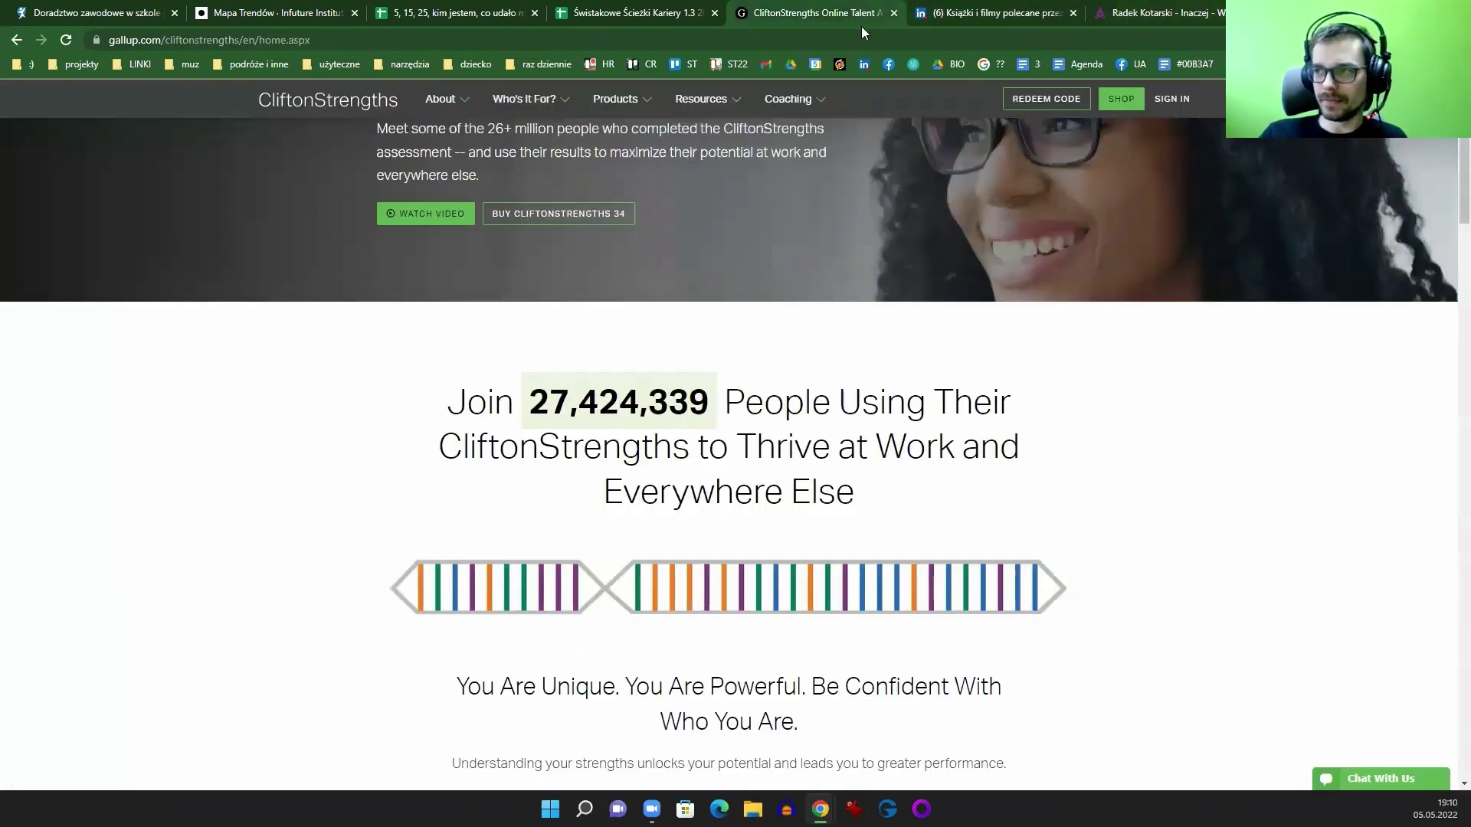
{"action": "left_click", "coordinate": [1166, 13]}
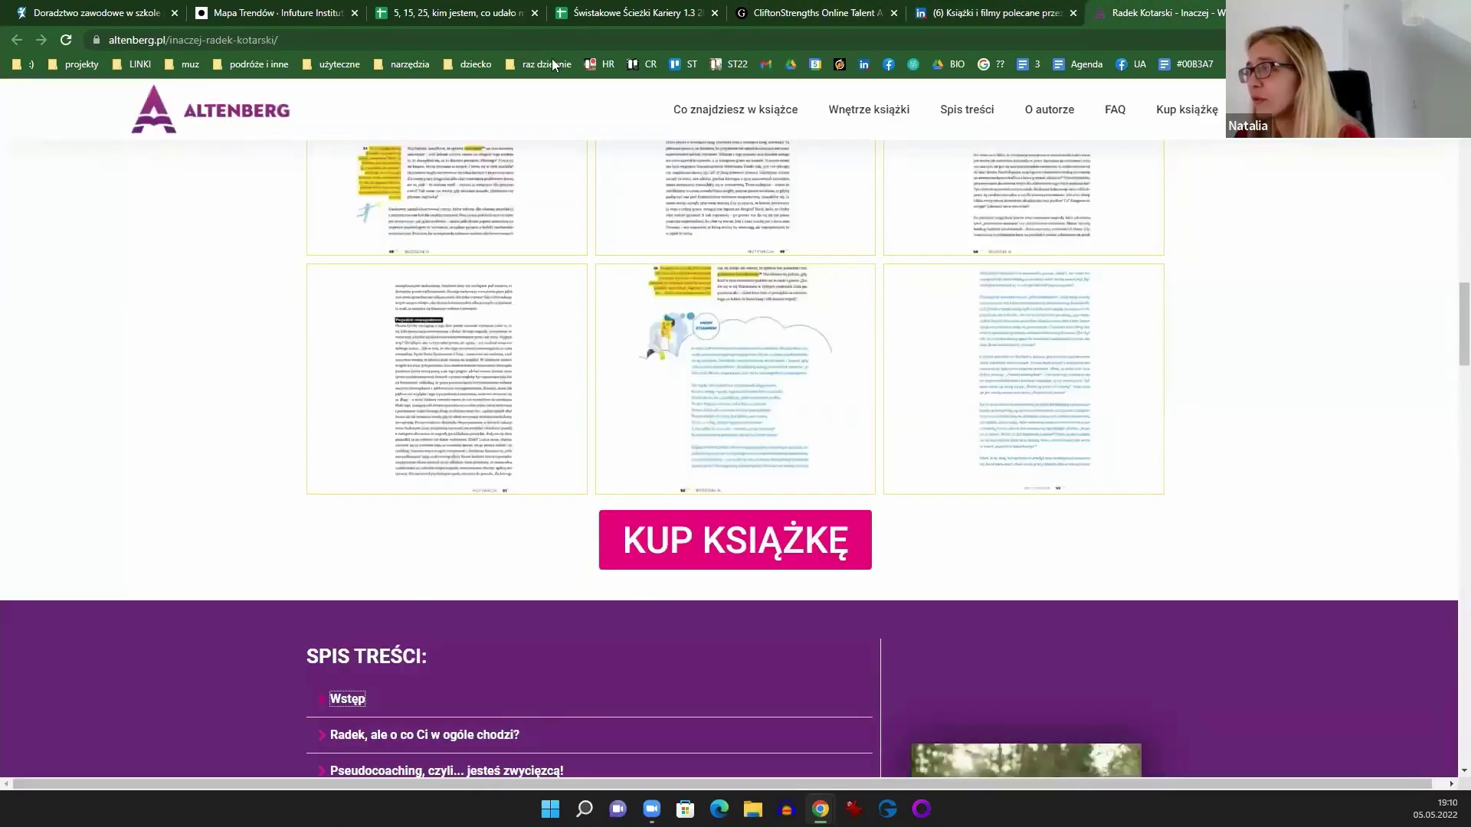
Step: Select the Inaczej page's web address, then close the Inaczej, LinkedIn and CliftonStrengths tabs
{"action": "left_click", "coordinate": [199, 43]}
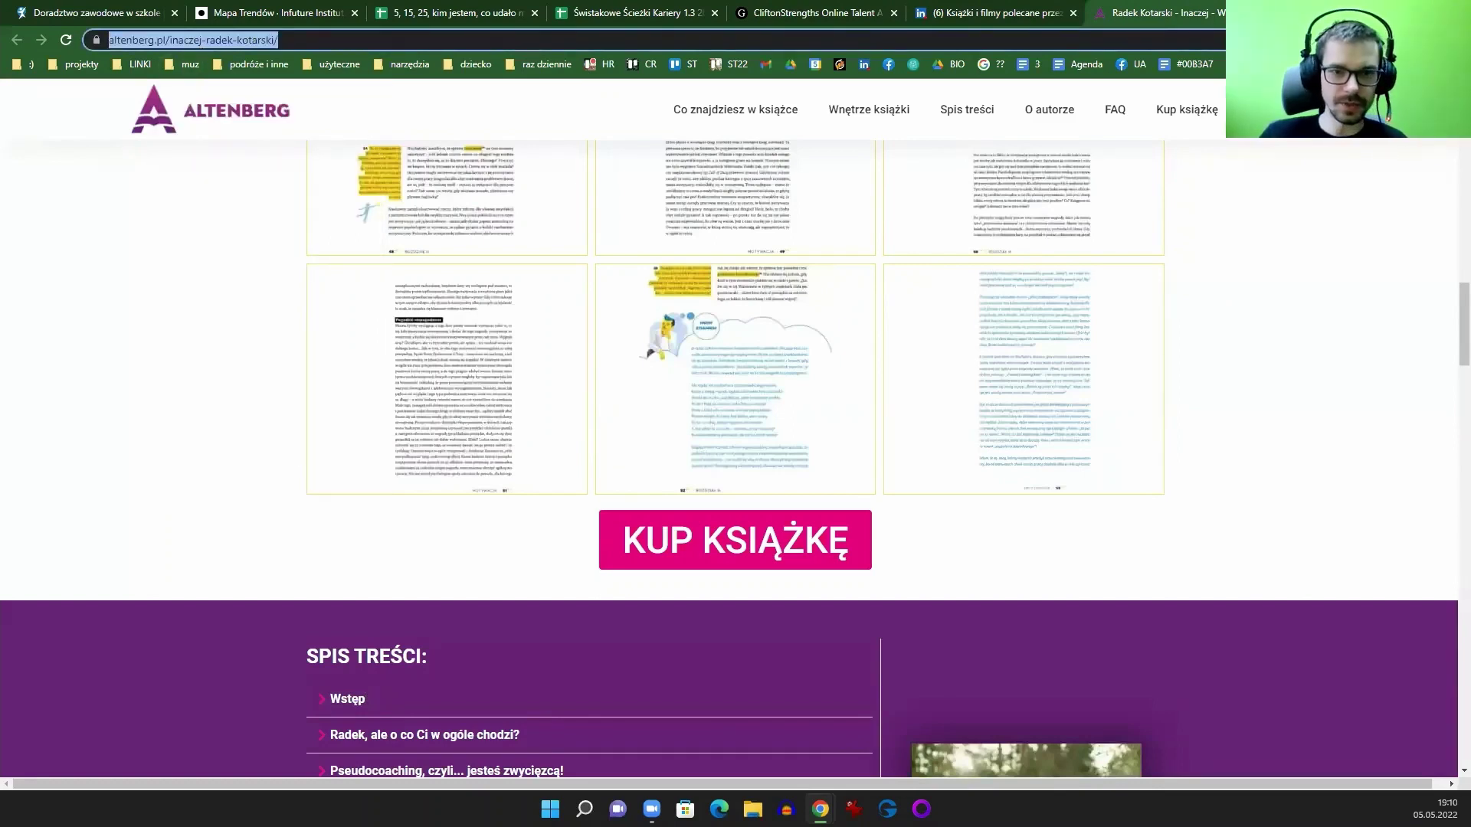
{"action": "key", "text": "Escape"}
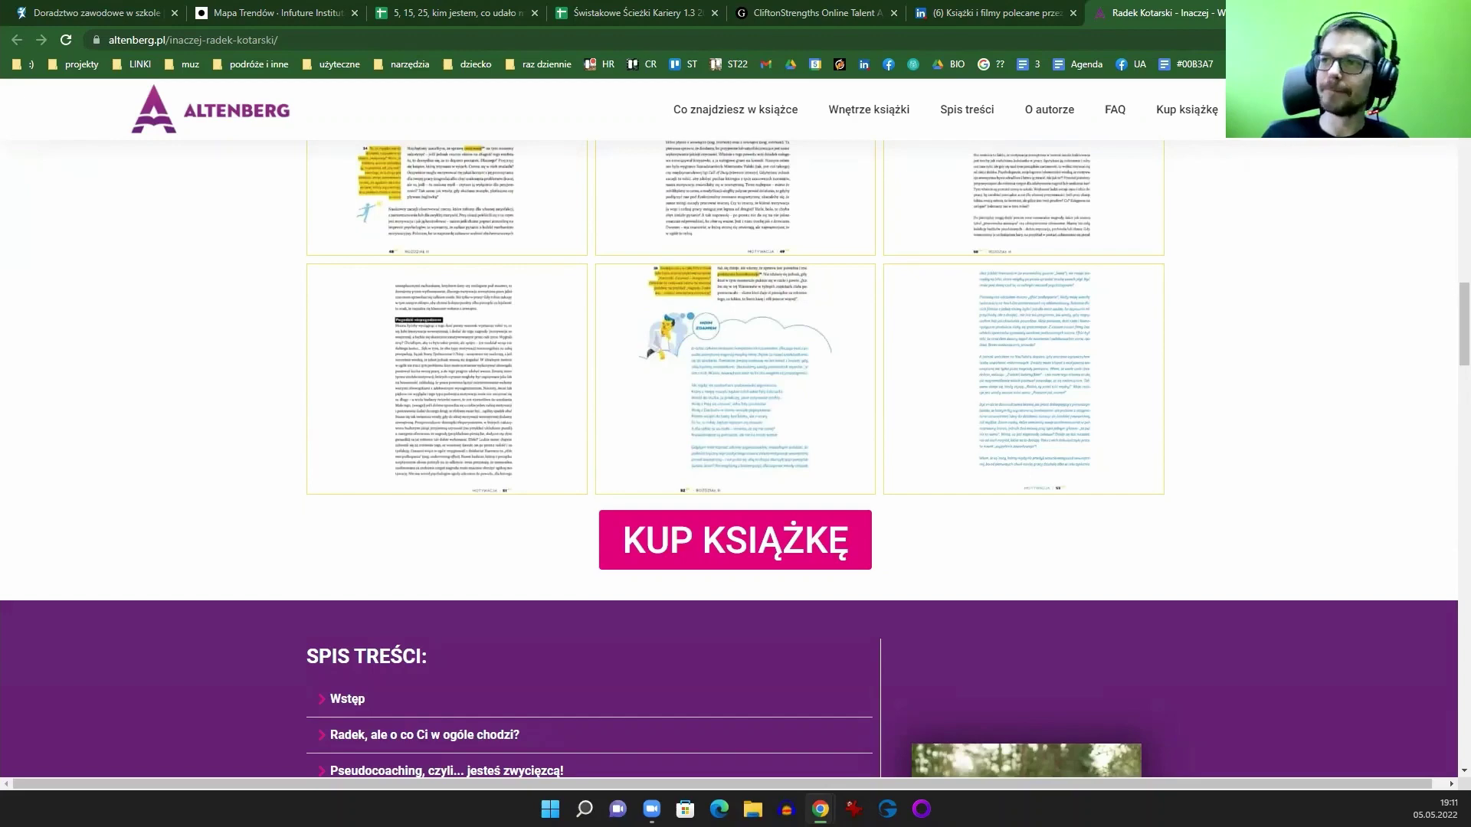
{"action": "key", "text": "ctrl+l"}
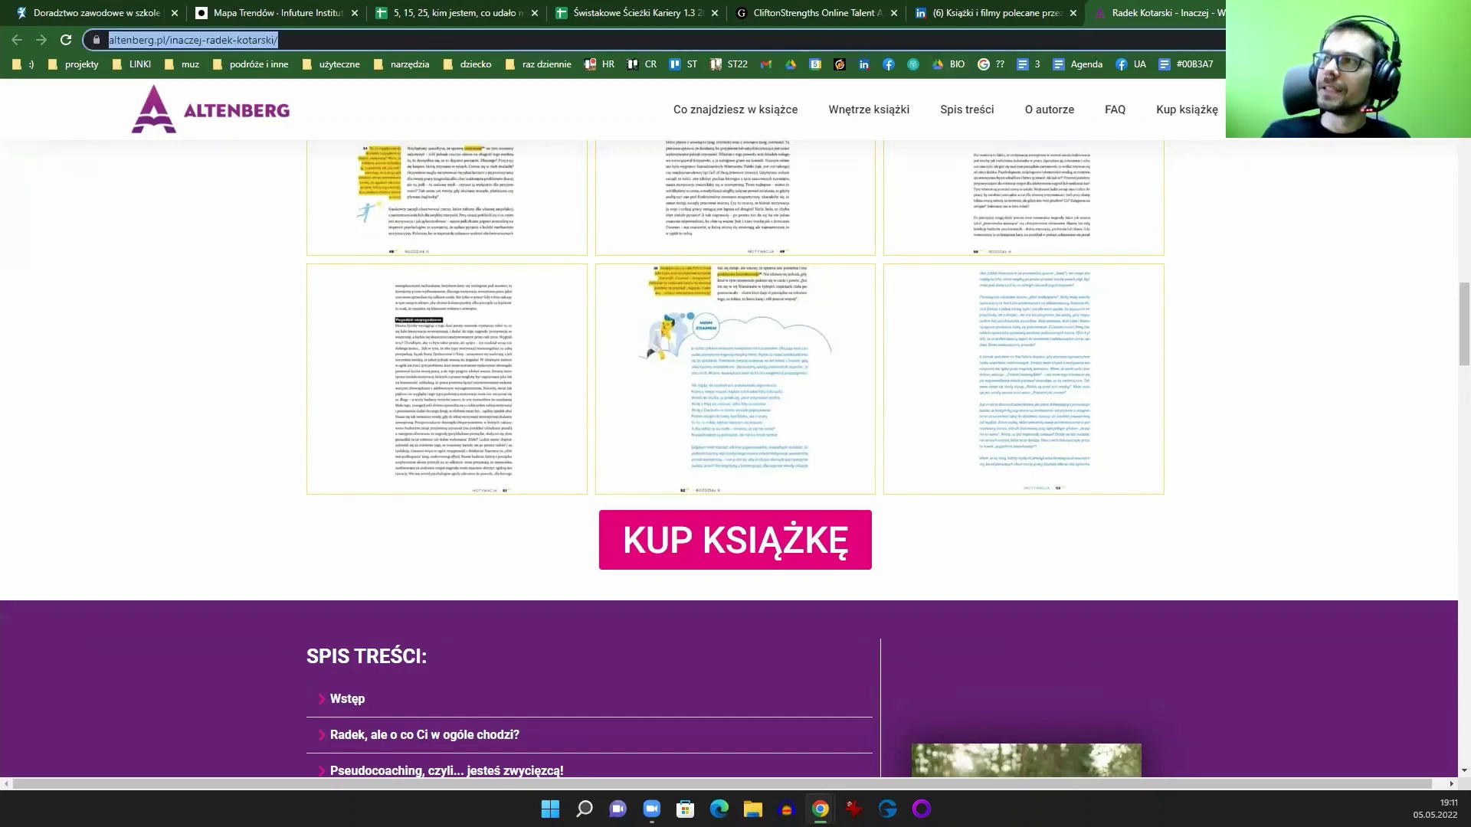
{"action": "key", "text": "ctrl+w"}
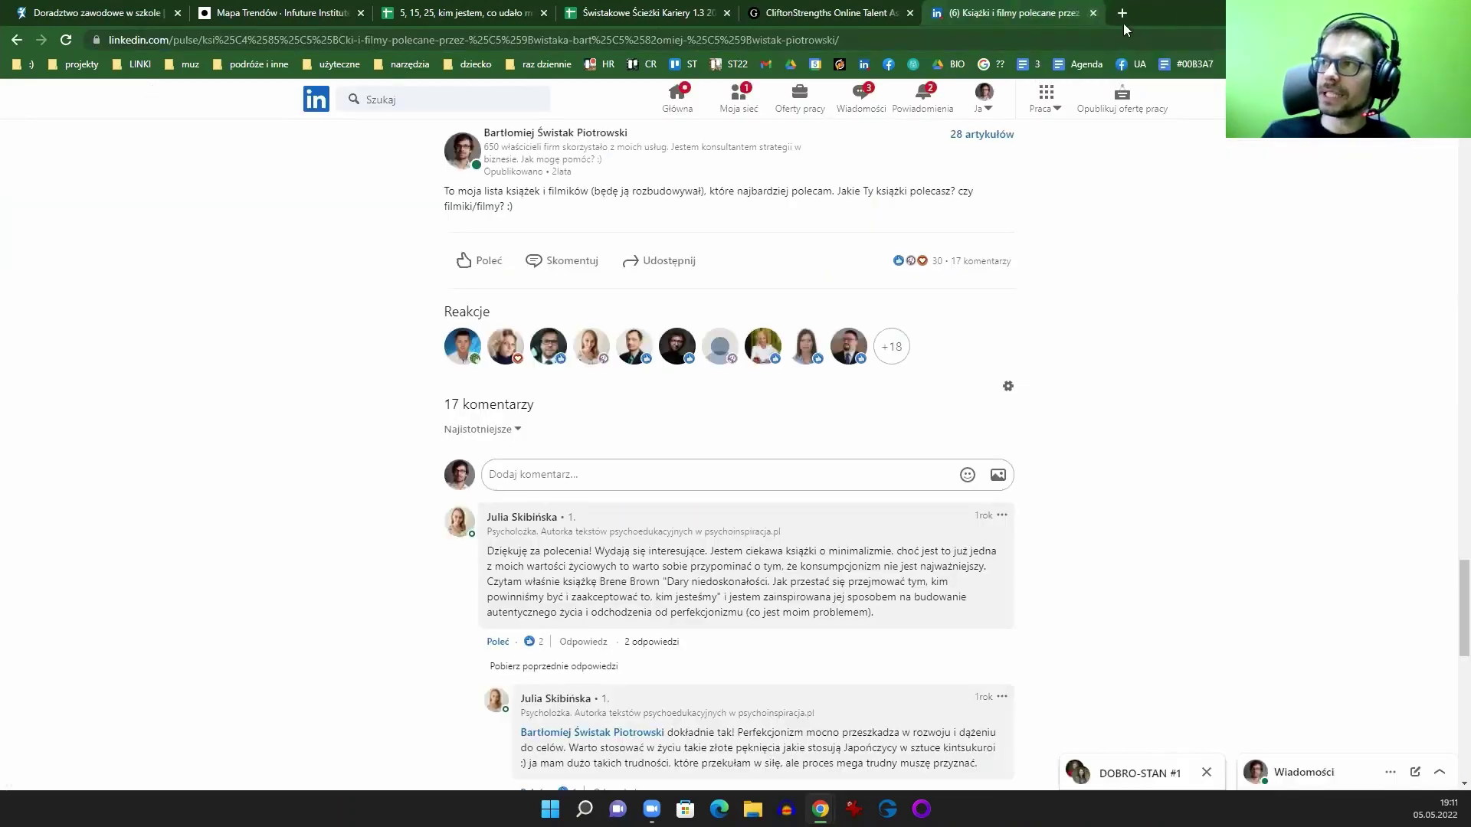
{"action": "left_click", "coordinate": [1093, 13]}
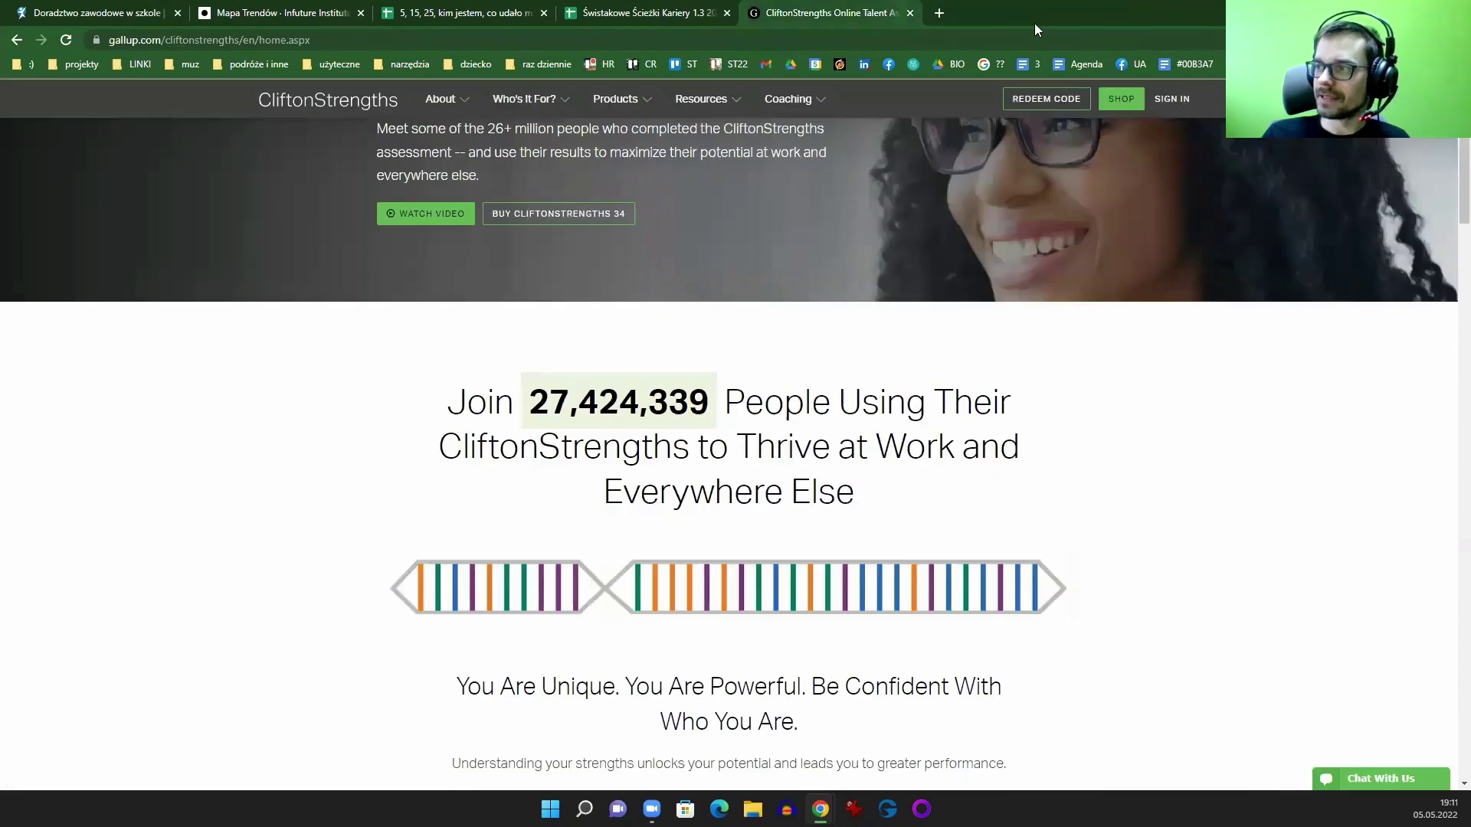
{"action": "left_click", "coordinate": [912, 12]}
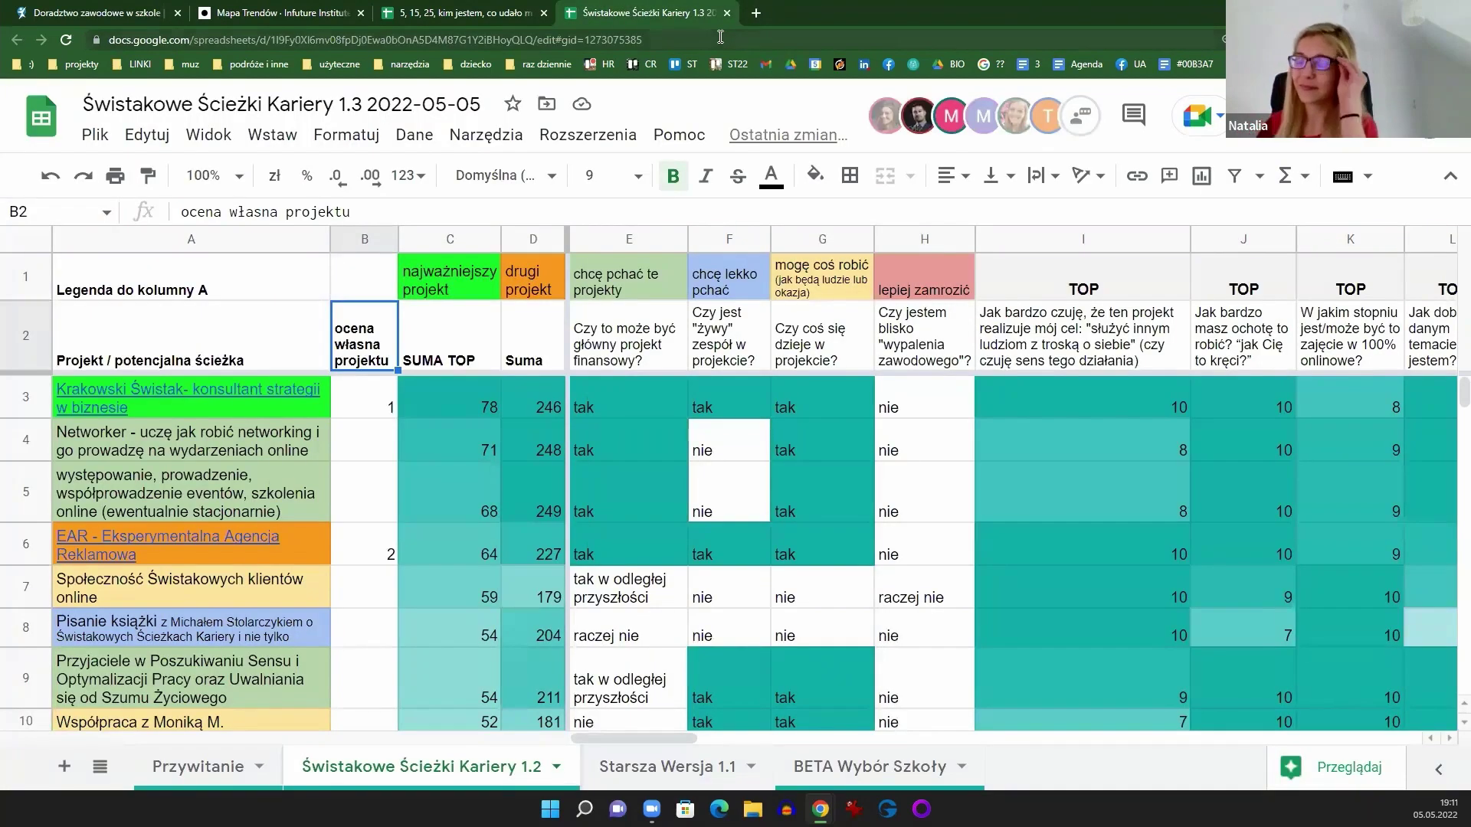
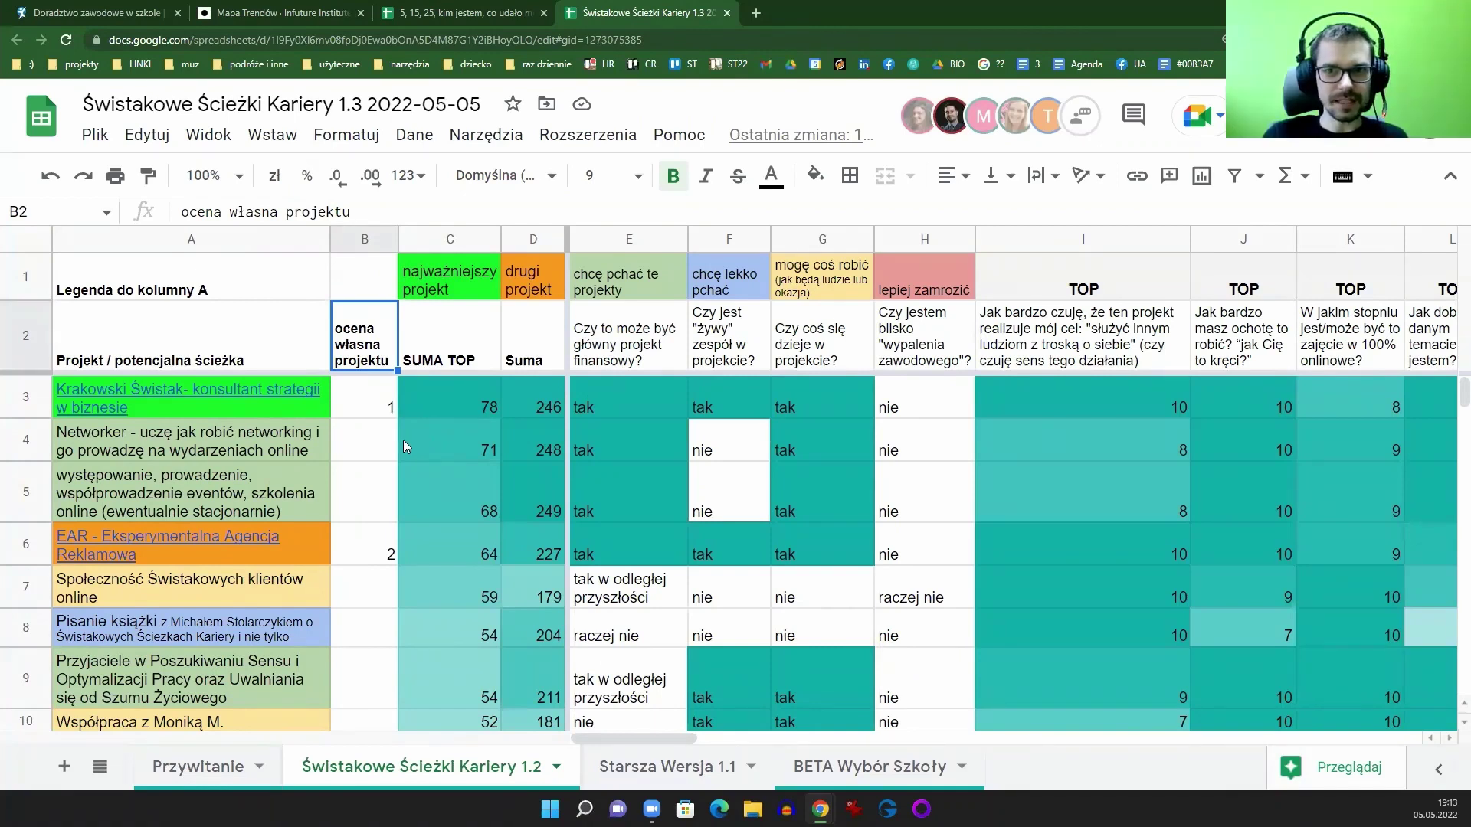
Step: Dismiss the link preview card on the career-paths project ranking sheet
{"action": "mouse_move", "coordinate": [153, 400]}
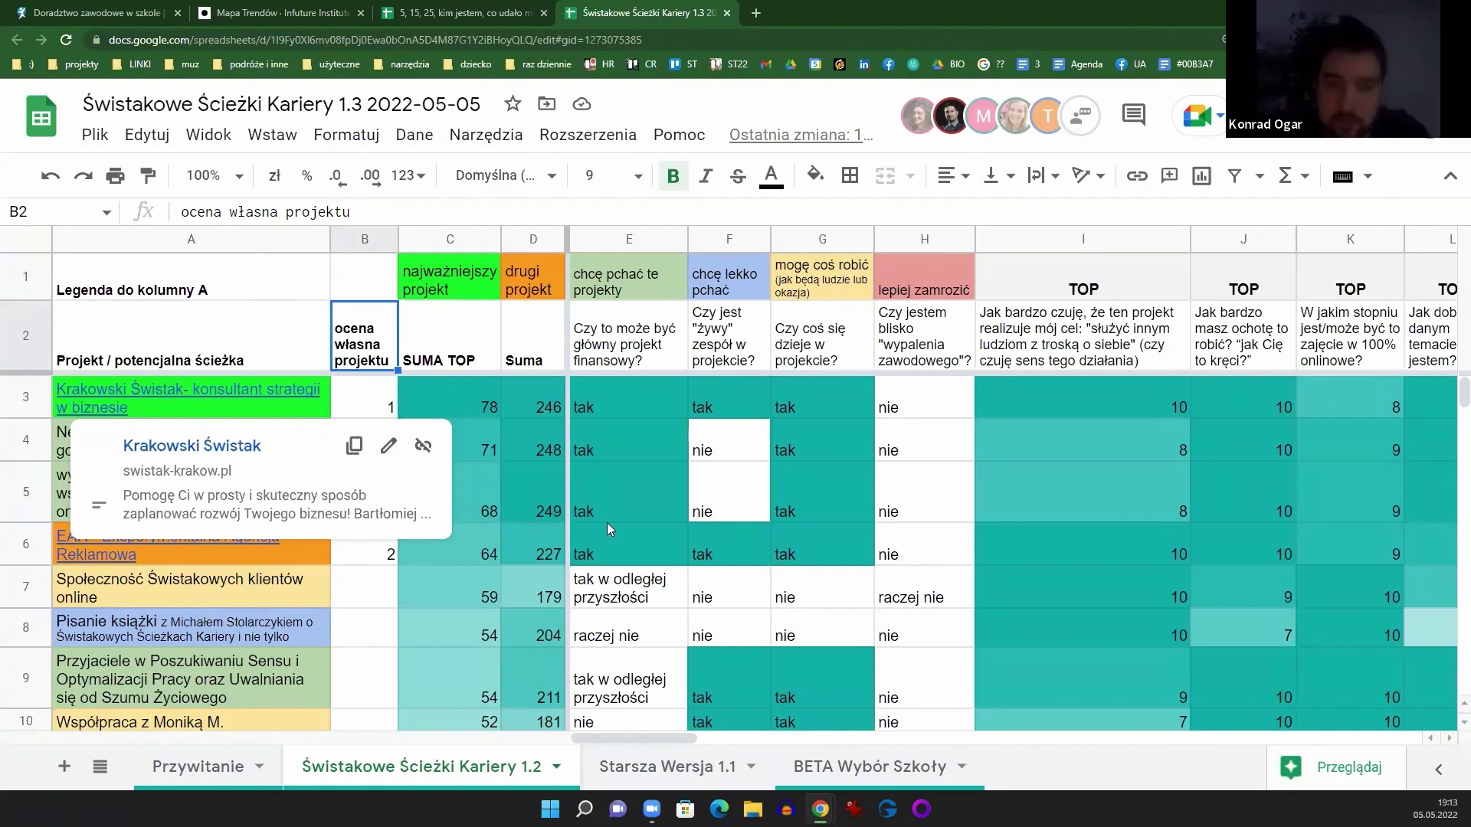
{"action": "left_click", "coordinate": [369, 277]}
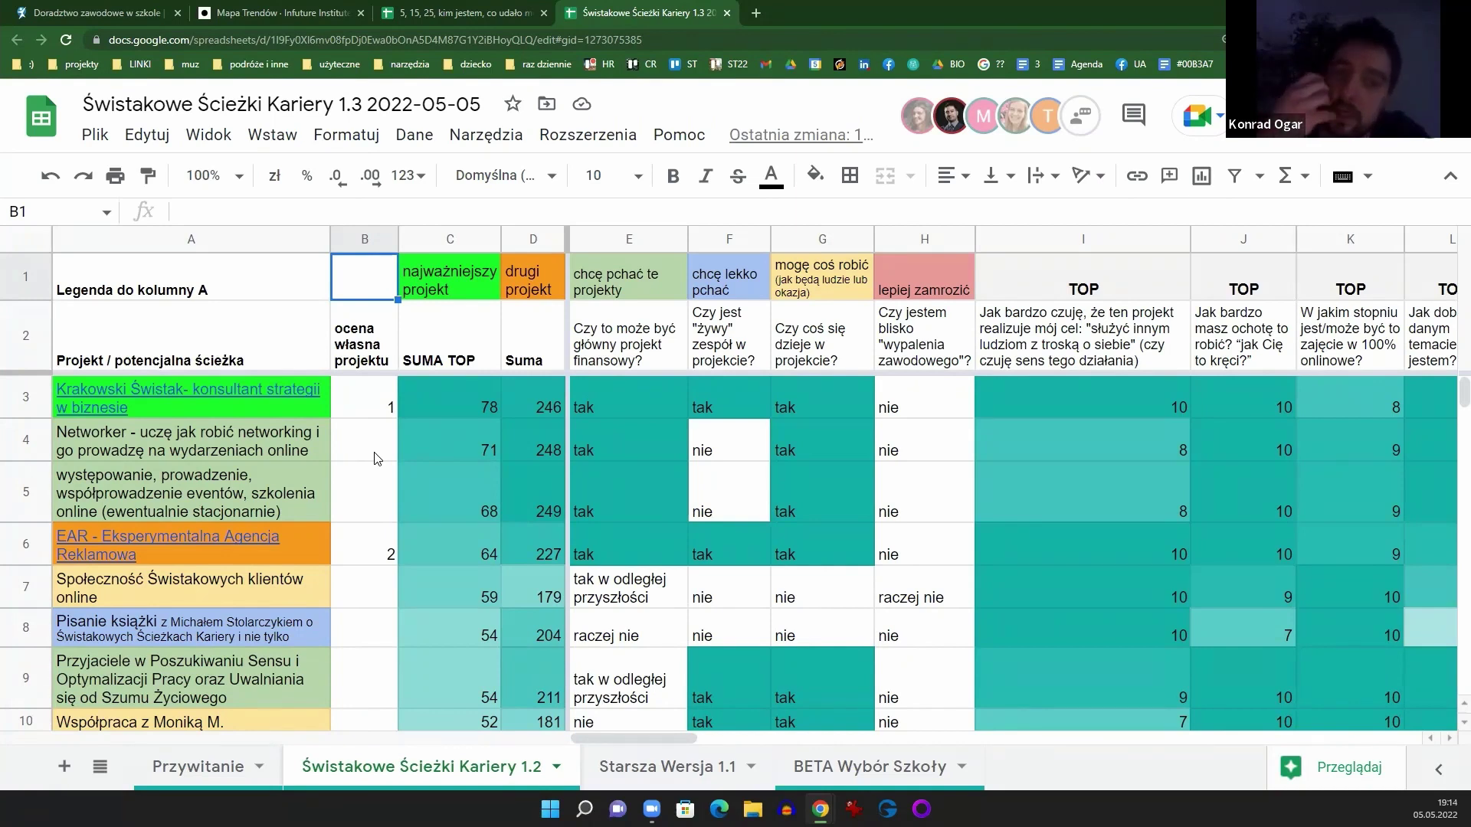
Step: In a new tab, search Google for 'research 10-3-1'
{"action": "left_click", "coordinate": [756, 13]}
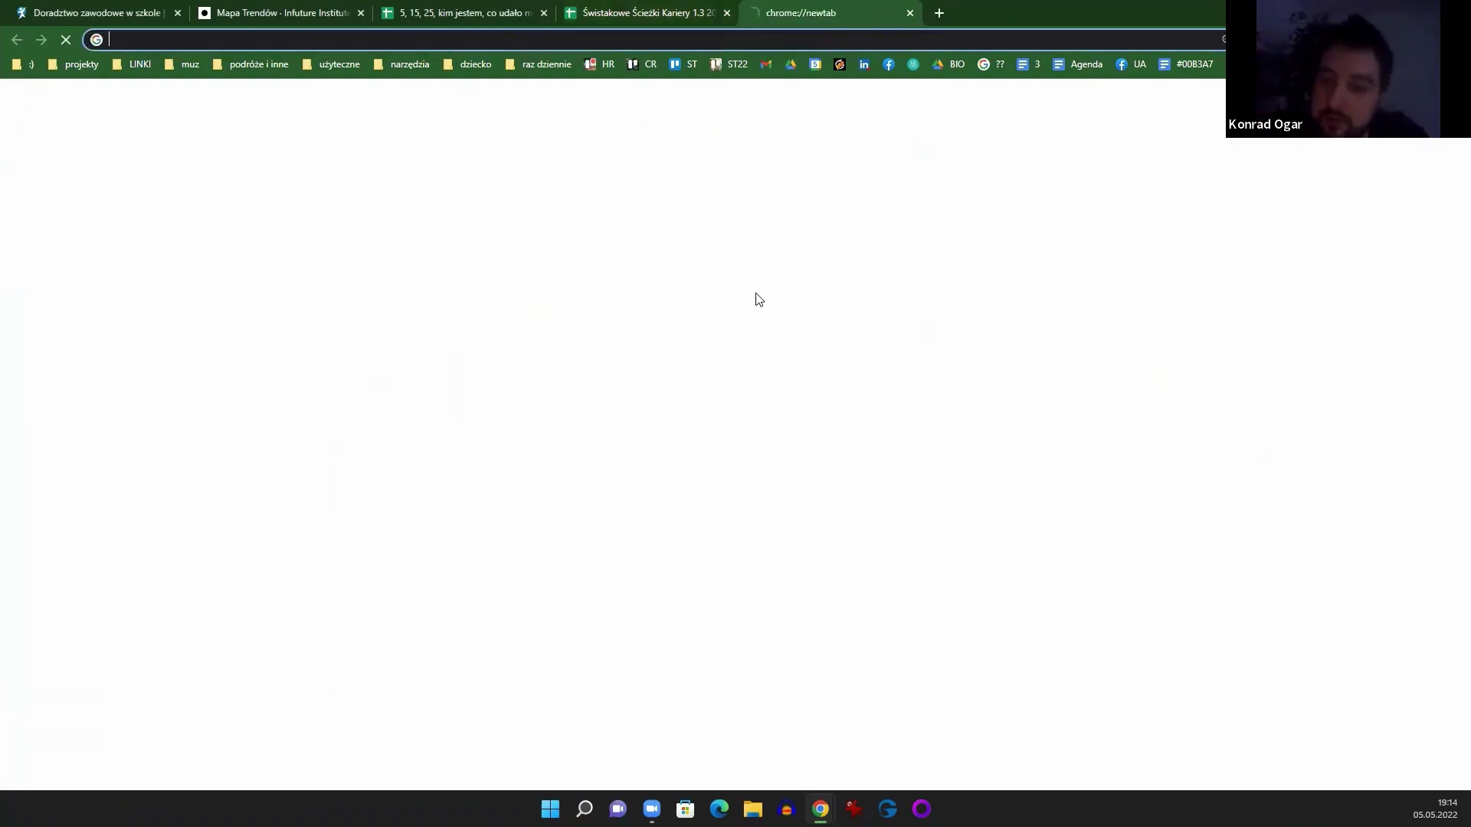
{"action": "type", "text": "re"}
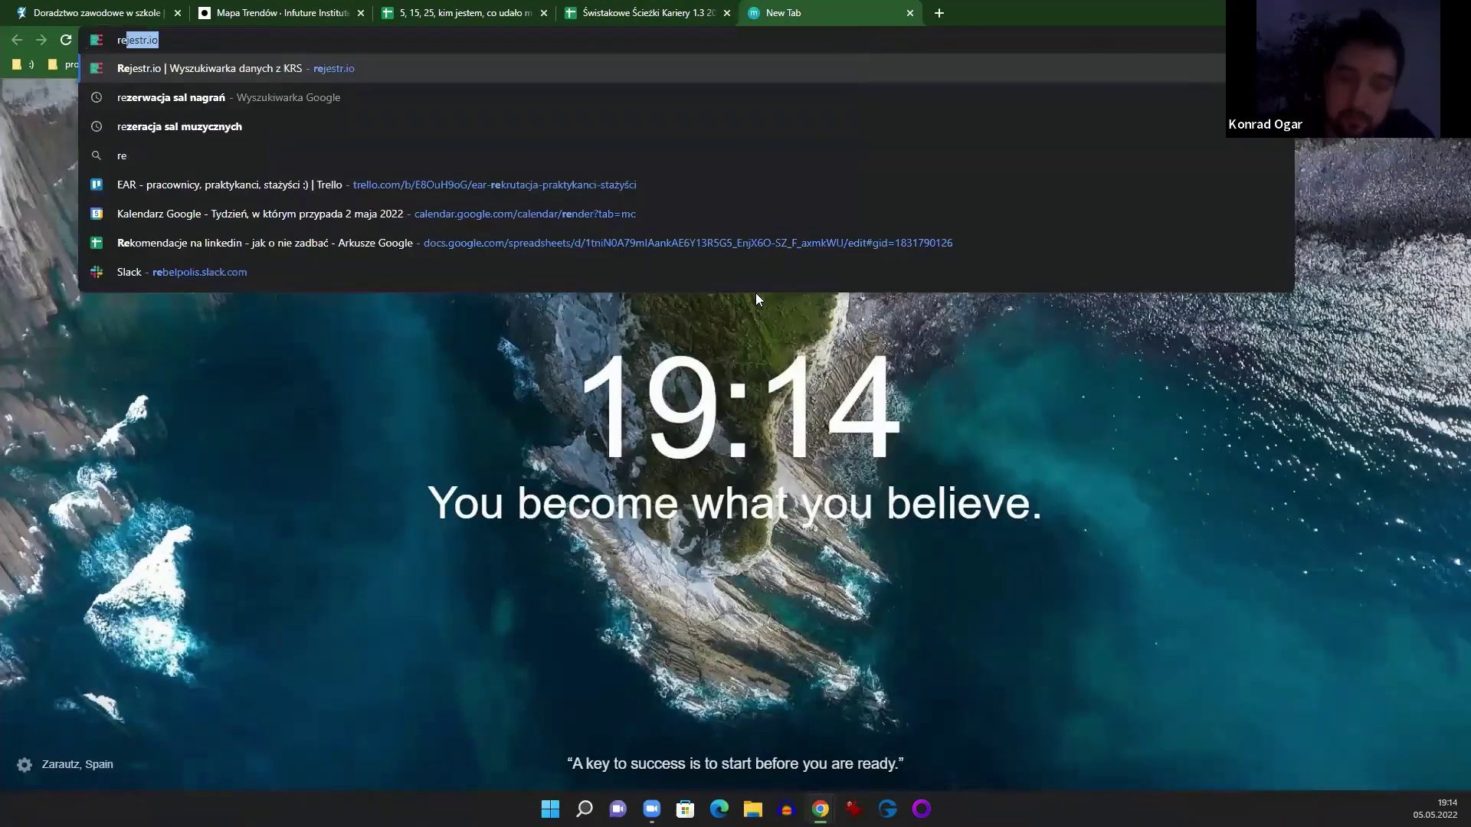
{"action": "type", "text": "search 10"}
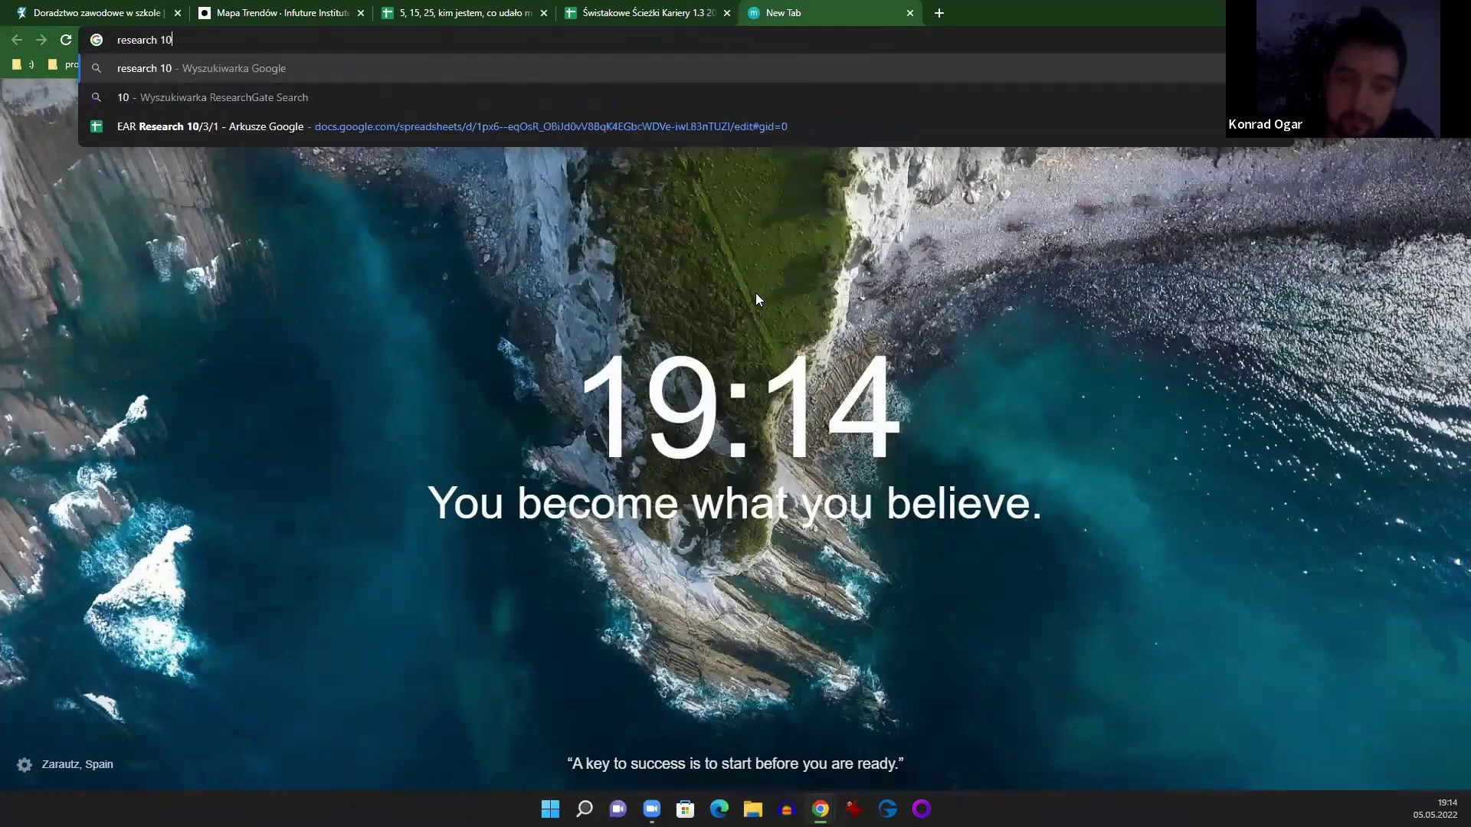
{"action": "type", "text": "=3"}
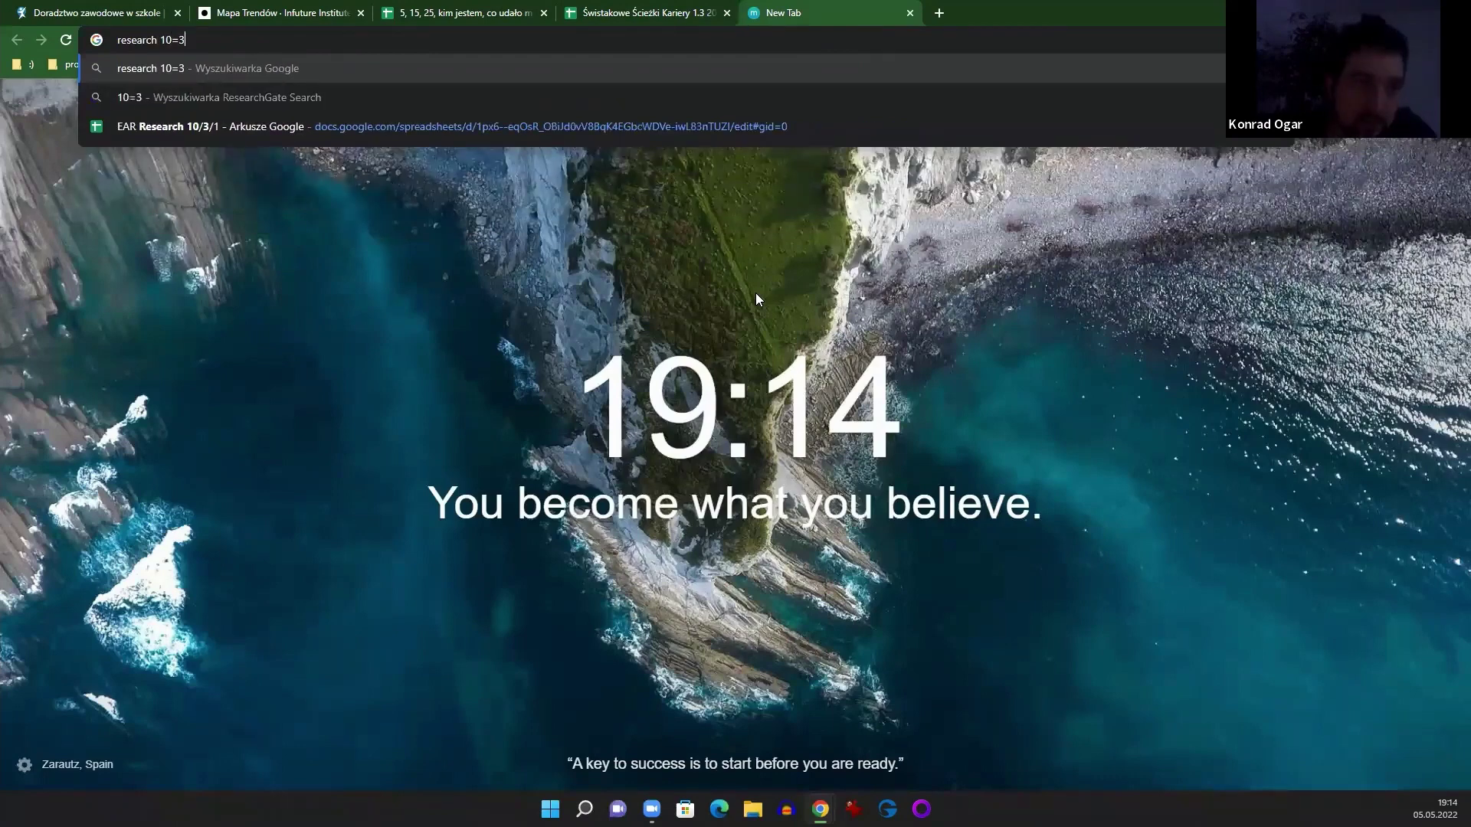
{"action": "key", "text": "BackSpace"}
{"action": "key", "text": "BackSpace"}
{"action": "type", "text": "-3-1"}
{"action": "key", "text": "Return"}
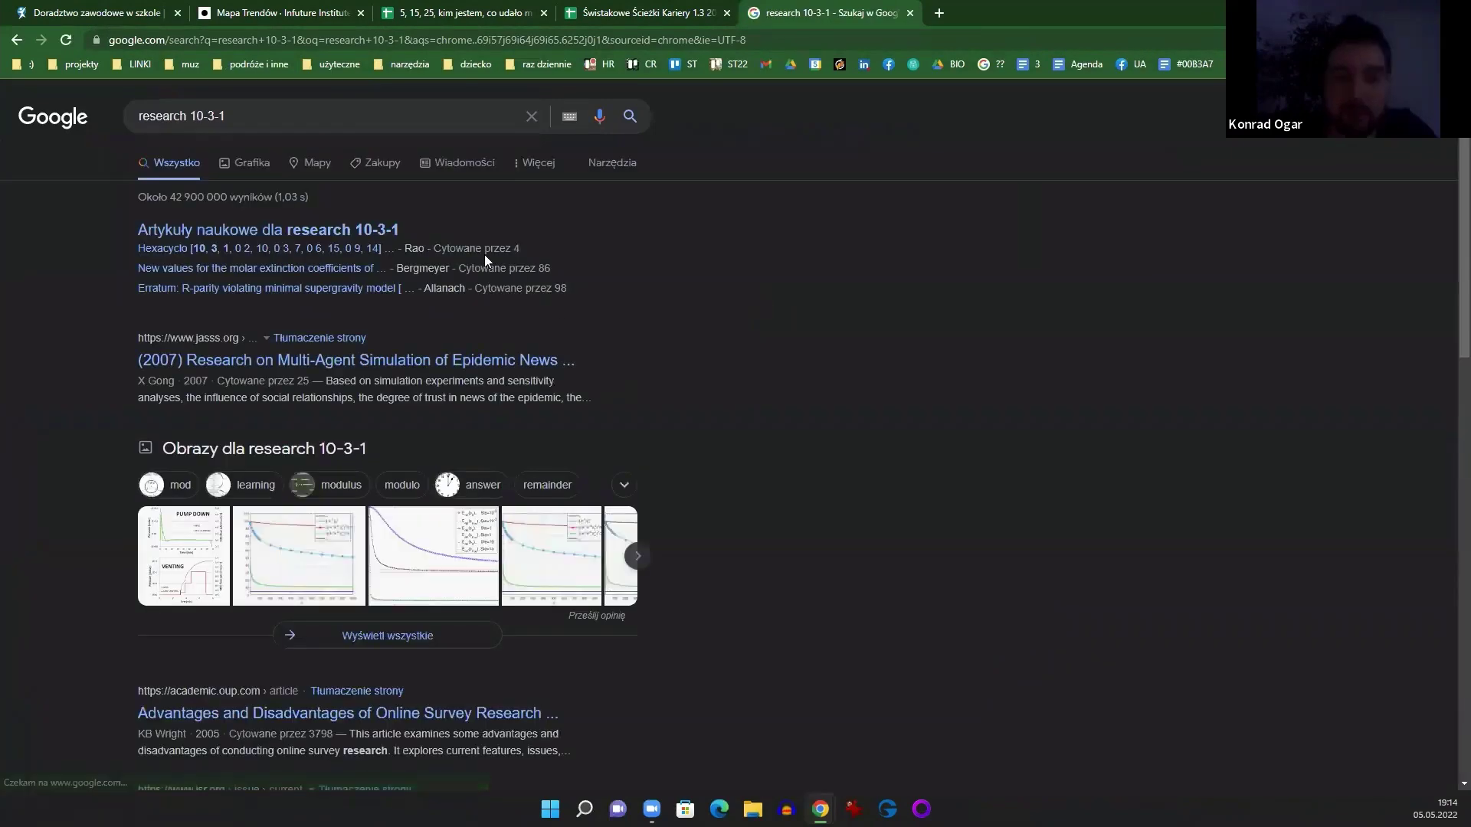
Step: Narrow the query to '10-3-1' and show only video results
{"action": "left_click", "coordinate": [298, 115]}
{"action": "double_click", "coordinate": [192, 115]}
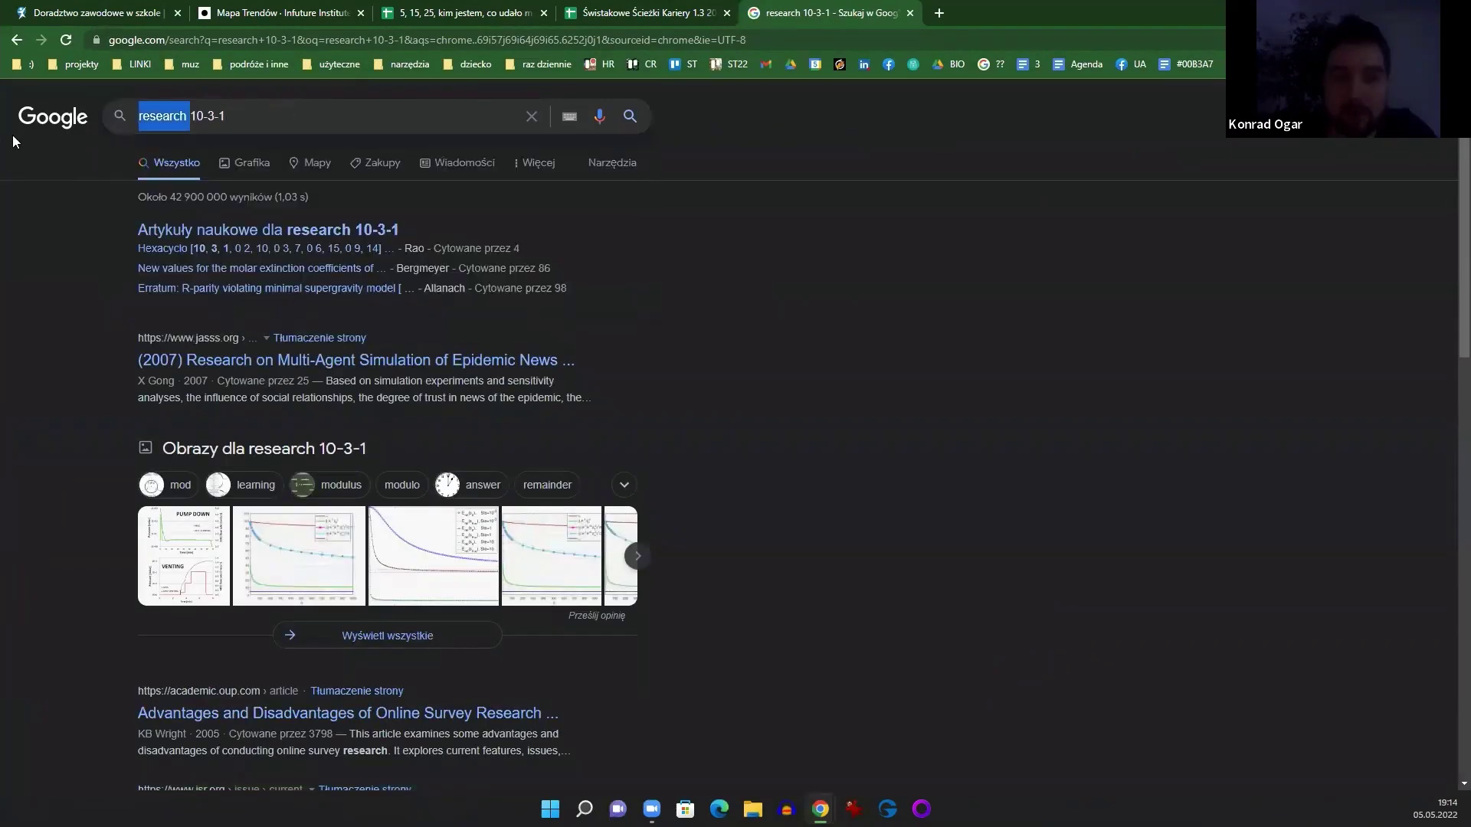
{"action": "key", "text": "BackSpace"}
{"action": "key", "text": "Return"}
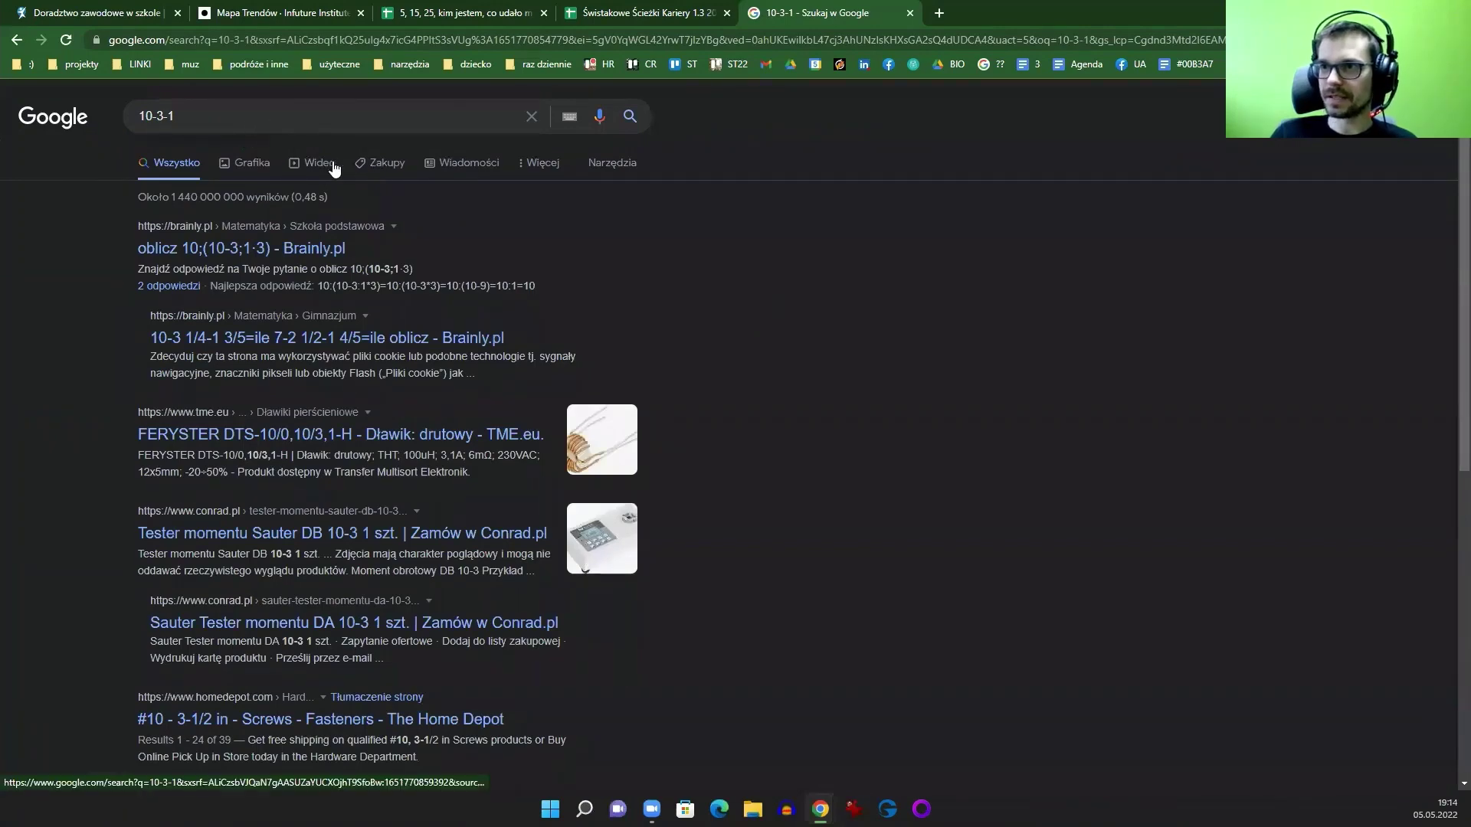
{"action": "left_click", "coordinate": [291, 163]}
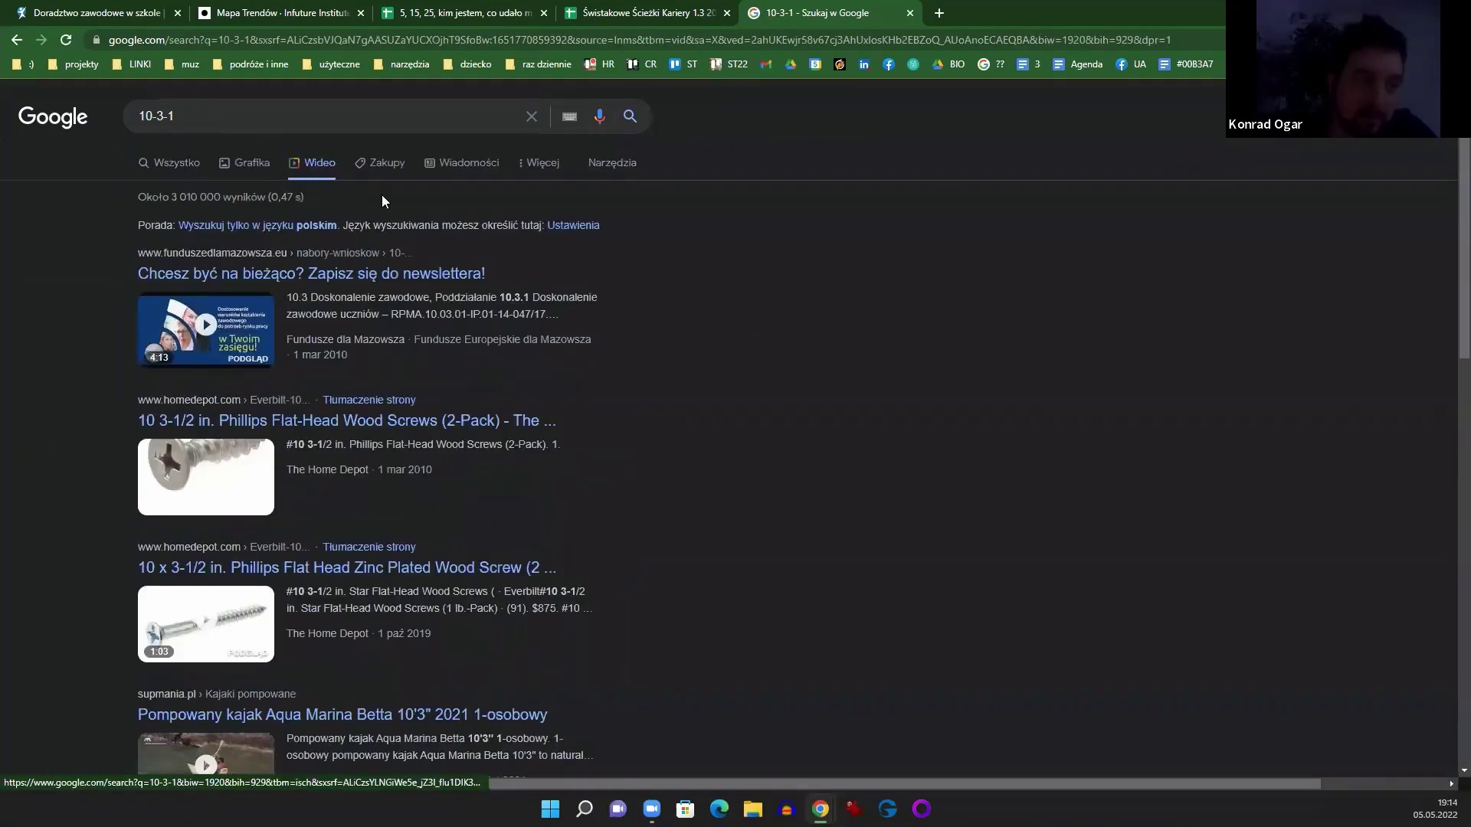
Step: Refine the video search query to '10 3 1'
{"action": "left_click_drag", "start_coordinate": [184, 112], "coordinate": [96, 116]}
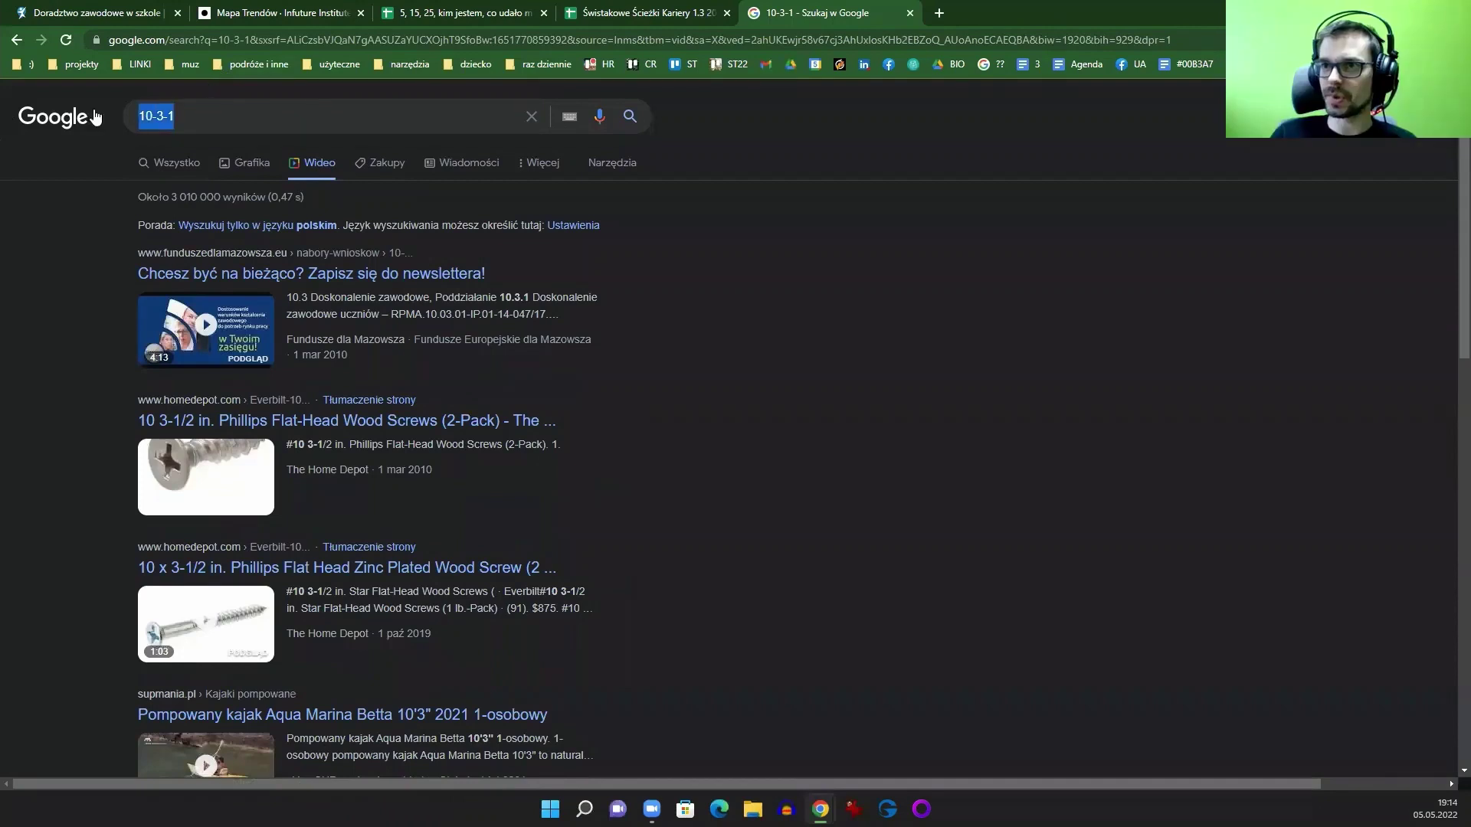
{"action": "left_click", "coordinate": [158, 117]}
{"action": "double_click", "coordinate": [157, 118]}
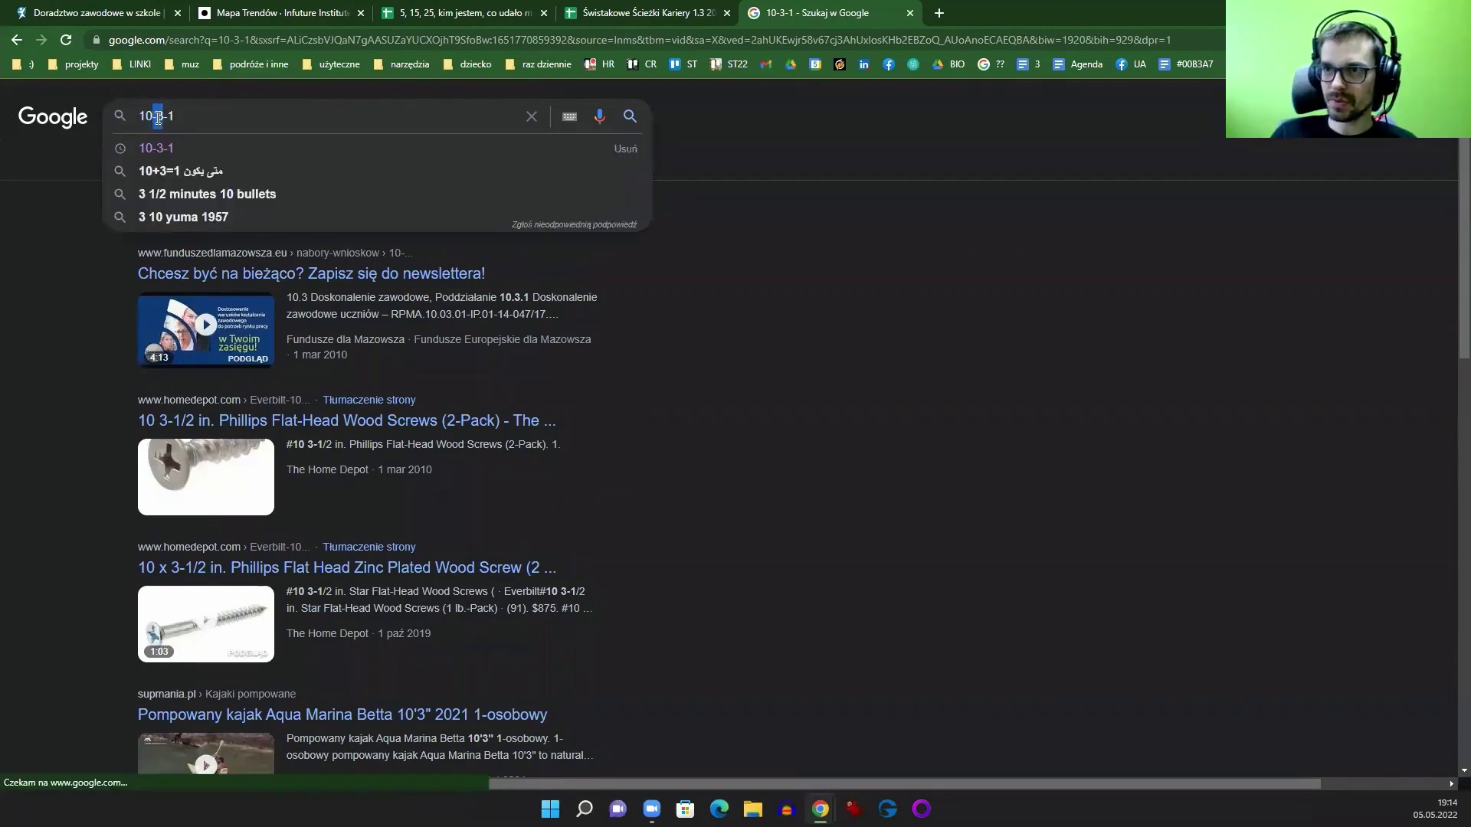
{"action": "type", "text": "10 3 1 -1"}
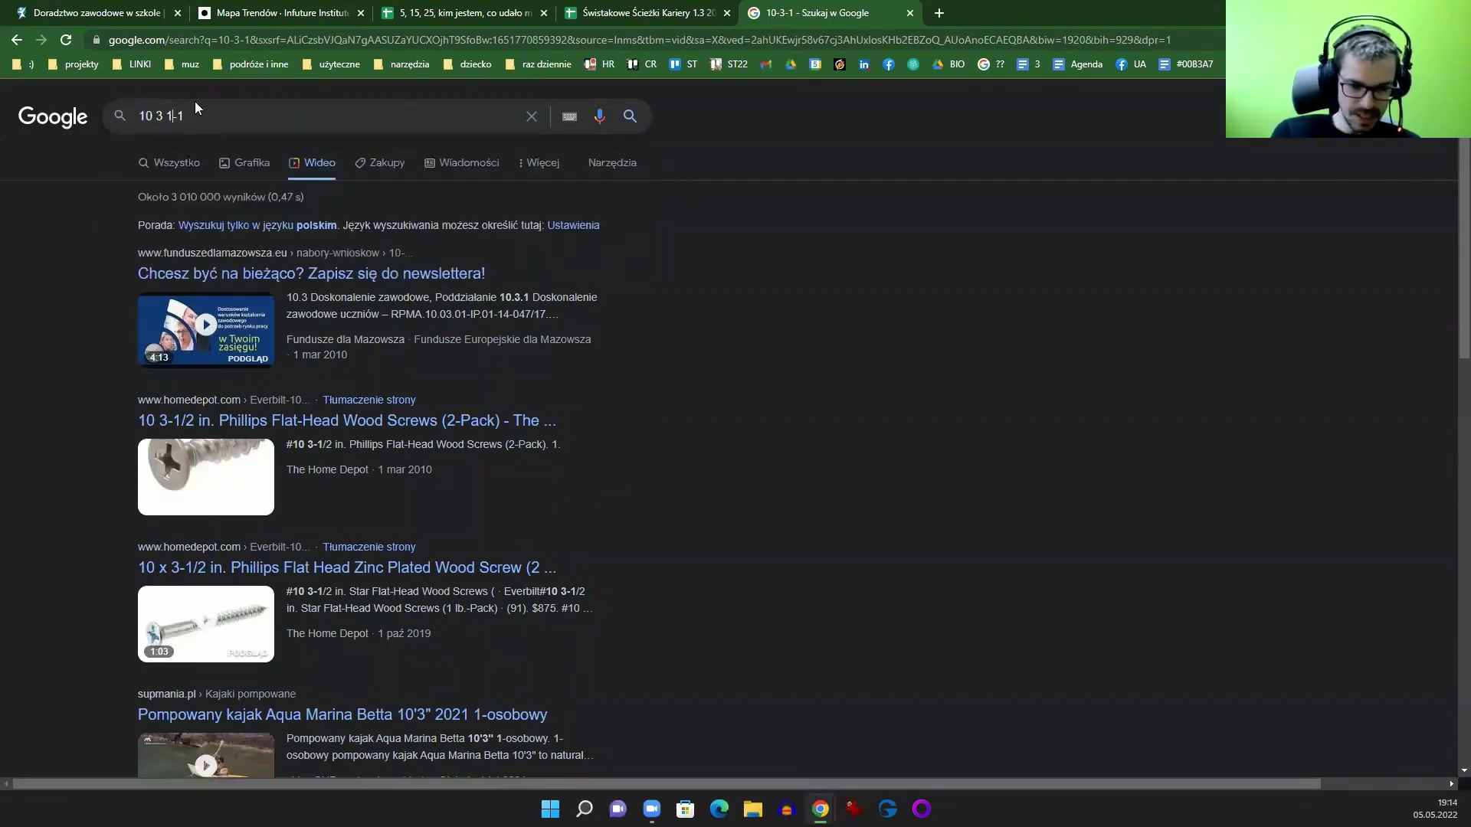
{"action": "key", "text": "Return"}
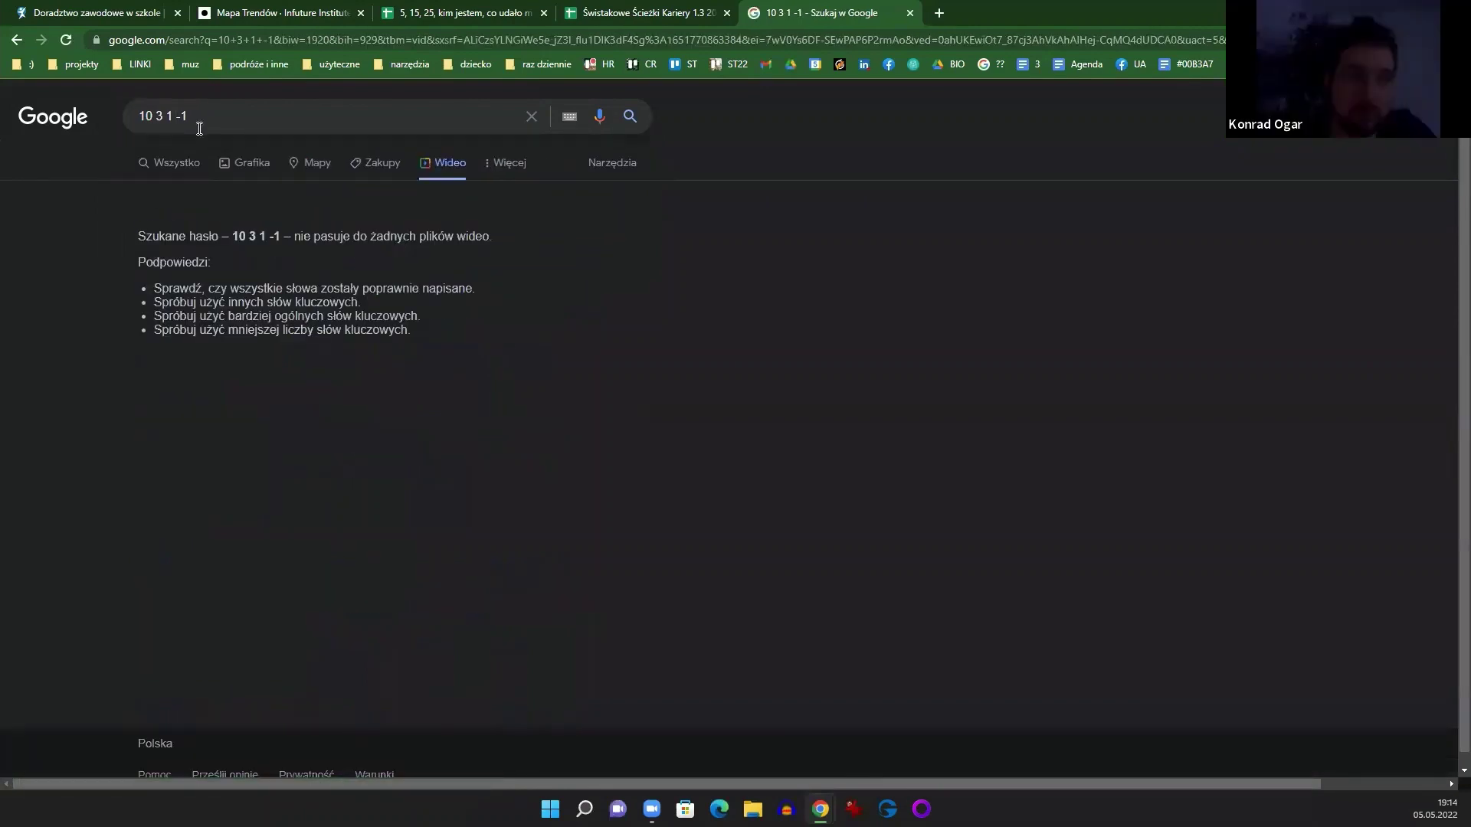
{"action": "left_click_drag", "start_coordinate": [176, 117], "coordinate": [320, 110]}
{"action": "key", "text": "BackSpace"}
{"action": "key", "text": "Return"}
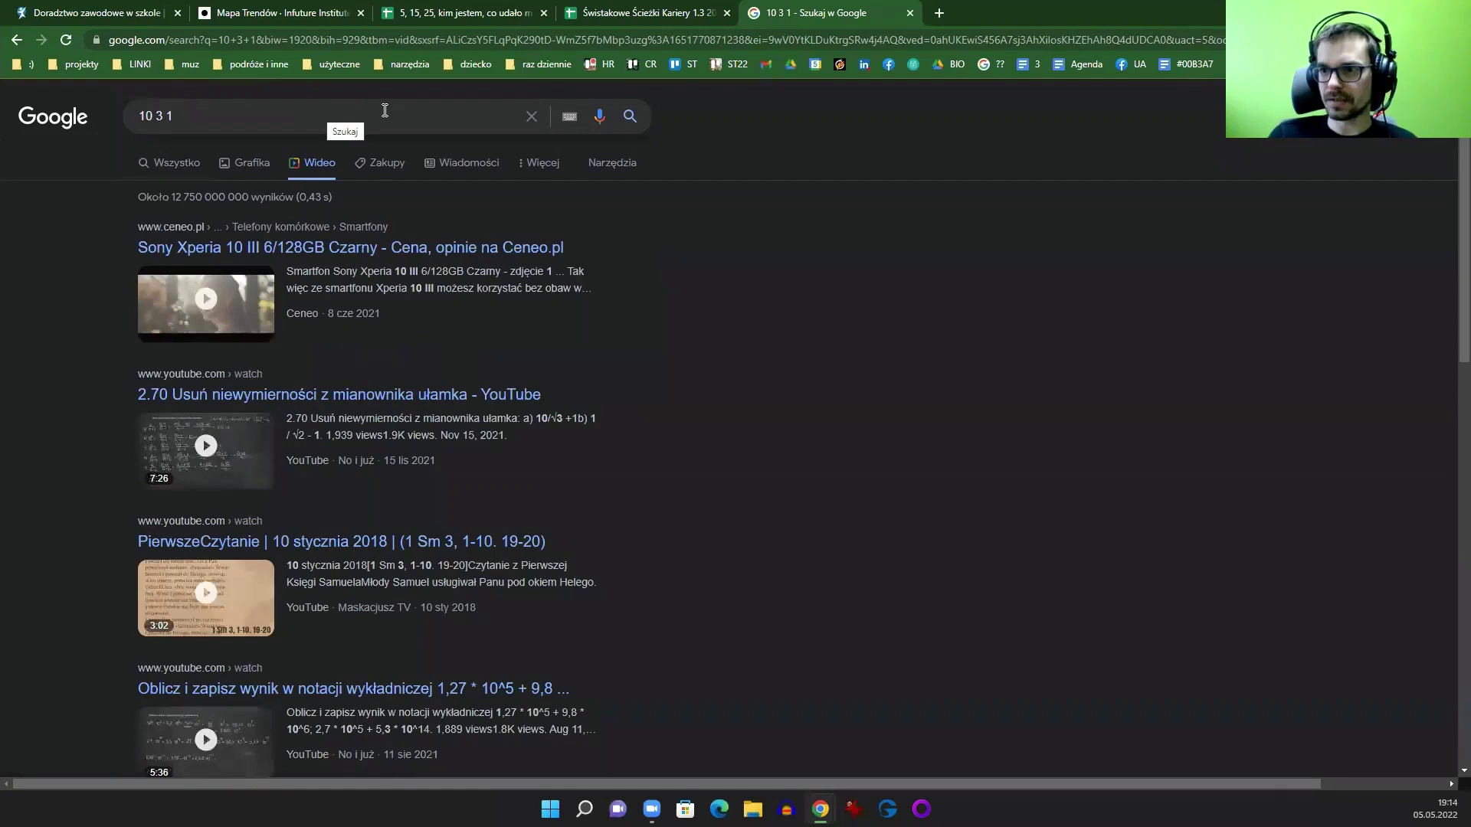
Step: Look over the results and browse the bookmarks for the channel link
{"action": "scroll", "coordinate": [704, 289], "scroll_direction": "down", "scroll_amount": 3}
{"action": "scroll", "coordinate": [705, 290], "scroll_direction": "up", "scroll_amount": 3}
{"action": "left_click_drag", "start_coordinate": [243, 113], "coordinate": [62, 108]}
{"action": "key", "text": "ctrl+c"}
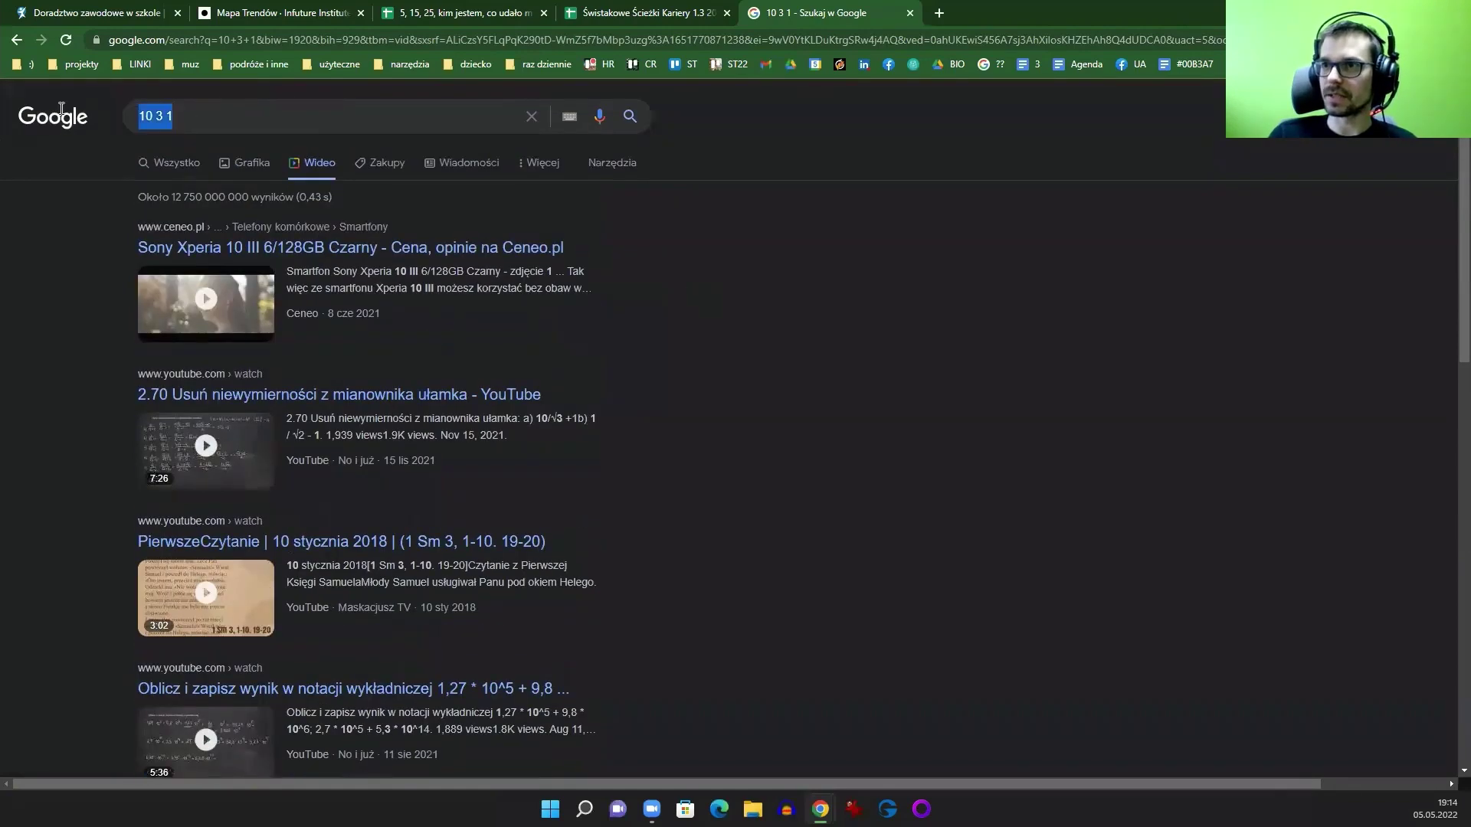
{"action": "left_click", "coordinate": [528, 64]}
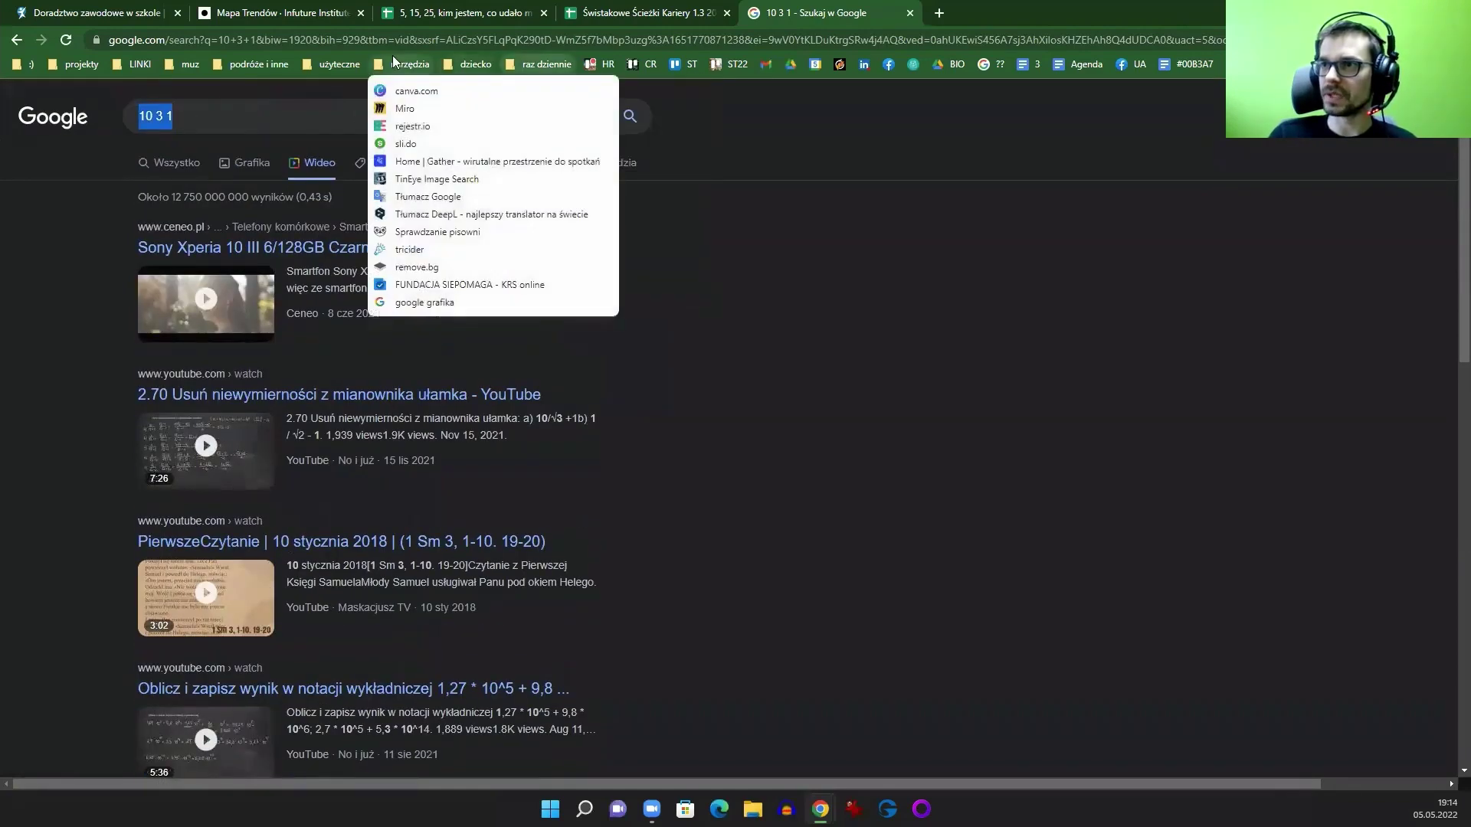
Step: Open the channel's playlists page and search YouTube for the pasted '10 3 1' query
{"action": "mouse_move", "coordinate": [179, 64]}
{"action": "left_click", "coordinate": [166, 115]}
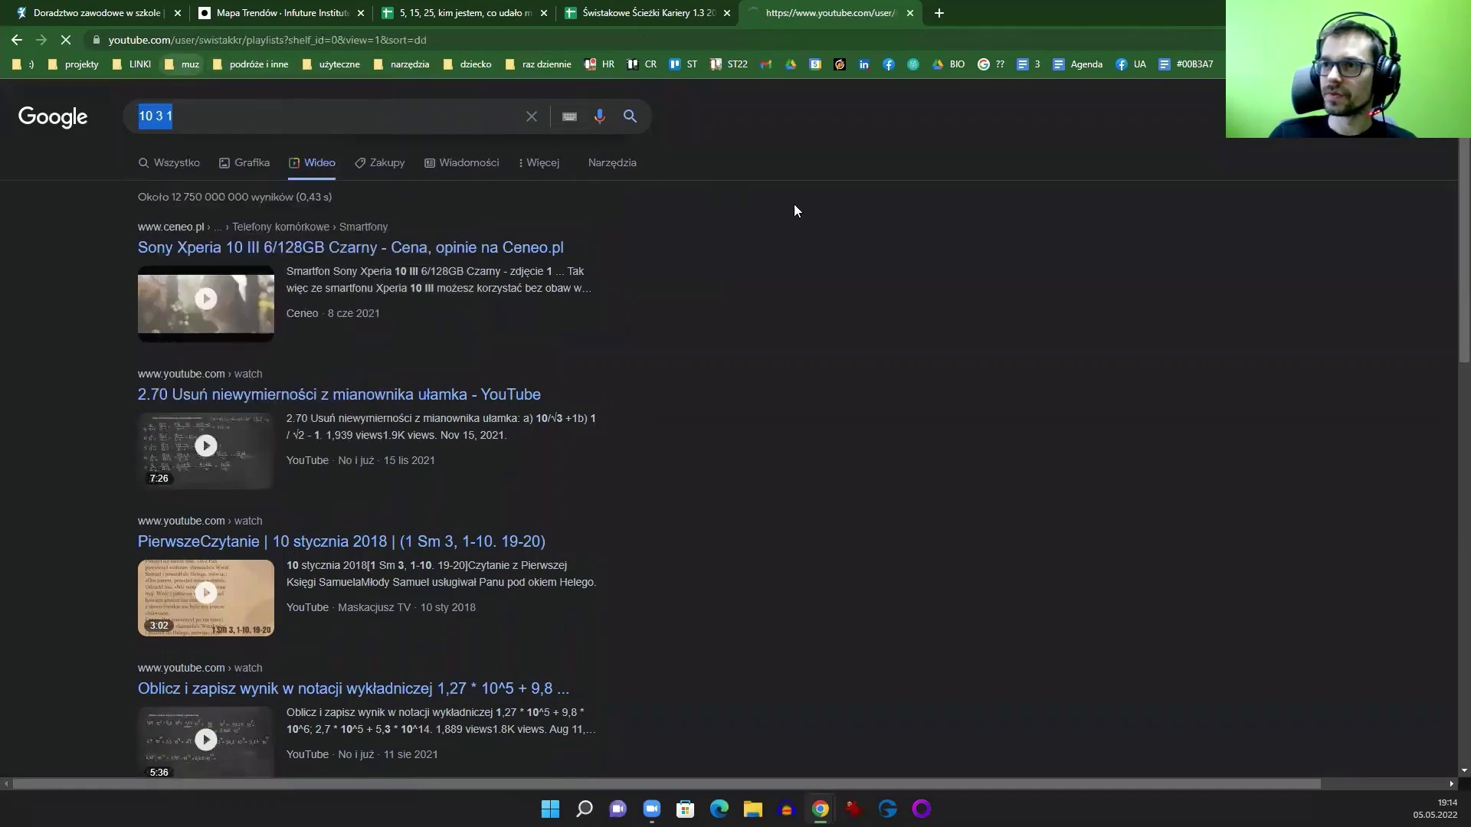
{"action": "left_click", "coordinate": [567, 99]}
{"action": "key", "text": "ctrl+v"}
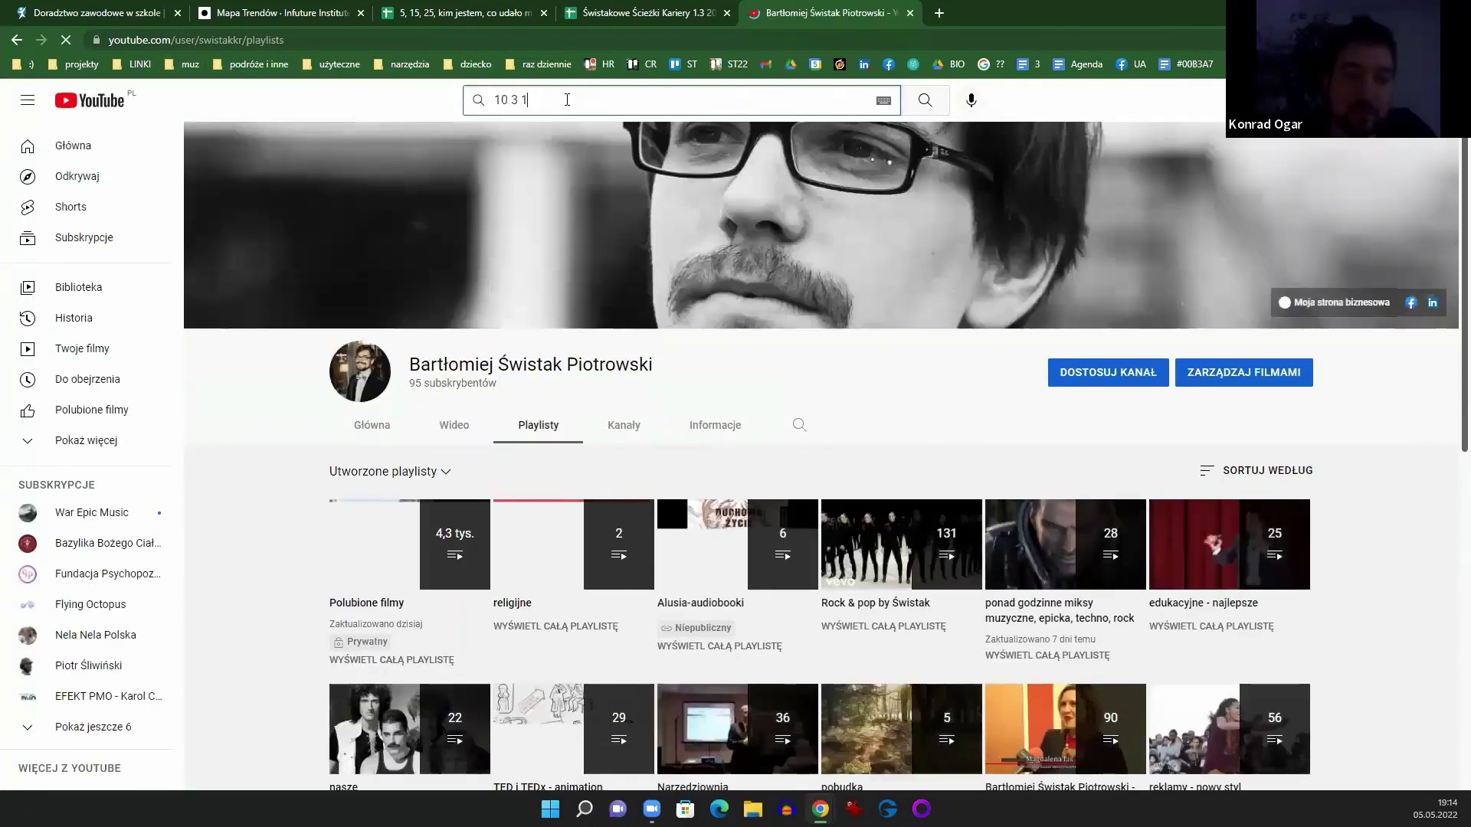
{"action": "key", "text": "Return"}
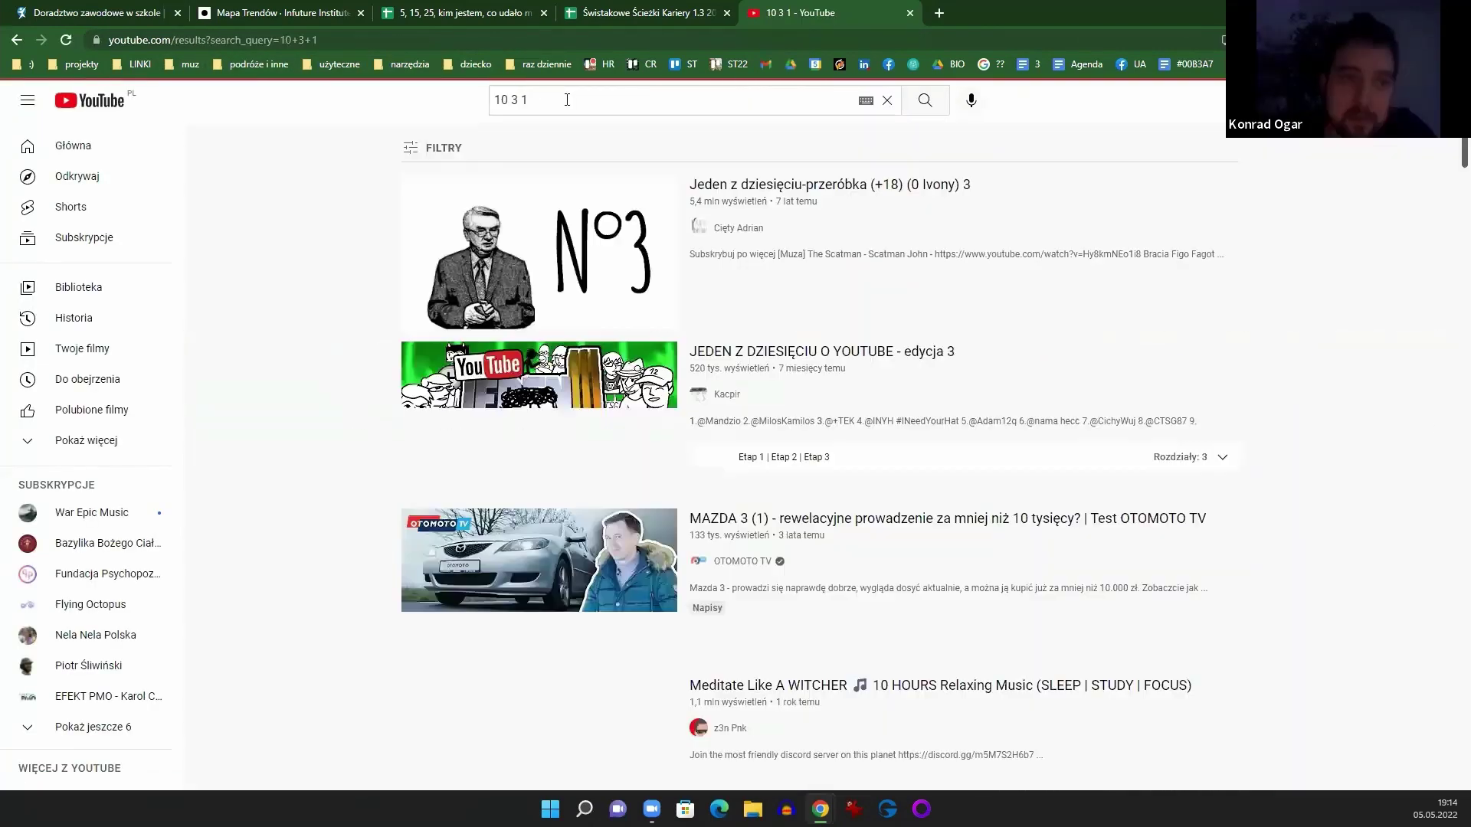
Step: Change the YouTube search to '10-3-1'
{"action": "scroll", "coordinate": [426, 201], "scroll_direction": "down", "scroll_amount": 2}
{"action": "scroll", "coordinate": [378, 279], "scroll_direction": "up", "scroll_amount": 2}
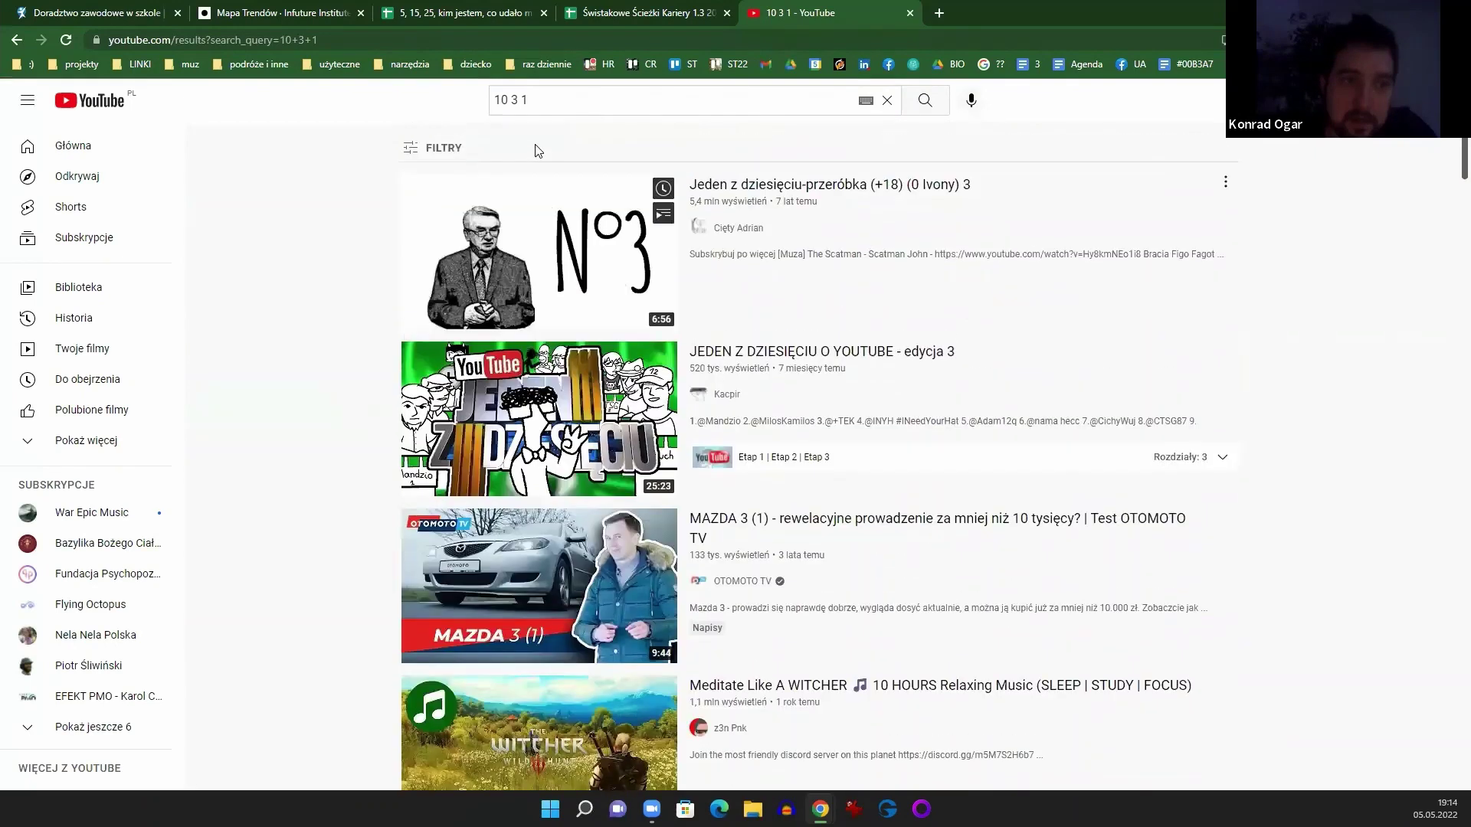
{"action": "left_click", "coordinate": [506, 100]}
{"action": "key", "text": "ctrl+a"}
{"action": "type", "text": "10-3-1"}
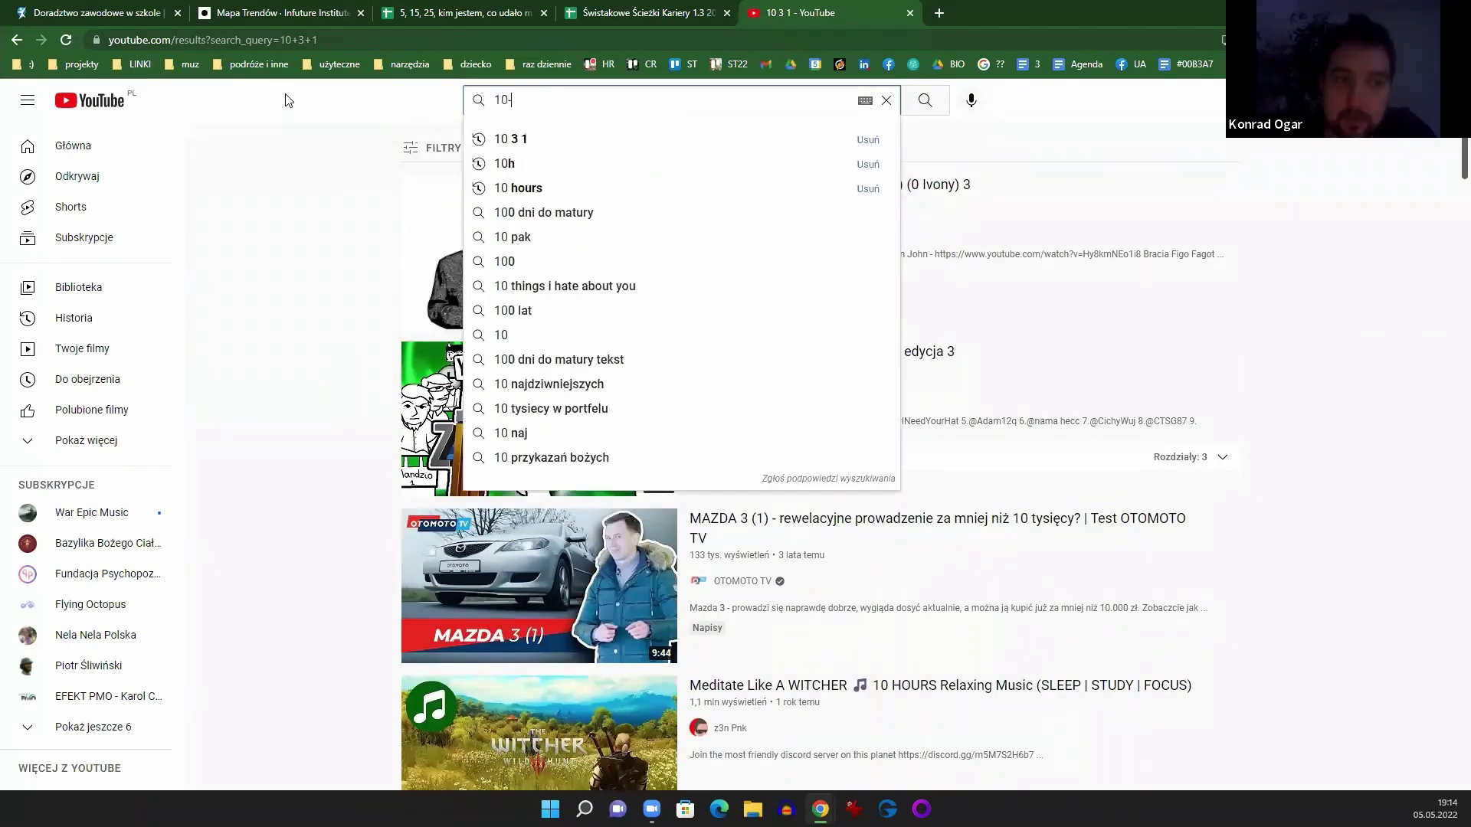
{"action": "key", "text": "Return"}
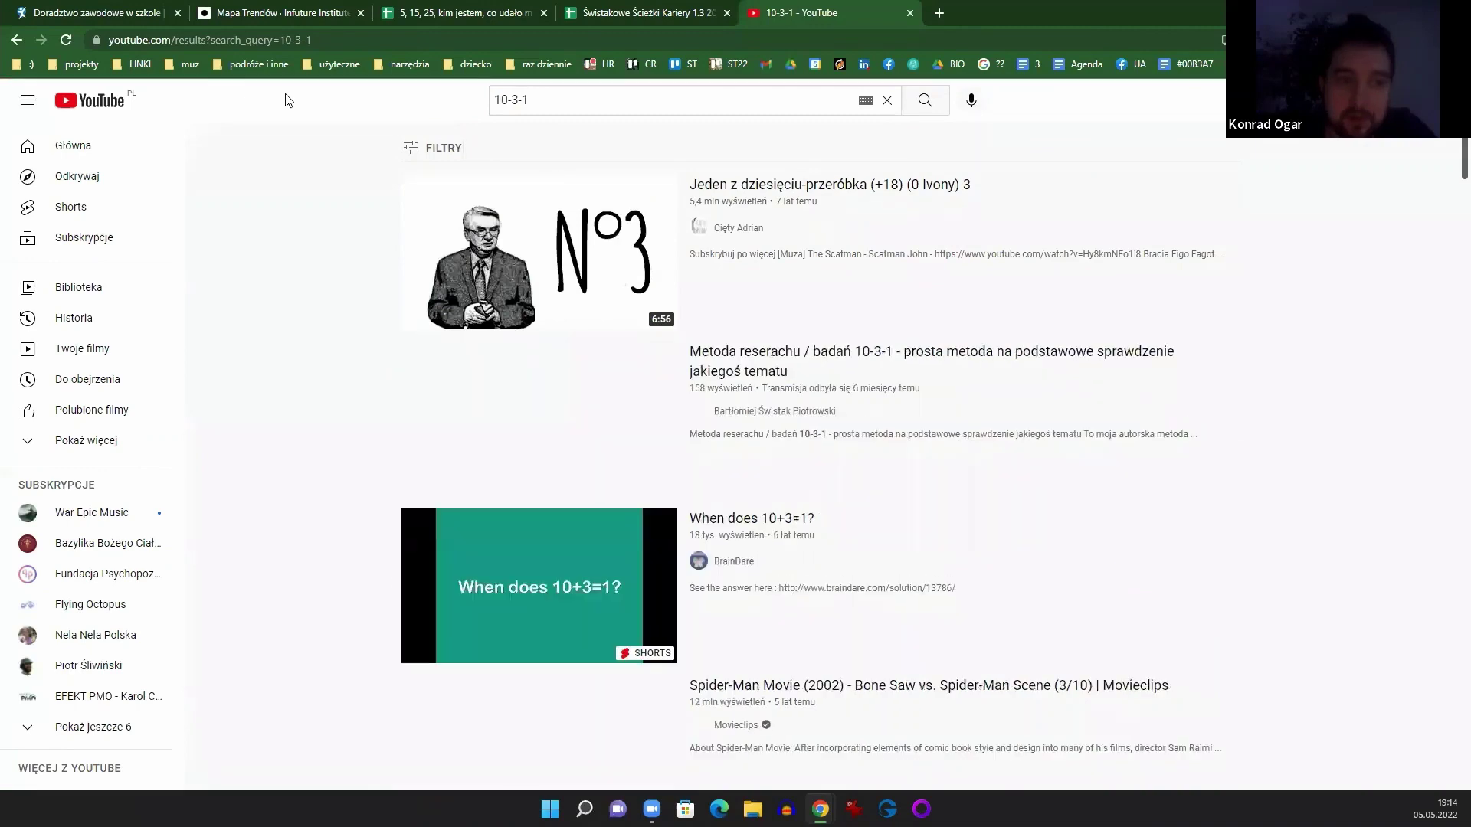
Step: Open the 10-3-1 research method video, reload its page, and pause it near 0:09
{"action": "left_click", "coordinate": [812, 370]}
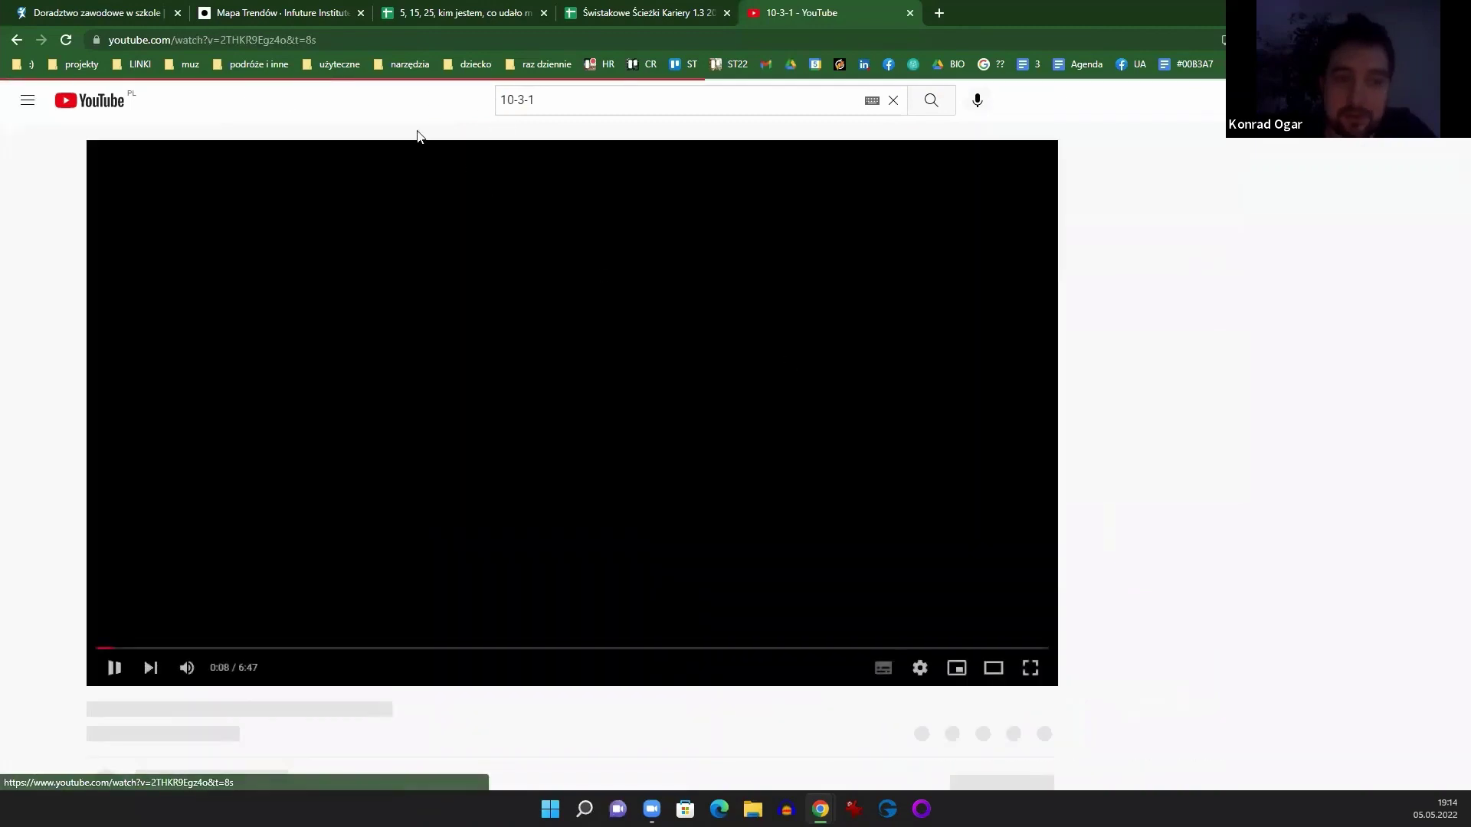
{"action": "key", "text": "ctrl+l"}
{"action": "left_click", "coordinate": [108, 668]}
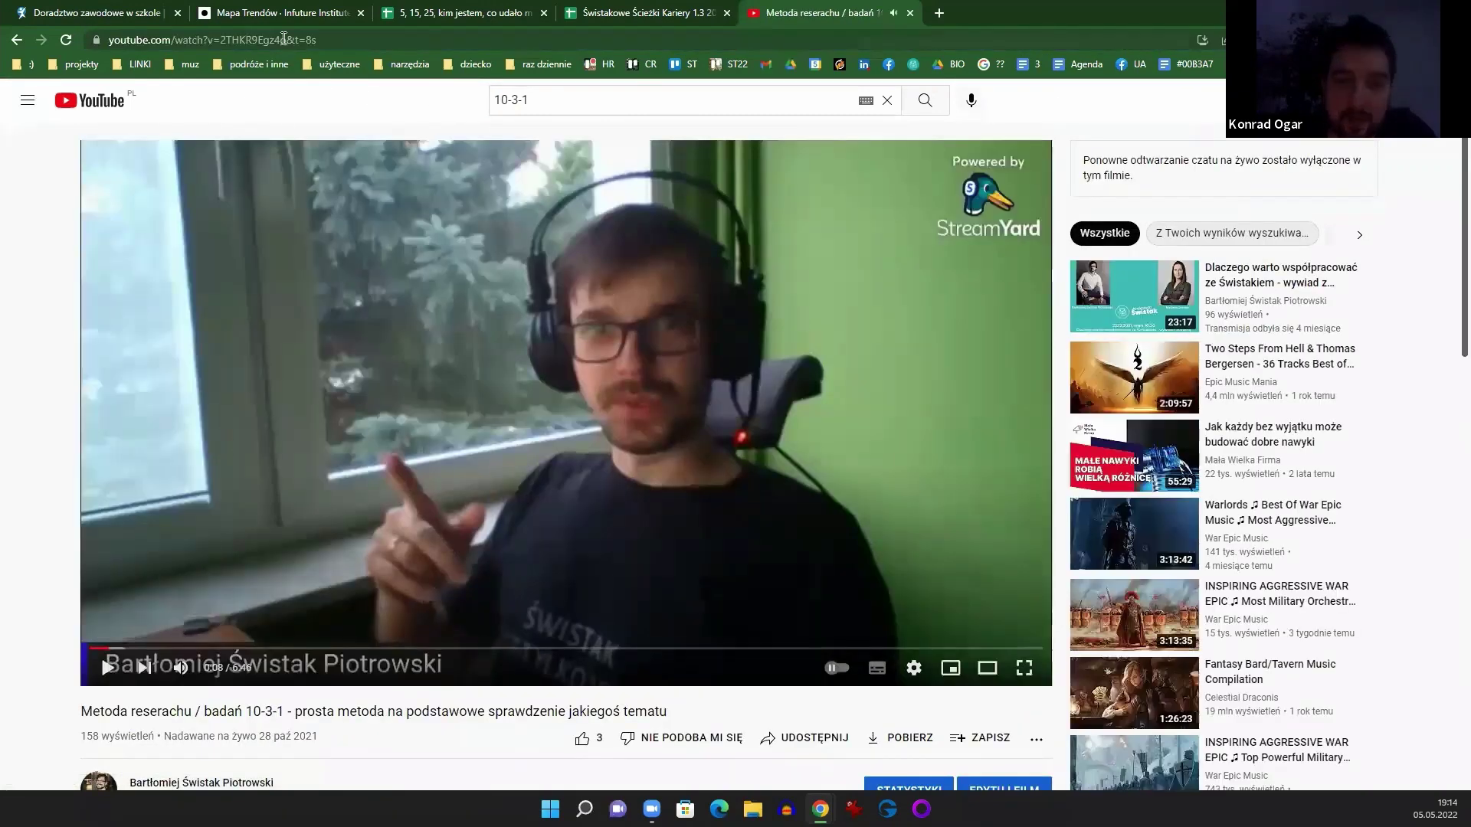
{"action": "left_click", "coordinate": [290, 39]}
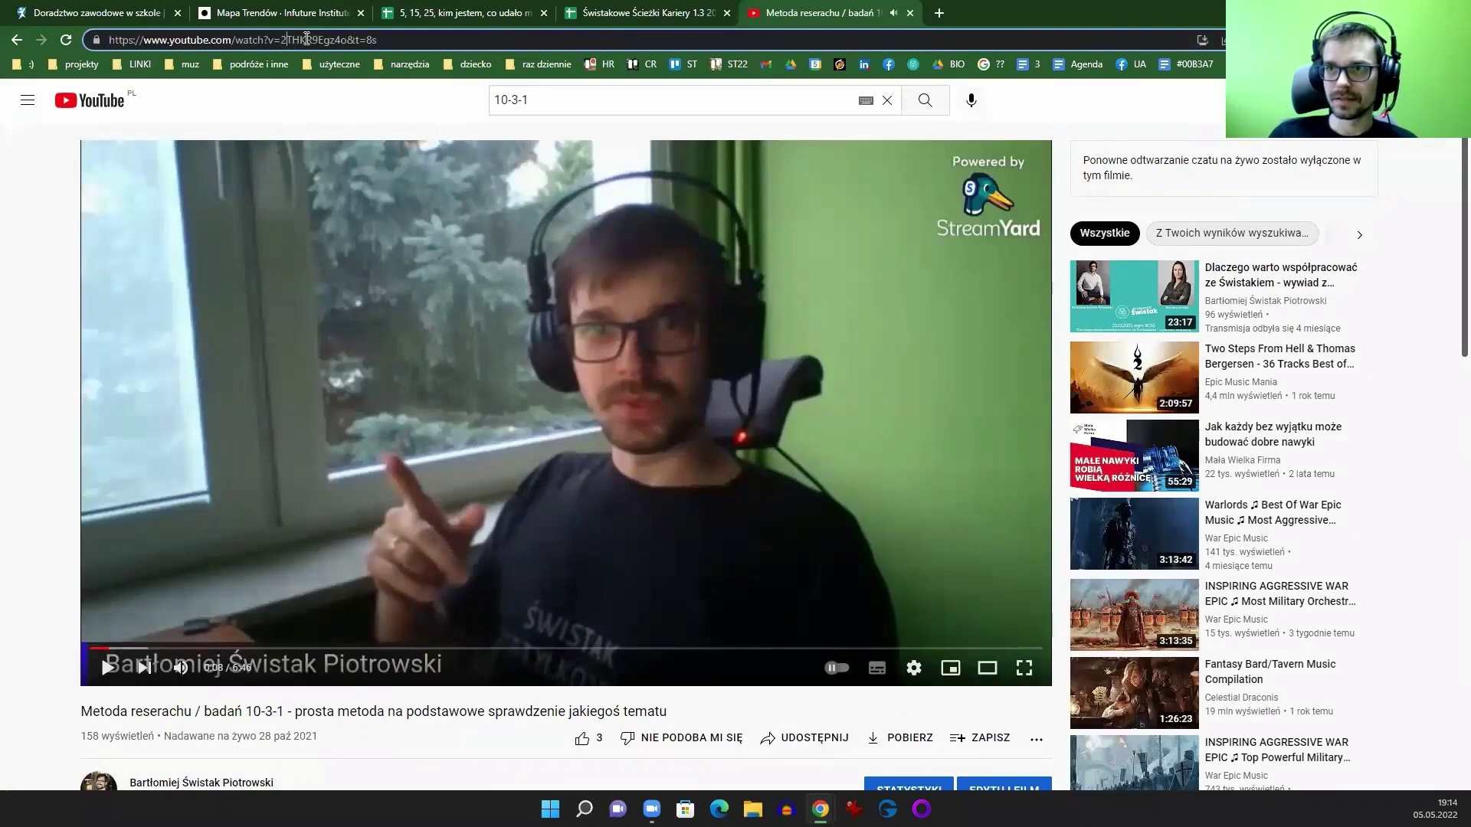
{"action": "left_click", "coordinate": [334, 40]}
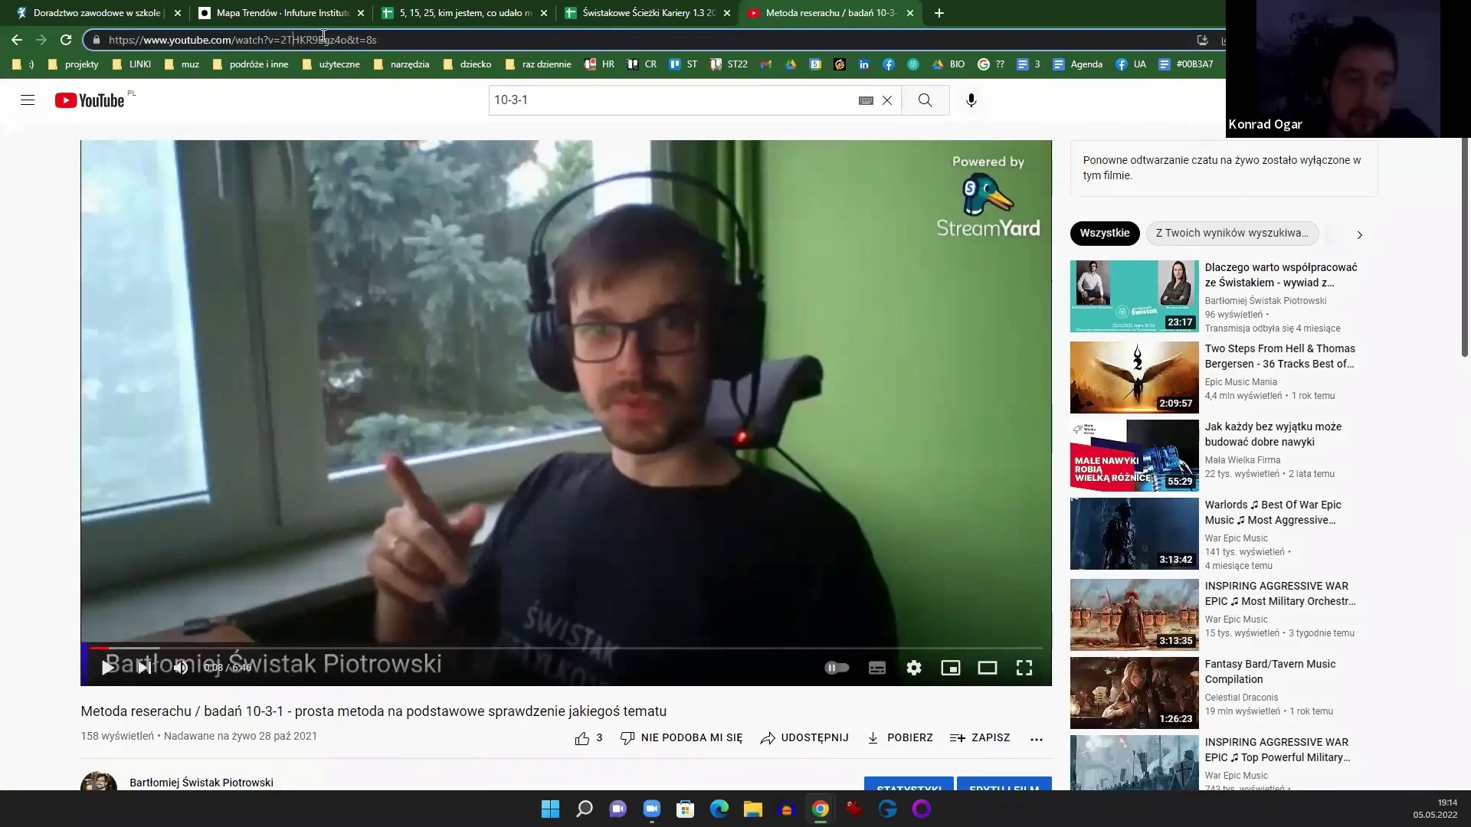
{"action": "key", "text": "Return"}
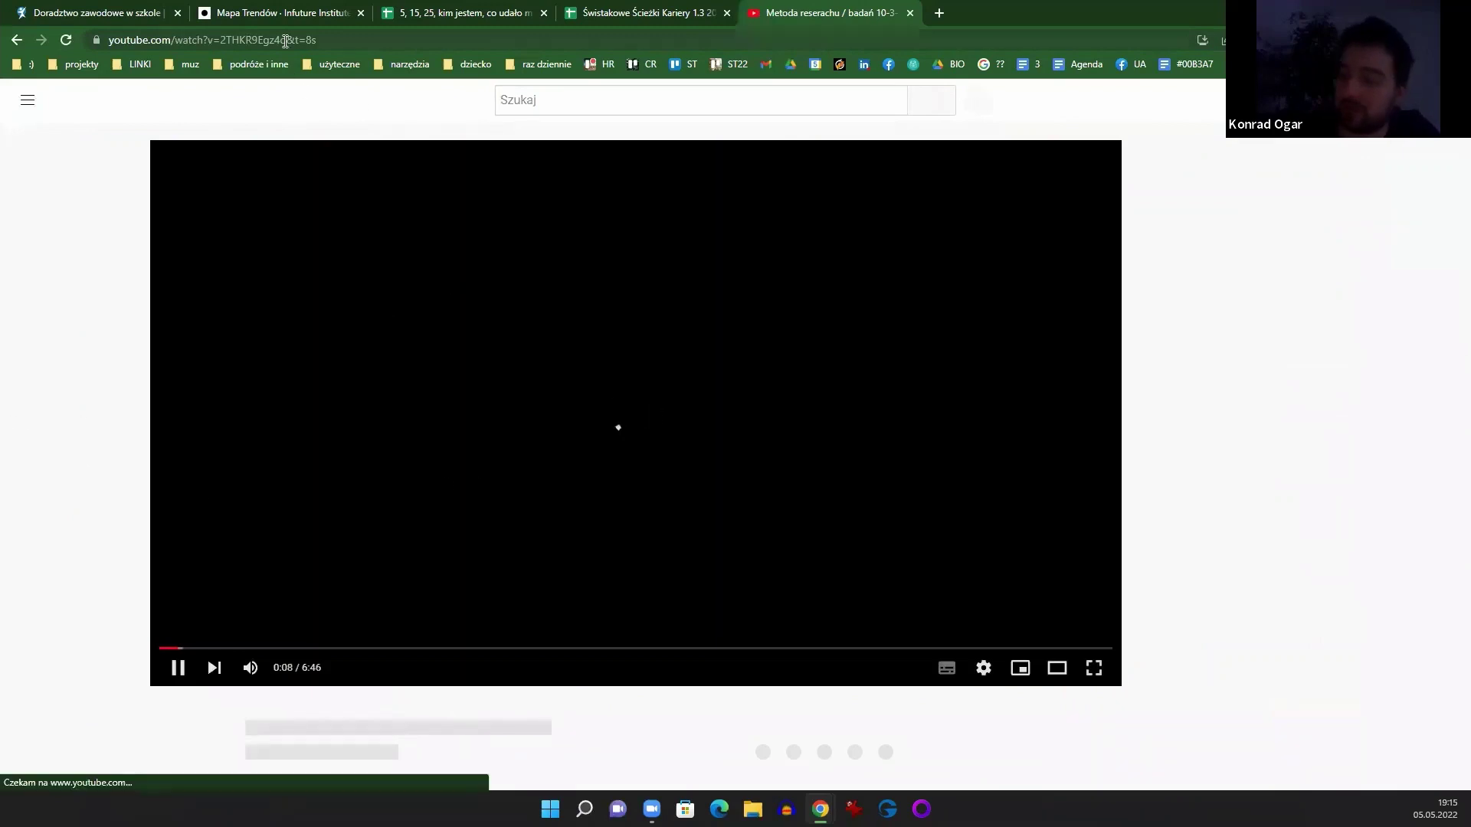
{"action": "left_click", "coordinate": [283, 49]}
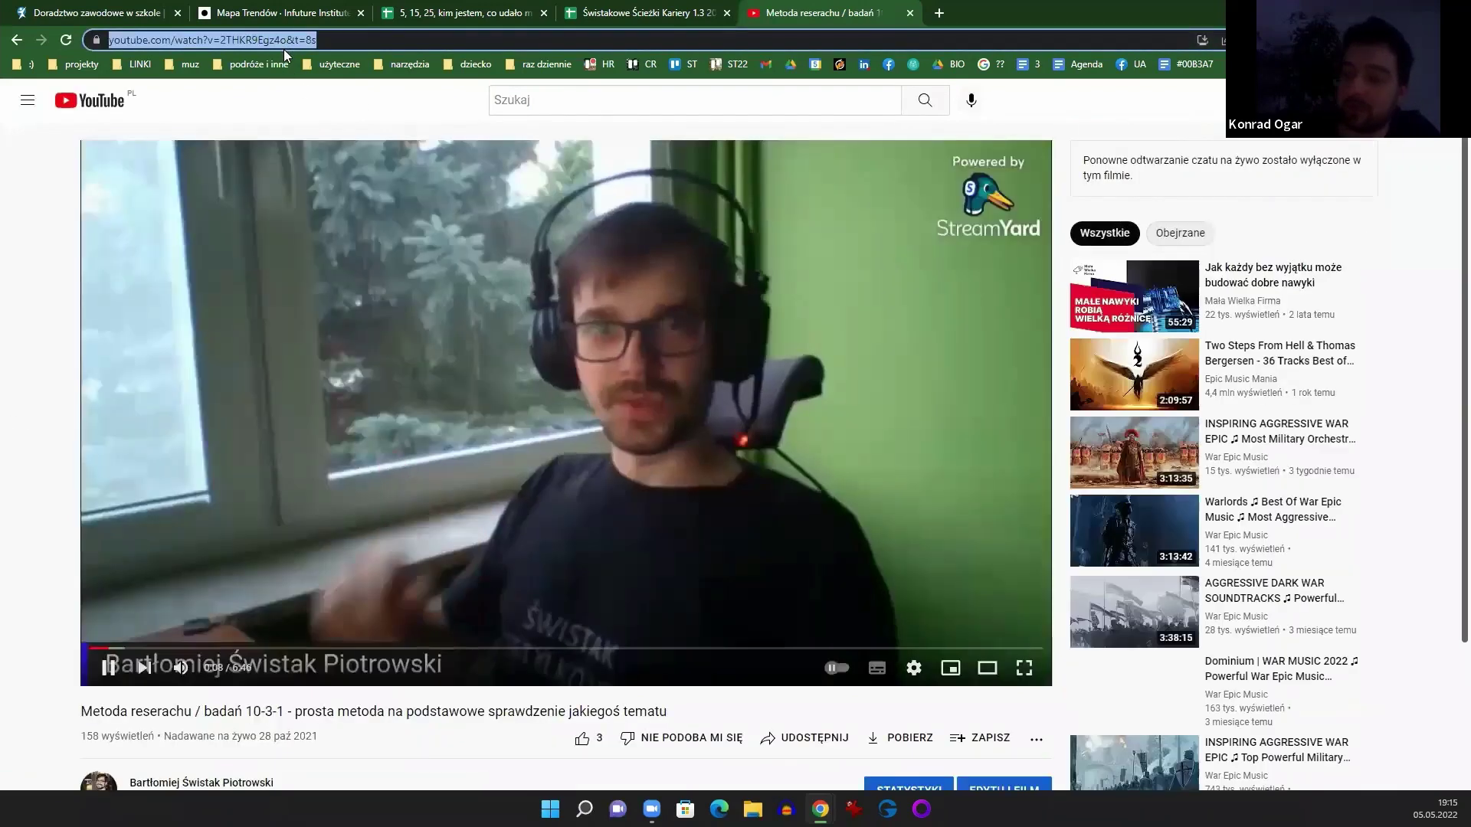
{"action": "left_click", "coordinate": [394, 382]}
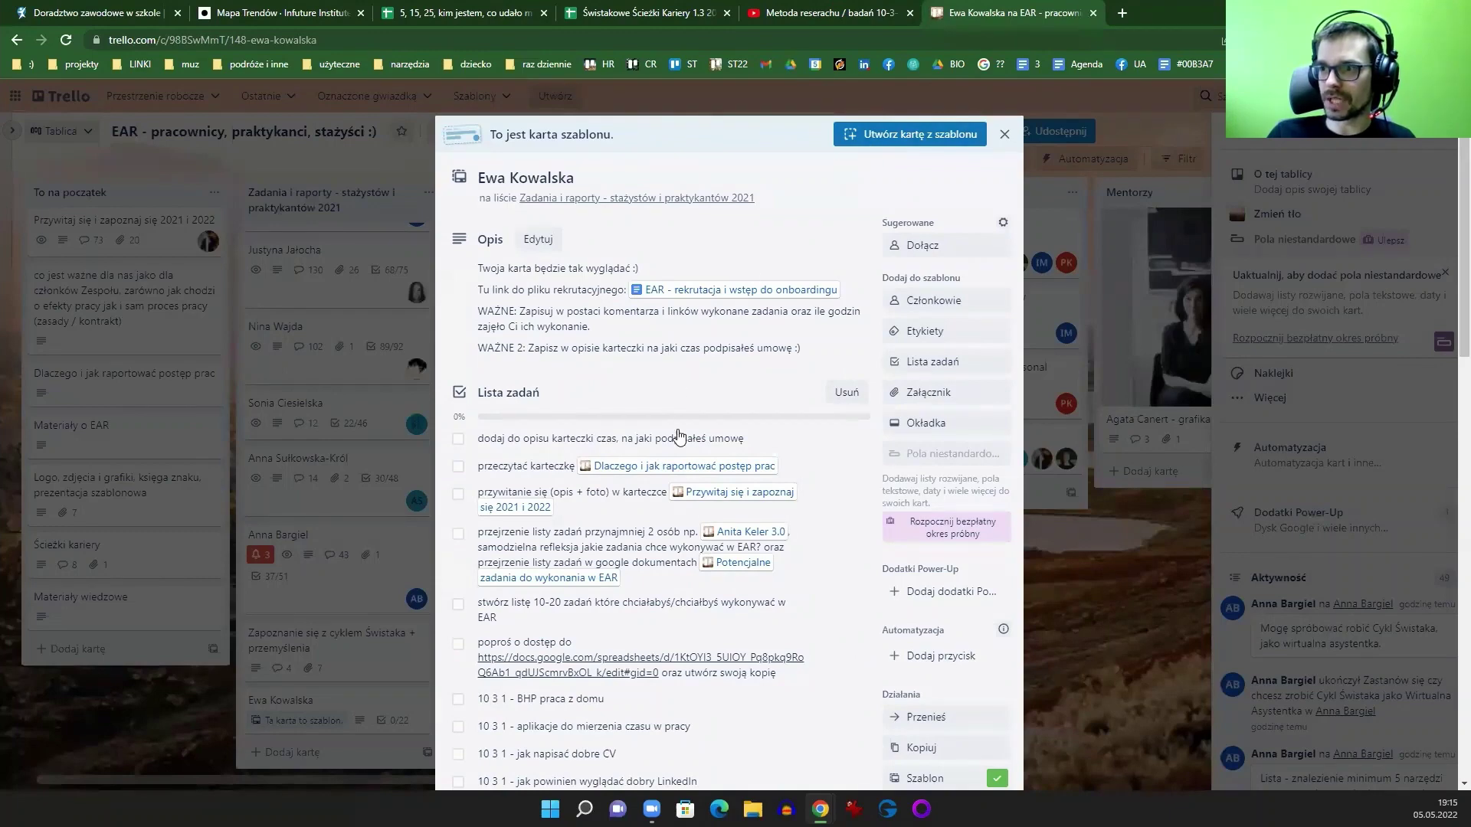
Step: Scroll through the card's Lista zadań checklist, then return to the 'Metoda reserachu' video
{"action": "scroll", "coordinate": [682, 440], "scroll_direction": "down", "scroll_amount": 5}
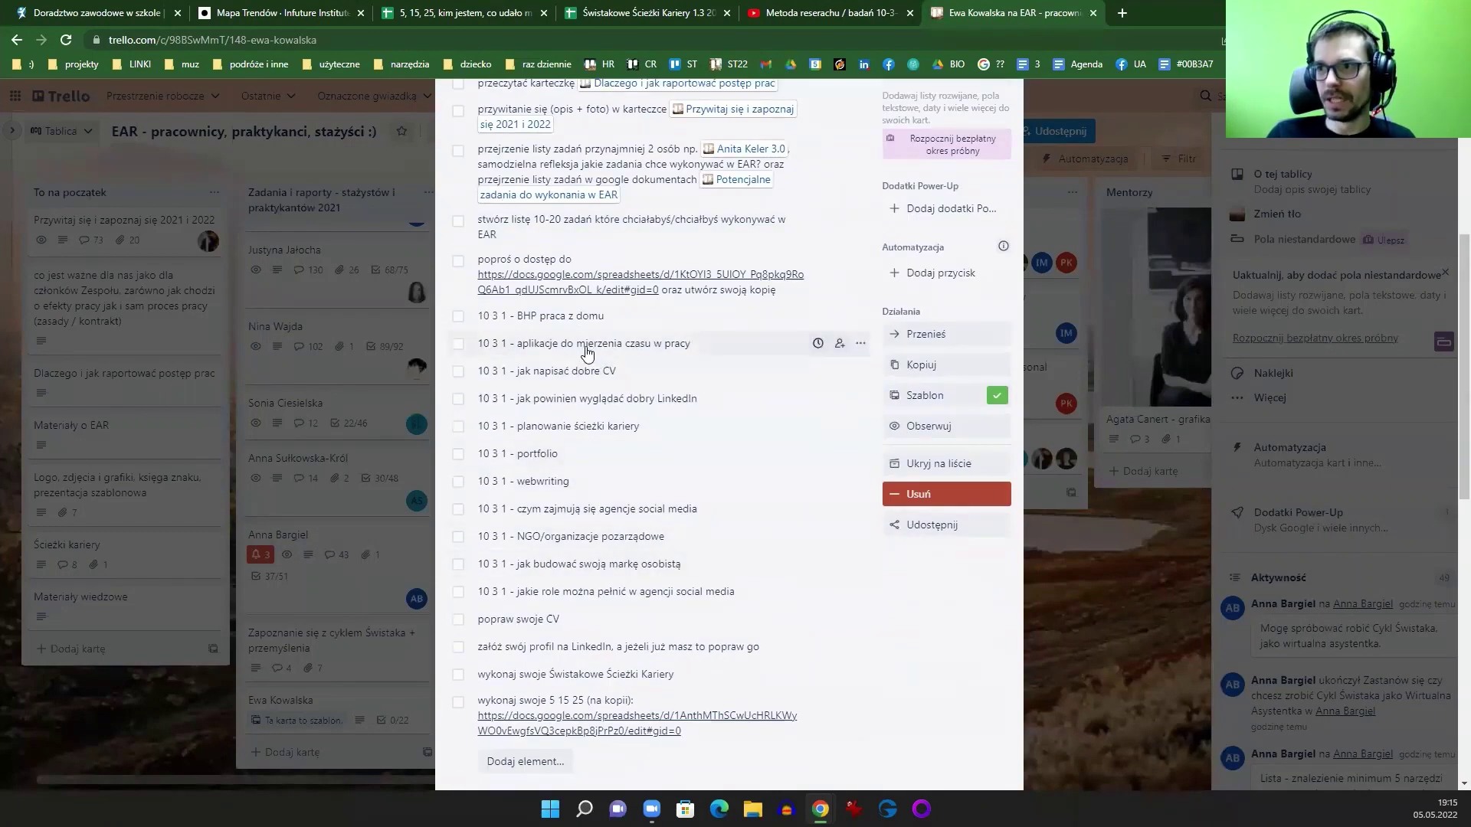
{"action": "scroll", "coordinate": [590, 354], "scroll_direction": "up", "scroll_amount": 2}
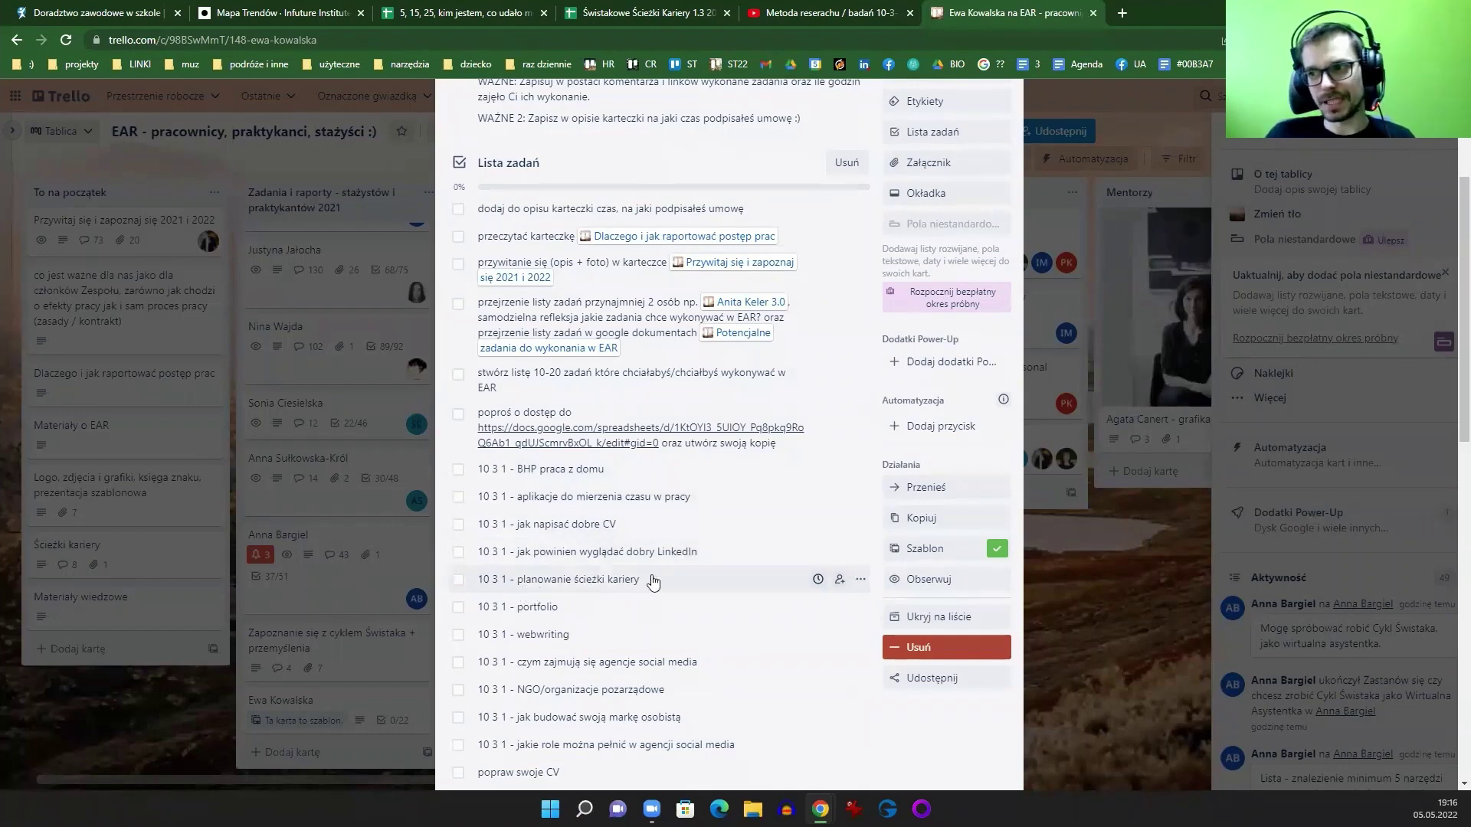
{"action": "scroll", "coordinate": [566, 555], "scroll_direction": "down", "scroll_amount": 1}
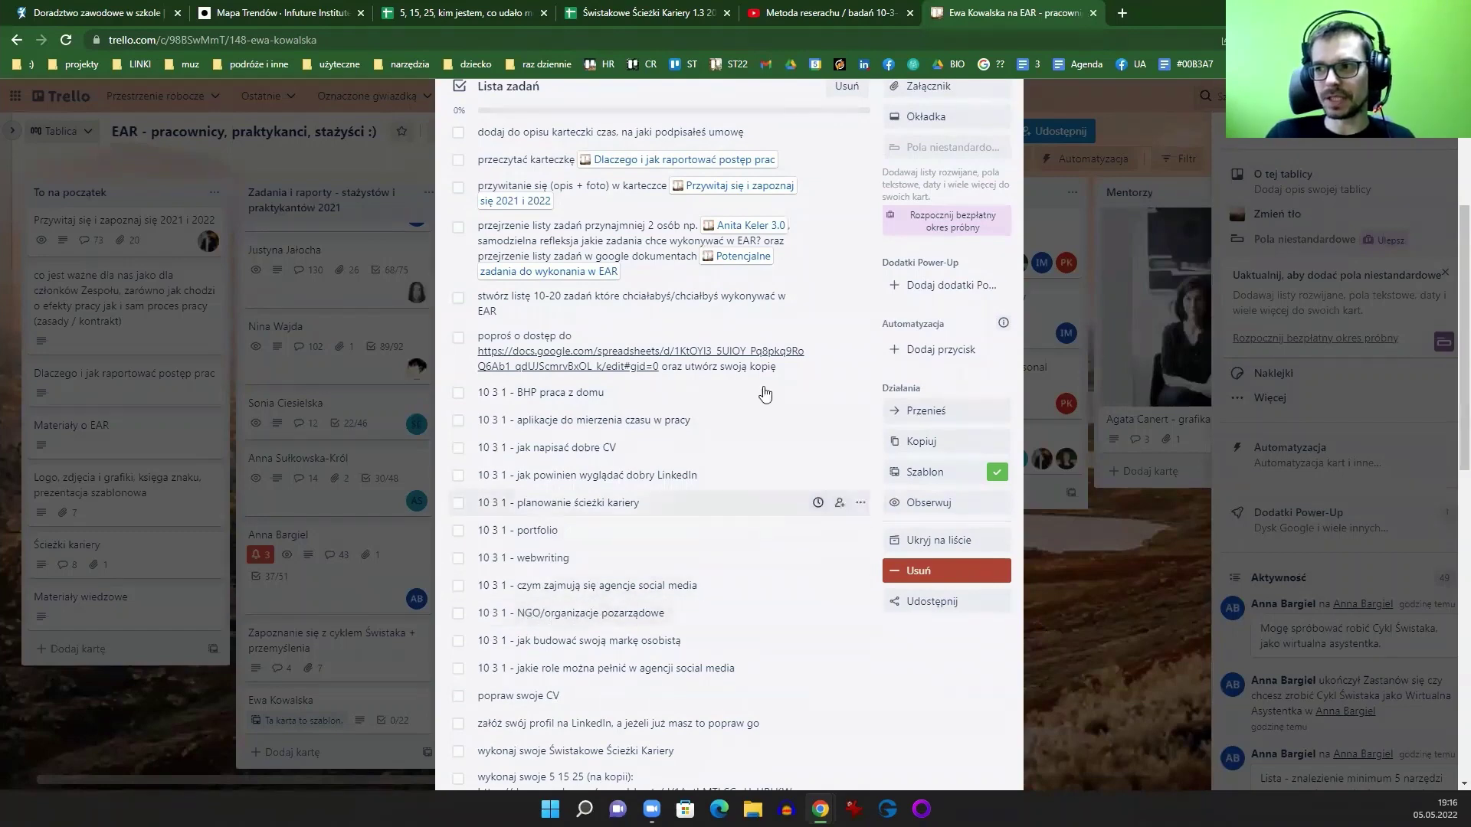
{"action": "left_click", "coordinate": [845, 17]}
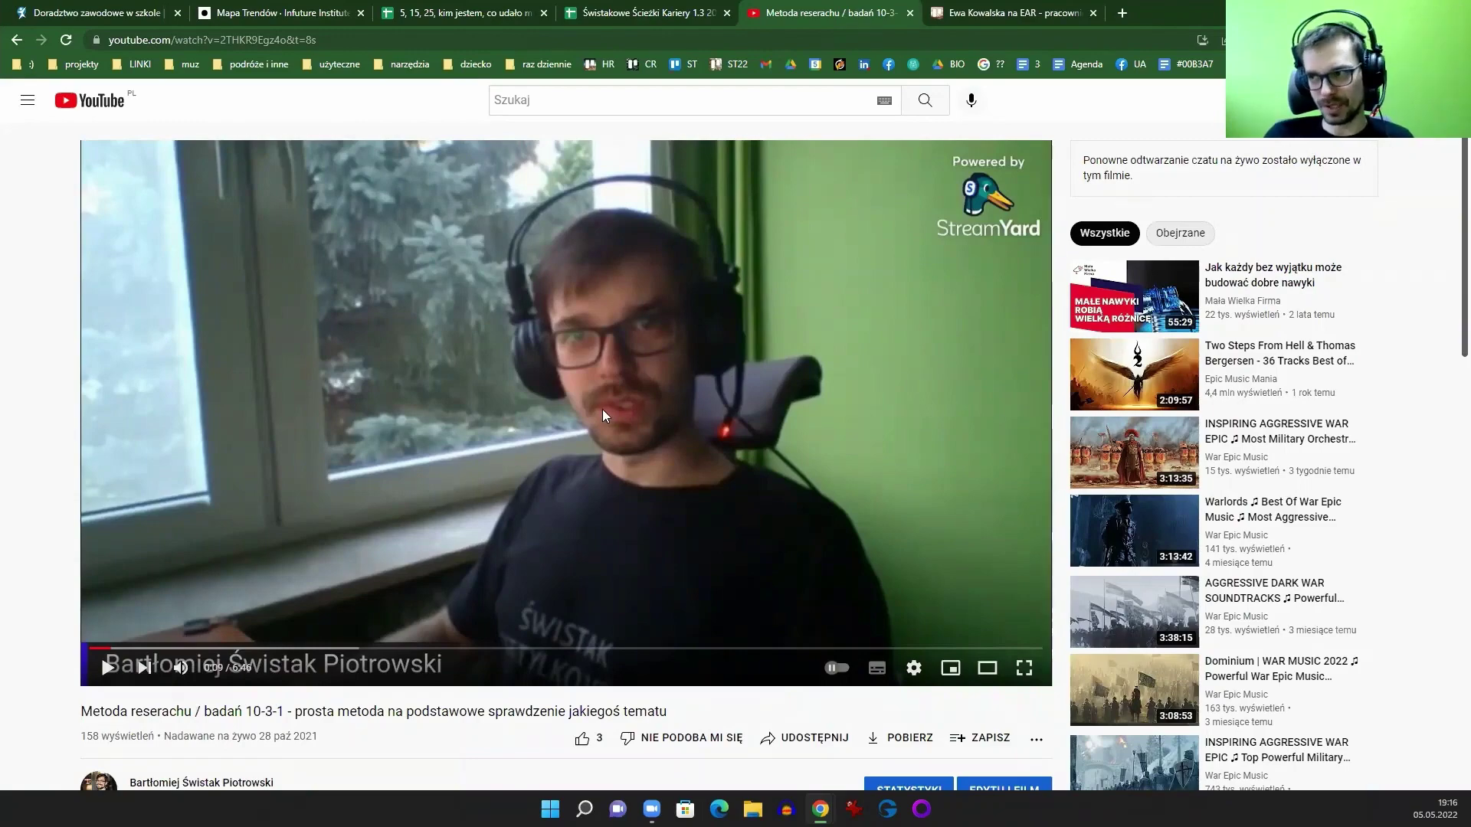
Step: Expand the video description and follow its link to the '10 3 1 Przykład' spreadsheet
{"action": "scroll", "coordinate": [600, 410], "scroll_direction": "down", "scroll_amount": 4}
{"action": "left_click", "coordinate": [188, 573]}
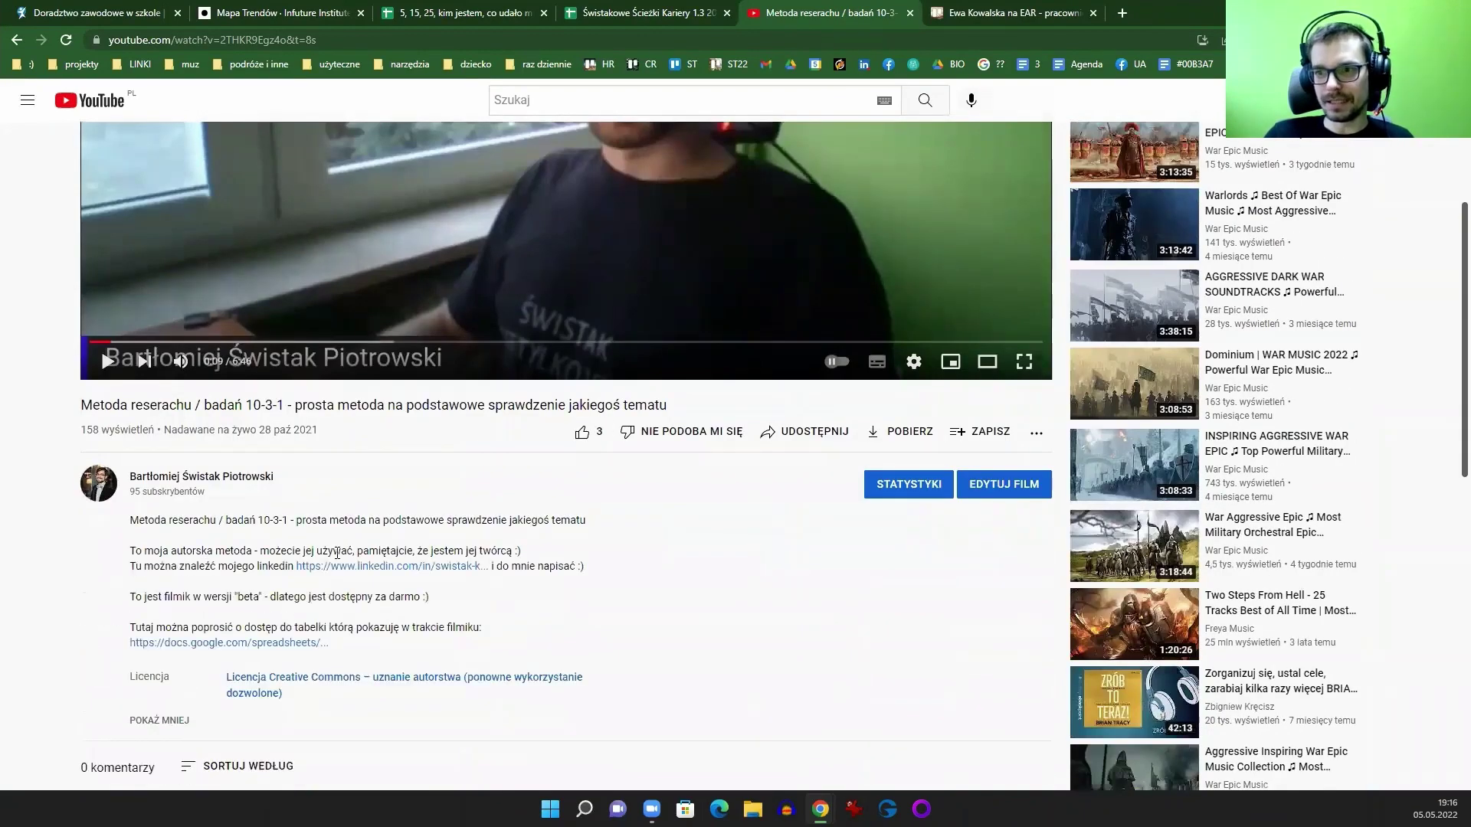
{"action": "left_click", "coordinate": [206, 643]}
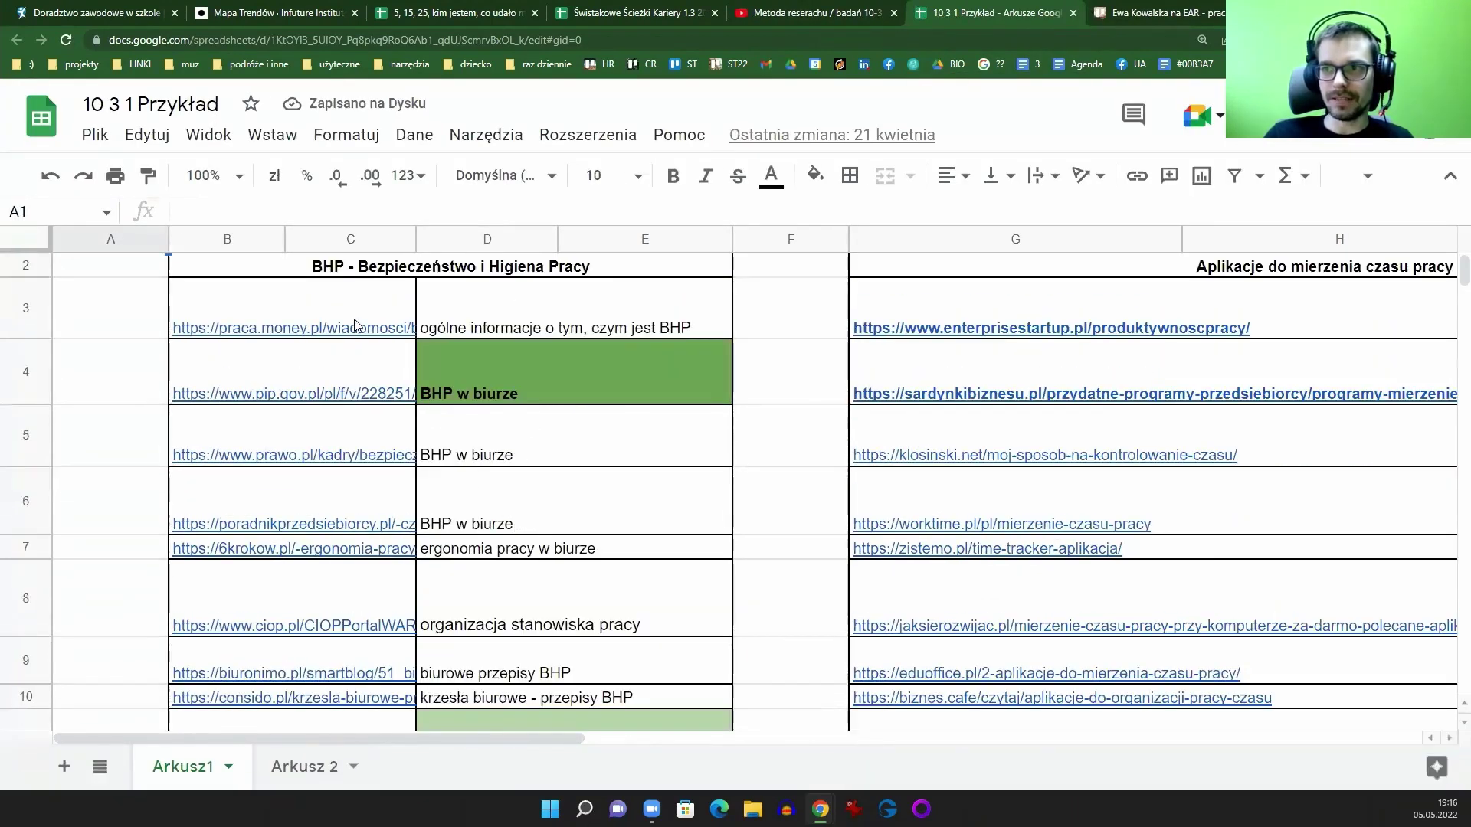
Step: Select the BHP links, the light-green rows D11:E12 and the BHP w biurze cell
{"action": "left_click", "coordinate": [291, 325]}
{"action": "scroll", "coordinate": [337, 498], "scroll_direction": "down", "scroll_amount": 3}
{"action": "left_click", "coordinate": [337, 529], "text": "shift"}
{"action": "scroll", "coordinate": [596, 459], "scroll_direction": "up", "scroll_amount": 5}
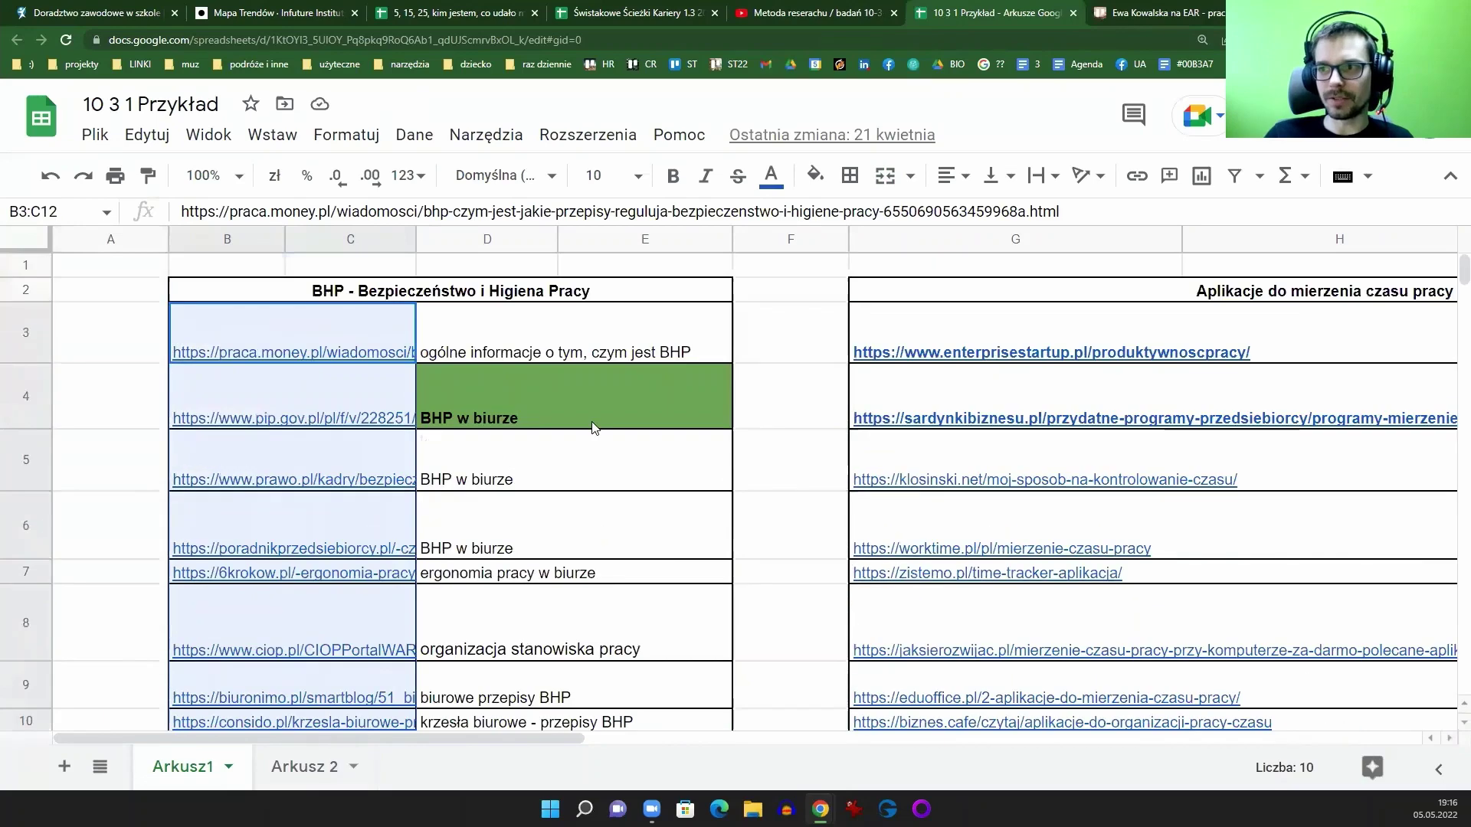
{"action": "scroll", "coordinate": [536, 460], "scroll_direction": "down", "scroll_amount": 5}
{"action": "left_click", "coordinate": [537, 360]}
{"action": "left_click", "coordinate": [536, 414], "text": "shift"}
{"action": "scroll", "coordinate": [538, 492], "scroll_direction": "up", "scroll_amount": 4}
{"action": "scroll", "coordinate": [539, 493], "scroll_direction": "up", "scroll_amount": 3}
{"action": "left_click", "coordinate": [540, 347]}
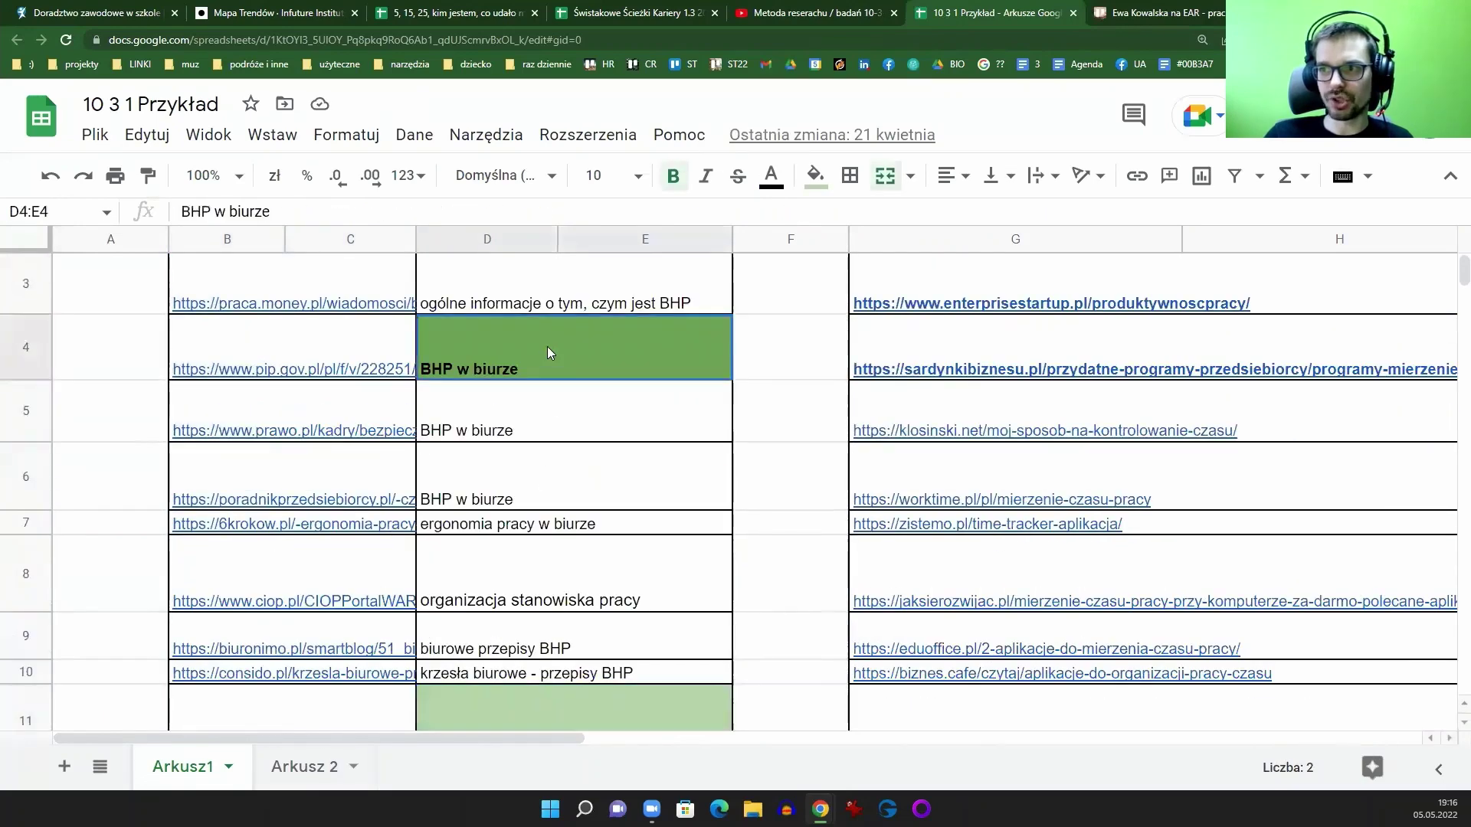
Step: Review the notes on workplace building requirements and time-tracking apps
{"action": "scroll", "coordinate": [541, 460], "scroll_direction": "down", "scroll_amount": 3}
{"action": "left_click", "coordinate": [567, 590]}
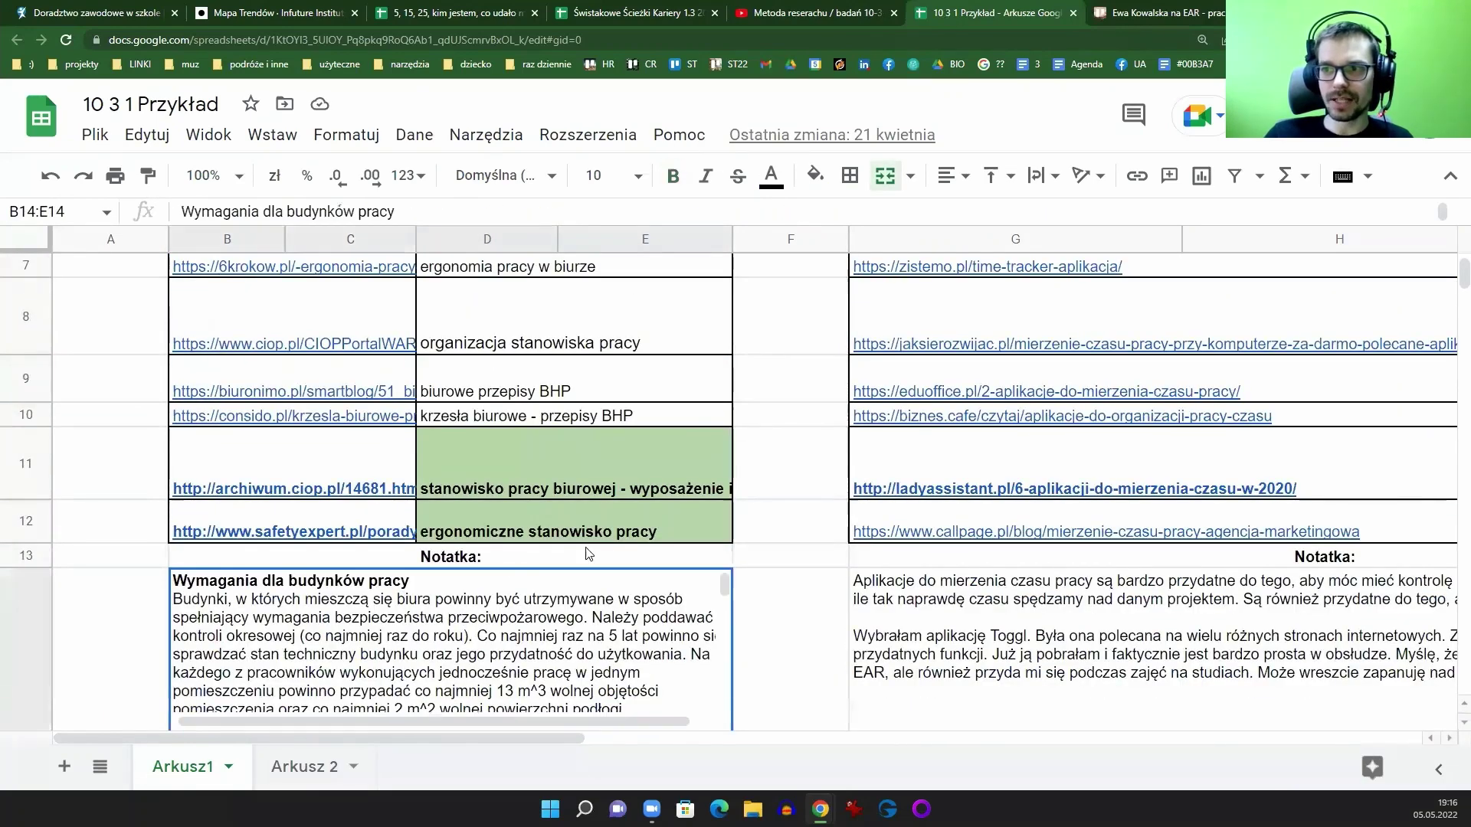
{"action": "scroll", "coordinate": [567, 536], "scroll_direction": "down", "scroll_amount": 3}
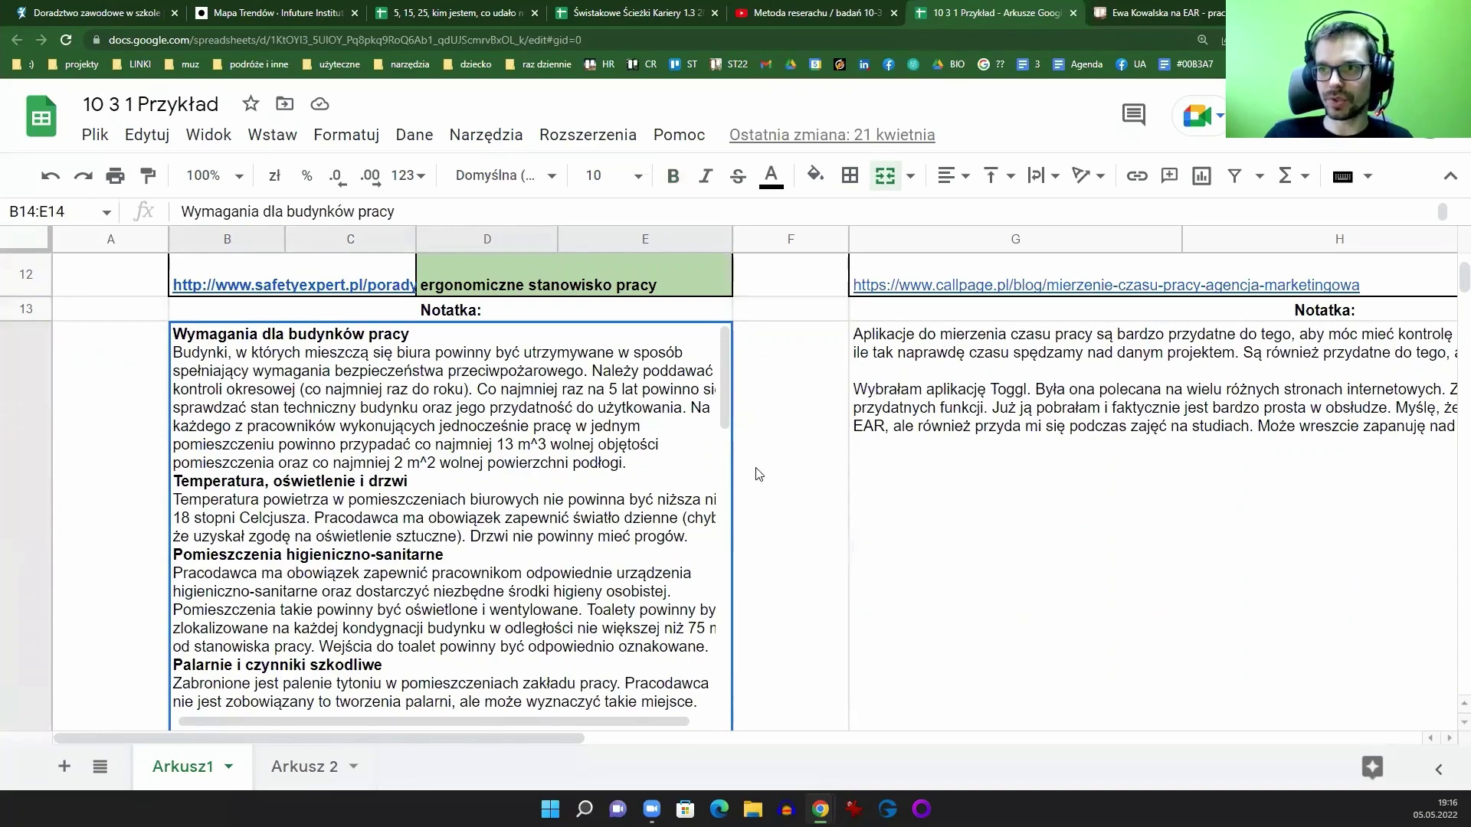
{"action": "scroll", "coordinate": [758, 471], "scroll_direction": "down", "scroll_amount": 3}
{"action": "scroll", "coordinate": [764, 472], "scroll_direction": "up", "scroll_amount": 4}
{"action": "left_click", "coordinate": [899, 469]}
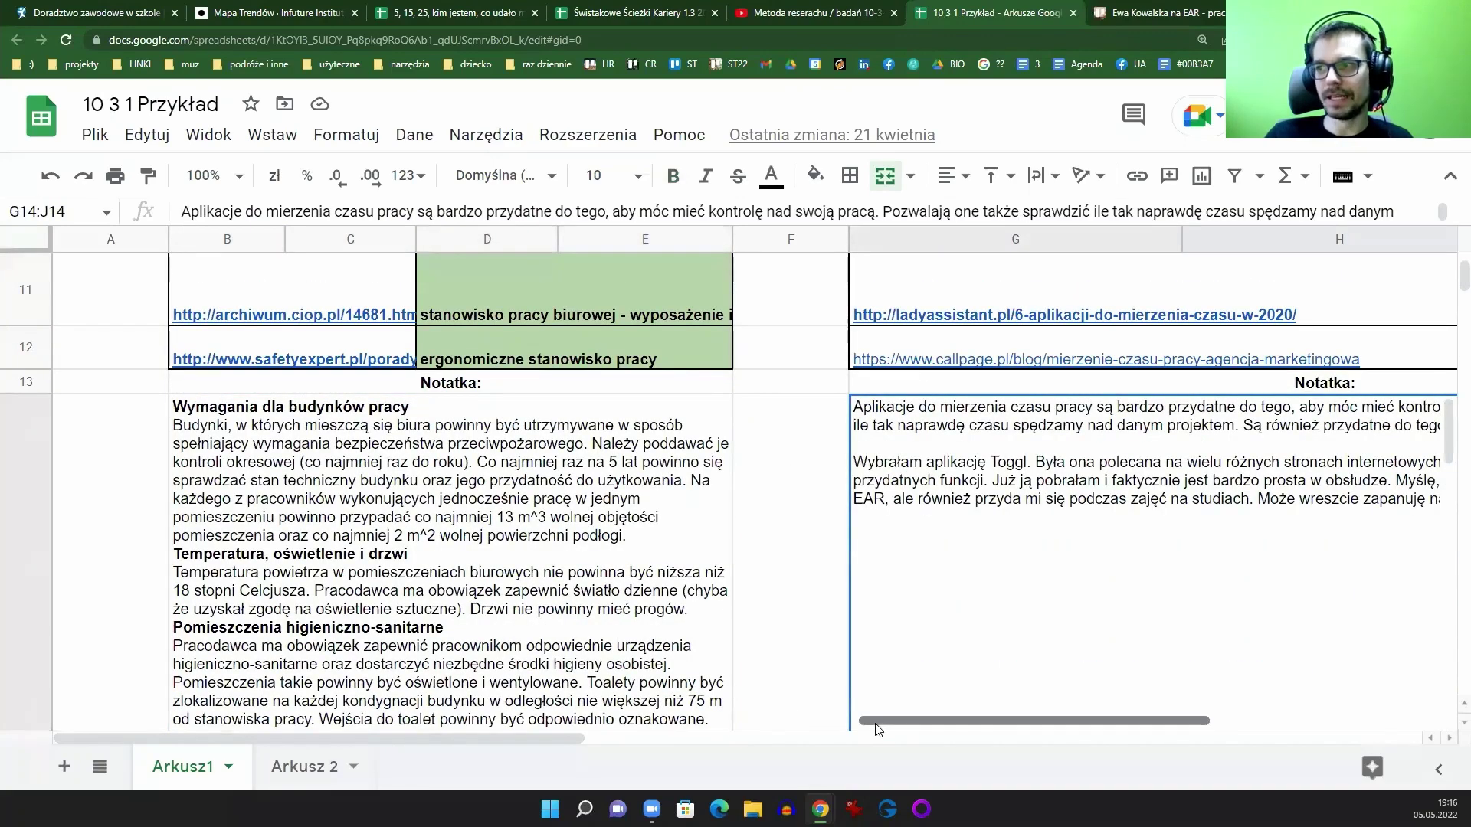
{"action": "left_click_drag", "start_coordinate": [877, 721], "coordinate": [1000, 721]}
{"action": "left_click", "coordinate": [785, 483]}
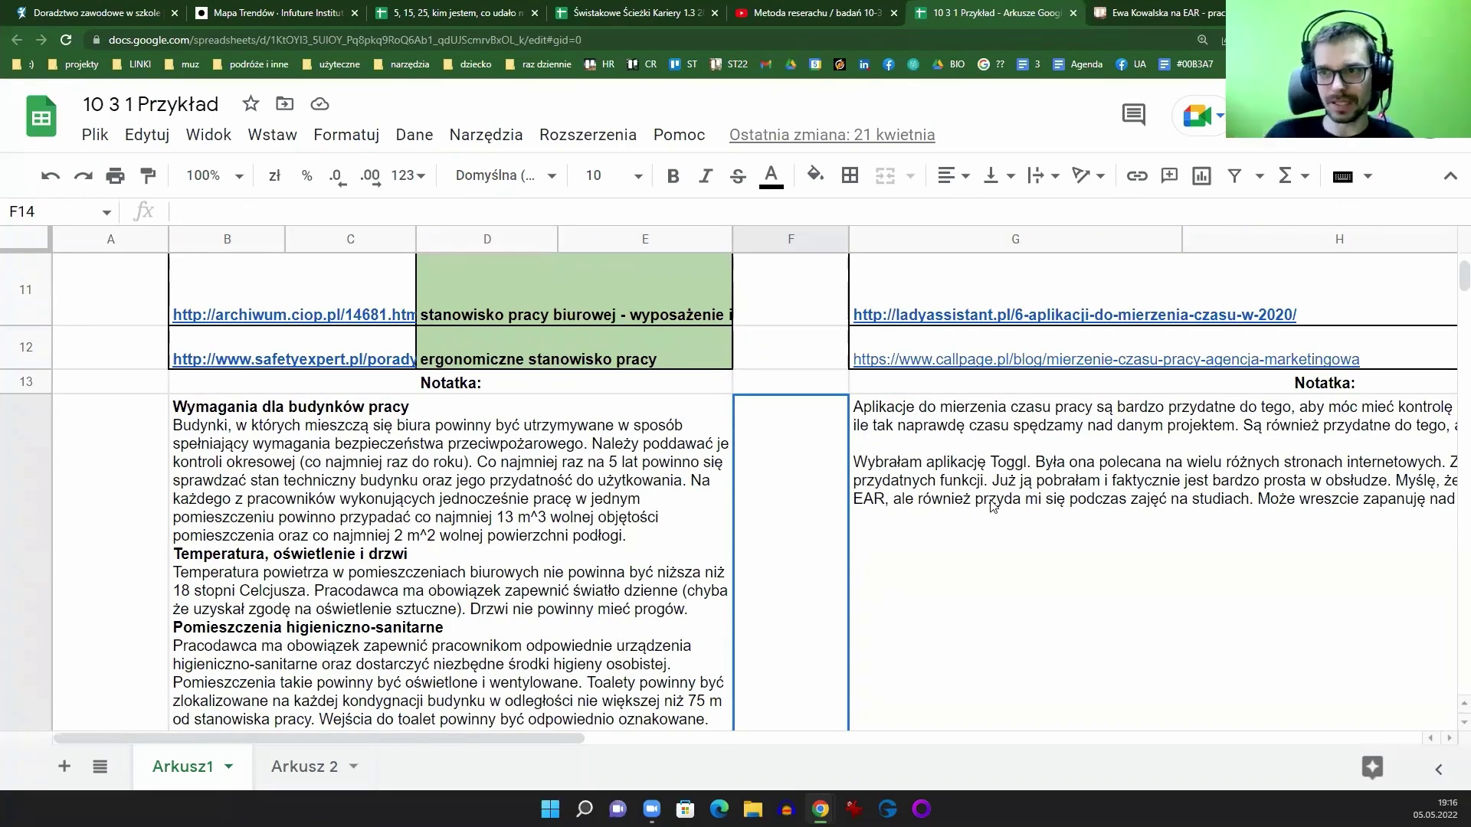
{"action": "scroll", "coordinate": [992, 506], "scroll_direction": "up", "scroll_amount": 10}
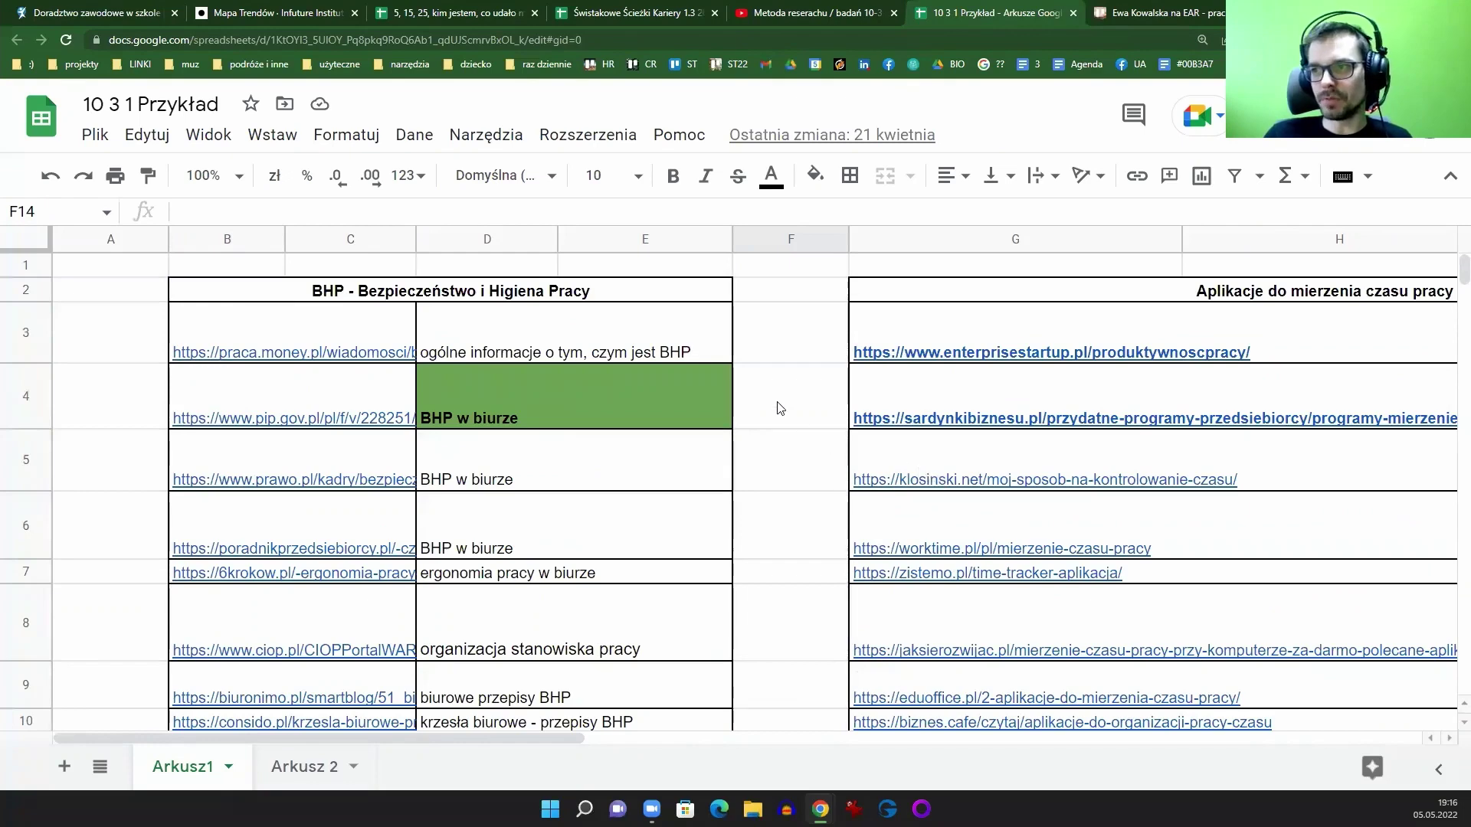
{"action": "scroll", "coordinate": [778, 439], "scroll_direction": "down", "scroll_amount": 3}
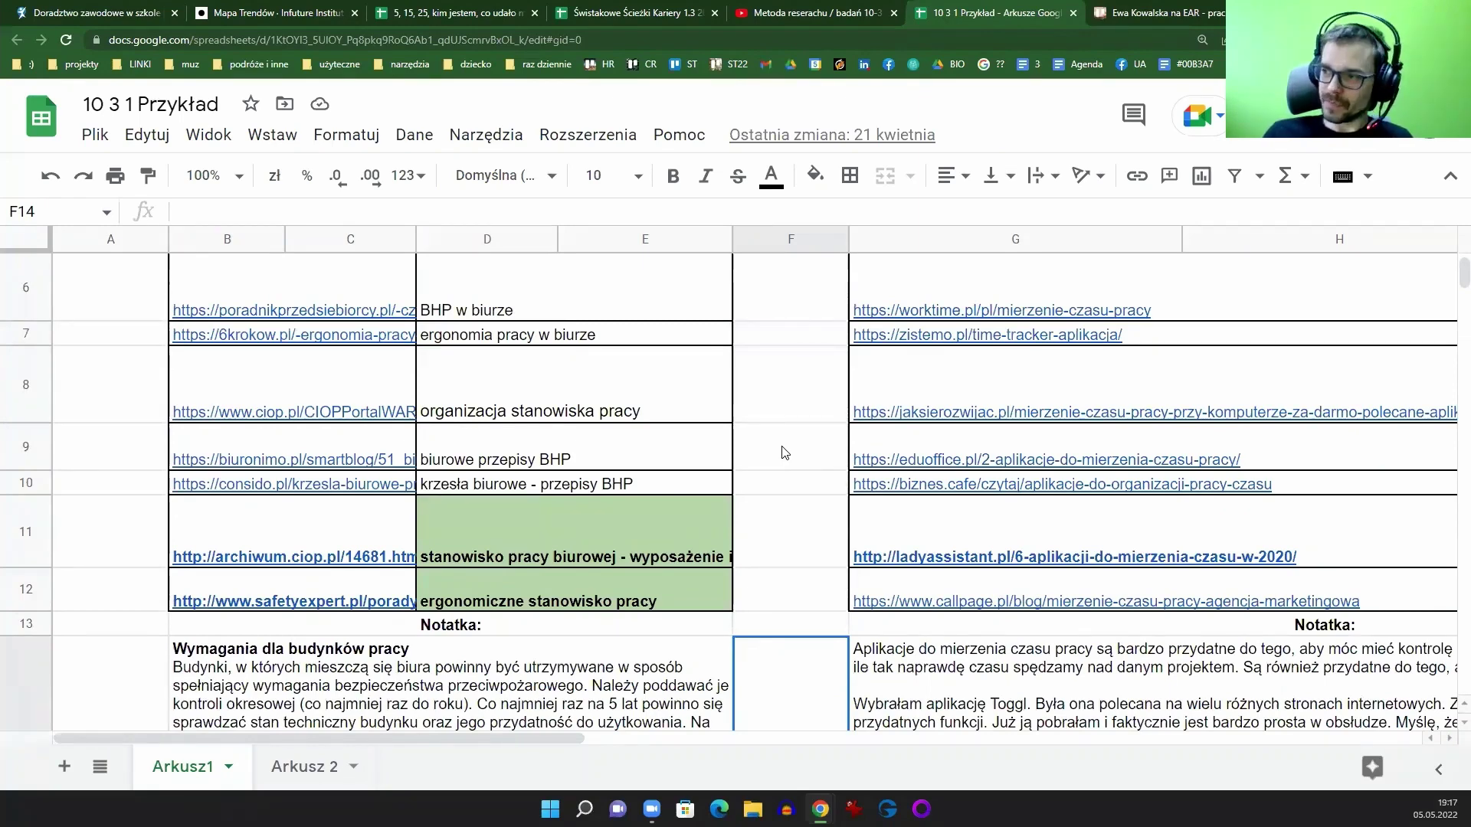
Step: Switch through the spreadsheet tabs to the '5, 15, 25, kim jestem' sheet
{"action": "left_click", "coordinate": [641, 16]}
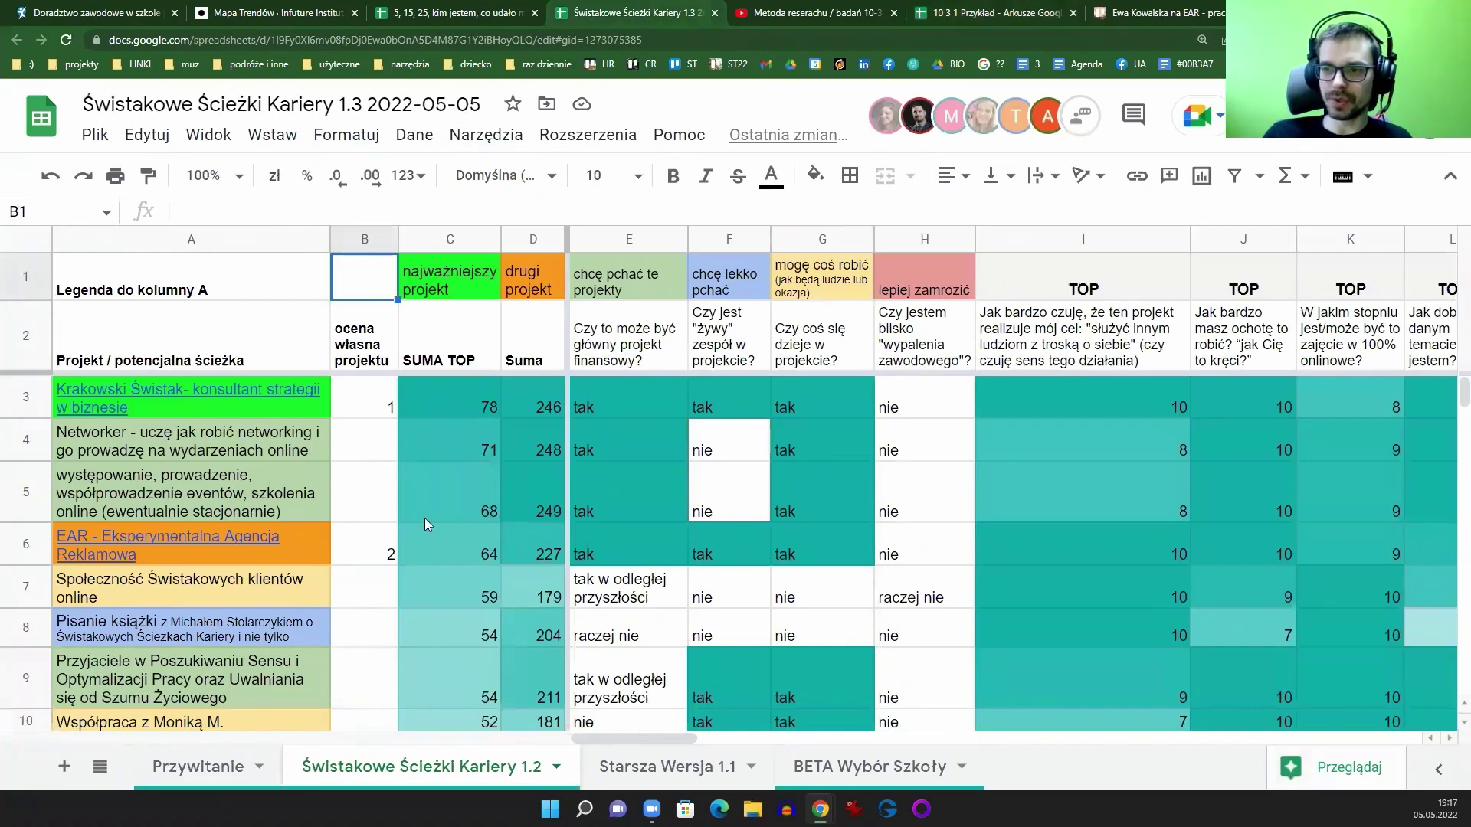
{"action": "left_click", "coordinate": [996, 13]}
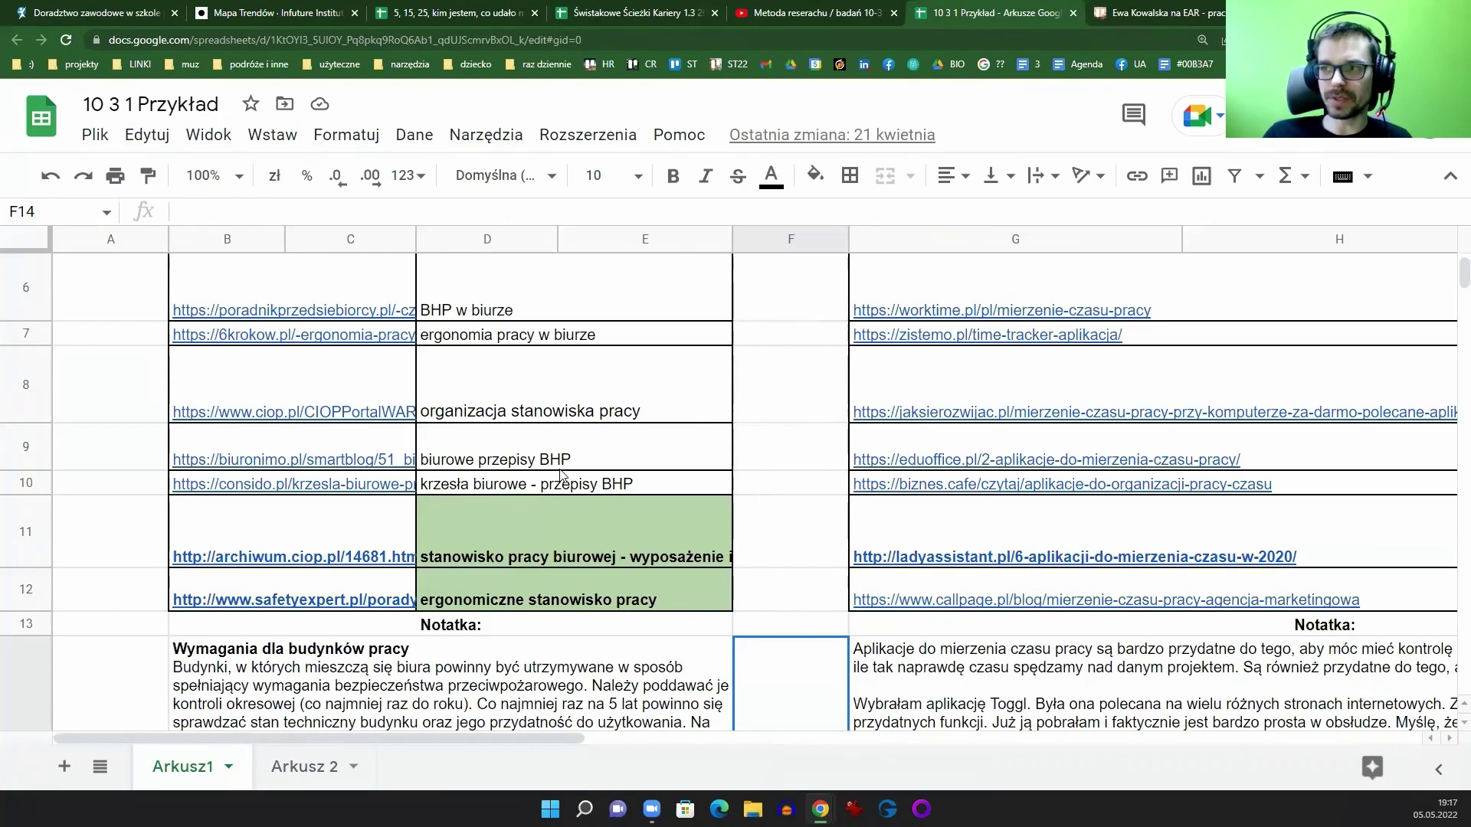
{"action": "left_click", "coordinate": [484, 13]}
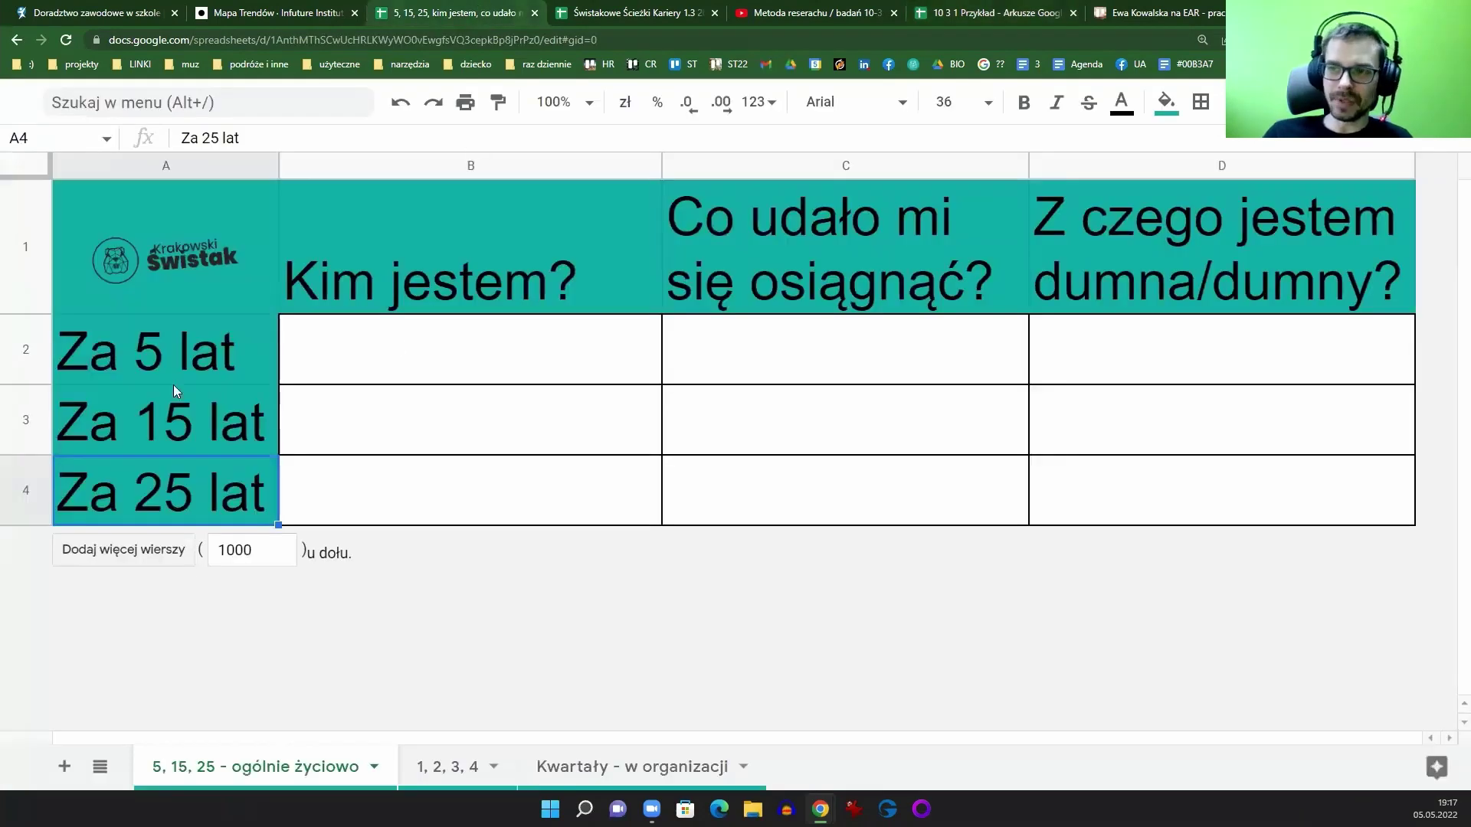
Step: Look over the Kim jestem cells B2–B5 on the '1, 2, 3, 4' sheet, then return to Trello
{"action": "left_click", "coordinate": [462, 372]}
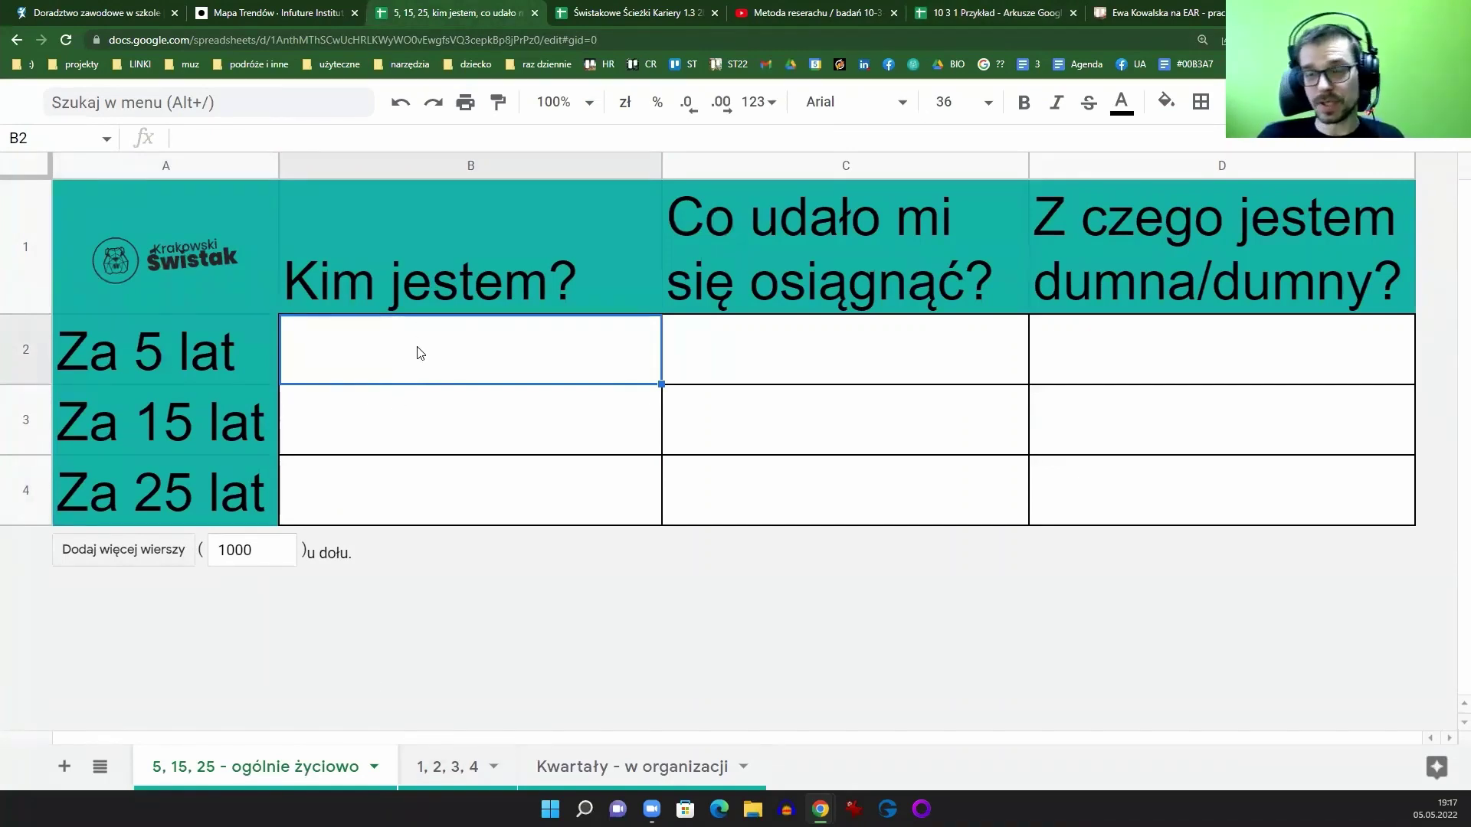
{"action": "left_click", "coordinate": [447, 767]}
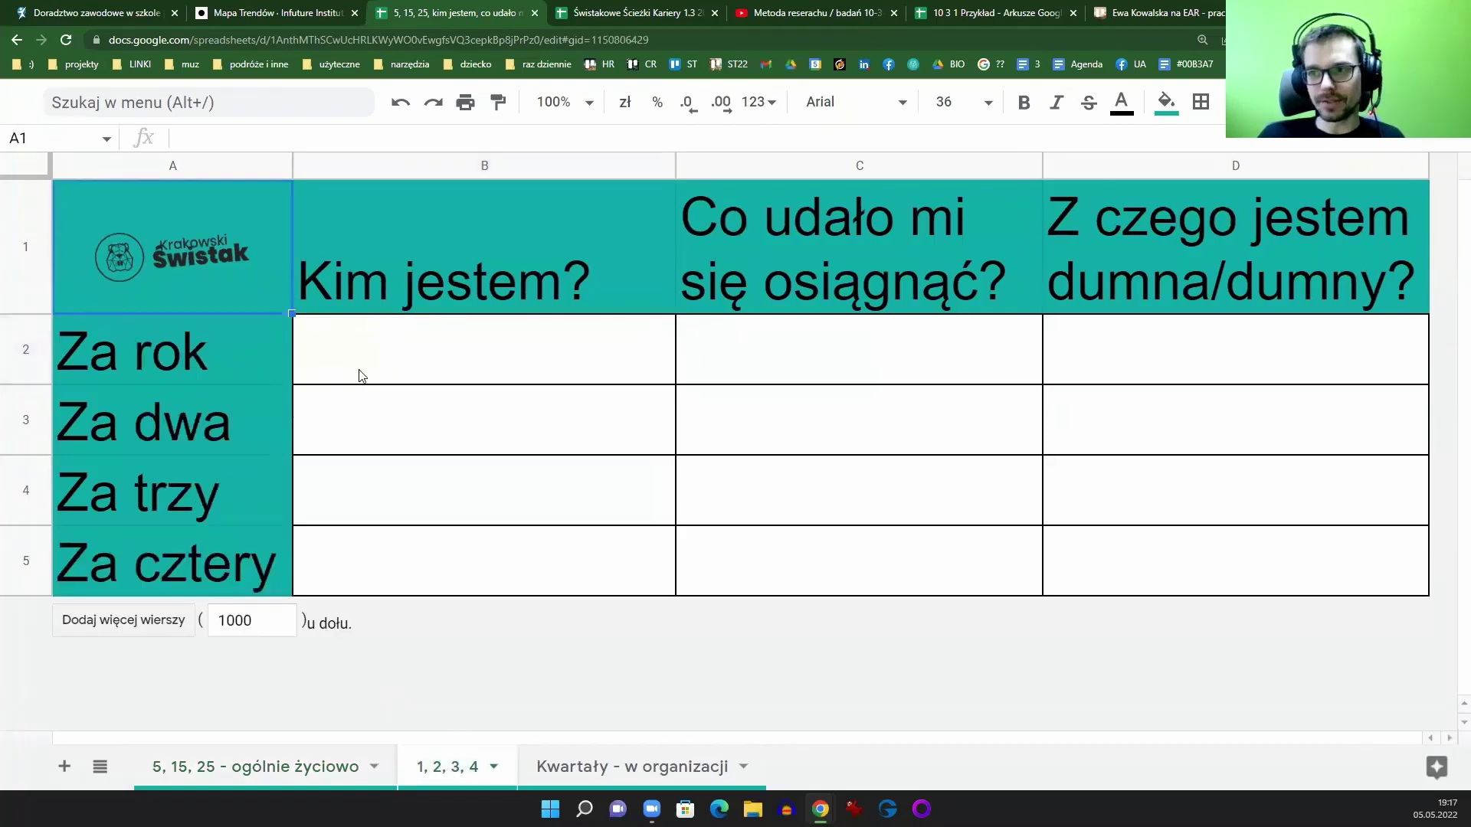
{"action": "left_click", "coordinate": [420, 373]}
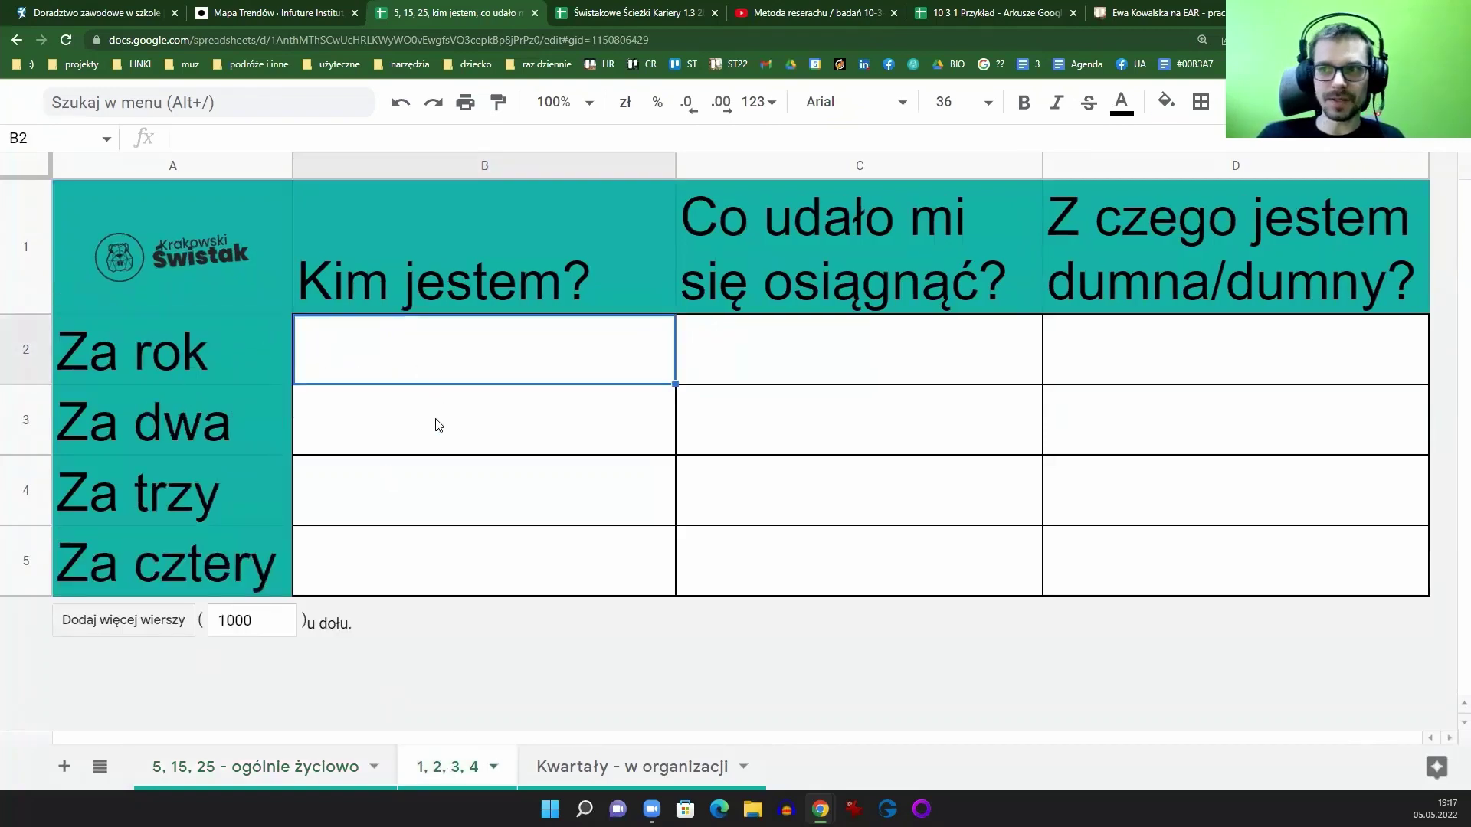
{"action": "left_click", "coordinate": [371, 423]}
{"action": "left_click", "coordinate": [379, 505]}
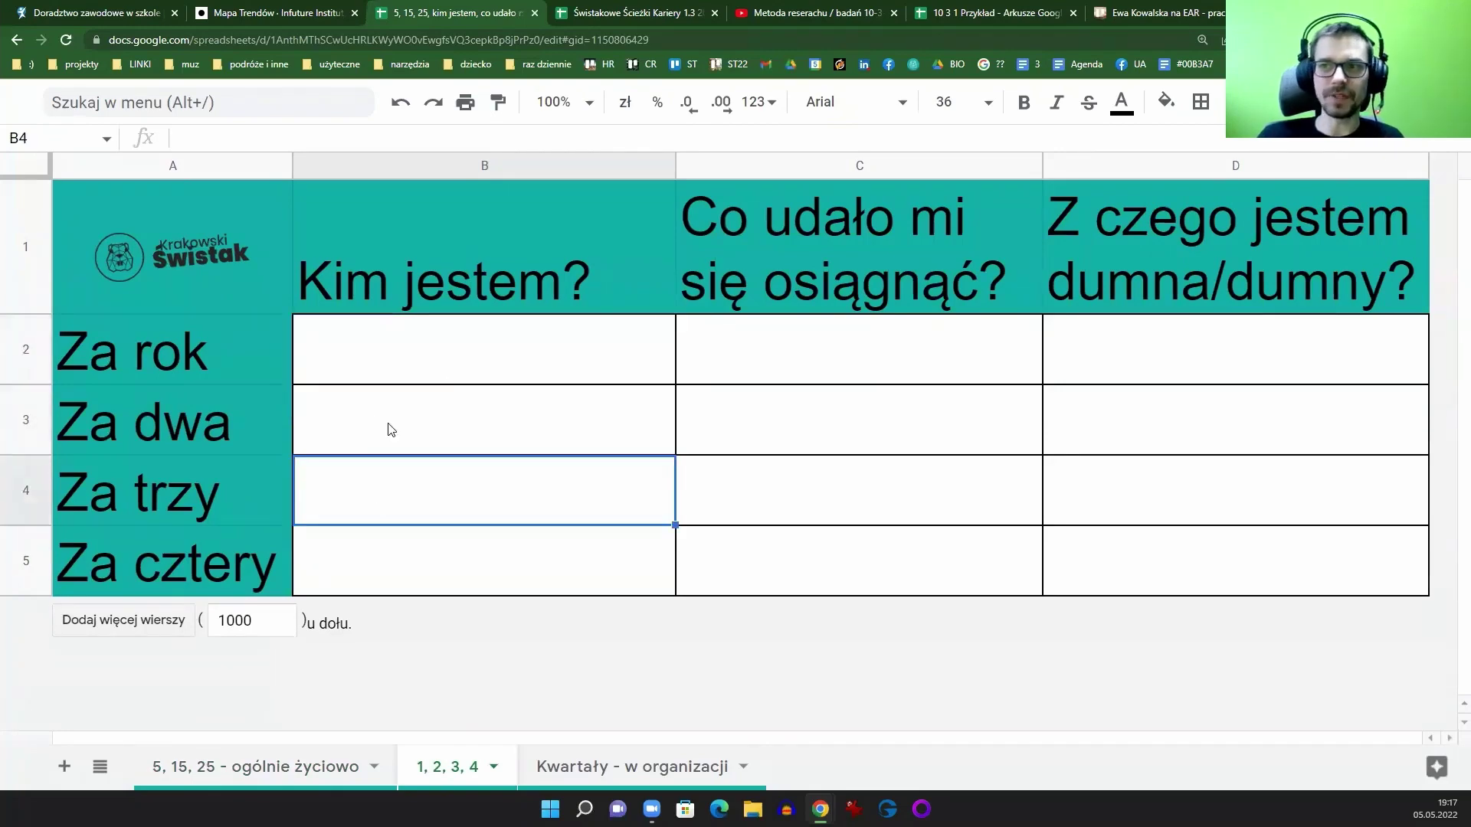
{"action": "left_click", "coordinate": [390, 431]}
{"action": "left_click", "coordinate": [387, 504]}
{"action": "left_click", "coordinate": [396, 563]}
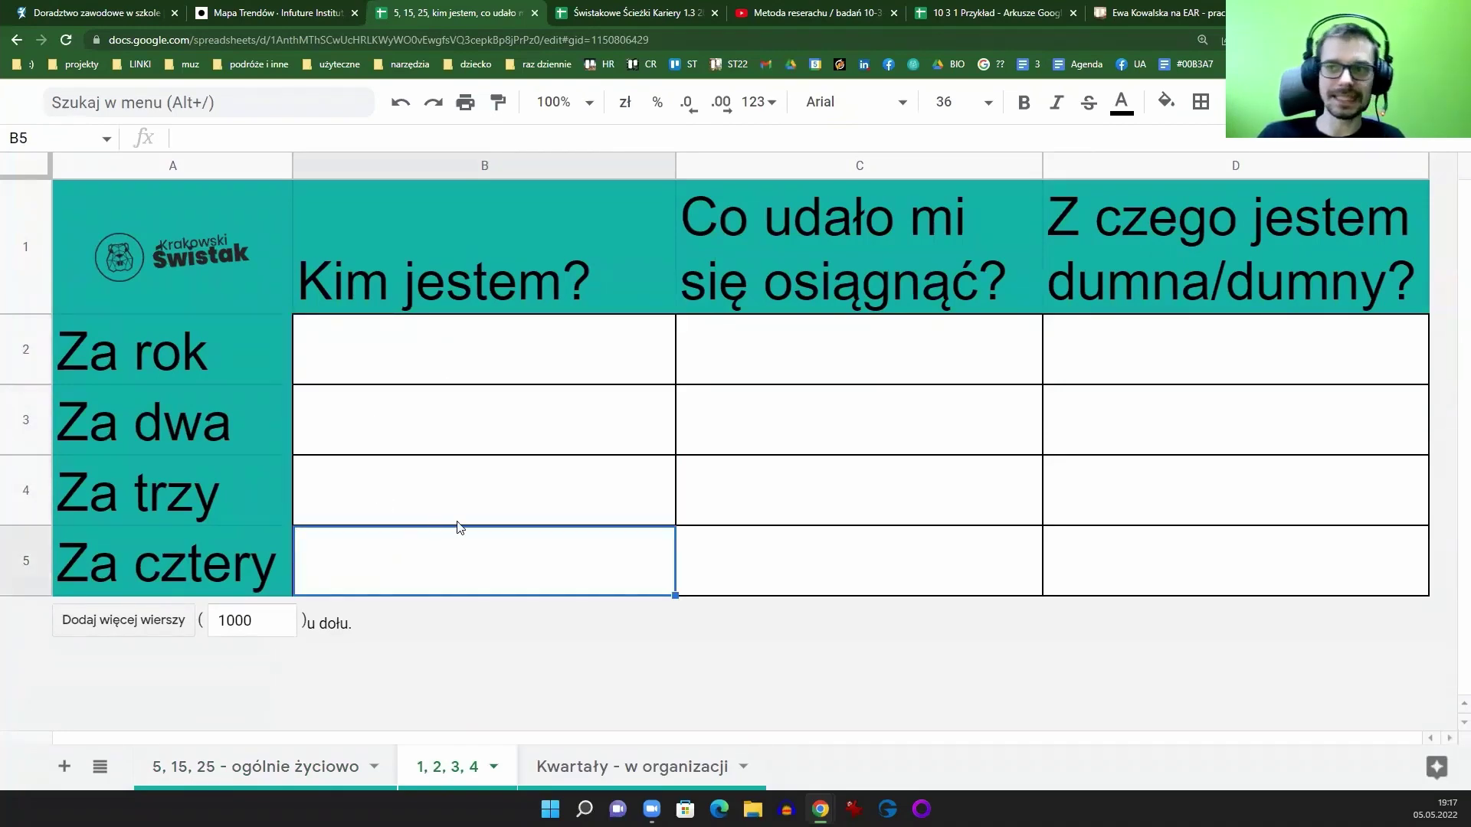
{"action": "left_click", "coordinate": [1009, 14]}
{"action": "left_click", "coordinate": [1139, 11]}
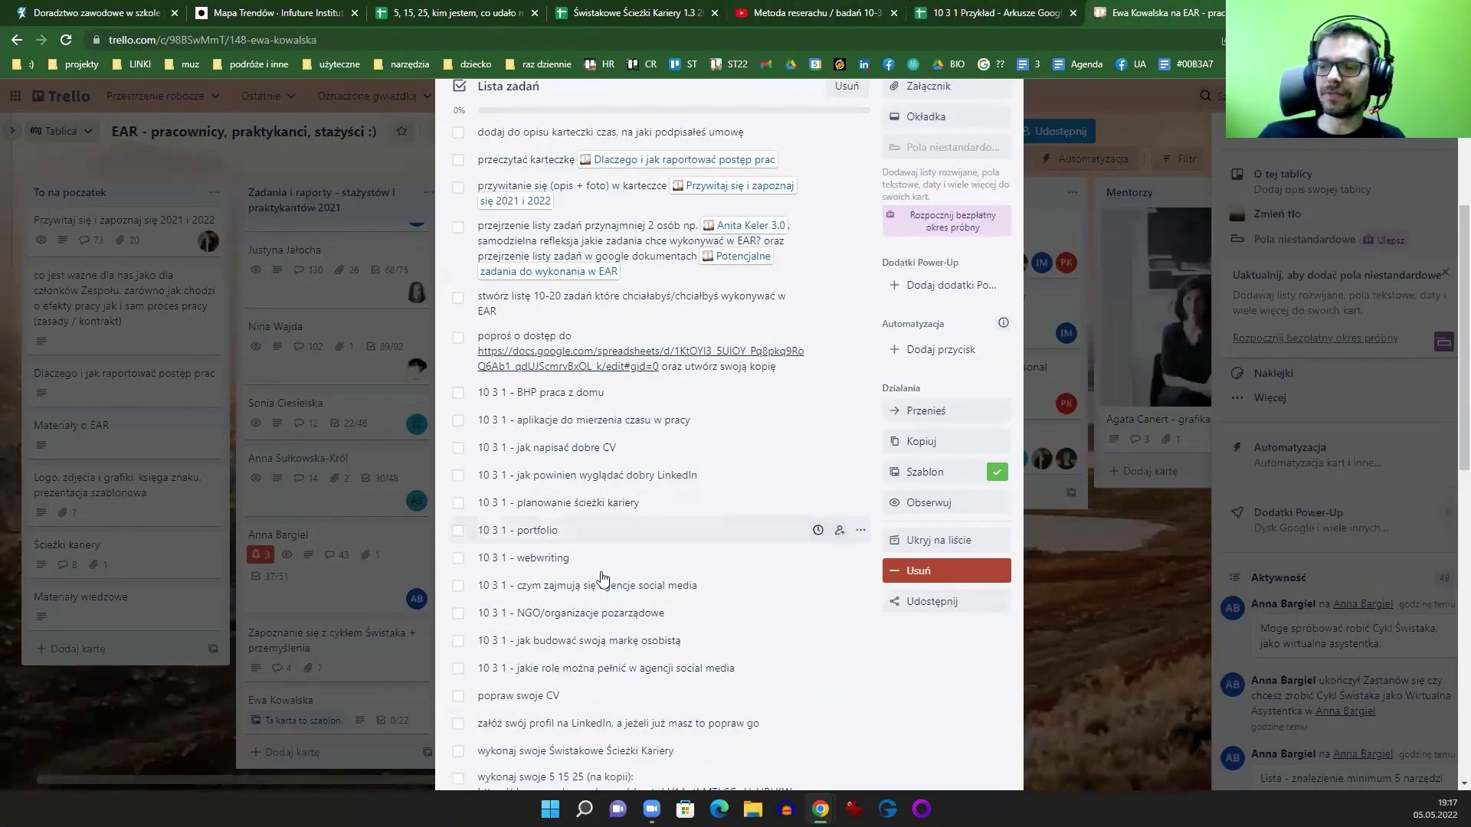
Step: Scroll the Trello checklist and glance at the career-paths and 5, 15, 25 spreadsheets
{"action": "scroll", "coordinate": [565, 583], "scroll_direction": "down", "scroll_amount": 2}
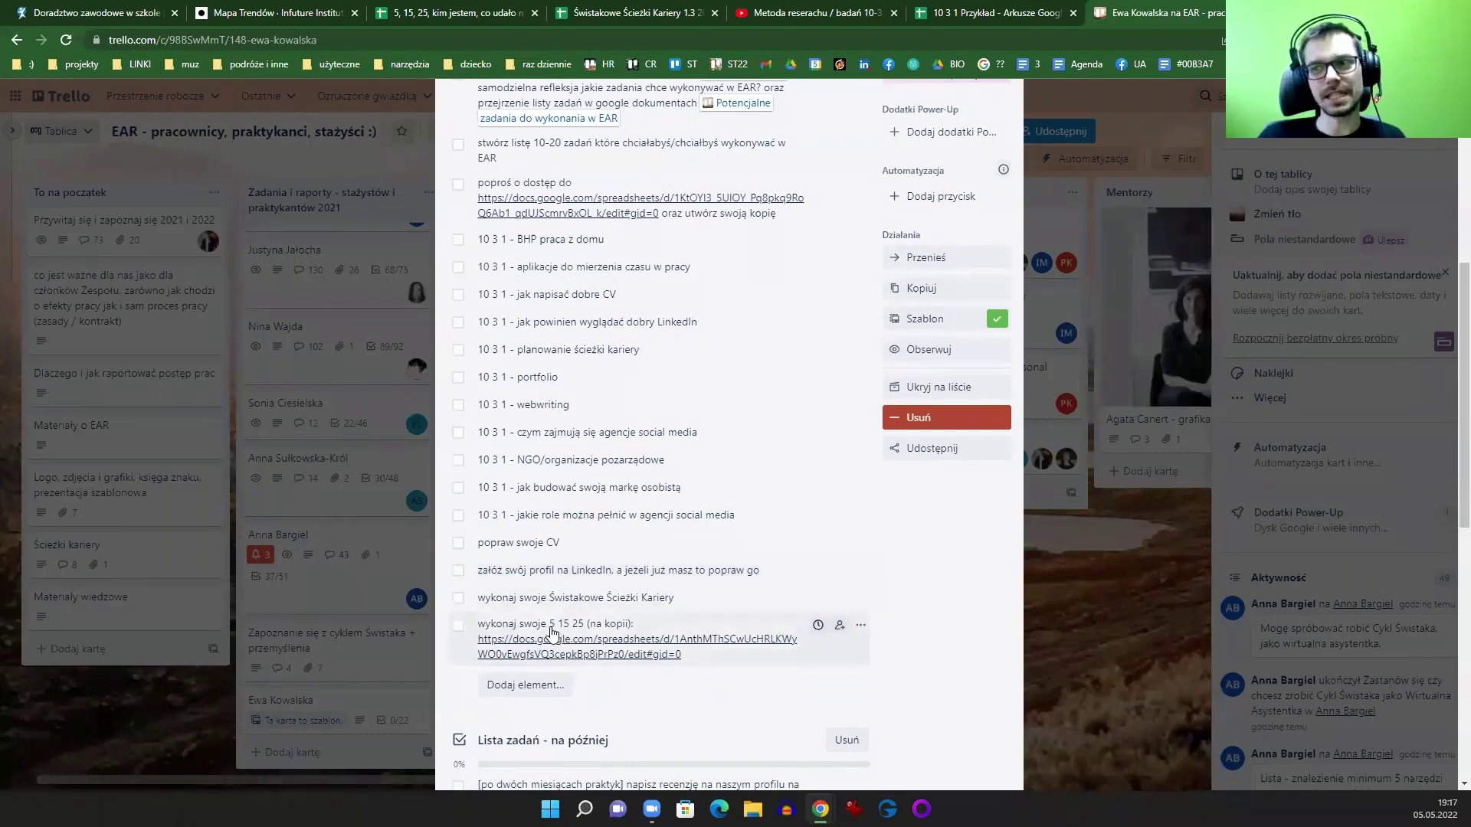
{"action": "left_click", "coordinate": [632, 15]}
{"action": "left_click", "coordinate": [434, 11]}
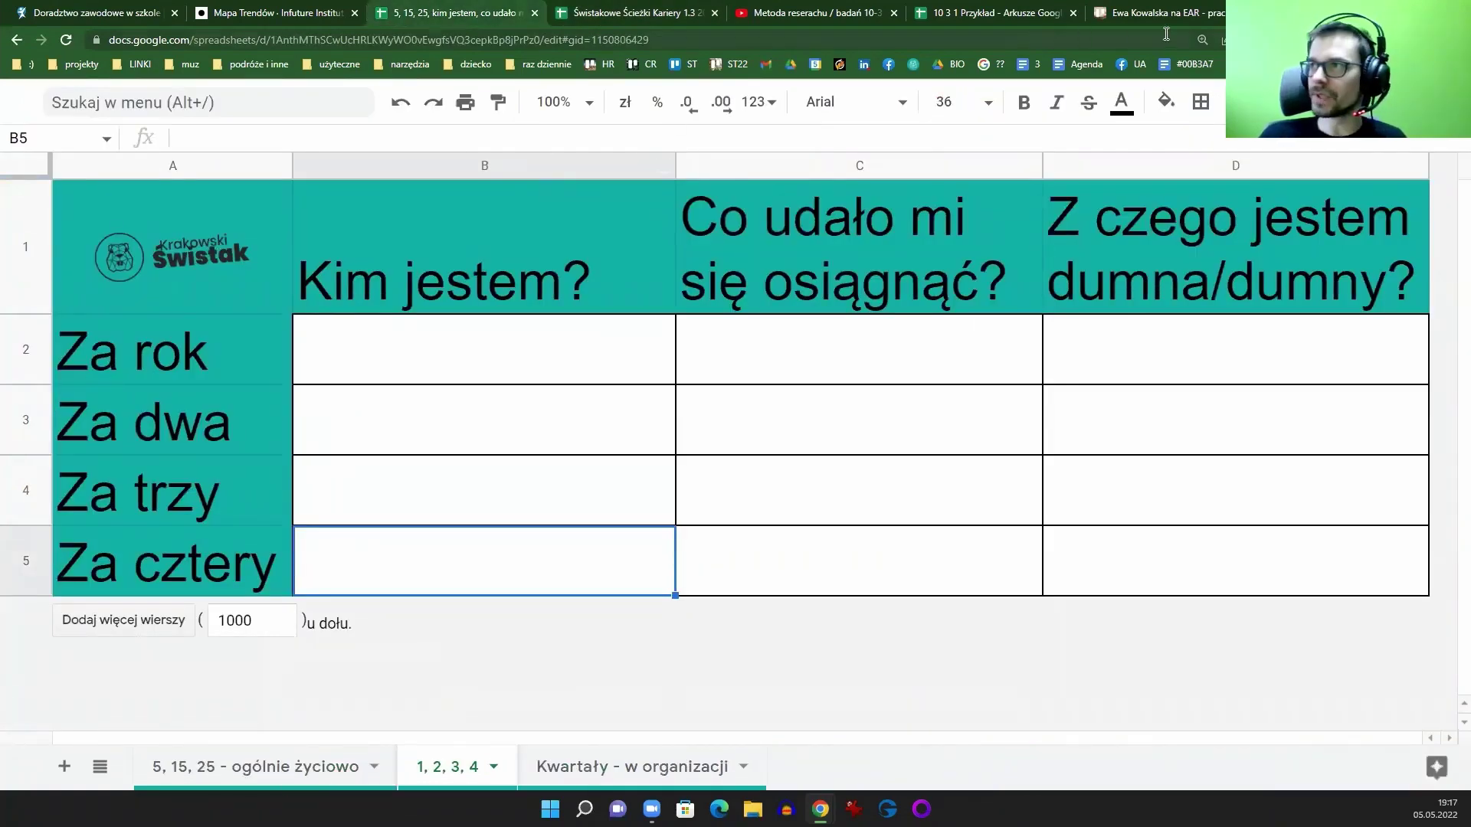
Step: In a new tab, open the EAR onboarding Google Doc from the 'onboar' omnibox suggestion
{"action": "key", "text": "ctrl+t"}
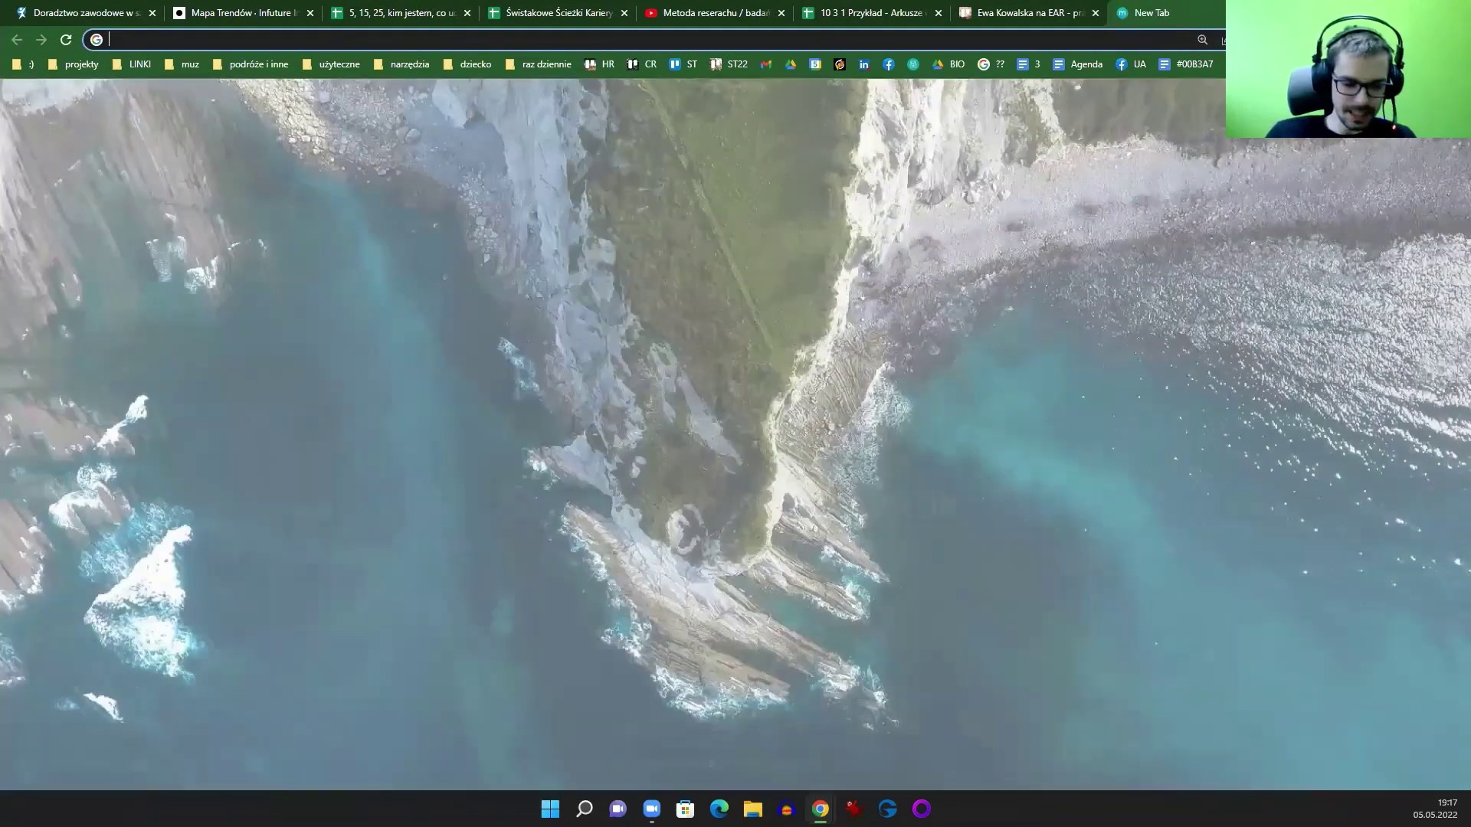
{"action": "type", "text": "onbor"}
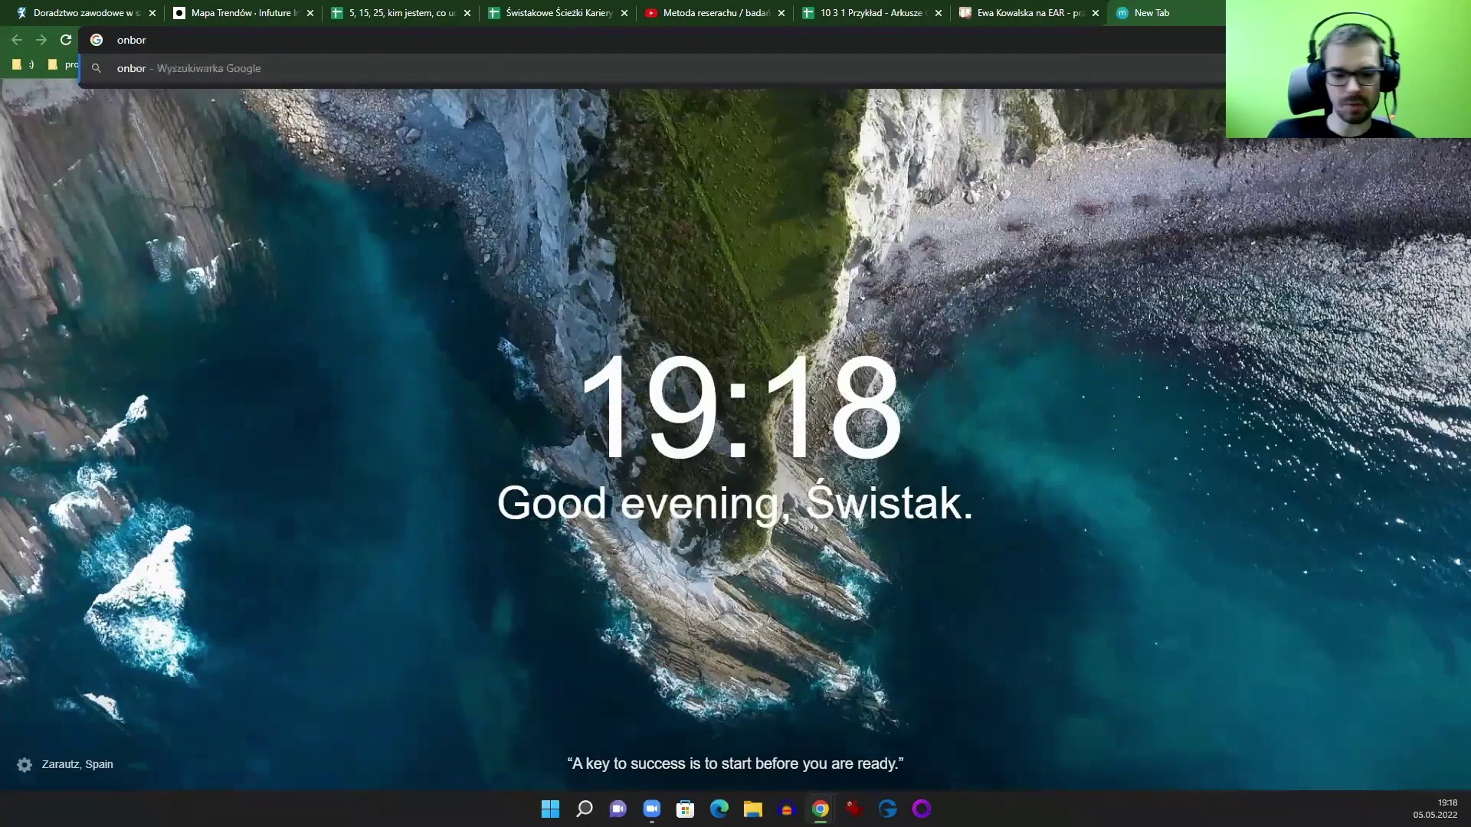
{"action": "key", "text": "BackSpace"}
{"action": "type", "text": "ar"}
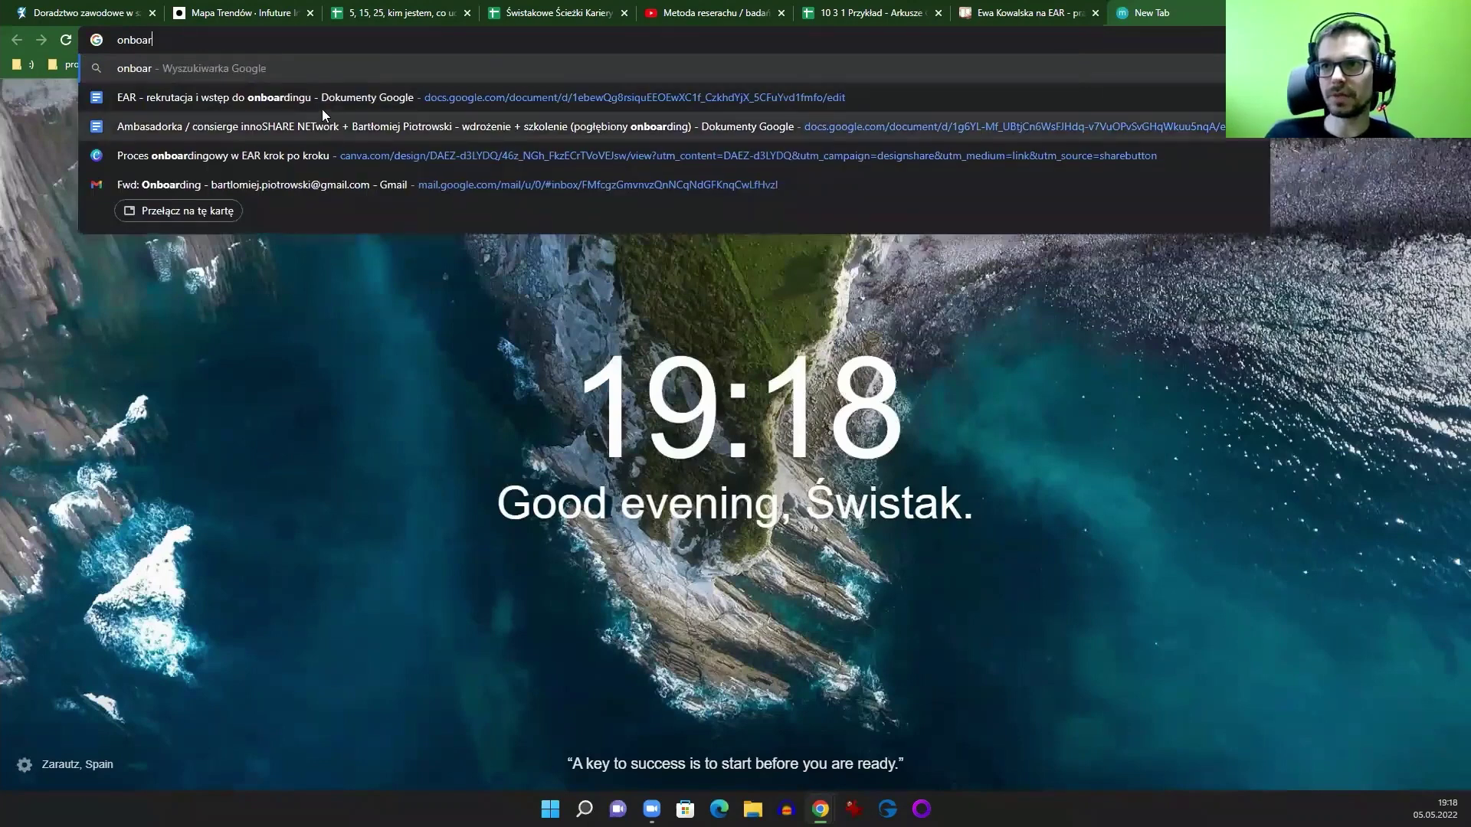
{"action": "left_click", "coordinate": [318, 104]}
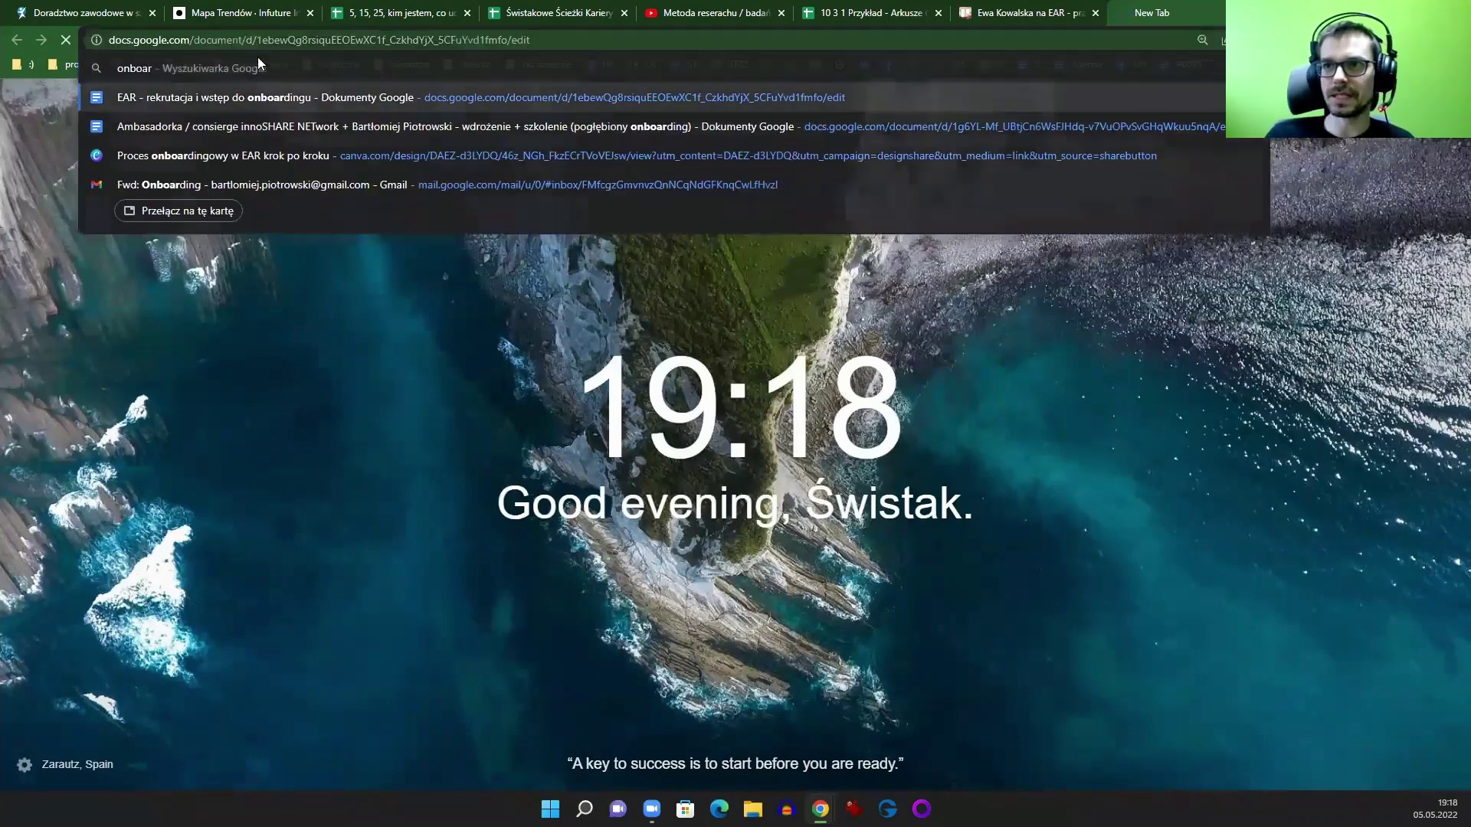
Step: Load the onboarding doc and reject the pending 'Dodaj spację' suggestion
{"action": "left_click", "coordinate": [246, 43]}
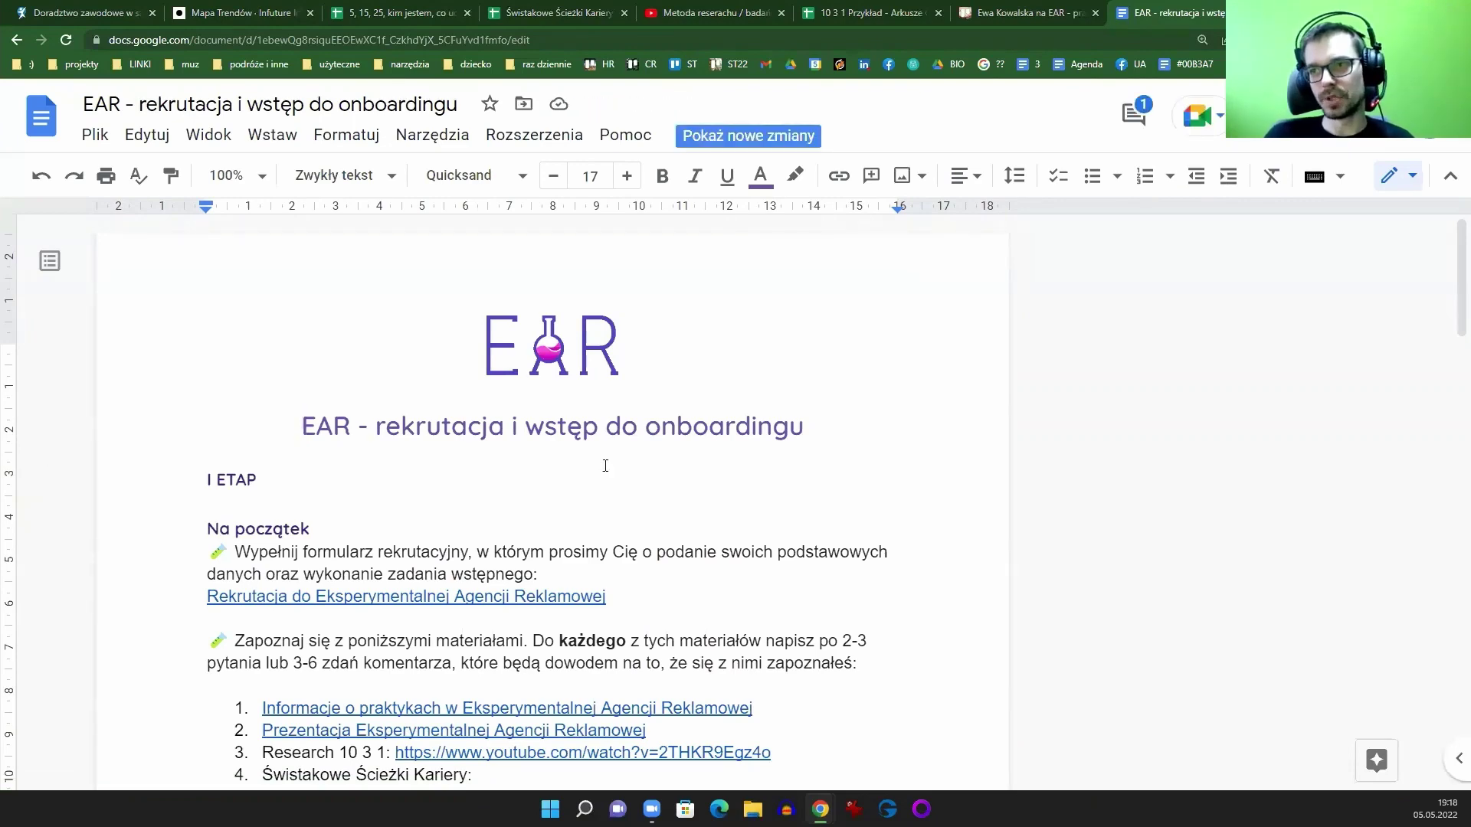
{"action": "scroll", "coordinate": [545, 389], "scroll_direction": "down", "scroll_amount": 3}
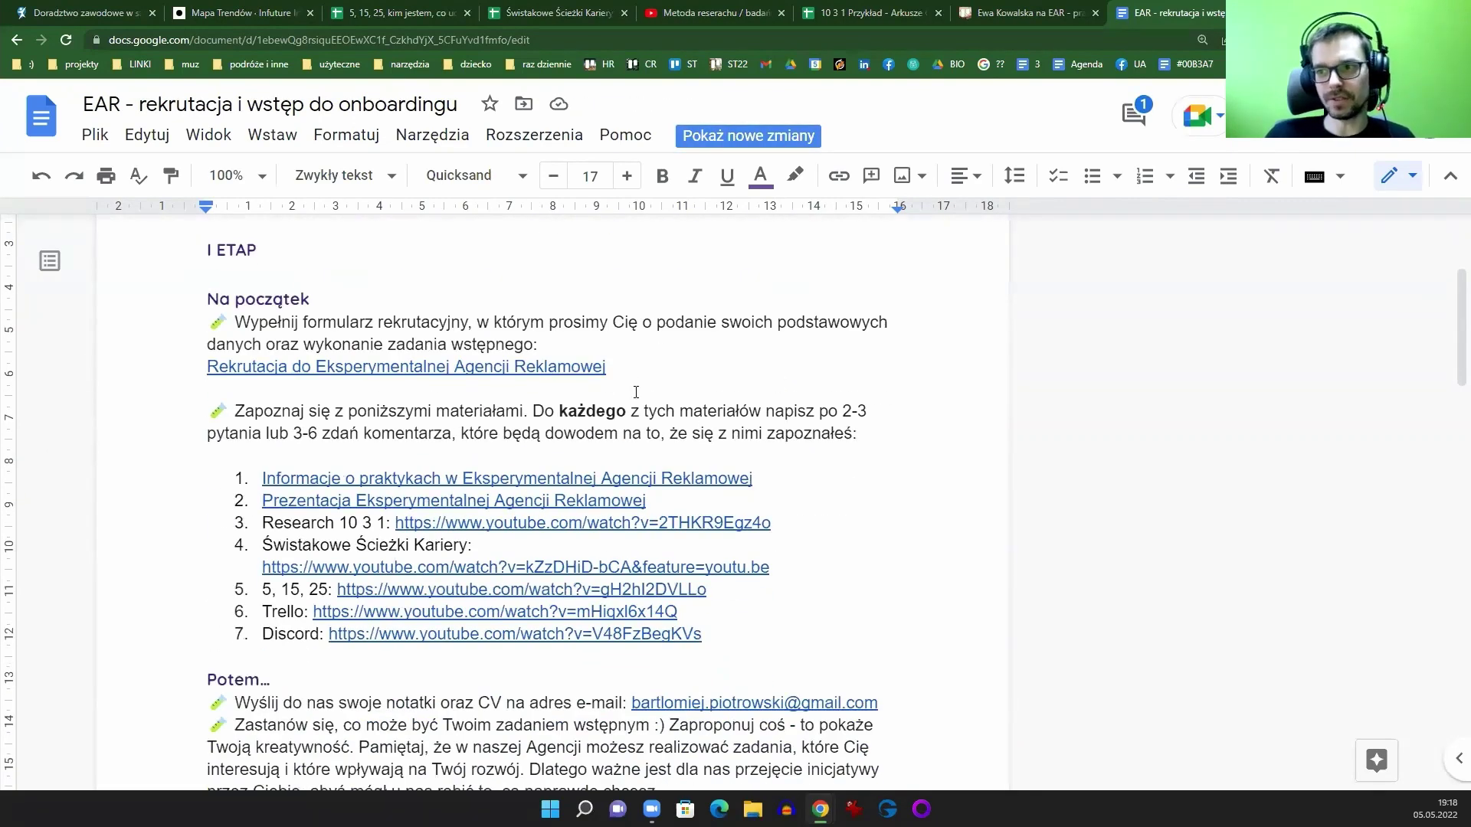
{"action": "scroll", "coordinate": [547, 395], "scroll_direction": "down", "scroll_amount": 10}
{"action": "scroll", "coordinate": [547, 399], "scroll_direction": "down", "scroll_amount": 9}
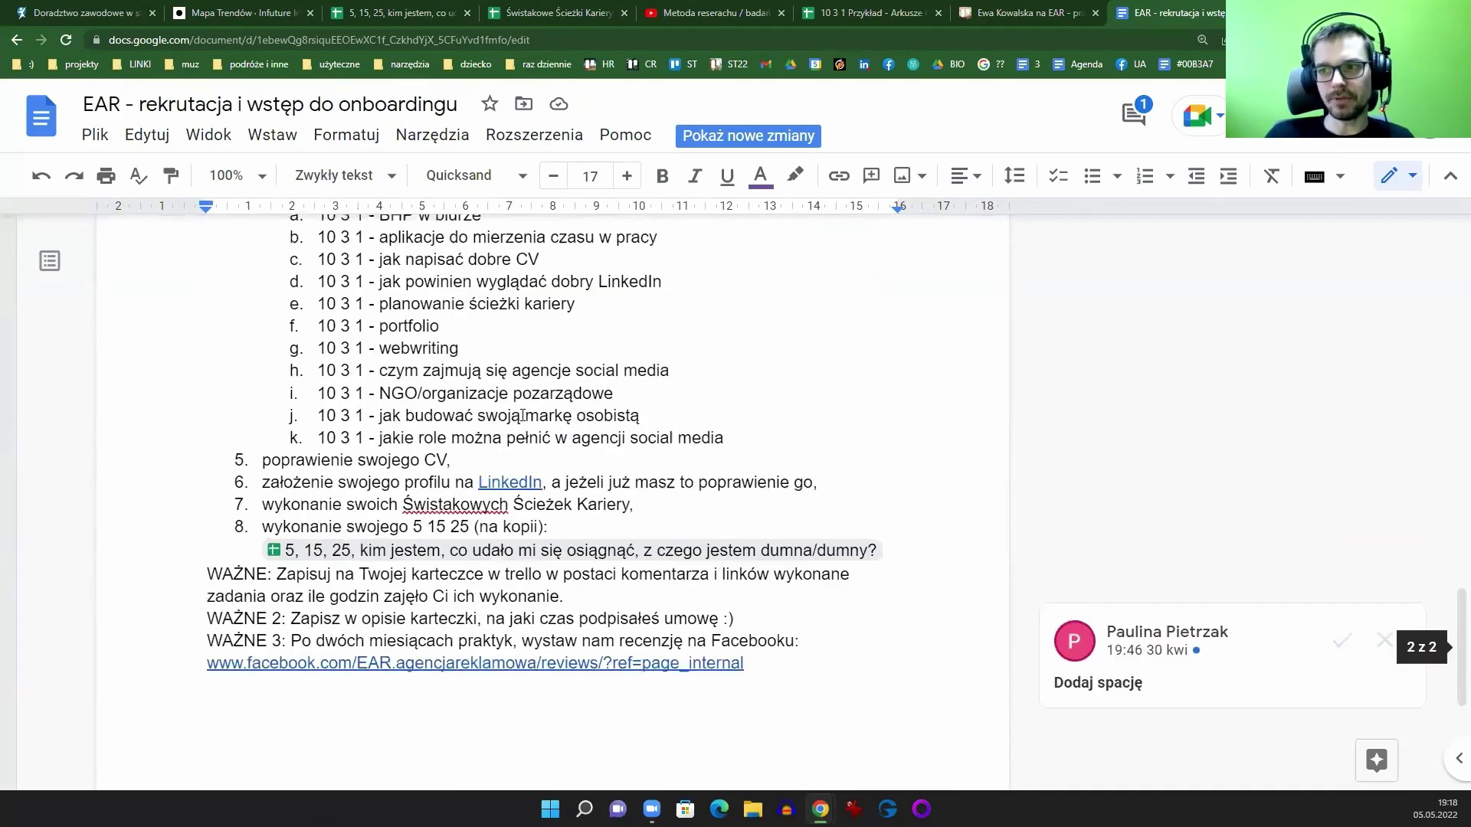
{"action": "scroll", "coordinate": [600, 534], "scroll_direction": "up", "scroll_amount": 1}
{"action": "scroll", "coordinate": [601, 534], "scroll_direction": "up", "scroll_amount": 6}
{"action": "scroll", "coordinate": [1330, 610], "scroll_direction": "down", "scroll_amount": 9}
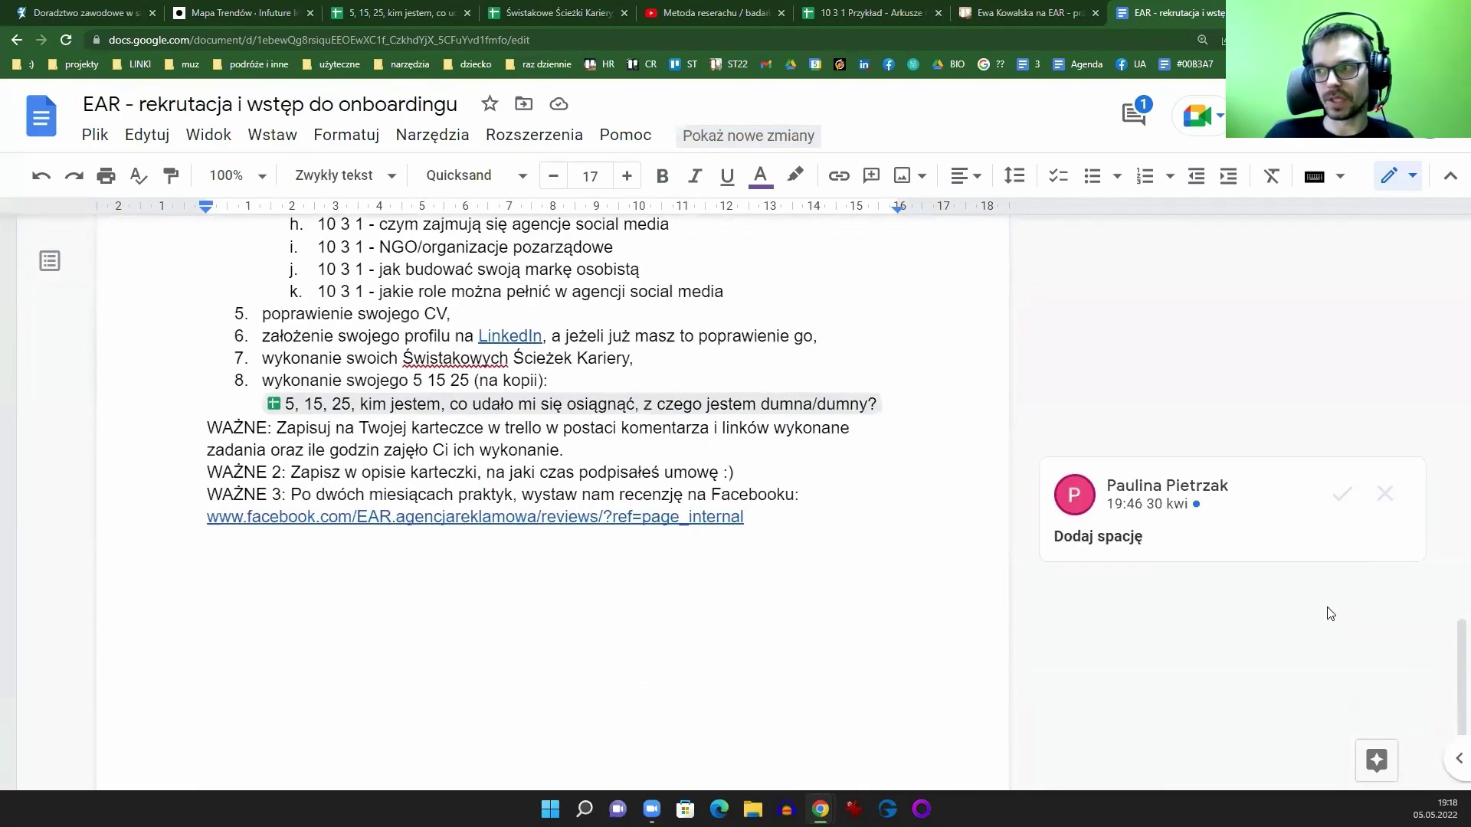
{"action": "left_click", "coordinate": [1396, 497]}
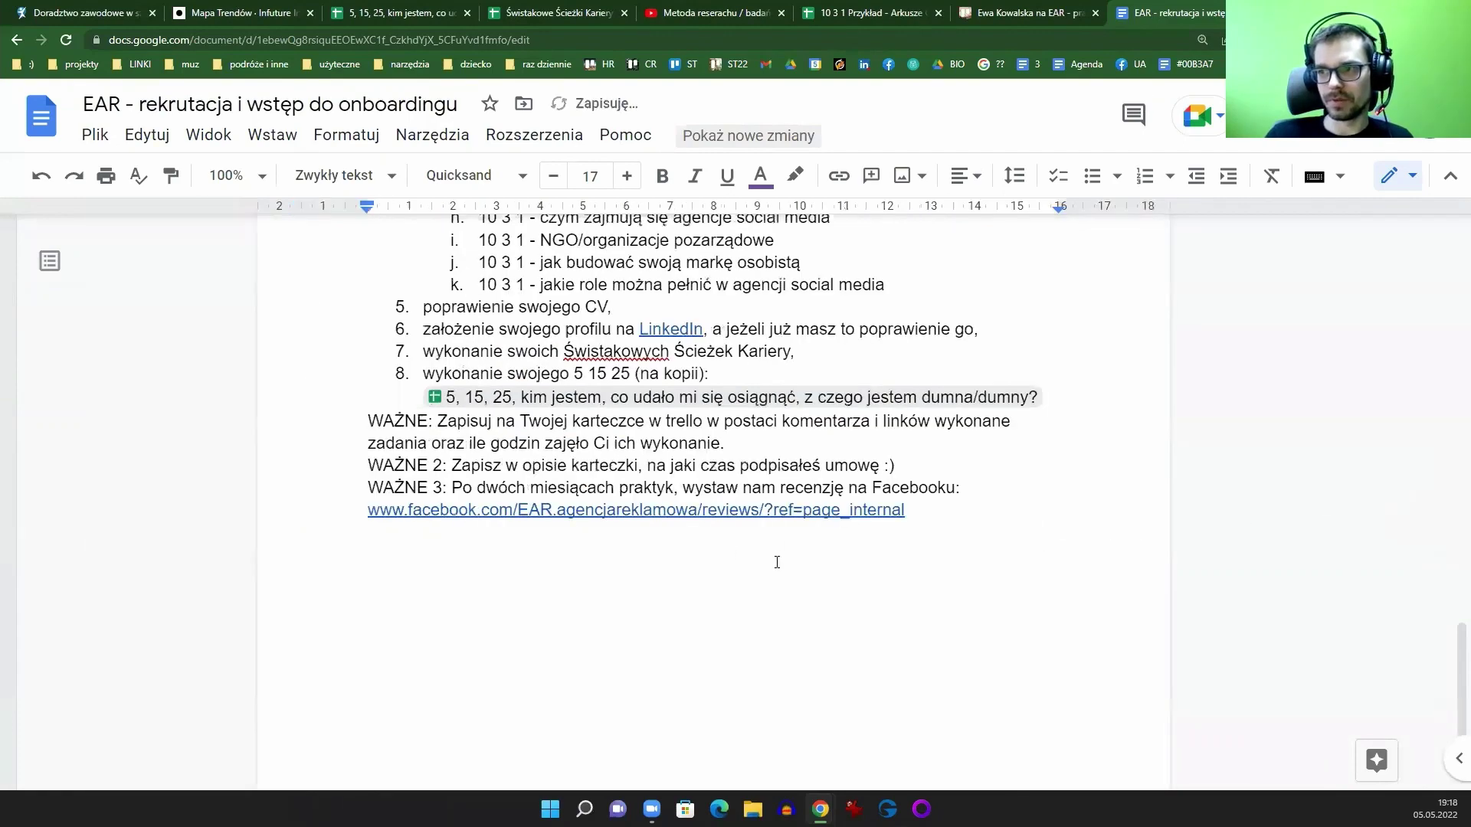
Step: Read through the recruitment stages and warm-up tasks, then open a new tab
{"action": "scroll", "coordinate": [778, 562], "scroll_direction": "up", "scroll_amount": 8}
{"action": "scroll", "coordinate": [795, 549], "scroll_direction": "up", "scroll_amount": 13}
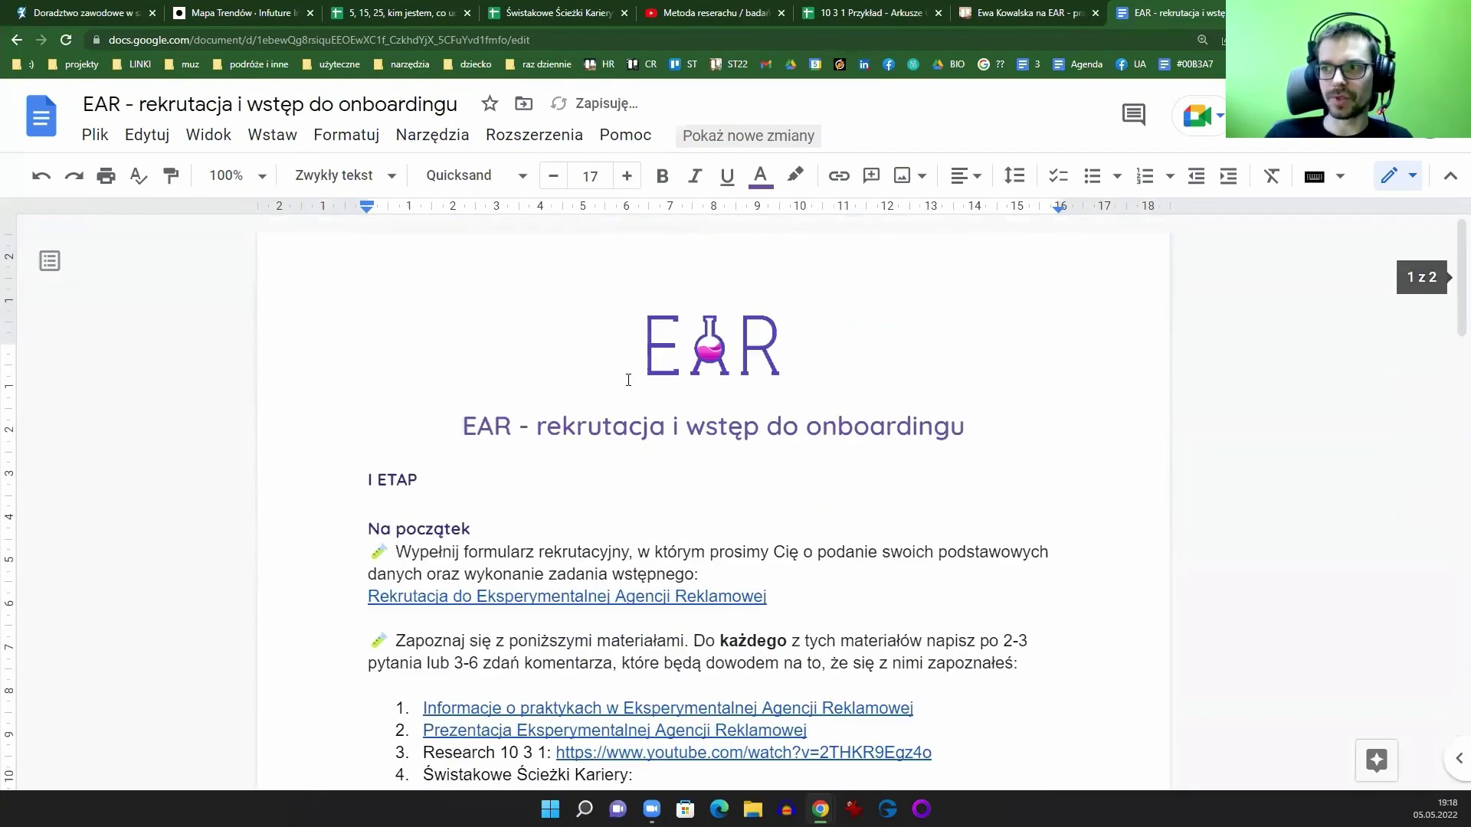
{"action": "scroll", "coordinate": [685, 463], "scroll_direction": "down", "scroll_amount": 18}
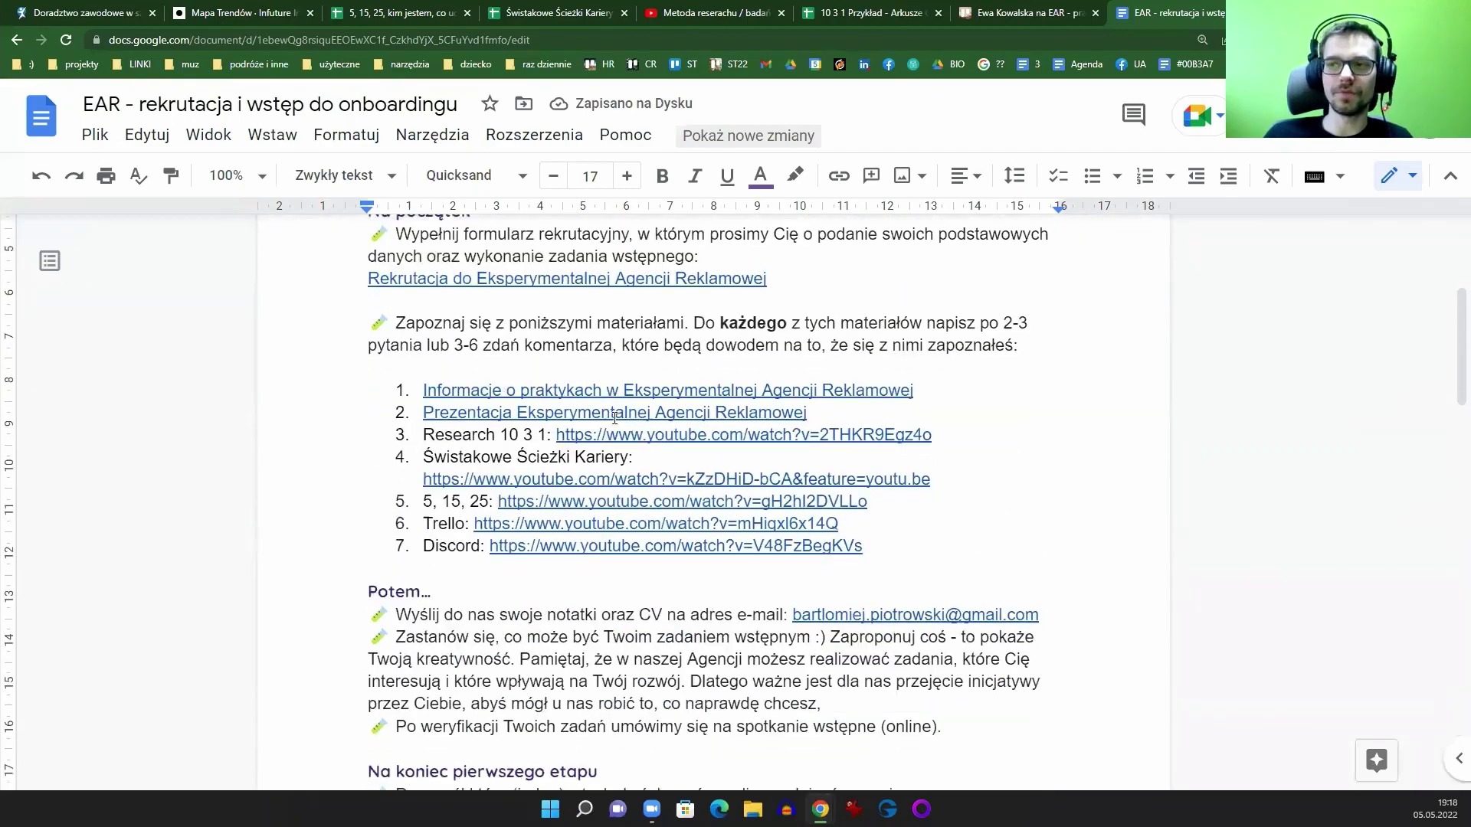
{"action": "scroll", "coordinate": [608, 429], "scroll_direction": "down", "scroll_amount": 5}
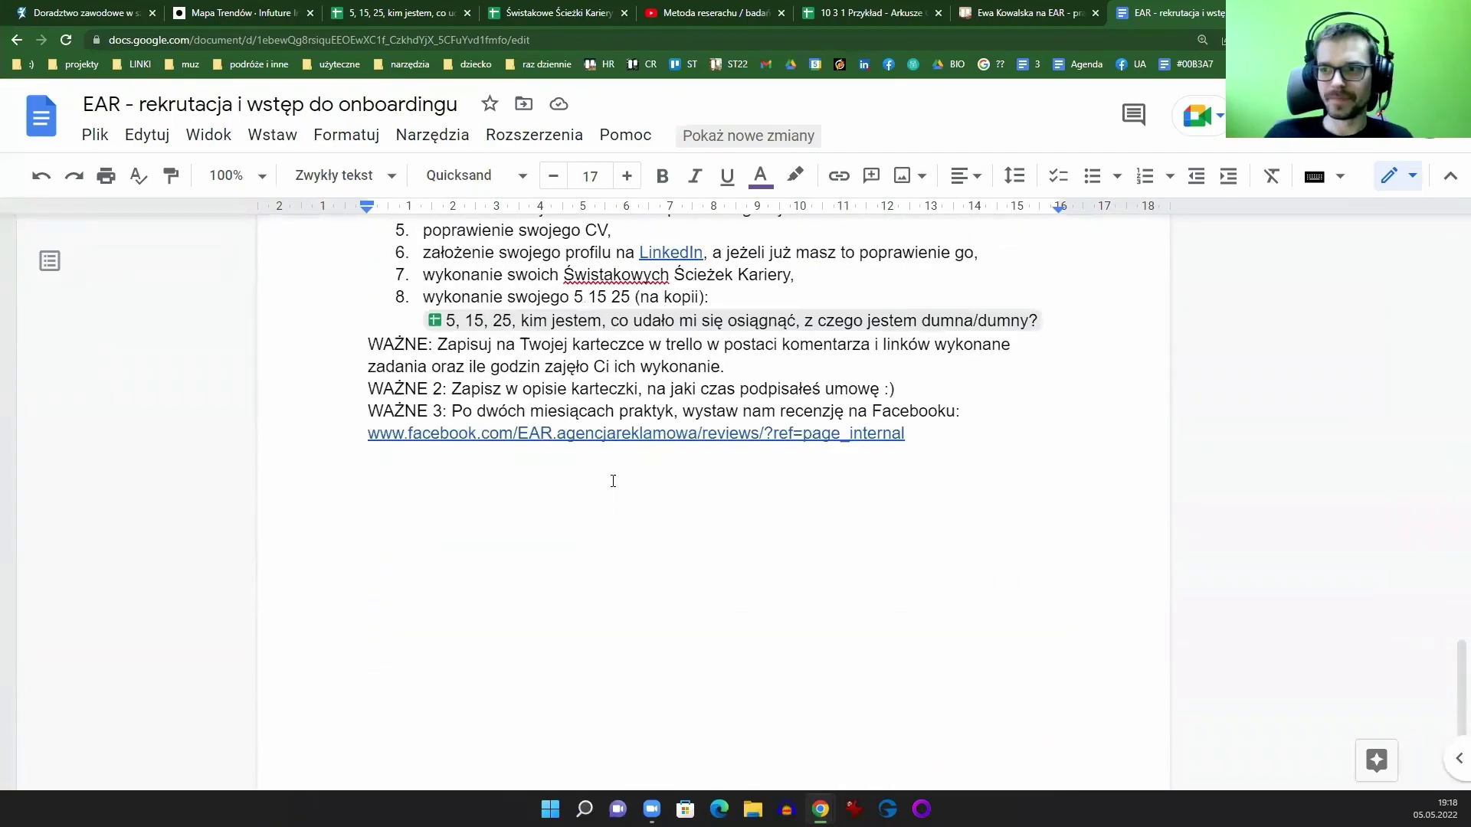
{"action": "scroll", "coordinate": [611, 479], "scroll_direction": "up", "scroll_amount": 13}
{"action": "scroll", "coordinate": [607, 506], "scroll_direction": "up", "scroll_amount": 10}
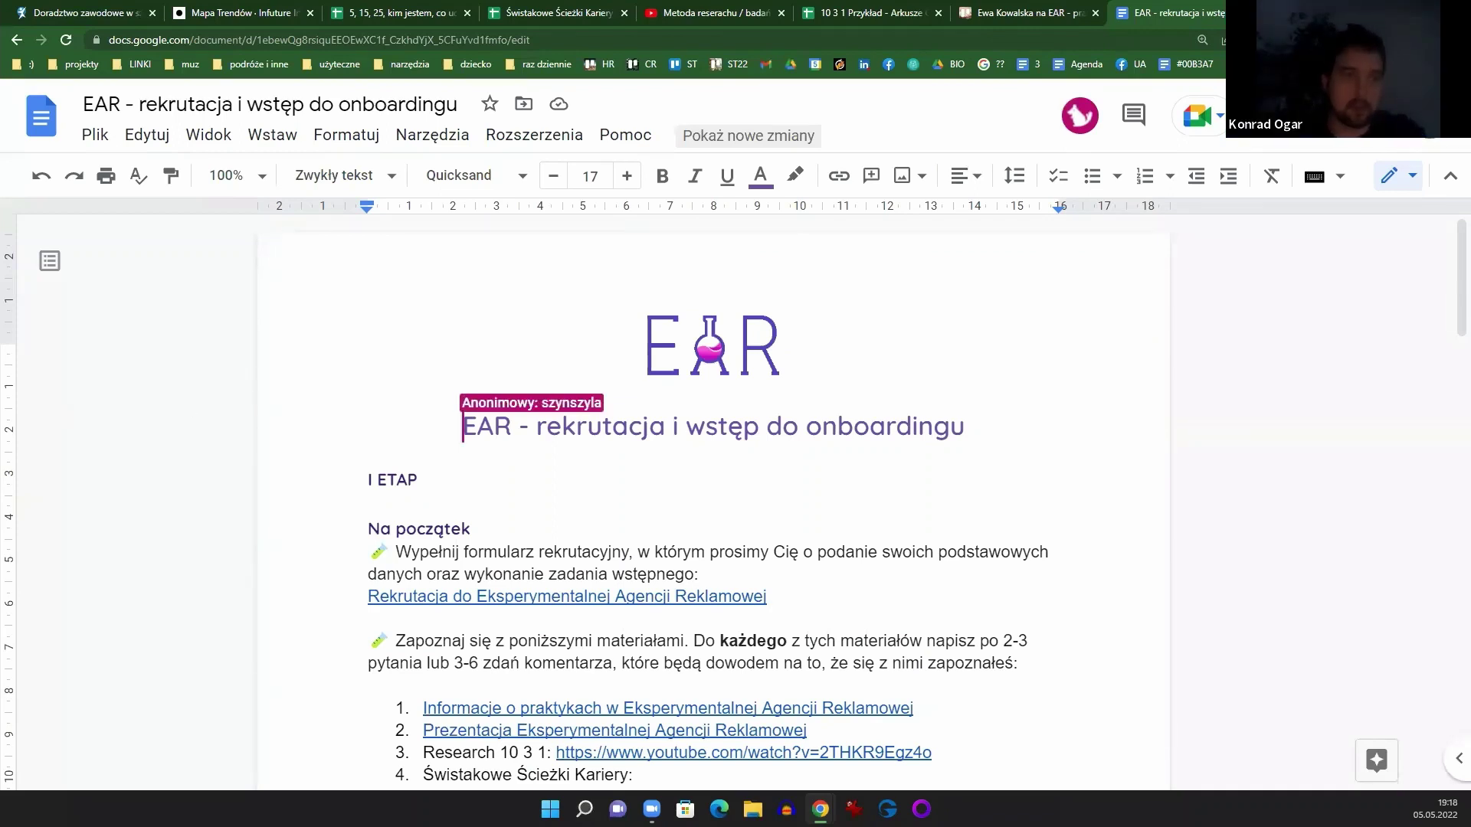
{"action": "scroll", "coordinate": [725, 460], "scroll_direction": "down", "scroll_amount": 2}
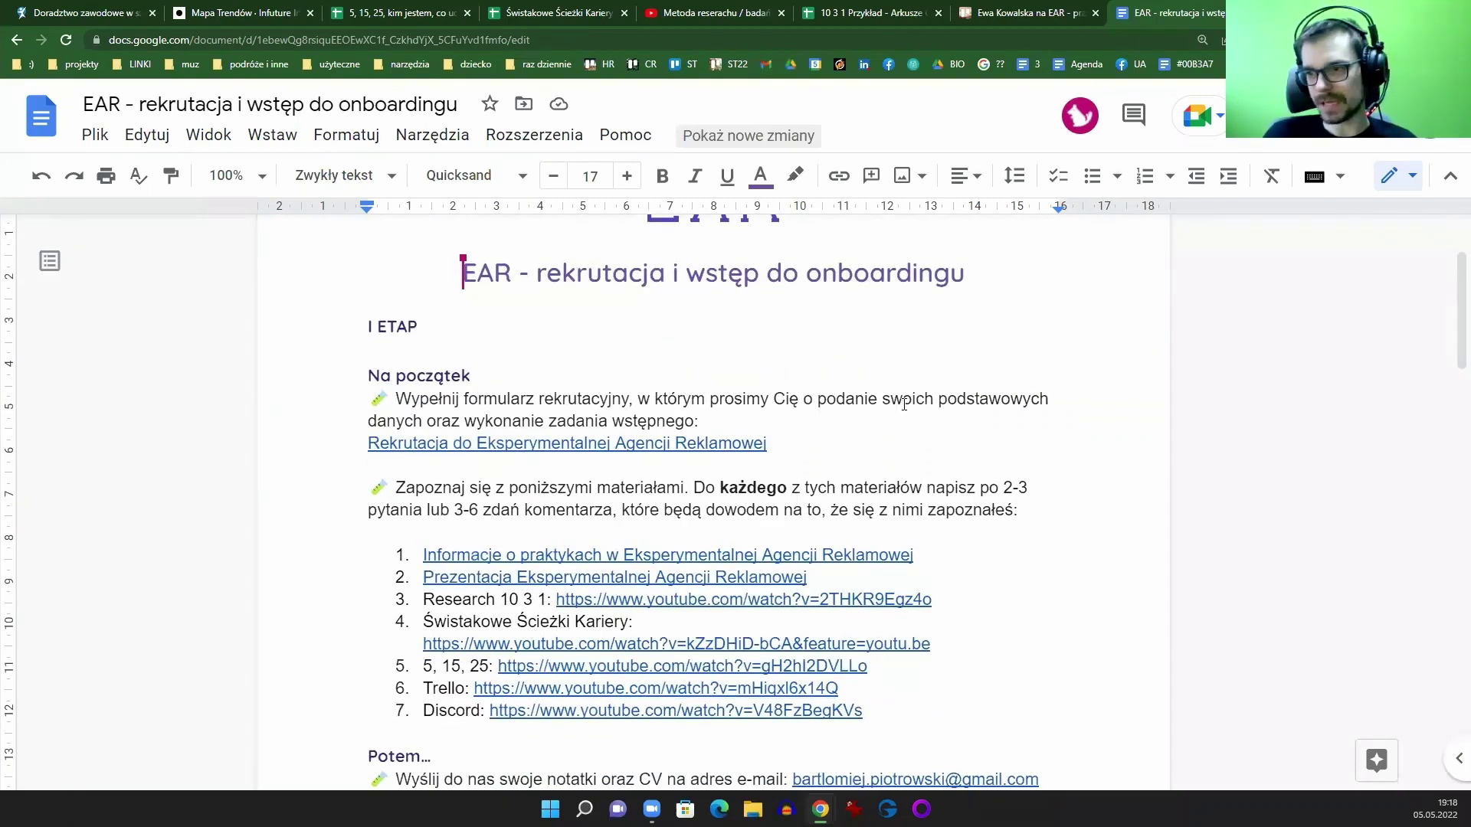
{"action": "scroll", "coordinate": [818, 404], "scroll_direction": "down", "scroll_amount": 7}
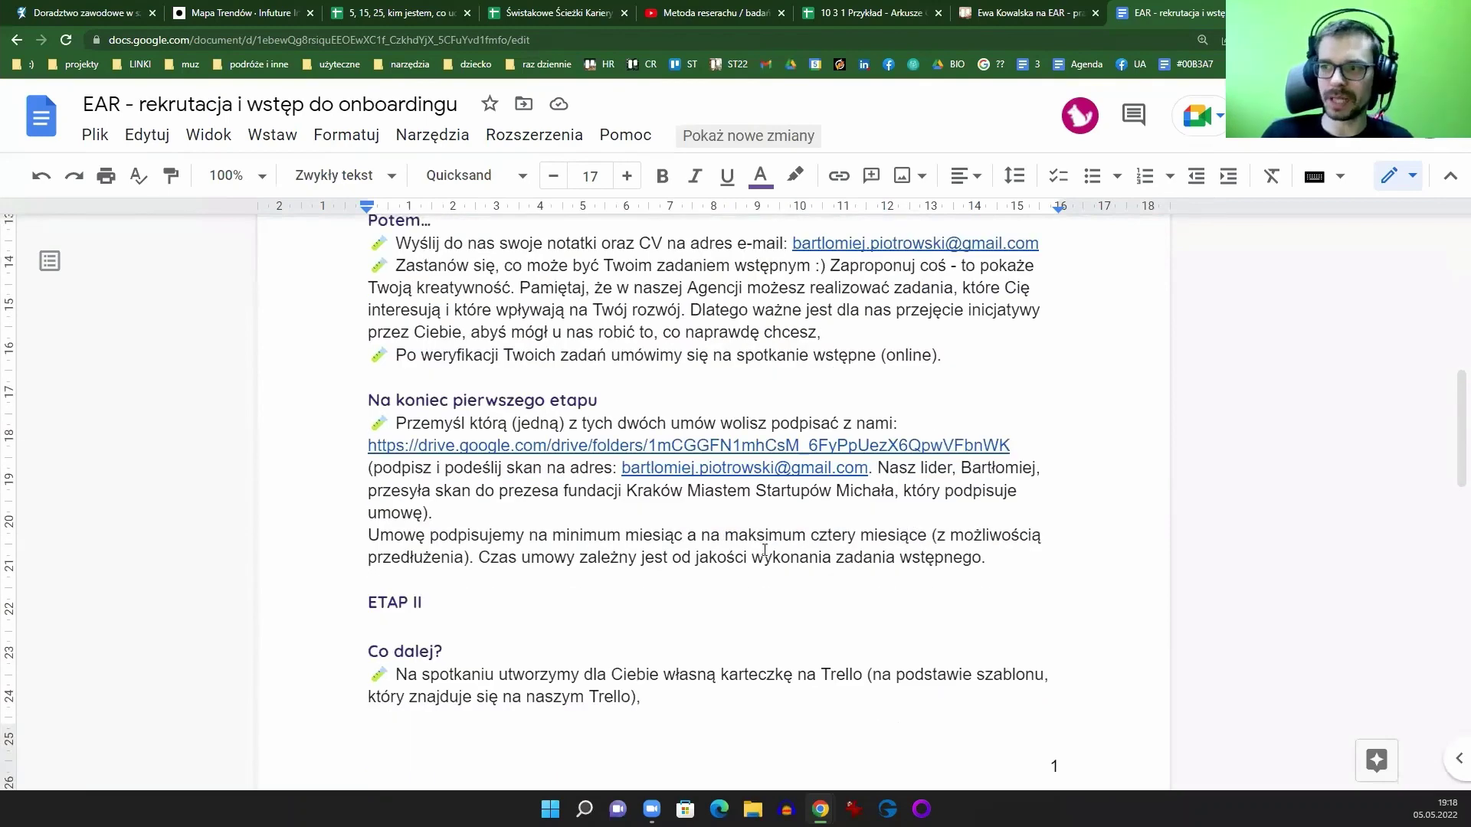
{"action": "scroll", "coordinate": [676, 539], "scroll_direction": "down", "scroll_amount": 7}
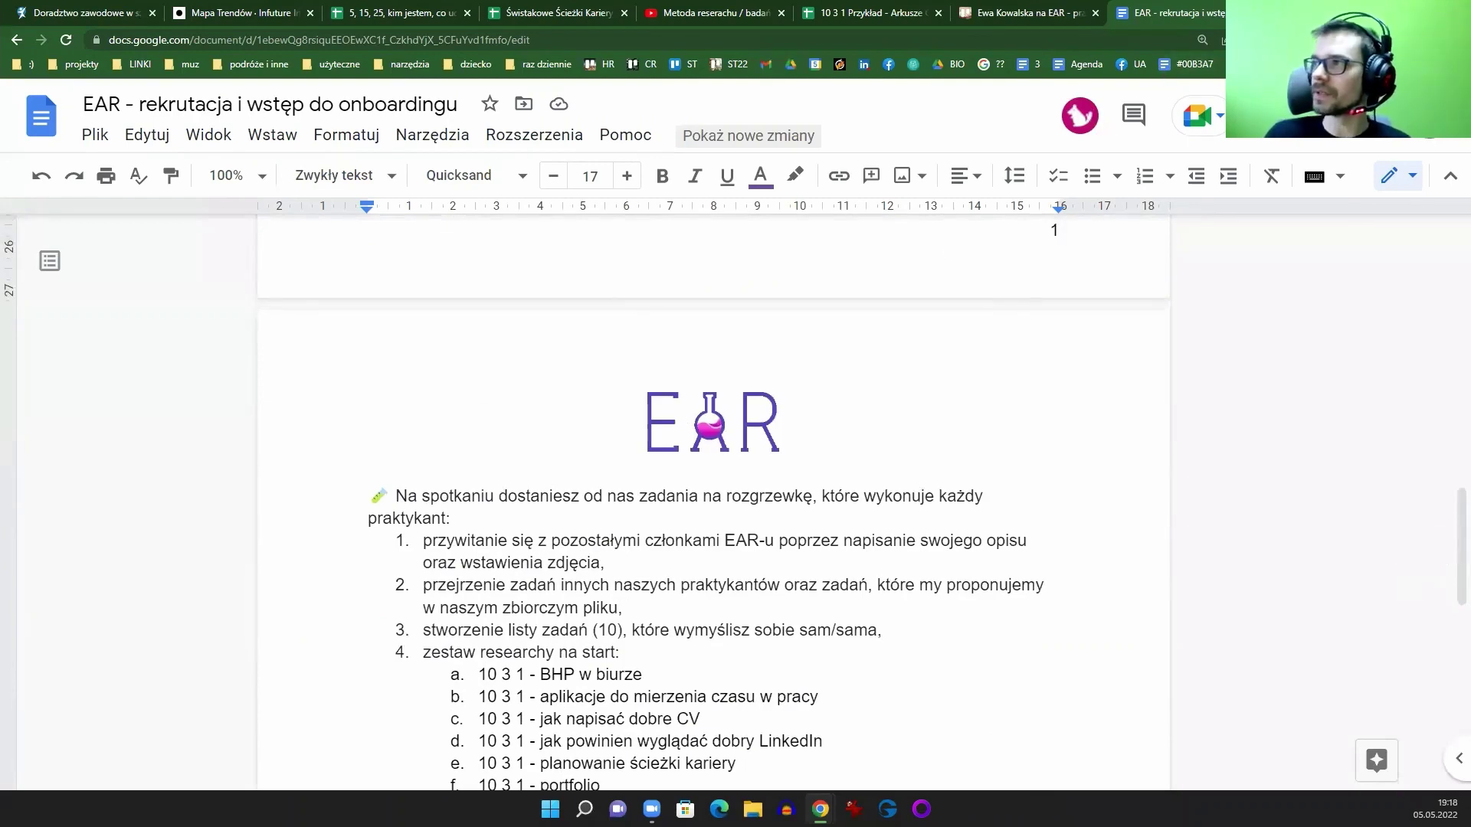
{"action": "key", "text": "ctrl+t"}
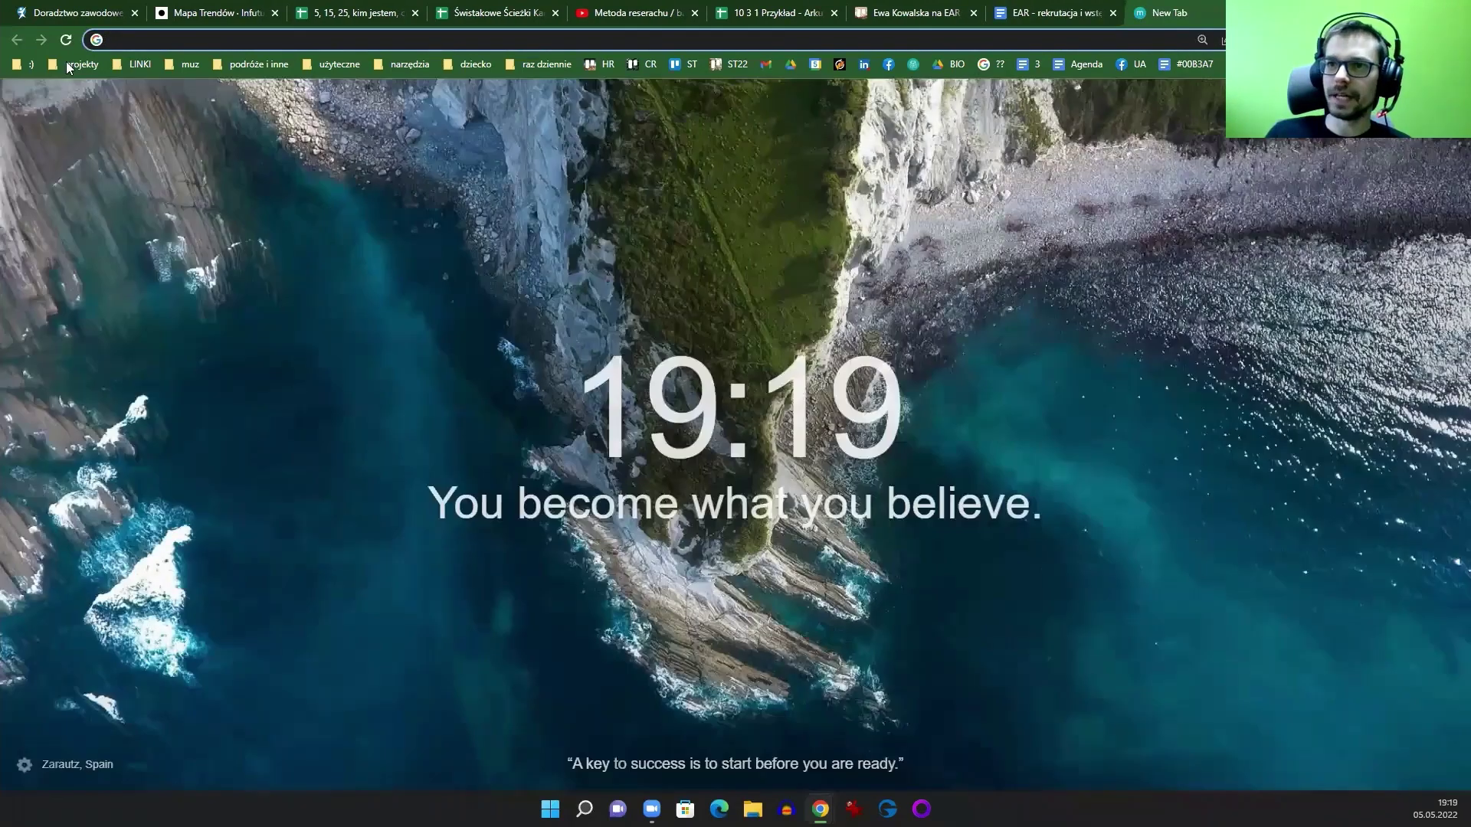
Step: View the 'EAR prezentacja 2.0' Canva deck from the projekty bookmarks, then close it
{"action": "left_click", "coordinate": [66, 63]}
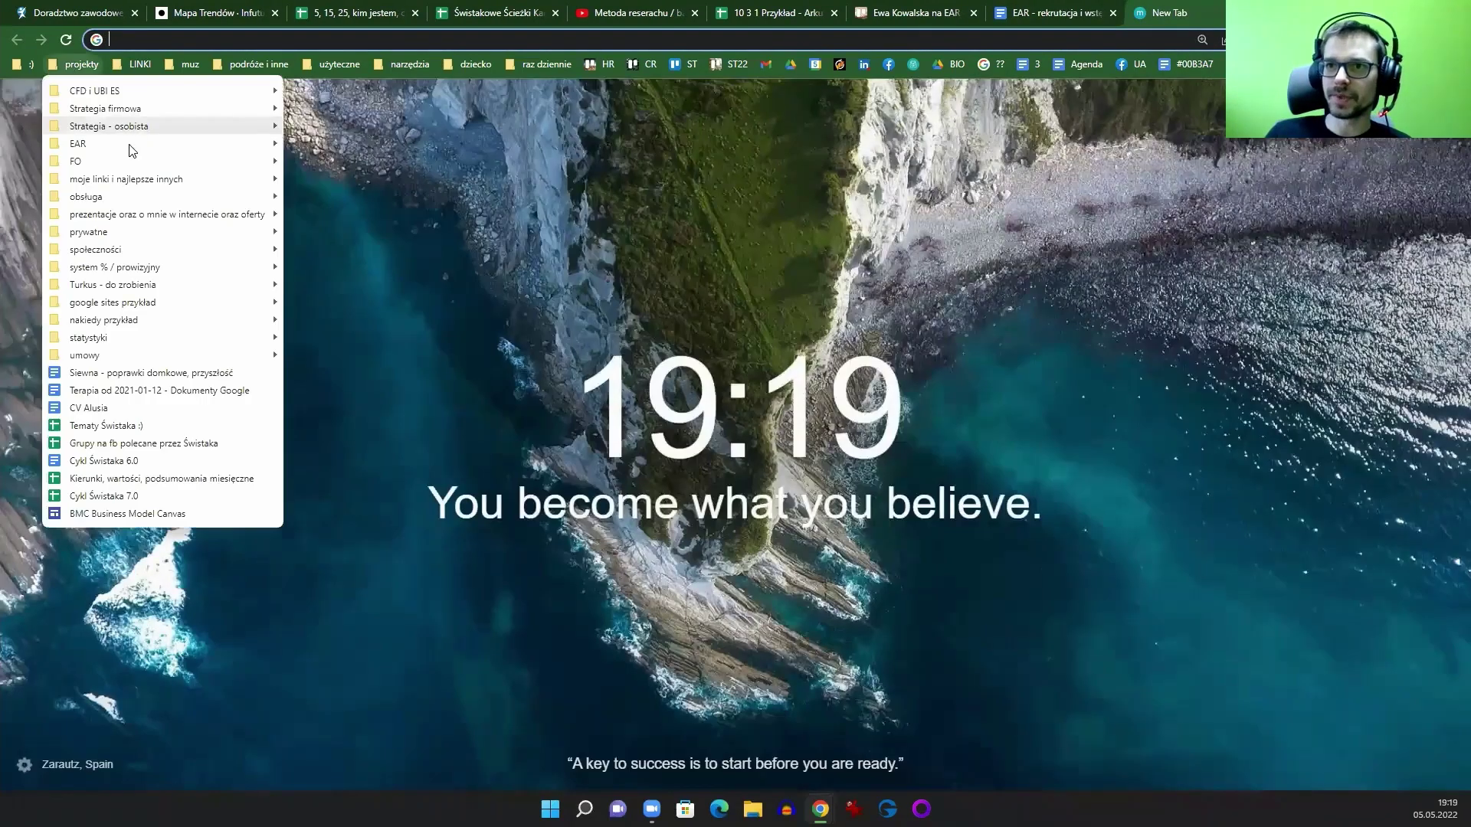
{"action": "mouse_move", "coordinate": [217, 150]}
{"action": "left_click", "coordinate": [356, 189]}
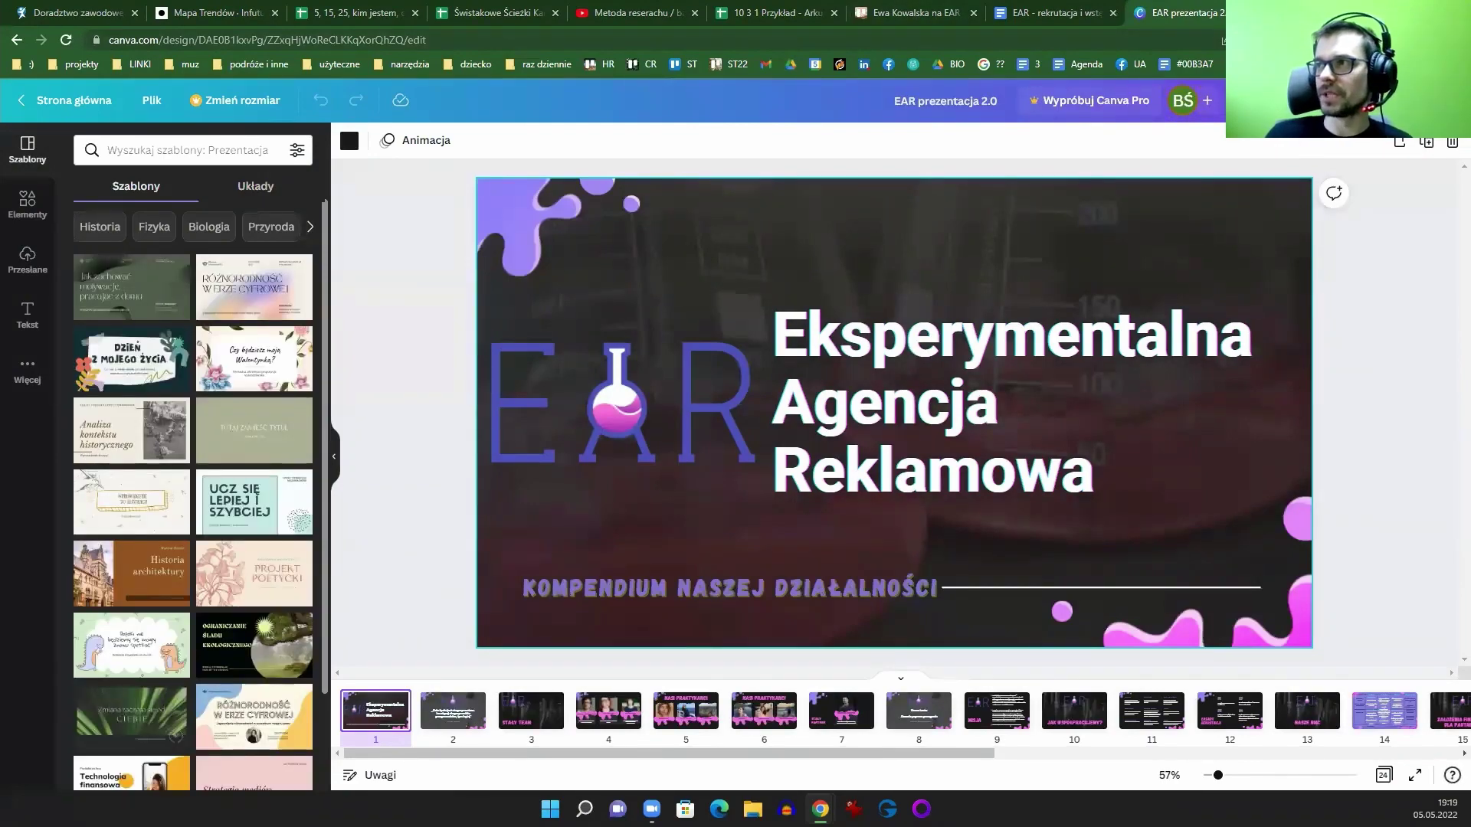
{"action": "key", "text": "ctrl+w"}
Step: Scroll the onboarding document once more and close it
{"action": "scroll", "coordinate": [794, 386], "scroll_direction": "down", "scroll_amount": 5}
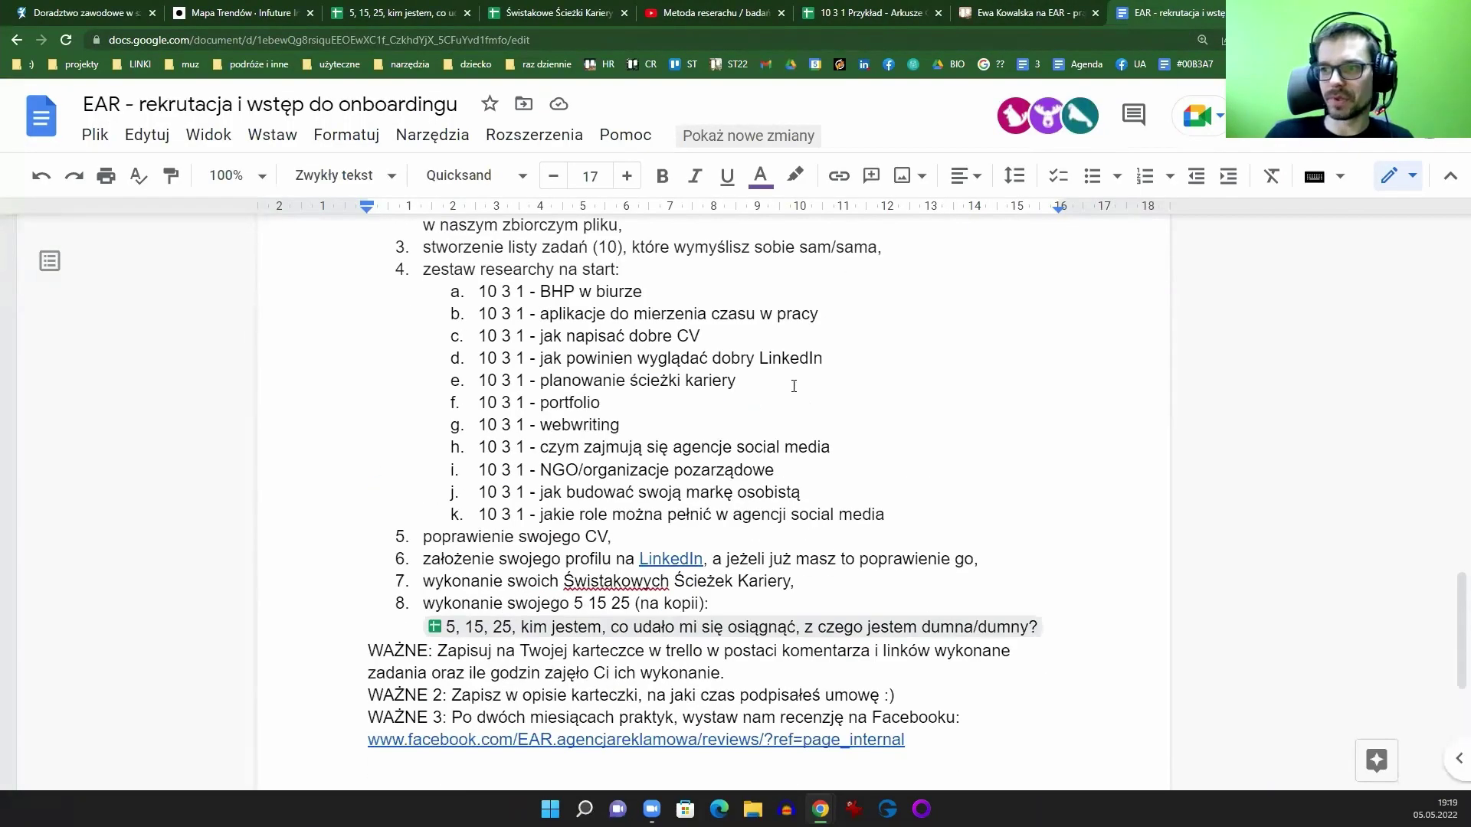
{"action": "scroll", "coordinate": [794, 385], "scroll_direction": "up", "scroll_amount": 20}
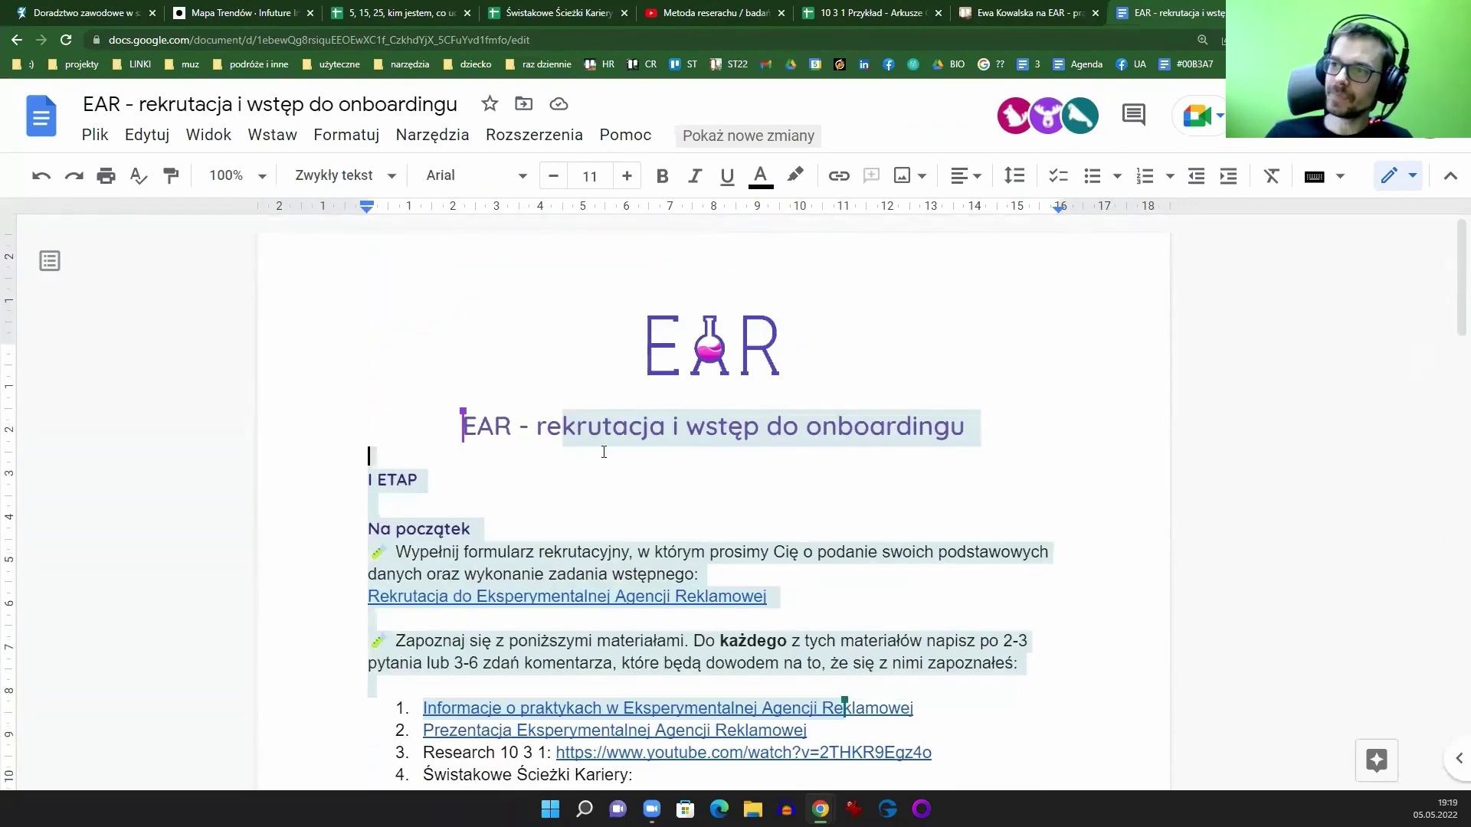
{"action": "scroll", "coordinate": [788, 437], "scroll_direction": "down", "scroll_amount": 3}
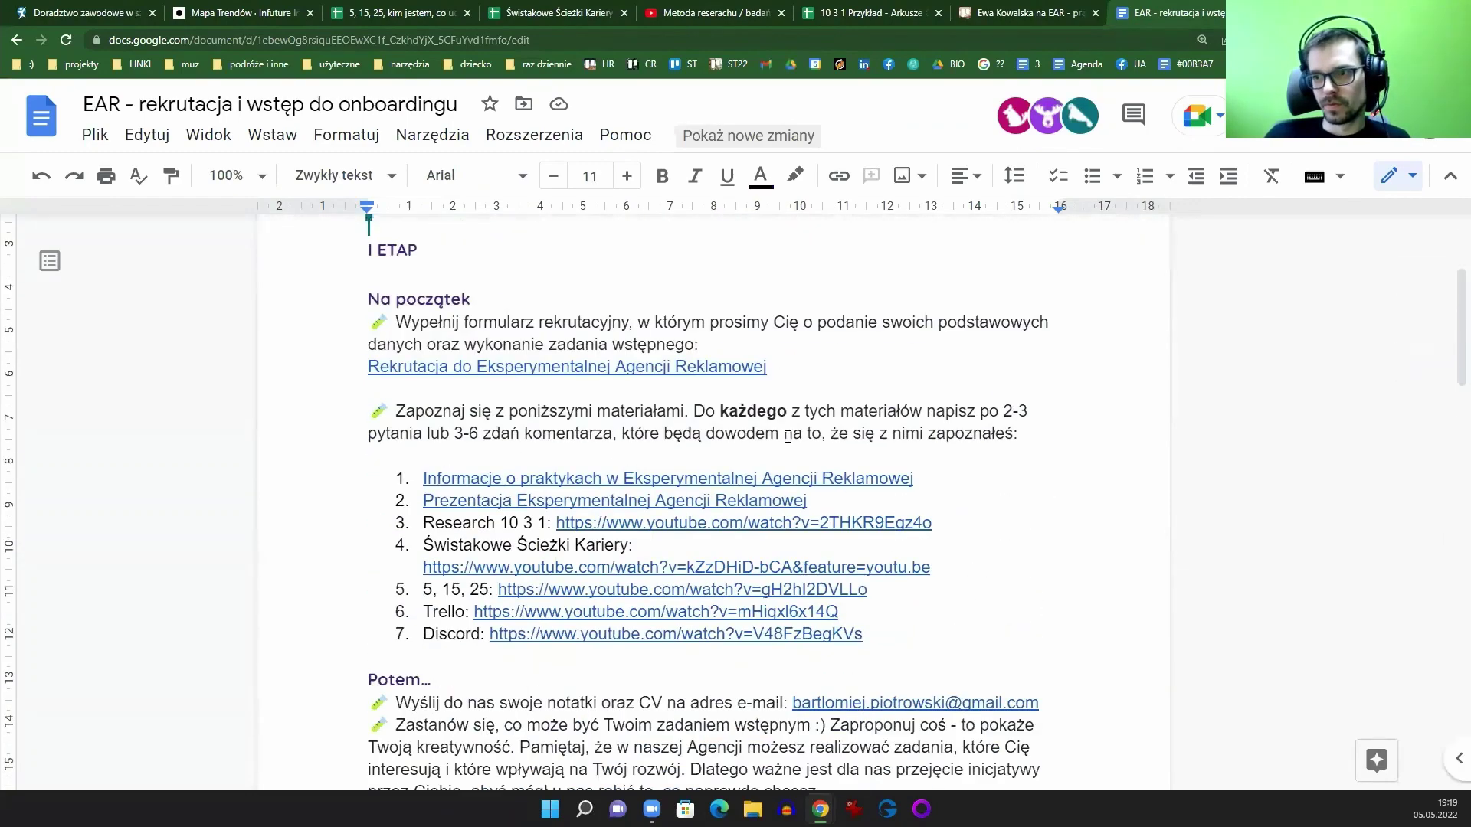
{"action": "scroll", "coordinate": [788, 436], "scroll_direction": "down", "scroll_amount": 11}
{"action": "scroll", "coordinate": [788, 437], "scroll_direction": "up", "scroll_amount": 7}
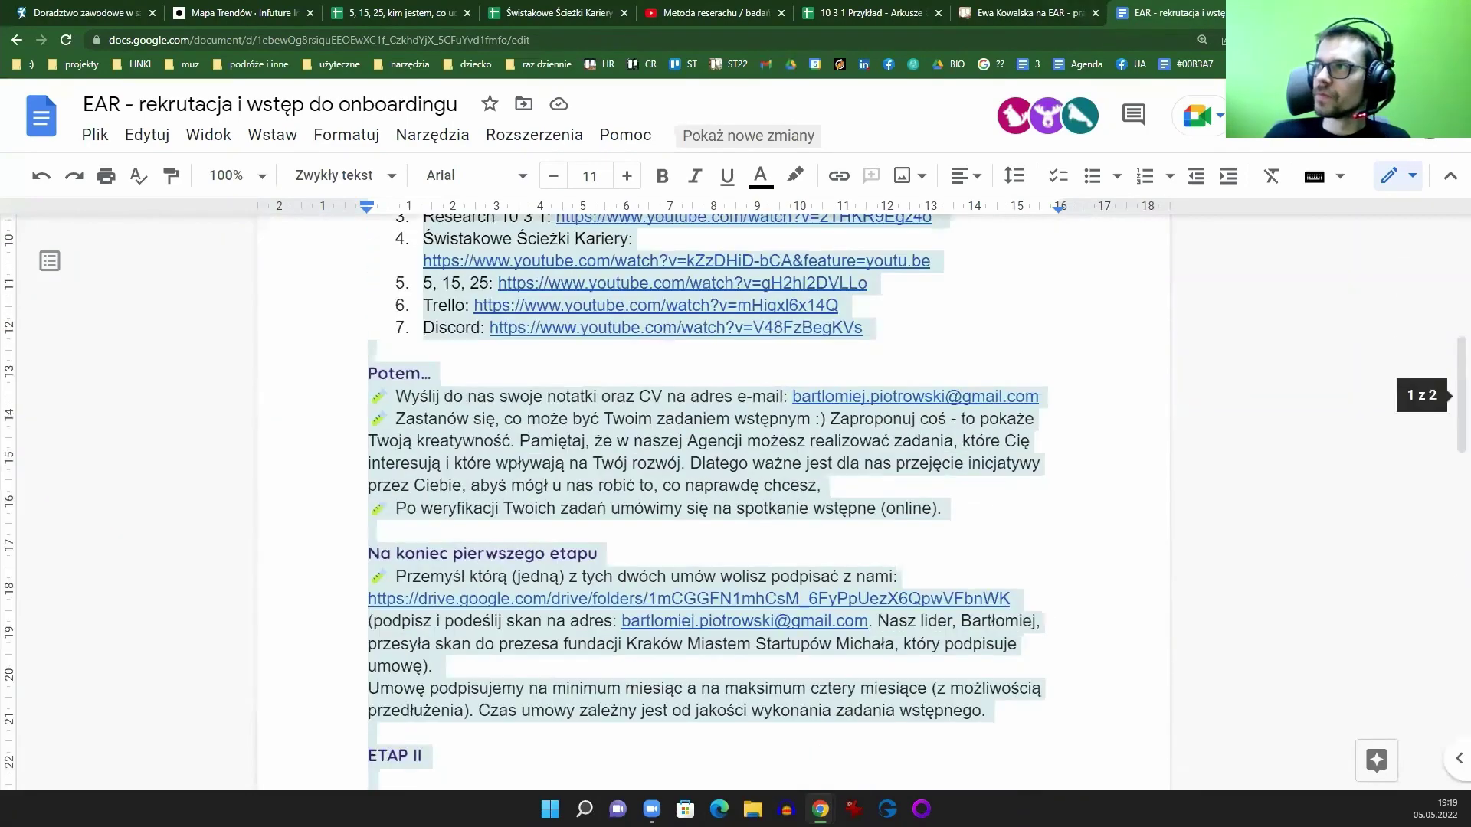
{"action": "key", "text": "ctrl+w"}
{"action": "key", "text": "ctrl+w"}
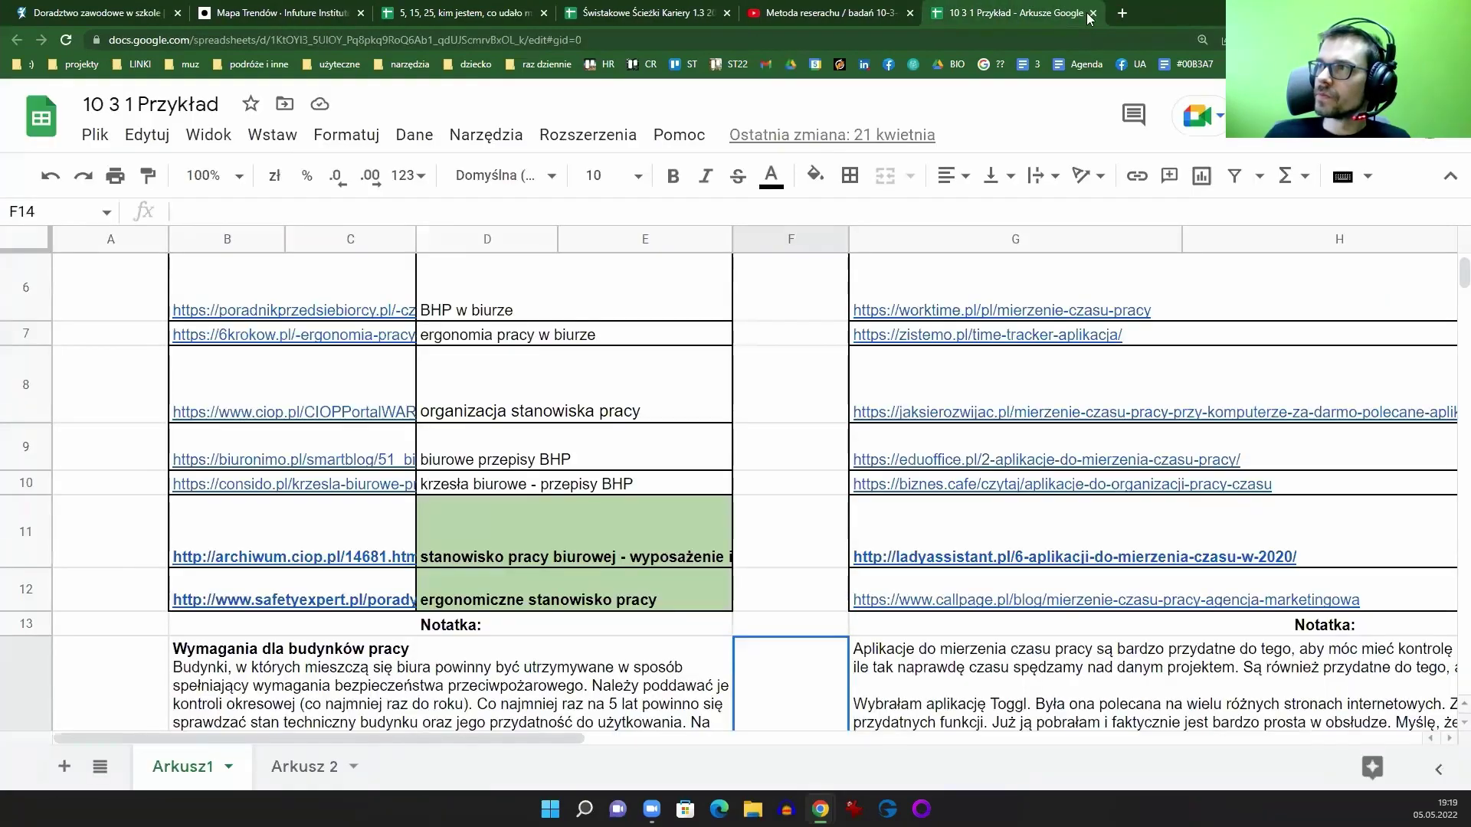
Step: Close the 10 3 1 Przykład and YouTube tabs, then scroll across the Świstakowe Ścieżki Kariery scoring columns
{"action": "left_click", "coordinate": [1092, 15]}
{"action": "left_click", "coordinate": [909, 13]}
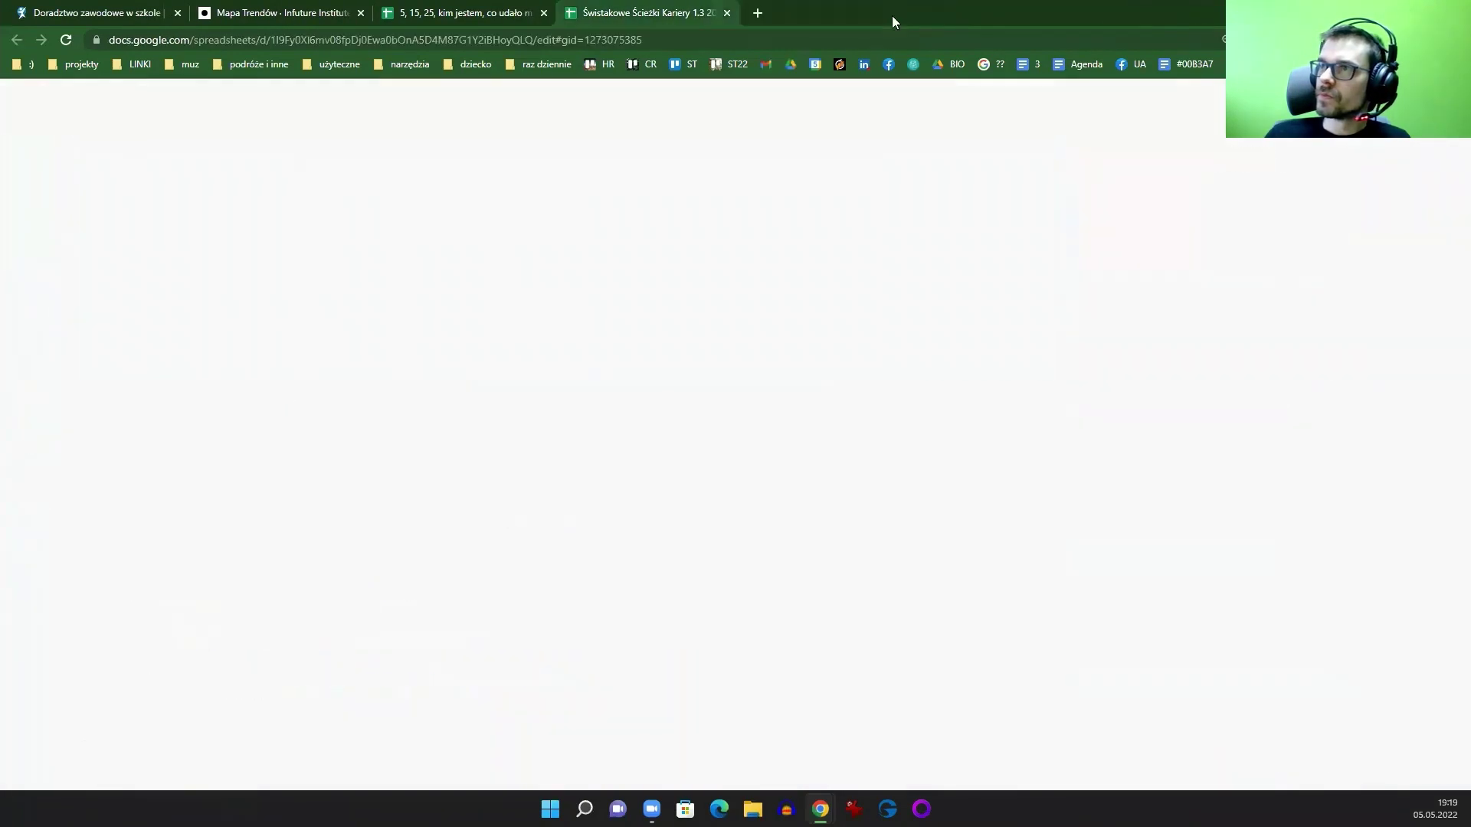
{"action": "mouse_move", "coordinate": [866, 96]}
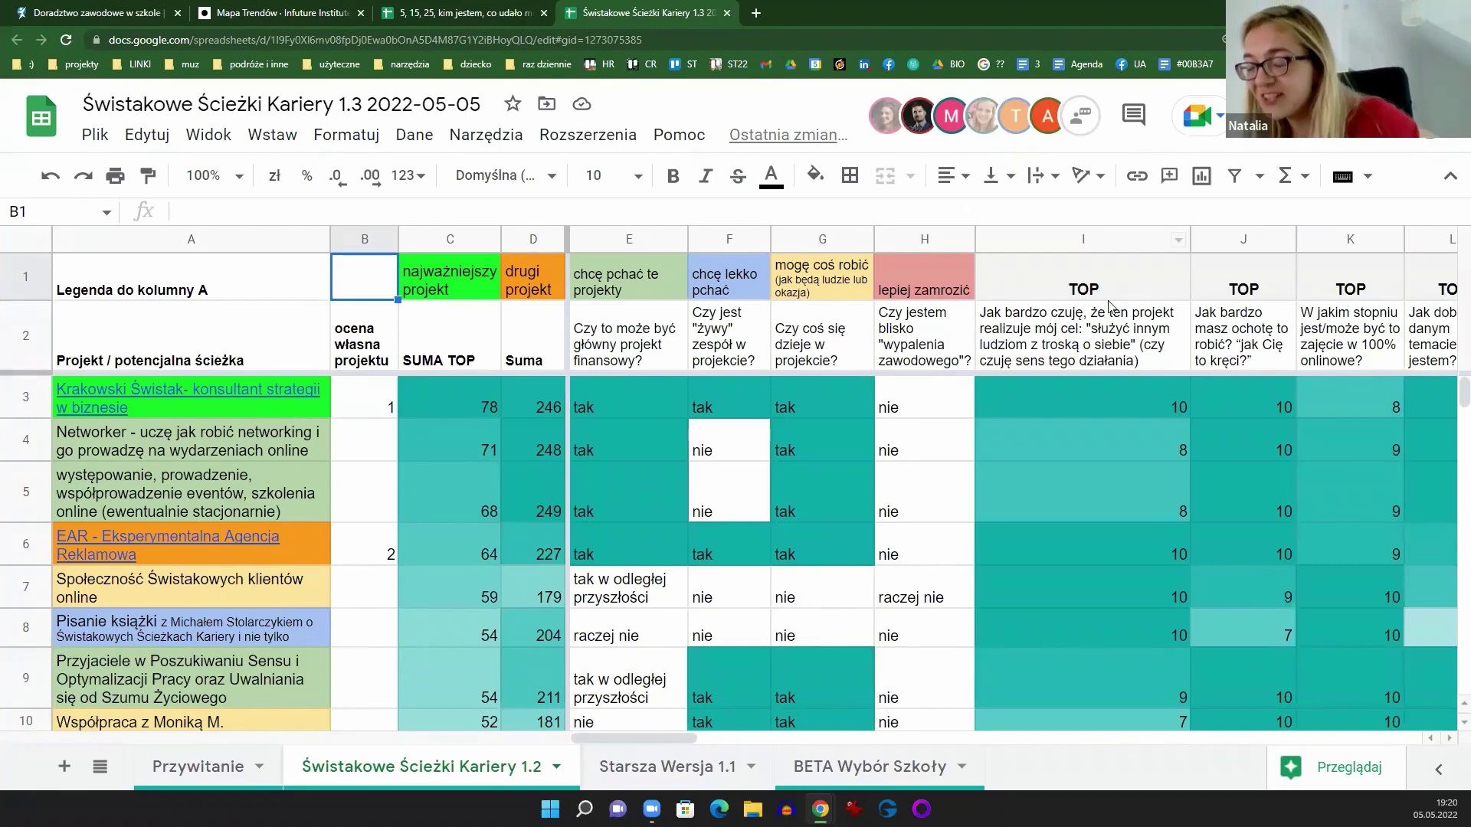
{"action": "left_click", "coordinate": [1077, 238]}
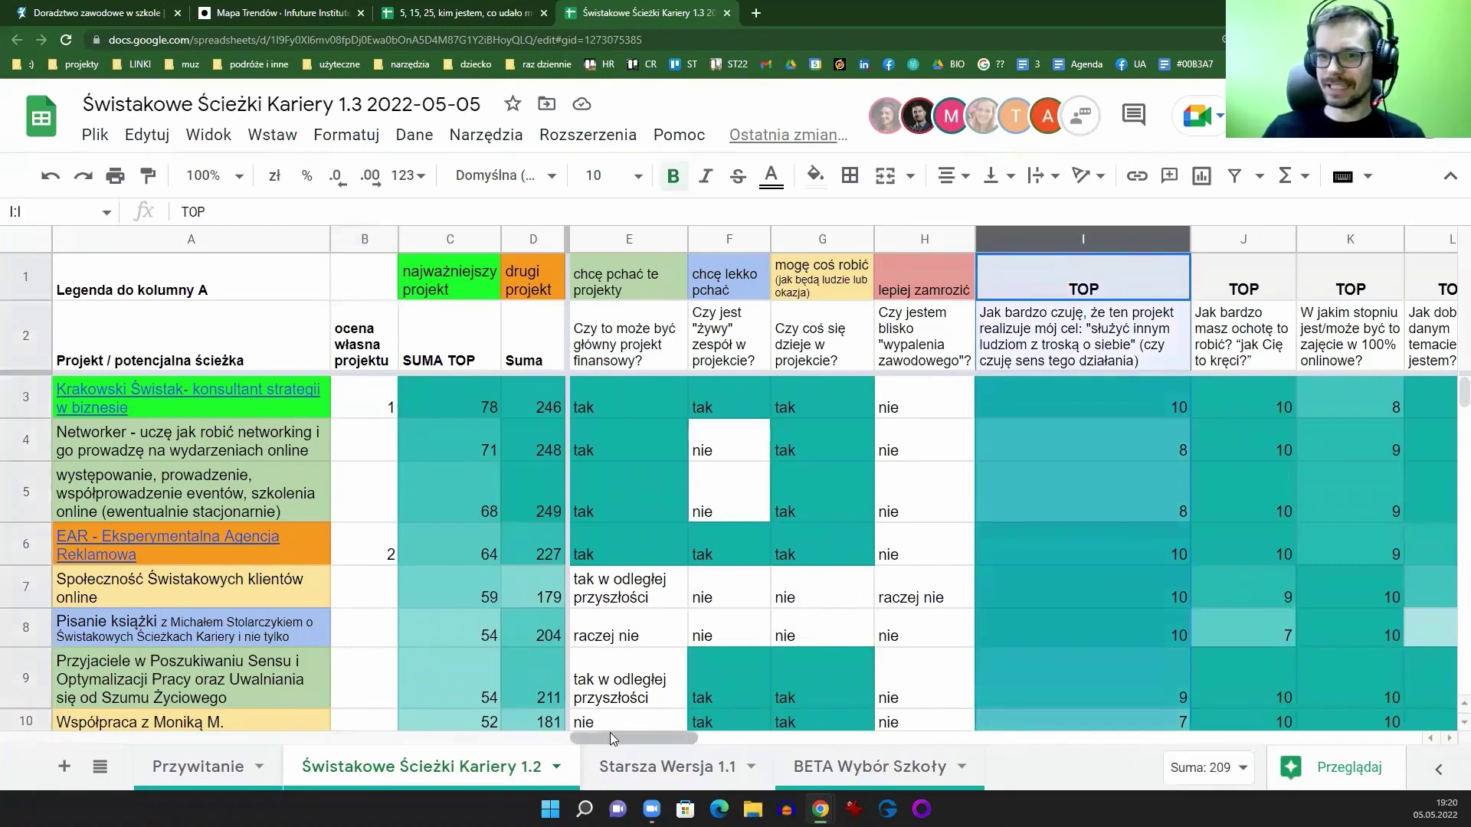
{"action": "left_click_drag", "start_coordinate": [612, 738], "coordinate": [748, 738]}
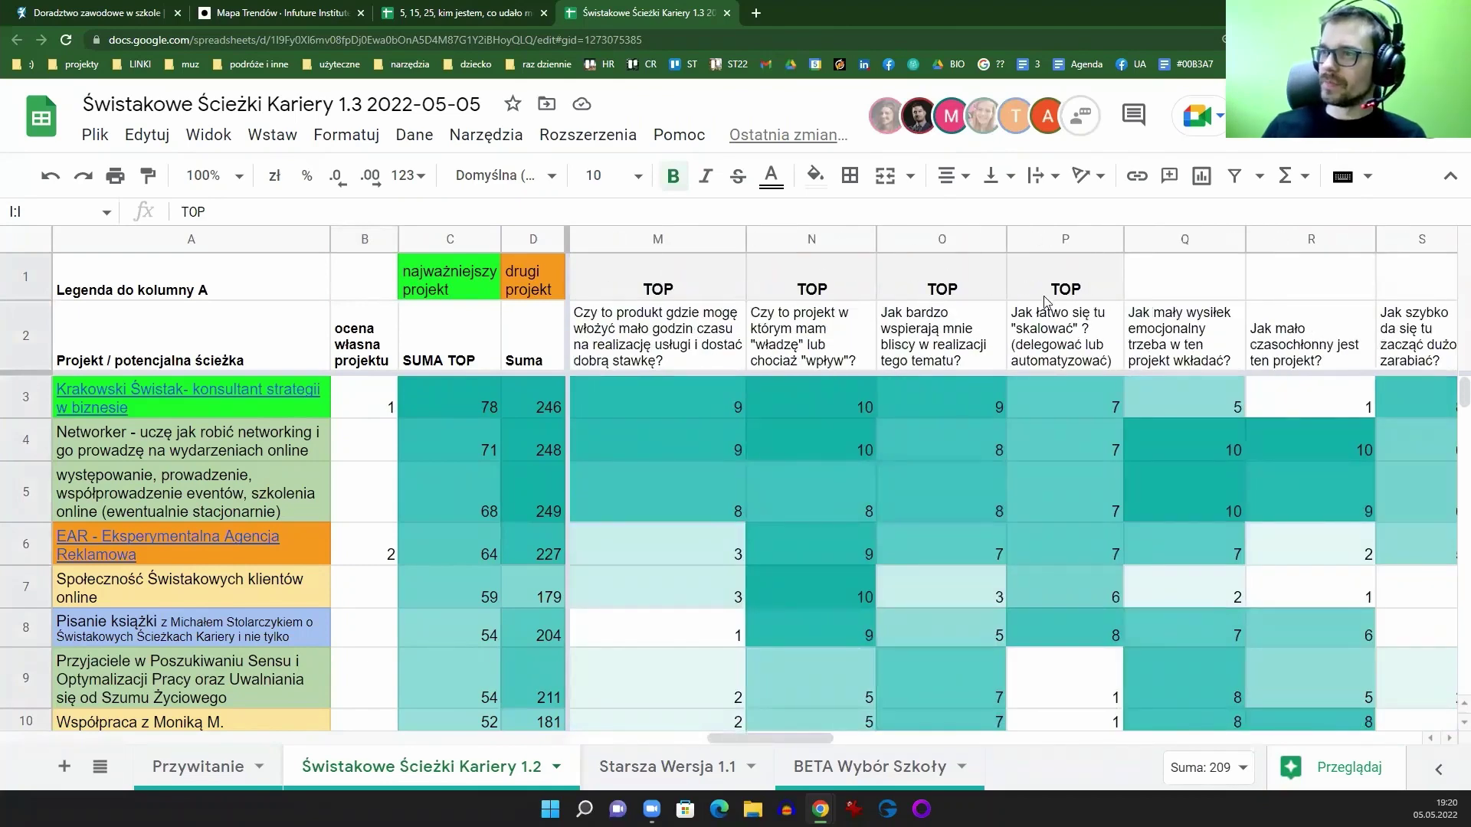
{"action": "left_click_drag", "start_coordinate": [733, 740], "coordinate": [746, 737]}
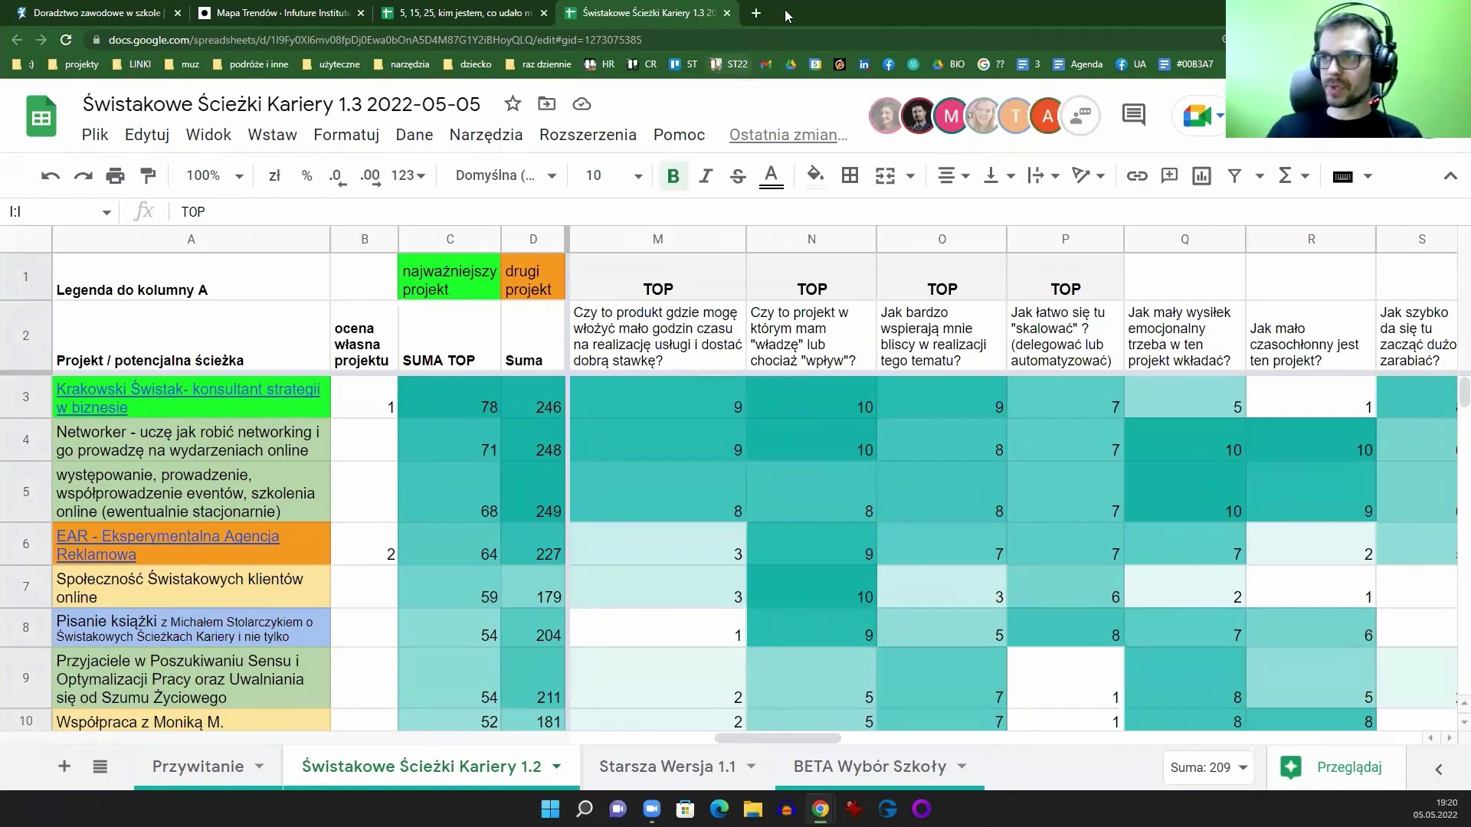
{"action": "left_click", "coordinate": [756, 13]}
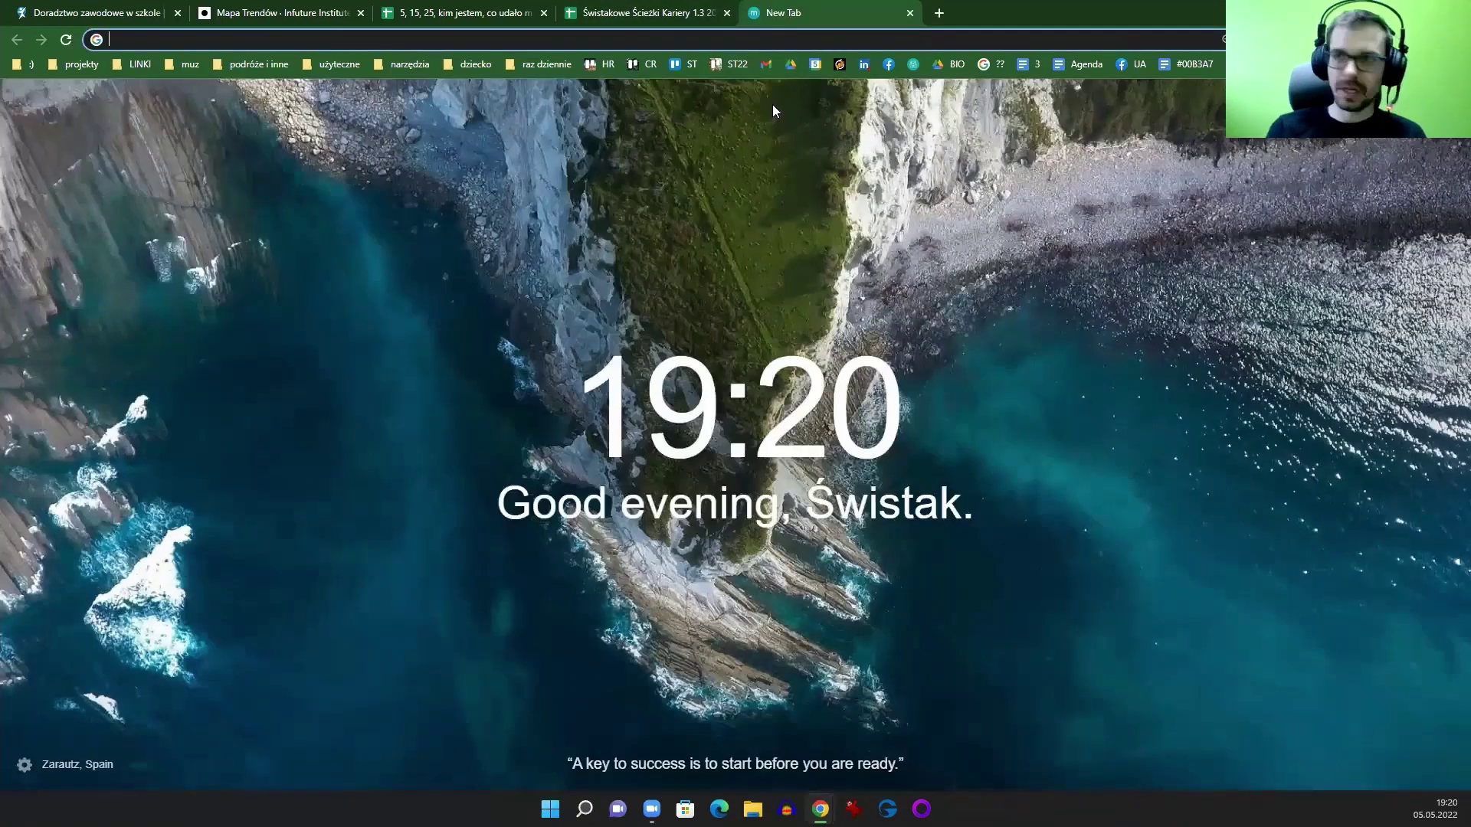
{"action": "type", "text": "świstakop"}
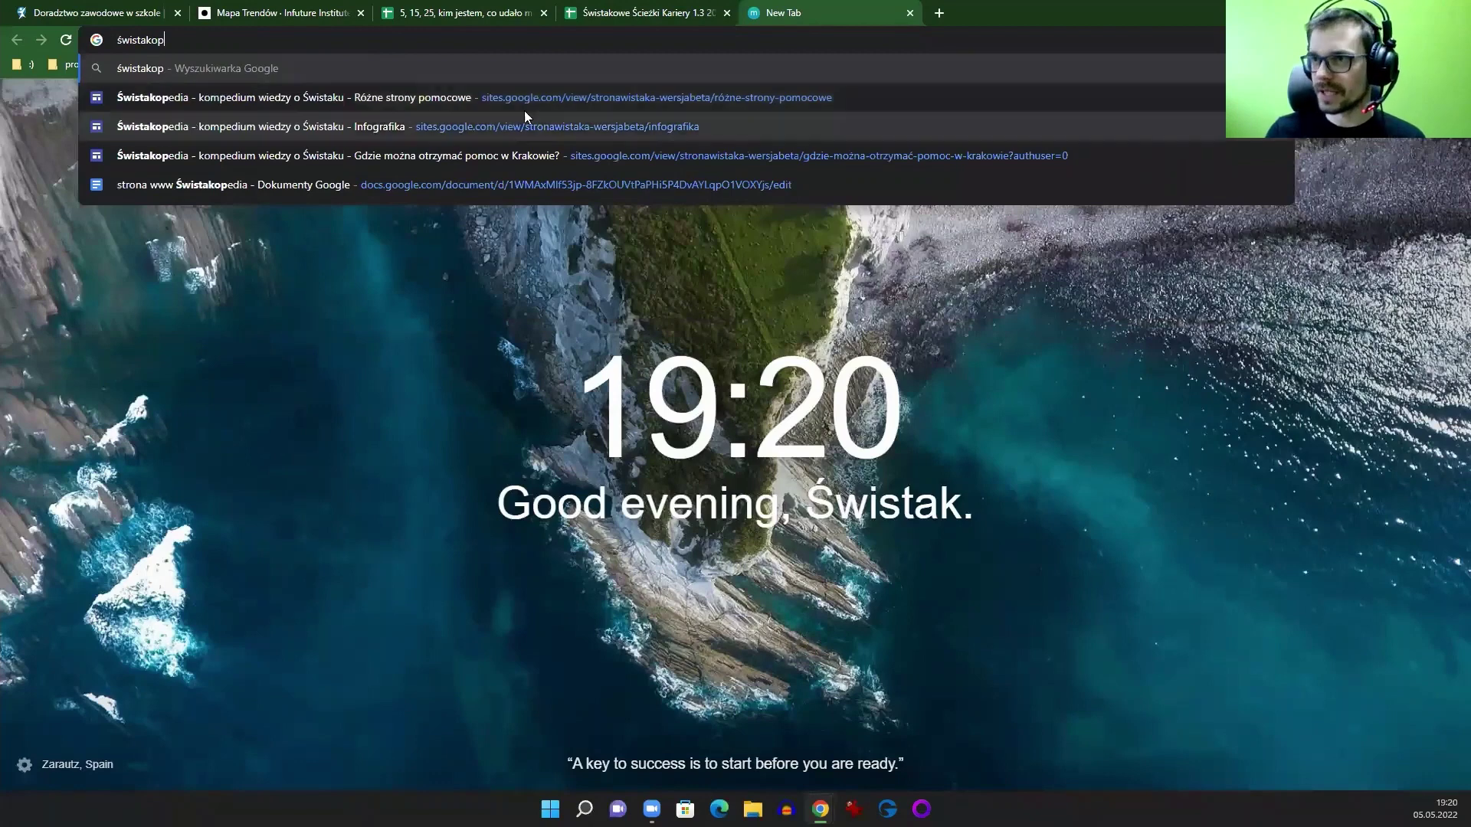
{"action": "left_click", "coordinate": [406, 156]}
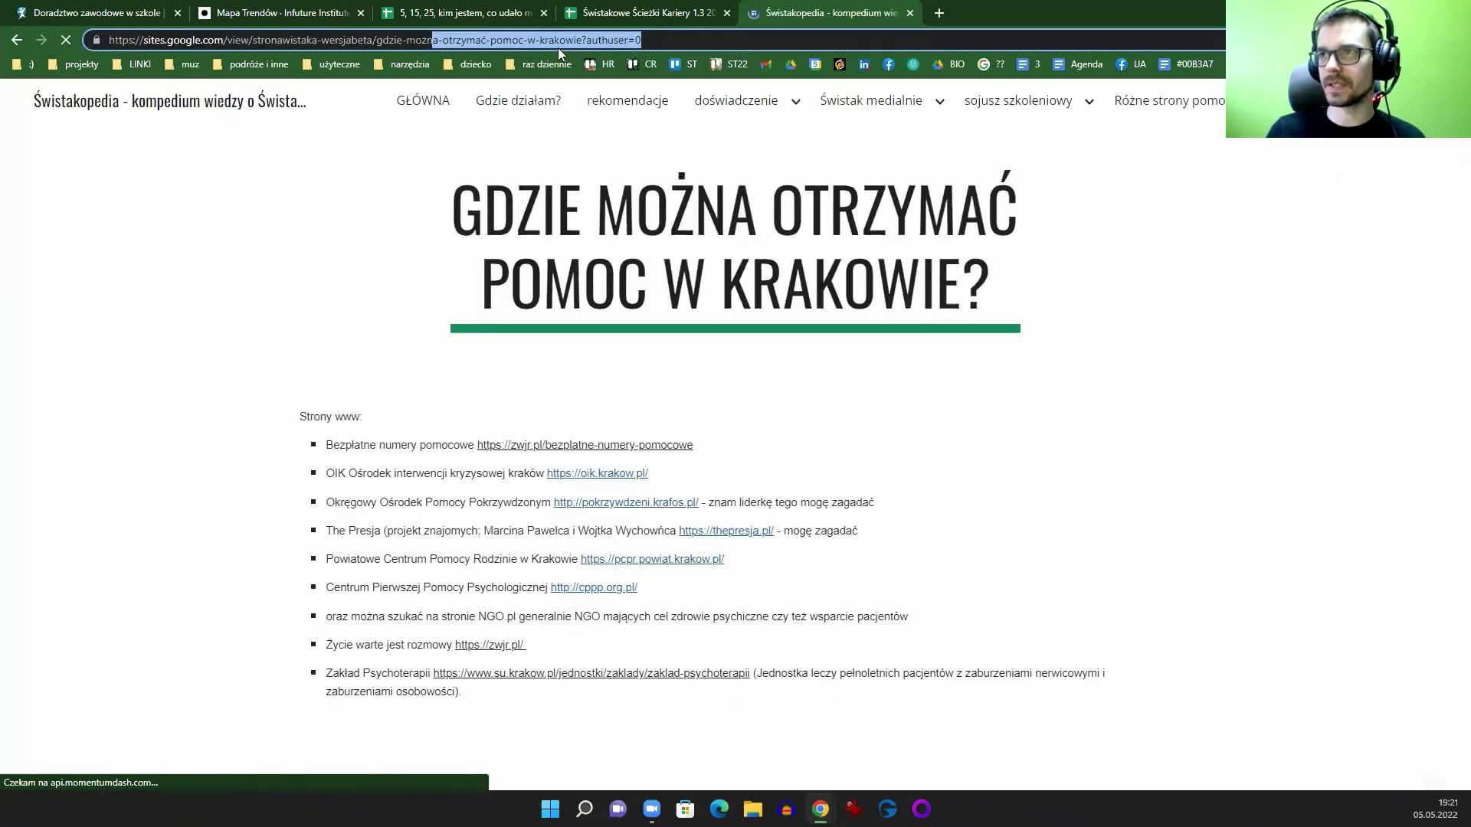
{"action": "left_click", "coordinate": [557, 42]}
{"action": "key", "text": "alt+Tab"}
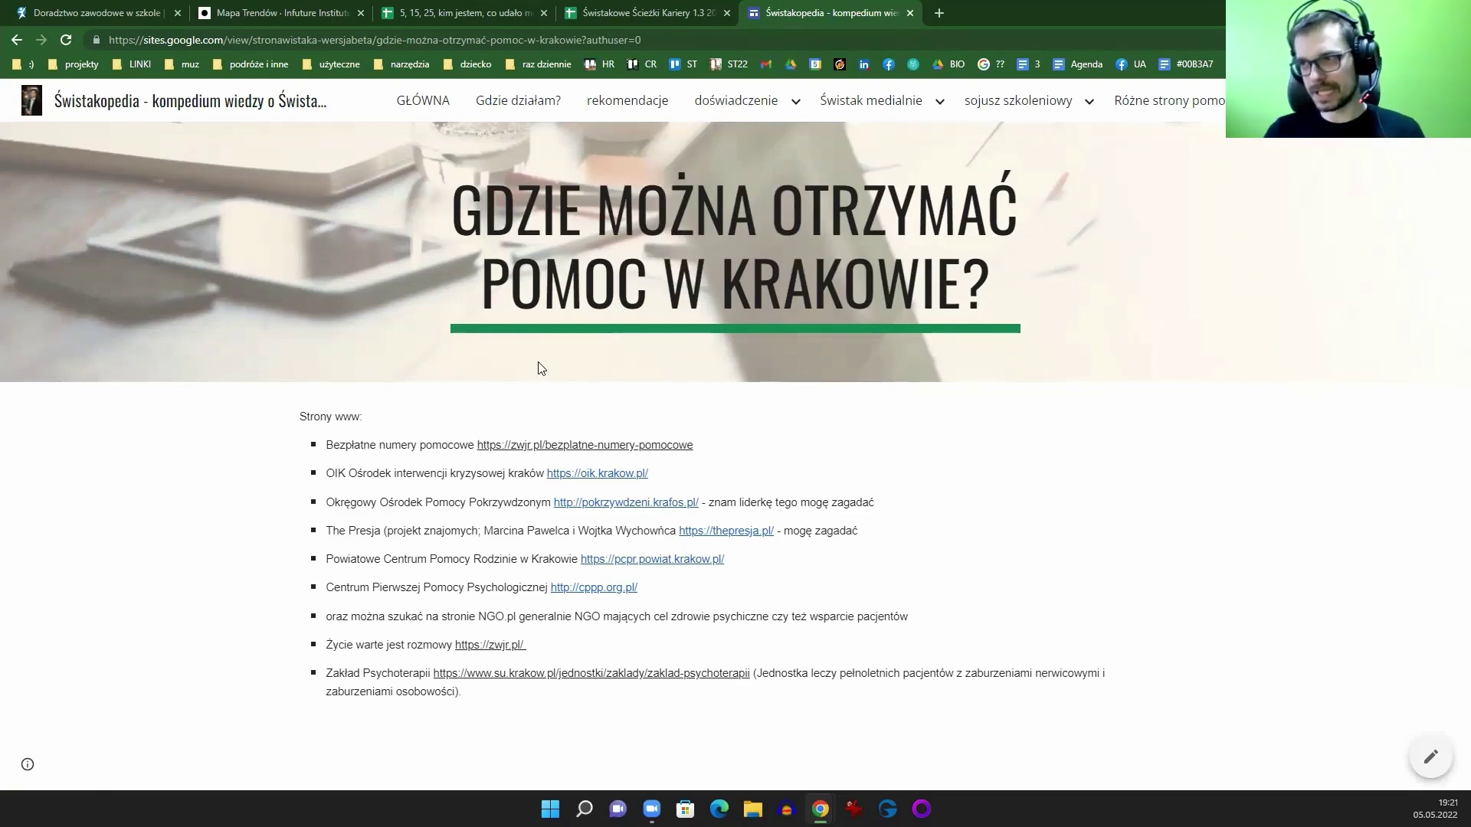
{"action": "left_click", "coordinate": [911, 13]}
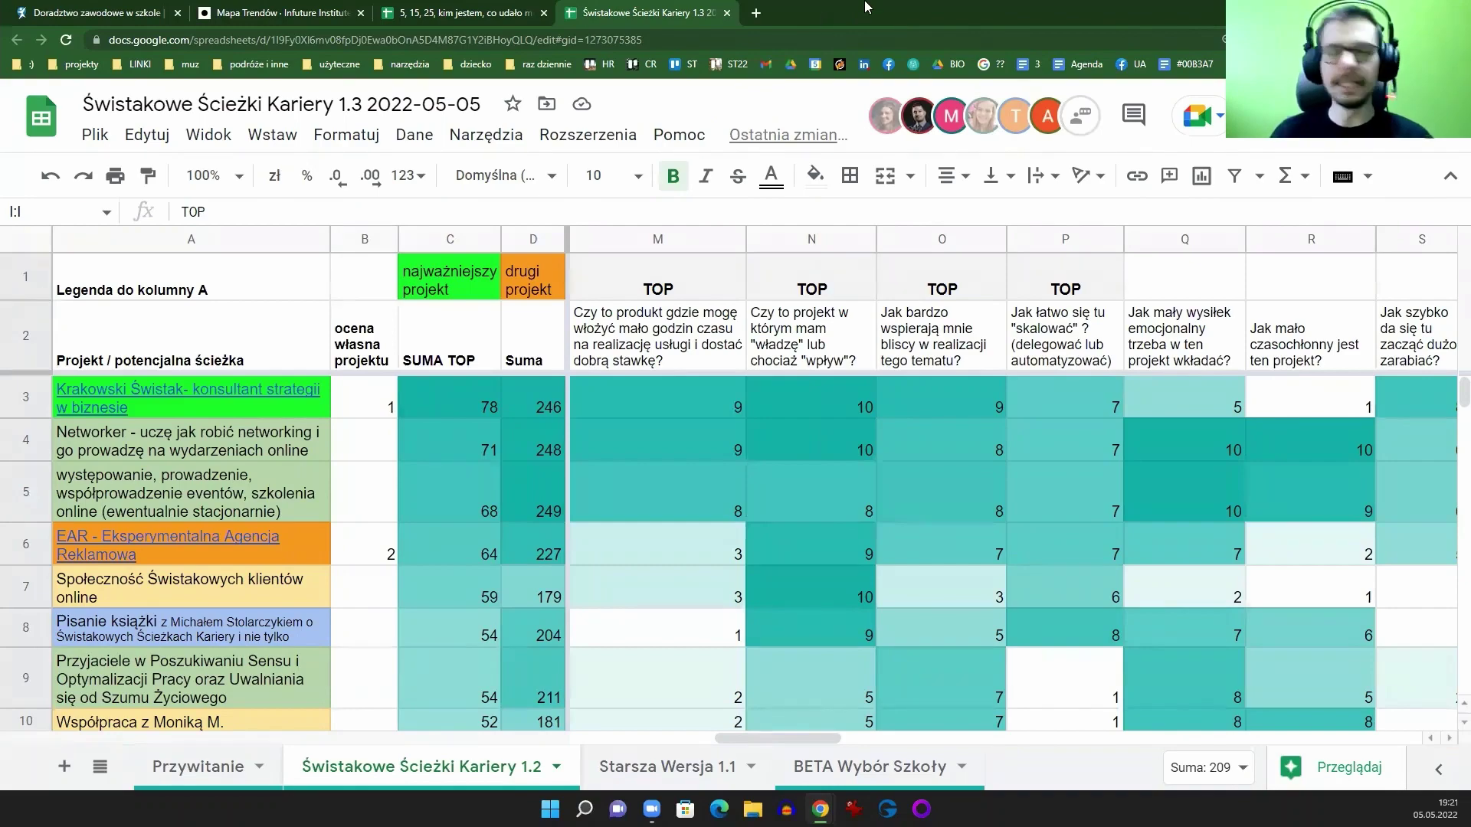
Step: In a new tab, search 'rory' and open the TEDx talk How To Multiply Your Time
{"action": "left_click", "coordinate": [757, 13]}
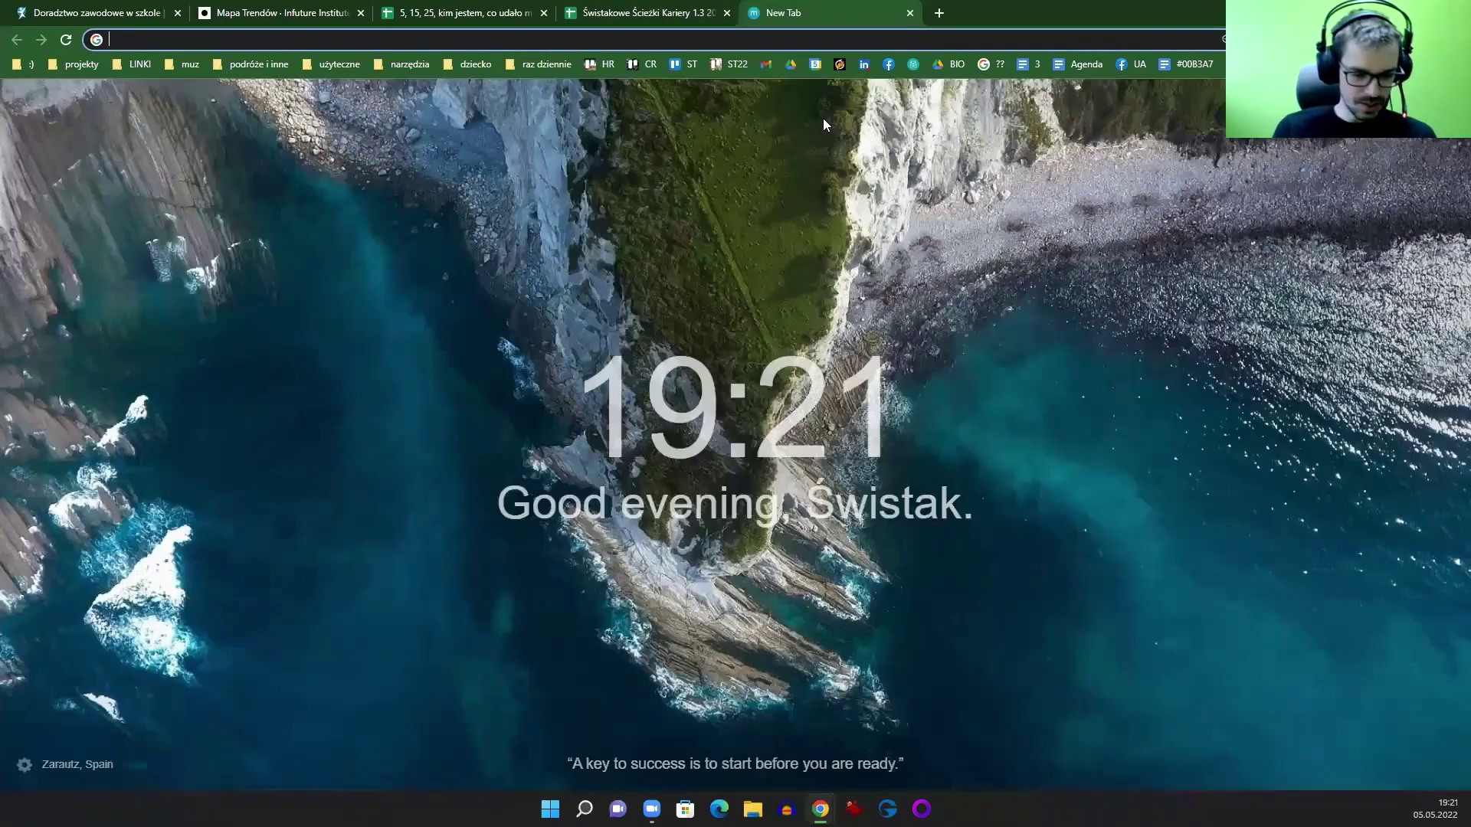
{"action": "type", "text": "rory"}
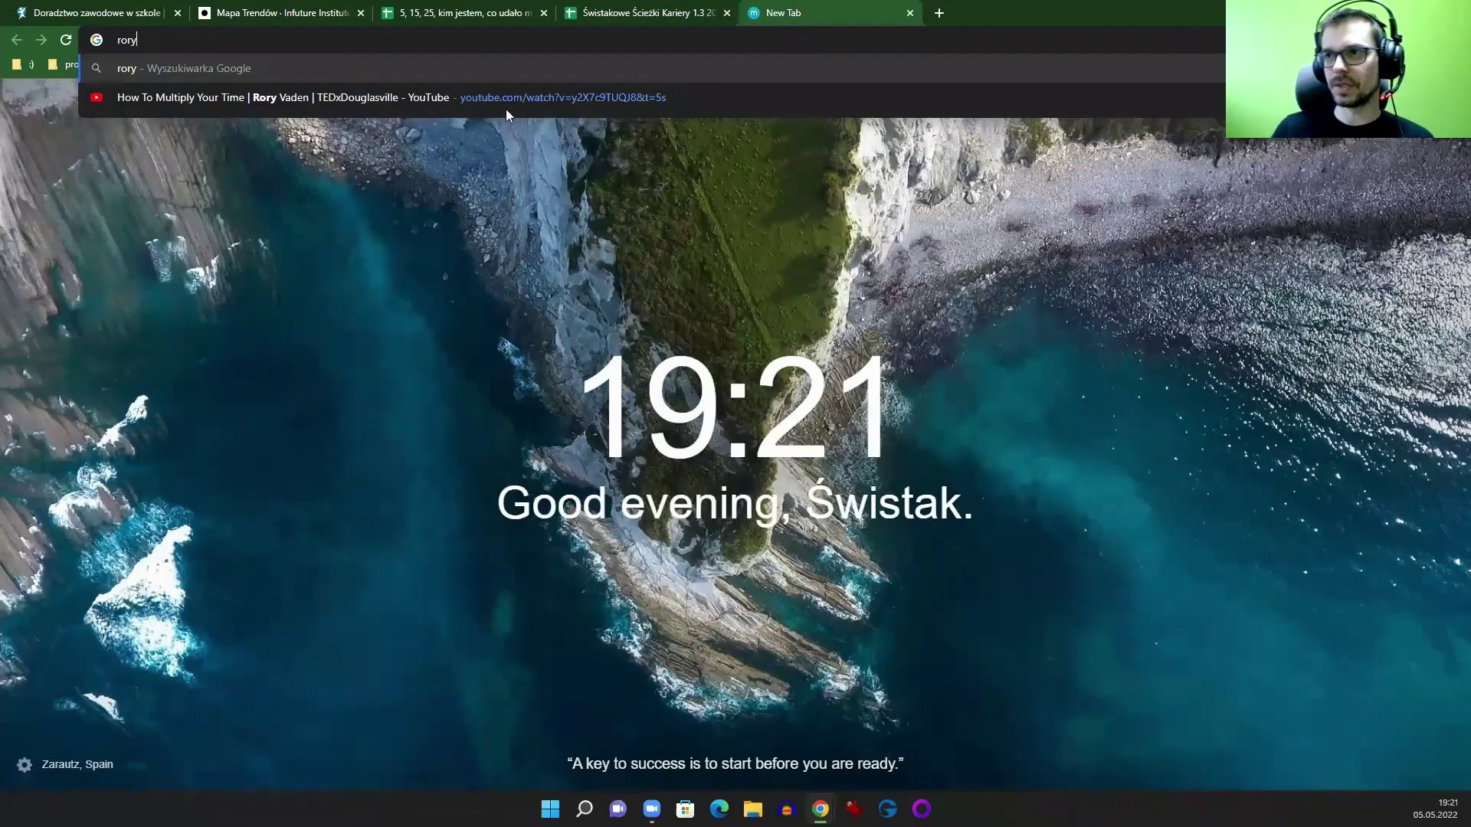
{"action": "left_click", "coordinate": [506, 104]}
{"action": "left_click", "coordinate": [455, 39]}
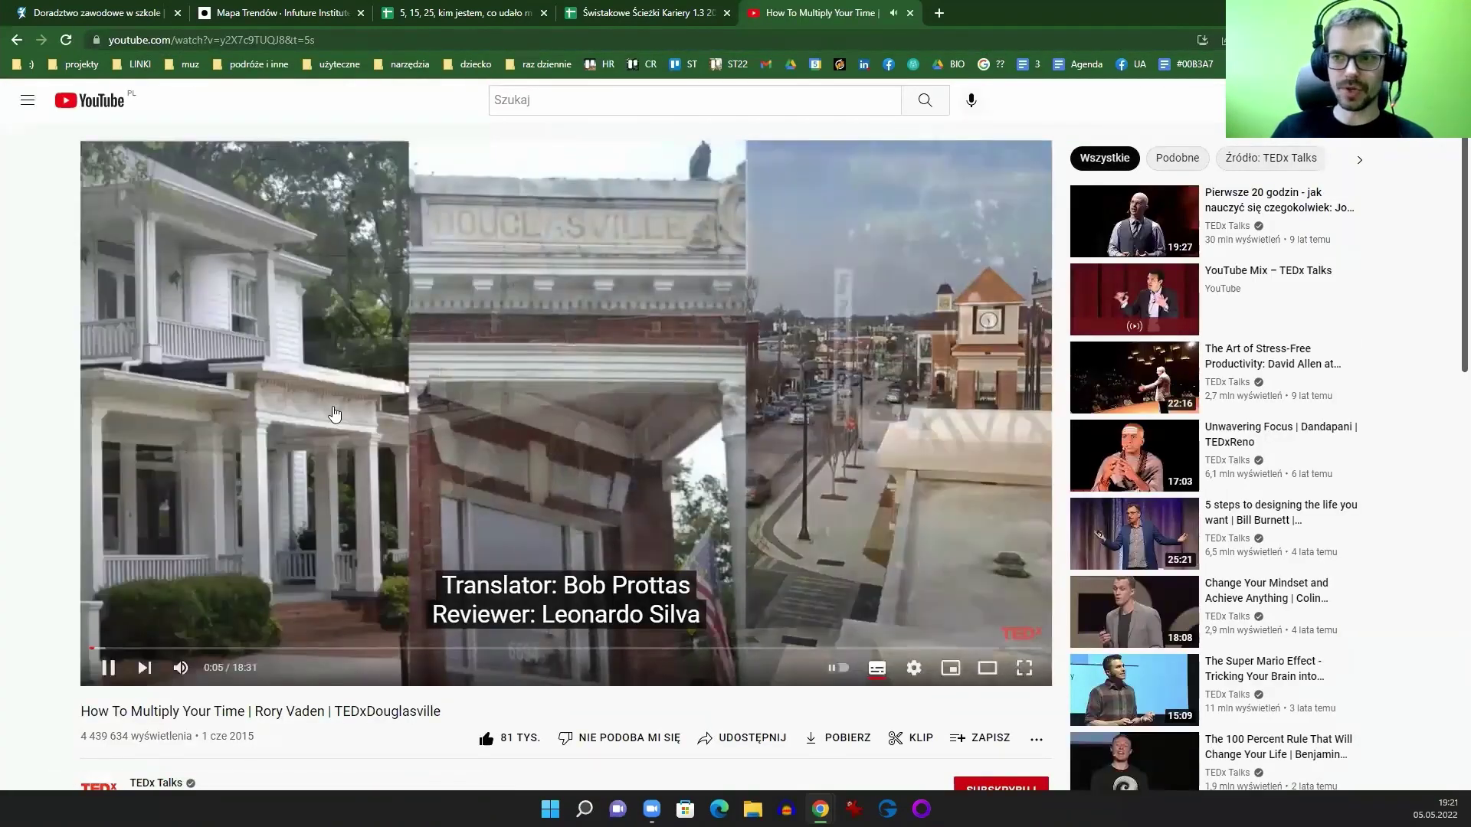
Step: Pause the talk at 15:19 on the Focus Funnel slide, full screen with subtitles off
{"action": "left_click", "coordinate": [335, 413]}
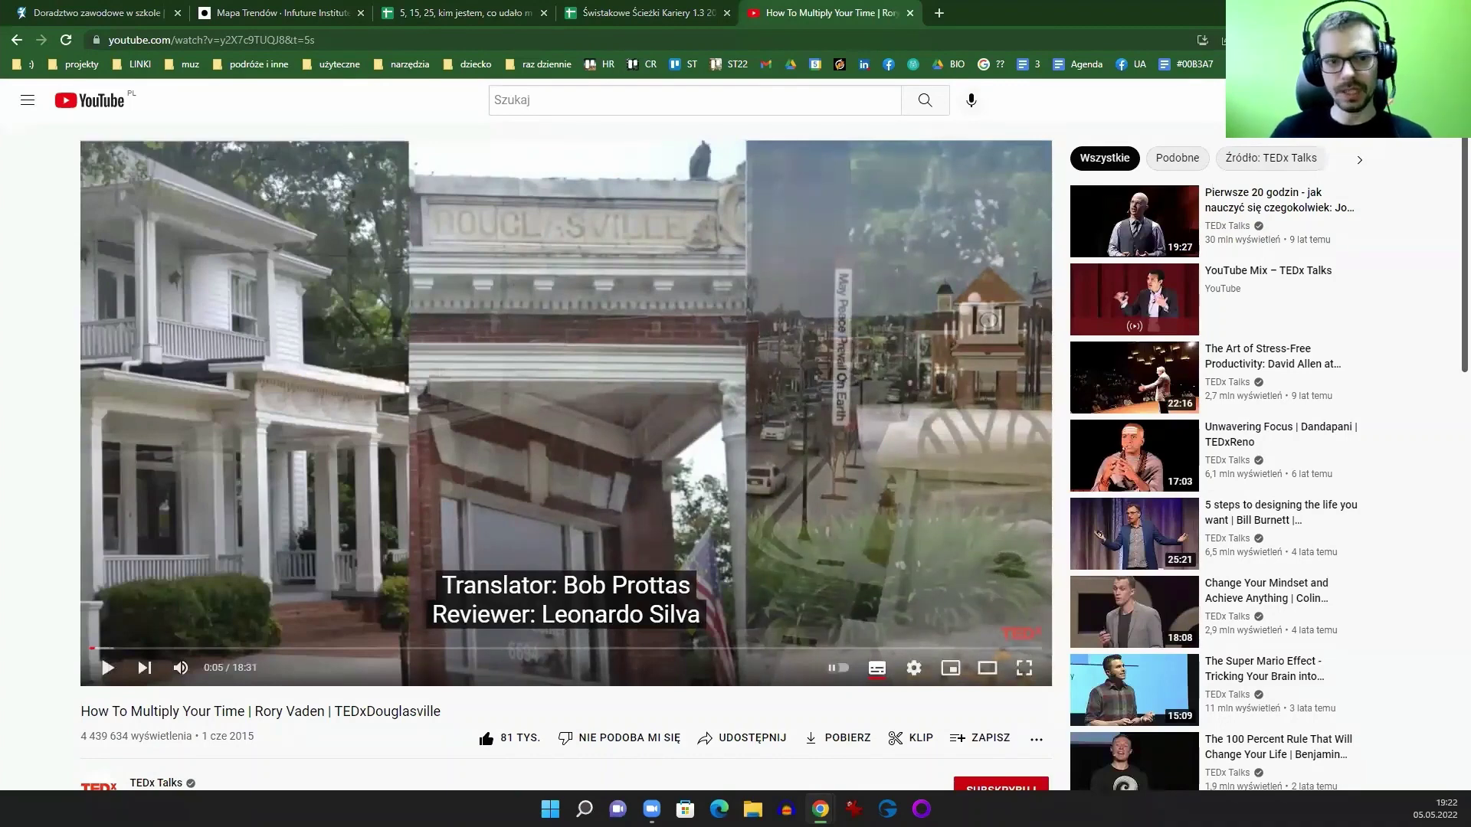
{"action": "left_click", "coordinate": [877, 648]}
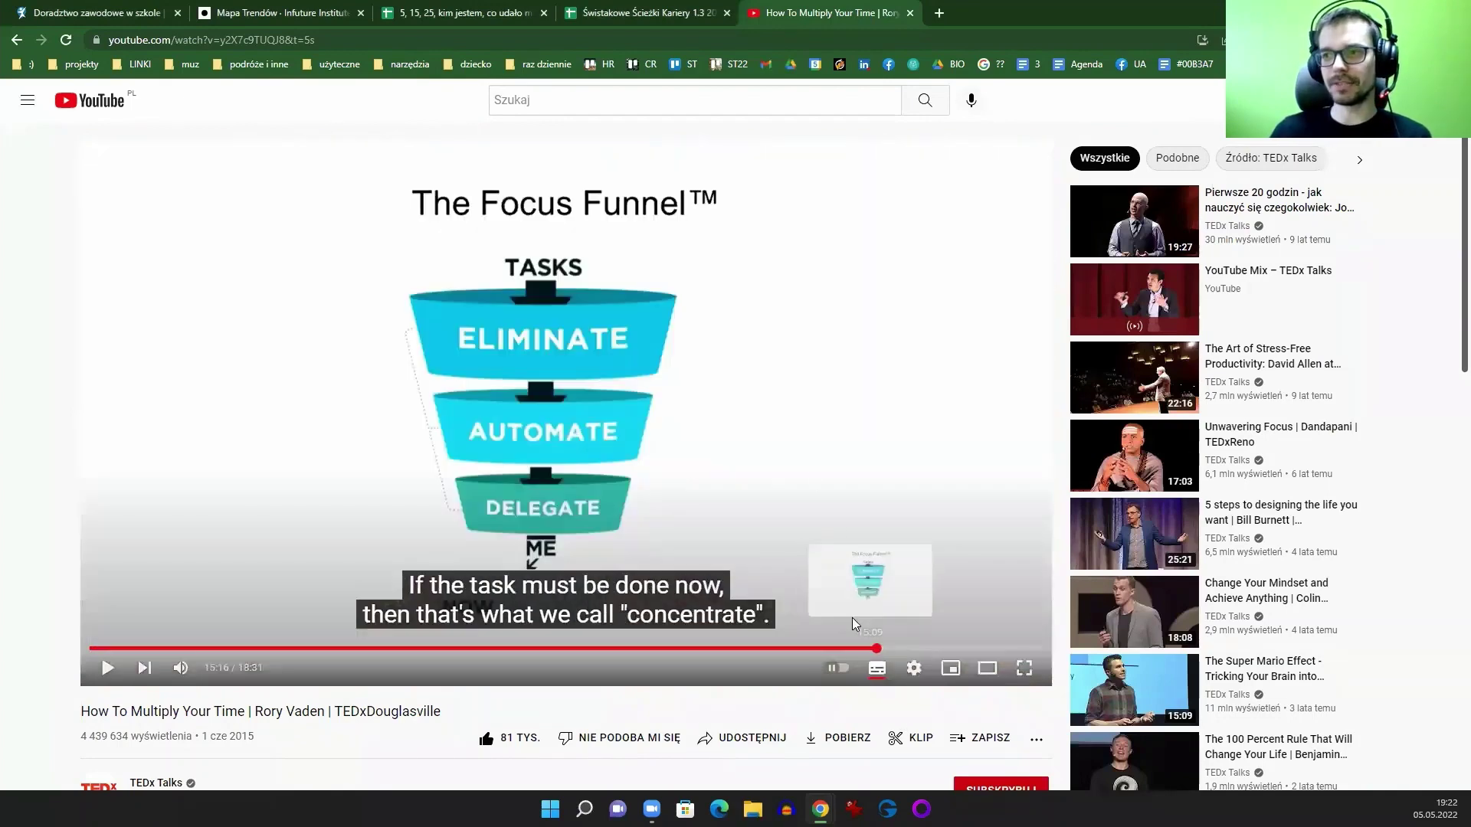
{"action": "left_click", "coordinate": [104, 671]}
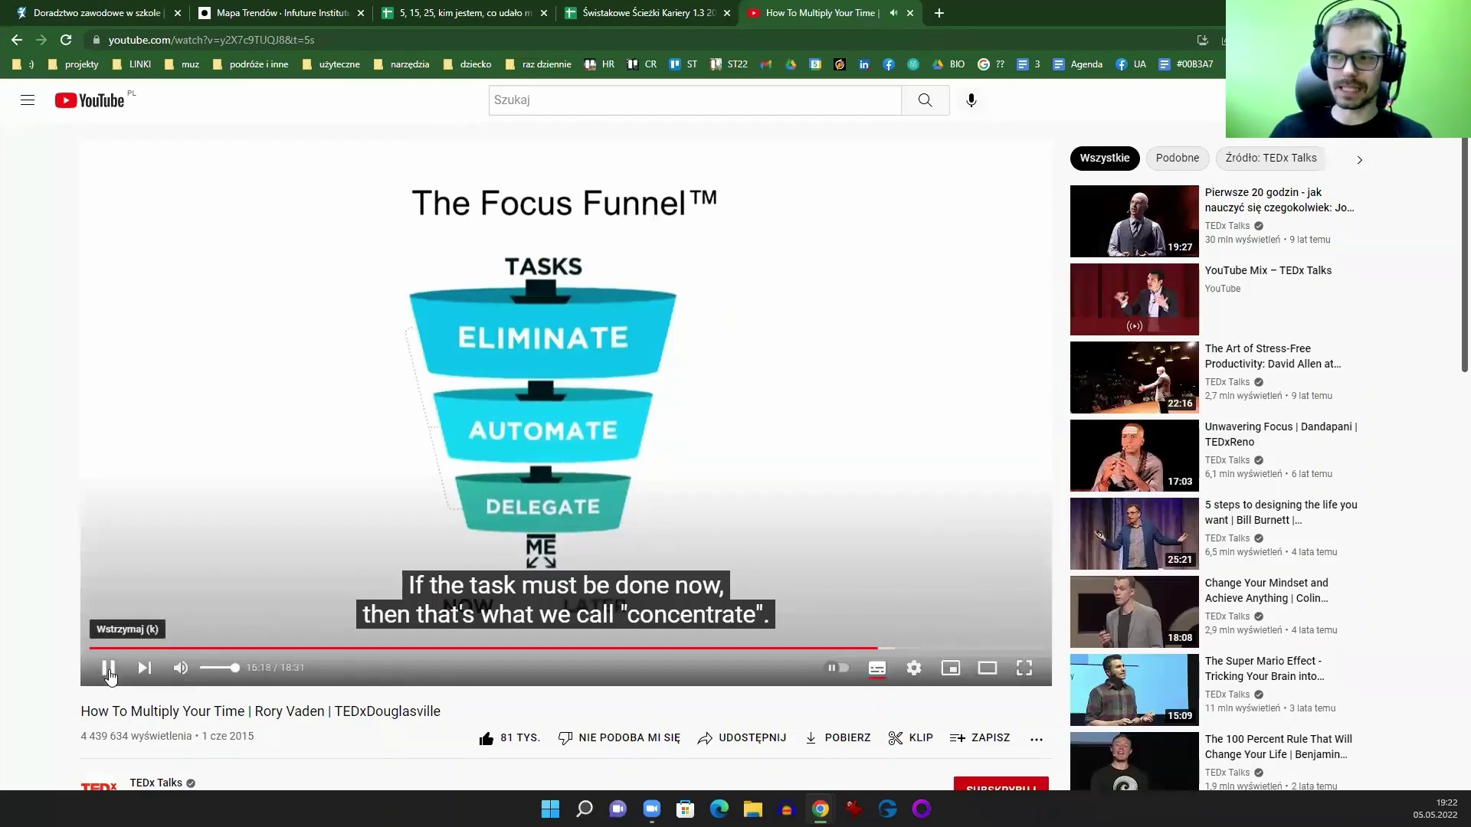
{"action": "left_click", "coordinate": [108, 670]}
{"action": "left_click", "coordinate": [1024, 668]}
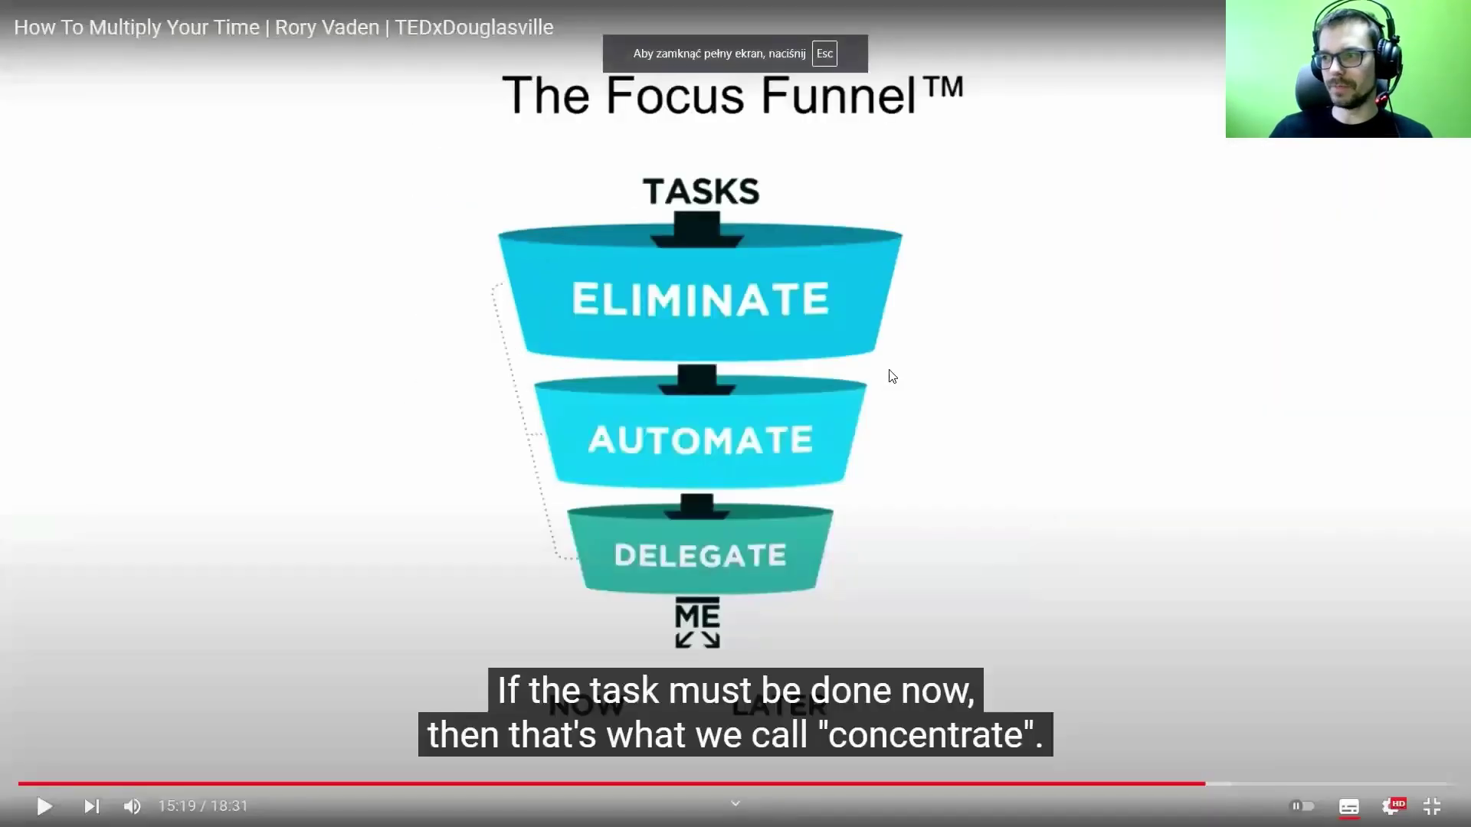
{"action": "left_click", "coordinate": [1349, 807]}
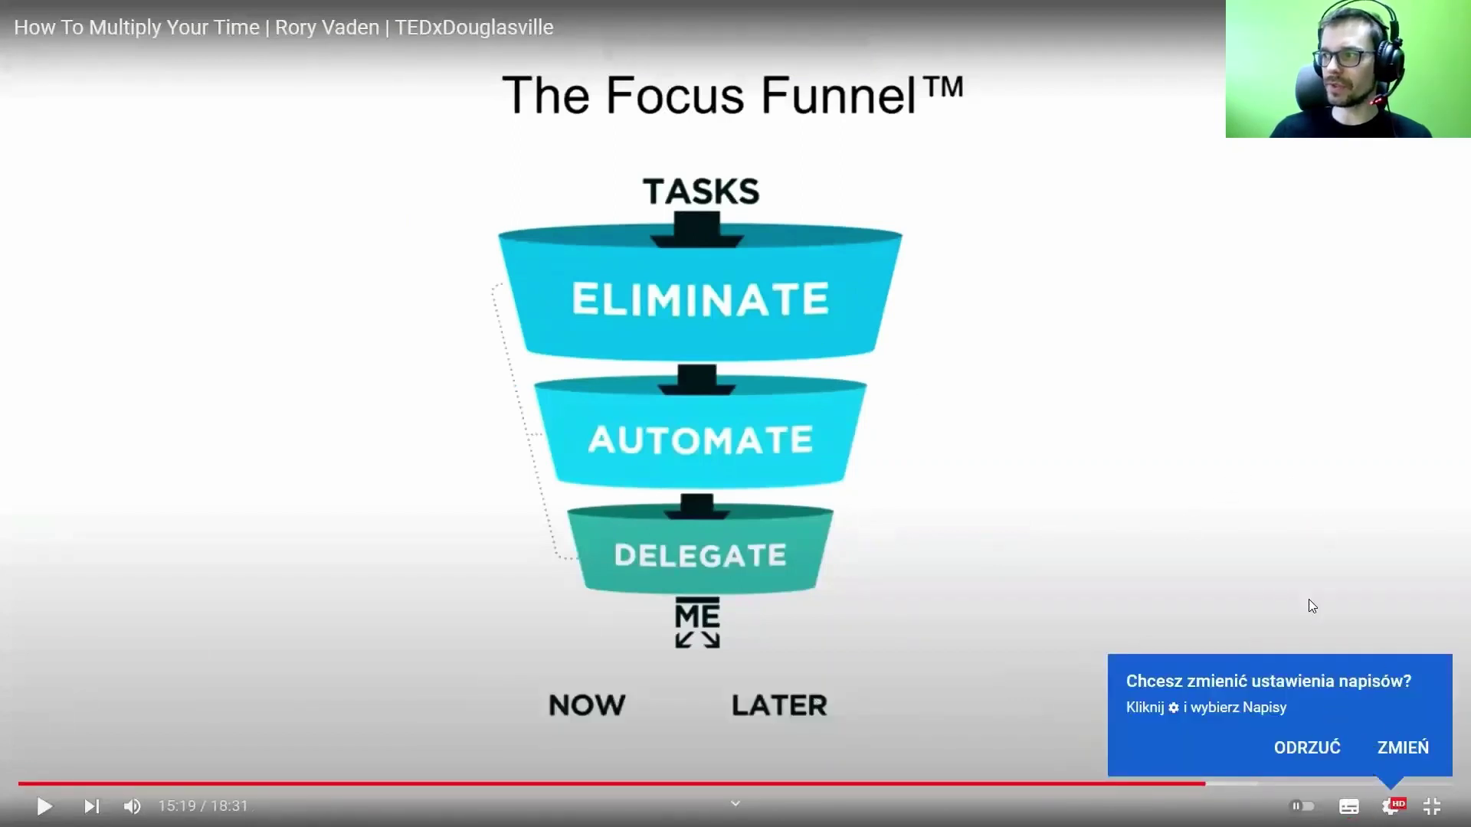
{"action": "left_click", "coordinate": [1391, 801]}
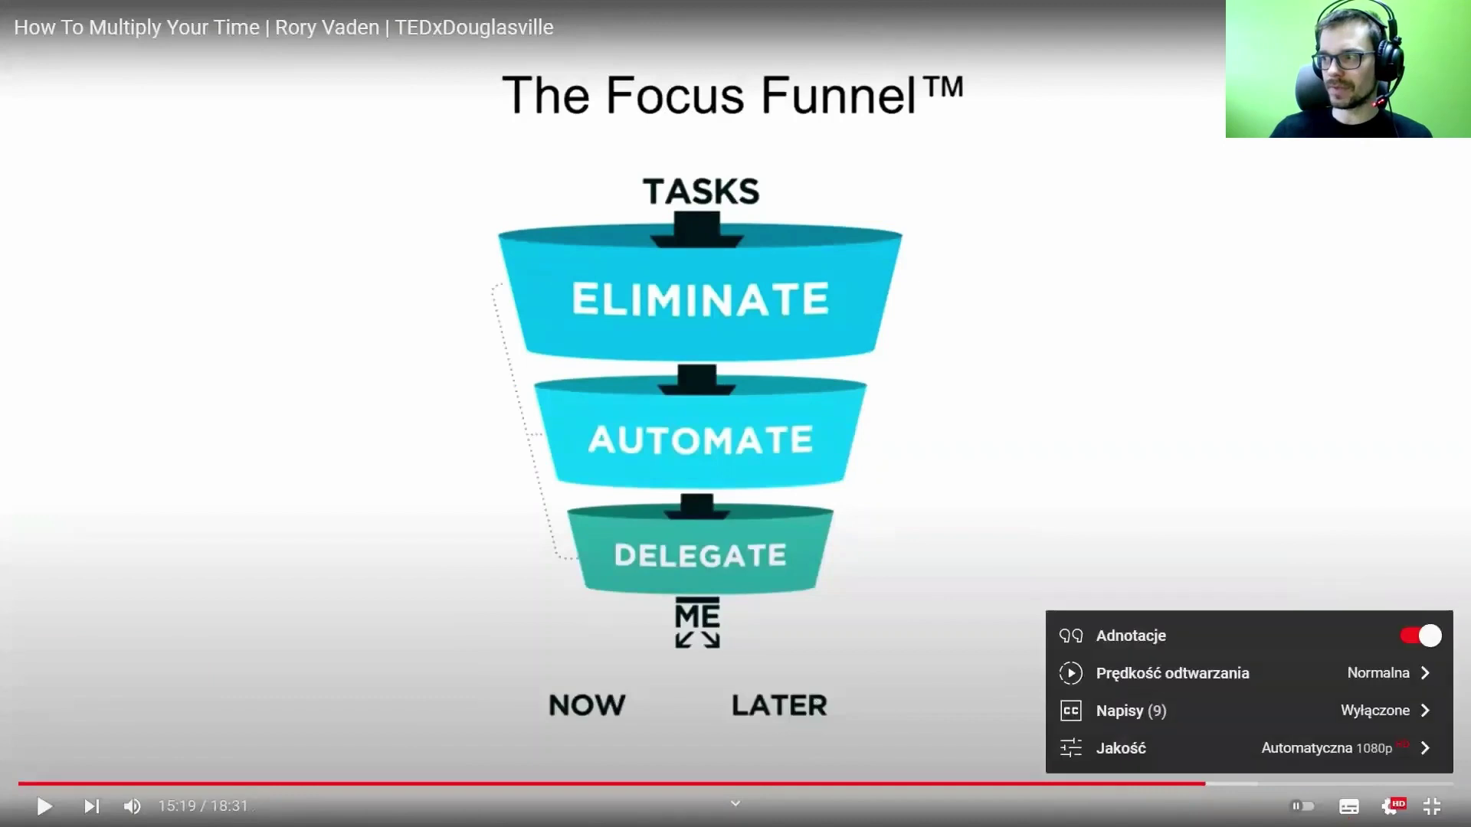
{"action": "left_click", "coordinate": [1391, 800]}
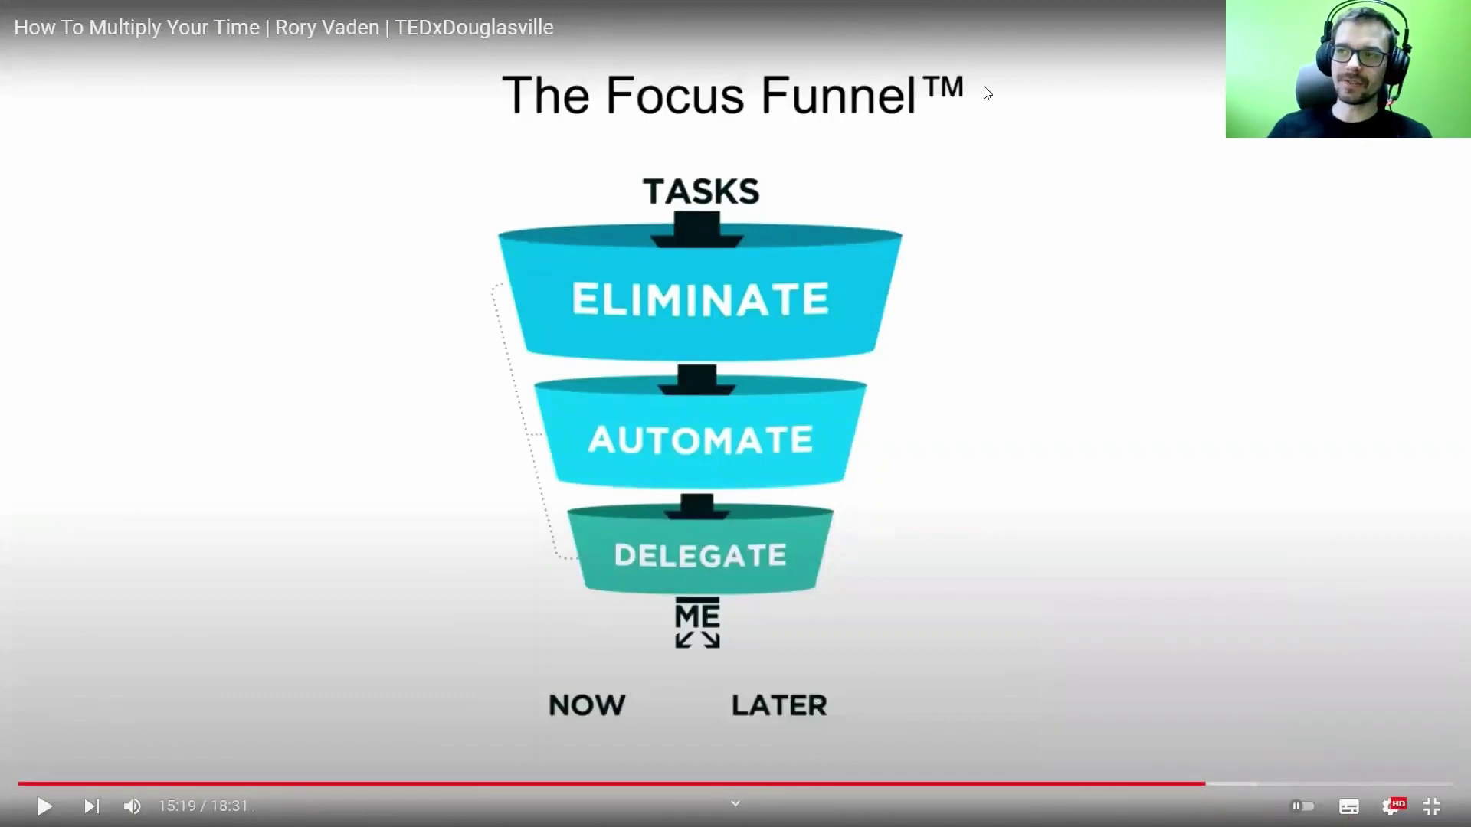
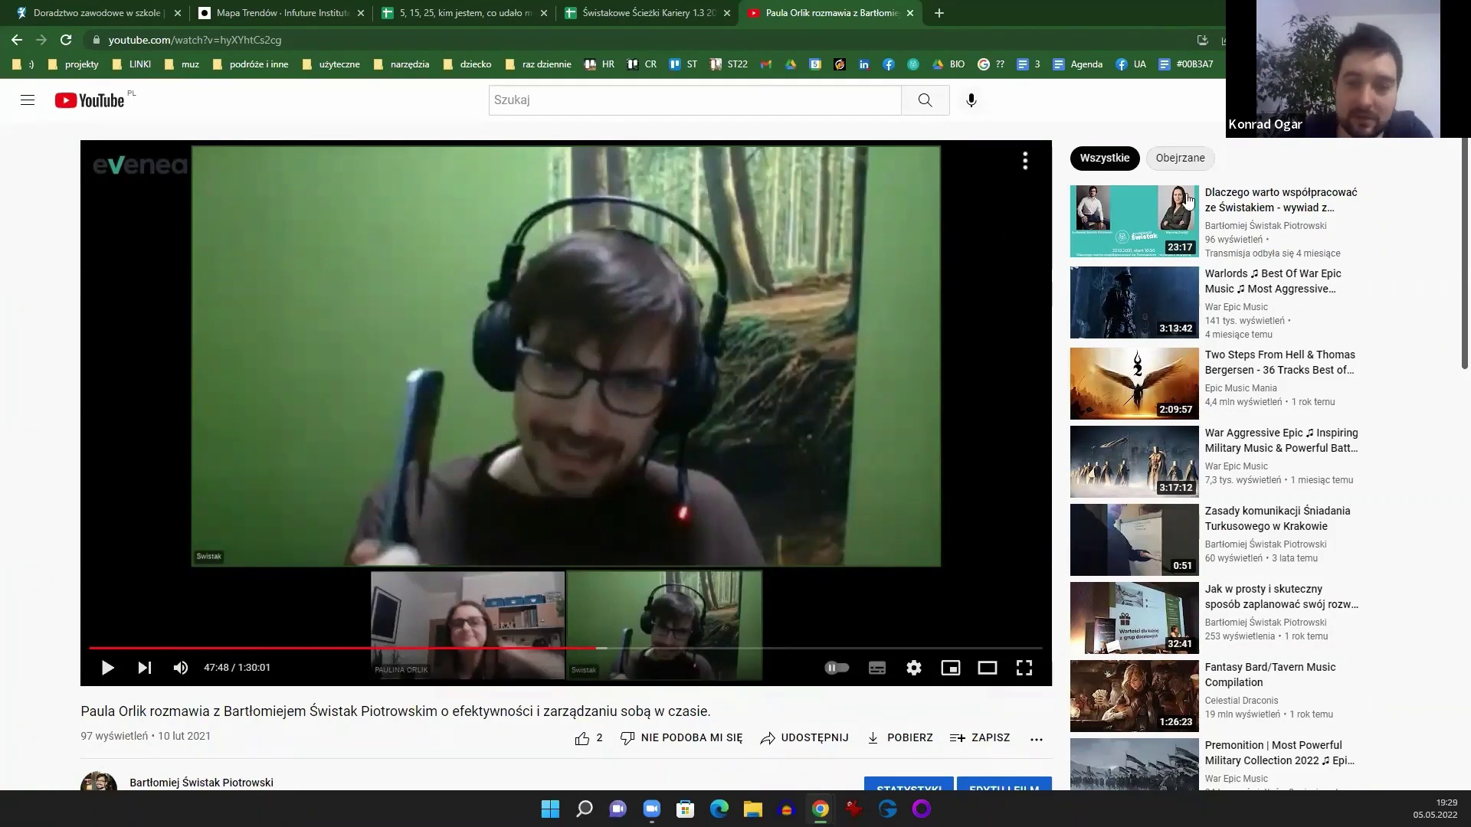
Step: Open the Macierz Eisenhowera blog article in a new tab from the 'macierz' address-bar suggestion
{"action": "left_click", "coordinate": [947, 14]}
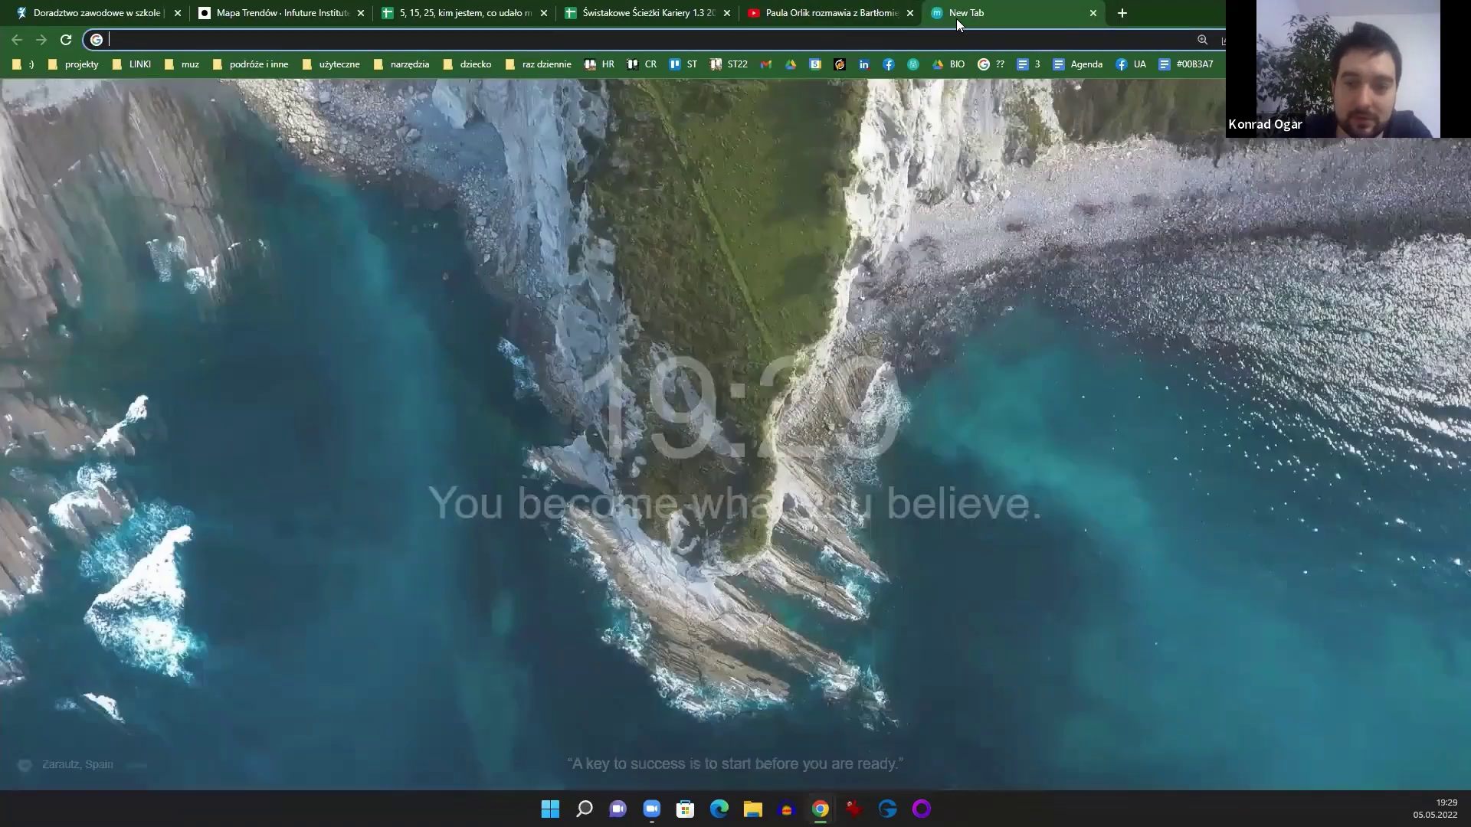
{"action": "type", "text": "macierz"}
{"action": "key", "text": "Down"}
{"action": "key", "text": "Down"}
{"action": "key", "text": "Down"}
{"action": "key", "text": "Down"}
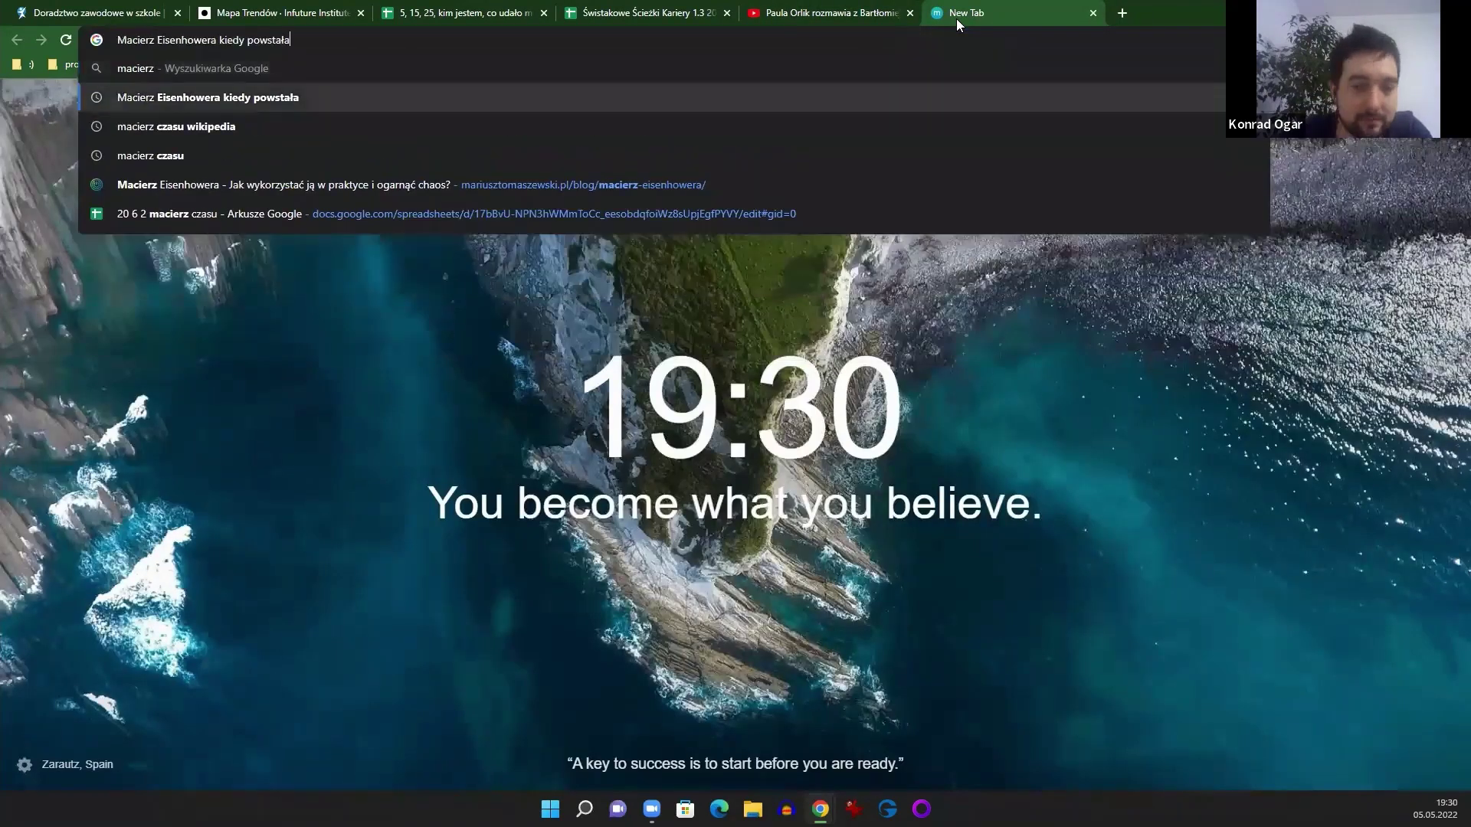
{"action": "key", "text": "Return"}
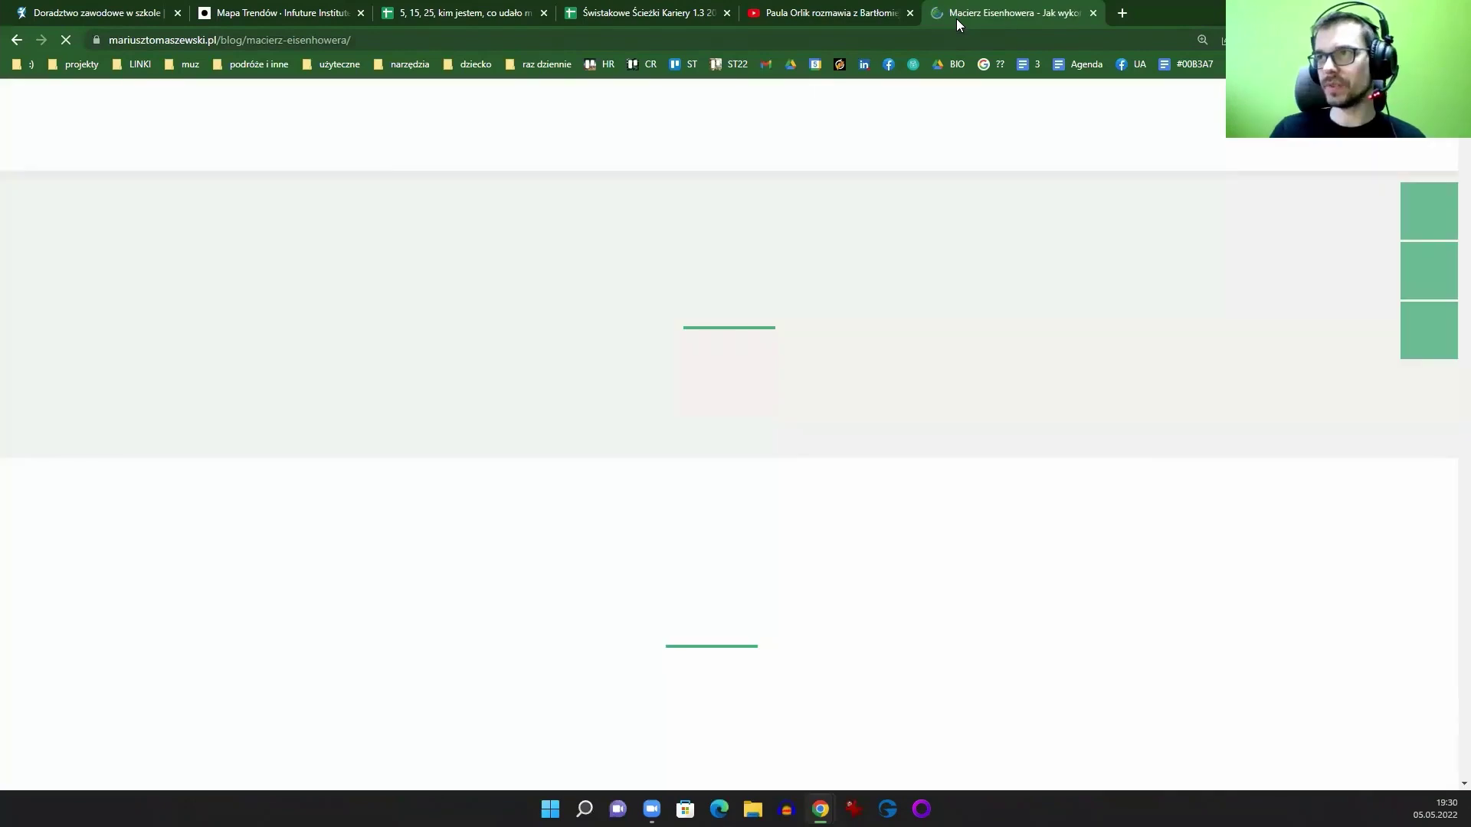
Step: Scroll through the Eisenhower matrix article down to the matrix image
{"action": "left_click", "coordinate": [954, 31]}
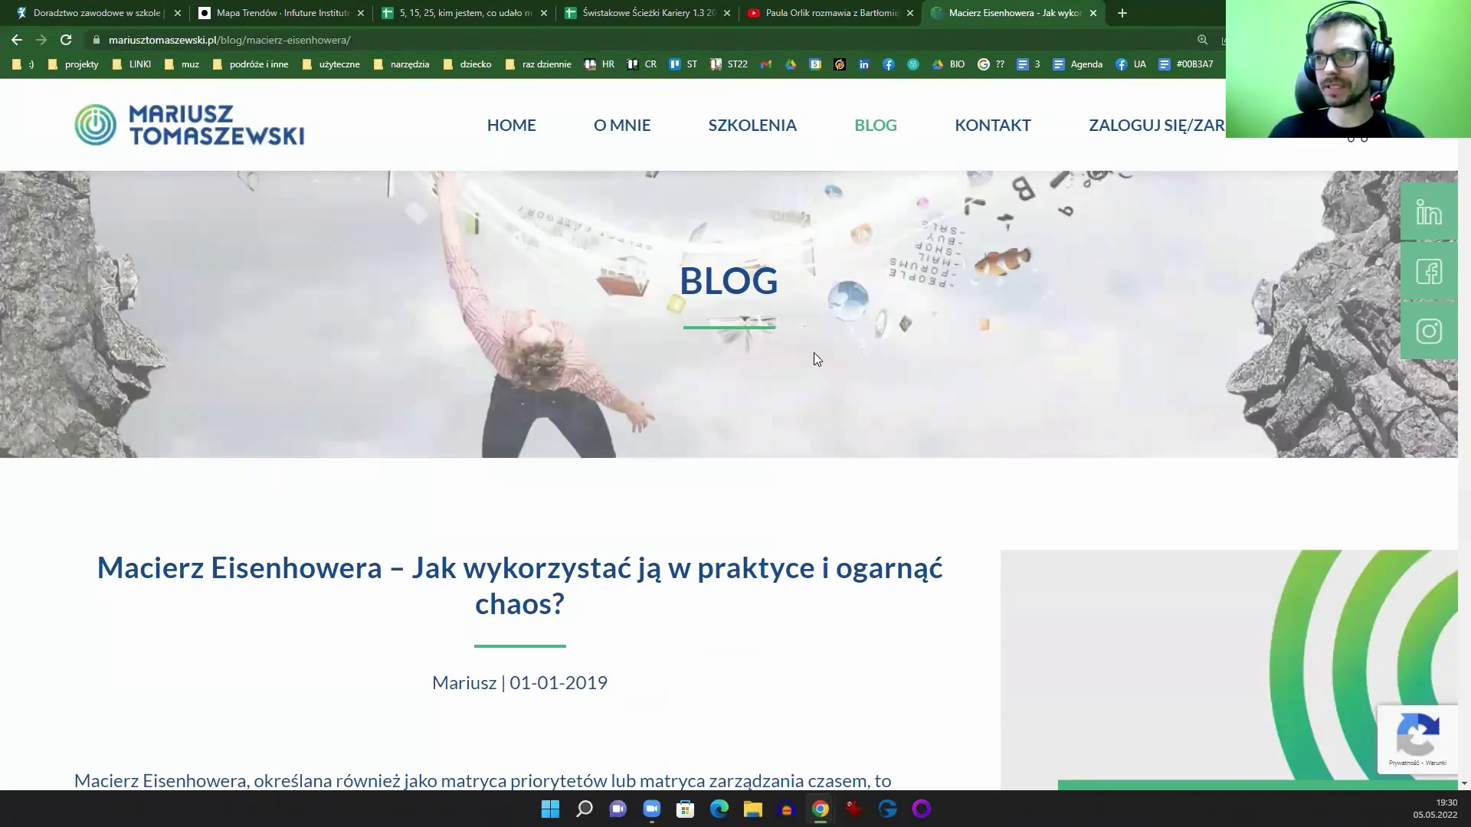
{"action": "scroll", "coordinate": [811, 354], "scroll_direction": "down", "scroll_amount": 4}
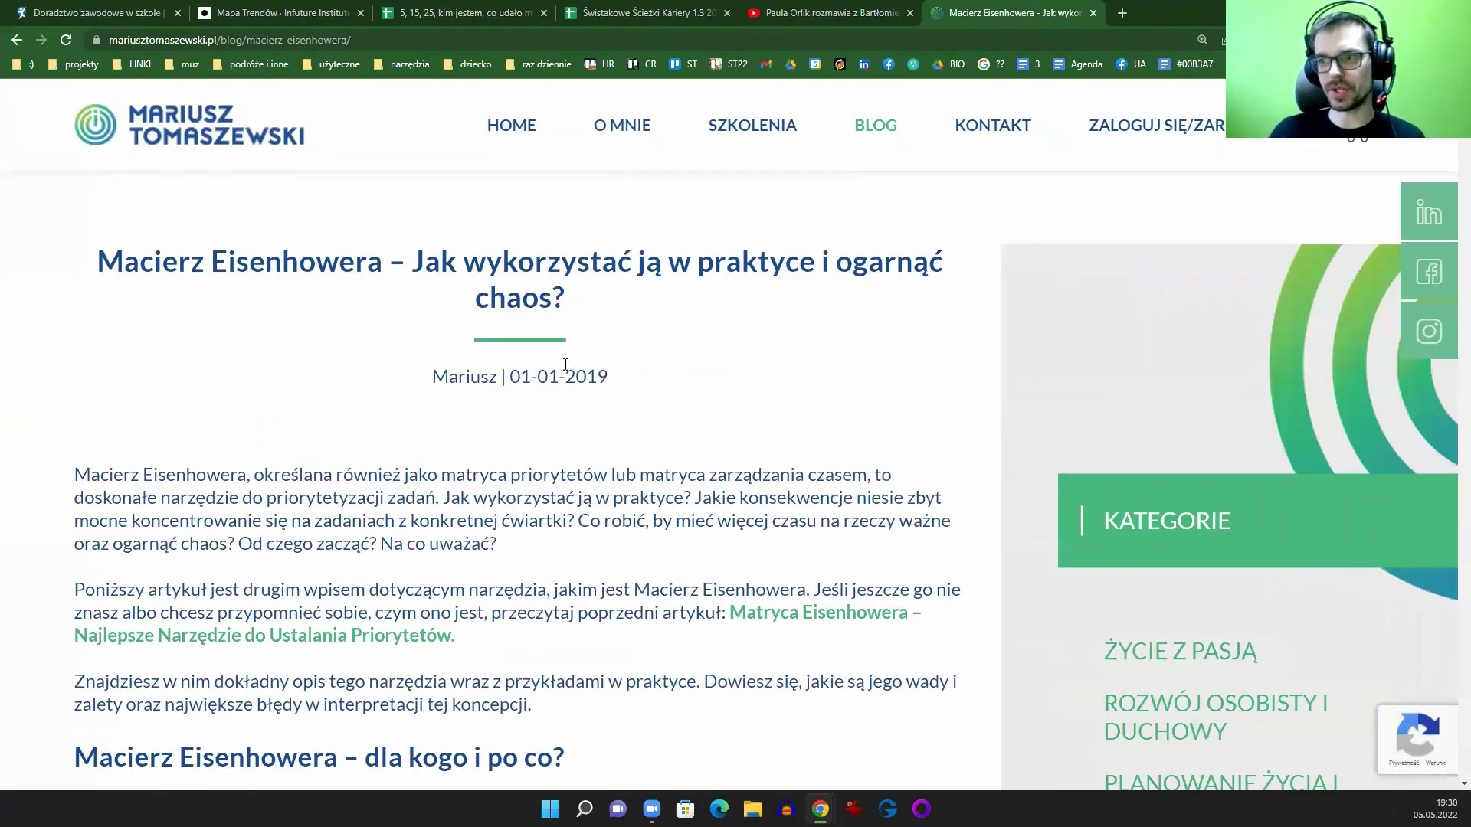
{"action": "scroll", "coordinate": [565, 364], "scroll_direction": "down", "scroll_amount": 20}
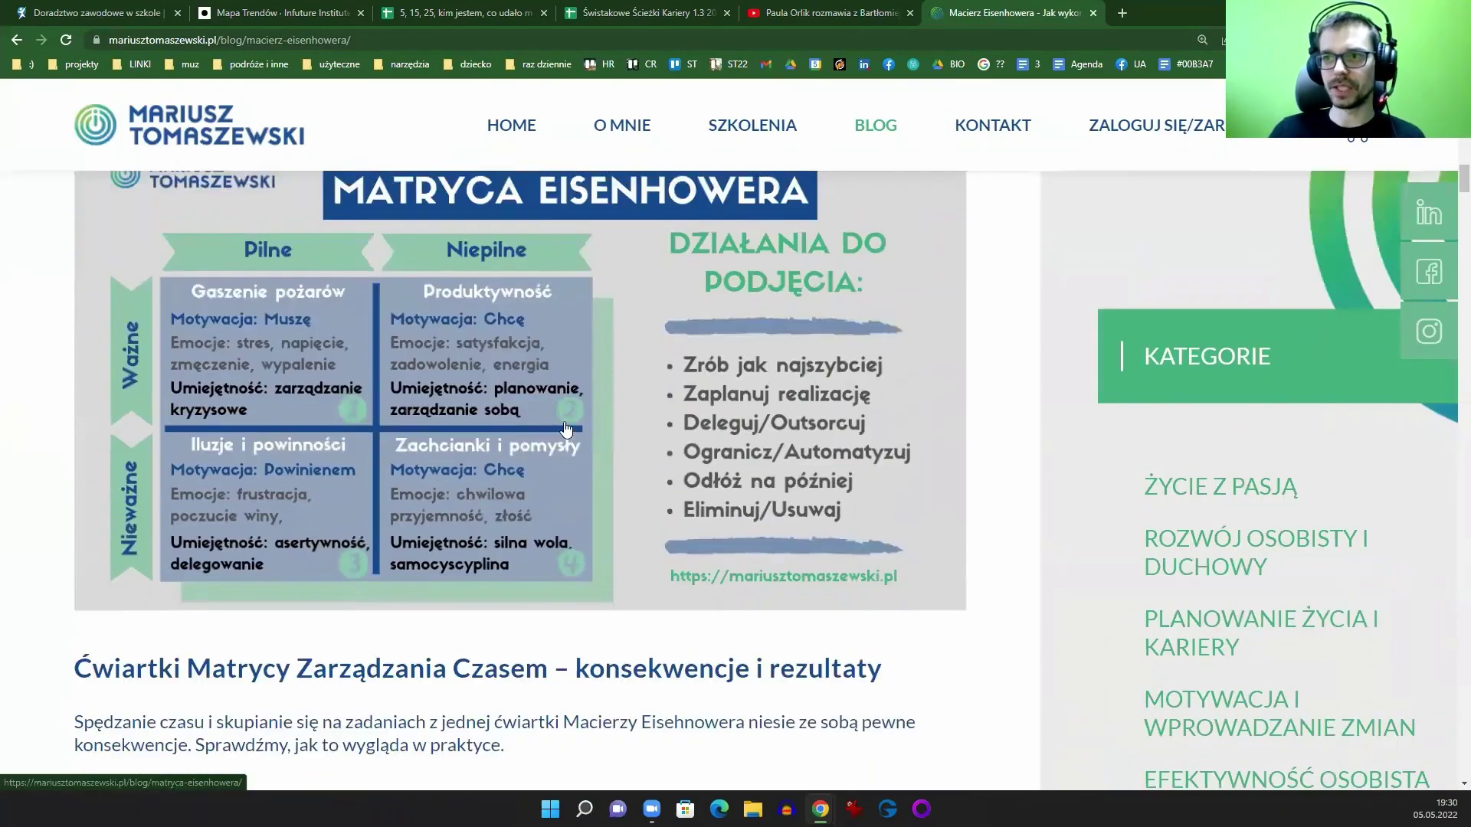
{"action": "scroll", "coordinate": [566, 428], "scroll_direction": "up", "scroll_amount": 2}
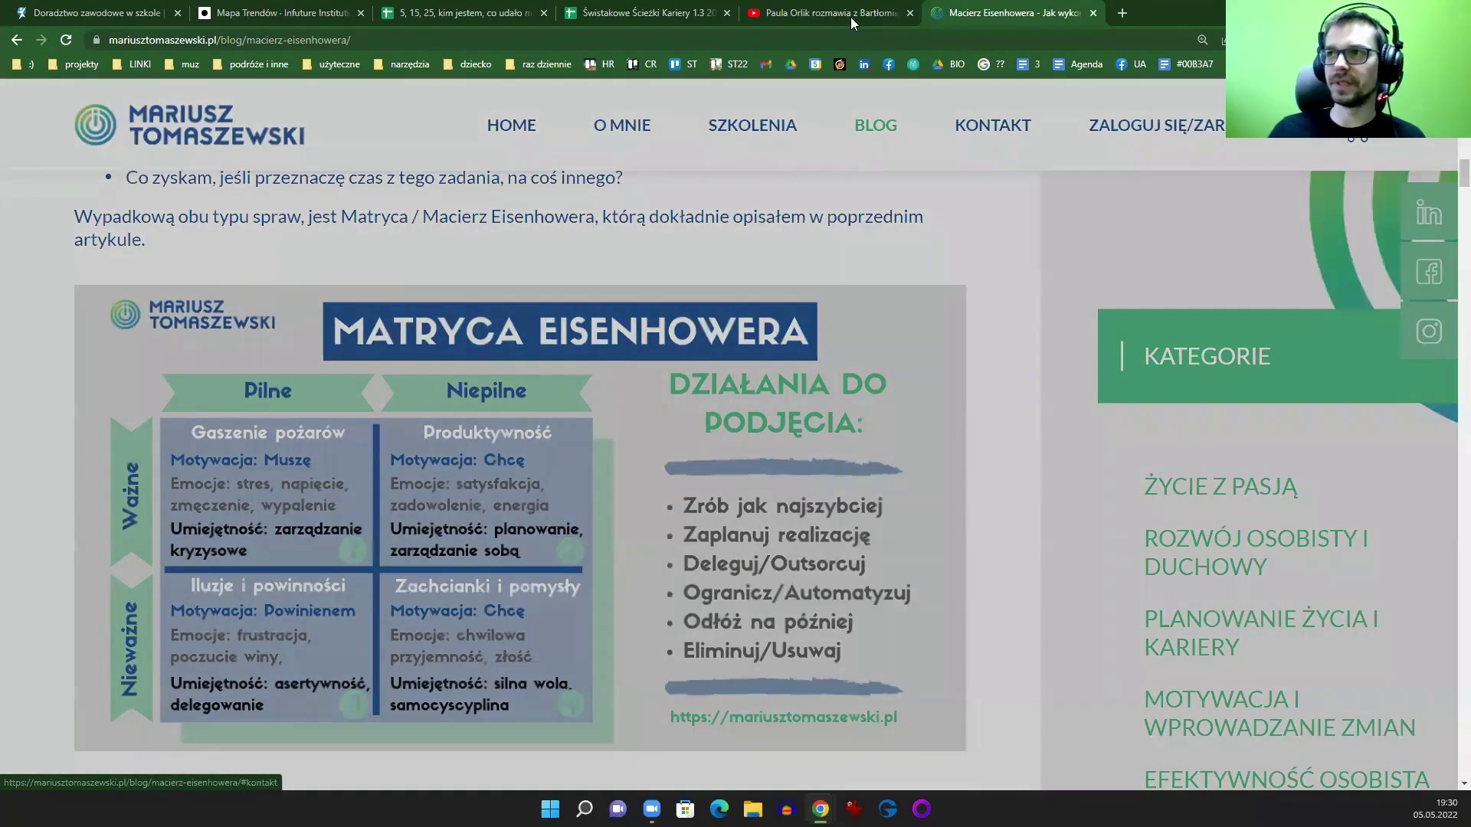
Step: Dismiss the e-book popup and return to the YouTube interview tab
{"action": "mouse_move", "coordinate": [851, 17]}
{"action": "left_click", "coordinate": [1184, 208]}
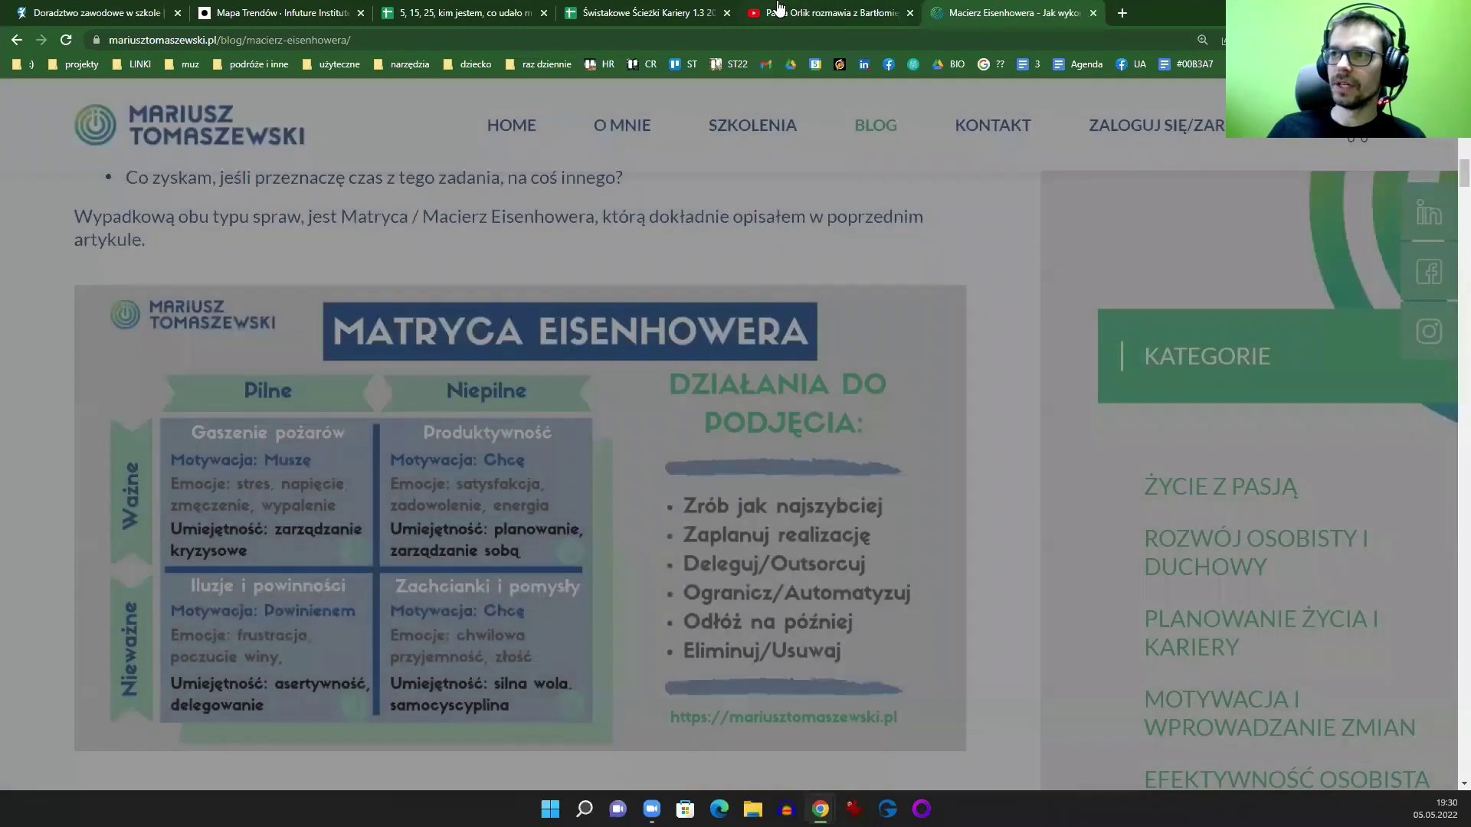
{"action": "left_click", "coordinate": [779, 12]}
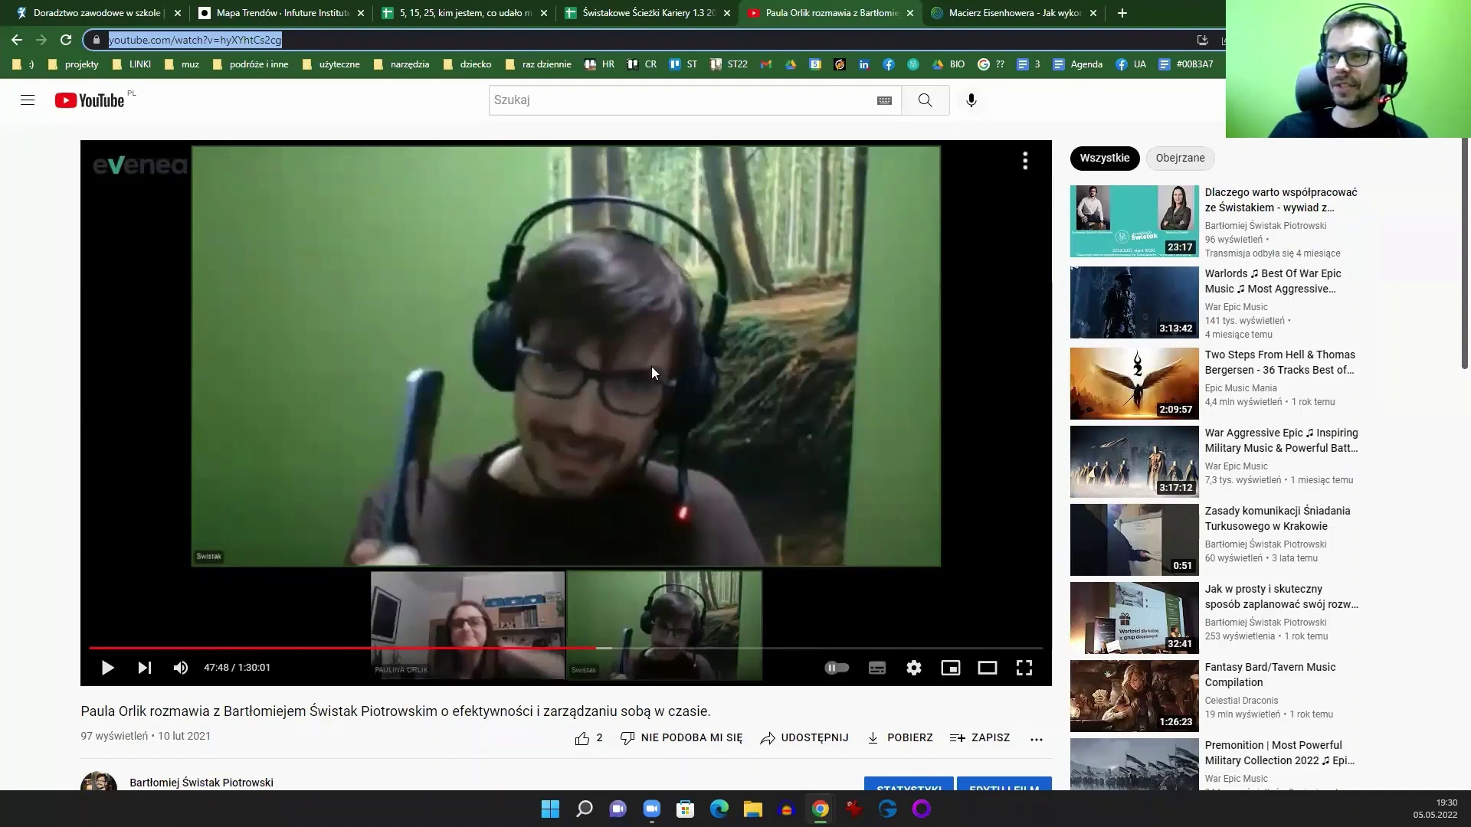
Step: Open 'Szablon Cyklu Świstaka' in a new tab from the projekty › Strategia firmowa bookmarks
{"action": "left_click", "coordinate": [971, 15]}
{"action": "left_click", "coordinate": [847, 11]}
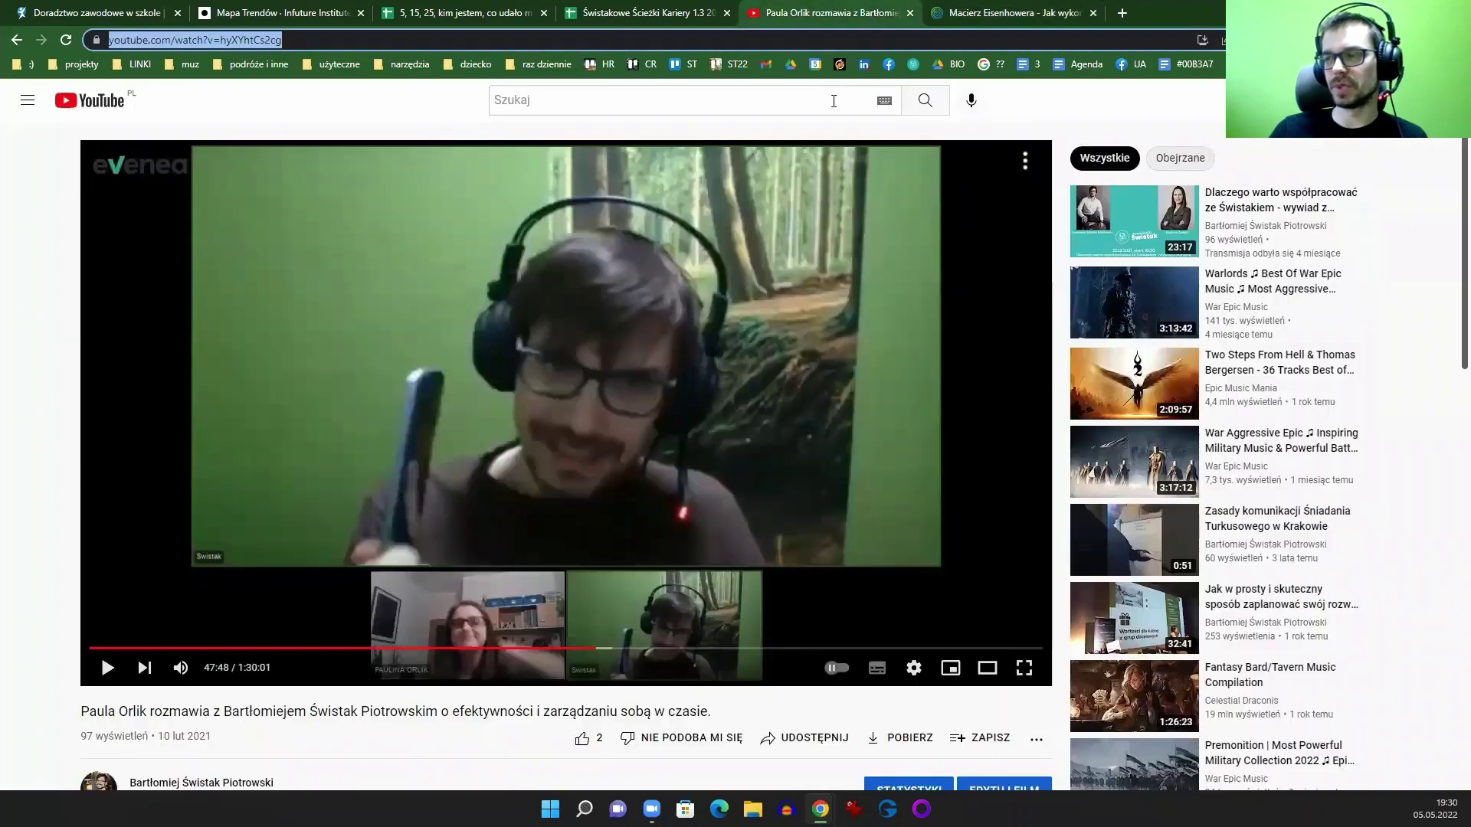
{"action": "left_click", "coordinate": [1123, 13]}
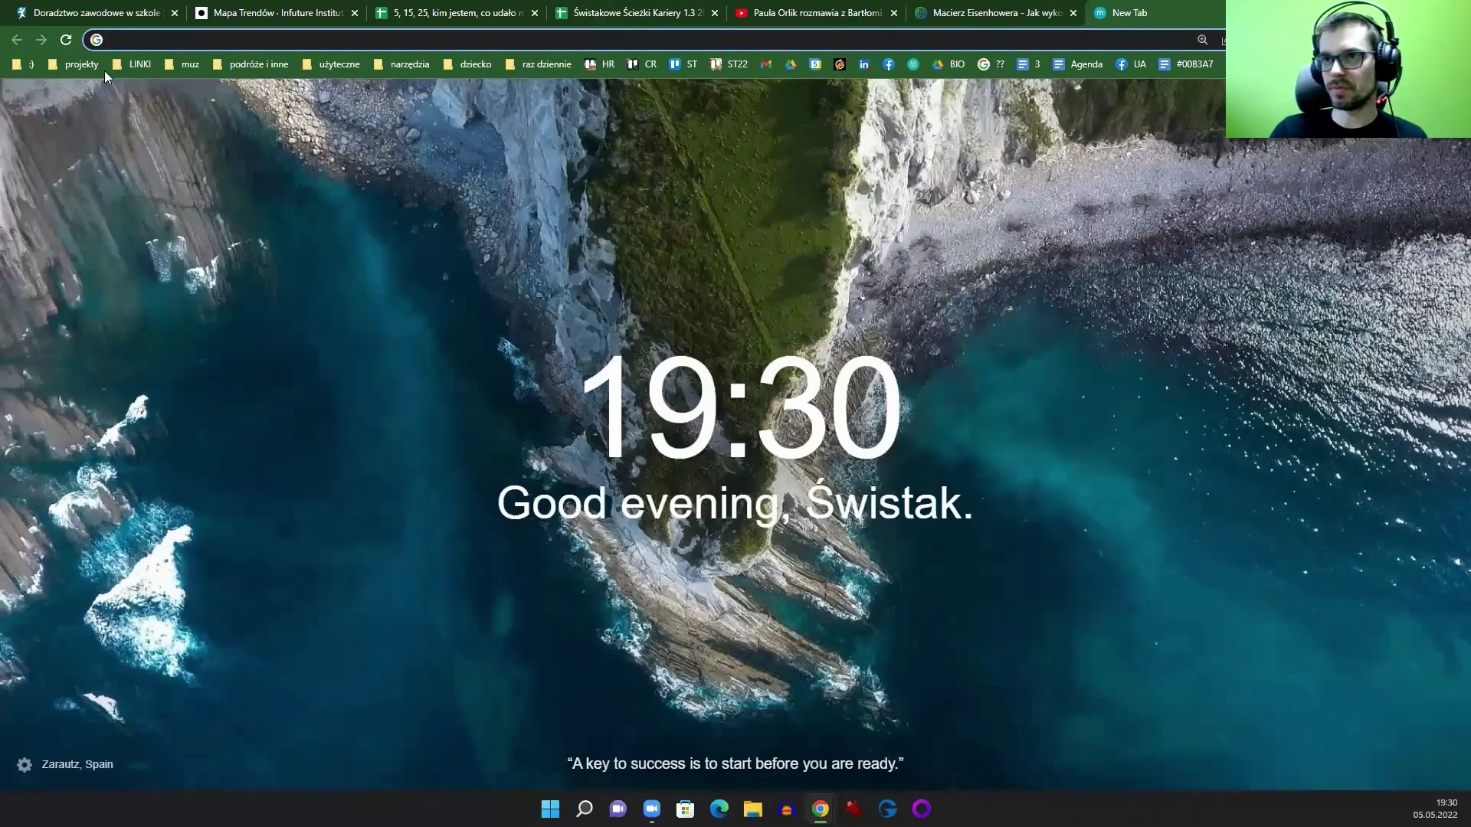
{"action": "left_click", "coordinate": [100, 68]}
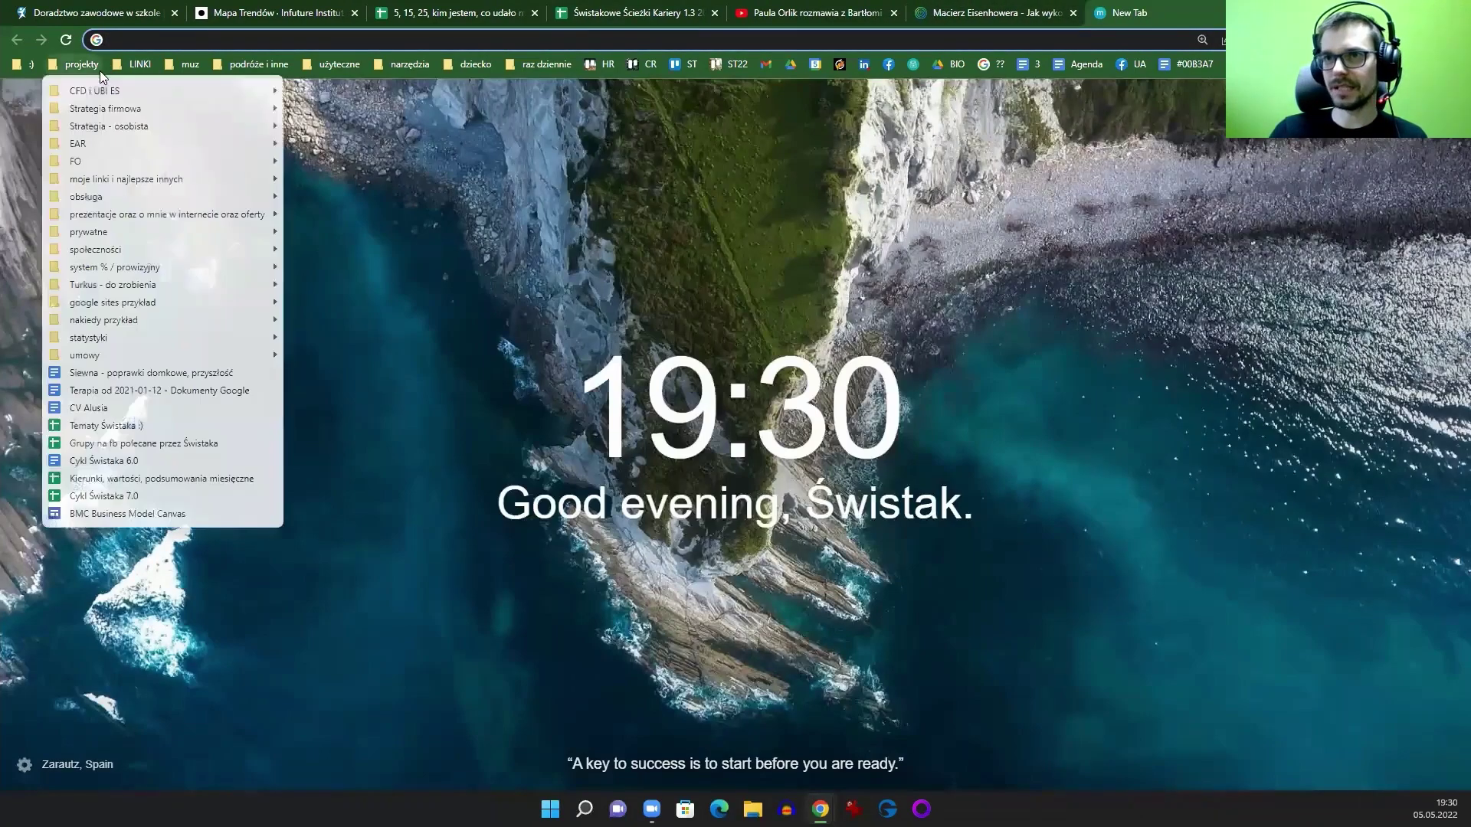
{"action": "mouse_move", "coordinate": [115, 110]}
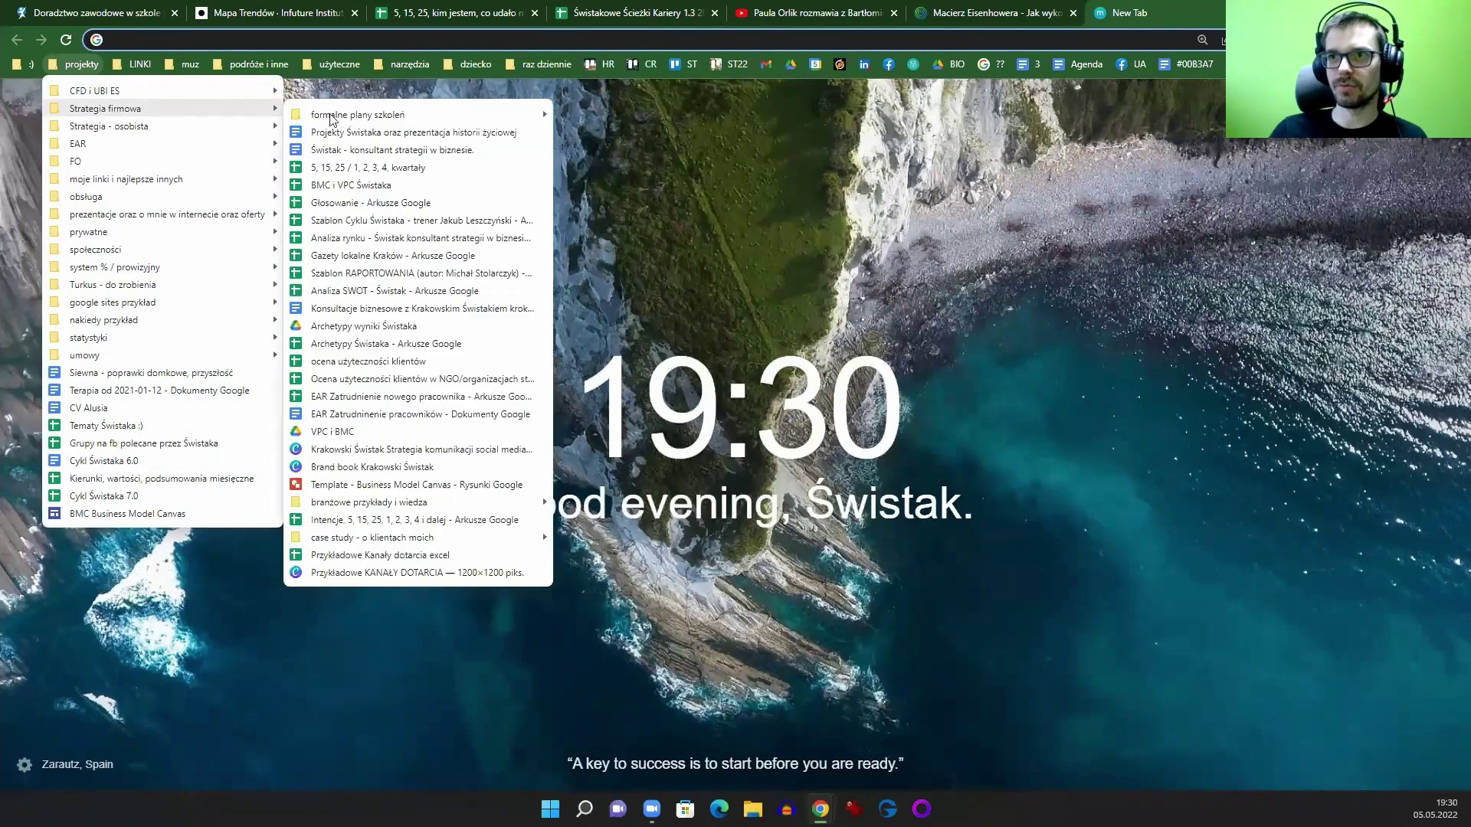
{"action": "left_click", "coordinate": [422, 220]}
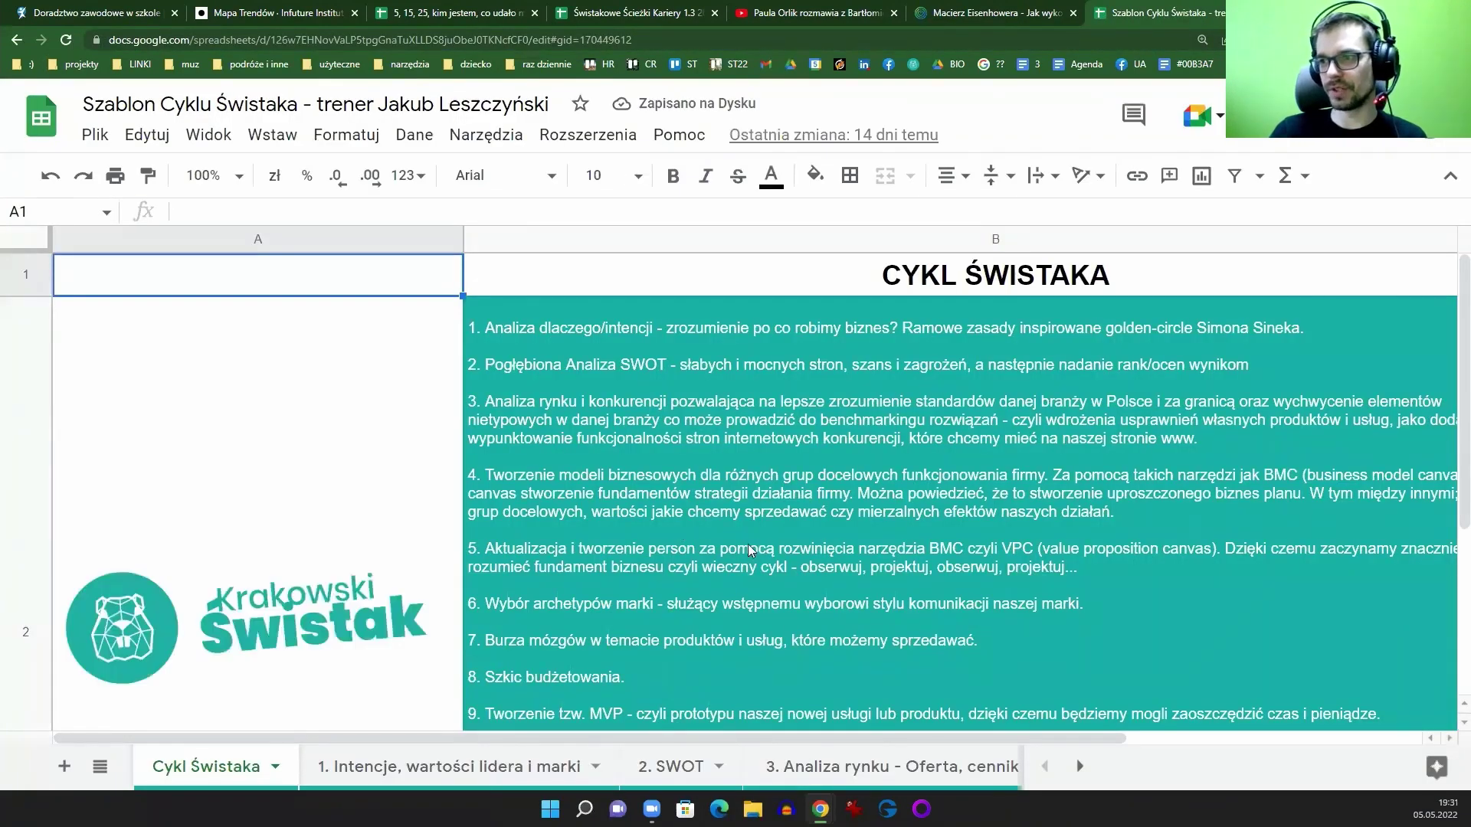
Step: Reset the Cykl Świstaka sheet's browser zoom back to 100%
{"action": "scroll", "coordinate": [751, 545], "scroll_direction": "down", "scroll_amount": 1}
{"action": "scroll", "coordinate": [780, 536], "scroll_direction": "up", "scroll_amount": 1}
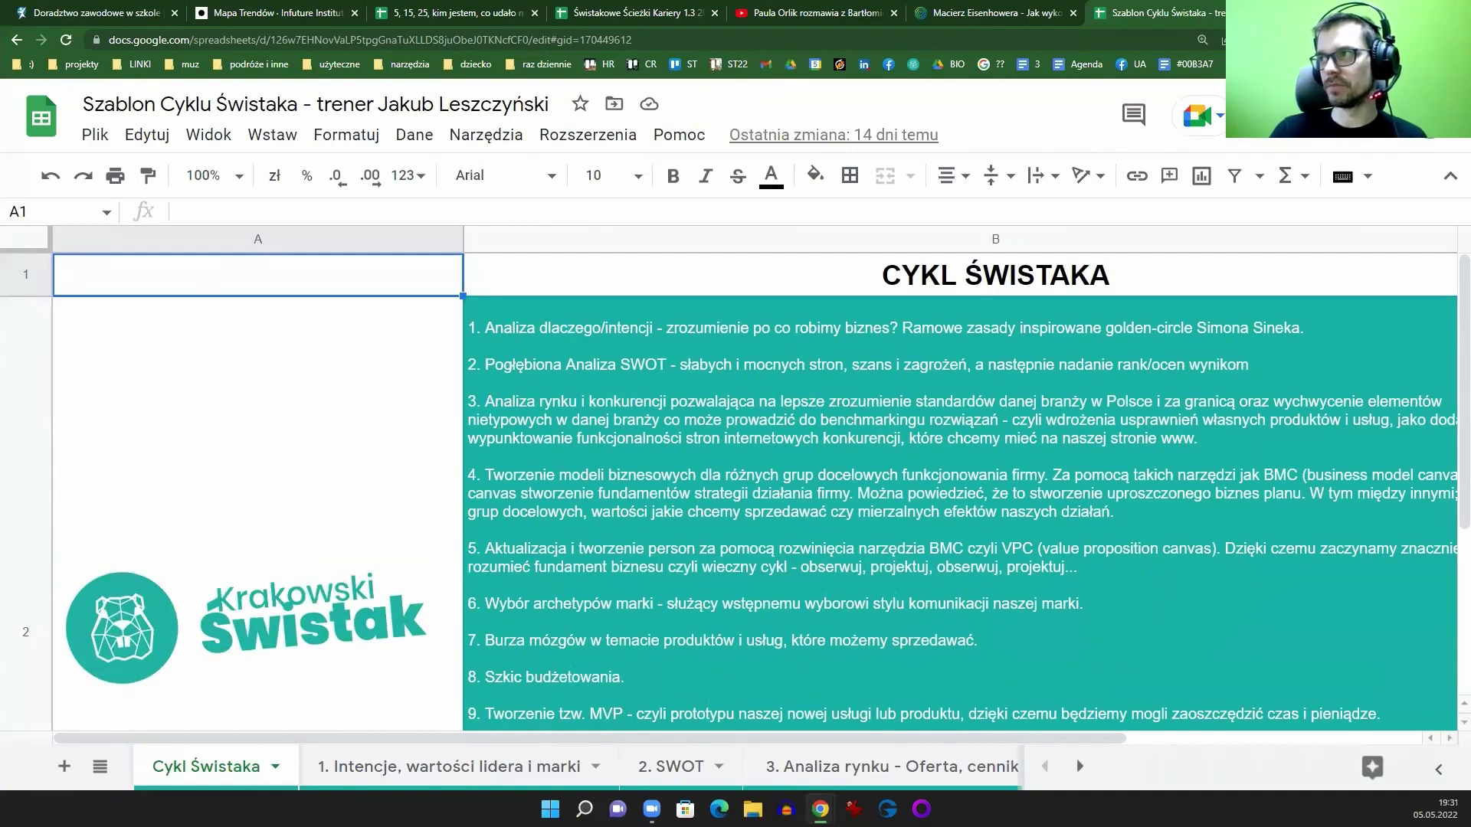
{"action": "left_click", "coordinate": [1458, 39]}
{"action": "left_click", "coordinate": [1355, 186]}
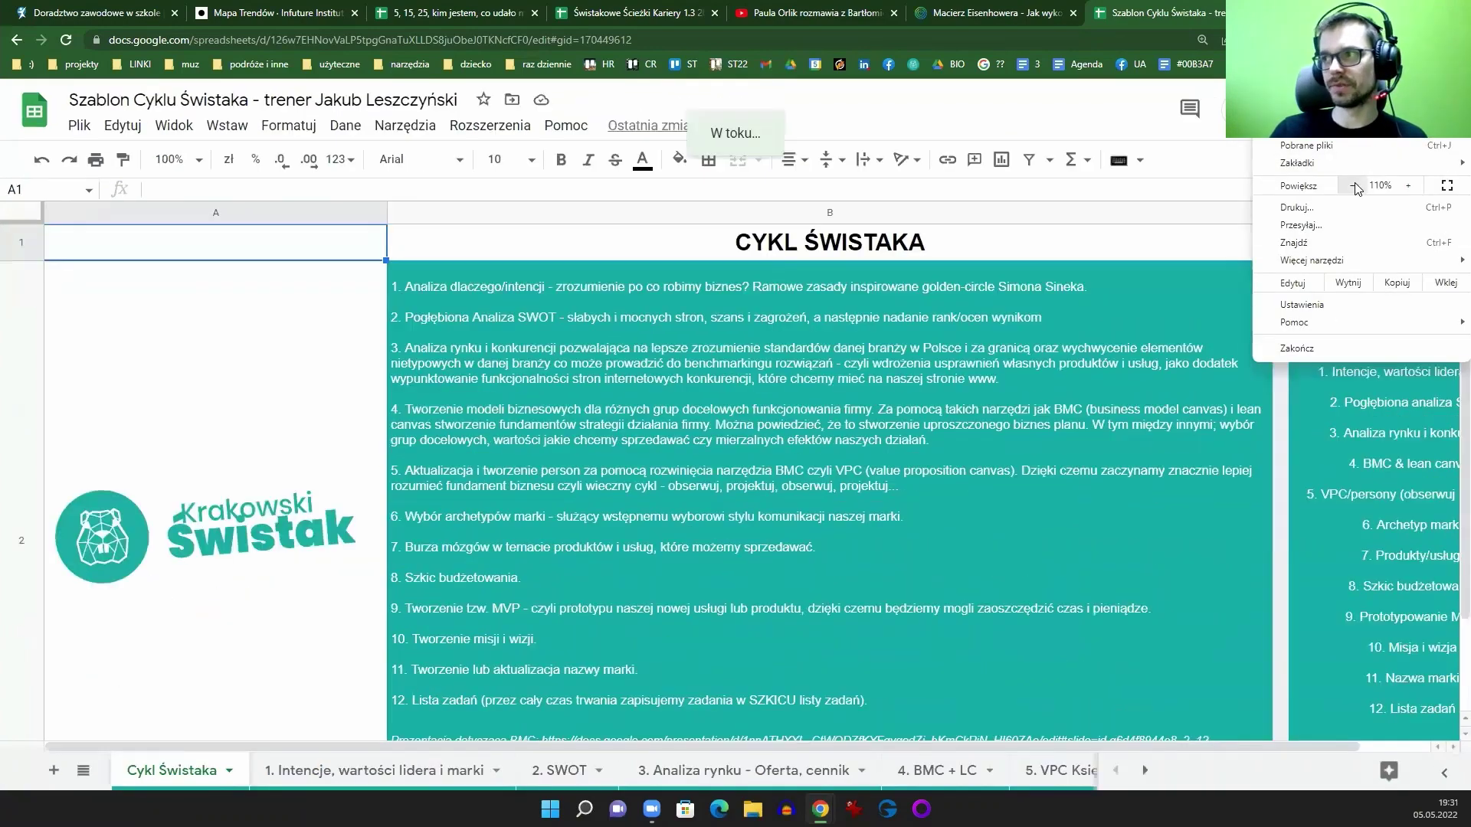
{"action": "left_click", "coordinate": [1355, 186]}
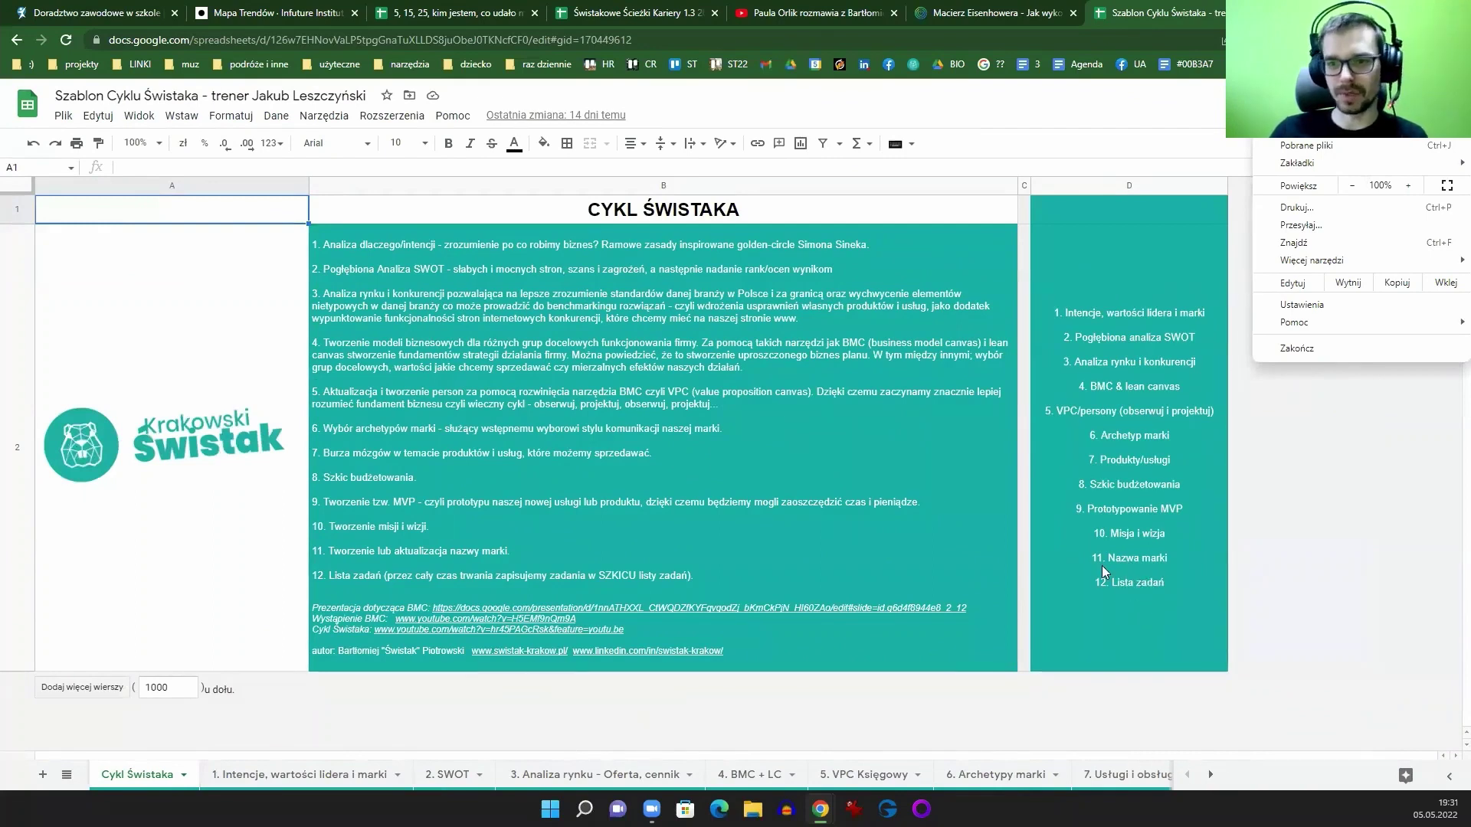
{"action": "left_click", "coordinate": [1137, 341]}
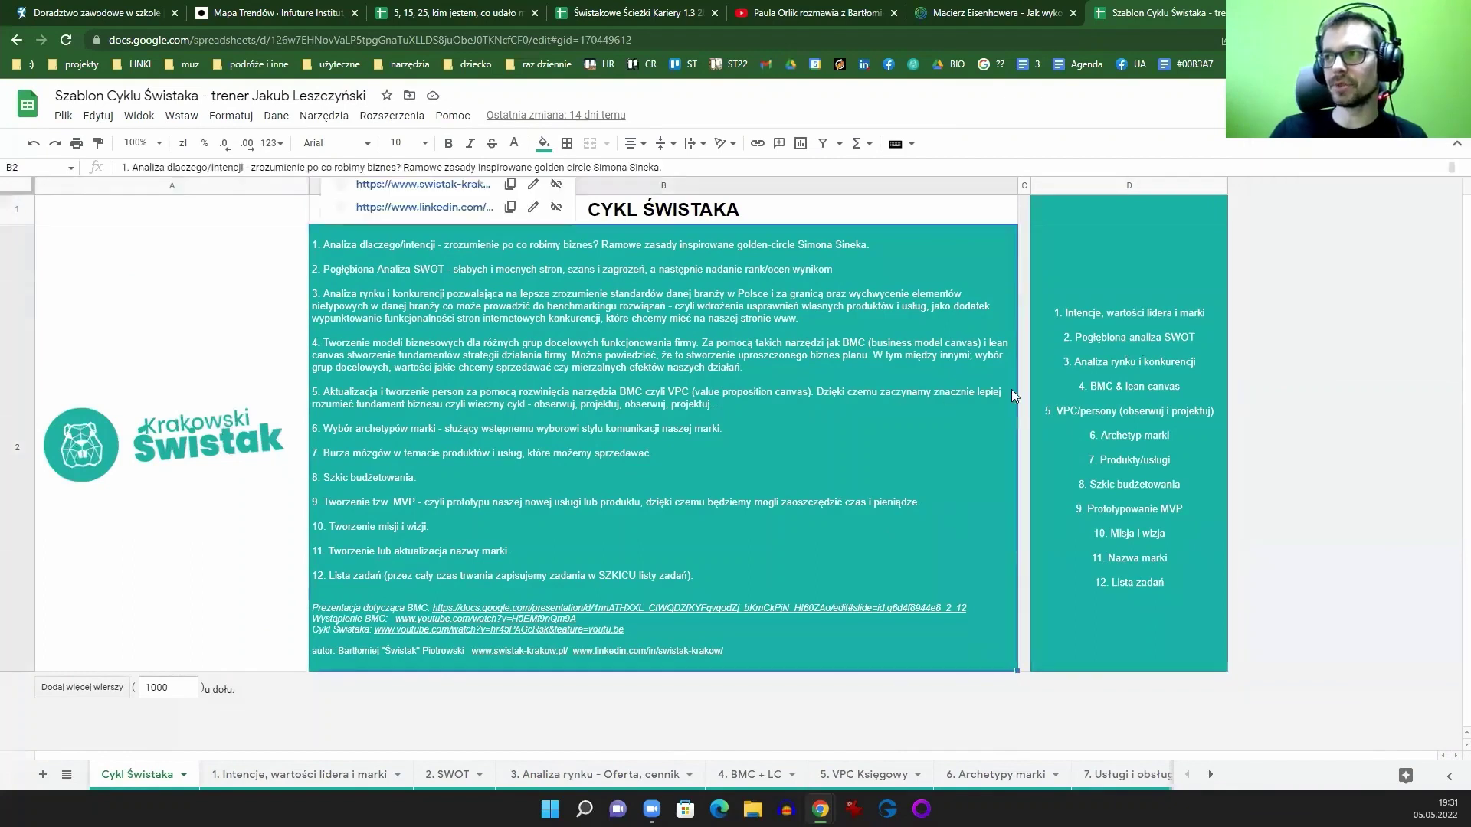
Step: Close the Szablon Cyklu Świstaka tab and the Eisenhower matrix article tab
{"action": "mouse_move", "coordinate": [795, 517]}
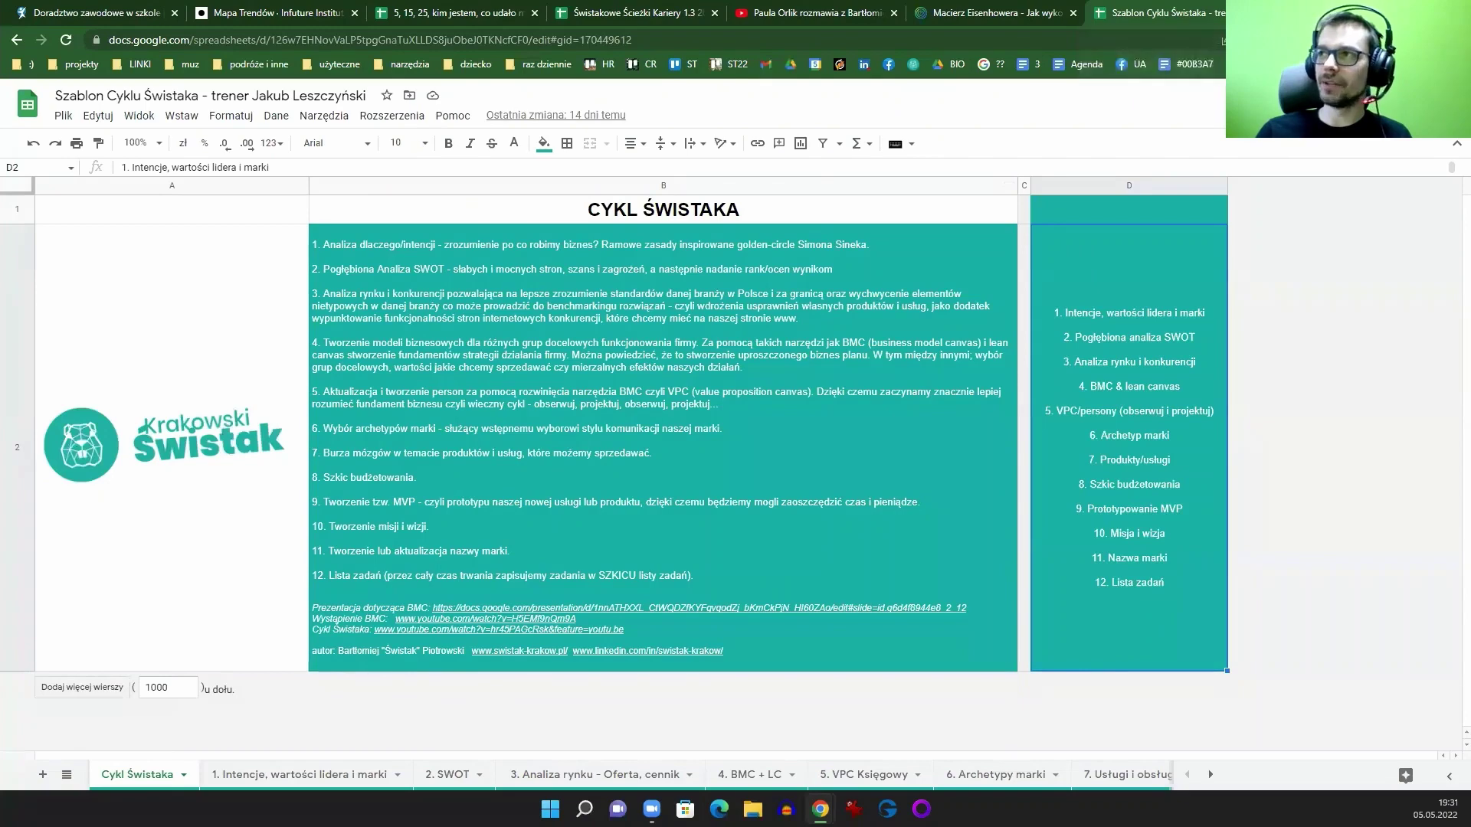
{"action": "key", "text": "ctrl+w"}
{"action": "left_click", "coordinate": [1094, 13]}
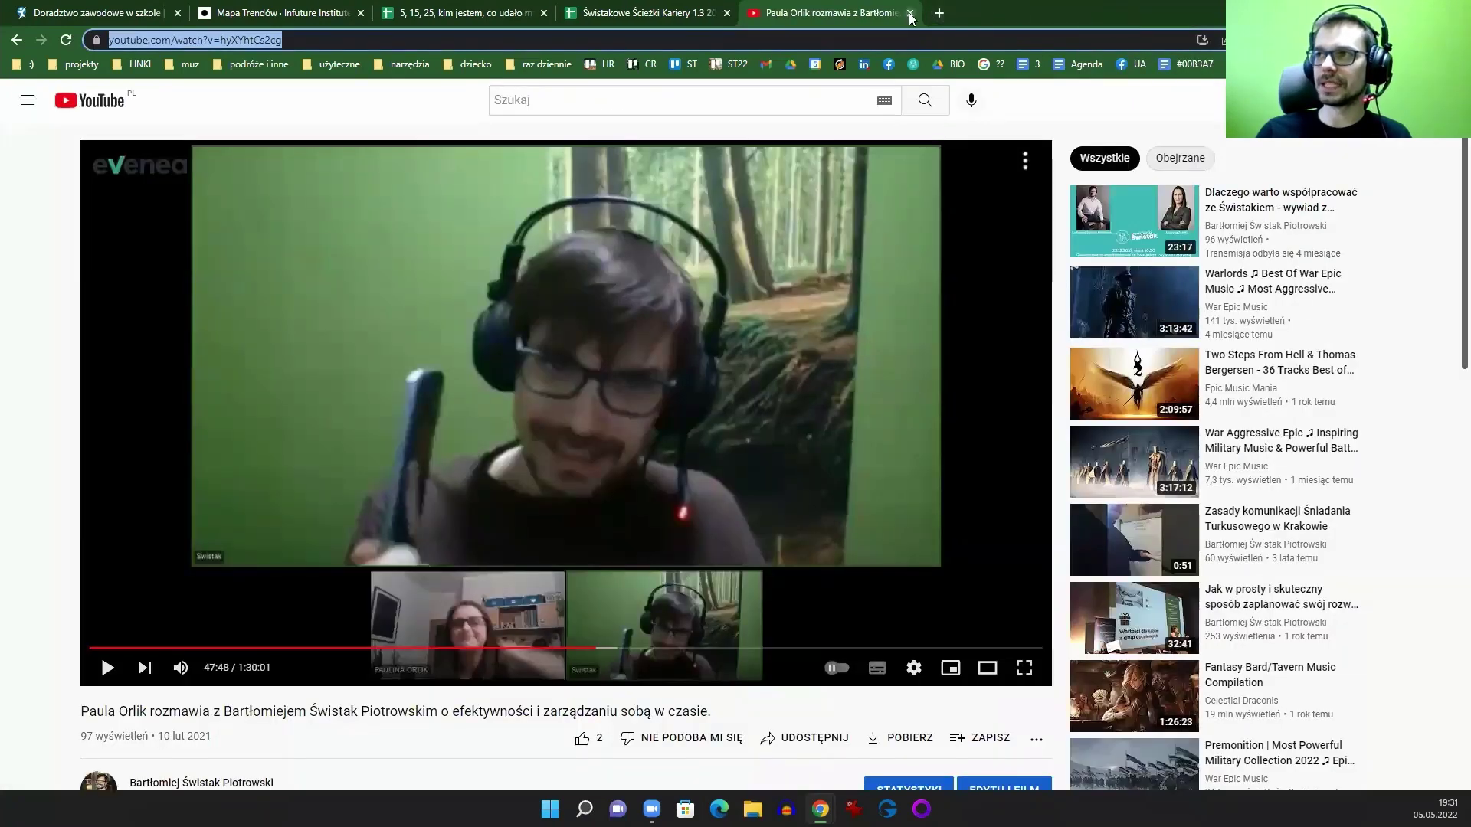
Step: Close the YouTube tab and zoom the Świstakowe Ścieżki Kariery sheet to 150%
{"action": "left_click", "coordinate": [910, 13]}
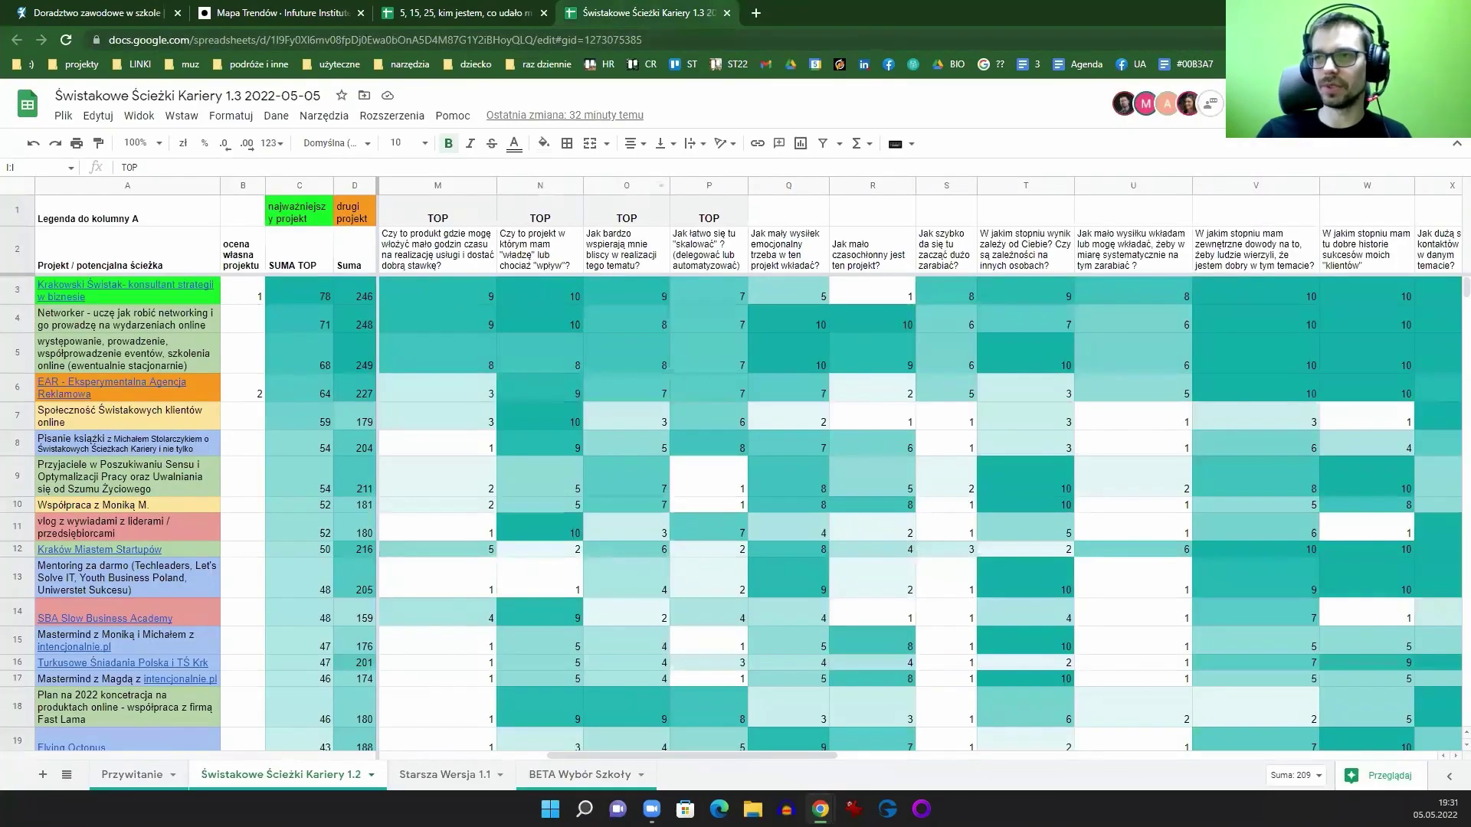
{"action": "left_click", "coordinate": [1459, 40]}
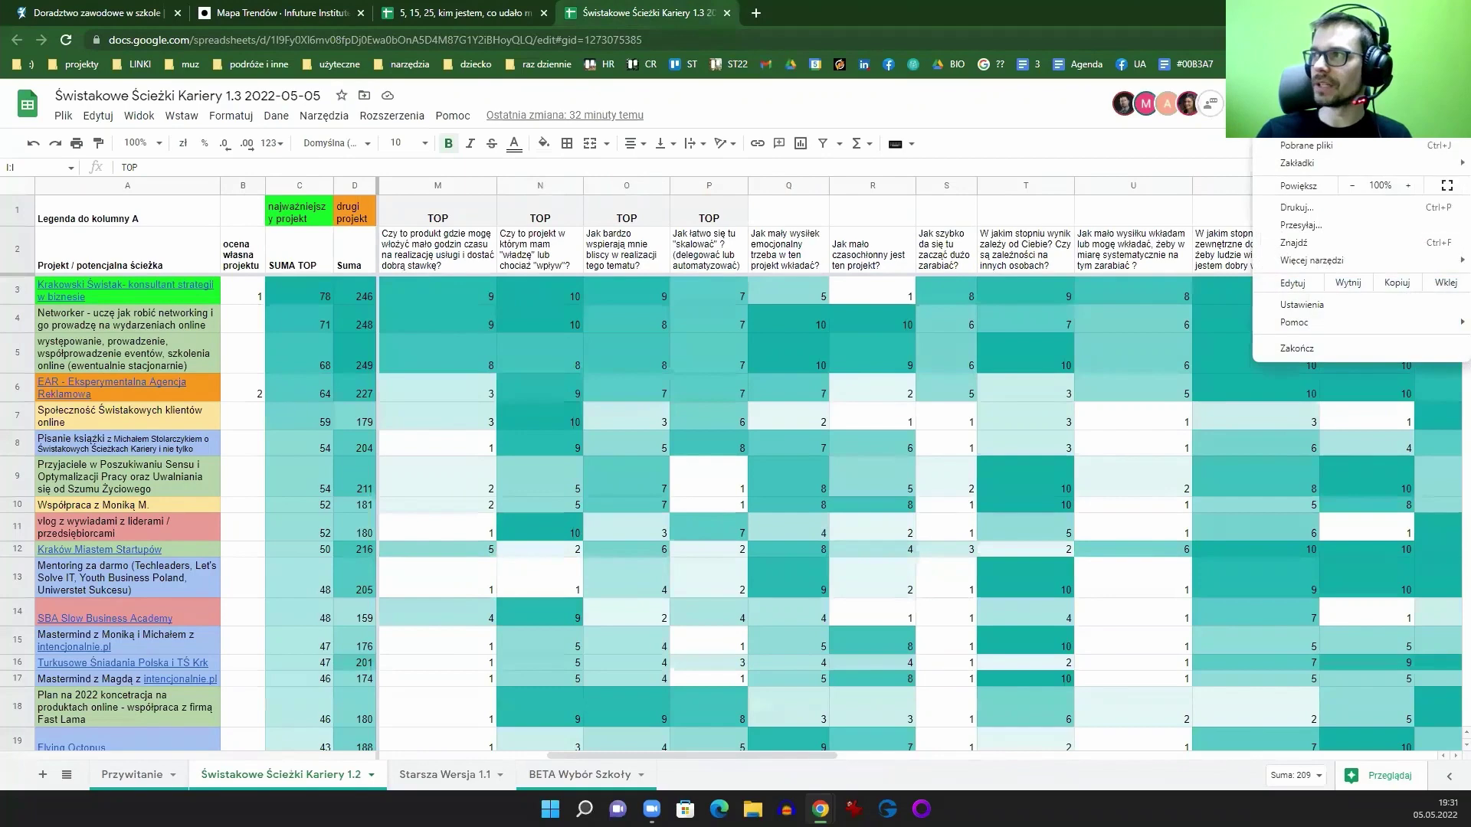
{"action": "left_click", "coordinate": [1404, 186]}
{"action": "left_click", "coordinate": [1405, 186]}
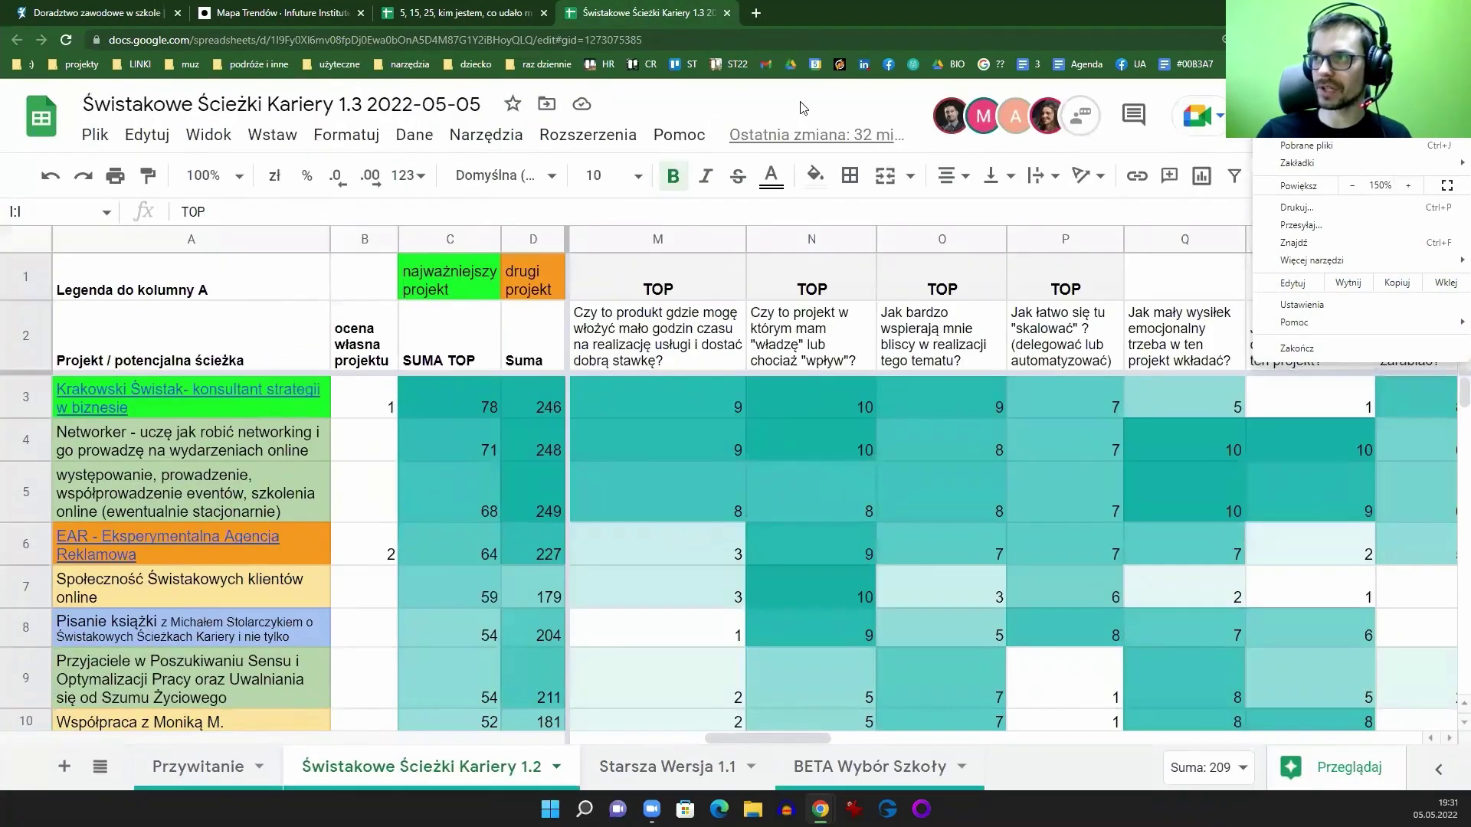
{"action": "key", "text": "Escape"}
Step: Hide the Sheets title and menus, then type 'inte' into a new tab's address bar
{"action": "left_click", "coordinate": [1451, 179]}
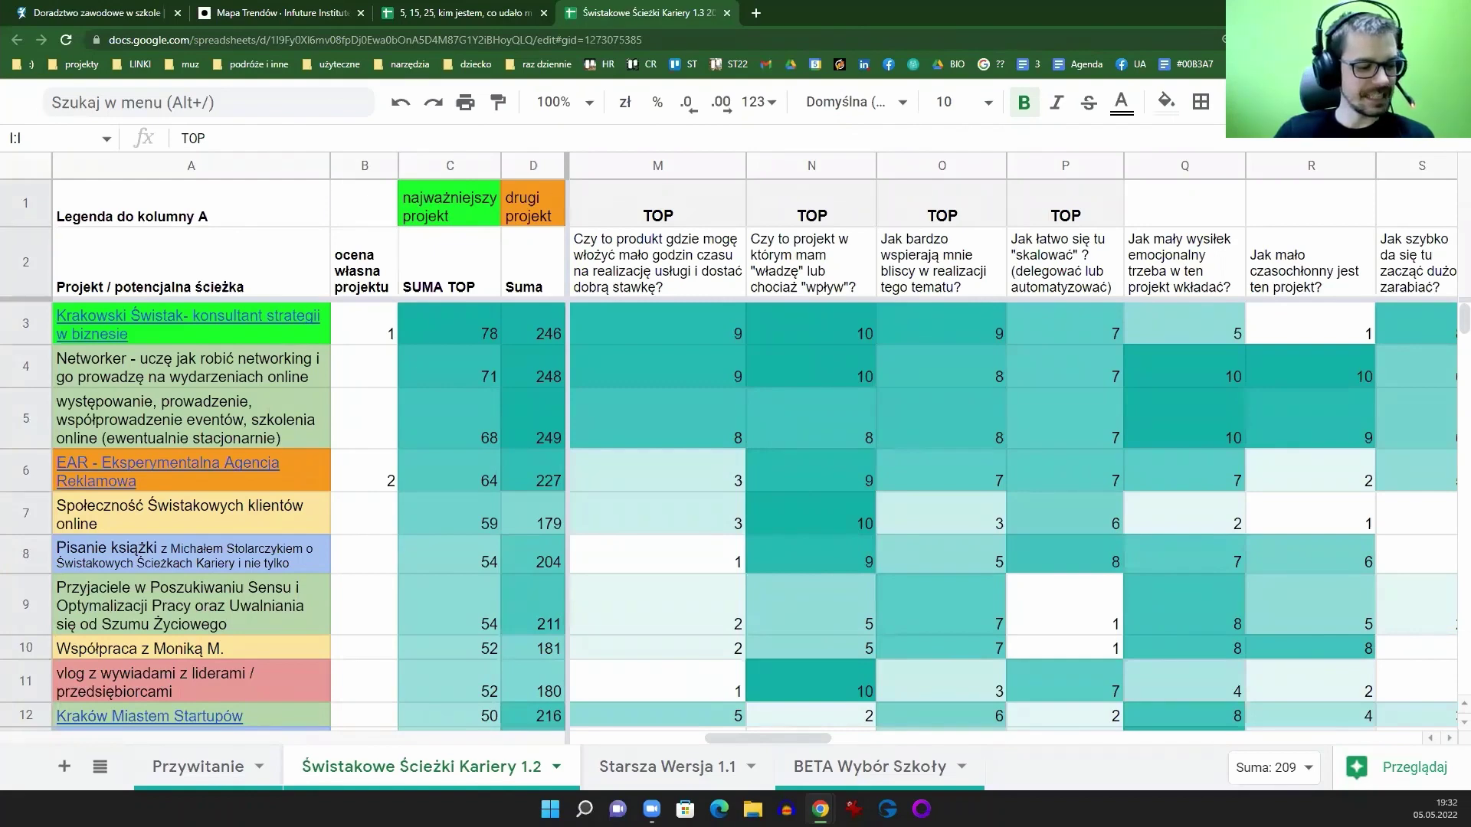
{"action": "left_click", "coordinate": [765, 13]}
{"action": "type", "text": "inte"}
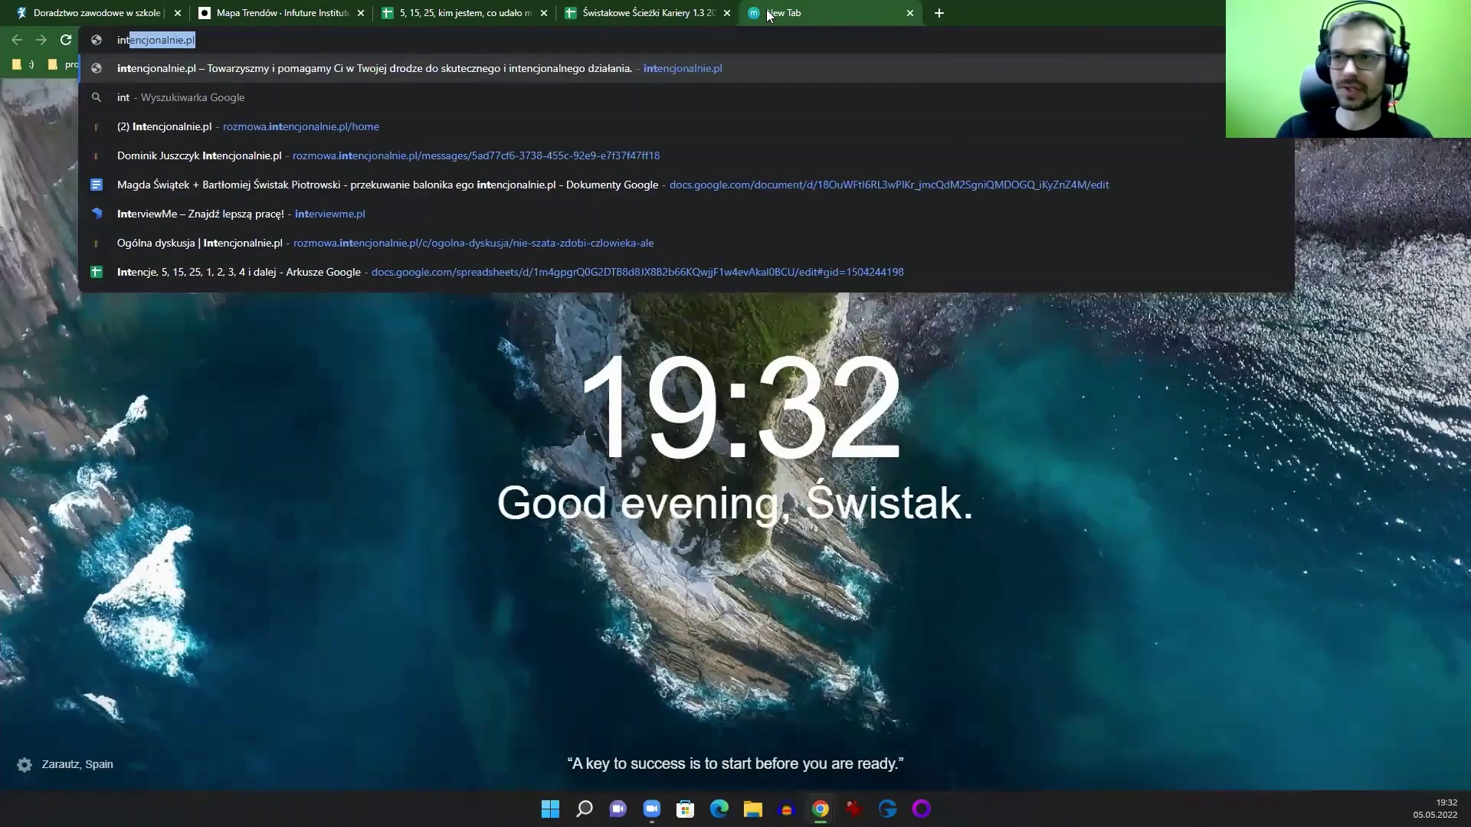
Step: Open the 'Intencje, 5, 15, 25, 1, 2, 3, 4 i dalej' spreadsheet from the 'inte' suggestions
{"action": "left_click", "coordinate": [291, 276]}
{"action": "left_click", "coordinate": [306, 34]}
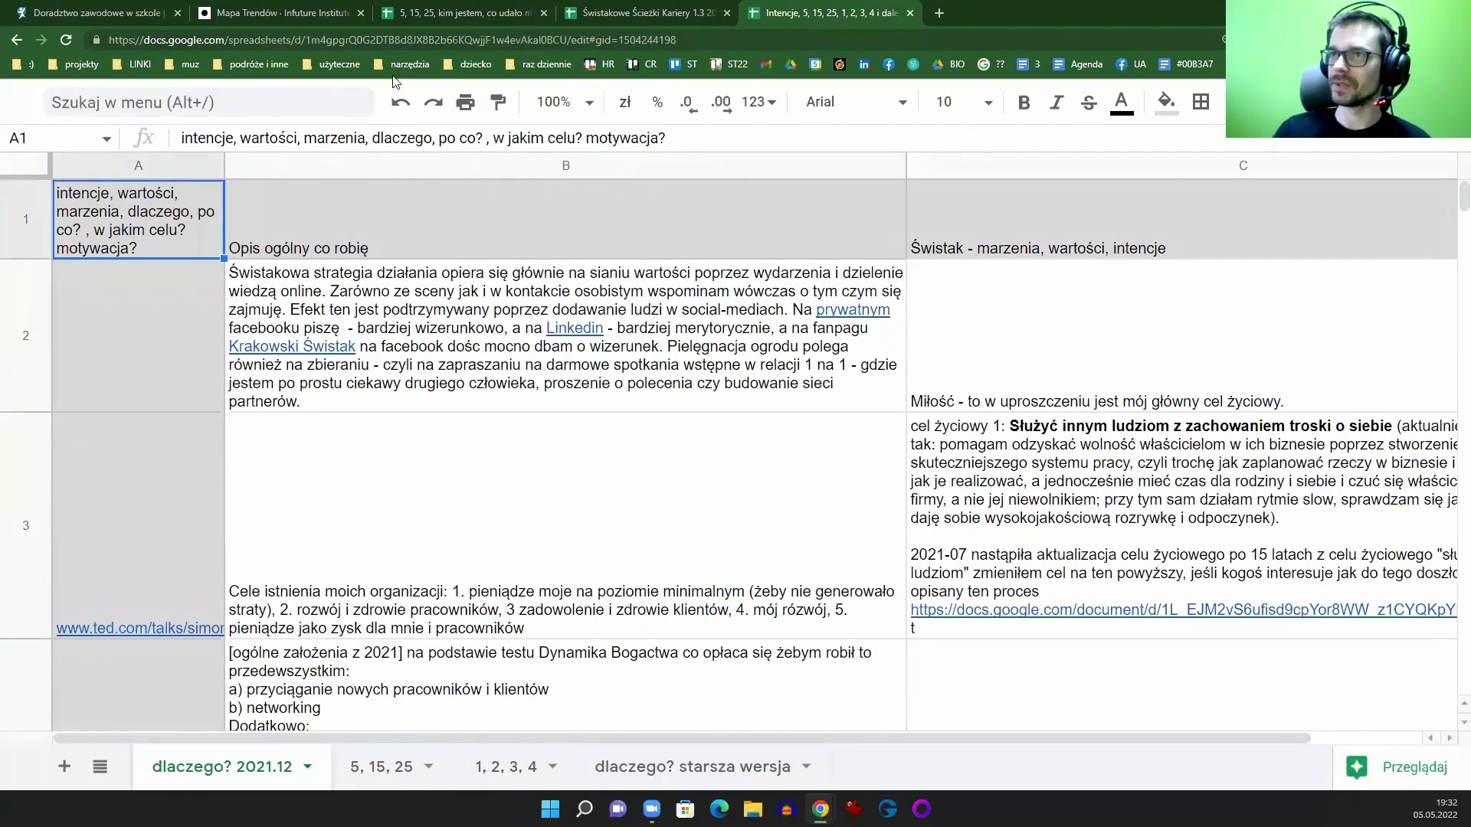
Step: Read the life goals in cells C3, C4, C5 and C2 of the Intencje sheet
{"action": "left_click", "coordinate": [413, 40]}
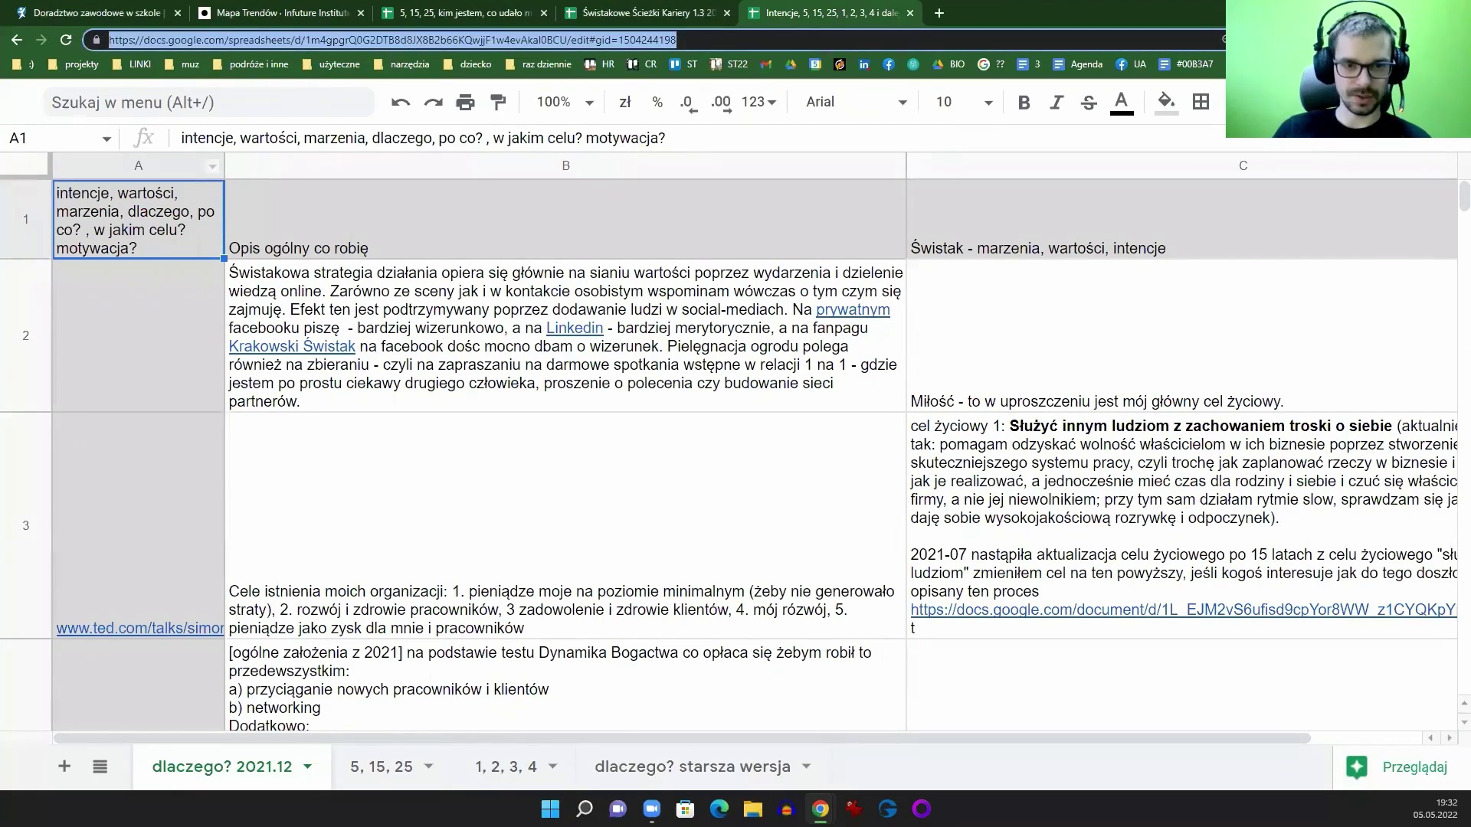
{"action": "left_click", "coordinate": [311, 93]}
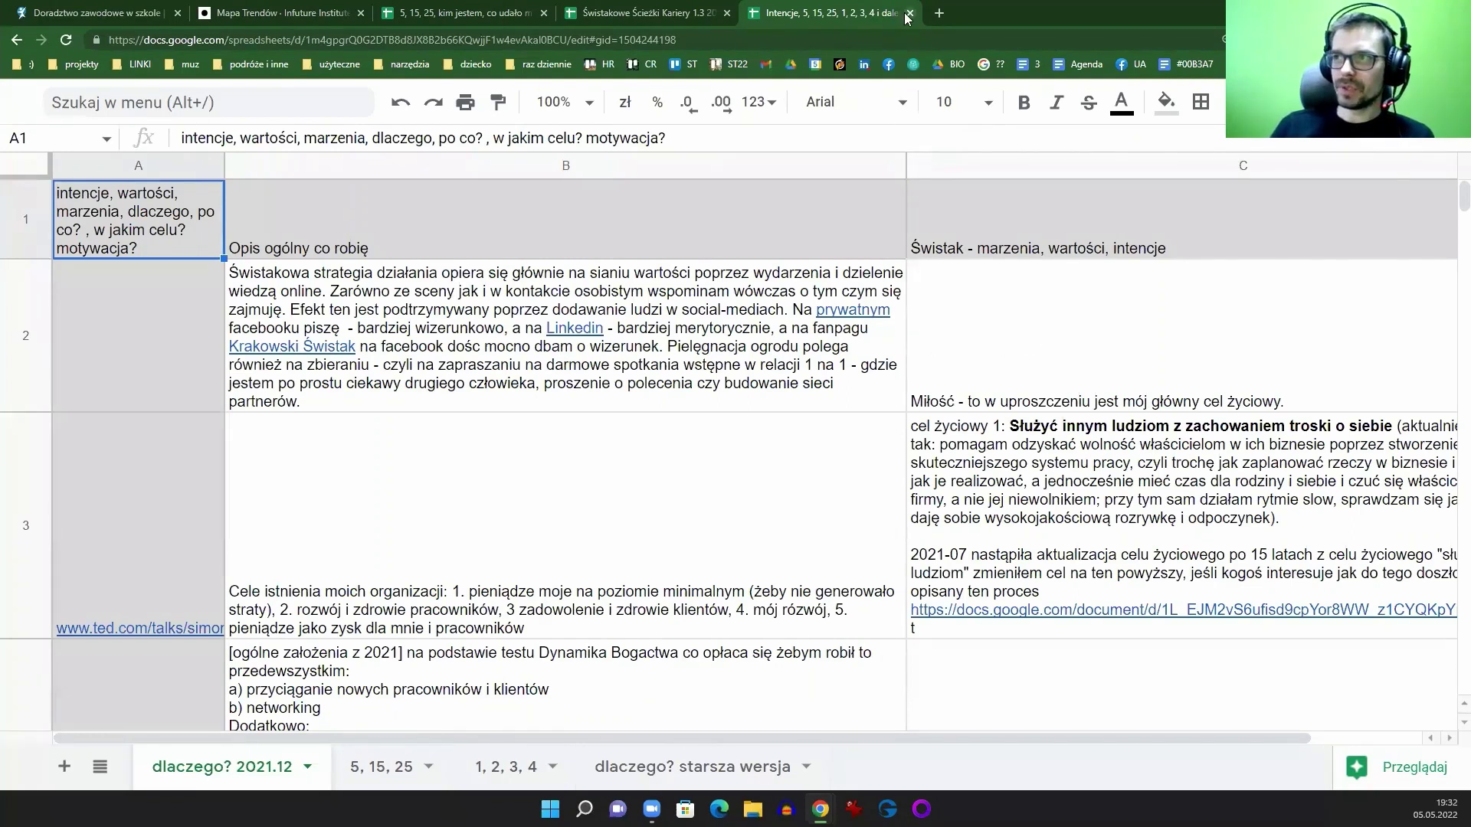
{"action": "scroll", "coordinate": [895, 731], "scroll_direction": "right", "scroll_amount": 2}
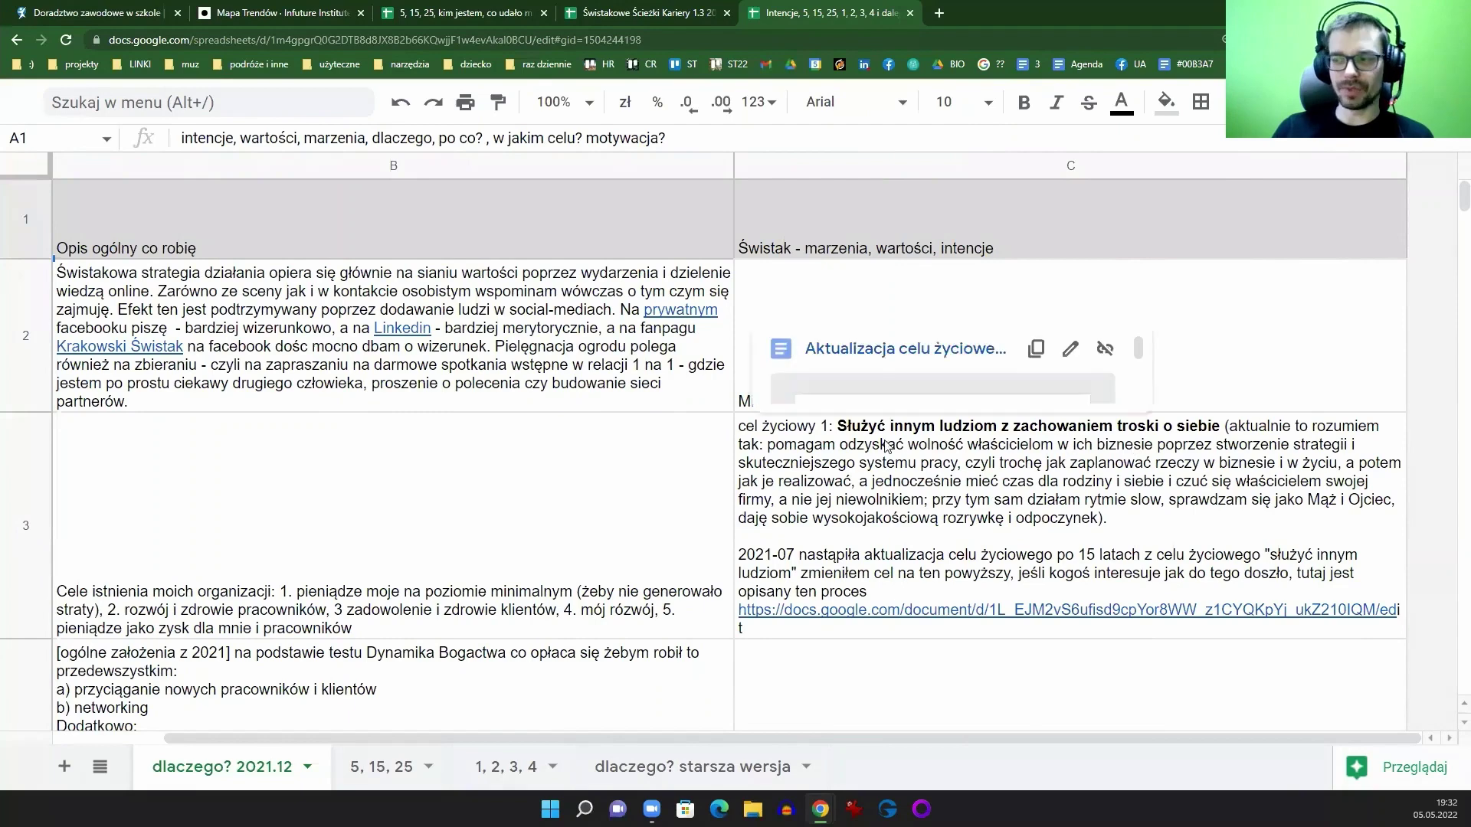
{"action": "left_click", "coordinate": [883, 502]}
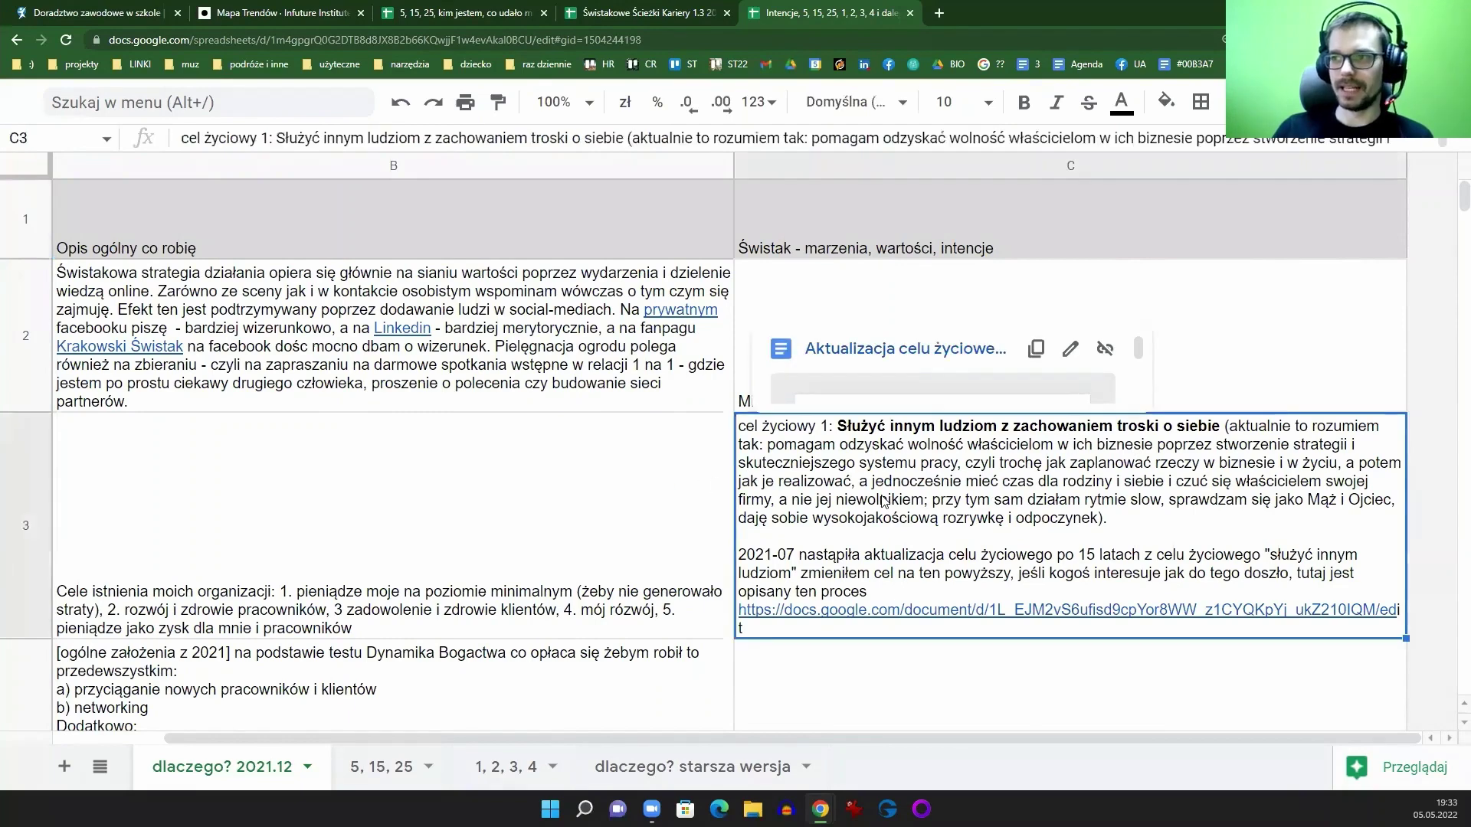
{"action": "scroll", "coordinate": [1050, 490], "scroll_direction": "down", "scroll_amount": 1}
{"action": "left_click", "coordinate": [887, 616]}
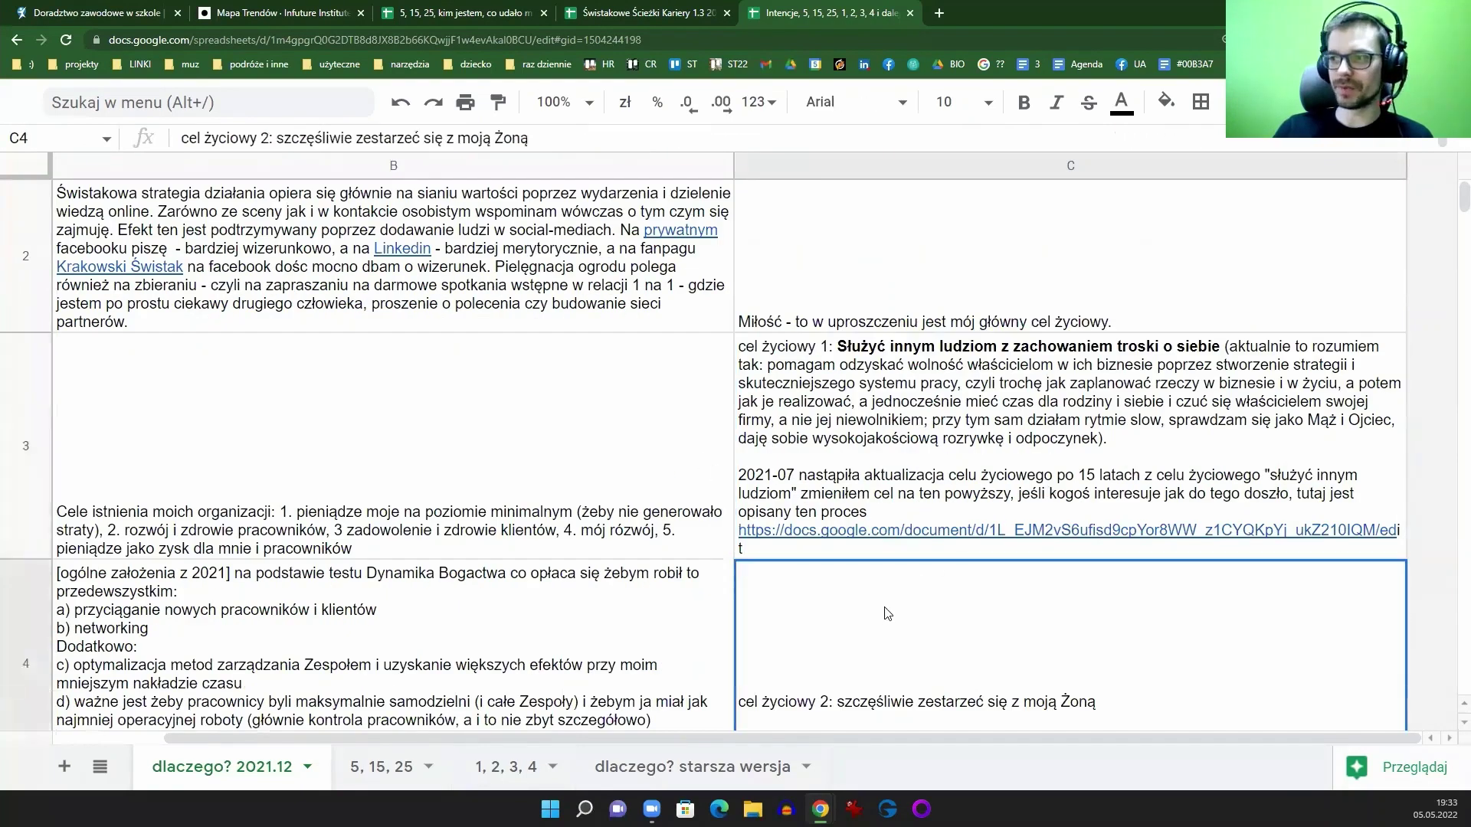
{"action": "scroll", "coordinate": [1012, 483], "scroll_direction": "down", "scroll_amount": 1}
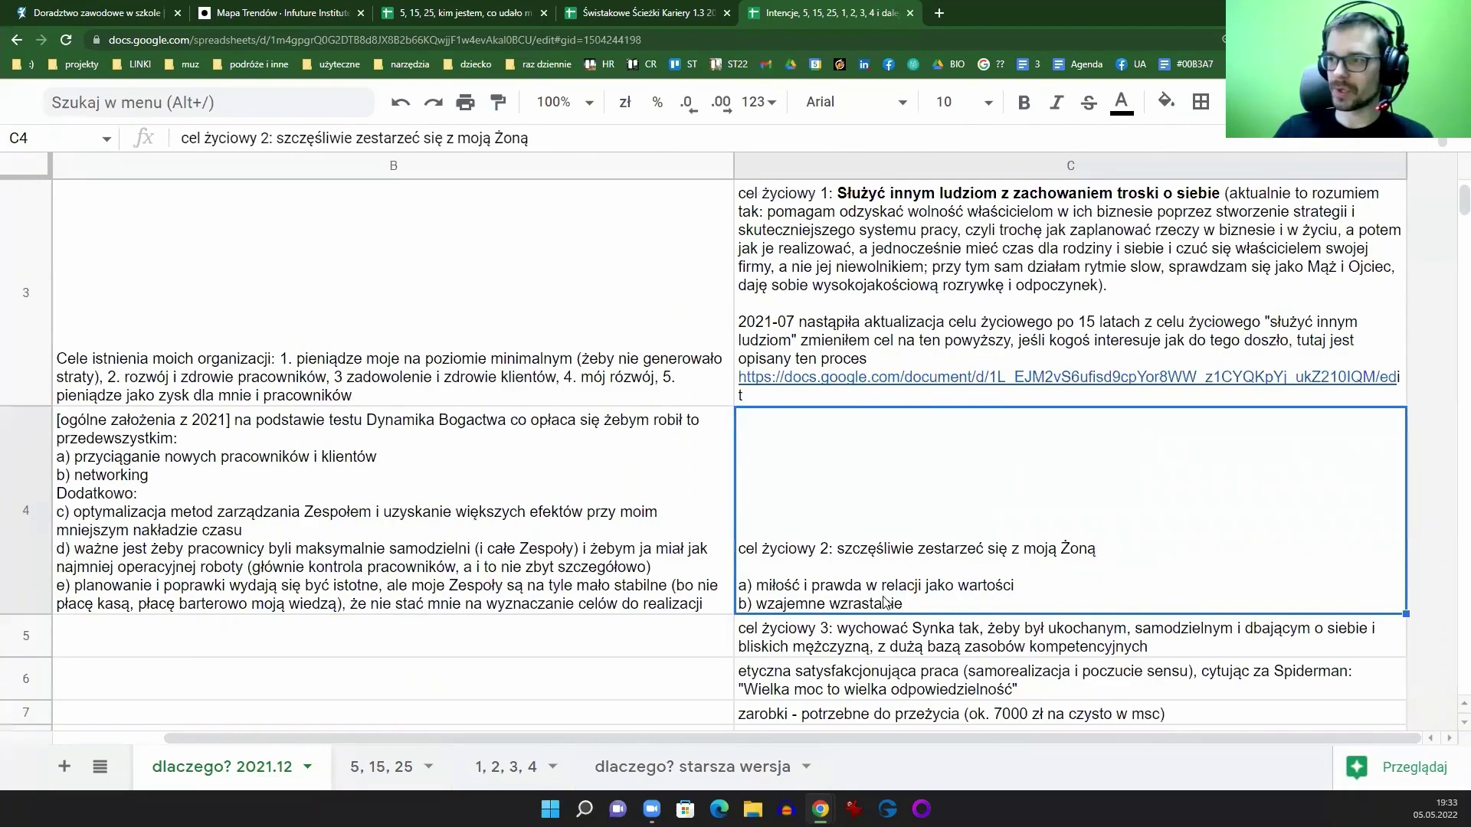
{"action": "left_click", "coordinate": [864, 628]}
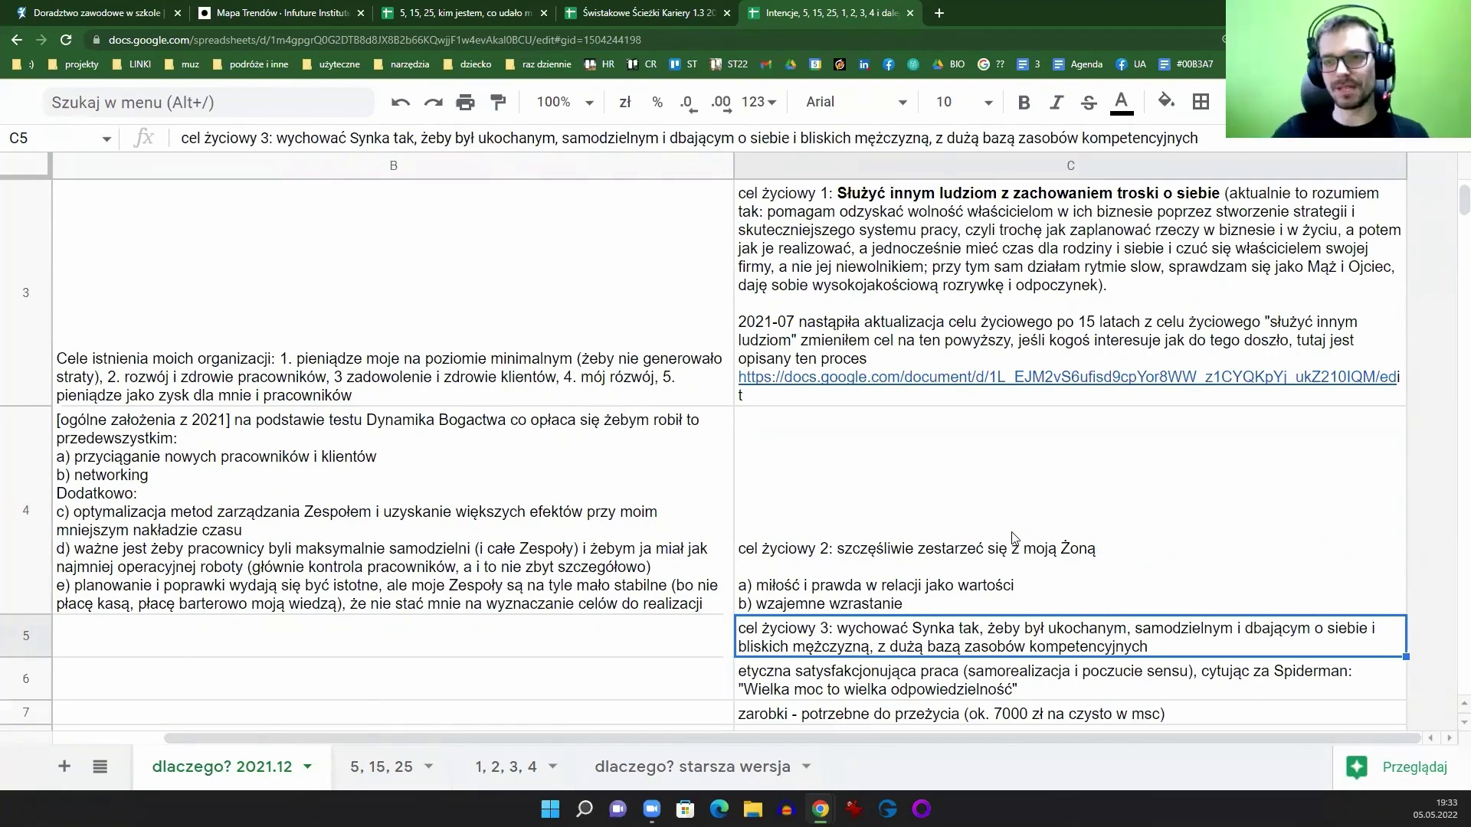
{"action": "scroll", "coordinate": [941, 601], "scroll_direction": "up", "scroll_amount": 3}
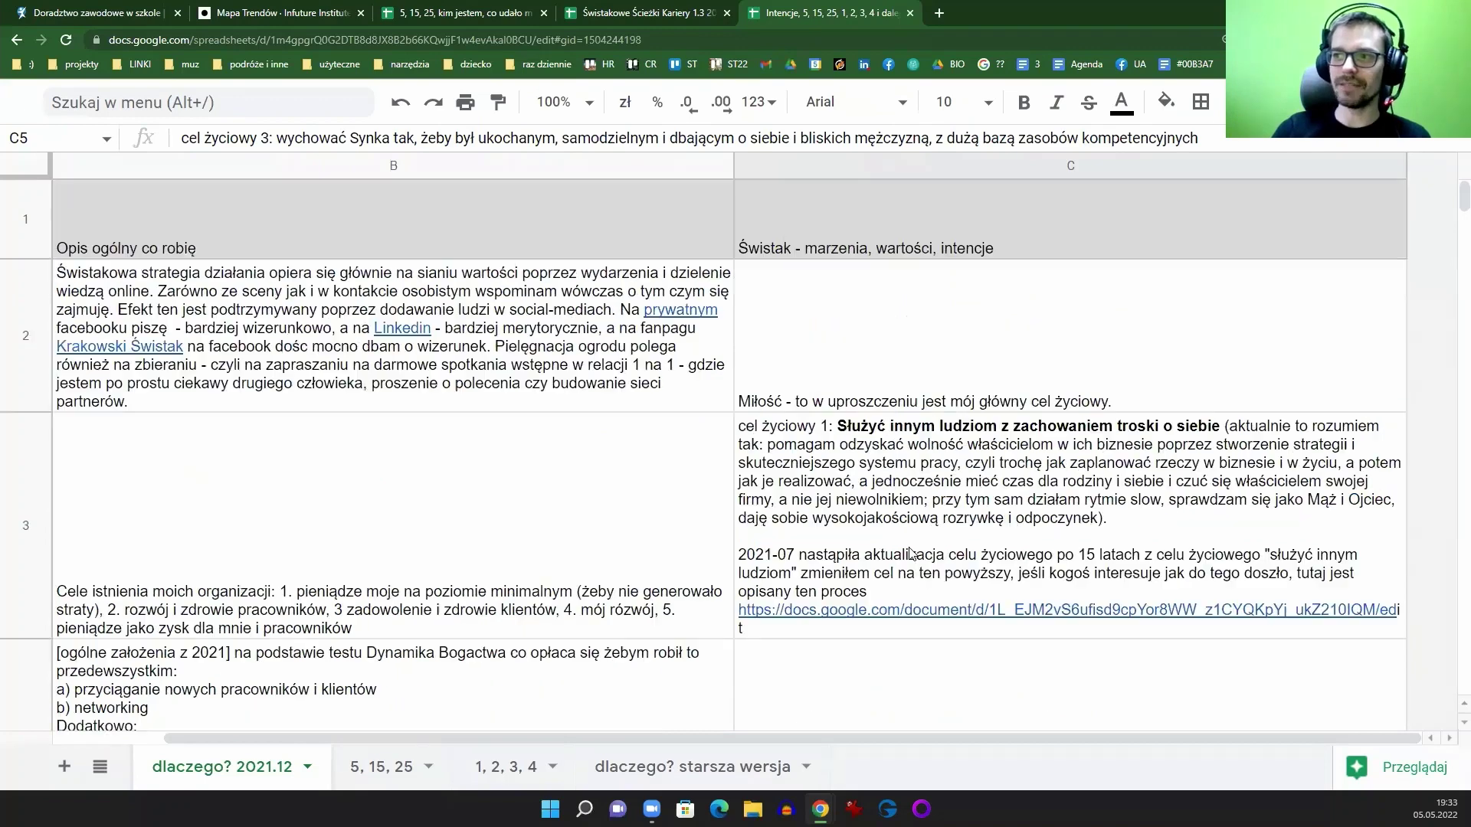
{"action": "left_click", "coordinate": [855, 320]}
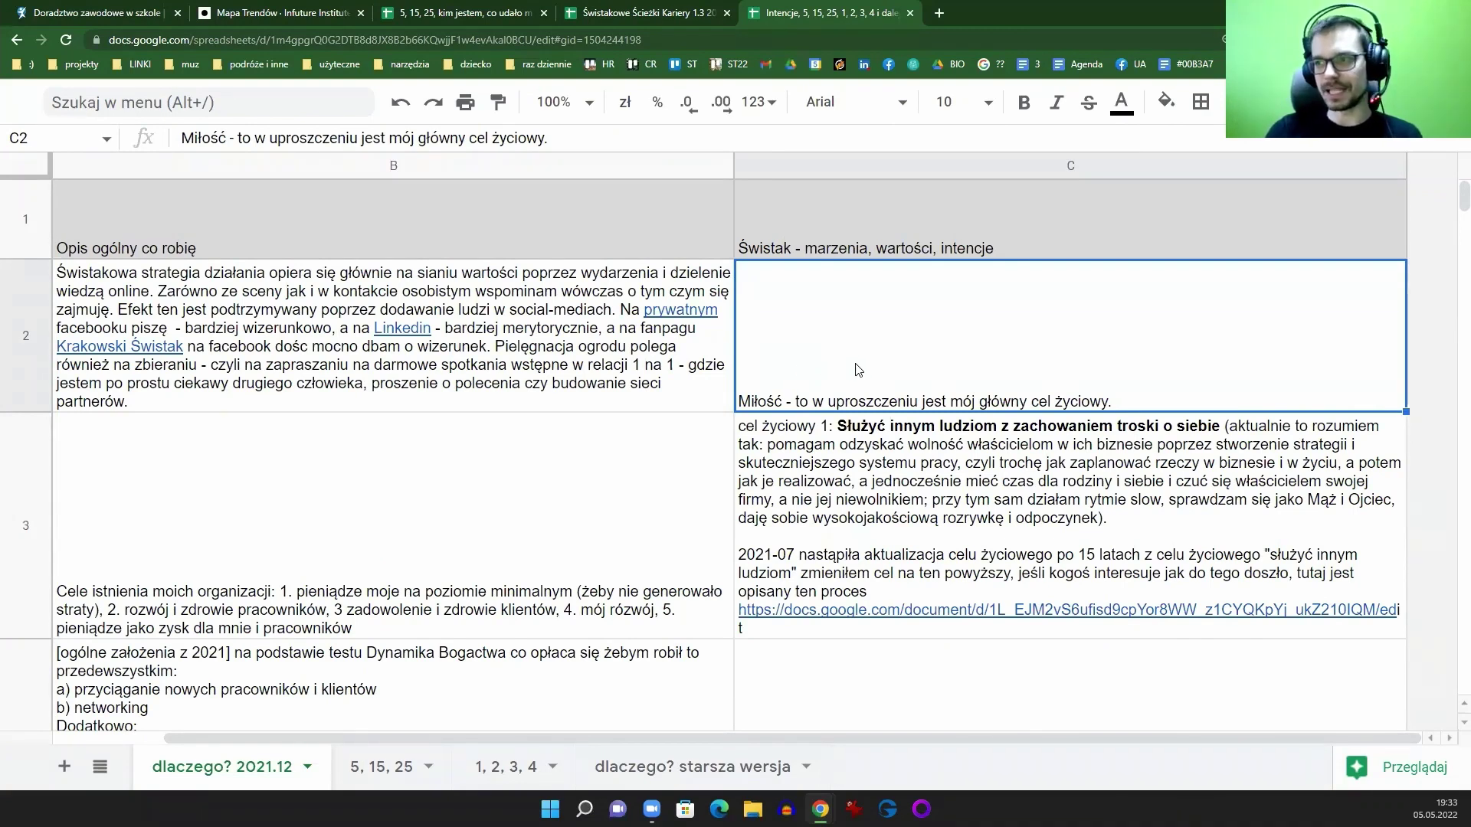
Step: Scroll over the goals once more and close the Intencje spreadsheet tab
{"action": "scroll", "coordinate": [858, 379], "scroll_direction": "down", "scroll_amount": 10}
{"action": "scroll", "coordinate": [840, 452], "scroll_direction": "up", "scroll_amount": 5}
{"action": "scroll", "coordinate": [843, 451], "scroll_direction": "up", "scroll_amount": 3}
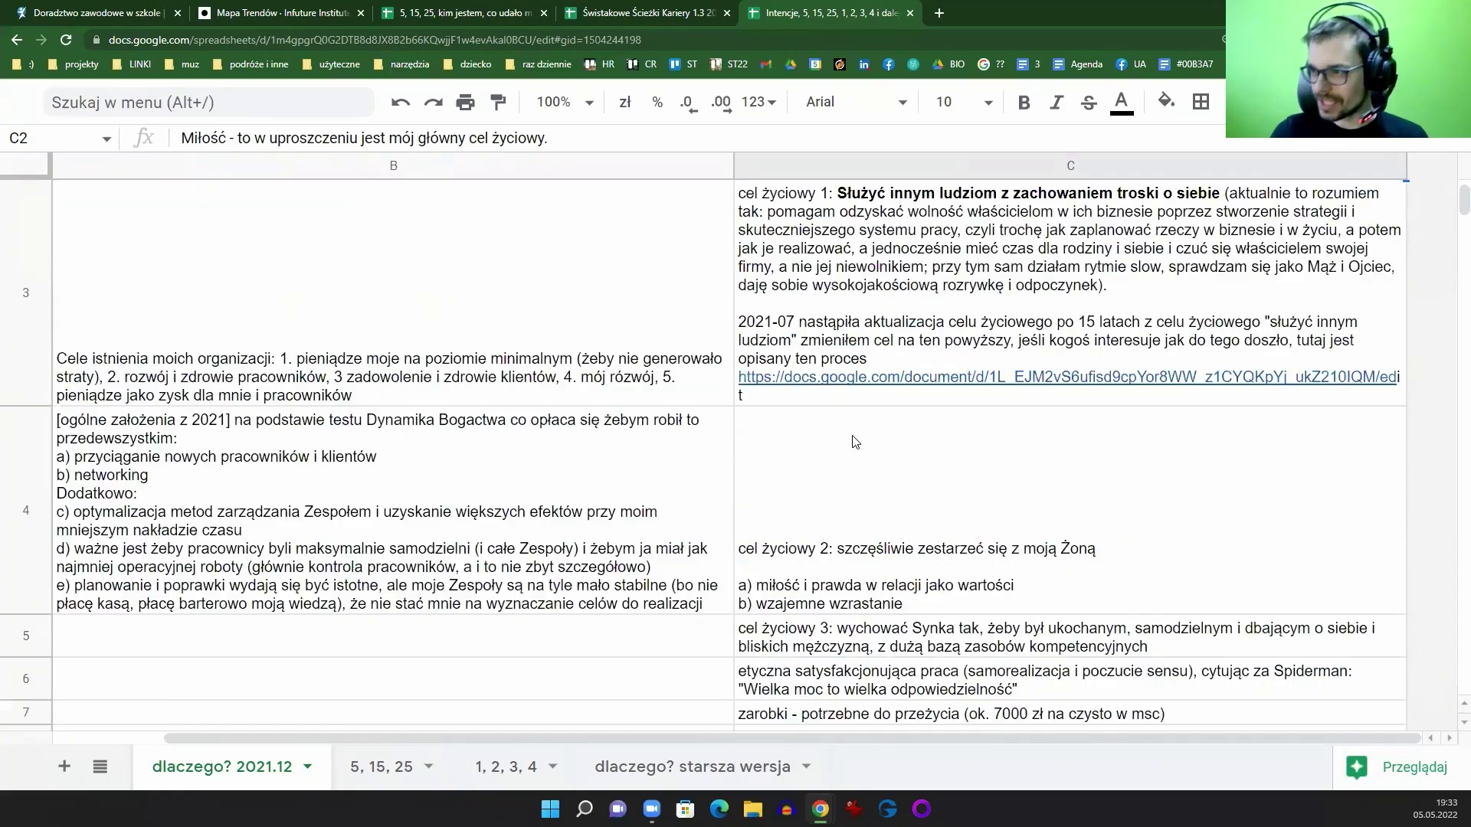
{"action": "scroll", "coordinate": [854, 443], "scroll_direction": "down", "scroll_amount": 5}
{"action": "scroll", "coordinate": [854, 544], "scroll_direction": "up", "scroll_amount": 8}
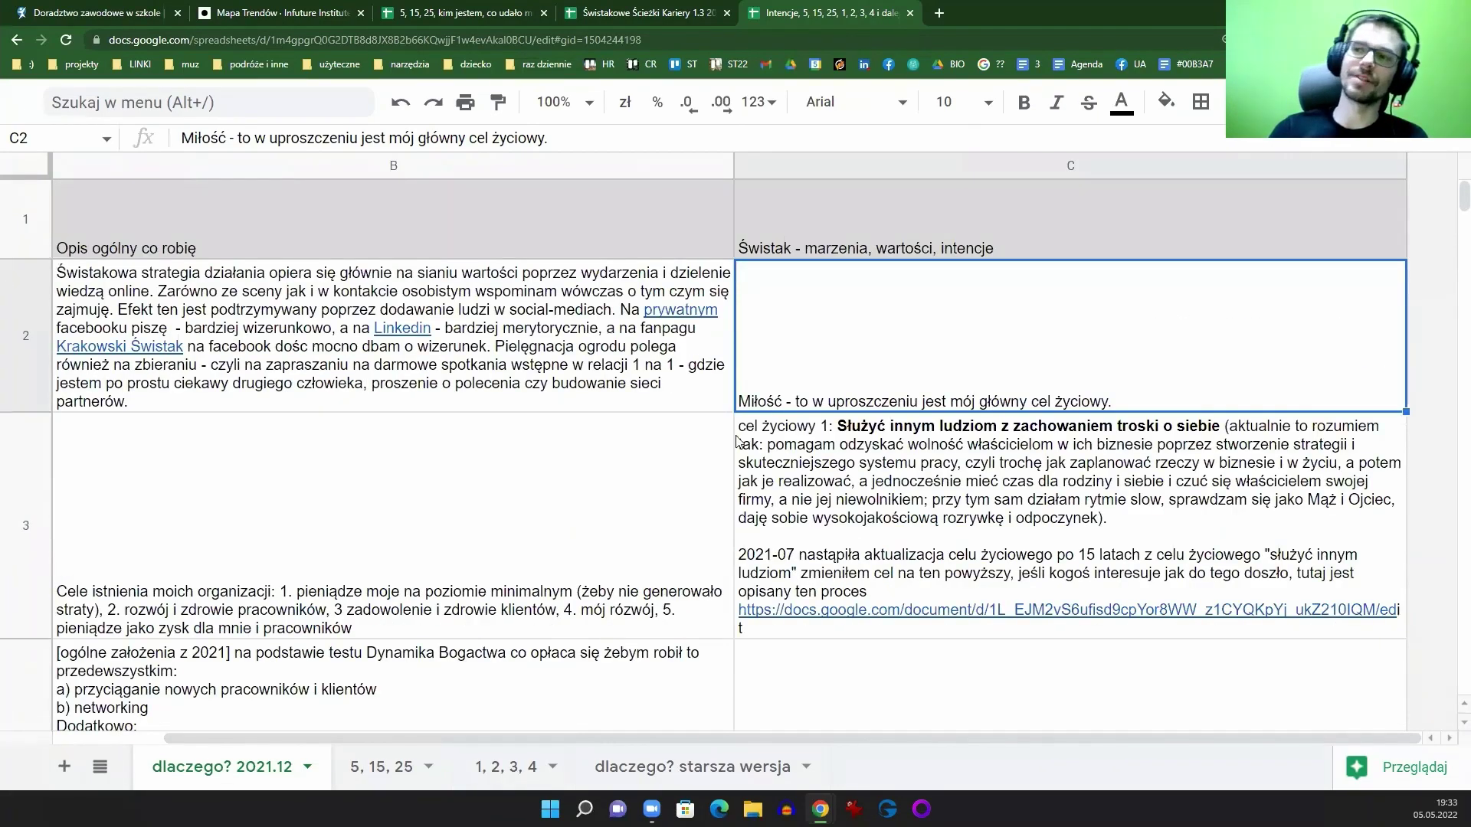
{"action": "left_click", "coordinate": [911, 14]}
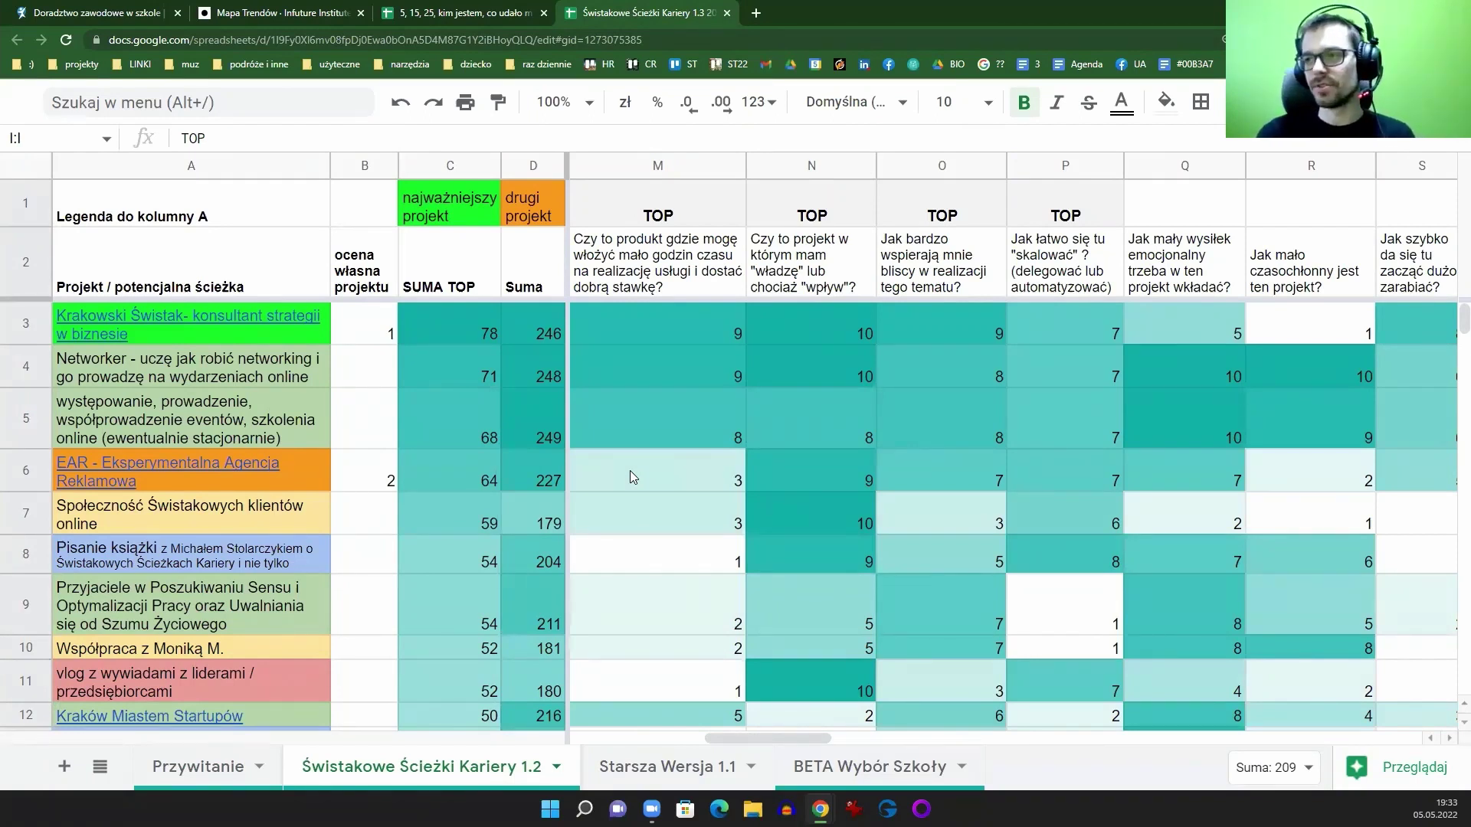
Step: Open a new tab and expand the projekty bookmark folder
{"action": "left_click", "coordinate": [756, 13]}
{"action": "left_click", "coordinate": [73, 65]}
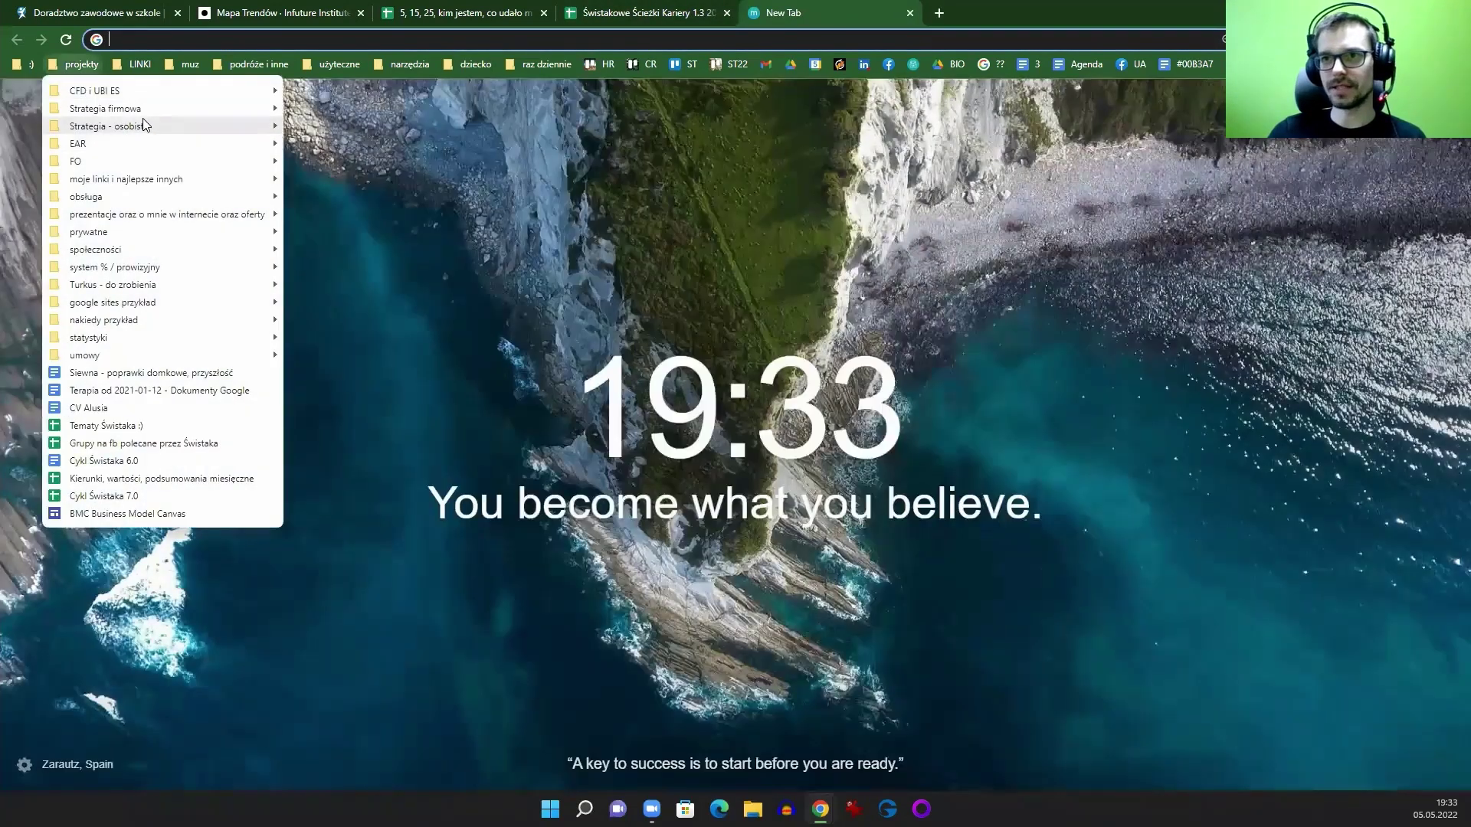
Step: Open 'Świstak - konsultant strategii w biznesie' from the Strategia firmowa bookmarks
{"action": "mouse_move", "coordinate": [153, 116]}
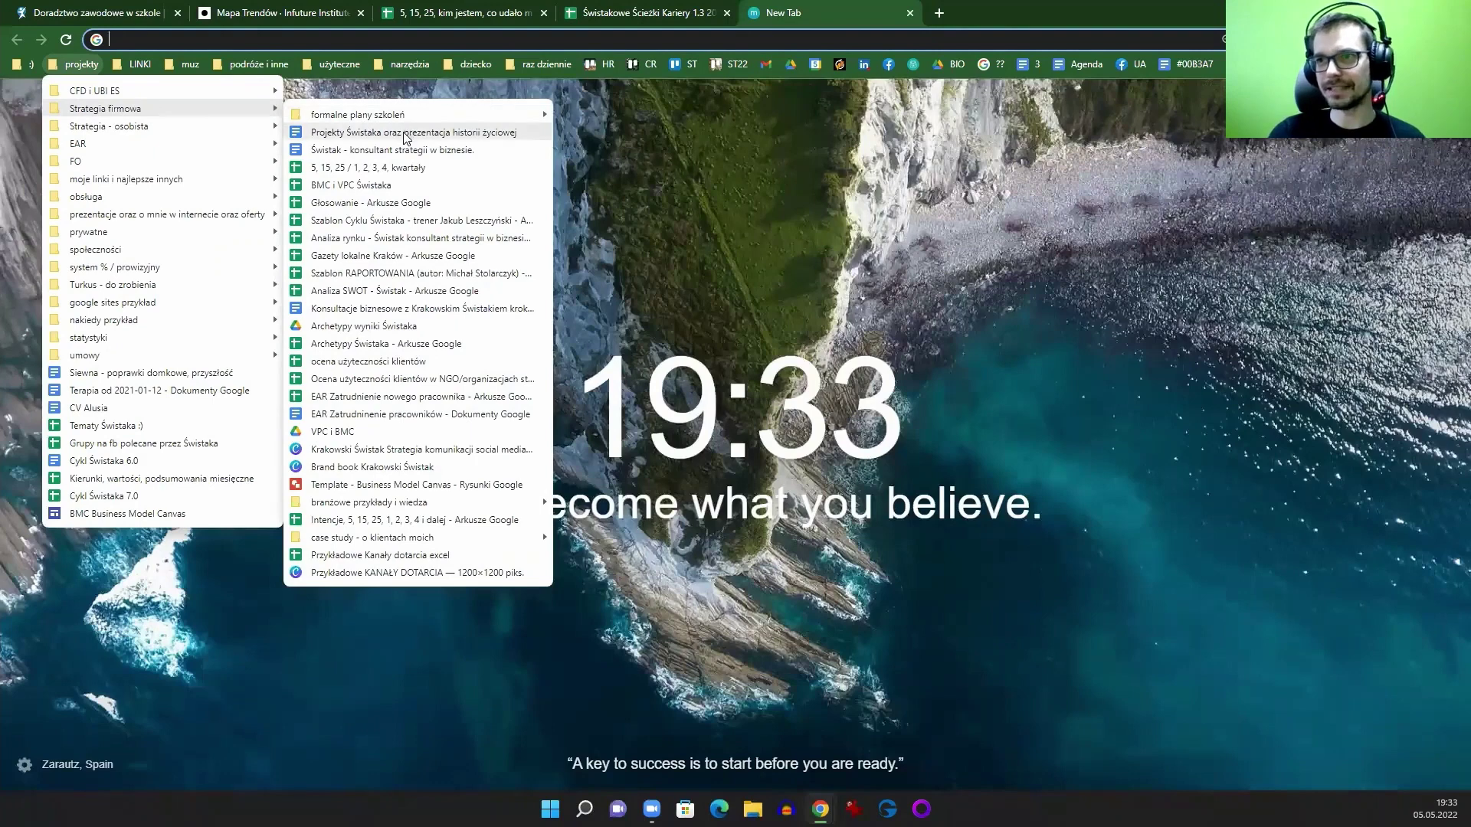
{"action": "left_click", "coordinate": [391, 151]}
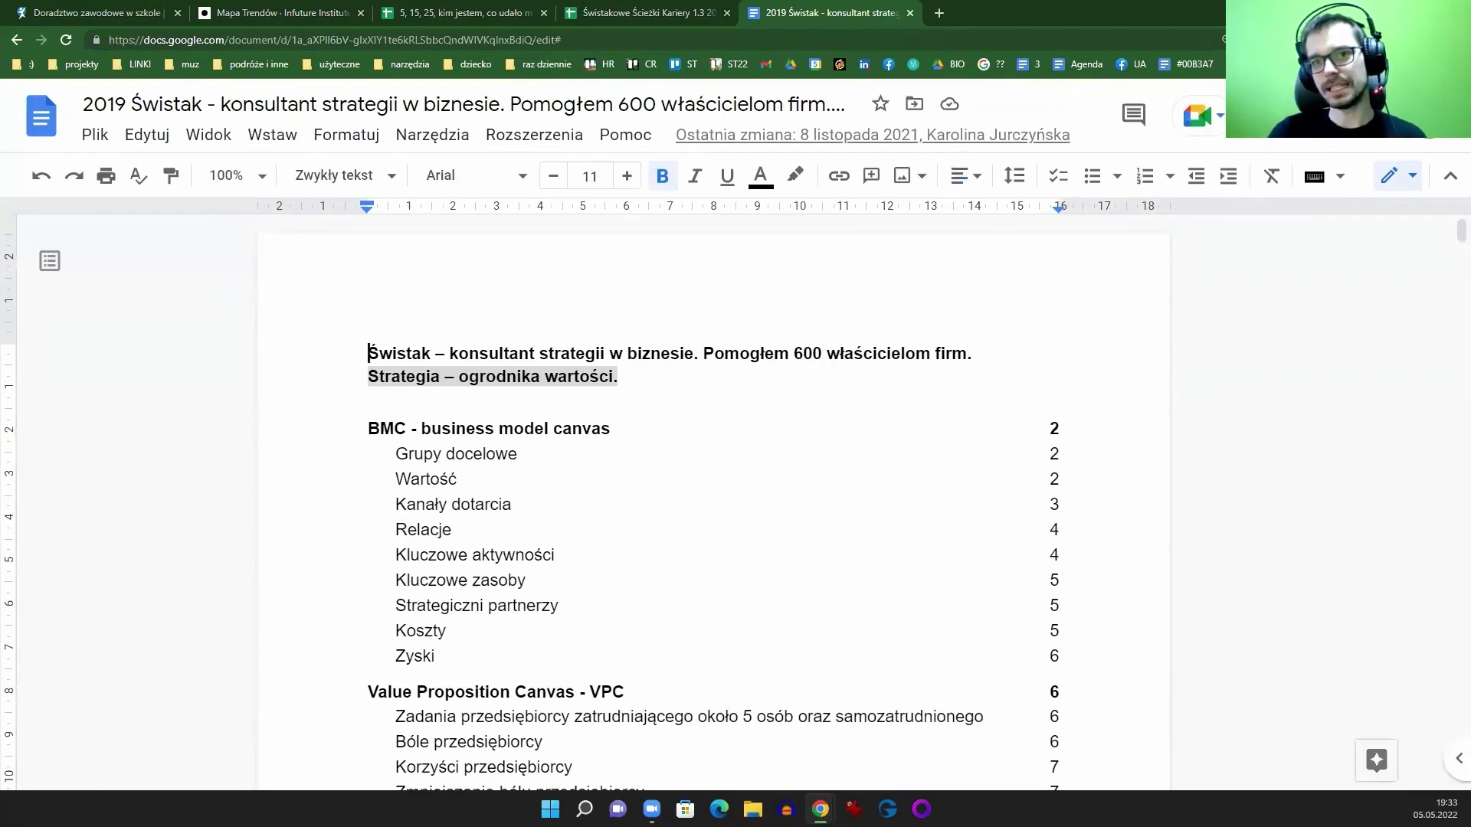
Step: Edit the opening heading to read 'Pomogłem 650 właścicielom firm' instead of 600
{"action": "scroll", "coordinate": [948, 417], "scroll_direction": "down", "scroll_amount": 9}
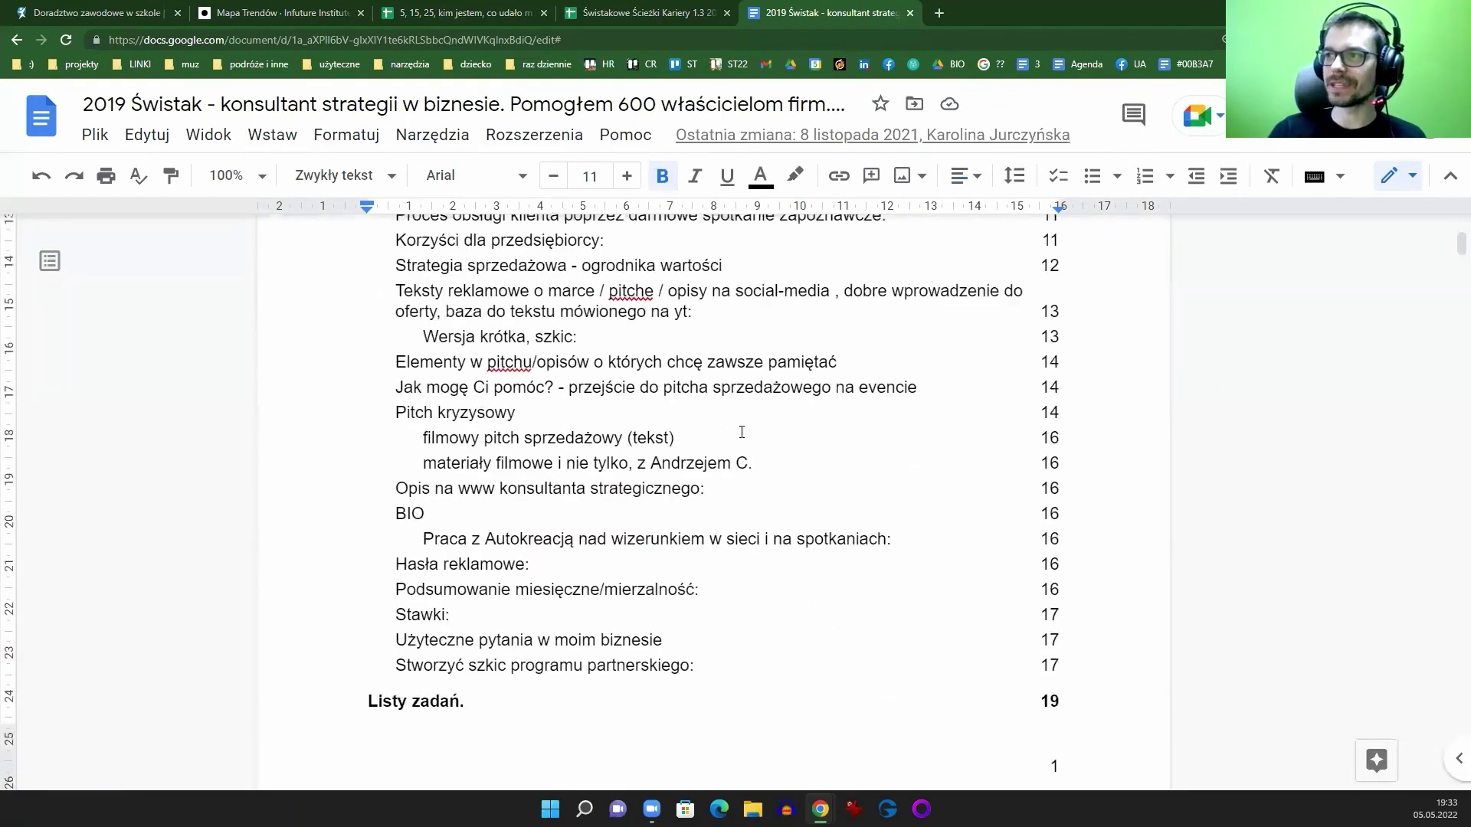
{"action": "scroll", "coordinate": [666, 387], "scroll_direction": "up", "scroll_amount": 10}
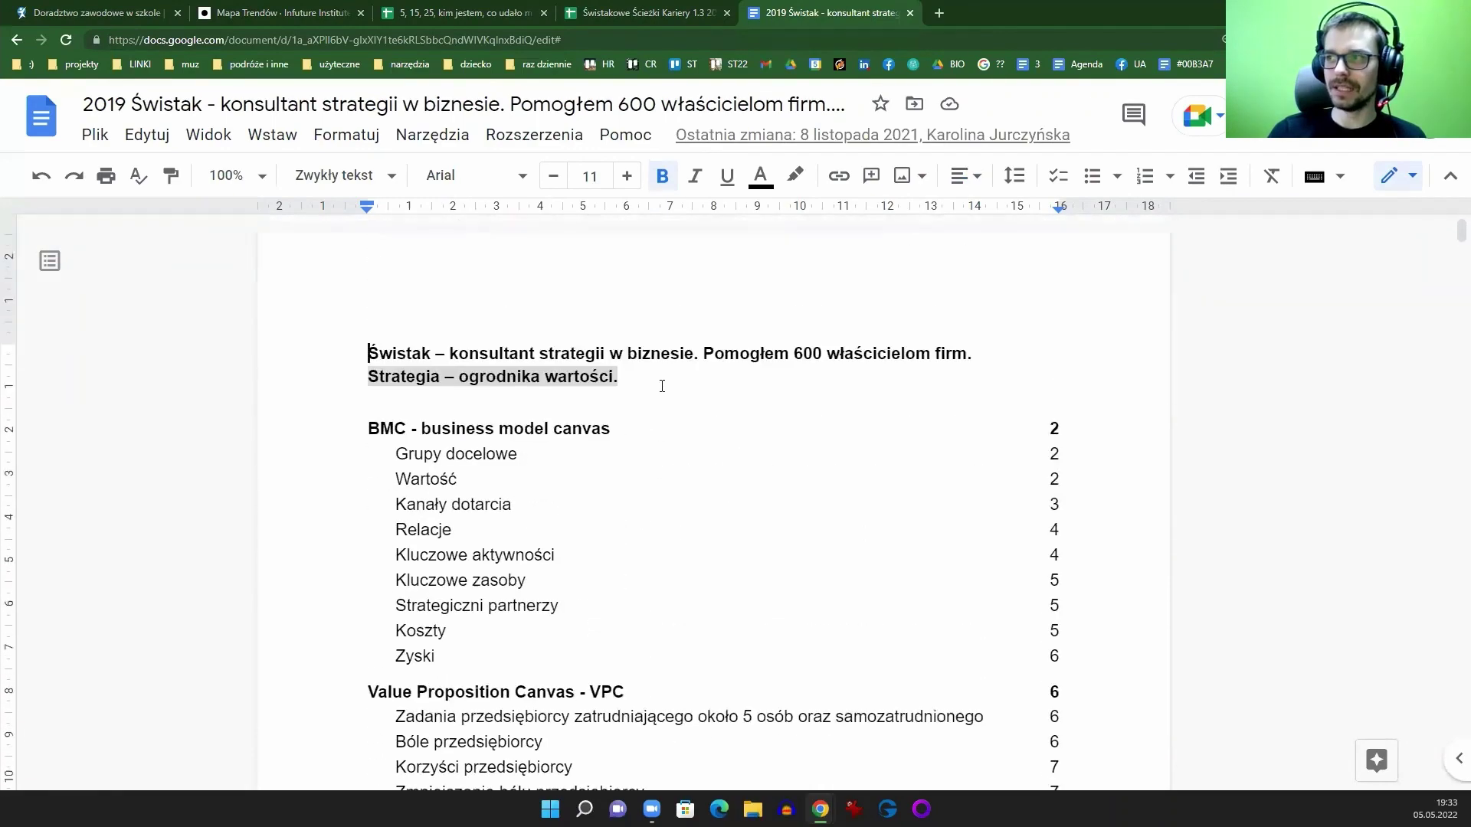
{"action": "scroll", "coordinate": [662, 385], "scroll_direction": "down", "scroll_amount": 10}
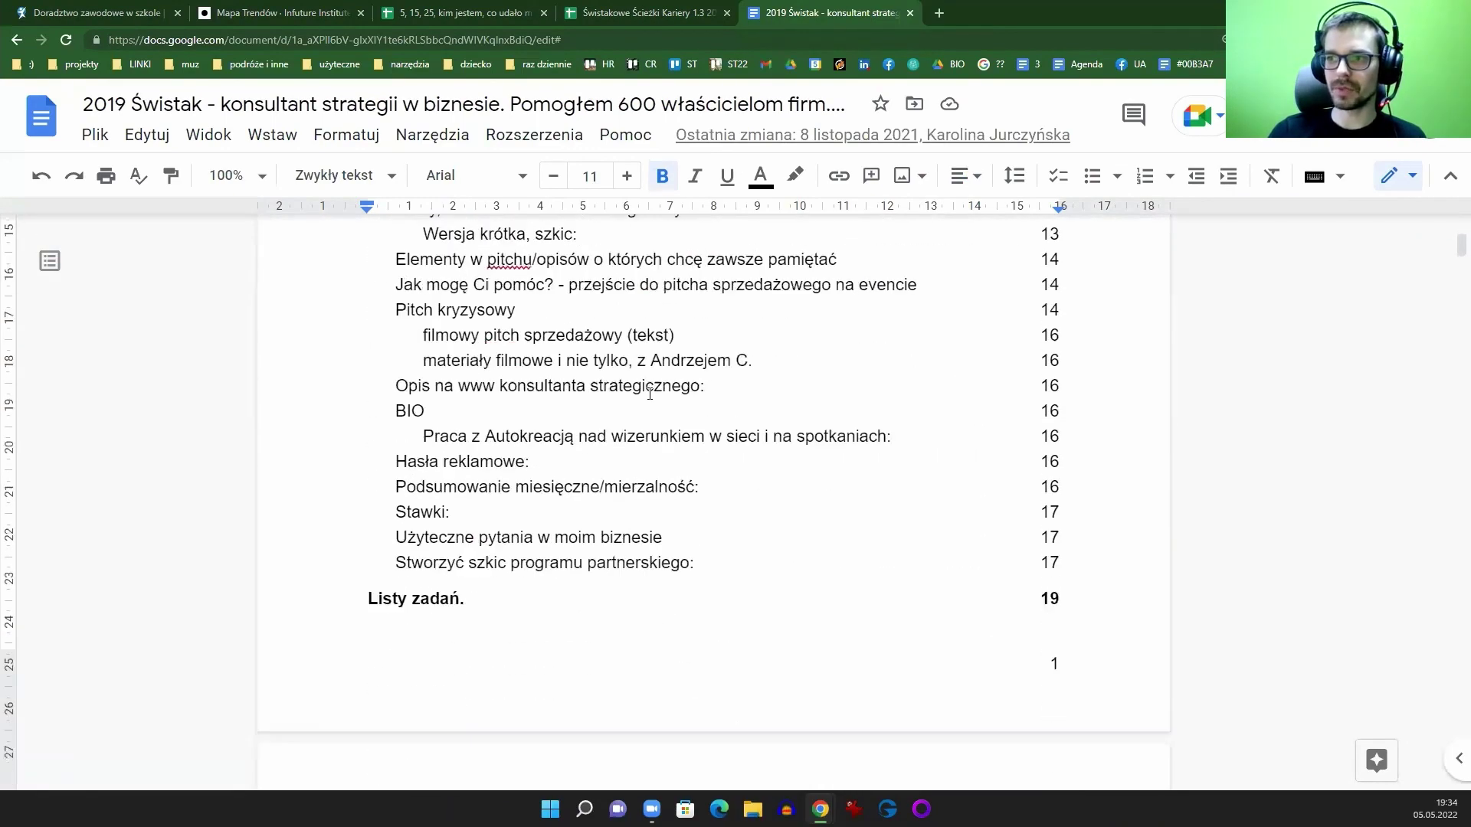
{"action": "scroll", "coordinate": [651, 394], "scroll_direction": "up", "scroll_amount": 10}
{"action": "scroll", "coordinate": [656, 414], "scroll_direction": "down", "scroll_amount": 9}
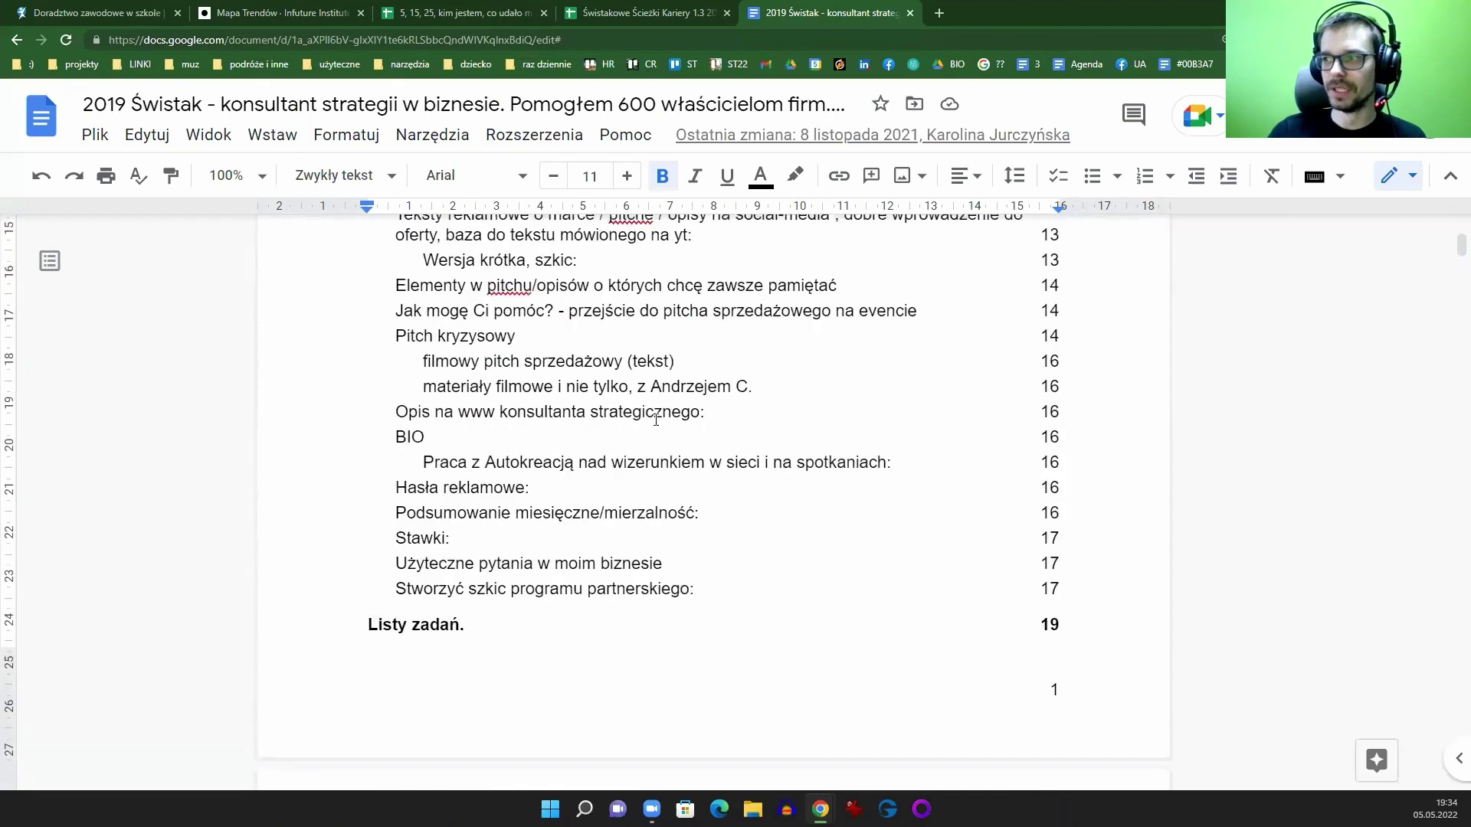
{"action": "scroll", "coordinate": [656, 419], "scroll_direction": "up", "scroll_amount": 10}
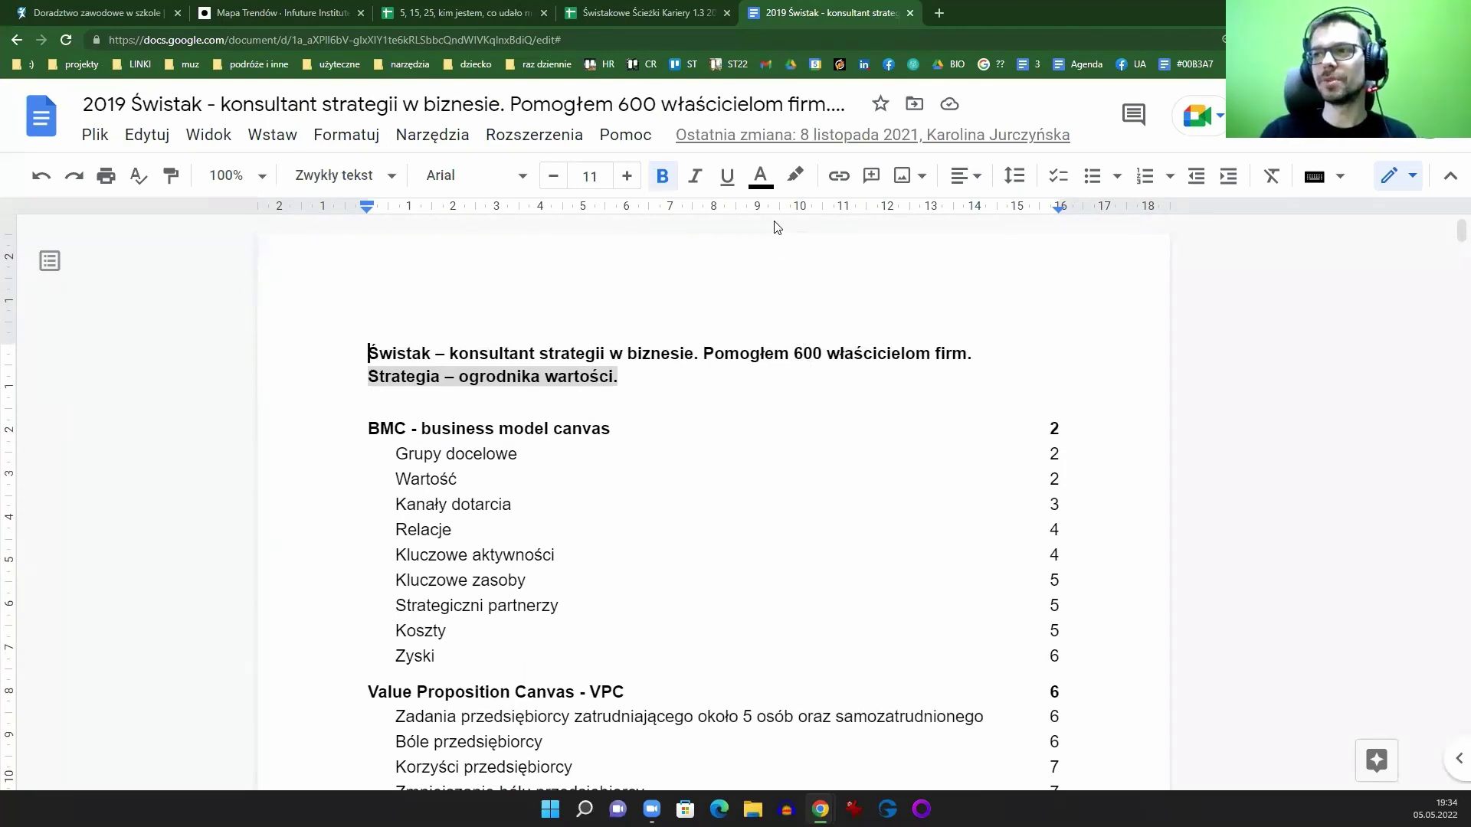
{"action": "left_click", "coordinate": [807, 354]}
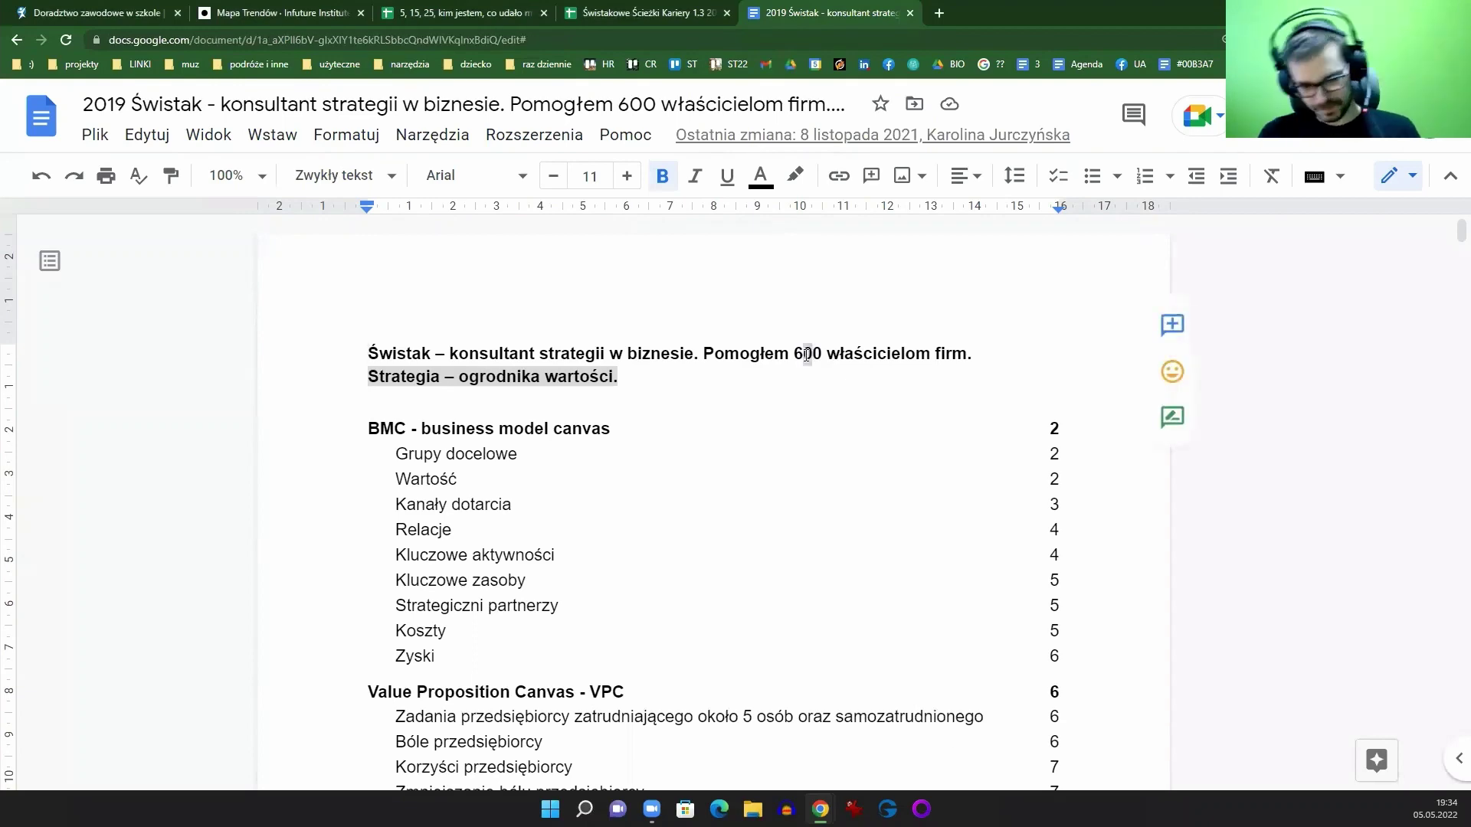
{"action": "key", "text": "Delete"}
Step: Close the '2019 Świstak' strategy document tab to get back to the Świstakowe Ścieżki Kariery sheet
{"action": "type", "text": "5"}
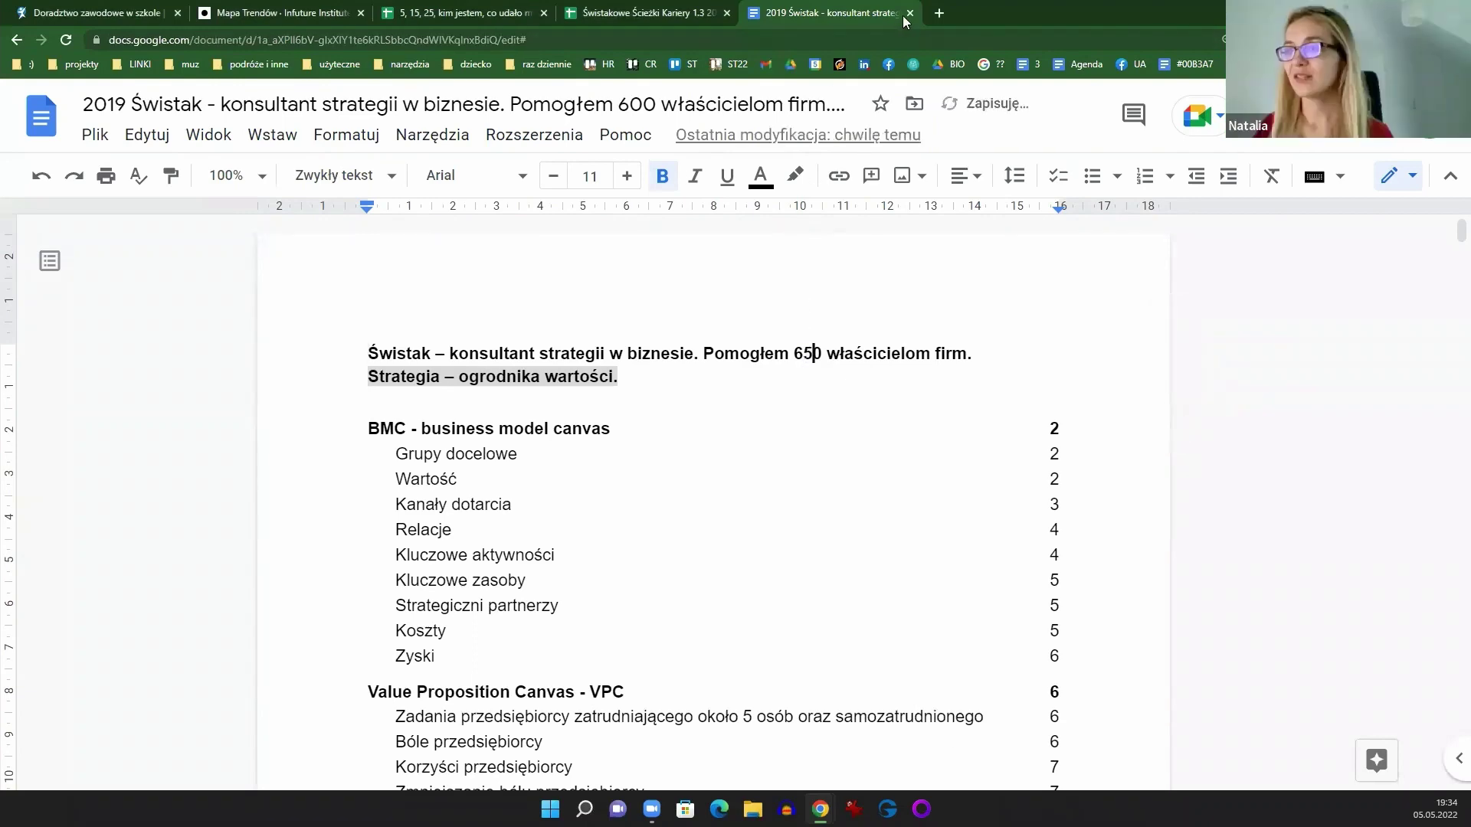
{"action": "left_click", "coordinate": [910, 13]}
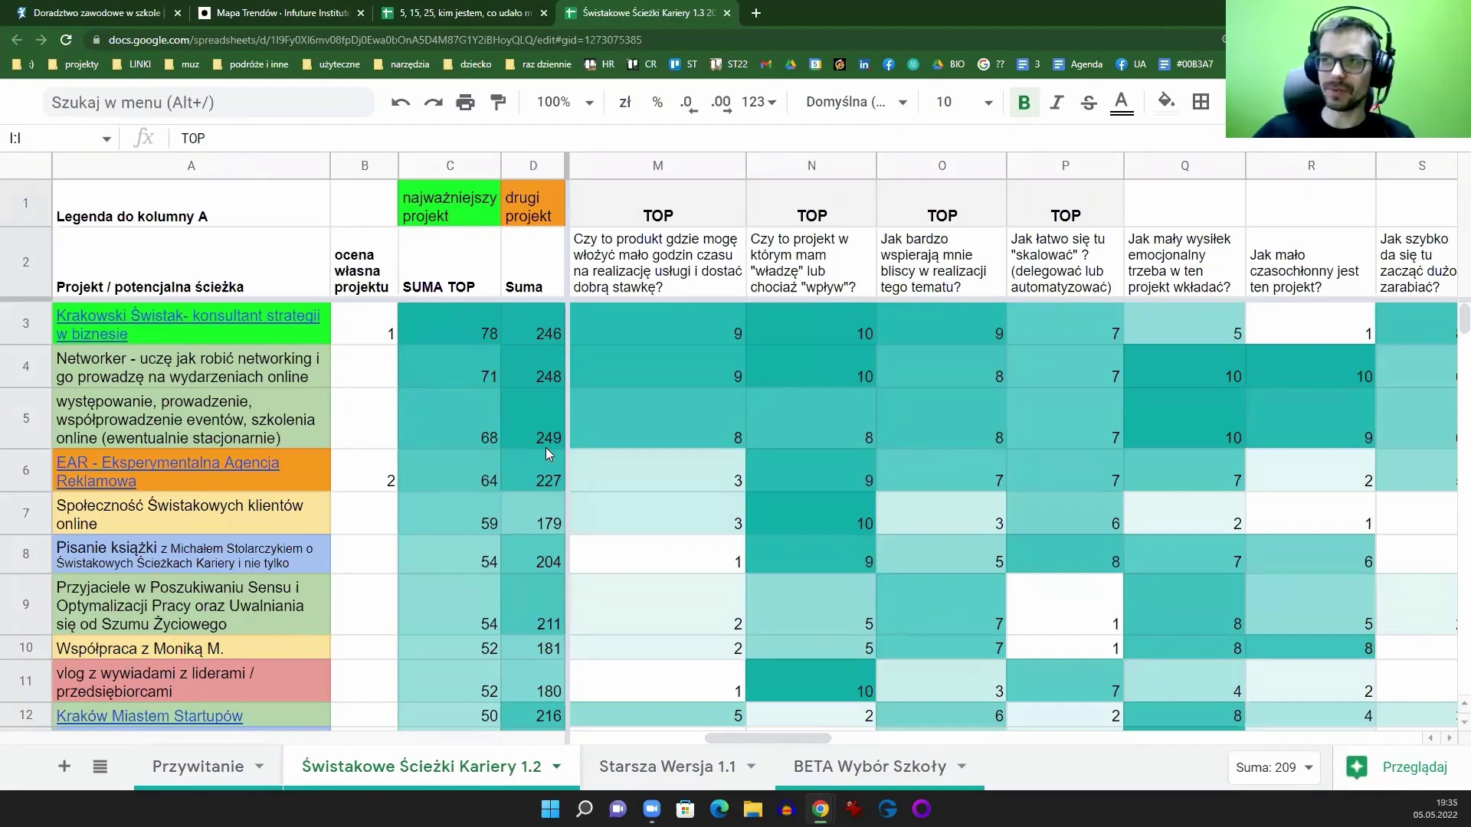
Step: Open the consultant's LinkedIn profile in a new tab and scroll to its Rekomendacje section (170 received)
{"action": "left_click", "coordinate": [756, 13]}
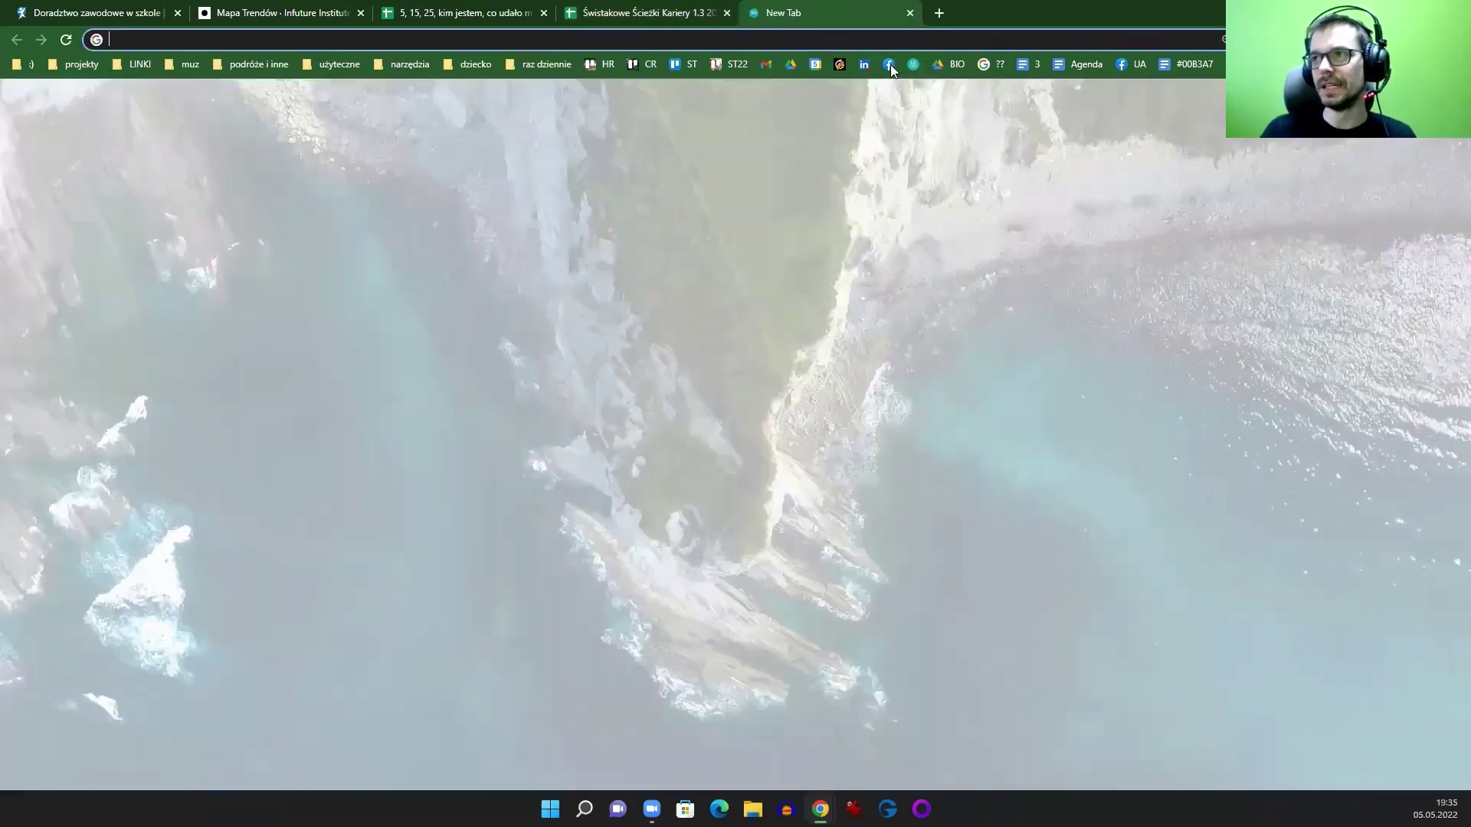
{"action": "left_click", "coordinate": [867, 64]}
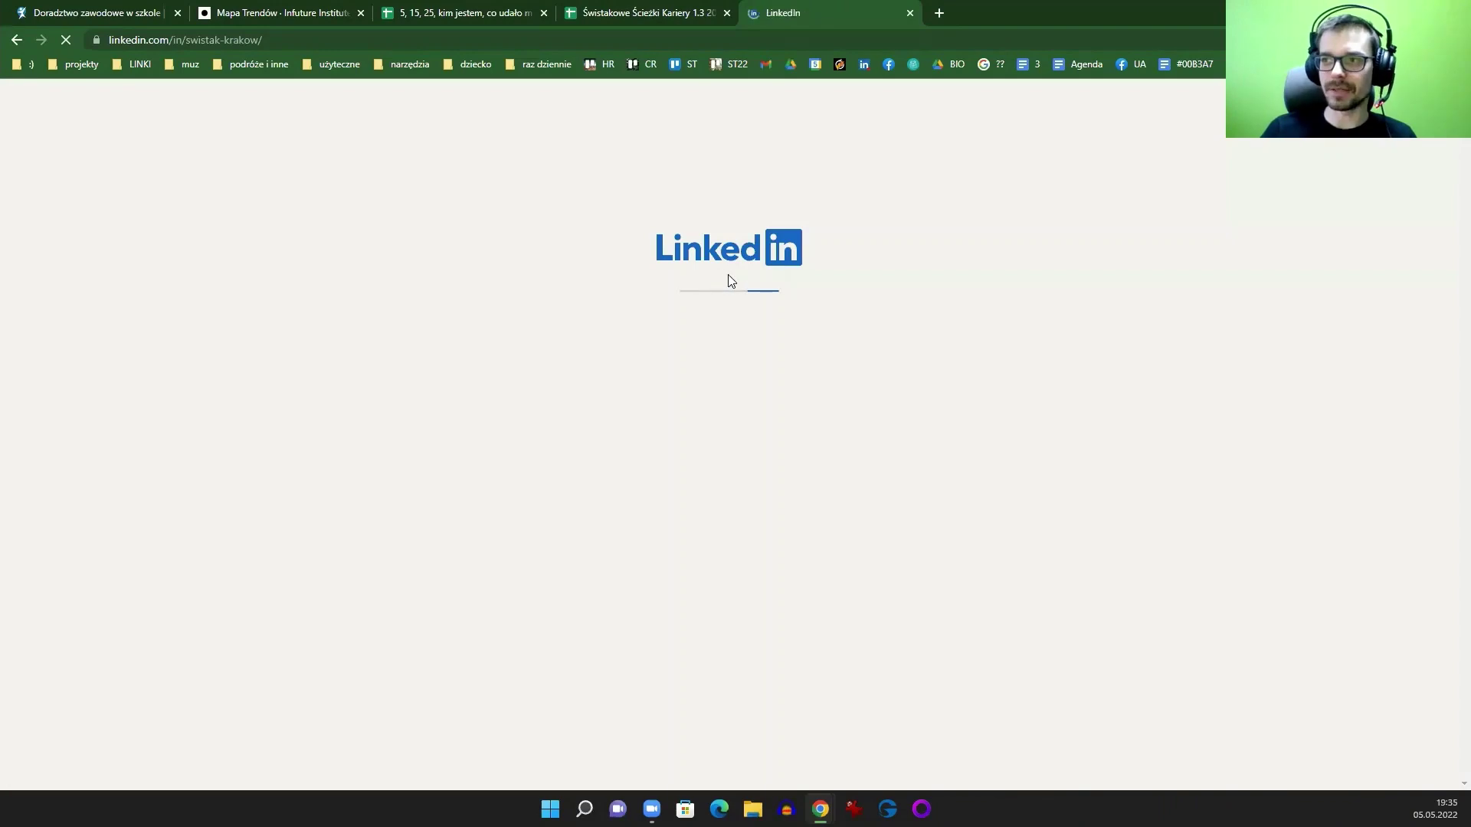
{"action": "scroll", "coordinate": [717, 315], "scroll_direction": "down", "scroll_amount": 8}
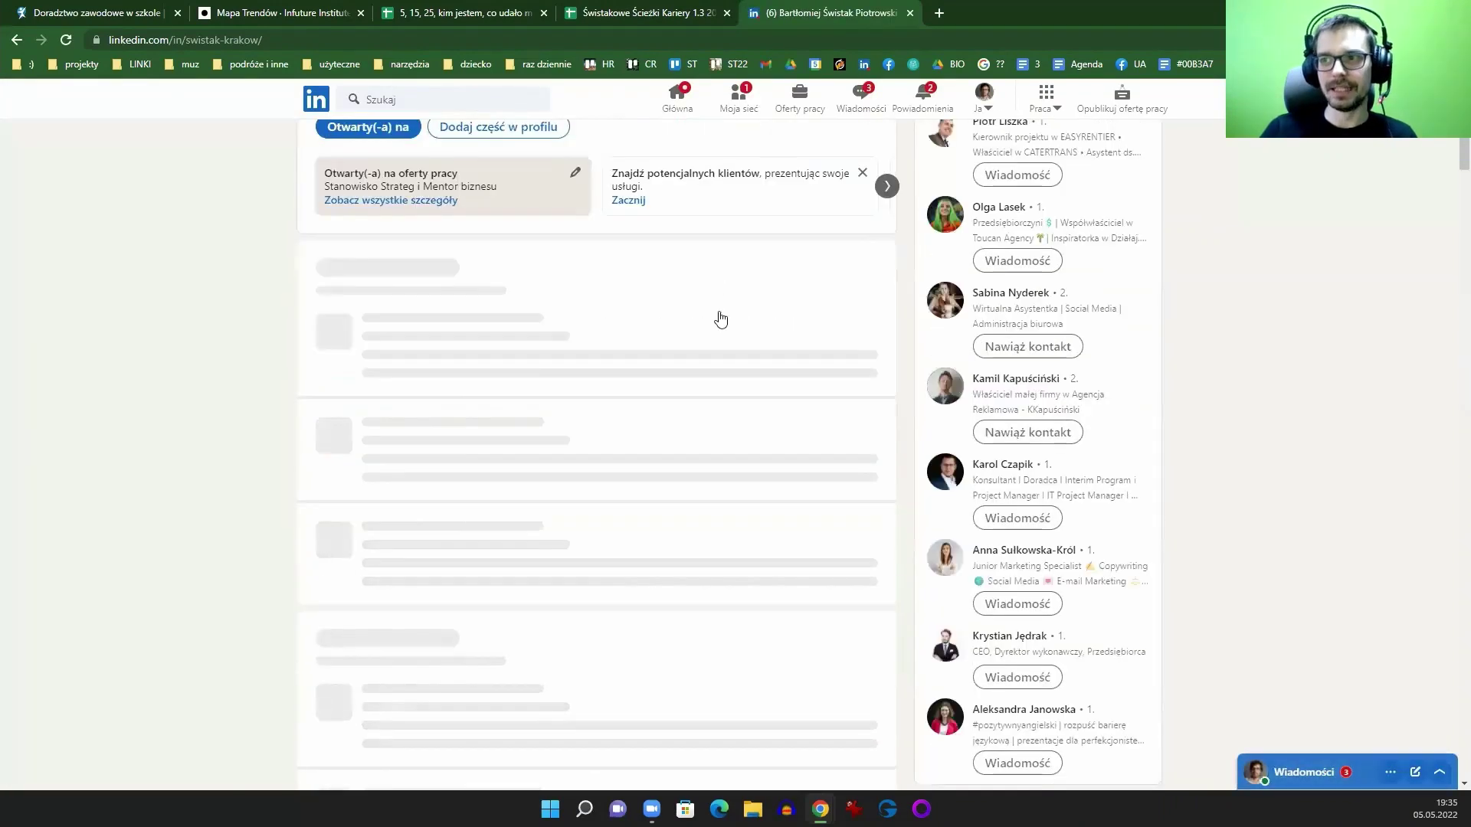
{"action": "scroll", "coordinate": [721, 331], "scroll_direction": "down", "scroll_amount": 20}
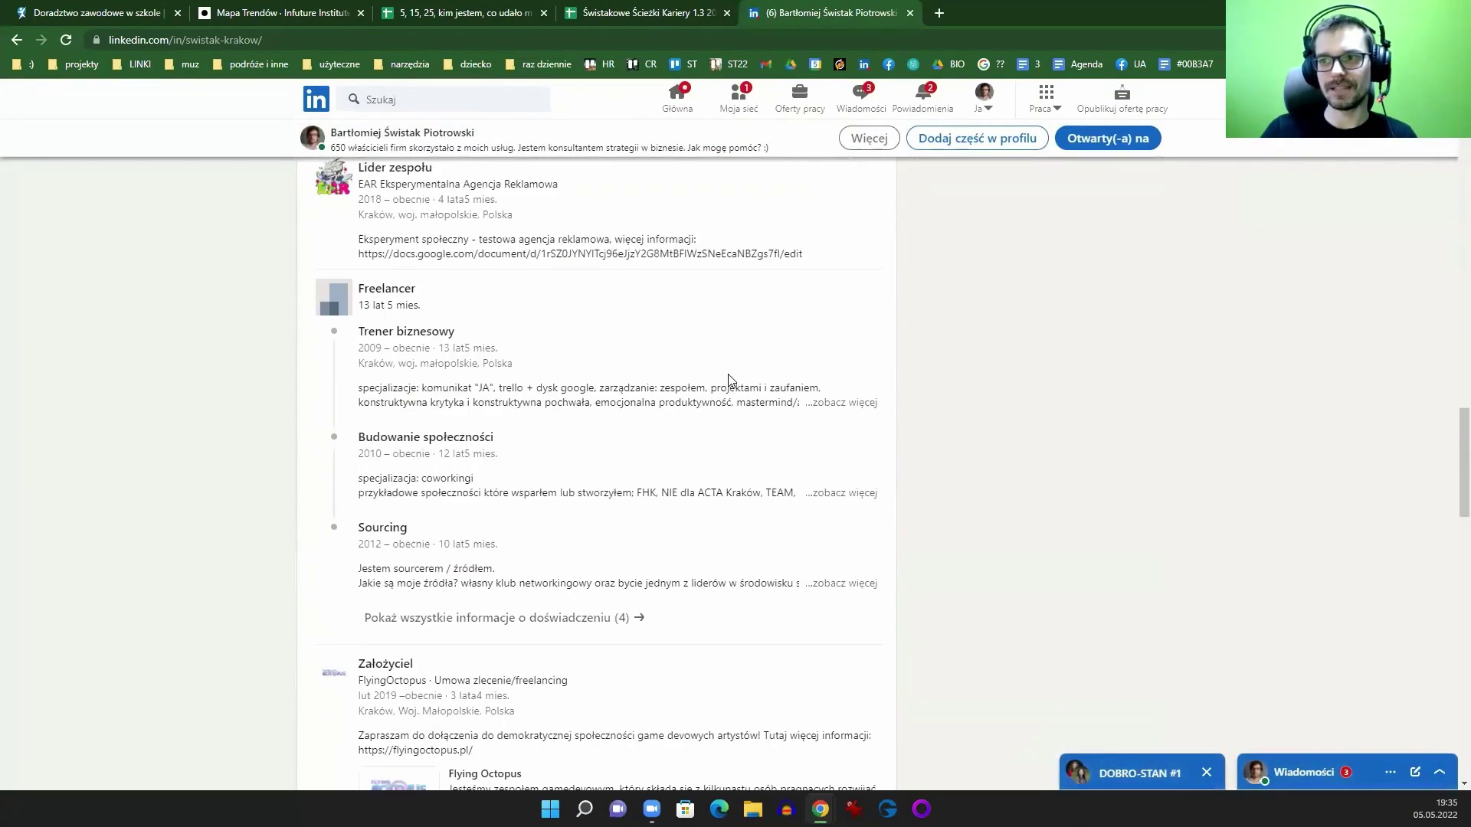
{"action": "scroll", "coordinate": [730, 381], "scroll_direction": "down", "scroll_amount": 15}
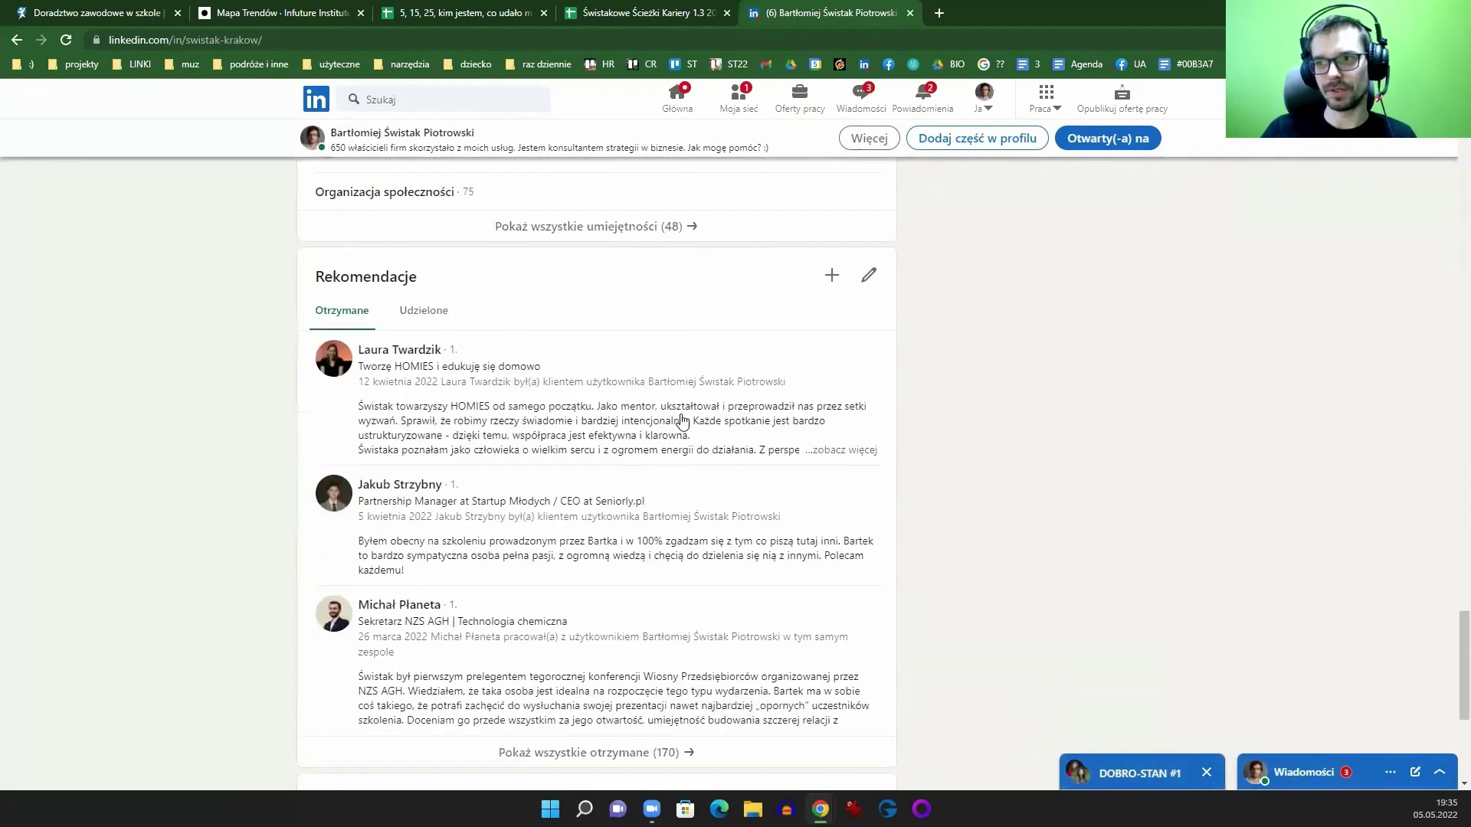
{"action": "scroll", "coordinate": [695, 474], "scroll_direction": "up", "scroll_amount": 1}
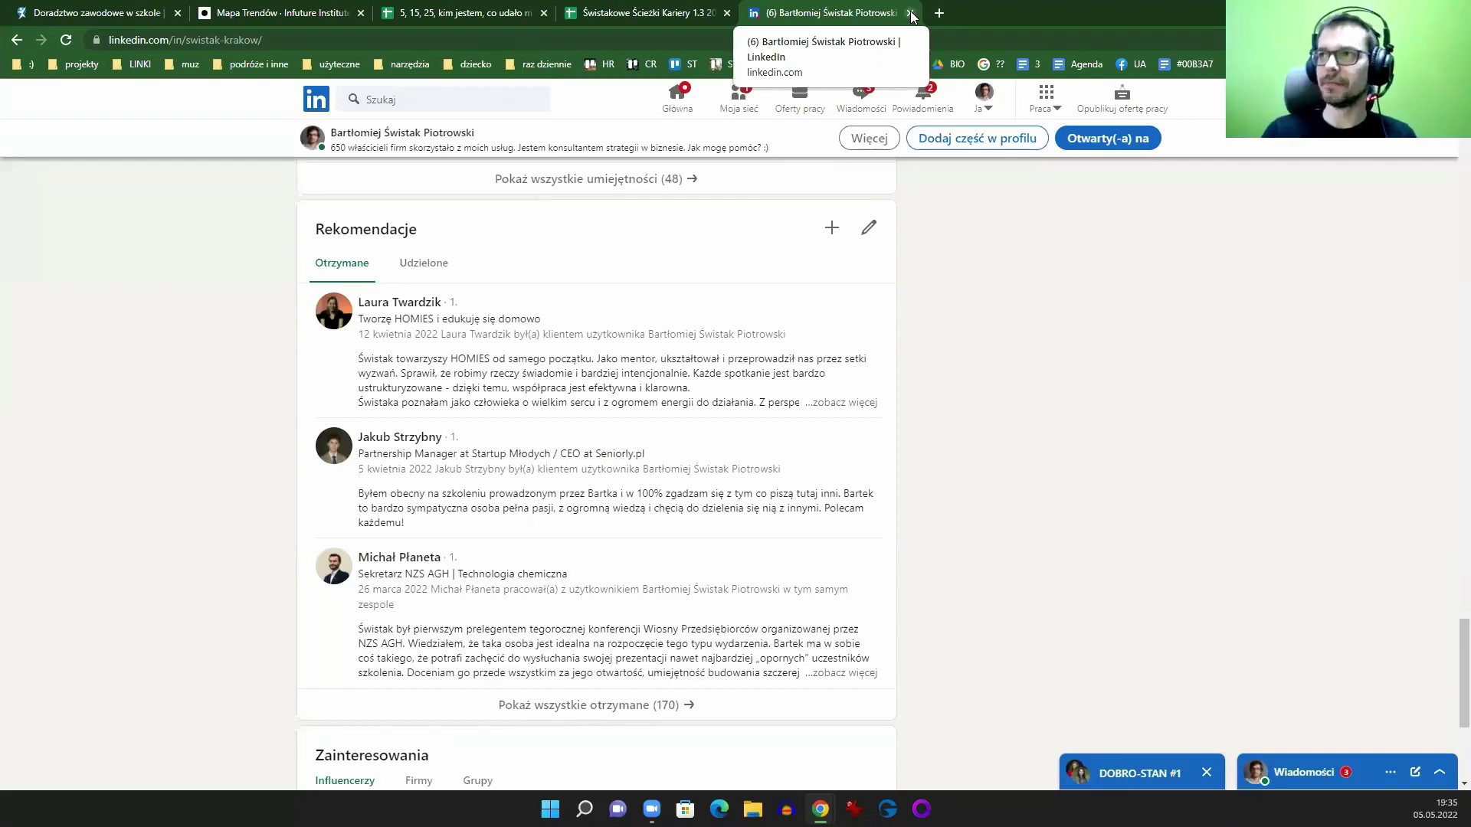
Step: Close the LinkedIn tab to return to the Świstakowe Ścieżki Kariery 1.2 scoring sheet
{"action": "left_click", "coordinate": [912, 14]}
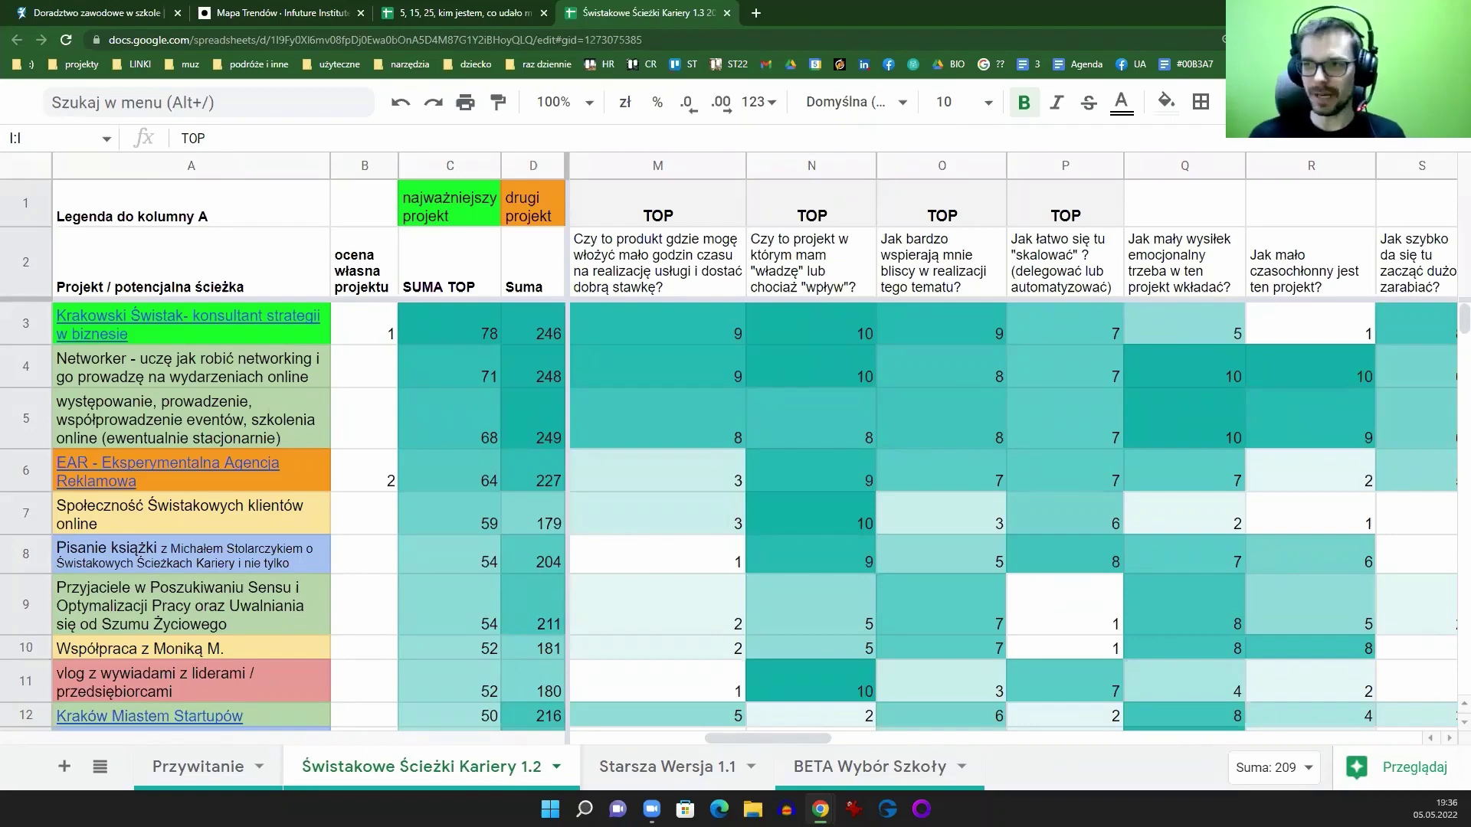
Step: Select the yes/no decision columns E:H, where Krakowski Świstak reads tak, tak, tak, nie
{"action": "scroll", "coordinate": [512, 747], "scroll_direction": "left", "scroll_amount": 5}
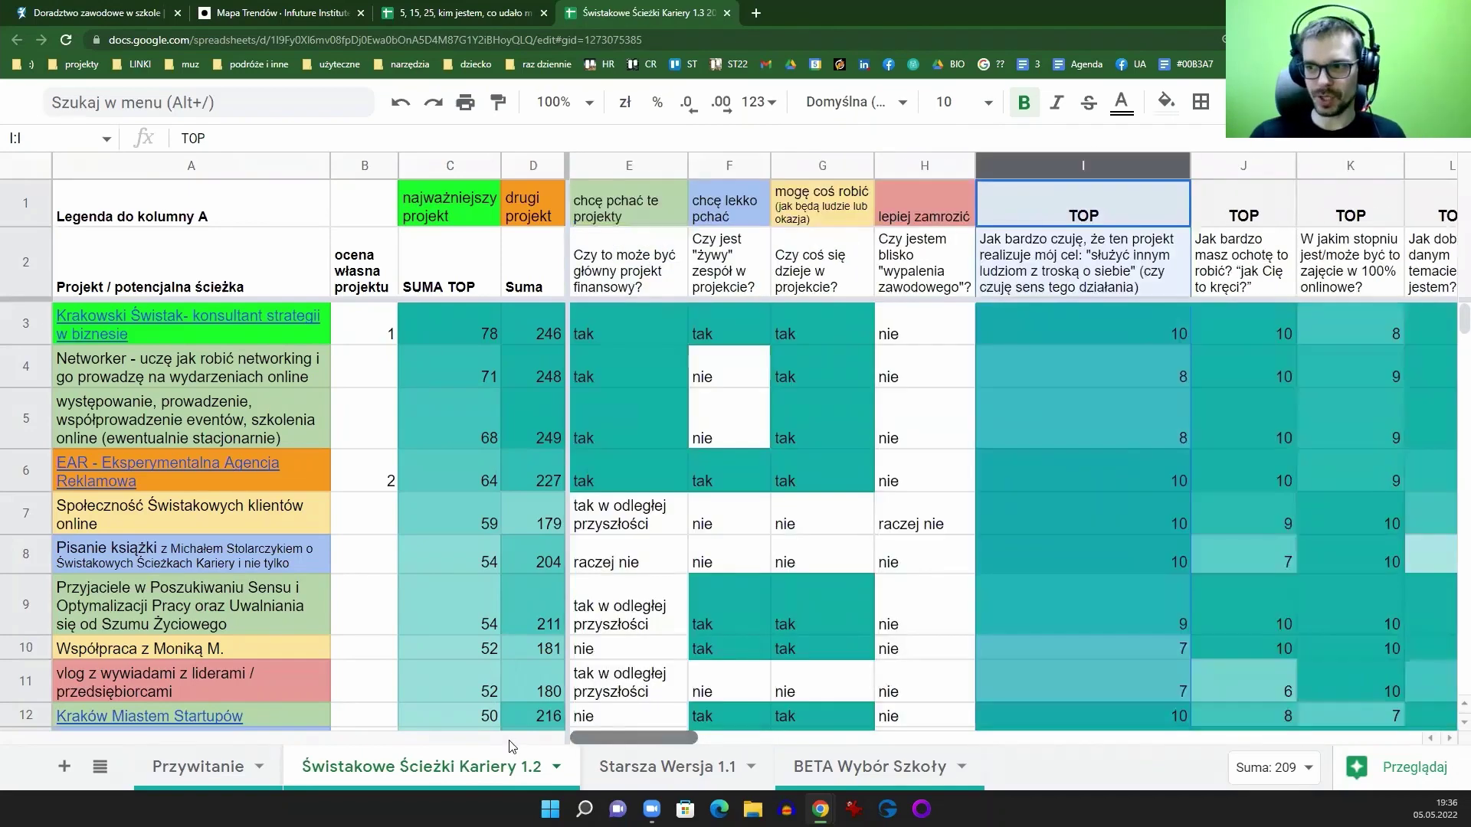
{"action": "left_click_drag", "start_coordinate": [627, 166], "coordinate": [918, 166]}
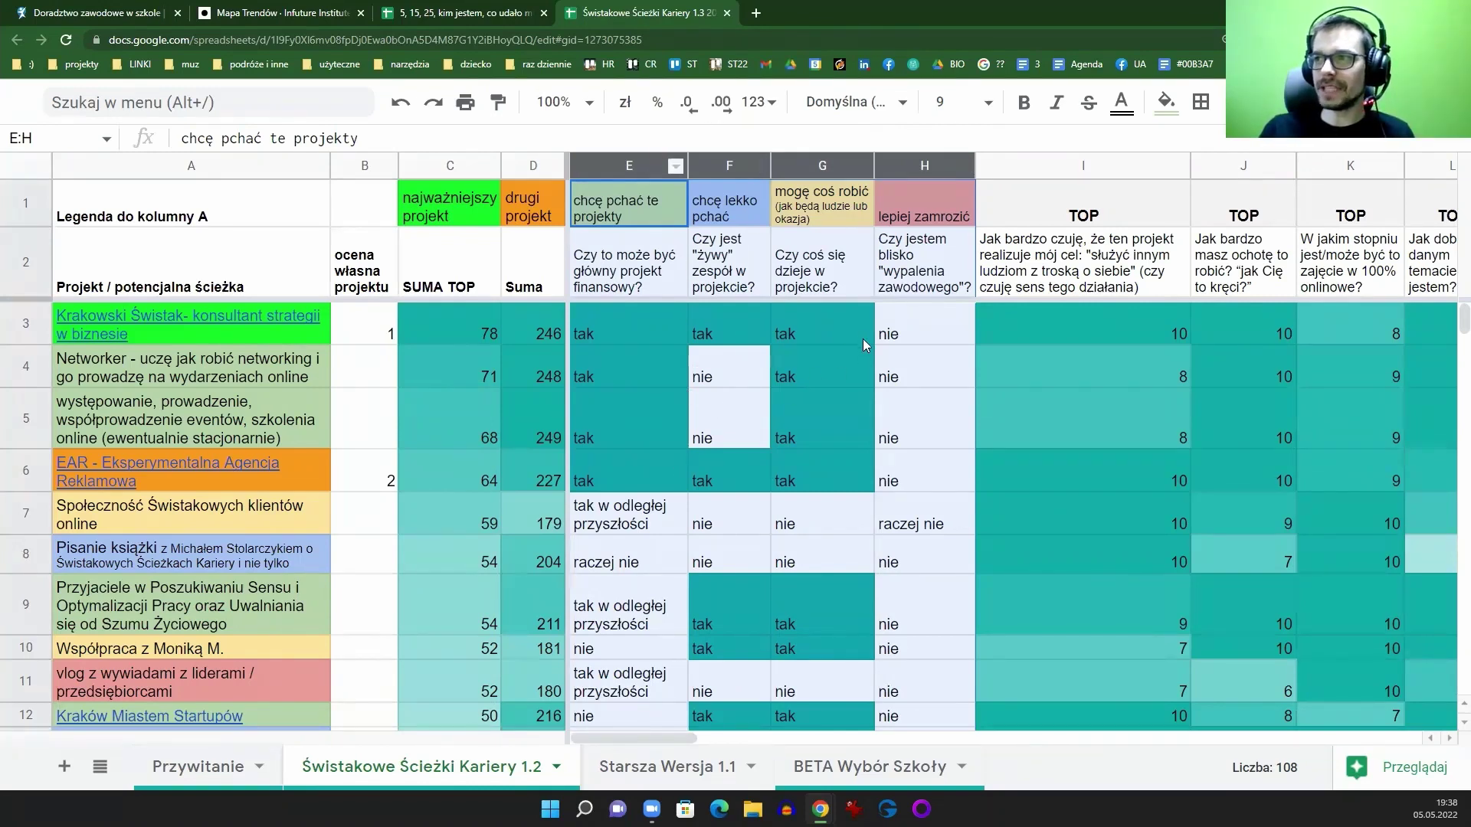
{"action": "left_click", "coordinate": [822, 333]}
{"action": "left_click_drag", "start_coordinate": [924, 165], "coordinate": [631, 165]}
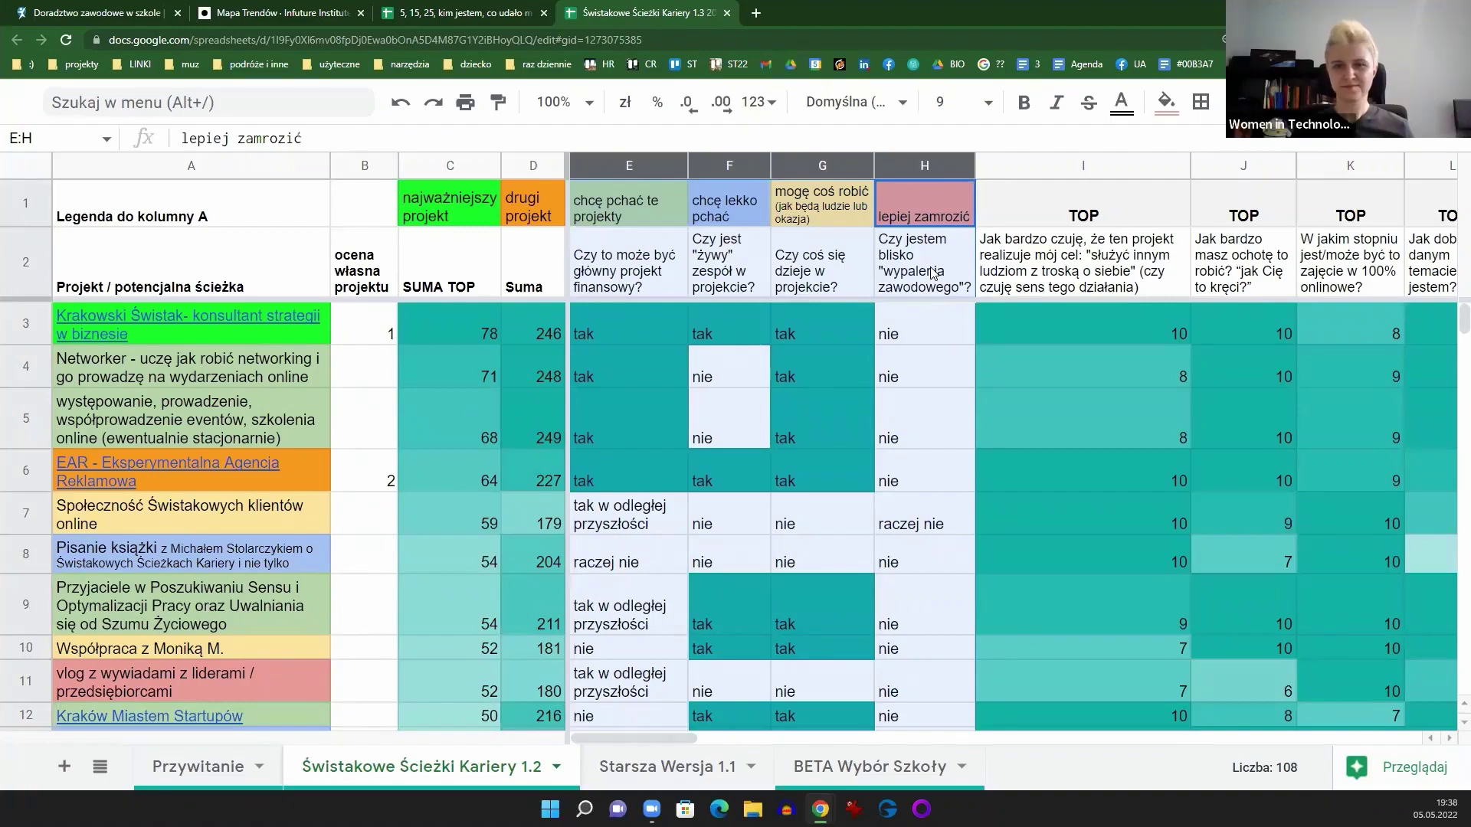
{"action": "left_click_drag", "start_coordinate": [652, 738], "coordinate": [724, 711]}
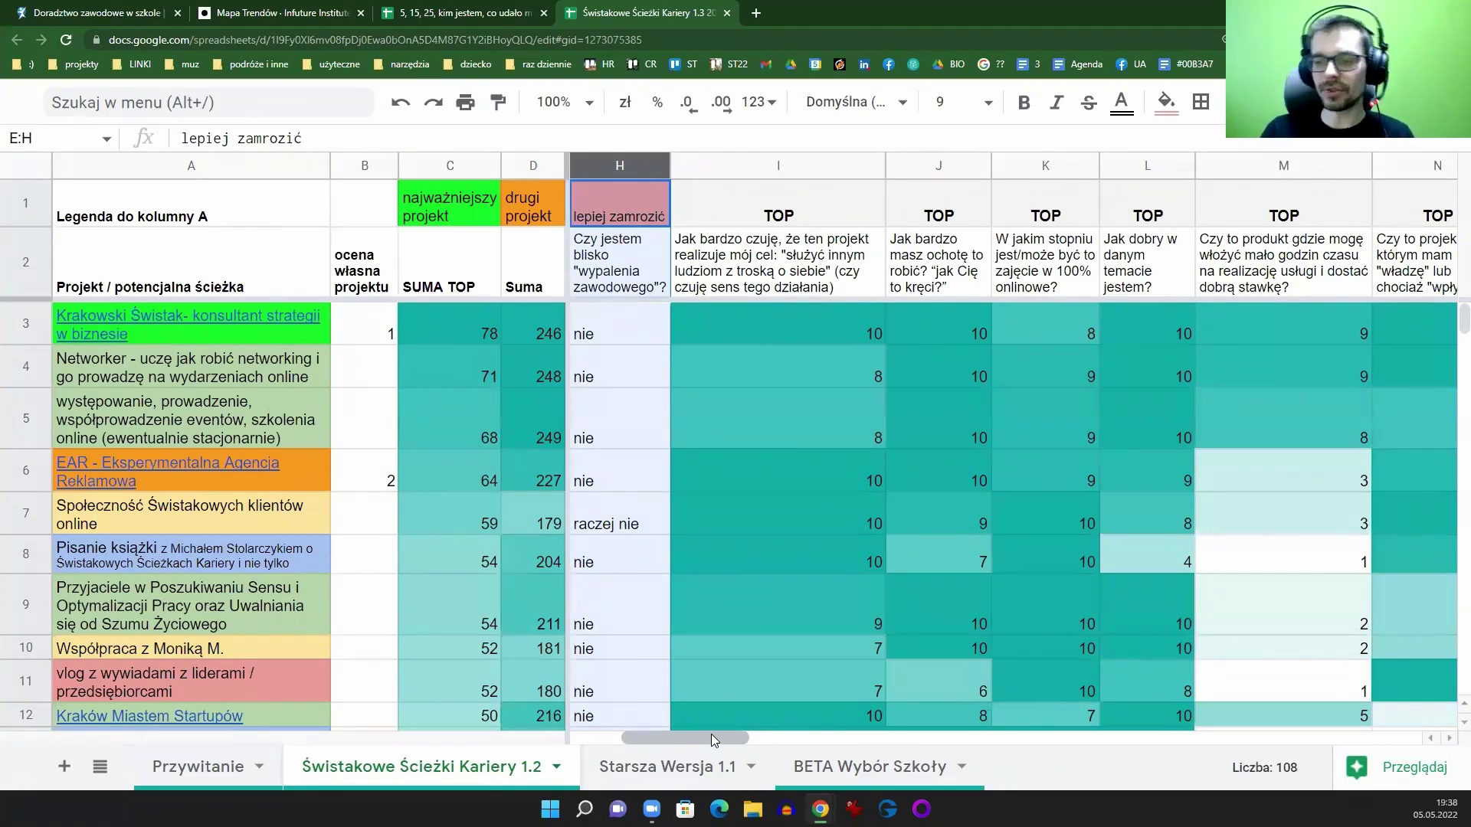
{"action": "left_click_drag", "start_coordinate": [712, 740], "coordinate": [631, 729]}
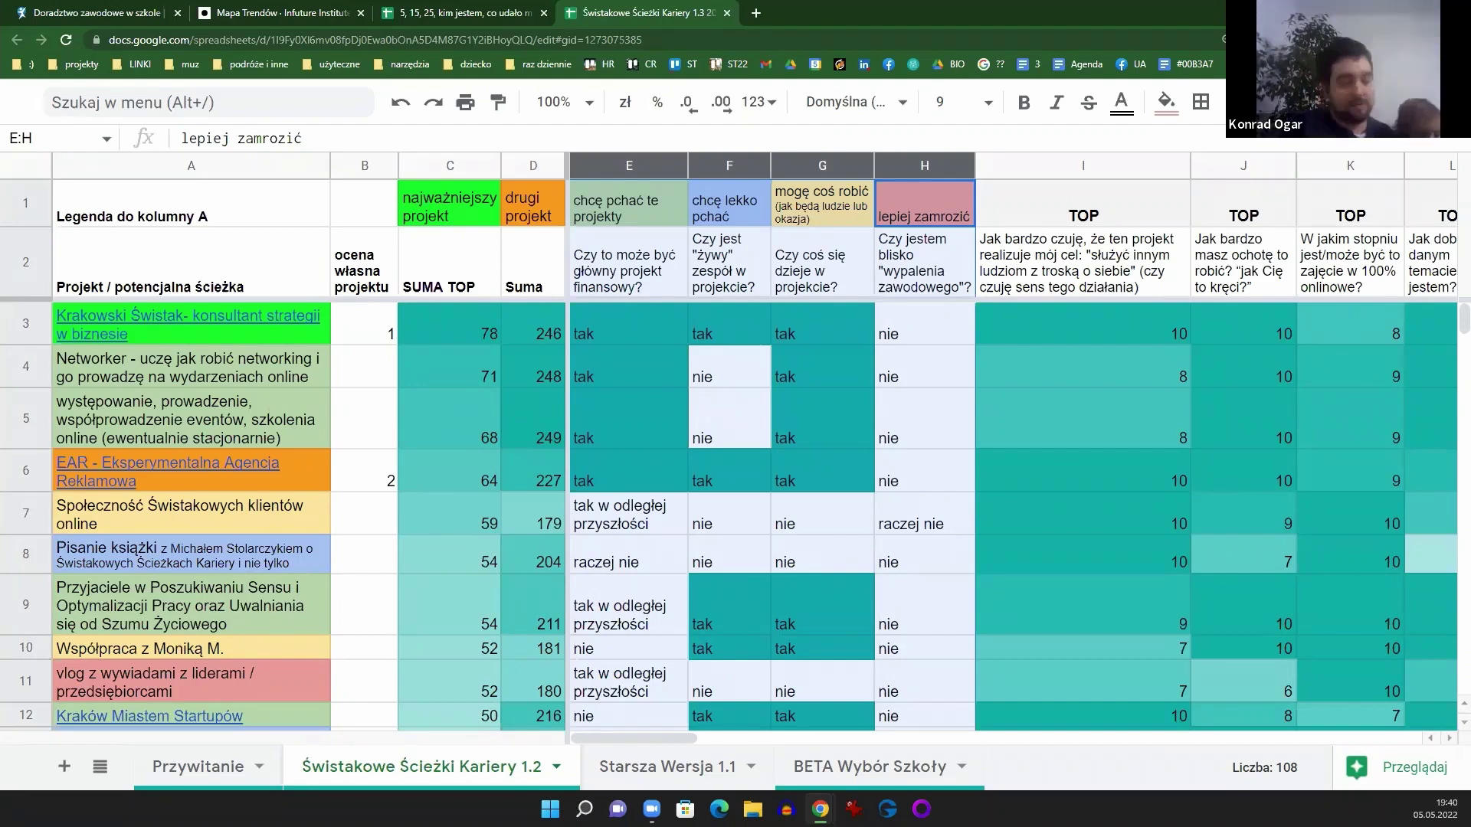
Step: Load flyingoctopus.pl in a new tab, showing its Wiki, Discord, Facebook and YouTube links
{"action": "left_click", "coordinate": [757, 23]}
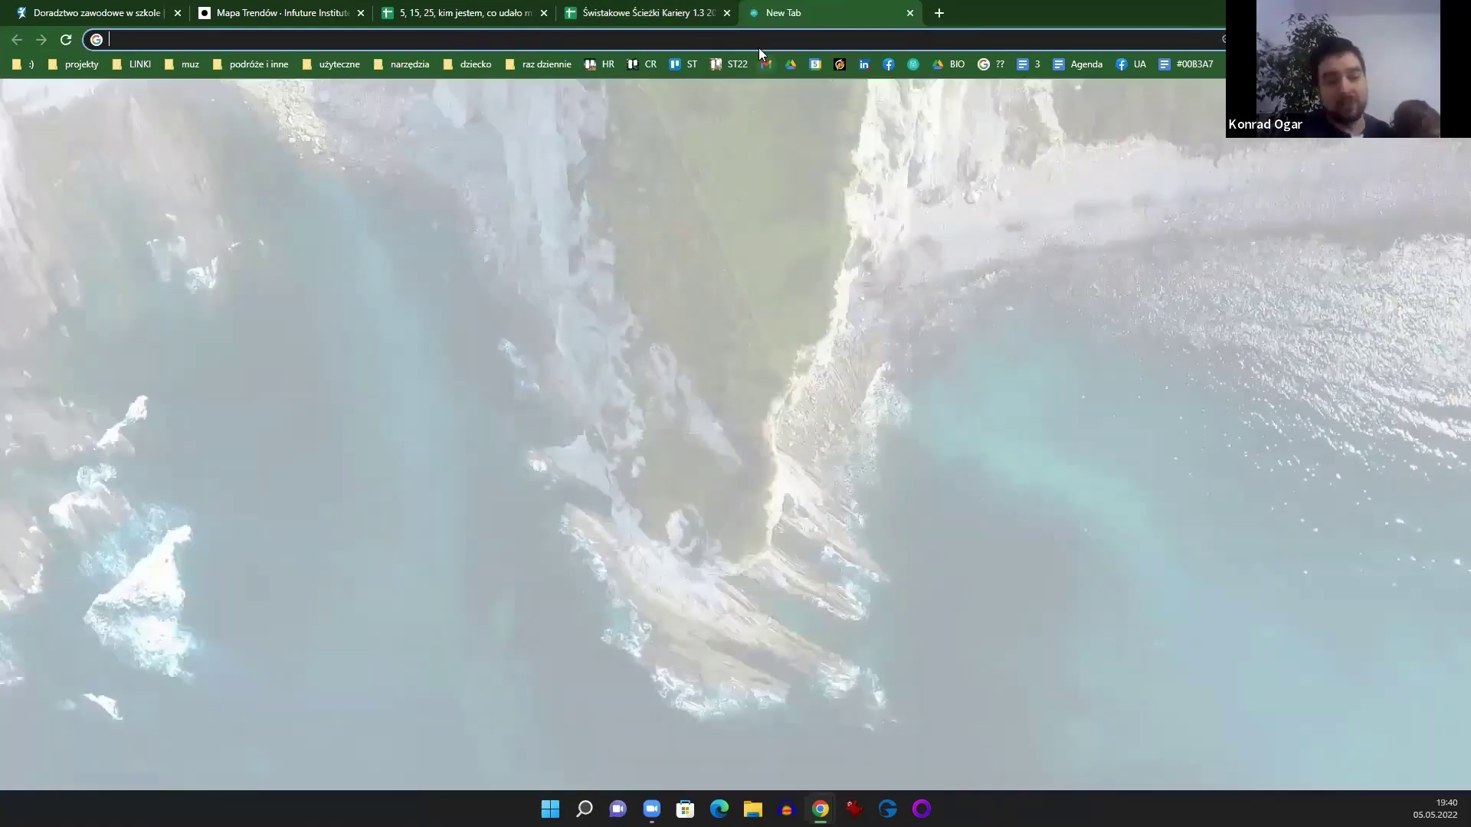
{"action": "type", "text": "flyingoctopus.pl"}
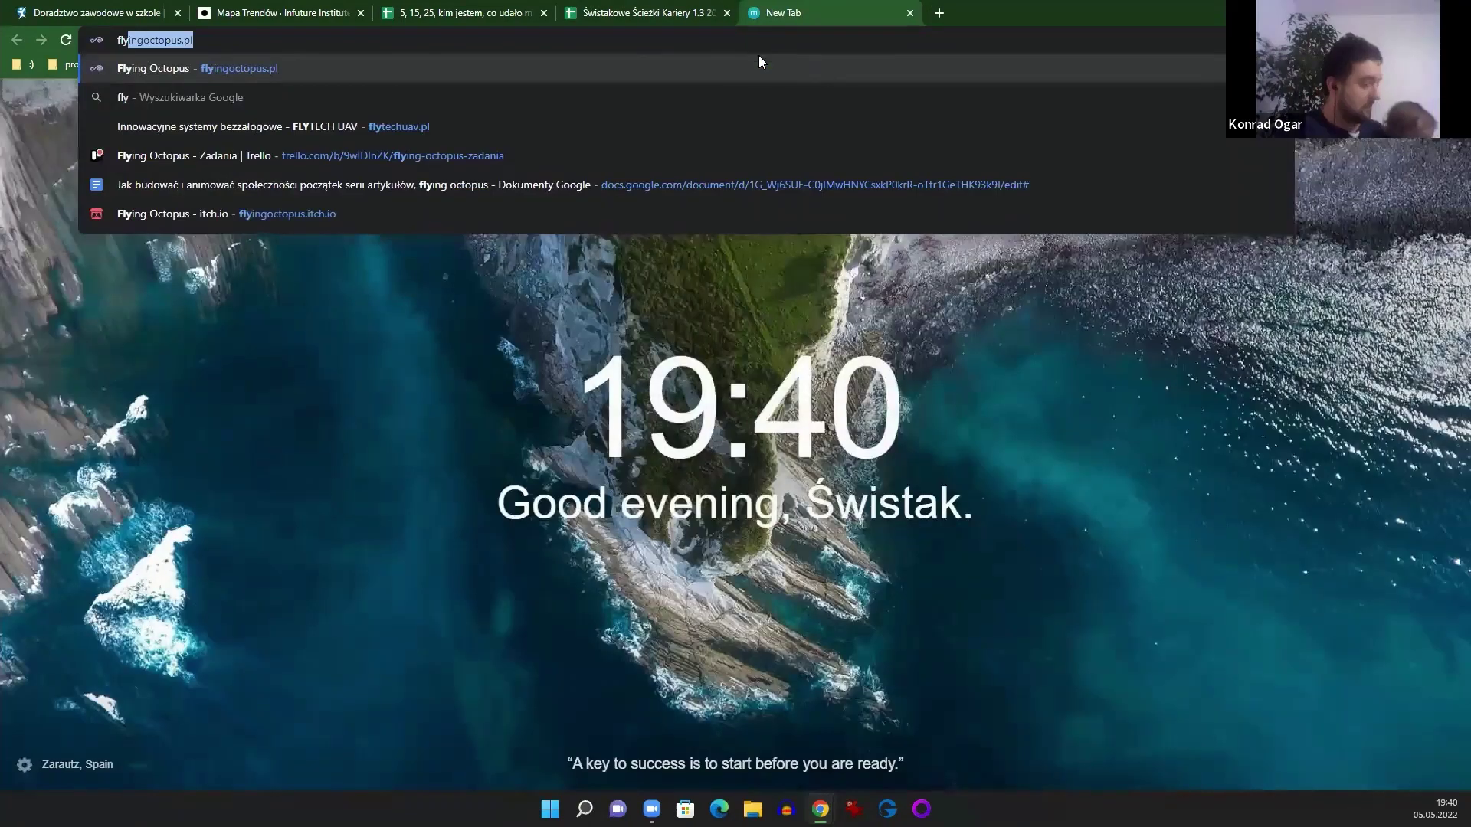
{"action": "key", "text": "Return"}
{"action": "left_click", "coordinate": [508, 39]}
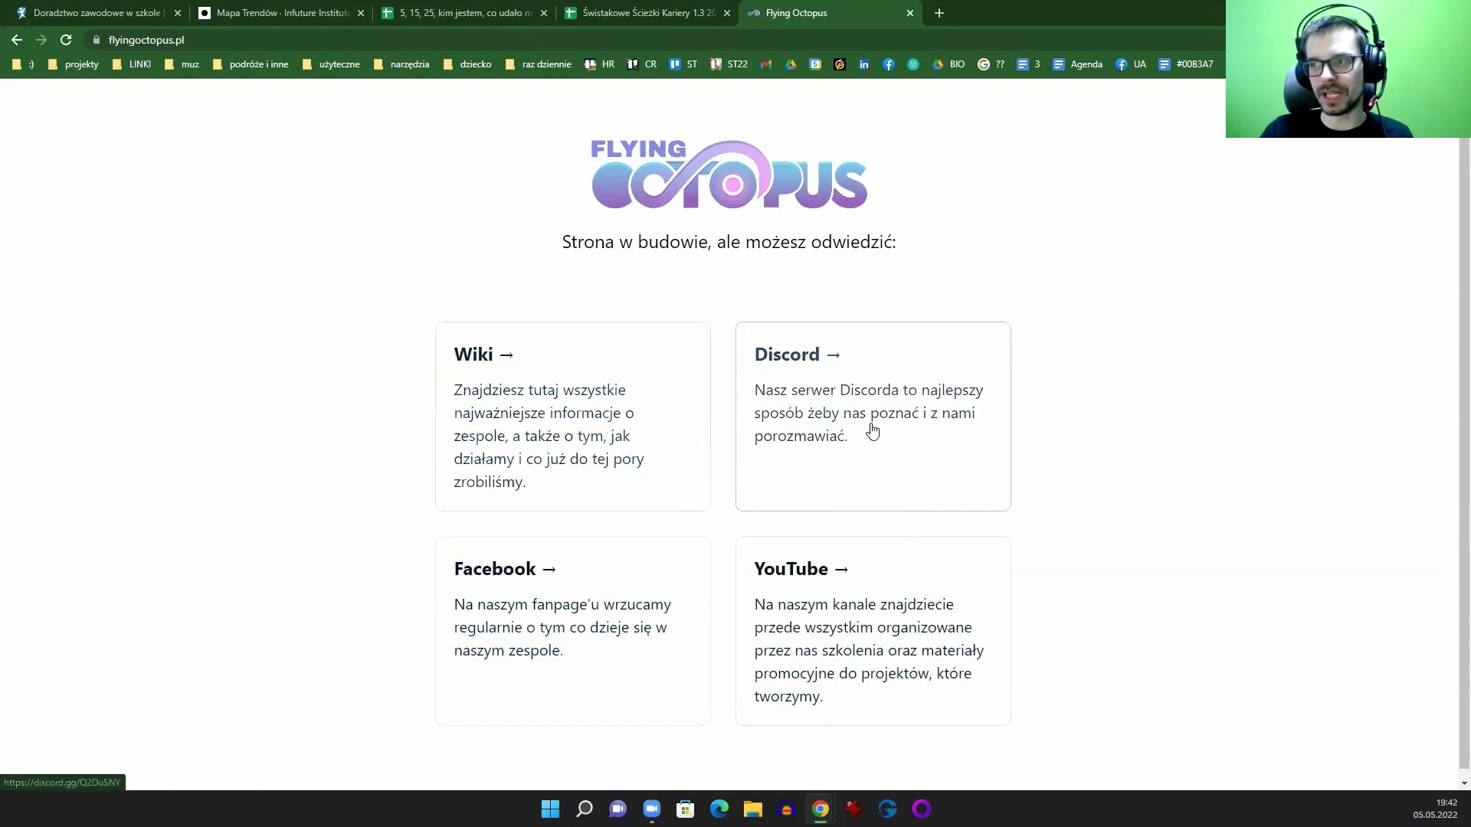
Step: Close the Flying Octopus tab and review yes/no columns E–H in the Świstakowe Ścieżki Kariery 1.2 sheet
{"action": "left_click", "coordinate": [909, 14]}
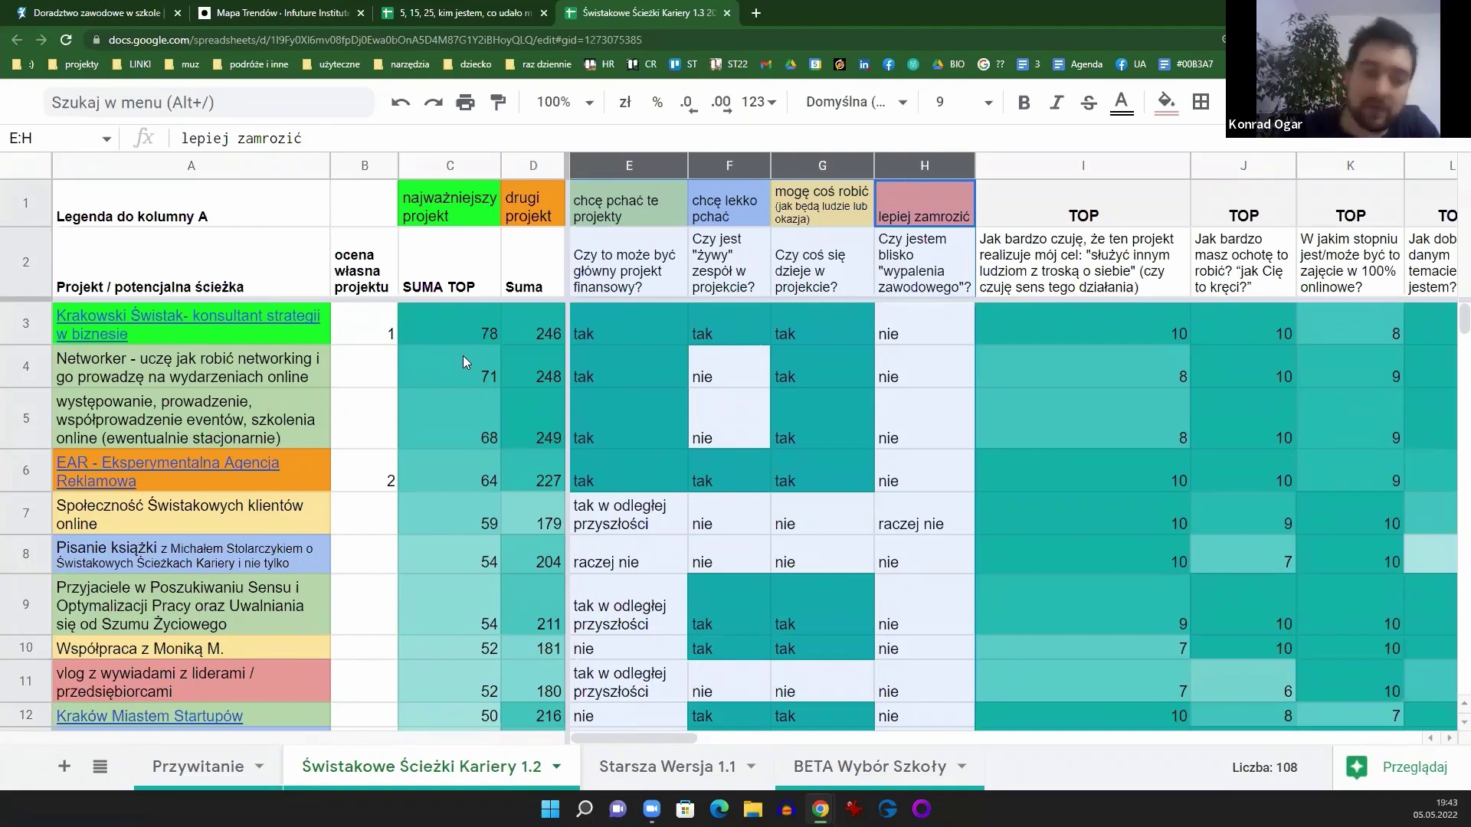
{"action": "mouse_move", "coordinate": [188, 326]}
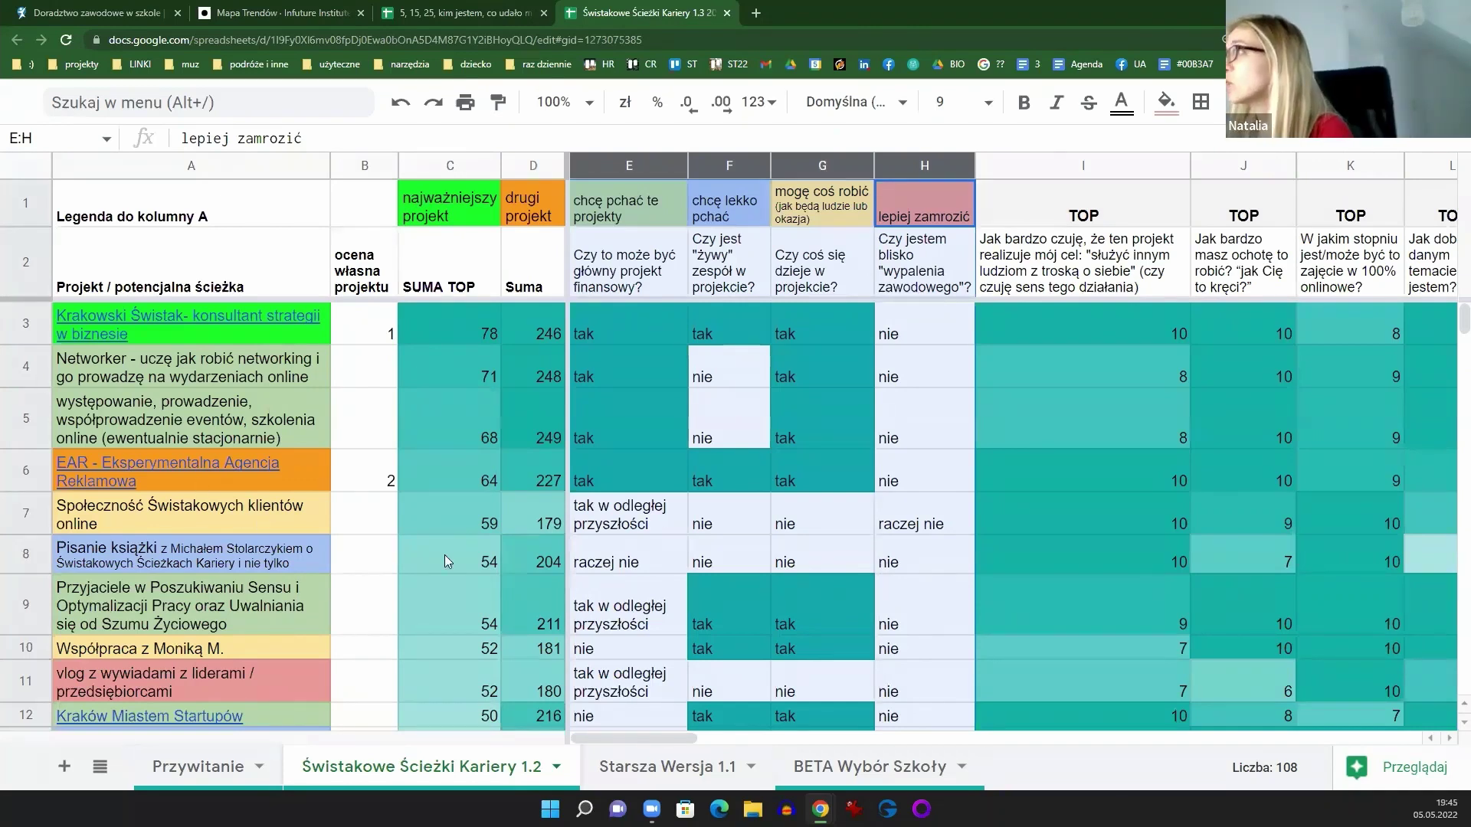
Step: Scroll to columns X–AE and inspect column Y's start-up cost question and Krakowski Świstak's score of 10
{"action": "left_click_drag", "start_coordinate": [671, 738], "coordinate": [1039, 731]}
{"action": "left_click", "coordinate": [731, 283]}
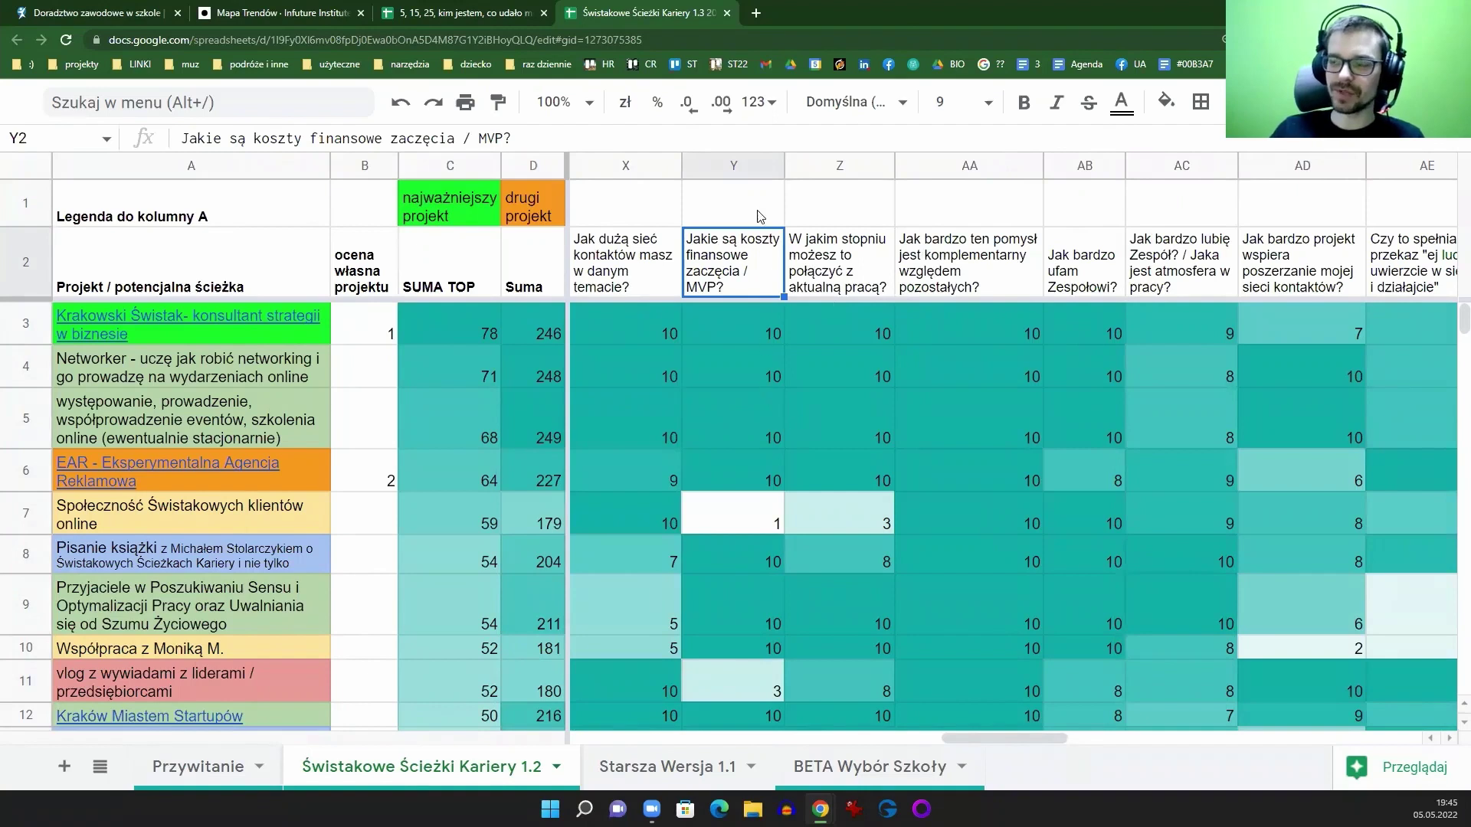
{"action": "left_click", "coordinate": [743, 161]}
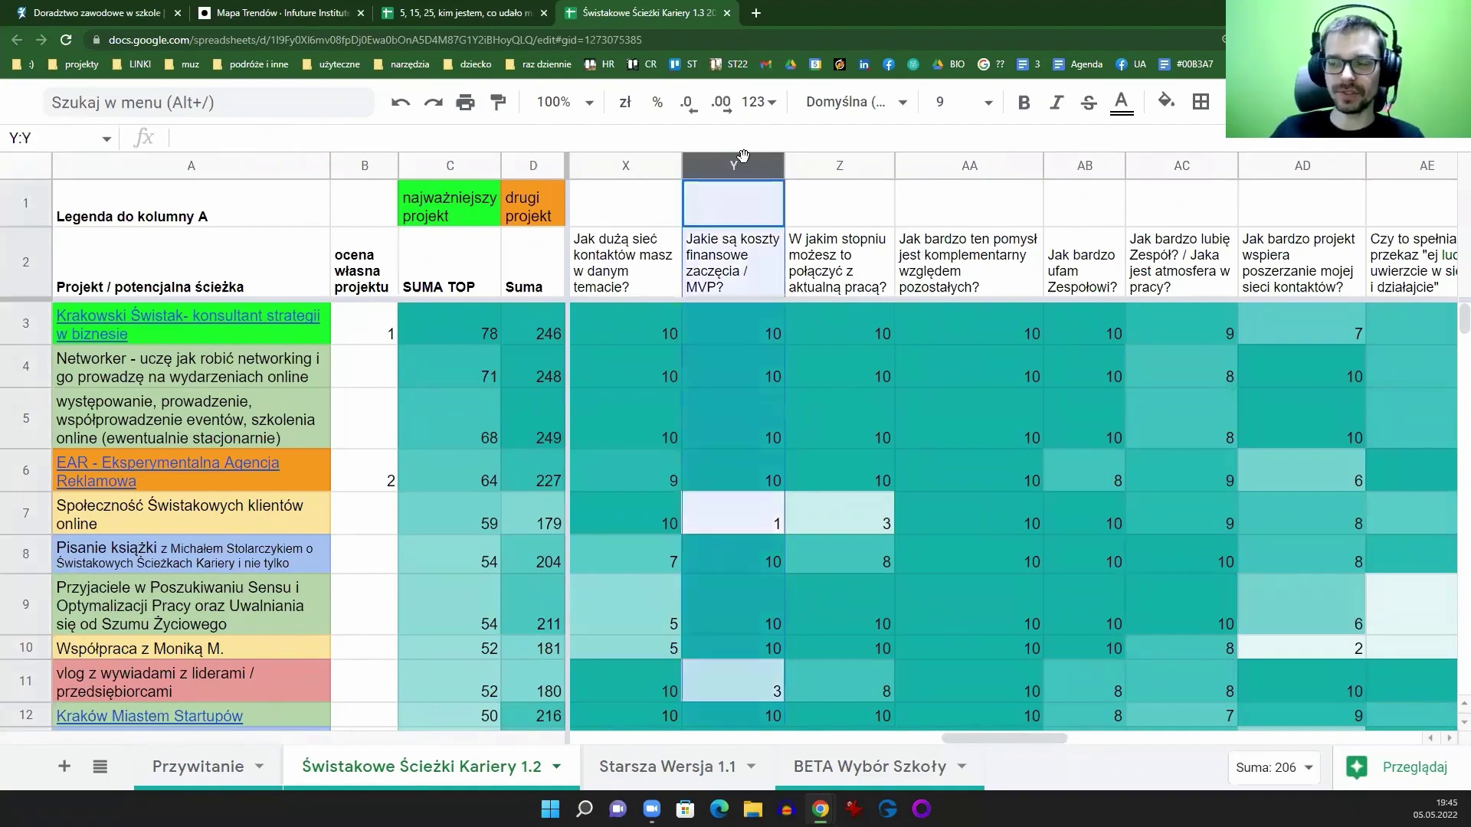
{"action": "left_click", "coordinate": [740, 325]}
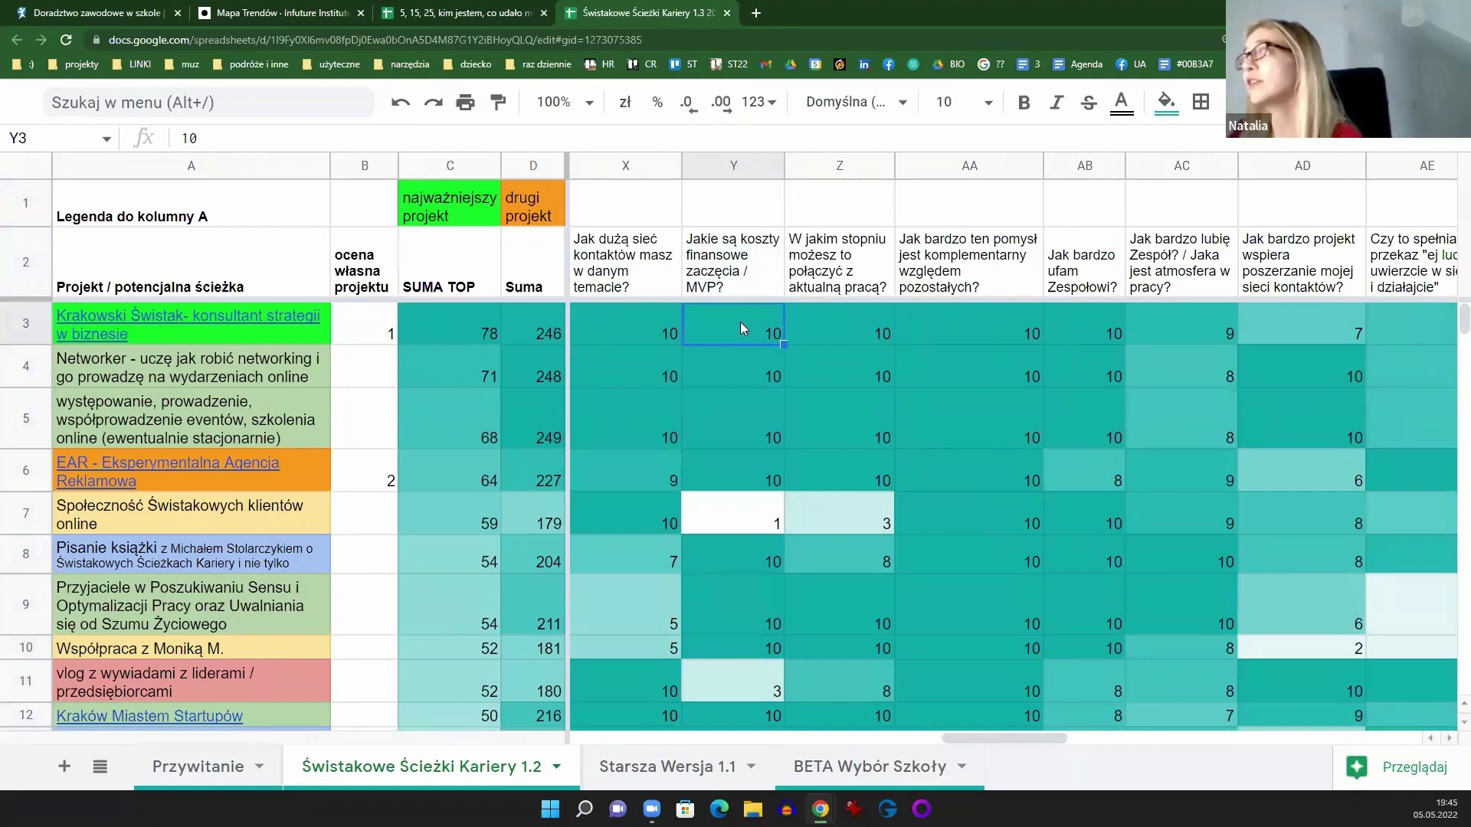
{"action": "left_click", "coordinate": [734, 264]}
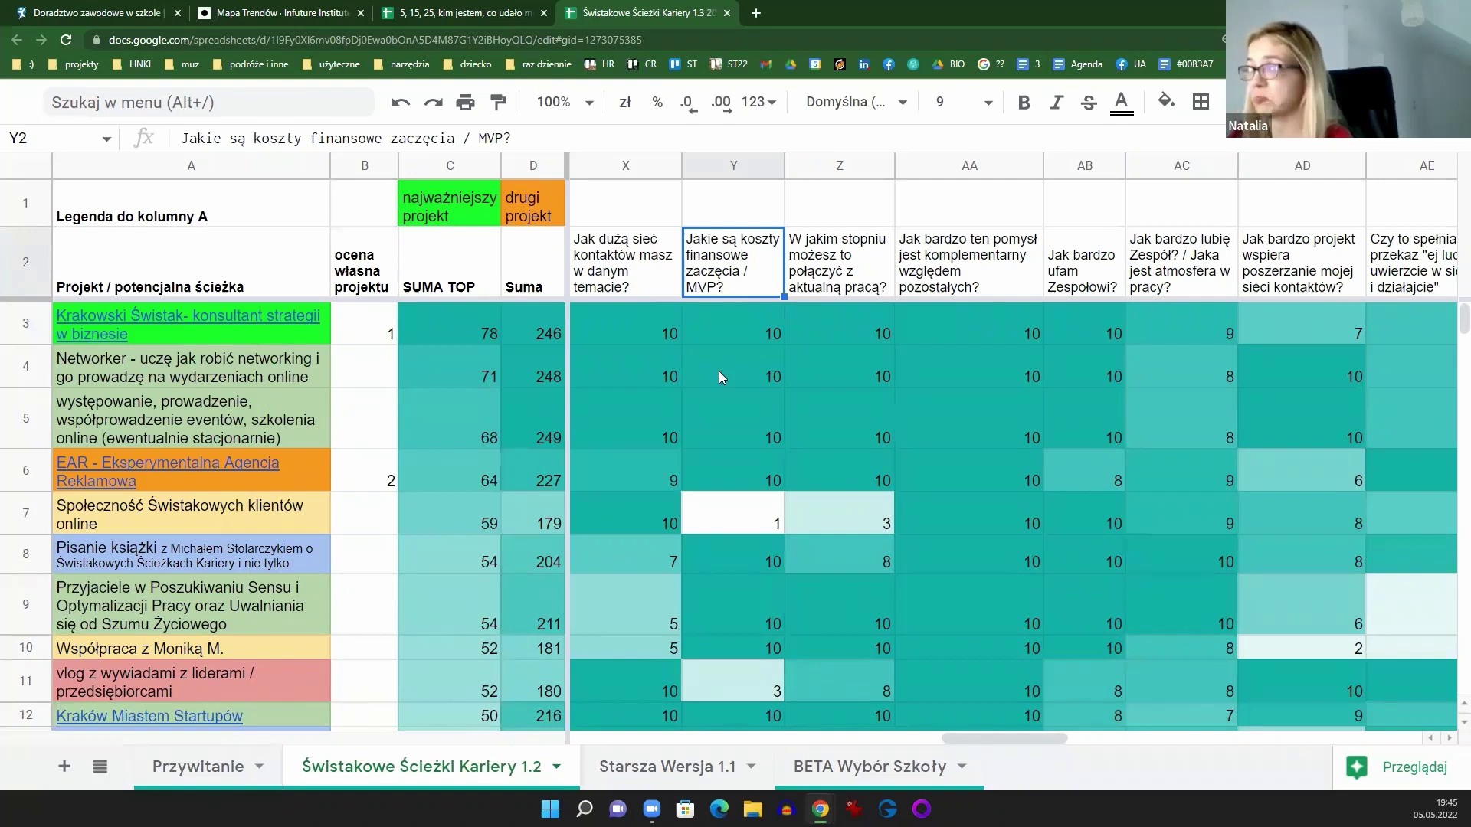
{"action": "left_click", "coordinate": [735, 326]}
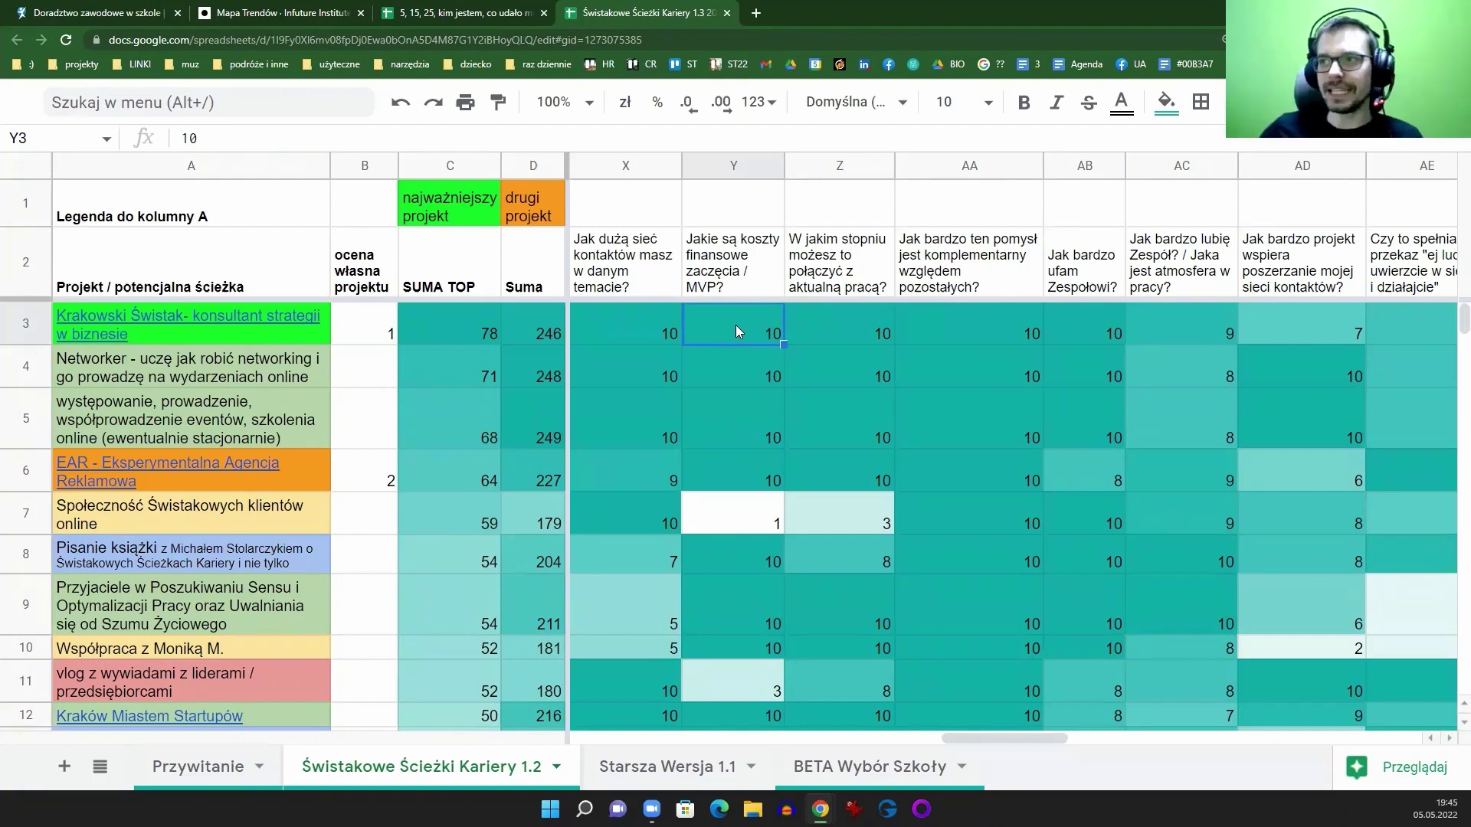
Step: Reword the Y2 header to 'Jak niskie są koszty finansowe zaczęcia / MVP?'
{"action": "double_click", "coordinate": [721, 240]}
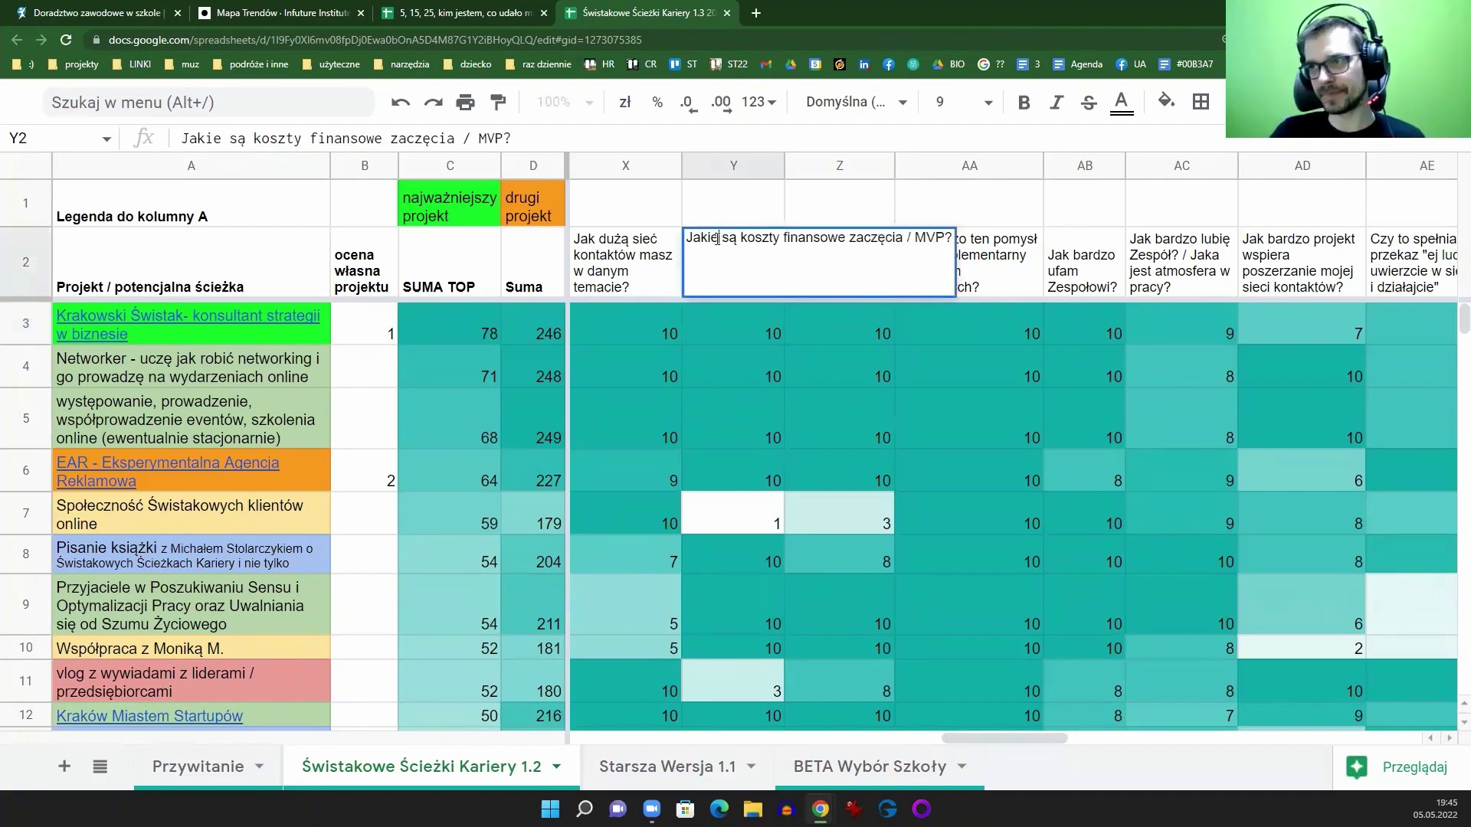
{"action": "key", "text": "BackSpace"}
{"action": "key", "text": "BackSpace"}
{"action": "key", "text": "Right"}
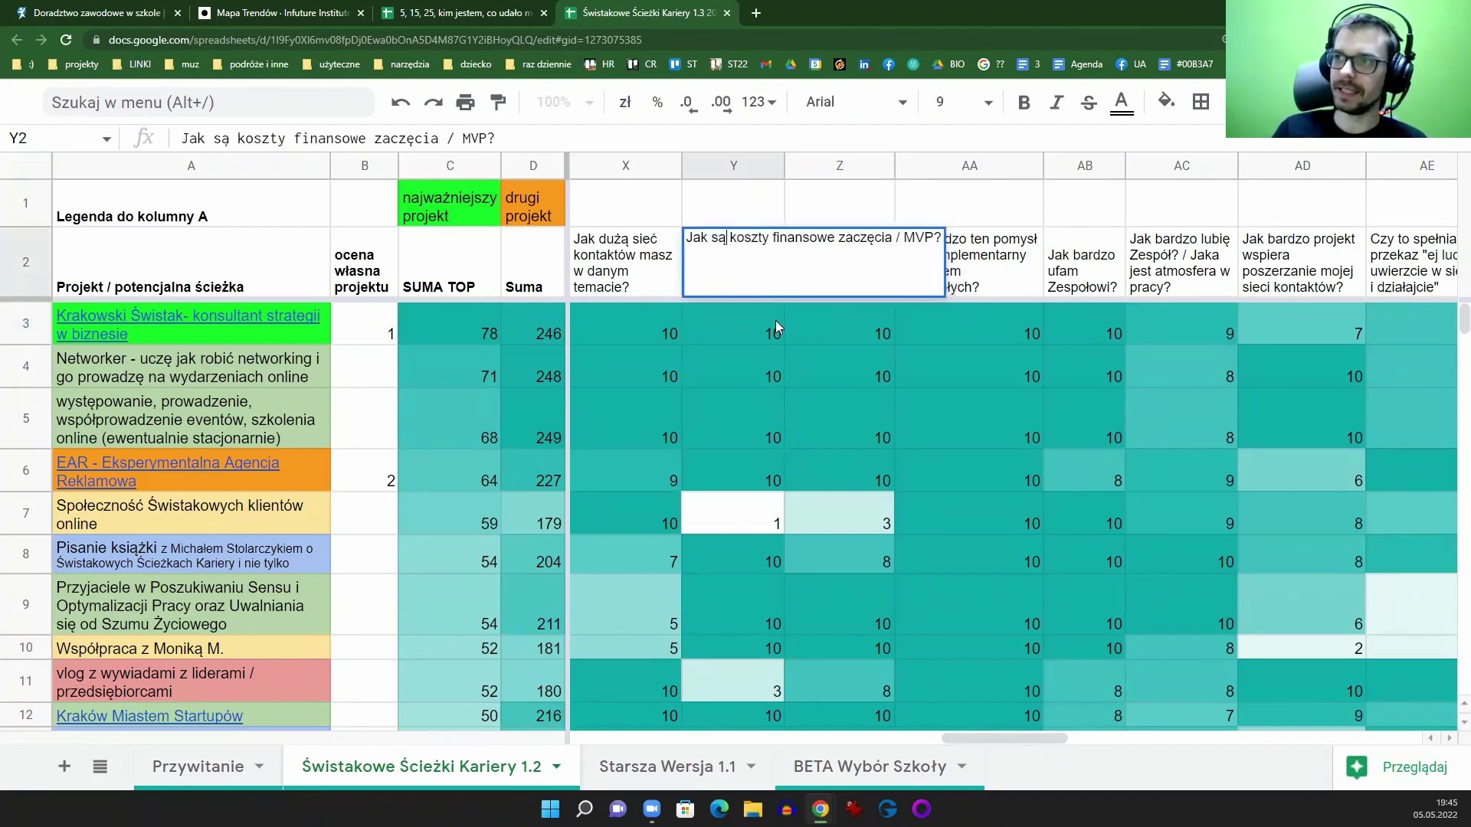
{"action": "key", "text": "Delete"}
{"action": "key", "text": "Delete"}
{"action": "type", "text": "niski"}
{"action": "key", "text": "BackSpace"}
{"action": "key", "text": "BackSpace"}
{"action": "key", "text": "BackSpace"}
{"action": "key", "text": "BackSpace"}
{"action": "key", "text": "BackSpace"}
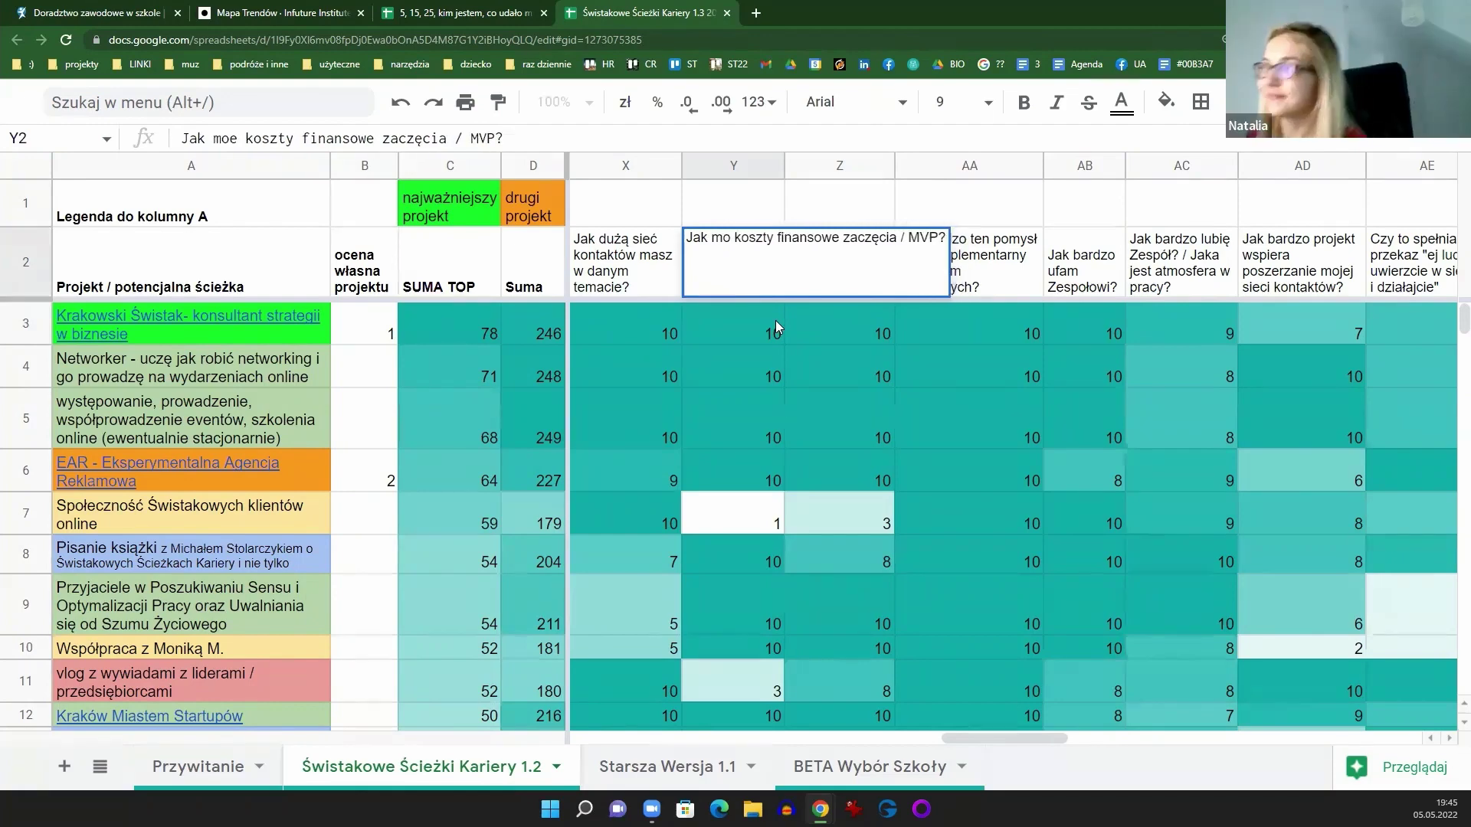
{"action": "type", "text": "niskie są"}
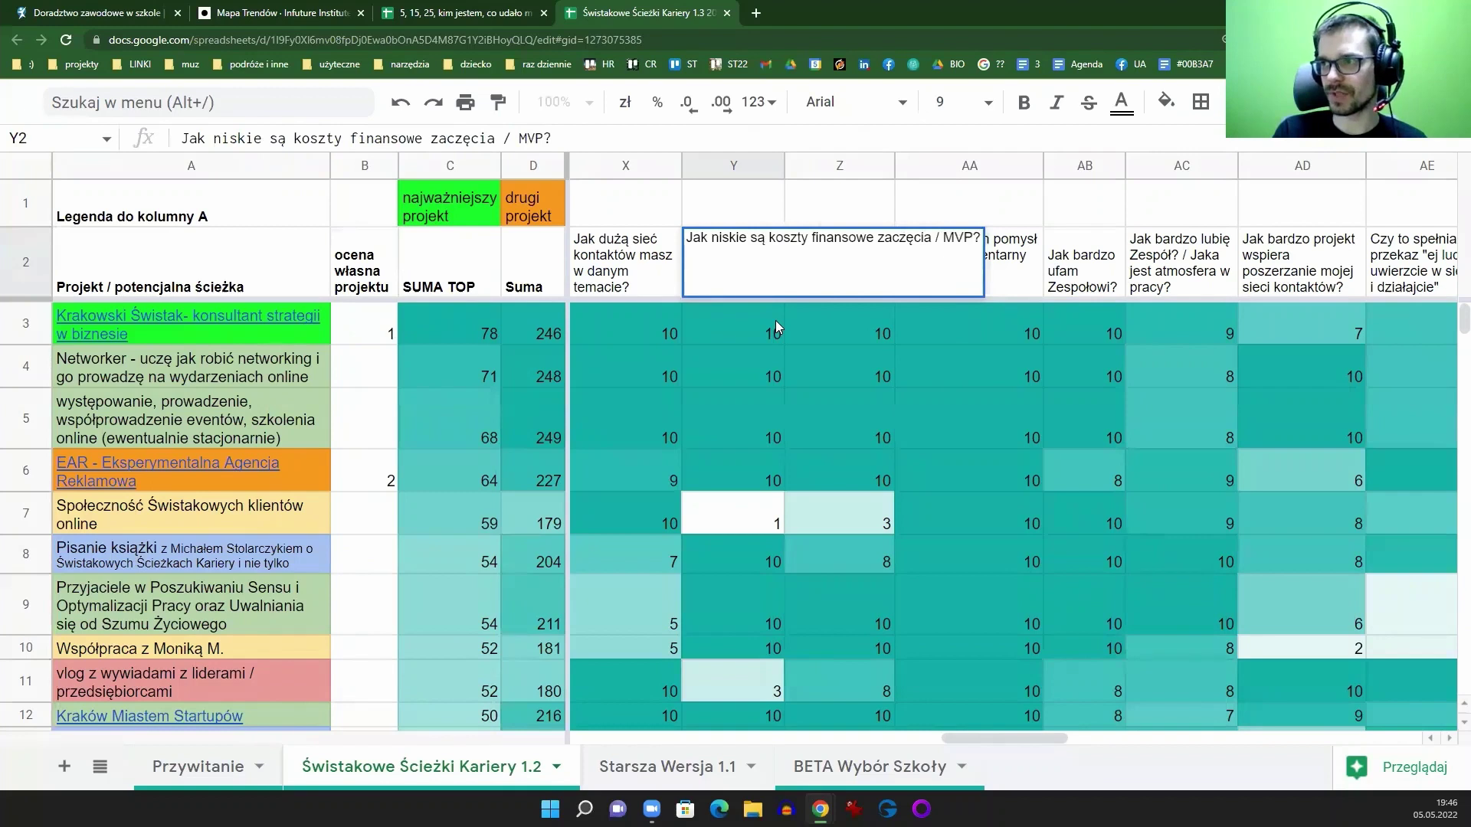
{"action": "key", "text": "Return"}
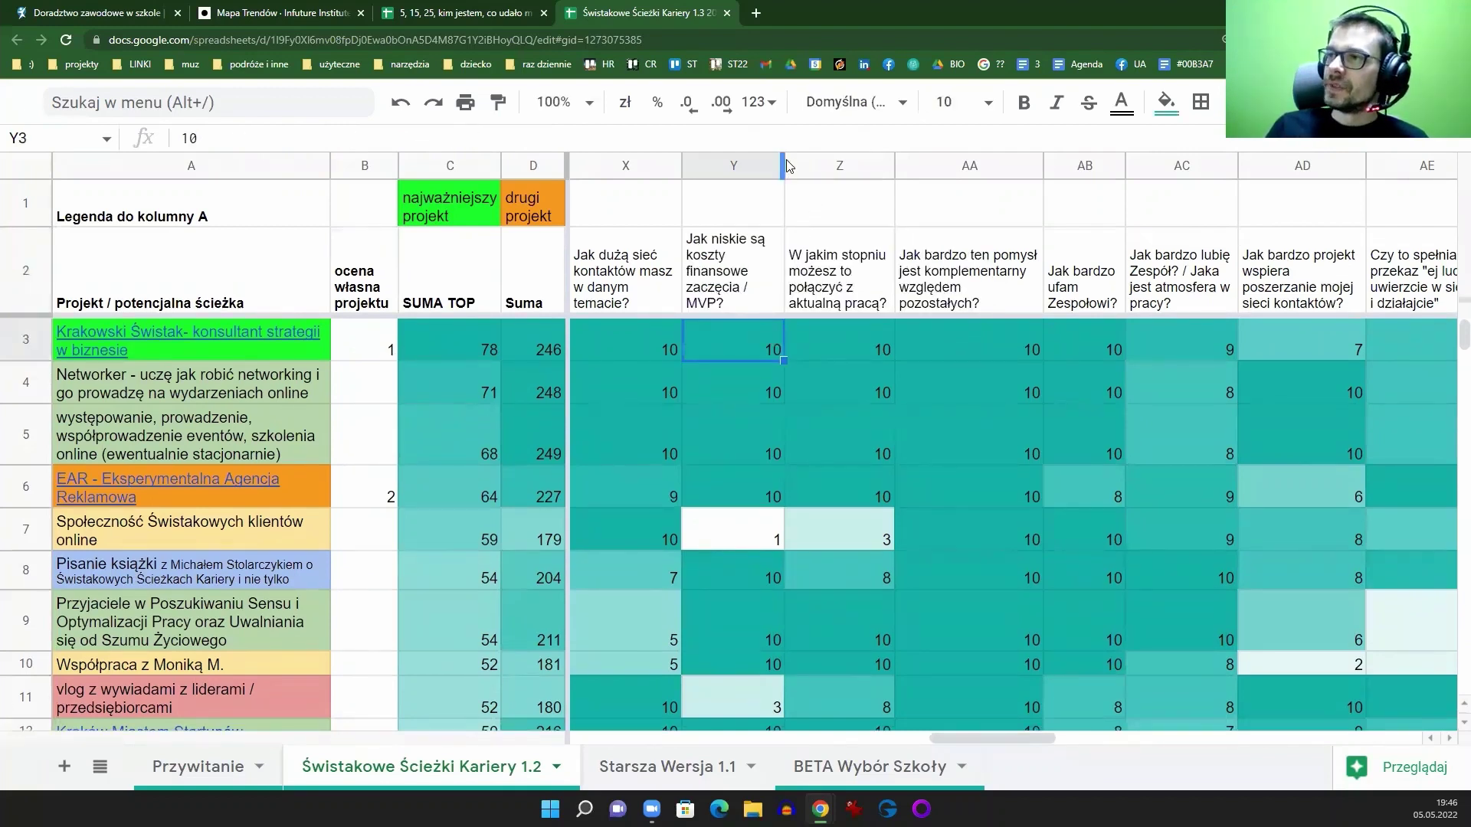
Step: Widen column Y slightly so its cost question fits, then scroll the sheet back left
{"action": "left_click_drag", "start_coordinate": [782, 163], "coordinate": [793, 160]}
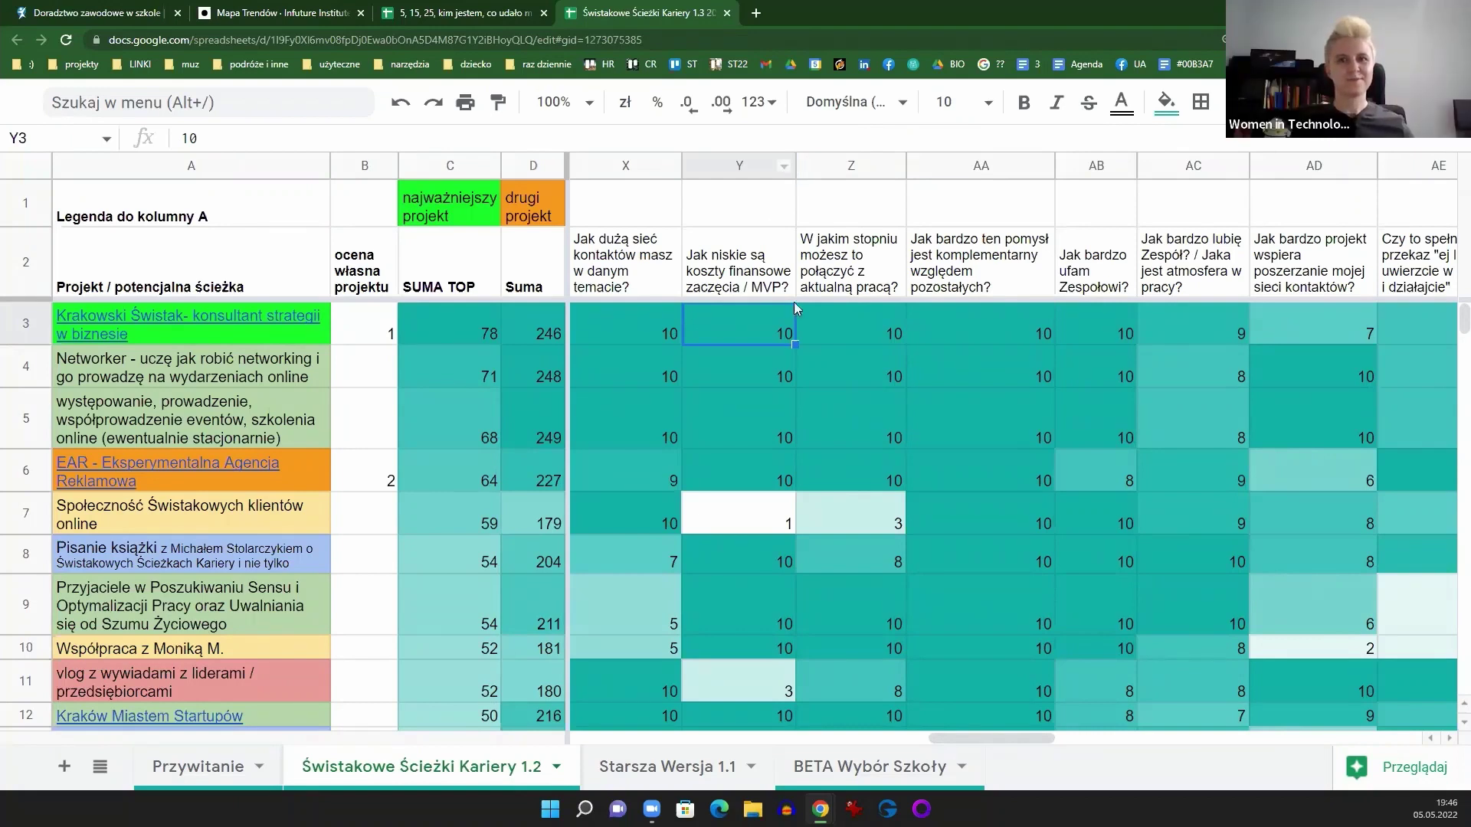
{"action": "left_click_drag", "start_coordinate": [983, 737], "coordinate": [567, 739]}
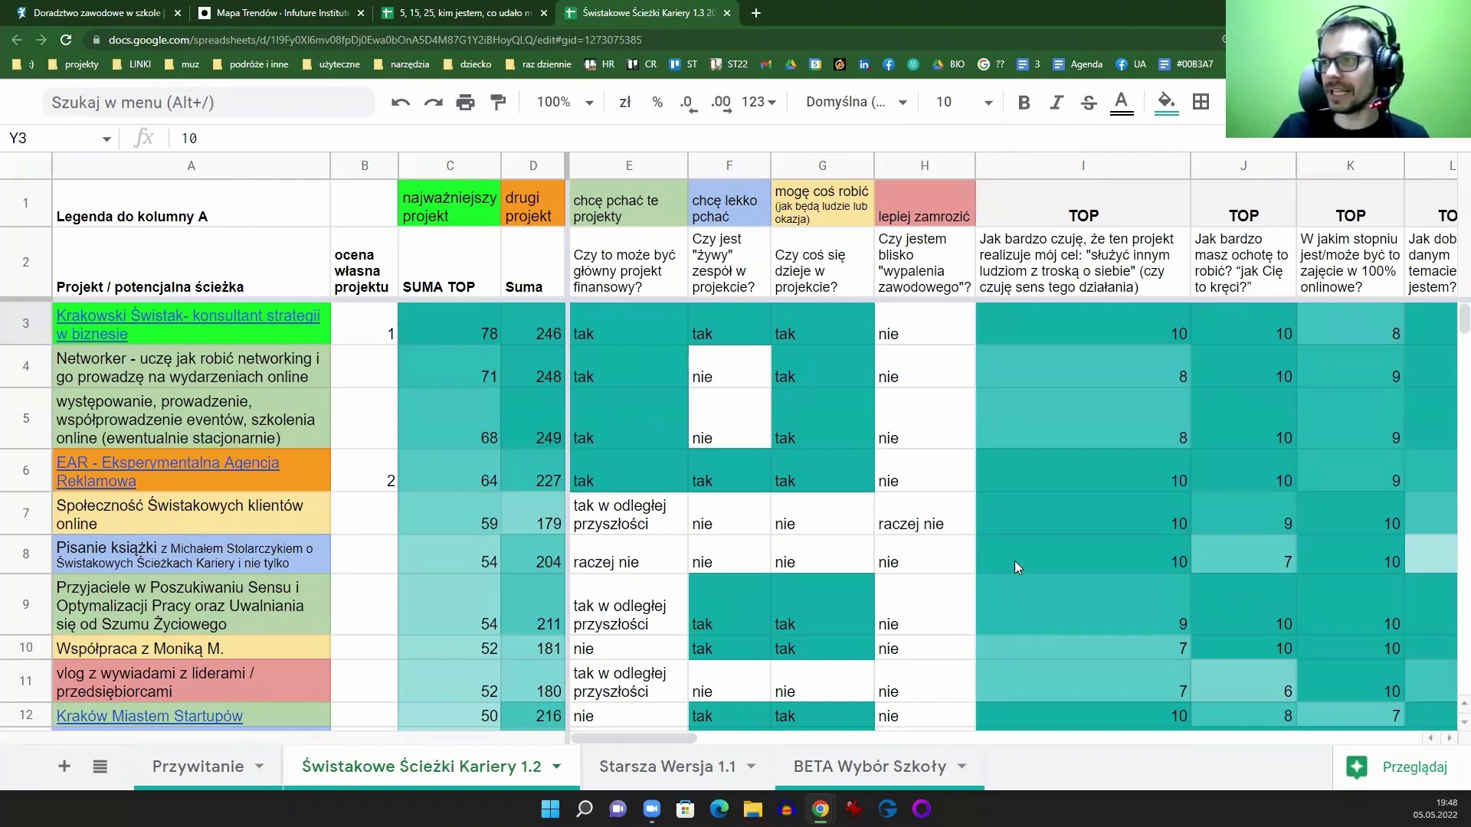
Step: Sort the sheet Z to A by column I's TOP score, highest first
{"action": "left_click_drag", "start_coordinate": [630, 740], "coordinate": [672, 739]}
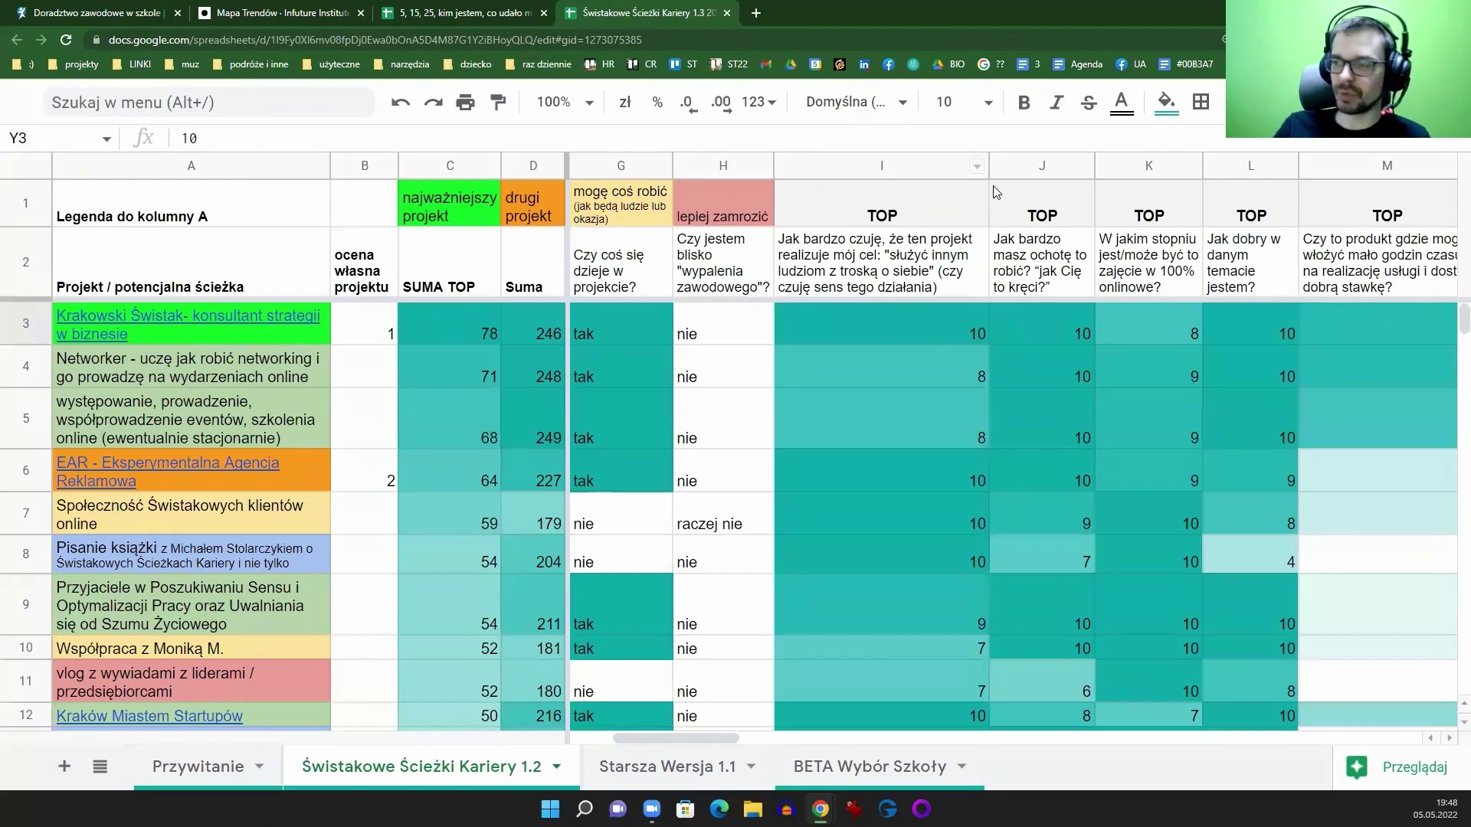
{"action": "left_click", "coordinate": [977, 168]}
{"action": "left_click", "coordinate": [977, 168]}
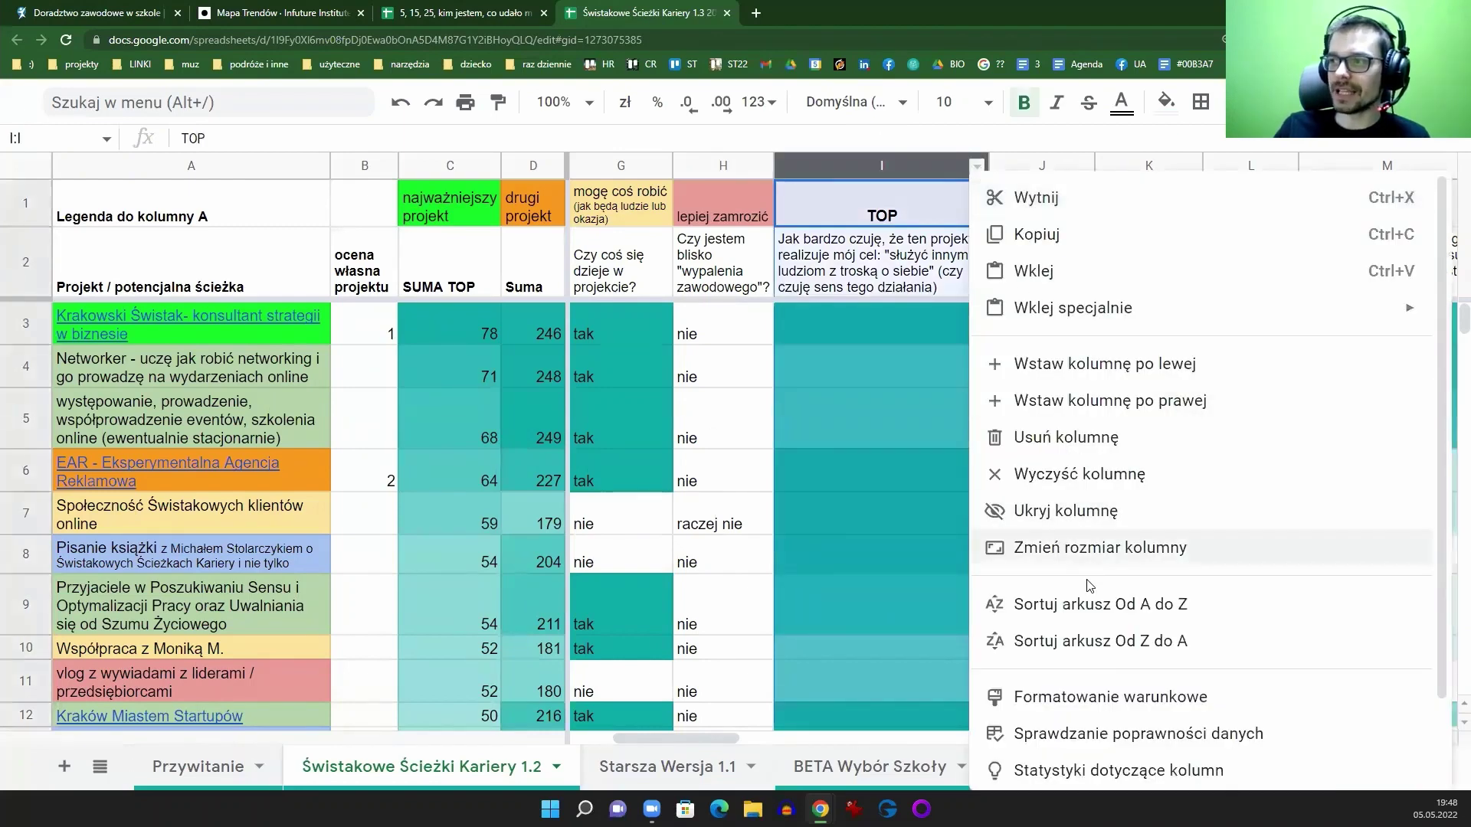
{"action": "left_click", "coordinate": [1071, 645]}
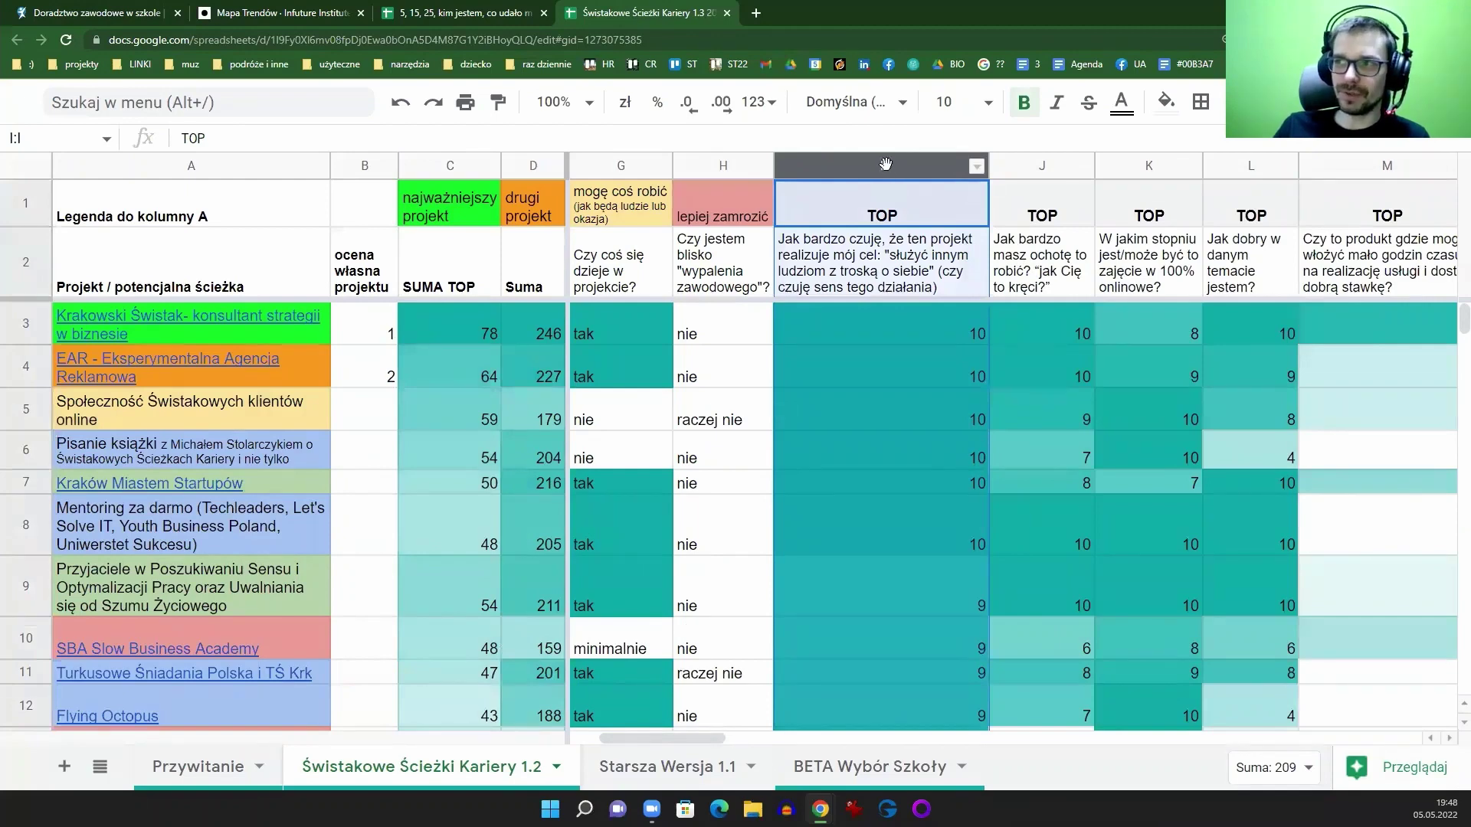
{"action": "left_click", "coordinate": [977, 166]}
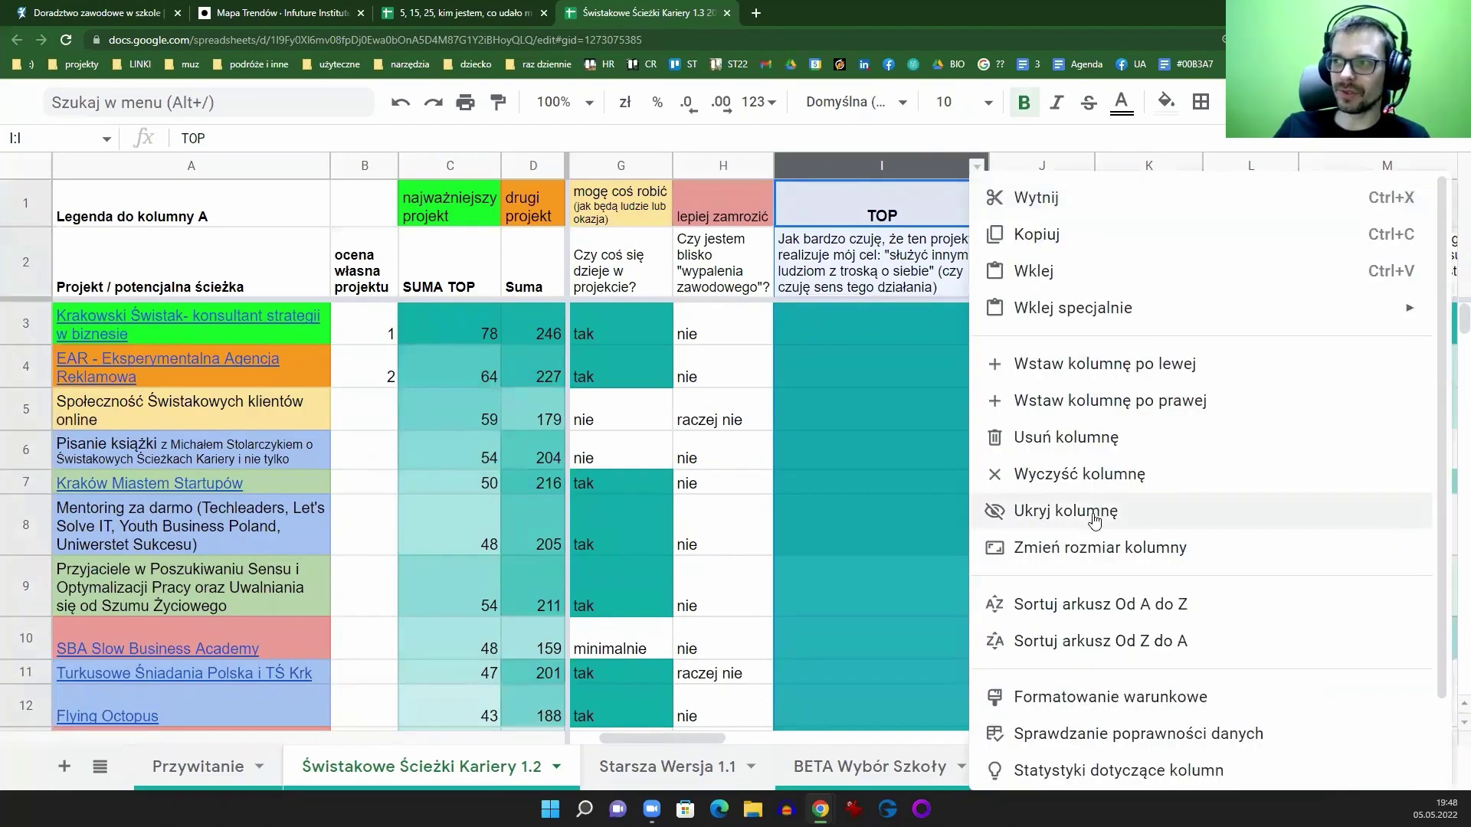
{"action": "left_click", "coordinate": [911, 525]}
Step: Re-sort the rows Z to A by column J, 'Jak bardzo masz ochotę to robić?', from 10 down to 1
{"action": "scroll", "coordinate": [914, 348], "scroll_direction": "down", "scroll_amount": 5}
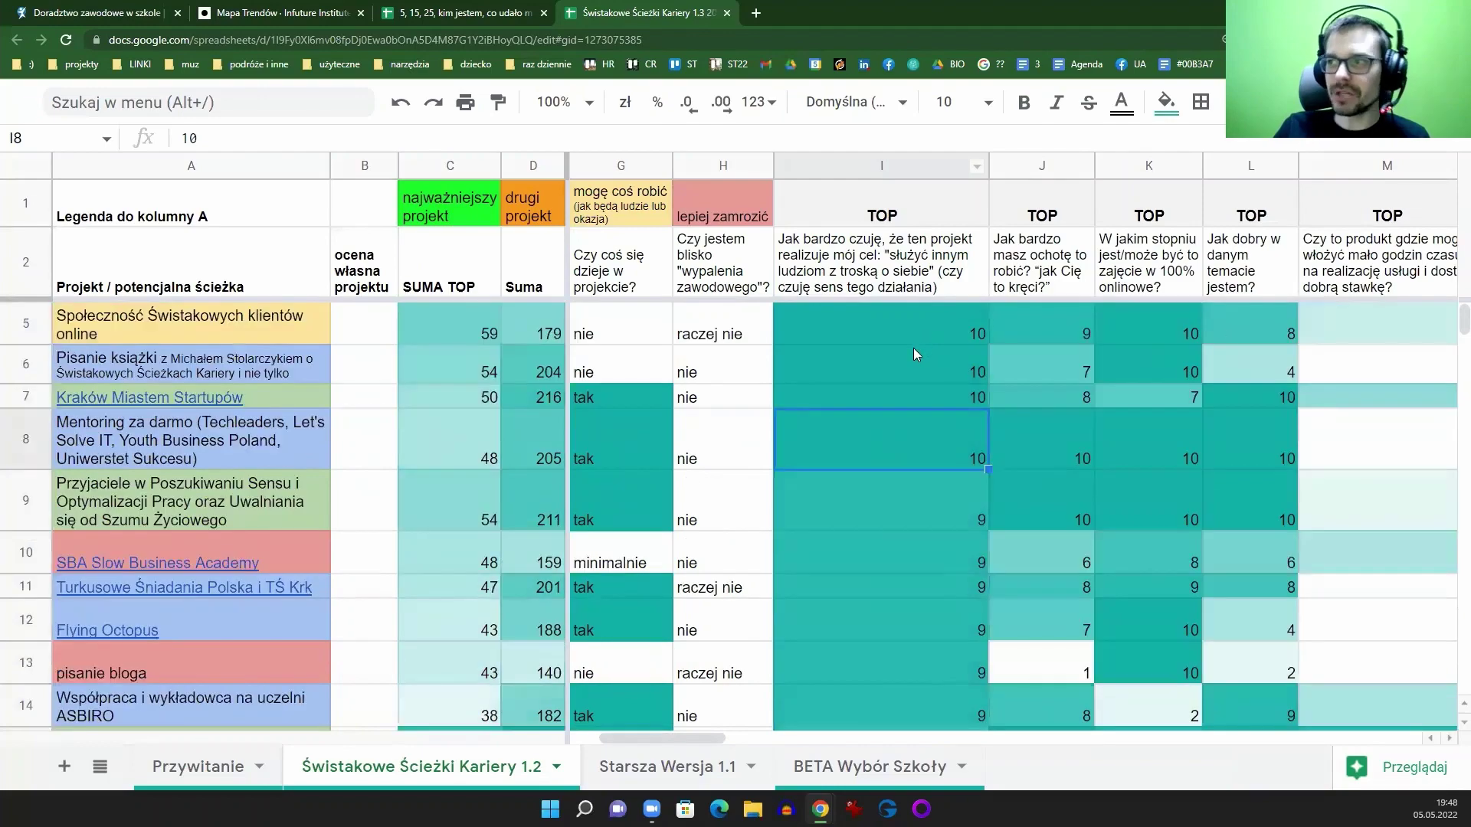
{"action": "scroll", "coordinate": [906, 396], "scroll_direction": "down", "scroll_amount": 8}
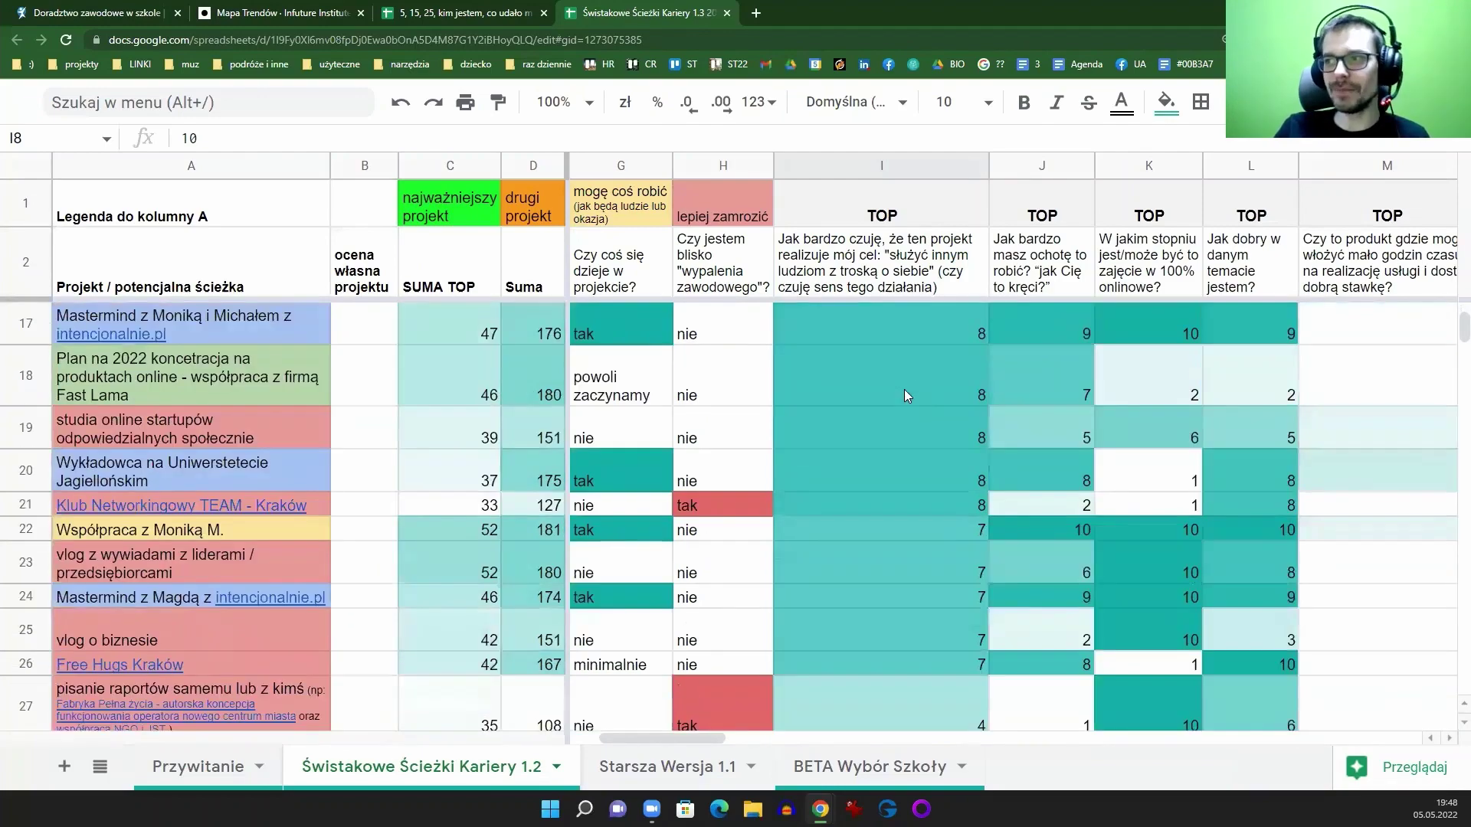
{"action": "scroll", "coordinate": [910, 463], "scroll_direction": "up", "scroll_amount": 8}
{"action": "scroll", "coordinate": [910, 509], "scroll_direction": "up", "scroll_amount": 5}
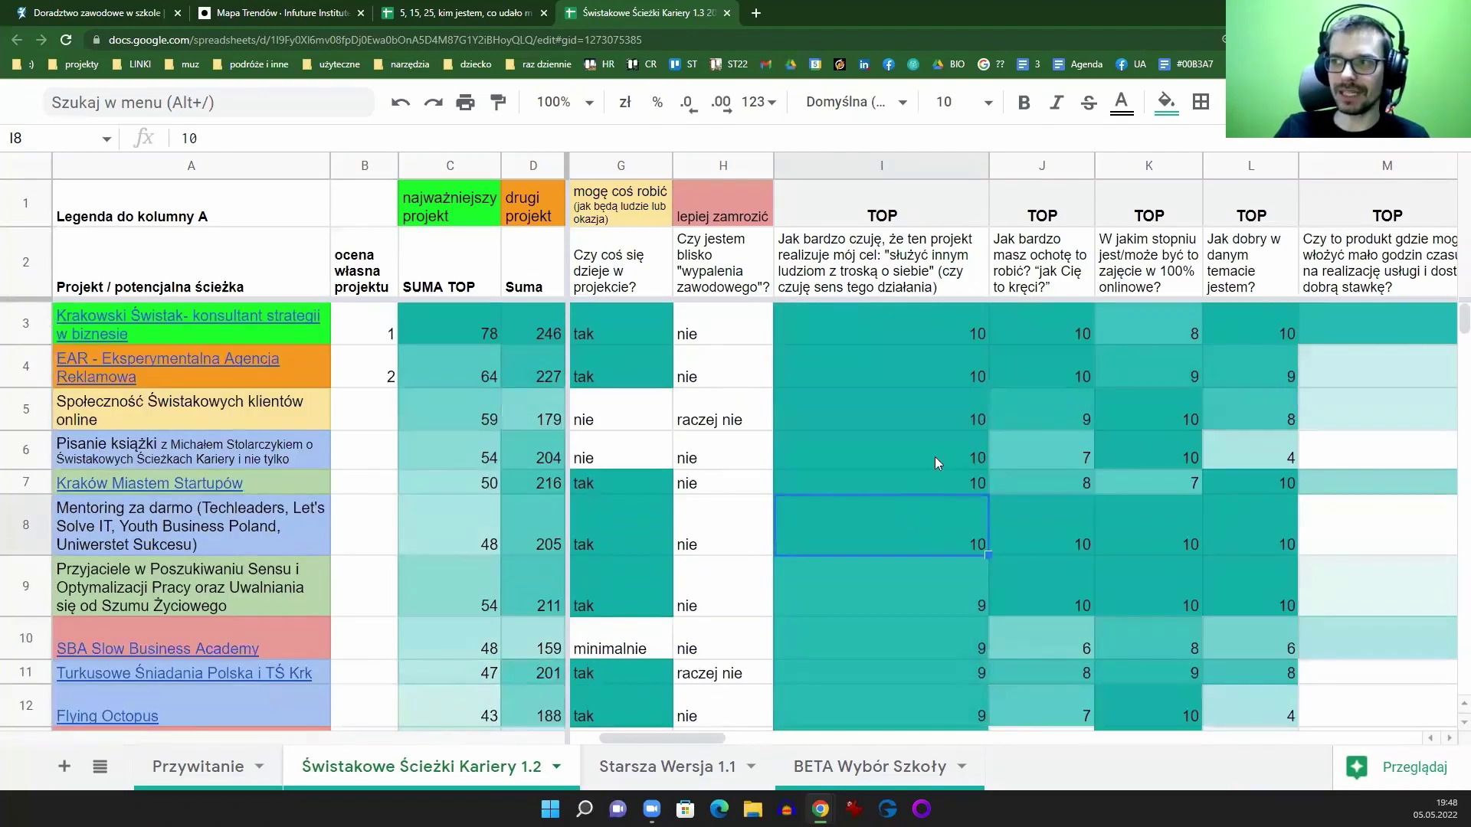
{"action": "left_click", "coordinate": [1083, 166]}
{"action": "left_click", "coordinate": [1157, 642]}
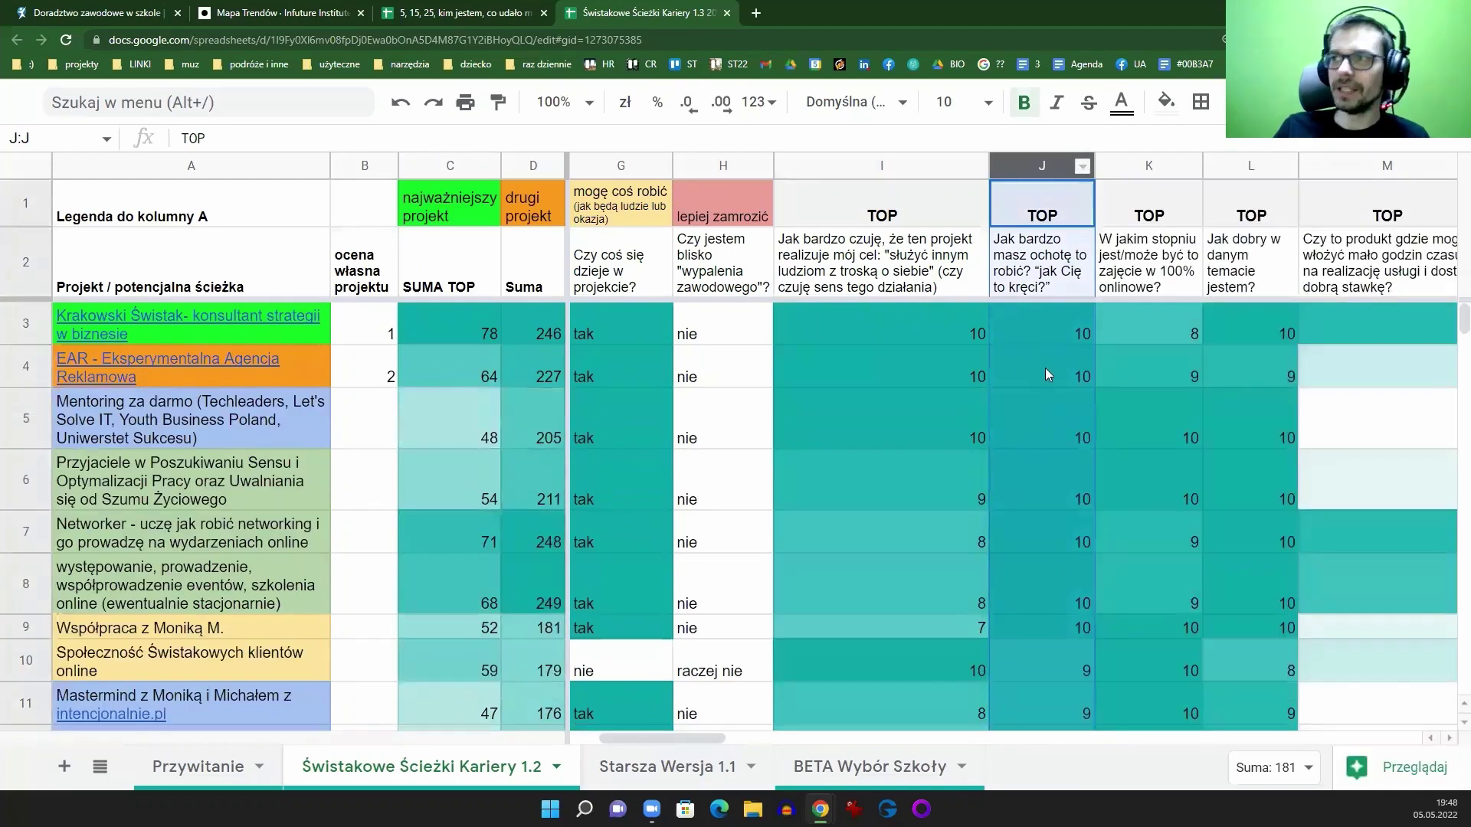
{"action": "scroll", "coordinate": [1027, 477], "scroll_direction": "down", "scroll_amount": 10}
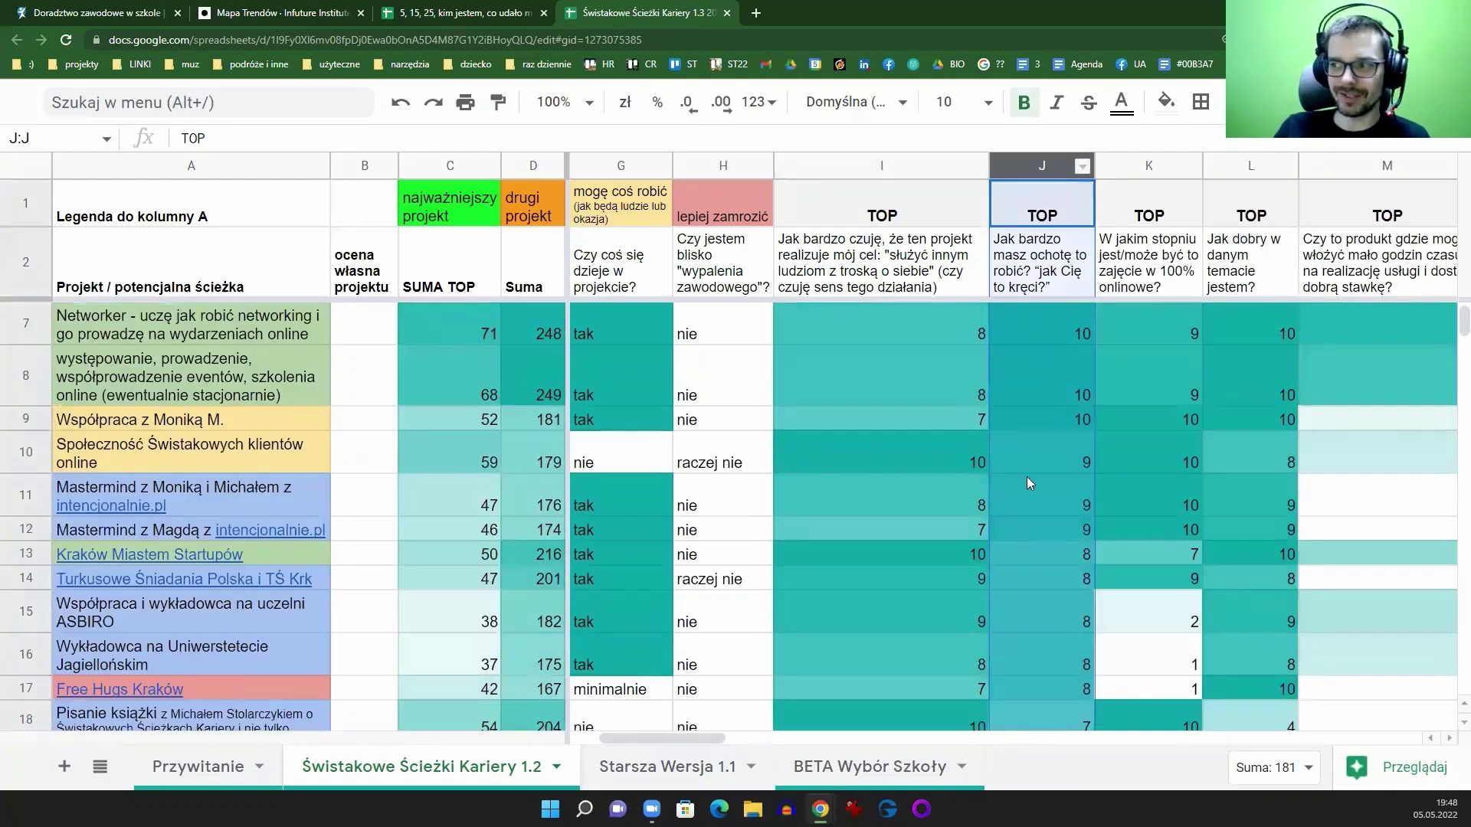
{"action": "scroll", "coordinate": [1050, 464], "scroll_direction": "up", "scroll_amount": 10}
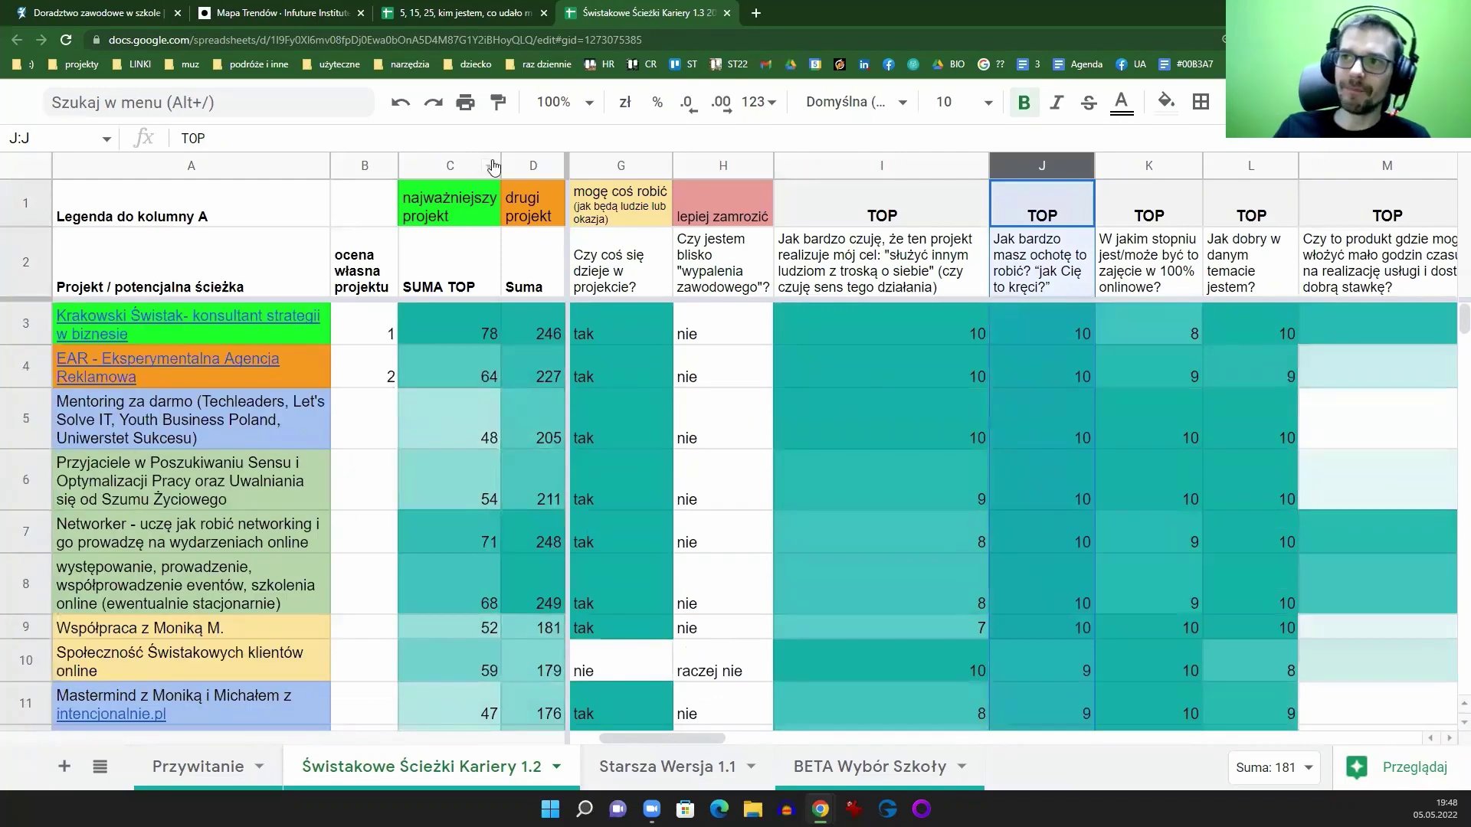
Step: Sort the sheet Z to A on column C so the highest SUMA TOP, 78, comes first
{"action": "left_click", "coordinate": [491, 166]}
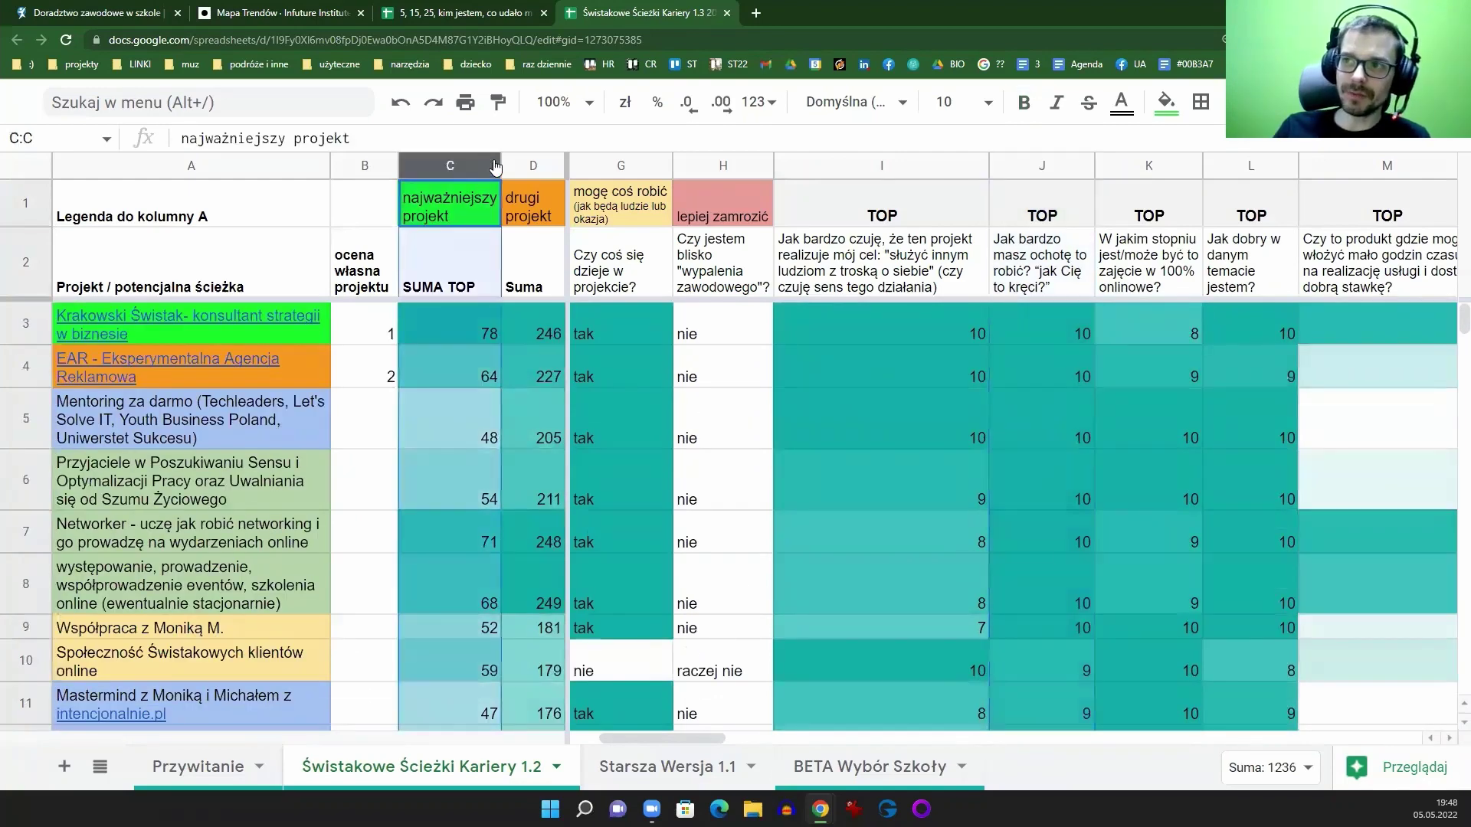
{"action": "left_click", "coordinate": [489, 166]}
{"action": "left_click", "coordinate": [601, 649]}
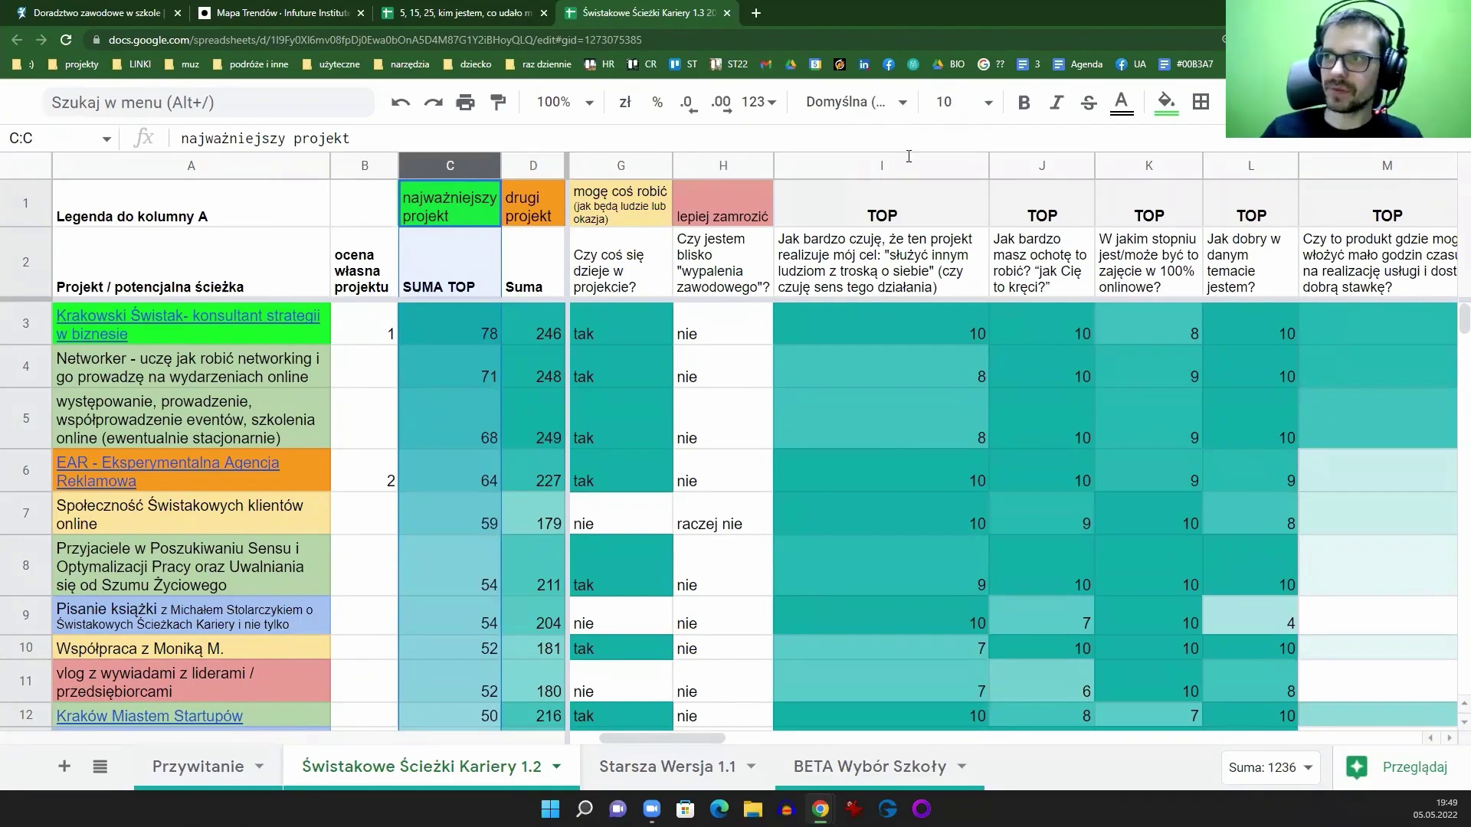
{"action": "left_click_drag", "start_coordinate": [877, 165], "coordinate": [1251, 164]}
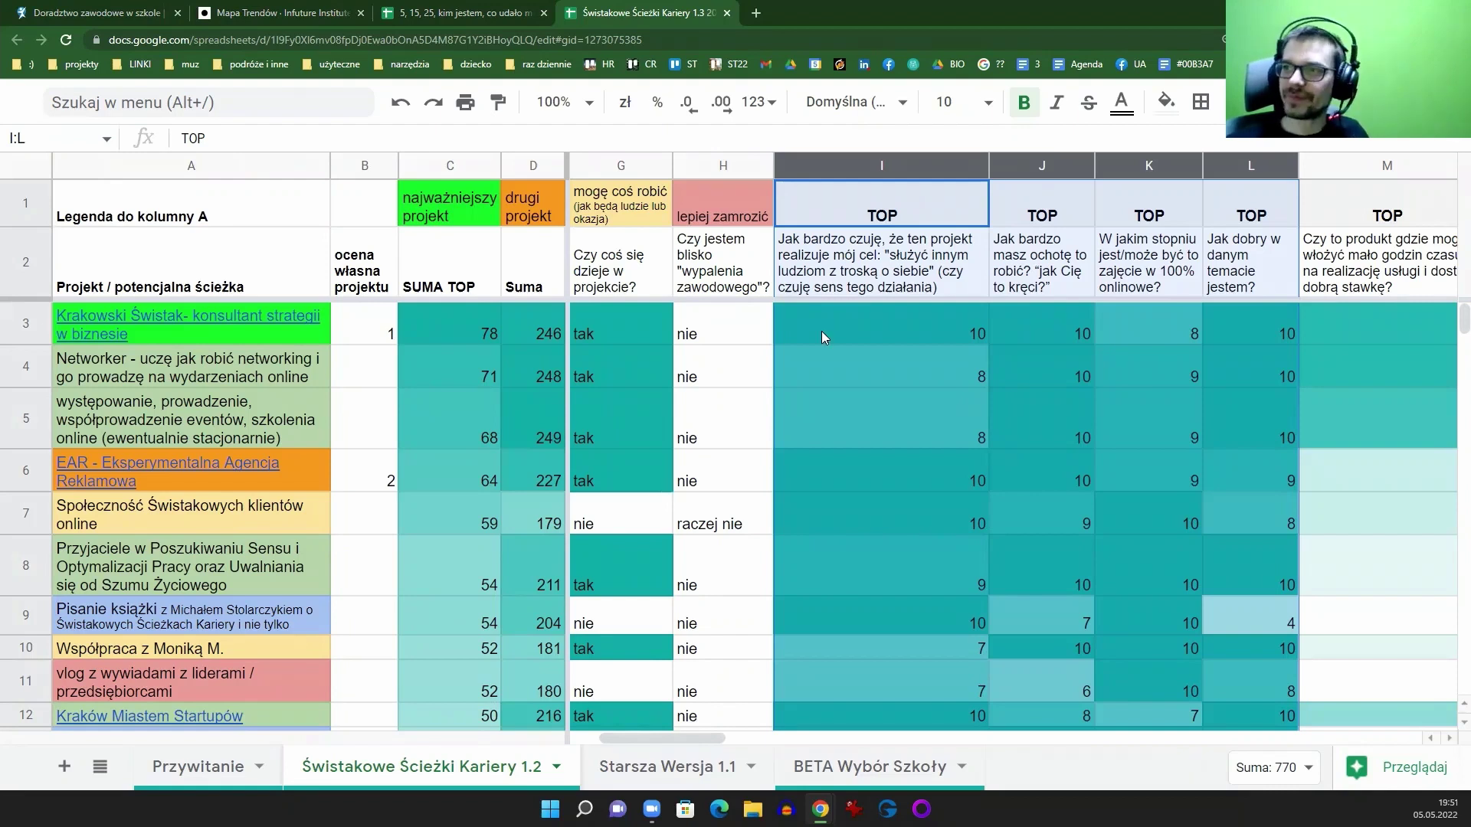
Step: Select decision cell H3 for the first project, then move to the BETA Wybór Szkoły sheet
{"action": "left_click", "coordinate": [738, 334]}
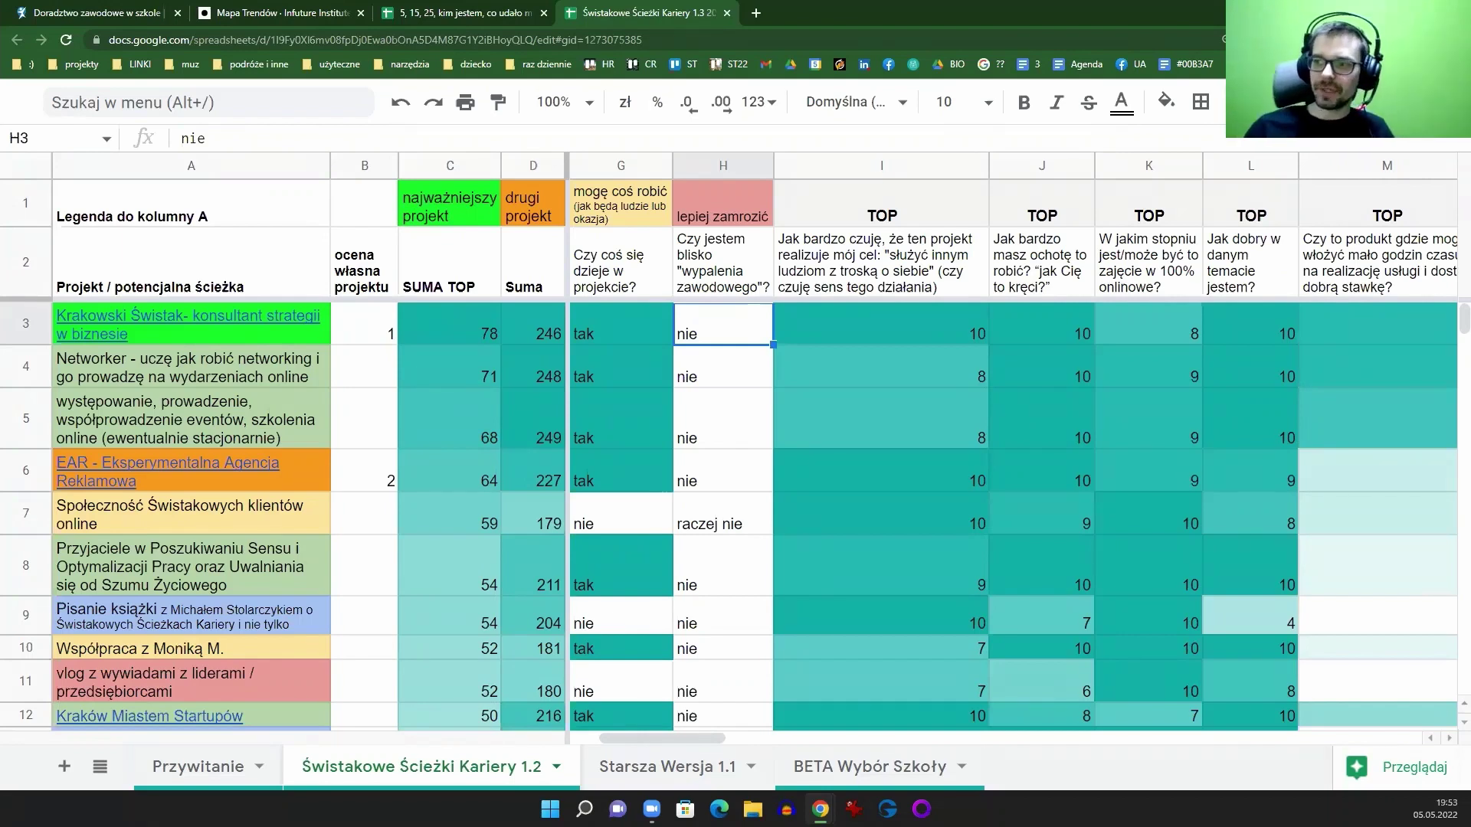
{"action": "left_click", "coordinate": [862, 772]}
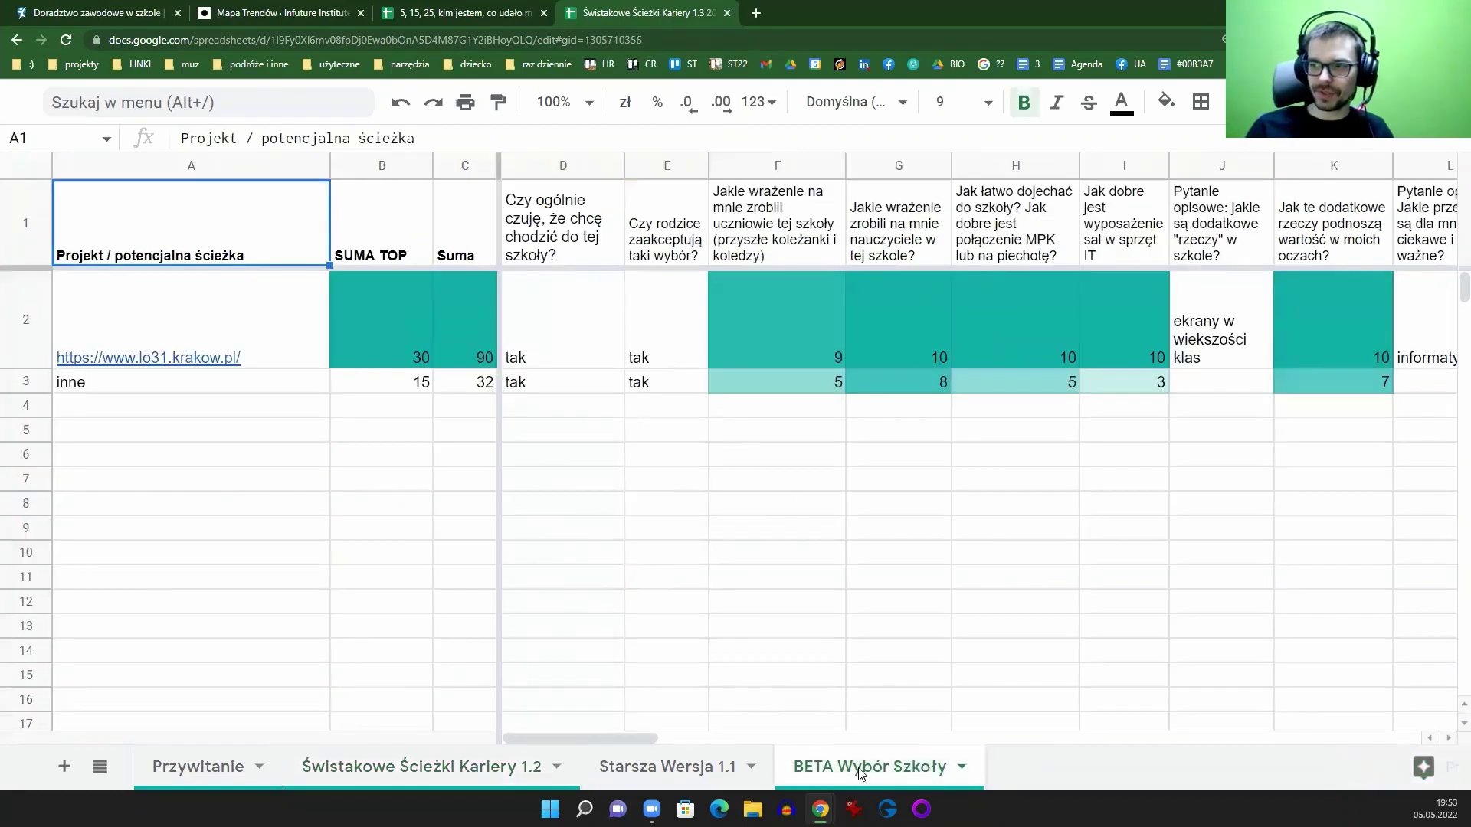
Step: Preview the A2 school link and scan the ratings, then go back to Świstakowe Ścieżki Kariery 1.2
{"action": "left_click", "coordinate": [156, 322]}
{"action": "left_click", "coordinate": [590, 525]}
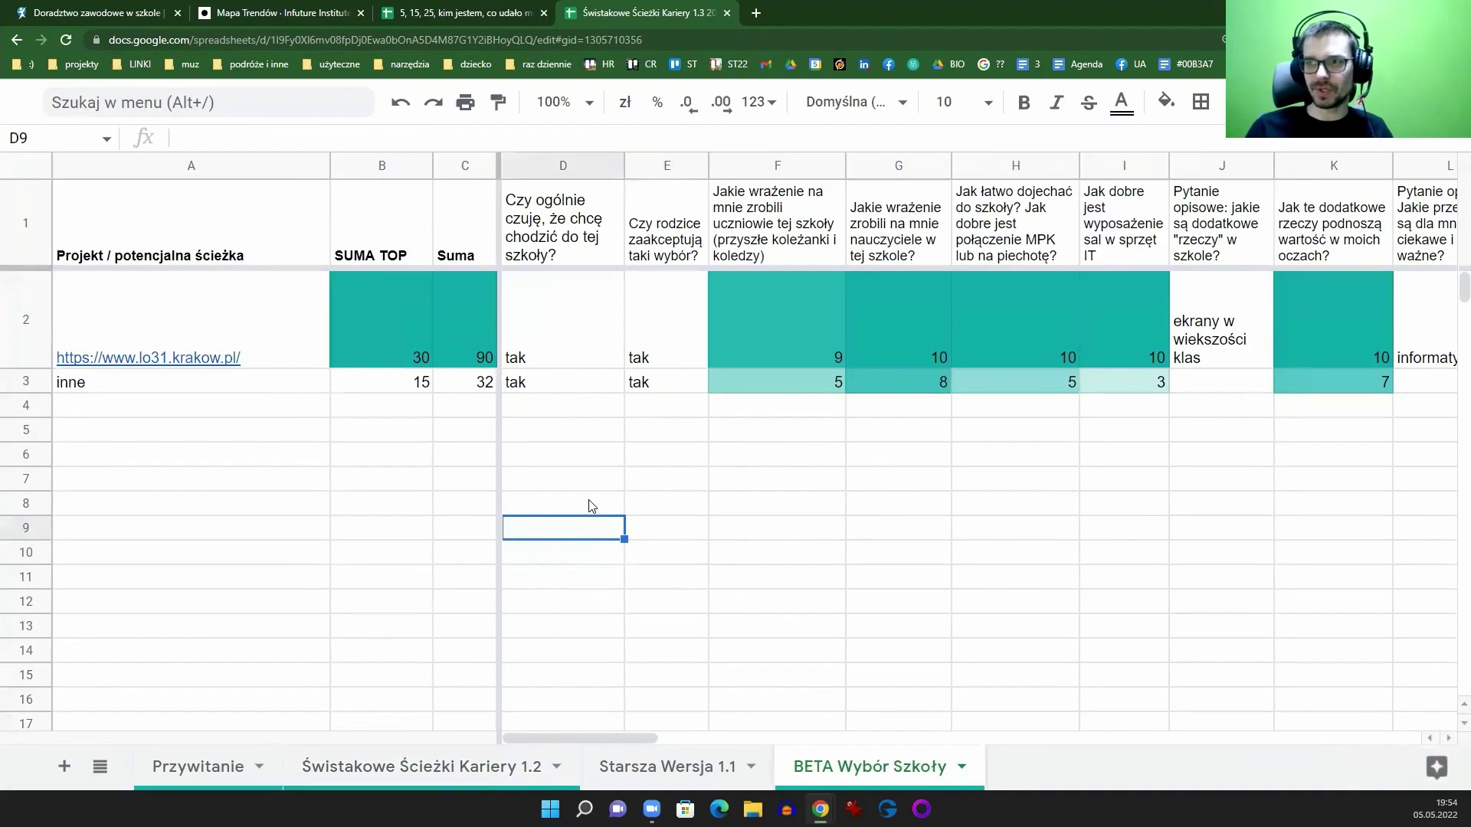
{"action": "left_click_drag", "start_coordinate": [615, 738], "coordinate": [488, 700]}
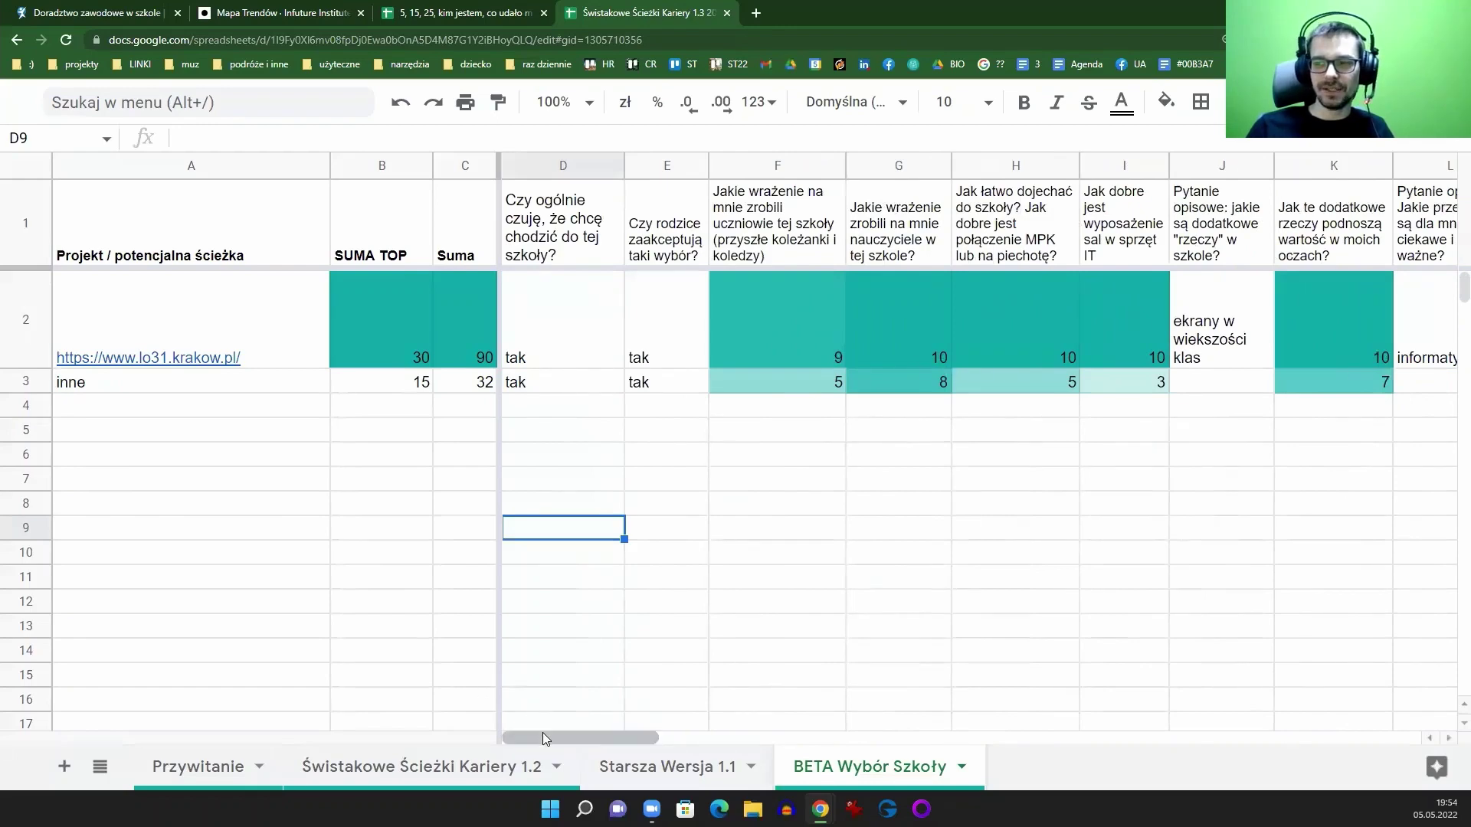
{"action": "left_click_drag", "start_coordinate": [541, 734], "coordinate": [463, 682]}
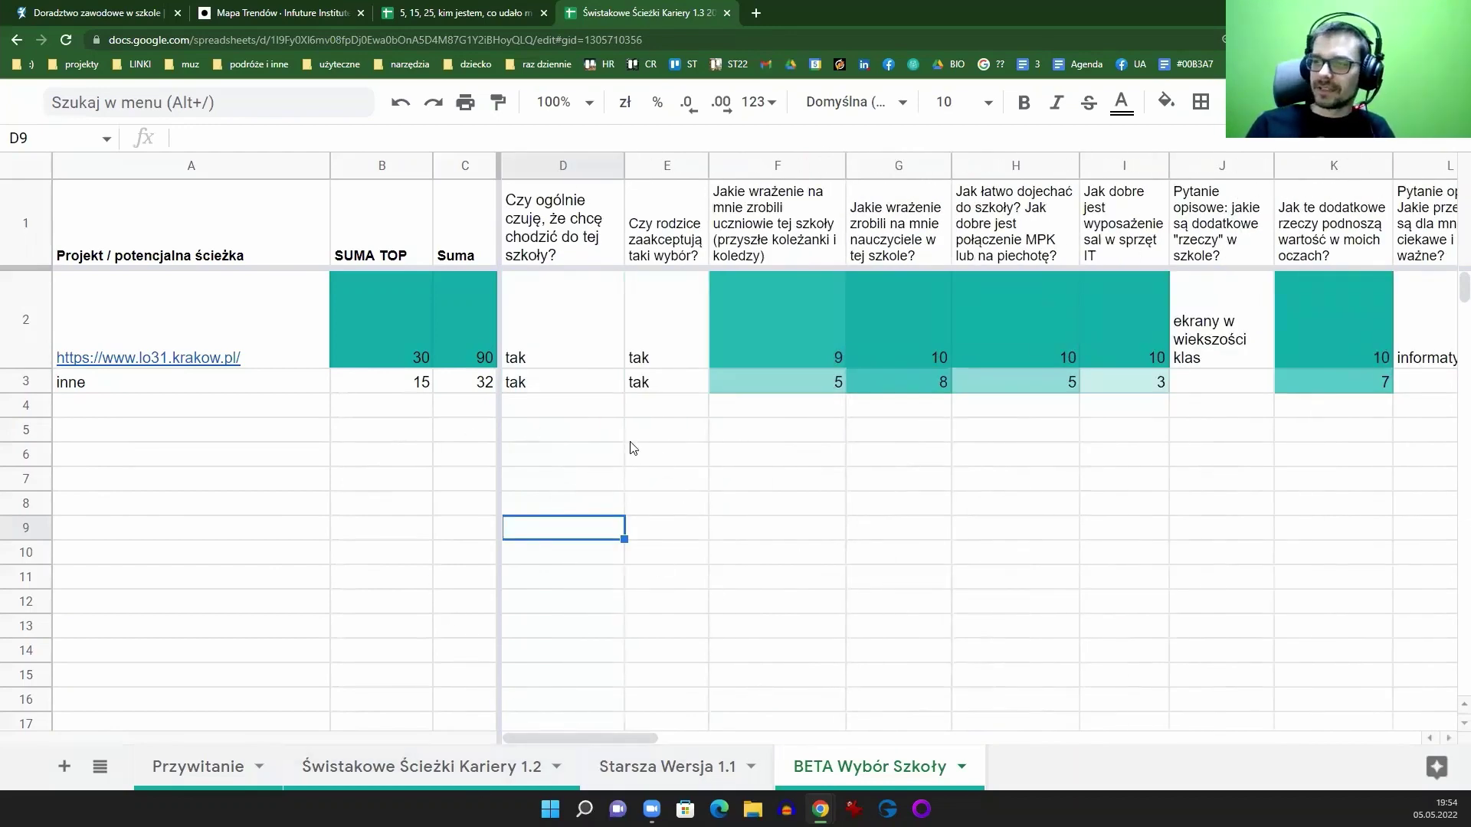
{"action": "left_click", "coordinate": [390, 785]}
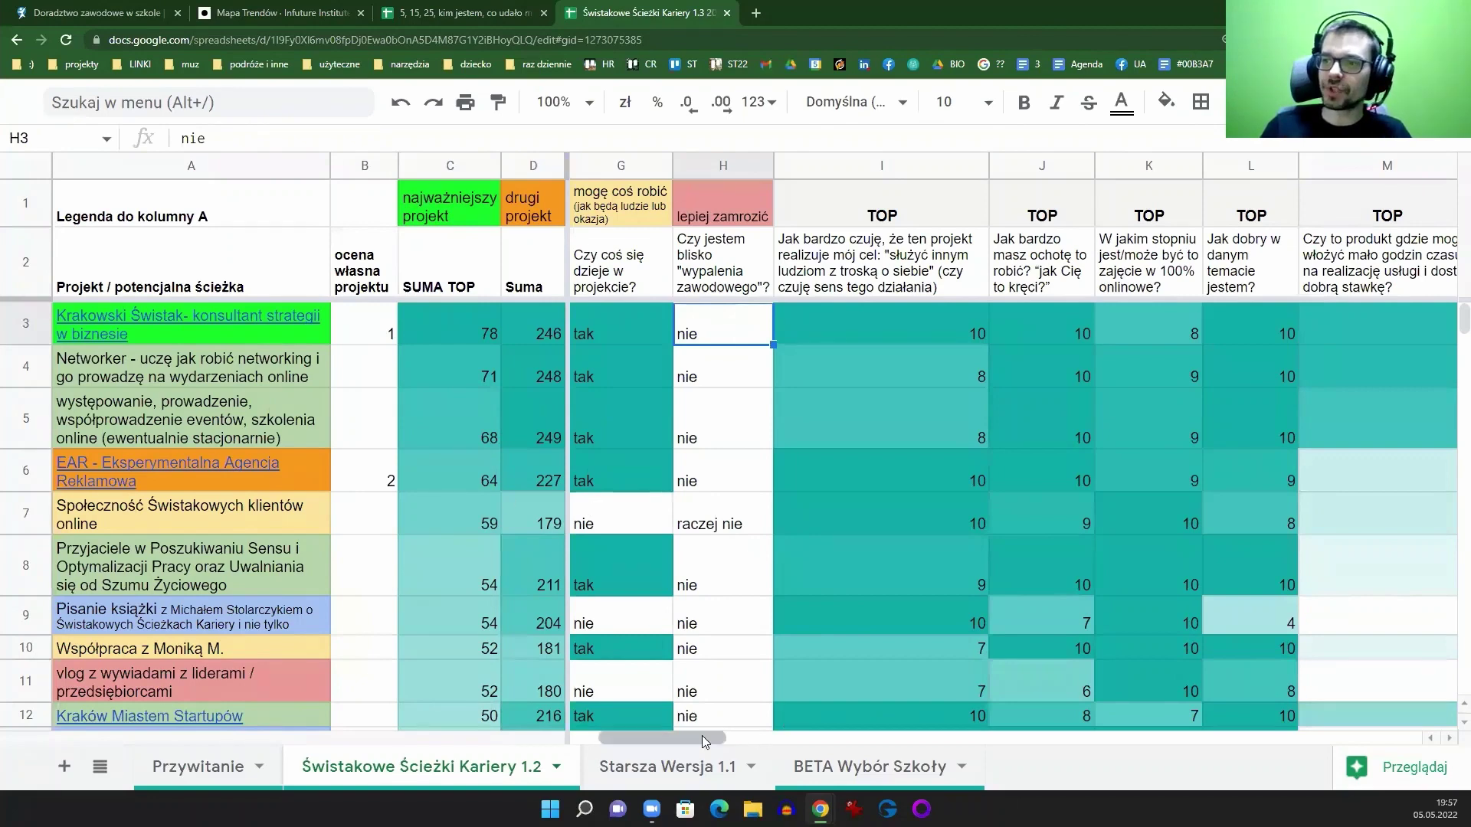
{"action": "left_click_drag", "start_coordinate": [706, 740], "coordinate": [635, 740]}
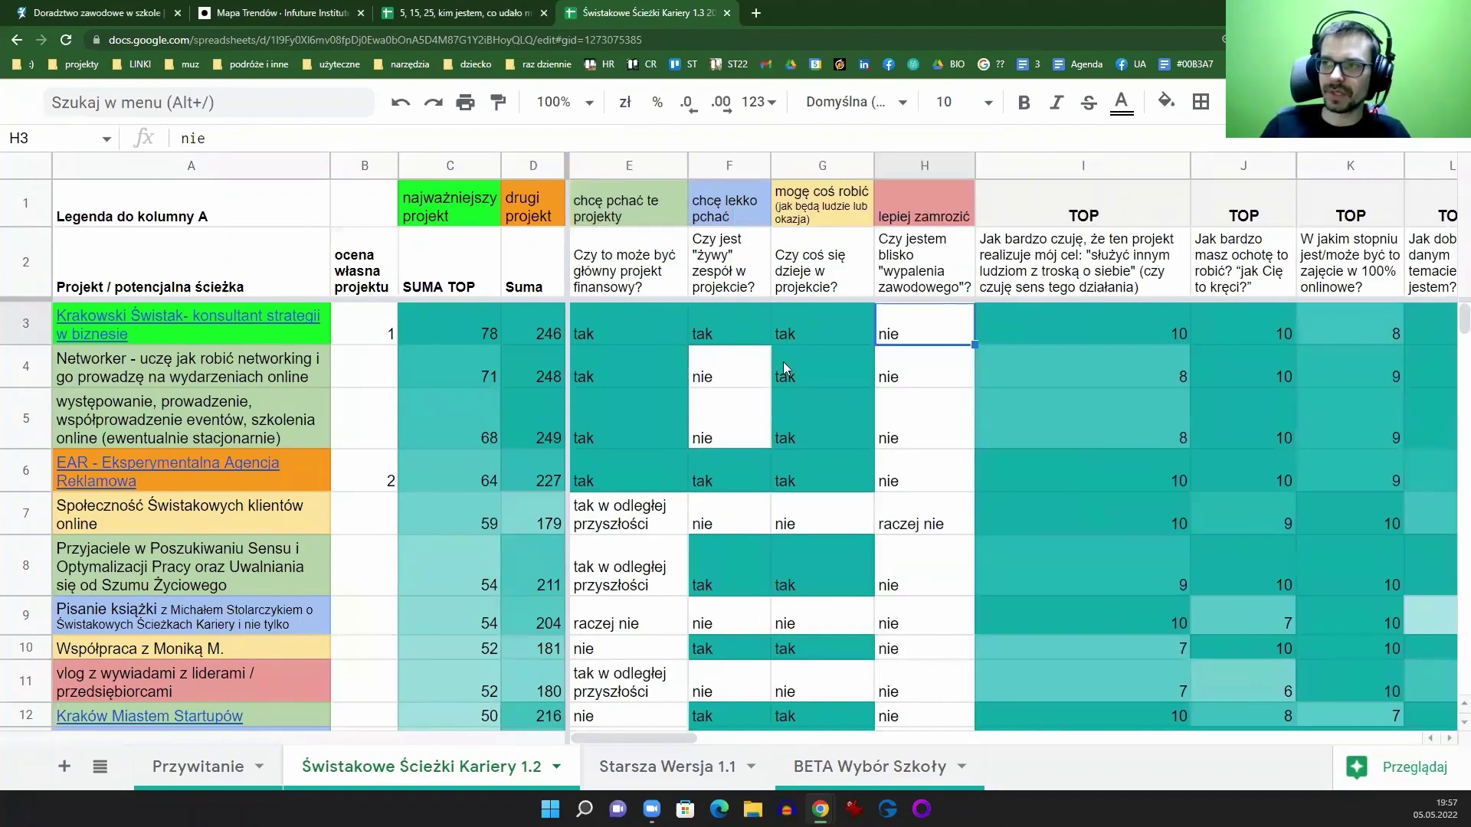
{"action": "scroll", "coordinate": [821, 463], "scroll_direction": "down", "scroll_amount": 5}
{"action": "scroll", "coordinate": [821, 467], "scroll_direction": "down", "scroll_amount": 5}
{"action": "scroll", "coordinate": [805, 490], "scroll_direction": "up", "scroll_amount": 10}
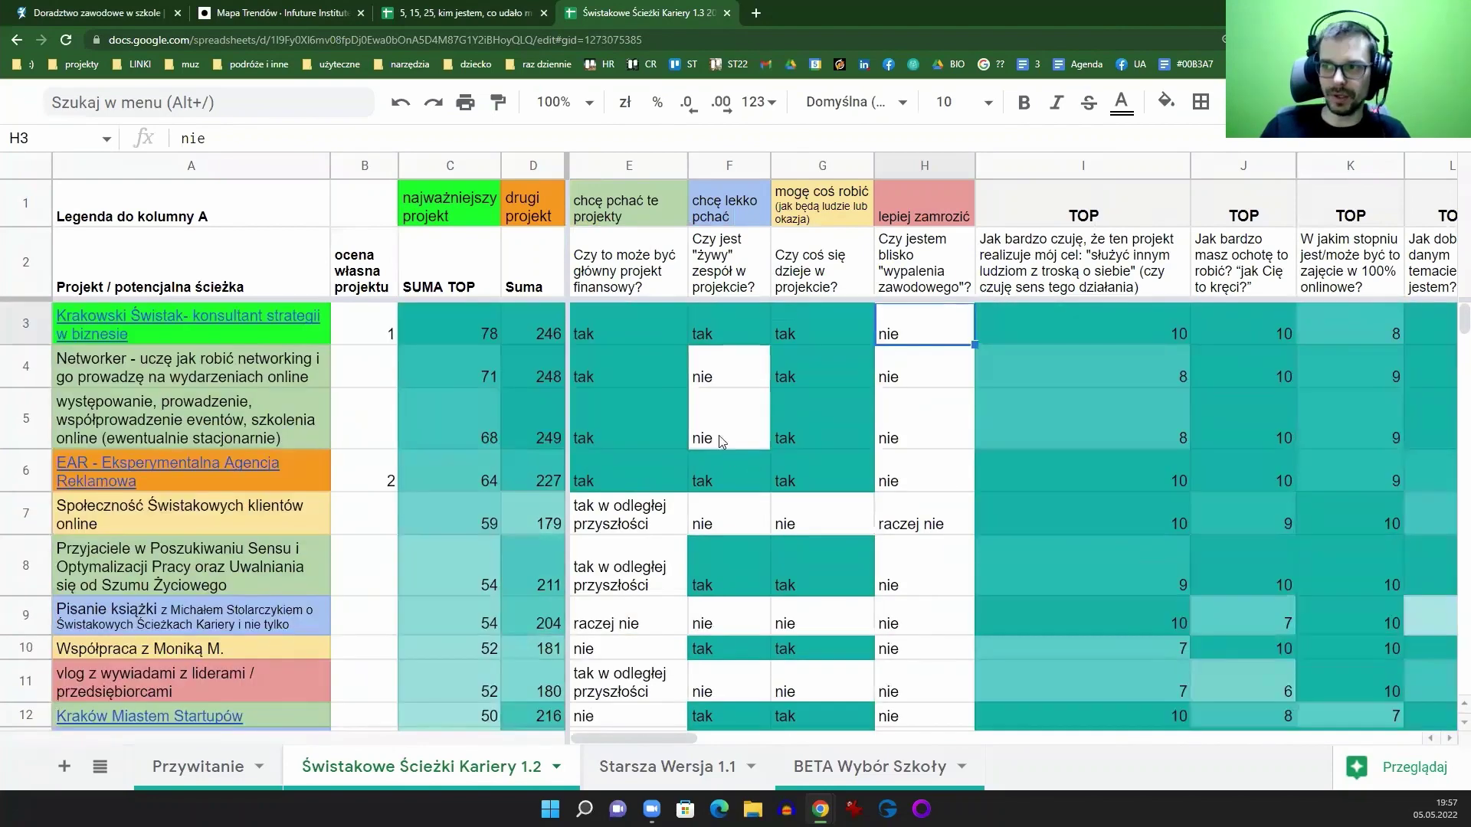
{"action": "left_click", "coordinate": [625, 166]}
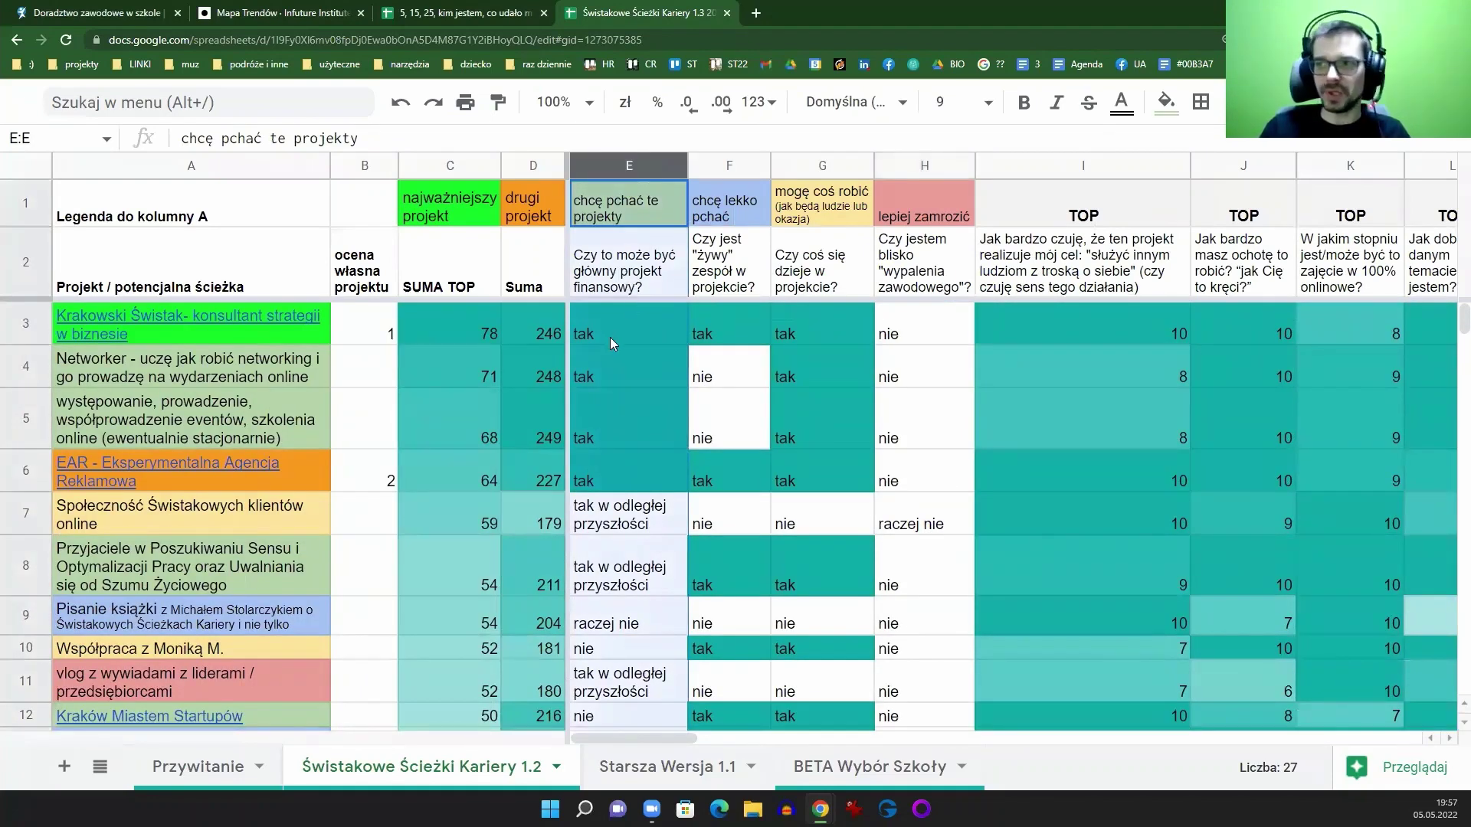
{"action": "left_click_drag", "start_coordinate": [610, 337], "coordinate": [629, 474]}
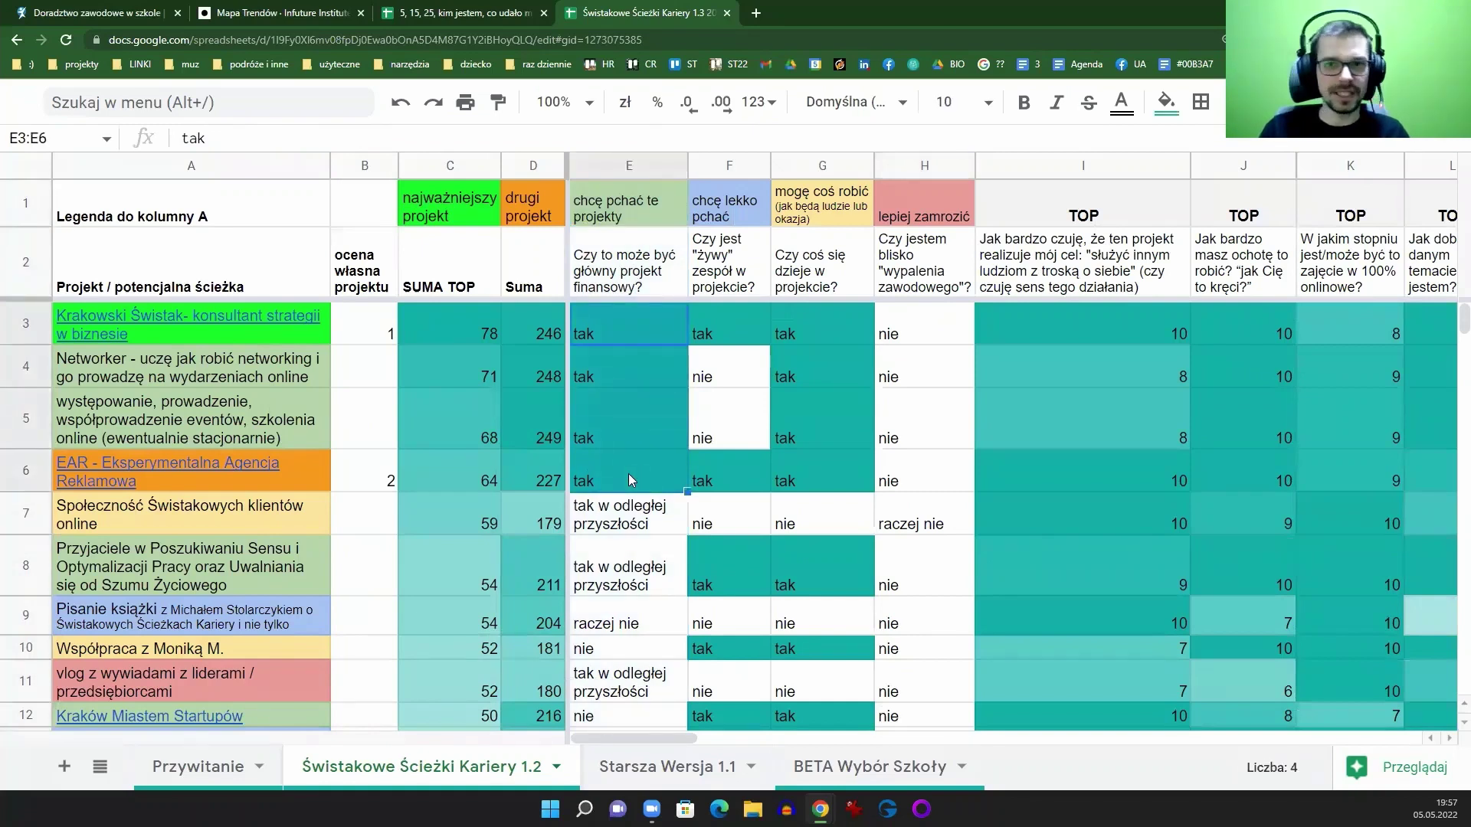
{"action": "left_click", "coordinate": [613, 544]}
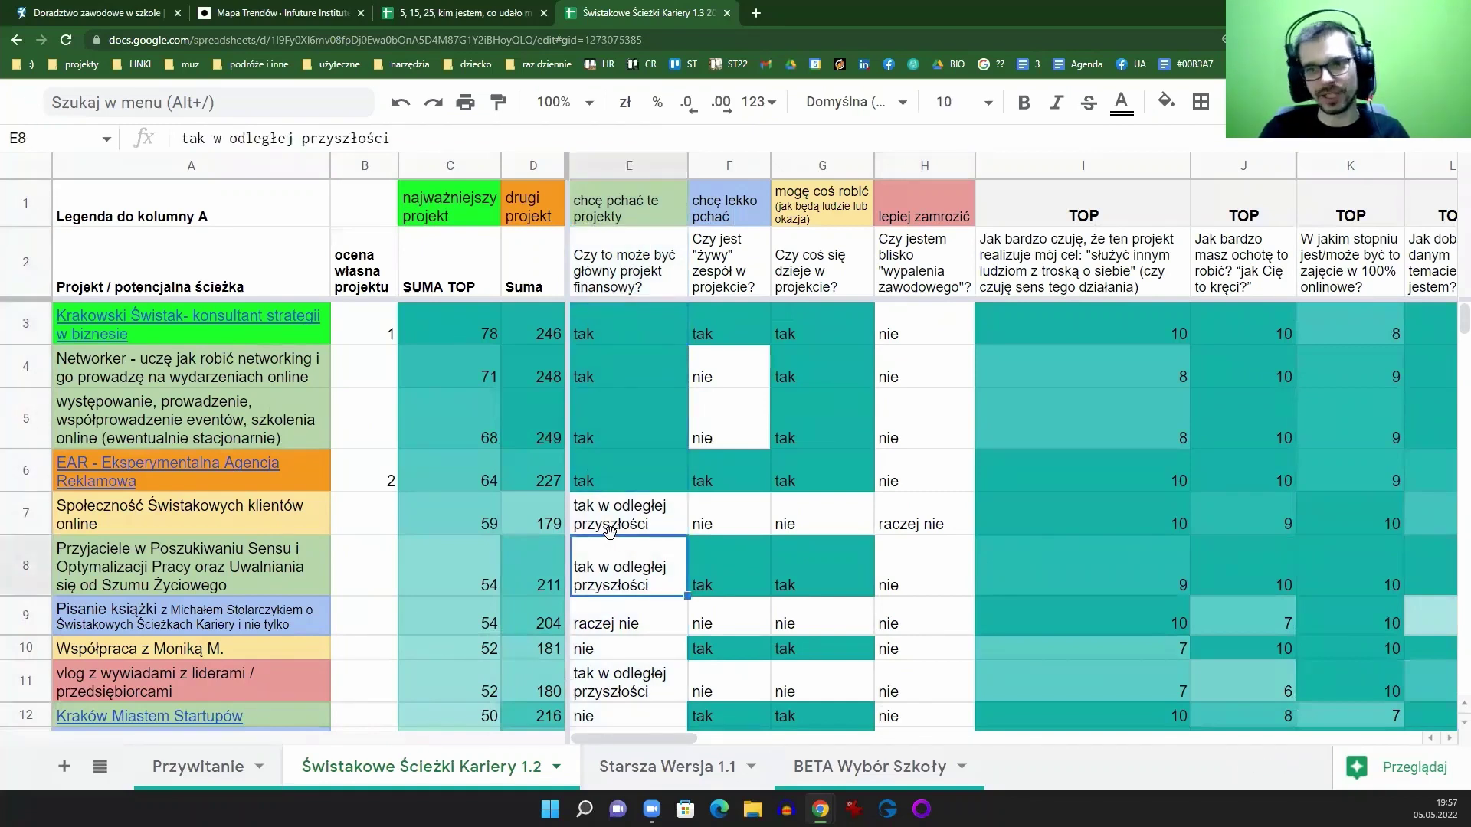
{"action": "left_click", "coordinate": [628, 460]}
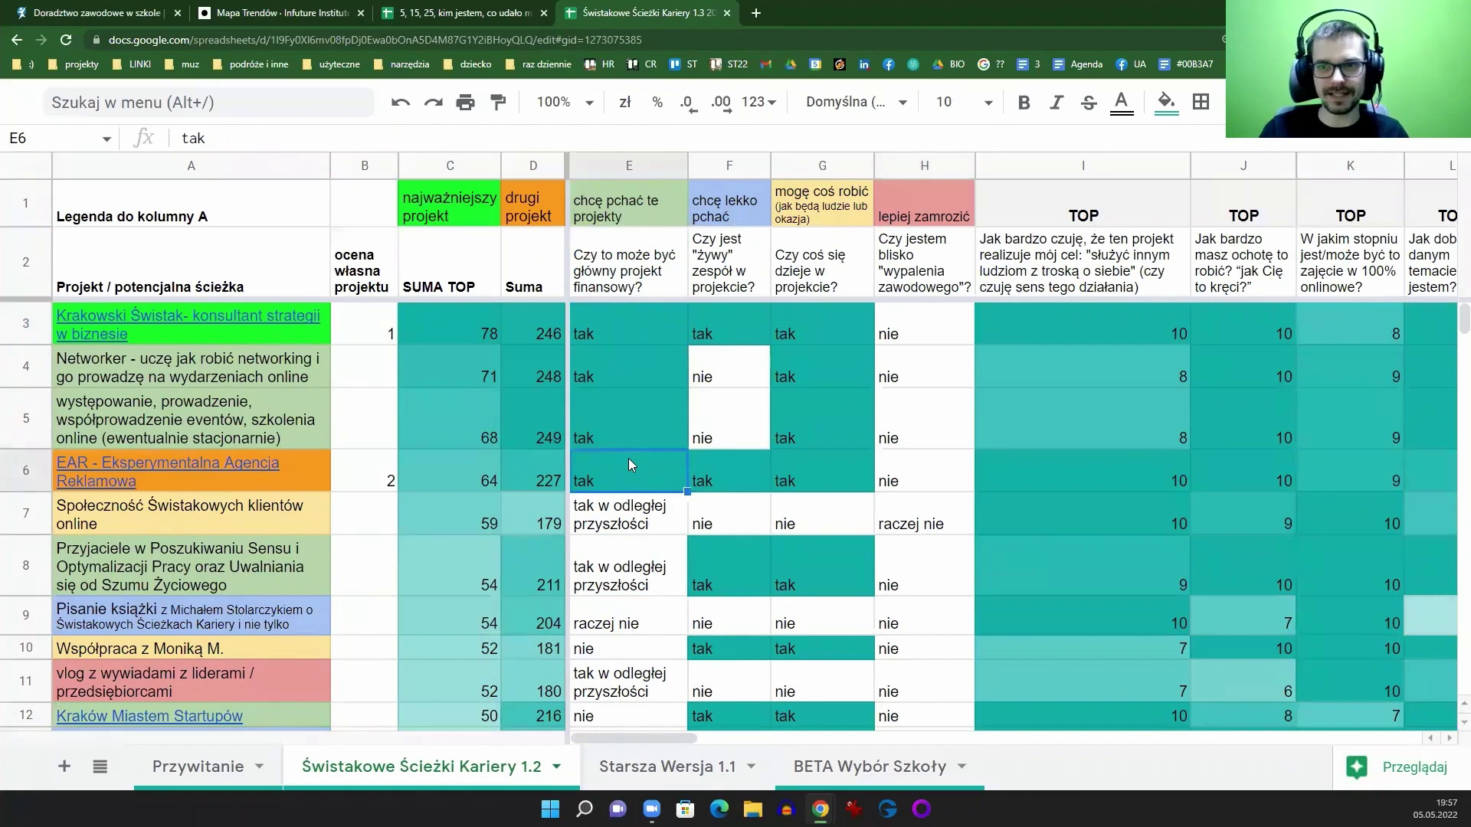
{"action": "left_click", "coordinate": [907, 258]}
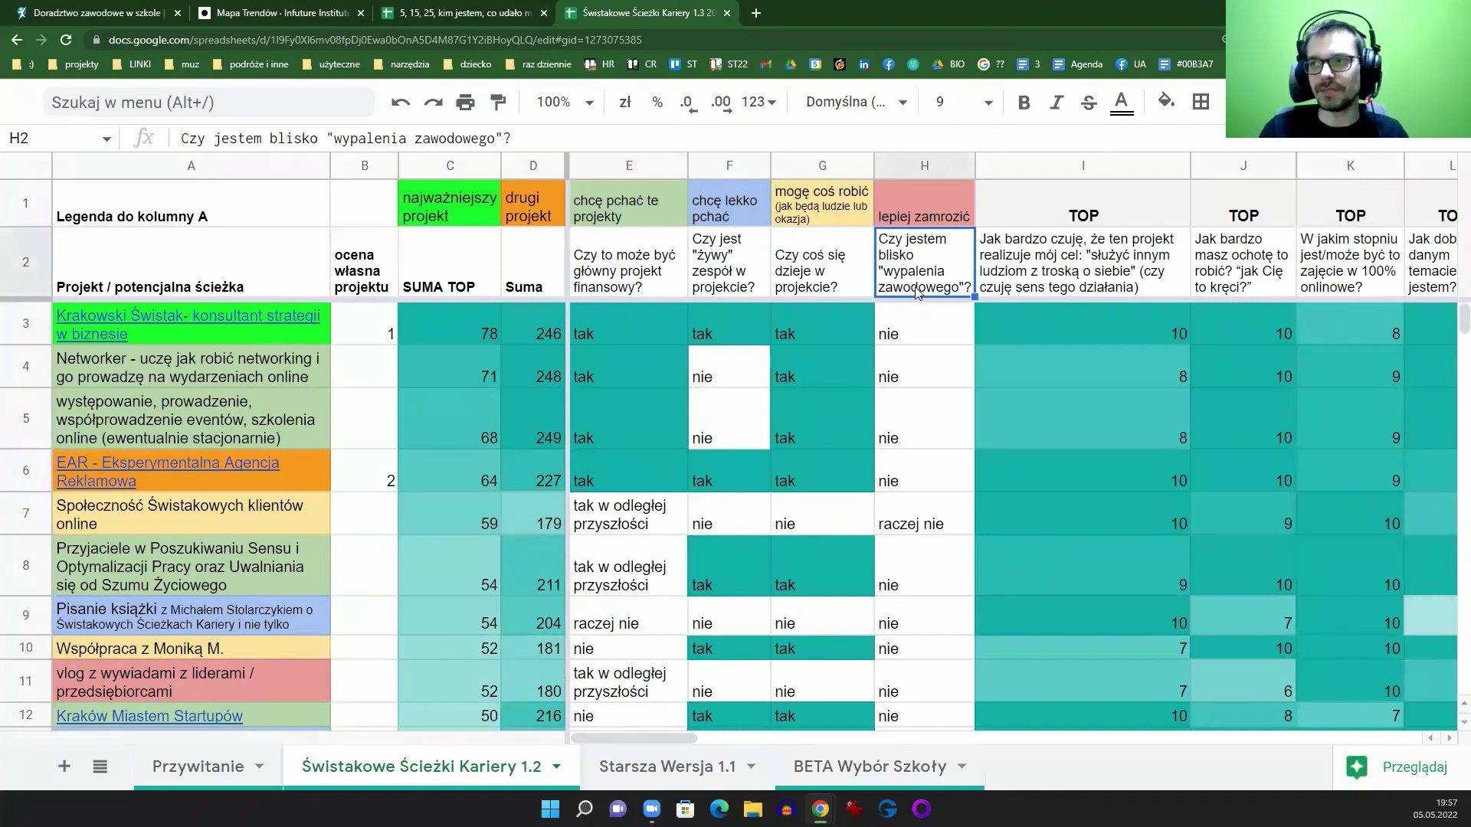
{"action": "scroll", "coordinate": [897, 536], "scroll_direction": "down", "scroll_amount": 8}
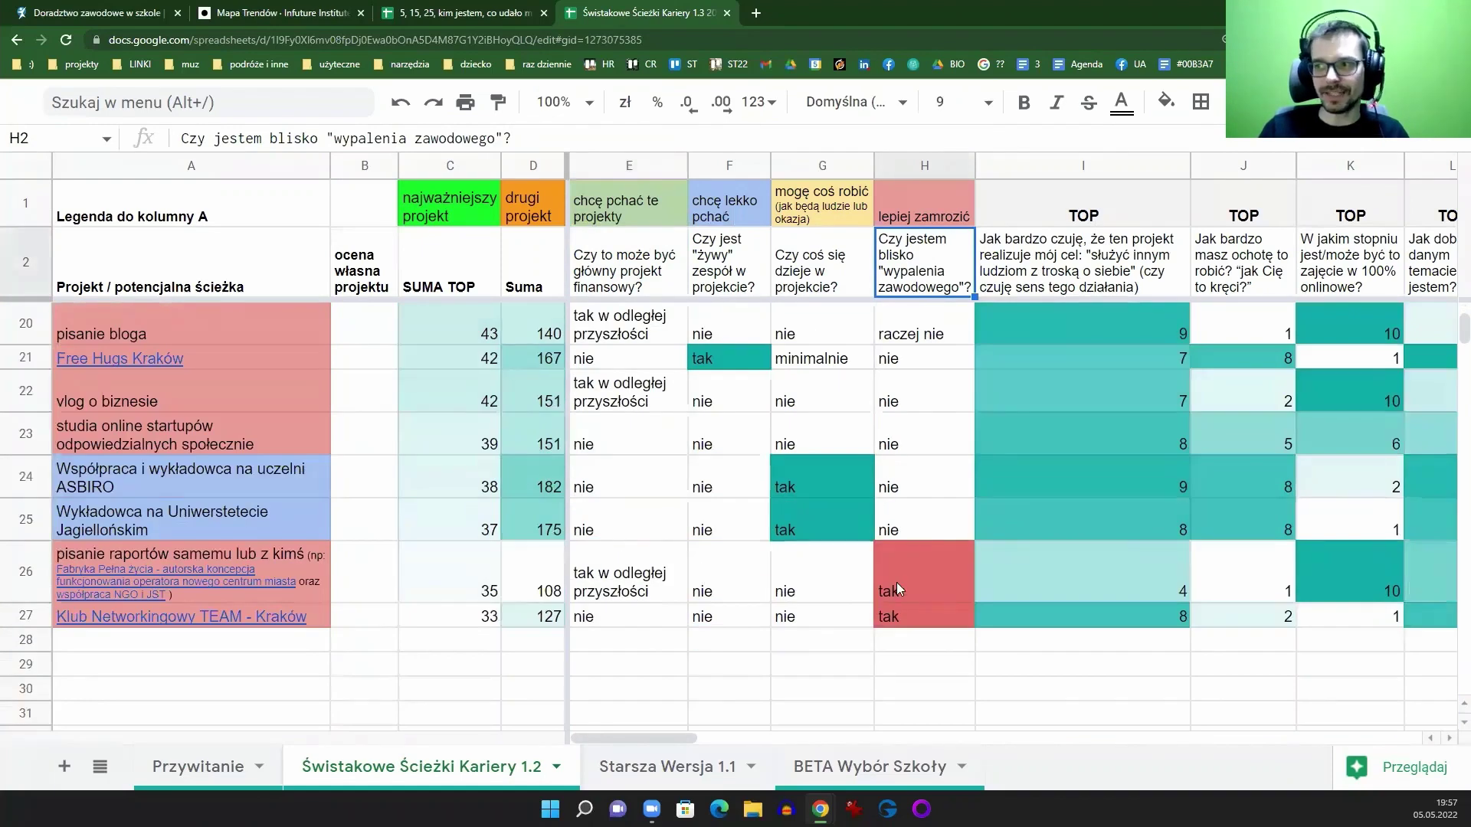
{"action": "left_click", "coordinate": [897, 582]}
{"action": "left_click", "coordinate": [900, 611], "text": "shift"}
{"action": "scroll", "coordinate": [927, 495], "scroll_direction": "up", "scroll_amount": 5}
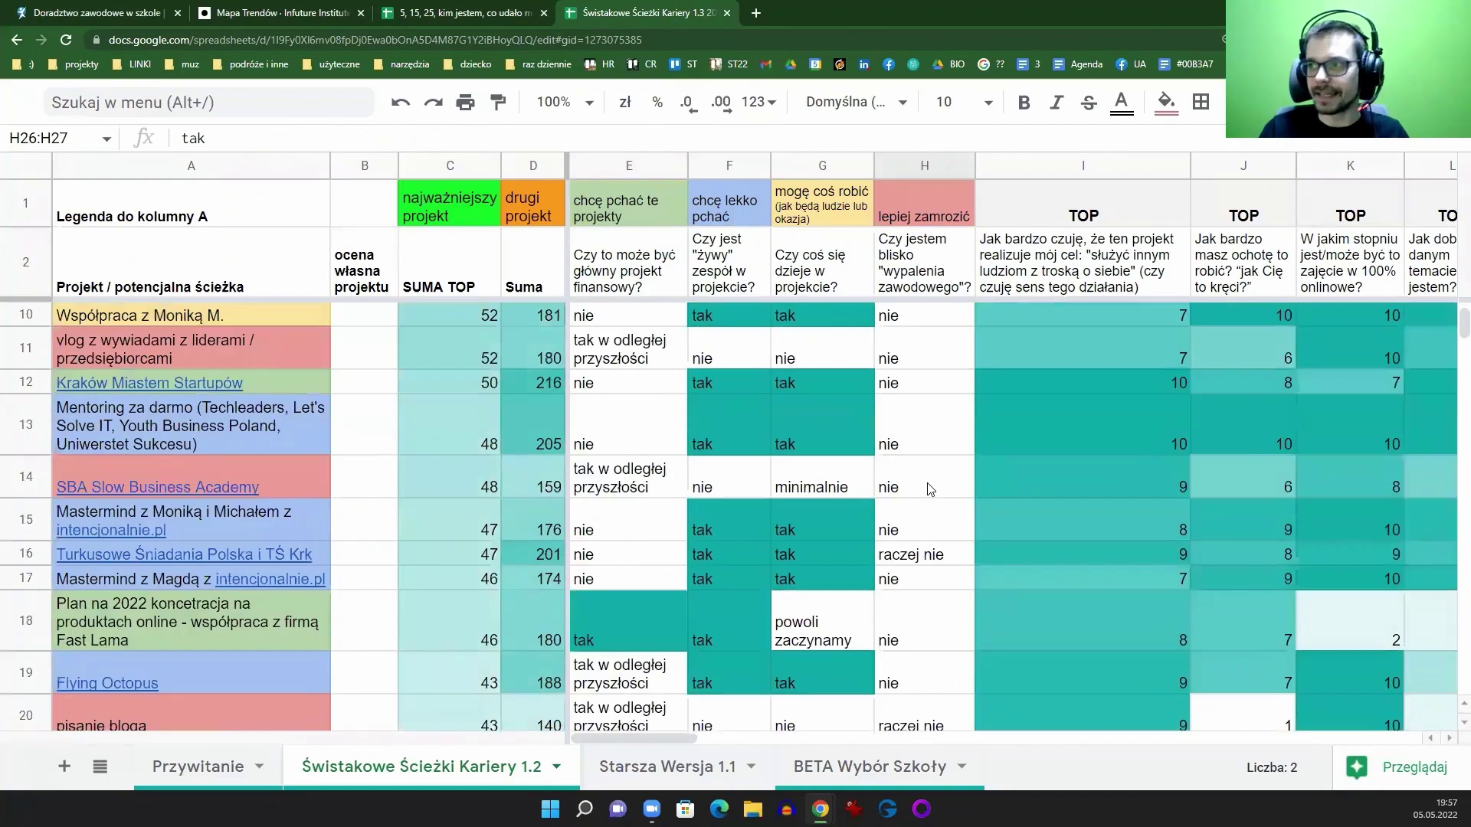
{"action": "scroll", "coordinate": [935, 483], "scroll_direction": "up", "scroll_amount": 3}
{"action": "scroll", "coordinate": [916, 501], "scroll_direction": "down", "scroll_amount": 5}
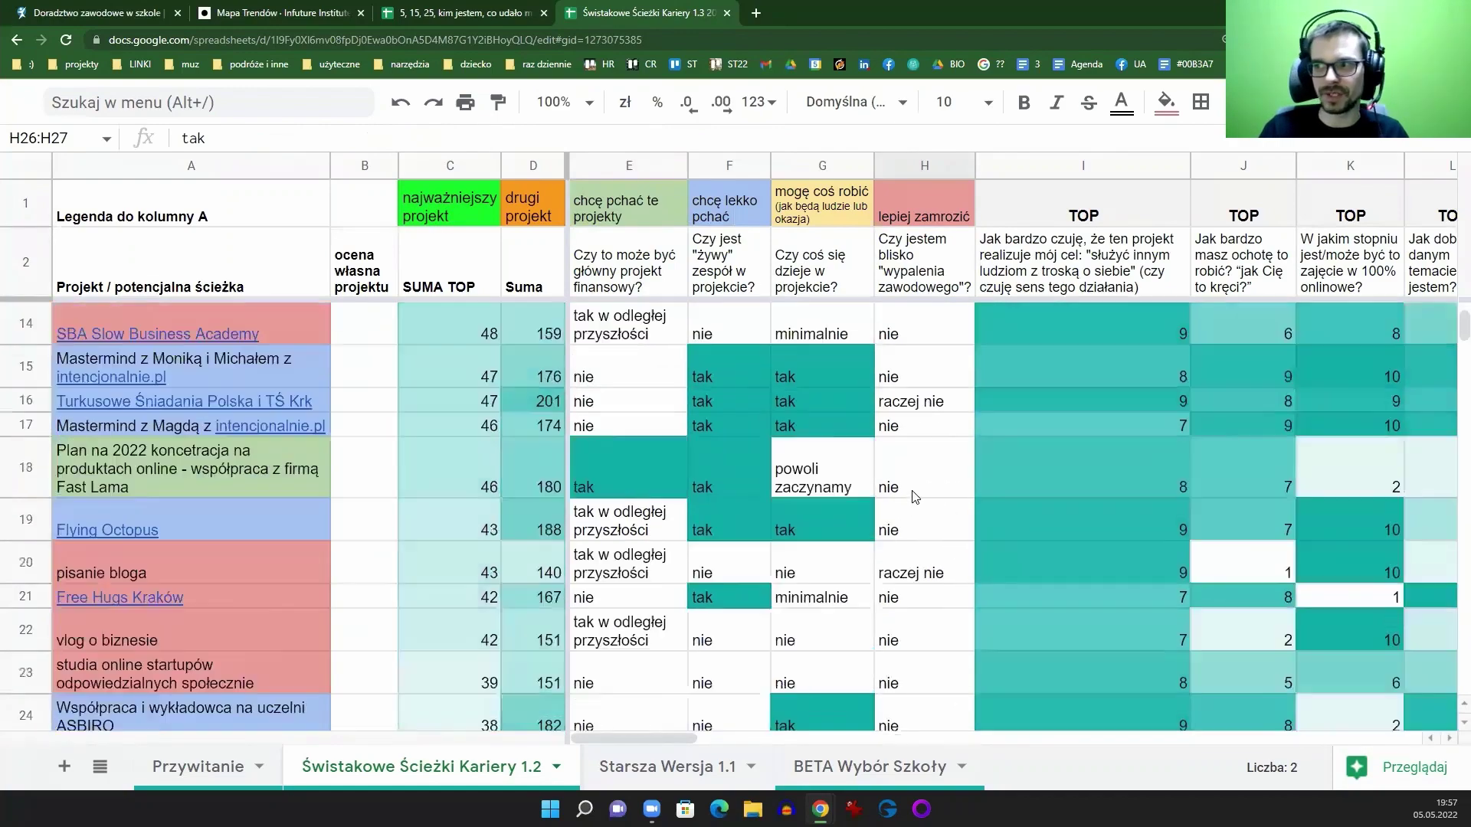
{"action": "scroll", "coordinate": [919, 483], "scroll_direction": "down", "scroll_amount": 2}
{"action": "scroll", "coordinate": [906, 513], "scroll_direction": "up", "scroll_amount": 7}
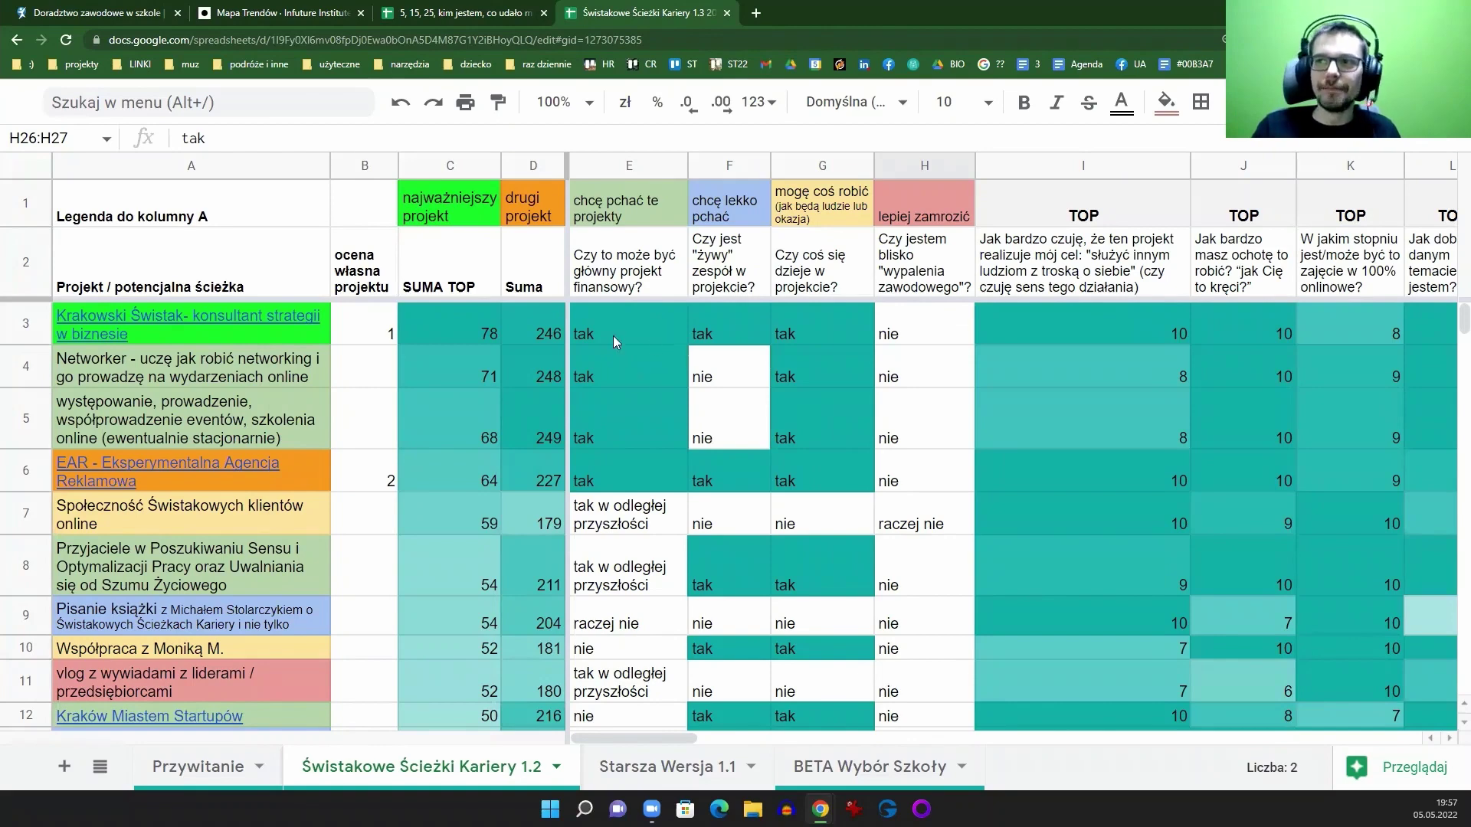
{"action": "left_click_drag", "start_coordinate": [613, 335], "coordinate": [616, 472]}
{"action": "scroll", "coordinate": [621, 460], "scroll_direction": "down", "scroll_amount": 5}
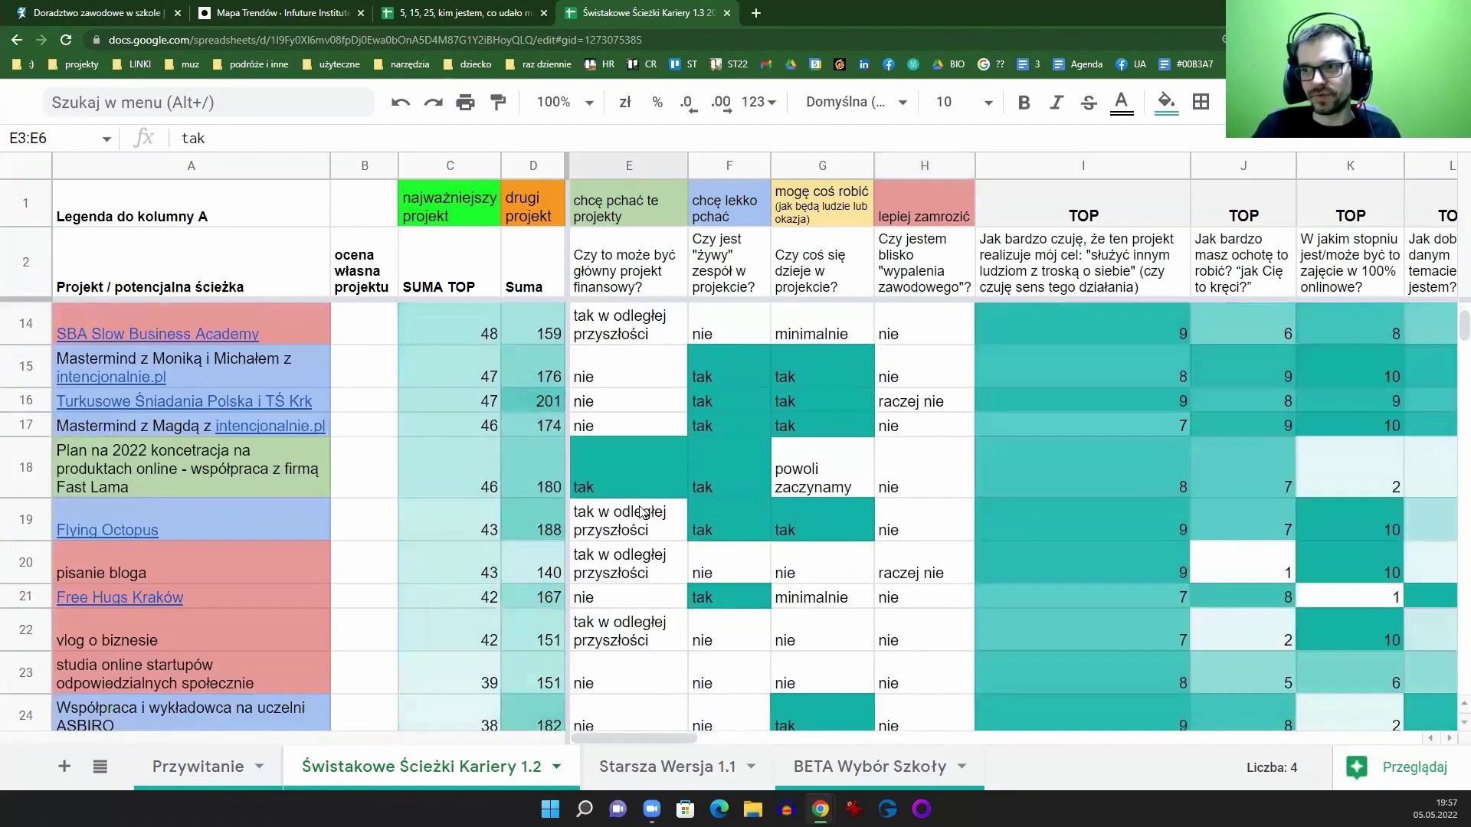
{"action": "scroll", "coordinate": [628, 490], "scroll_direction": "up", "scroll_amount": 5}
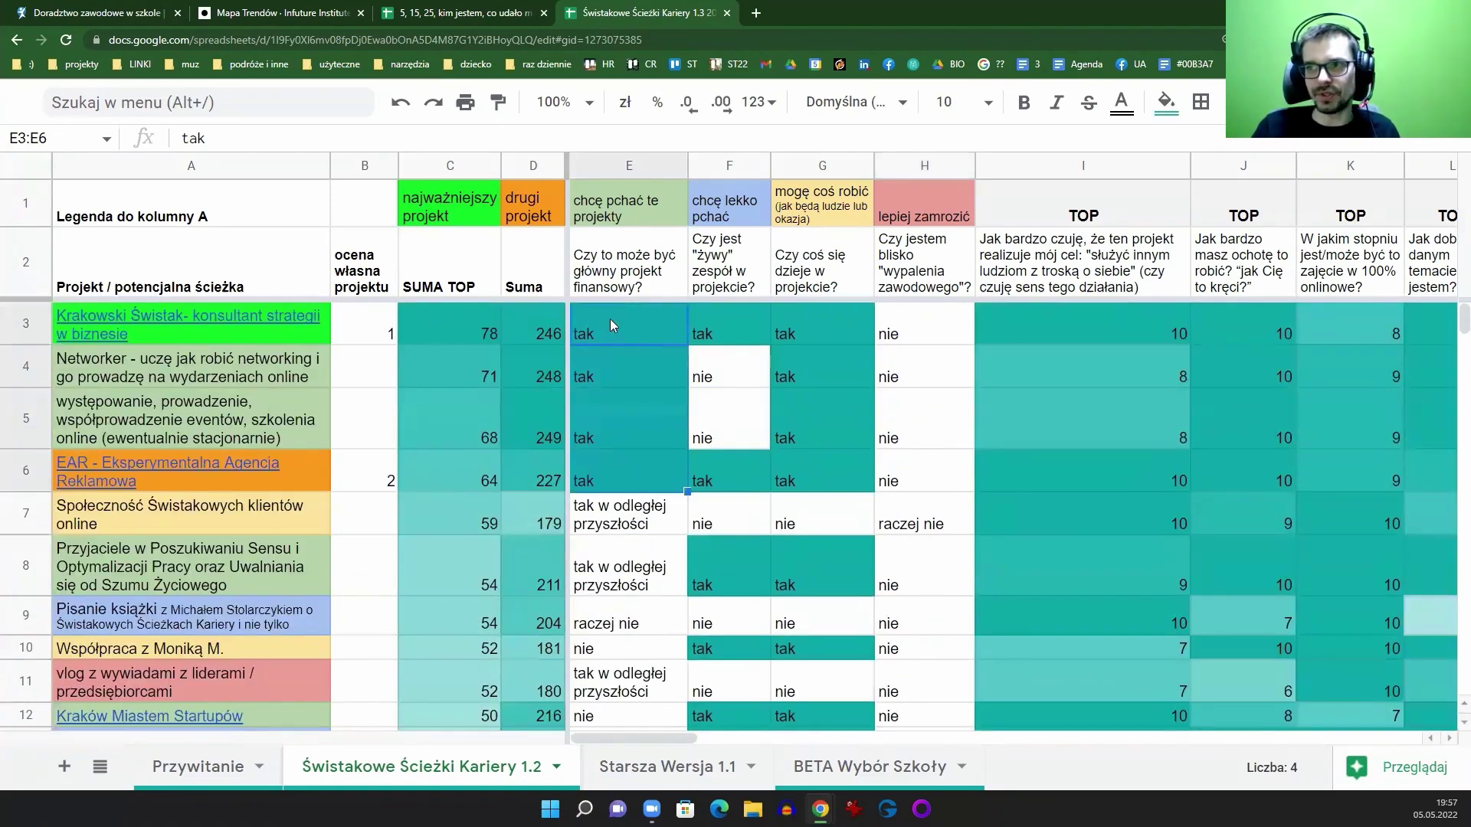
{"action": "scroll", "coordinate": [623, 480], "scroll_direction": "down", "scroll_amount": 5}
{"action": "left_click", "coordinate": [623, 471]}
{"action": "scroll", "coordinate": [623, 470], "scroll_direction": "down", "scroll_amount": 2}
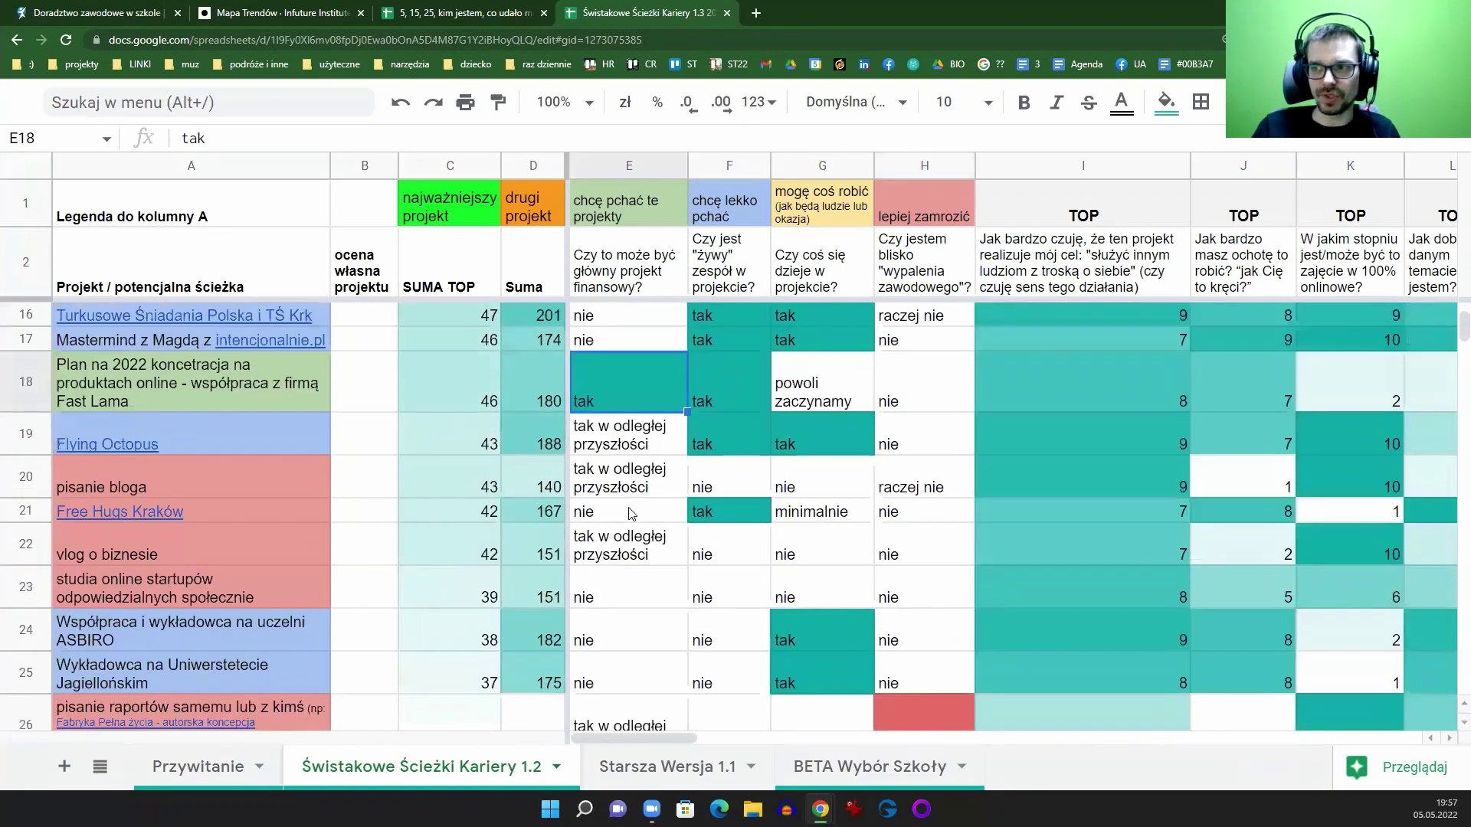
{"action": "scroll", "coordinate": [632, 513], "scroll_direction": "up", "scroll_amount": 5}
{"action": "scroll", "coordinate": [629, 506], "scroll_direction": "down", "scroll_amount": 4}
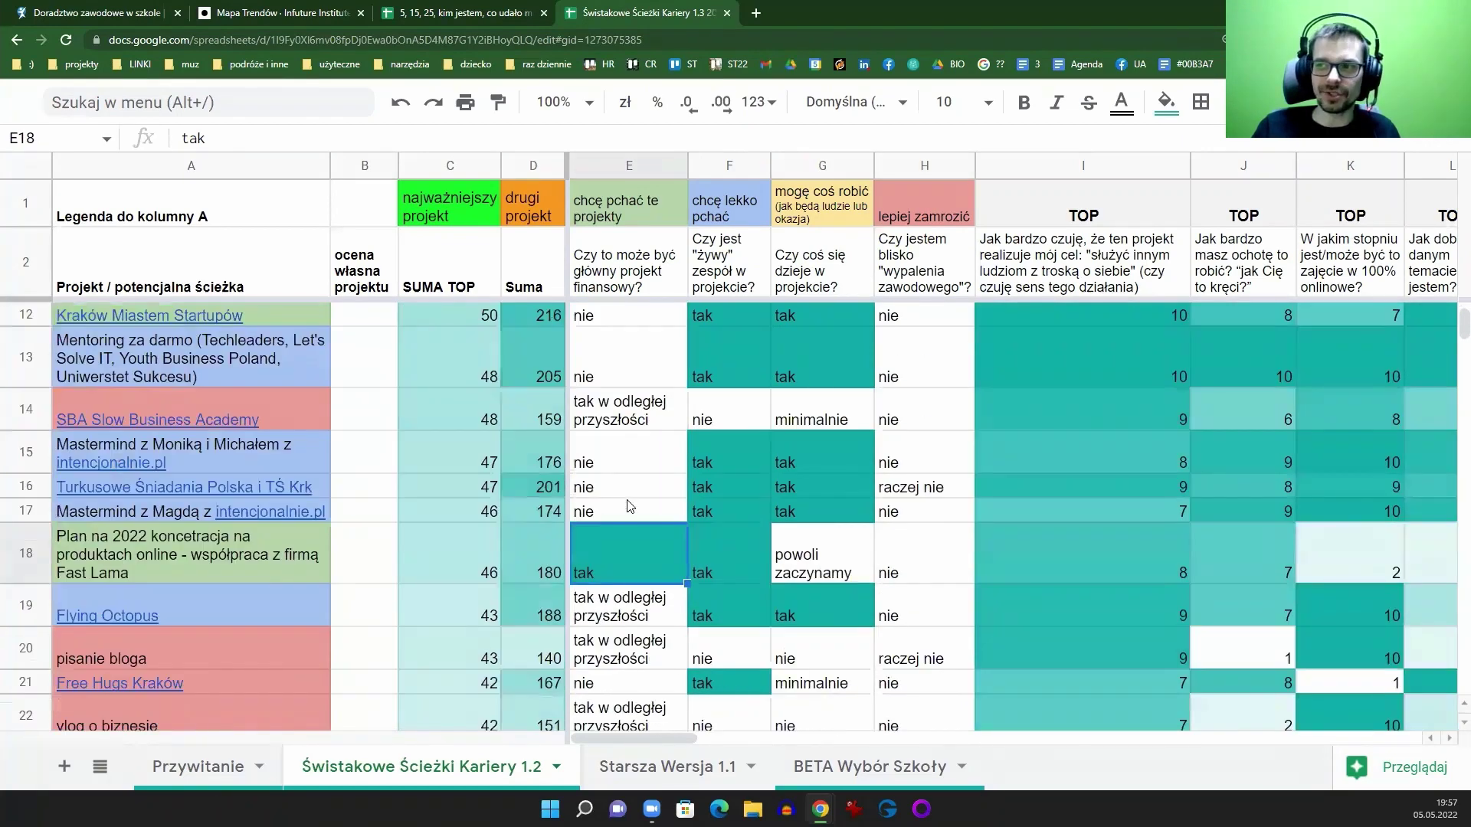
{"action": "scroll", "coordinate": [628, 498], "scroll_direction": "up", "scroll_amount": 3}
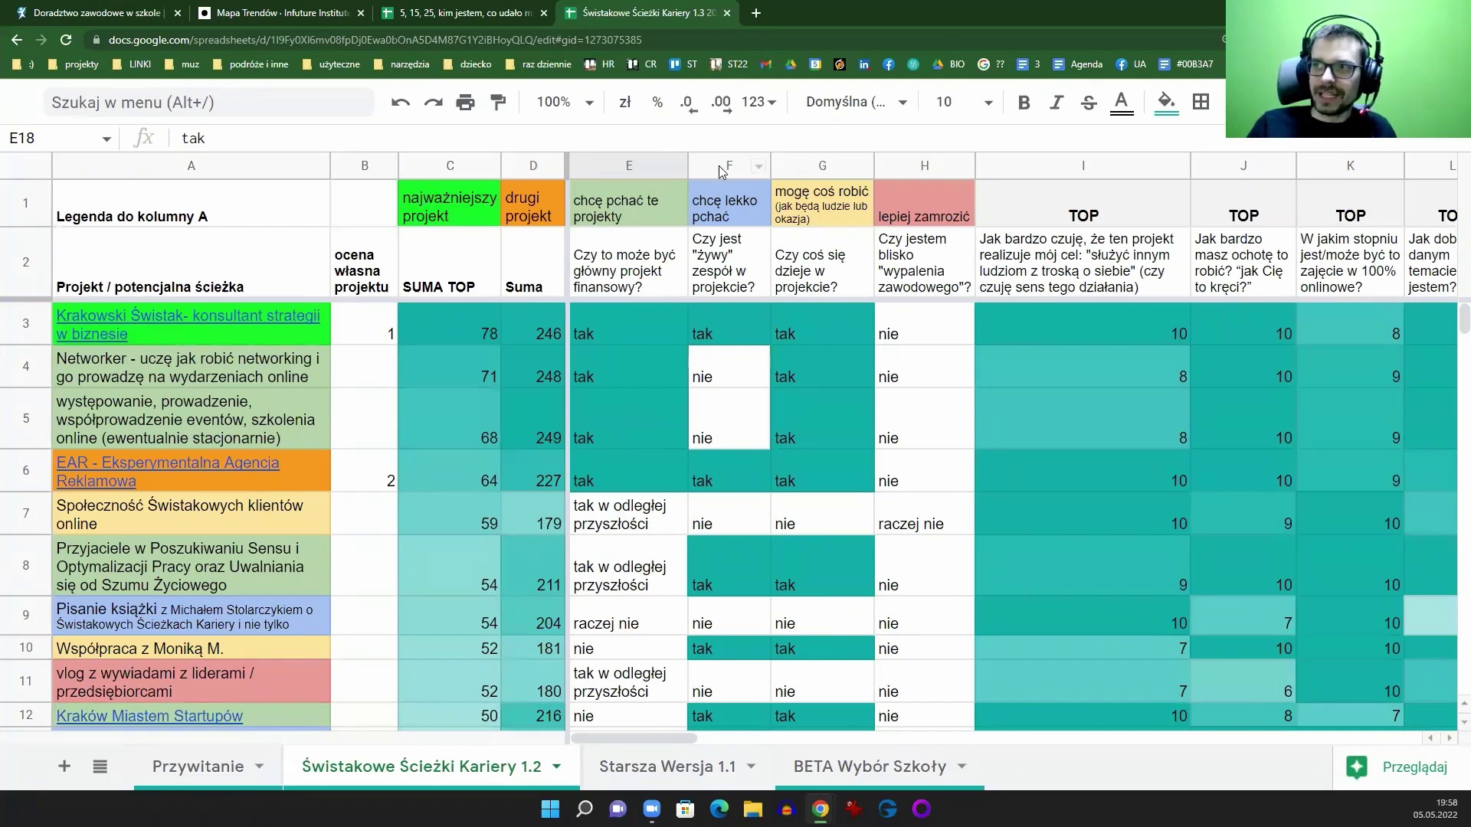
{"action": "left_click_drag", "start_coordinate": [724, 165], "coordinate": [826, 164]}
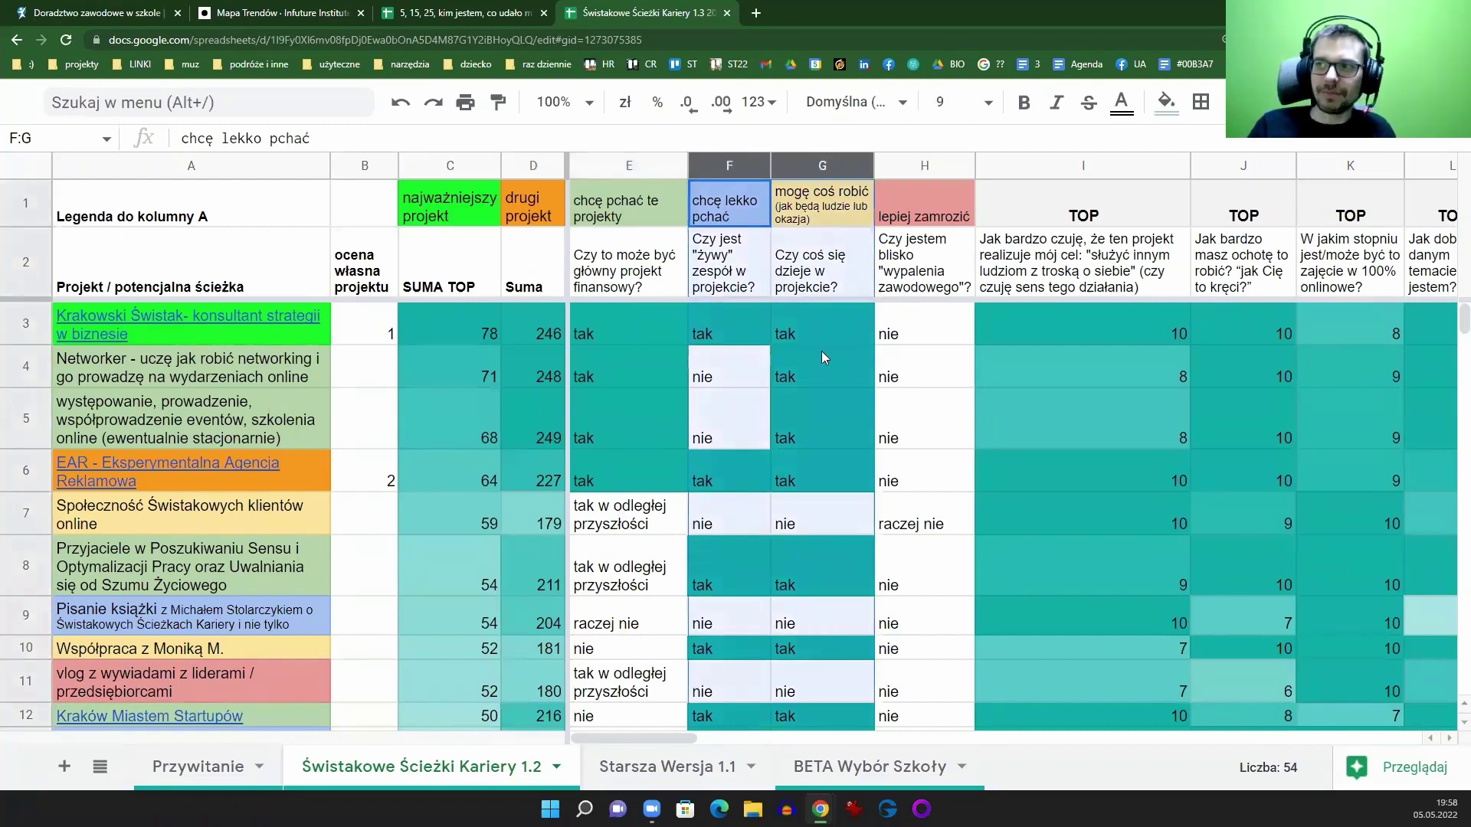
{"action": "left_click", "coordinate": [921, 165]}
{"action": "scroll", "coordinate": [919, 440], "scroll_direction": "down", "scroll_amount": 8}
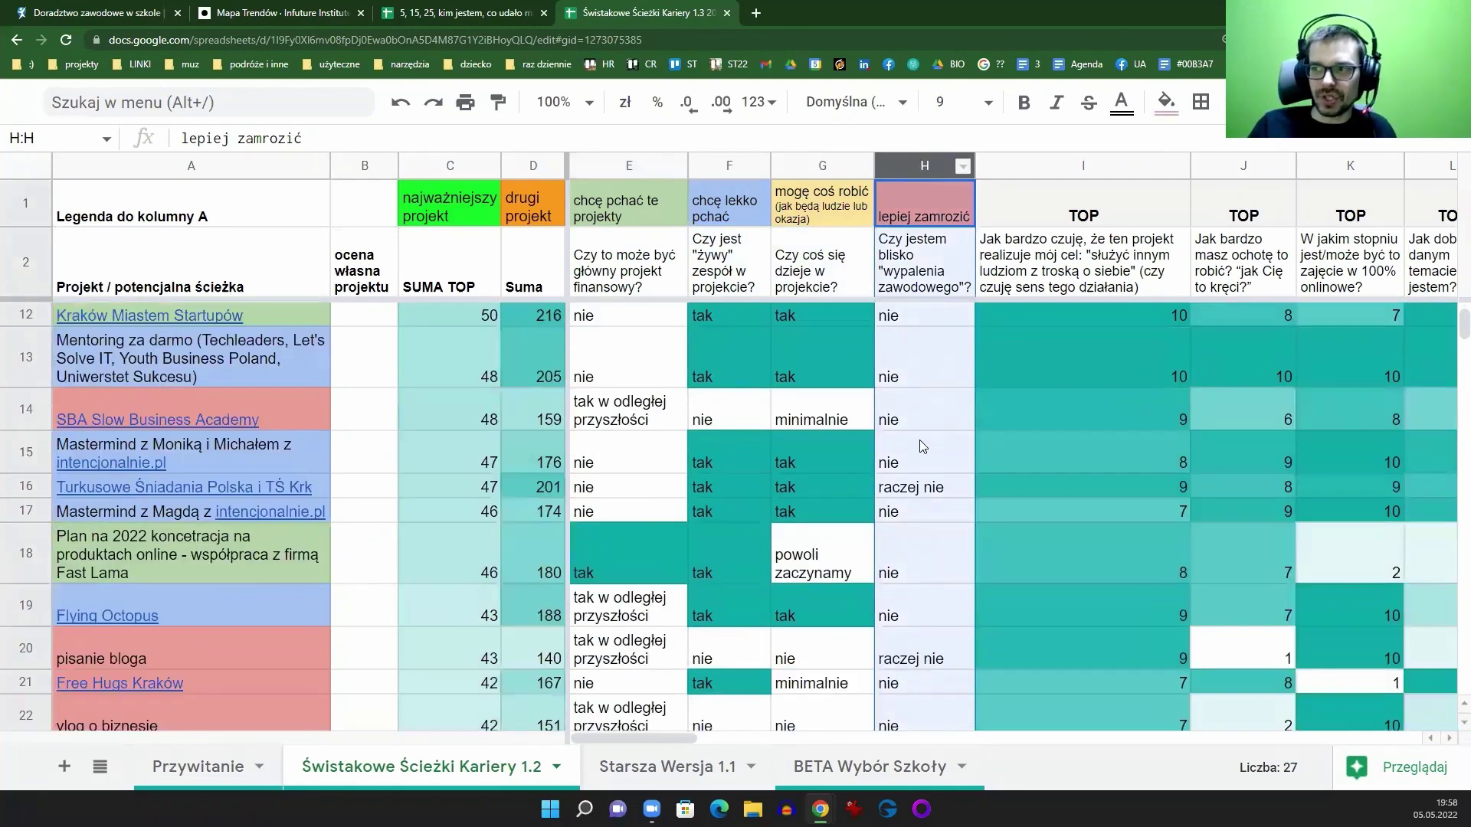
{"action": "left_click", "coordinate": [918, 573]}
{"action": "left_click_drag", "start_coordinate": [918, 602], "coordinate": [917, 607]}
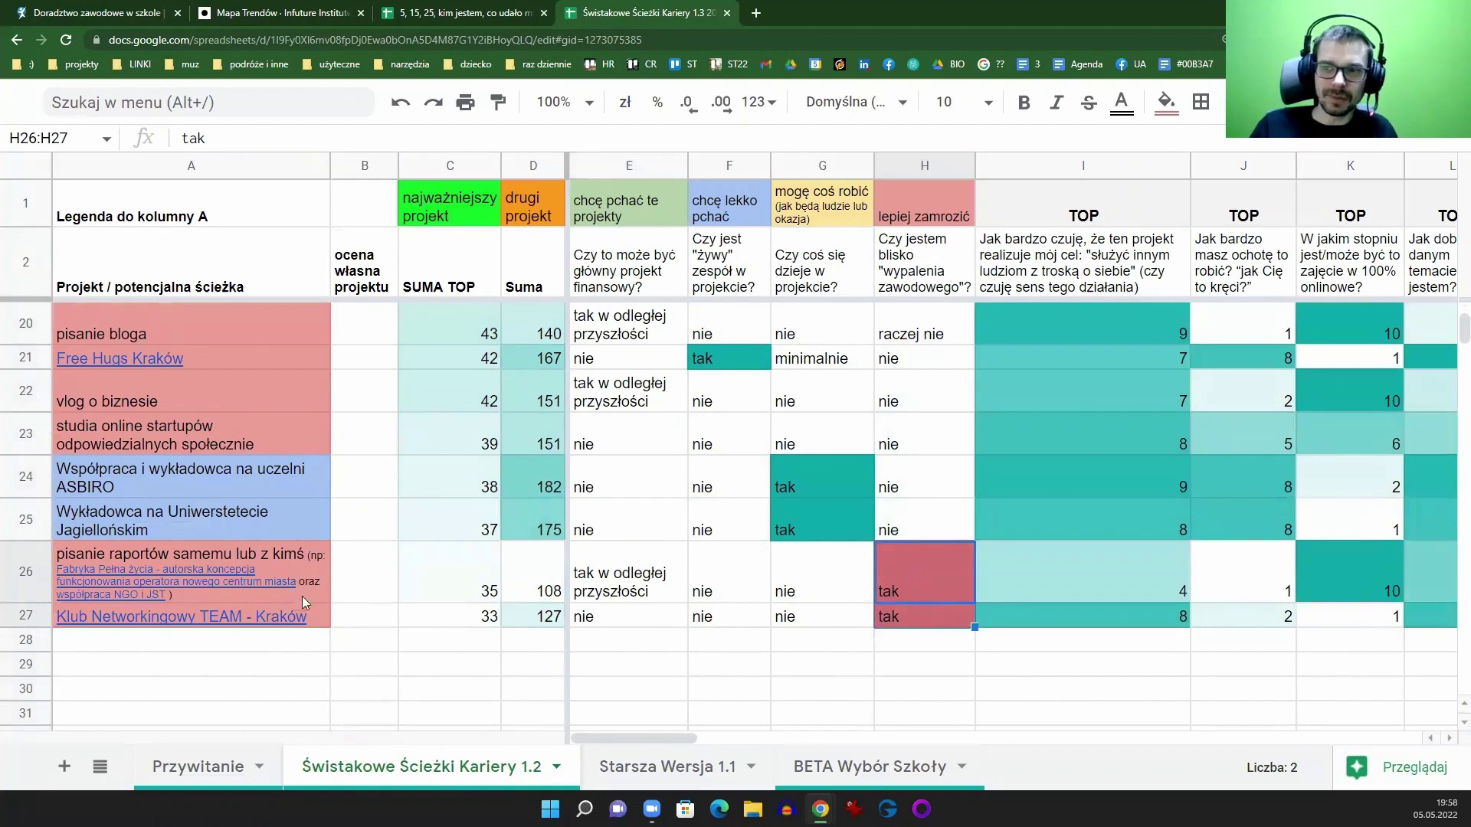
{"action": "left_click_drag", "start_coordinate": [302, 596], "coordinate": [305, 620]}
{"action": "left_click_drag", "start_coordinate": [440, 573], "coordinate": [557, 628]}
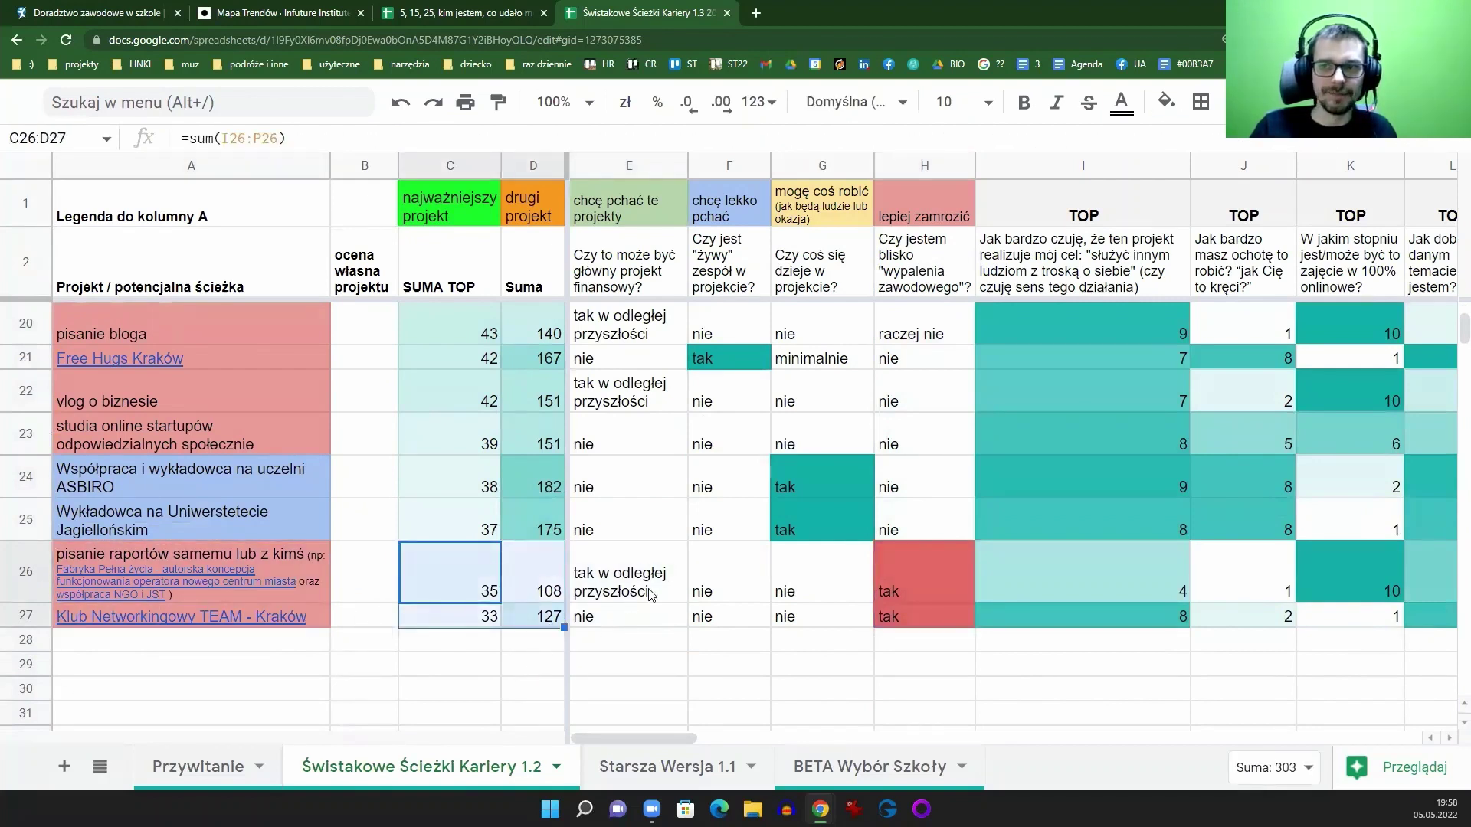
{"action": "scroll", "coordinate": [674, 534], "scroll_direction": "up", "scroll_amount": 6}
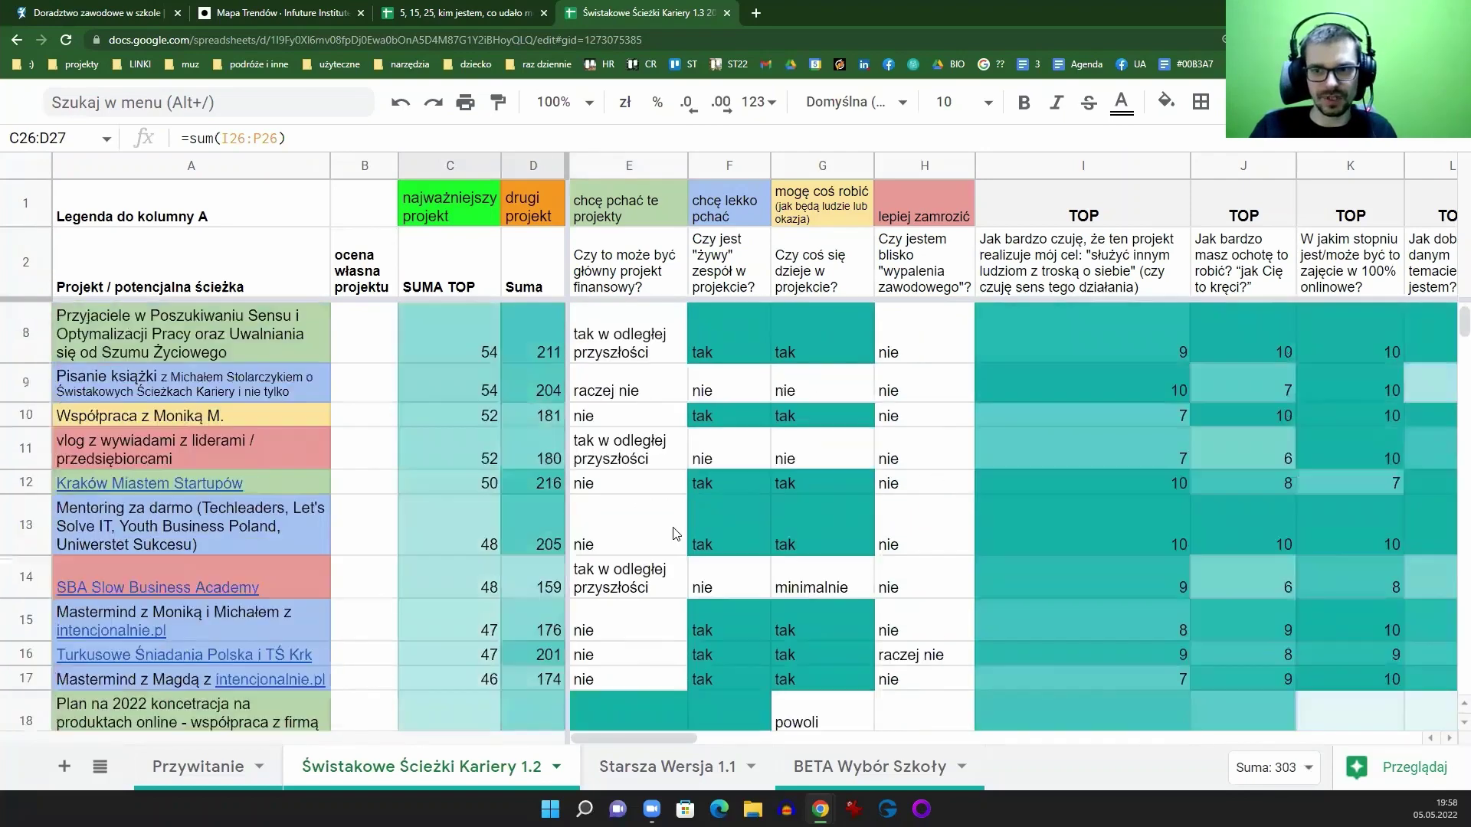
{"action": "scroll", "coordinate": [670, 540], "scroll_direction": "down", "scroll_amount": 4}
{"action": "scroll", "coordinate": [667, 544], "scroll_direction": "up", "scroll_amount": 6}
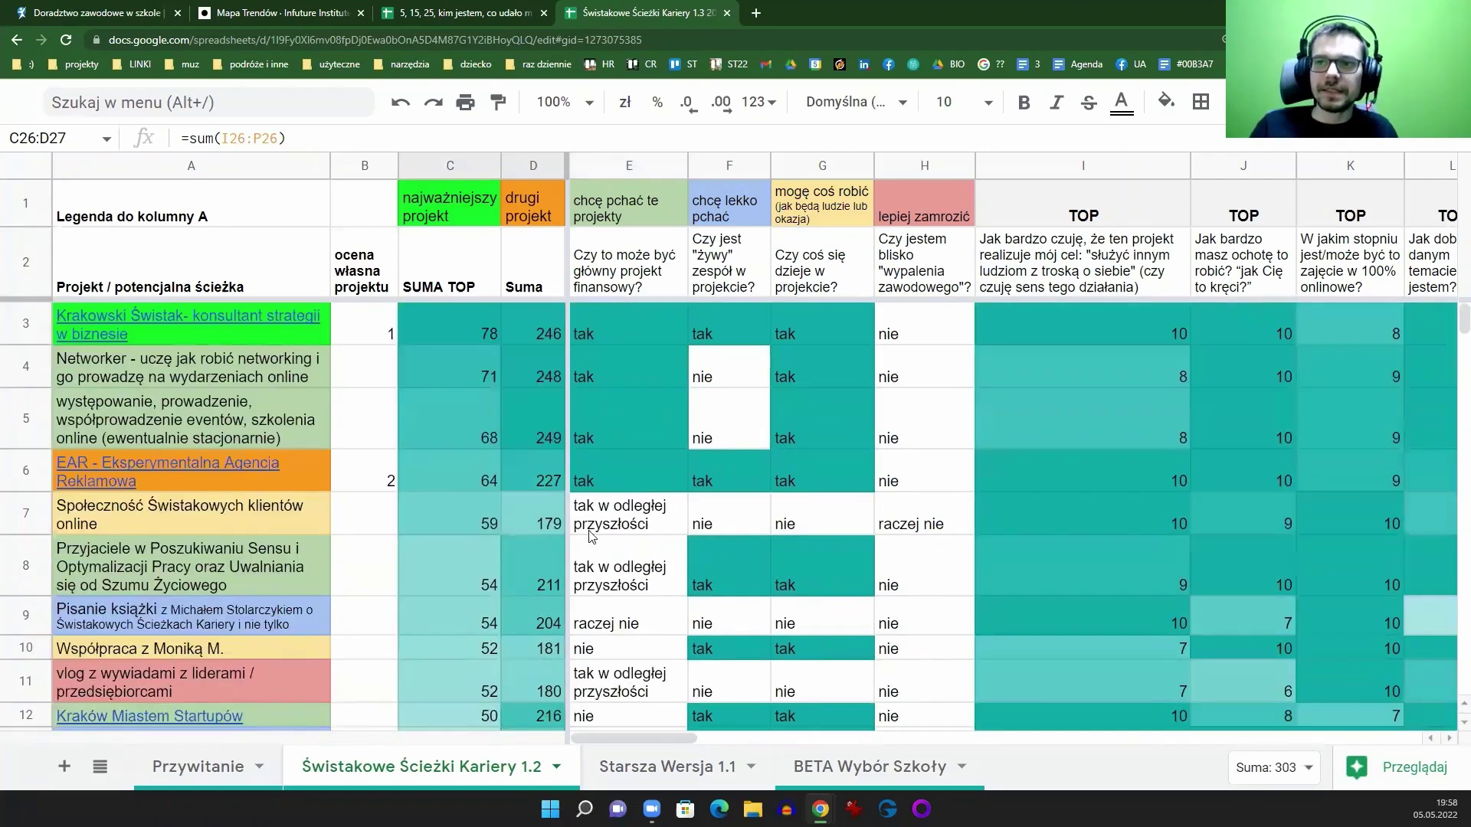
{"action": "left_click", "coordinate": [354, 337]}
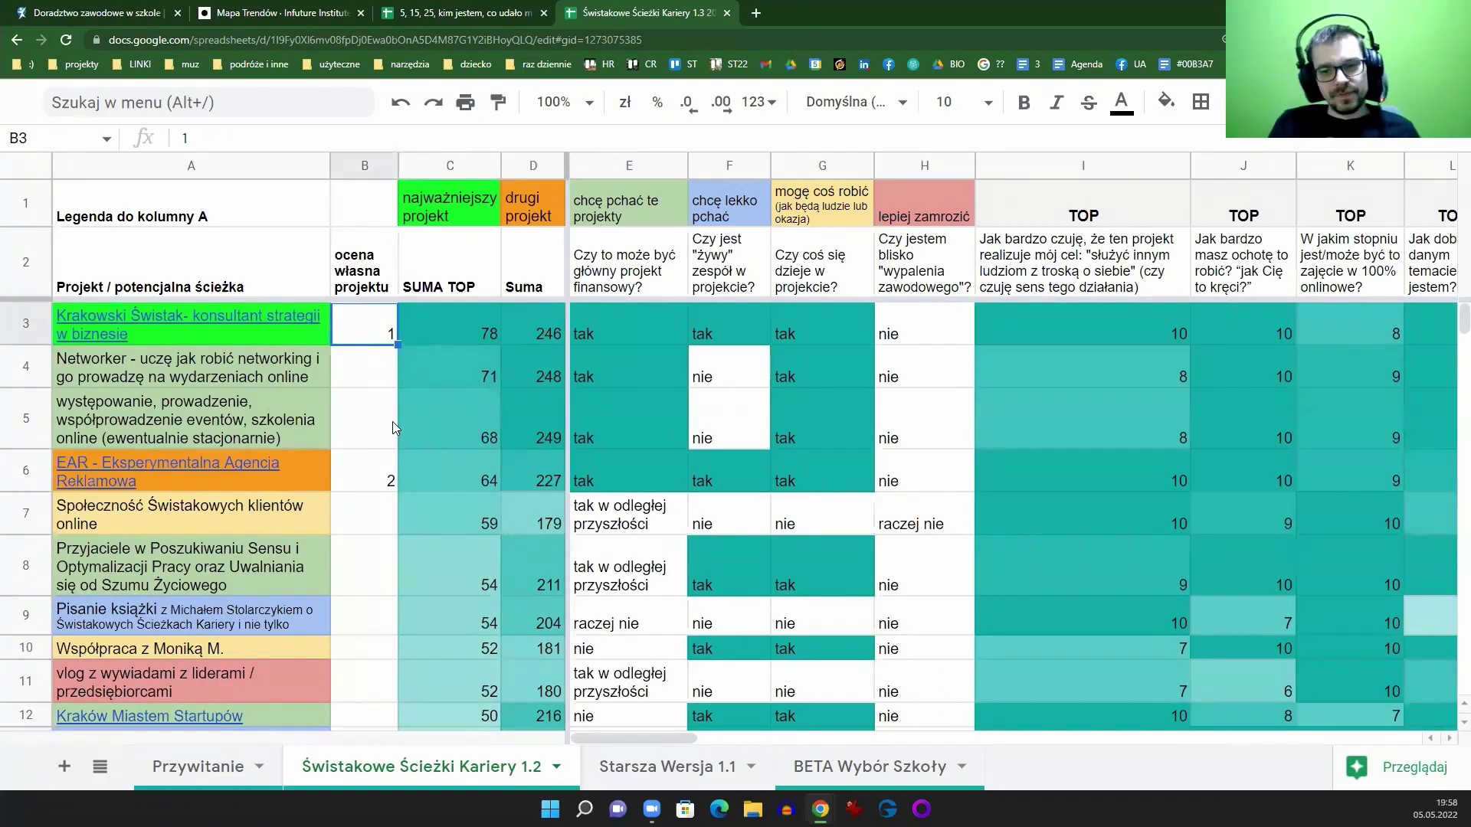
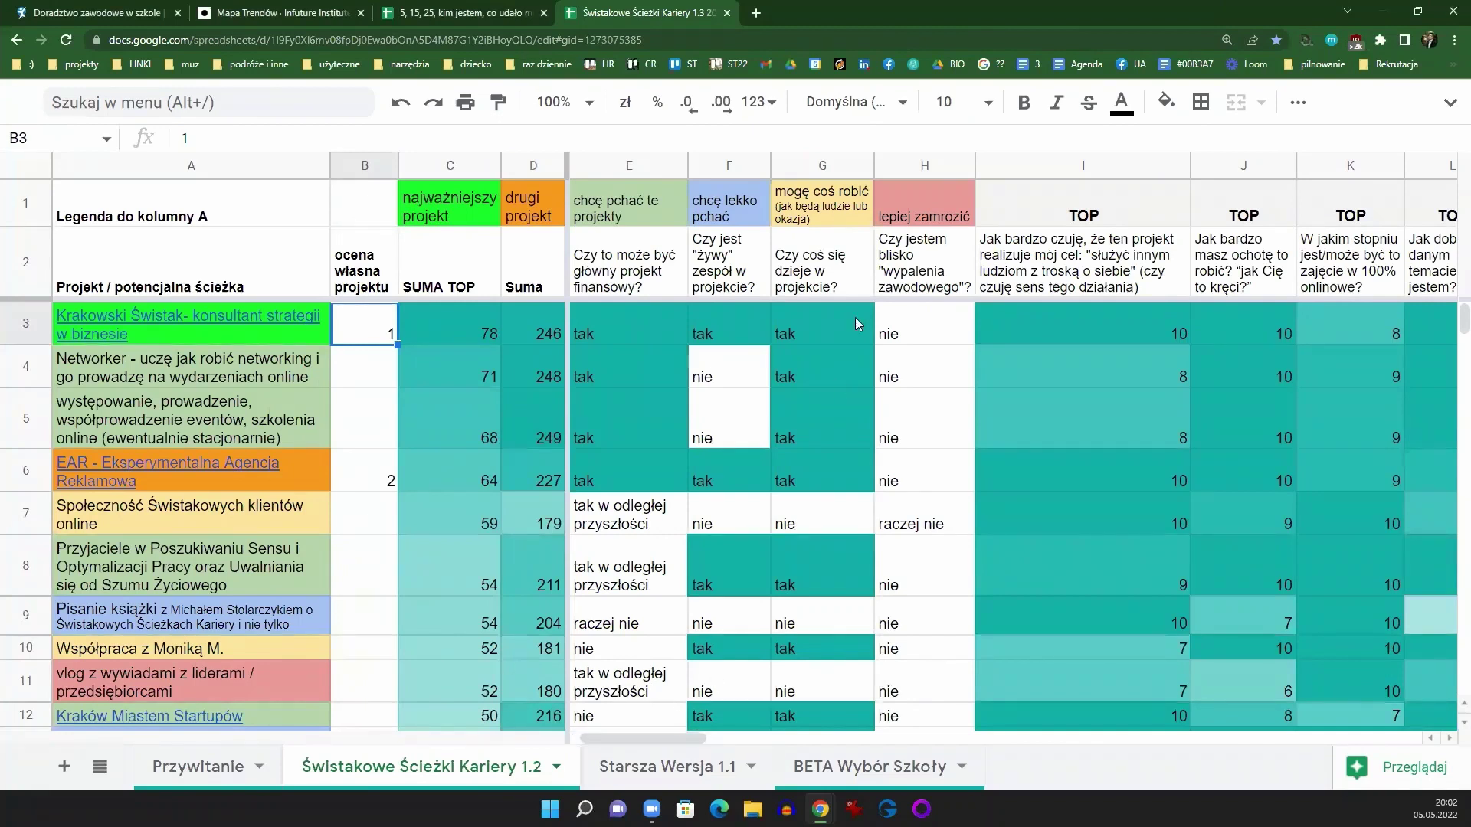
Step: Select column H 'lepiej zamrozić', scroll through every project's burnout answer, then pick H2
{"action": "left_click", "coordinate": [924, 163]}
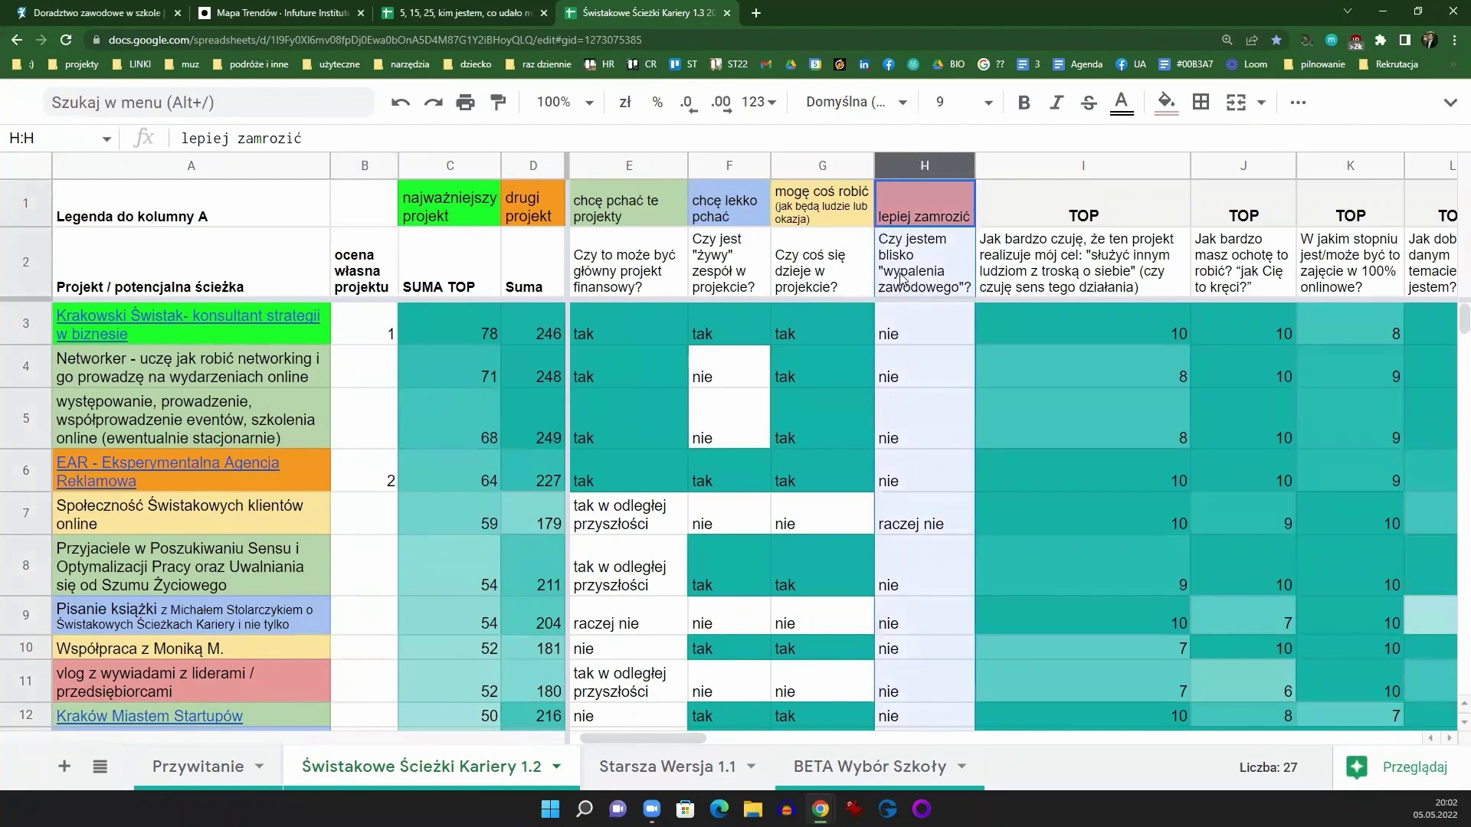
{"action": "scroll", "coordinate": [903, 359], "scroll_direction": "down", "scroll_amount": 5}
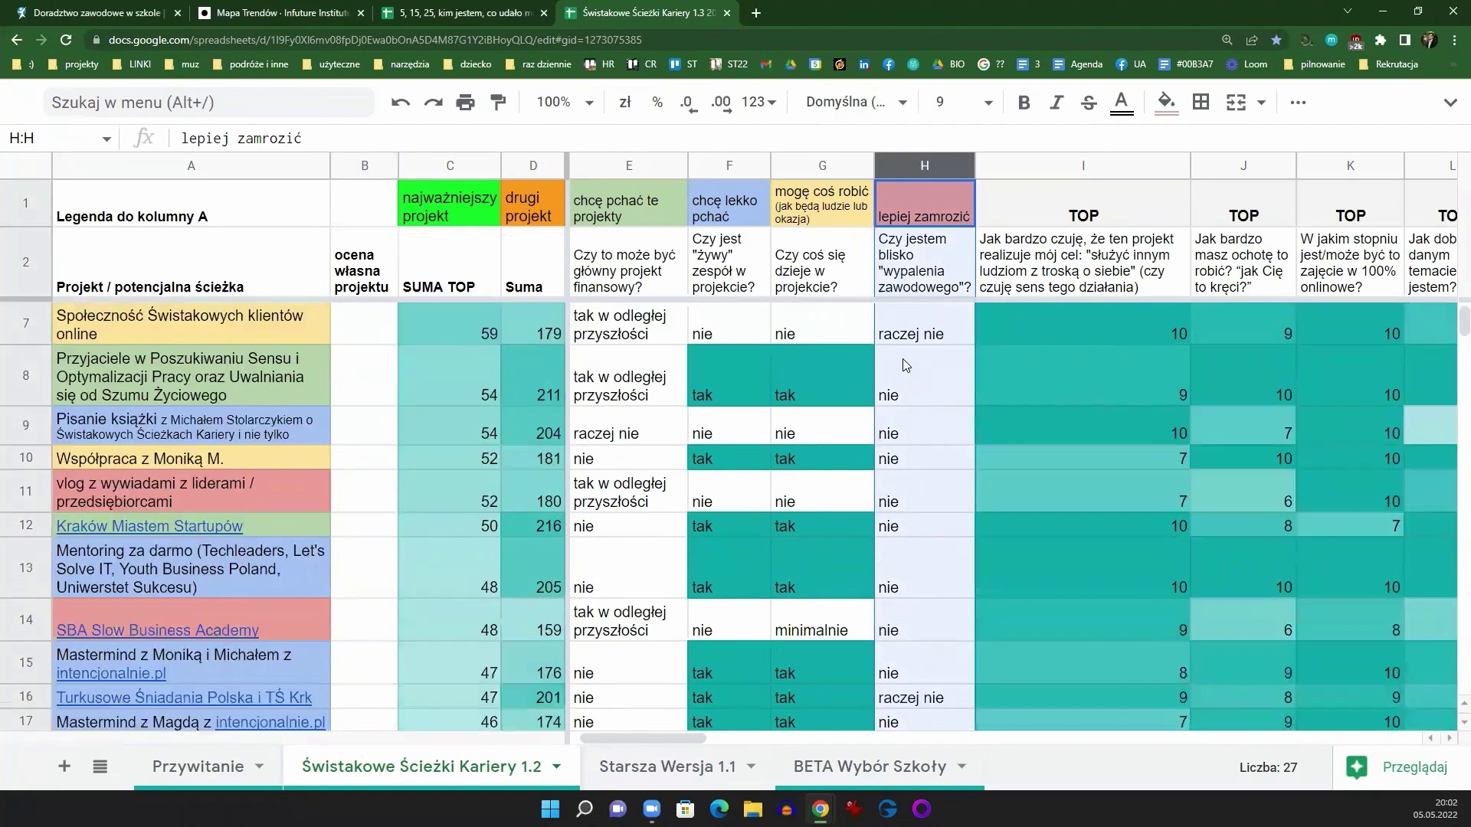
{"action": "scroll", "coordinate": [908, 371], "scroll_direction": "down", "scroll_amount": 3}
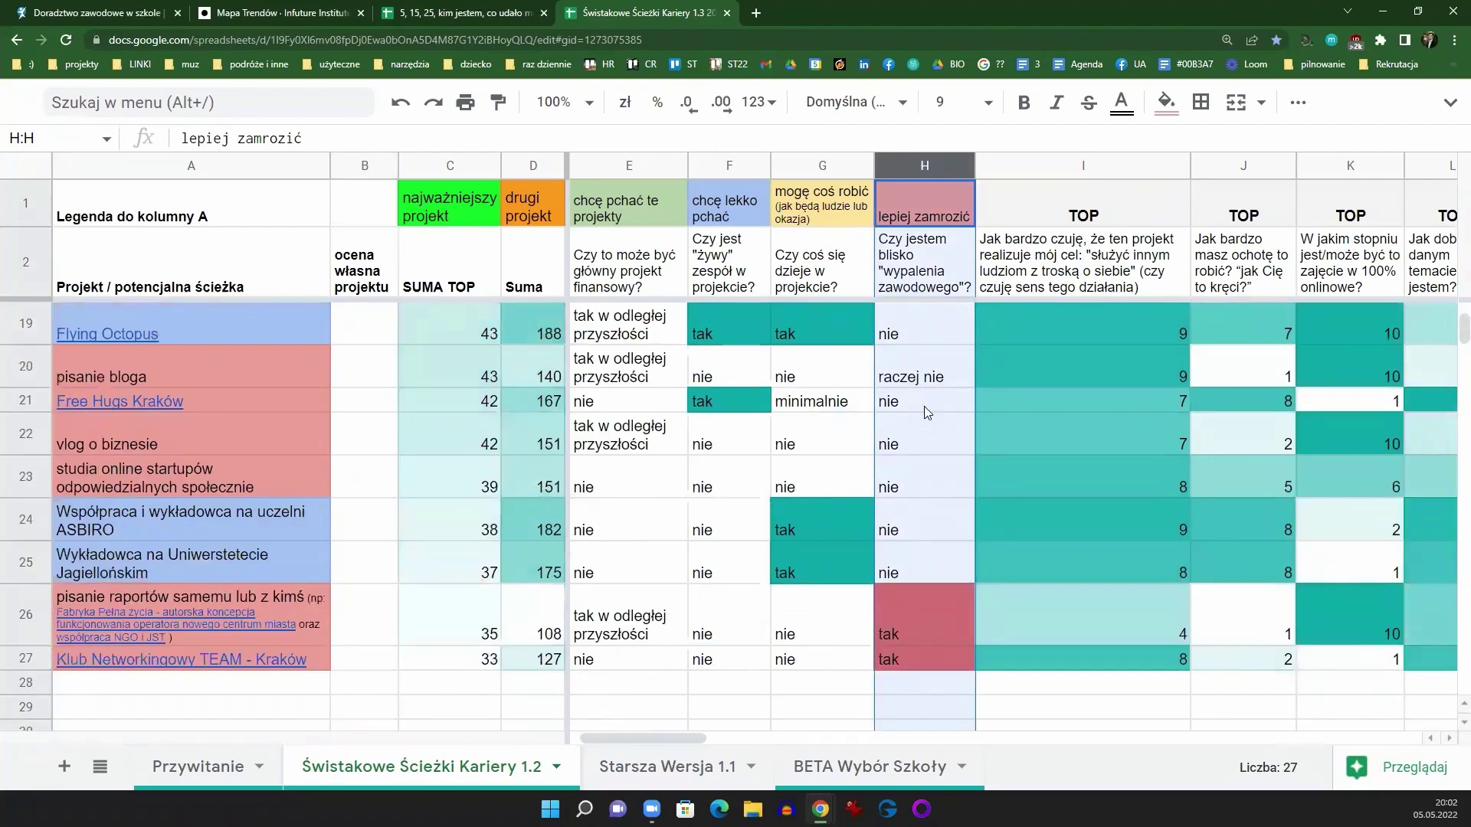
{"action": "scroll", "coordinate": [933, 483], "scroll_direction": "up", "scroll_amount": 5}
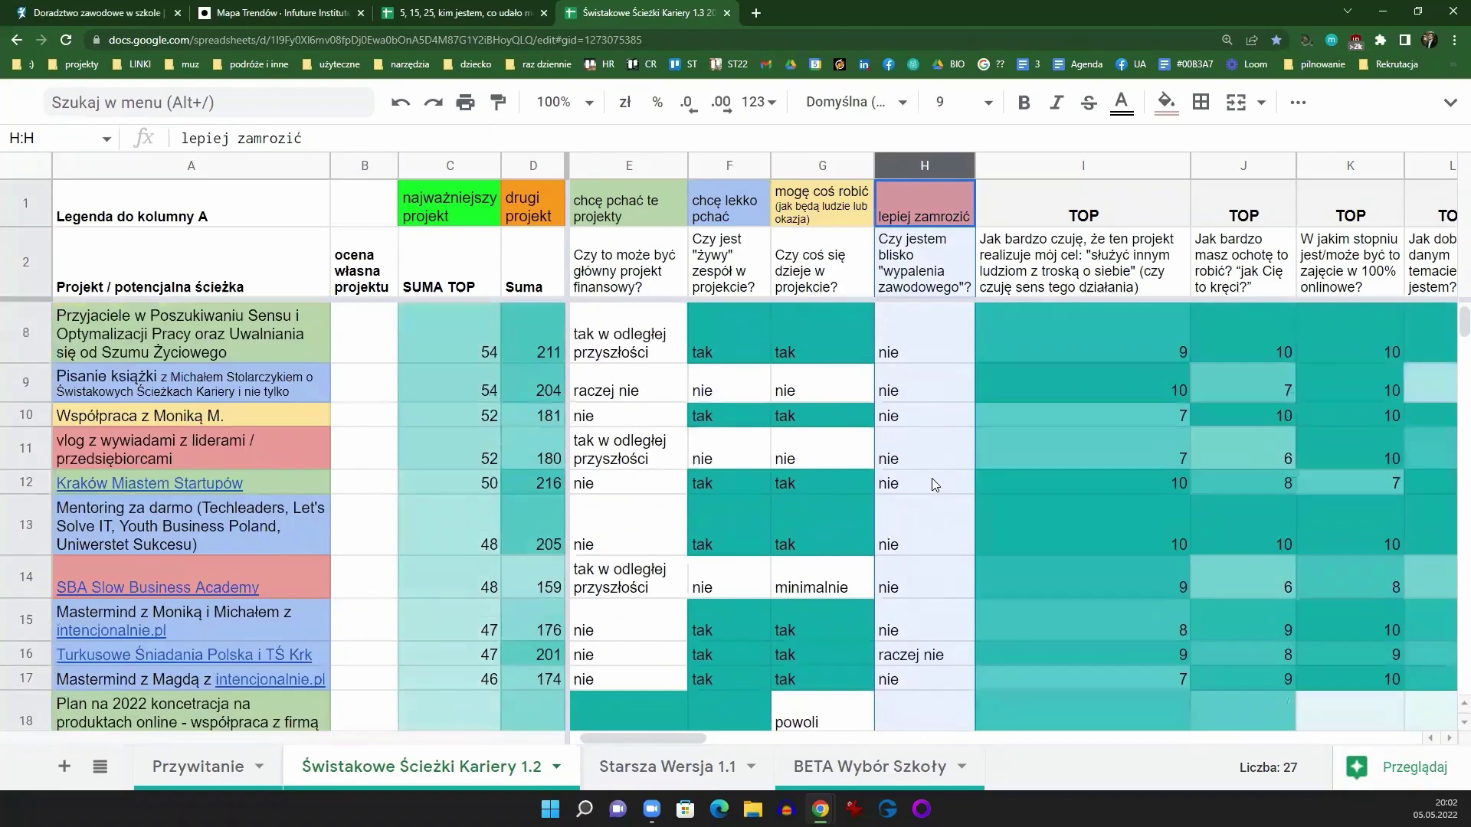
{"action": "scroll", "coordinate": [934, 483], "scroll_direction": "down", "scroll_amount": 7}
{"action": "scroll", "coordinate": [933, 481], "scroll_direction": "up", "scroll_amount": 8}
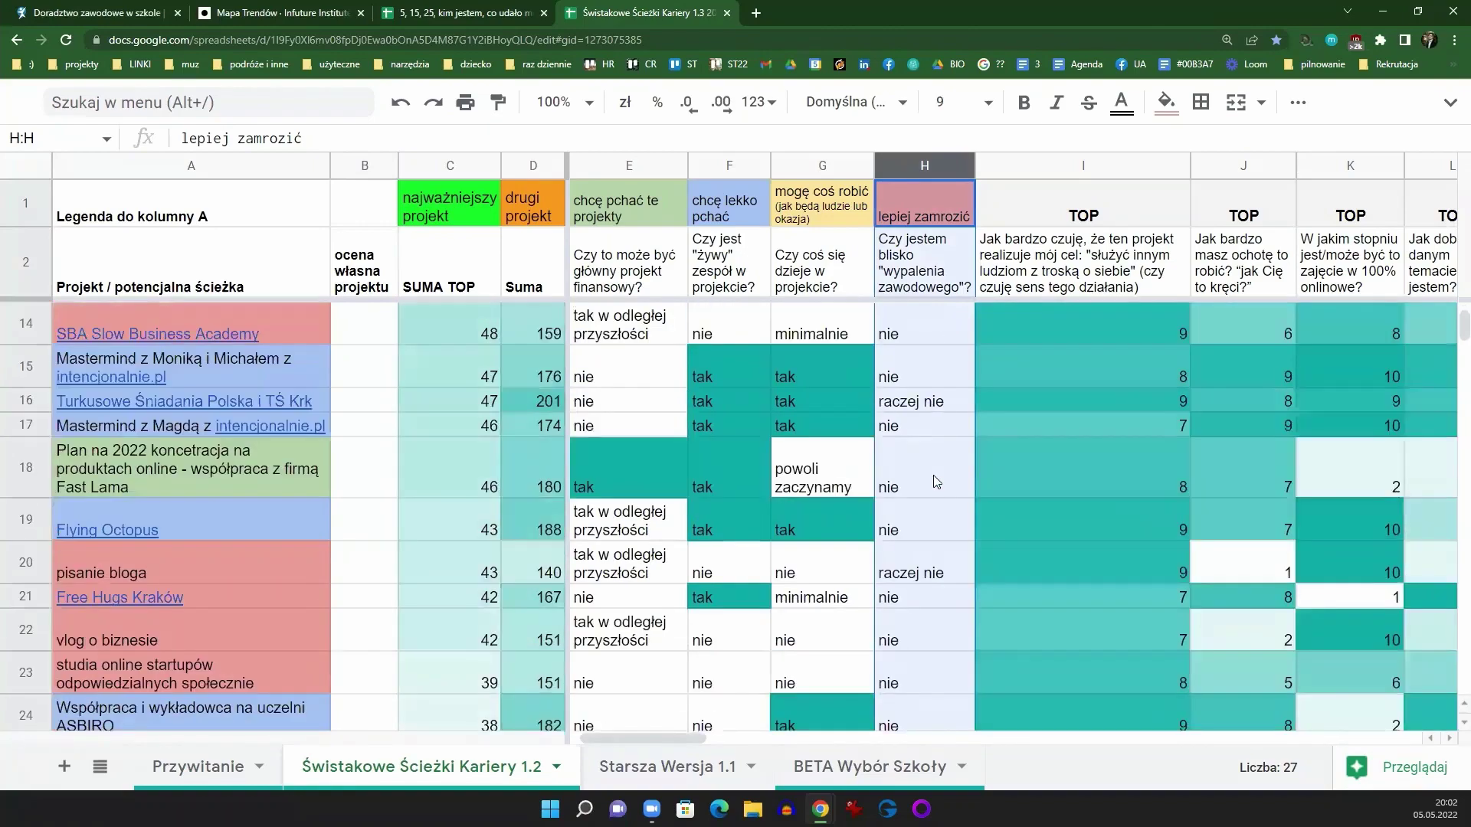
{"action": "scroll", "coordinate": [935, 481], "scroll_direction": "down", "scroll_amount": 8}
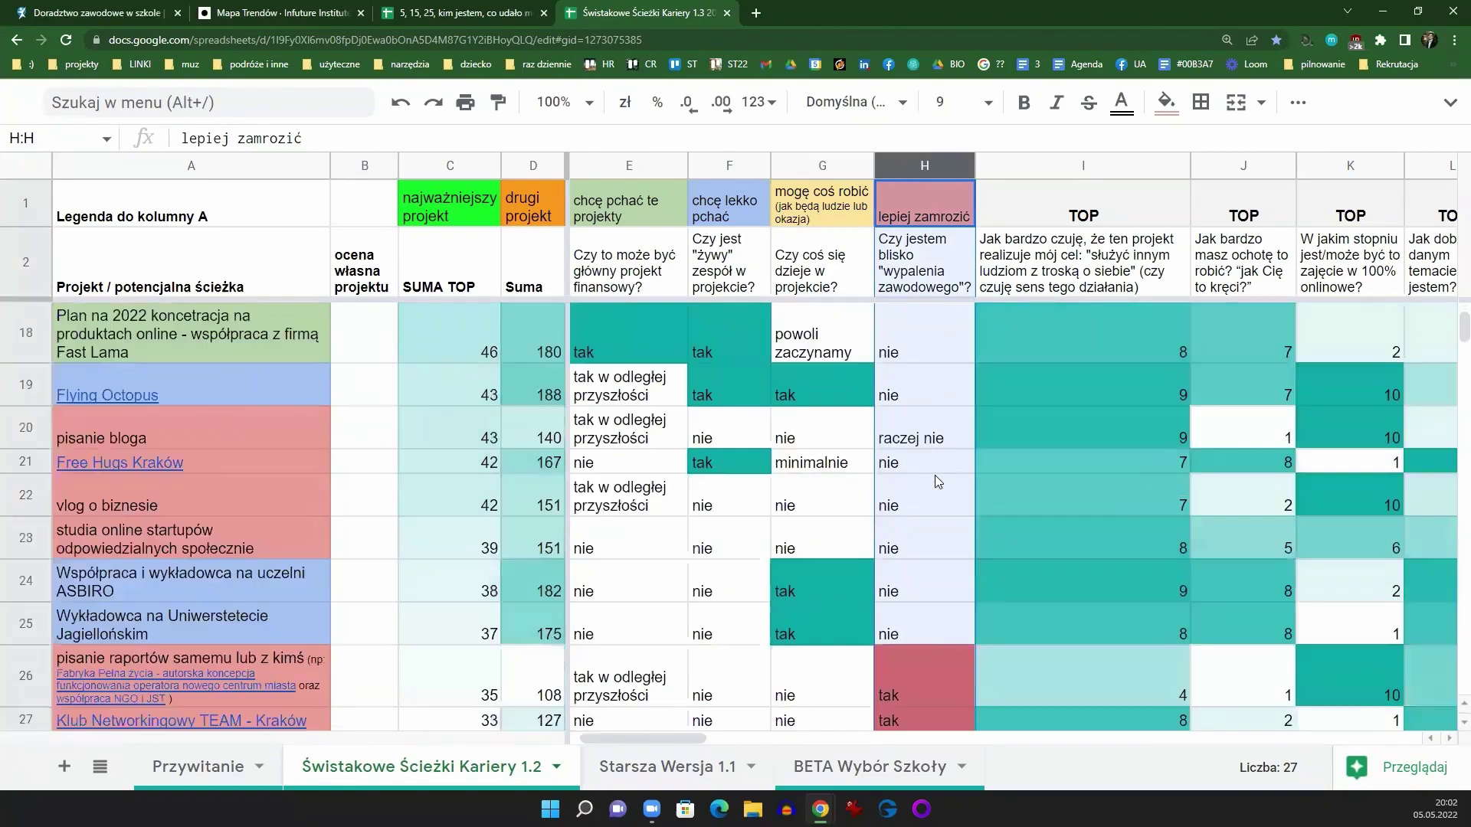
{"action": "scroll", "coordinate": [941, 470], "scroll_direction": "up", "scroll_amount": 4}
{"action": "scroll", "coordinate": [941, 469], "scroll_direction": "up", "scroll_amount": 4}
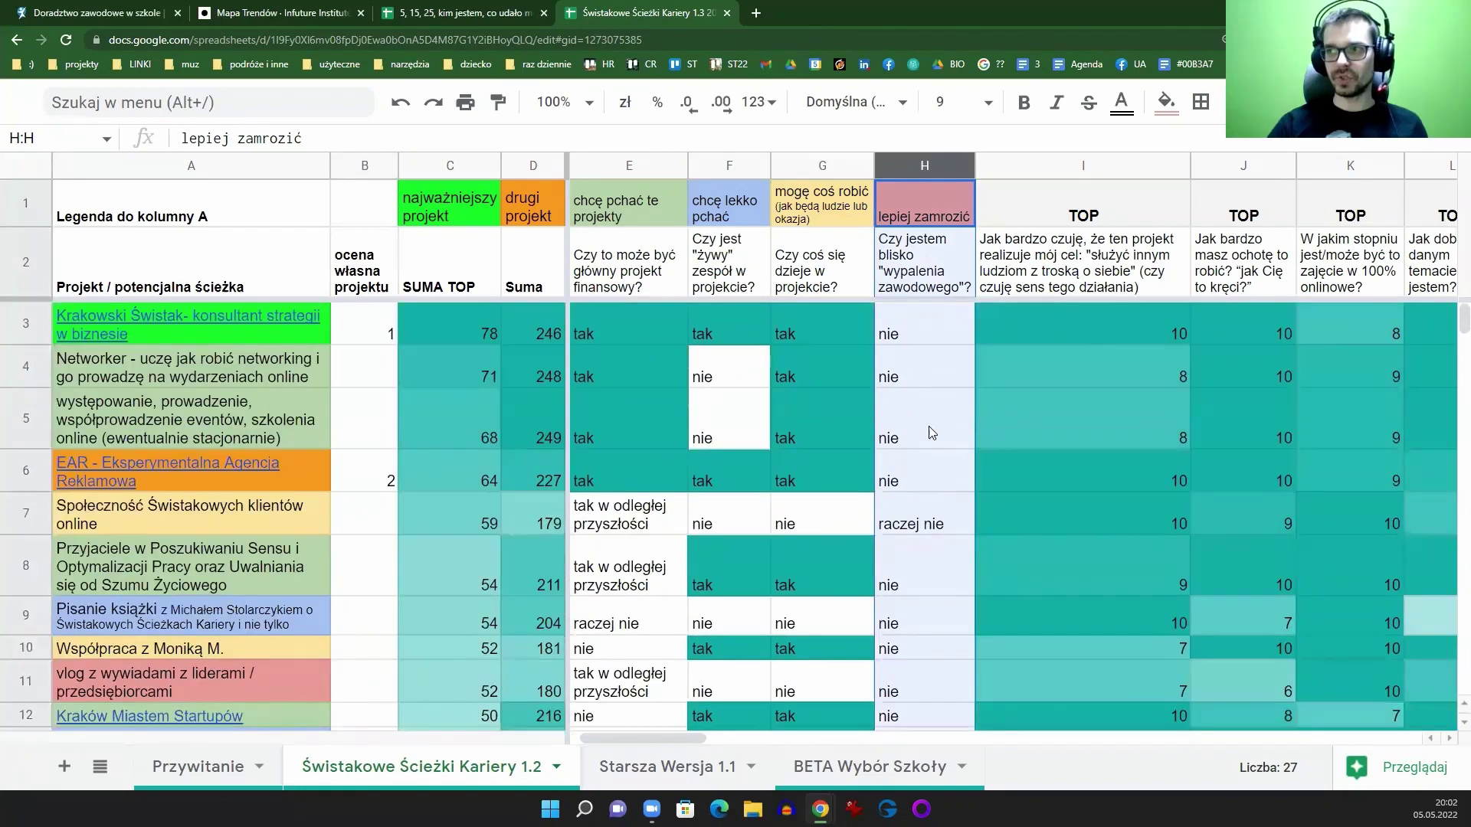
{"action": "left_click", "coordinate": [928, 267]}
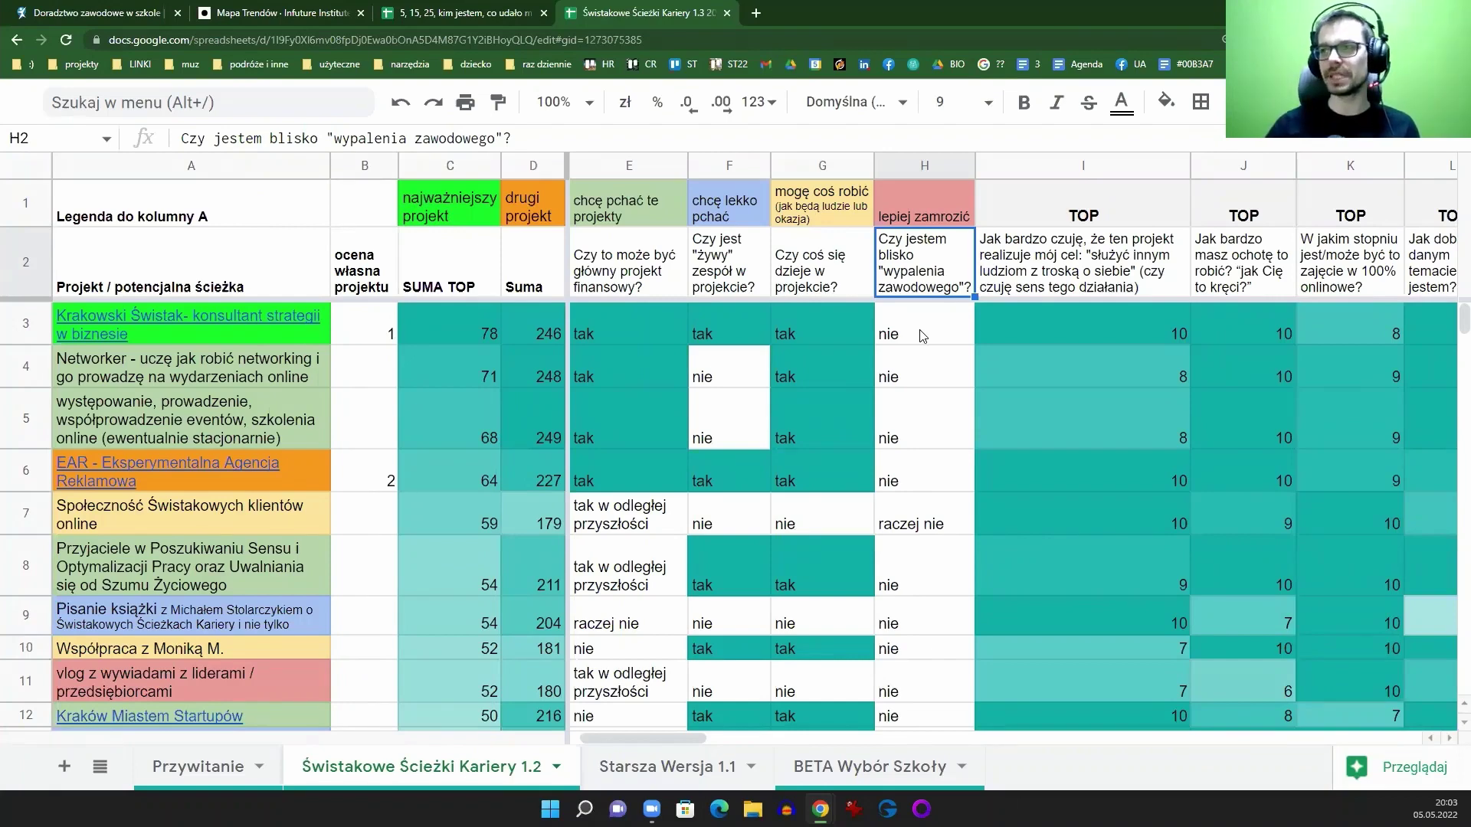
Step: In a new tab, search Google for the person's name with the LinkedIn suggestion
{"action": "left_click", "coordinate": [755, 13]}
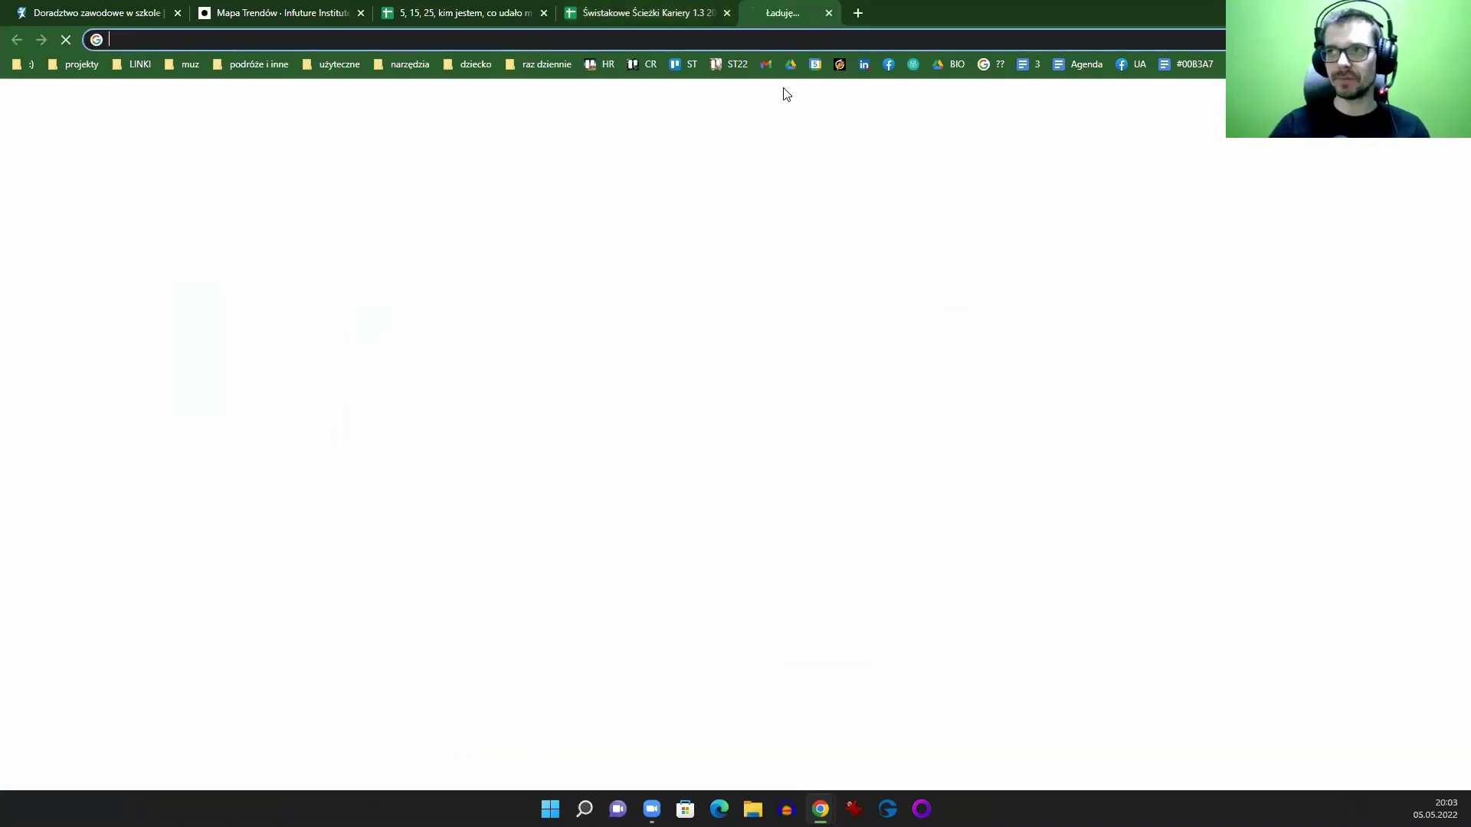
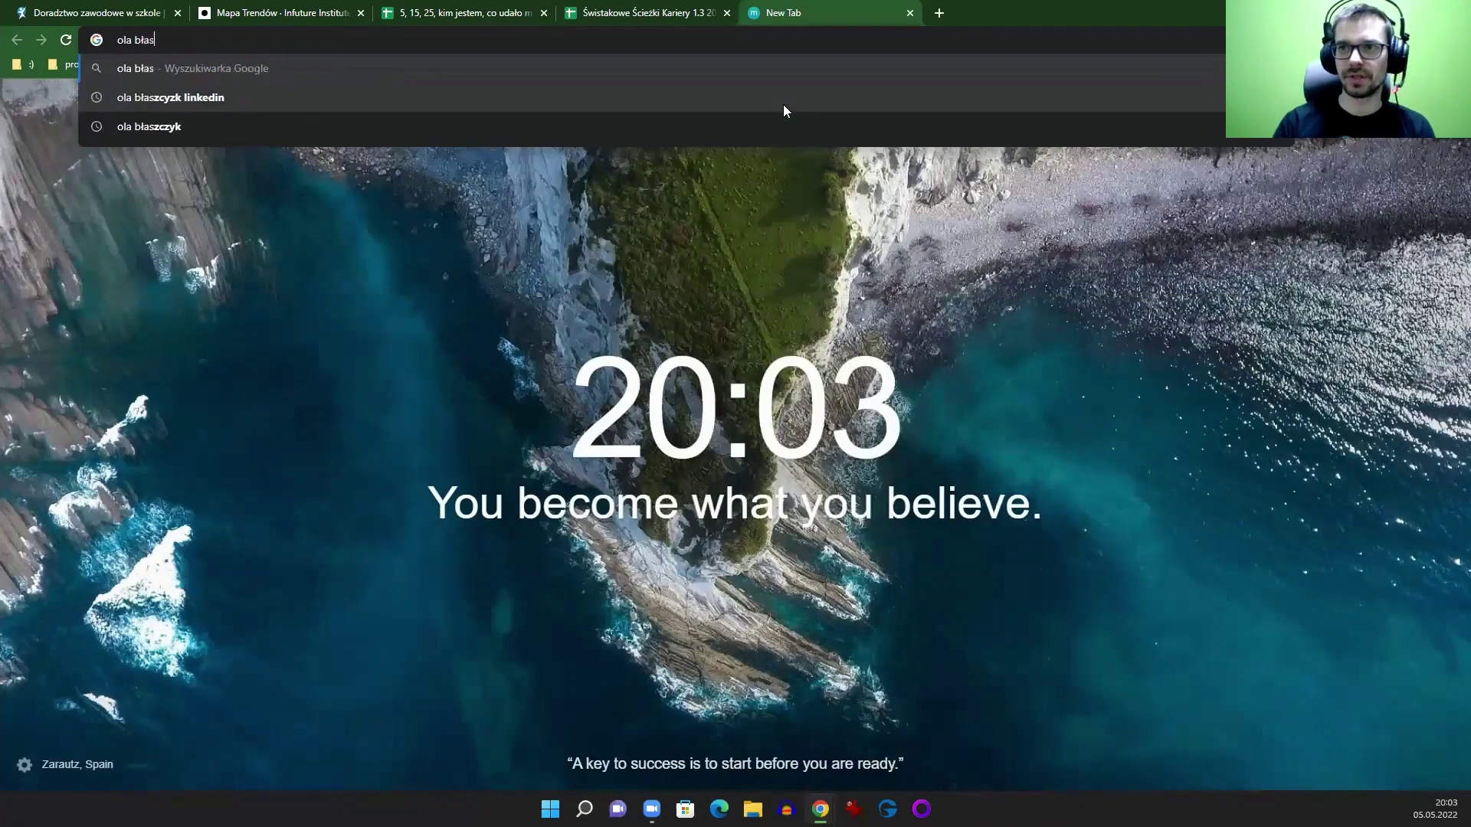
{"action": "key", "text": "Down"}
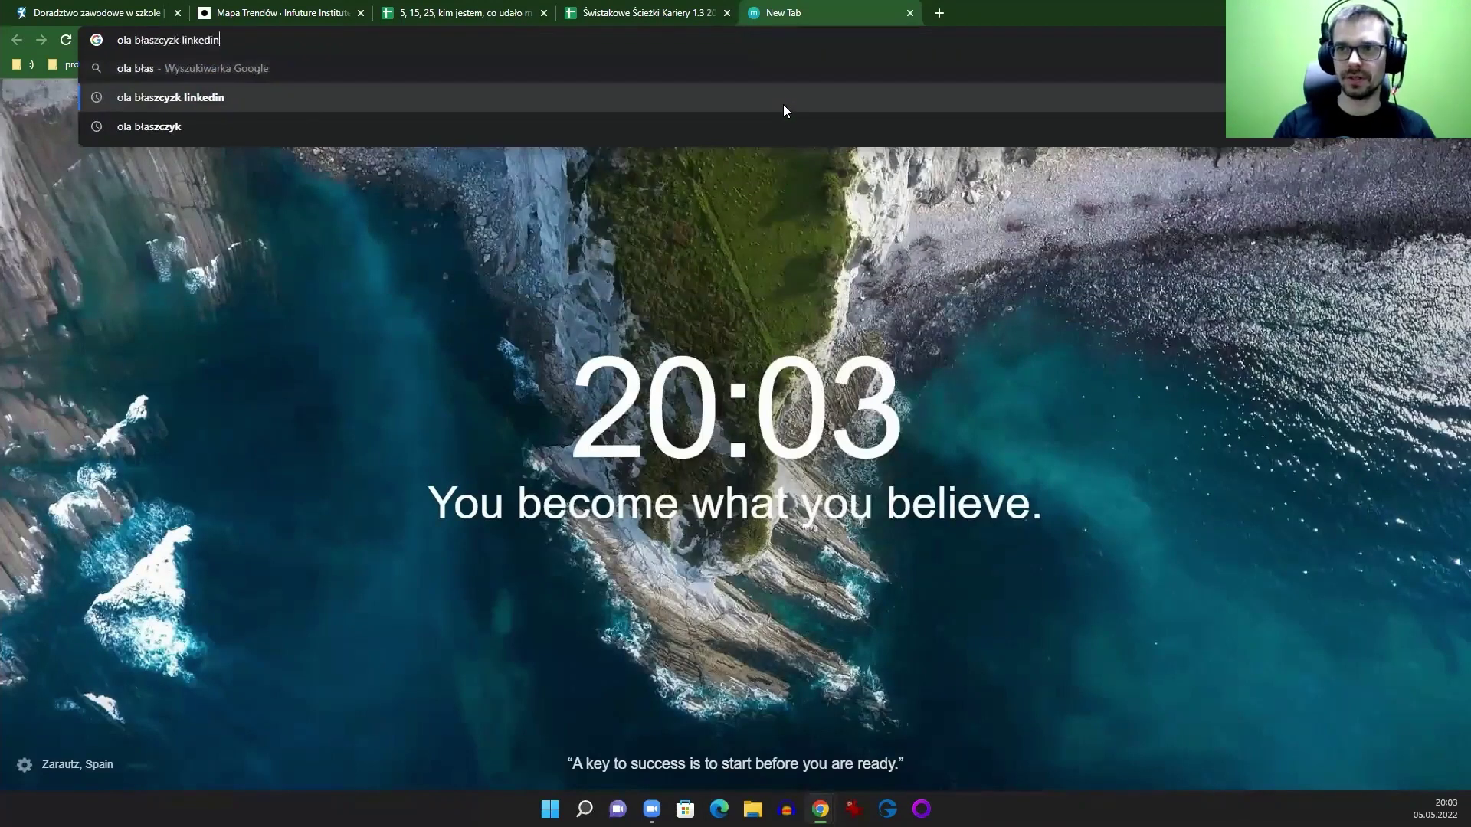
{"action": "key", "text": "Down"}
{"action": "key", "text": "Up"}
{"action": "key", "text": "Return"}
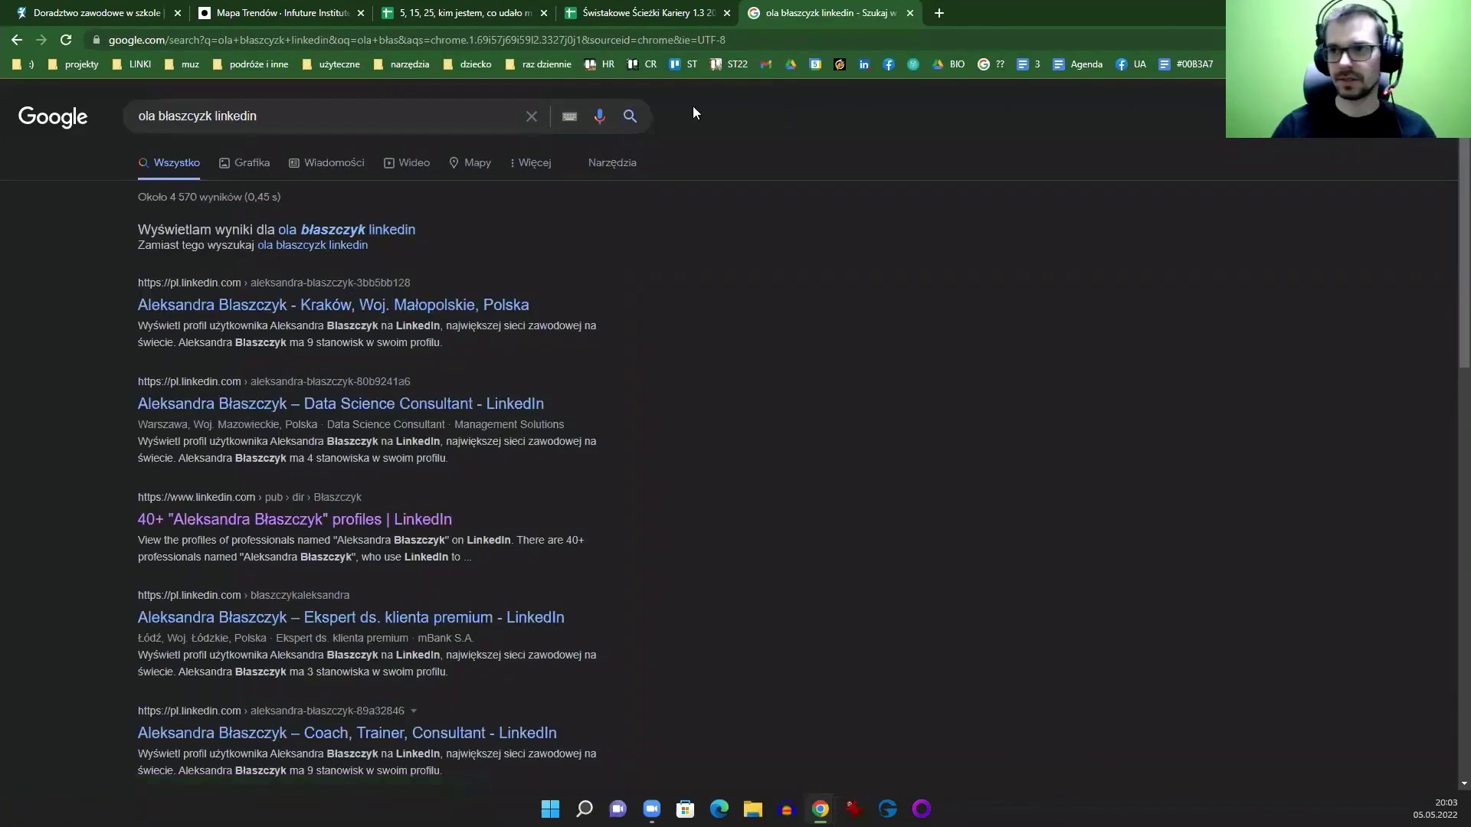
Step: Open the first LinkedIn result and copy the person's name from the profile
{"action": "left_click", "coordinate": [401, 307]}
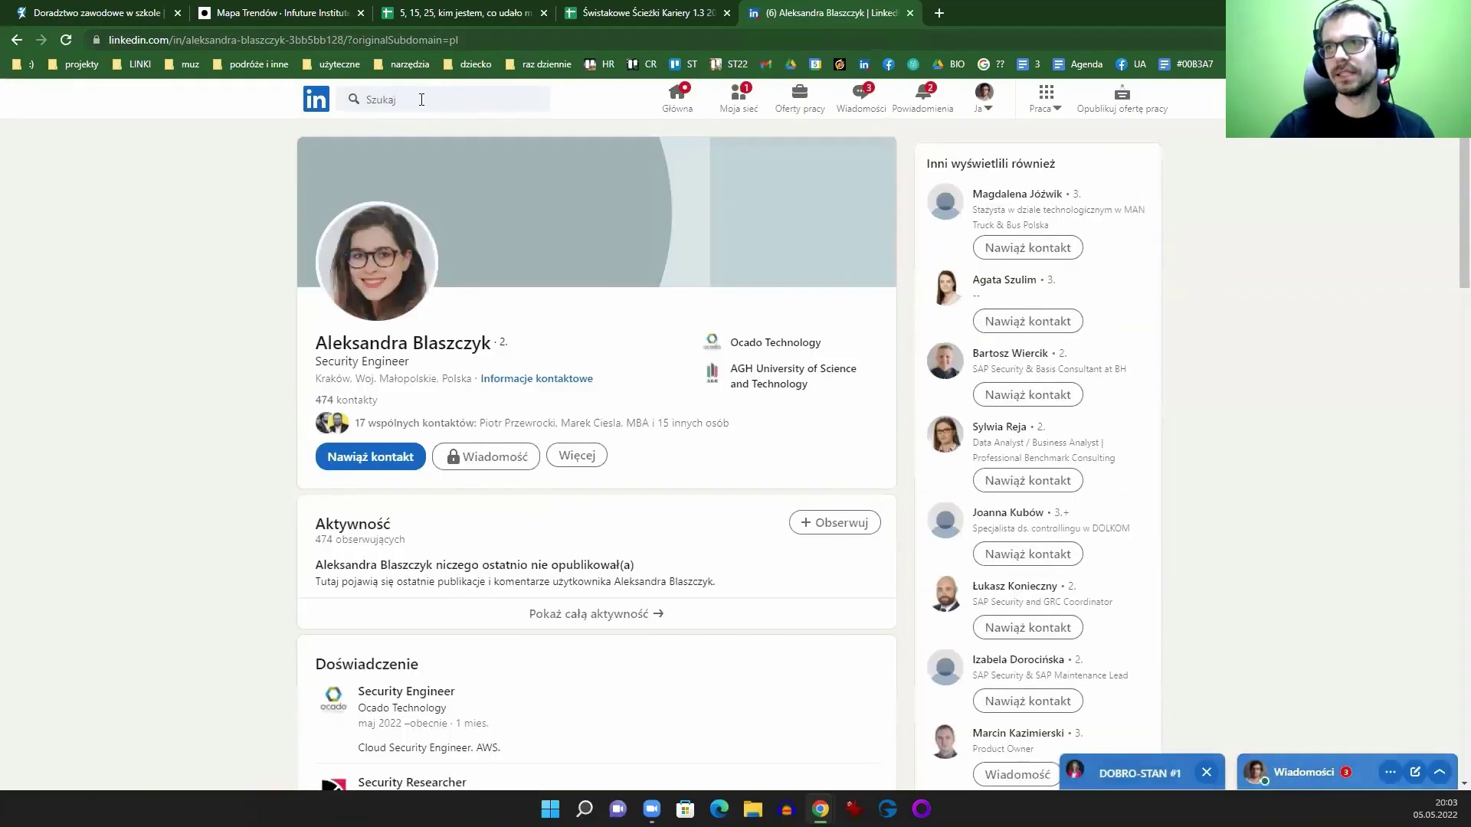
{"action": "left_click", "coordinate": [379, 99]}
{"action": "left_click", "coordinate": [315, 260]}
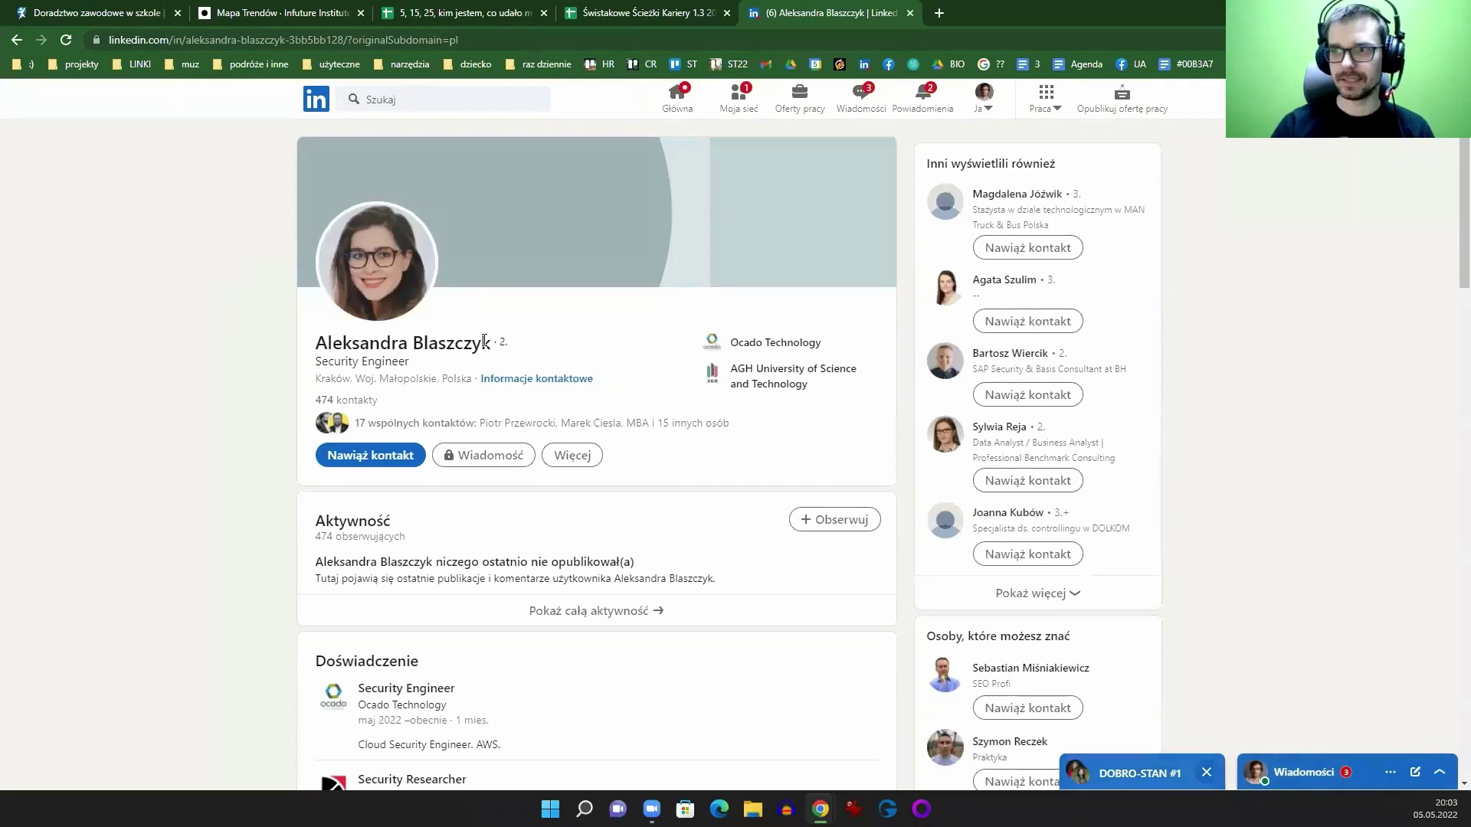
{"action": "left_click_drag", "start_coordinate": [491, 343], "coordinate": [314, 345]}
{"action": "key", "text": "ctrl+c"}
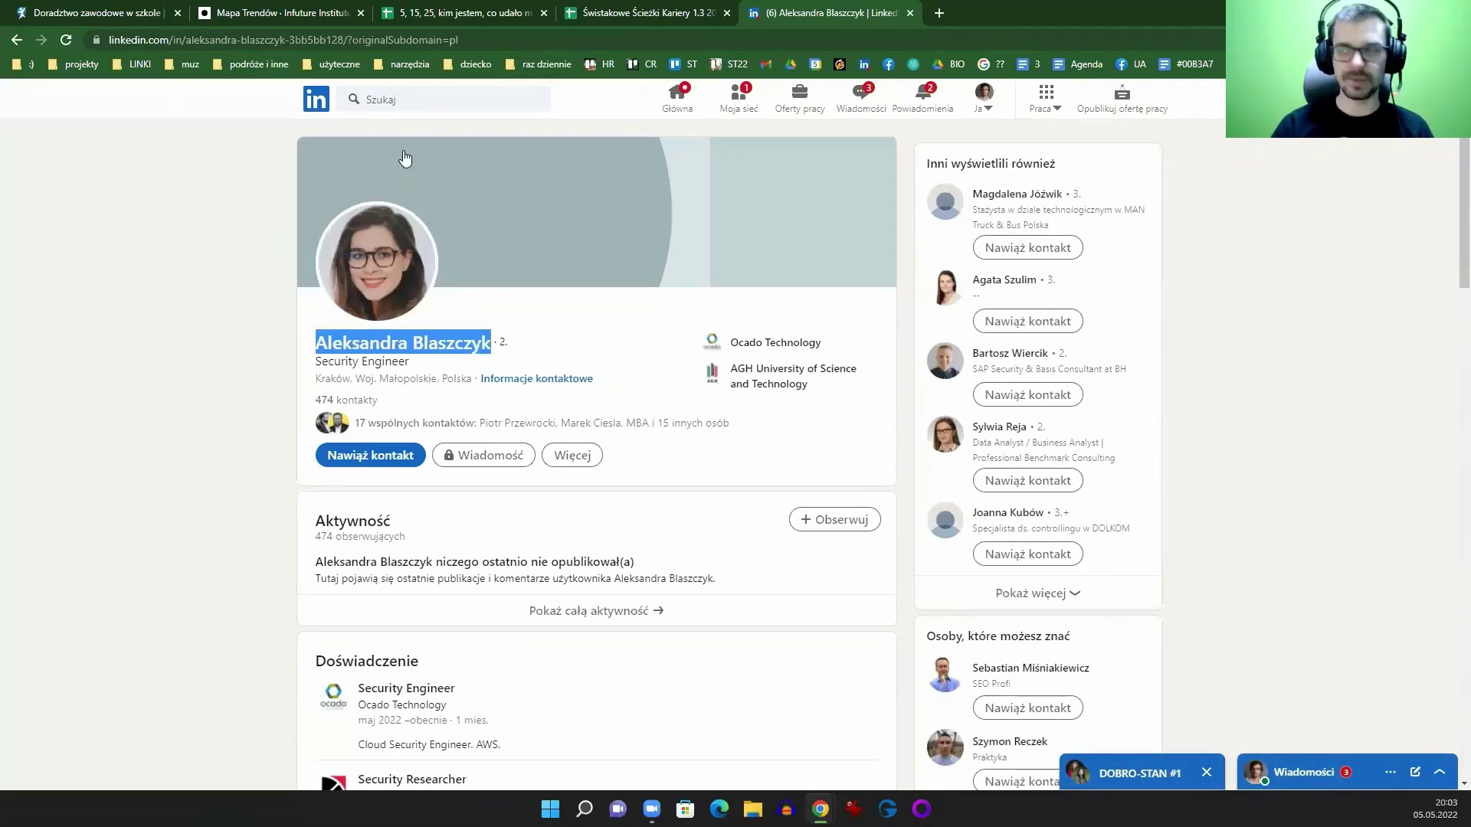
Step: Search LinkedIn for the copied name, open the coach's profile, then close back to the sheet
{"action": "left_click", "coordinate": [407, 99]}
{"action": "key", "text": "ctrl+v"}
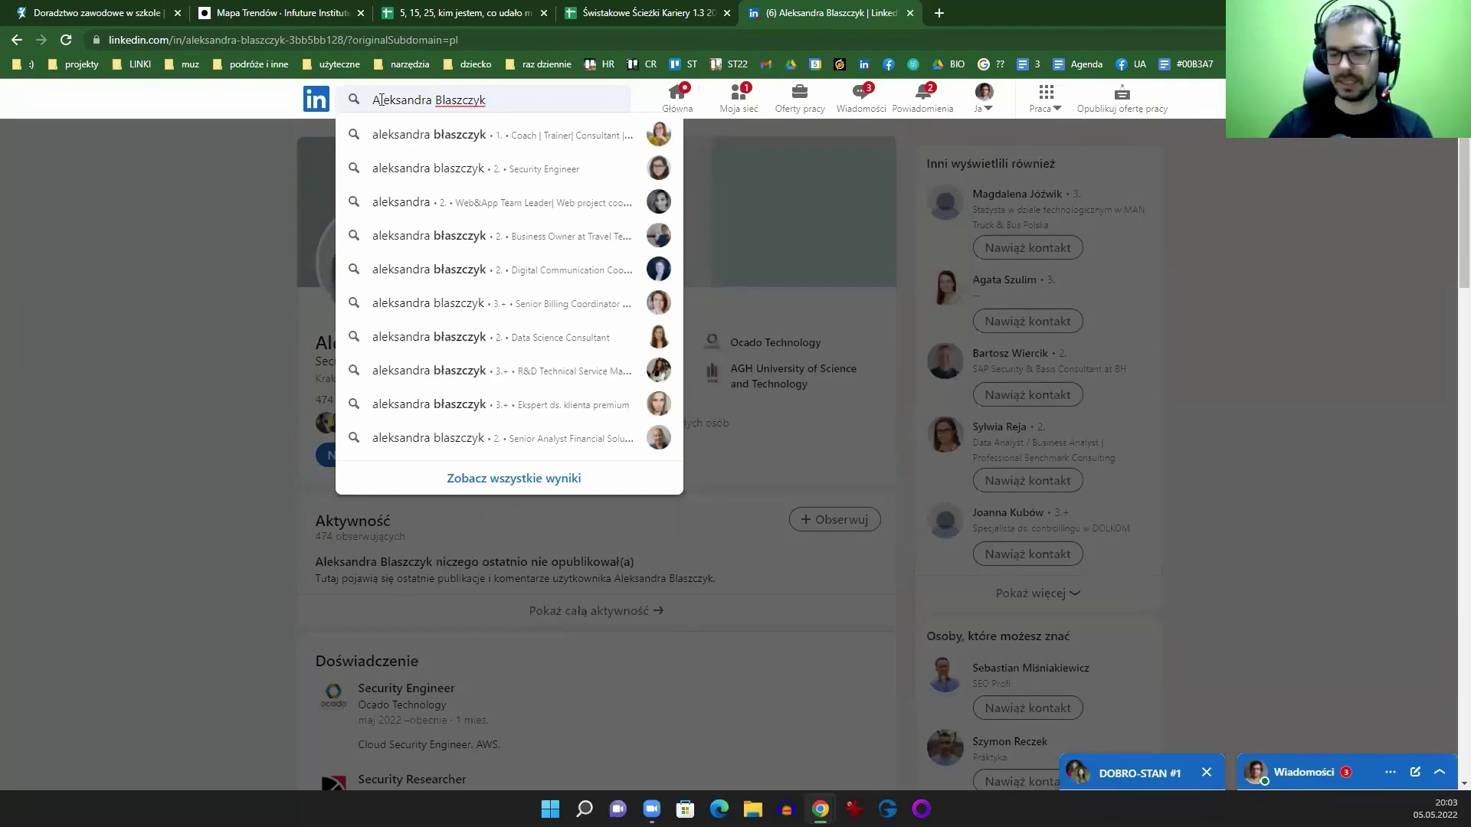
{"action": "key", "text": "Return"}
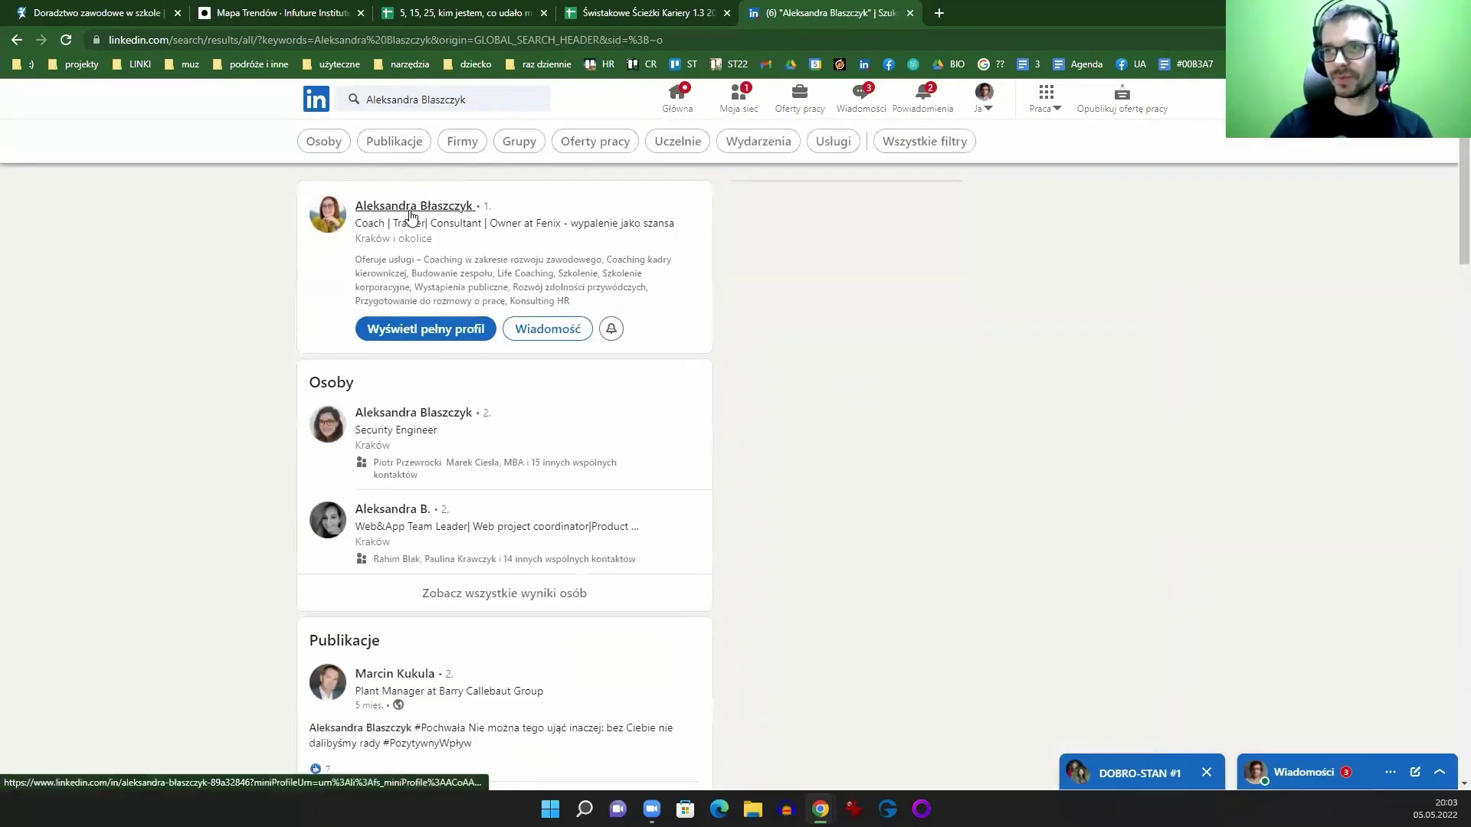
{"action": "middle_click", "coordinate": [417, 207]}
{"action": "key", "text": "ctrl+w"}
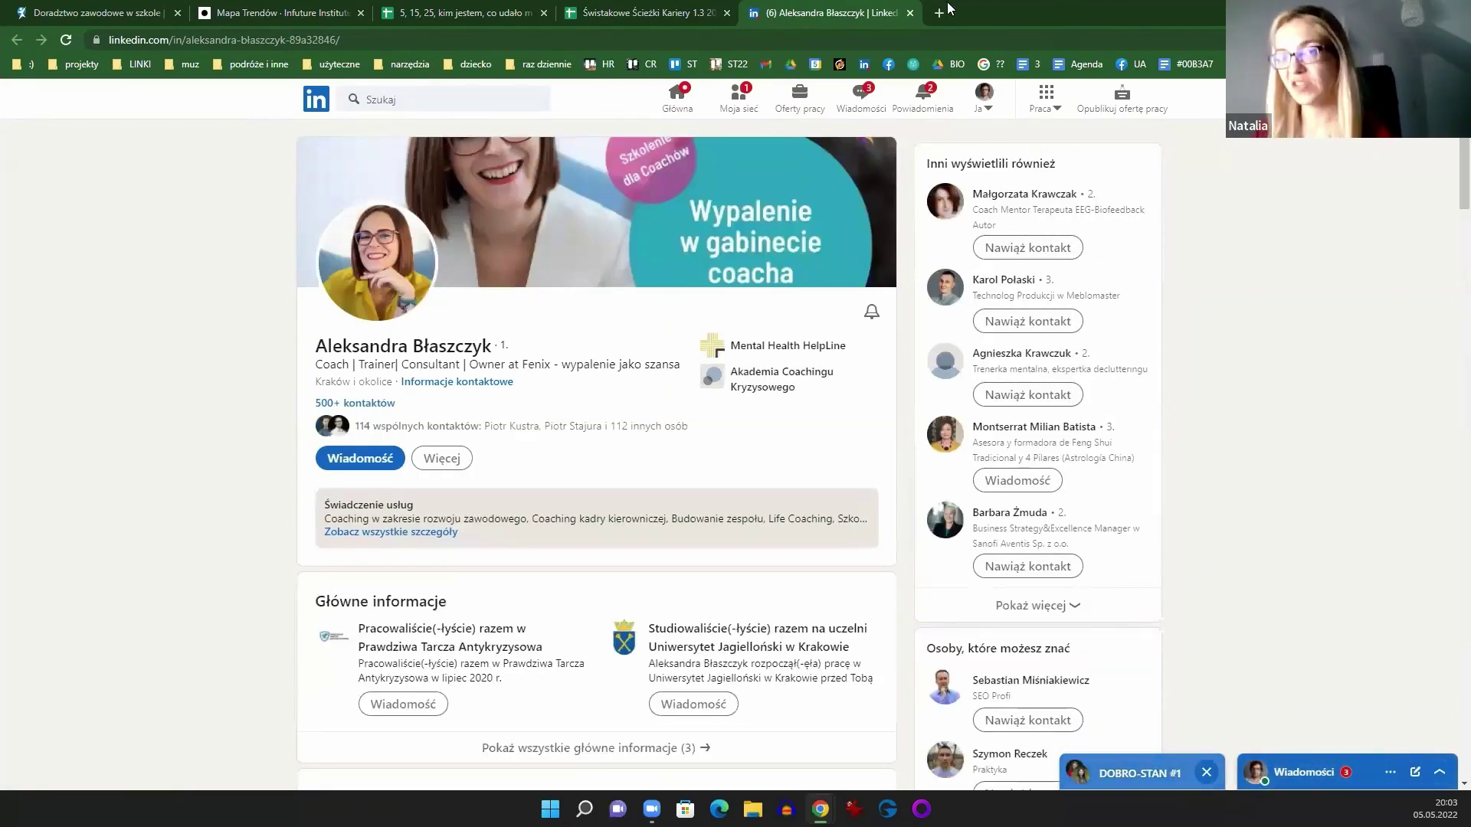
{"action": "key", "text": "ctrl+w"}
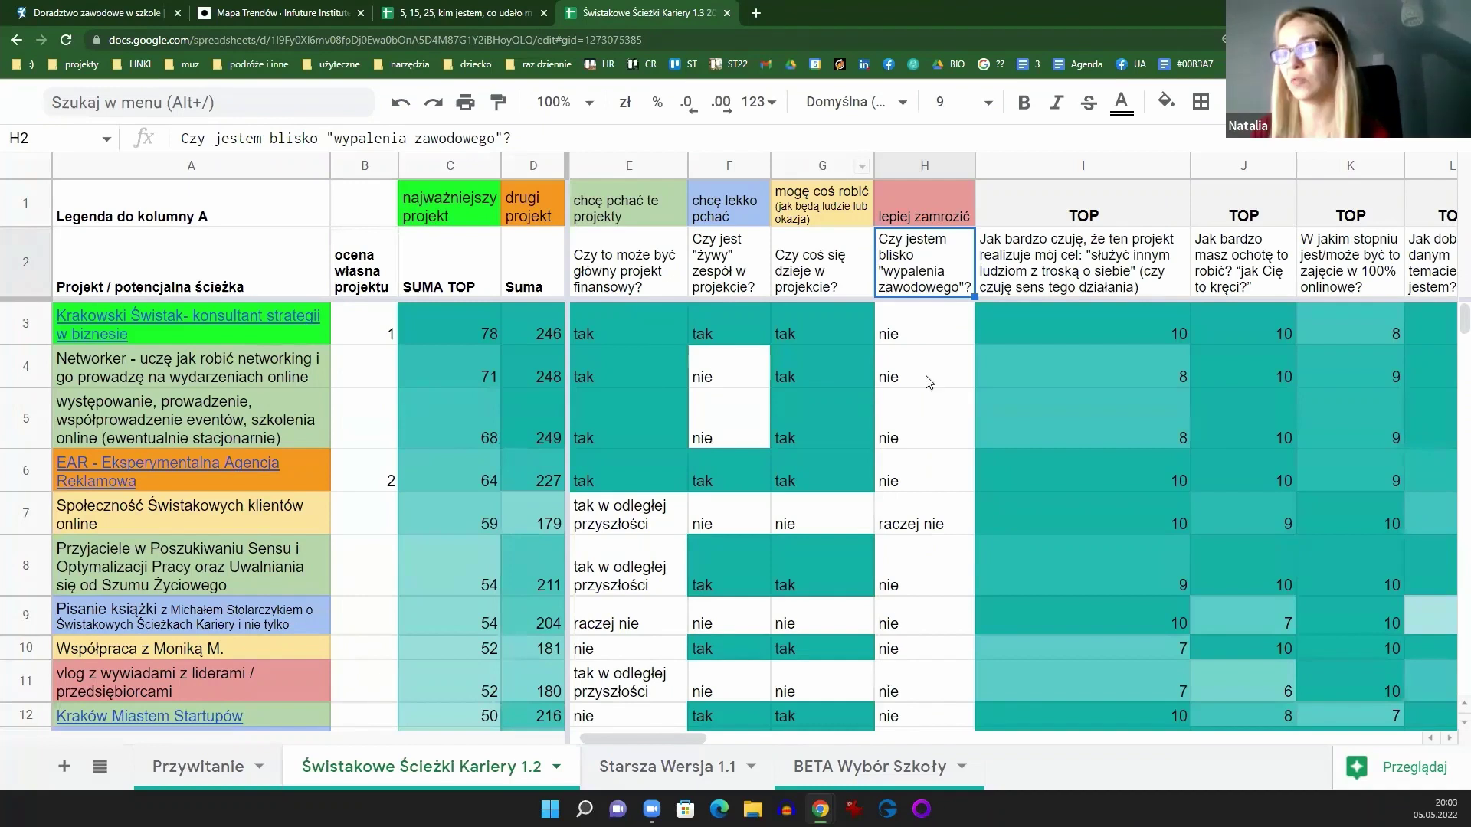
{"action": "left_click", "coordinate": [930, 374]}
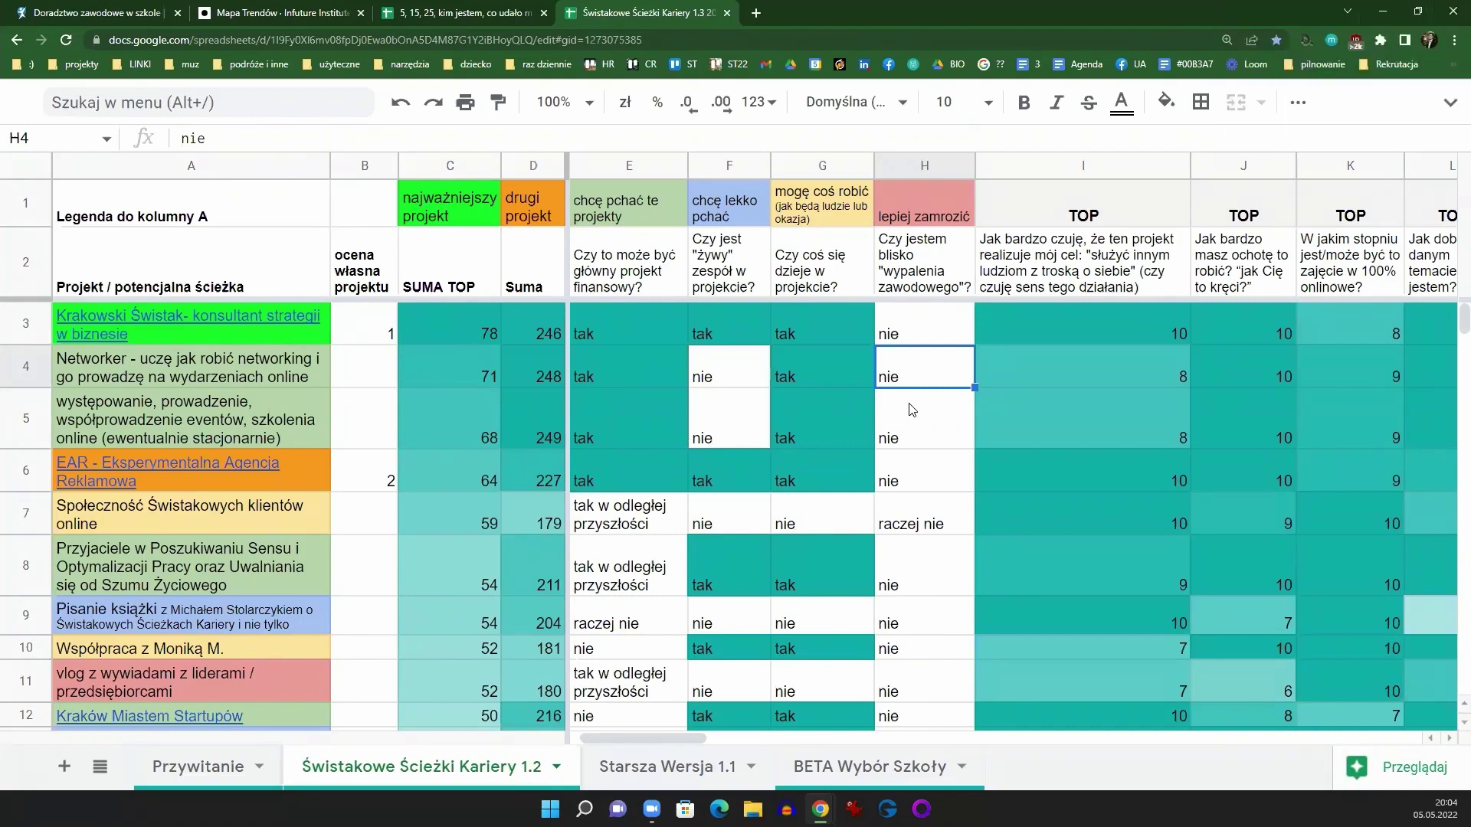
{"action": "scroll", "coordinate": [942, 537], "scroll_direction": "down", "scroll_amount": 6}
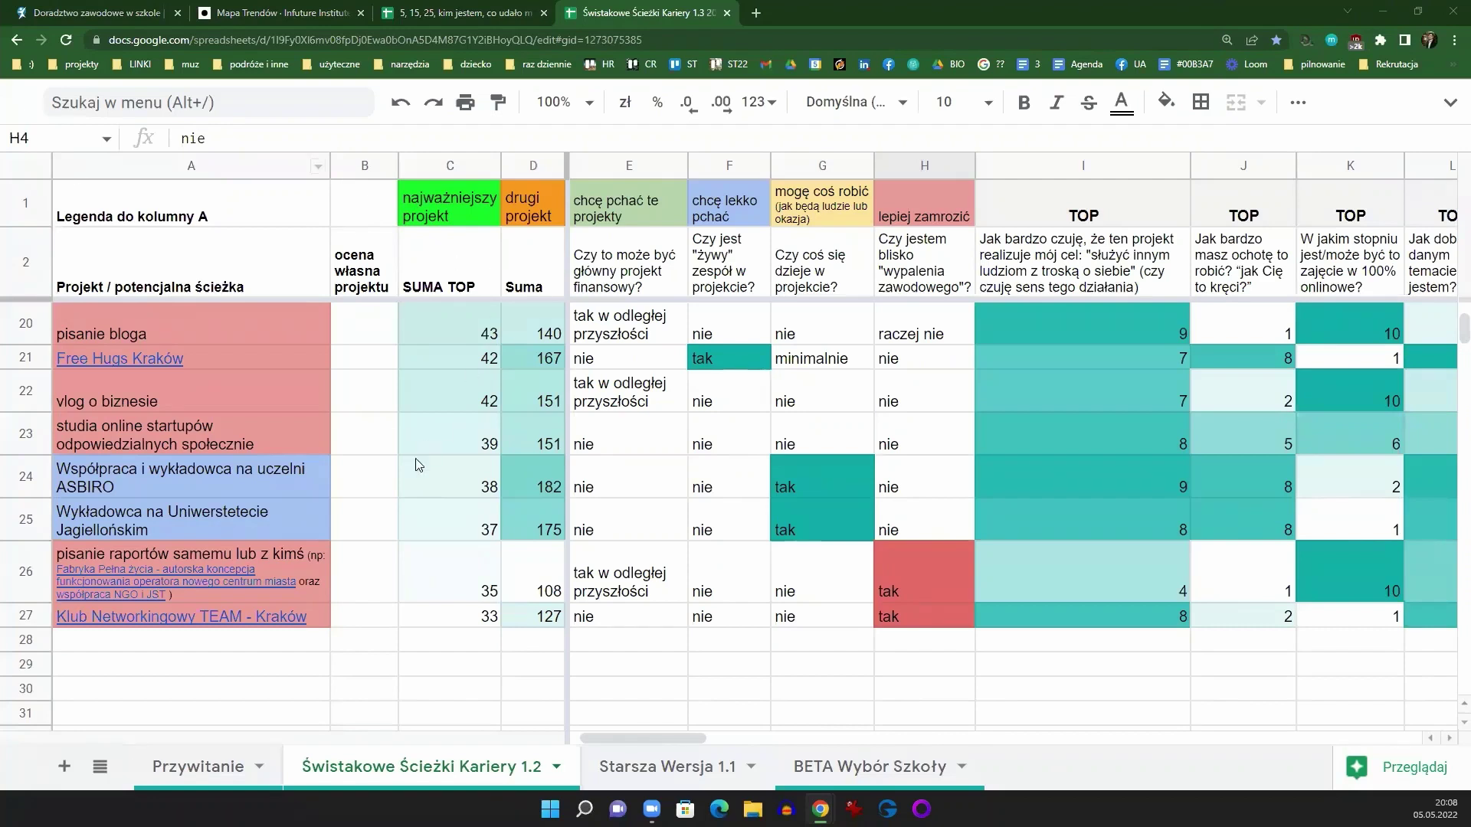
{"action": "left_click", "coordinate": [389, 528]}
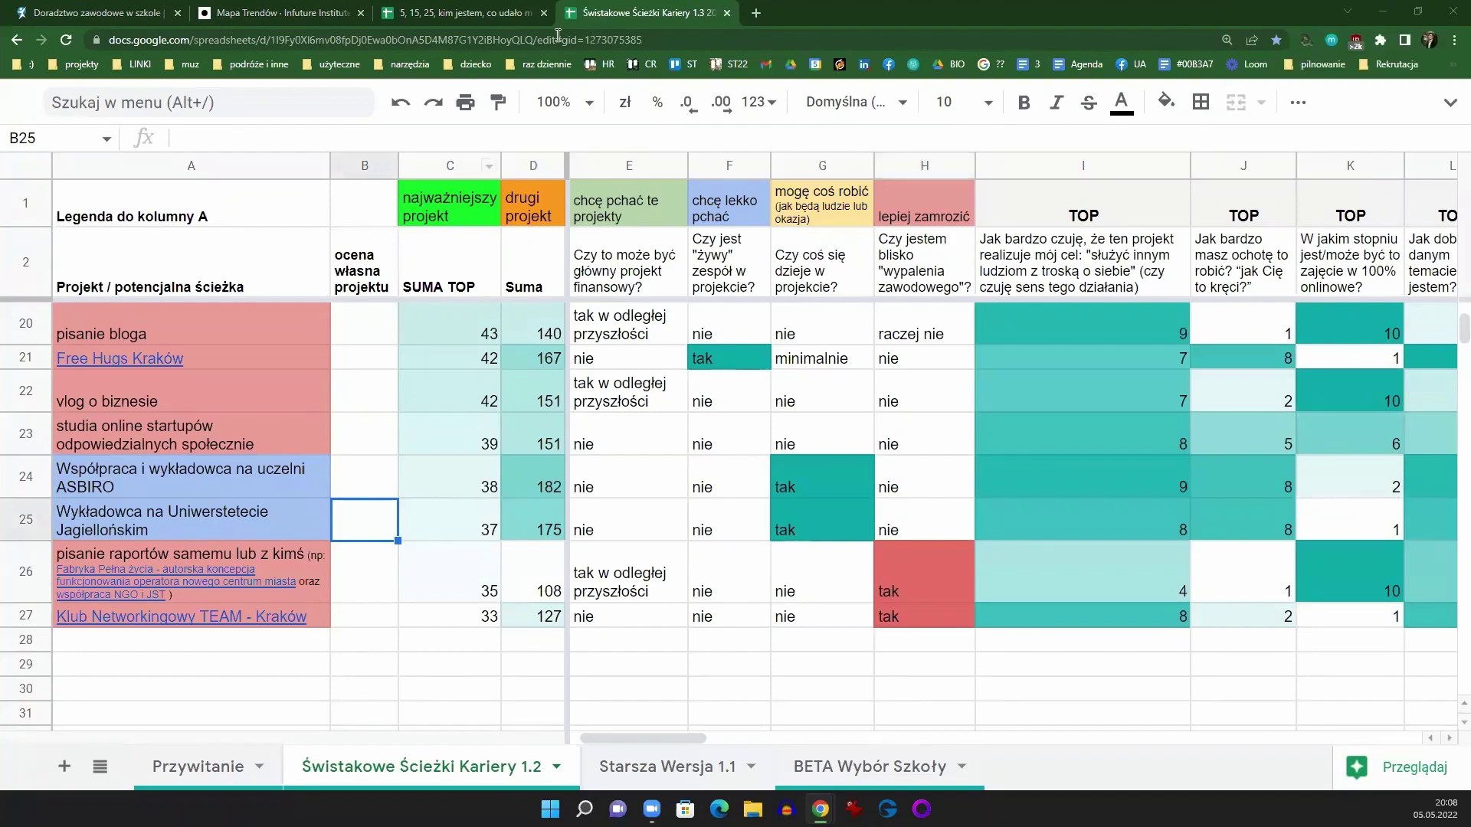
Step: Reopen the coach's LinkedIn profile from an address-bar suggestion and close both chat windows
{"action": "left_click", "coordinate": [756, 13]}
{"action": "type", "text": "bł"}
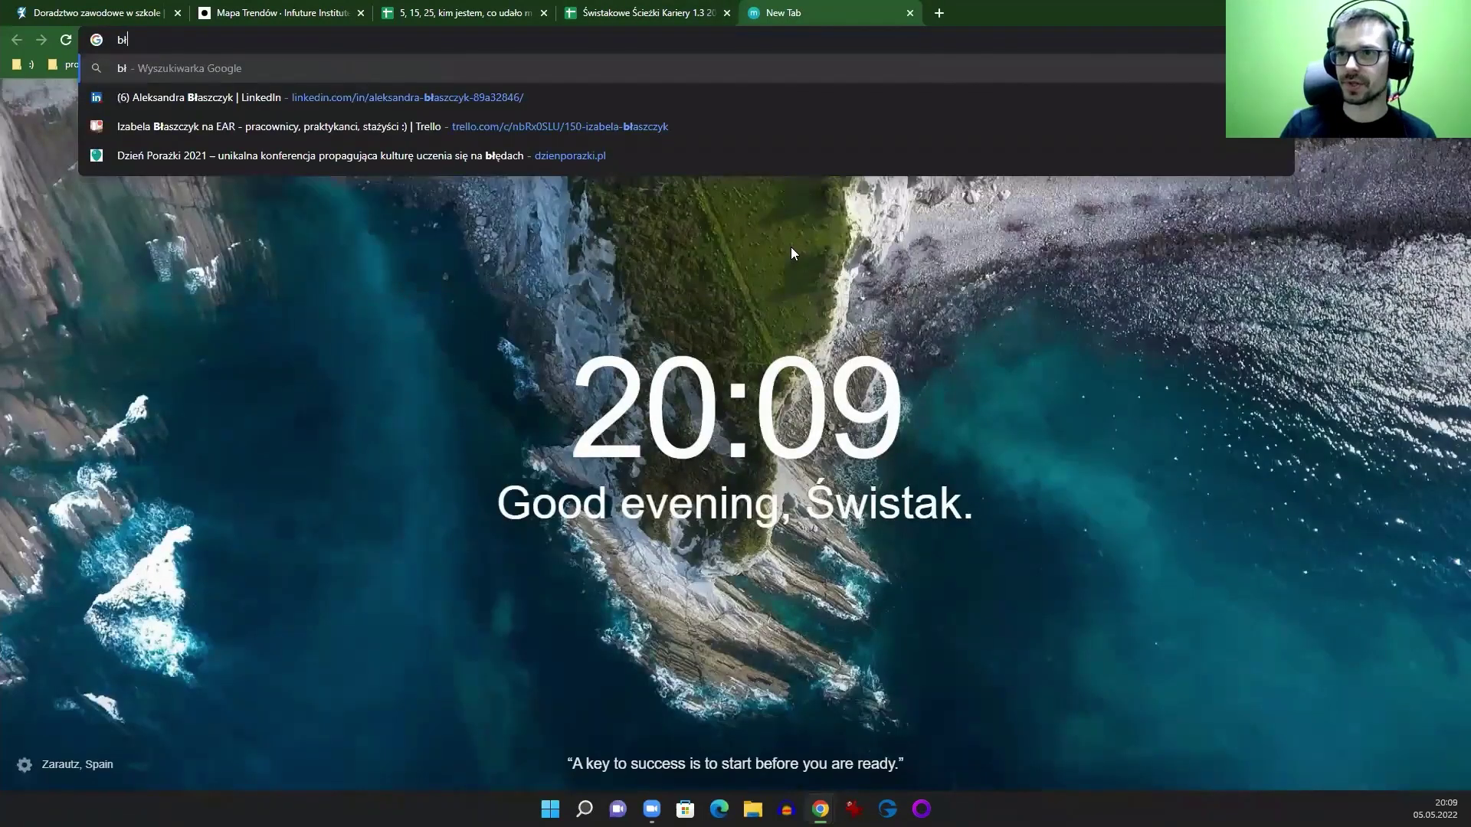
{"action": "key", "text": "Down"}
{"action": "key", "text": "Return"}
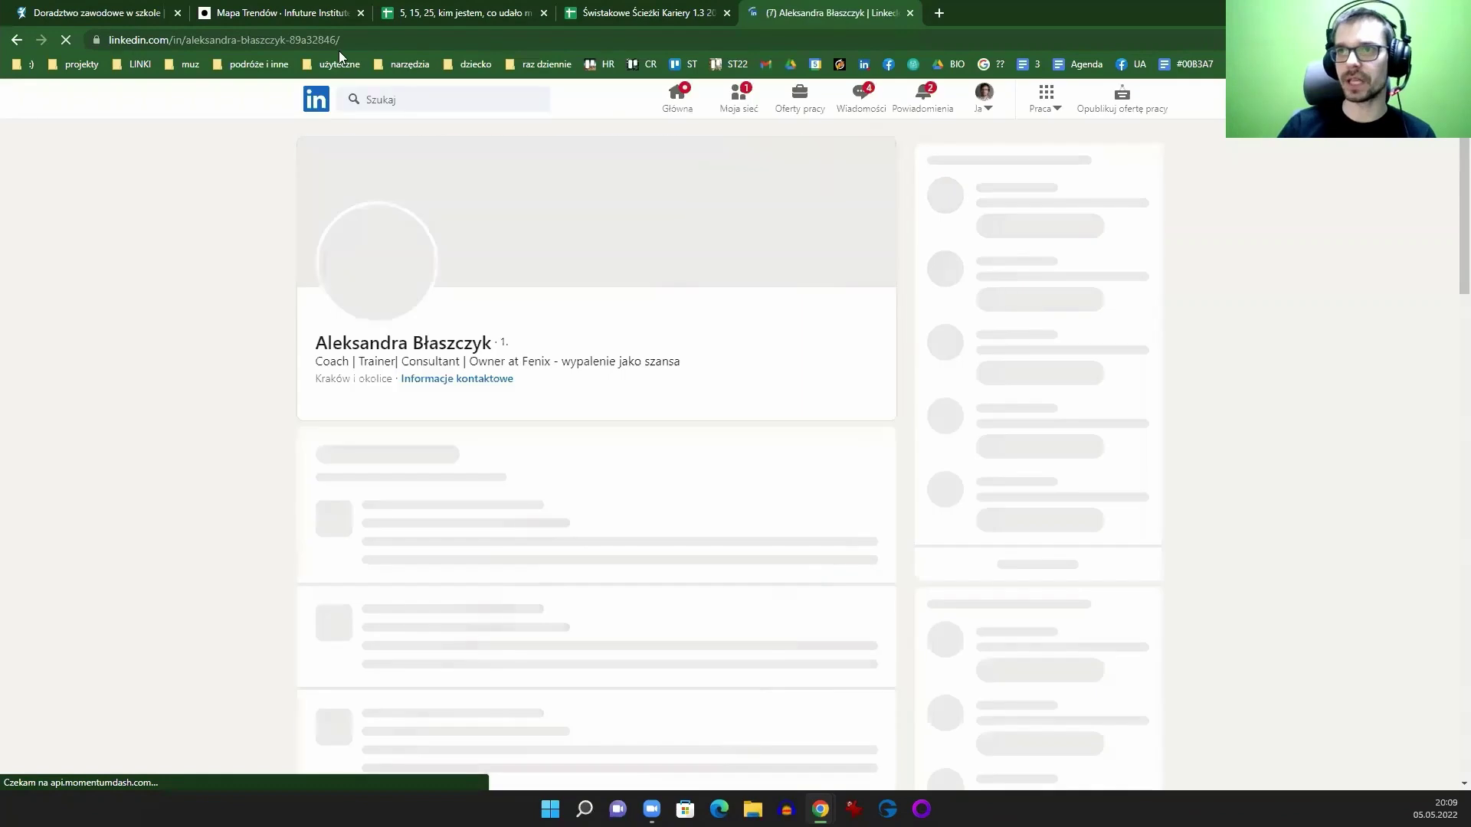
{"action": "left_click", "coordinate": [334, 44]}
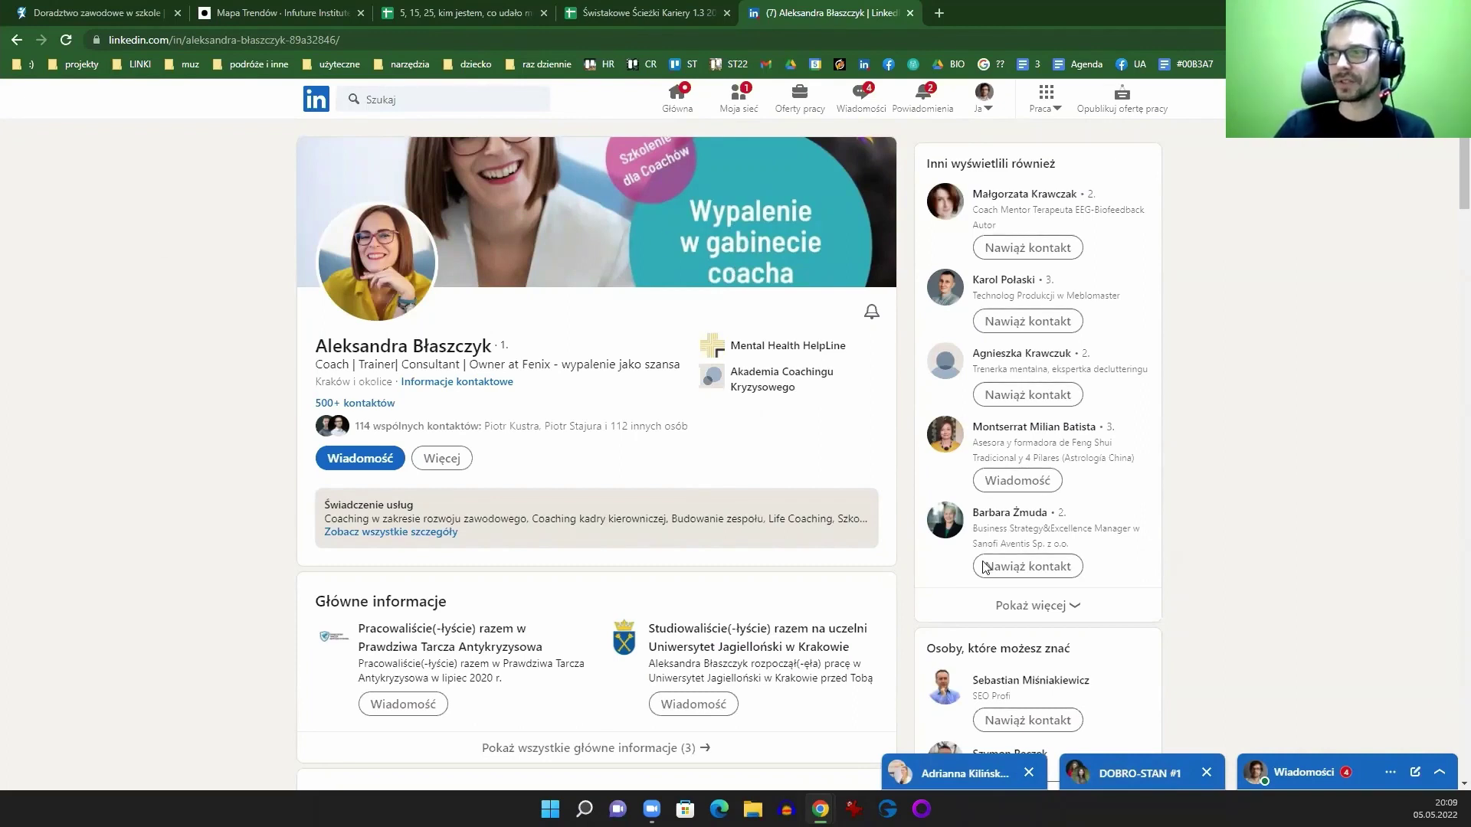
{"action": "left_click", "coordinate": [1029, 773]}
{"action": "left_click", "coordinate": [1210, 773]}
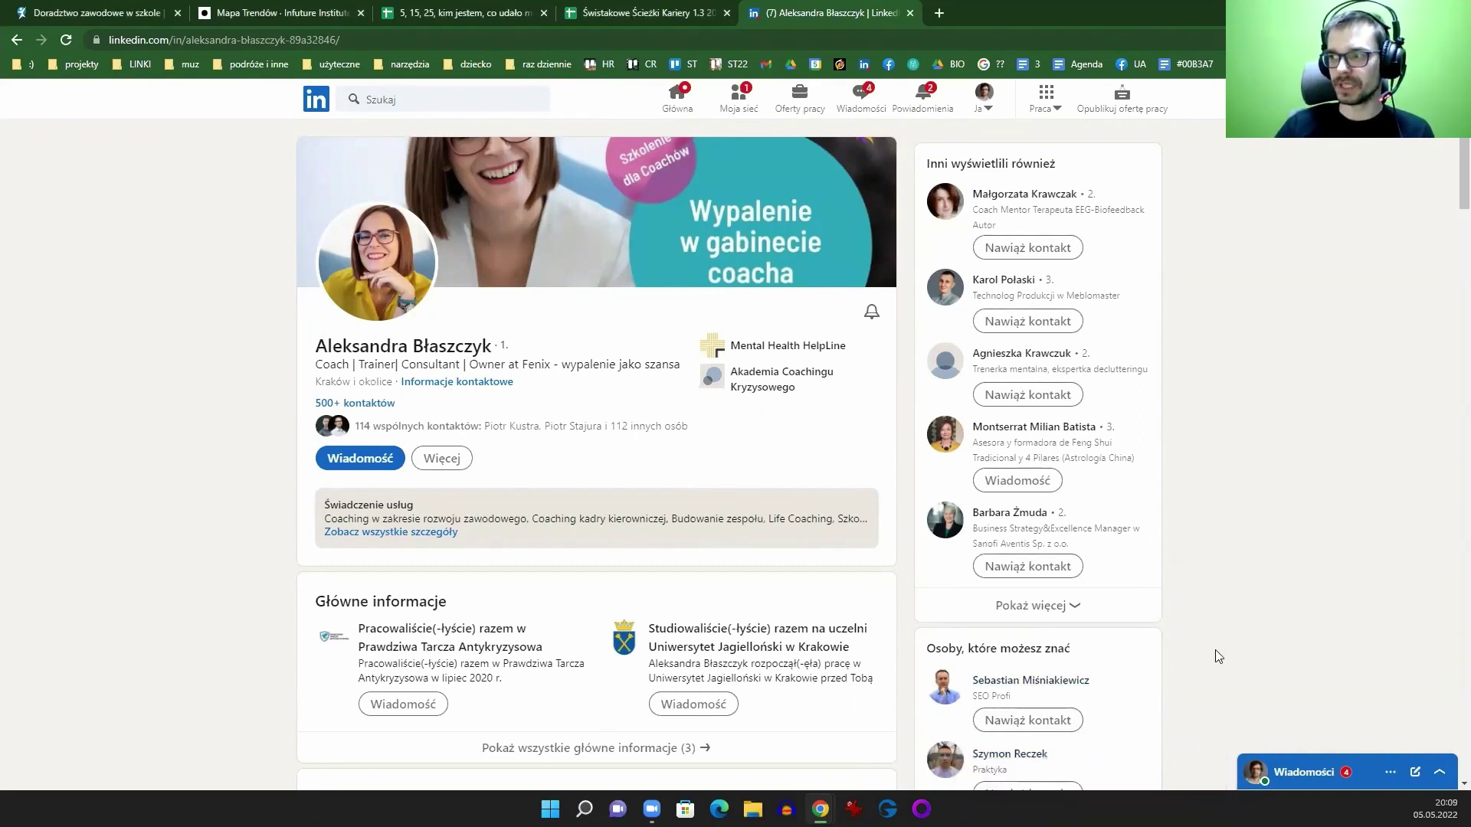
Step: Look over the top of the profile, selecting the name and headline
{"action": "scroll", "coordinate": [678, 370], "scroll_direction": "down", "scroll_amount": 5}
{"action": "scroll", "coordinate": [647, 365], "scroll_direction": "down", "scroll_amount": 5}
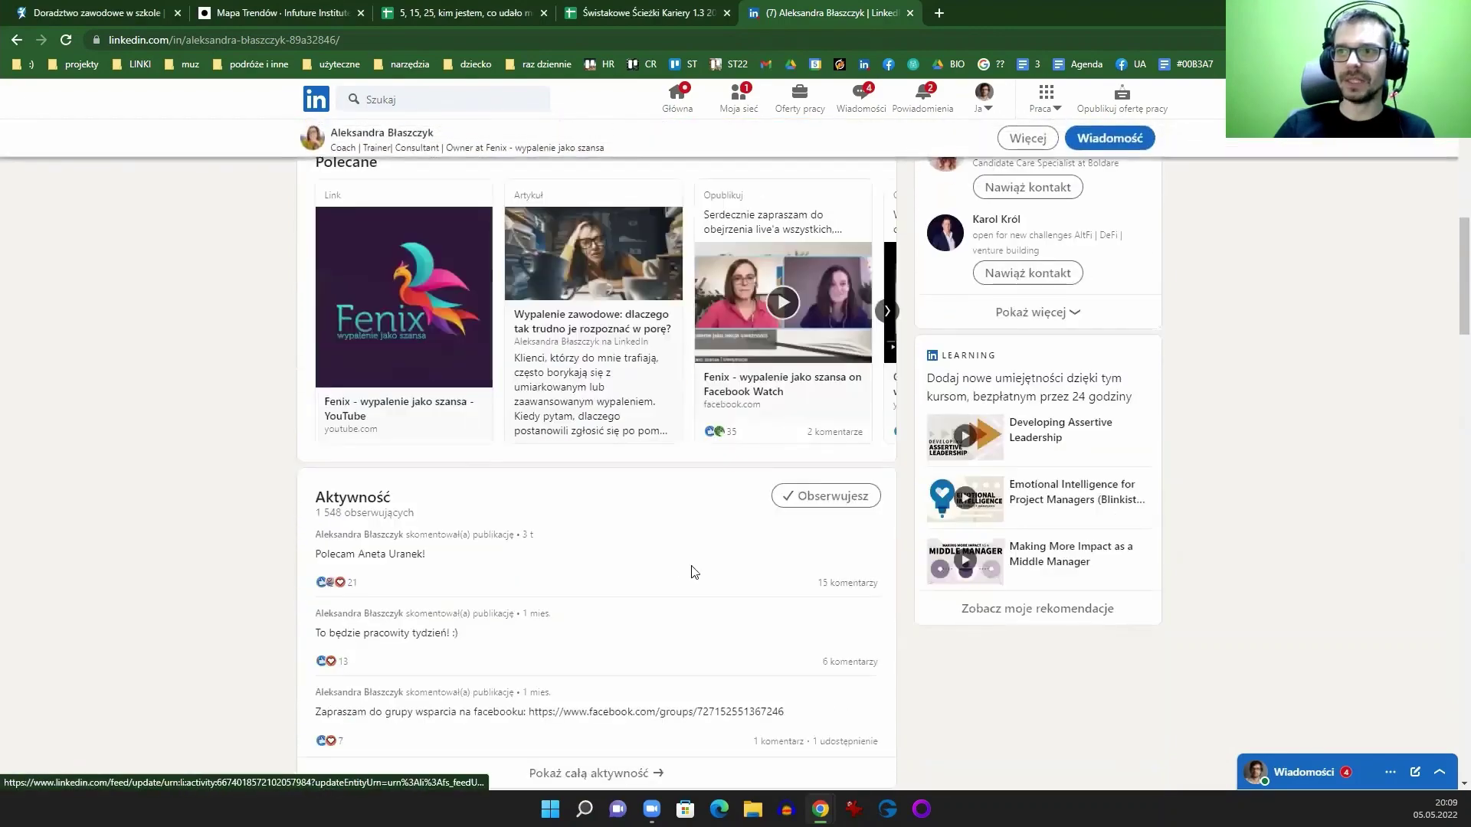
{"action": "scroll", "coordinate": [690, 568], "scroll_direction": "up", "scroll_amount": 10}
{"action": "scroll", "coordinate": [537, 322], "scroll_direction": "down", "scroll_amount": 5}
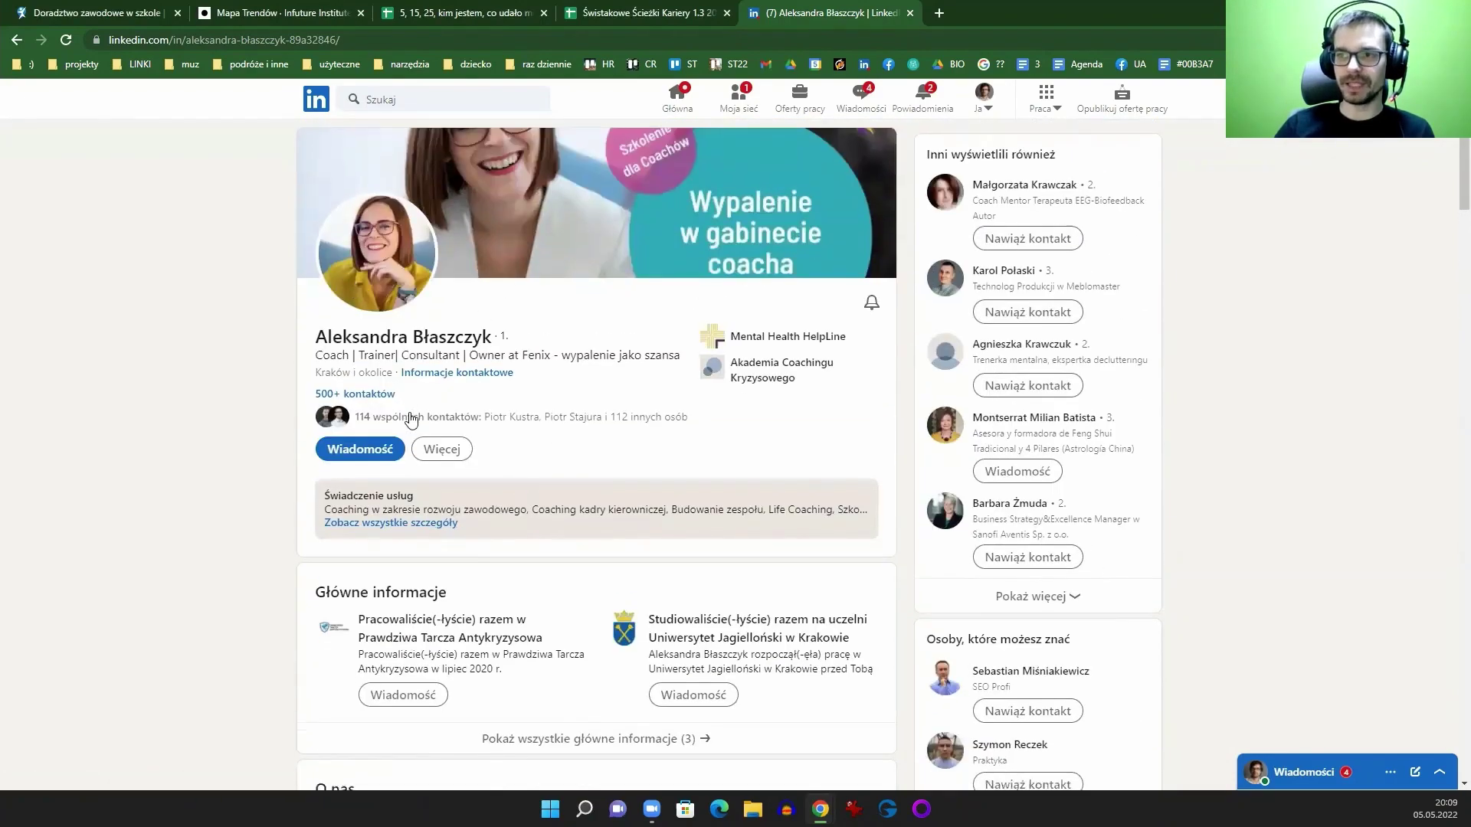
{"action": "scroll", "coordinate": [441, 383], "scroll_direction": "up", "scroll_amount": 5}
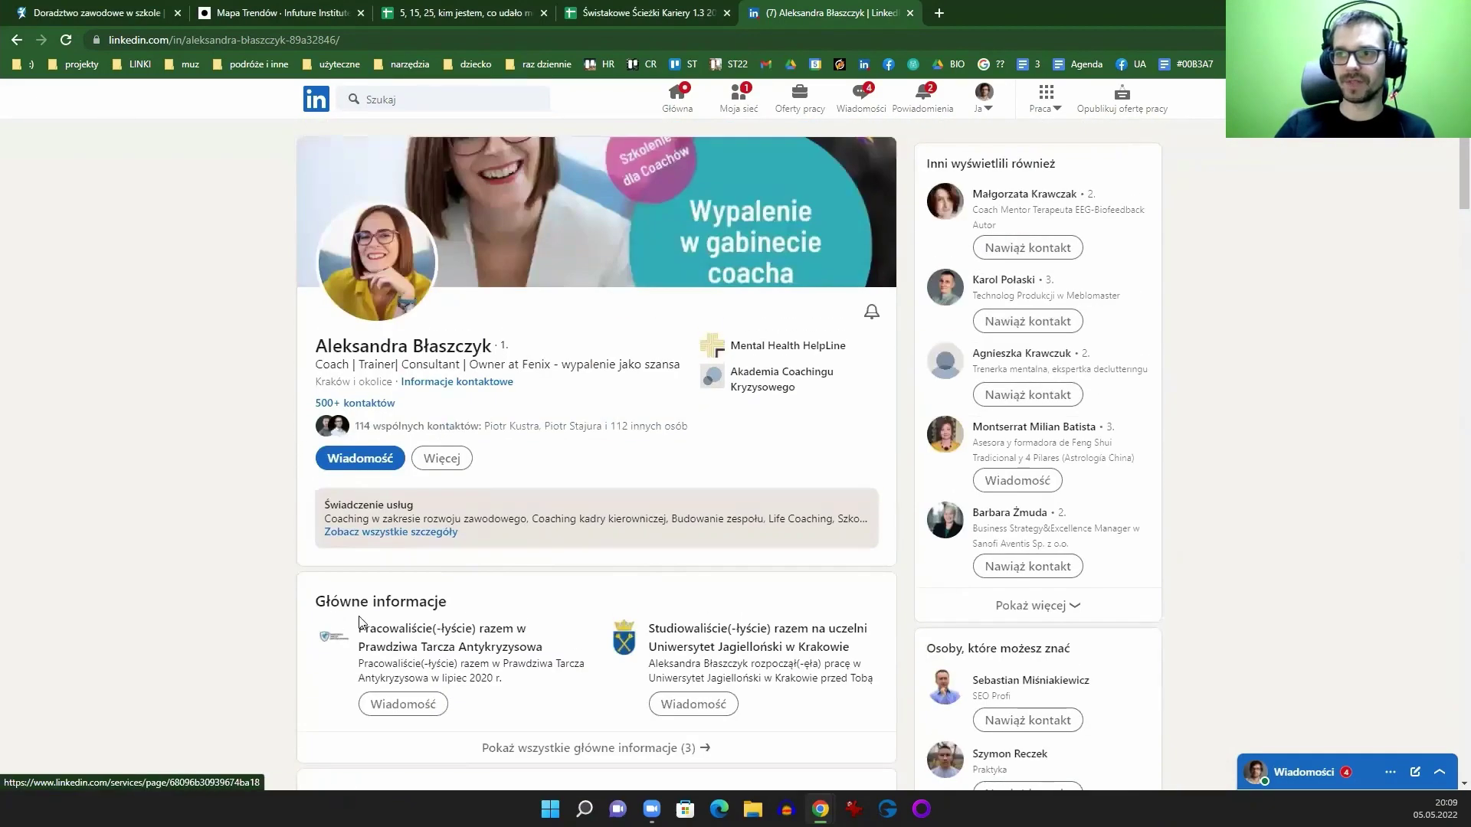
{"action": "left_click_drag", "start_coordinate": [332, 352], "coordinate": [680, 368]}
{"action": "left_click", "coordinate": [680, 368]}
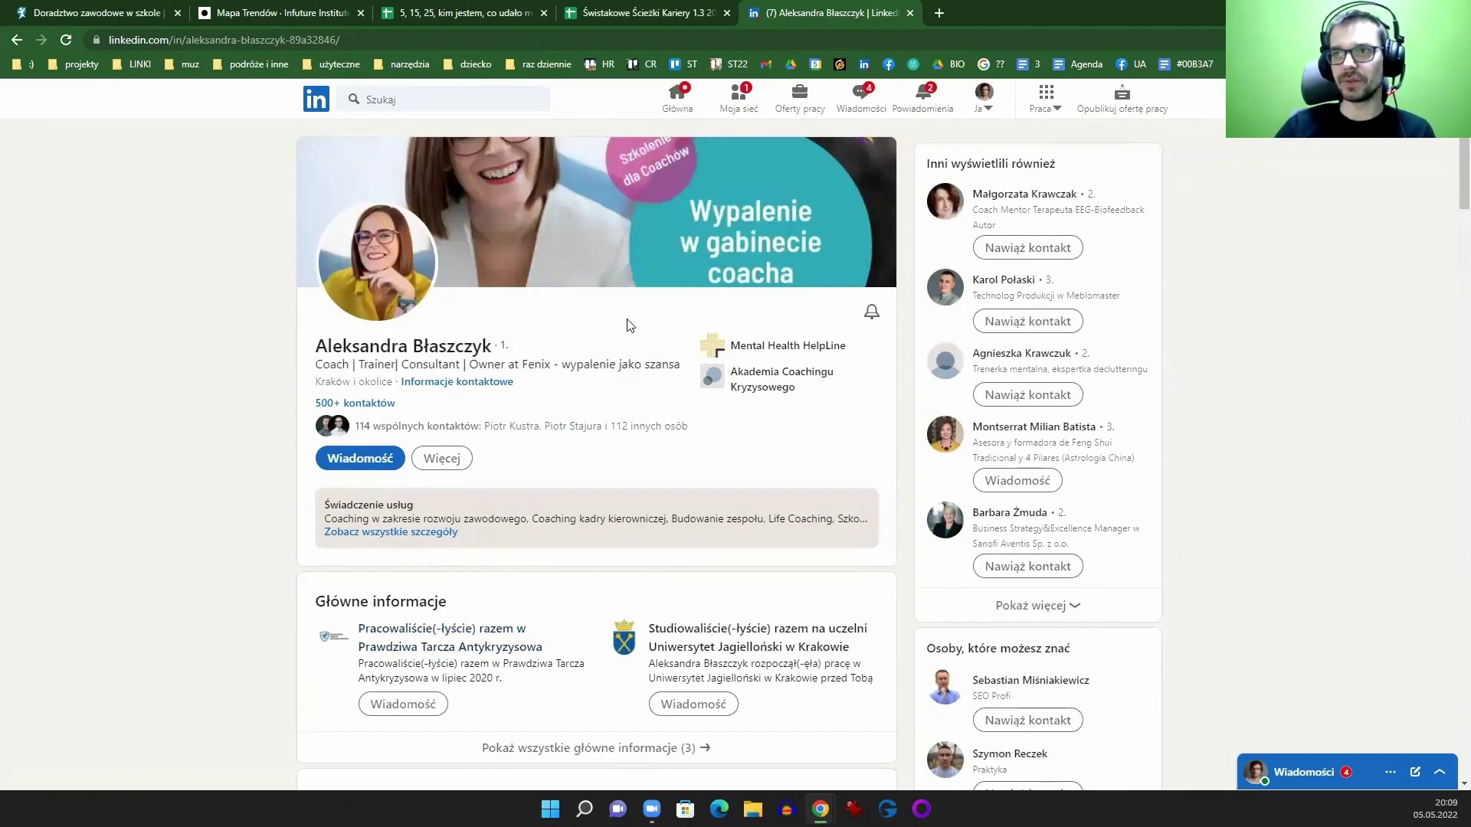
Step: Scroll down to the recommendations and expand the second one in full
{"action": "scroll", "coordinate": [621, 368], "scroll_direction": "down", "scroll_amount": 5}
{"action": "scroll", "coordinate": [636, 384], "scroll_direction": "down", "scroll_amount": 8}
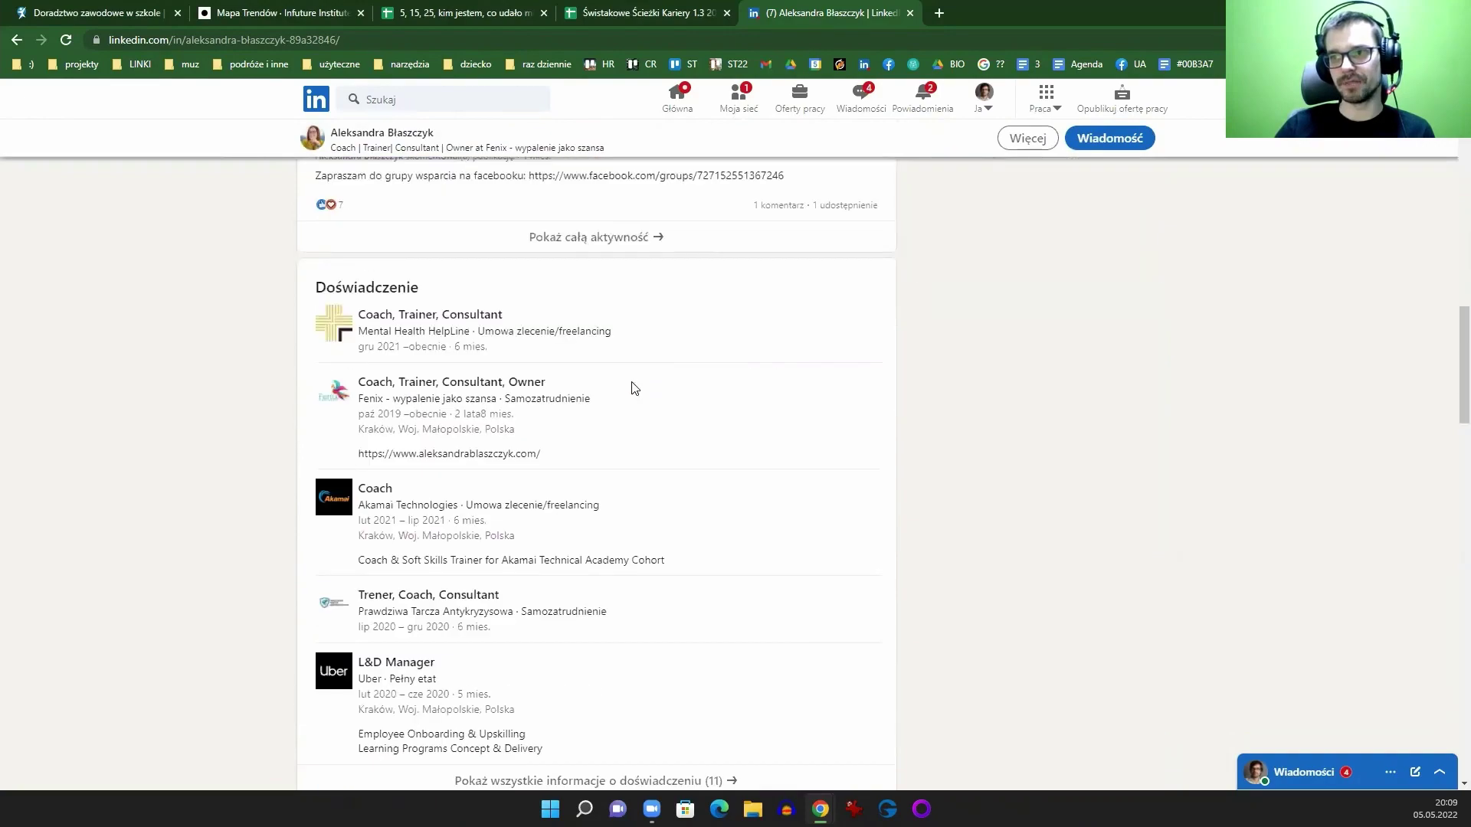
{"action": "scroll", "coordinate": [635, 387], "scroll_direction": "down", "scroll_amount": 11}
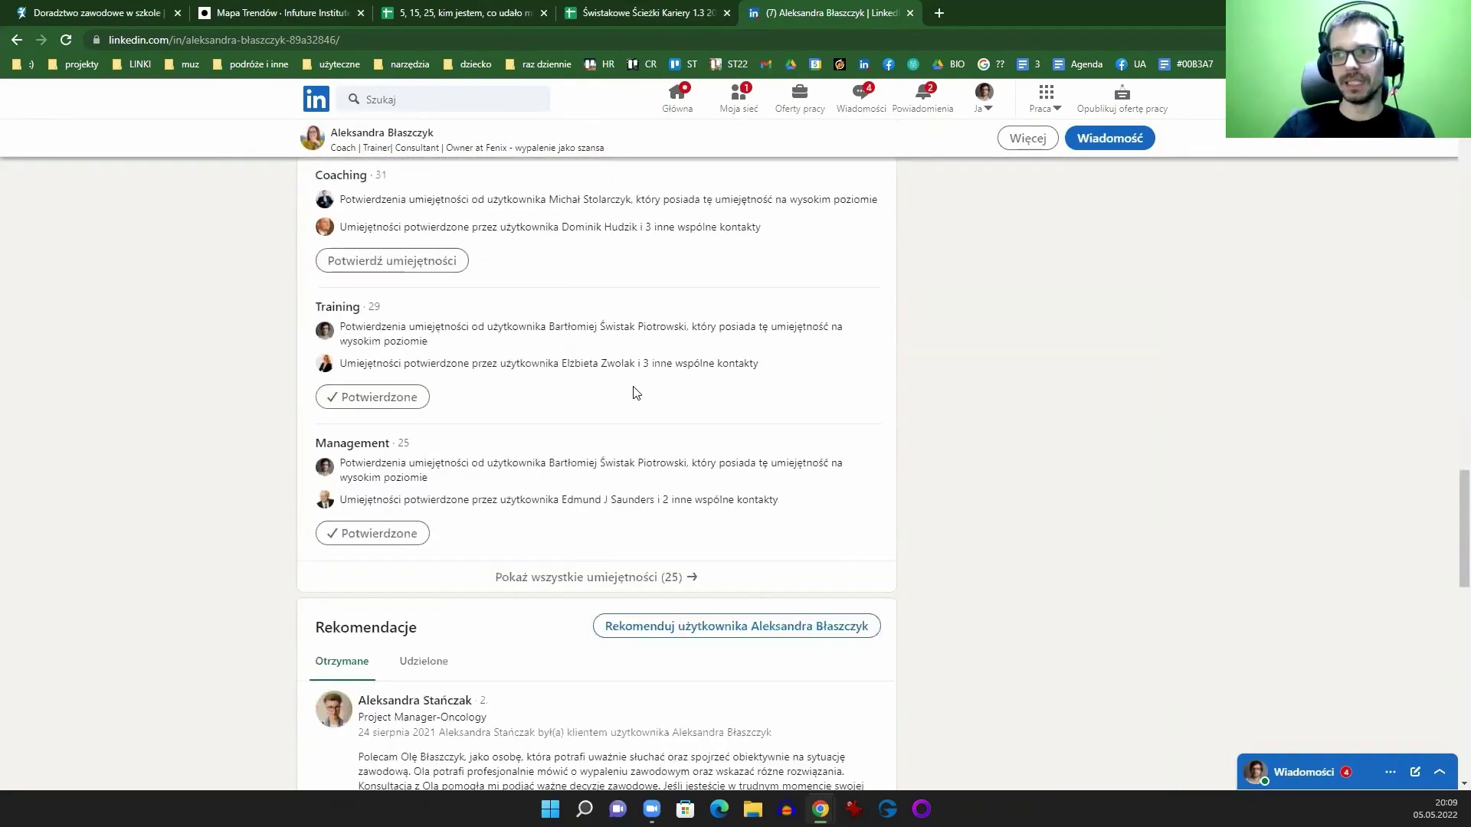
{"action": "scroll", "coordinate": [633, 391], "scroll_direction": "down", "scroll_amount": 4}
{"action": "scroll", "coordinate": [749, 456], "scroll_direction": "down", "scroll_amount": 3}
{"action": "scroll", "coordinate": [748, 455], "scroll_direction": "up", "scroll_amount": 5}
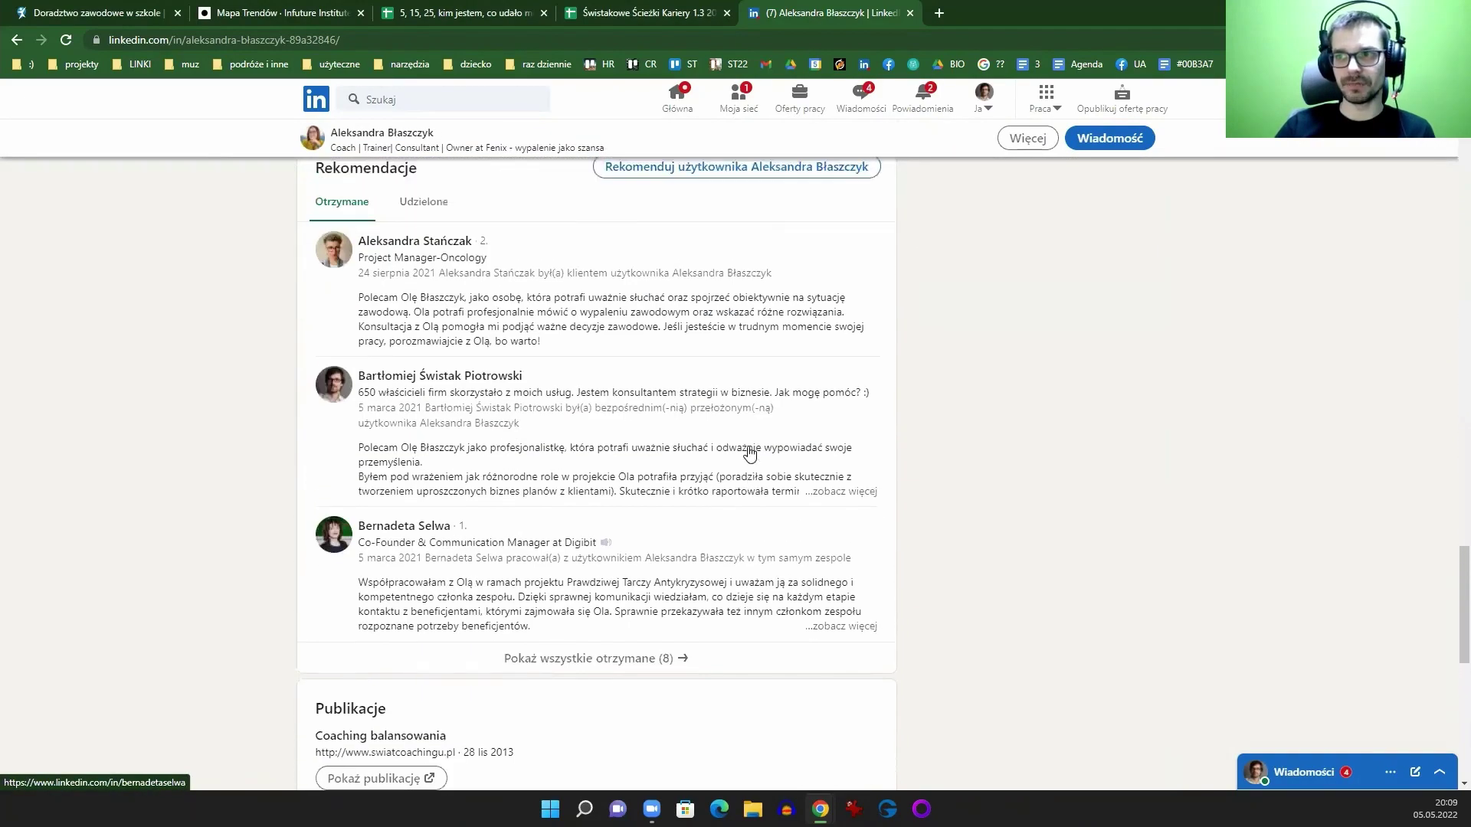
{"action": "scroll", "coordinate": [746, 454], "scroll_direction": "down", "scroll_amount": 4}
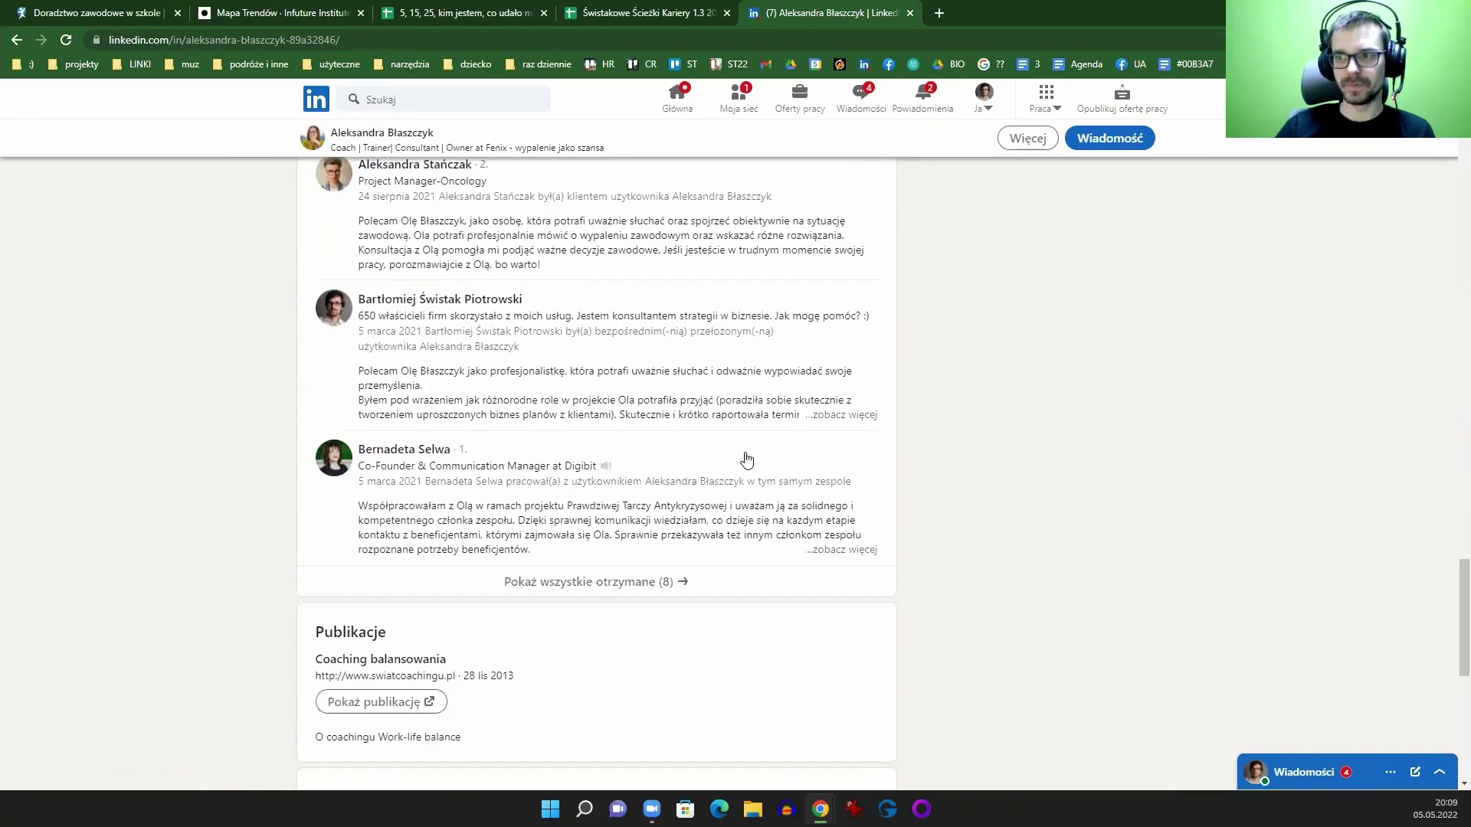
{"action": "left_click", "coordinate": [841, 415]}
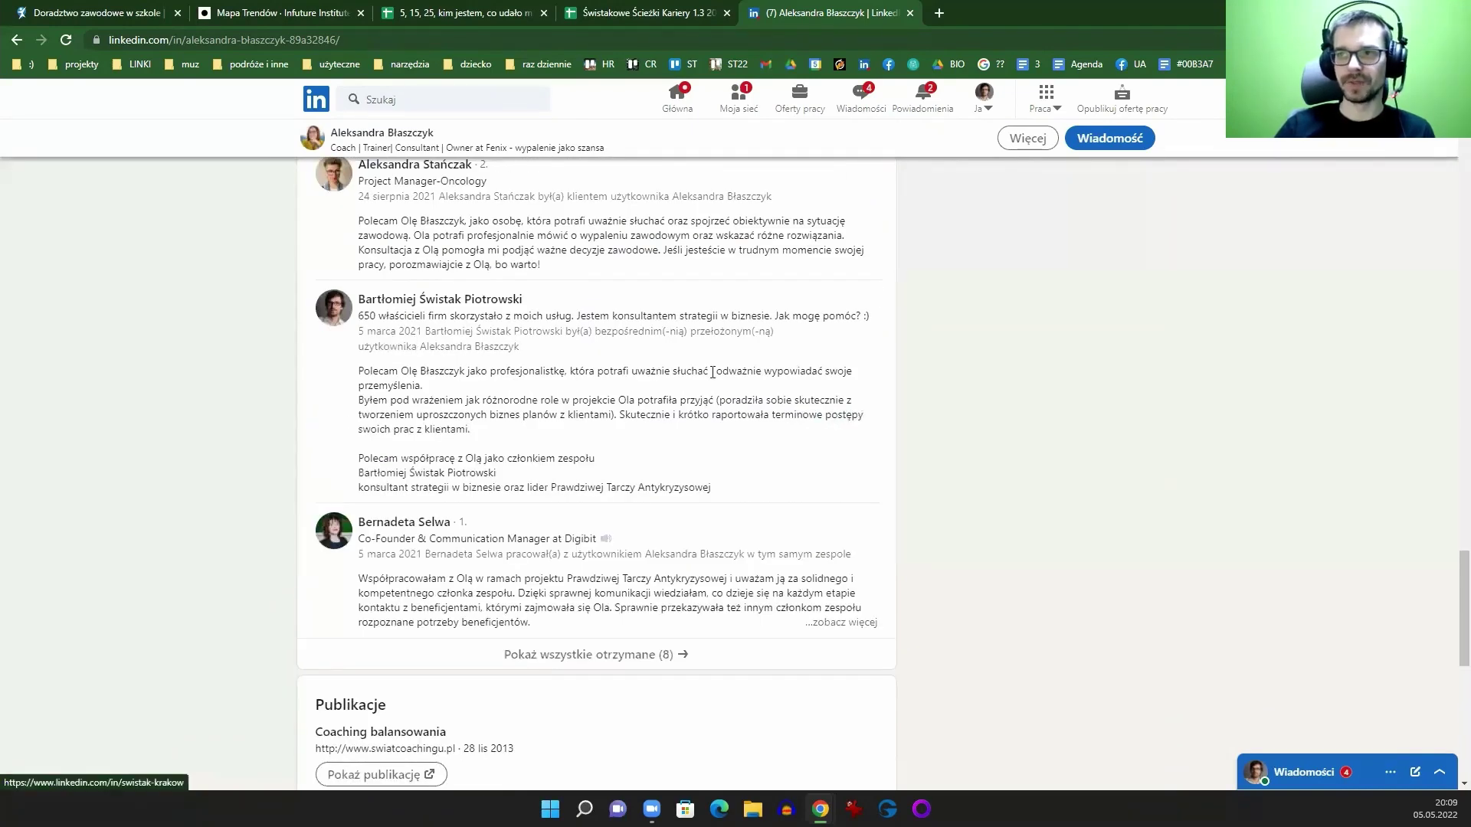
Step: Scroll back up and close the LinkedIn profile tab
{"action": "scroll", "coordinate": [969, 362], "scroll_direction": "up", "scroll_amount": 2}
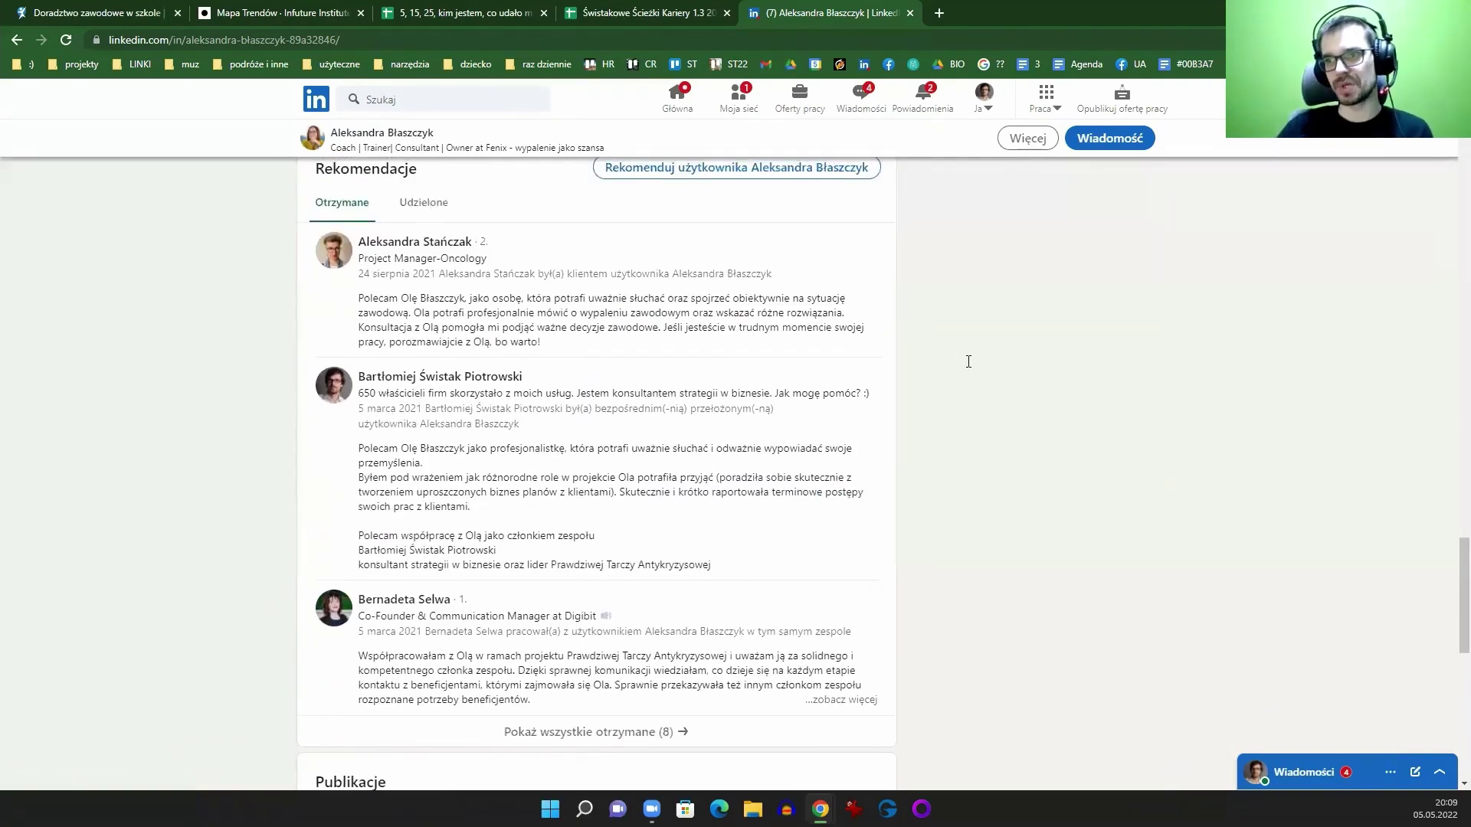
{"action": "scroll", "coordinate": [969, 361], "scroll_direction": "up", "scroll_amount": 15}
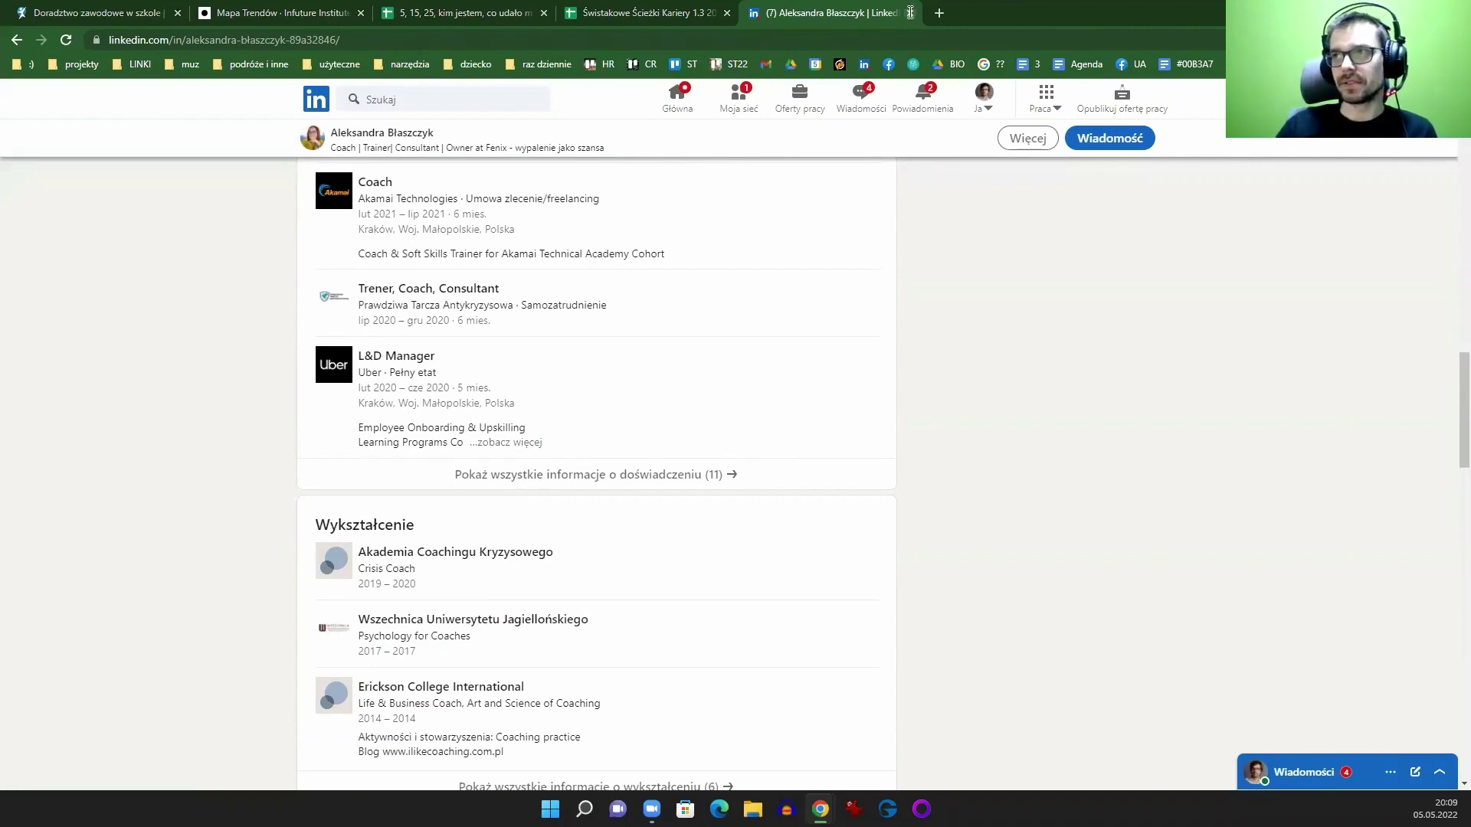
{"action": "scroll", "coordinate": [795, 170], "scroll_direction": "up", "scroll_amount": 10}
{"action": "key", "text": "ctrl+w"}
{"action": "scroll", "coordinate": [498, 460], "scroll_direction": "up", "scroll_amount": 5}
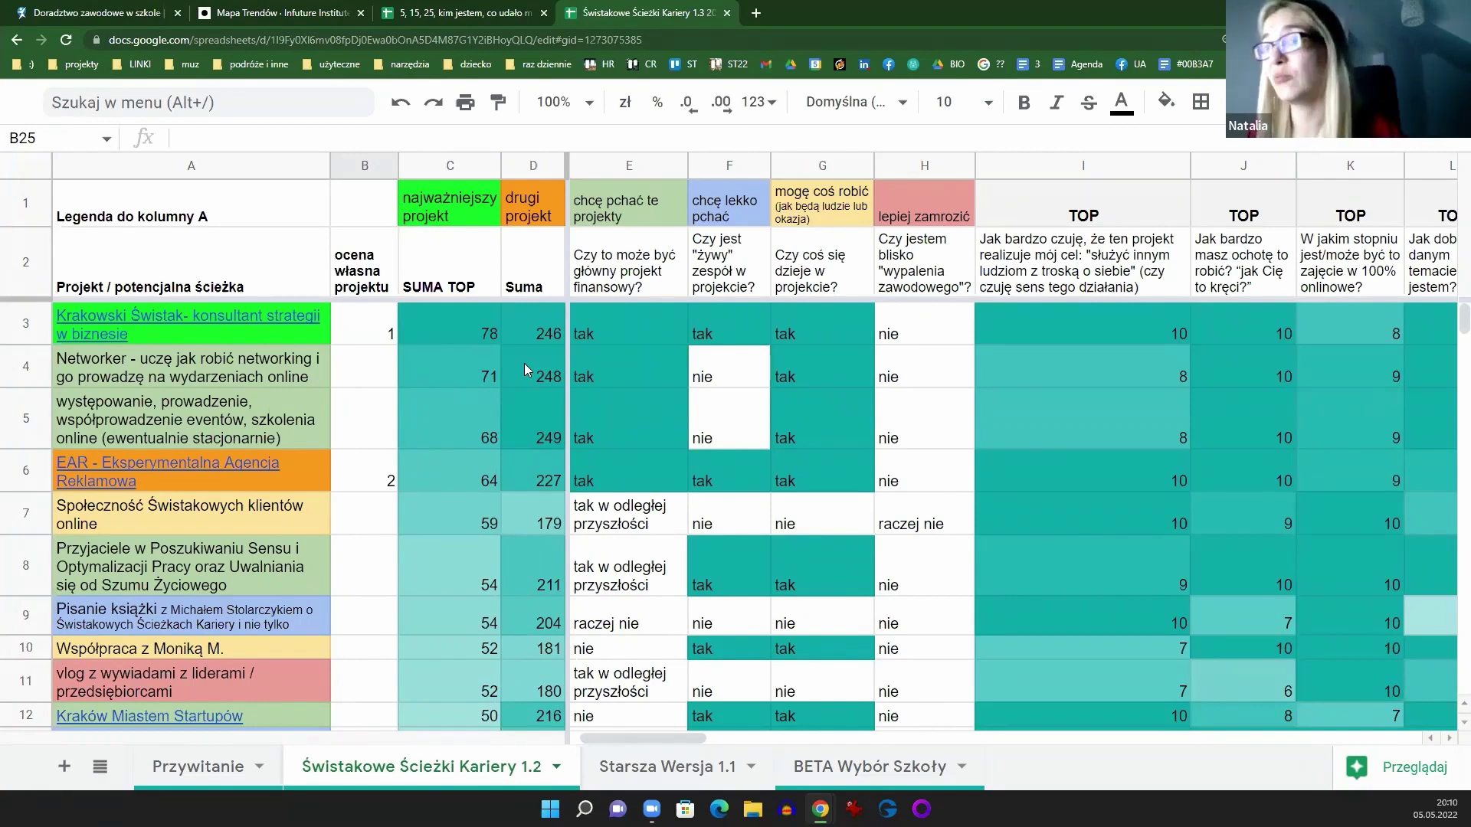
Step: Open the 'Rozwój - mentoring za darmo' document in a new tab via 'rozw'
{"action": "left_click", "coordinate": [756, 14]}
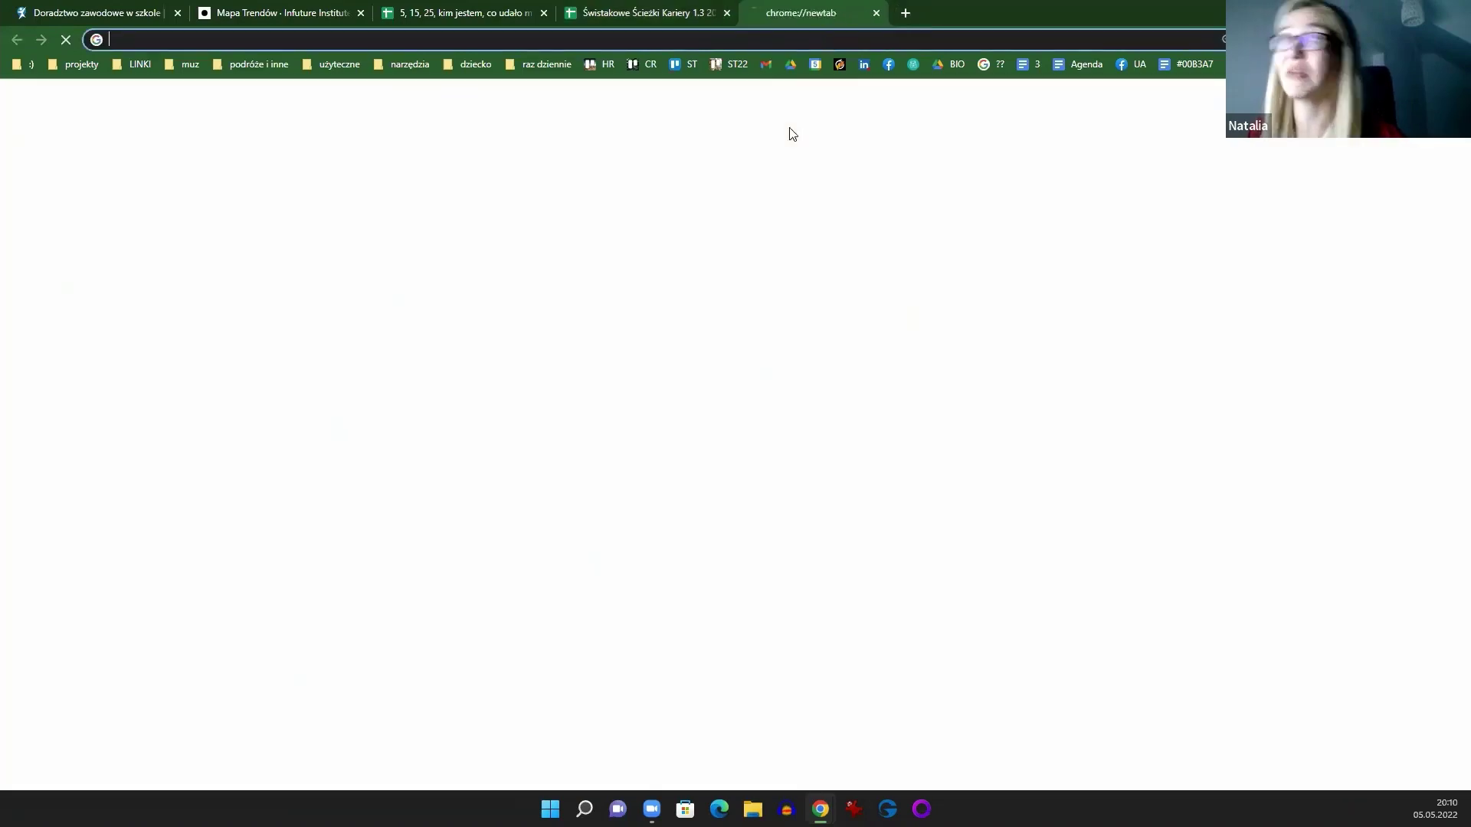
{"action": "type", "text": "rozw"}
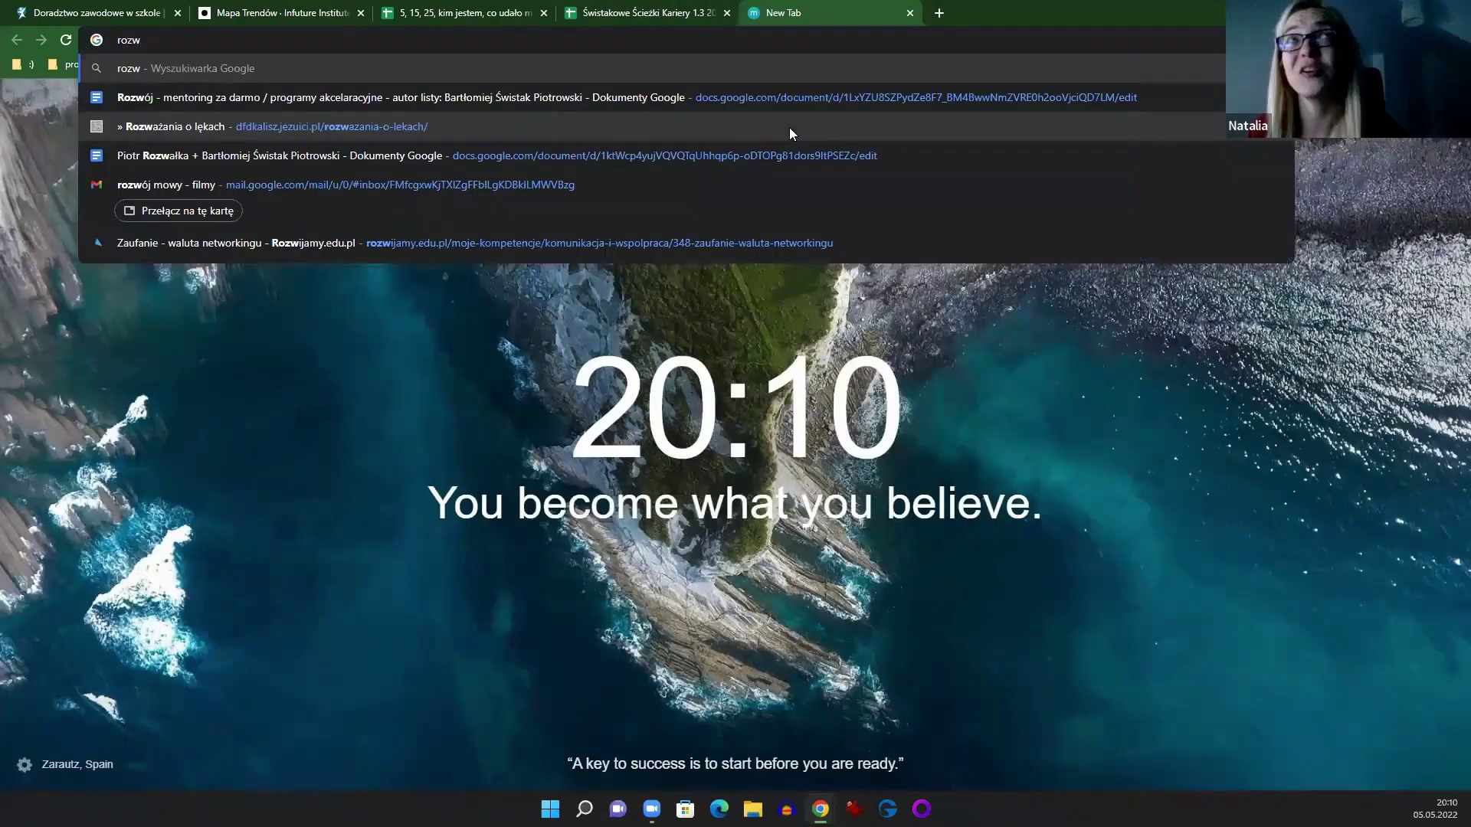
{"action": "key", "text": "Down"}
{"action": "key", "text": "Return"}
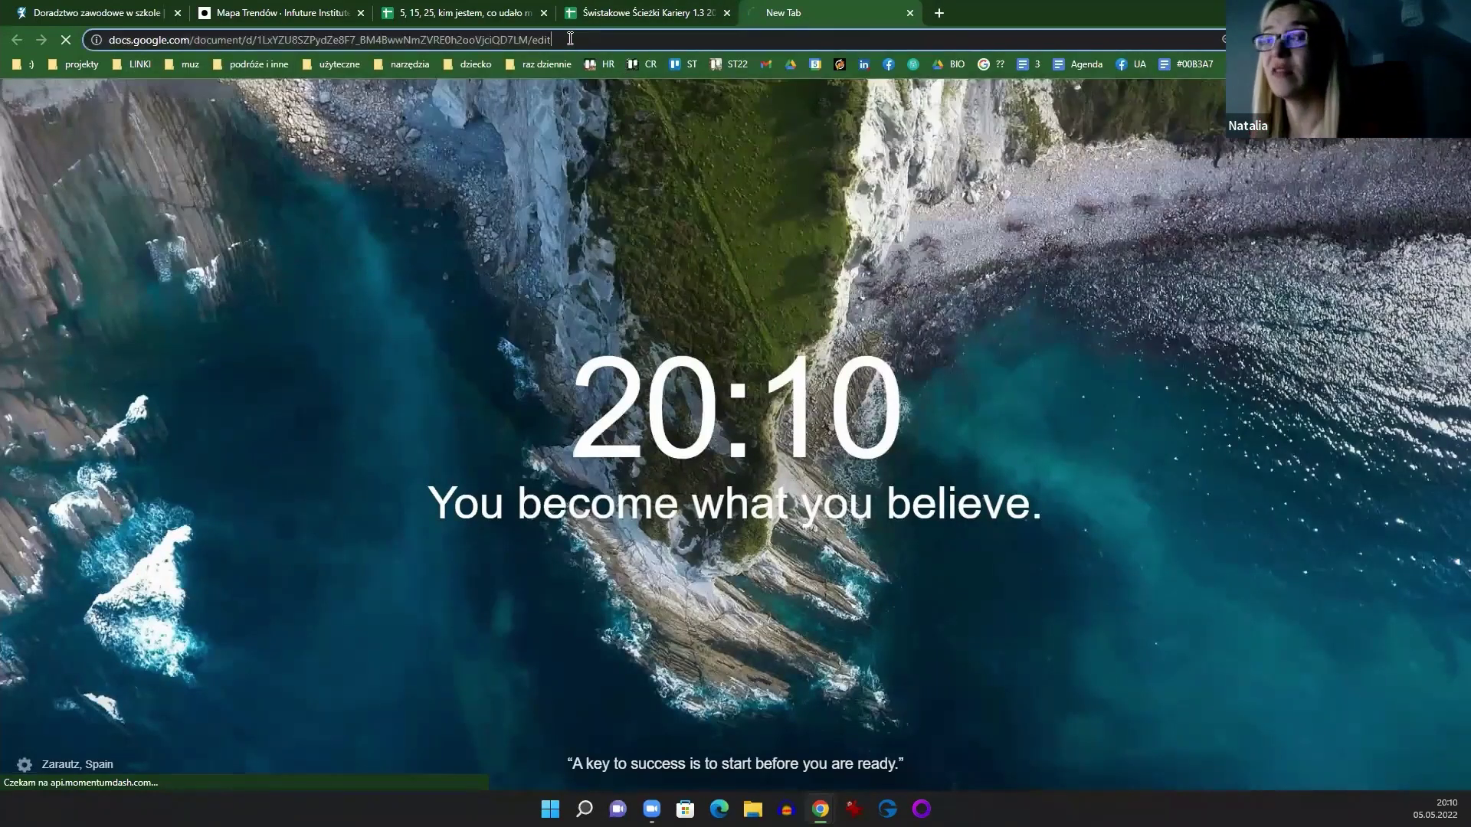
{"action": "left_click", "coordinate": [570, 39]}
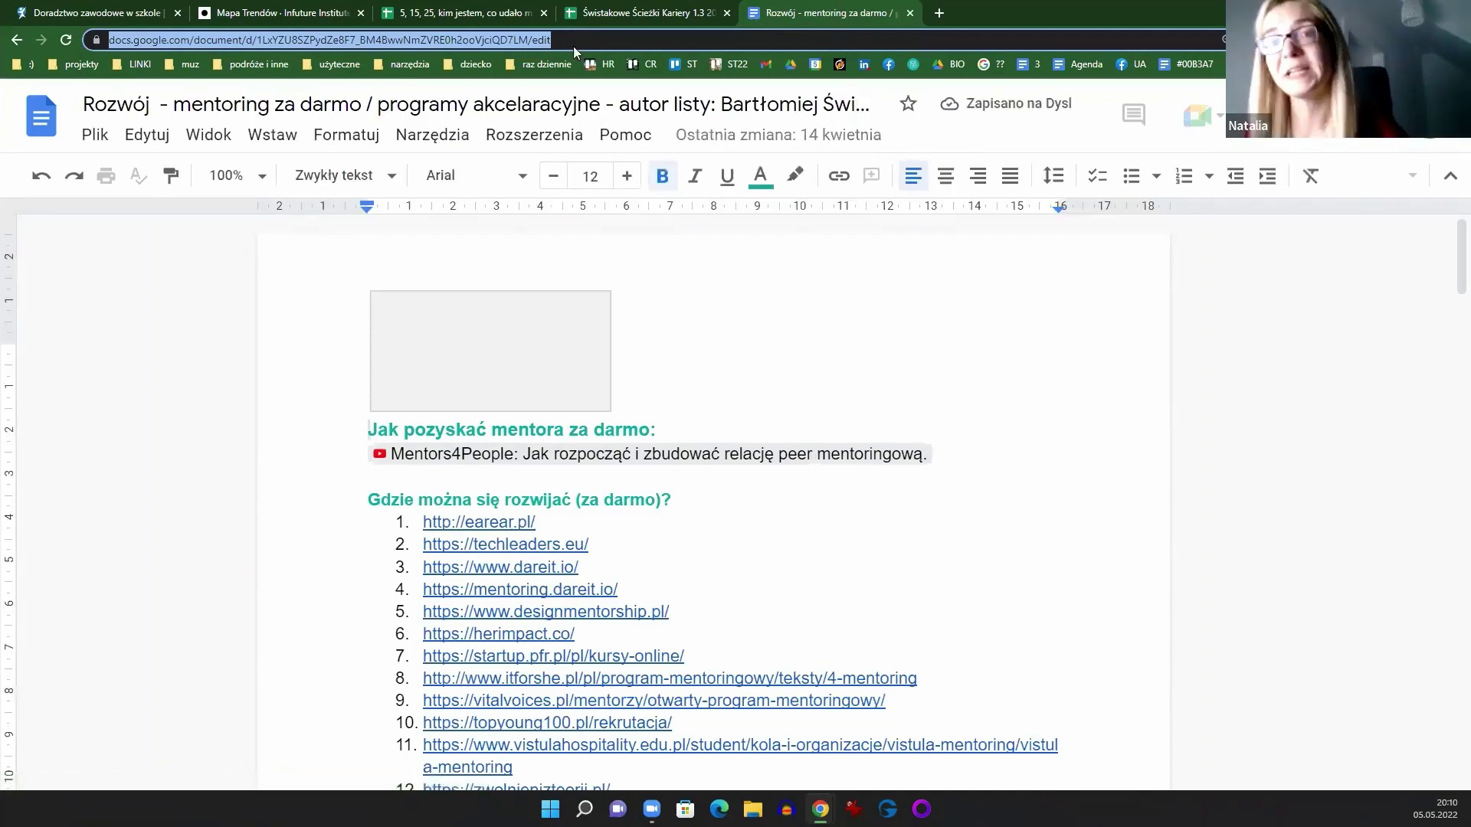
Step: Open the Cykl Świstaka YouTube video in another tab, then return to the Rozwój document
{"action": "left_click", "coordinate": [940, 13]}
{"action": "type", "text": "cykl"}
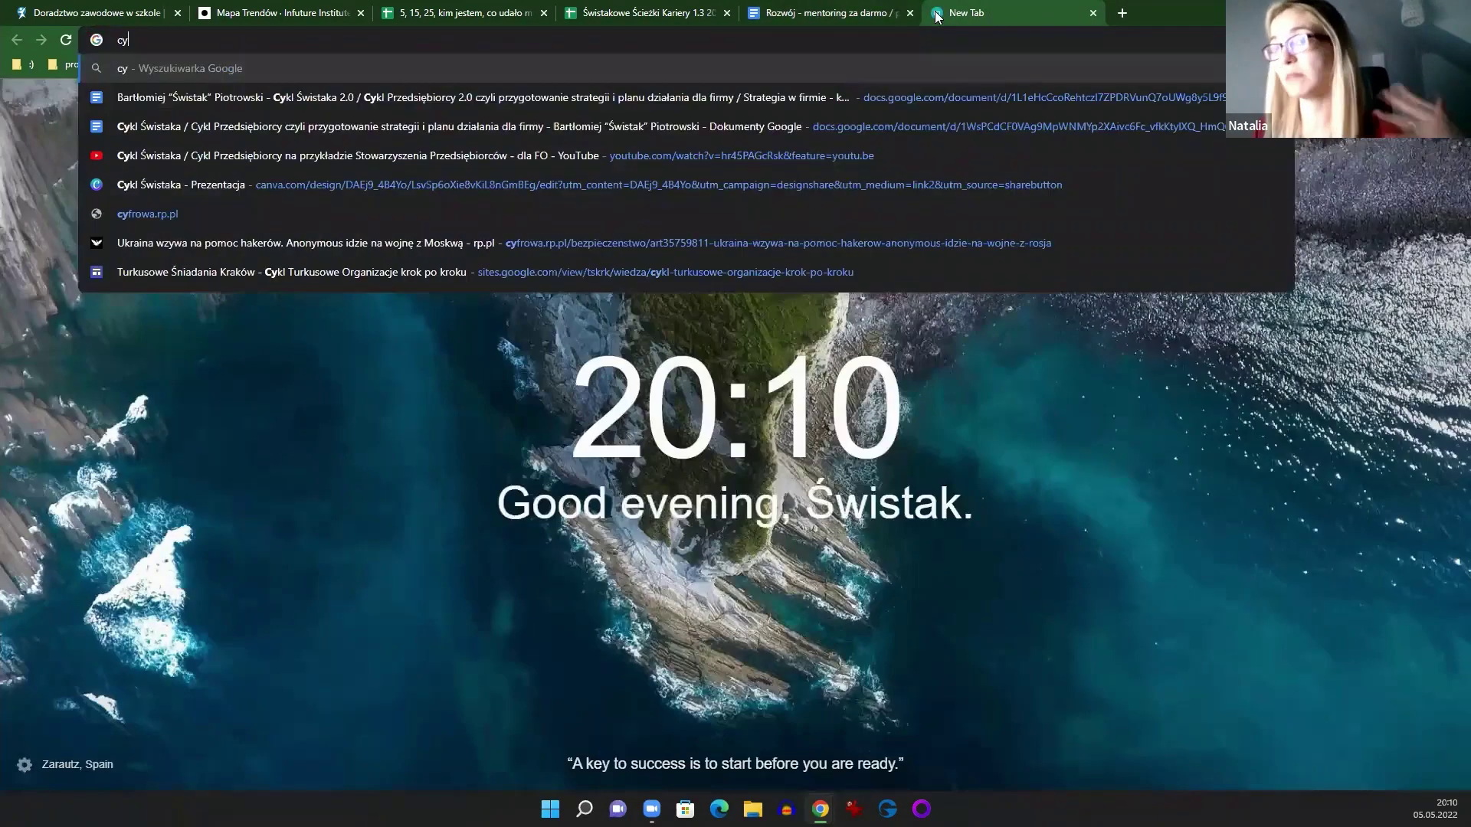
{"action": "key", "text": "Down"}
{"action": "key", "text": "Down"}
{"action": "key", "text": "Down"}
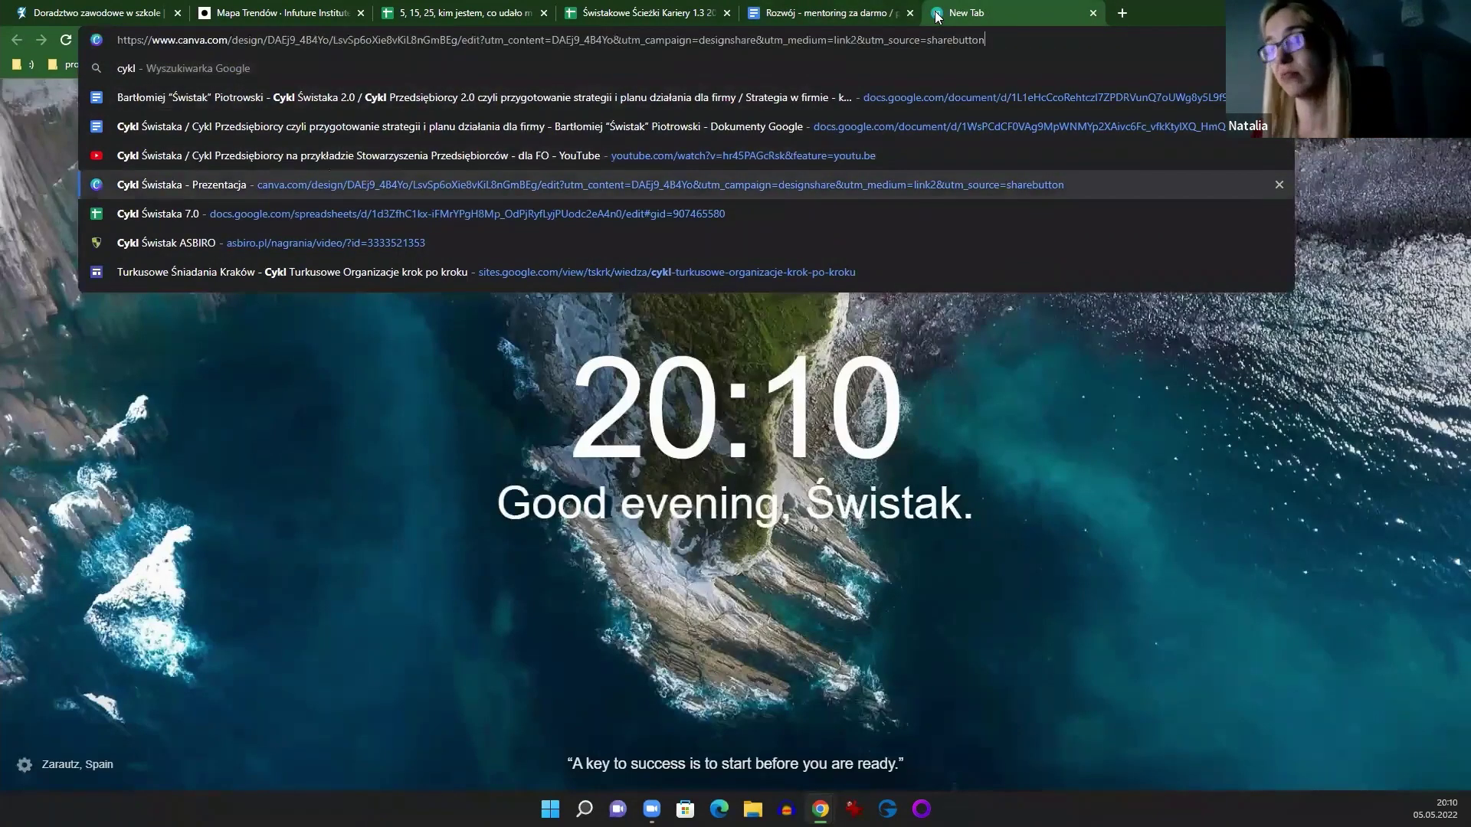
{"action": "key", "text": "Up"}
{"action": "key", "text": "Return"}
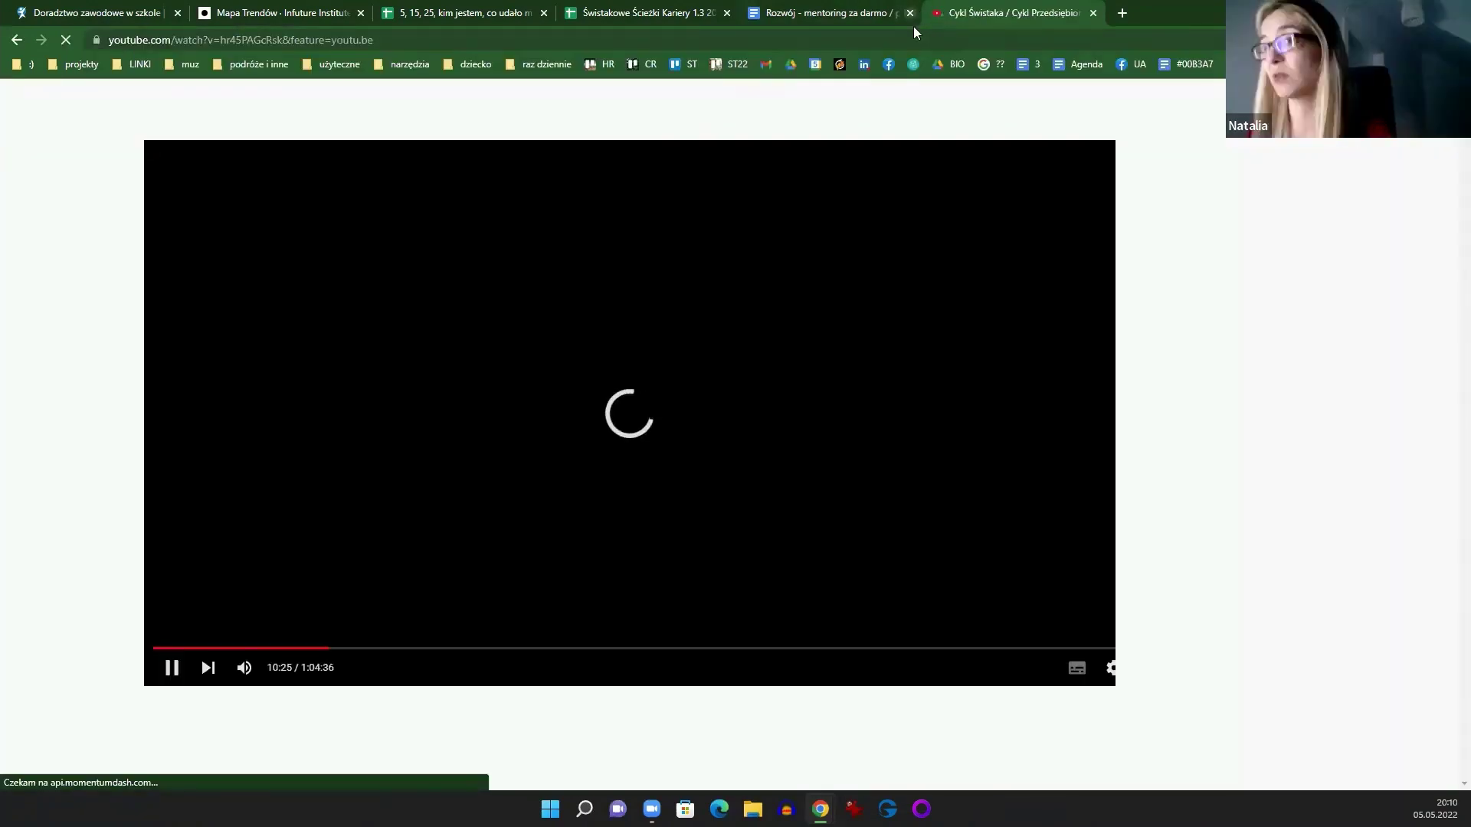
{"action": "left_click", "coordinate": [915, 31]}
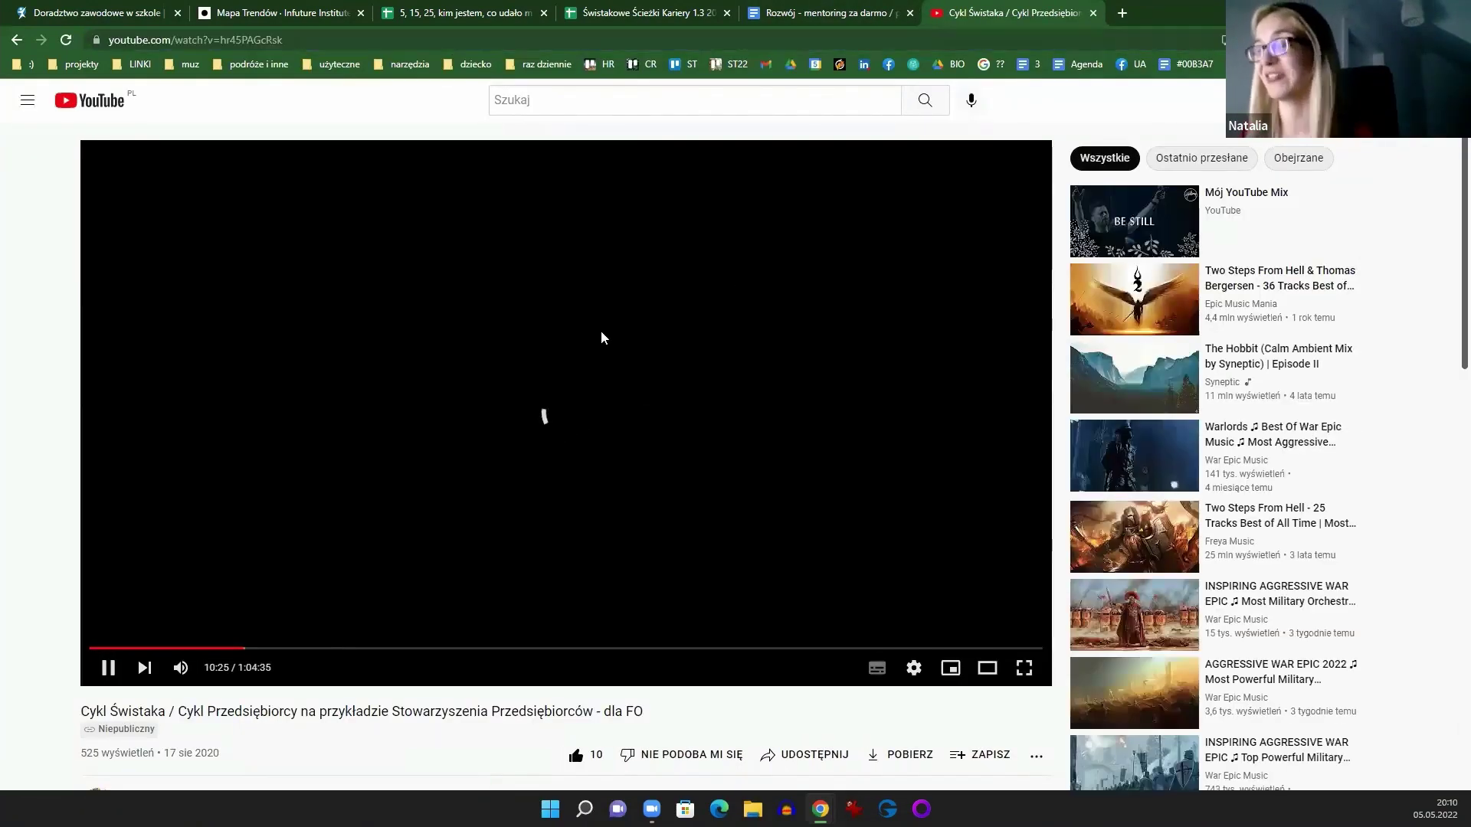
{"action": "key", "text": "ctrl+shift+Tab"}
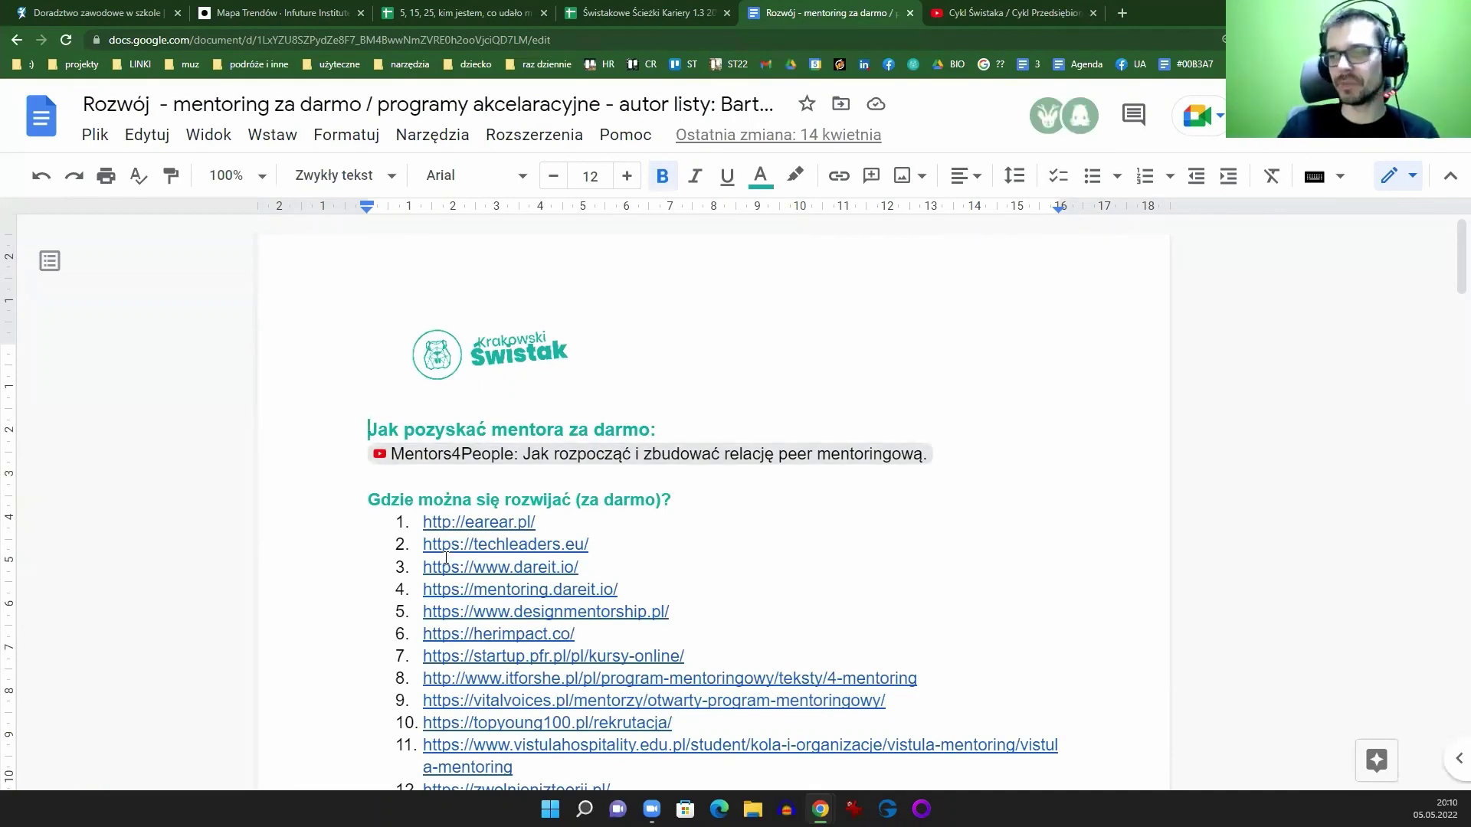
{"action": "scroll", "coordinate": [538, 468], "scroll_direction": "down", "scroll_amount": 3}
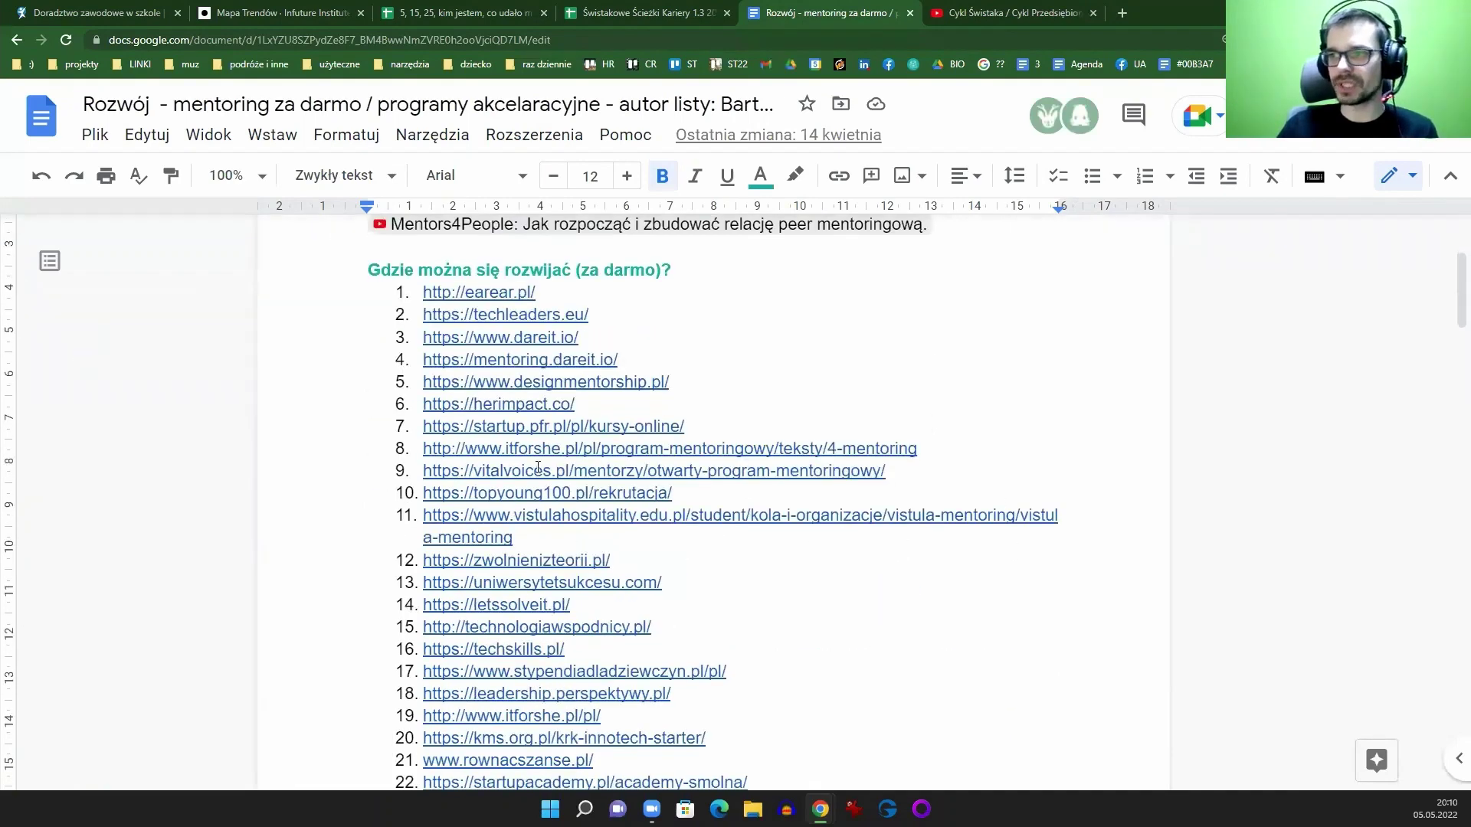
{"action": "scroll", "coordinate": [565, 426], "scroll_direction": "down", "scroll_amount": 11}
{"action": "scroll", "coordinate": [526, 437], "scroll_direction": "up", "scroll_amount": 6}
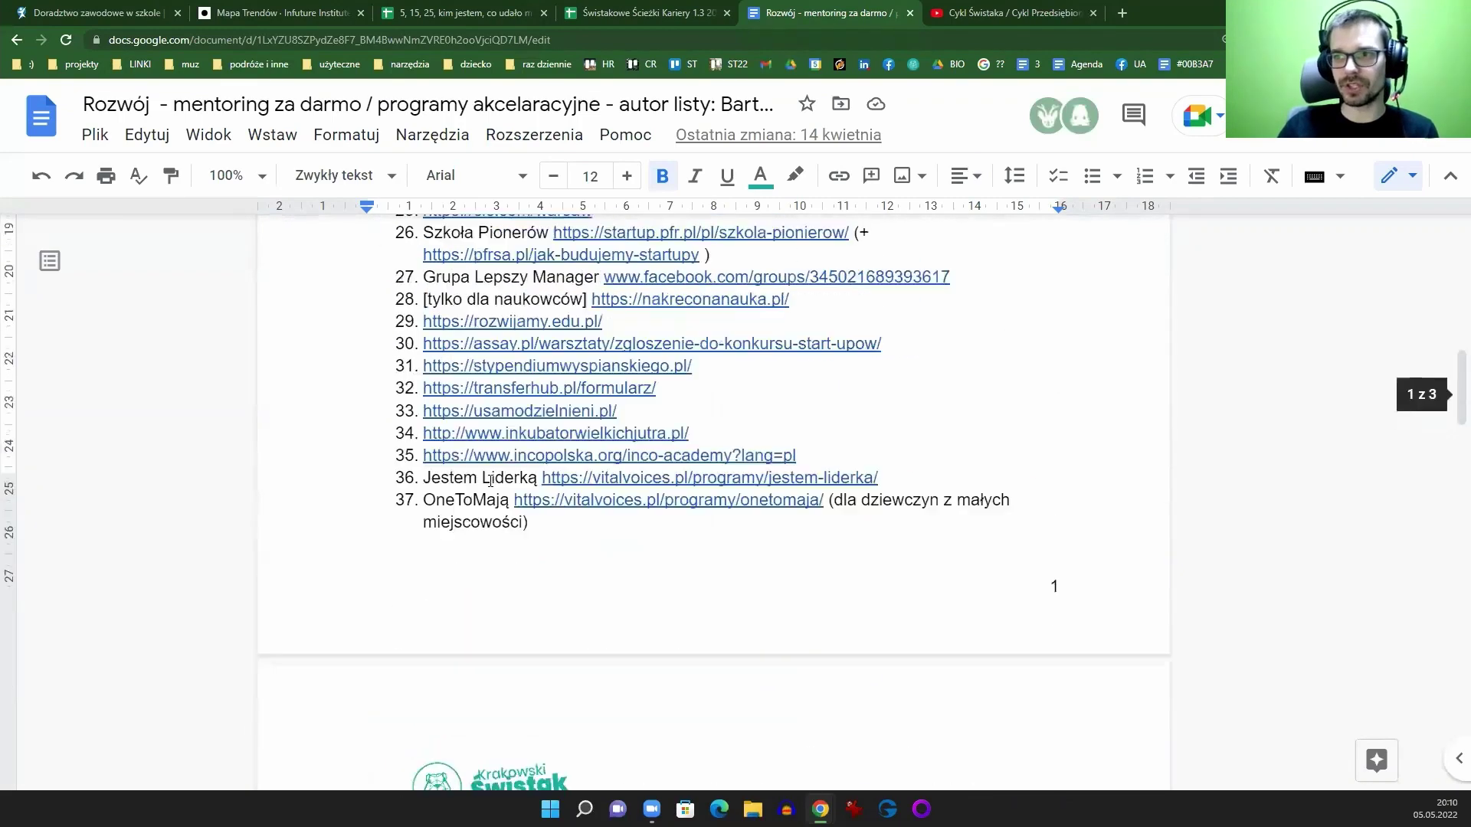
{"action": "scroll", "coordinate": [501, 453], "scroll_direction": "up", "scroll_amount": 8}
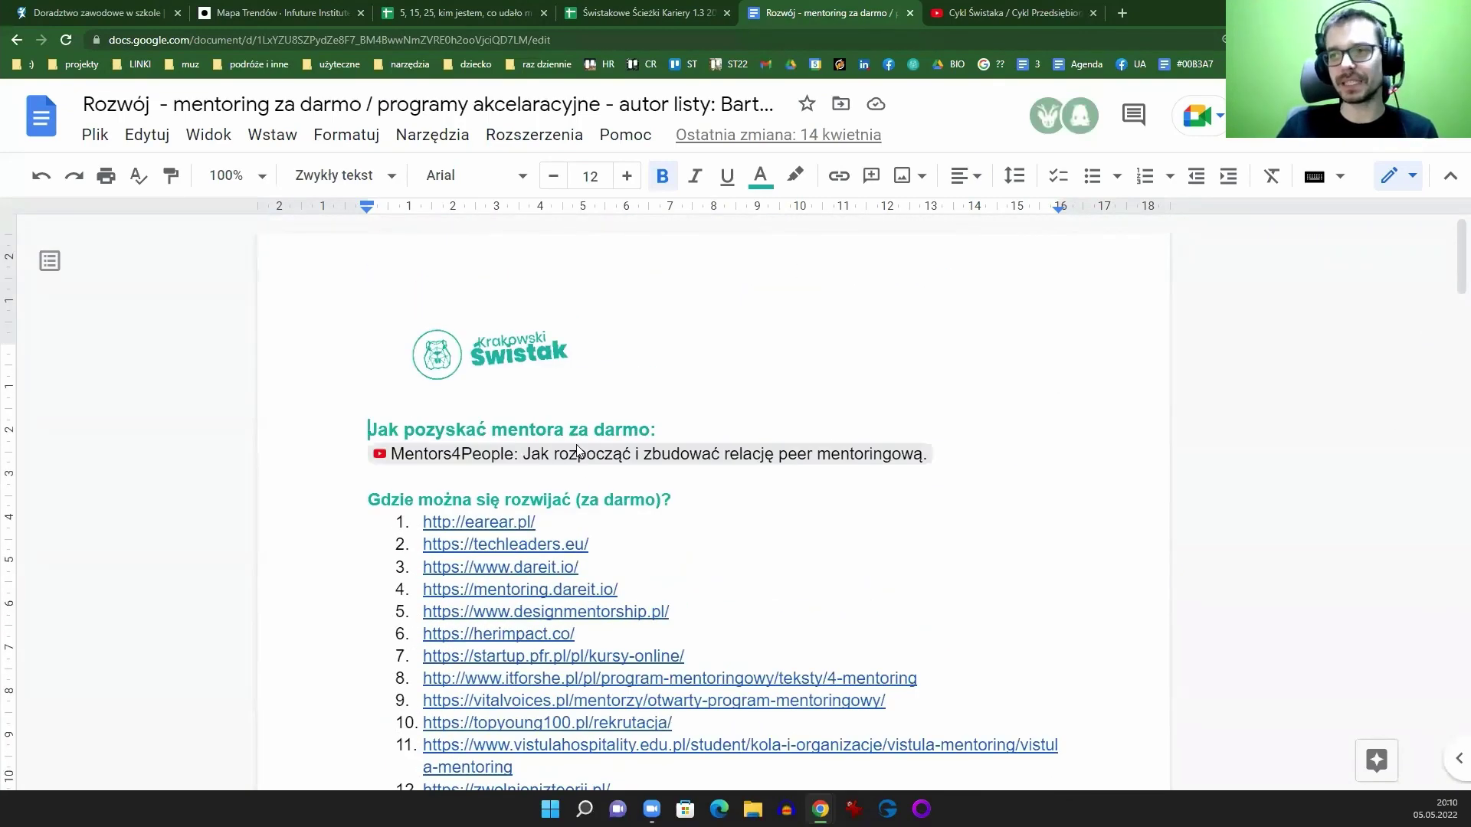
{"action": "left_click", "coordinate": [527, 545]}
{"action": "left_click", "coordinate": [599, 500]}
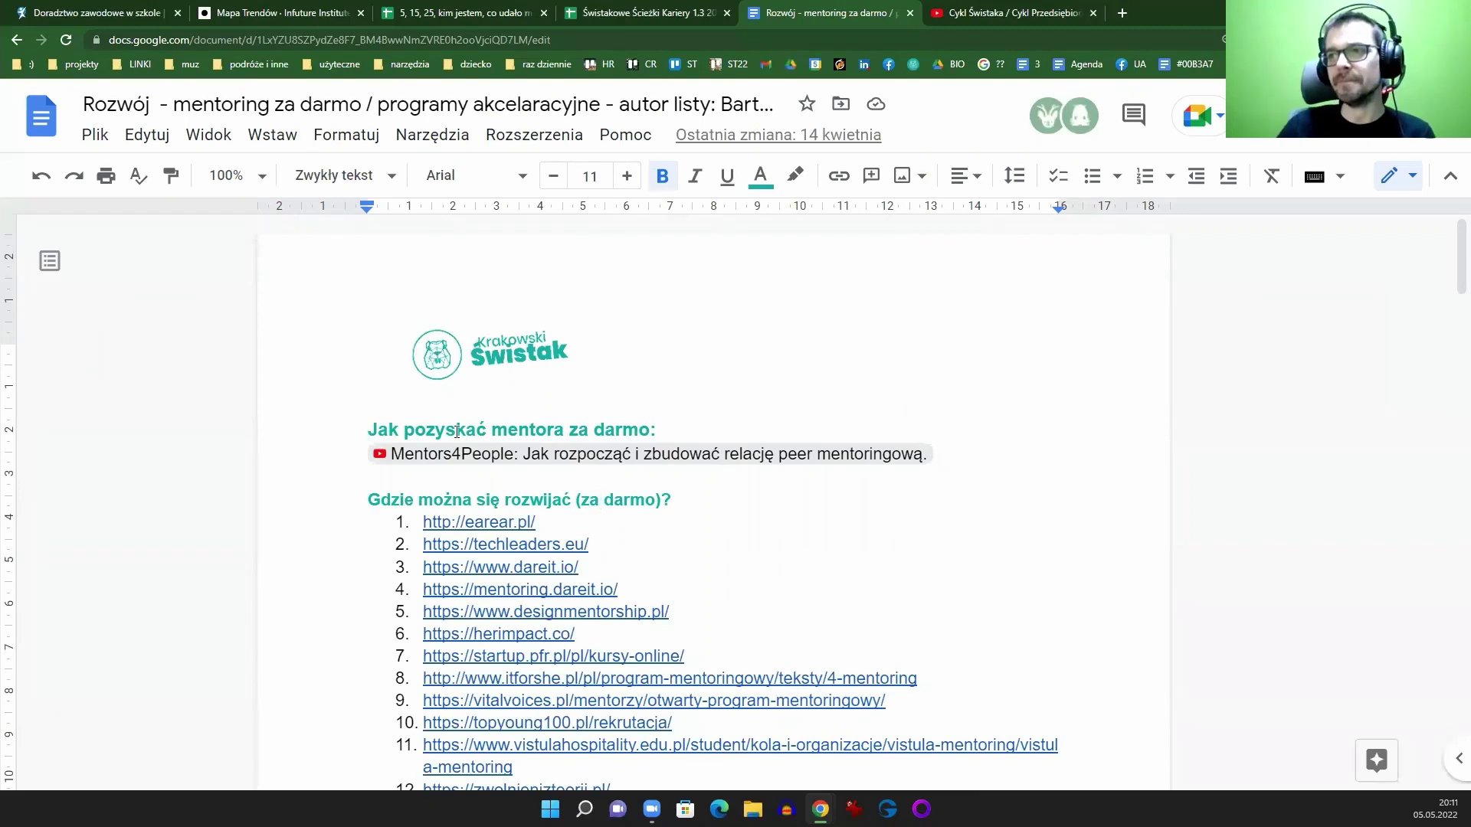
{"action": "scroll", "coordinate": [617, 580], "scroll_direction": "down", "scroll_amount": 12}
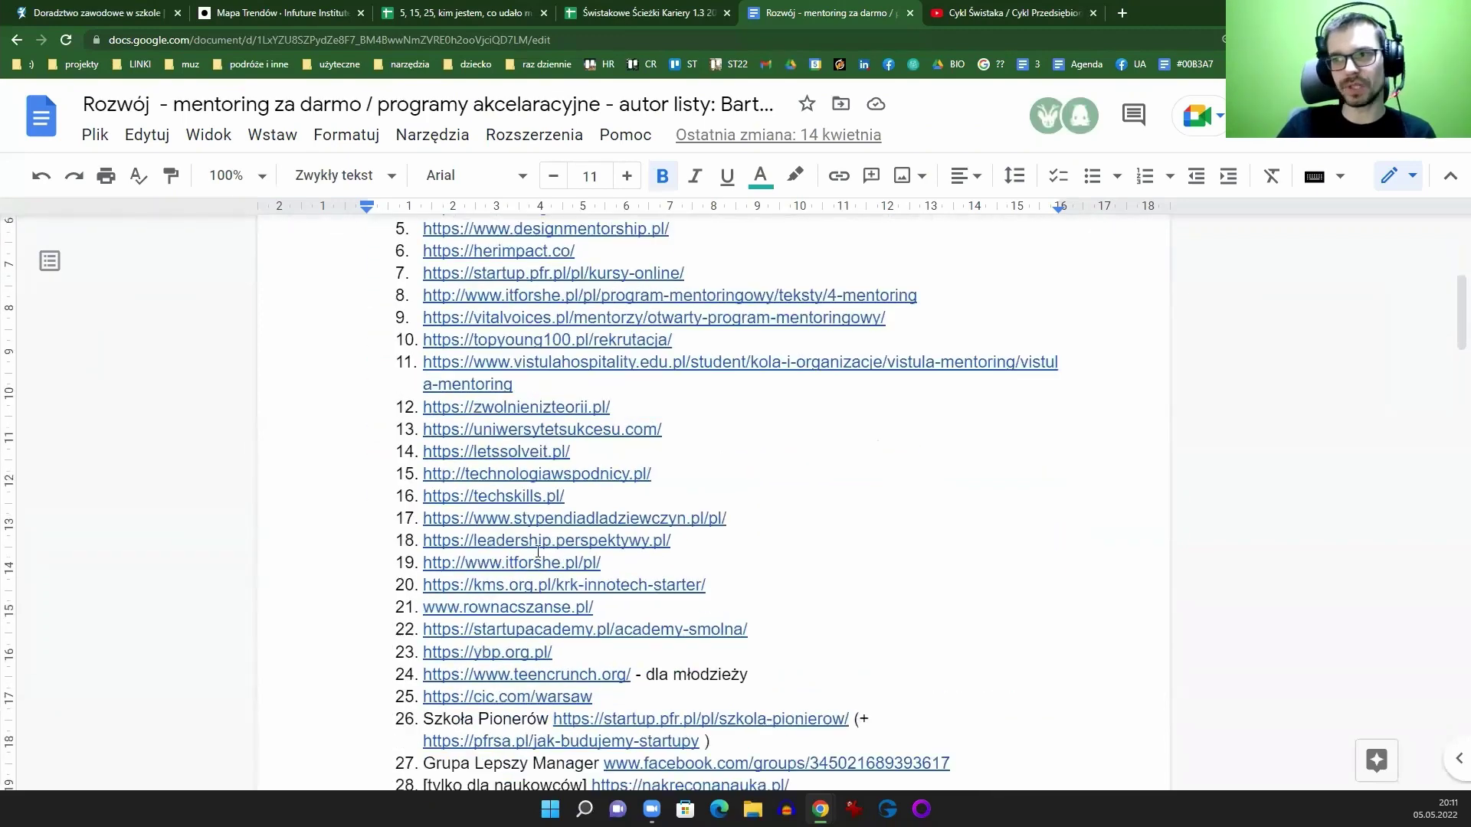
{"action": "scroll", "coordinate": [586, 427], "scroll_direction": "down", "scroll_amount": 5}
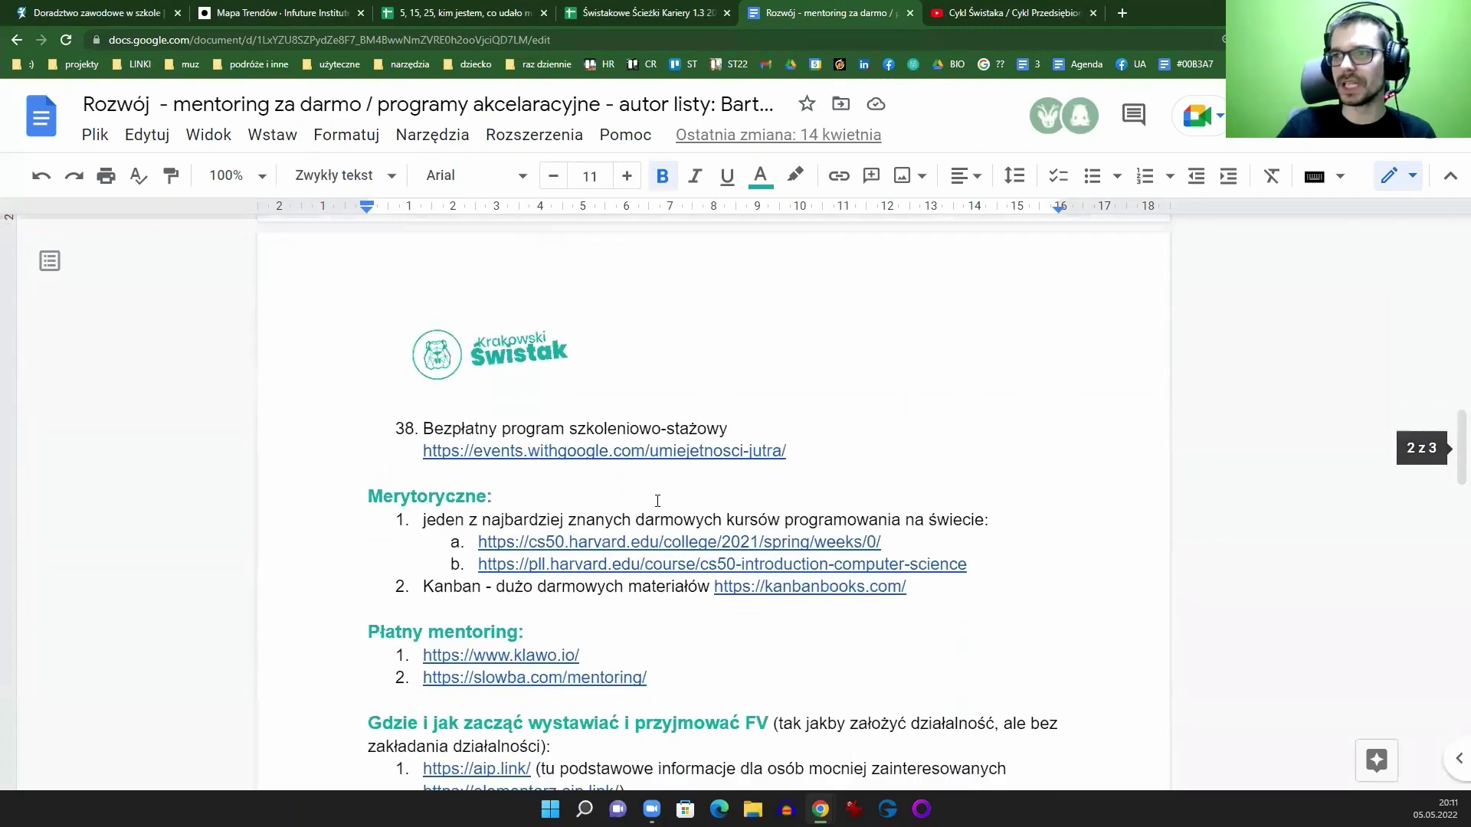
{"action": "scroll", "coordinate": [727, 460], "scroll_direction": "down", "scroll_amount": 2}
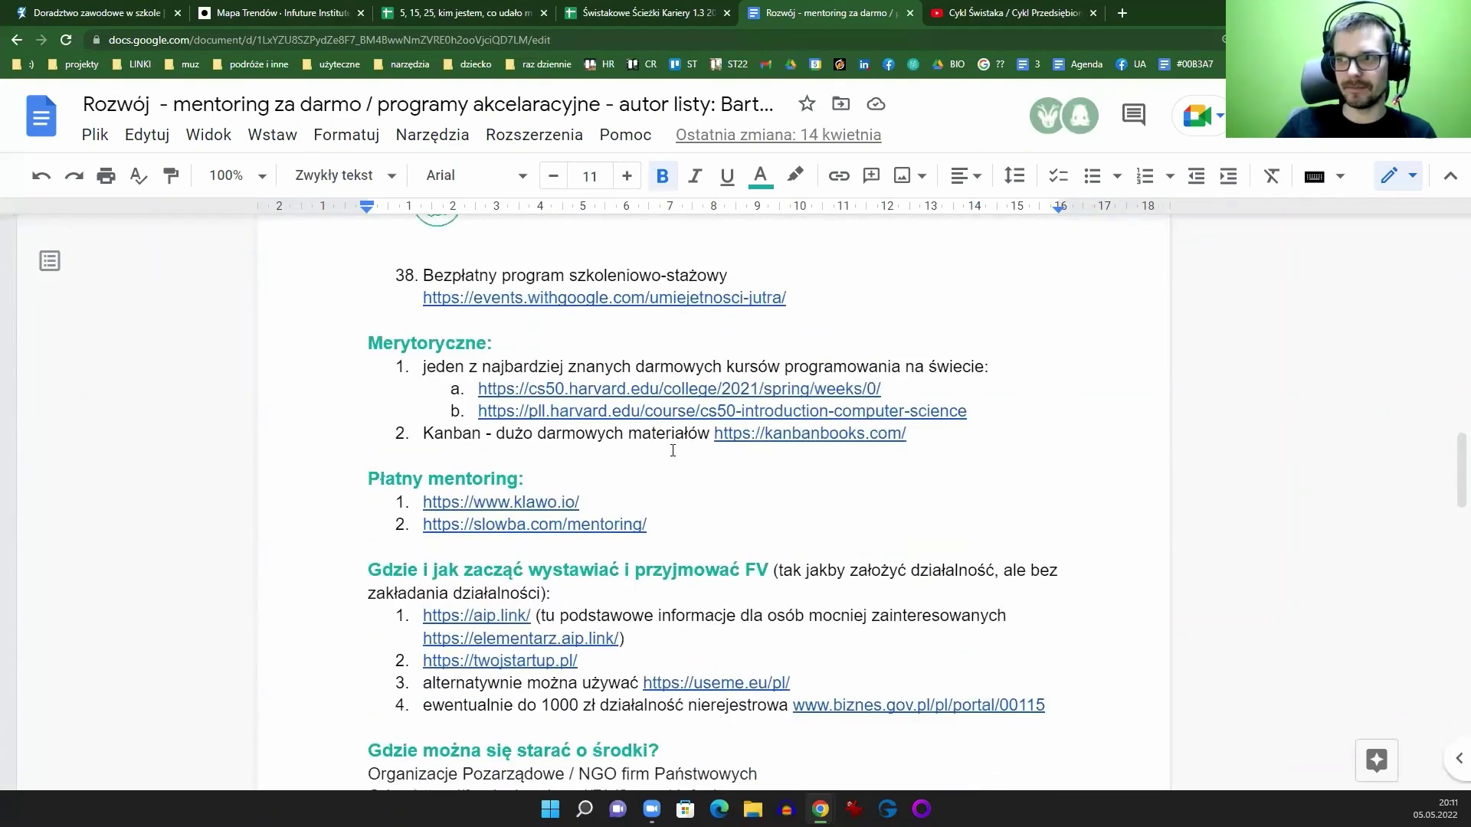
{"action": "scroll", "coordinate": [600, 505], "scroll_direction": "down", "scroll_amount": 2}
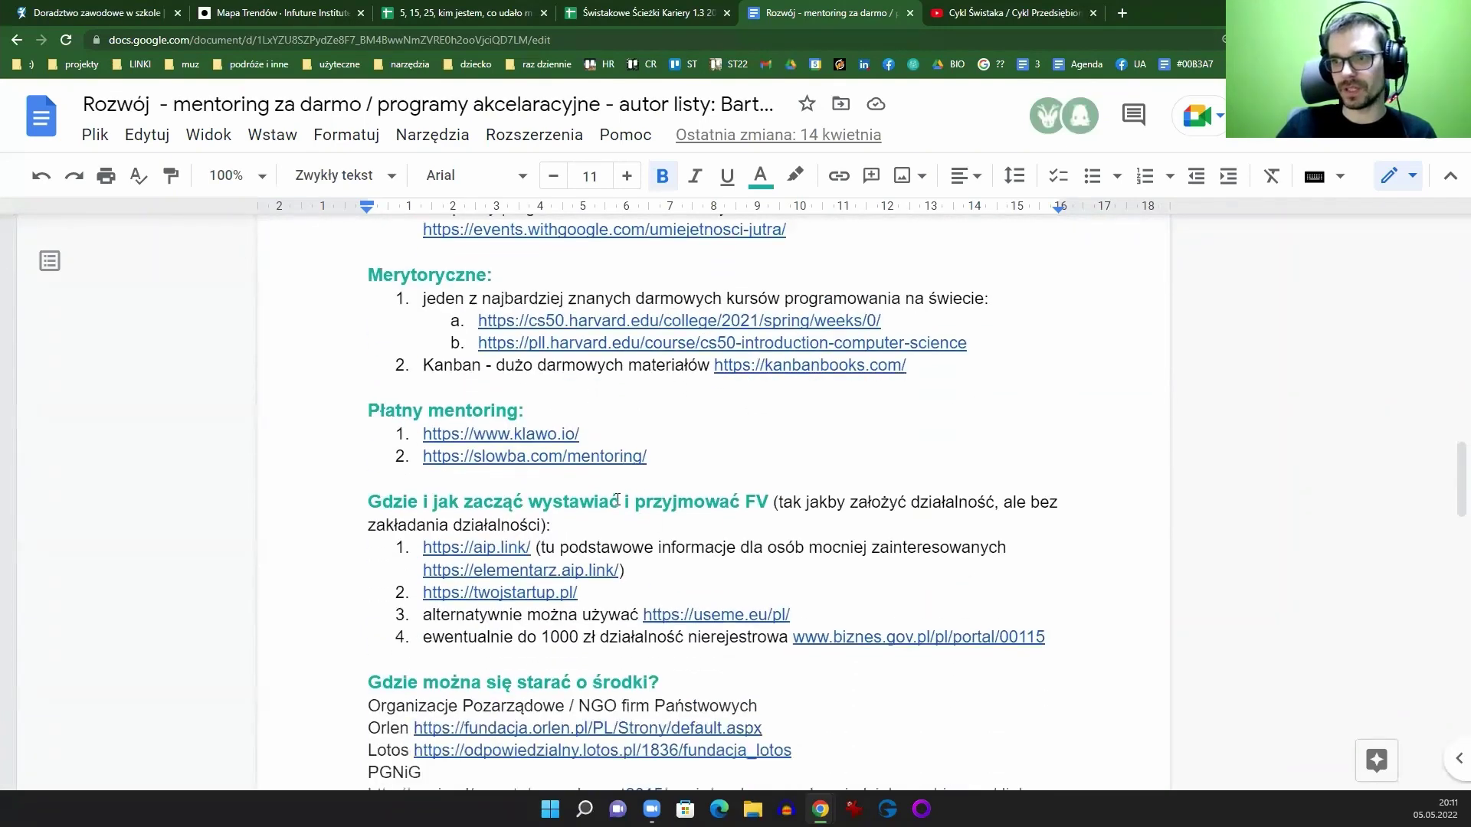
{"action": "left_click", "coordinate": [490, 464]}
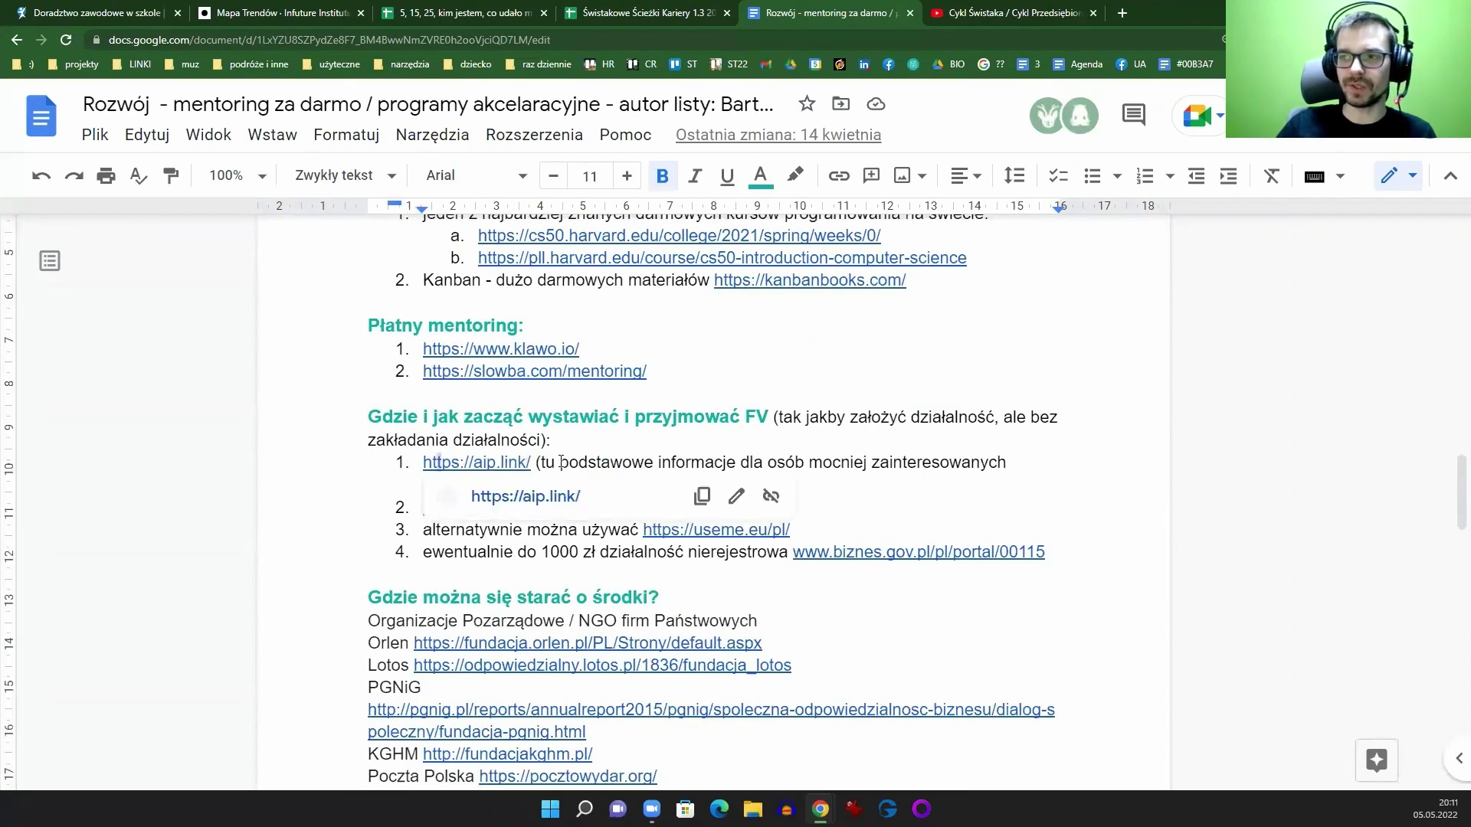
{"action": "double_click", "coordinate": [490, 464]}
{"action": "key", "text": "Right"}
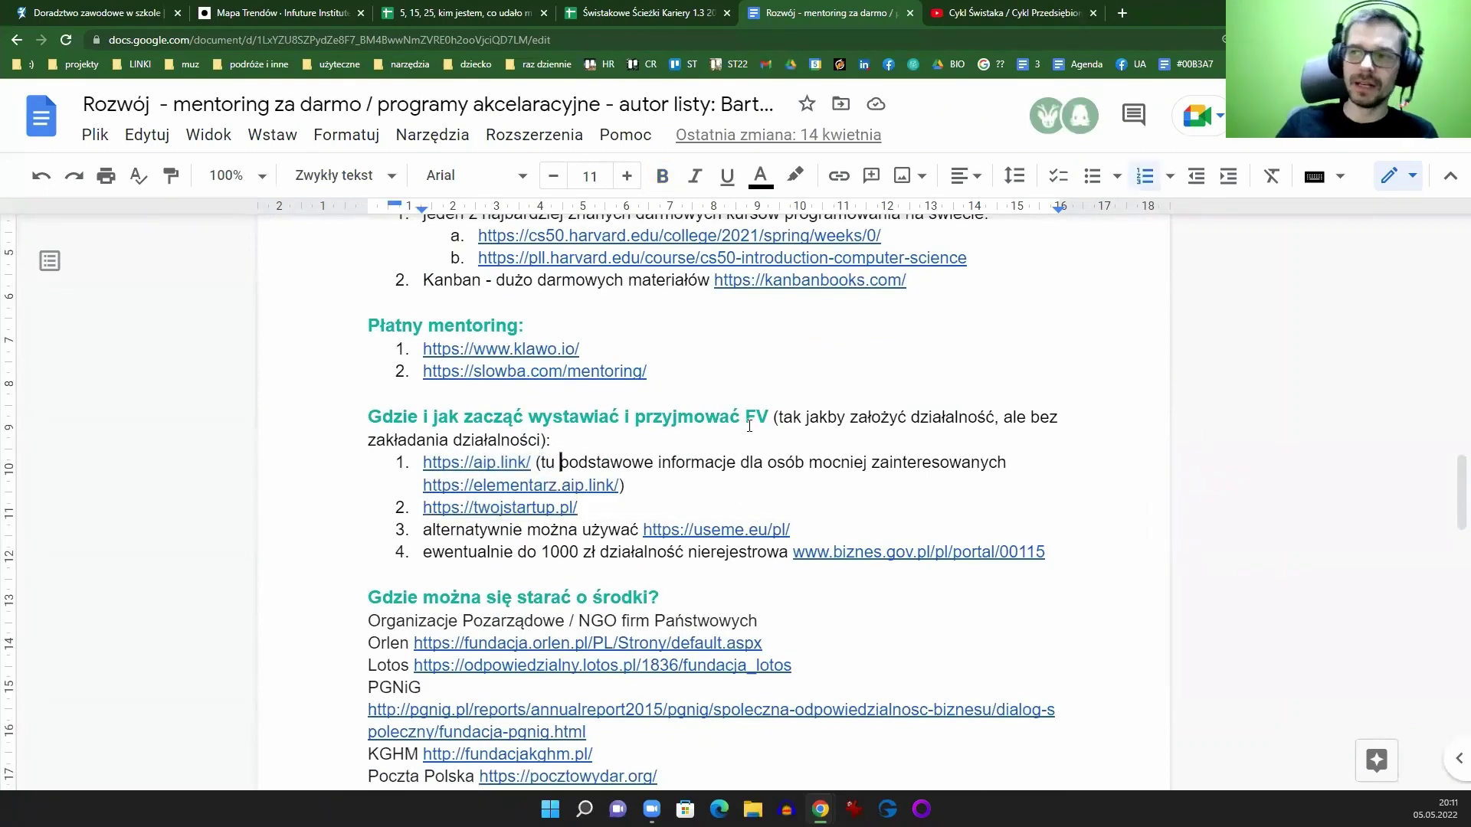
{"action": "scroll", "coordinate": [724, 396], "scroll_direction": "down", "scroll_amount": 8}
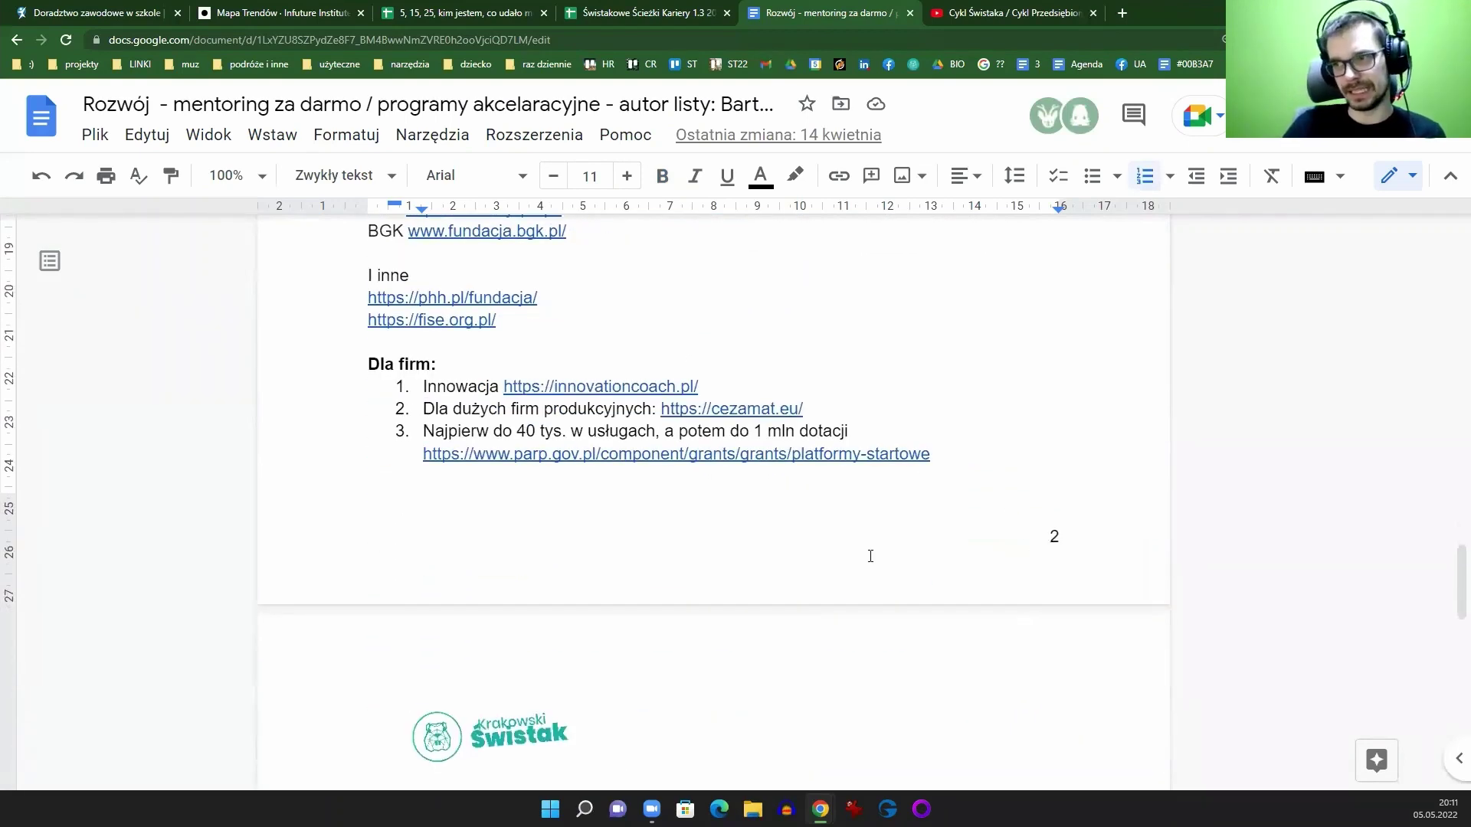
{"action": "scroll", "coordinate": [805, 536], "scroll_direction": "down", "scroll_amount": 3}
{"action": "scroll", "coordinate": [709, 499], "scroll_direction": "up", "scroll_amount": 3}
{"action": "scroll", "coordinate": [712, 528], "scroll_direction": "up", "scroll_amount": 4}
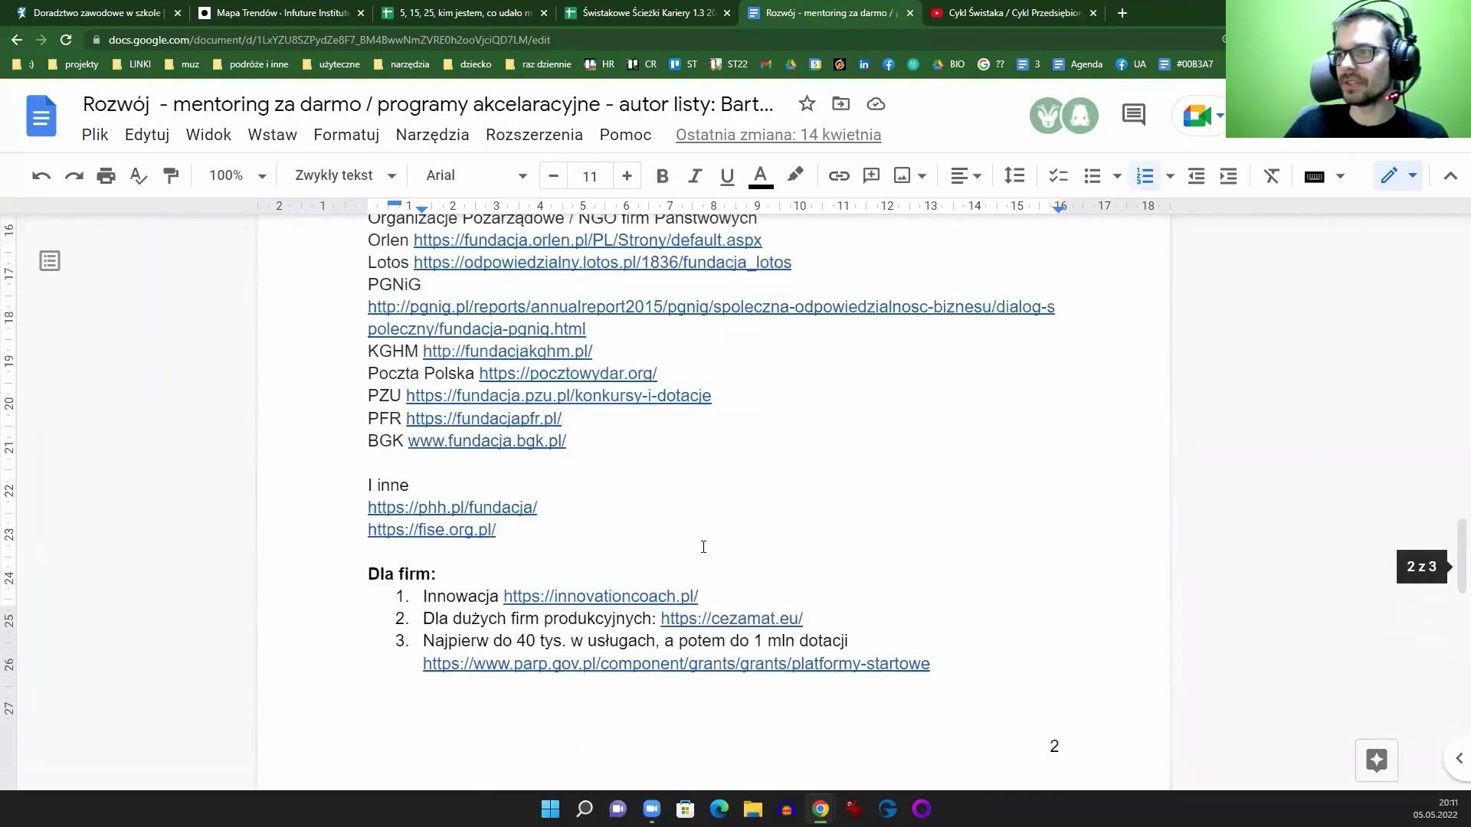
{"action": "scroll", "coordinate": [703, 547], "scroll_direction": "up", "scroll_amount": 20}
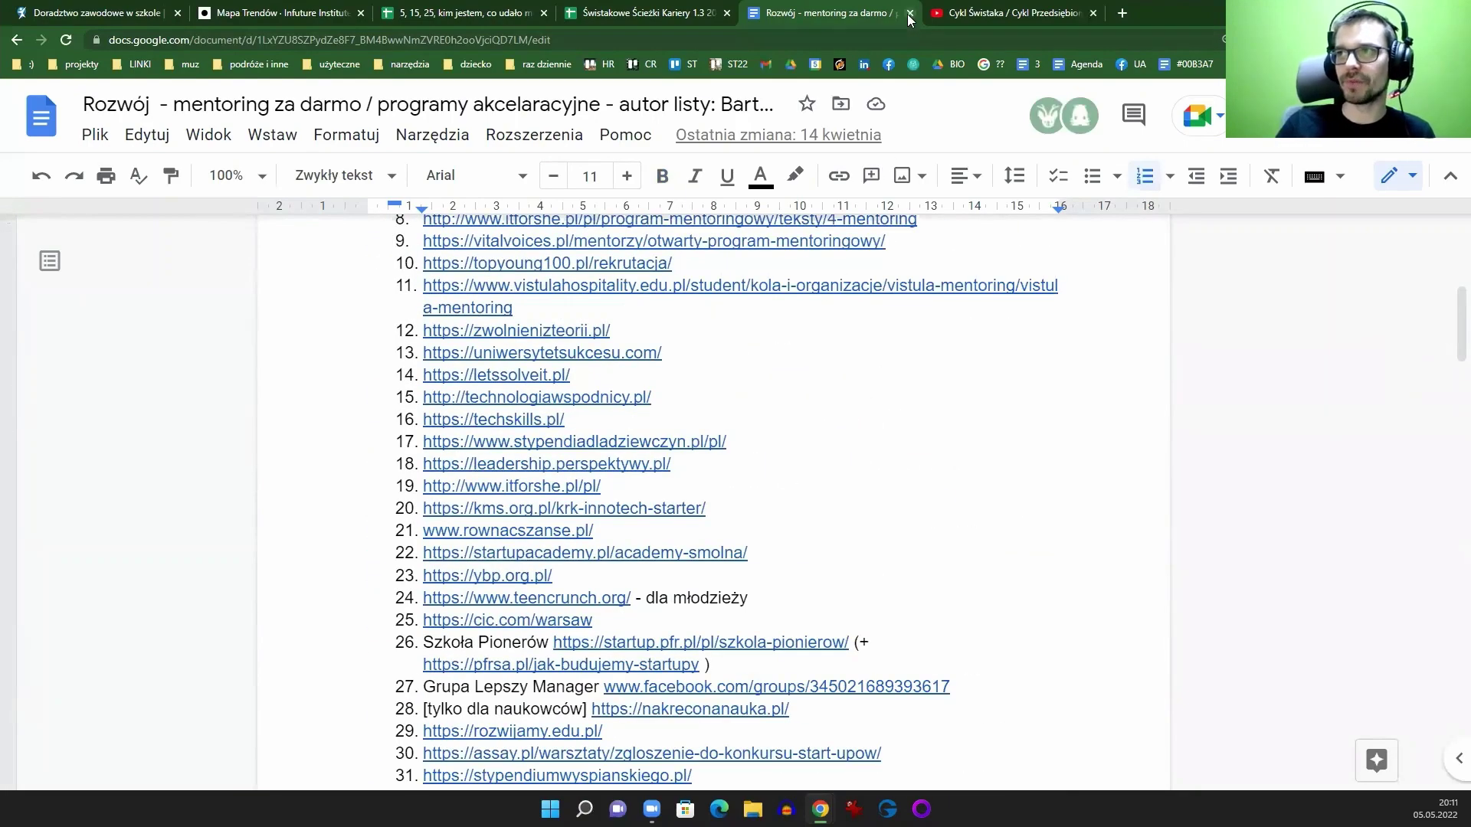
Step: Close the mentoring document and open swistak-krakow.pl from the bookmarks bar
{"action": "left_click", "coordinate": [909, 13]}
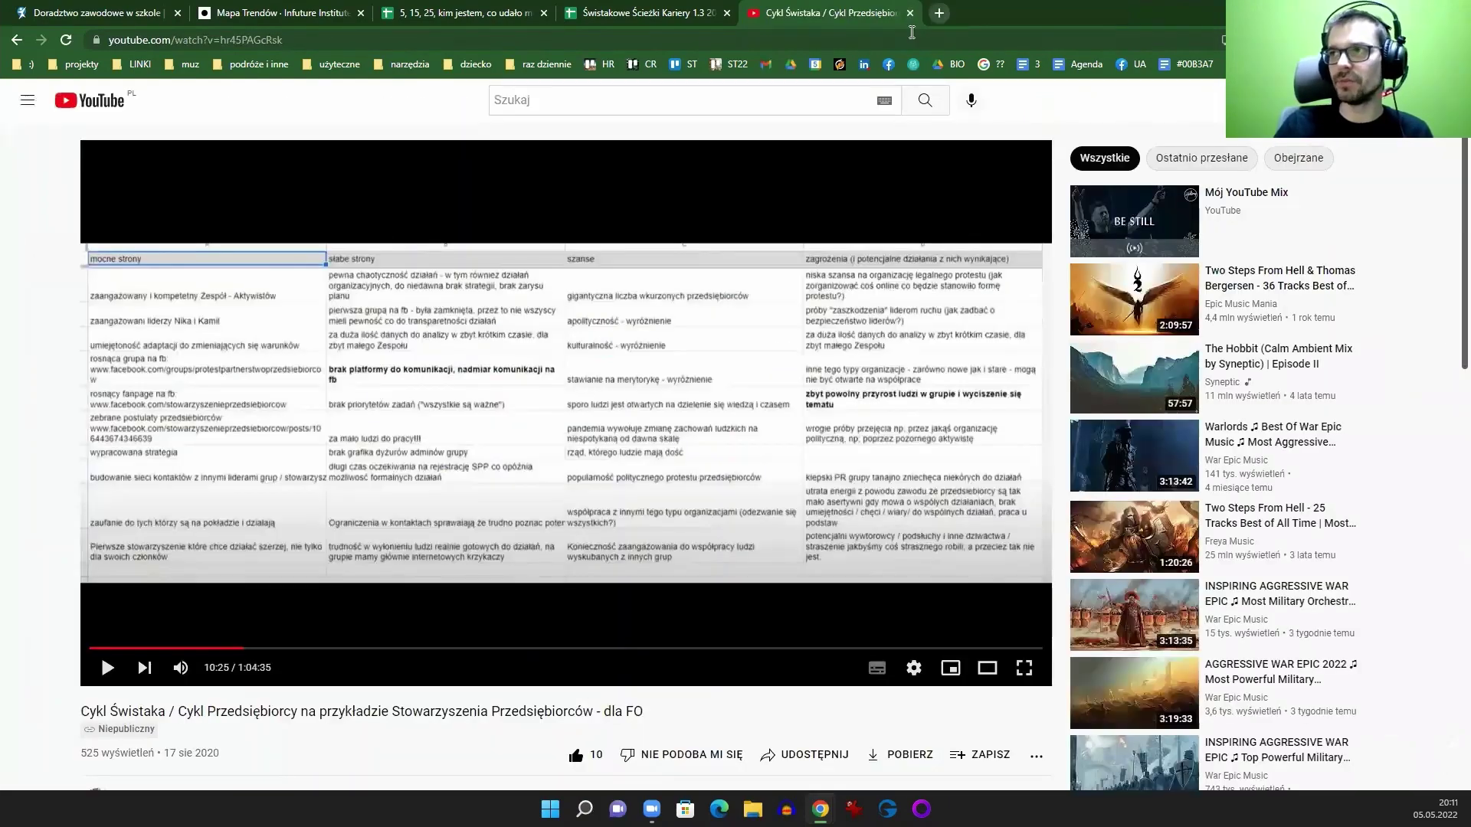
{"action": "left_click", "coordinate": [914, 65]}
{"action": "left_click", "coordinate": [522, 40]}
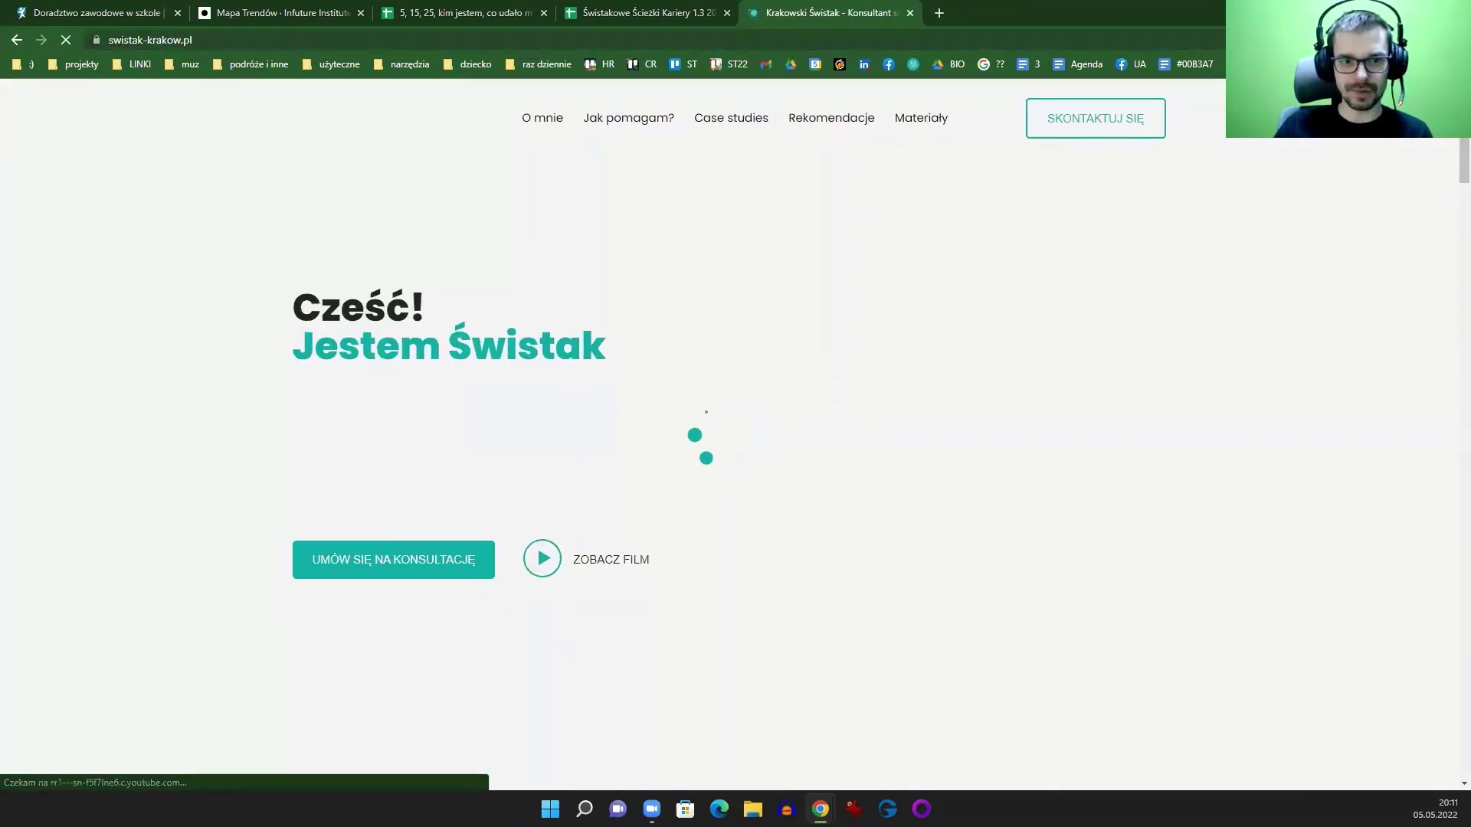
{"action": "key", "text": "Escape"}
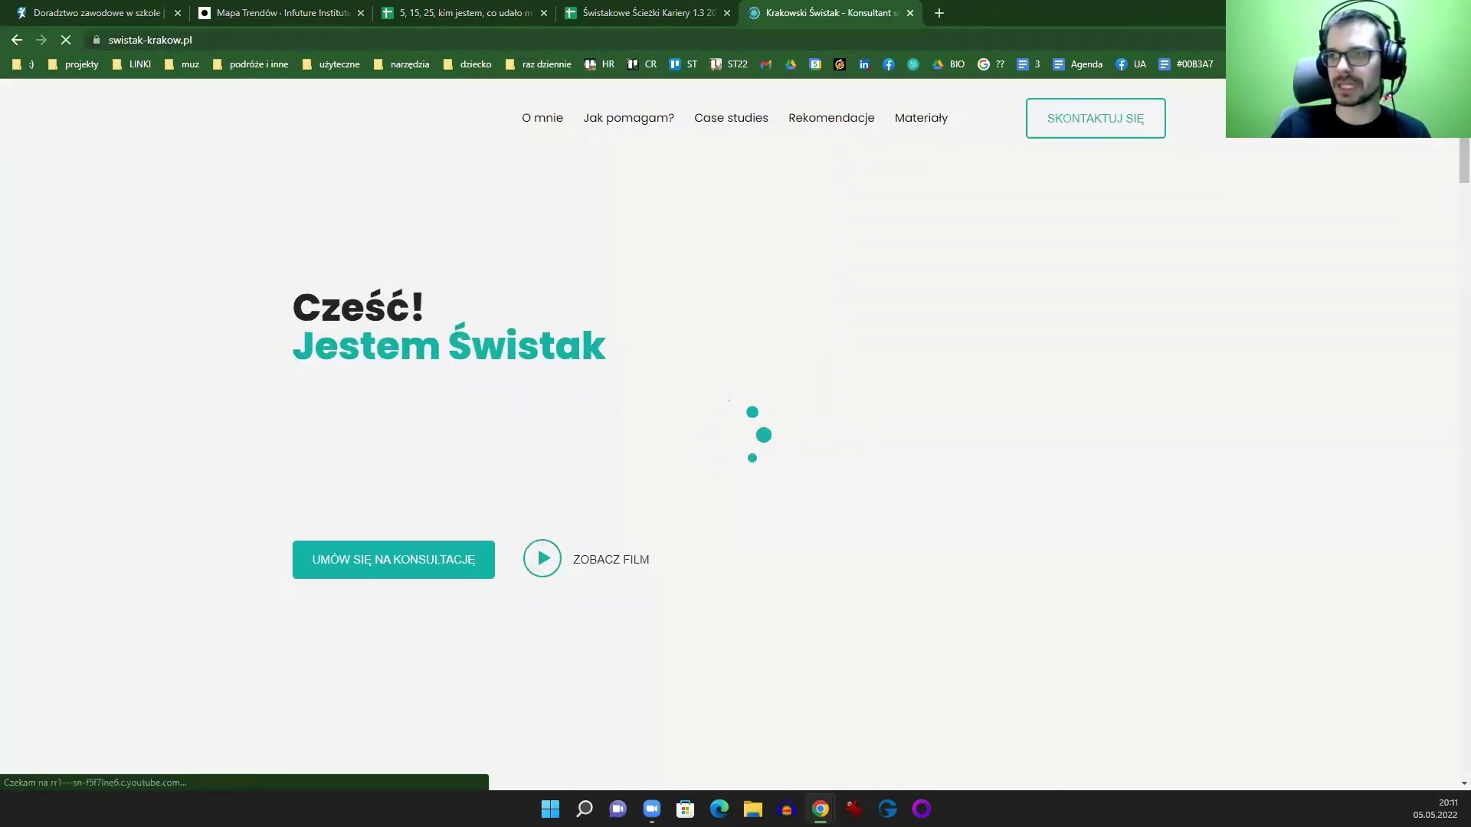
Step: Scroll through the recommendations, booking and 'Zobacz moje materiały' sections, then reload the page
{"action": "scroll", "coordinate": [927, 480], "scroll_direction": "down", "scroll_amount": 15}
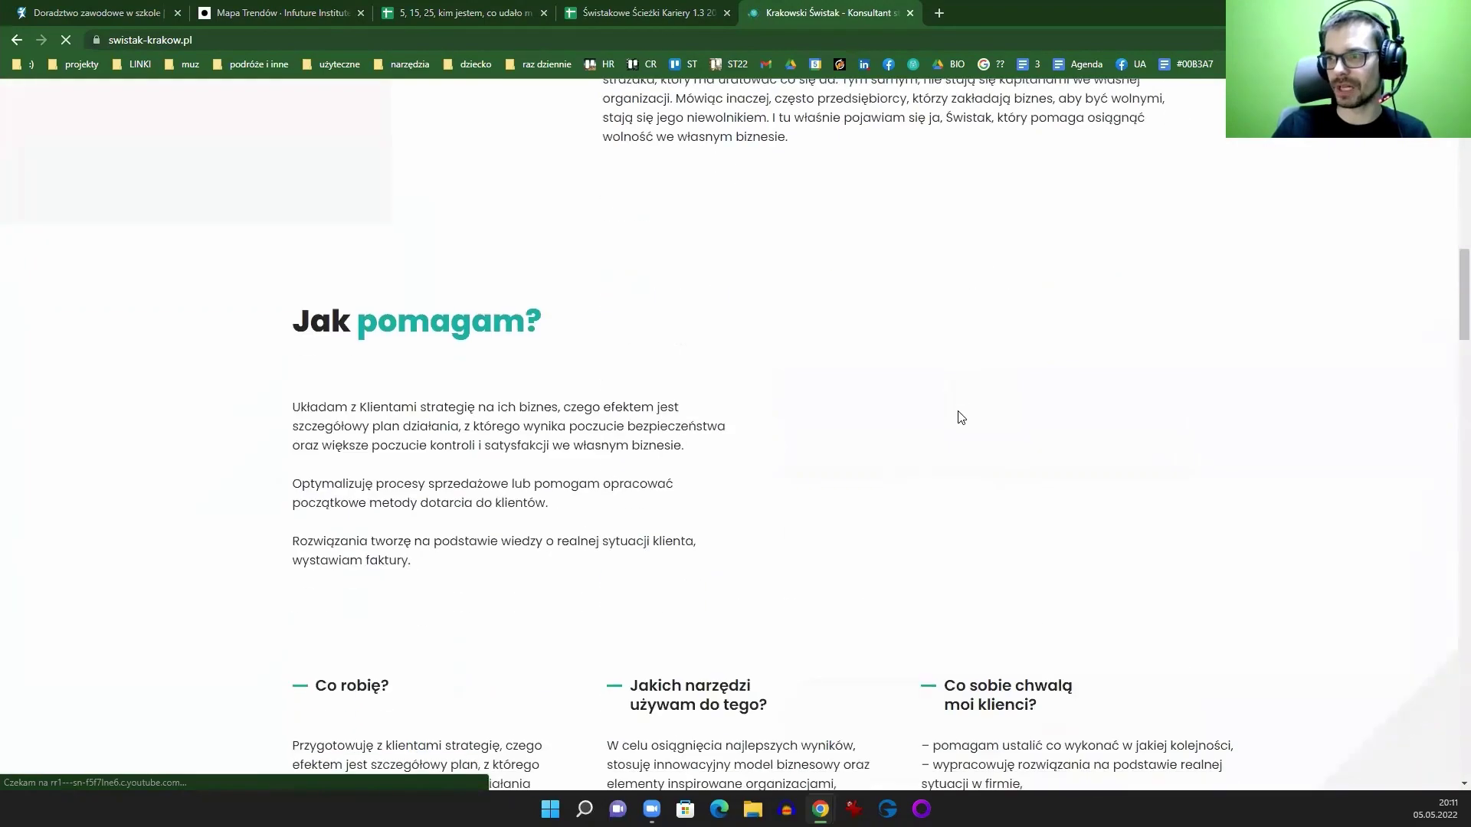
{"action": "scroll", "coordinate": [665, 403], "scroll_direction": "down", "scroll_amount": 12}
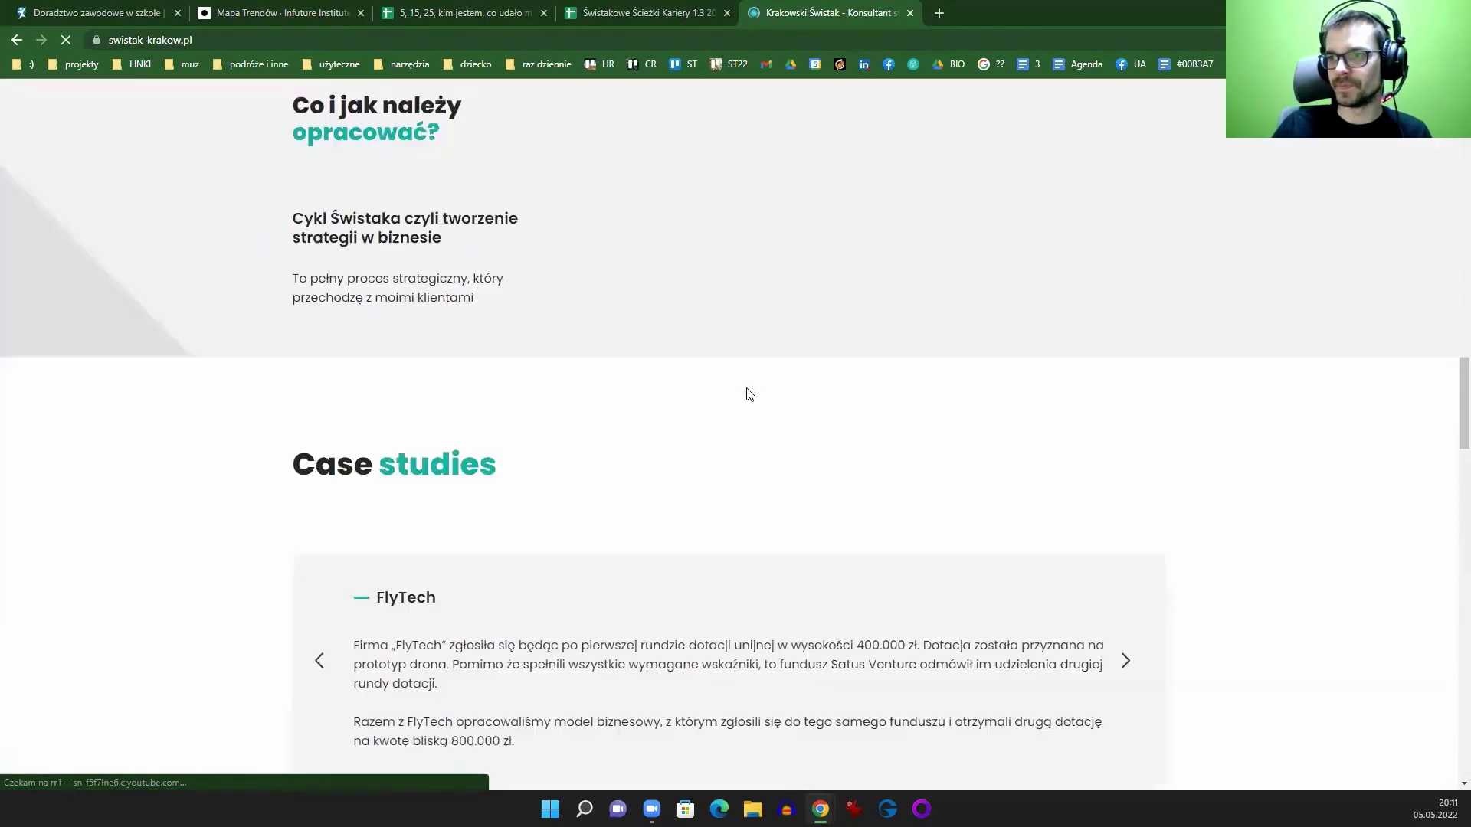
{"action": "scroll", "coordinate": [735, 429], "scroll_direction": "up", "scroll_amount": 9}
{"action": "scroll", "coordinate": [758, 460], "scroll_direction": "up", "scroll_amount": 15}
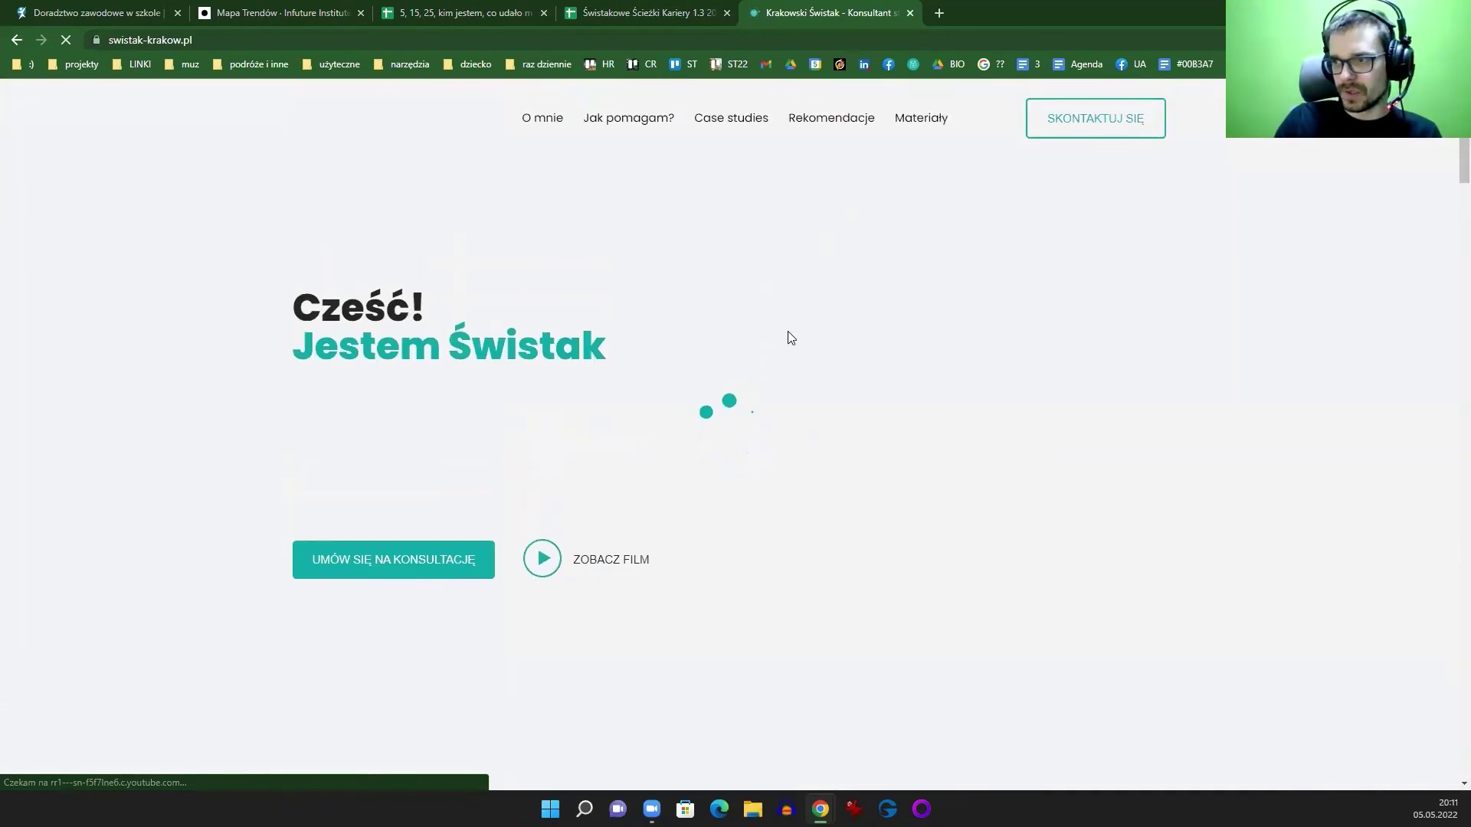
{"action": "scroll", "coordinate": [813, 364], "scroll_direction": "down", "scroll_amount": 20}
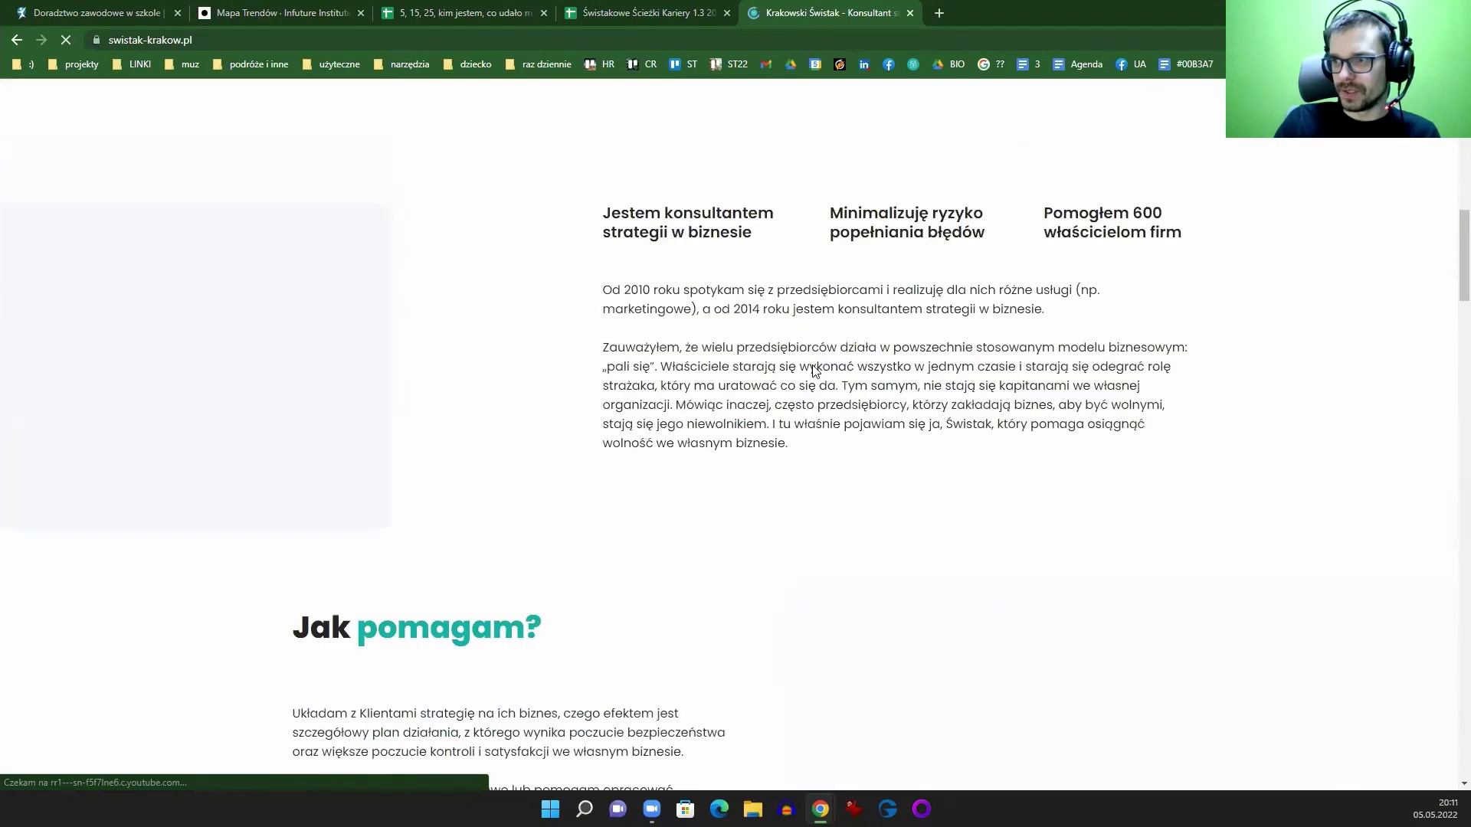
{"action": "scroll", "coordinate": [813, 375], "scroll_direction": "down", "scroll_amount": 18}
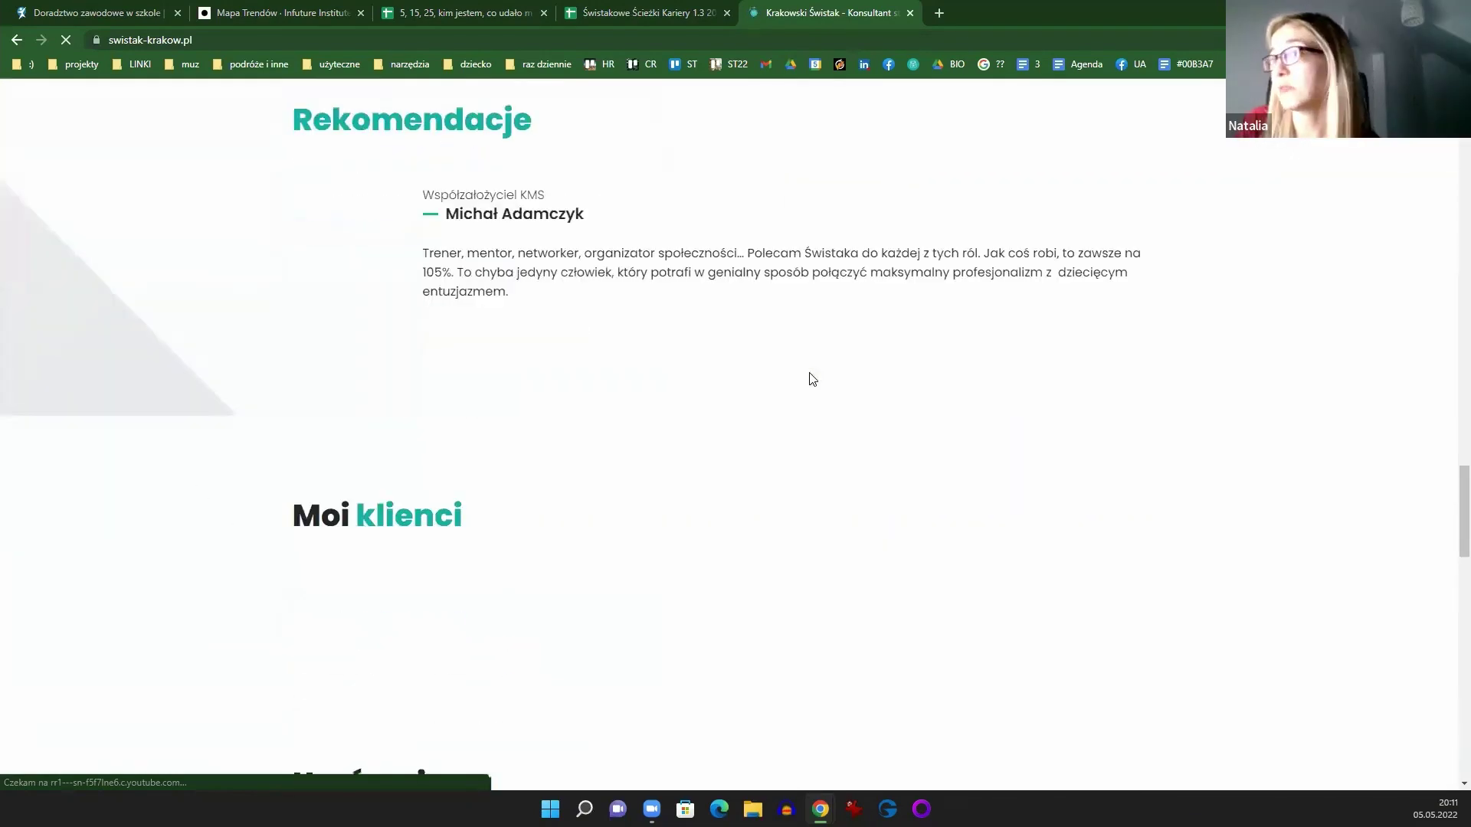
{"action": "left_click", "coordinate": [67, 39]}
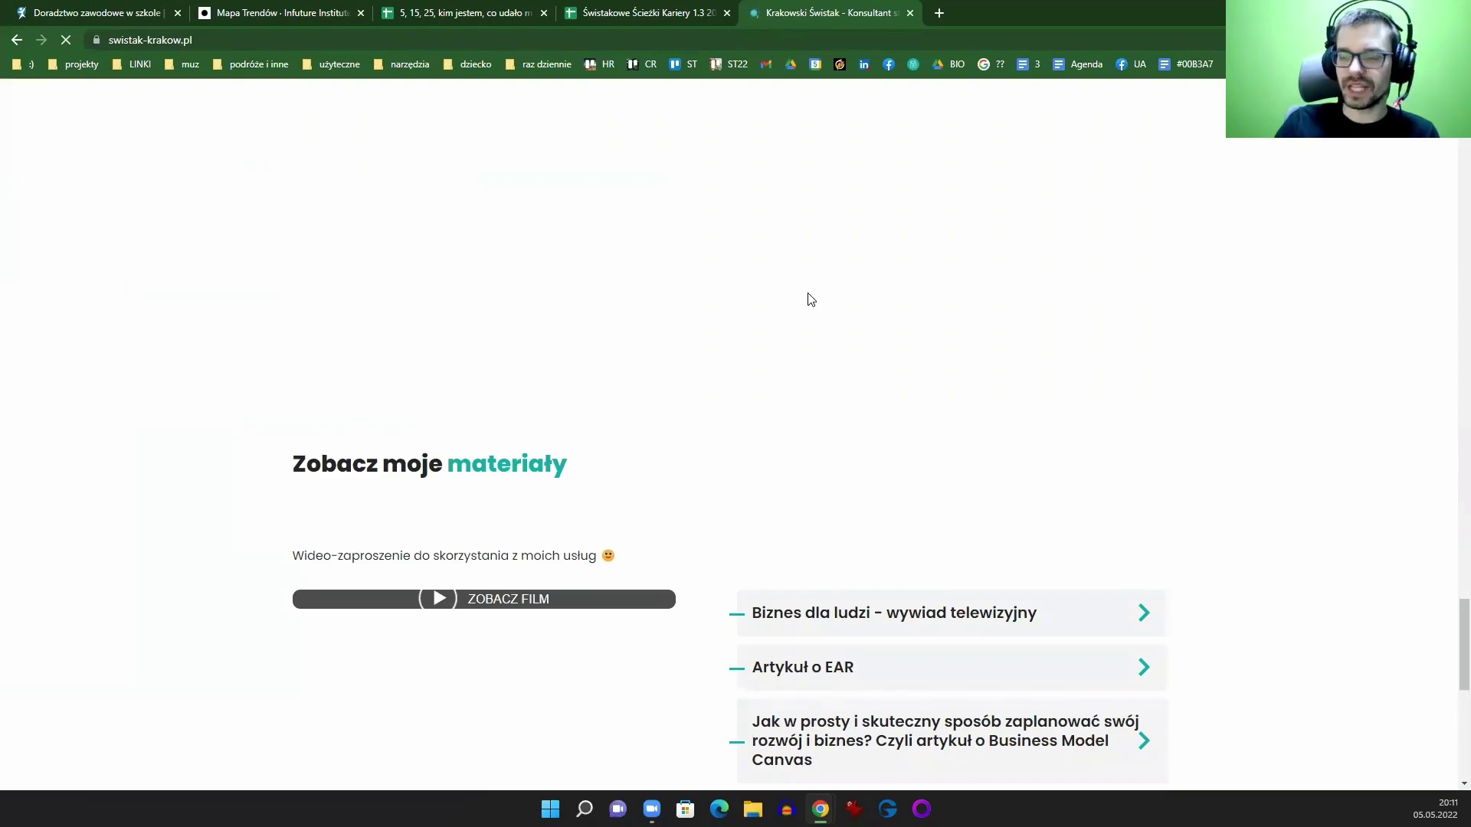
Step: Search Google for 'kits kms' in a new tab and open the kms.org.pl KITS page
{"action": "left_click", "coordinate": [938, 13]}
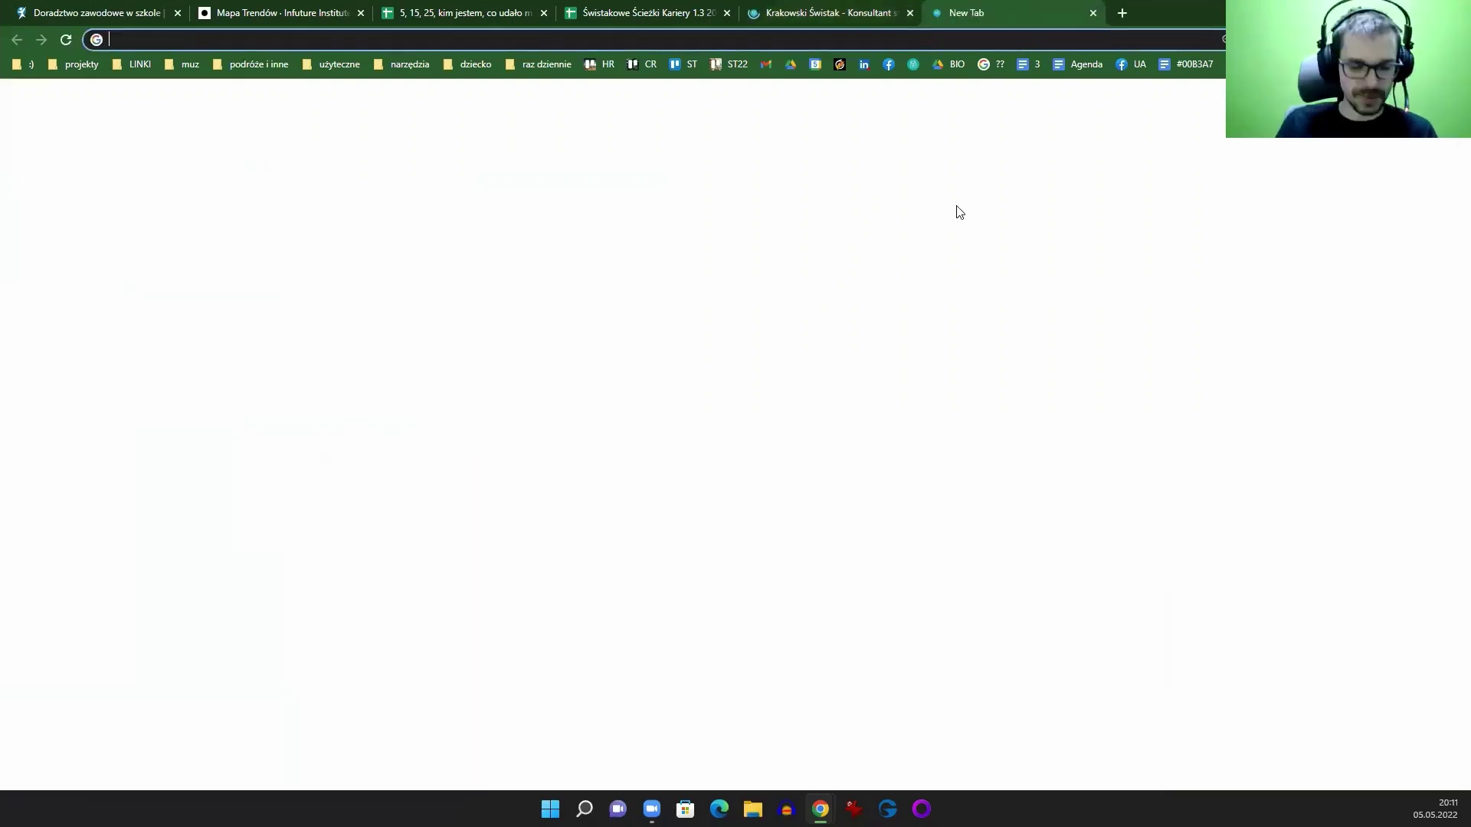
{"action": "type", "text": "kita"}
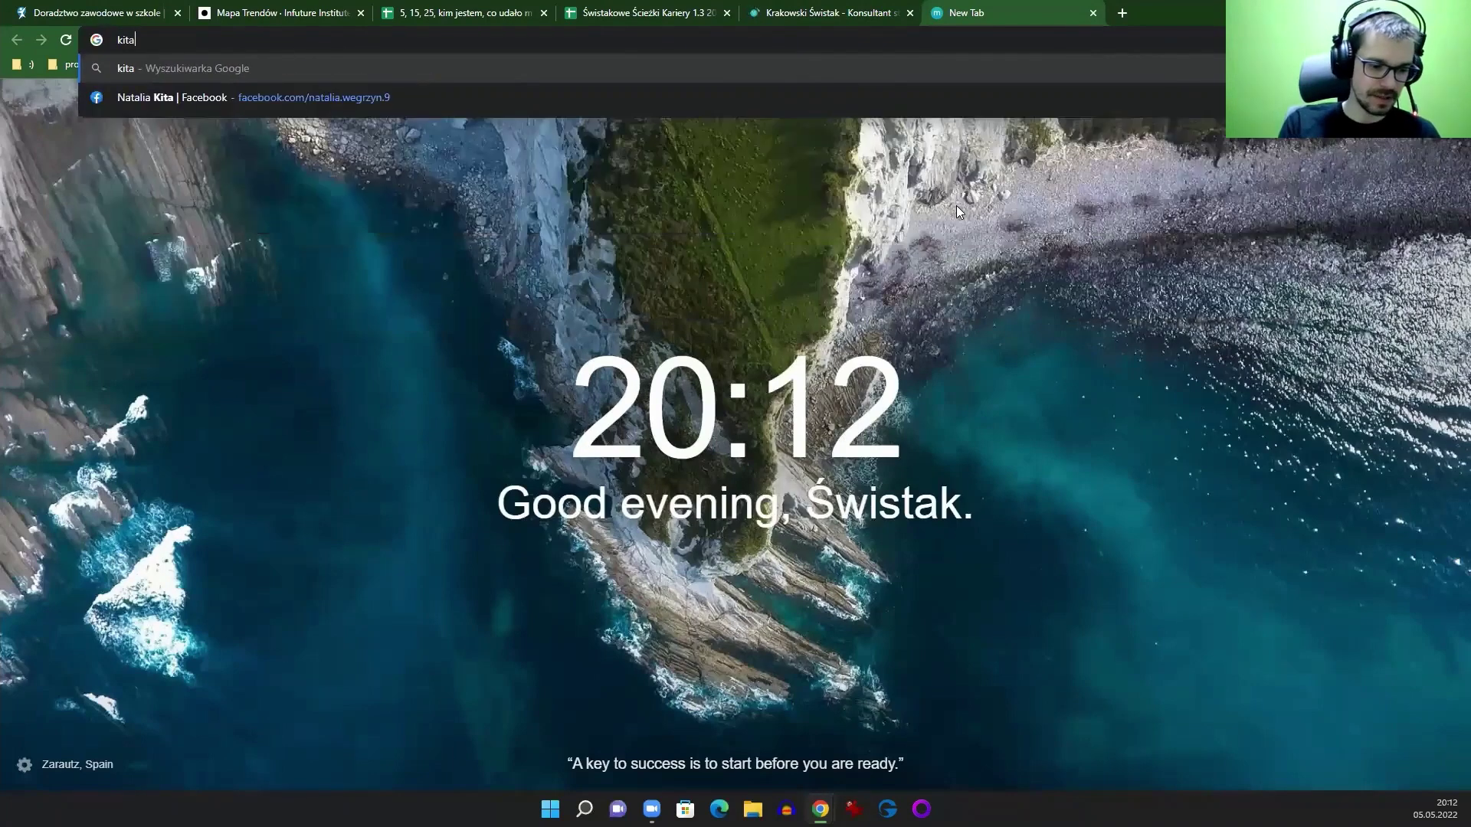
{"action": "key", "text": "BackSpace"}
{"action": "type", "text": "s"}
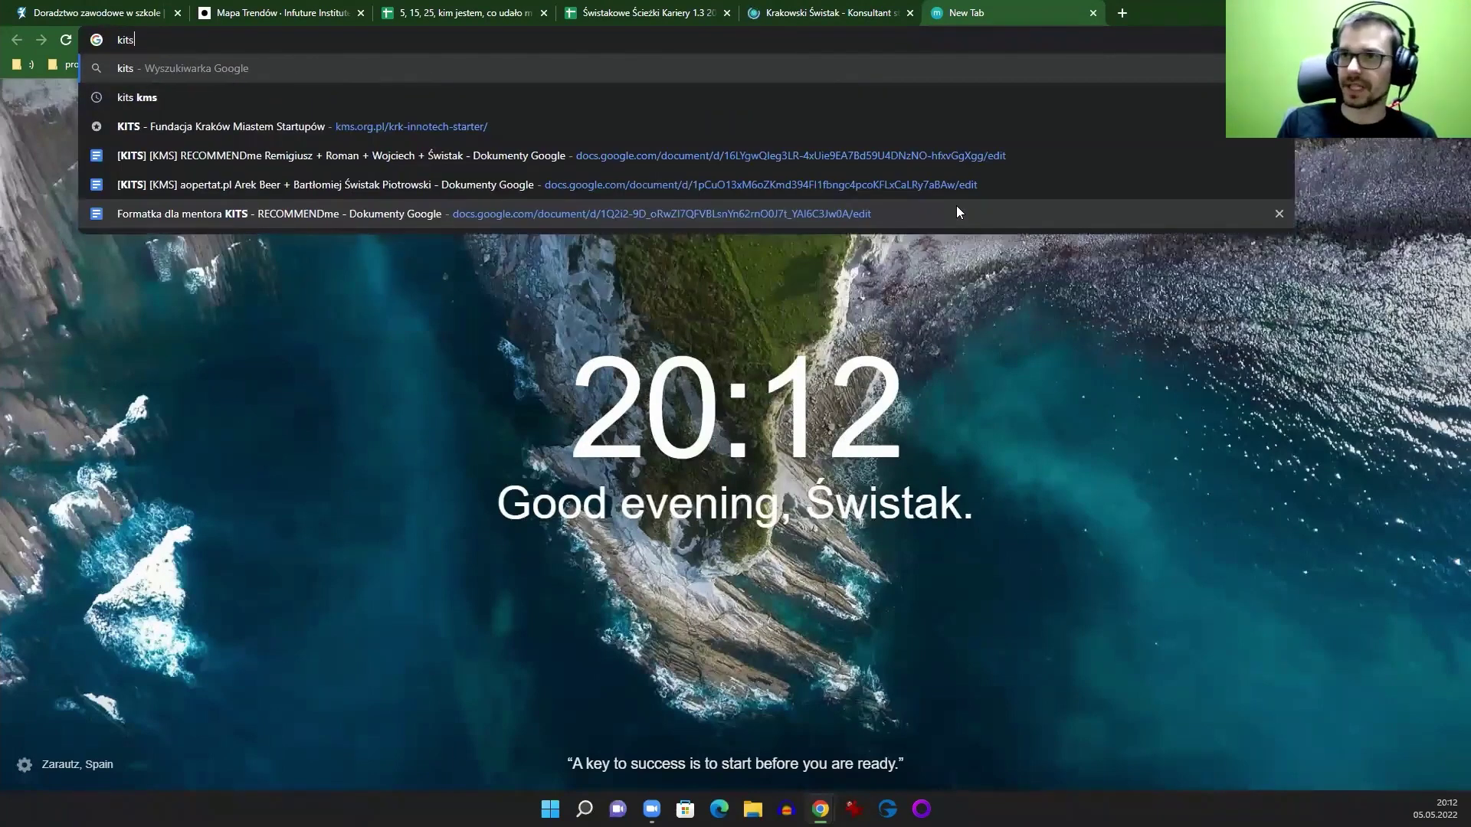
{"action": "key", "text": "Return"}
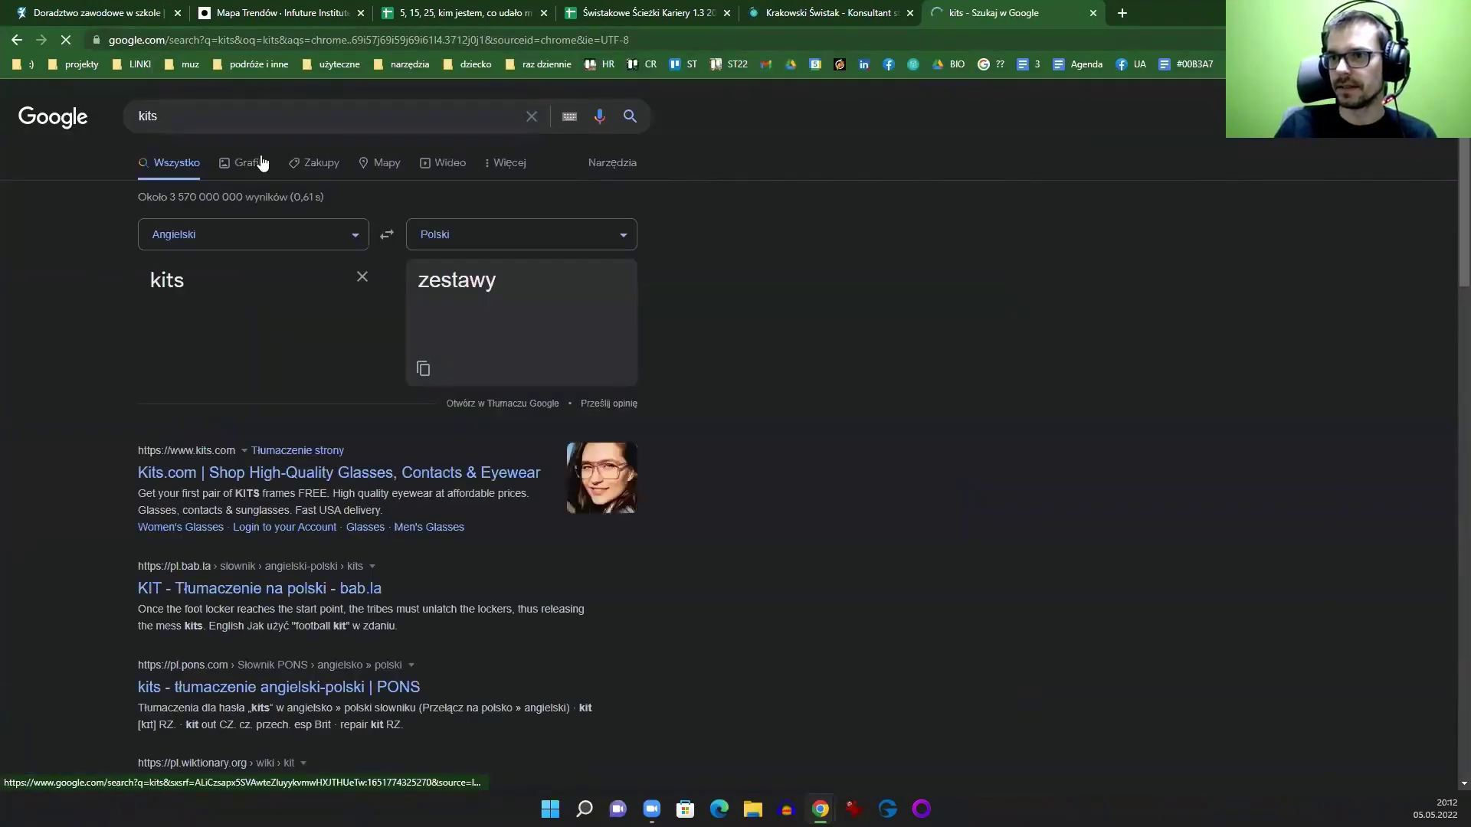
{"action": "left_click", "coordinate": [235, 116]}
{"action": "type", "text": "kms"}
{"action": "key", "text": "Return"}
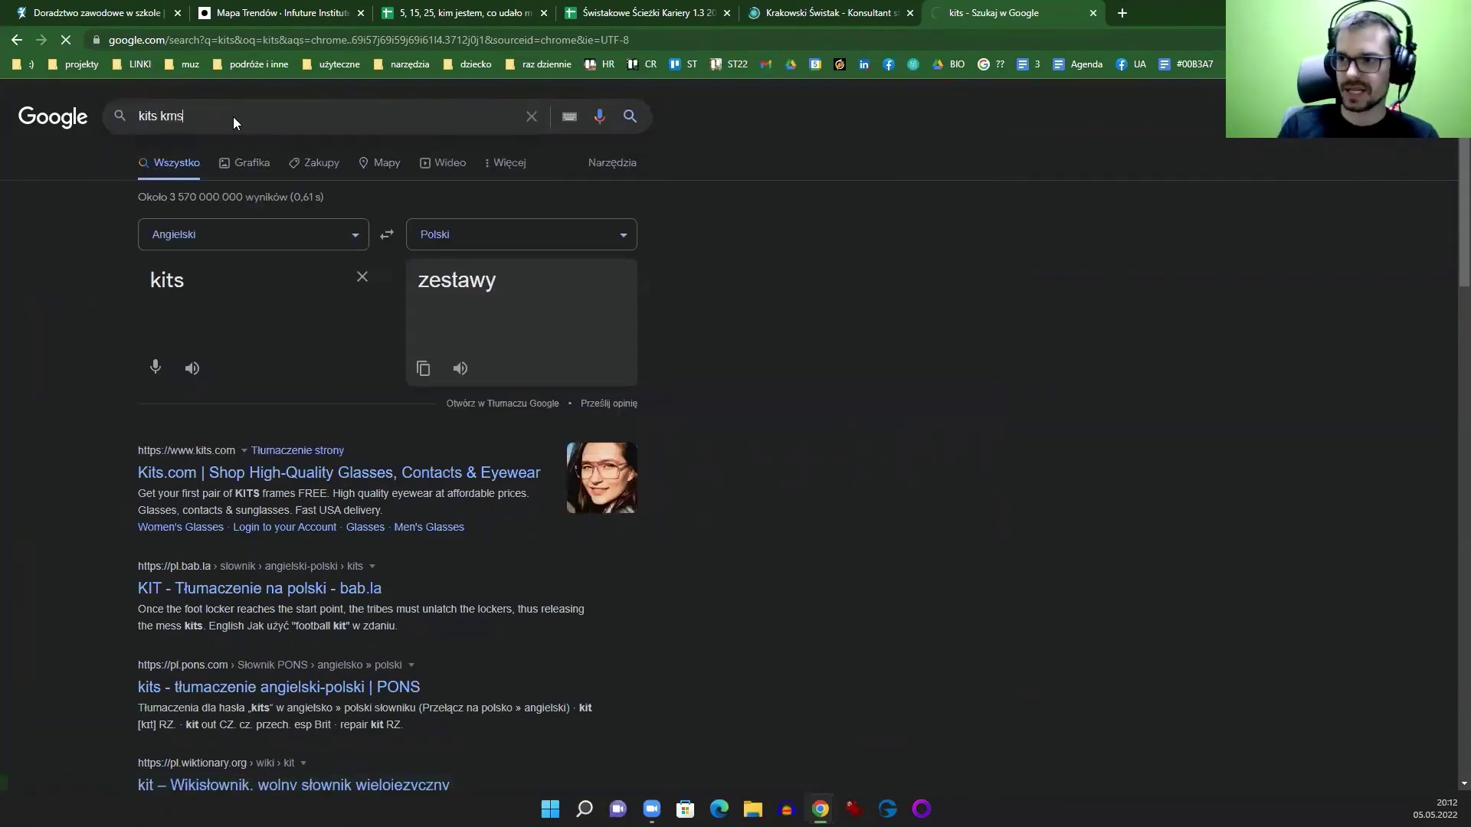
{"action": "left_click", "coordinate": [300, 35]}
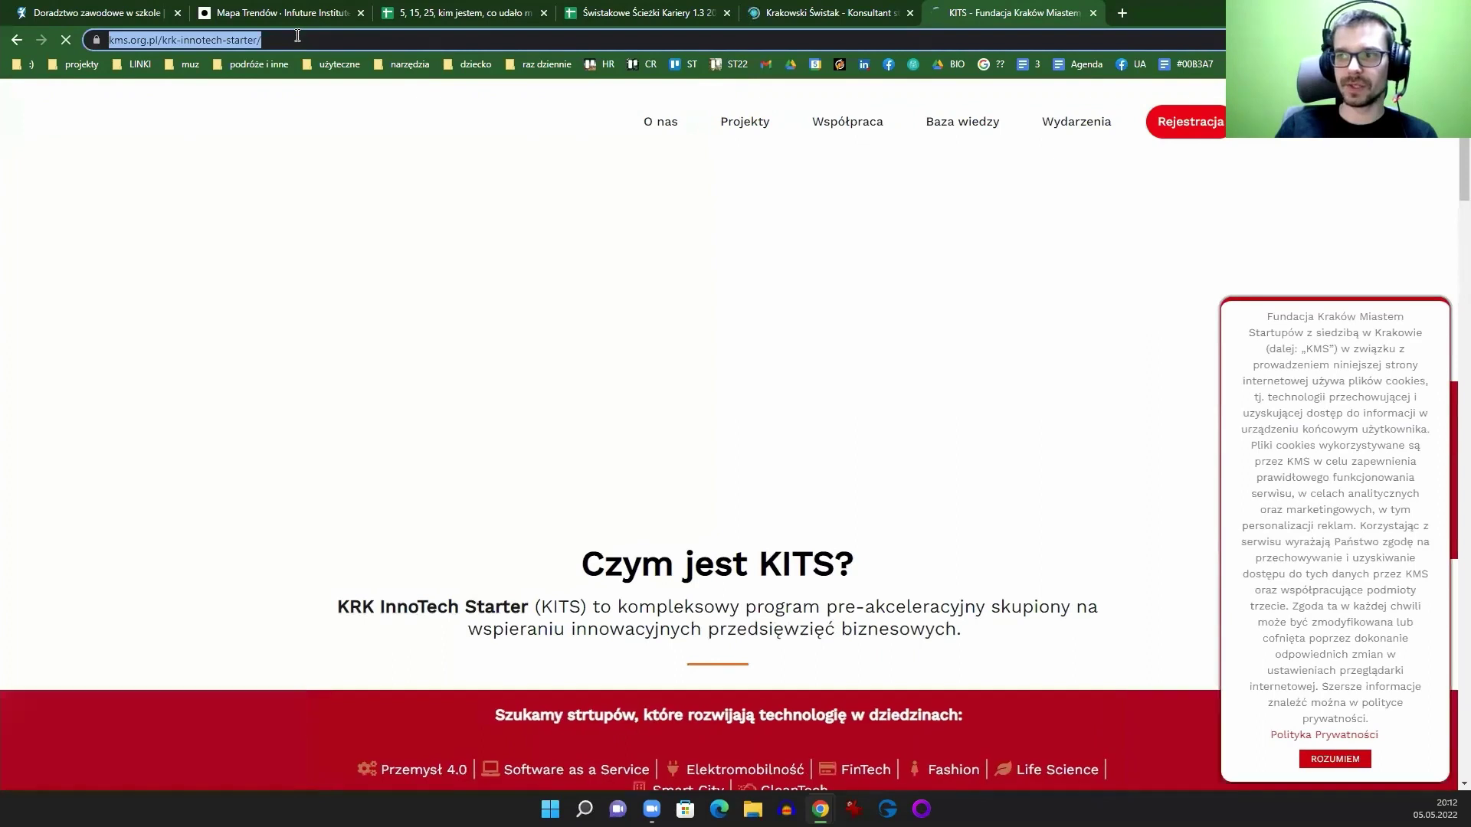
Step: Accept the cookie notice and read through the KITS programme description and benefits
{"action": "left_click", "coordinate": [1306, 761]}
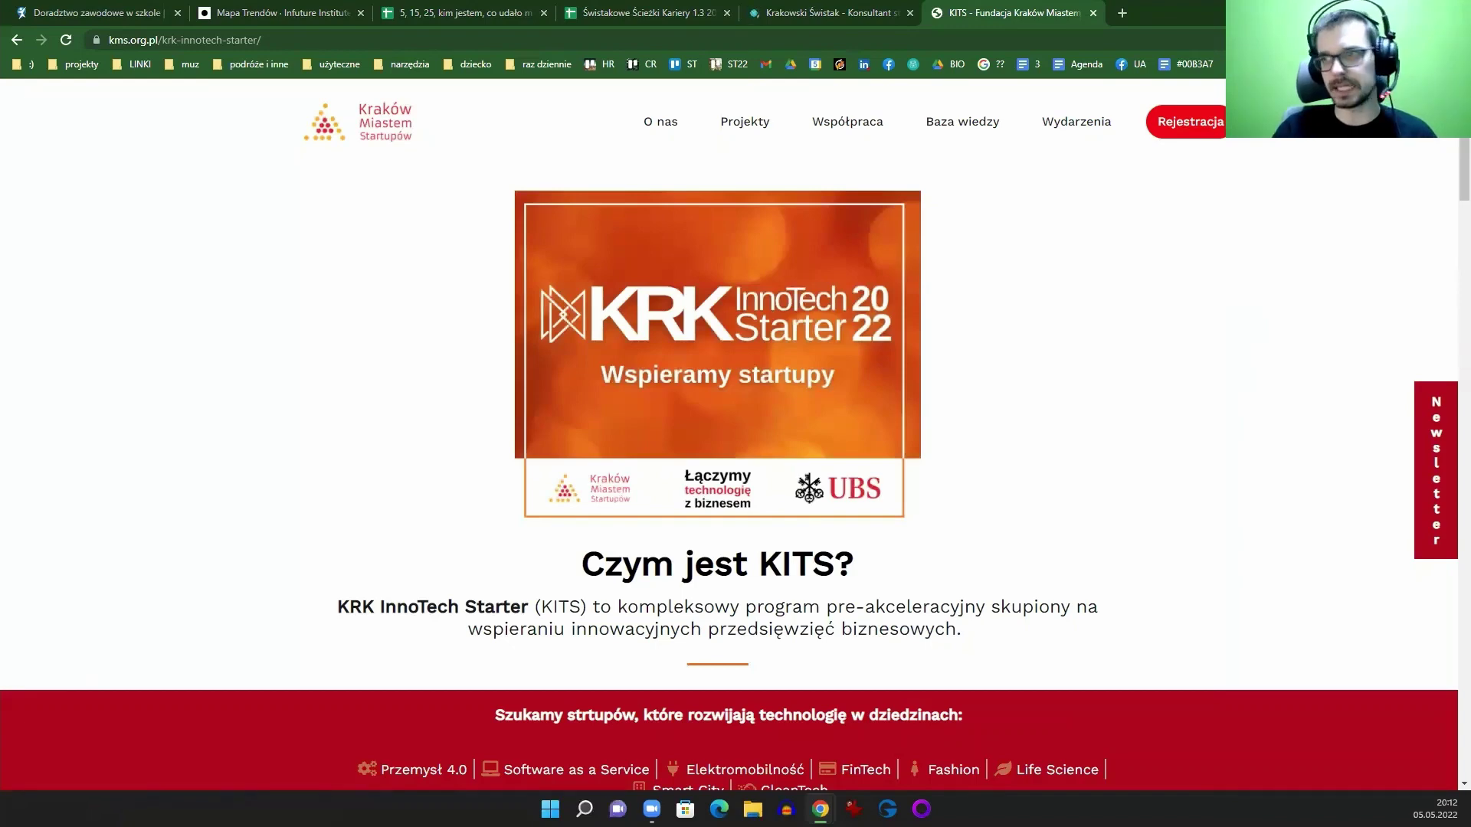
{"action": "scroll", "coordinate": [866, 363], "scroll_direction": "down", "scroll_amount": 4}
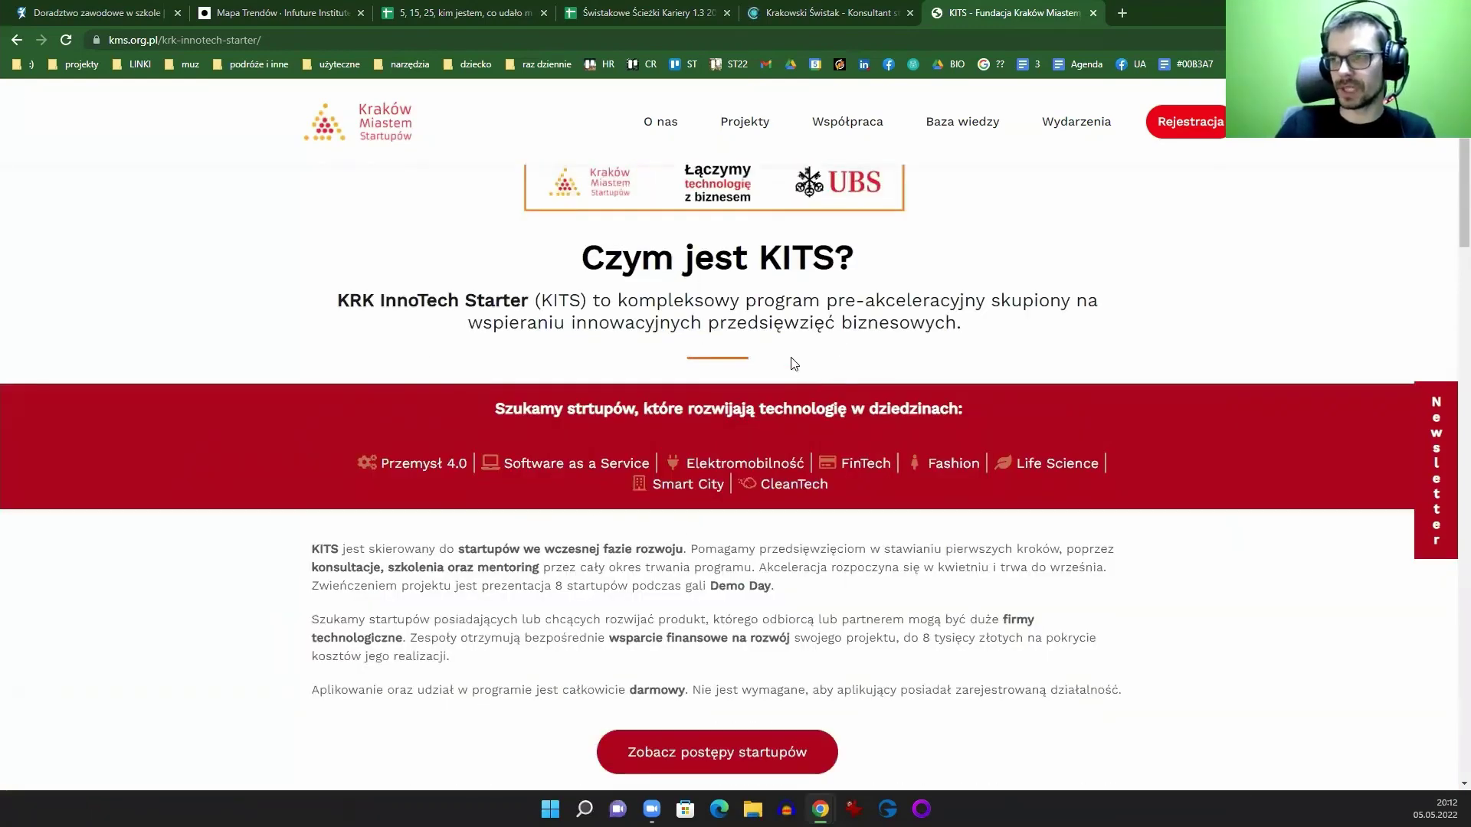
{"action": "scroll", "coordinate": [1011, 418], "scroll_direction": "down", "scroll_amount": 10}
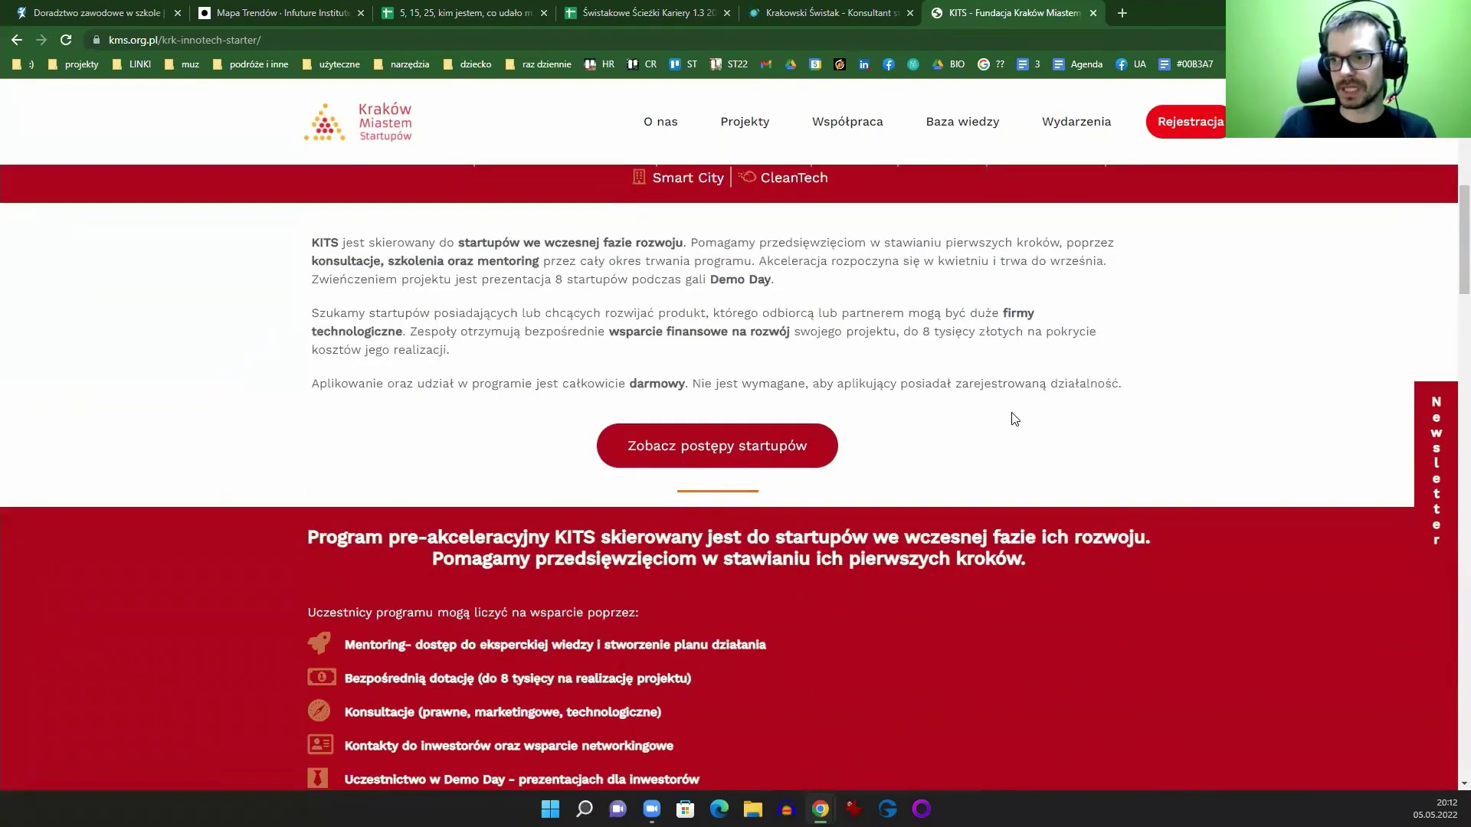
{"action": "scroll", "coordinate": [1031, 360], "scroll_direction": "down", "scroll_amount": 5}
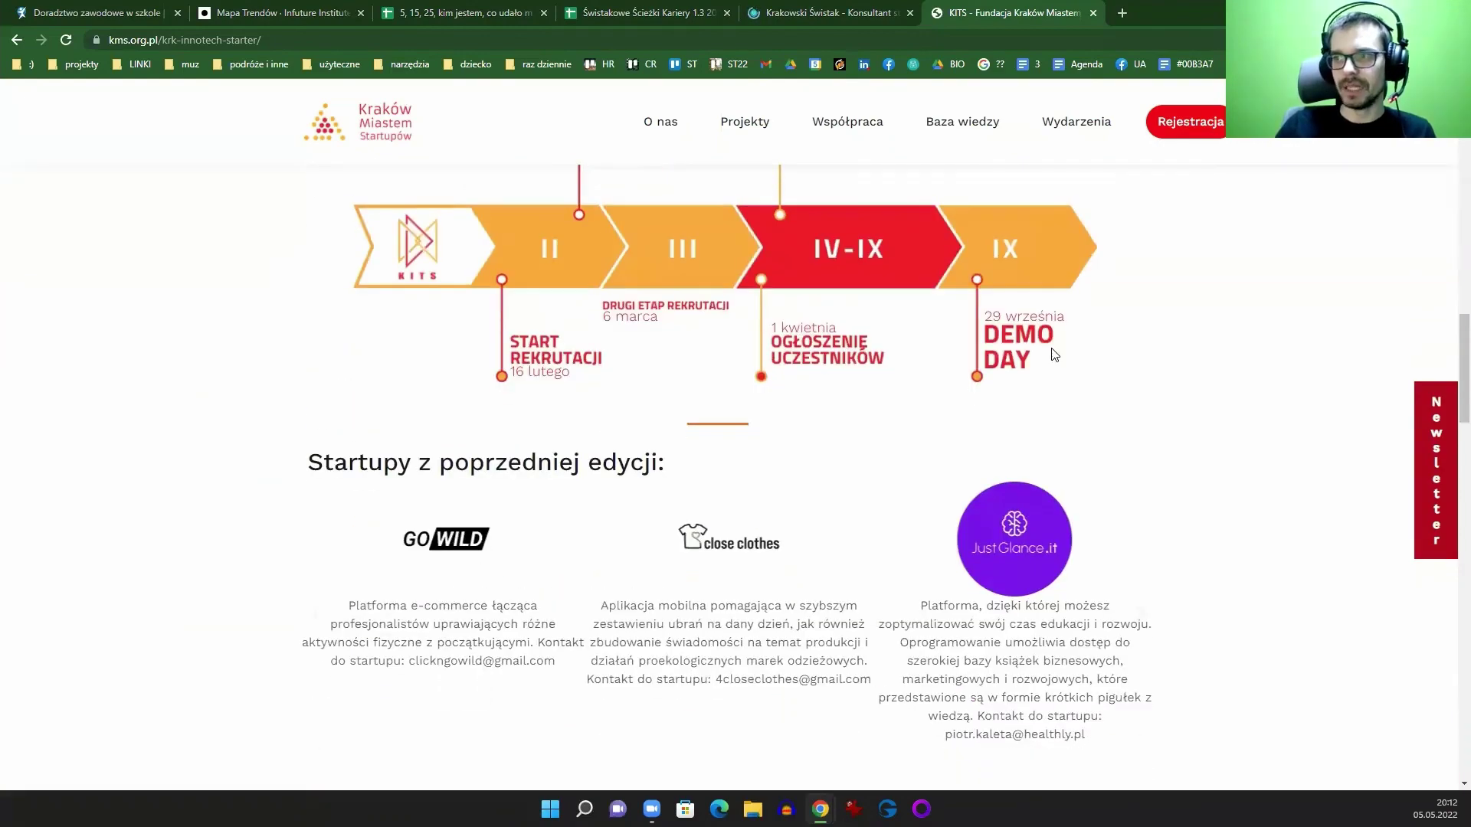
{"action": "scroll", "coordinate": [1044, 355], "scroll_direction": "down", "scroll_amount": 1}
{"action": "scroll", "coordinate": [1049, 380], "scroll_direction": "down", "scroll_amount": 3}
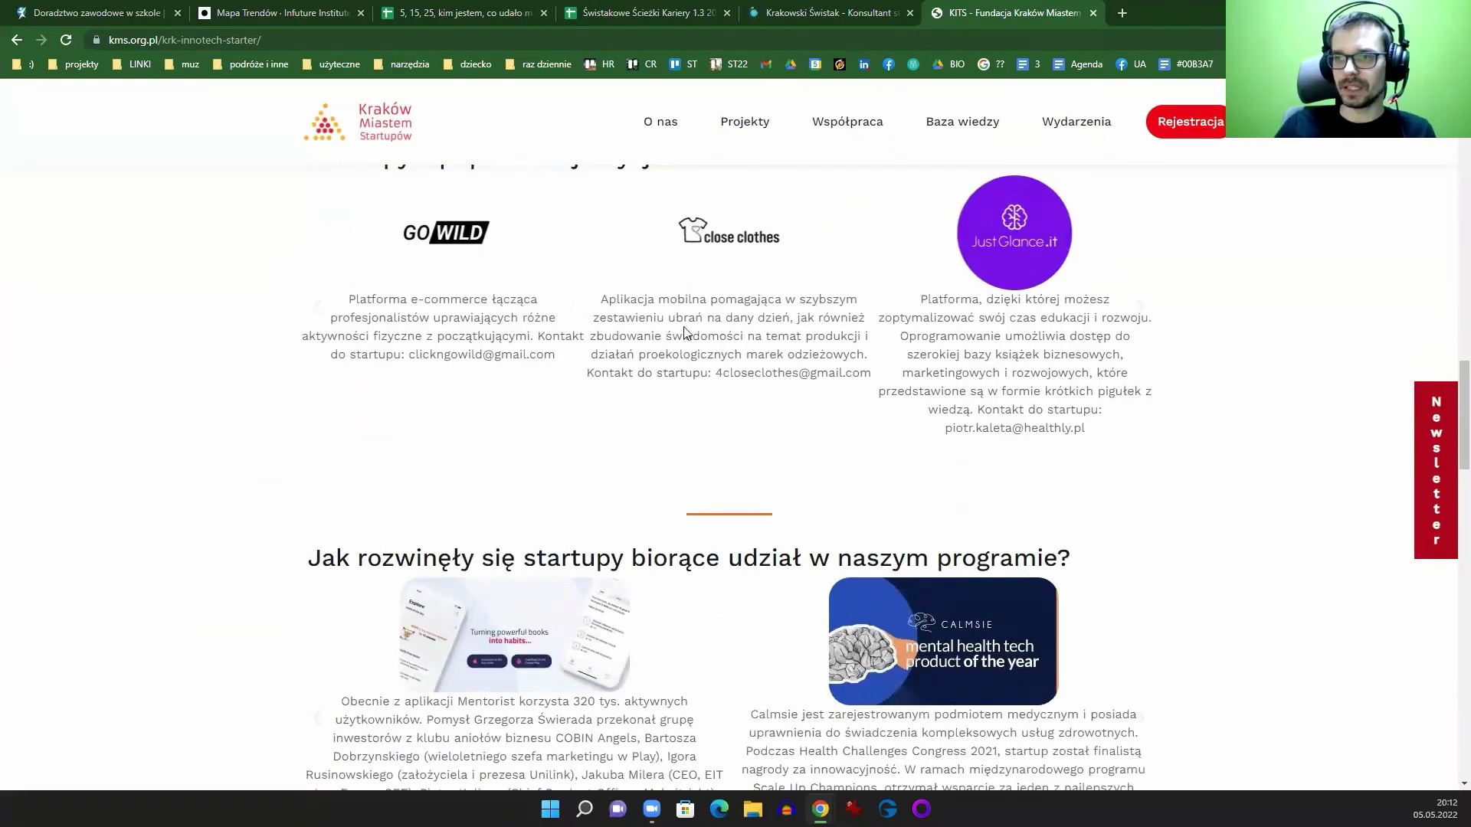
{"action": "scroll", "coordinate": [1071, 416], "scroll_direction": "down", "scroll_amount": 9}
{"action": "scroll", "coordinate": [1058, 415], "scroll_direction": "down", "scroll_amount": 7}
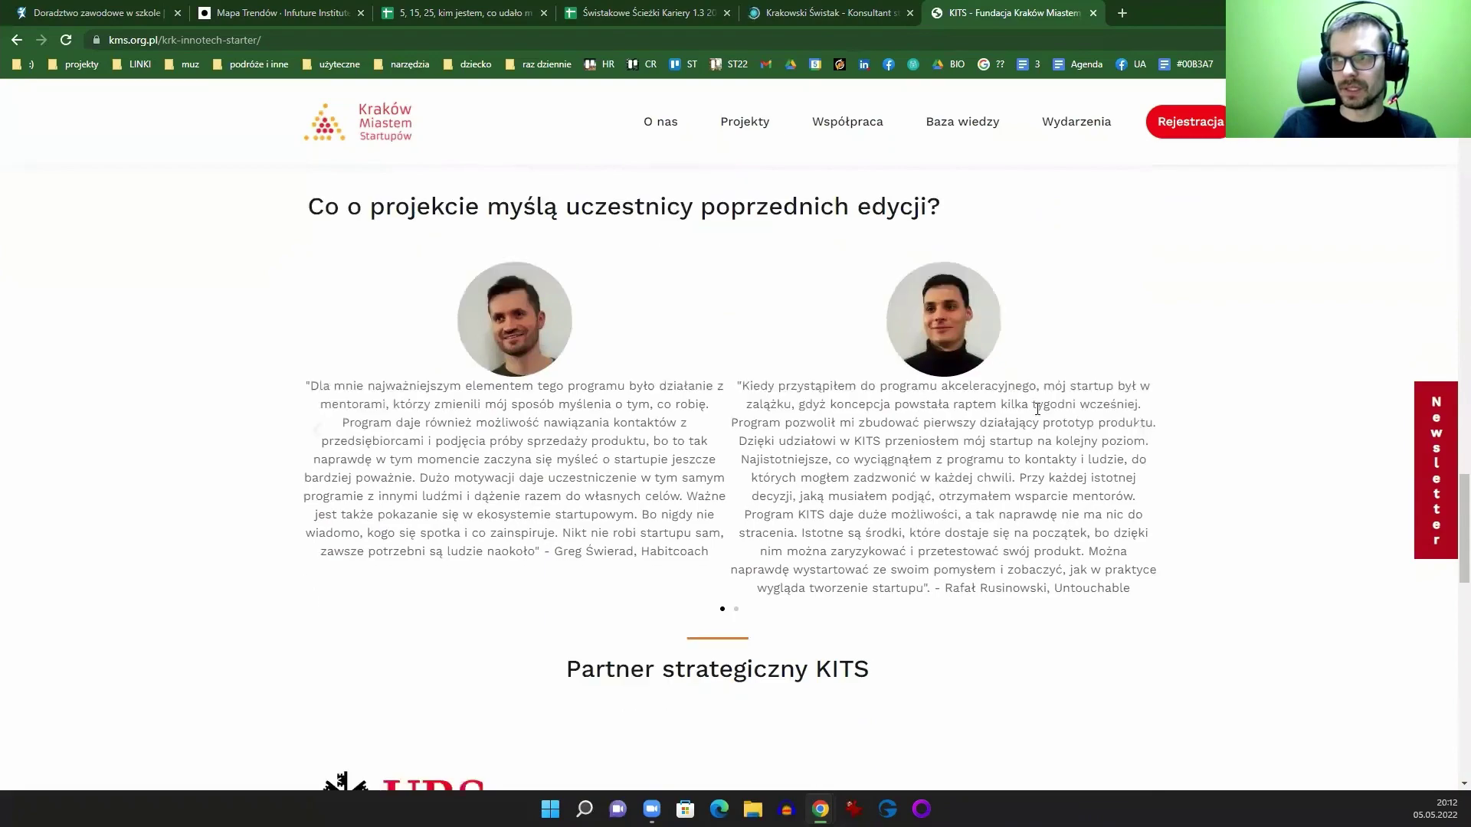
{"action": "scroll", "coordinate": [826, 463], "scroll_direction": "down", "scroll_amount": 10}
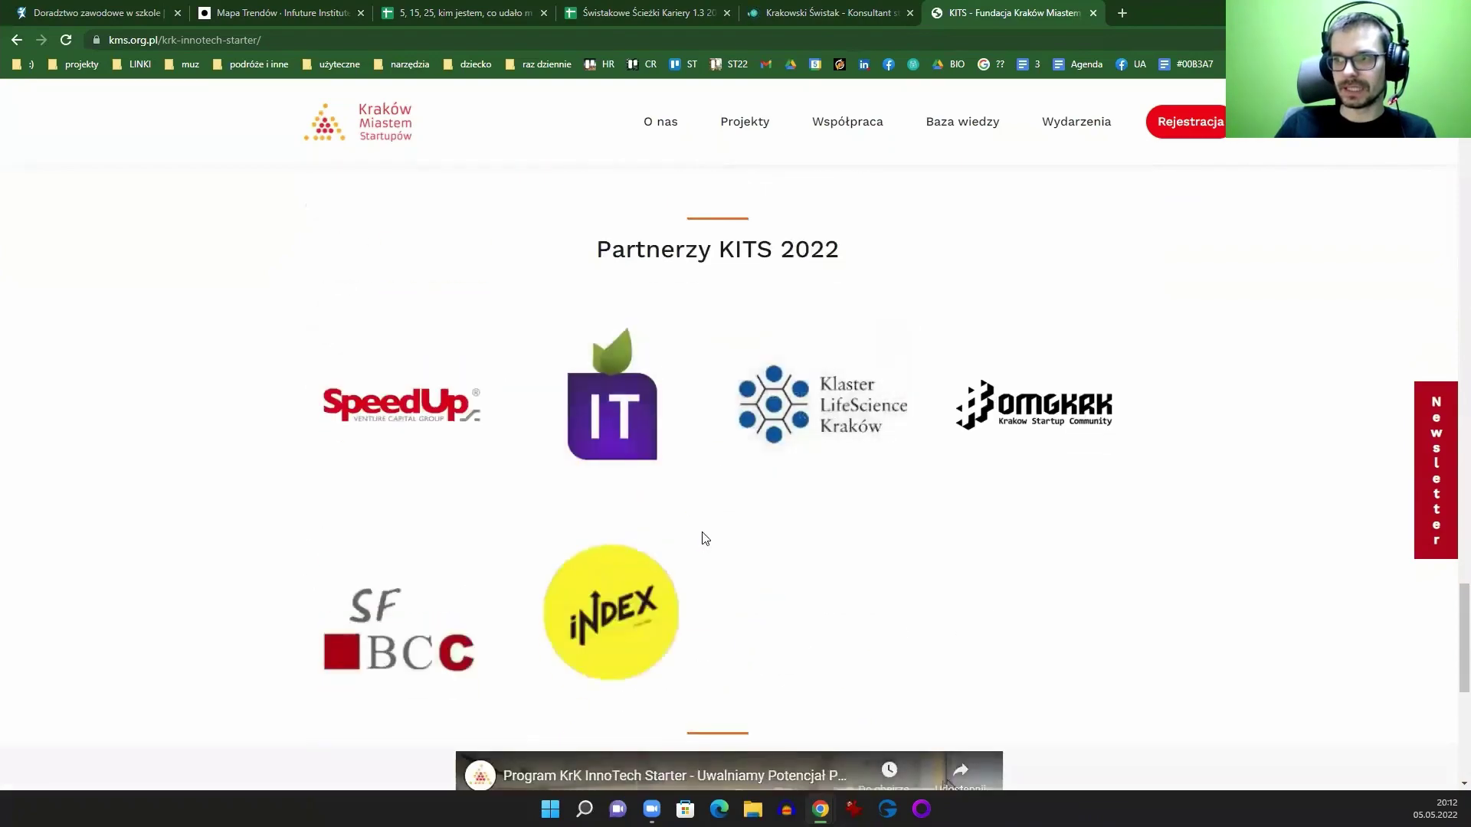
{"action": "scroll", "coordinate": [1118, 506], "scroll_direction": "up", "scroll_amount": 20}
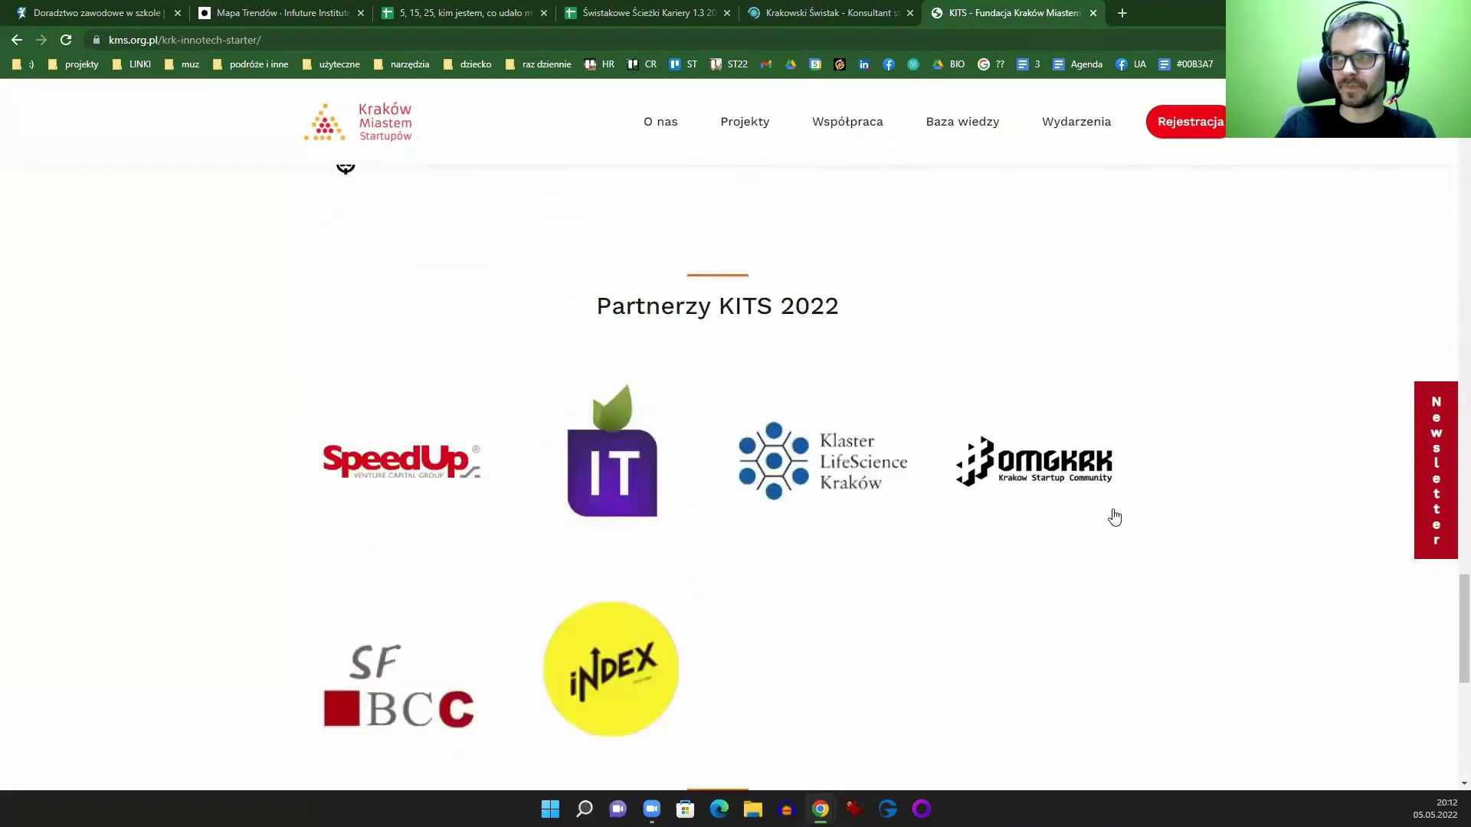
{"action": "scroll", "coordinate": [1011, 460], "scroll_direction": "up", "scroll_amount": 20}
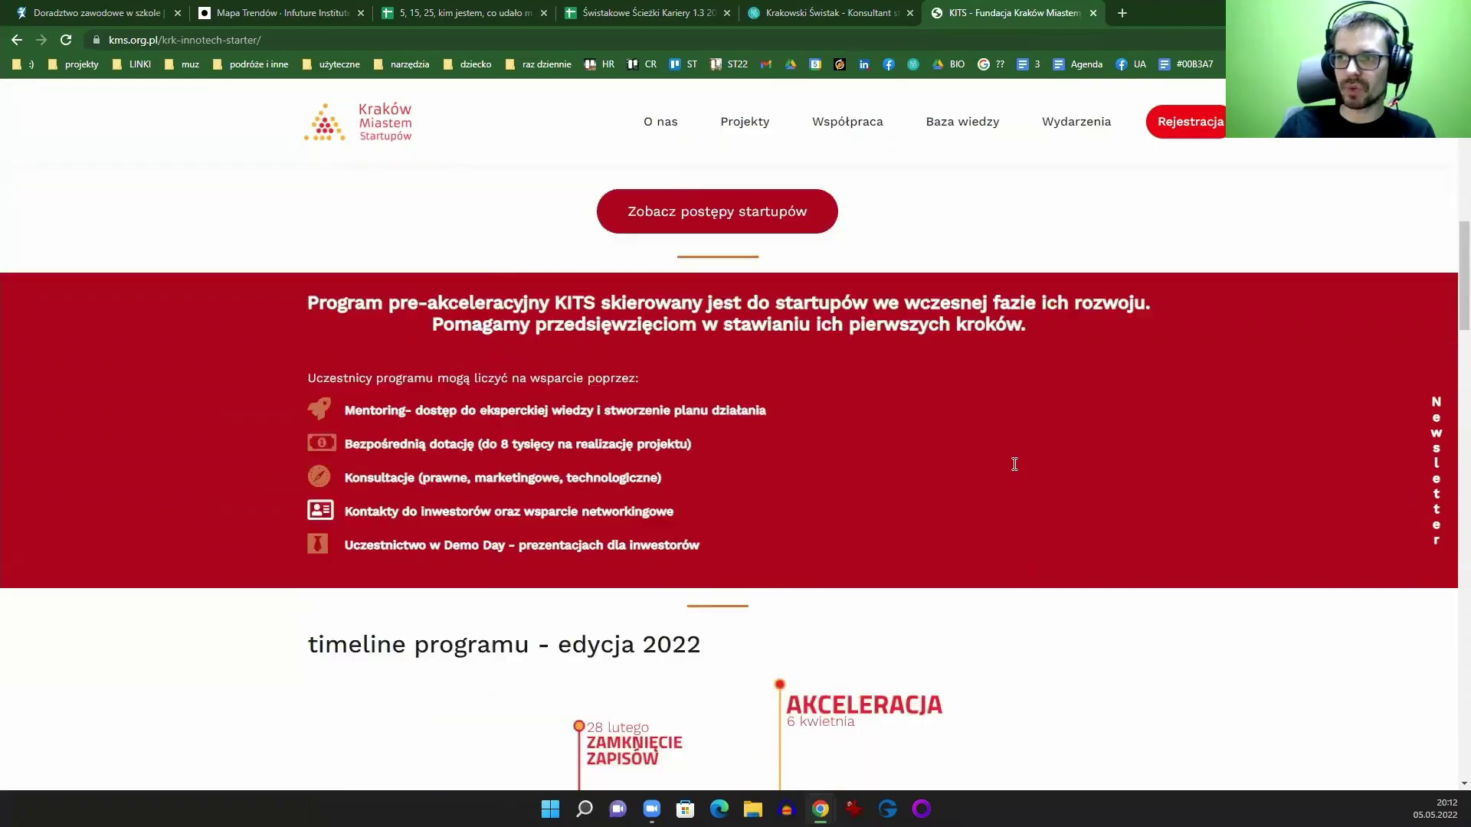
{"action": "scroll", "coordinate": [934, 418], "scroll_direction": "down", "scroll_amount": 5}
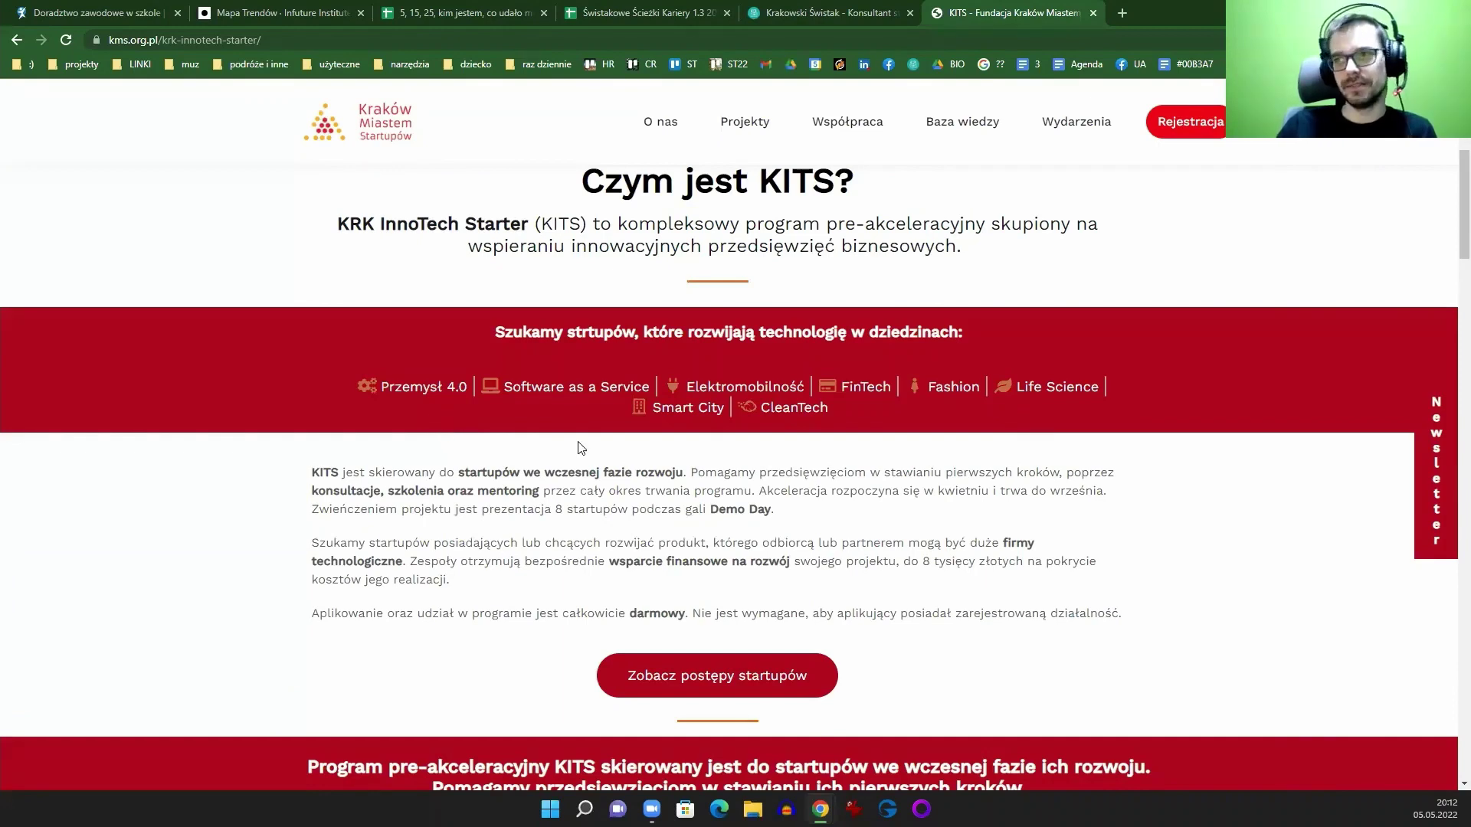
{"action": "scroll", "coordinate": [590, 429], "scroll_direction": "up", "scroll_amount": 5}
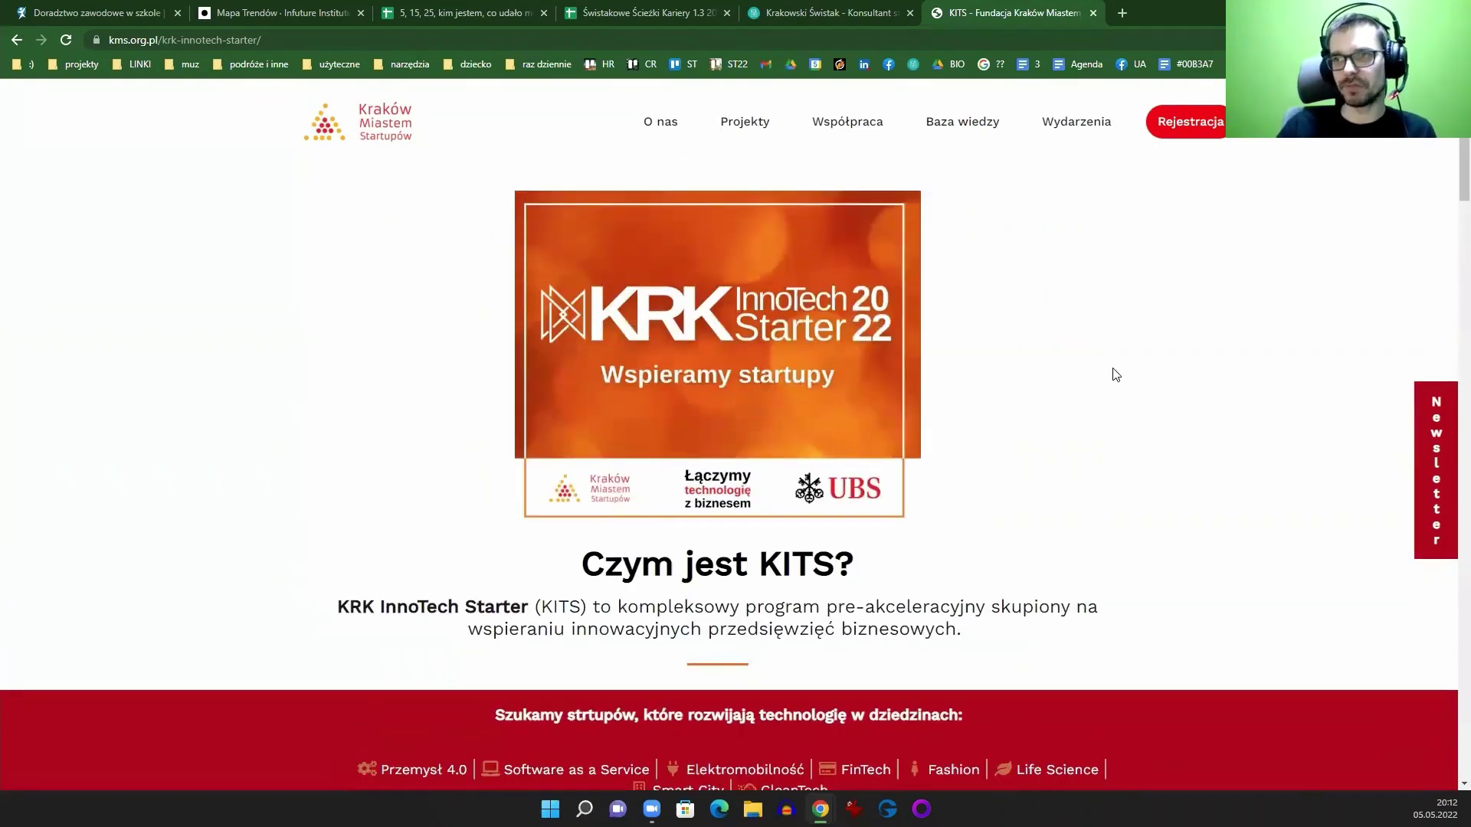
{"action": "mouse_move", "coordinate": [743, 121]}
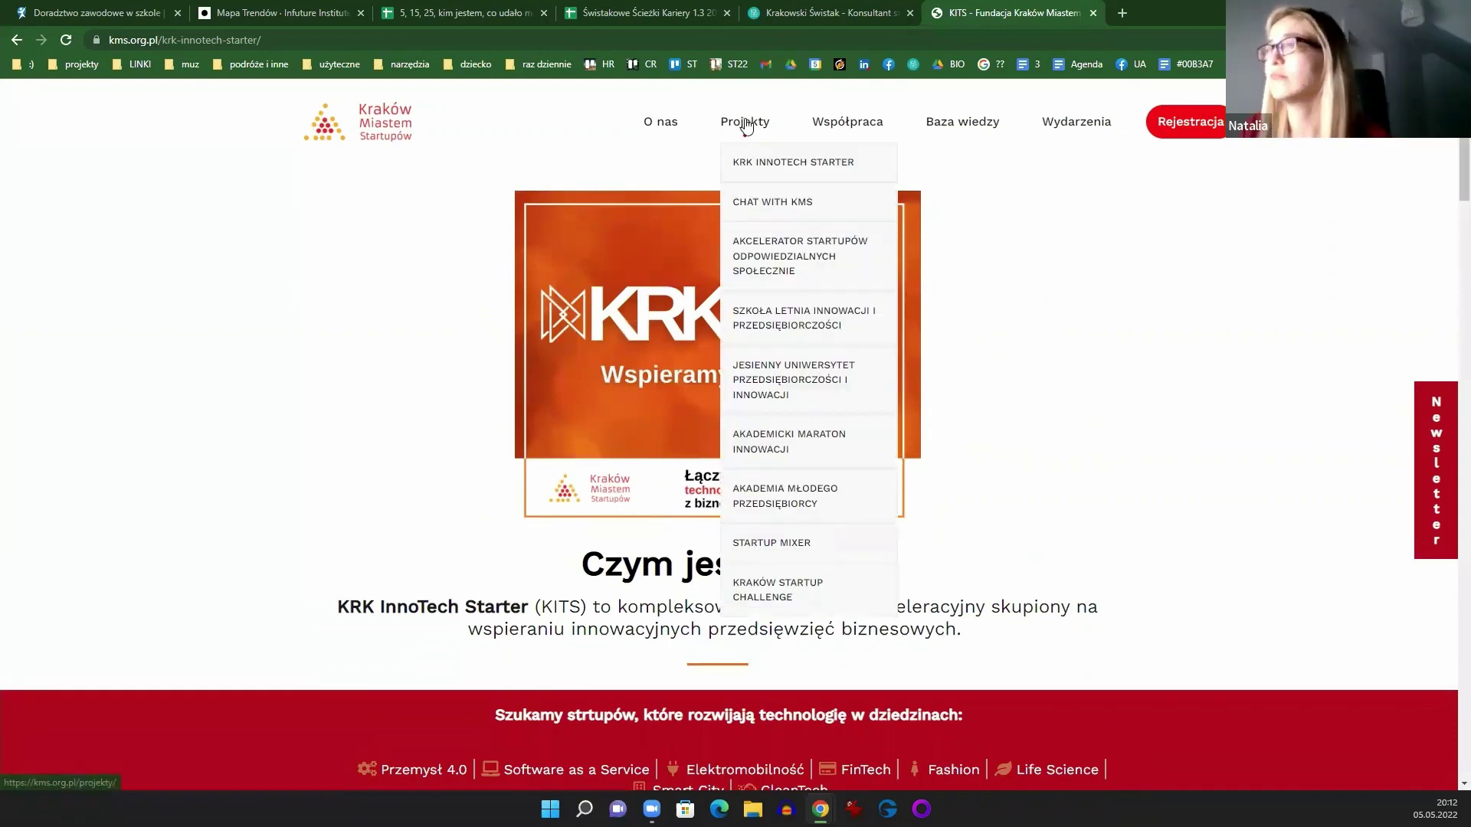
Step: Open the Akcelerator Startupów (ASOS) project in a new tab and browse it
{"action": "right_click", "coordinate": [811, 258]}
{"action": "left_click", "coordinate": [866, 268]}
{"action": "left_click", "coordinate": [1119, 15]}
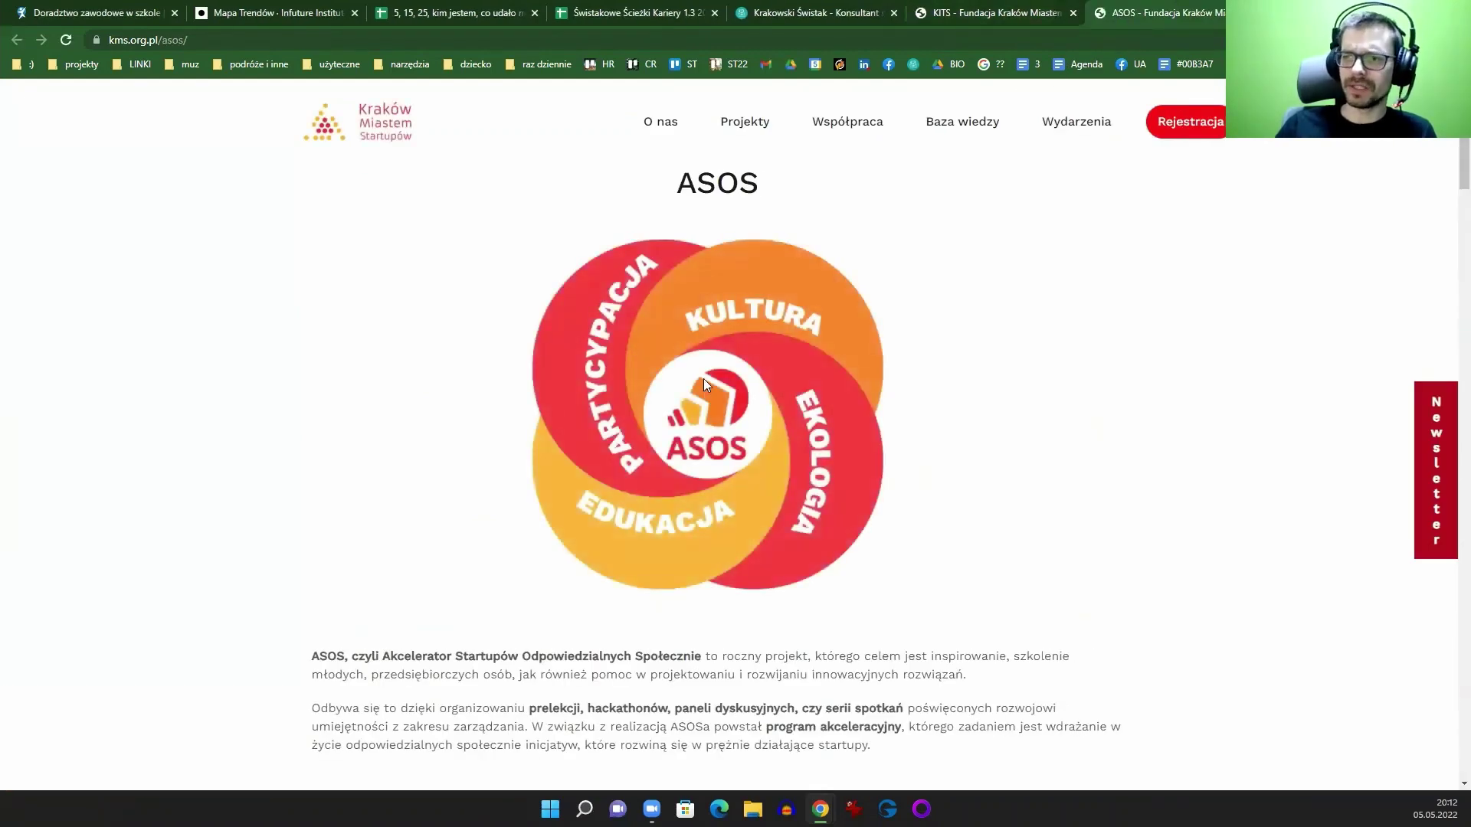
{"action": "scroll", "coordinate": [908, 331], "scroll_direction": "down", "scroll_amount": 5}
{"action": "scroll", "coordinate": [912, 345], "scroll_direction": "down", "scroll_amount": 13}
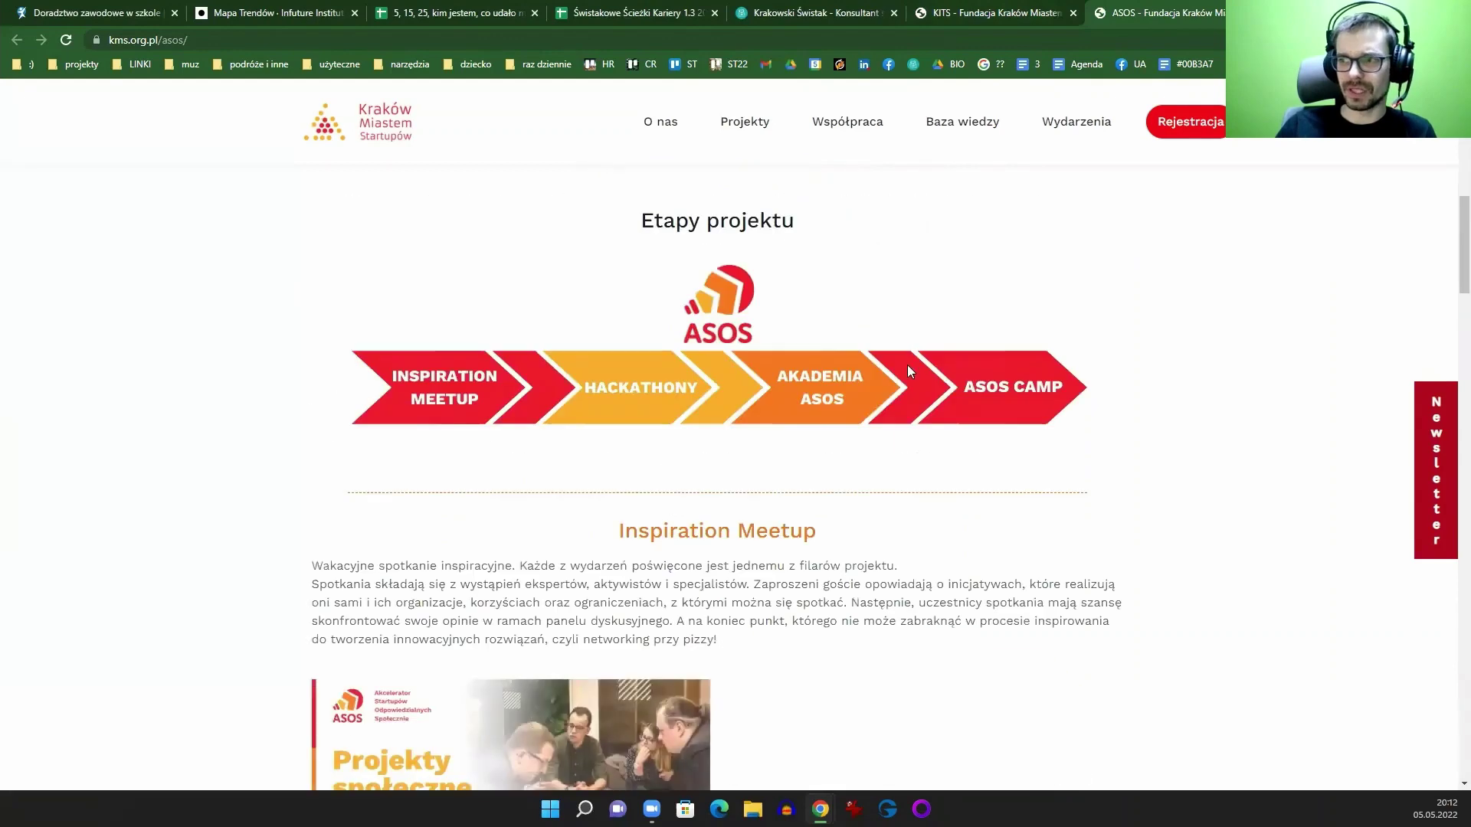
{"action": "scroll", "coordinate": [898, 506], "scroll_direction": "up", "scroll_amount": 6}
{"action": "scroll", "coordinate": [896, 498], "scroll_direction": "up", "scroll_amount": 11}
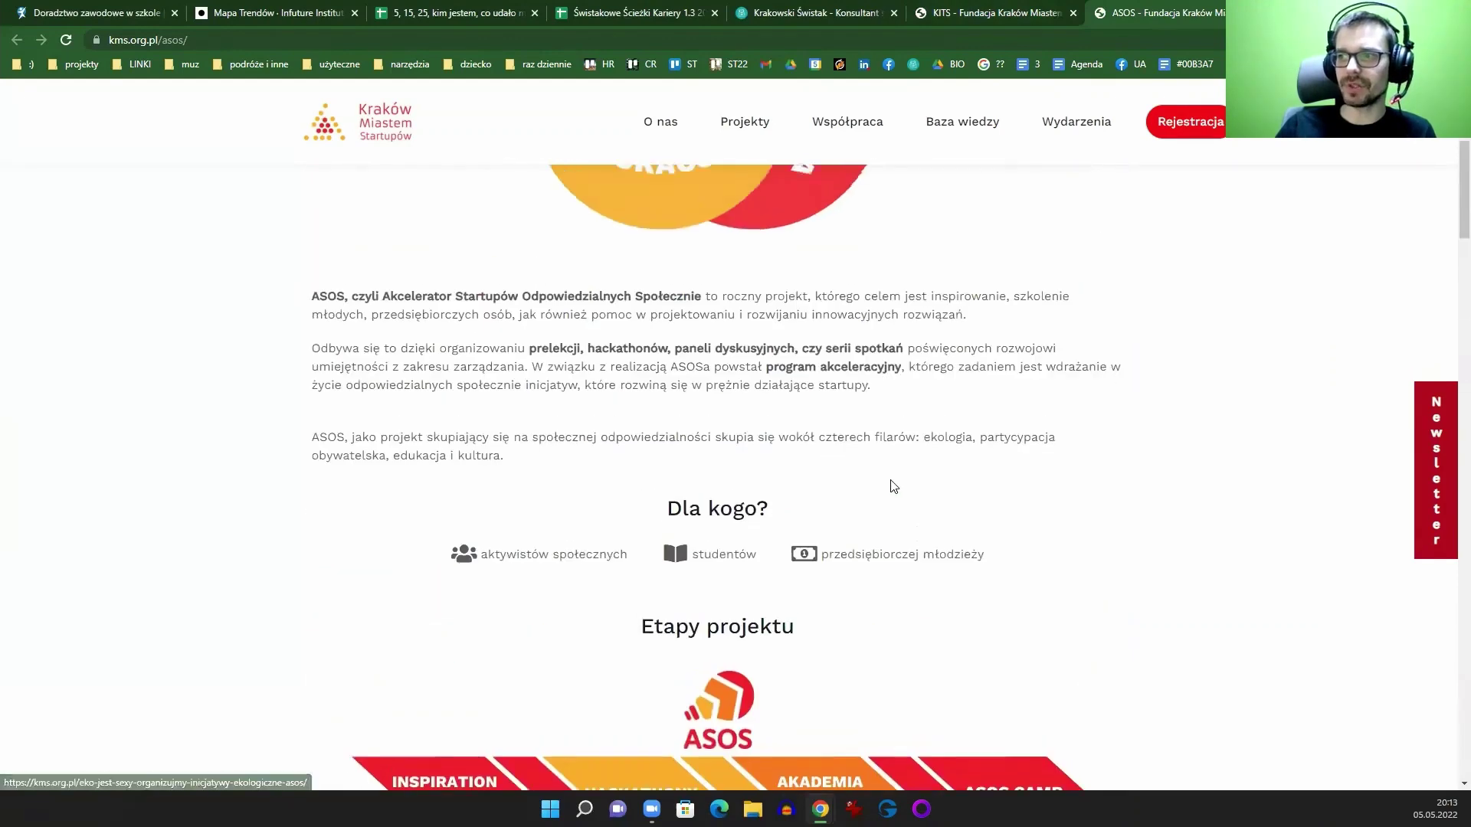
{"action": "left_click", "coordinate": [970, 10]}
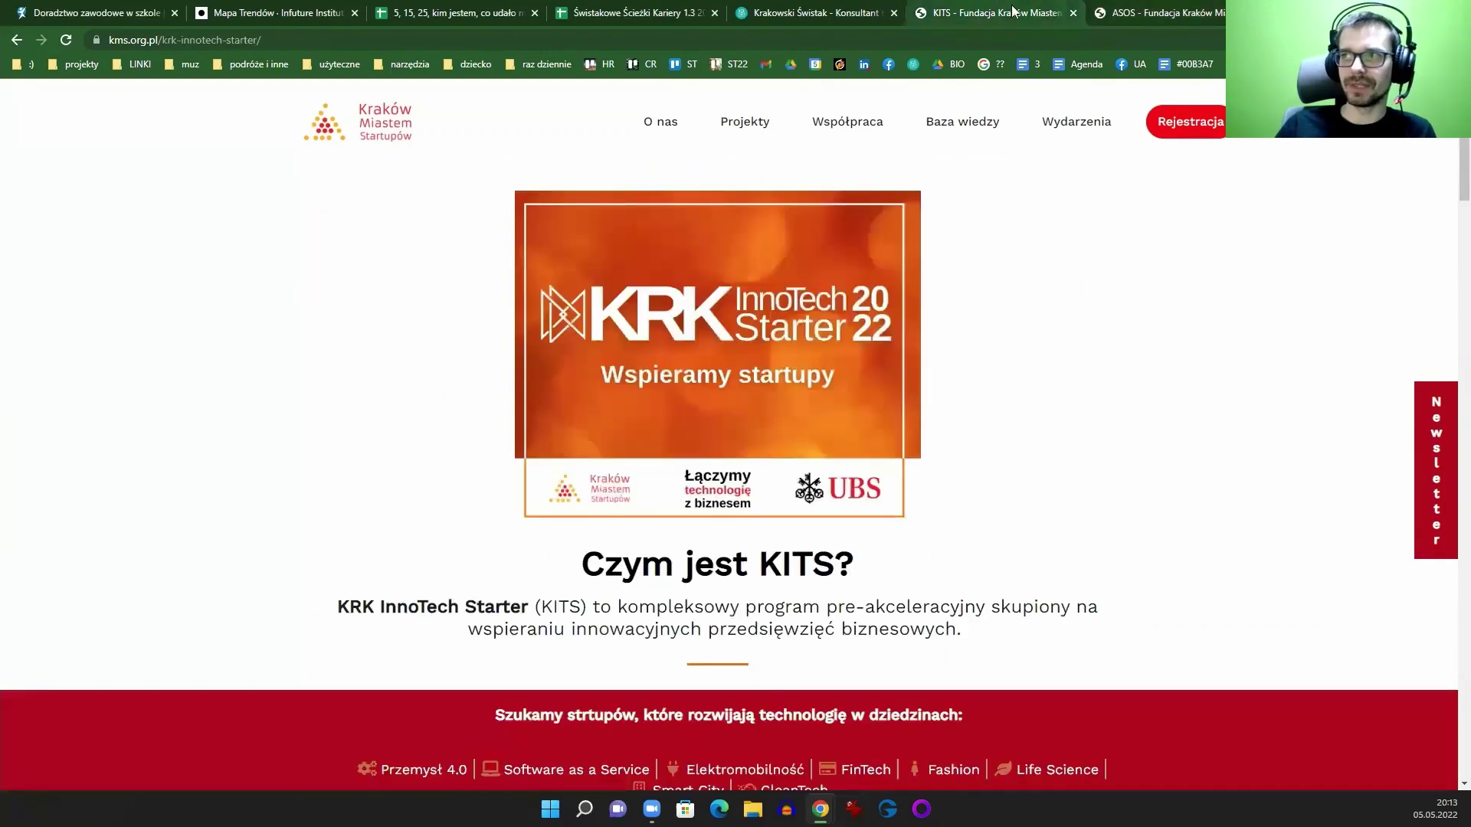
{"action": "left_click", "coordinate": [1174, 15]}
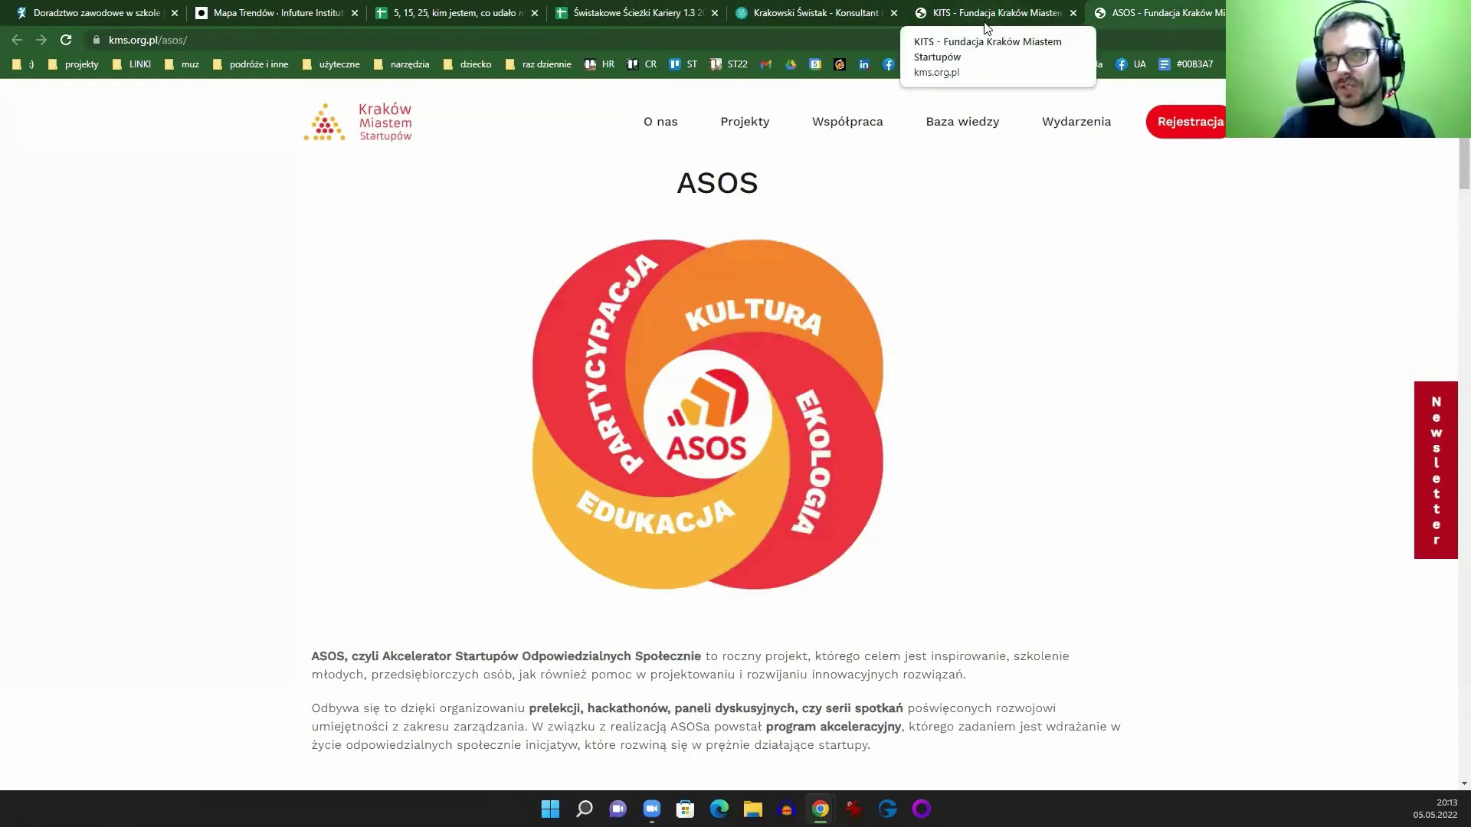
Step: Return to the KITS tab and scroll through the programme page again
{"action": "left_click", "coordinate": [985, 18]}
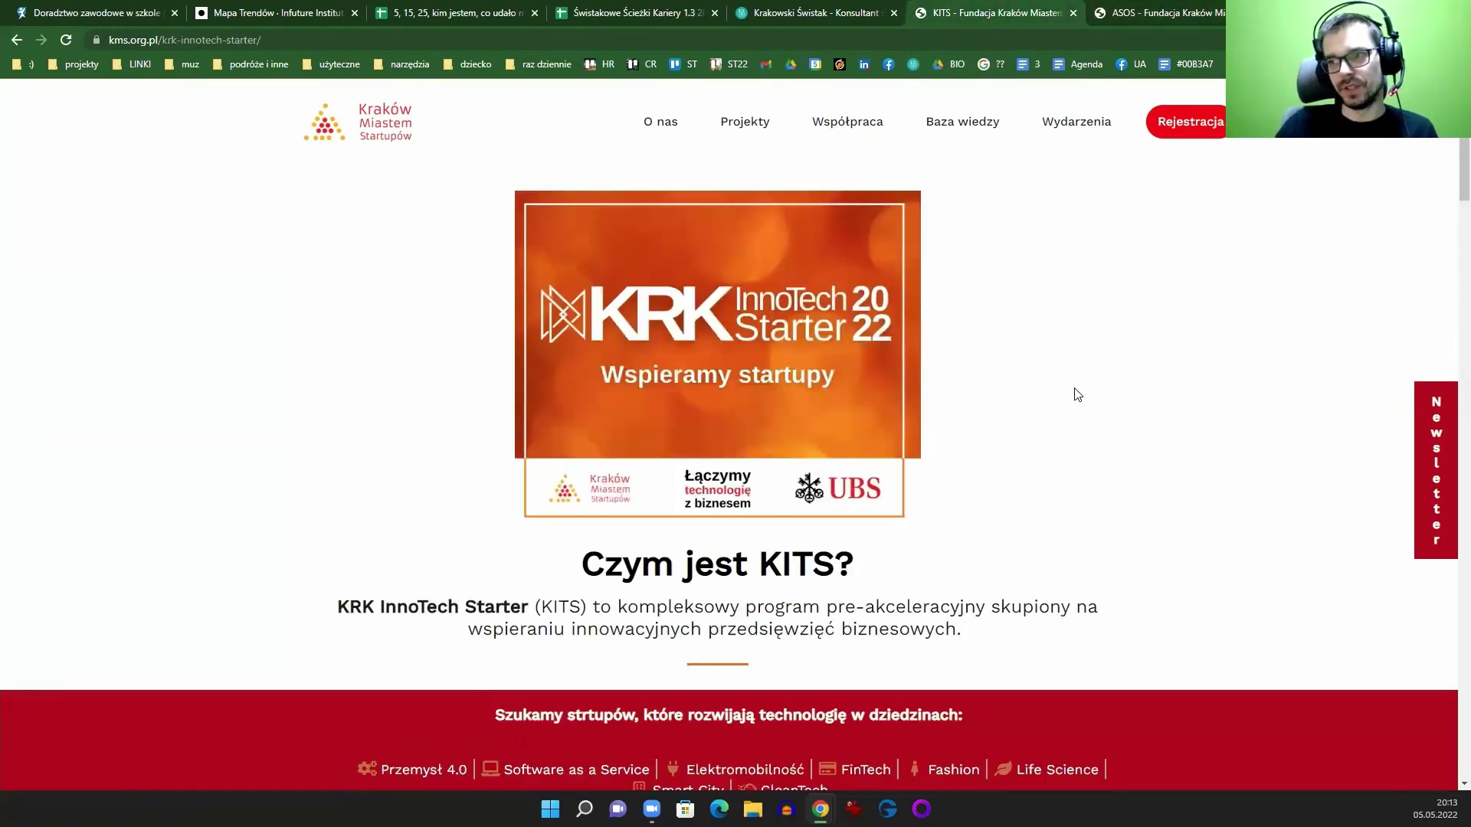
{"action": "scroll", "coordinate": [1001, 361], "scroll_direction": "down", "scroll_amount": 10}
{"action": "scroll", "coordinate": [969, 366], "scroll_direction": "down", "scroll_amount": 20}
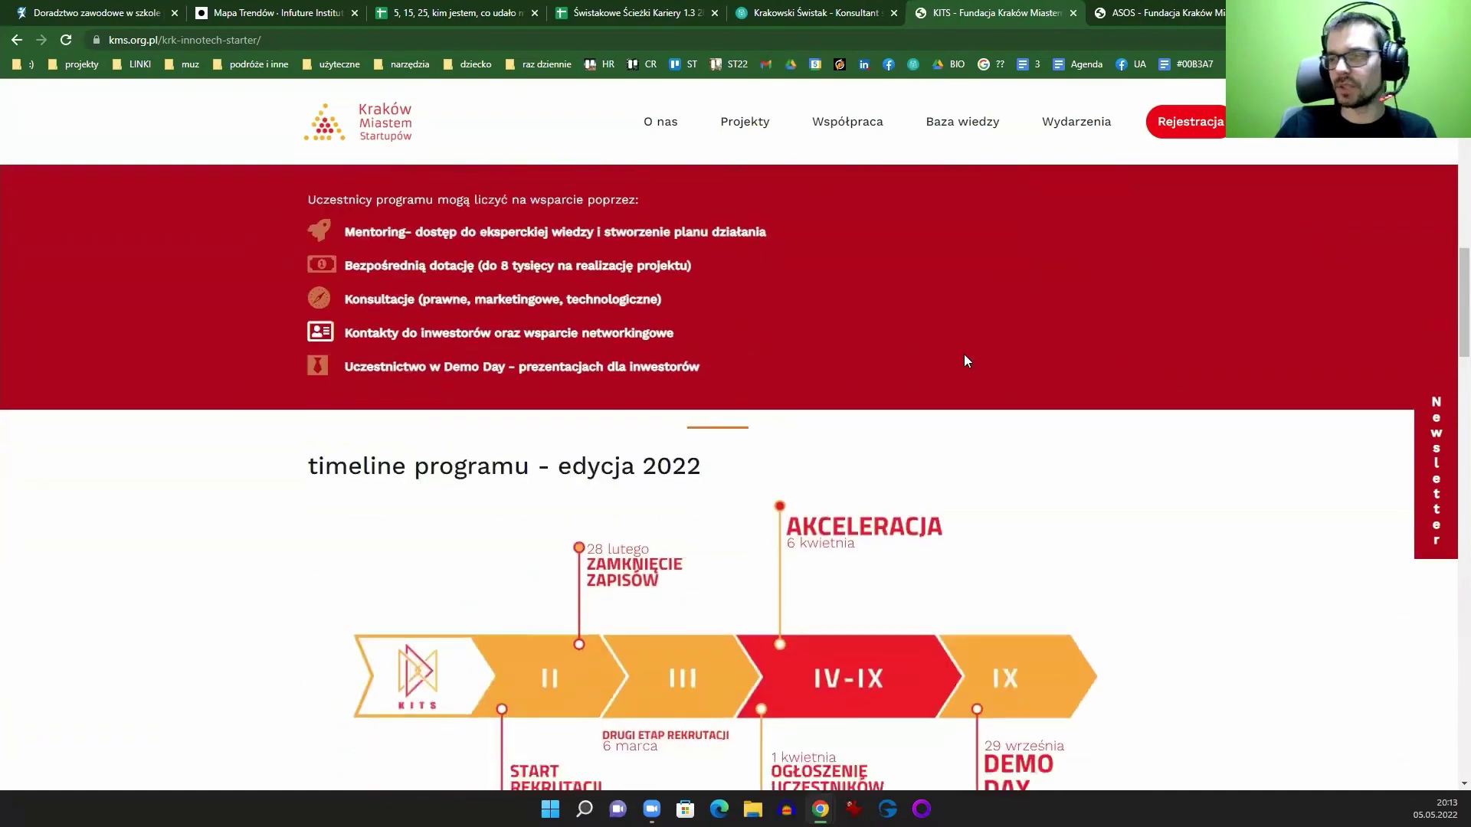
{"action": "scroll", "coordinate": [889, 437], "scroll_direction": "down", "scroll_amount": 7}
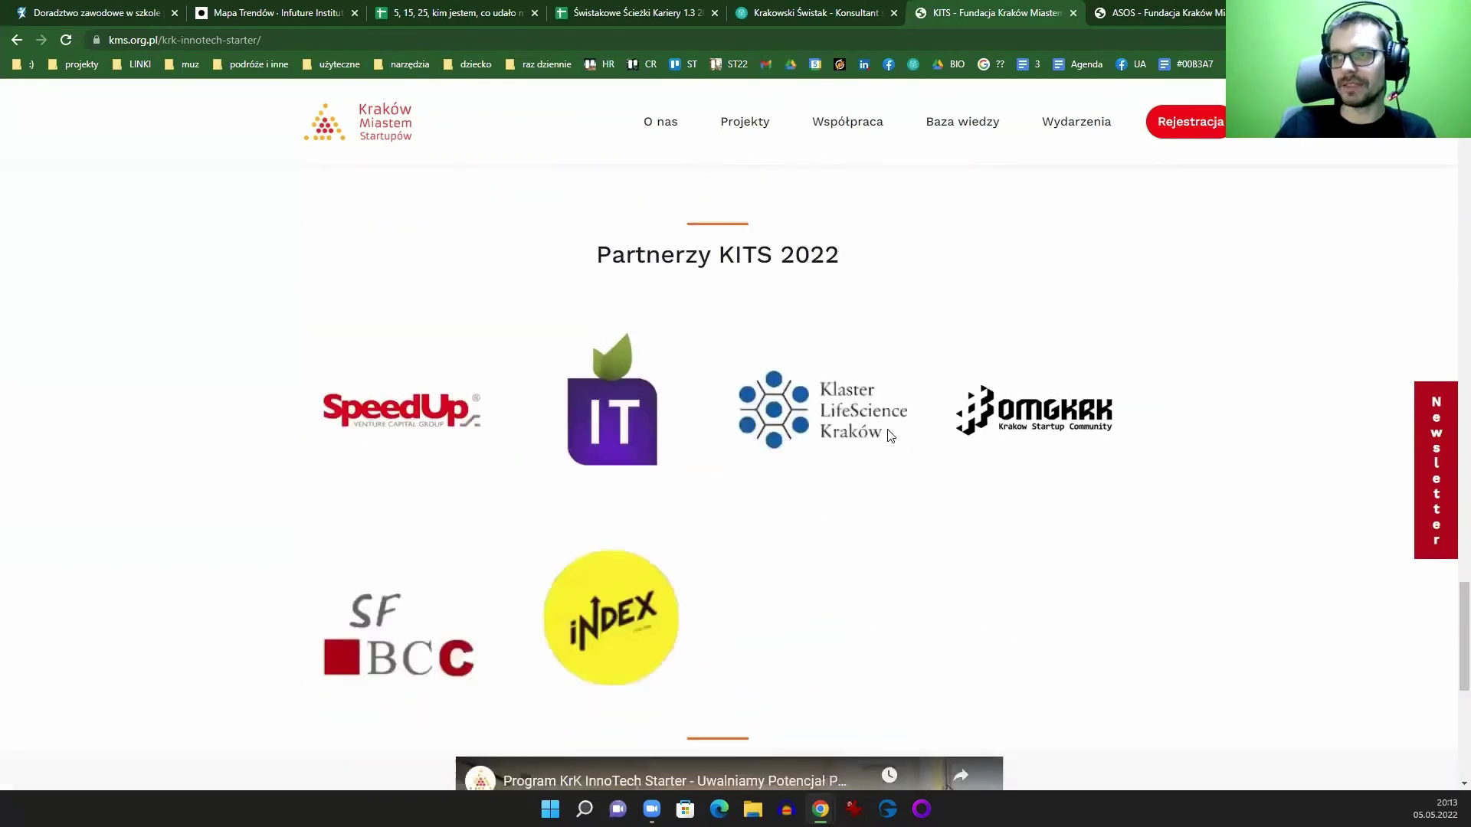
{"action": "scroll", "coordinate": [923, 429], "scroll_direction": "up", "scroll_amount": 1}
{"action": "scroll", "coordinate": [996, 441], "scroll_direction": "down", "scroll_amount": 8}
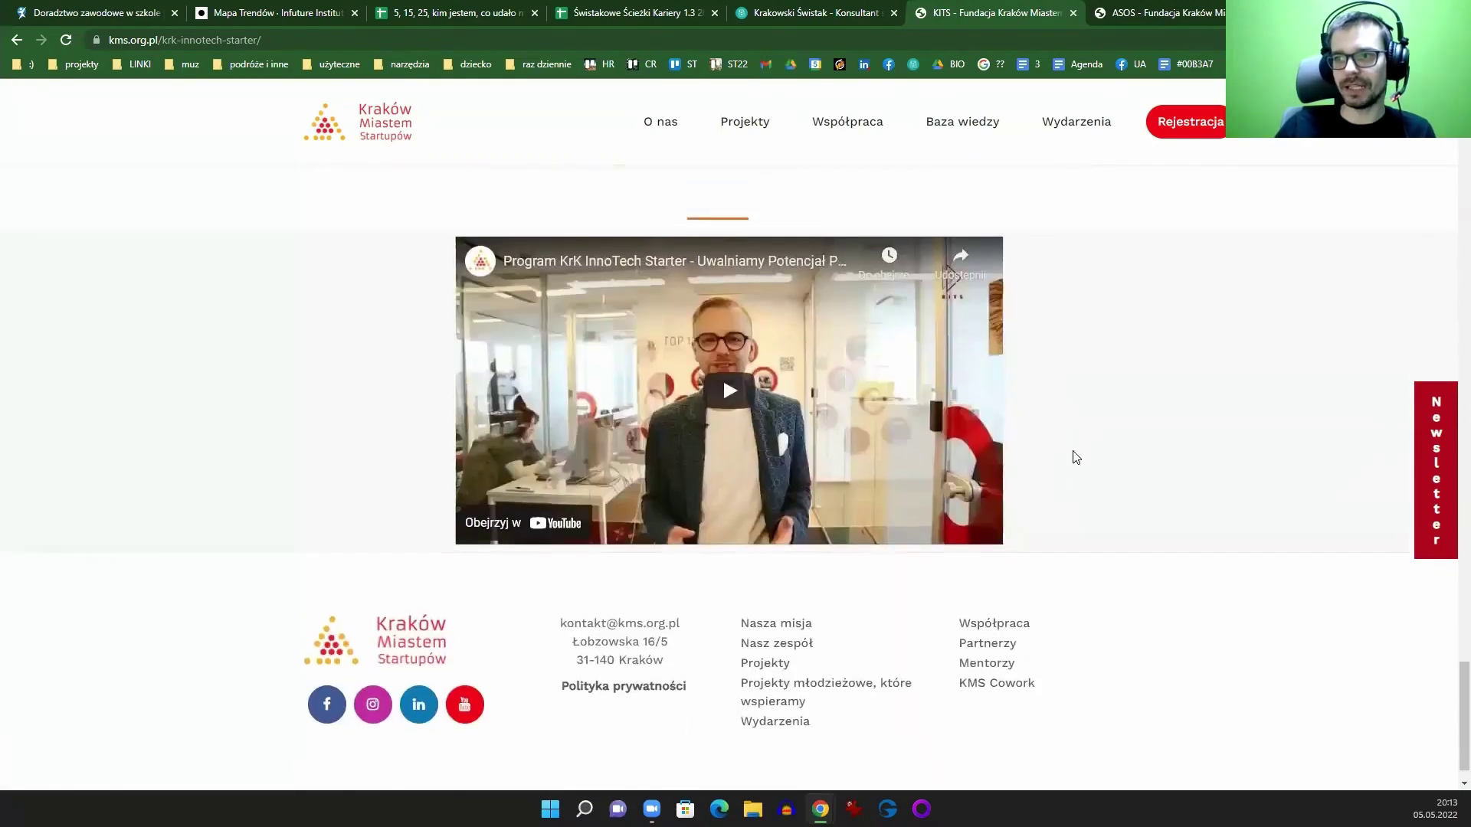
{"action": "scroll", "coordinate": [1073, 456], "scroll_direction": "up", "scroll_amount": 20}
{"action": "scroll", "coordinate": [919, 395], "scroll_direction": "up", "scroll_amount": 20}
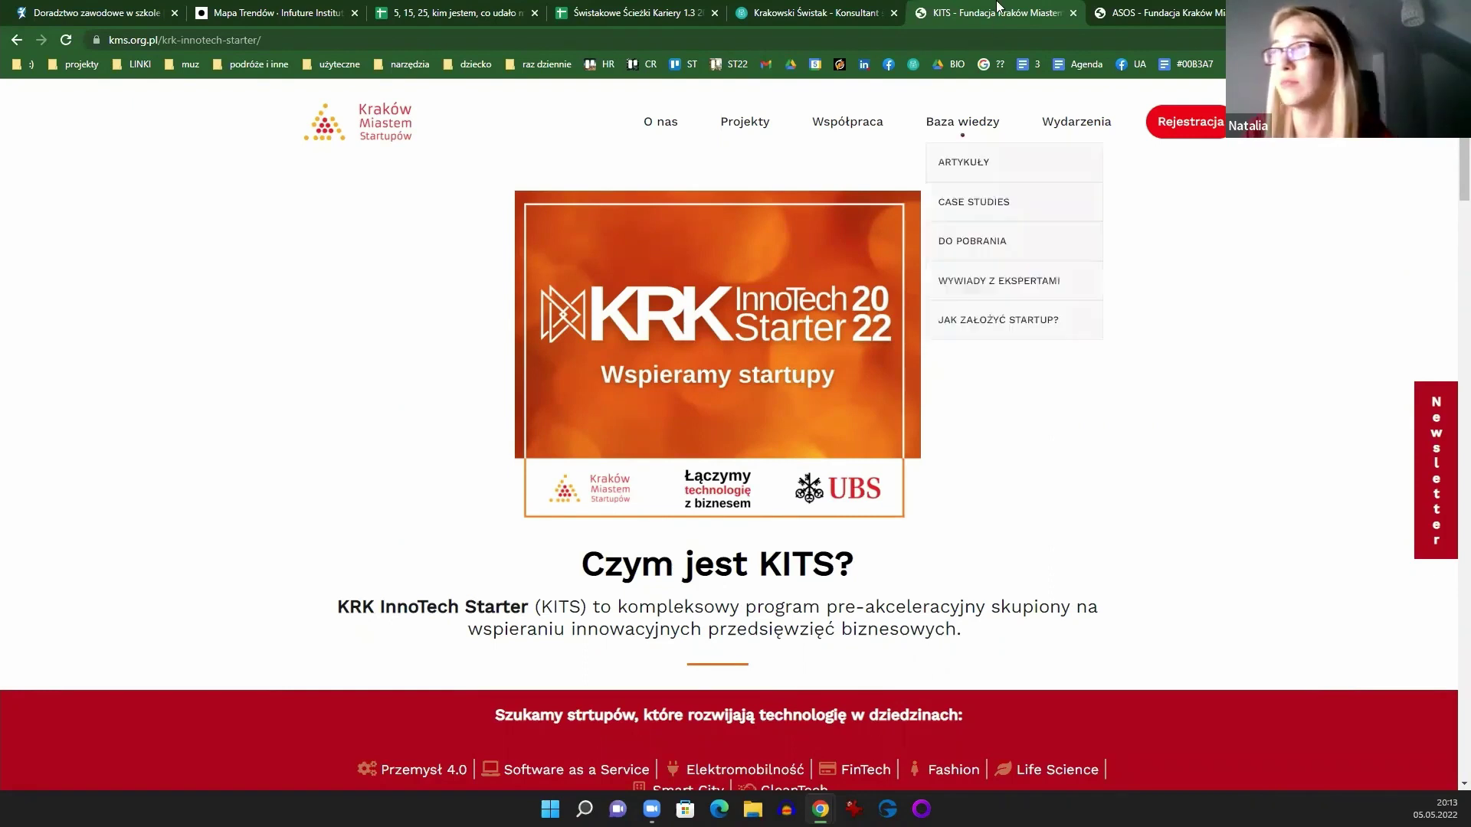
Step: Open Pitch_deck_template from the projekty bookmarks' presentations subfolder
{"action": "left_click", "coordinate": [83, 64]}
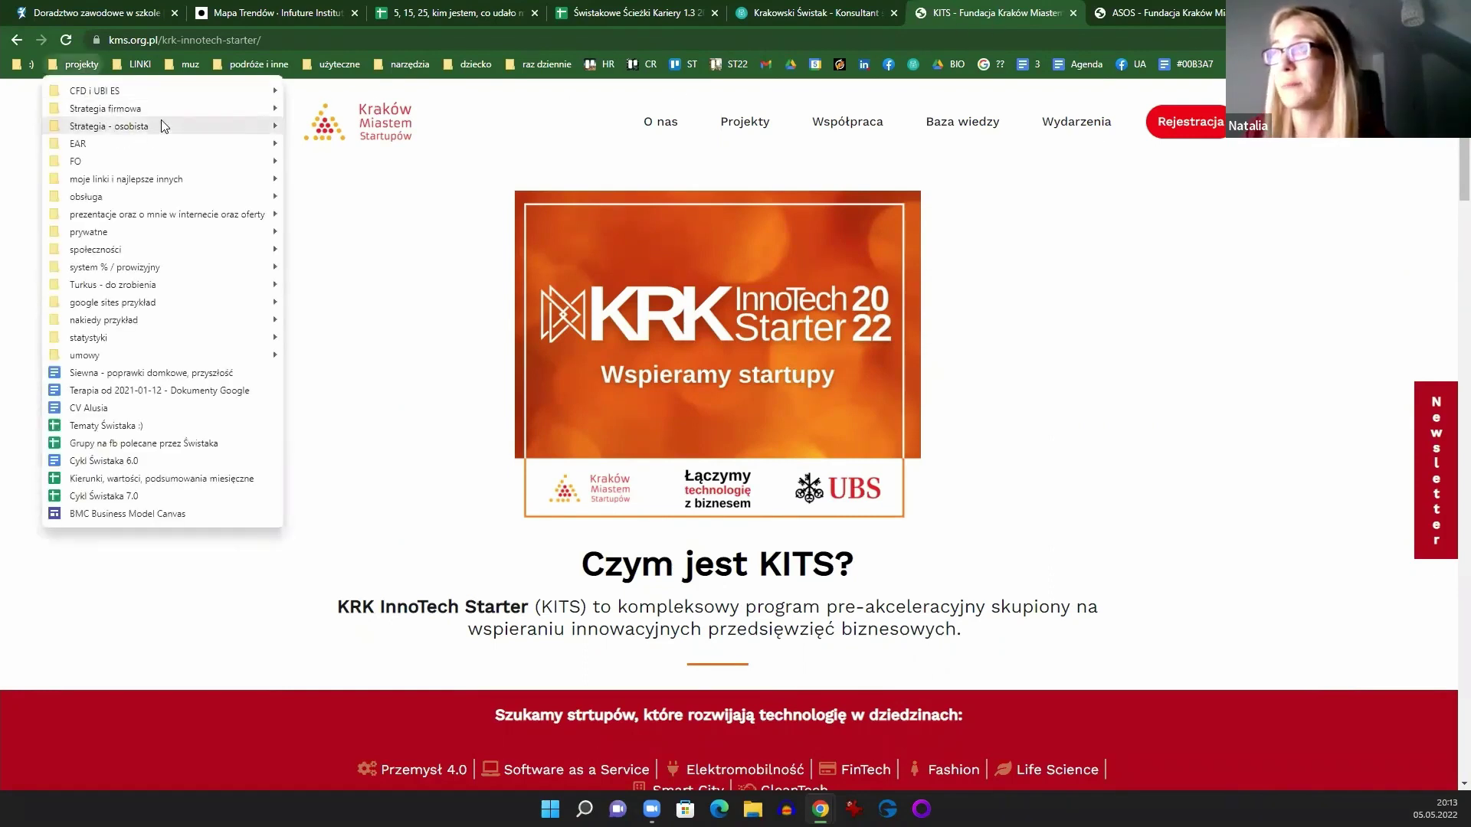
{"action": "mouse_move", "coordinate": [175, 183]}
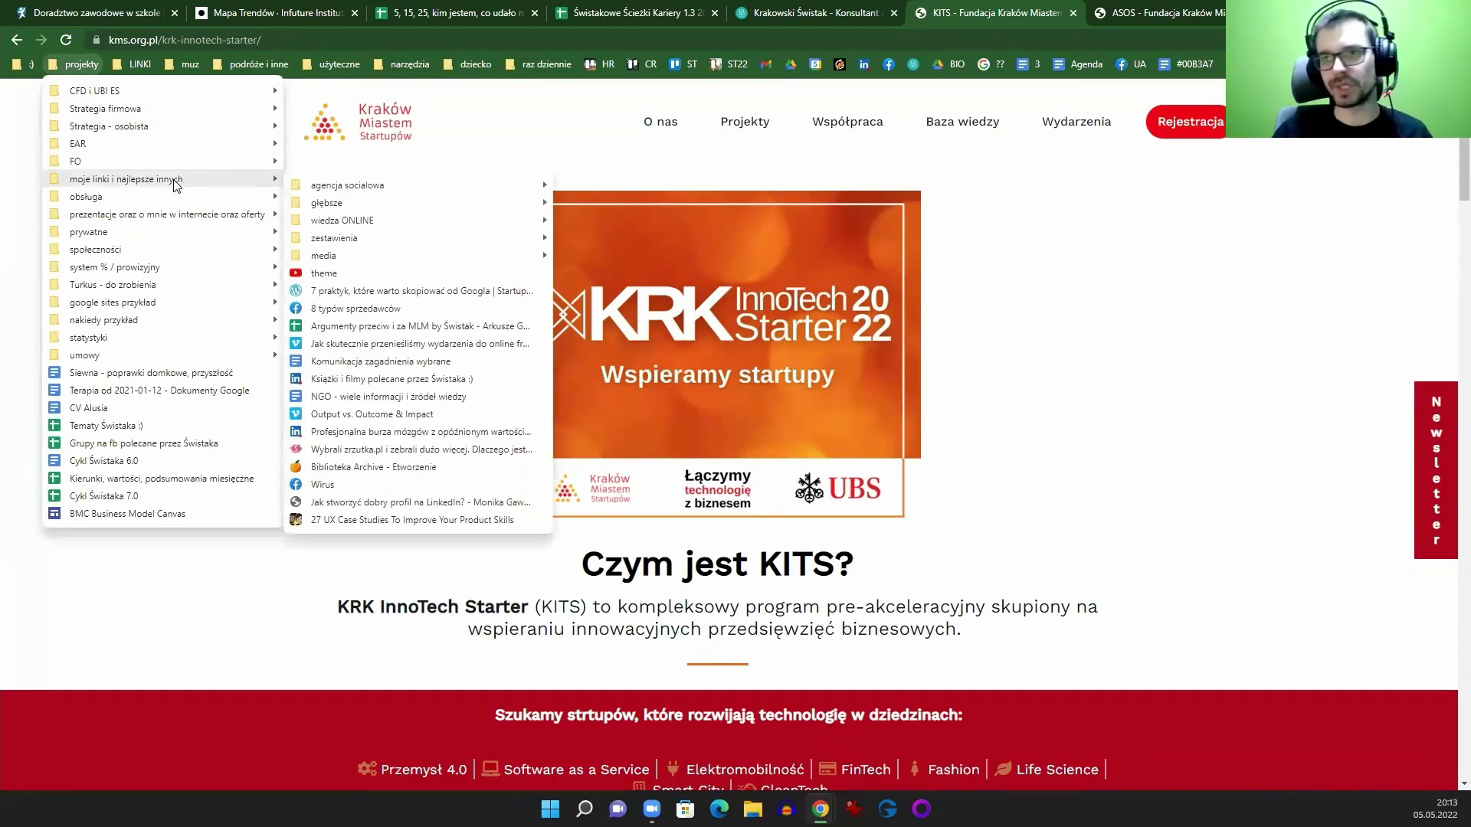
{"action": "mouse_move", "coordinate": [187, 213]}
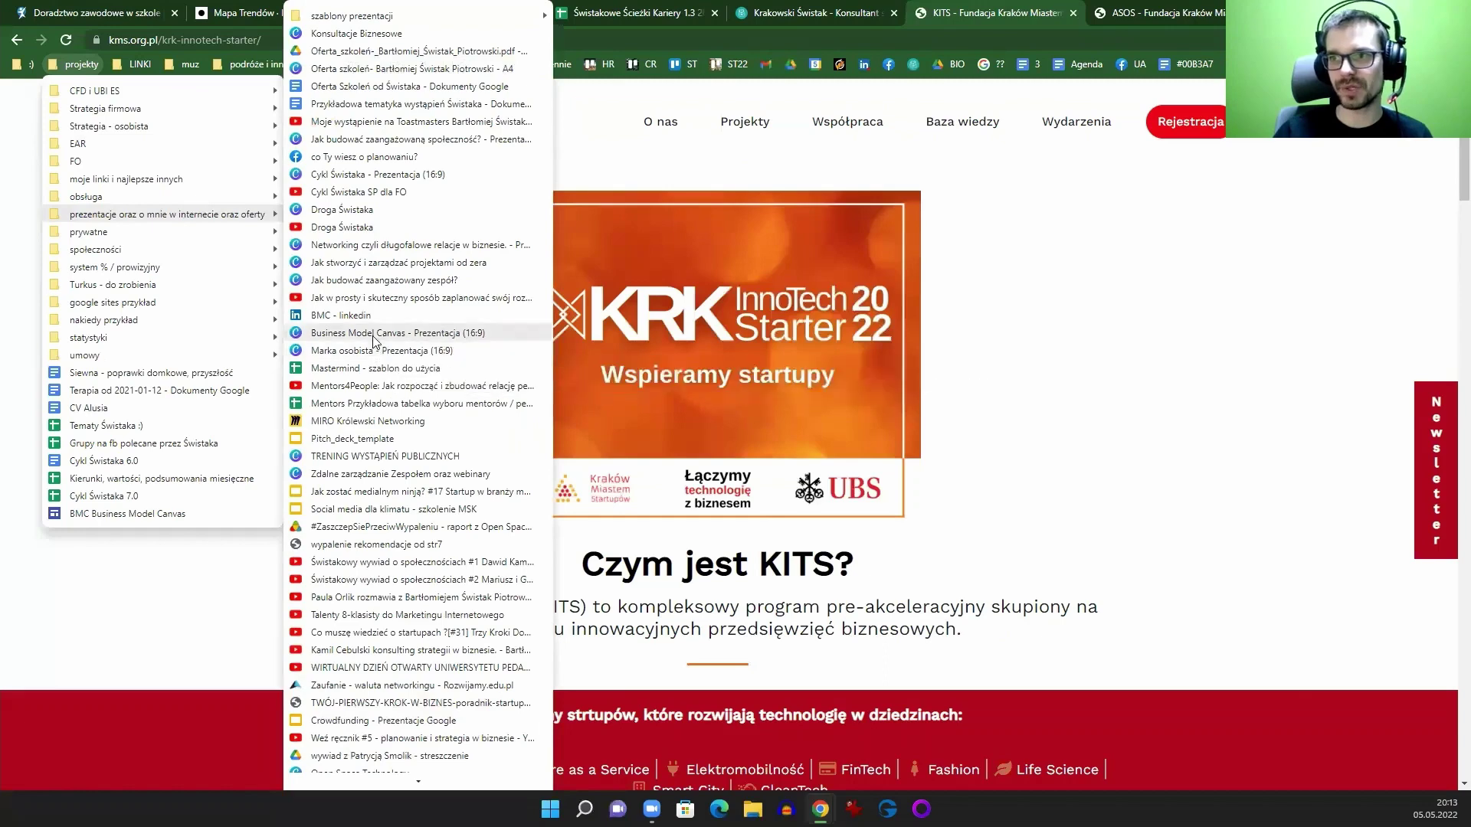
{"action": "left_click", "coordinate": [349, 438]}
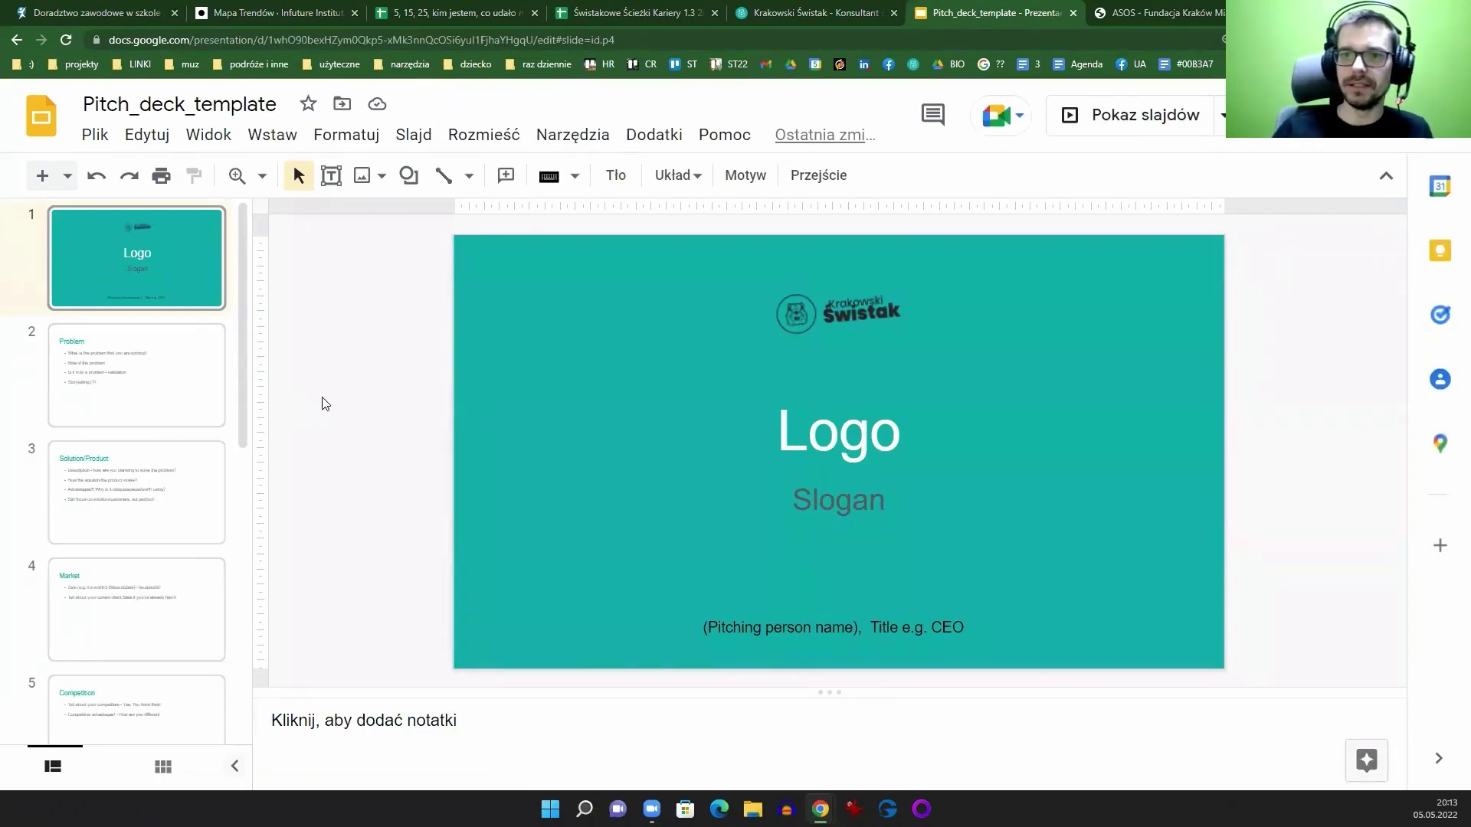
Step: Step through the Problem, Solution/Product, Market, Competition and Phinance Model slides
{"action": "left_click", "coordinate": [135, 391]}
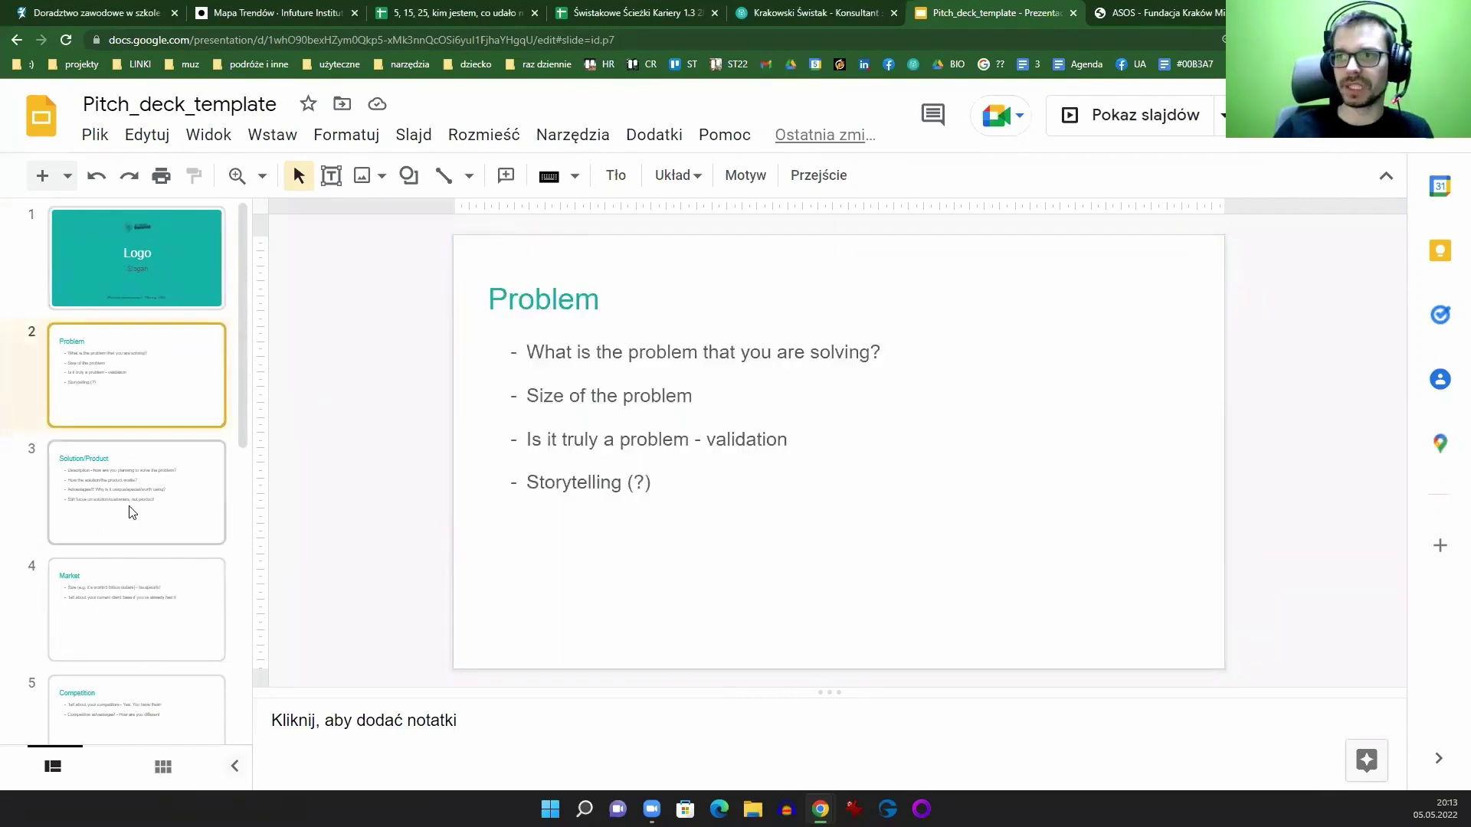
{"action": "left_click", "coordinate": [137, 465]}
{"action": "left_click", "coordinate": [154, 609]}
{"action": "scroll", "coordinate": [171, 565], "scroll_direction": "down", "scroll_amount": 4}
{"action": "left_click", "coordinate": [107, 415]}
{"action": "left_click", "coordinate": [154, 541]}
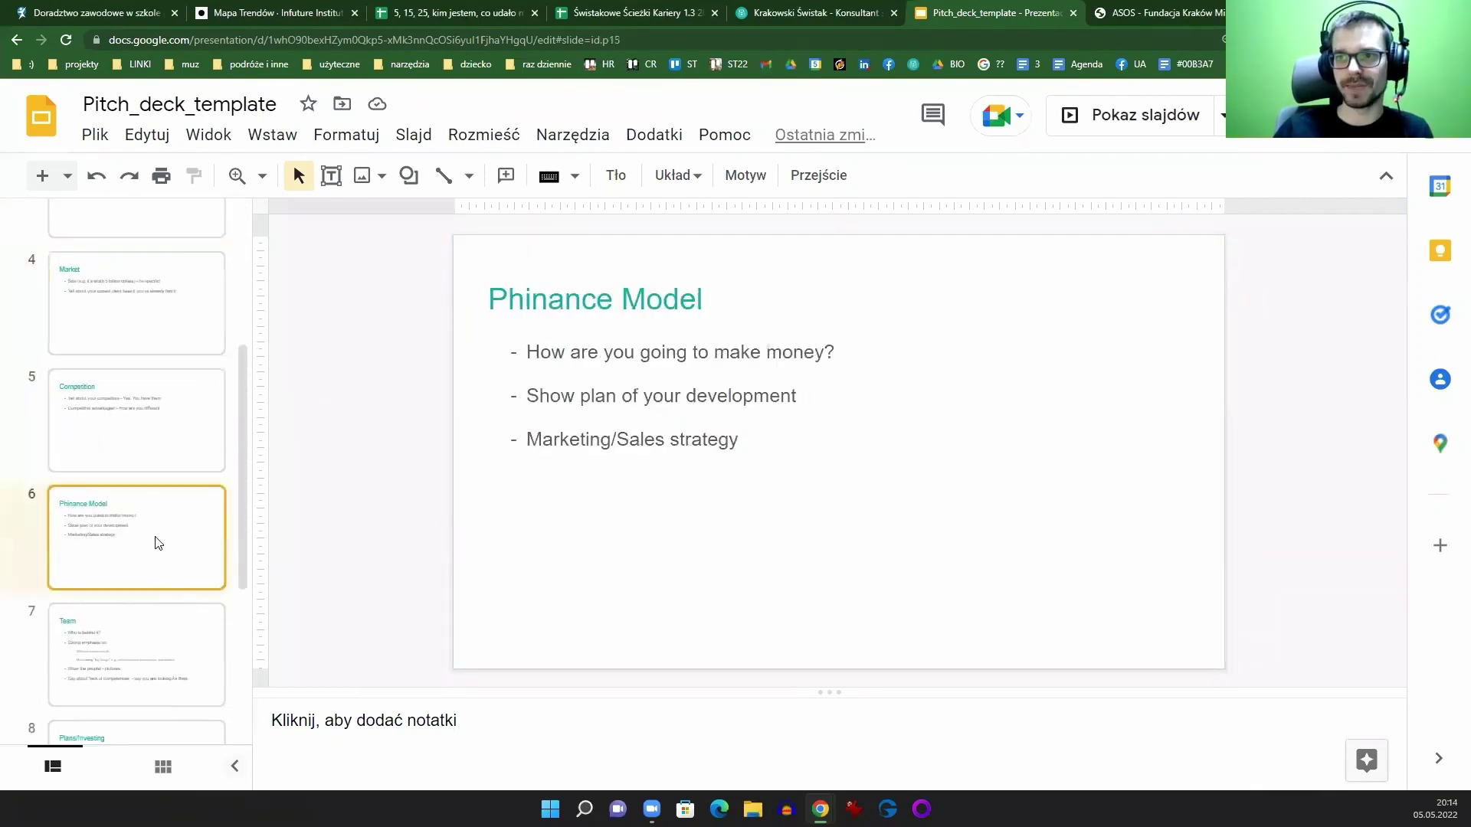
{"action": "scroll", "coordinate": [149, 528], "scroll_direction": "down", "scroll_amount": 3}
Step: View the Team, Plans/Investing and Contact slides, return to the Logo slide, then leave the deck
{"action": "left_click", "coordinate": [148, 452]}
{"action": "left_click", "coordinate": [149, 536]}
{"action": "left_click", "coordinate": [150, 677]}
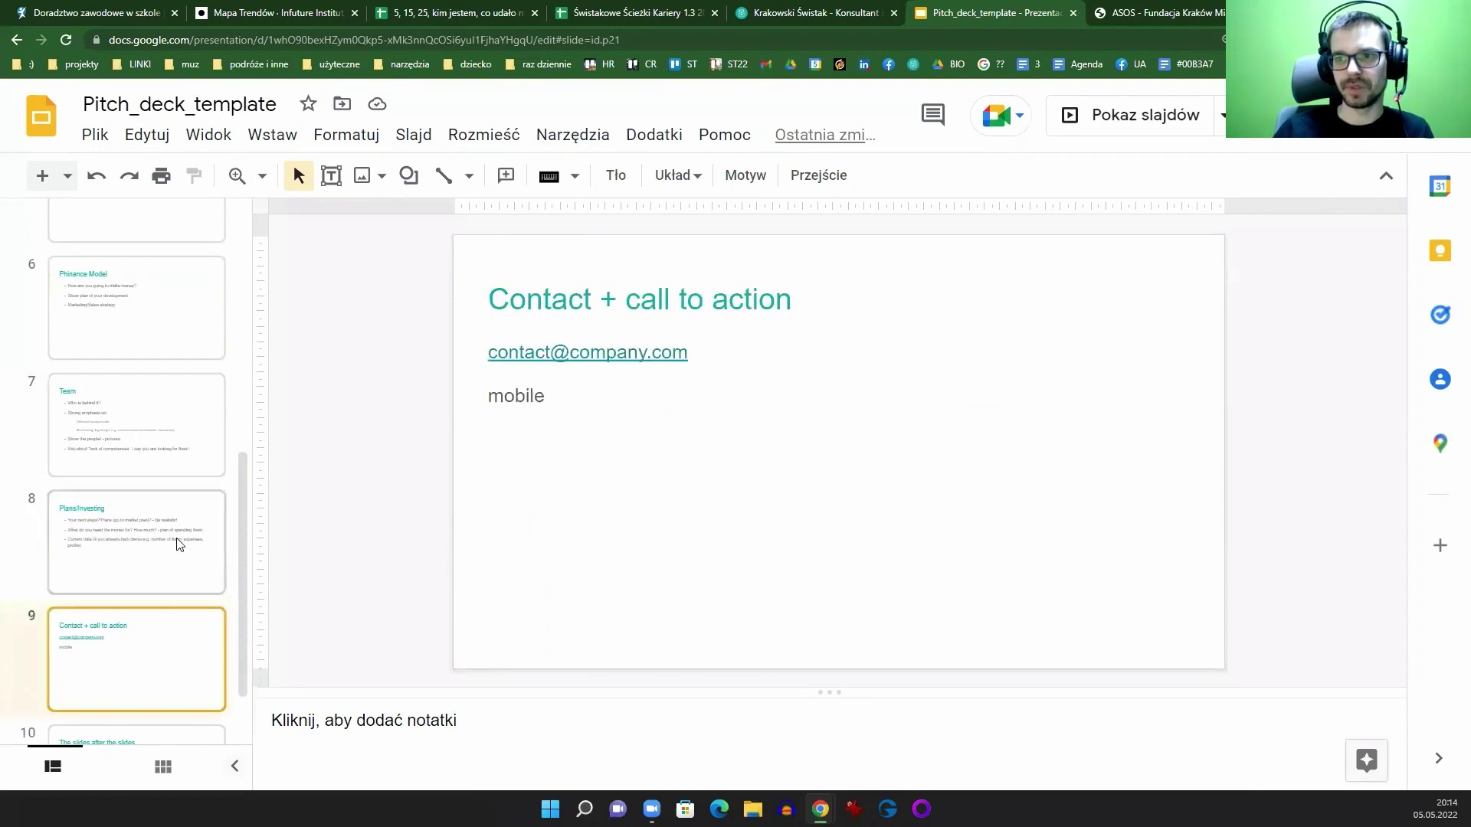
{"action": "scroll", "coordinate": [165, 575], "scroll_direction": "down", "scroll_amount": 2}
{"action": "key", "text": "Down"}
{"action": "scroll", "coordinate": [177, 506], "scroll_direction": "up", "scroll_amount": 6}
{"action": "left_click", "coordinate": [144, 260]}
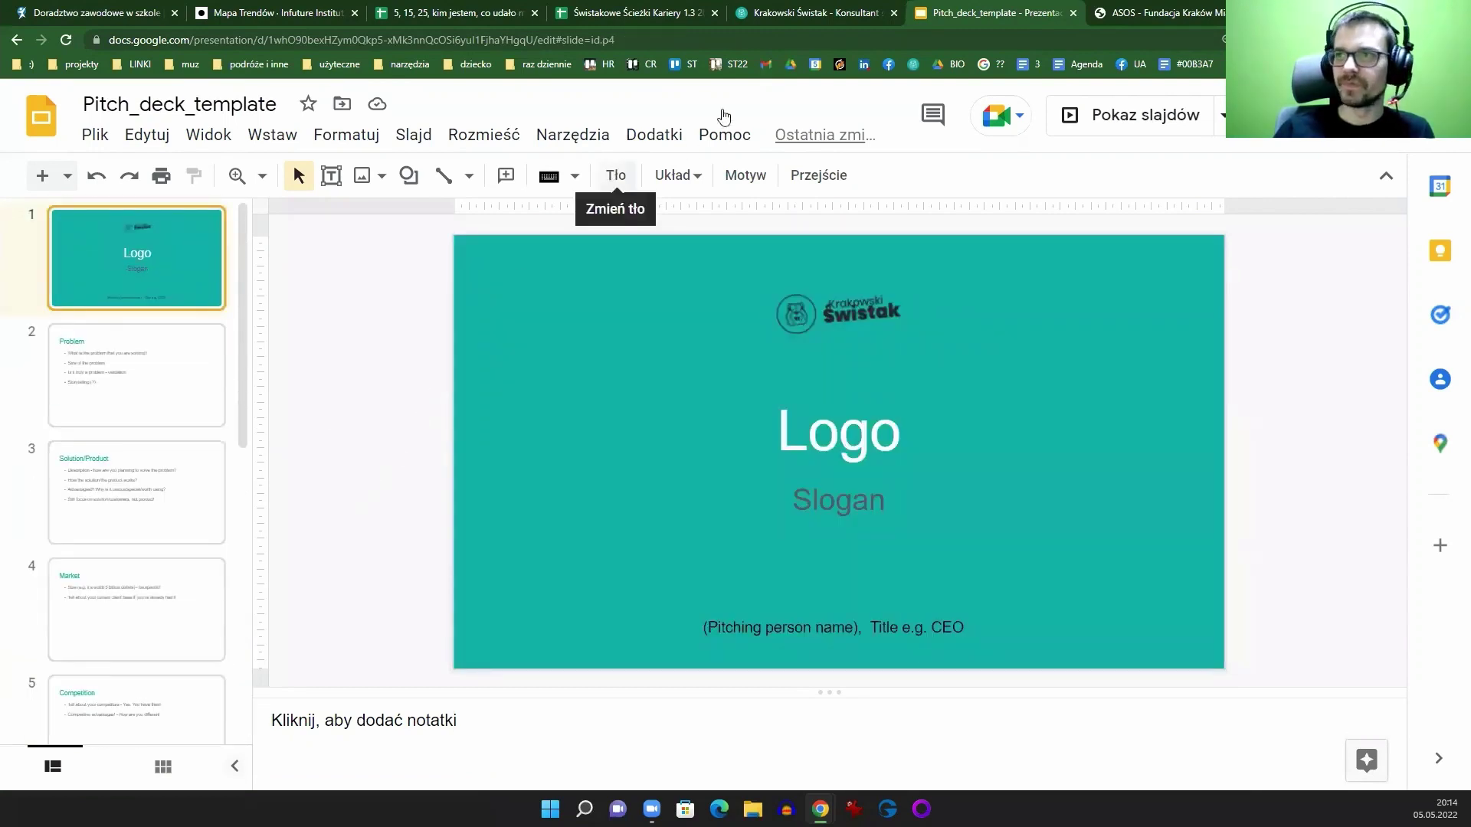
{"action": "left_click", "coordinate": [843, 15]}
Step: Return to the Świstakowe Ścieżki Kariery spreadsheet tab and close all browser tabs to its right
{"action": "left_click", "coordinate": [619, 10]}
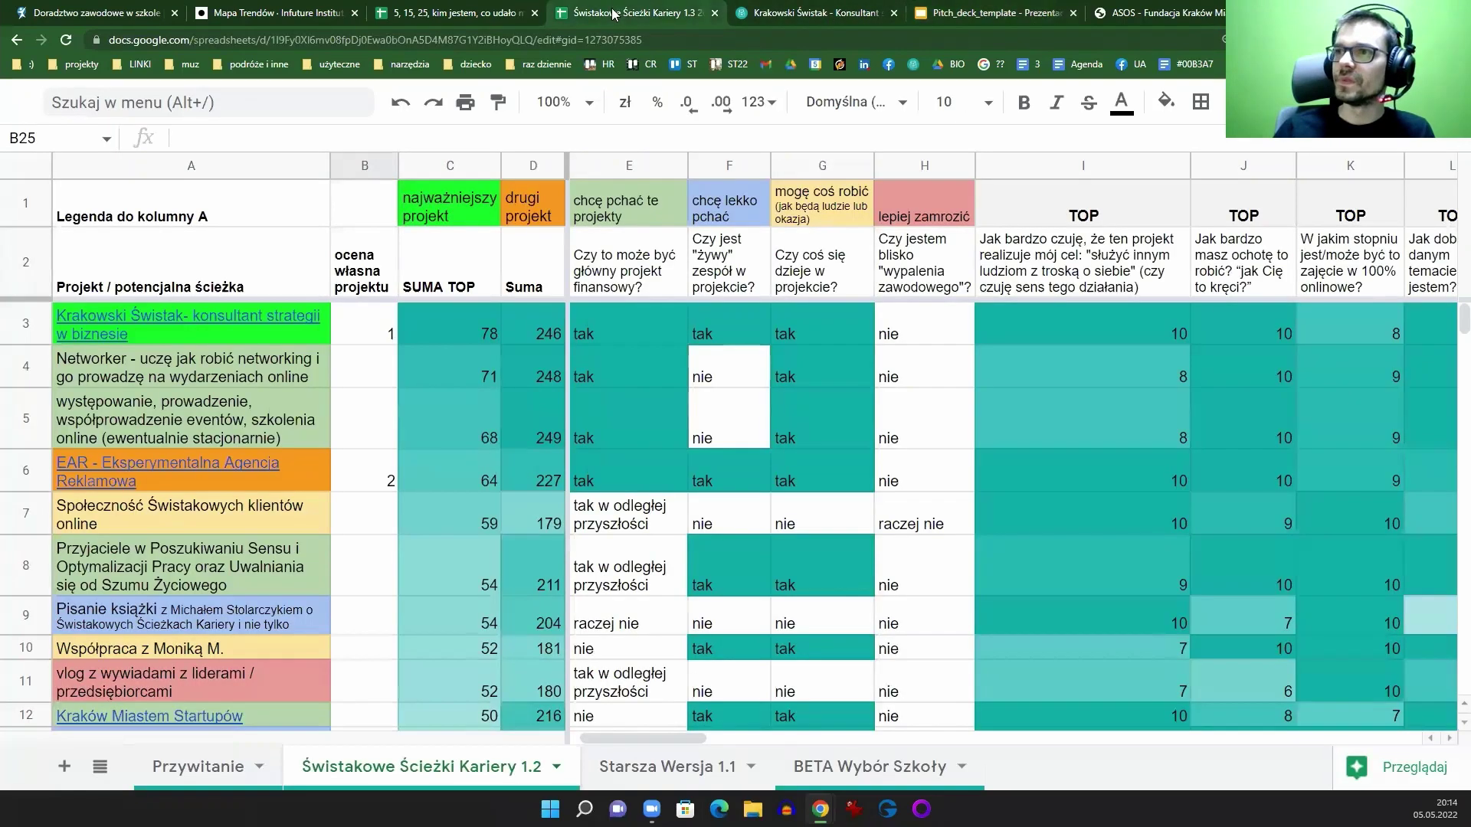
{"action": "right_click", "coordinate": [622, 11]}
{"action": "left_click", "coordinate": [673, 256]}
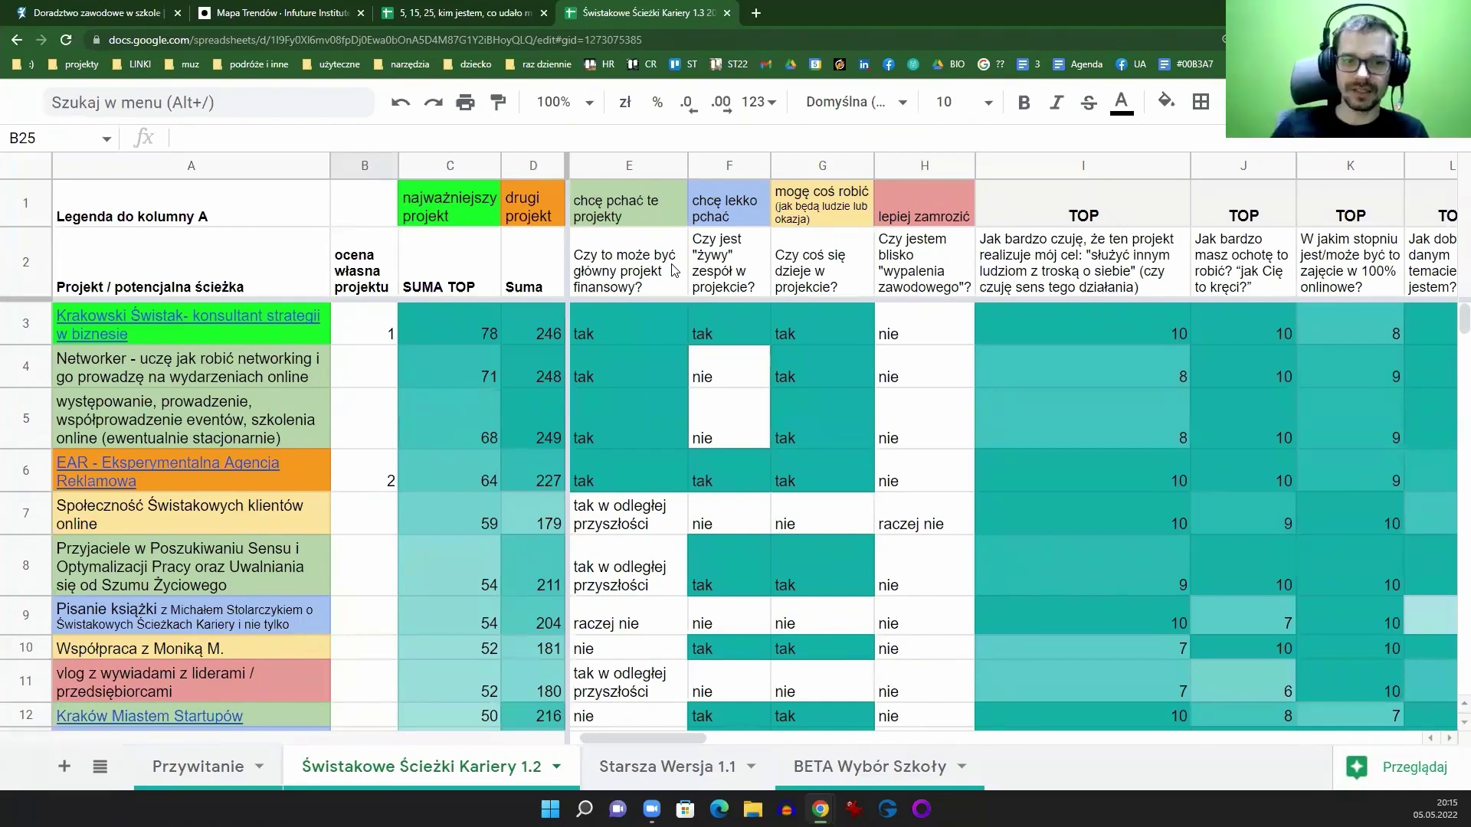
{"action": "mouse_move", "coordinate": [69, 471]}
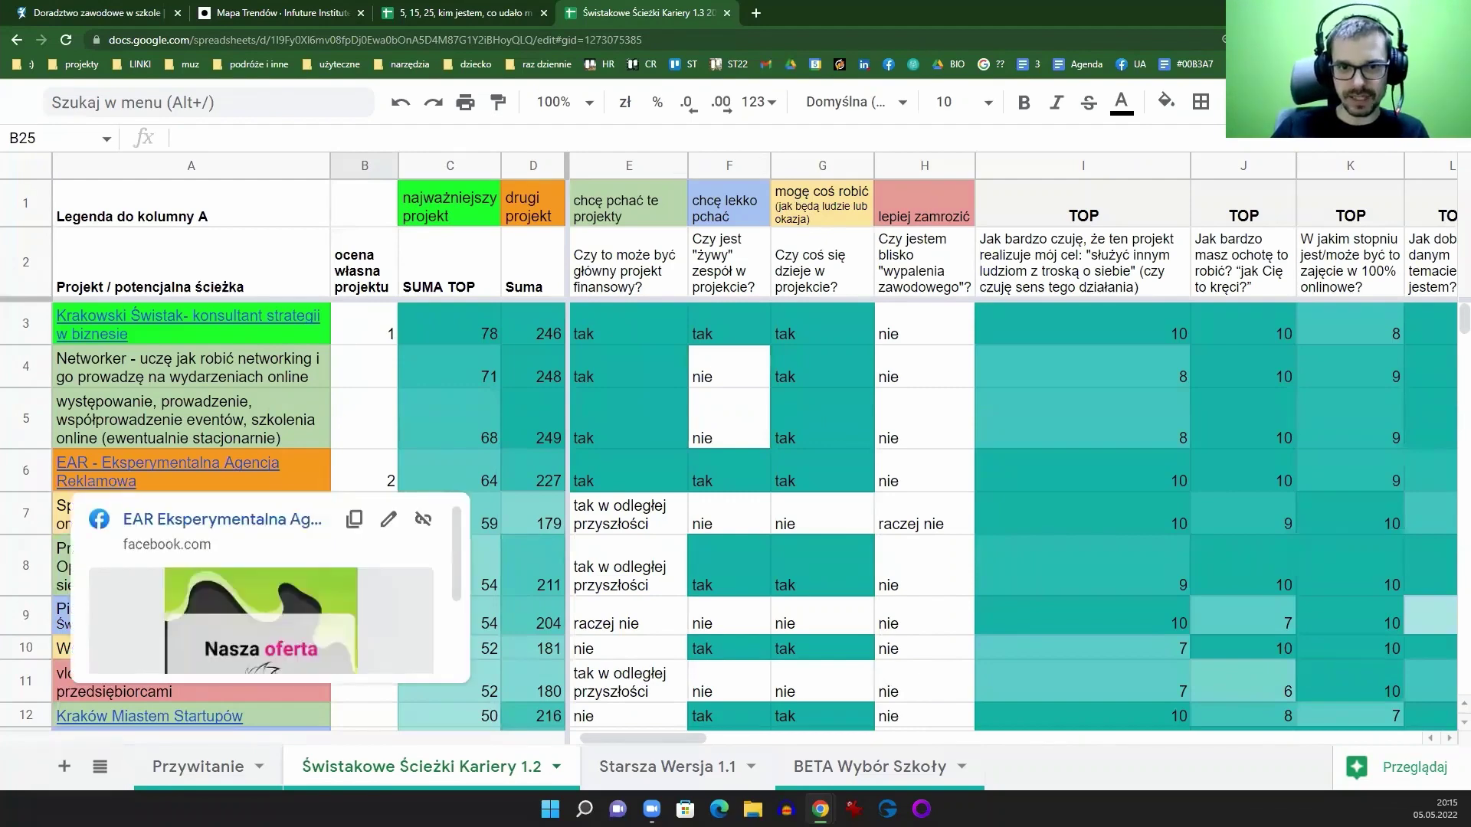